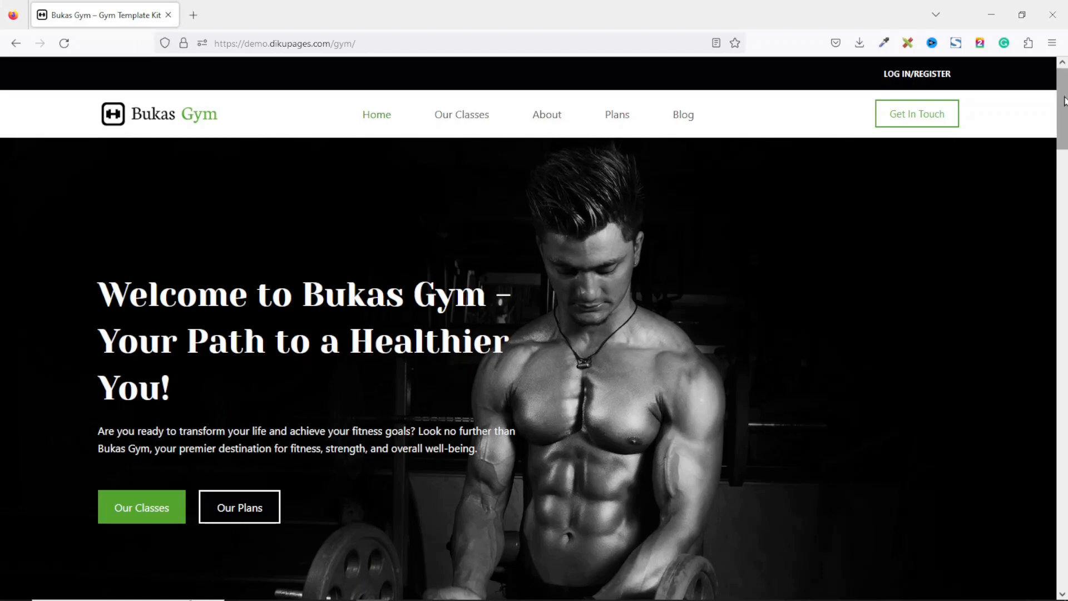
Browse the Bukas Gym home page sections and return to the top.
scroll(958, 344, down, 5)
scroll(534, 350, down, 17)
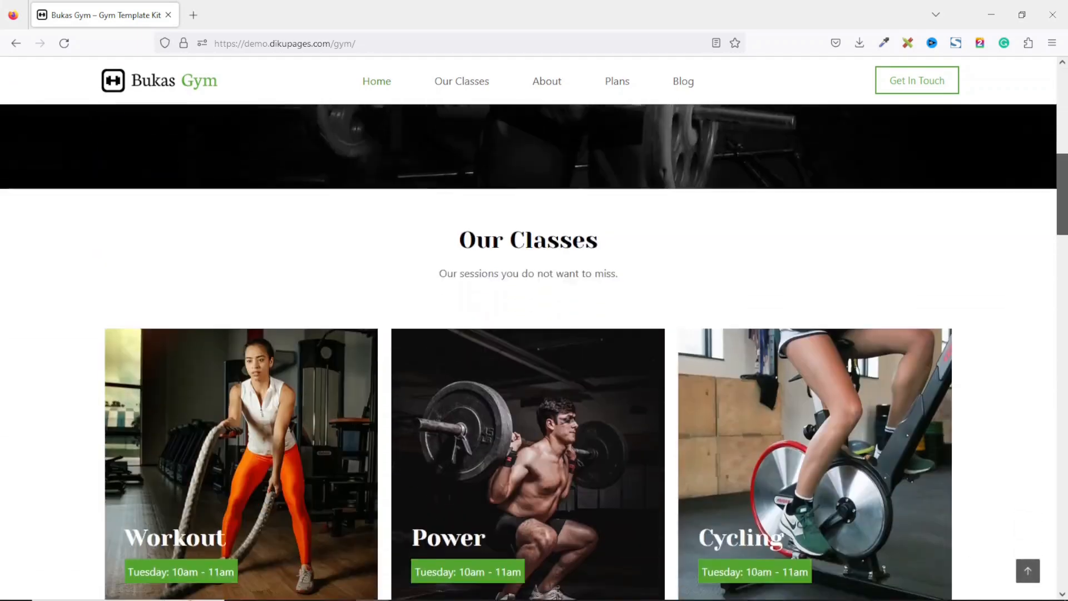
scroll(534, 351, down, 18)
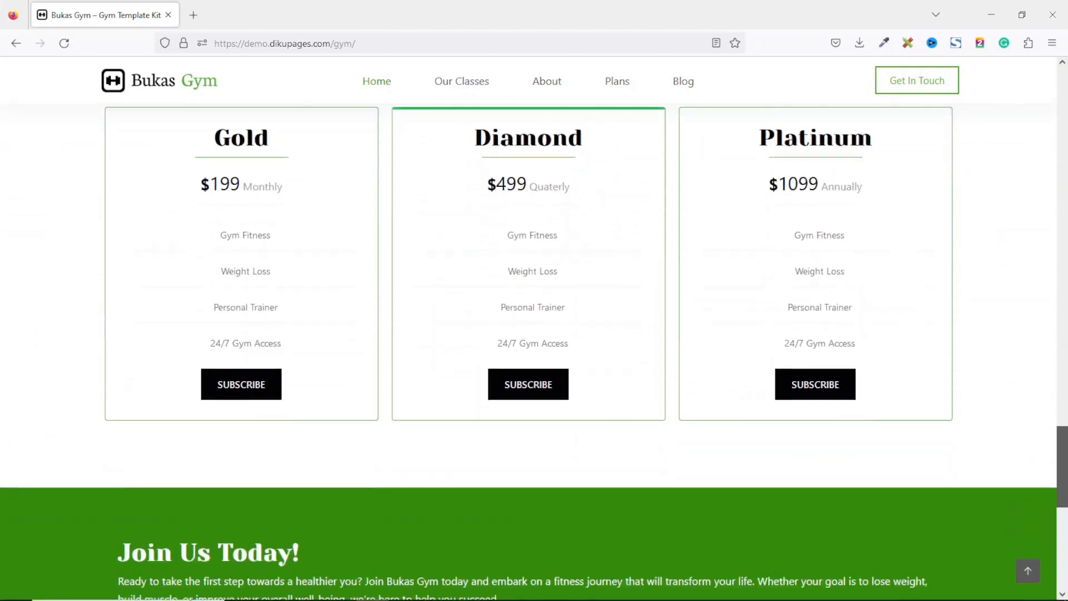
drag(1062, 467, 1062, 109)
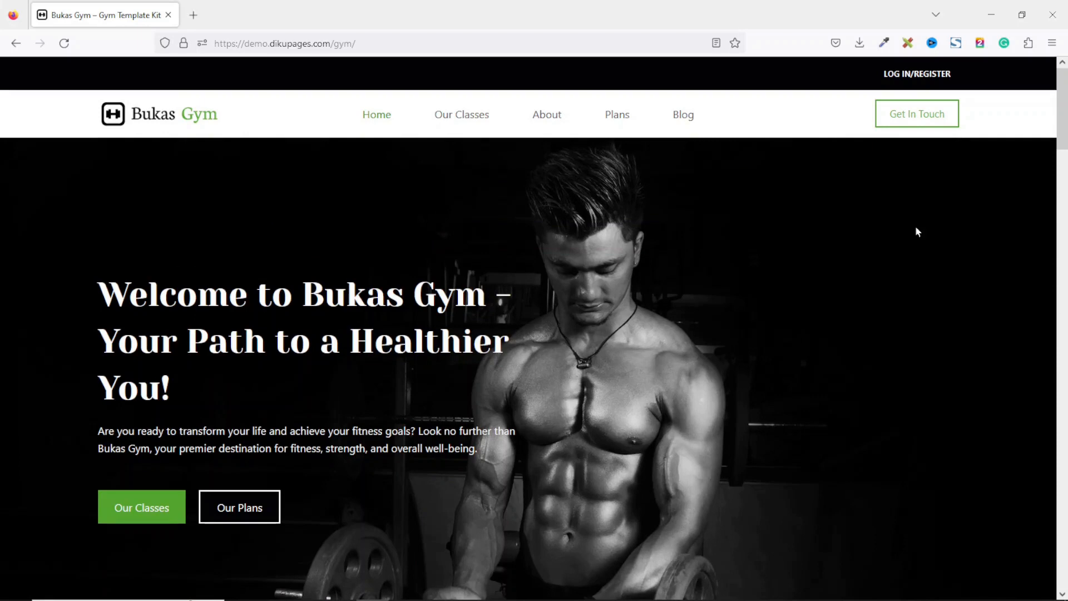
Open the Our Classes page and look through the class listings.
scroll(886, 346, down, 1)
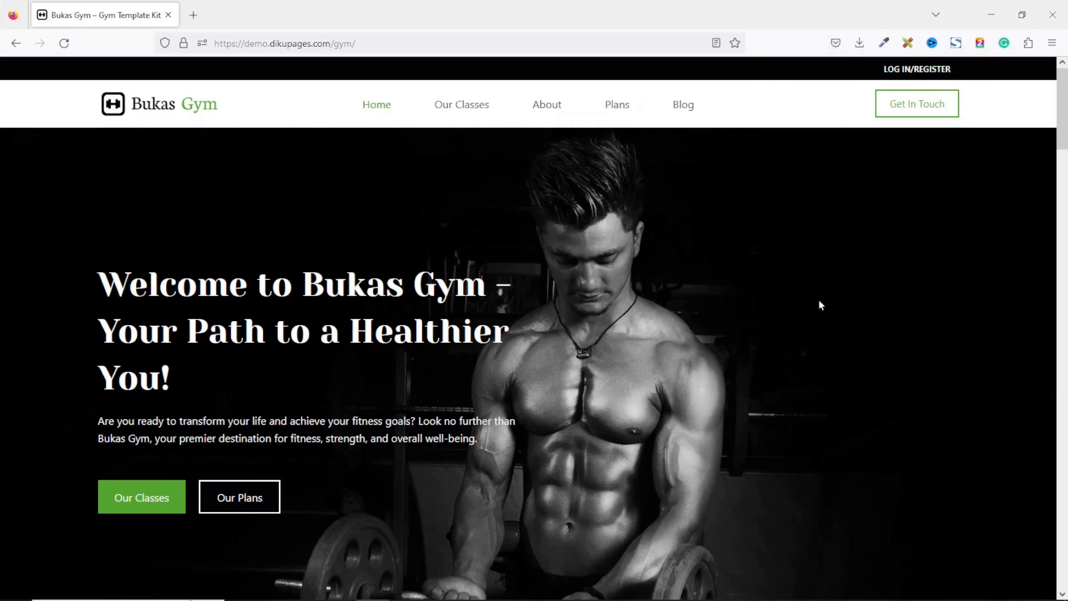
click(455, 110)
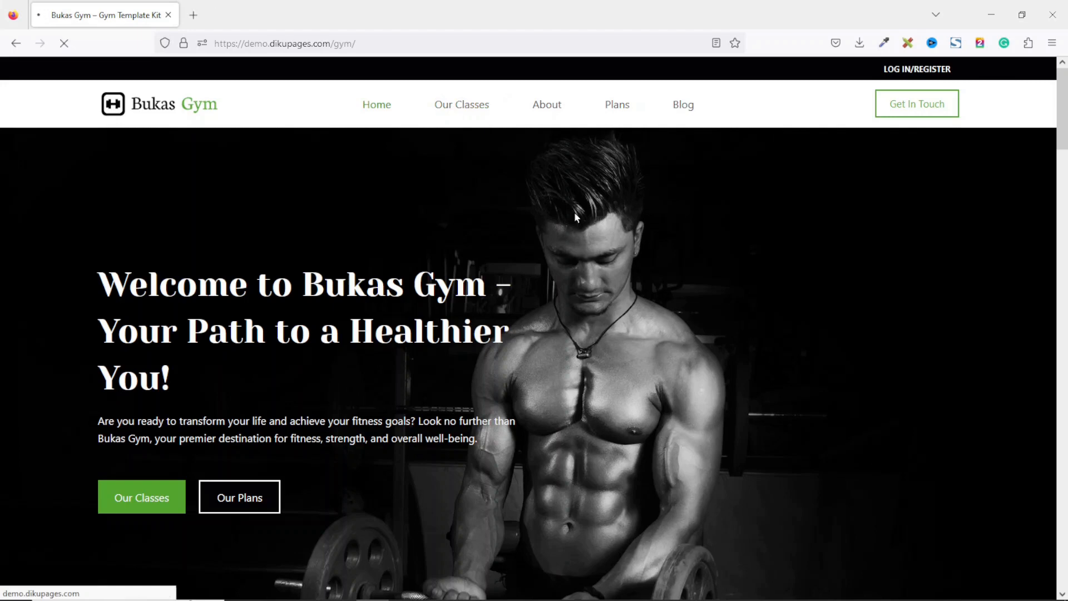
scroll(534, 352, down, 10)
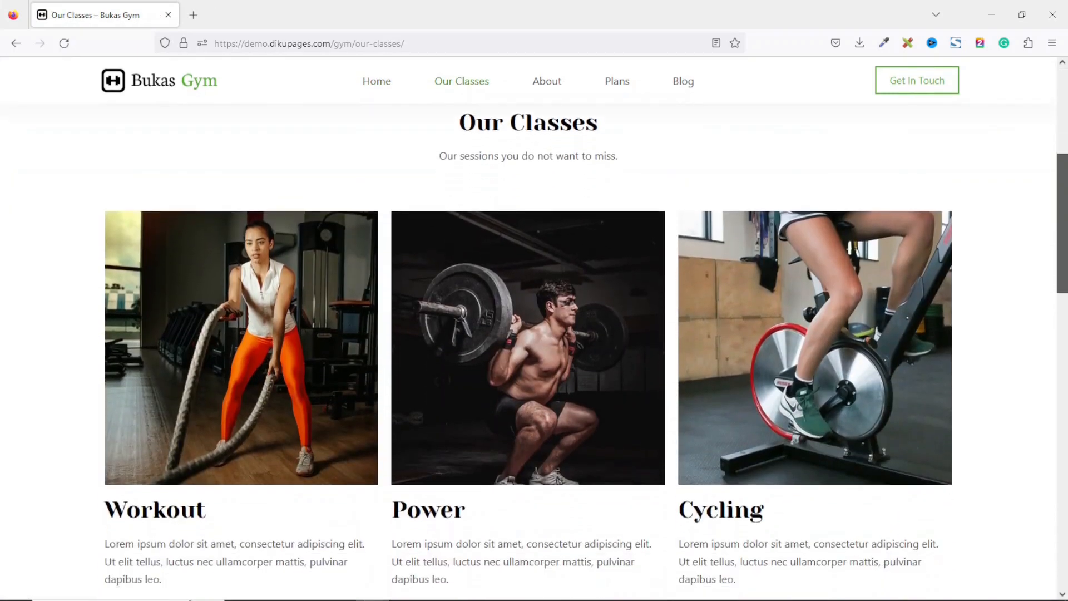
scroll(211, 182, down, 7)
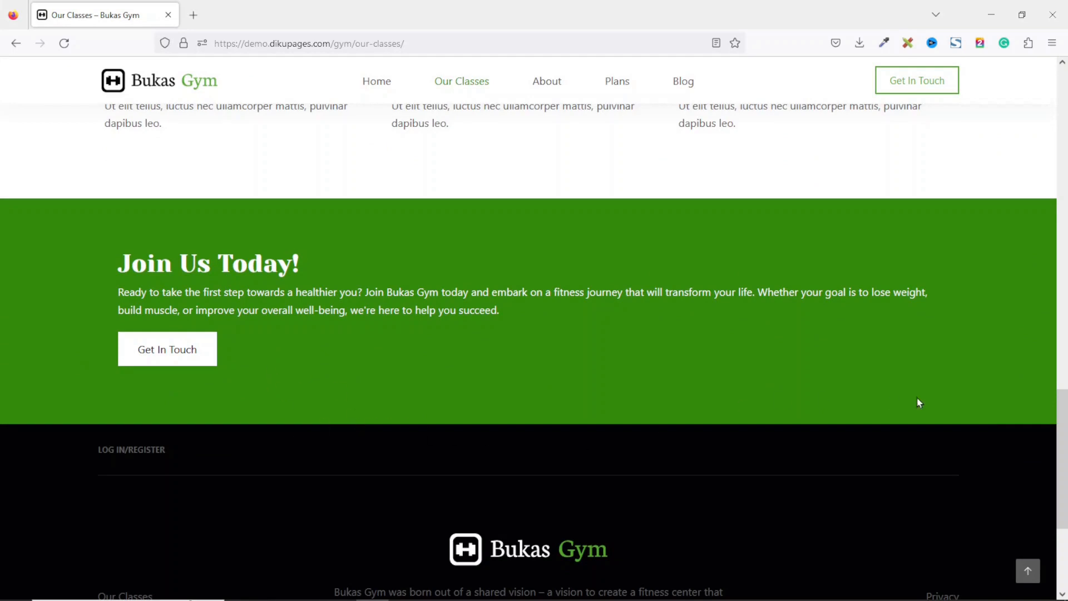
Move on to the site's other pages and view the Membership Plans page with its plan cards.
click(545, 81)
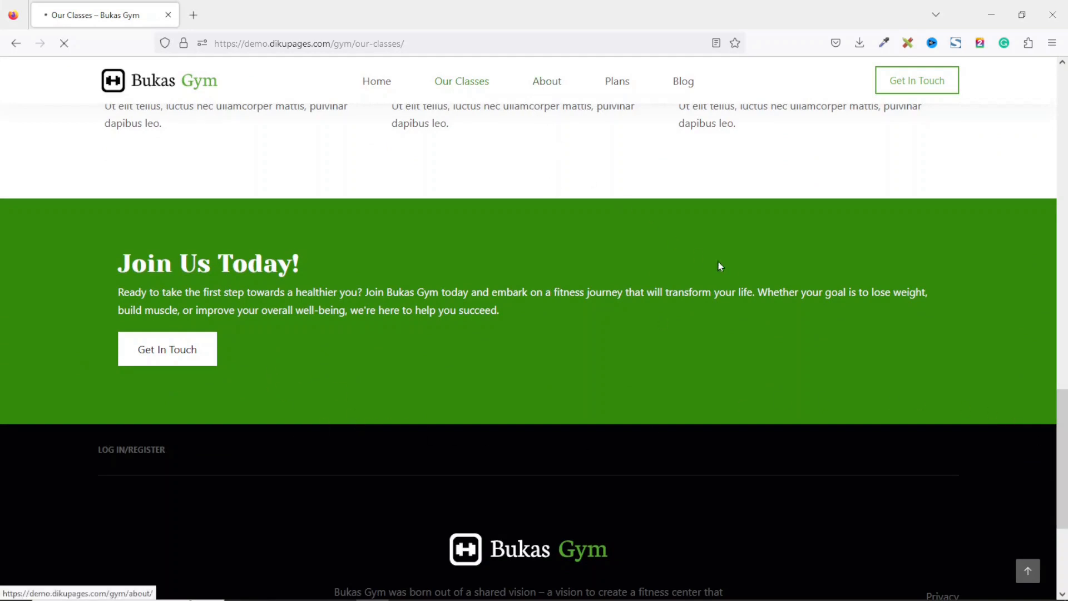
scroll(645, 143, down, 20)
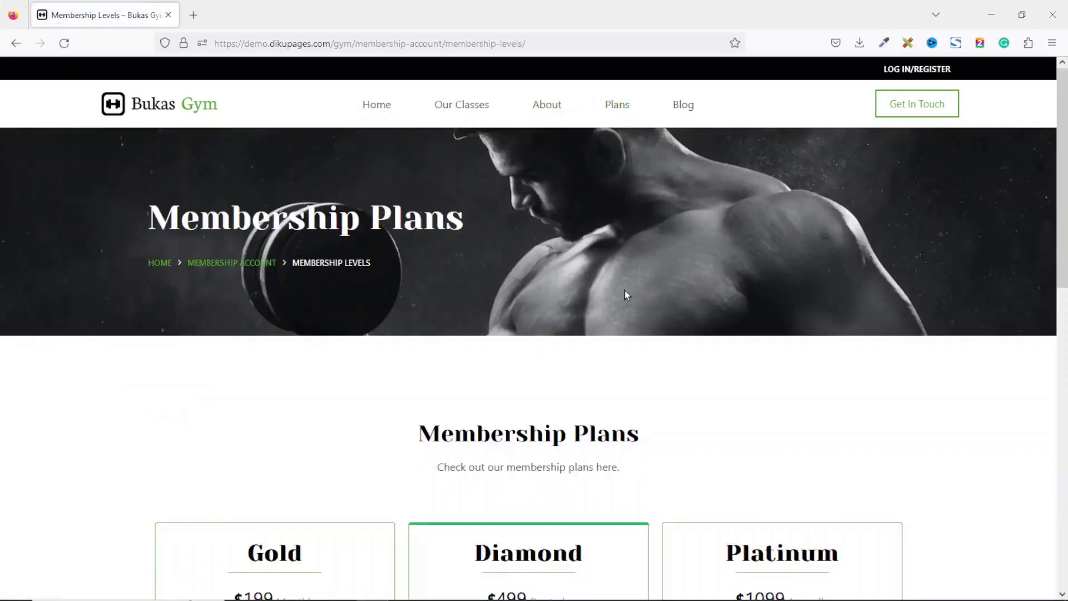
drag(1062, 185, 1067, 221)
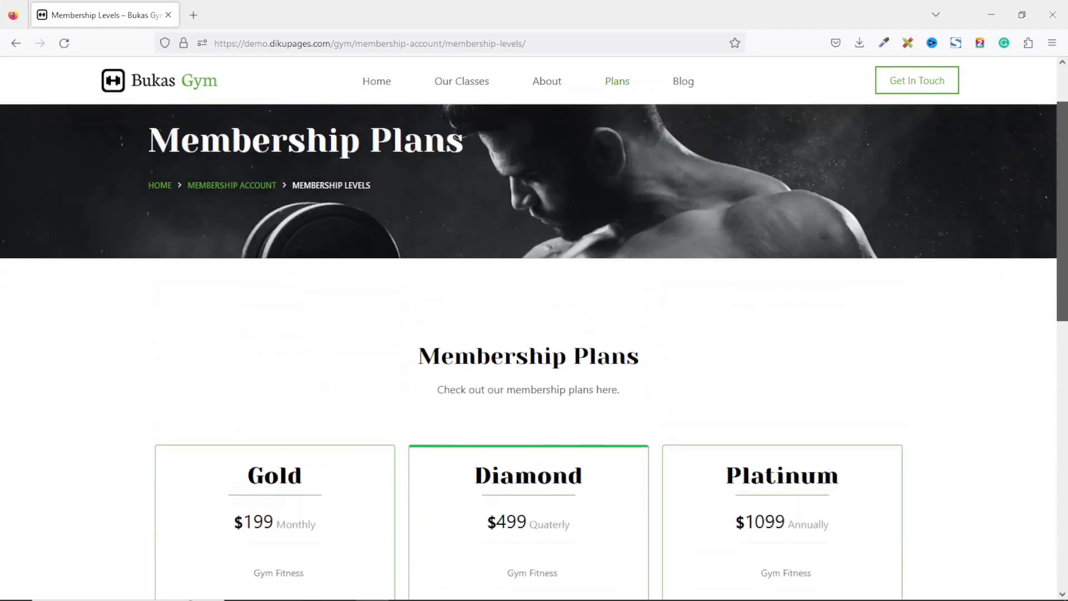
Open the Blog page and look through its posts.
click(685, 85)
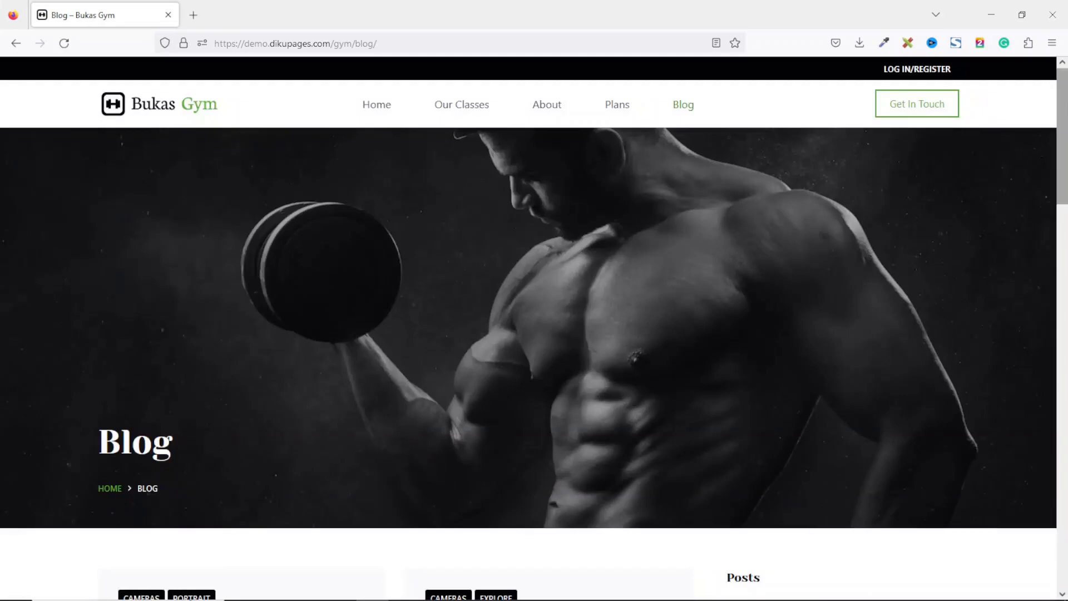
drag(1065, 109, 1067, 386)
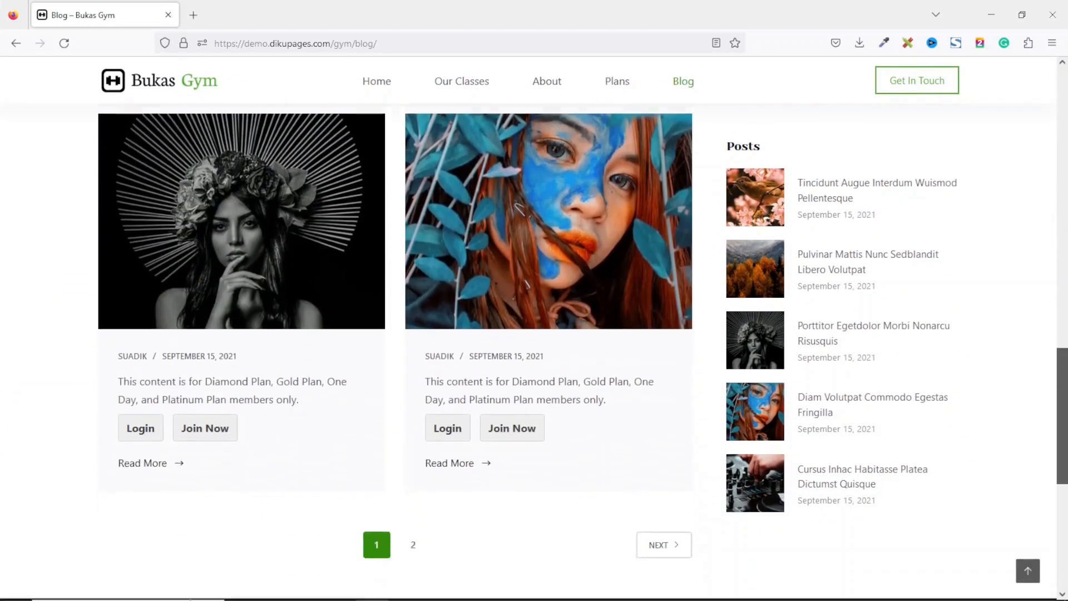
drag(1067, 386, 1067, 426)
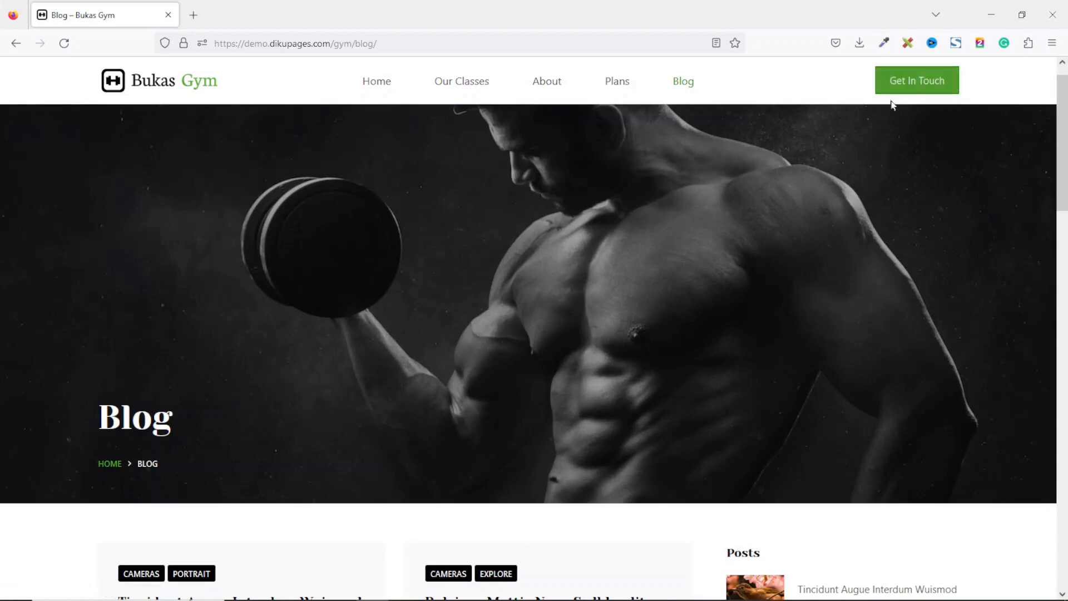
Open the Get In Touch contact page and look over its contact form.
click(907, 92)
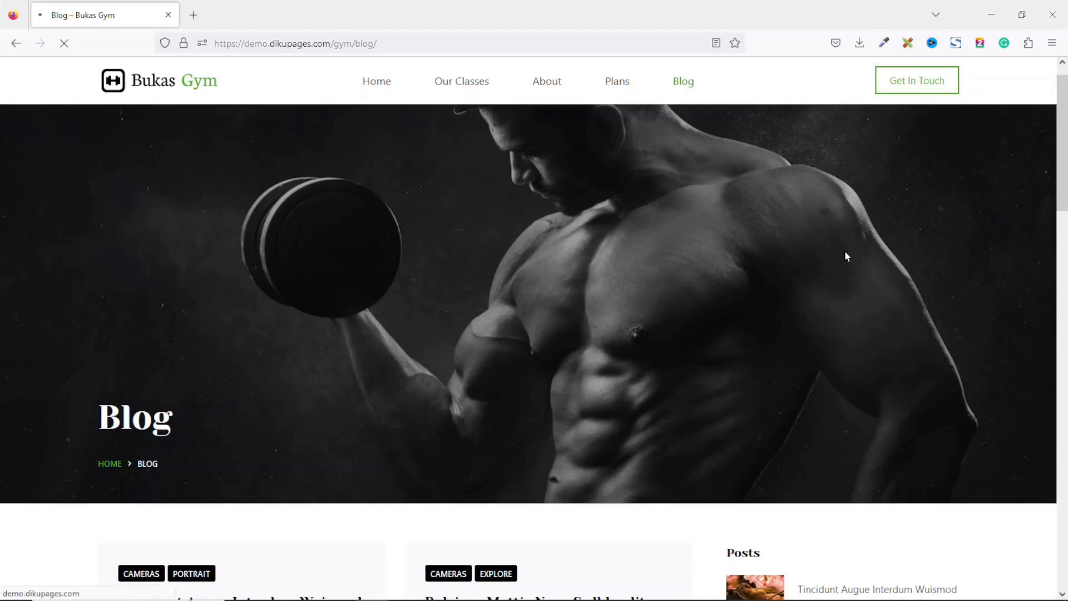
scroll(1063, 132, down, 3)
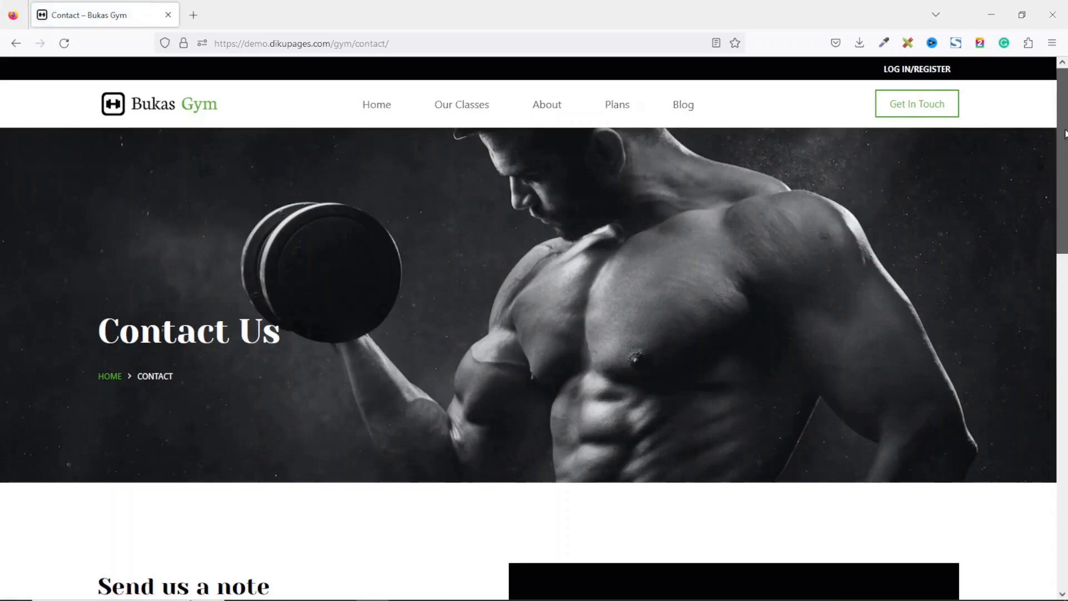
scroll(1063, 132, up, 3)
scroll(1063, 132, down, 3)
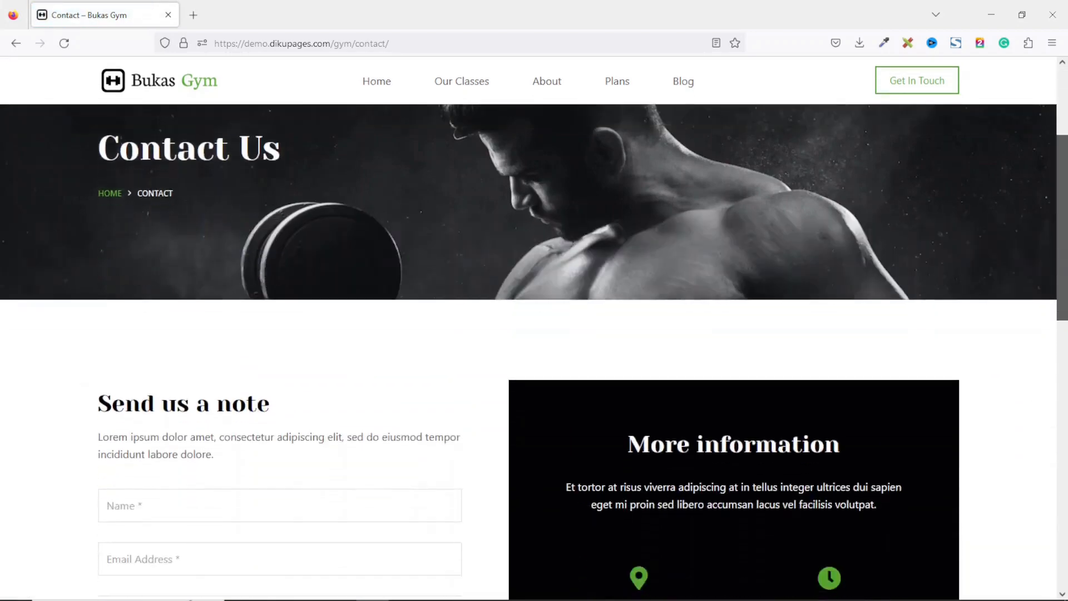
scroll(1065, 368, down, 10)
scroll(1064, 369, down, 5)
scroll(1065, 368, up, 20)
scroll(528, 333, up, 2)
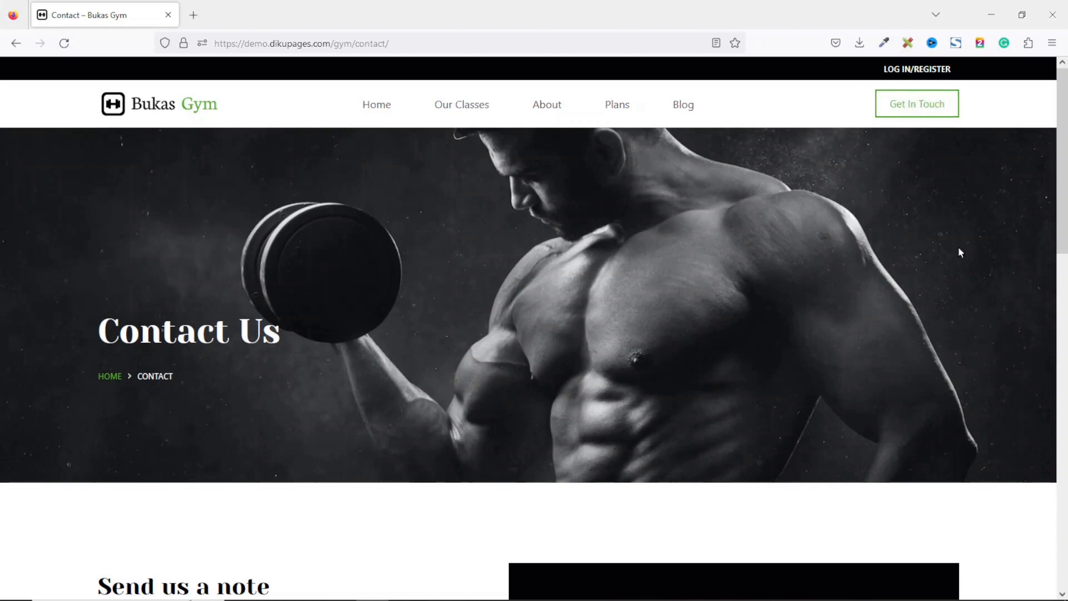
Open the login page and follow Join Now to the membership levels.
click(917, 69)
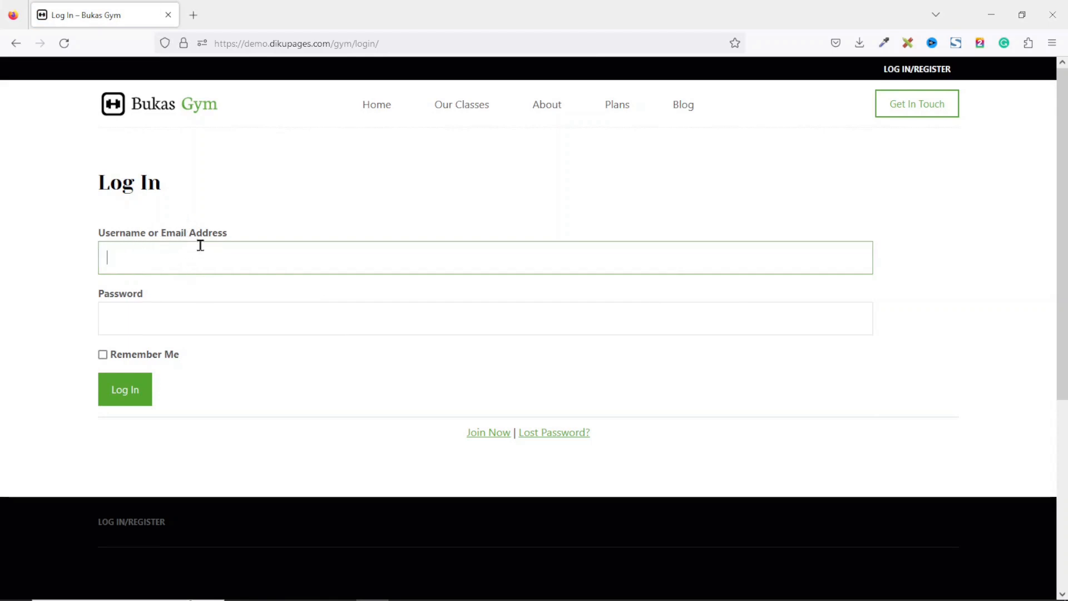
click(132, 313)
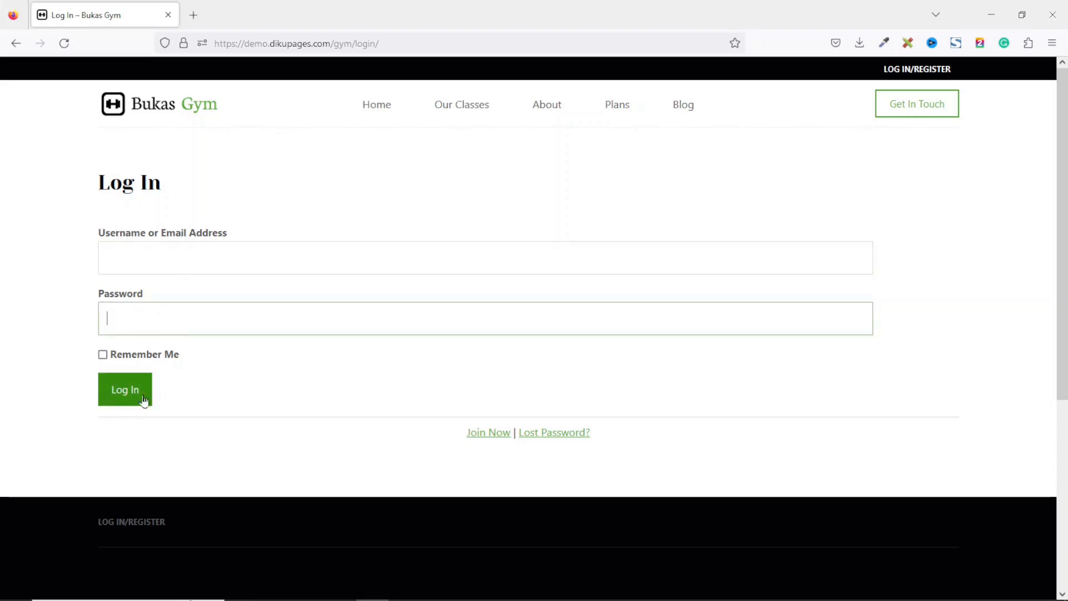
click(477, 439)
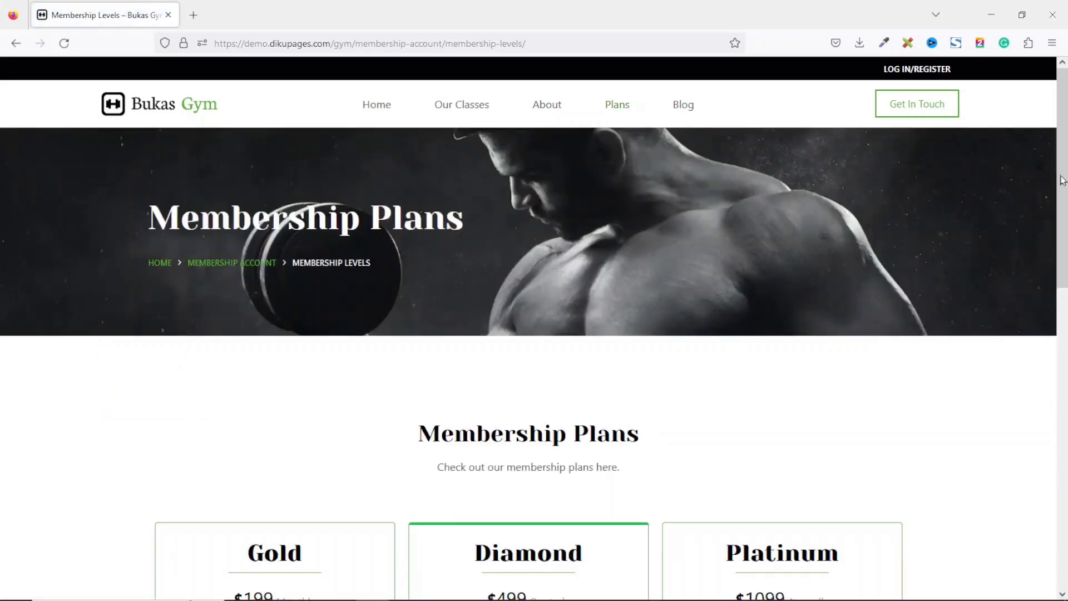
Start a Platinum plan checkout, then go back to change the membership level.
drag(1057, 199, 1056, 365)
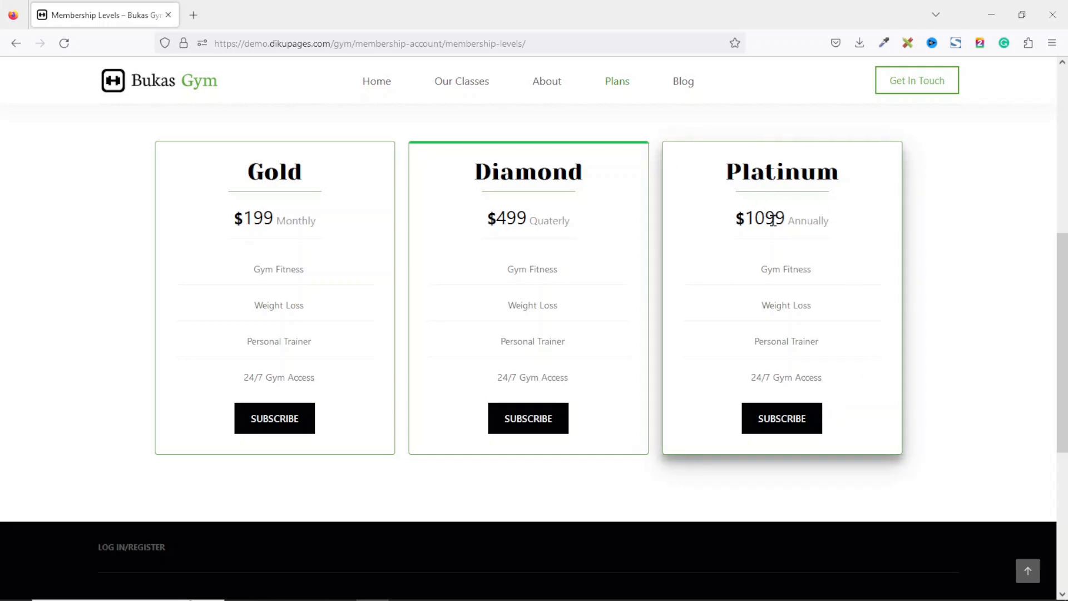
click(781, 428)
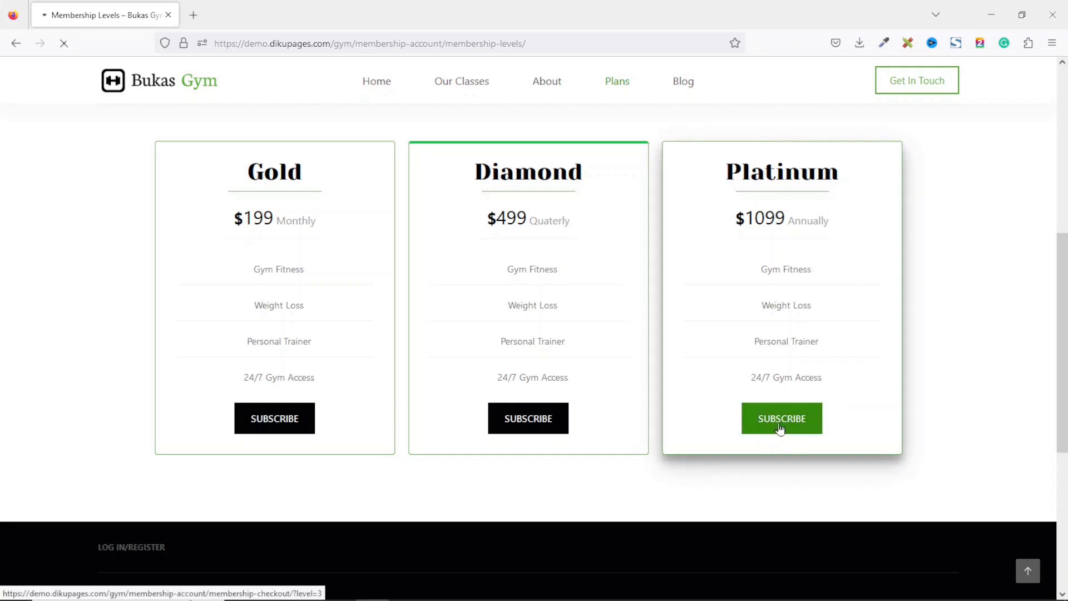
mouse_move(1063, 150)
mouse_down()
mouse_move(1056, 331)
mouse_move(1060, 146)
mouse_up()
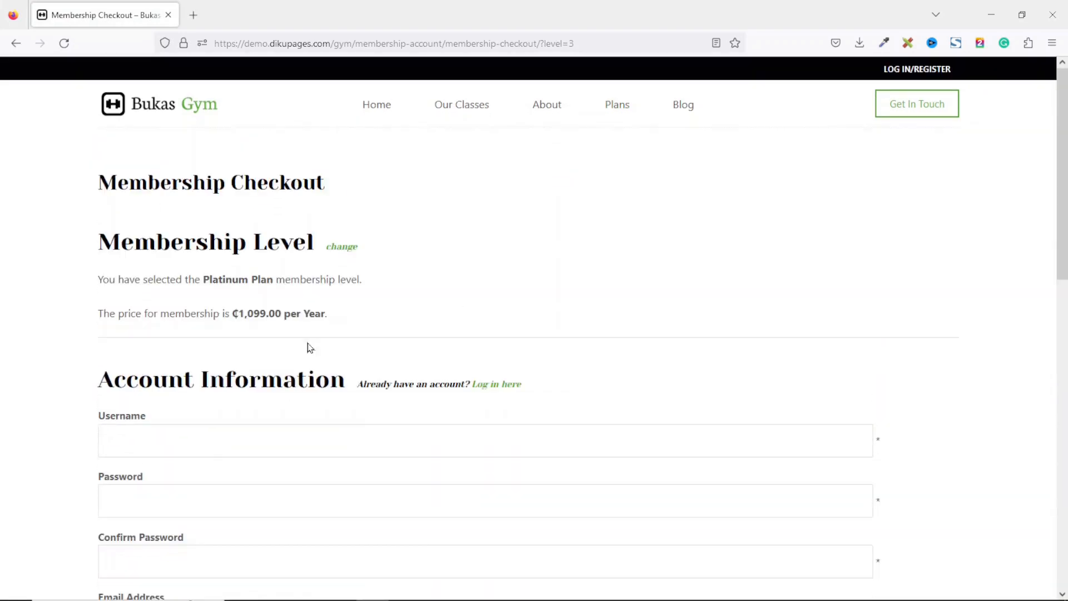
drag(205, 273, 276, 280)
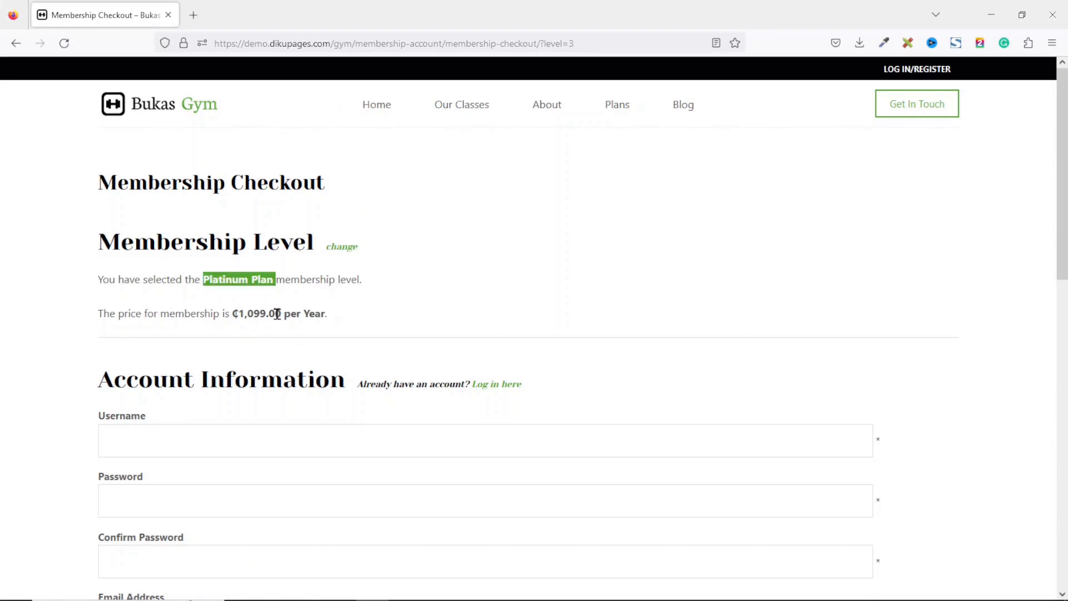
click(337, 250)
Subscribe to the Diamond plan to open its membership checkout.
scroll(529, 300, down, 7)
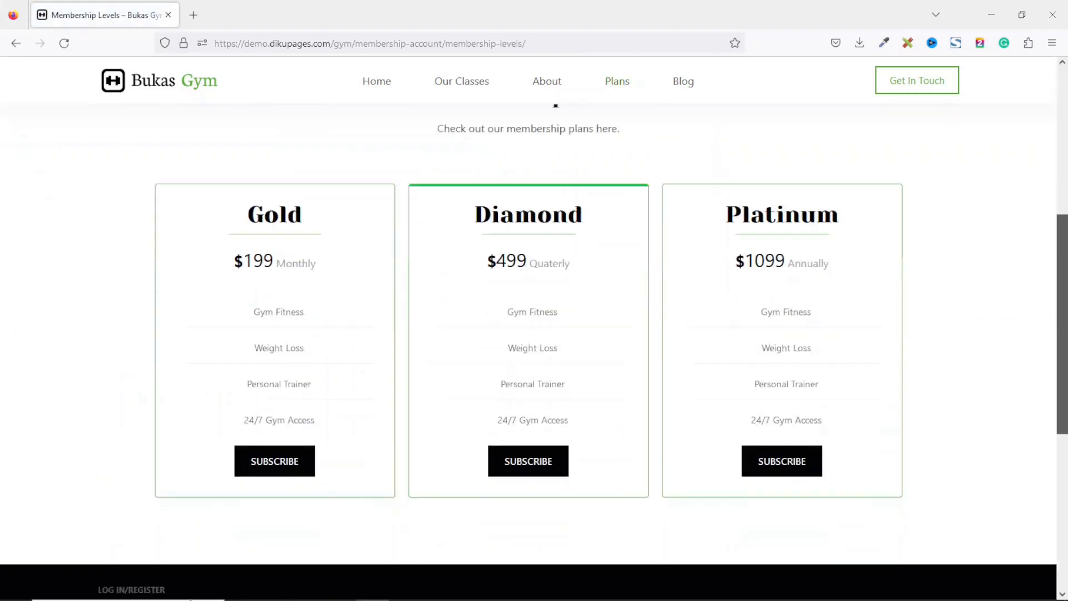
scroll(529, 300, up, 3)
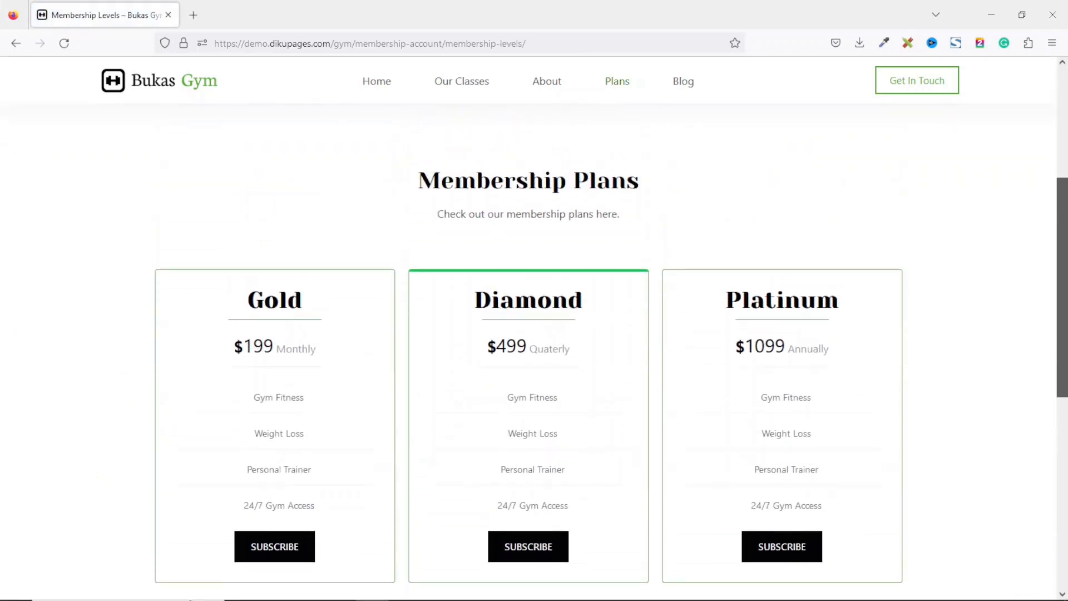
scroll(529, 301, down, 2)
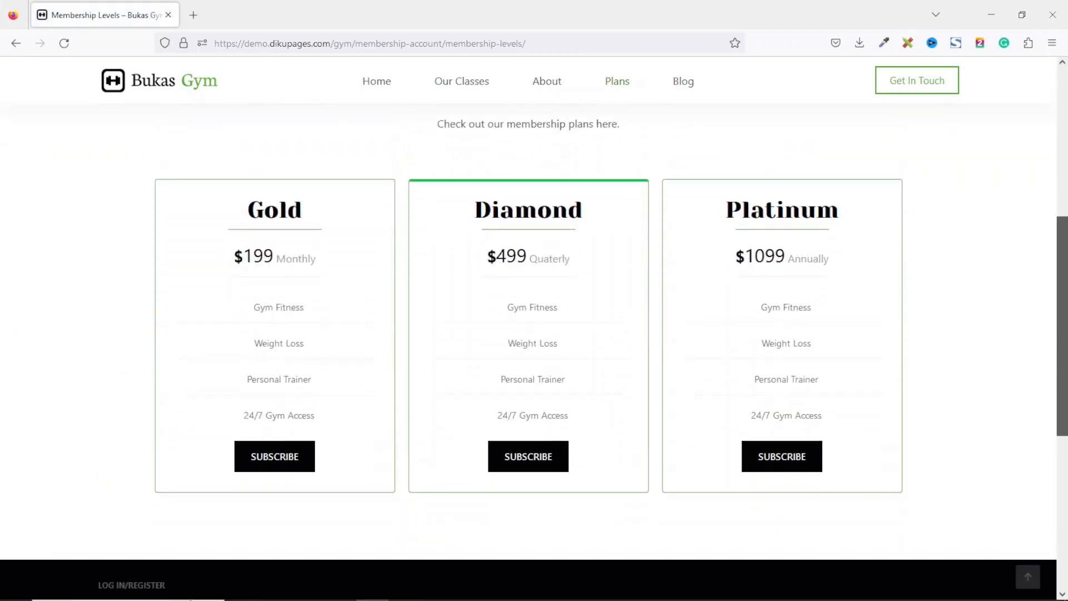
click(523, 465)
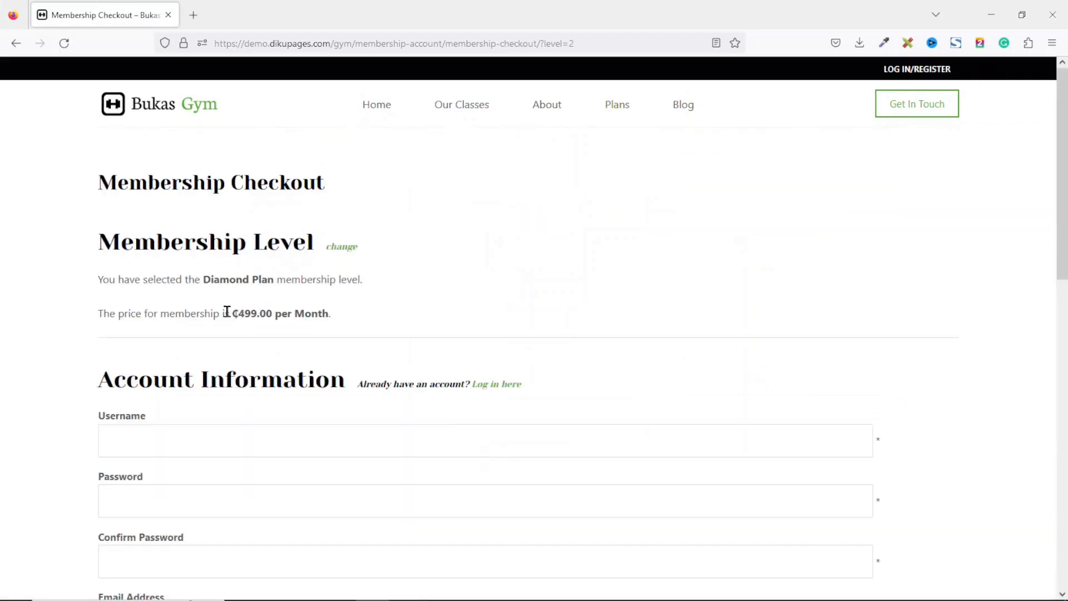
drag(205, 278, 267, 276)
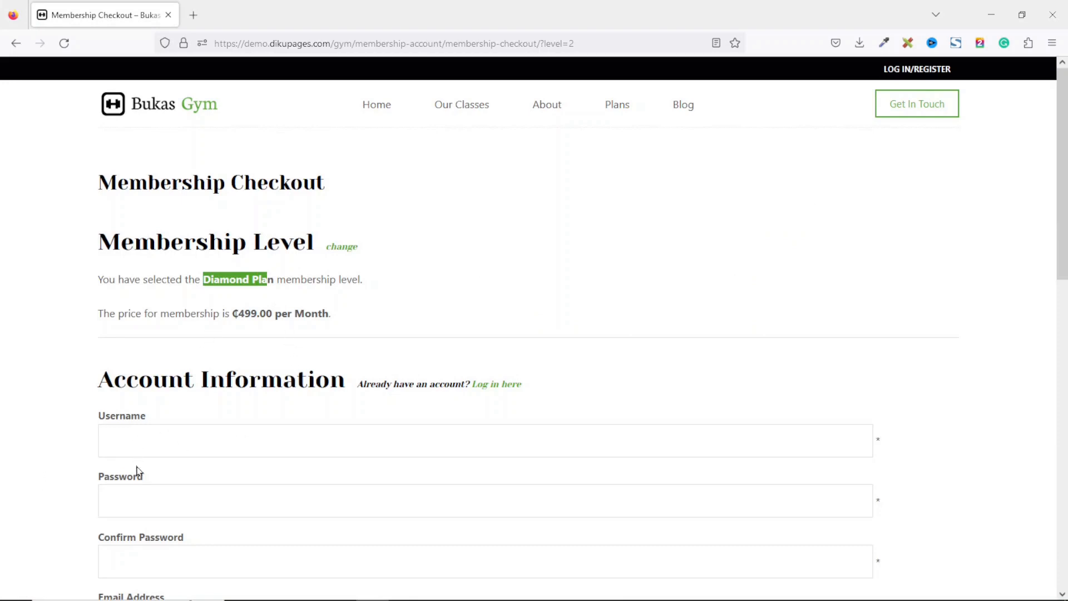
Enter the new account's username in the checkout form.
click(143, 438)
text(dikupages)
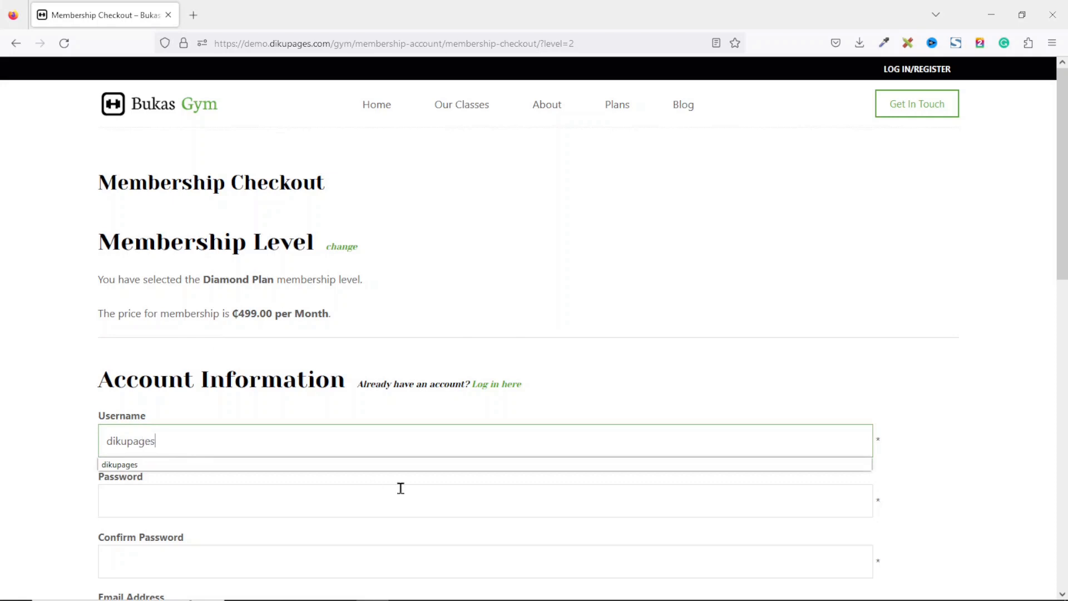
Enter the account password and confirm it.
click(149, 499)
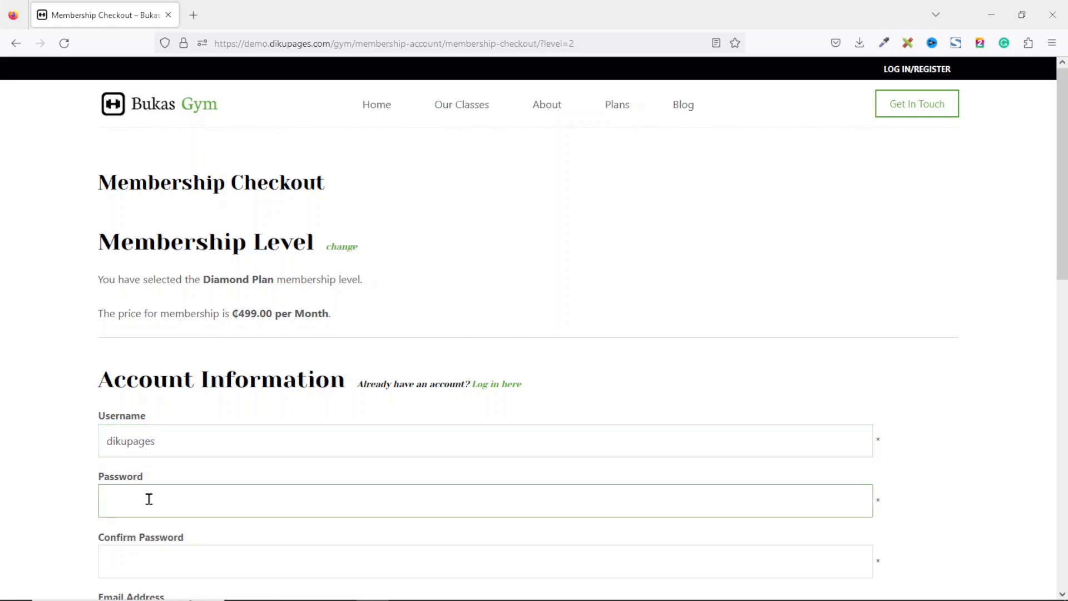
text(••••••••)
key(Tab)
text(••••••••)
Fill in the account e-mail address and confirm it.
scroll(340, 341, down, 4)
click(160, 334)
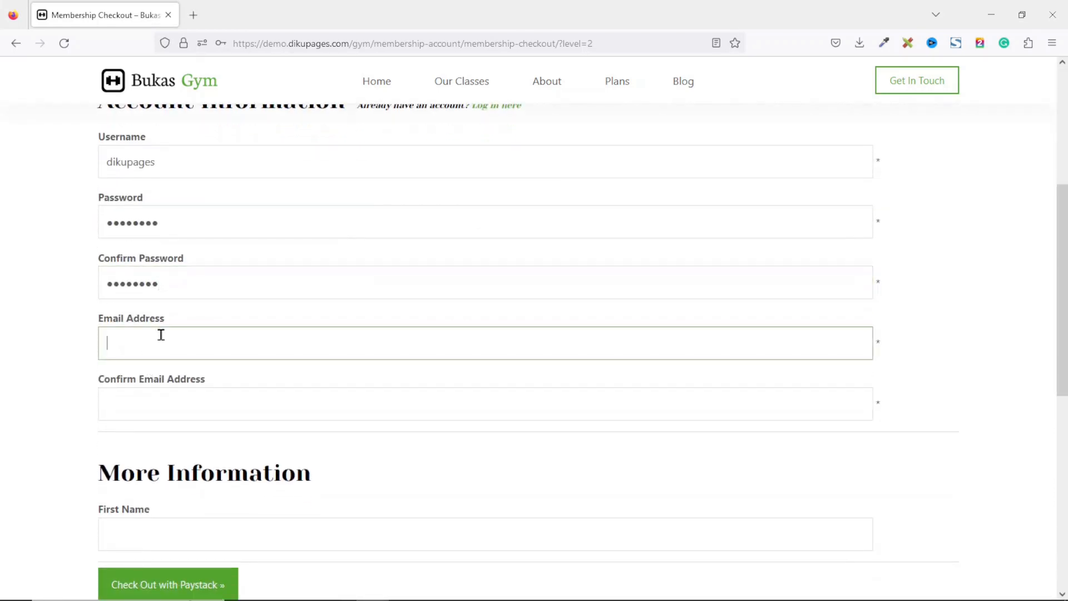
key(Tab)
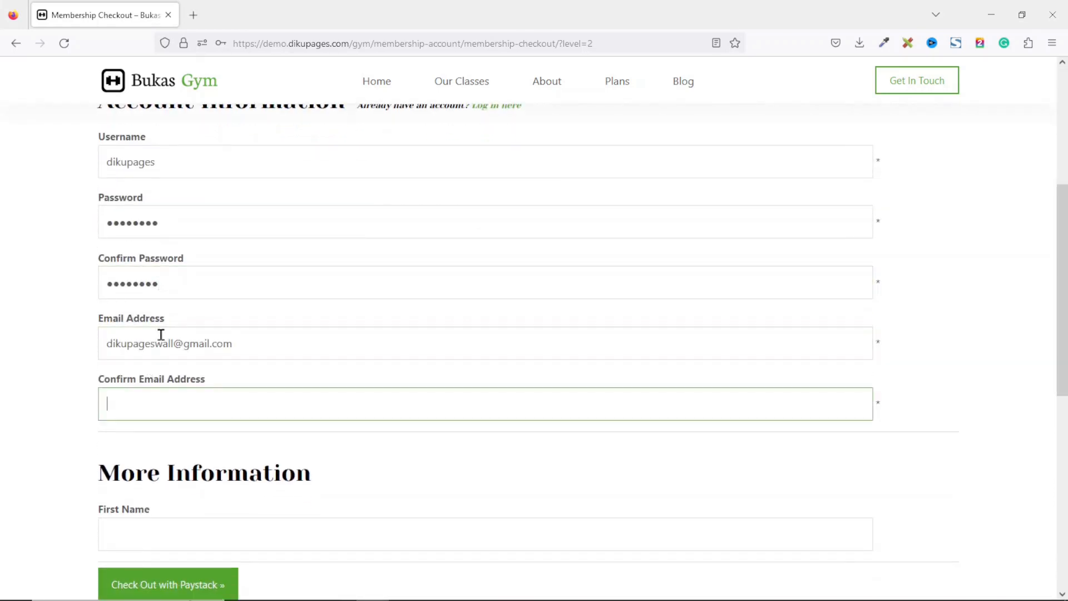
Submit the membership checkout with Paystack.
scroll(161, 334, down, 2)
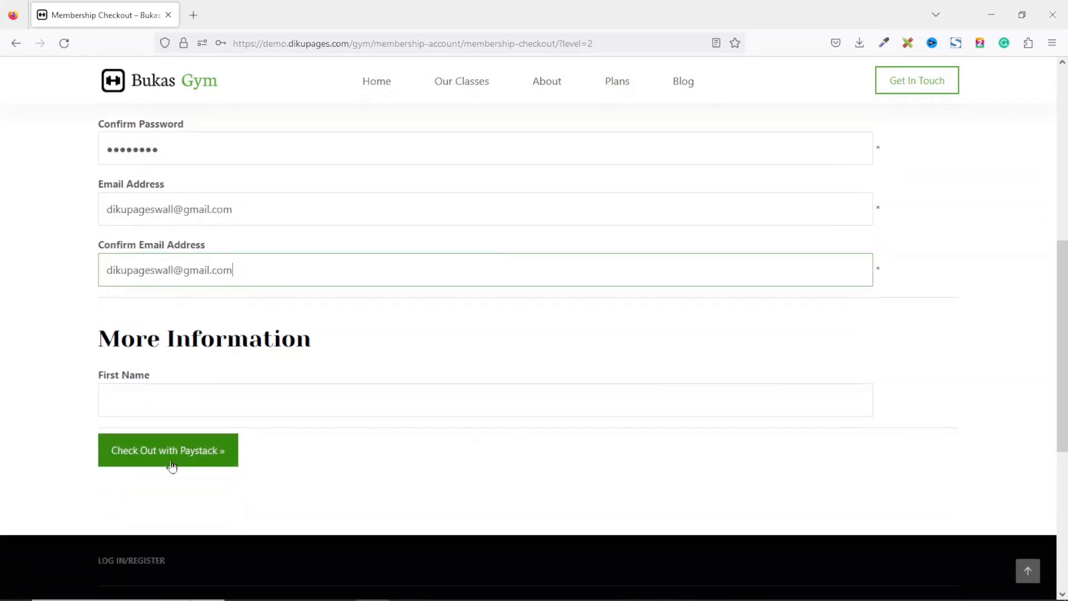
click(172, 449)
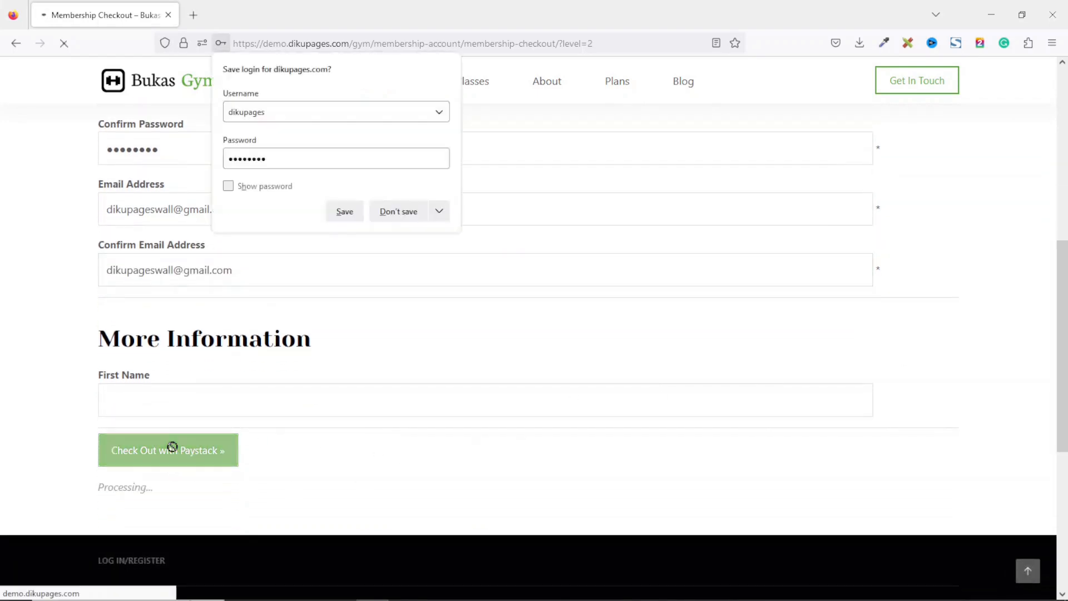
Complete the Paystack test payment by choosing the Success option and paying GHS 499.
click(575, 476)
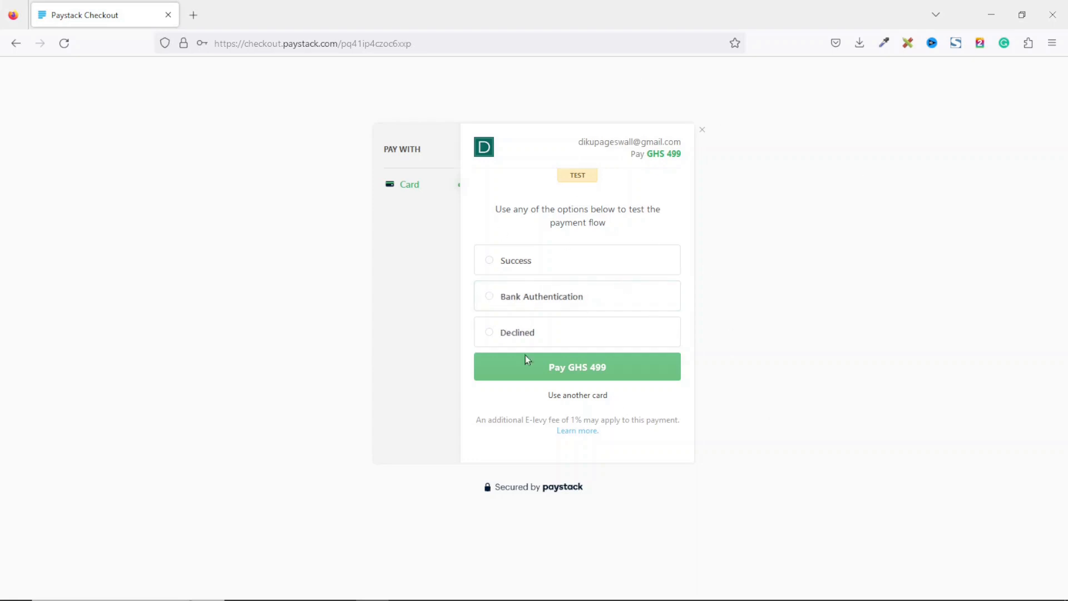
click(509, 267)
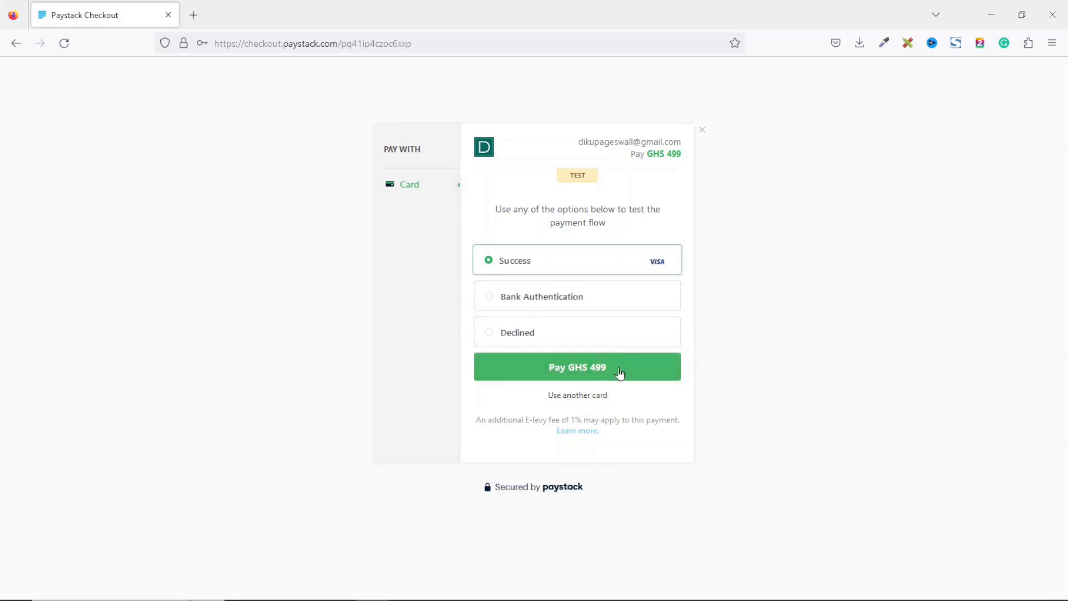
click(619, 373)
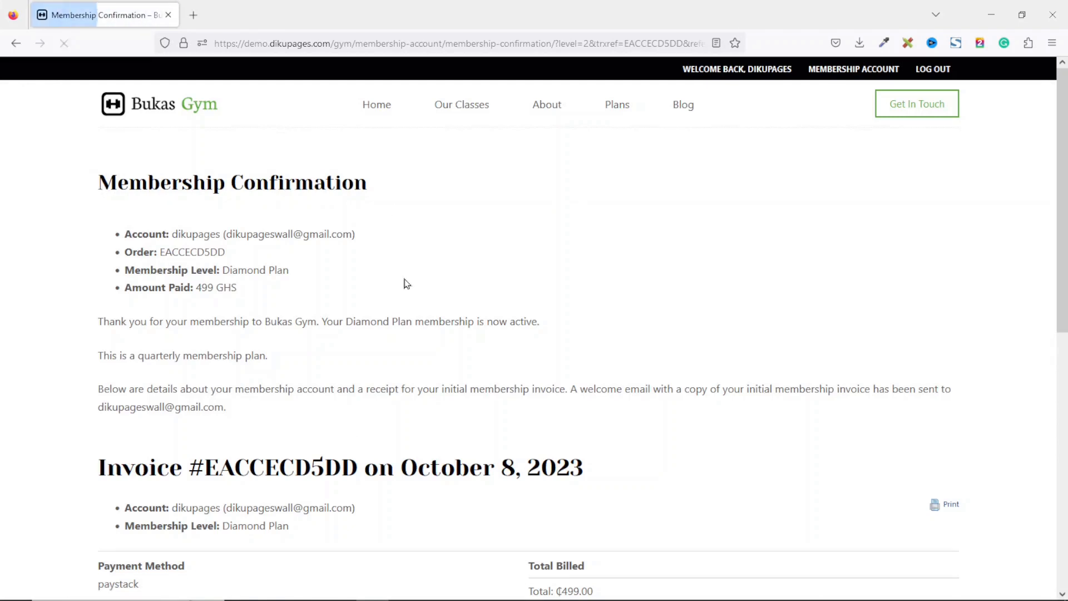
Review the membership confirmation and invoice, then open the membership account page.
drag(81, 200, 489, 506)
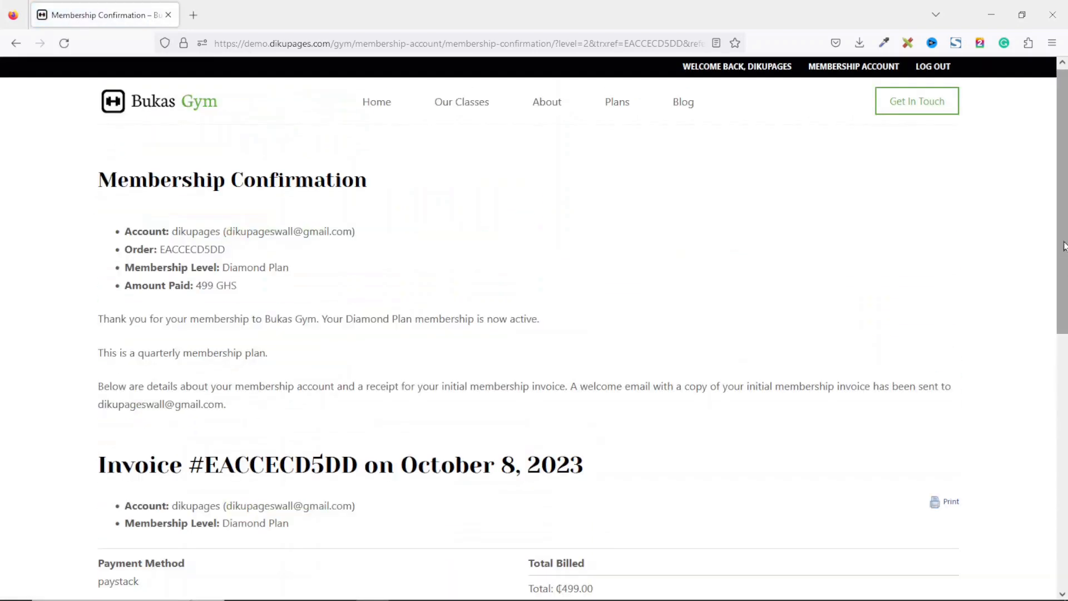
scroll(1064, 246, down, 3)
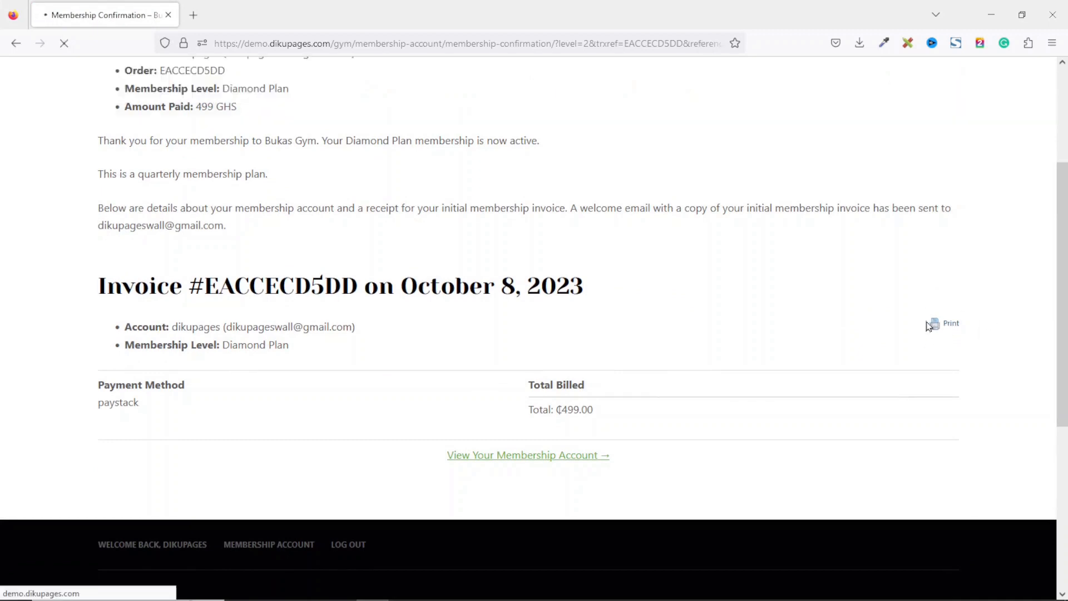
scroll(1063, 351, up, 3)
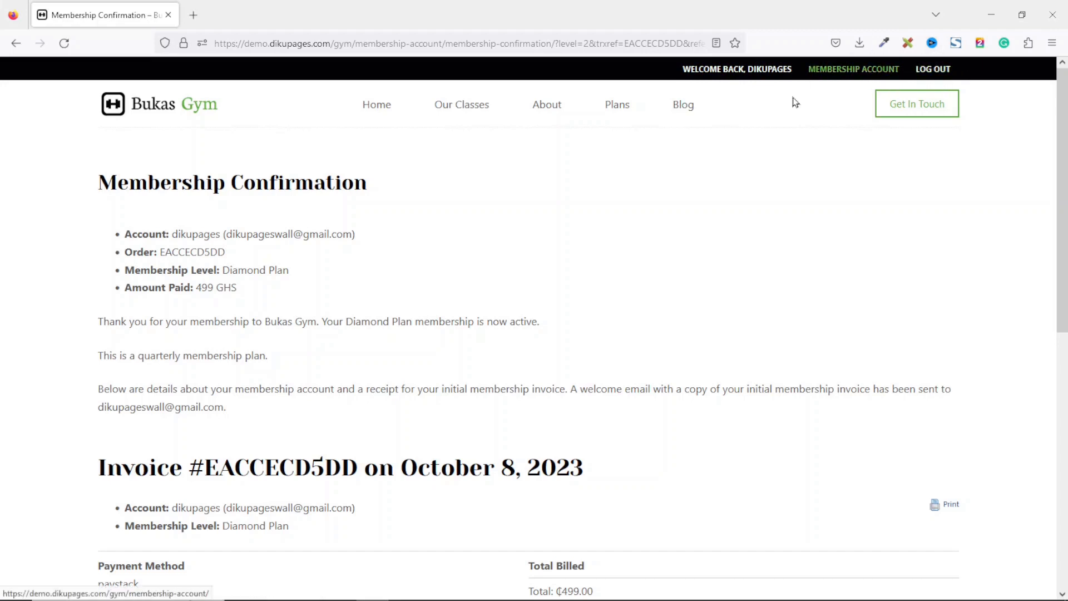
click(940, 69)
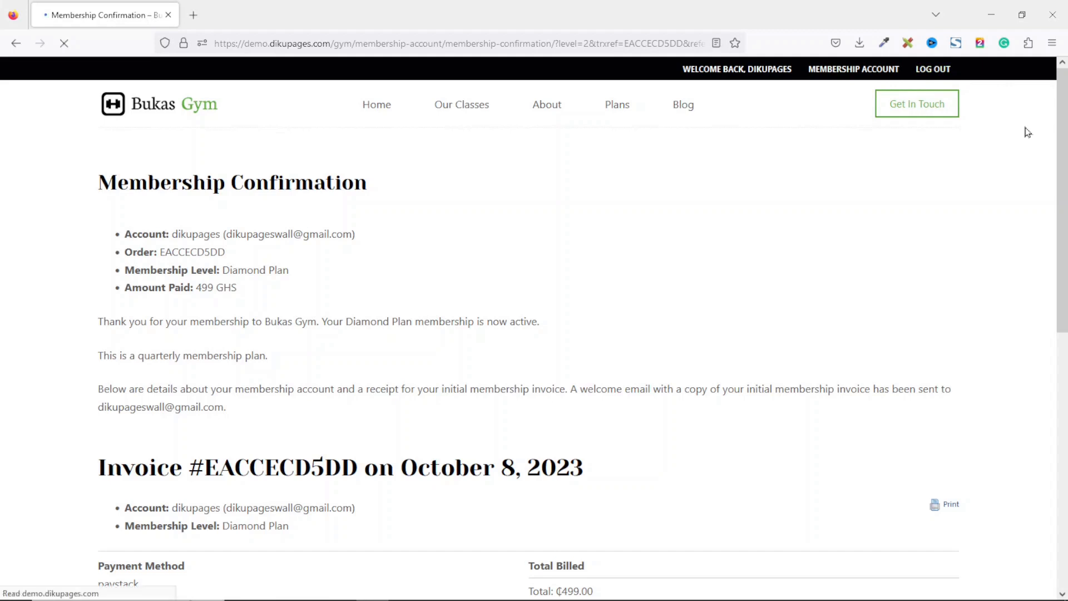
click(827, 71)
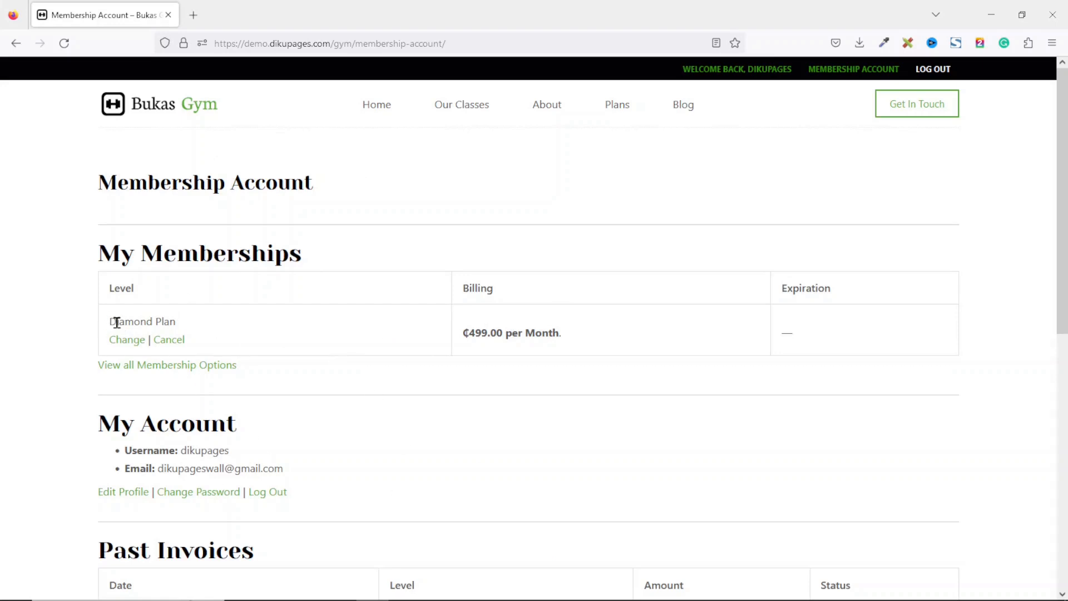
Examine the active membership level and the past invoice listed on the membership account page.
drag(107, 323, 201, 326)
scroll(323, 369, down, 2)
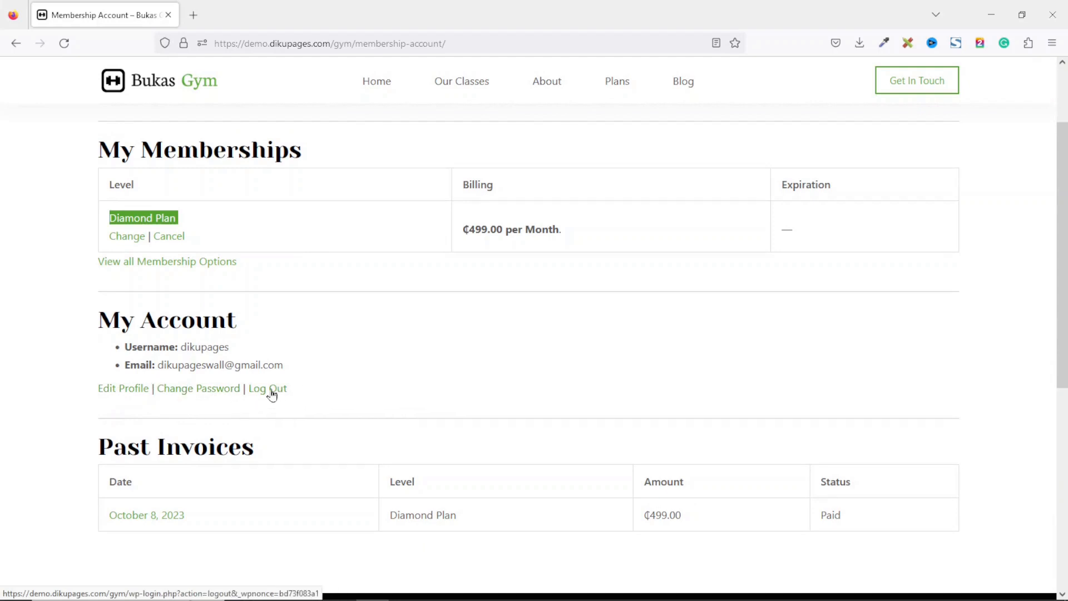
click(231, 519)
drag(98, 526, 870, 508)
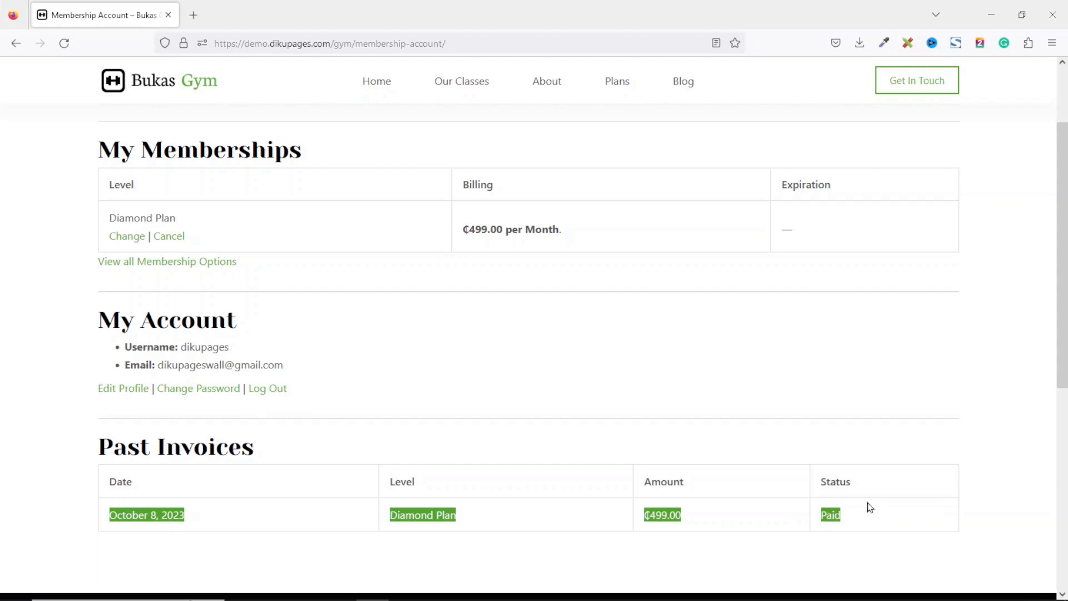
drag(1062, 345, 1062, 431)
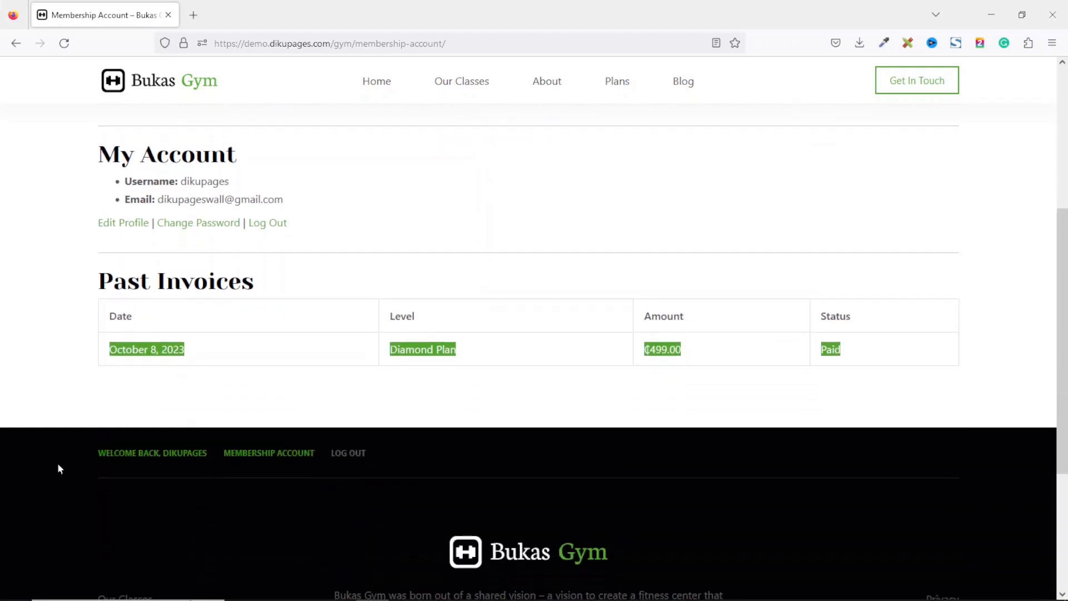
drag(1062, 354, 1047, 215)
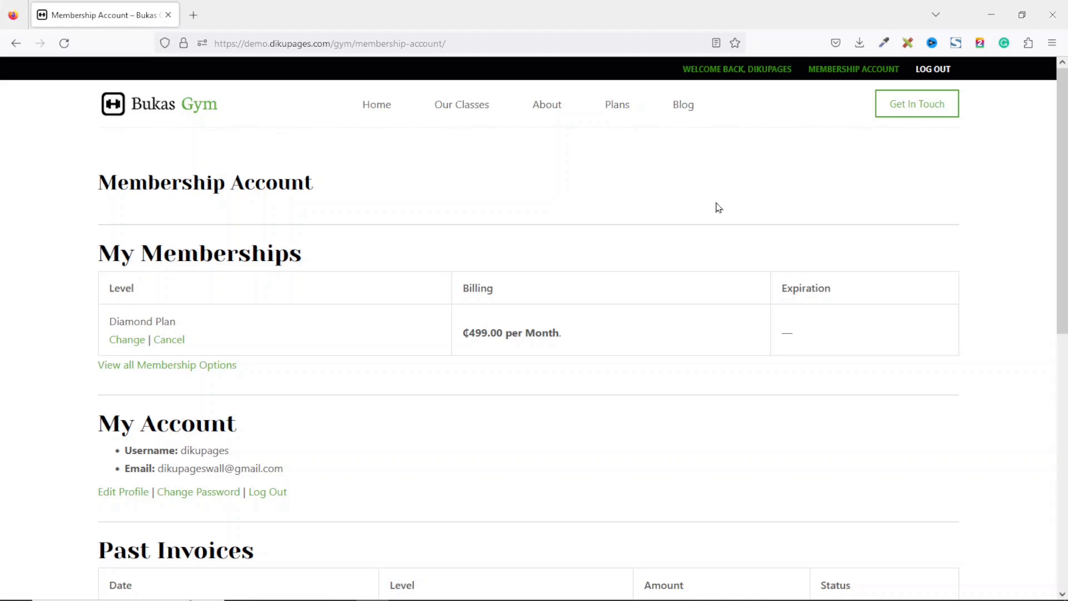
Return to the Bukas Gym home page and scroll through its classes and about sections.
click(177, 108)
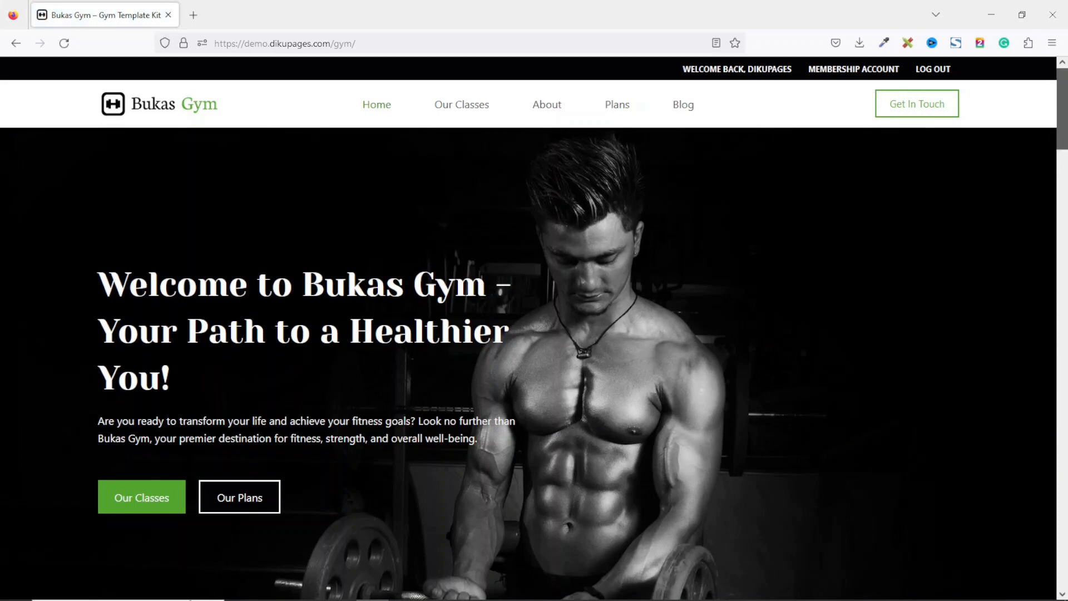
scroll(1059, 99, down, 8)
scroll(534, 350, down, 10)
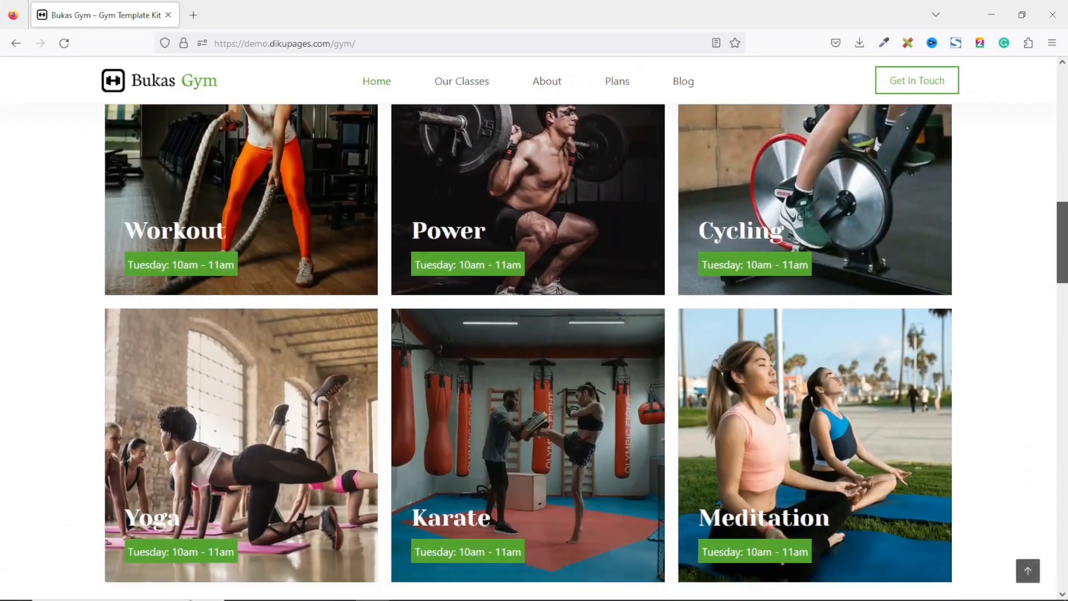
scroll(1063, 363, down, 10)
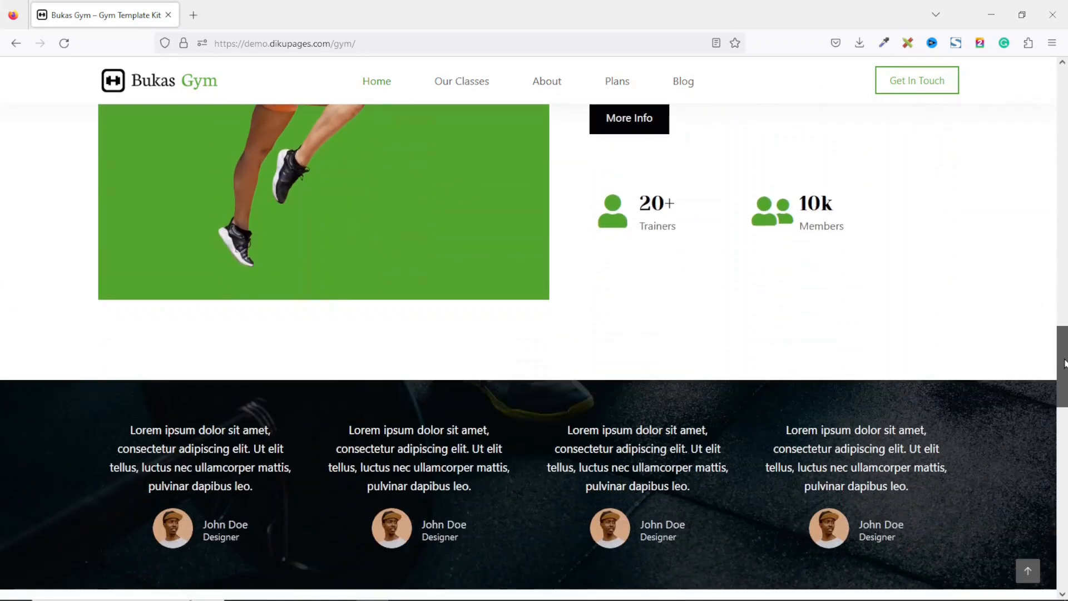
drag(1063, 363, 1064, 89)
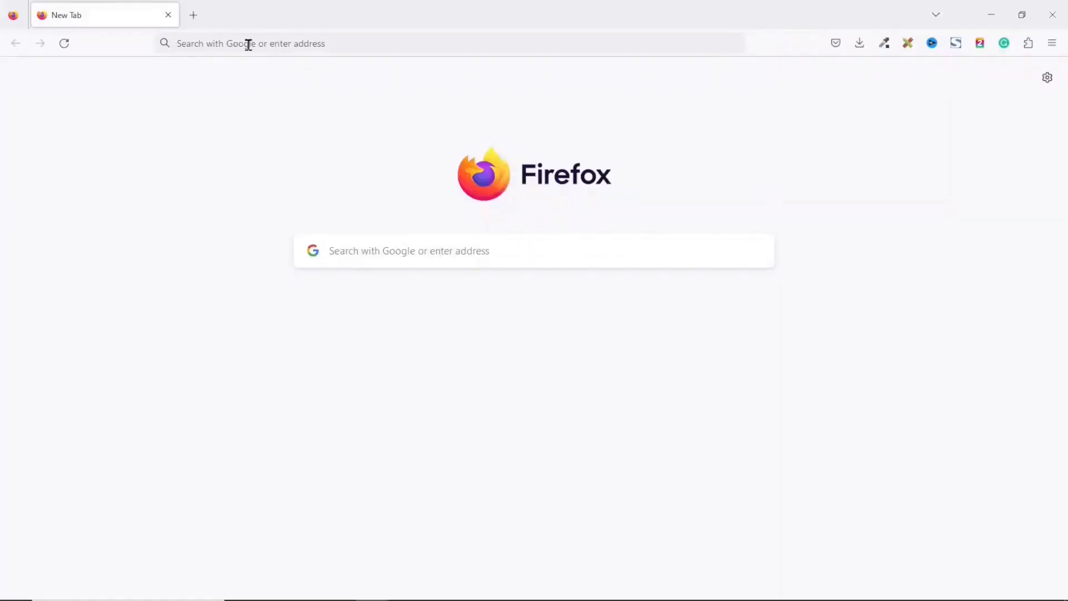
Open a new tab and go to dikupages.com/hostinger.
click(283, 45)
text(dikupages.com/)
key(End)
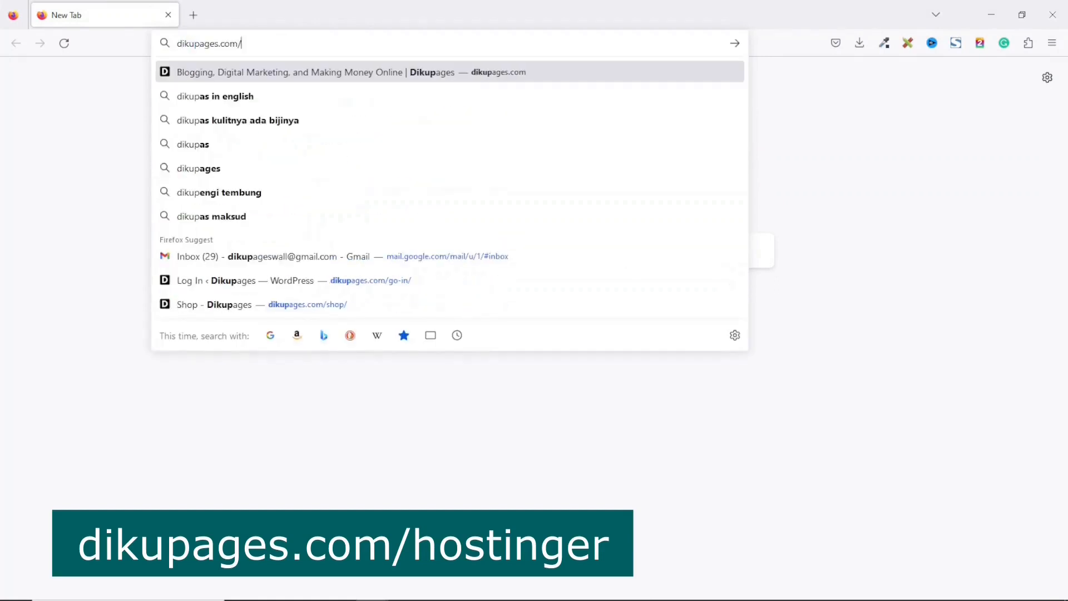
text(hostinger)
key(Return)
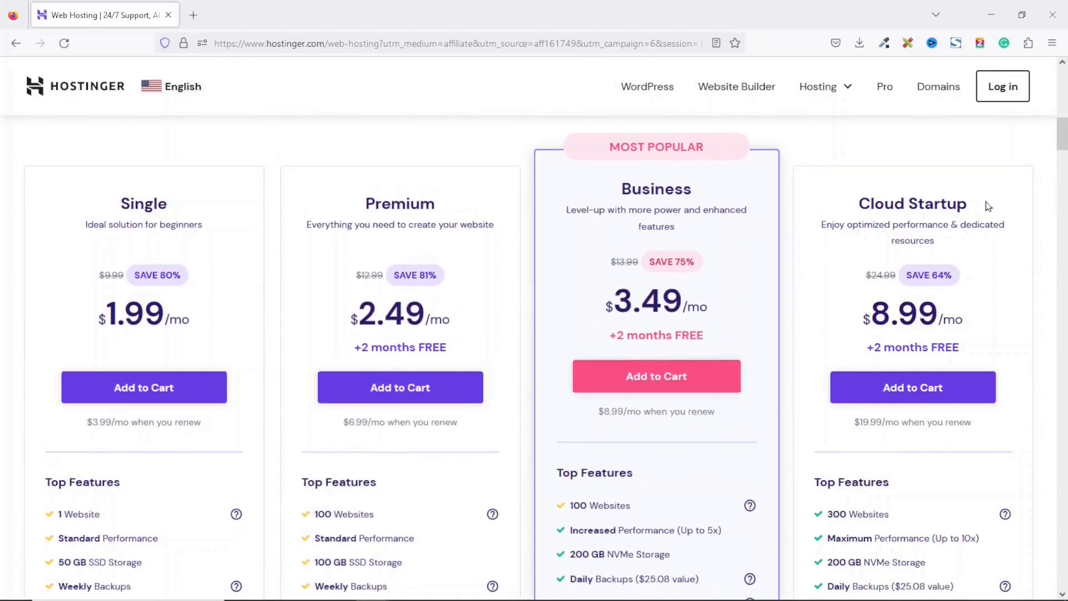
Compare the Hostinger web hosting plans and their listed features.
scroll(977, 235, down, 1)
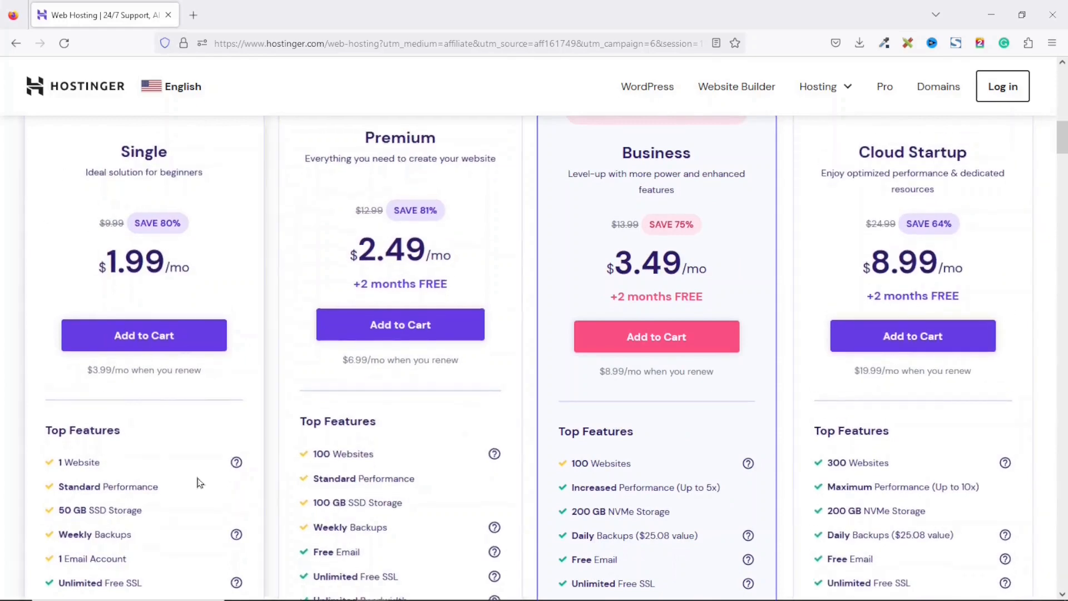
scroll(933, 479, down, 3)
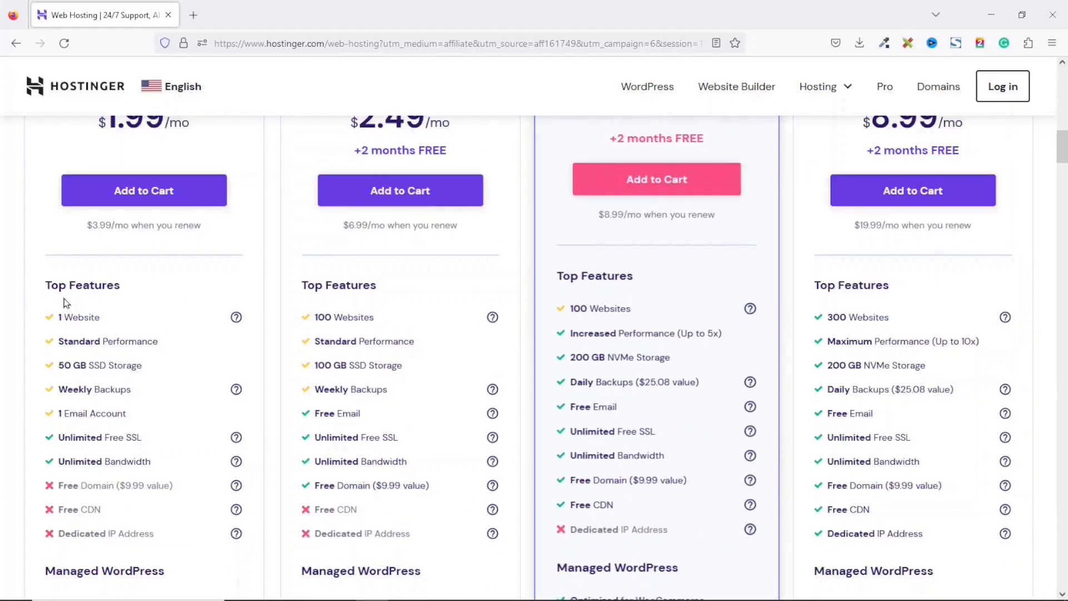
scroll(438, 327, up, 3)
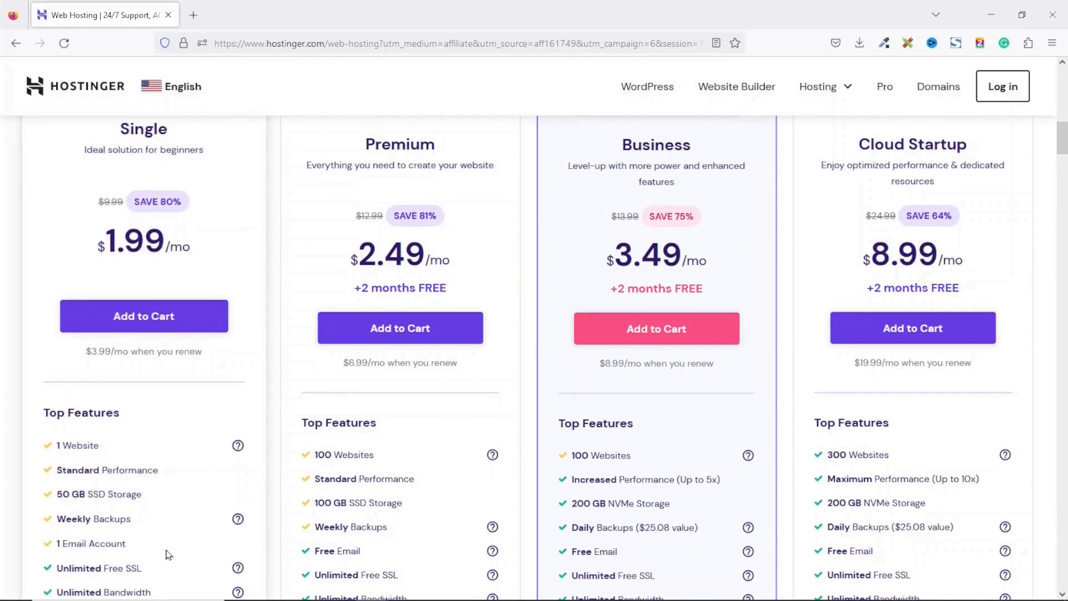
scroll(168, 554, down, 2)
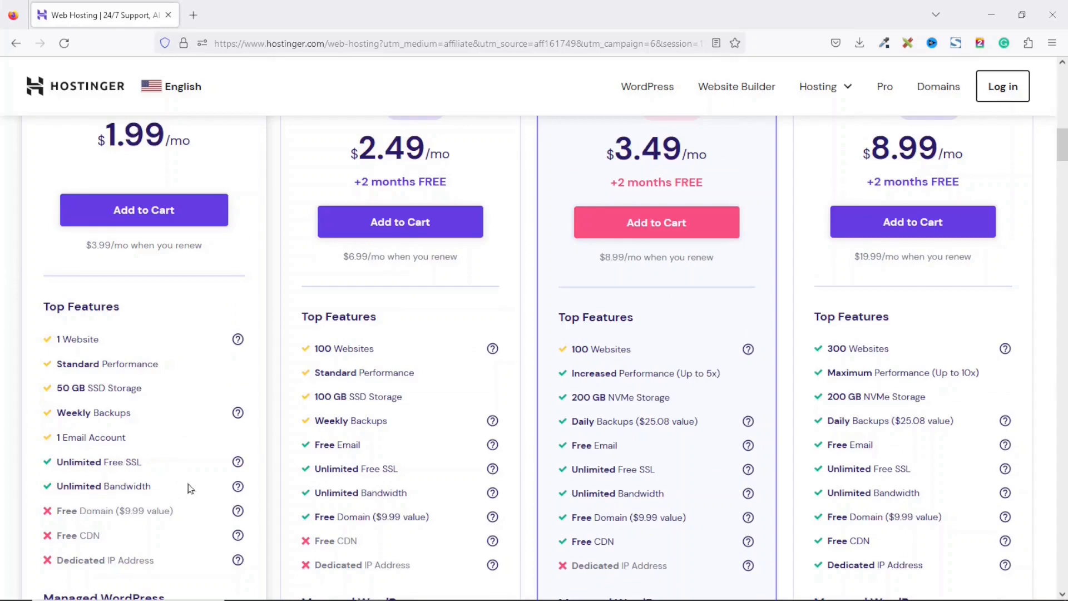
scroll(189, 488, up, 2)
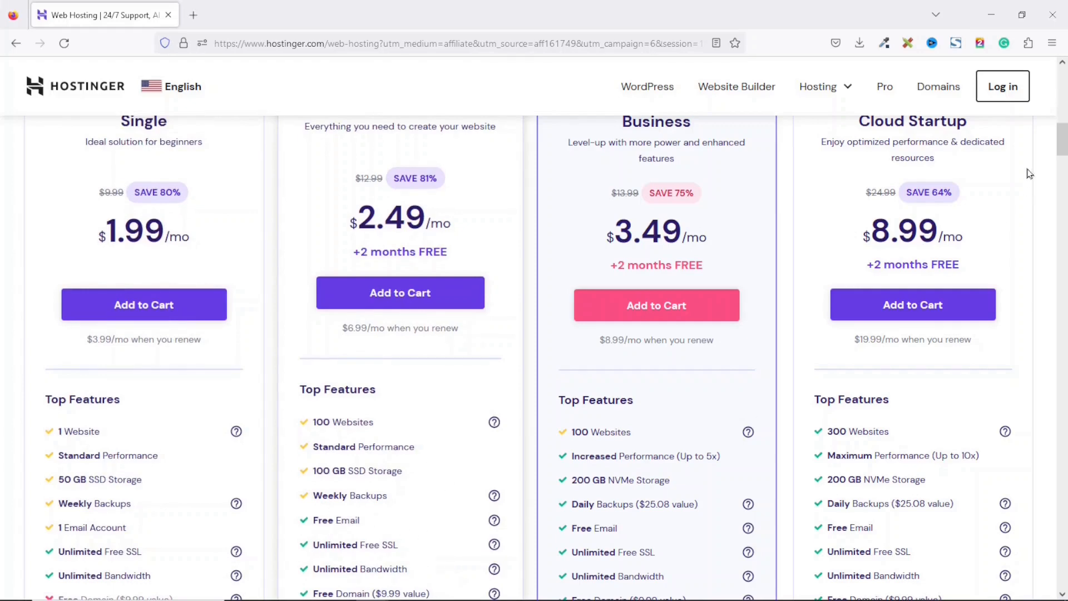
scroll(451, 485, down, 2)
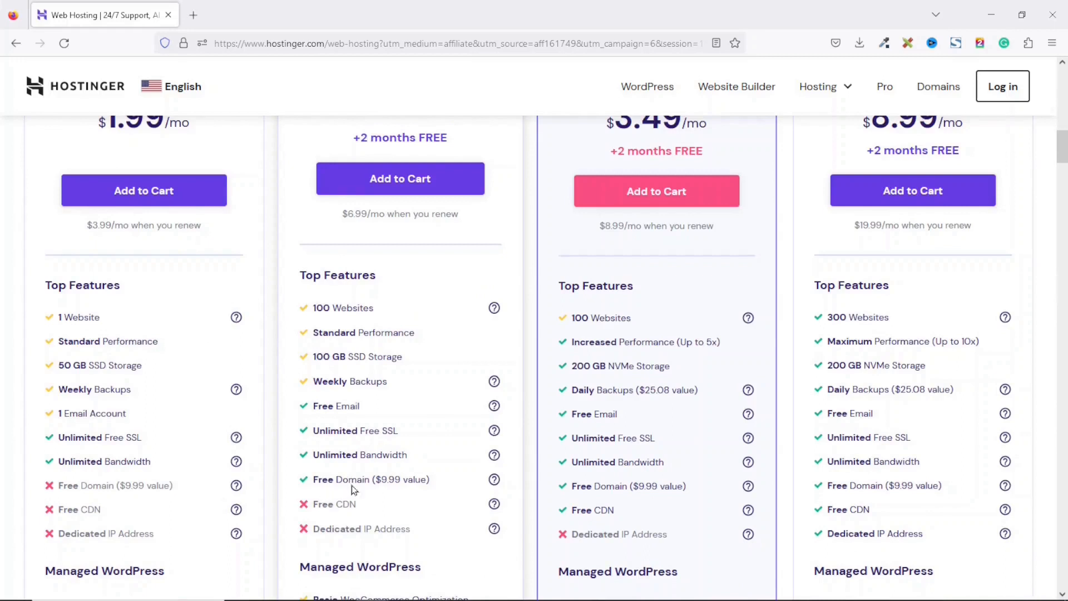
scroll(448, 485, up, 1)
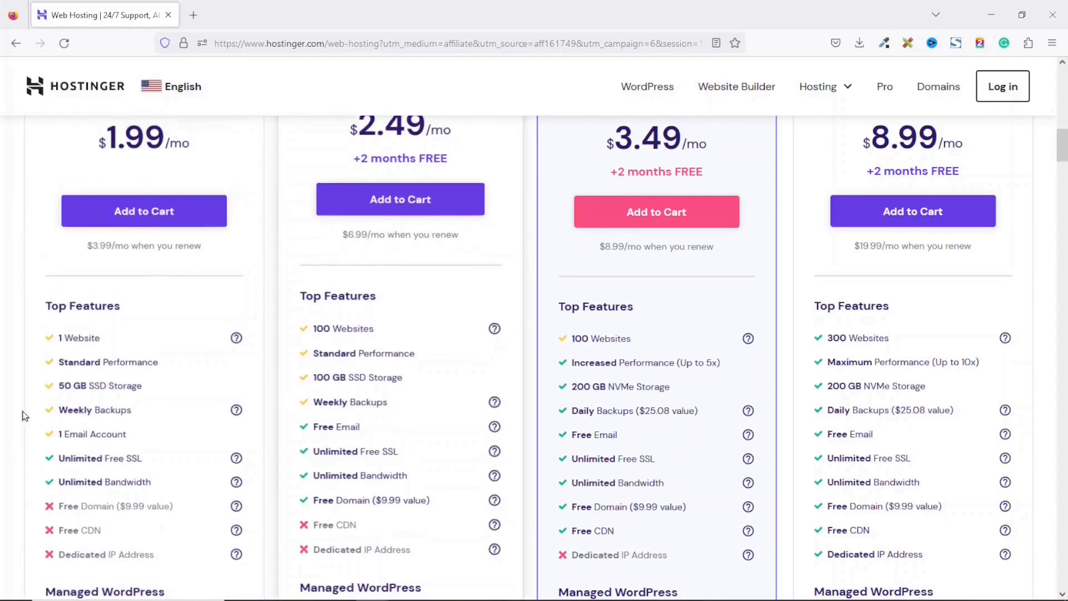
scroll(110, 515, up, 3)
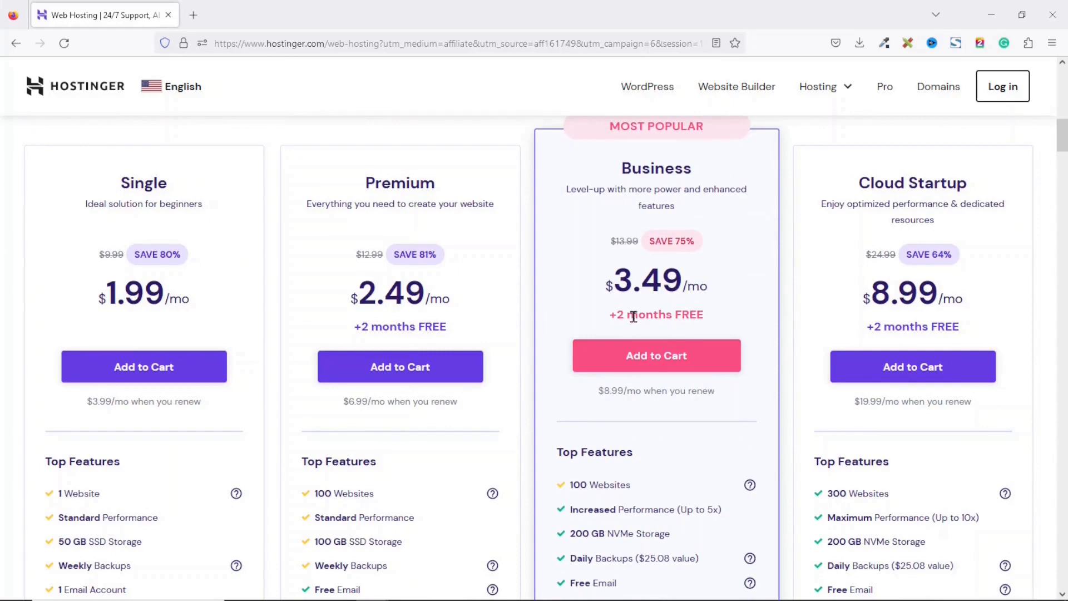
scroll(722, 325, down, 2)
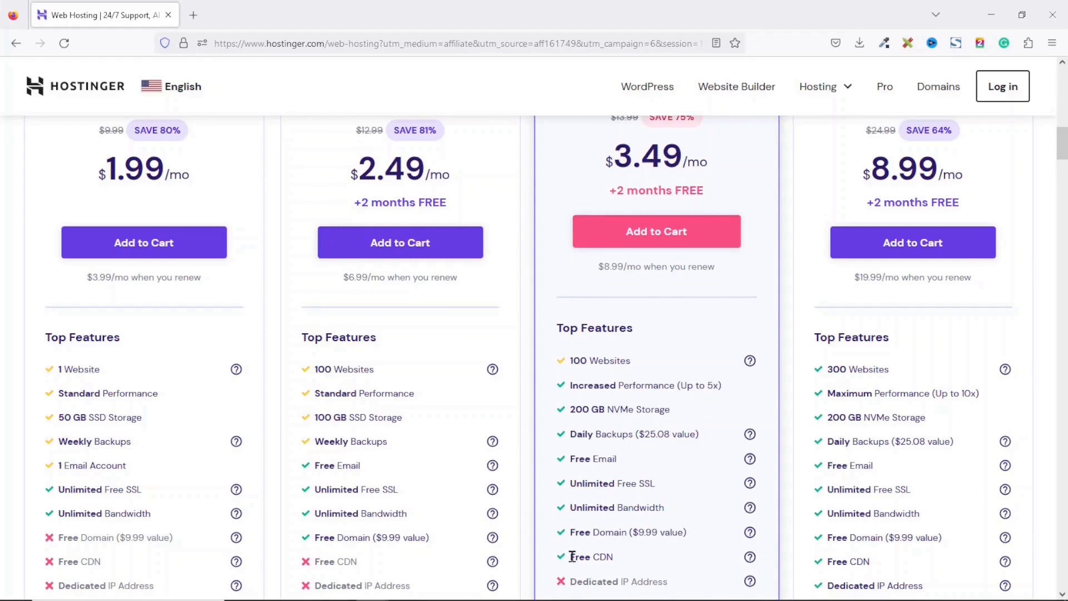
scroll(648, 565, up, 2)
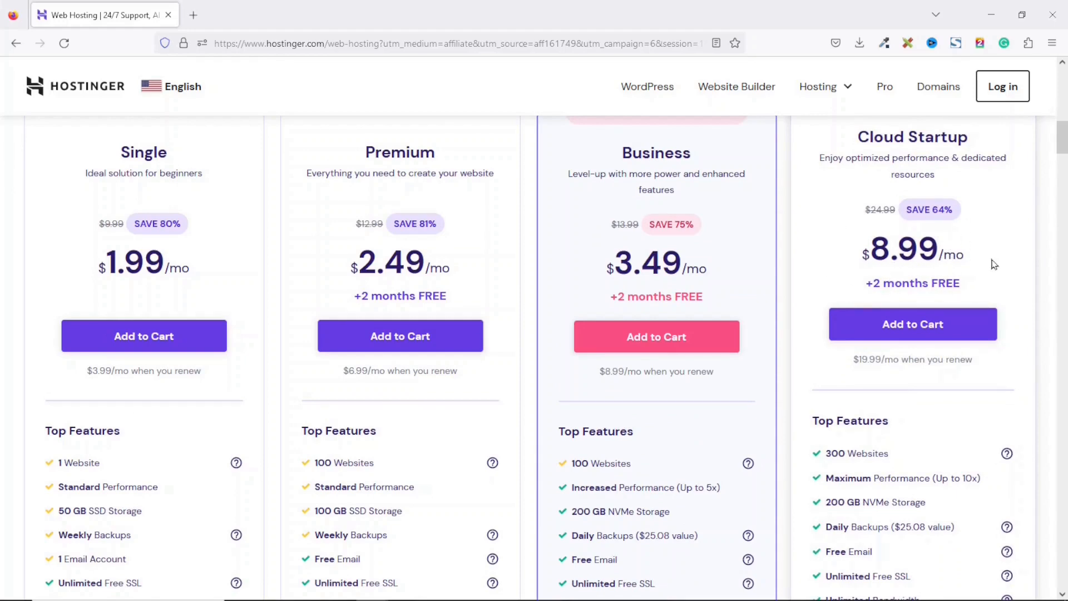
scroll(994, 264, down, 3)
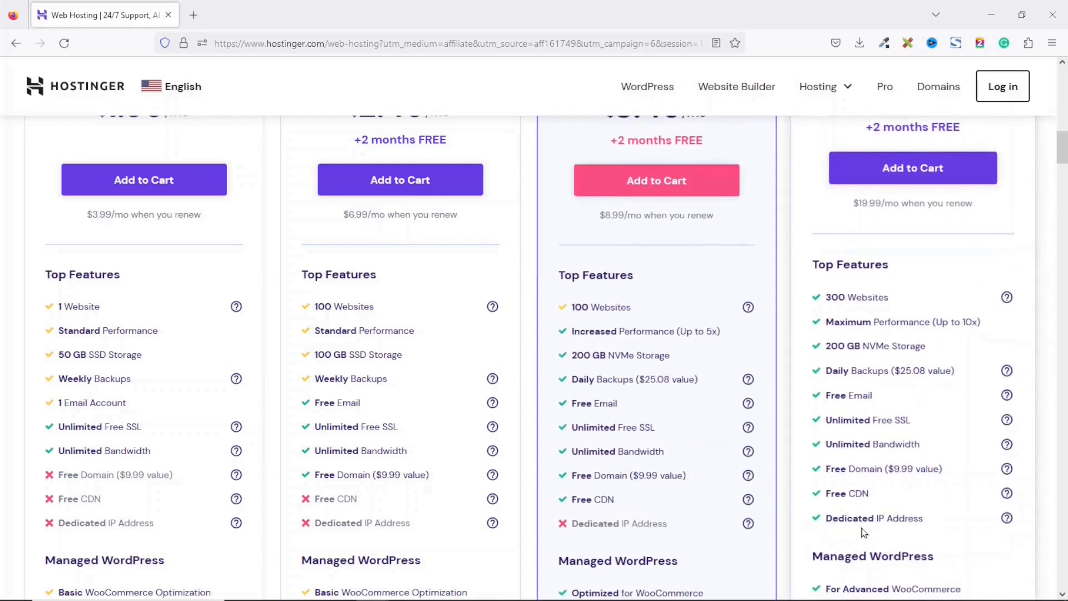
scroll(946, 534, up, 3)
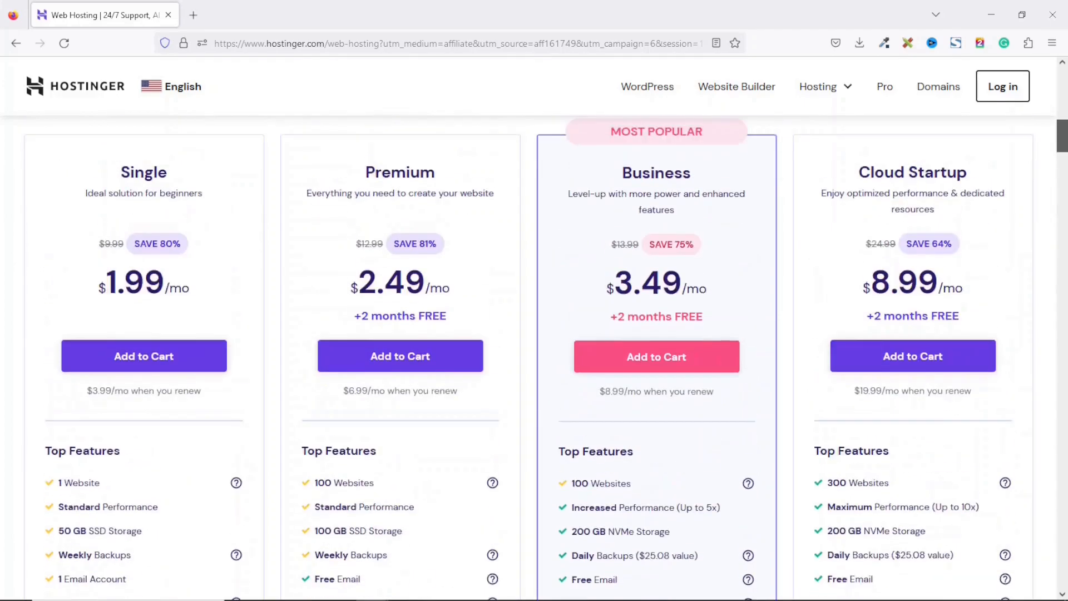
scroll(556, 362, down, 6)
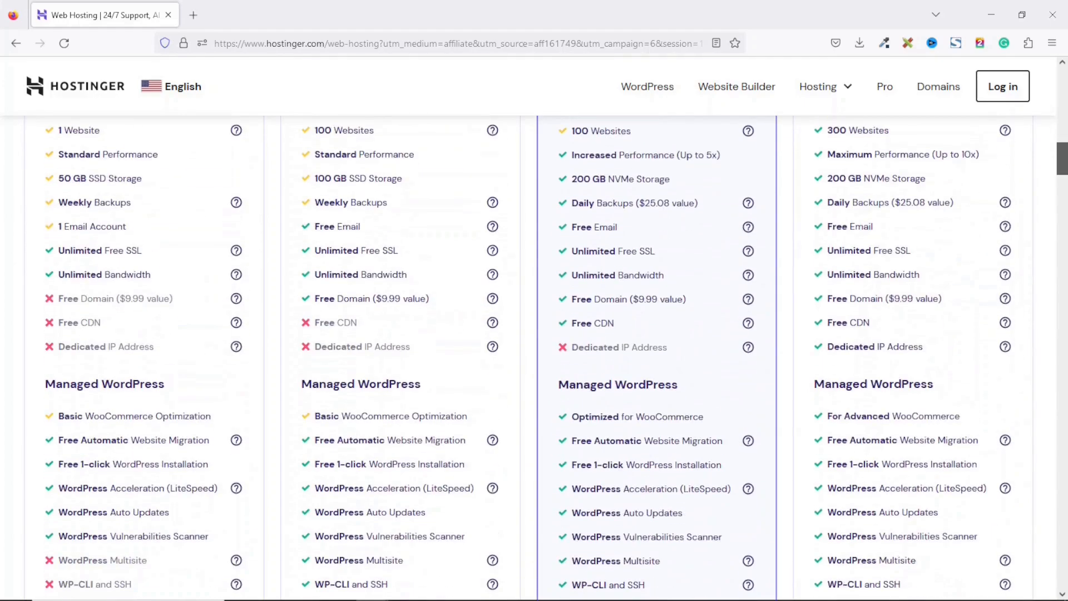
scroll(557, 361, down, 4)
scroll(557, 362, up, 9)
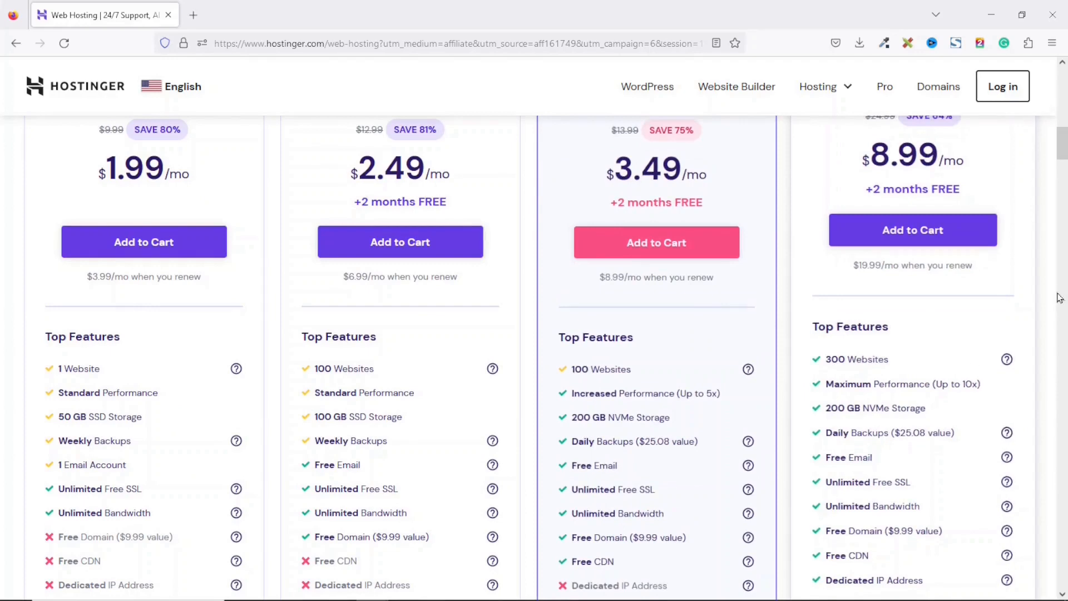
Add the Business web hosting plan to the cart and move on to account creation.
scroll(1060, 299, up, 6)
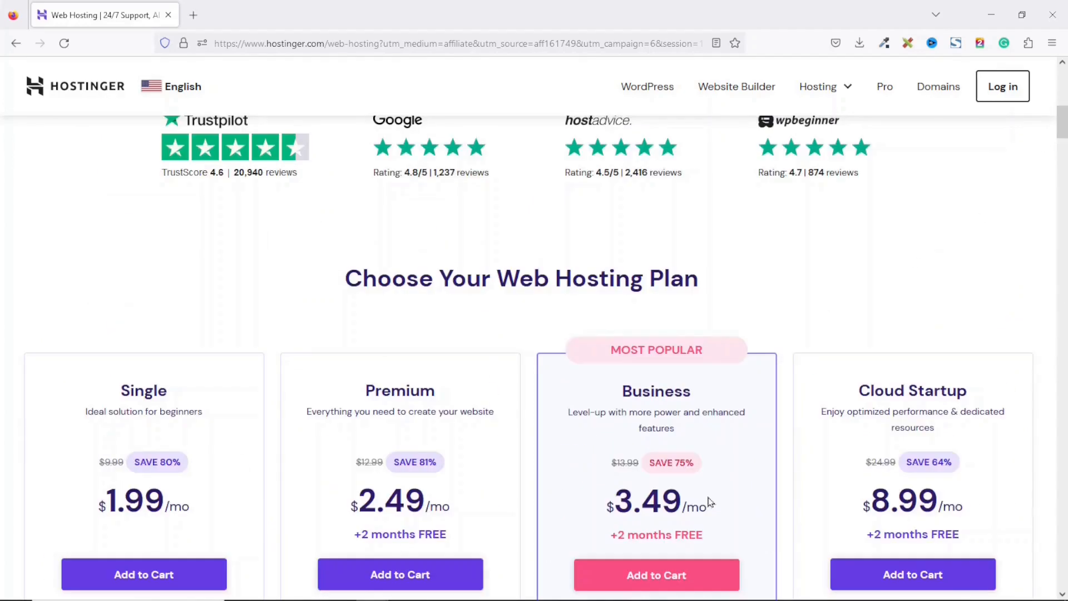
click(655, 572)
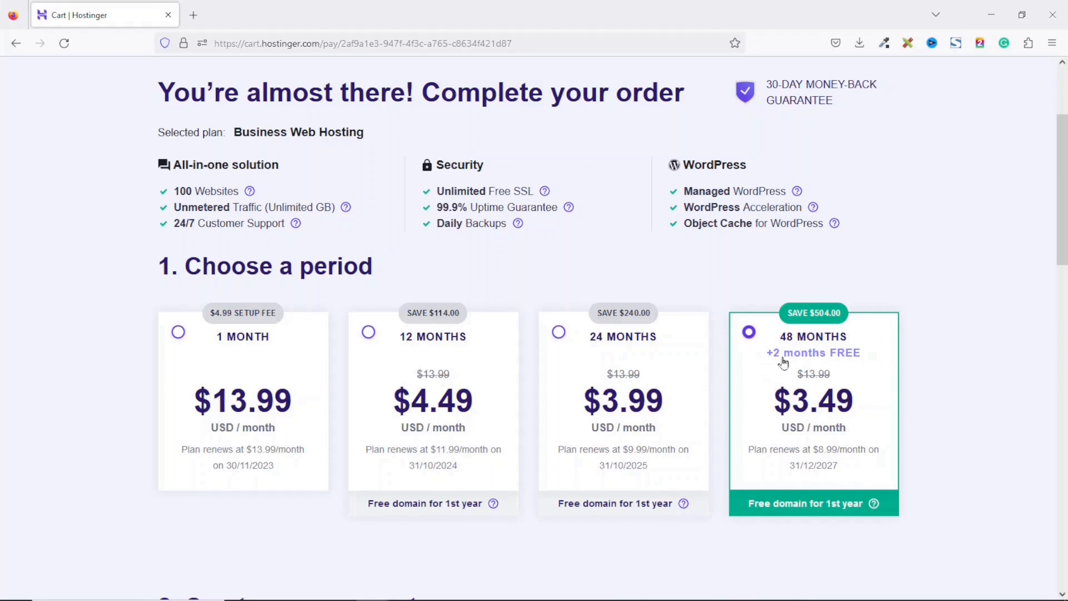
click(1053, 331)
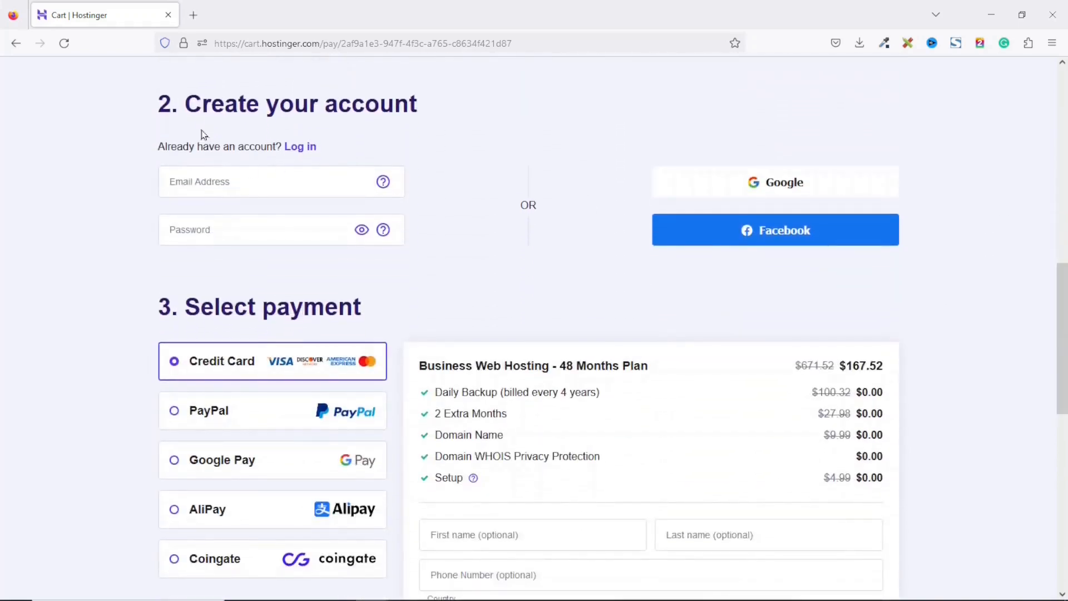
Review the account creation fields and the order summary with its plan discount on the checkout page.
click(259, 180)
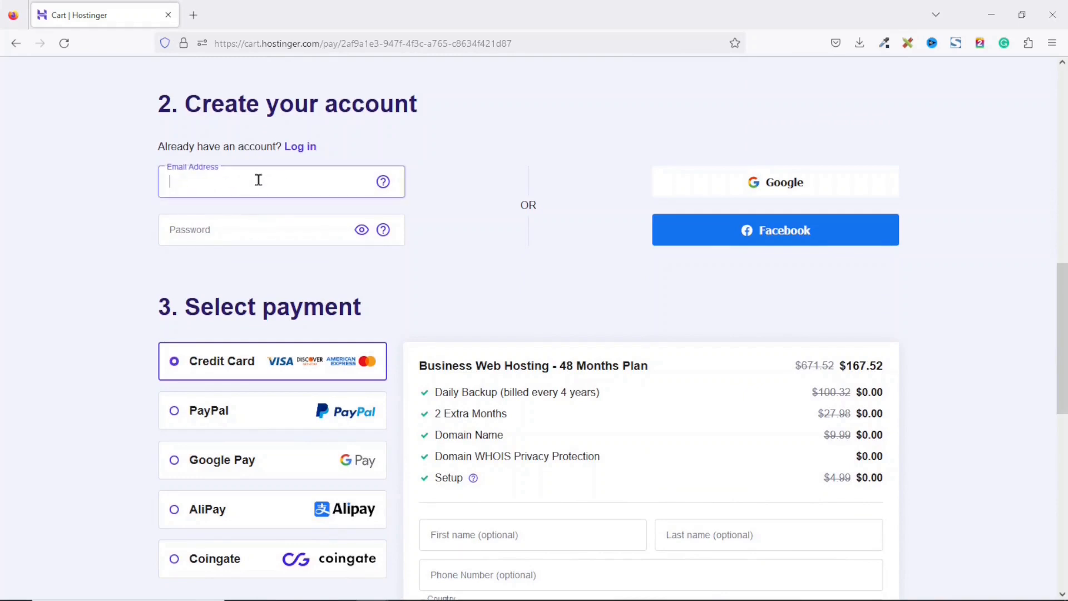
click(247, 228)
scroll(448, 112, down, 6)
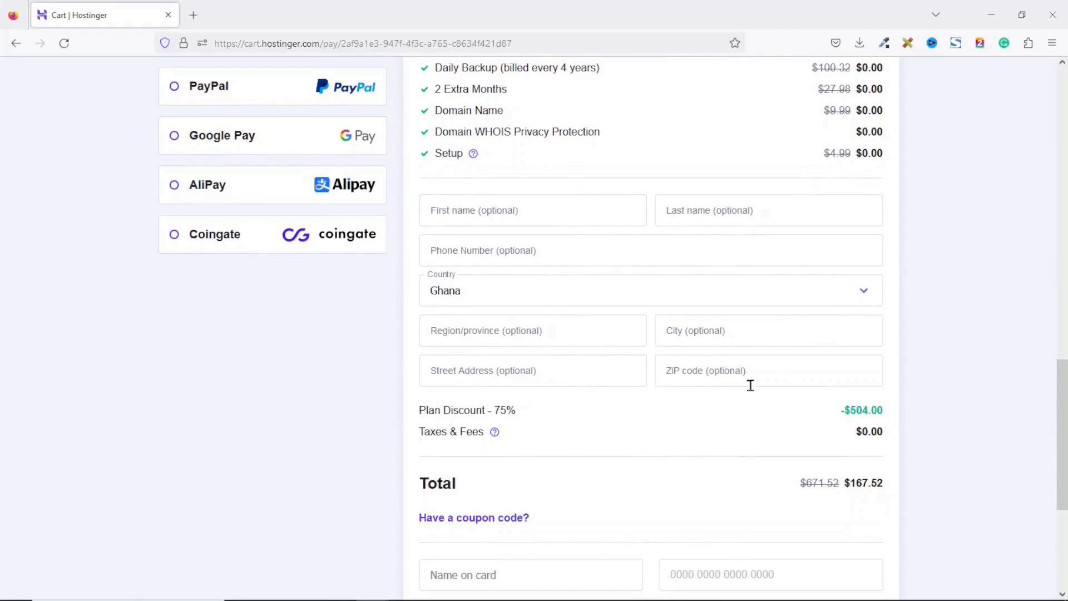
scroll(754, 398, up, 1)
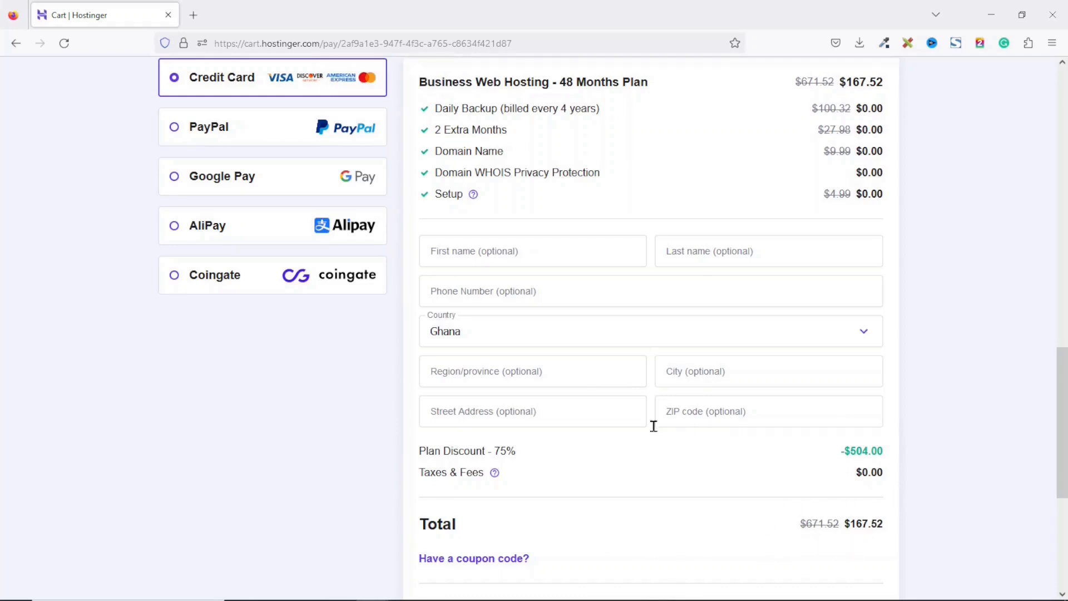
drag(481, 451, 534, 460)
scroll(827, 483, down, 1)
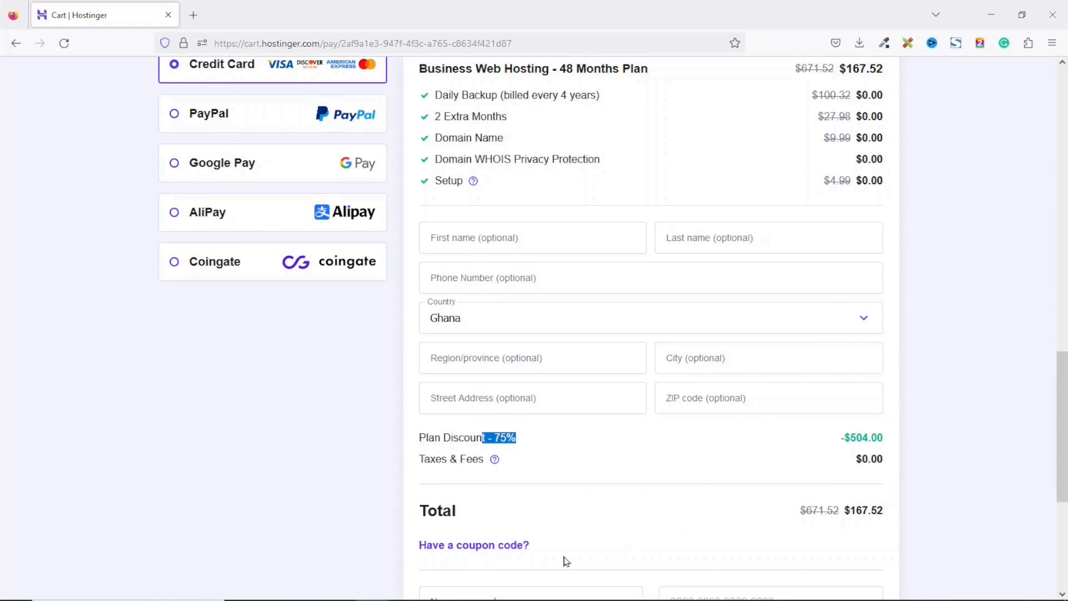
Apply the coupon code SUADIKU to the Business Web Hosting order.
click(478, 548)
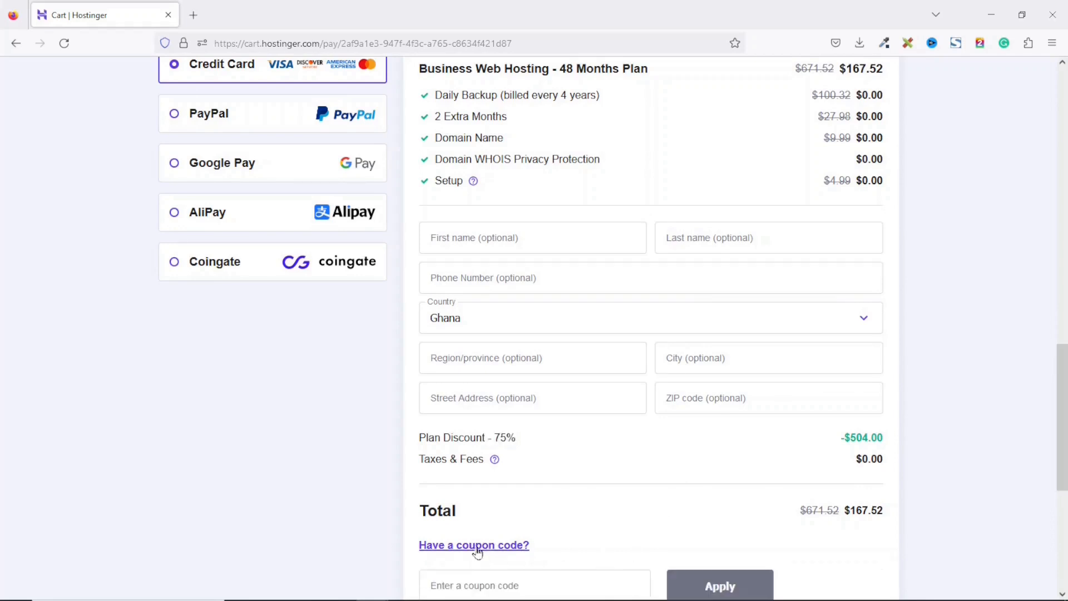
scroll(503, 464, down, 2)
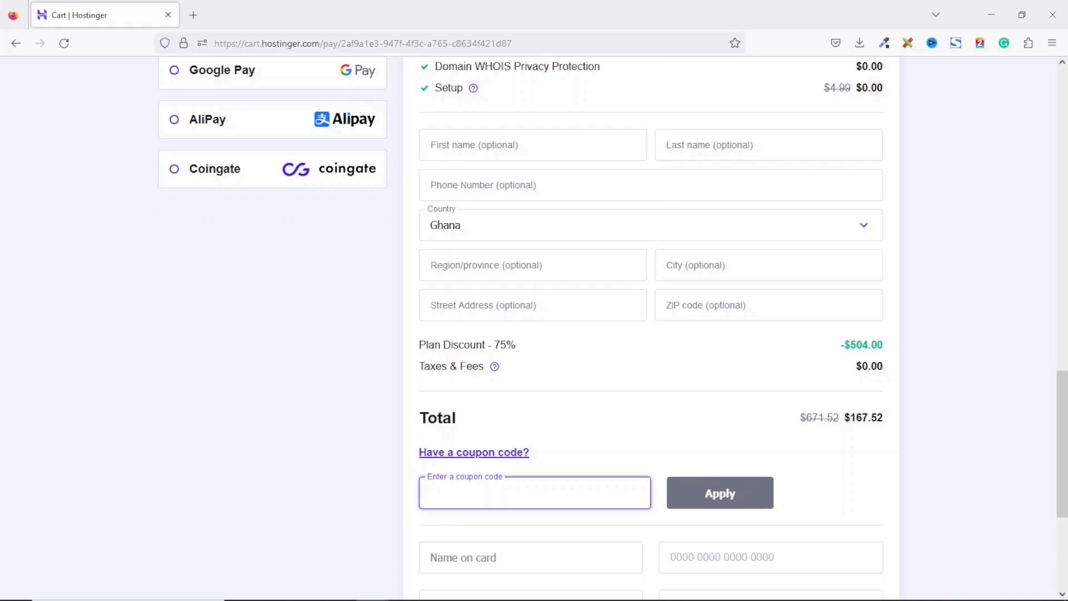
text(SUADIKU)
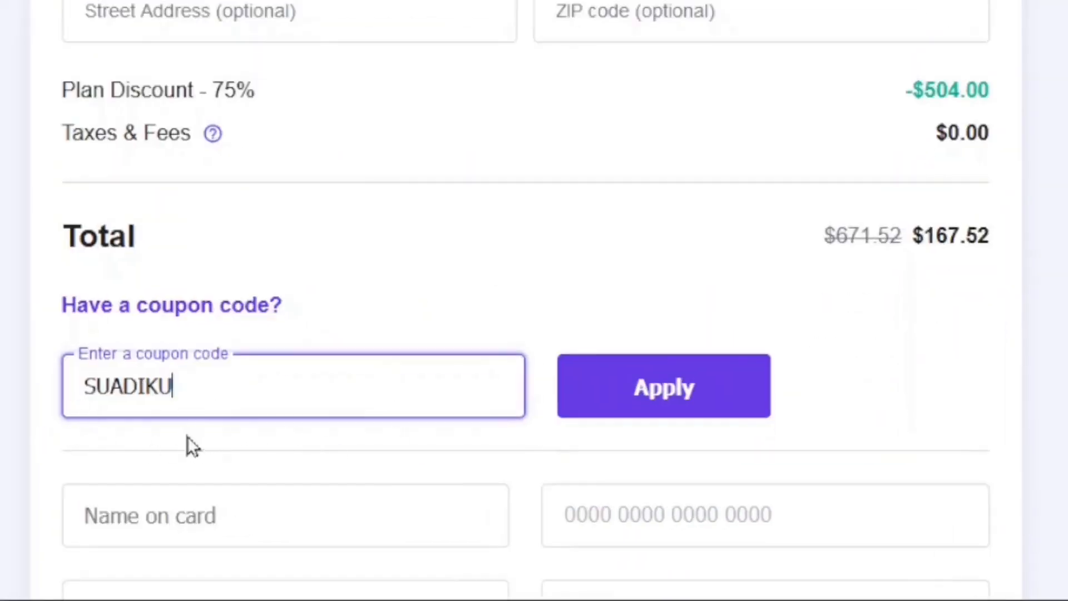
click(672, 410)
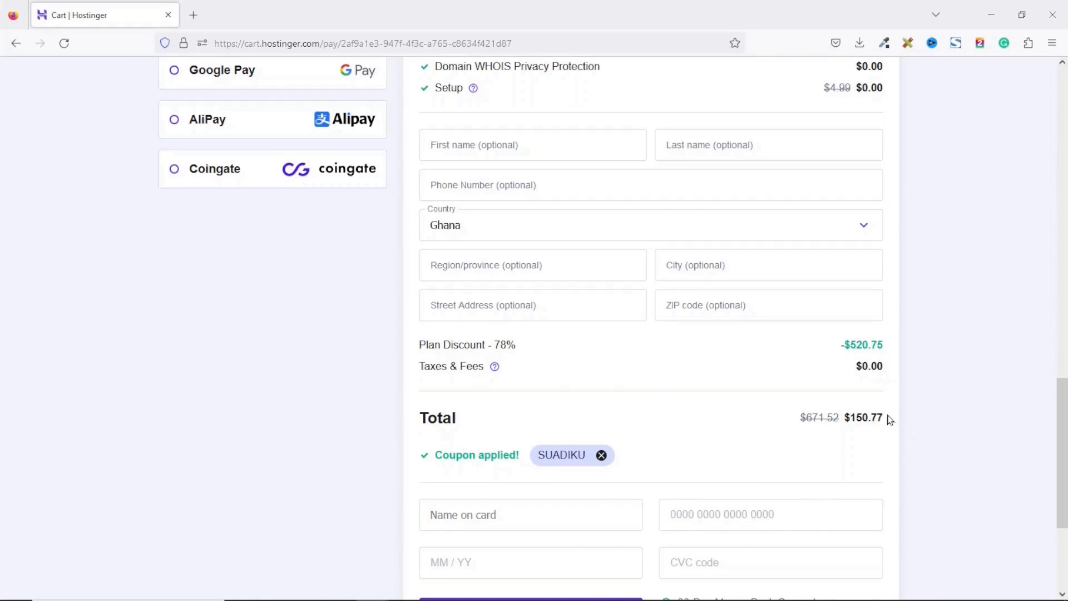
Review the discounted total and the payment methods on the checkout page.
drag(889, 420, 842, 420)
scroll(936, 448, up, 4)
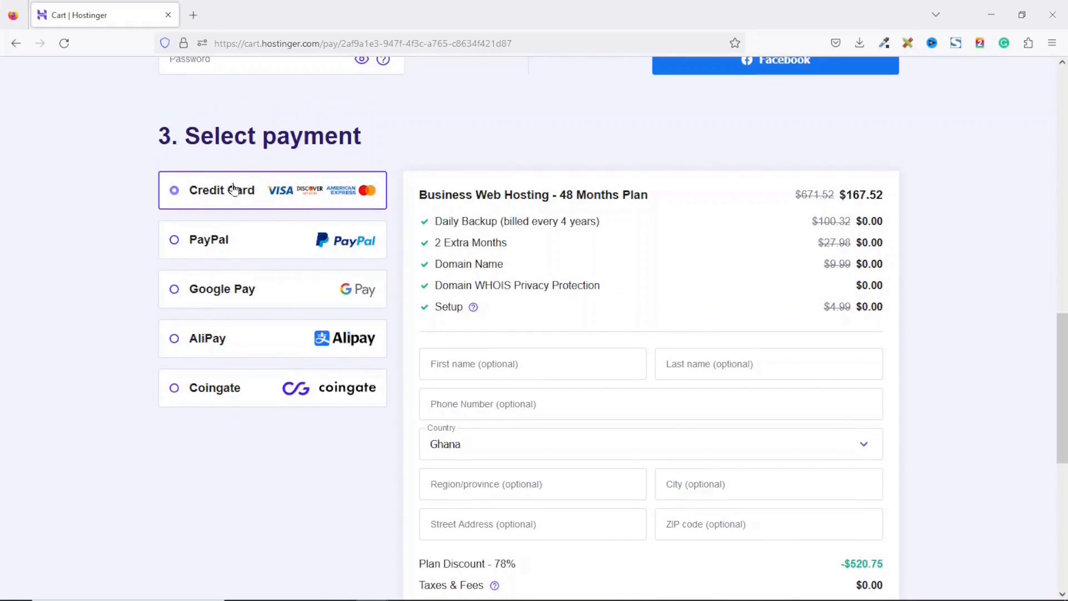
scroll(994, 289, down, 2)
scroll(994, 290, down, 5)
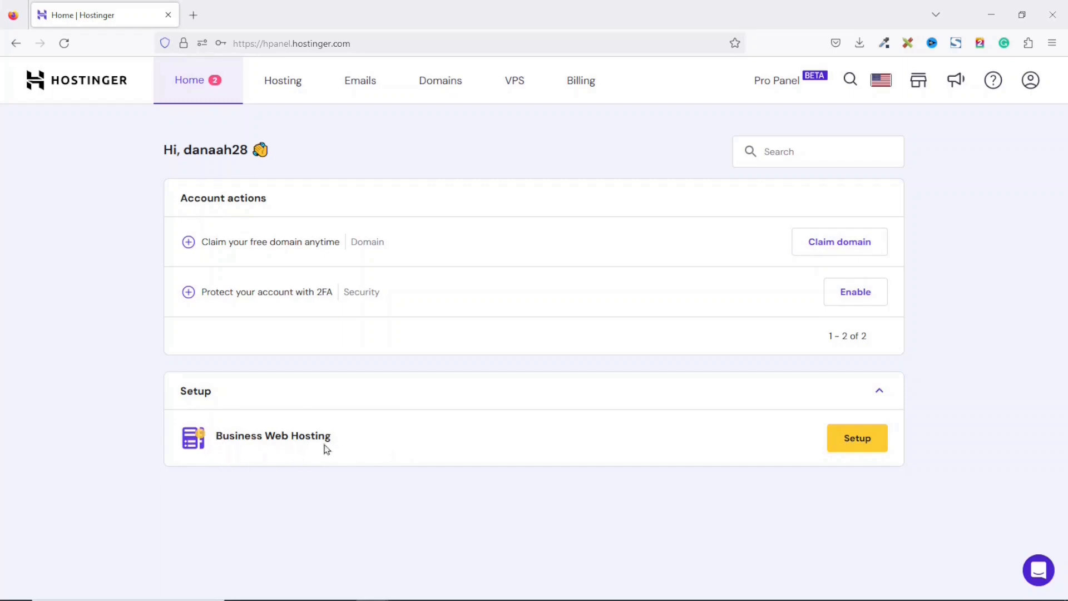
Start the Business Web Hosting setup, answering that you create the website for yourself and build it yourself.
click(854, 449)
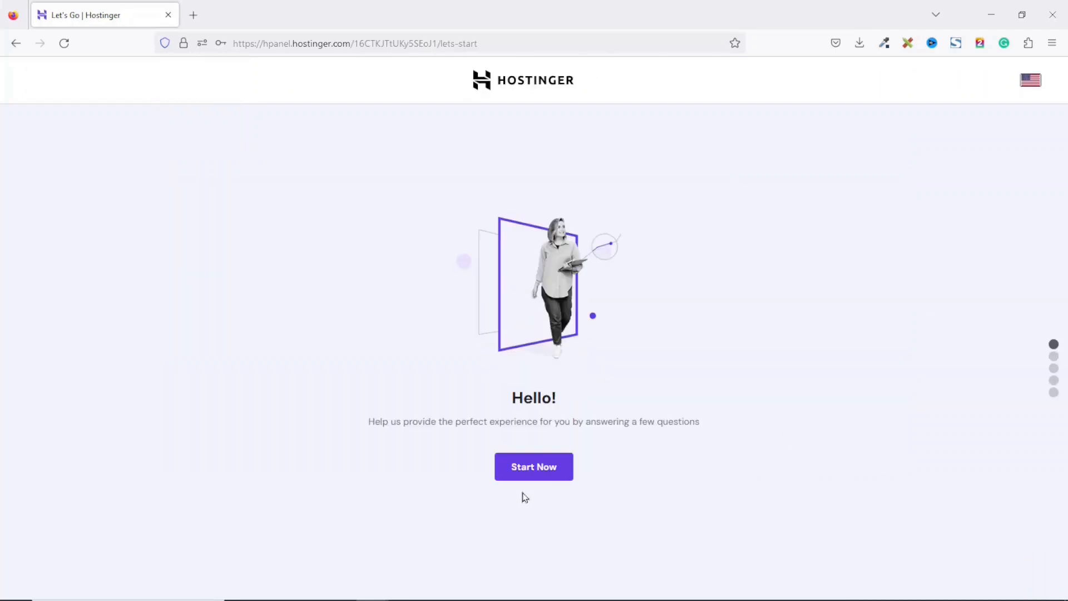
click(535, 471)
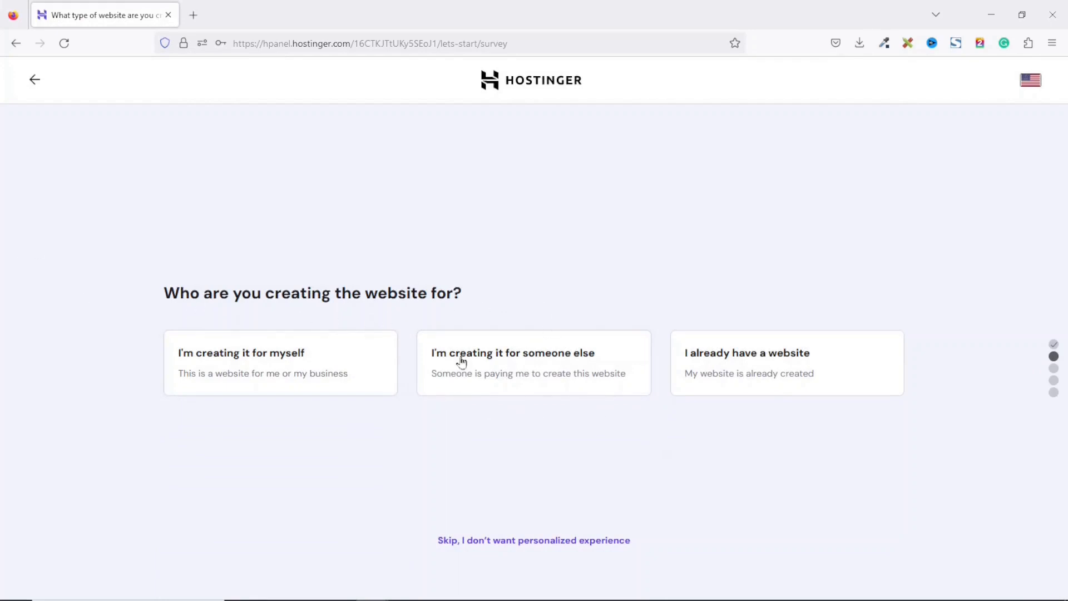
click(258, 368)
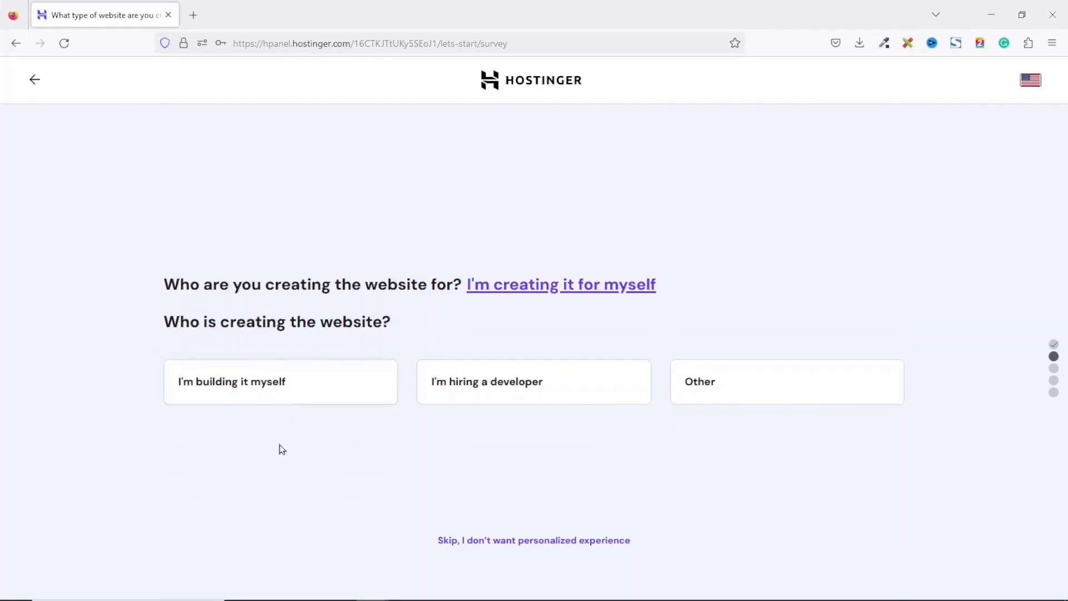
click(299, 390)
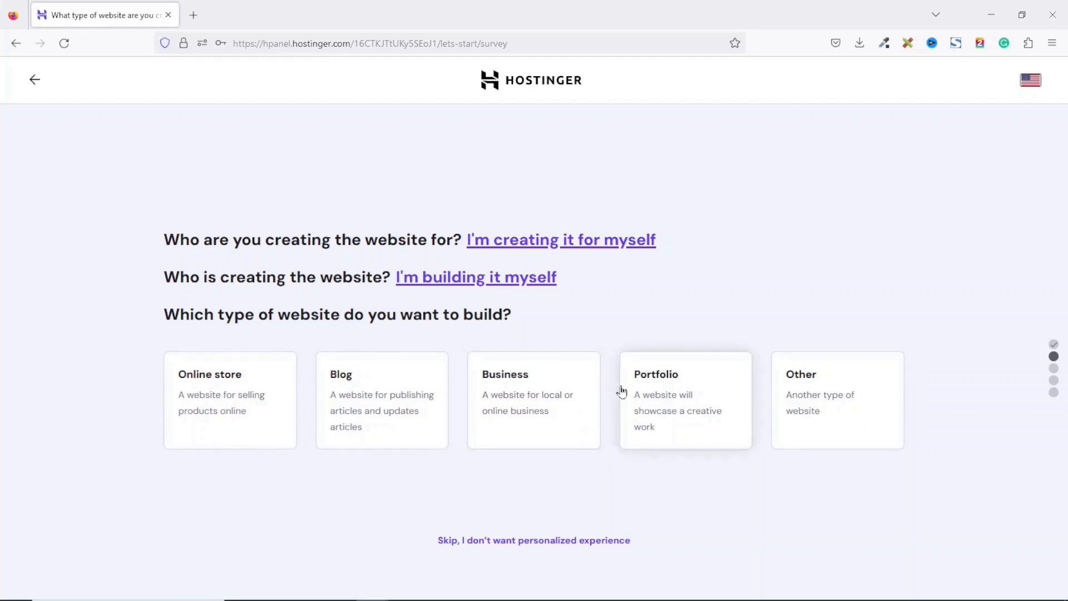
Skip the personalized survey, choose to create a new website, and start from scratch without a platform.
click(503, 542)
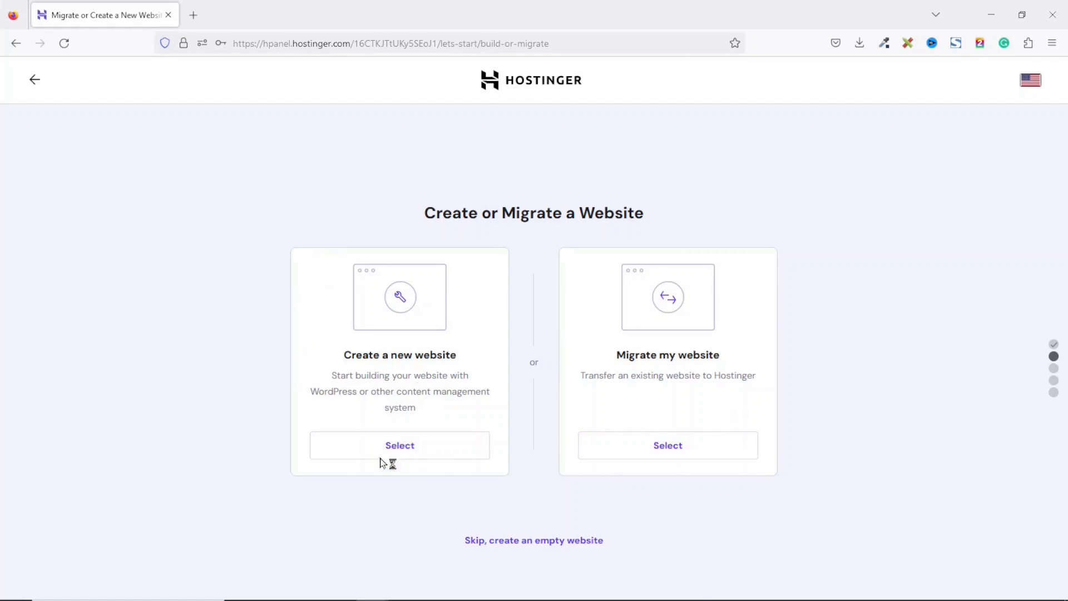
click(423, 456)
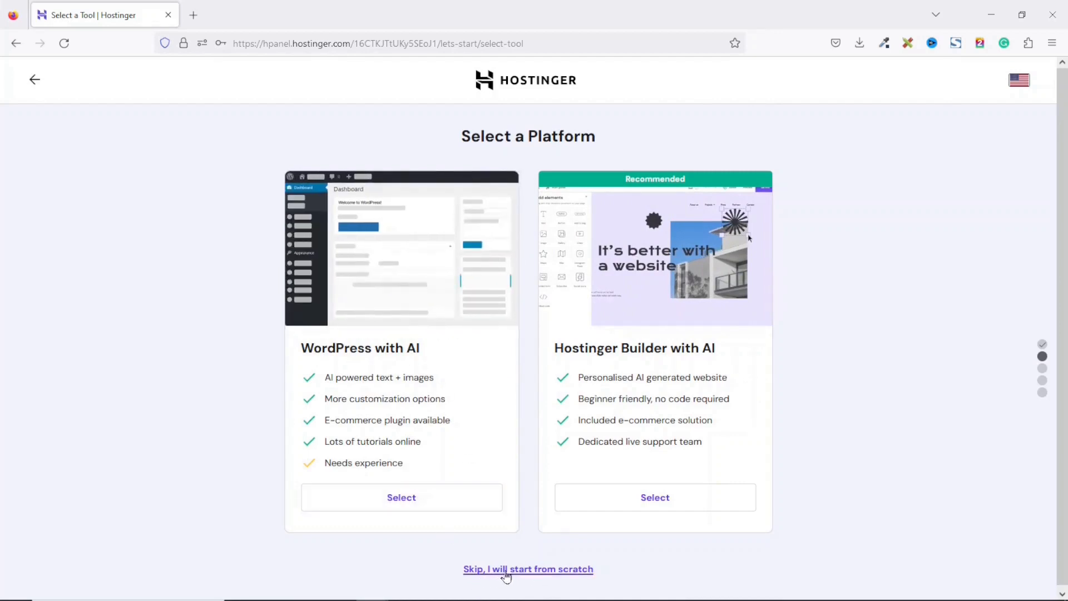
click(505, 573)
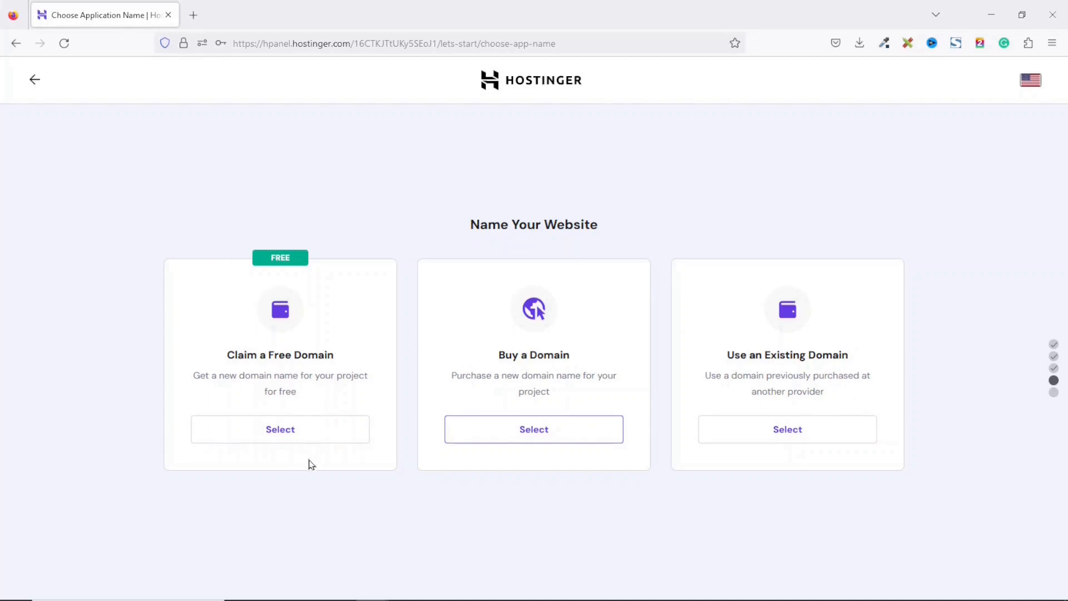
Claim a free domain, search for gadabsi with the .com extension, and continue with gadabsi.com.
click(272, 435)
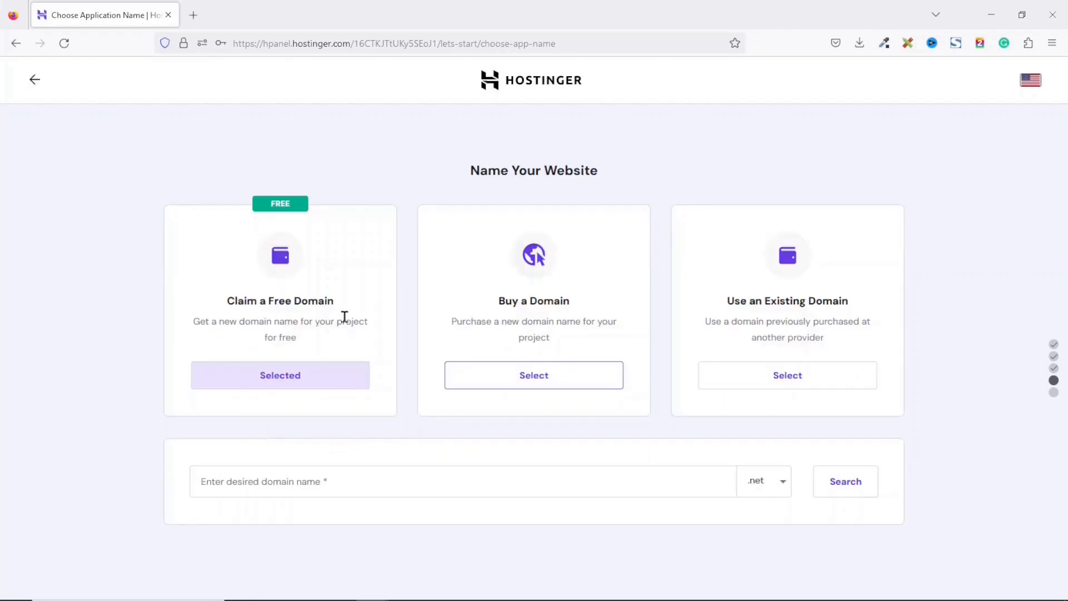
click(341, 483)
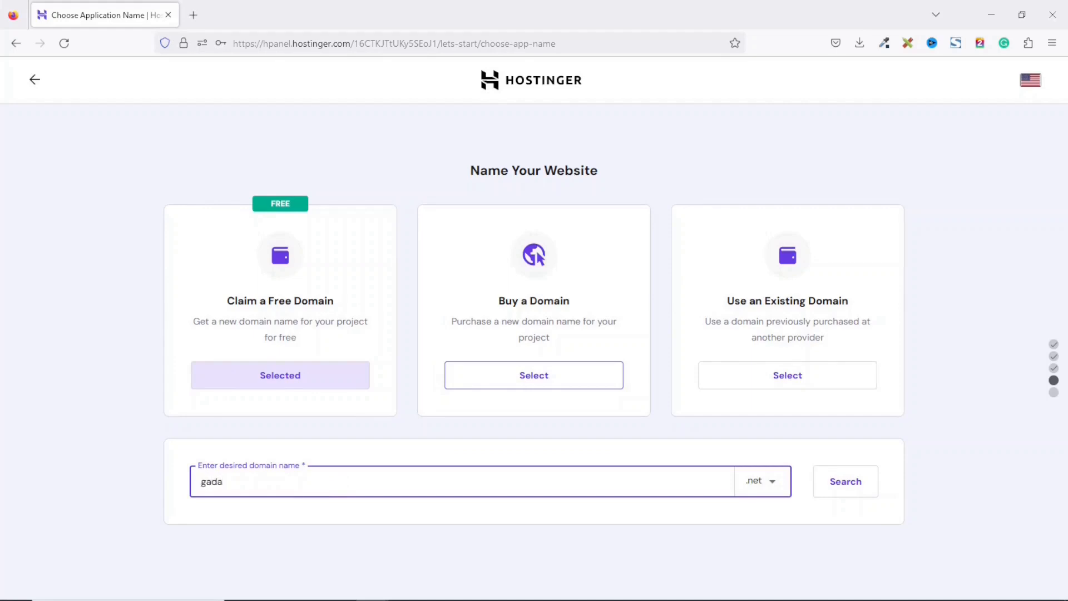
click(773, 488)
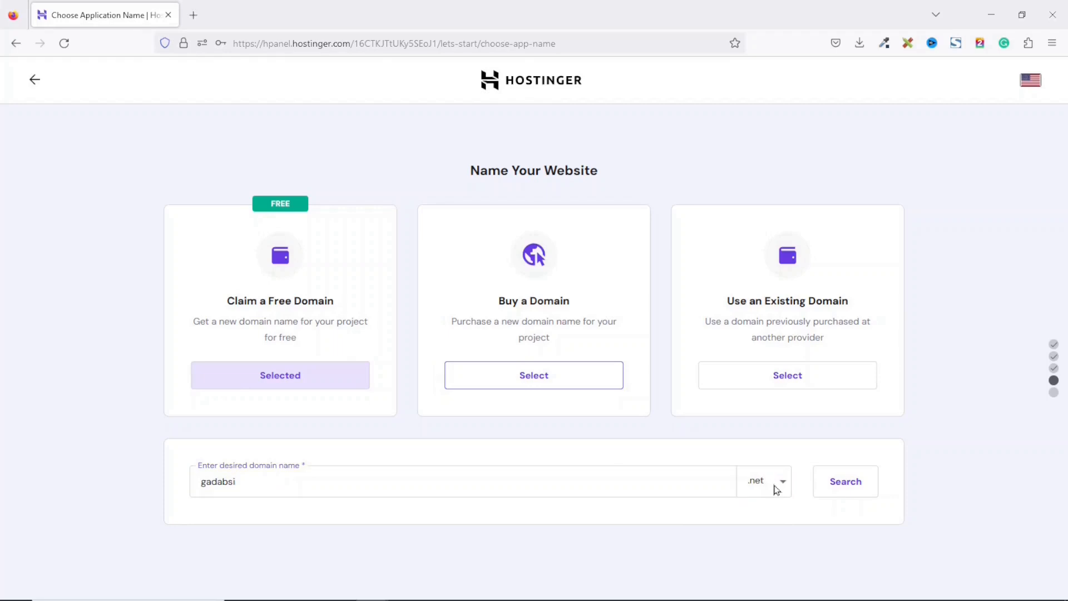
click(777, 489)
mouse_move(788, 426)
mouse_down()
mouse_move(776, 574)
mouse_move(783, 417)
mouse_up()
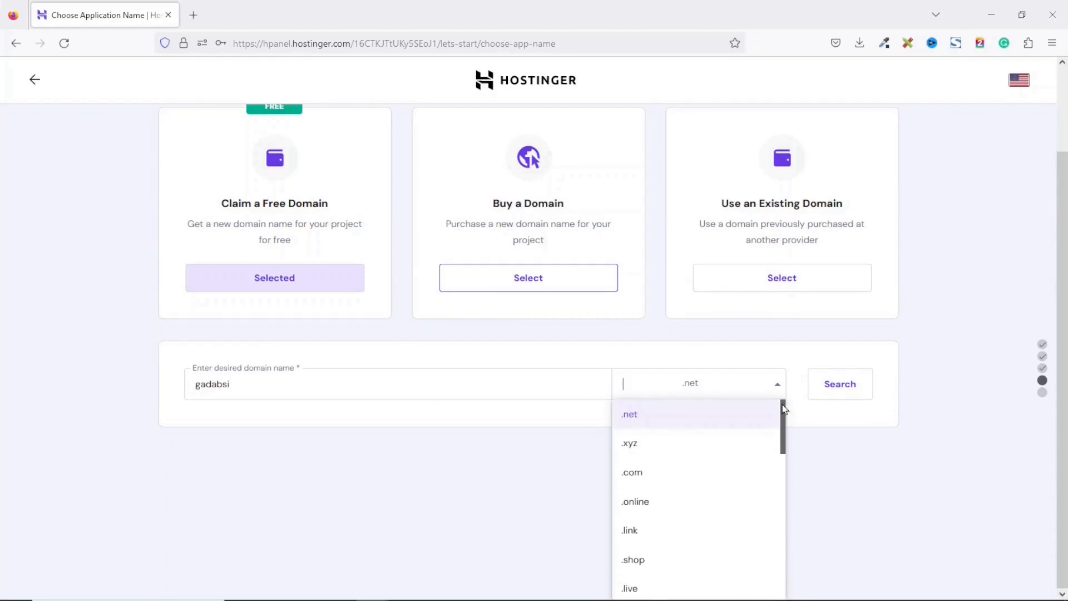
click(651, 466)
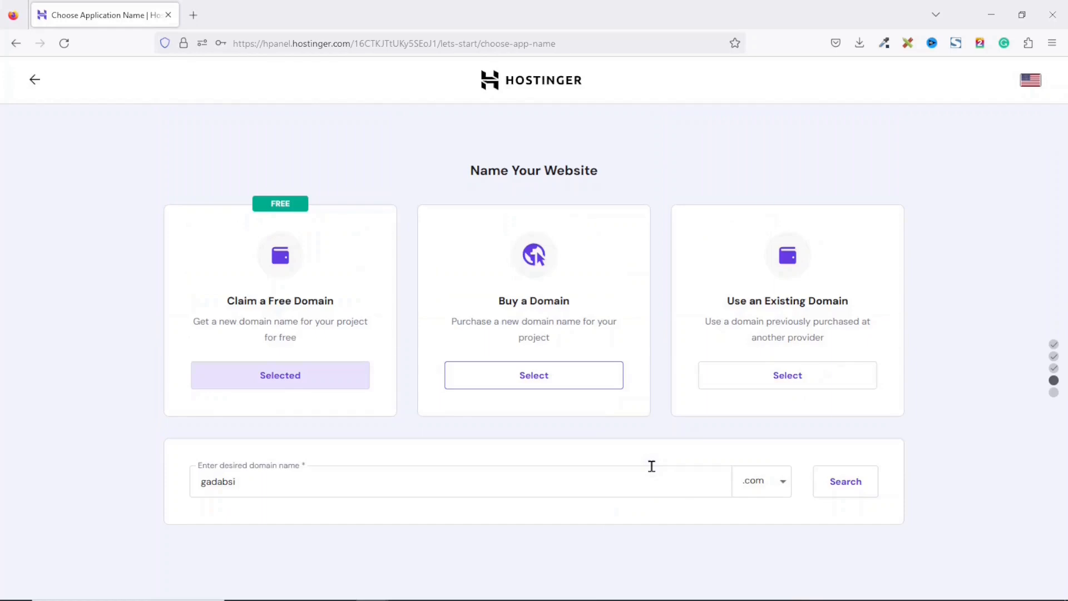
click(841, 492)
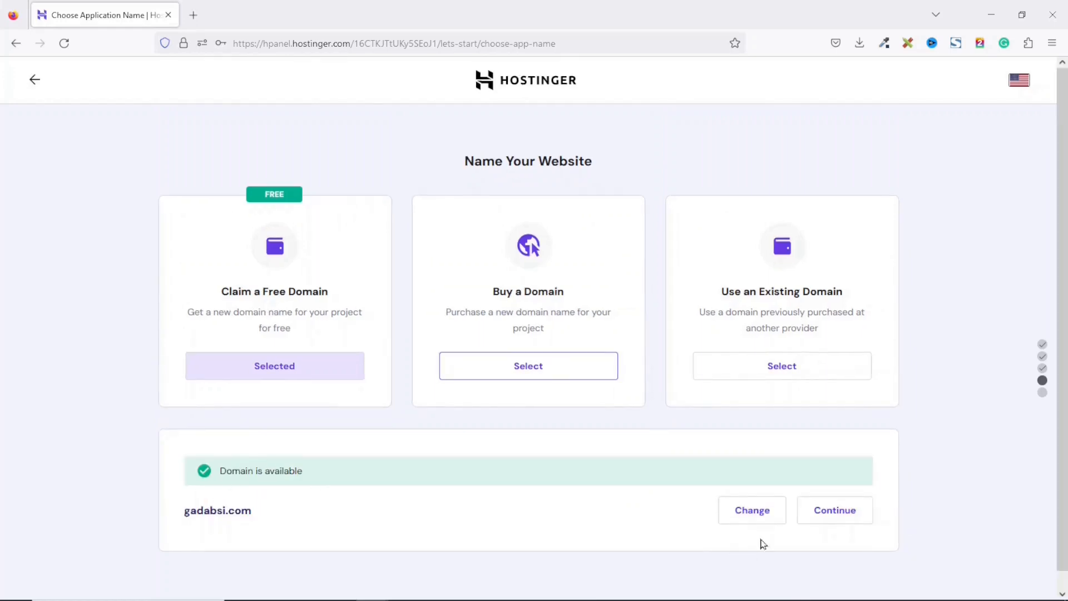
click(822, 517)
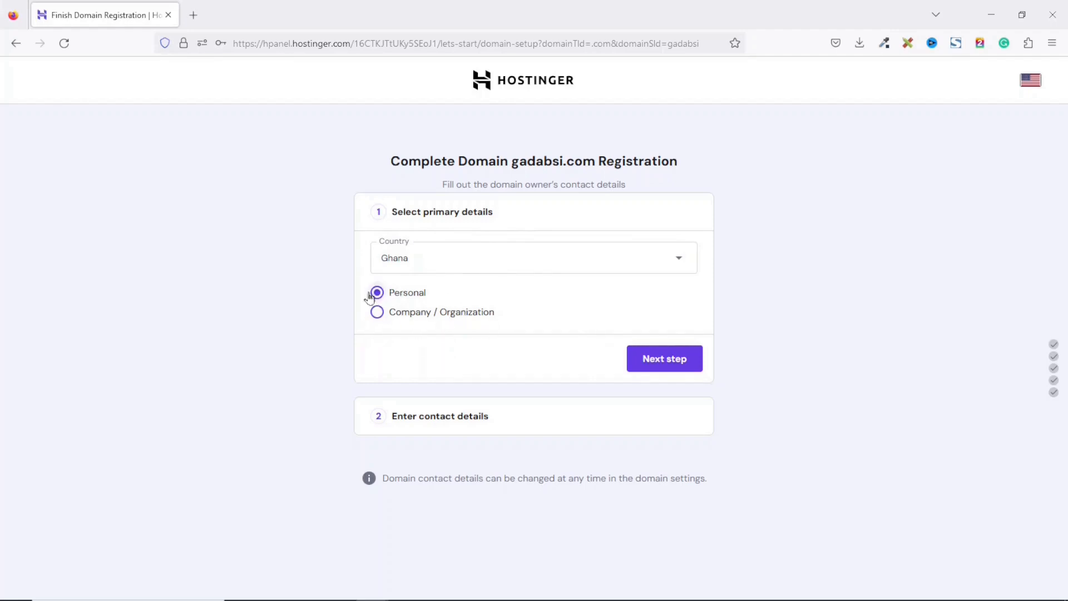
Complete the domain registration as a Personal owner in Ghana with the owner's contact details.
click(682, 369)
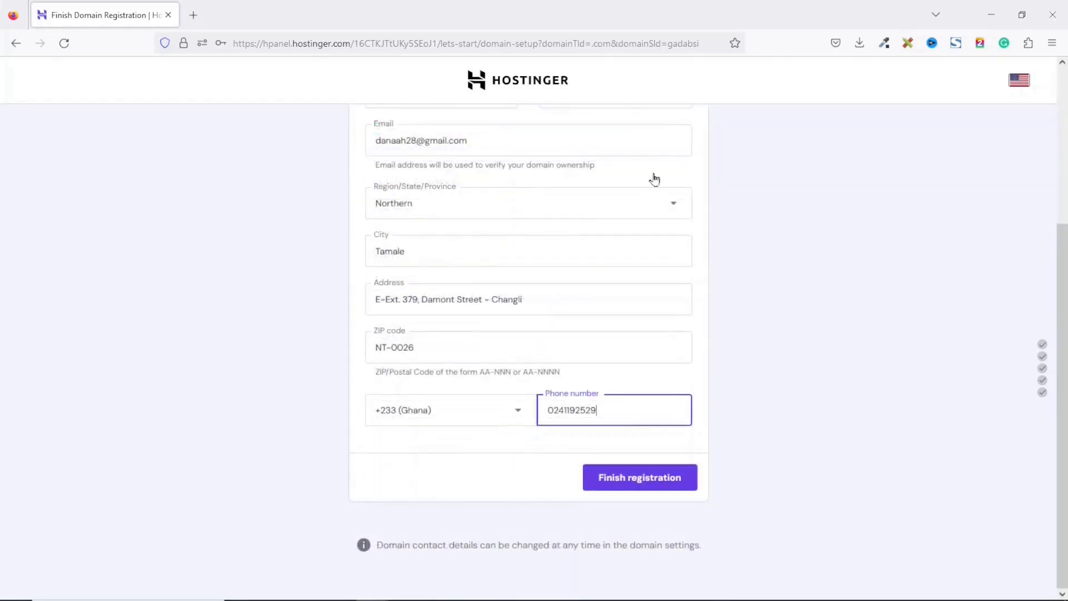
click(636, 485)
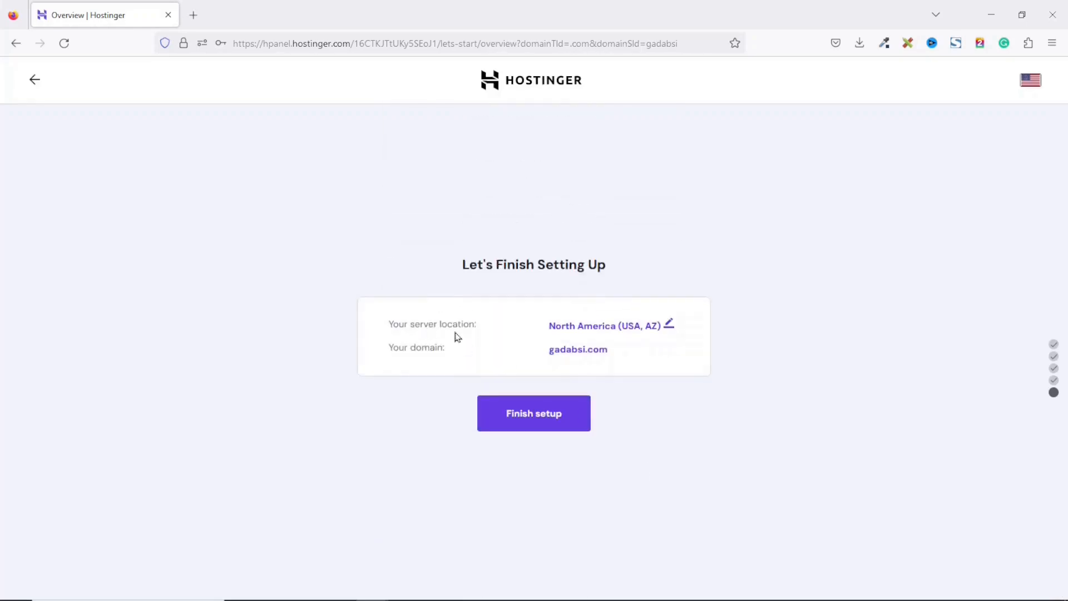
Open the server location options and finish the website setup.
click(654, 330)
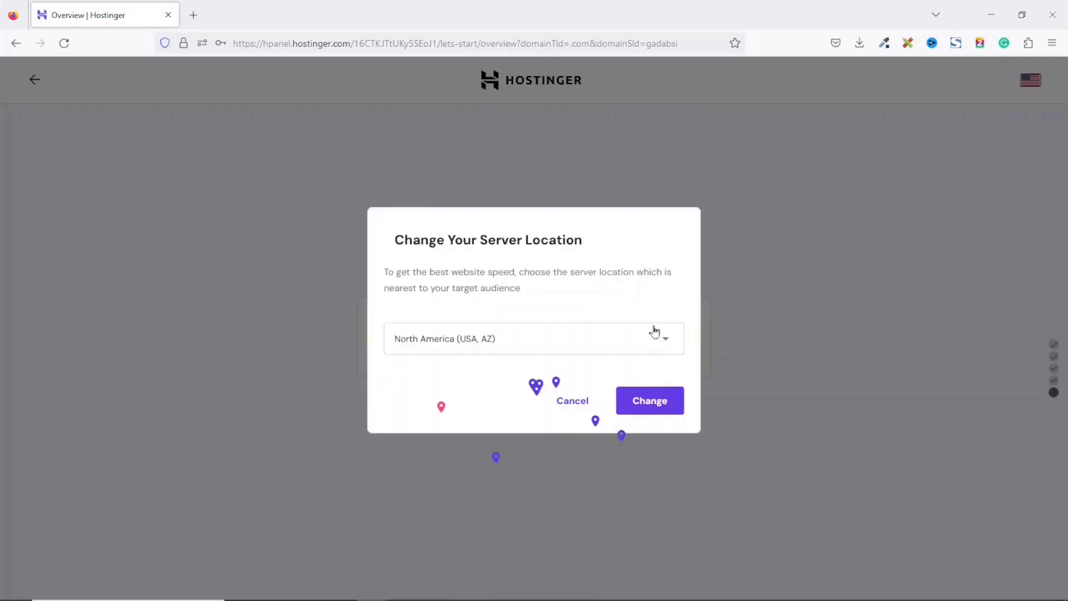
click(664, 429)
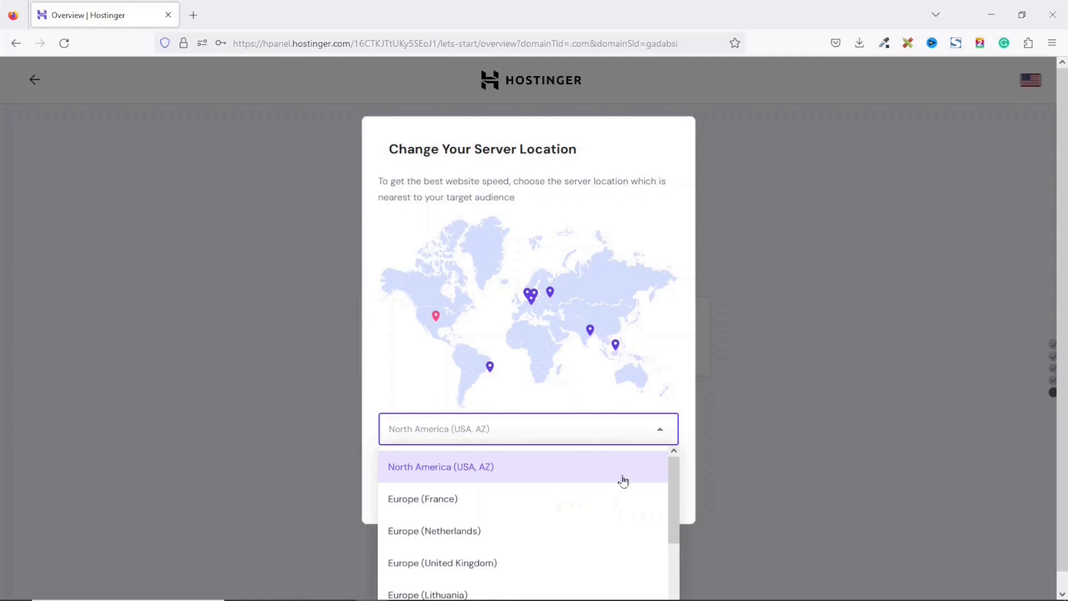
drag(675, 486, 682, 534)
click(783, 386)
click(481, 427)
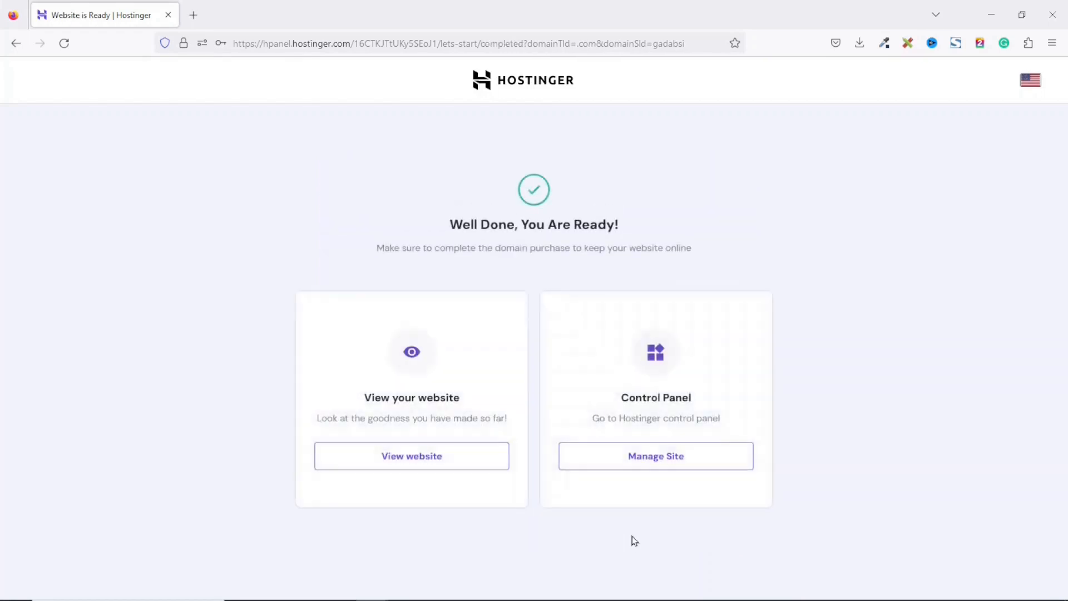
Open the hosting control panel for the new site.
drag(445, 217, 661, 221)
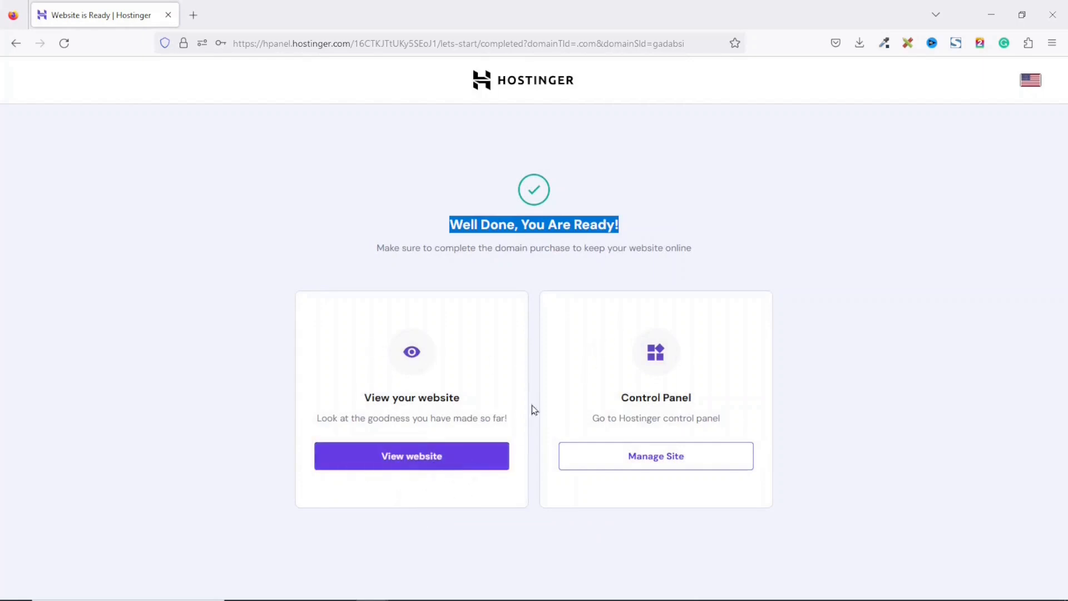
click(576, 224)
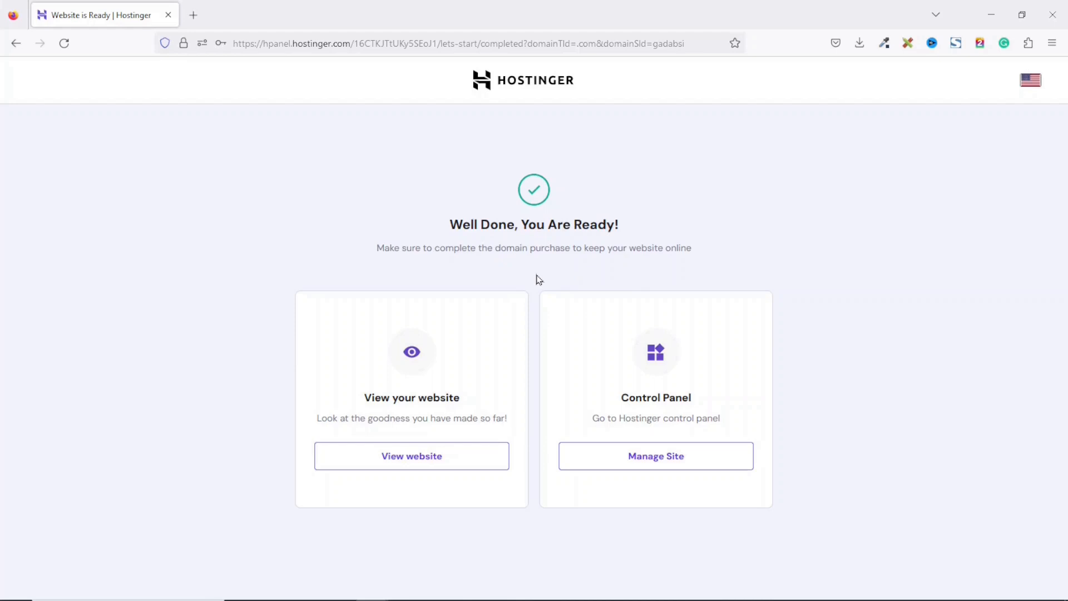
click(652, 463)
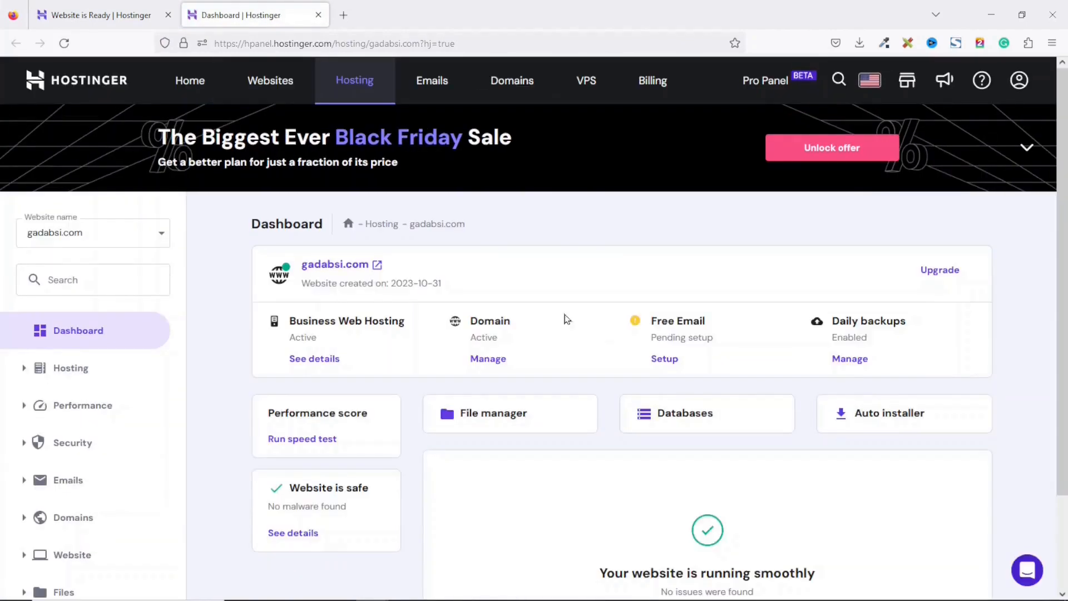
Preview the gadabsi.com website in a new tab, close it, and open the Auto installer.
click(334, 265)
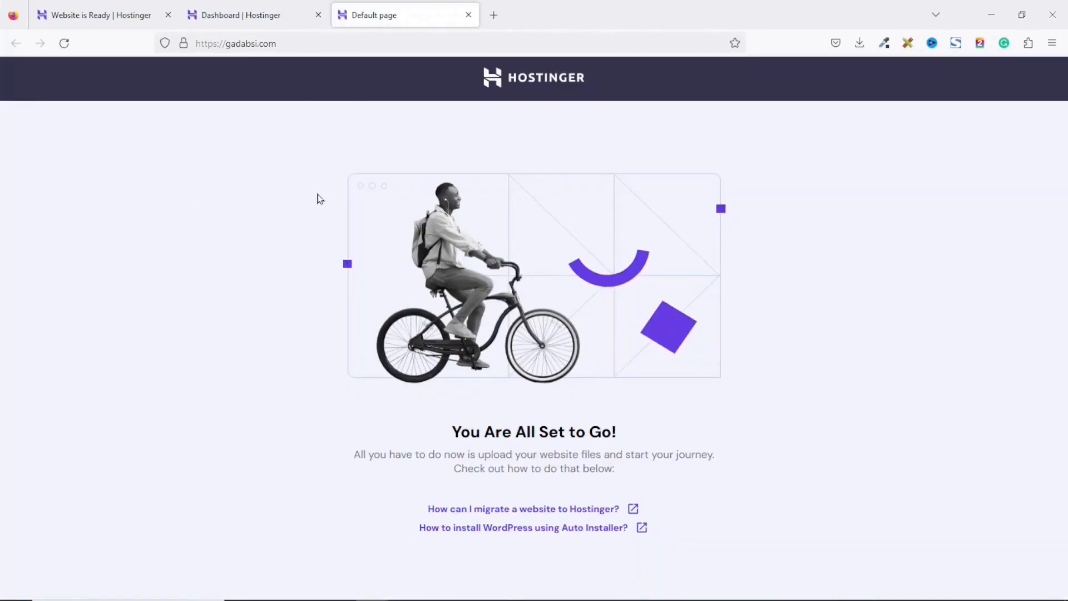
click(469, 14)
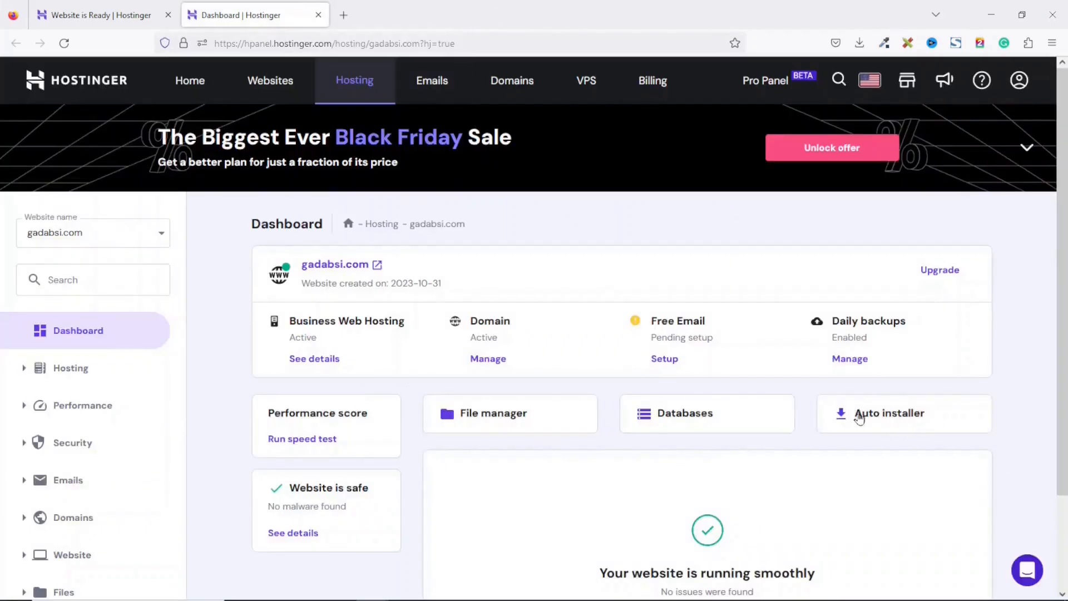
click(881, 412)
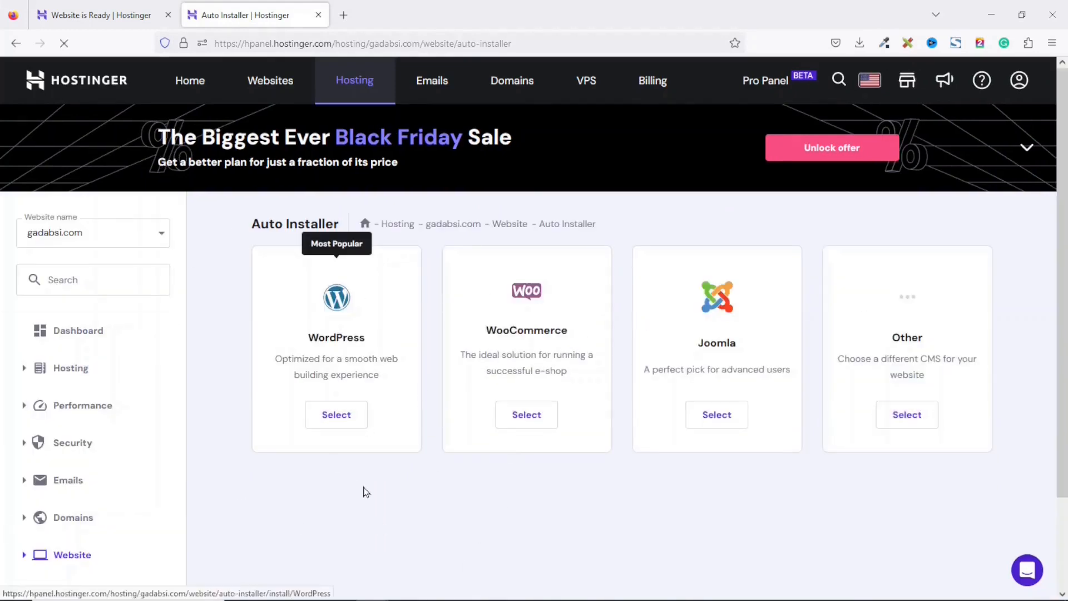
Choose WordPress in the Auto installer and set the website title to Gadabsi.
click(327, 420)
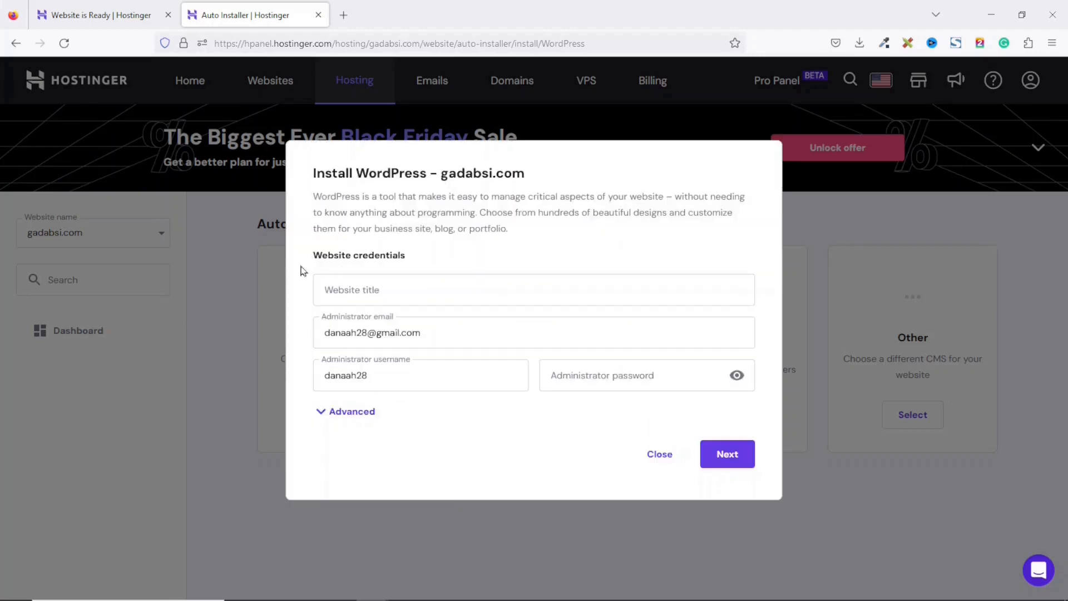
click(424, 282)
text(Gadabsi)
click(444, 336)
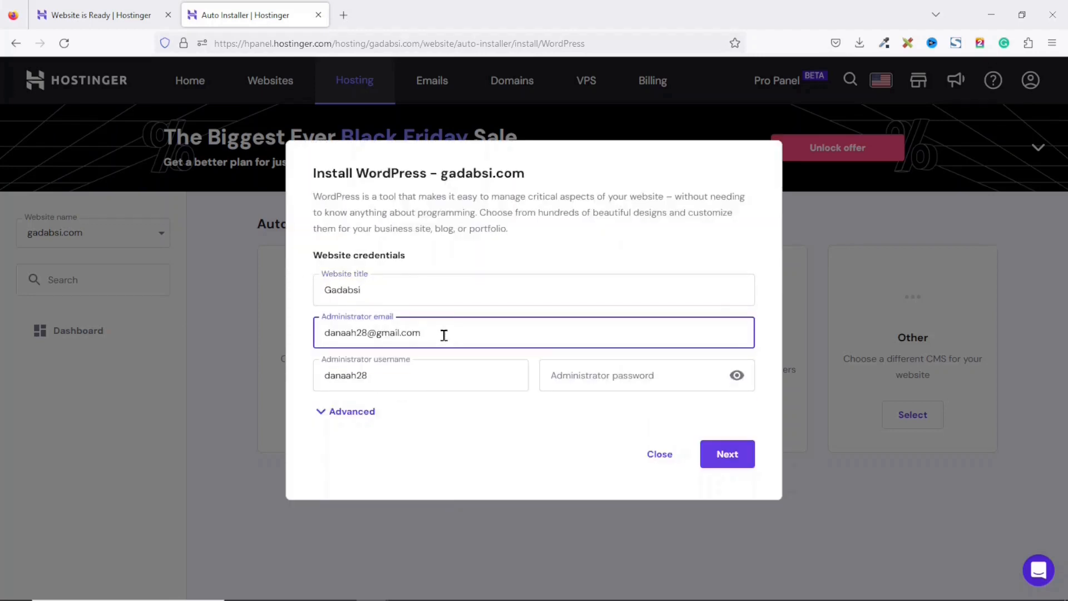
Replace the default administrator username with a new administrator username.
click(413, 380)
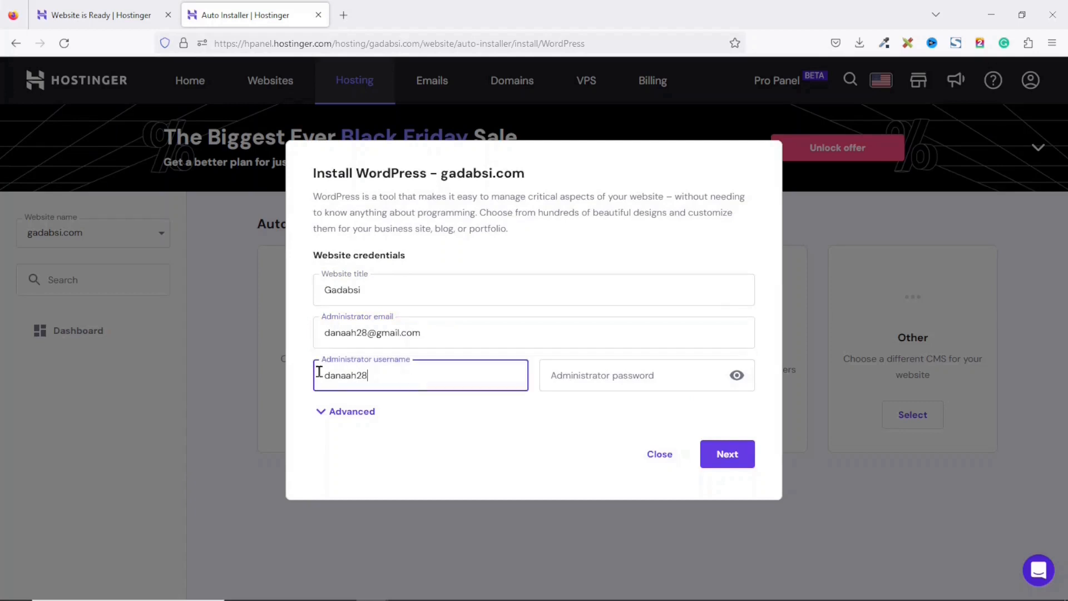
double_click(439, 371)
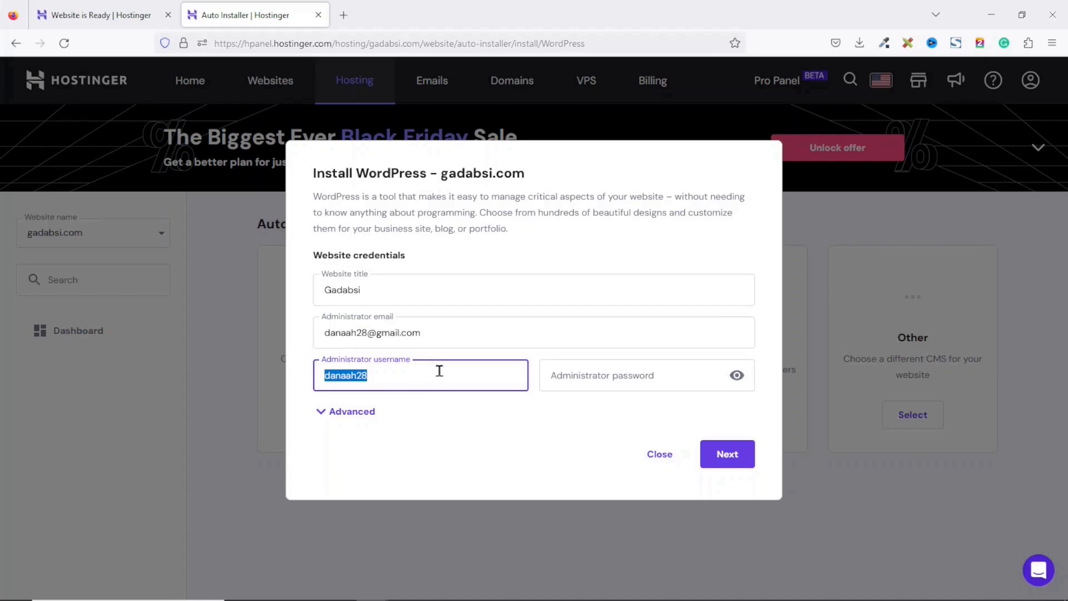
text(suadik)
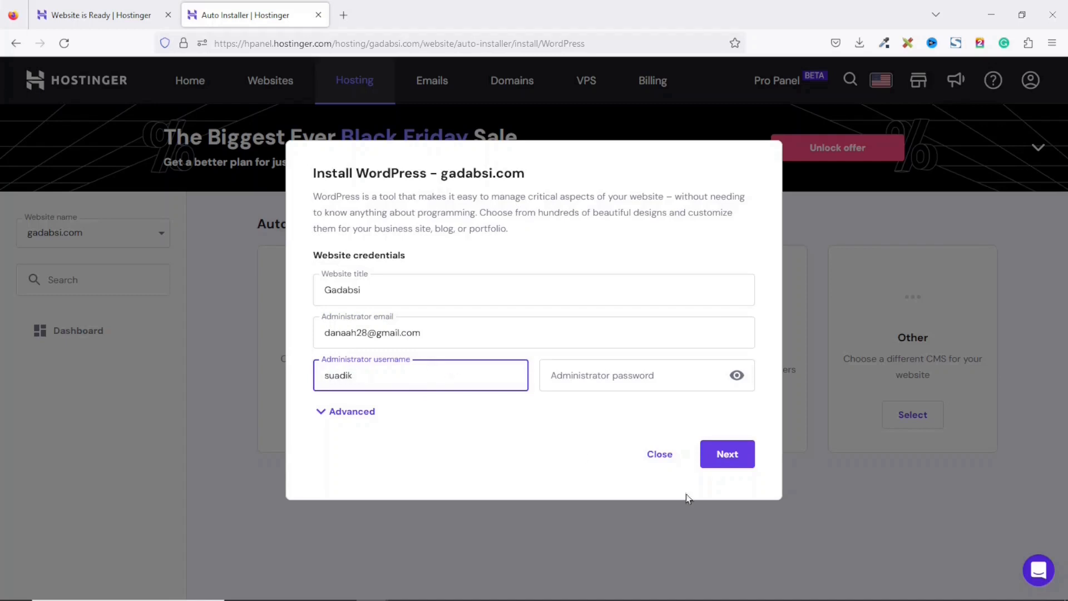
Enter the administrator password and install WordPress 6.3.2 in English with minor-version updates.
click(651, 371)
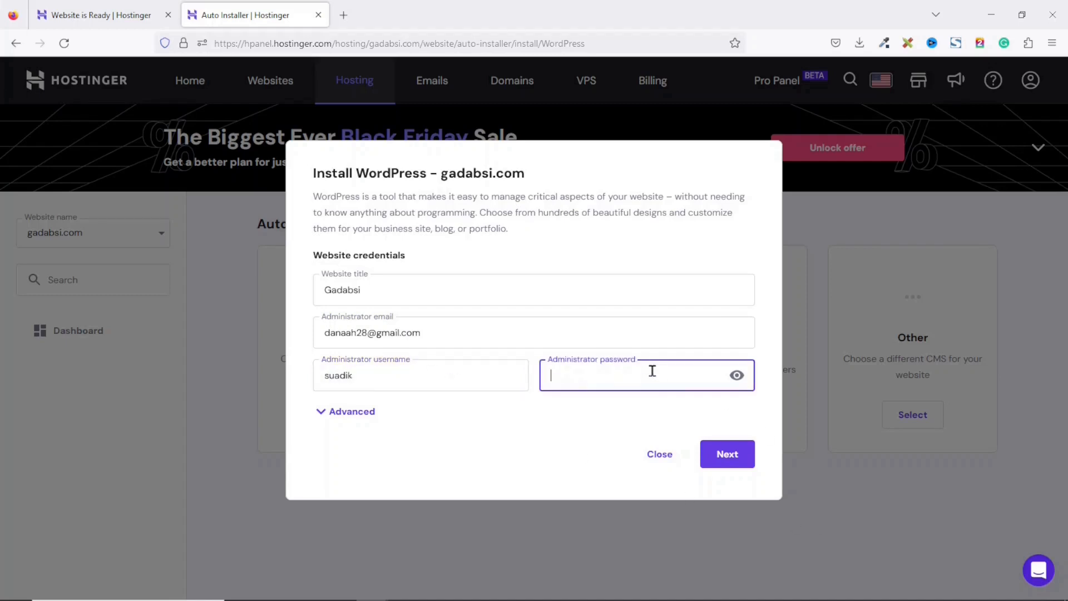
text(@)
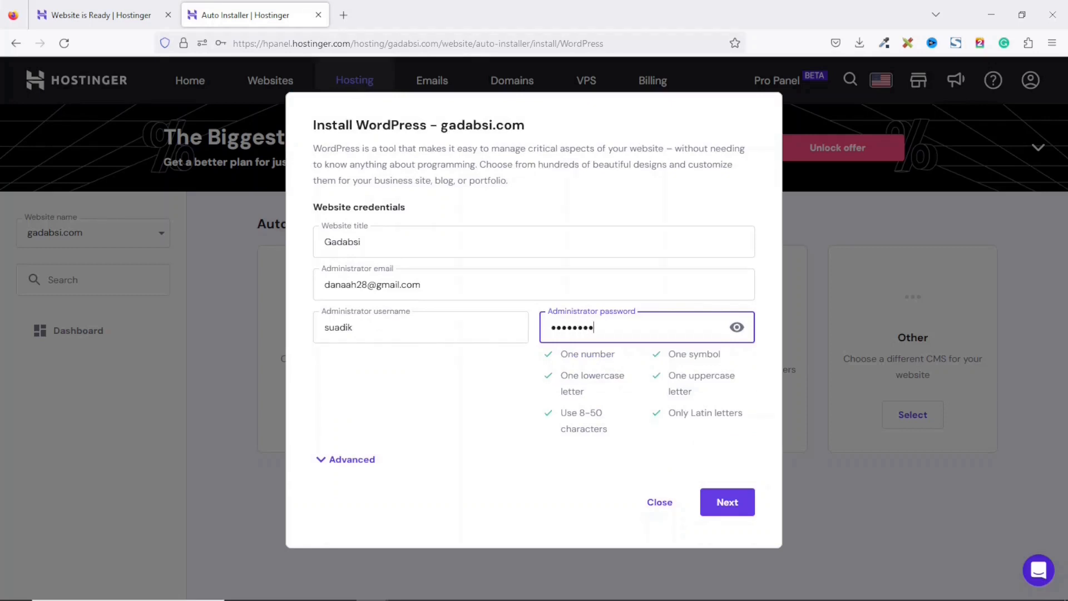
click(725, 502)
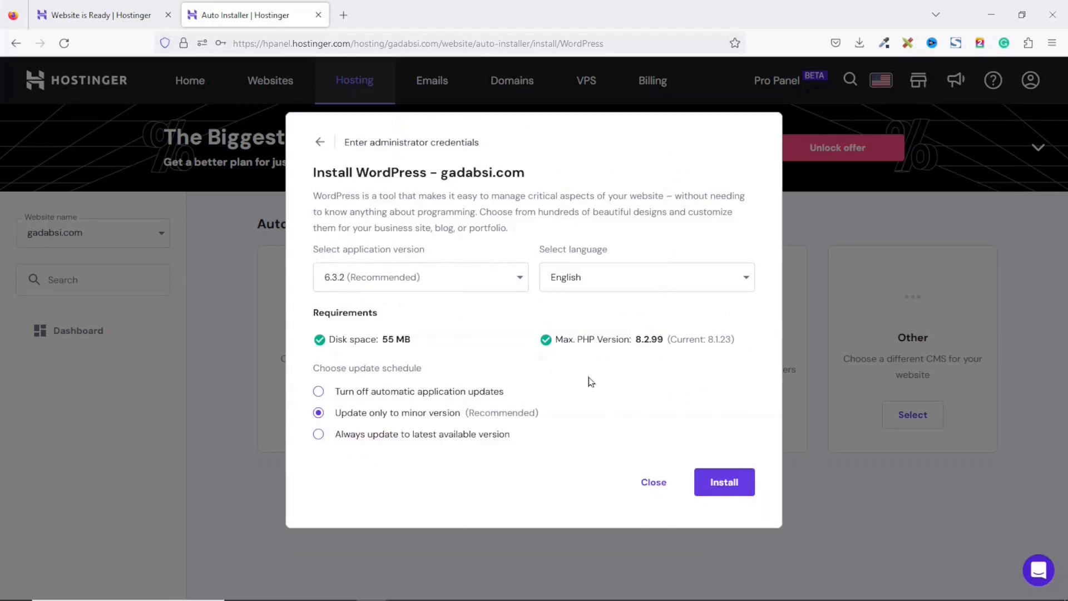
click(731, 490)
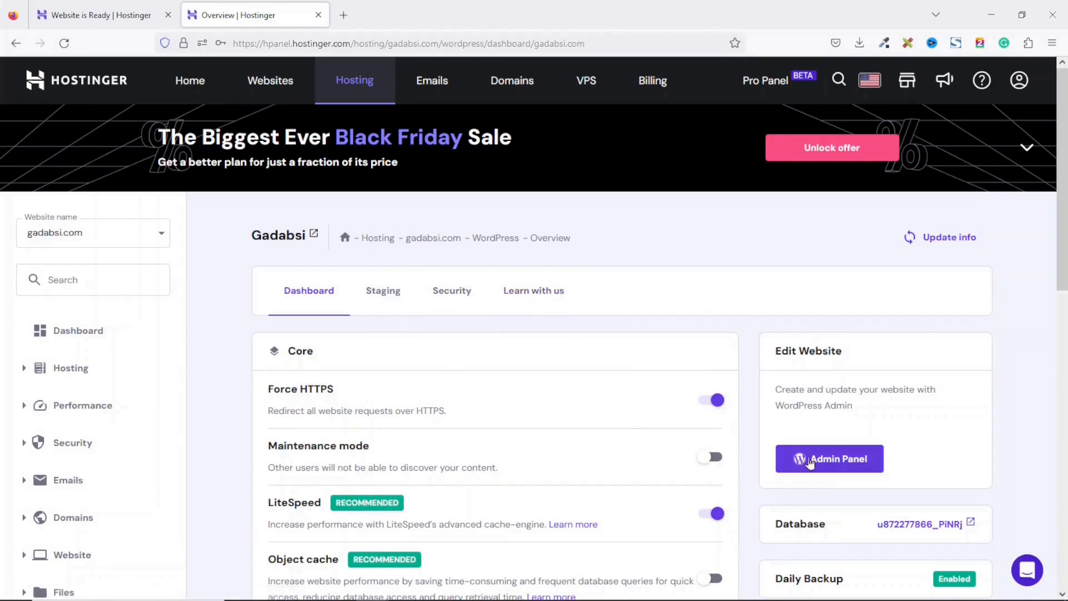
Open the WordPress admin panel and go to the Dashboard.
click(831, 465)
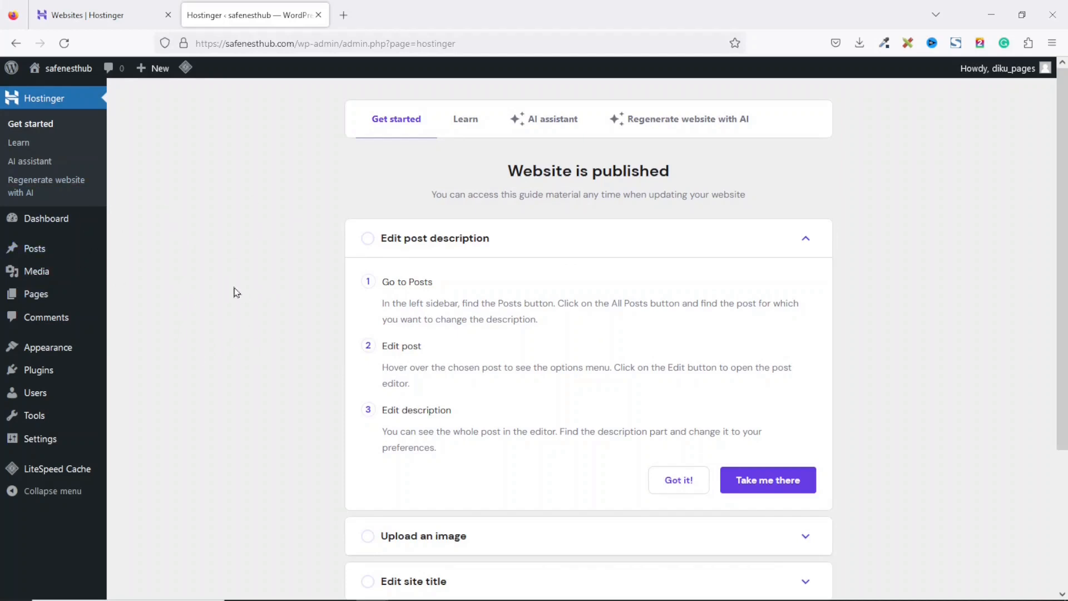
click(32, 223)
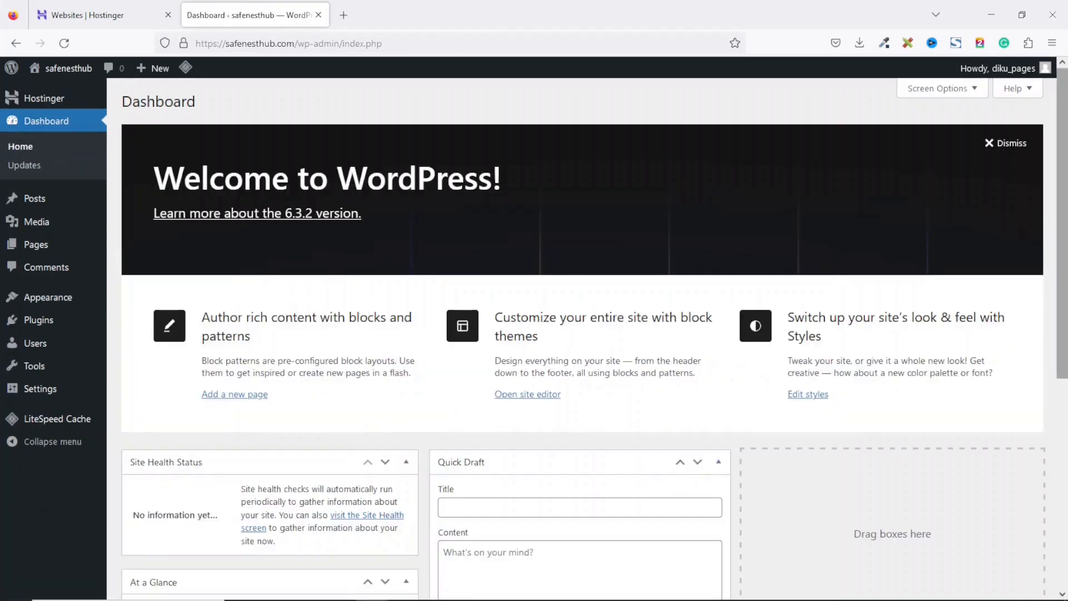
mouse_move(1062, 212)
mouse_down()
mouse_move(1061, 416)
mouse_move(1062, 210)
mouse_up()
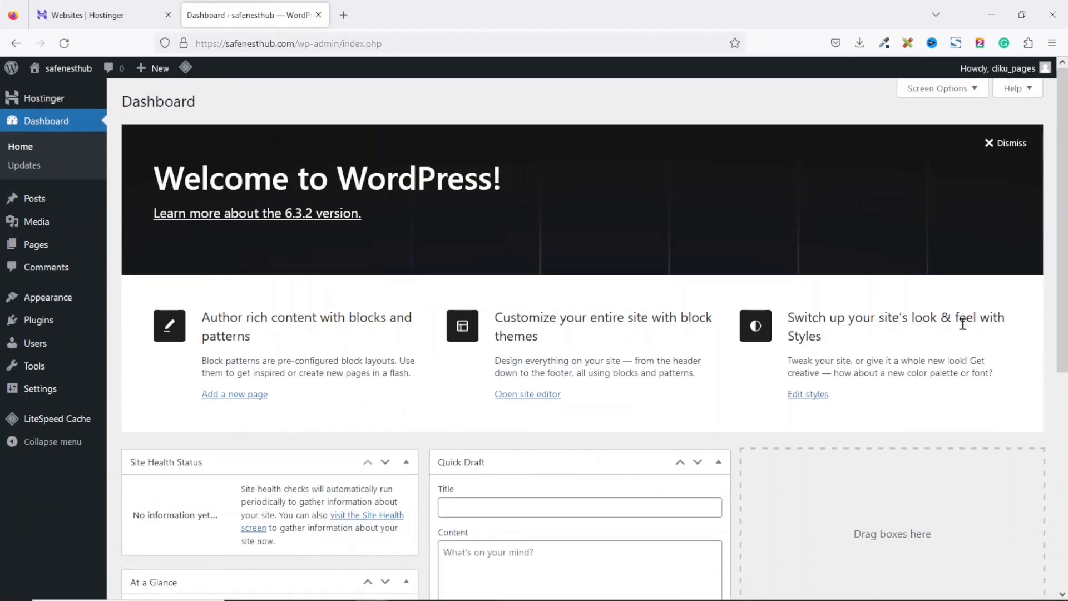
Hide every dashboard box in Screen Options: Welcome, Events and News, Quick Draft, Activity, At a Glance, Site Health Status.
click(933, 92)
click(552, 147)
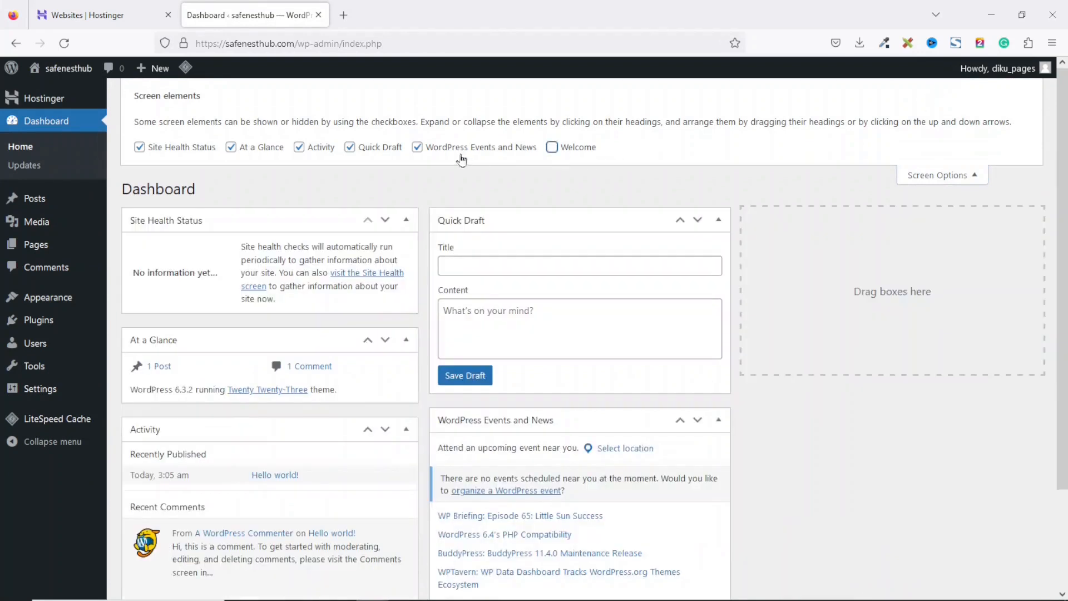
click(417, 146)
click(349, 147)
click(301, 149)
click(250, 150)
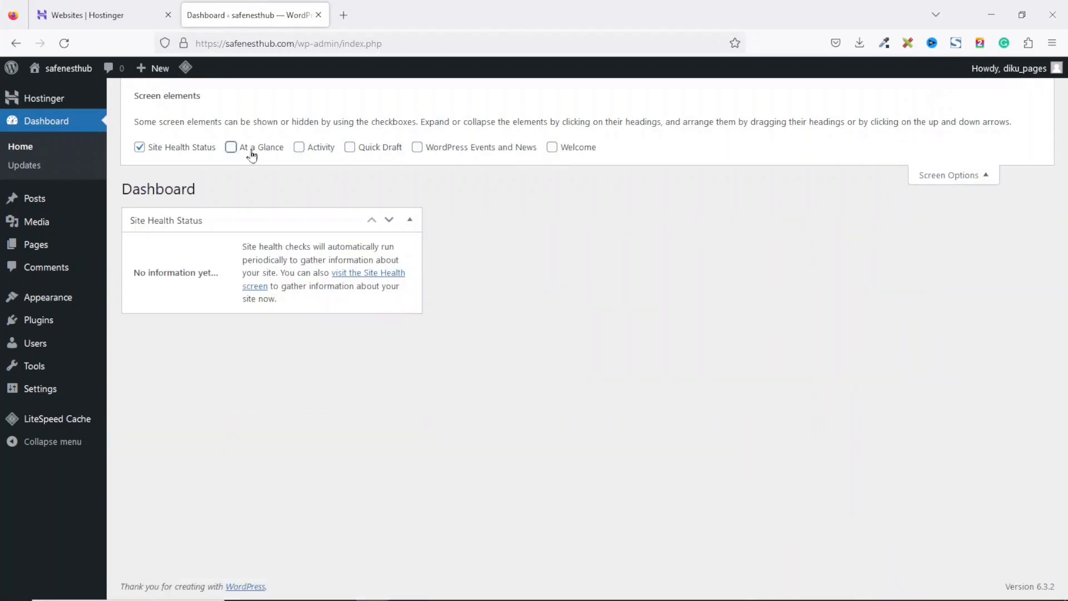
click(163, 150)
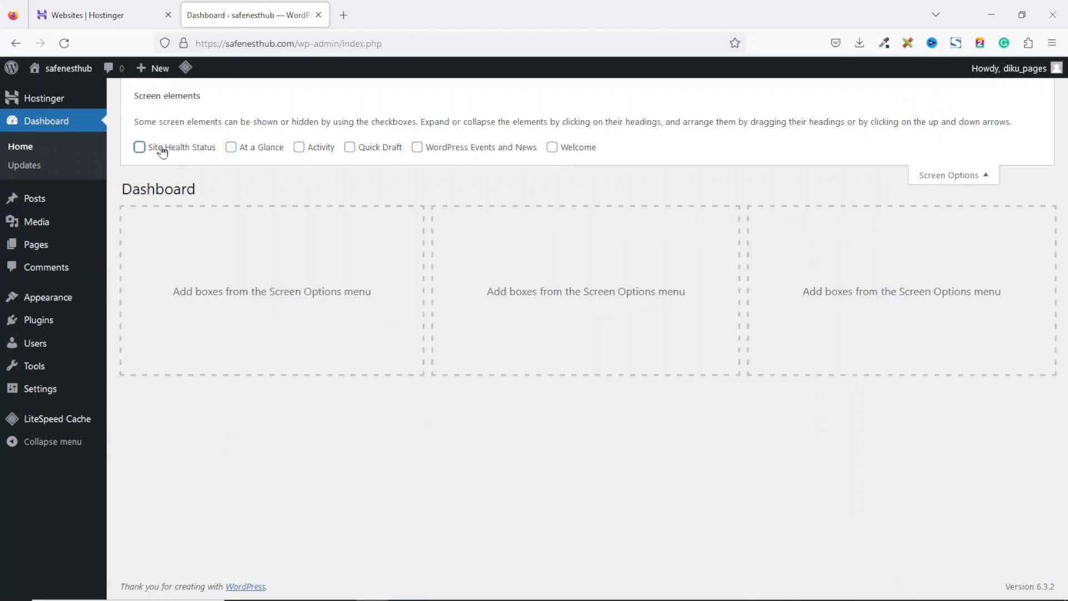
Trash the Hello world! post and delete it permanently from the posts Trash.
click(35, 202)
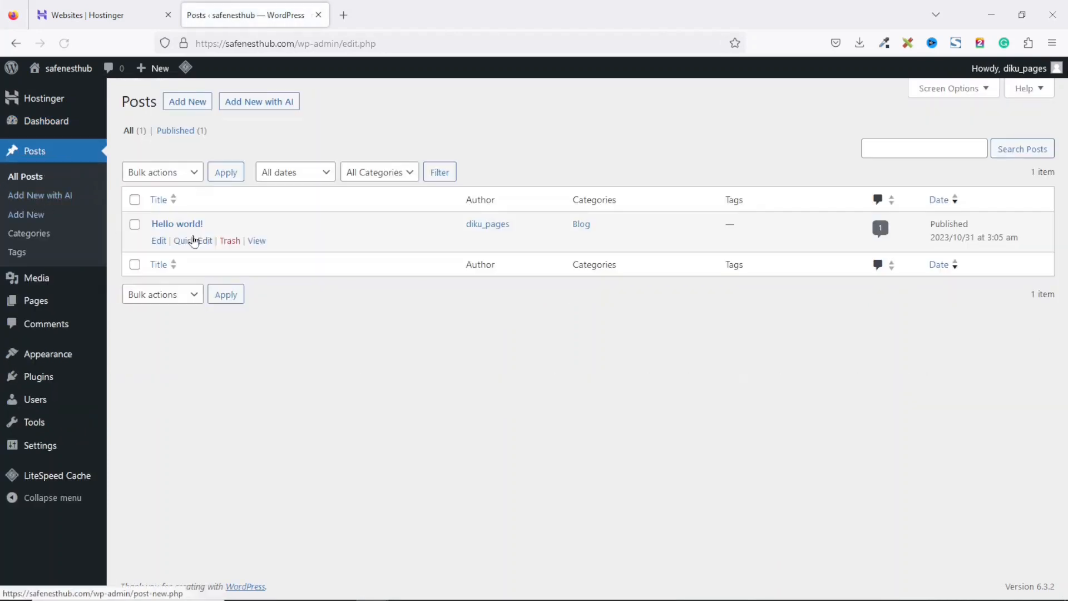
mouse_move(190, 241)
click(228, 241)
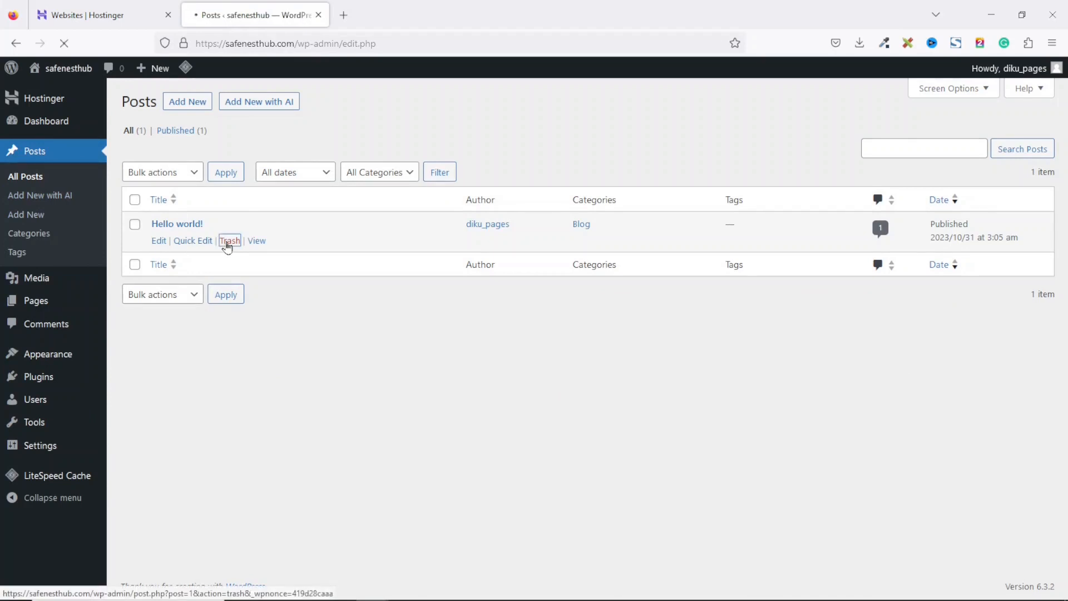
click(160, 173)
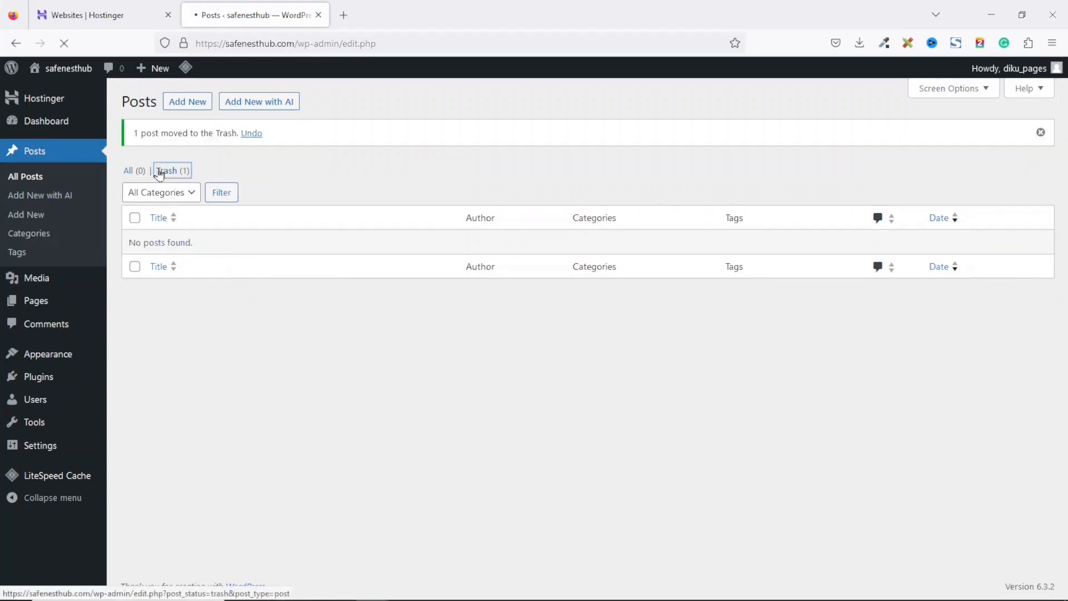
click(517, 172)
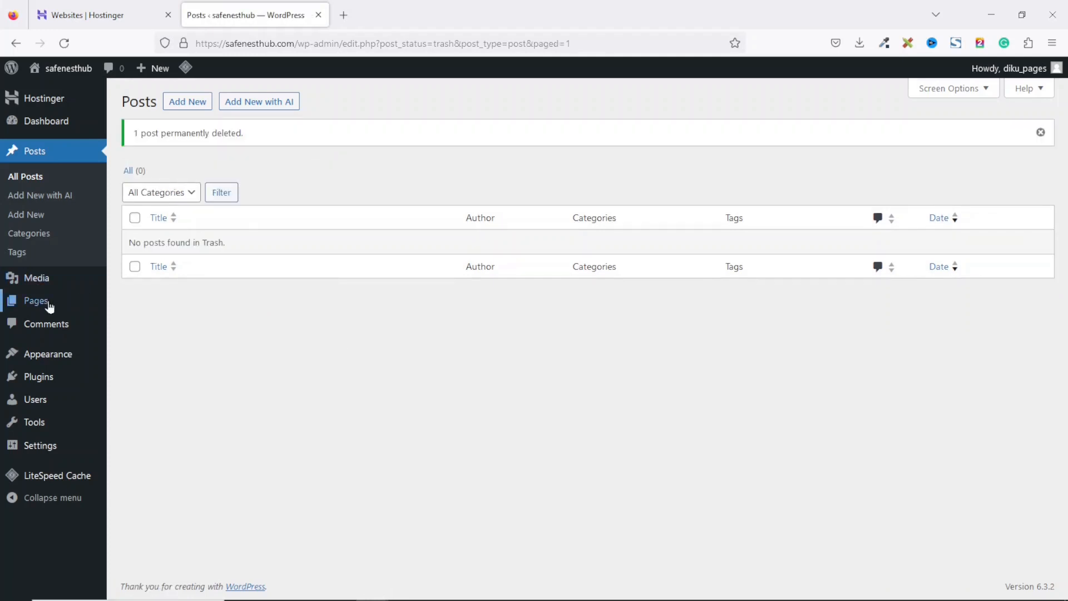
Trash the Privacy Policy page and empty the pages Trash.
click(49, 306)
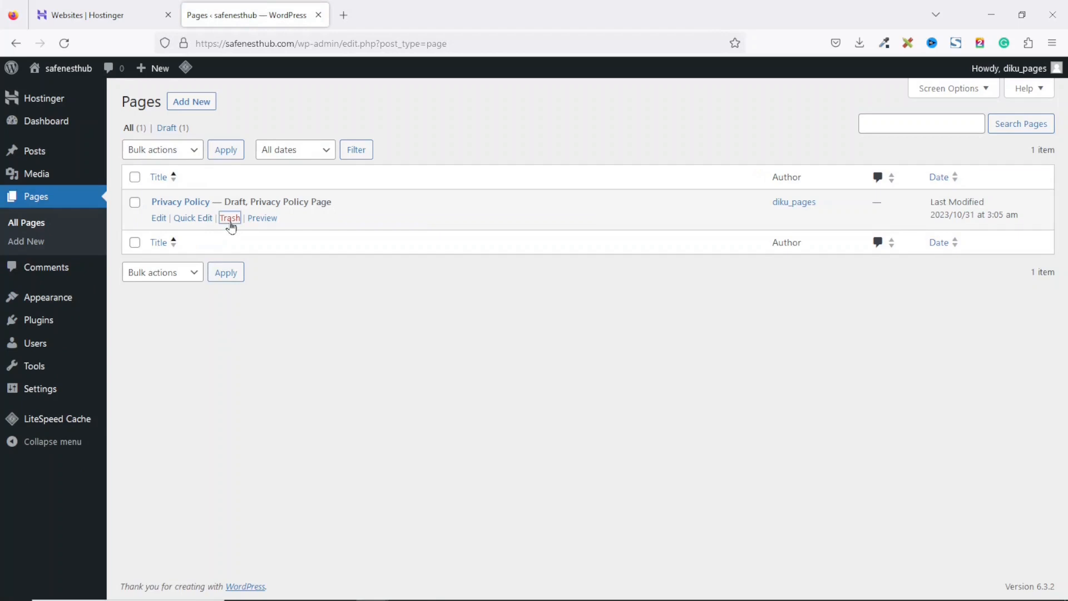
click(229, 221)
click(167, 168)
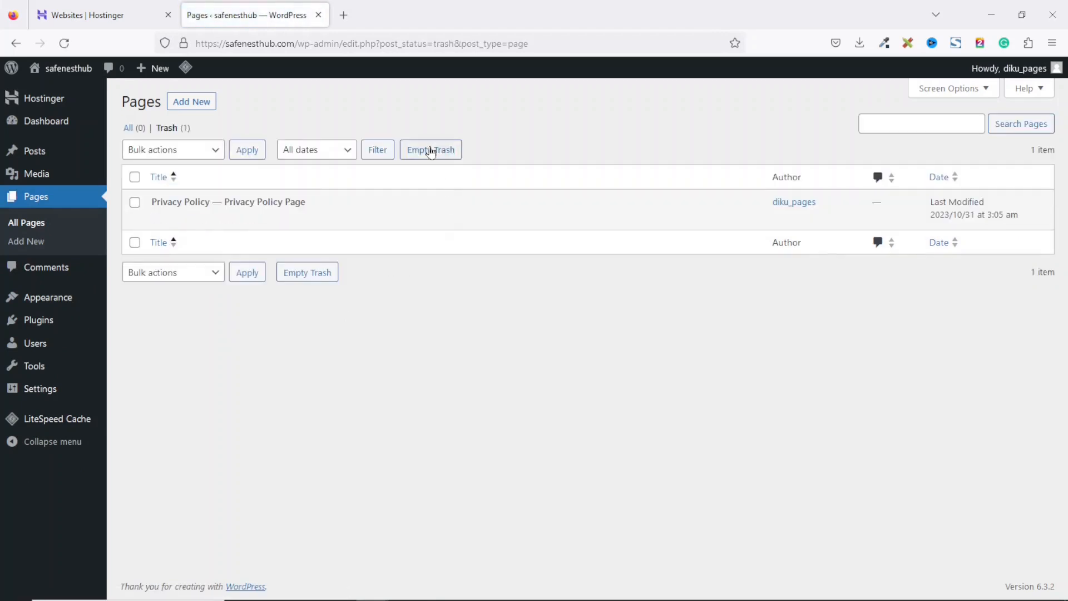
click(429, 149)
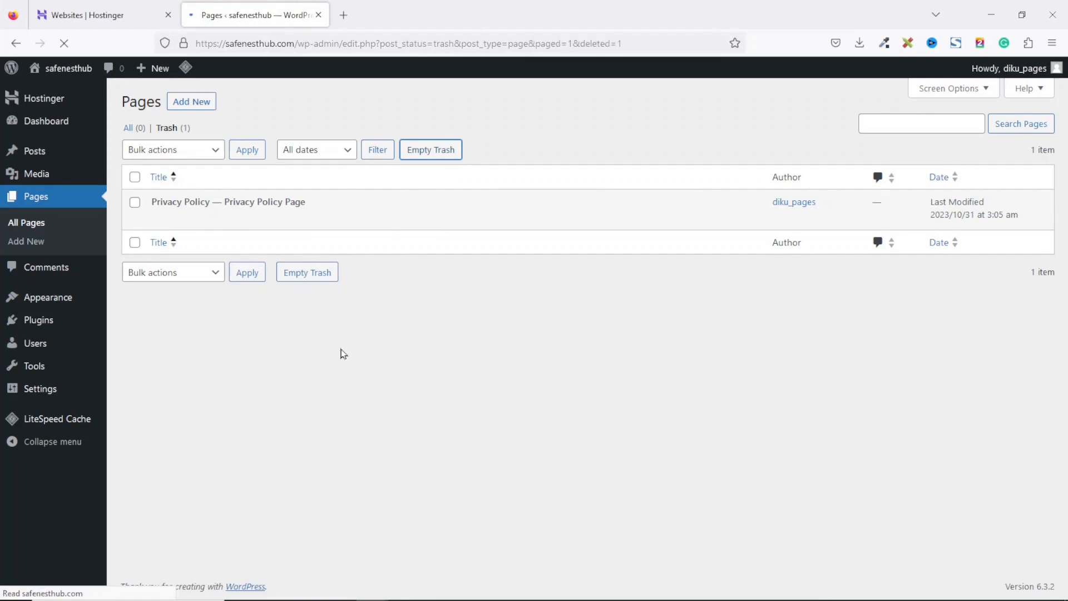
Open the Themes page and view the live site's front page in a new tab before returning to admin.
click(53, 300)
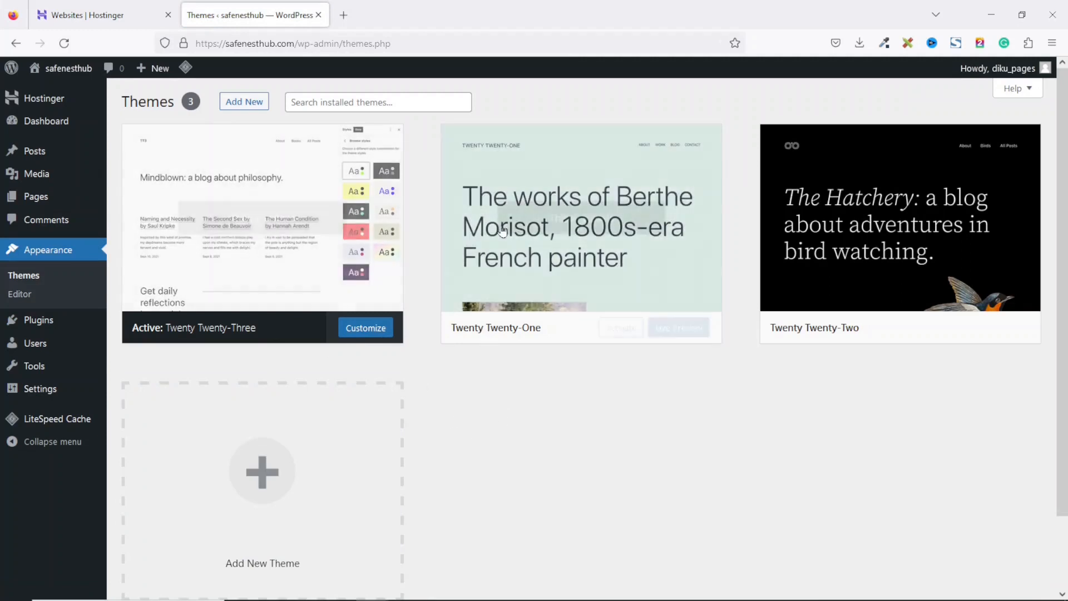
mouse_move(888, 232)
mouse_move(227, 214)
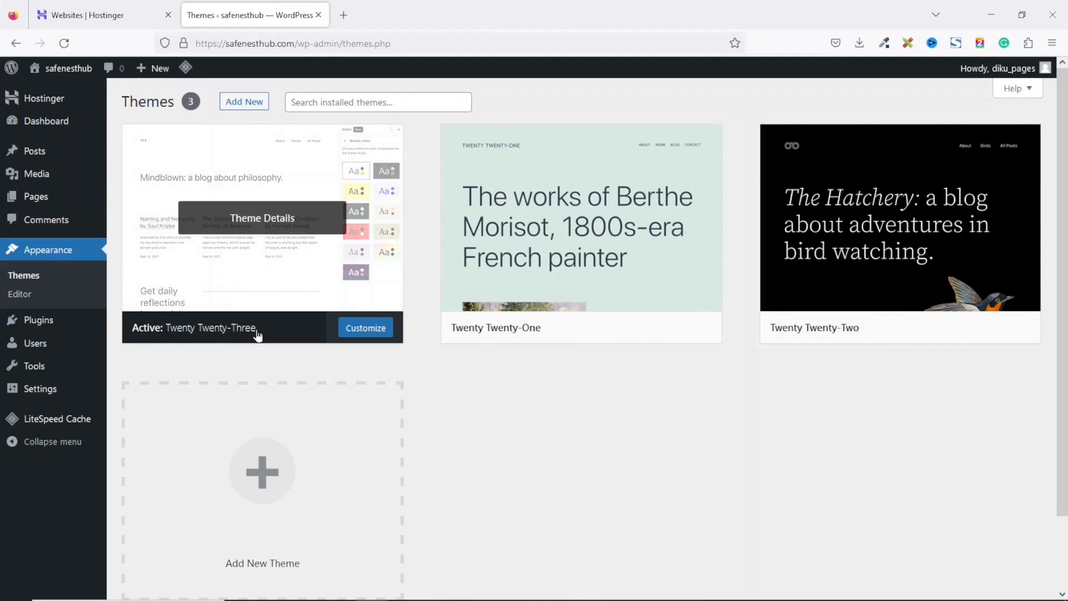
right_click(78, 75)
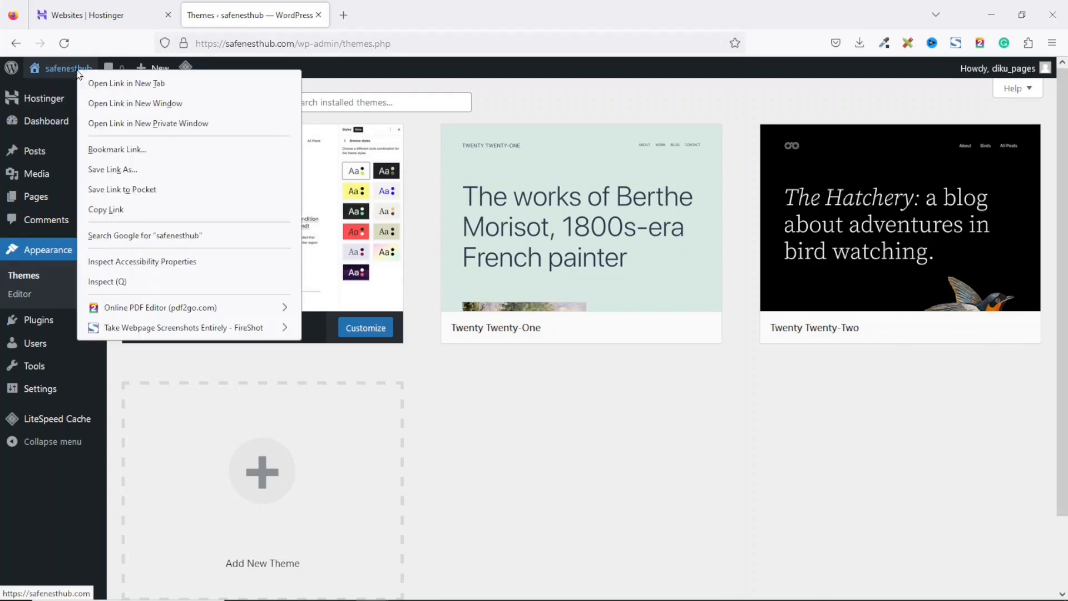
click(136, 84)
click(397, 19)
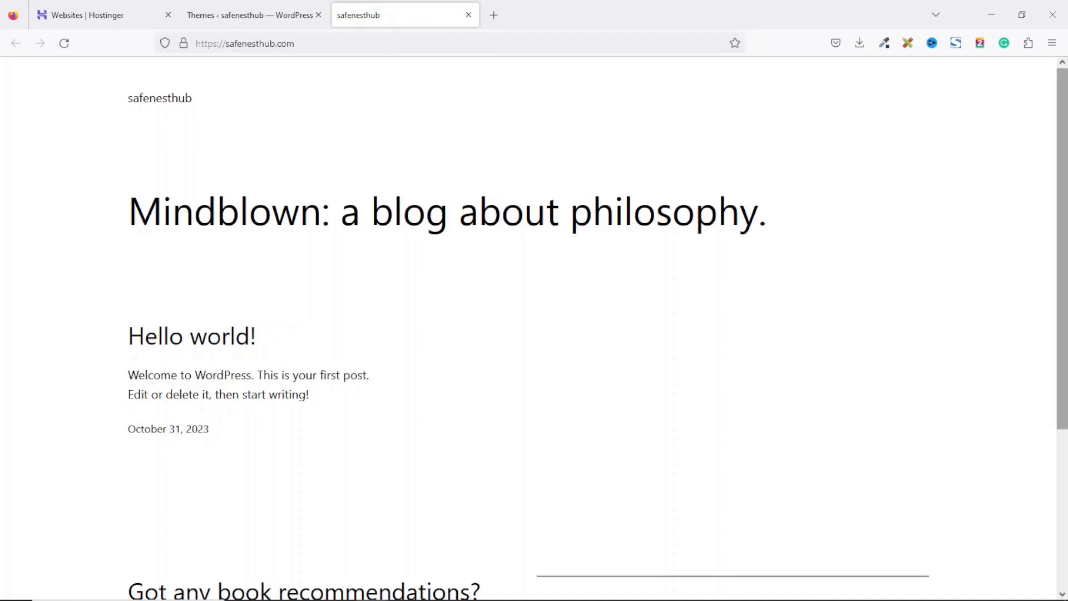
scroll(1062, 334, down, 4)
scroll(389, 340, up, 4)
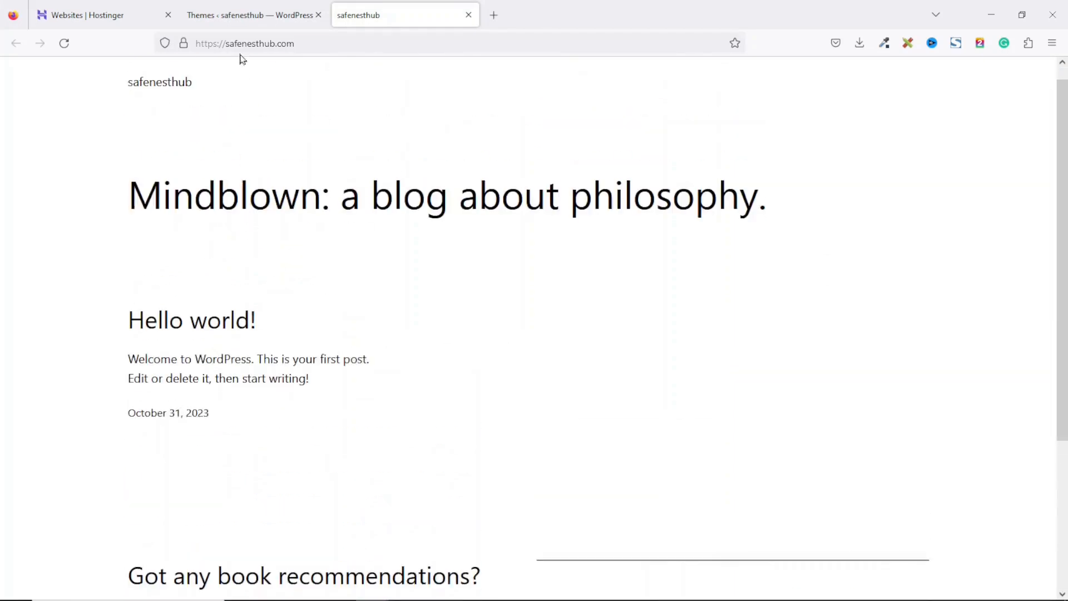
click(242, 17)
Delete the inactive Twenty Twenty-One and Twenty Twenty-Two themes.
mouse_move(359, 210)
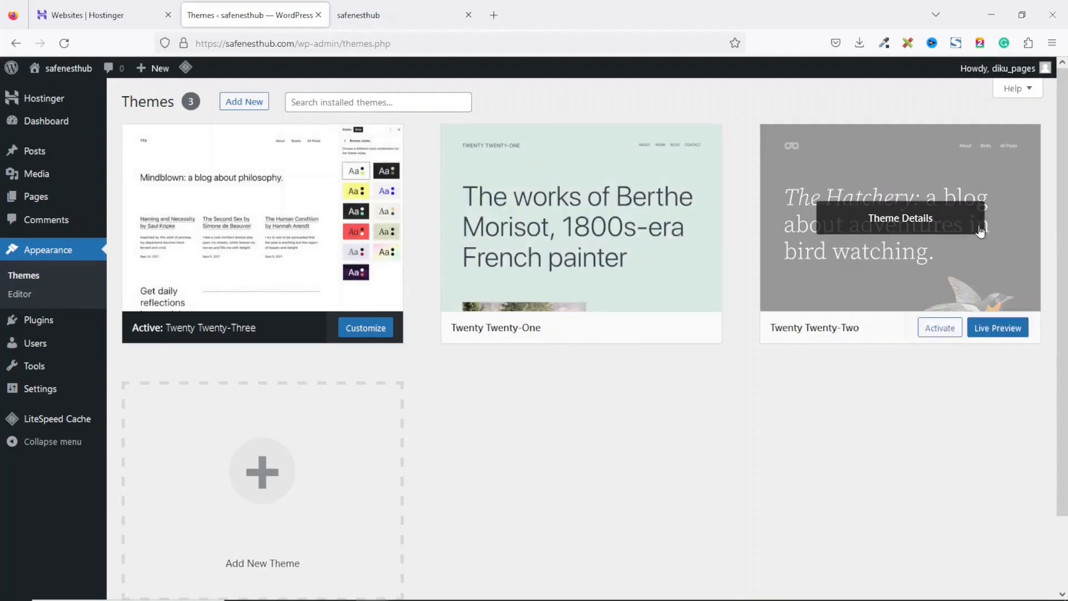
mouse_move(882, 247)
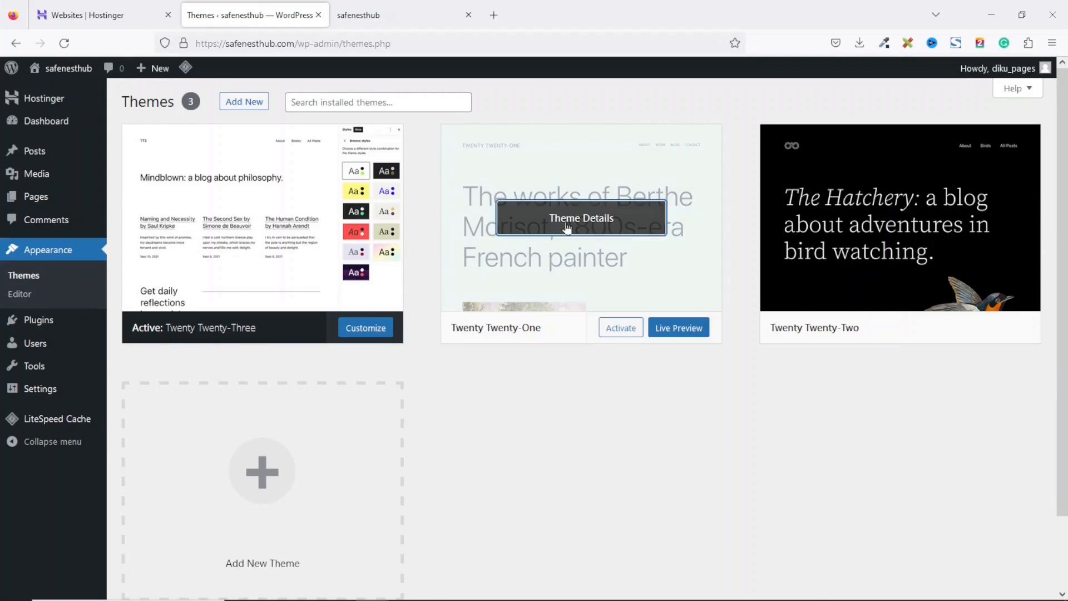
click(567, 229)
click(1018, 566)
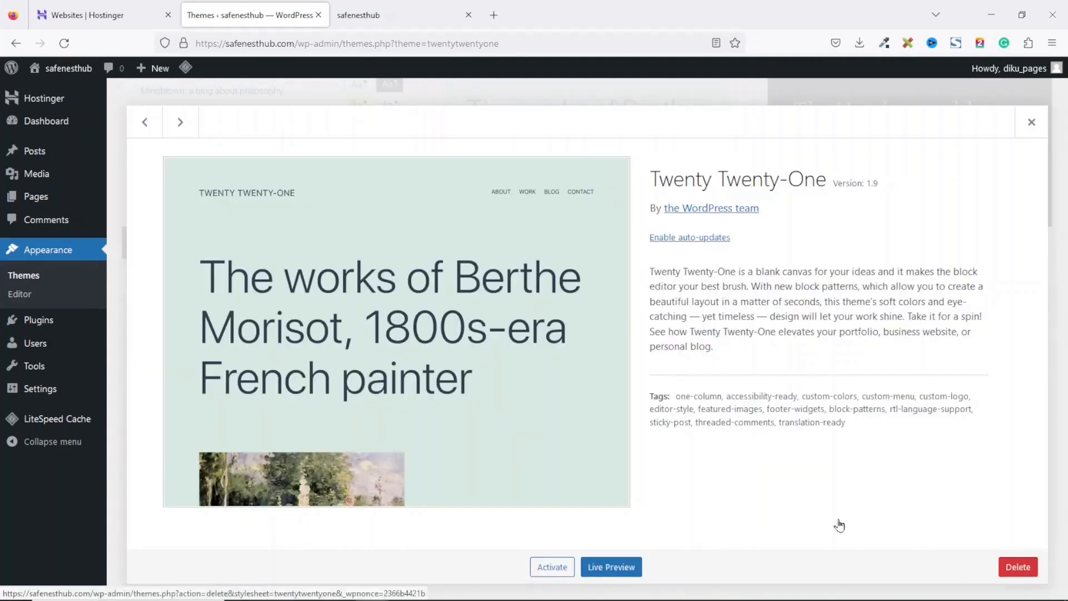
click(599, 361)
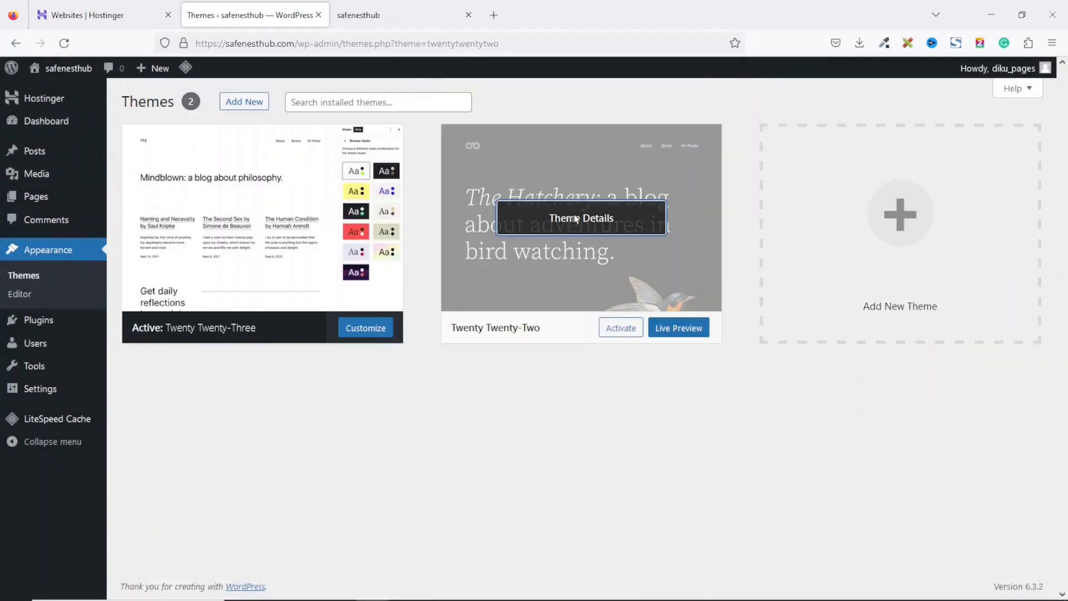
click(548, 217)
click(1018, 567)
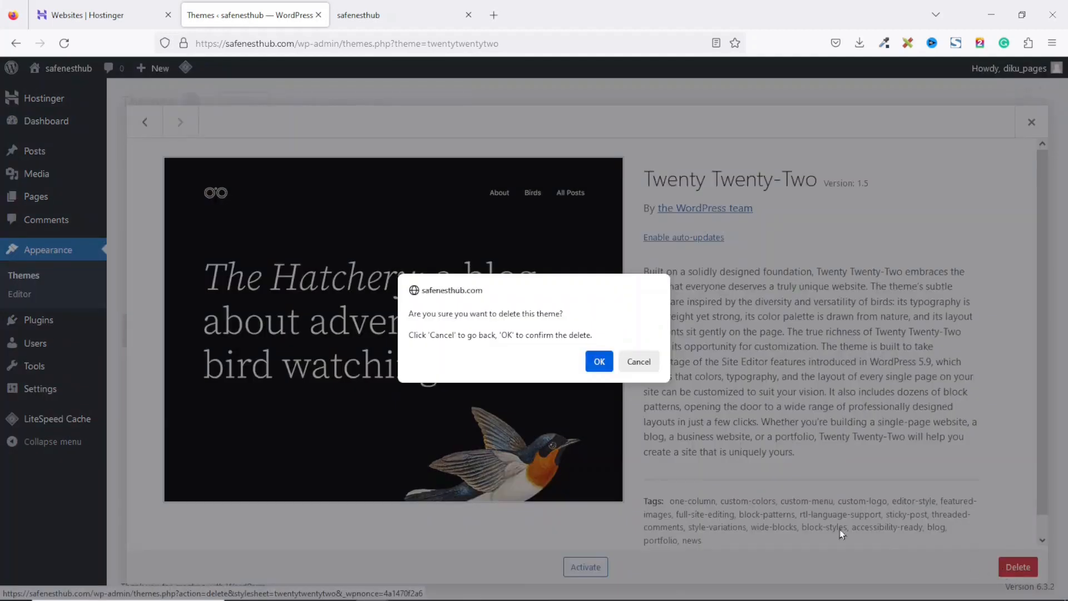
click(599, 363)
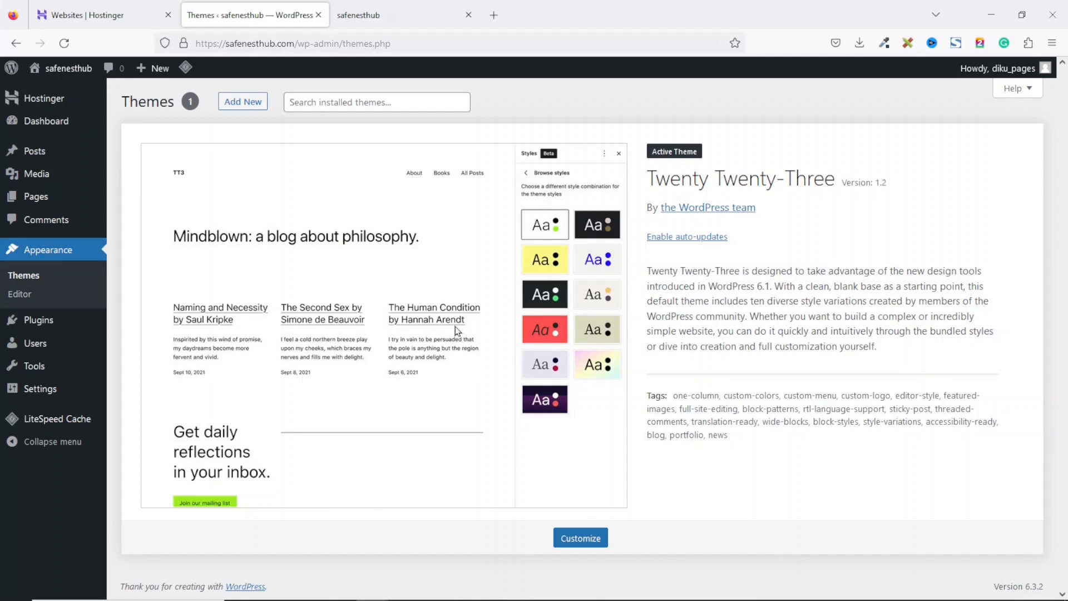
Open the plugins list and bulk-deactivate all three installed plugins.
click(36, 329)
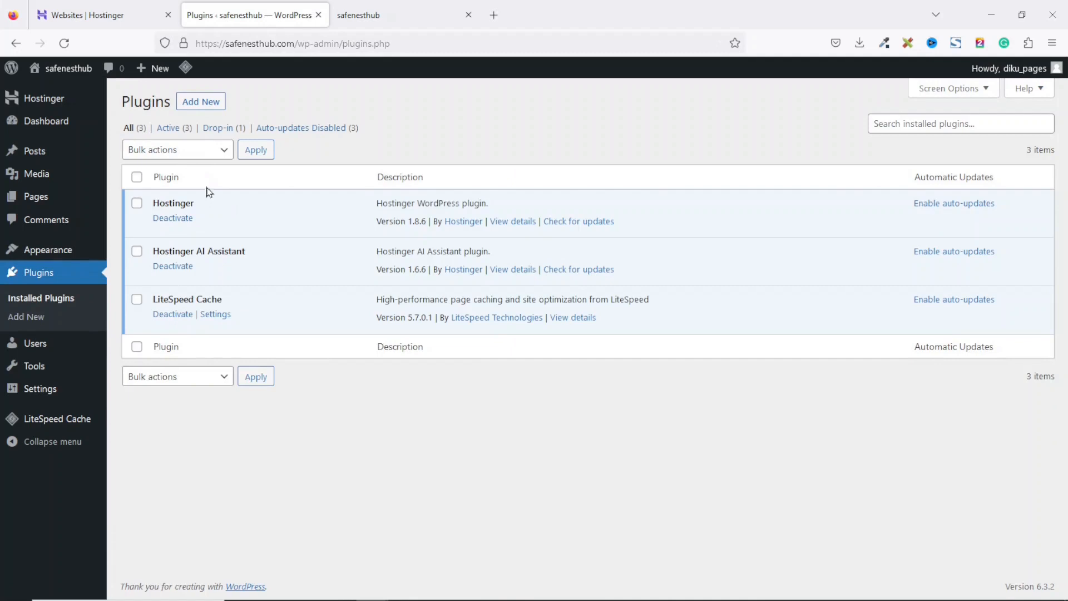
click(137, 178)
click(188, 151)
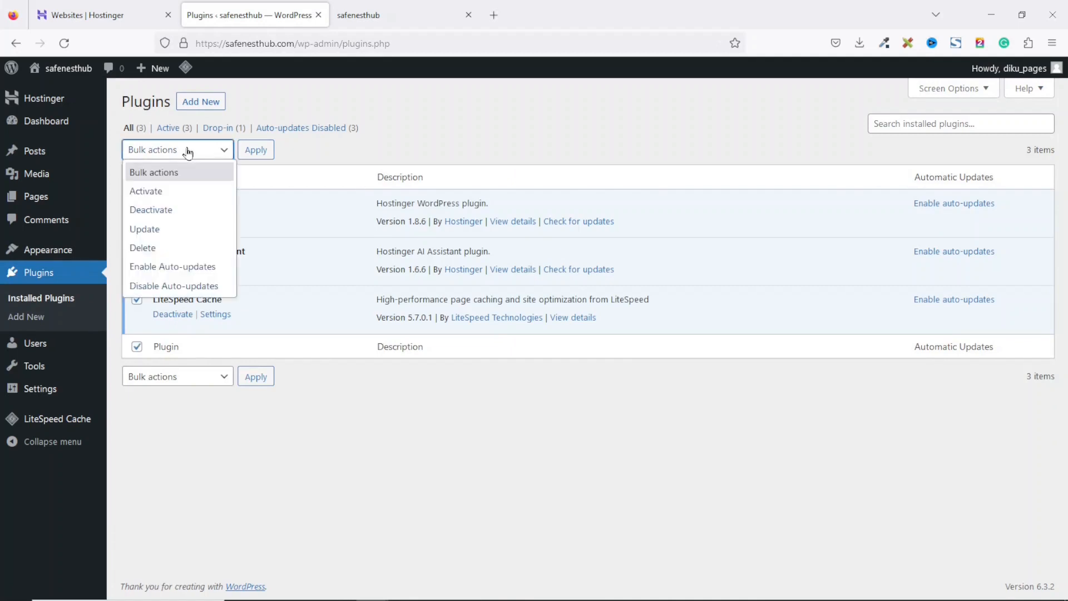
click(166, 210)
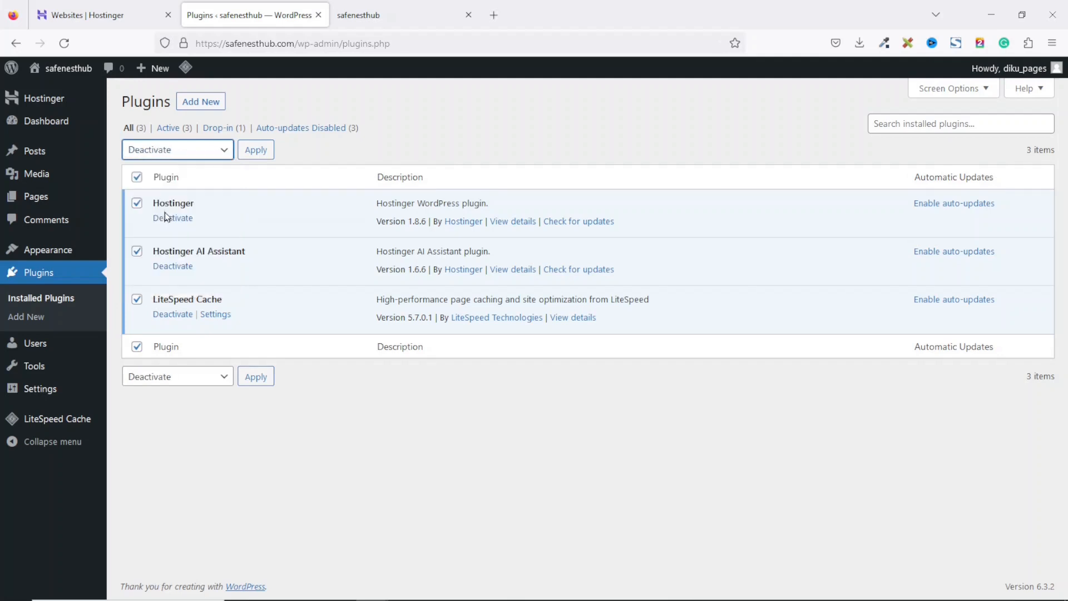
click(255, 150)
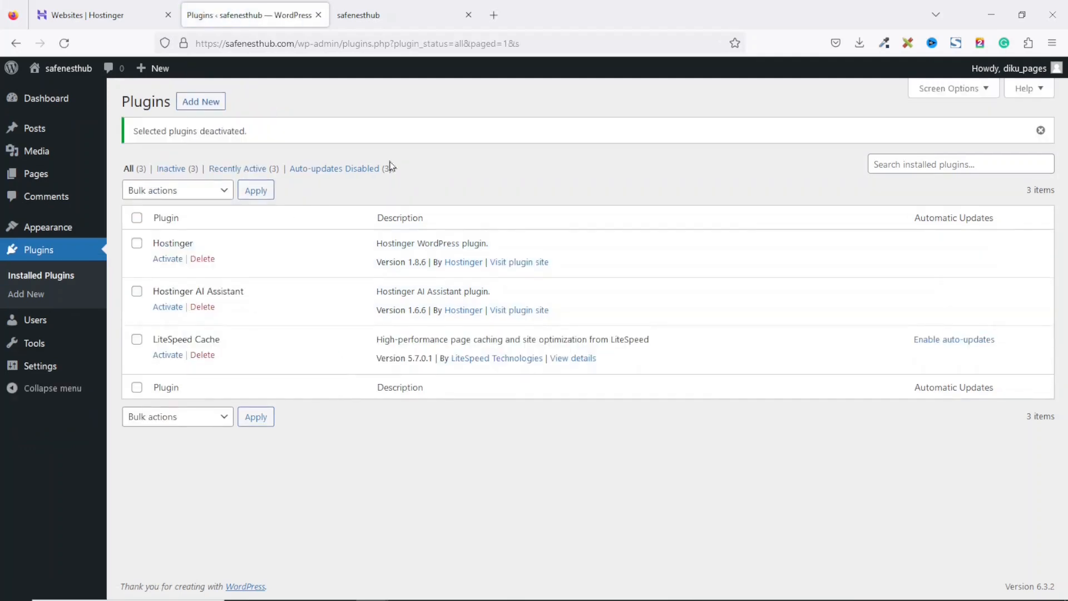
Bulk-delete the Hostinger and Hostinger AI Assistant plugins, confirming the deletion.
click(136, 245)
click(138, 294)
click(190, 195)
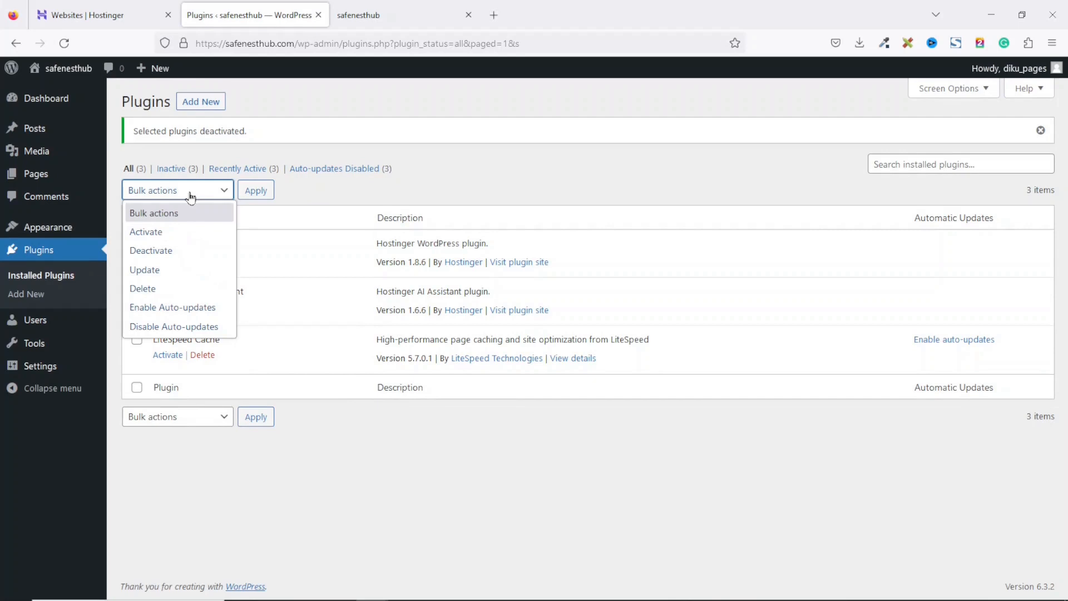
click(172, 289)
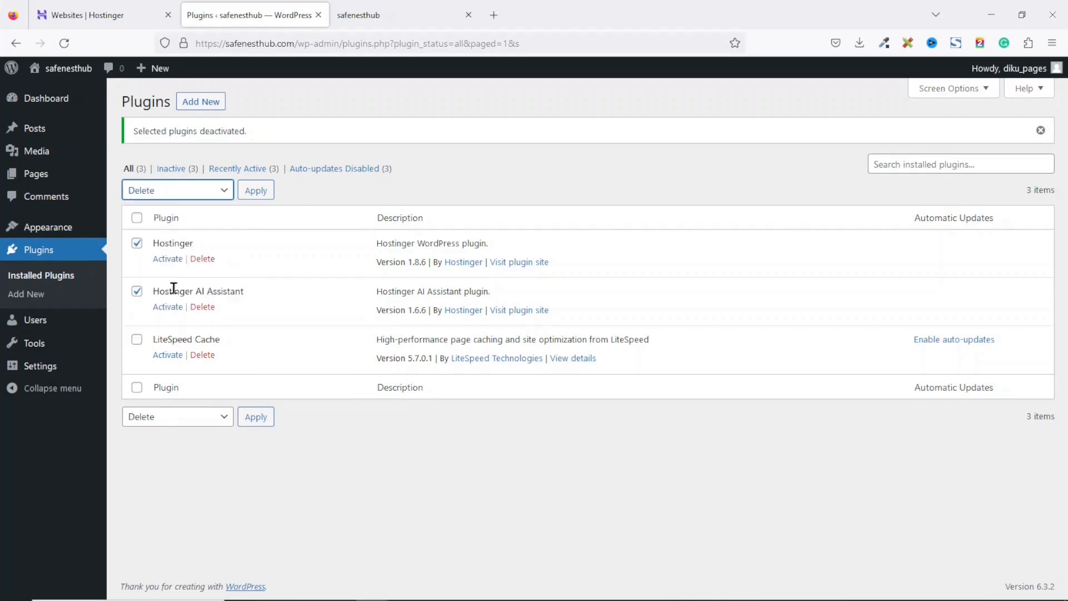
click(256, 190)
click(599, 351)
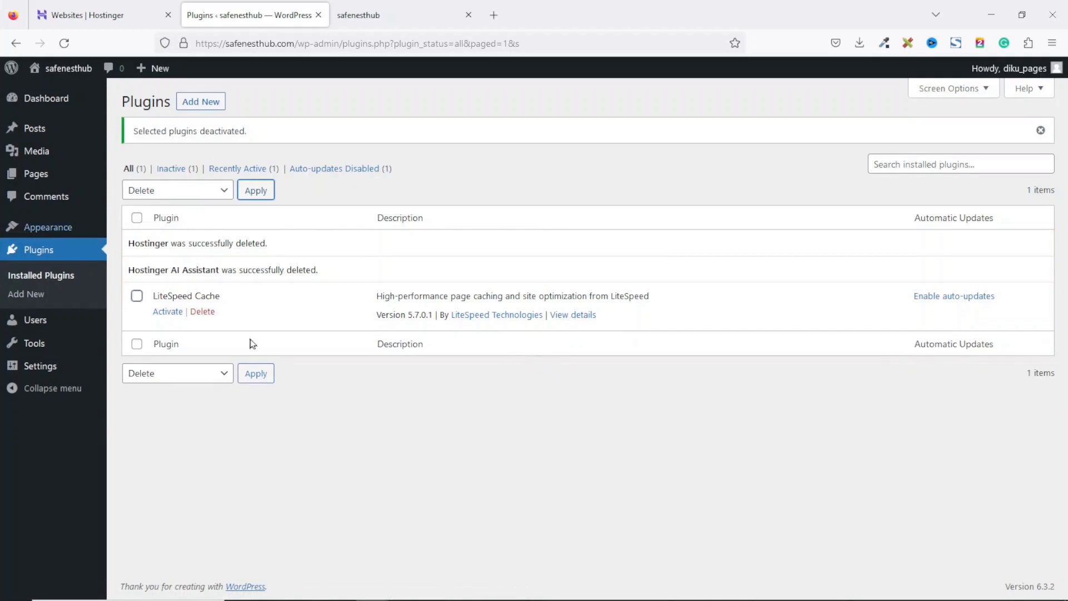
Open General Settings and set the site title to Bukas Gym.
drag(153, 296, 254, 311)
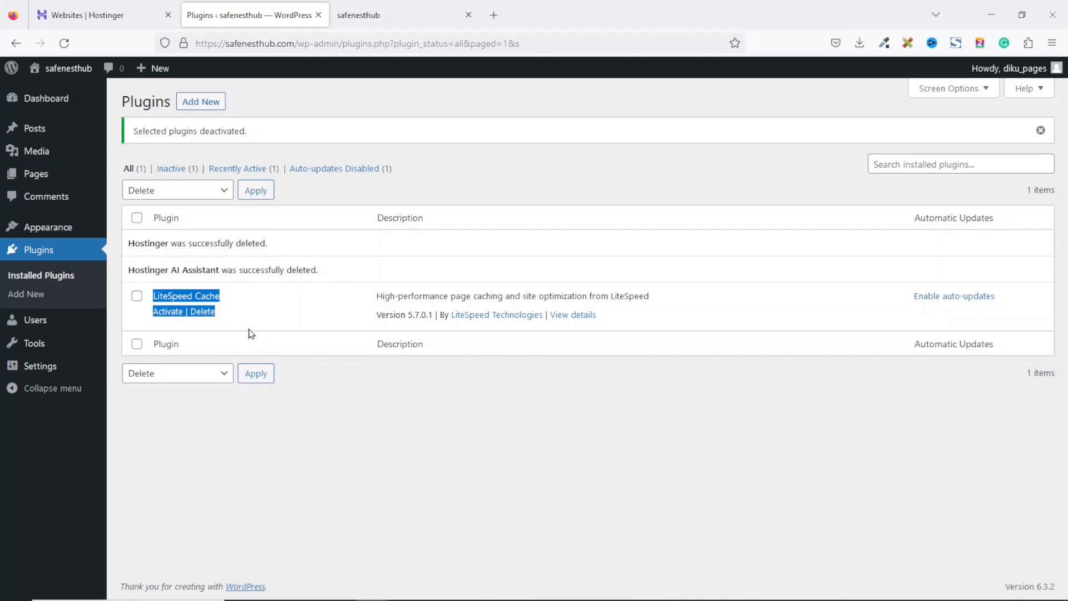
click(37, 370)
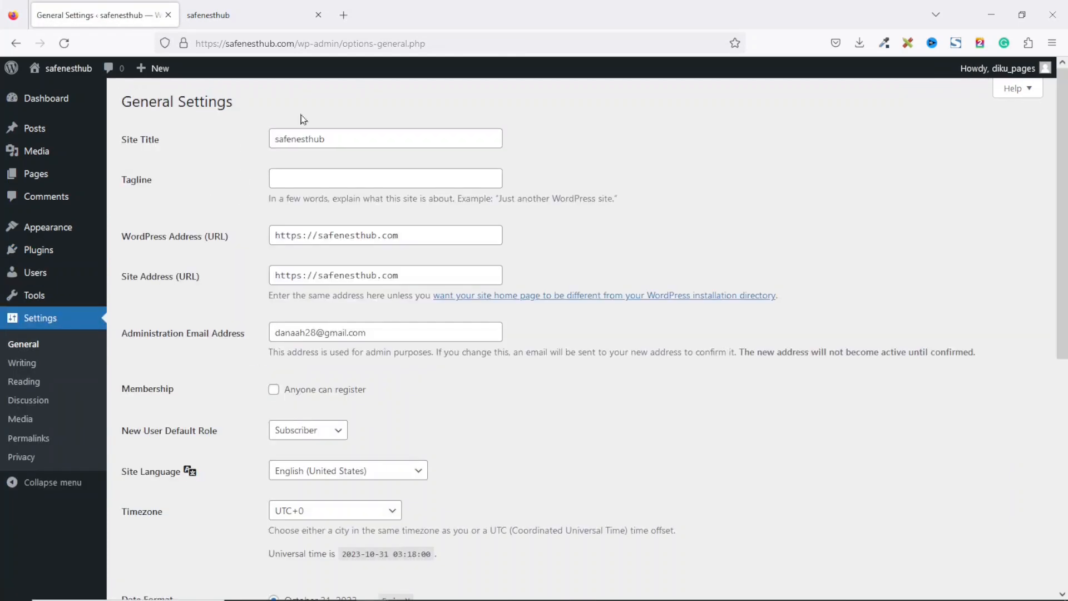
drag(360, 137, 274, 137)
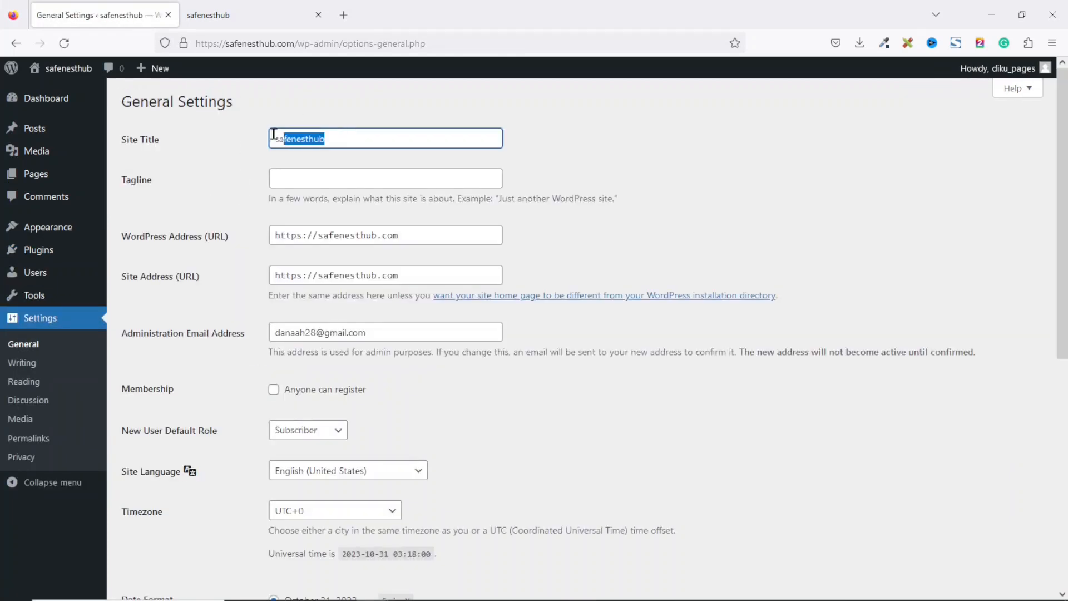
click(325, 176)
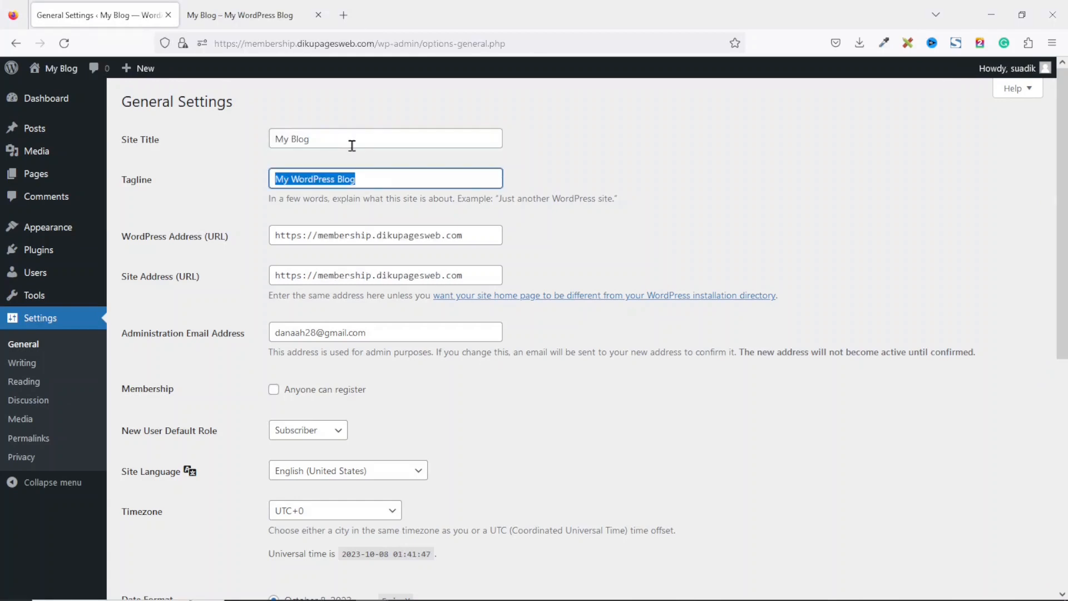
drag(360, 136, 263, 141)
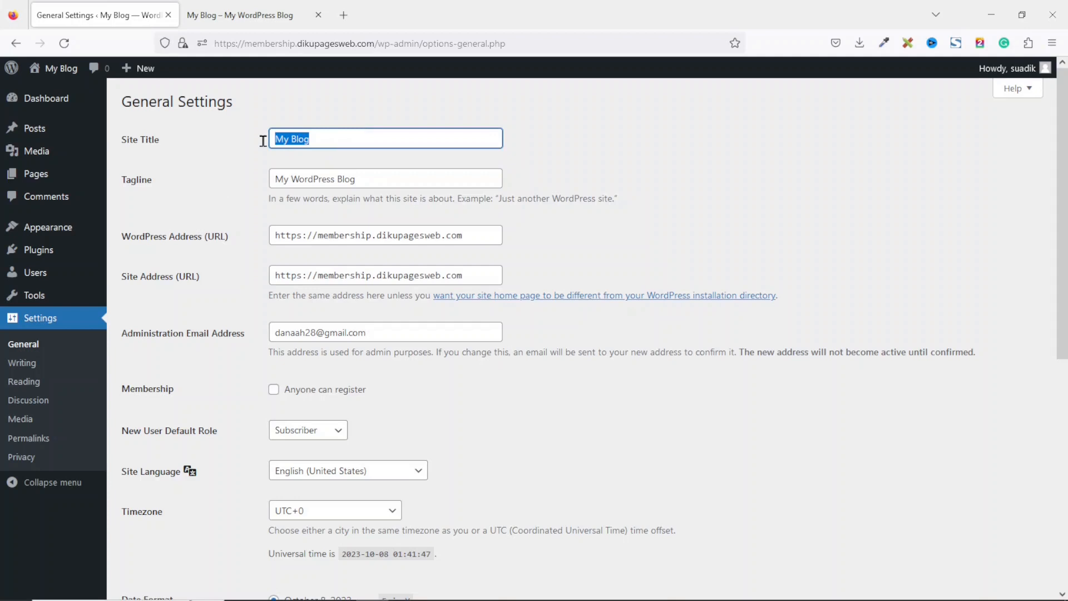
text(Buk)
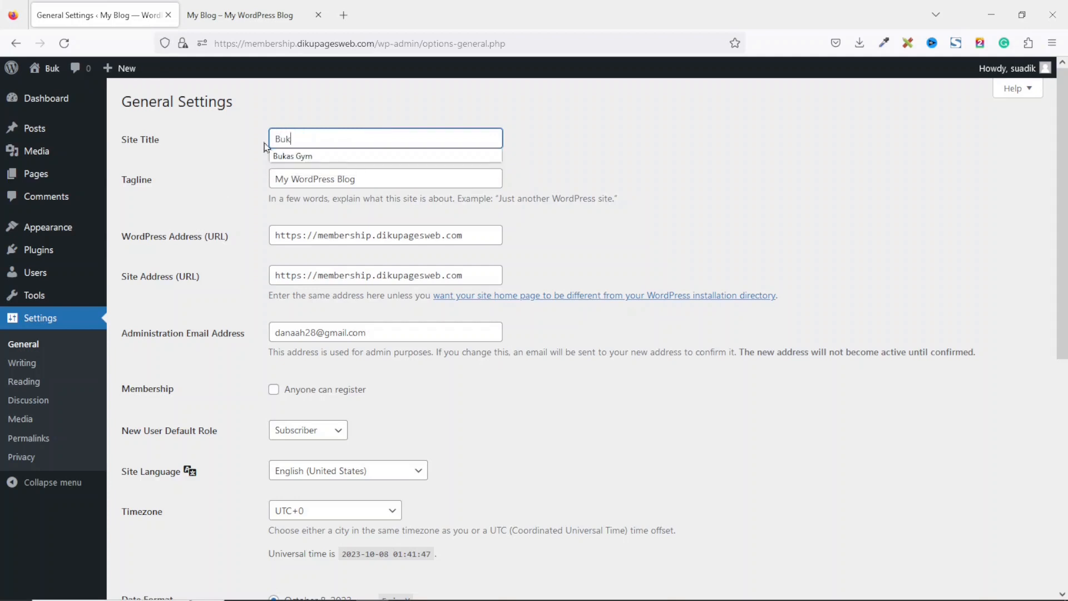
text(as Gym)
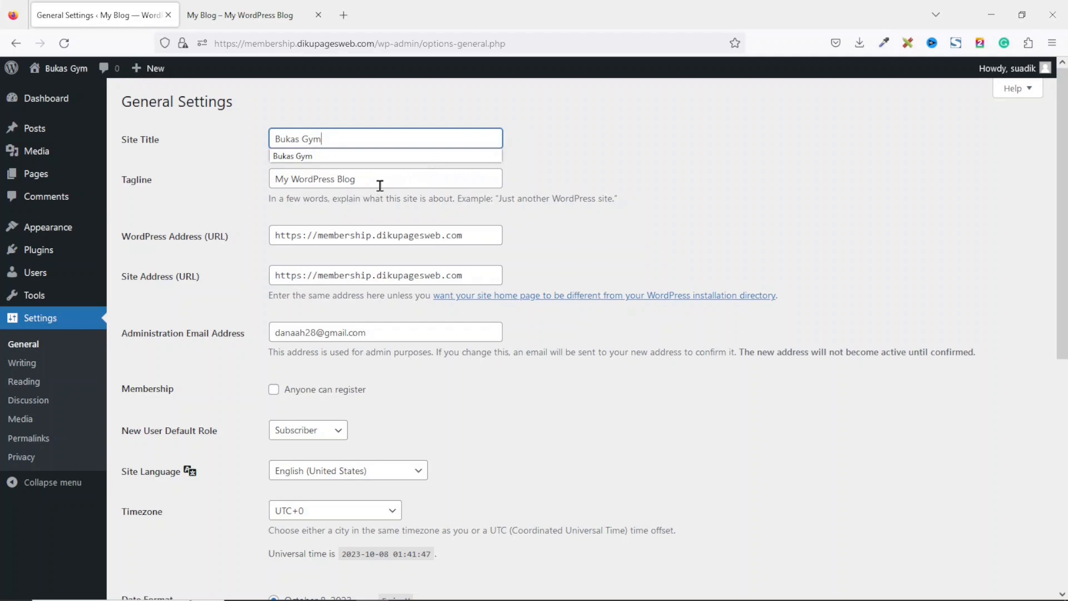
Set the site tagline to "The Best Gym in Tamale".
drag(380, 185, 250, 189)
text(T)
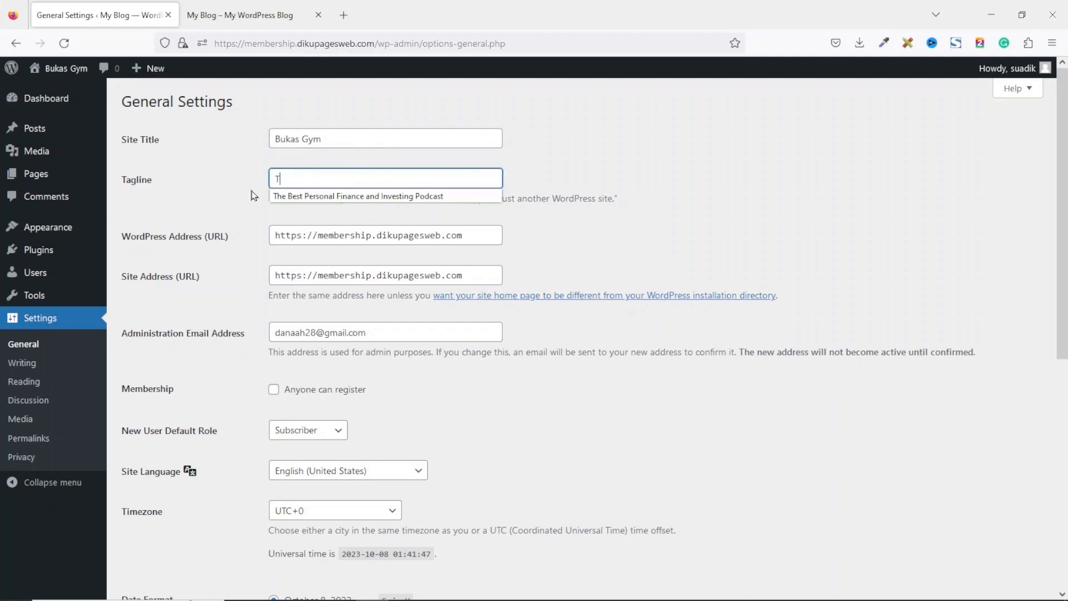
text(he Best Gym in Tamale)
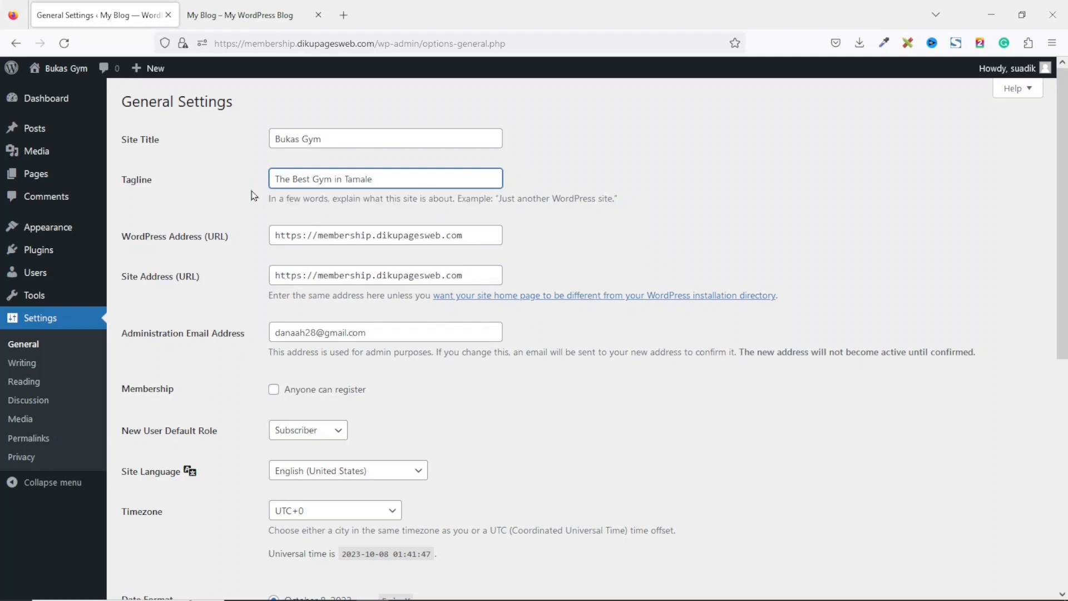
Allow anyone to register, choose the 1:41 AM (g:i A) time format, and save the general settings.
click(274, 392)
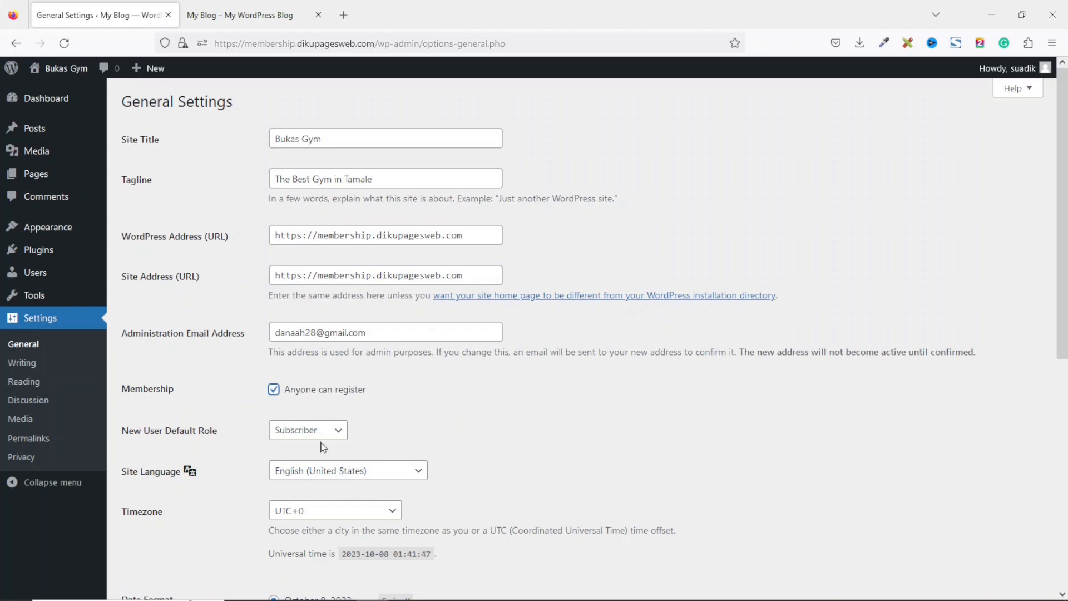
scroll(941, 514, down, 6)
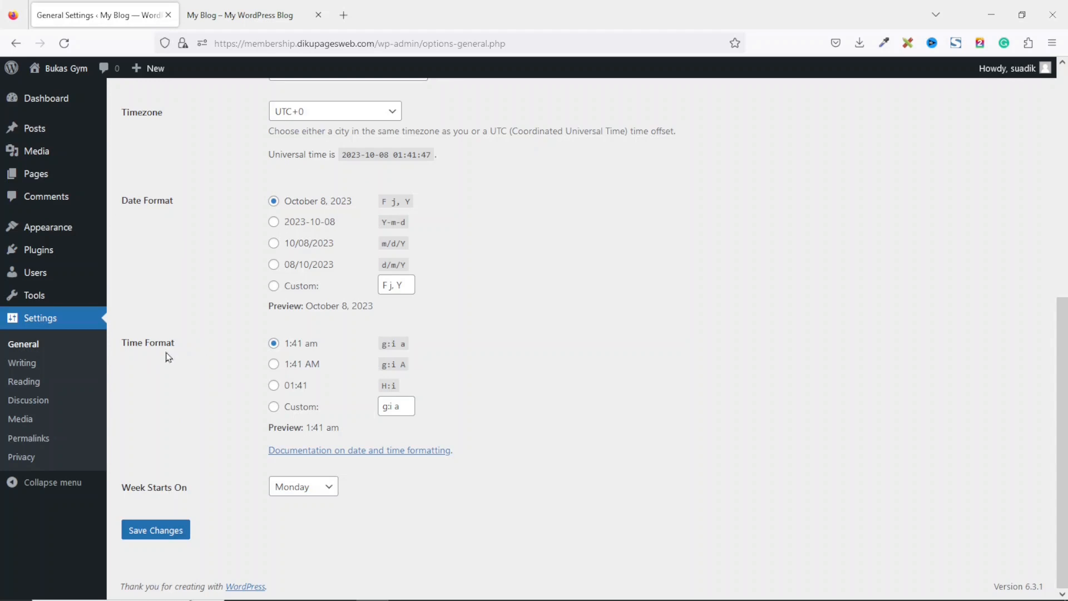
click(275, 364)
click(143, 537)
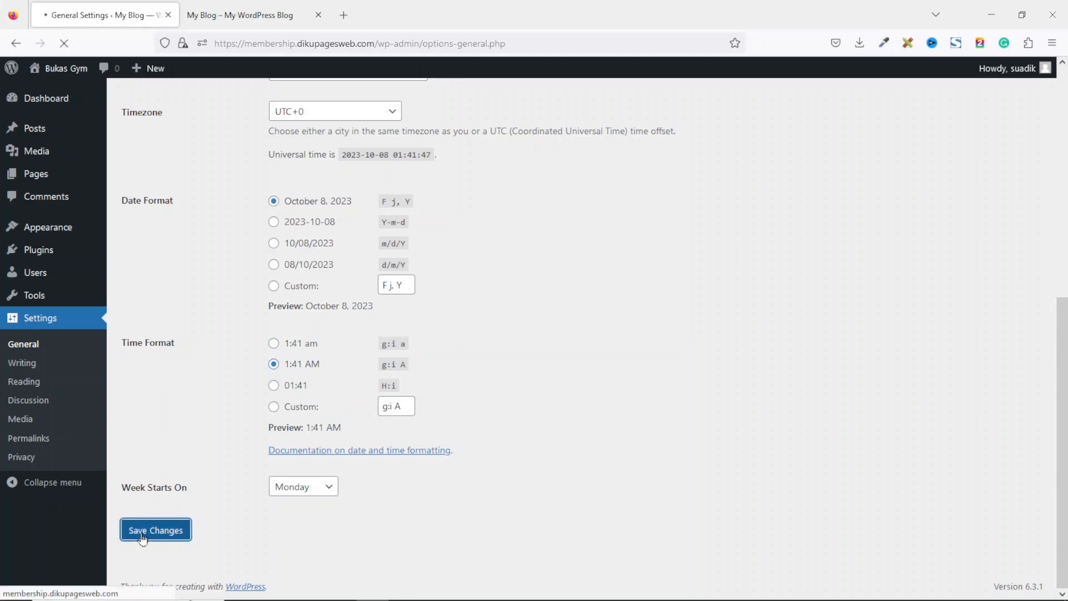
mouse_move(81, 69)
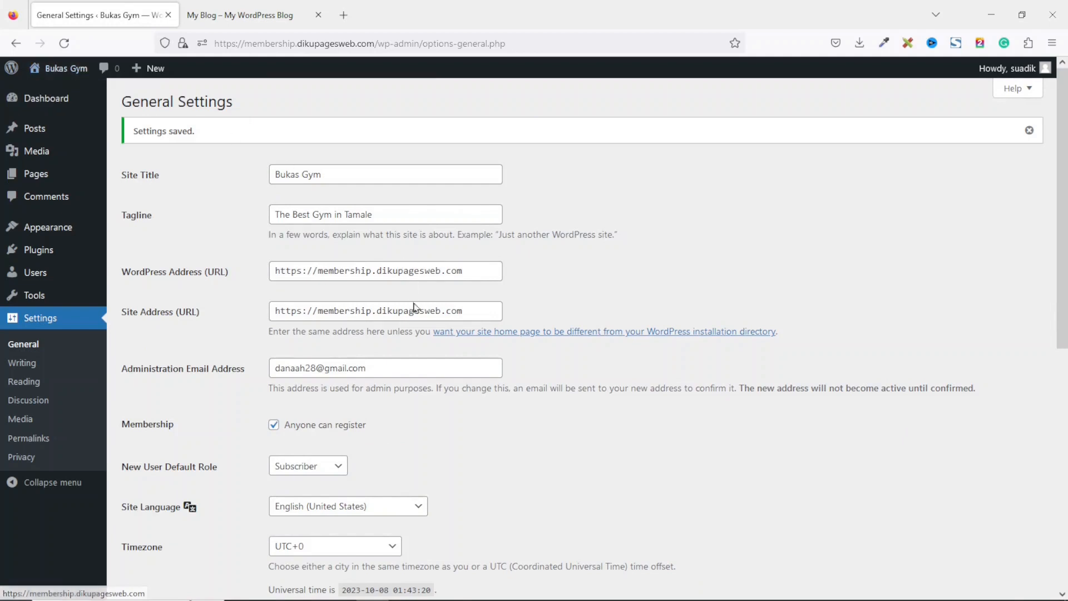
Set the permalink structure to Post name and save the permalink settings.
click(25, 438)
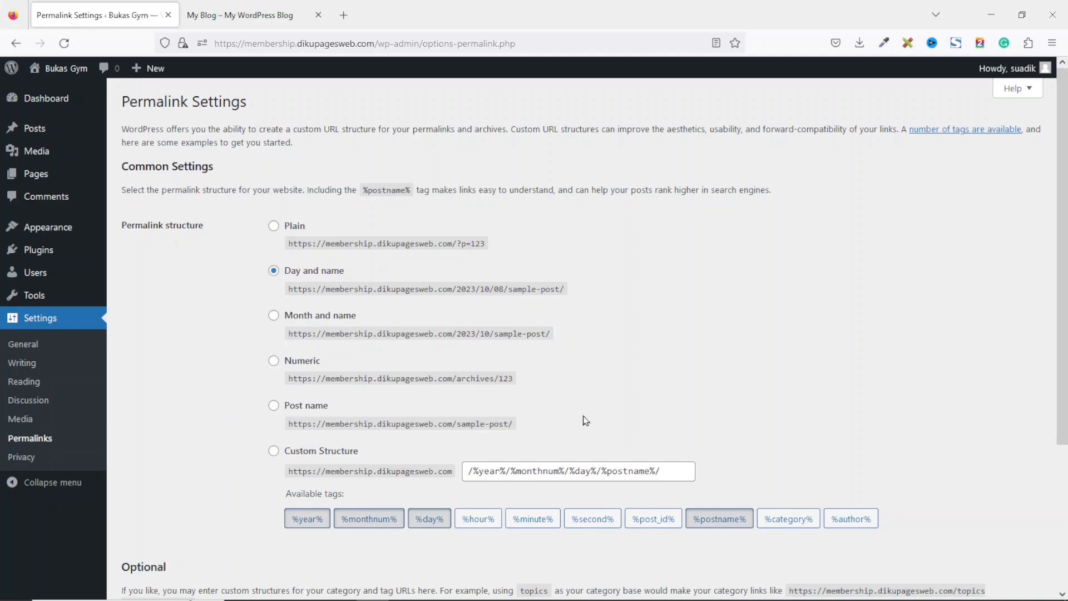
drag(453, 283, 639, 313)
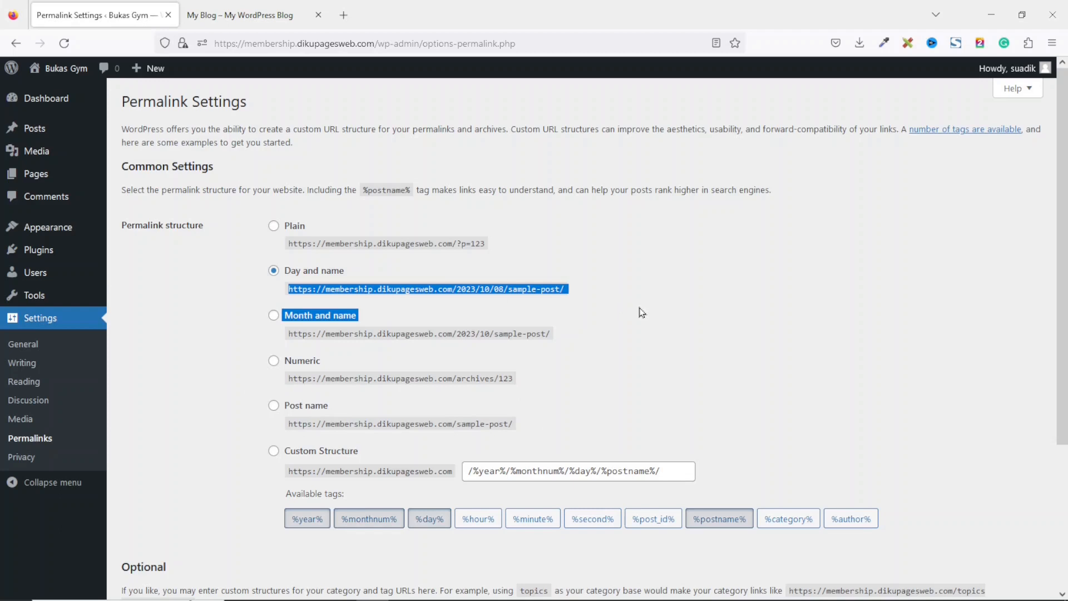
click(302, 405)
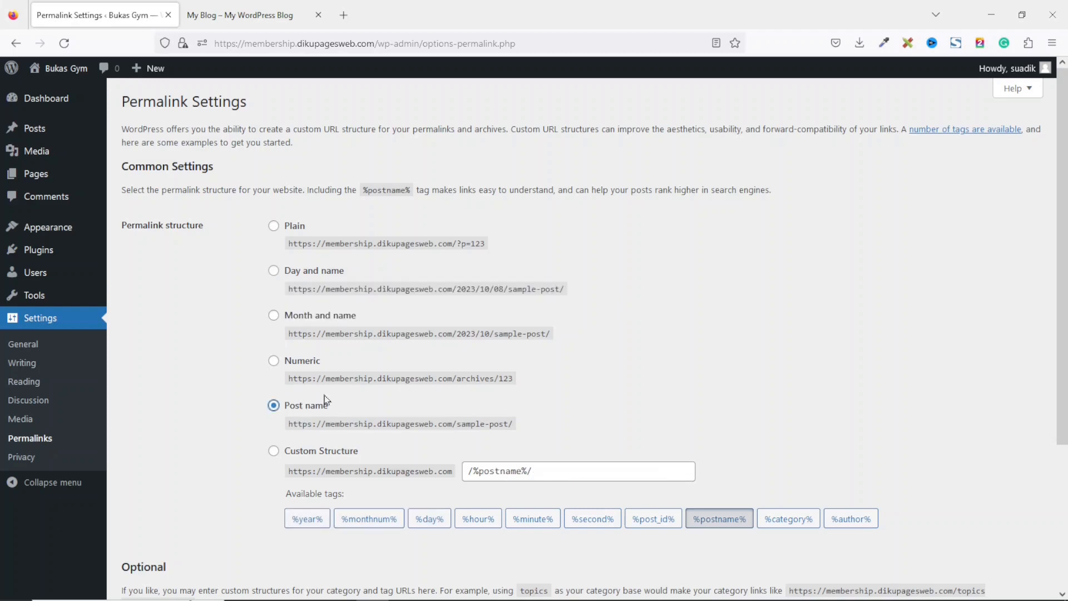
scroll(618, 550, down, 3)
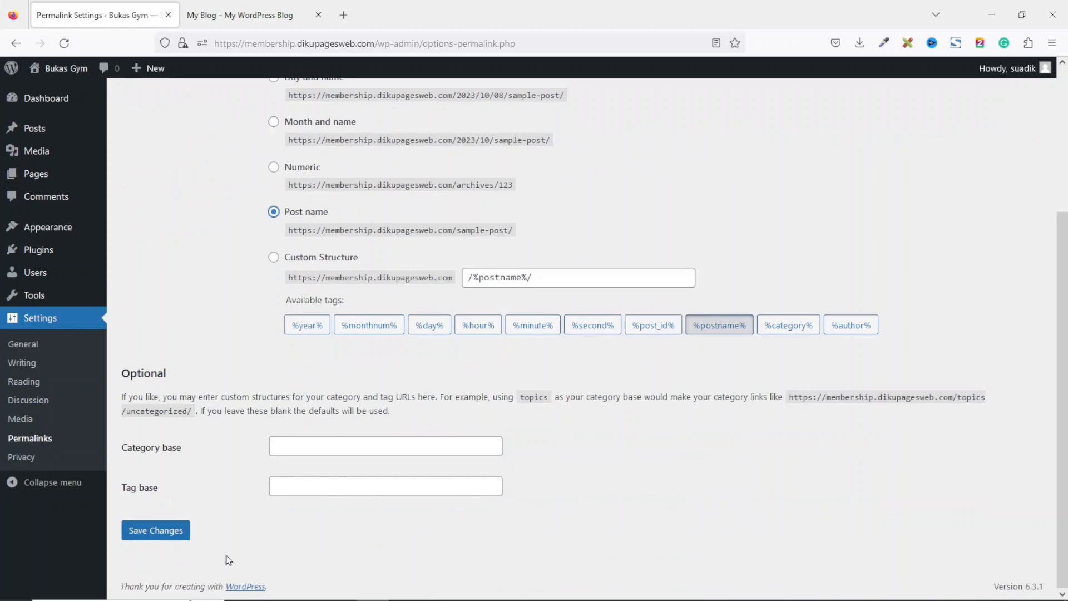
click(155, 533)
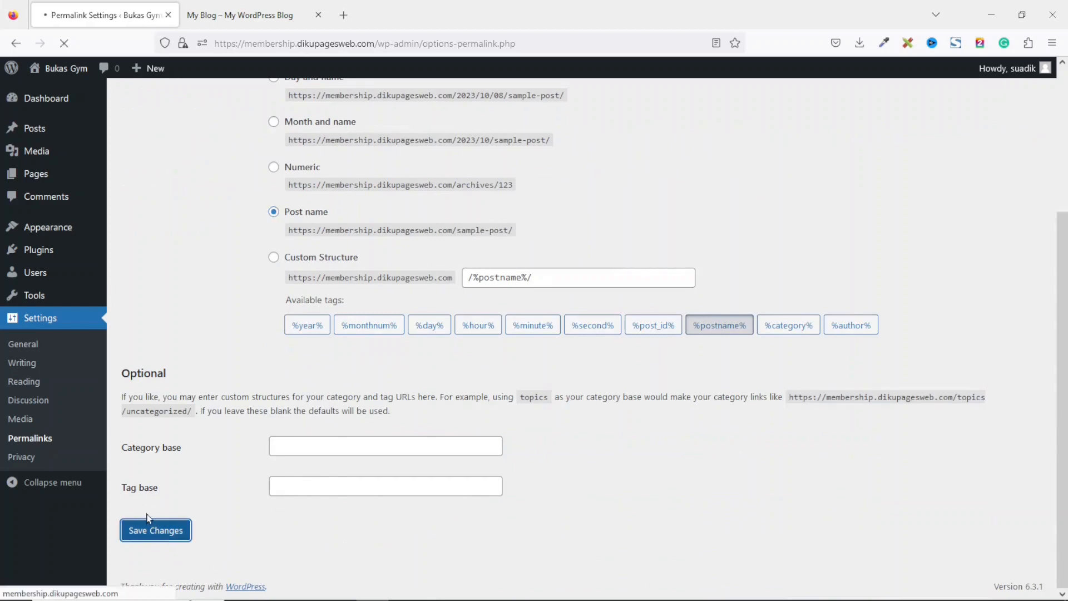
Reload the live site in the other tab to check its front page, then return to the admin dashboard.
click(54, 103)
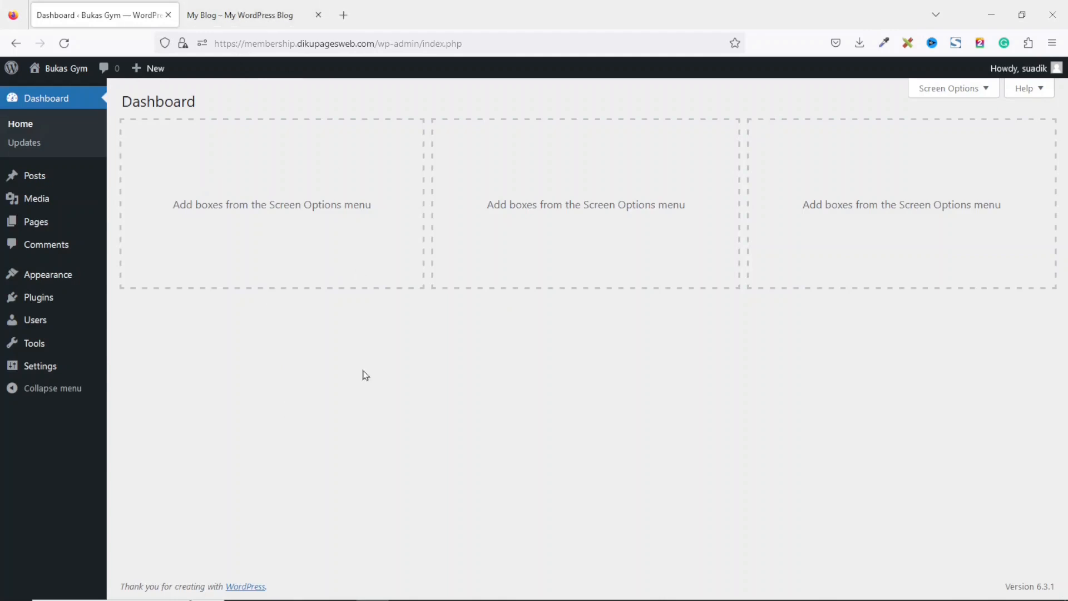
click(234, 20)
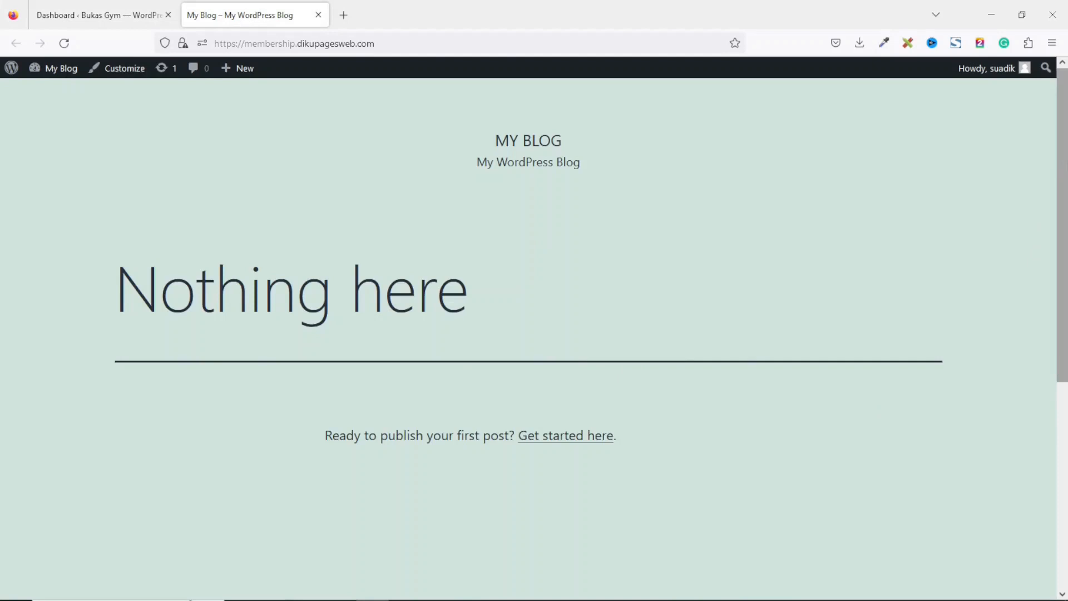
scroll(1033, 215, down, 6)
scroll(1033, 215, up, 3)
scroll(640, 310, up, 3)
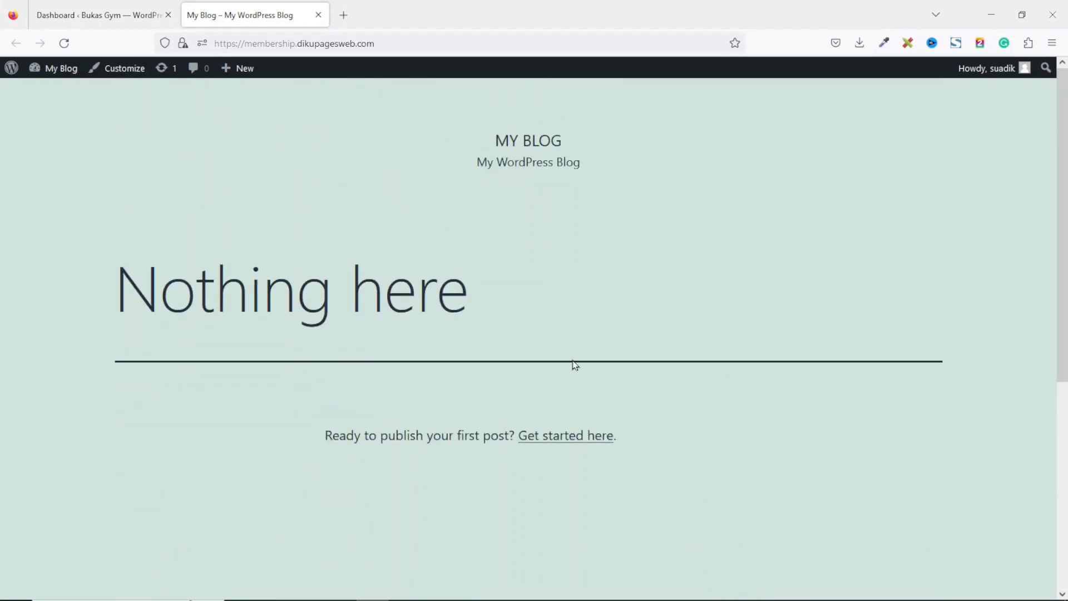
click(64, 42)
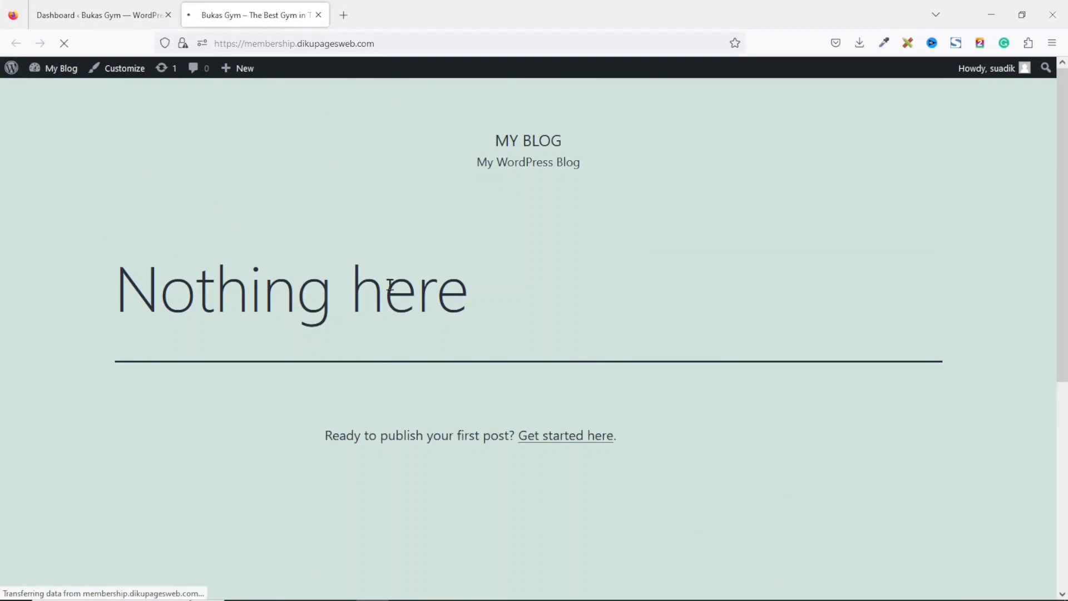
click(97, 17)
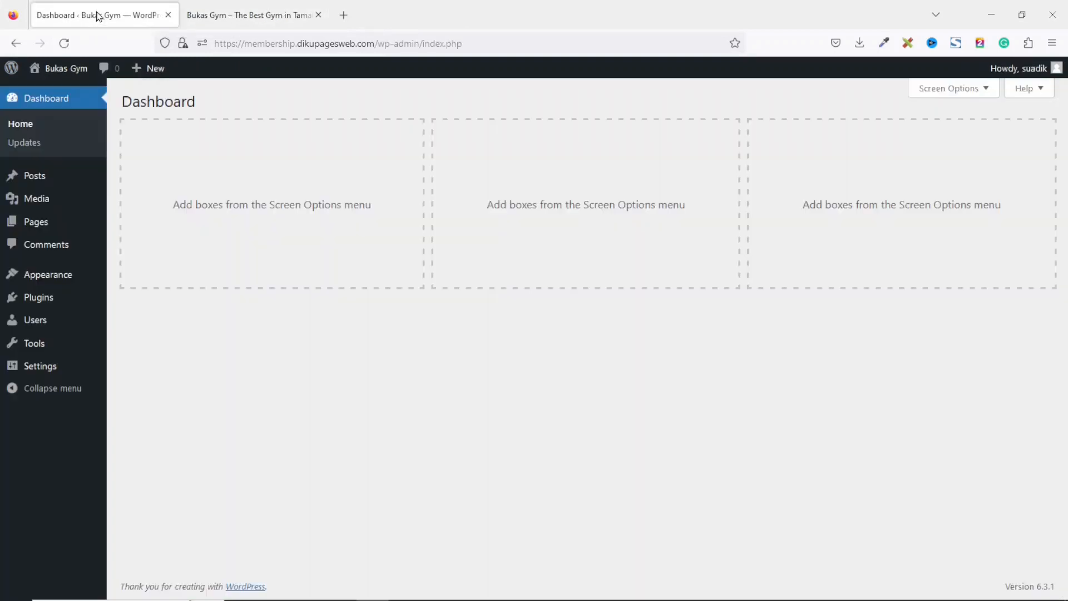
Search the theme directory for Blocksy, then install and activate the Blocksy theme.
mouse_move(21, 278)
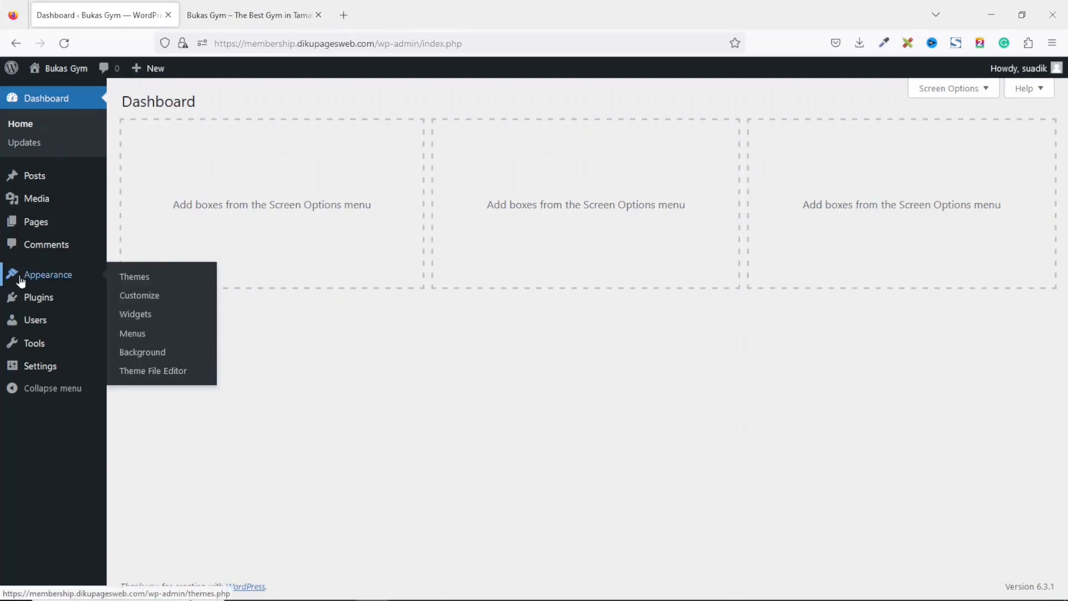
click(159, 284)
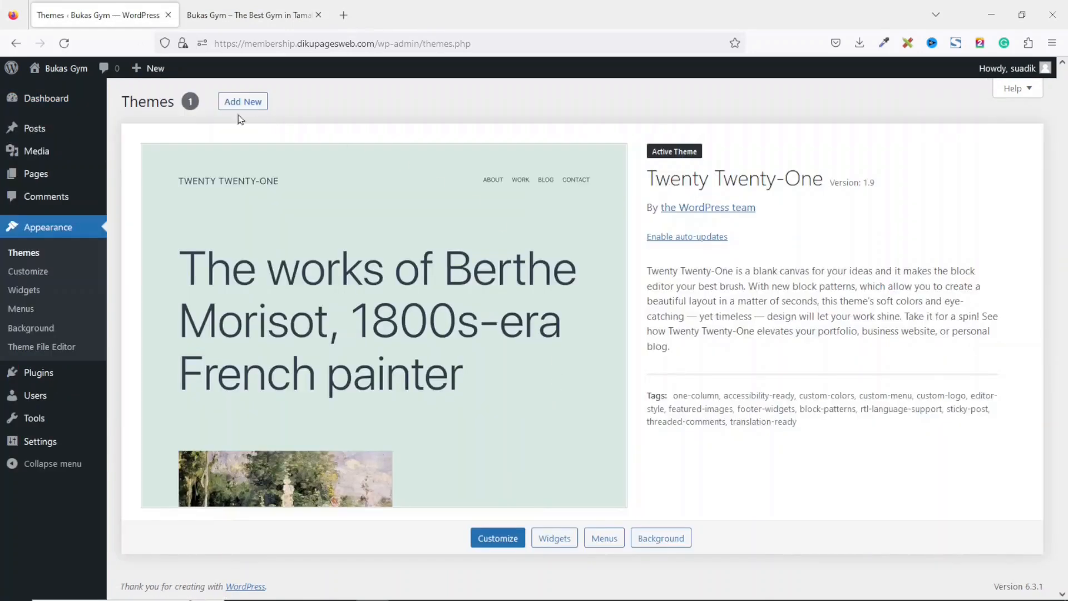
click(239, 102)
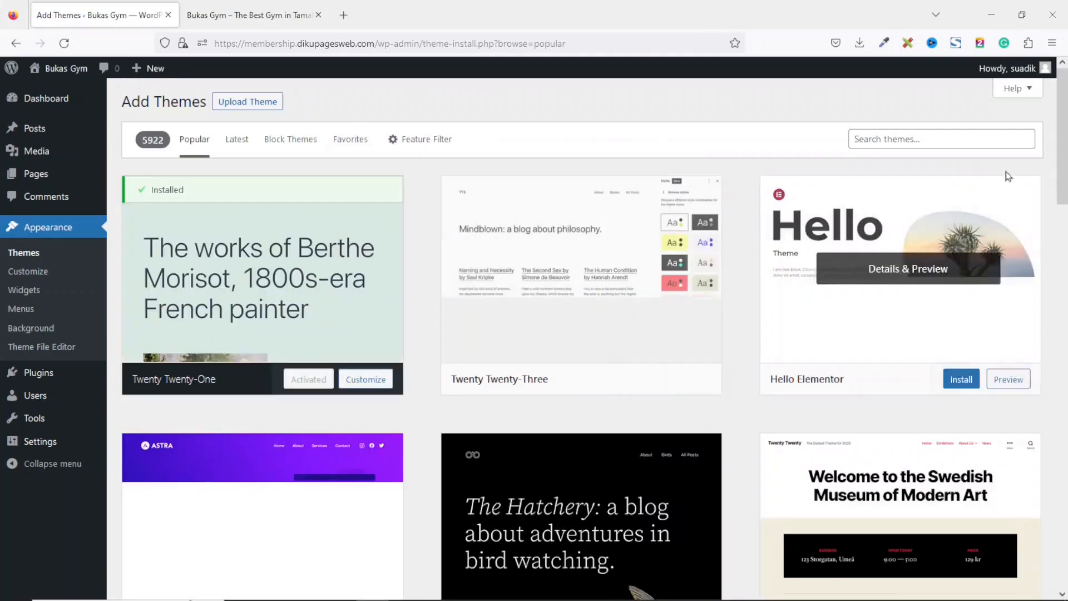
drag(1063, 120, 1065, 260)
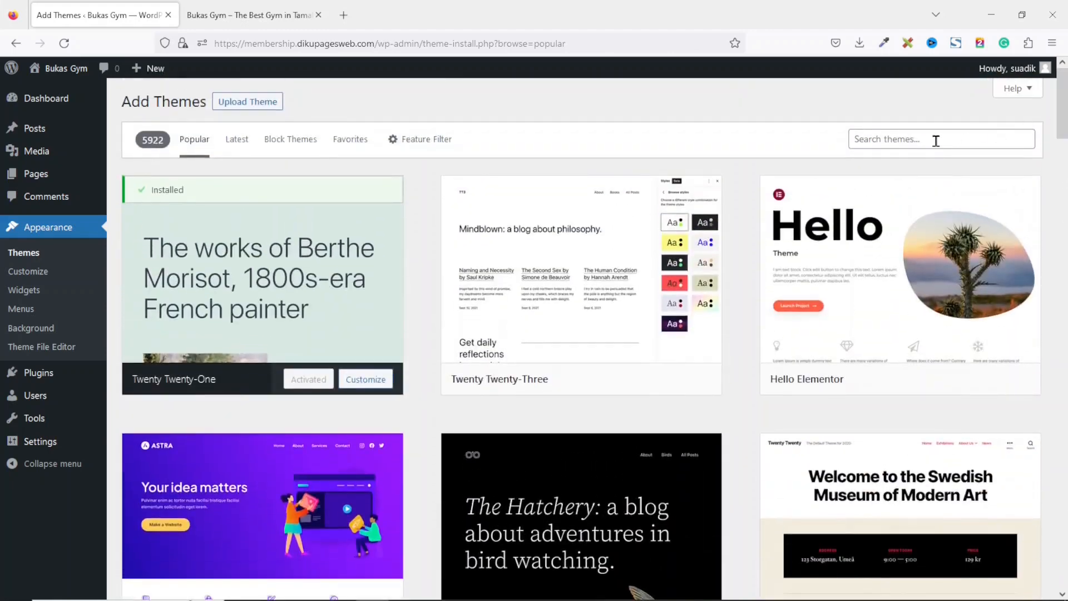
click(916, 143)
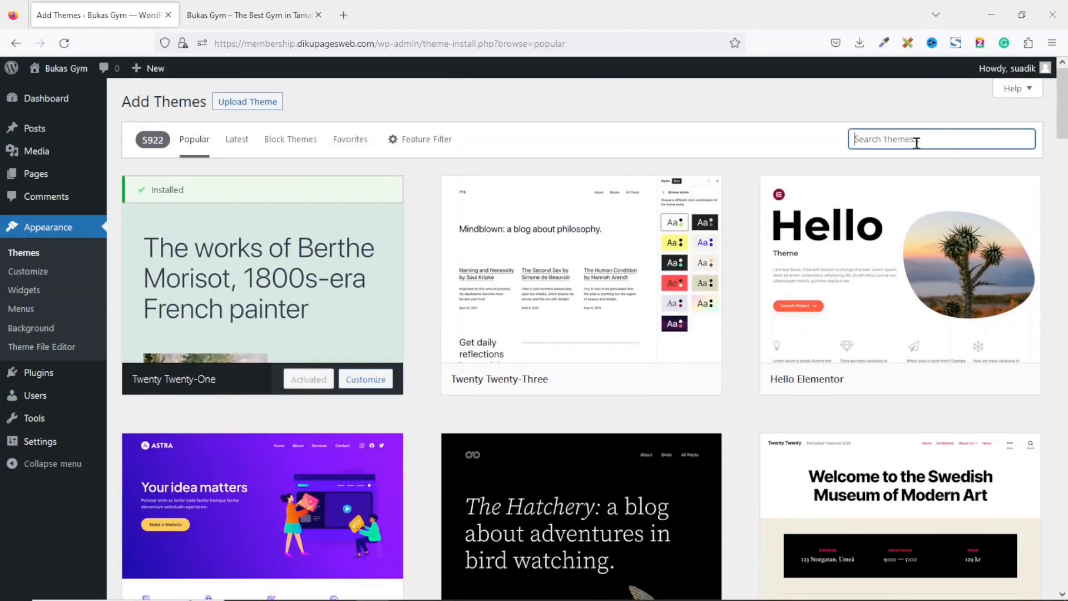
text(bloc)
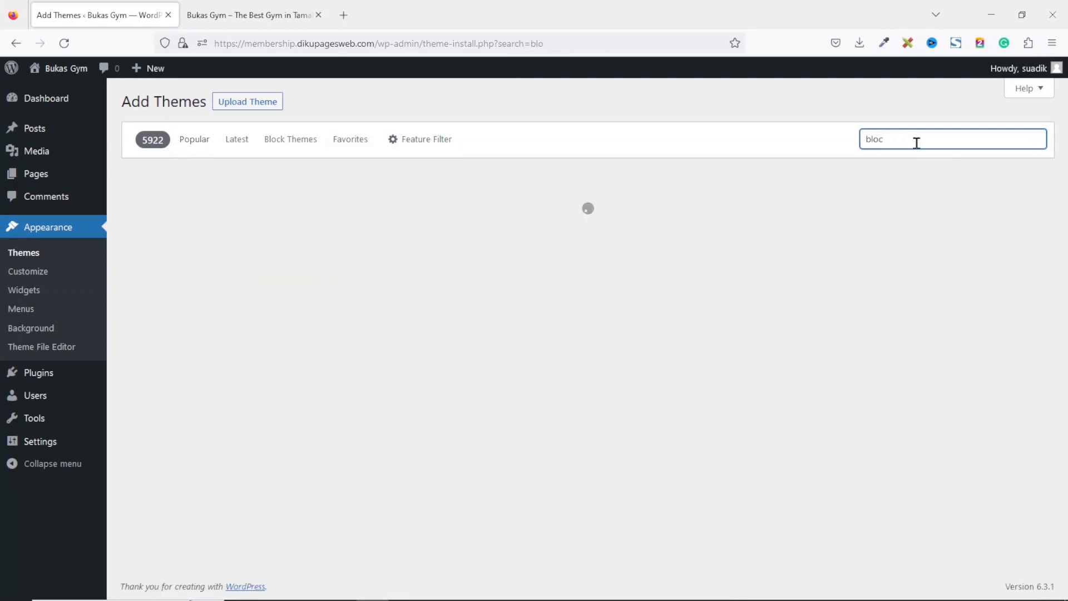
text(ksy)
mouse_move(351, 241)
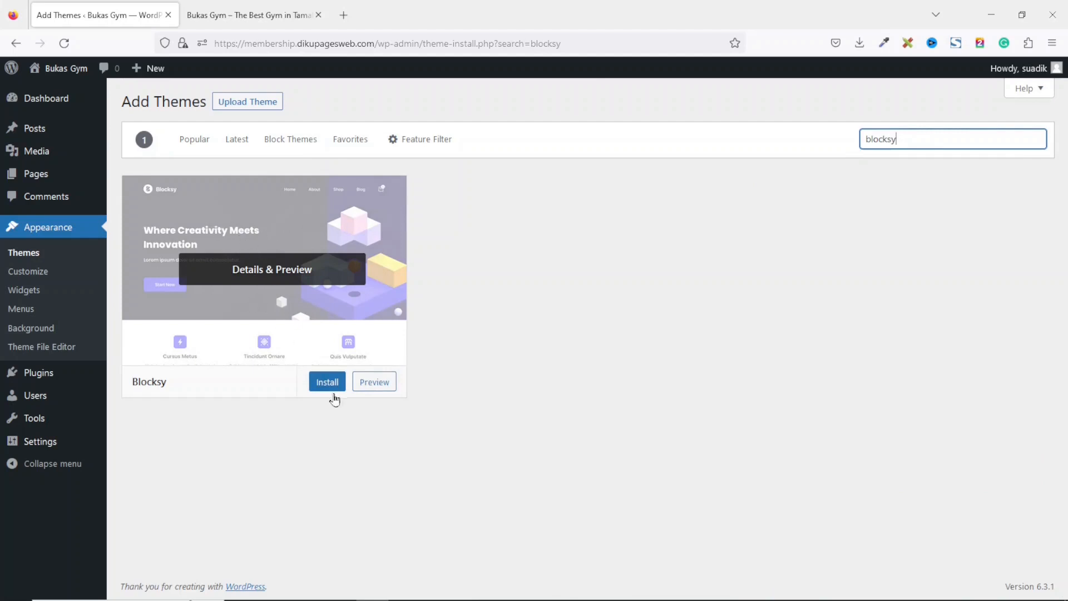
click(328, 383)
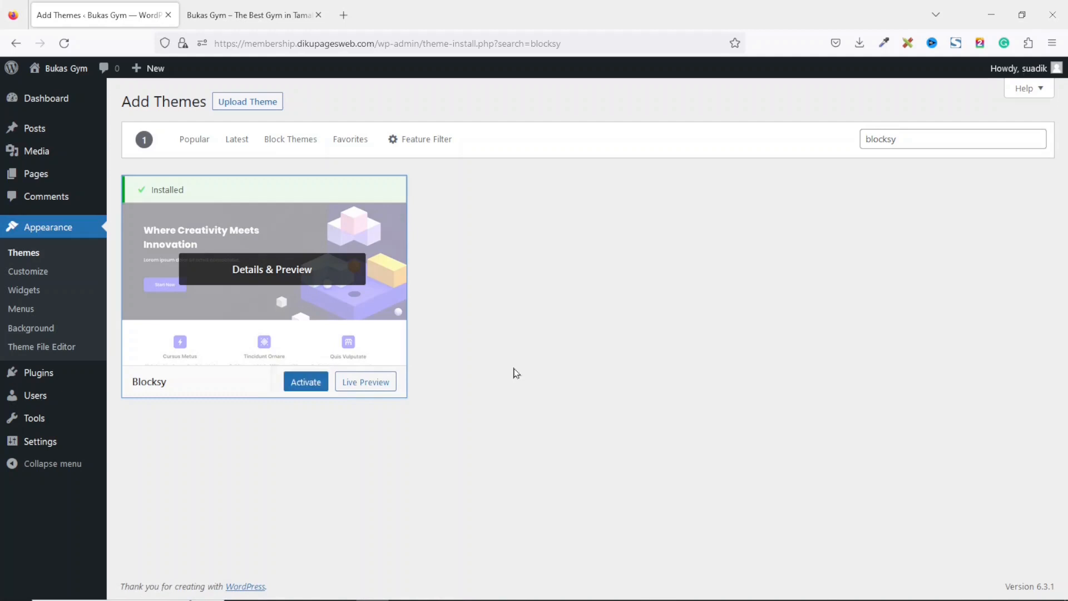
click(303, 384)
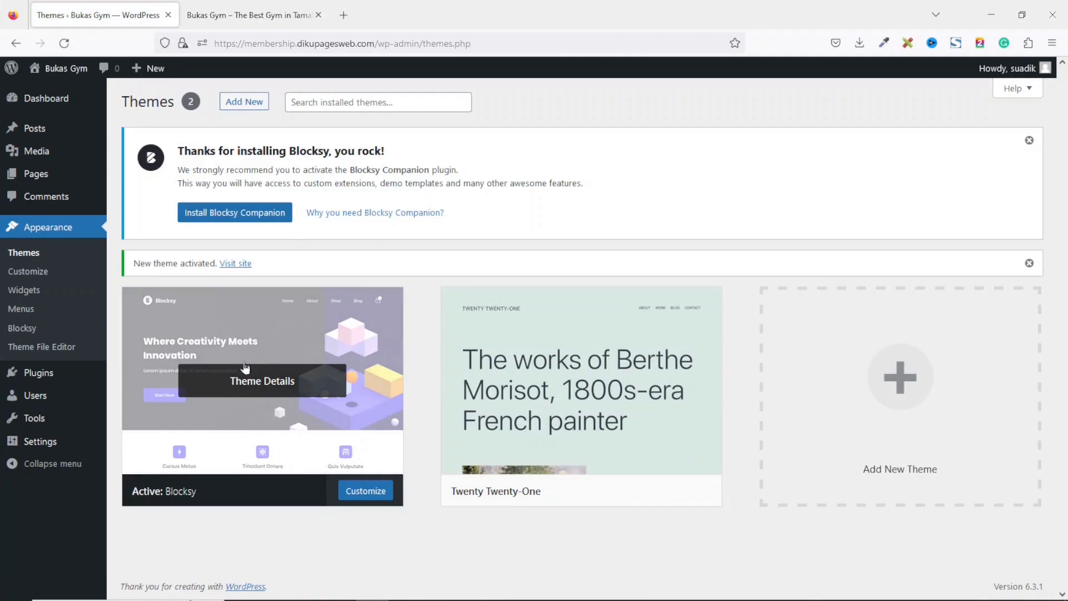
Reload the live site in the other tab to check the new theme, then return to the admin tab.
click(226, 7)
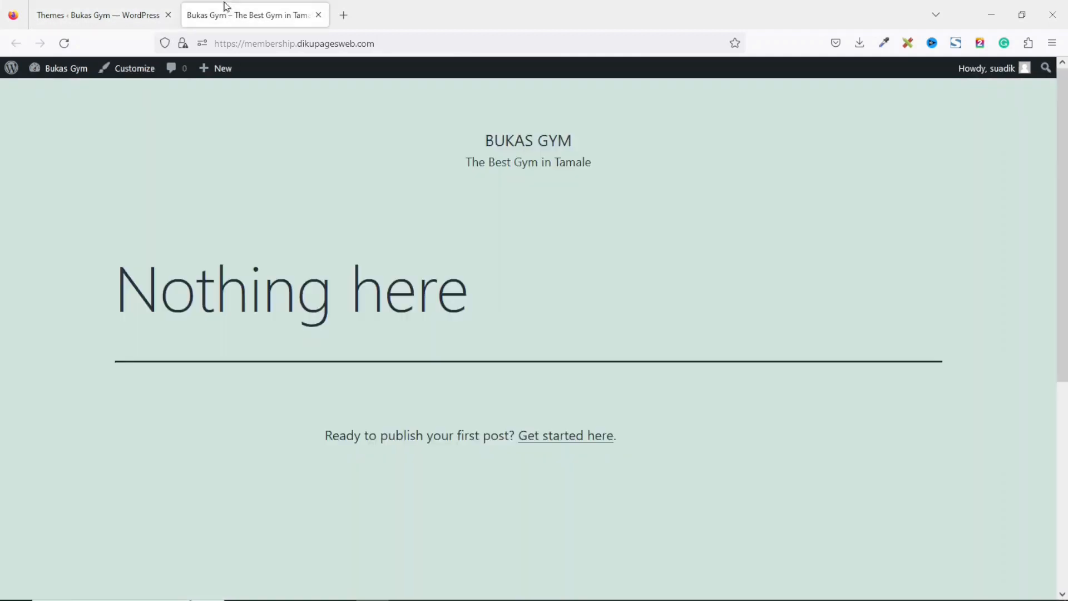
click(65, 43)
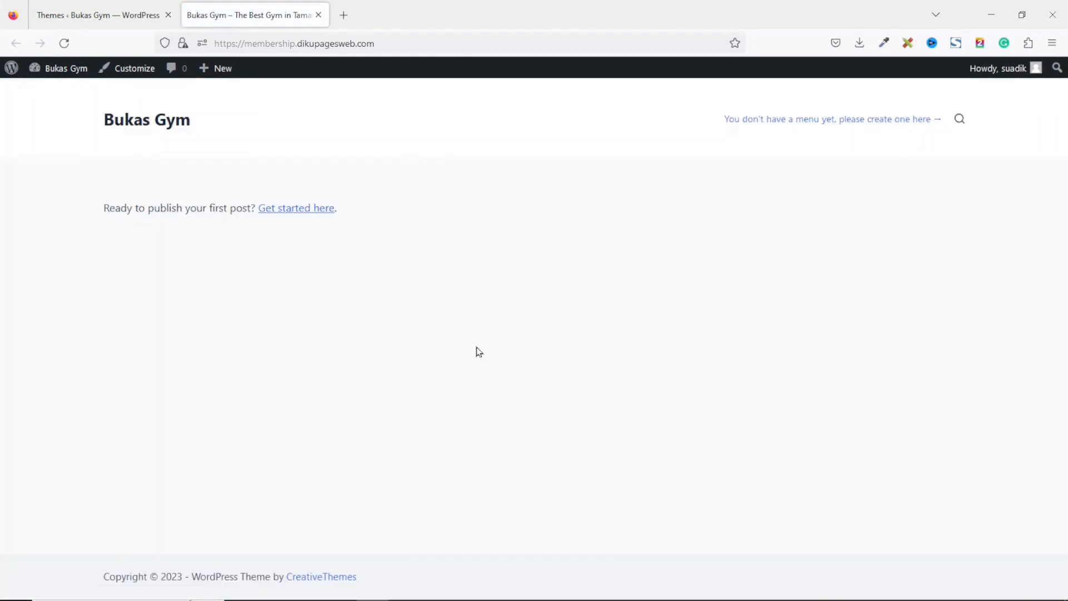
click(95, 14)
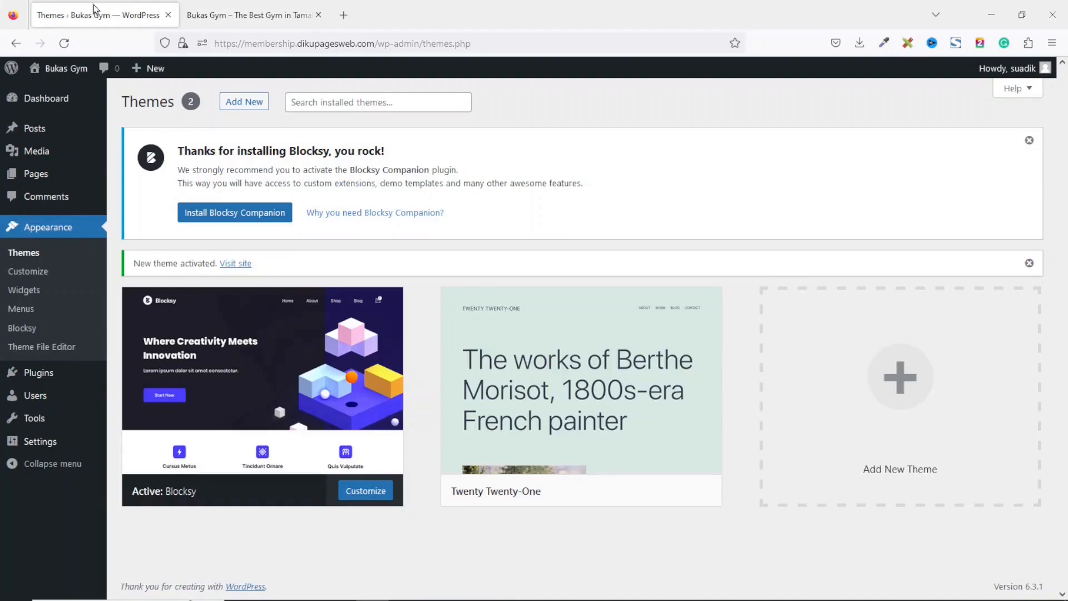
Delete the inactive Twenty Twenty-One theme.
mouse_move(509, 332)
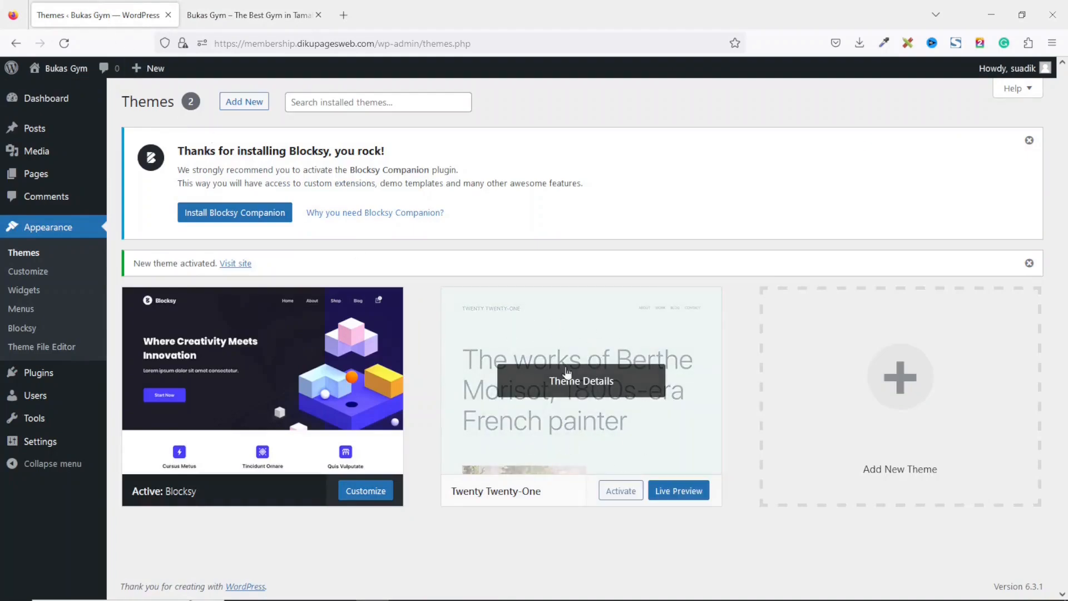
click(571, 387)
click(1006, 566)
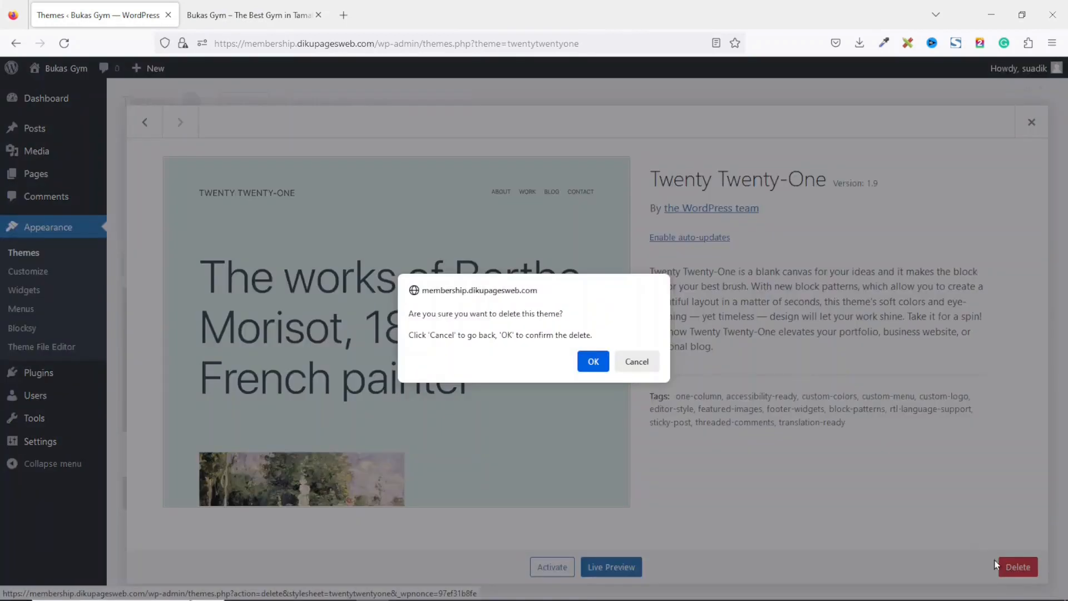
click(593, 361)
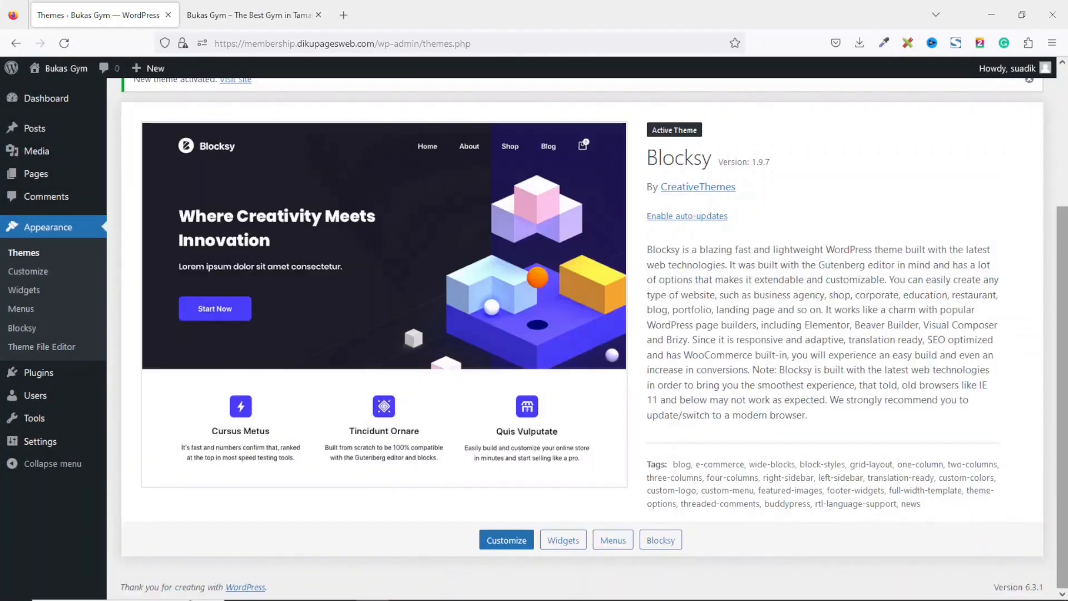
Search the plugin directory for blocksy, then install and activate the Blocksy Companion plugin.
scroll(699, 159, up, 3)
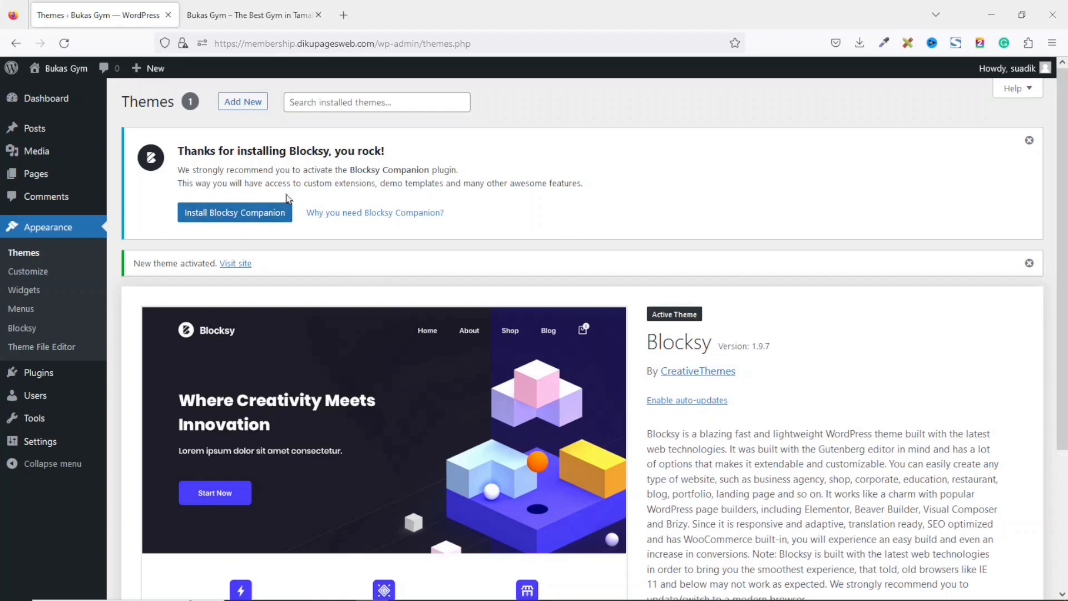
mouse_move(36, 372)
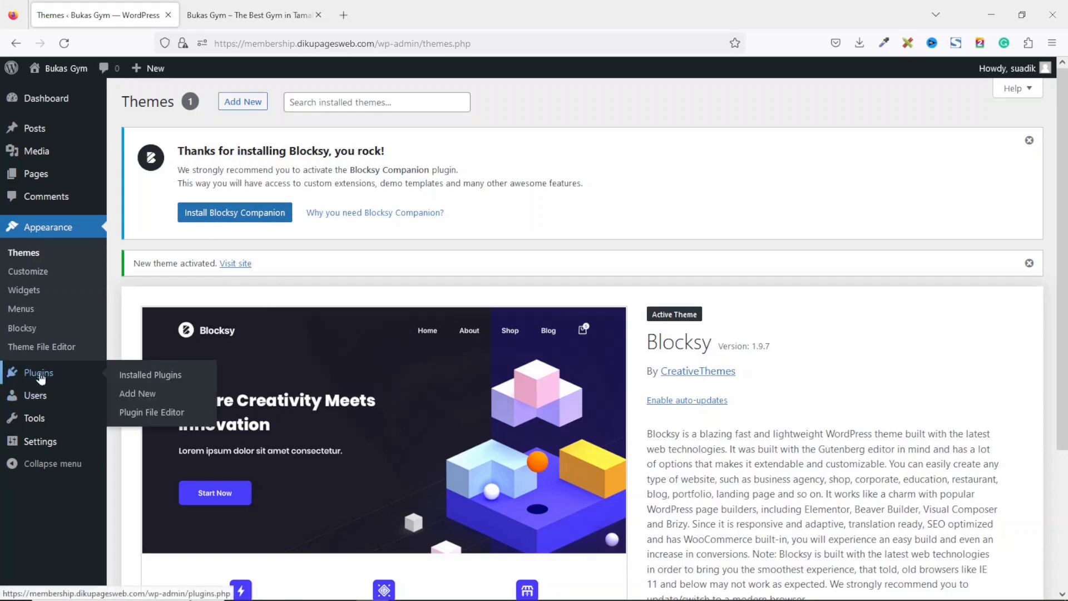
click(146, 396)
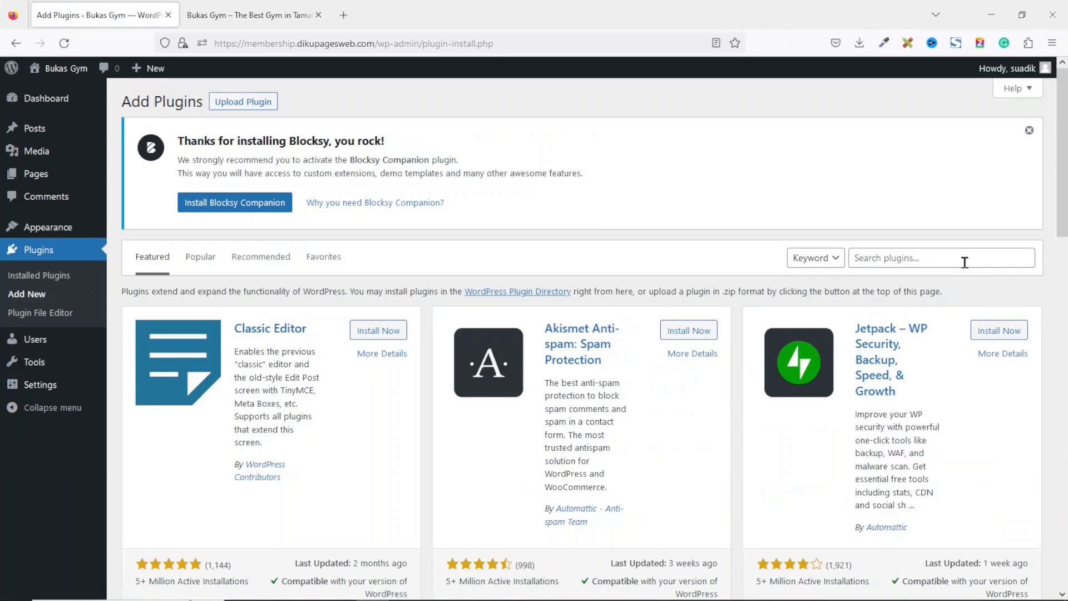
click(964, 262)
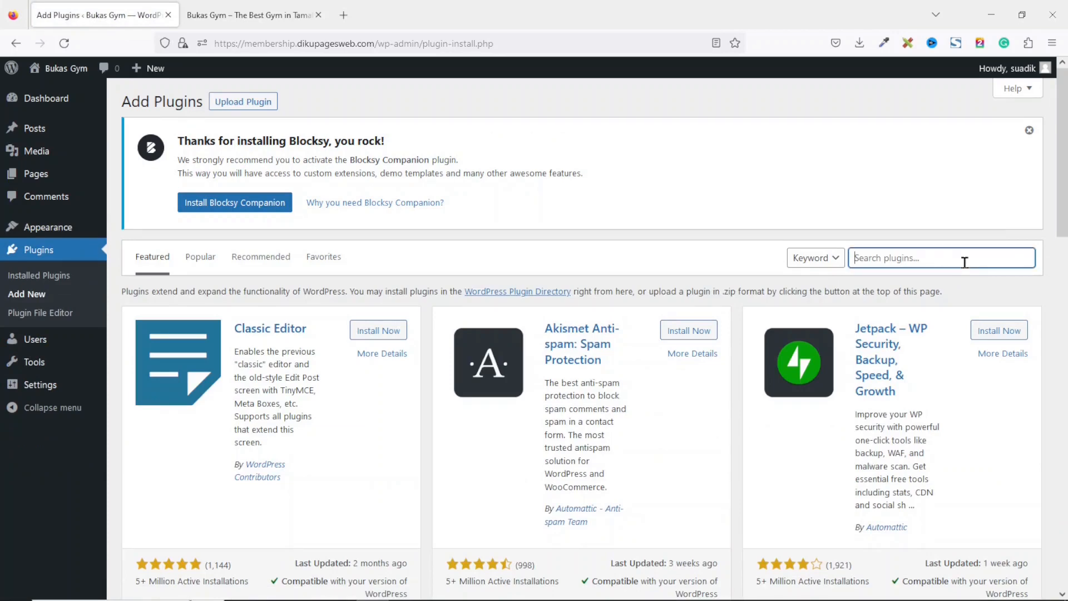
text(blocksy)
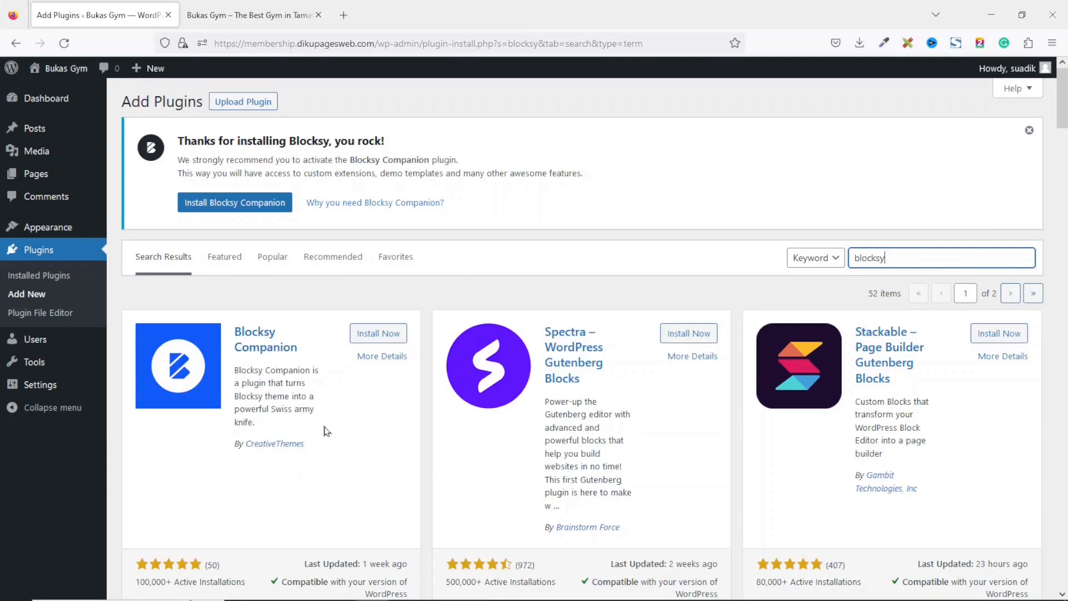
click(389, 333)
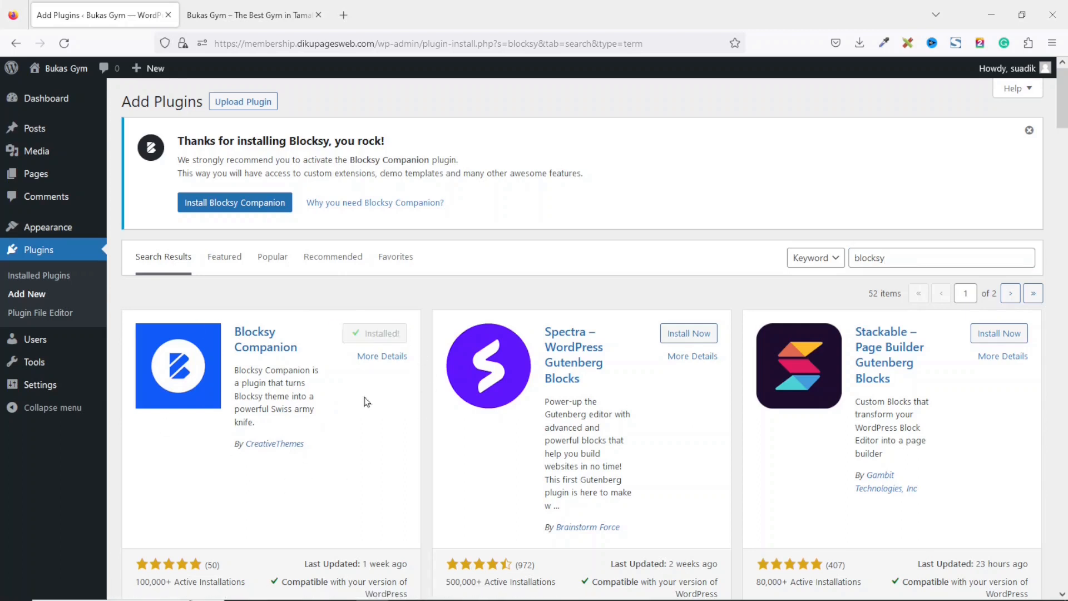
click(371, 339)
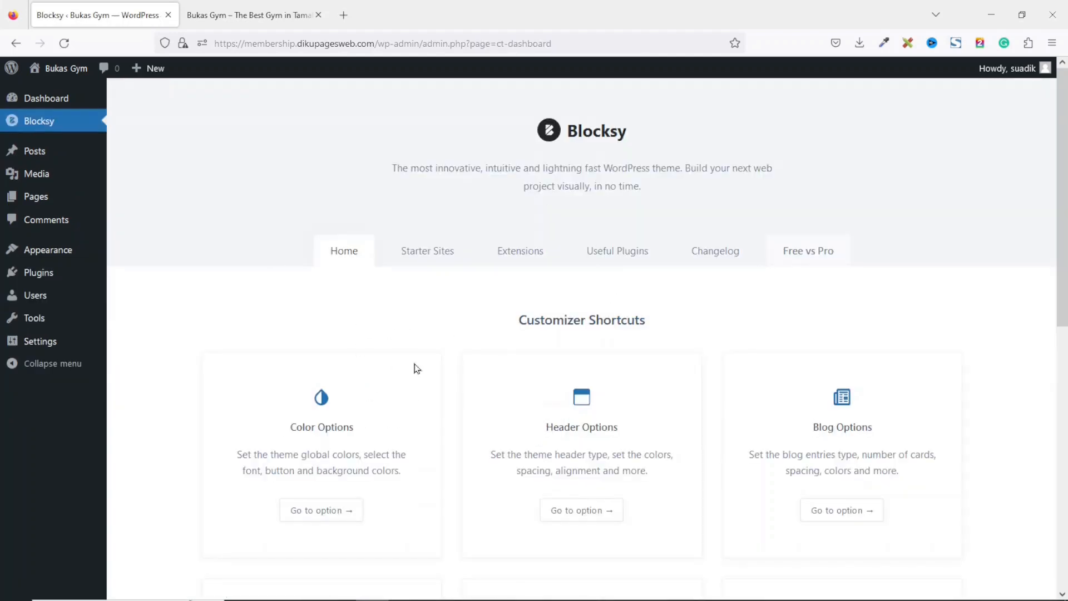
Import the Photo Studio starter site with the Elementor page builder, its required plugins and a clean install of options, widgets and content.
click(421, 251)
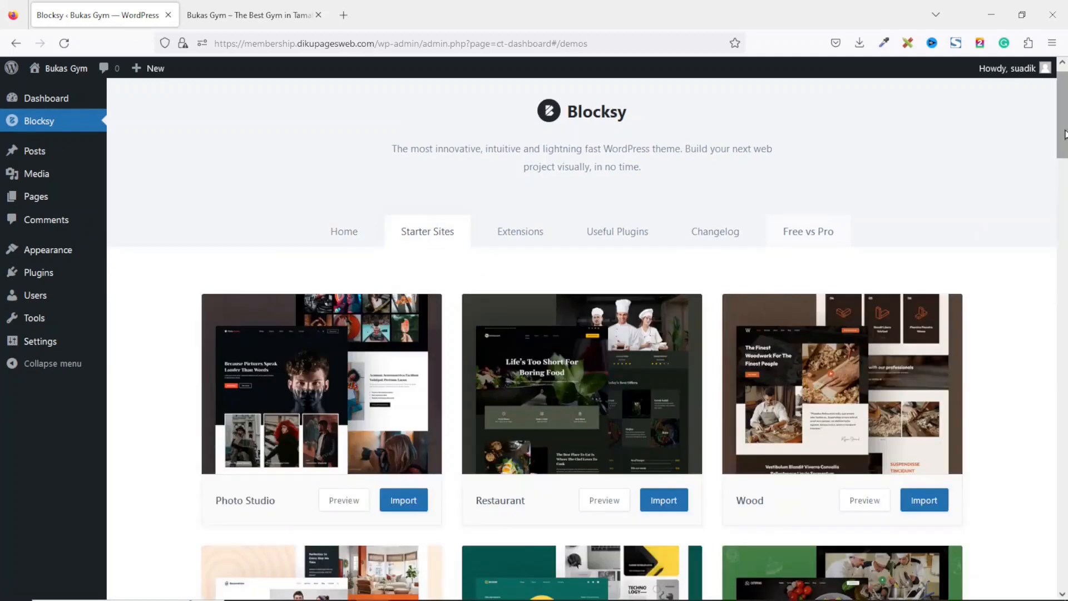
scroll(587, 341, down, 3)
scroll(587, 341, down, 10)
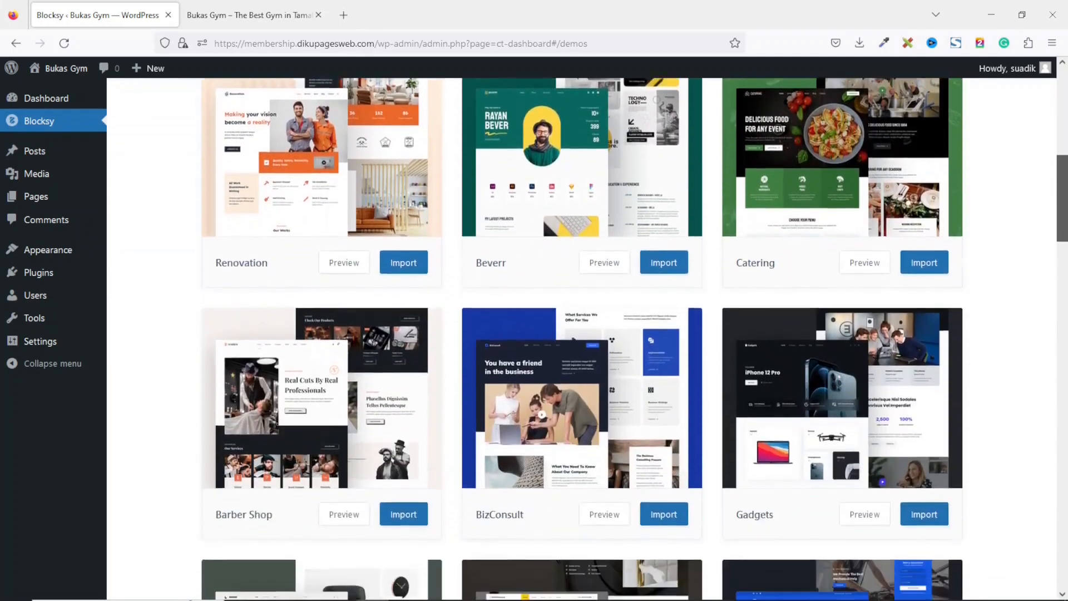
scroll(582, 339, down, 16)
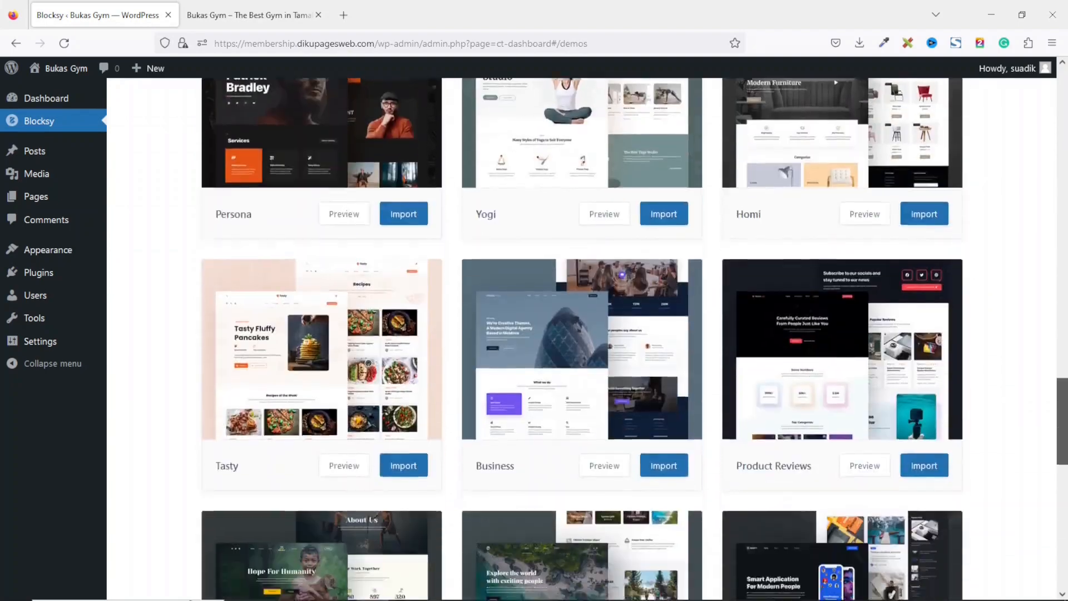
scroll(581, 338, down, 10)
scroll(582, 339, up, 15)
drag(1063, 342, 1063, 88)
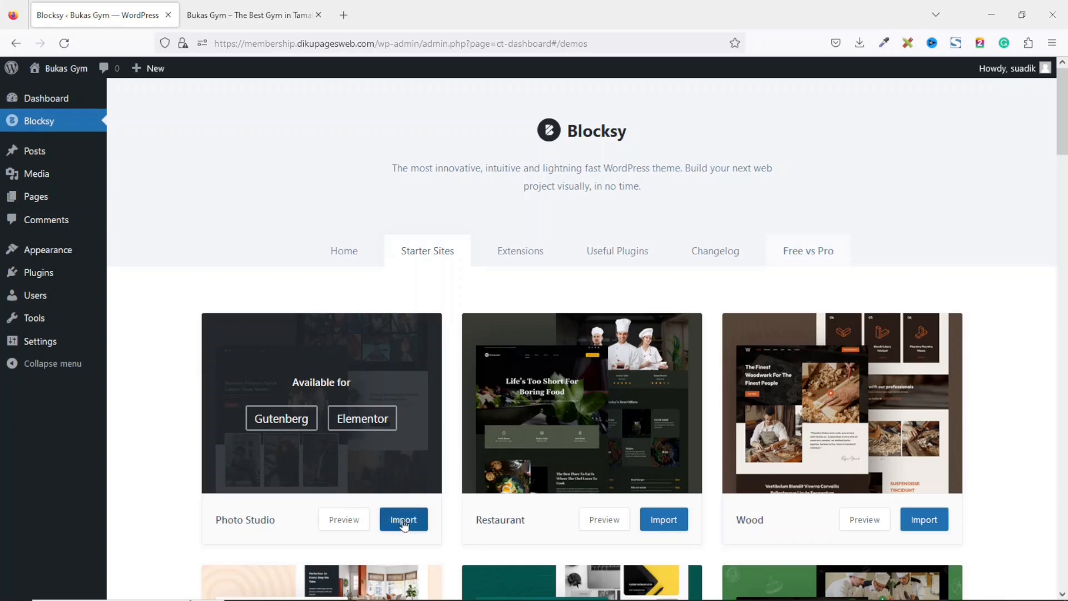
click(403, 518)
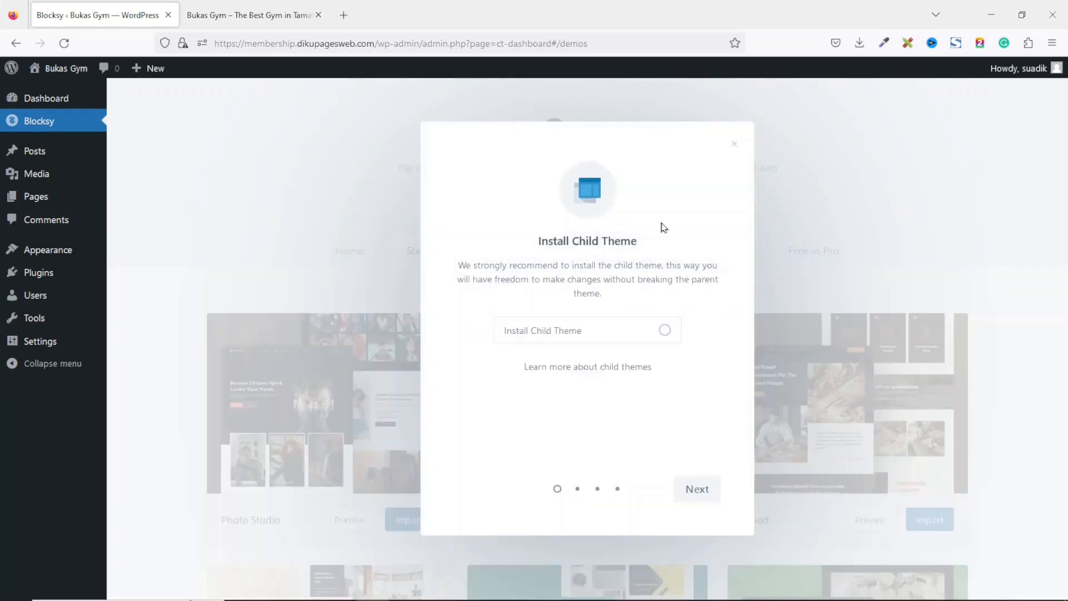
click(697, 490)
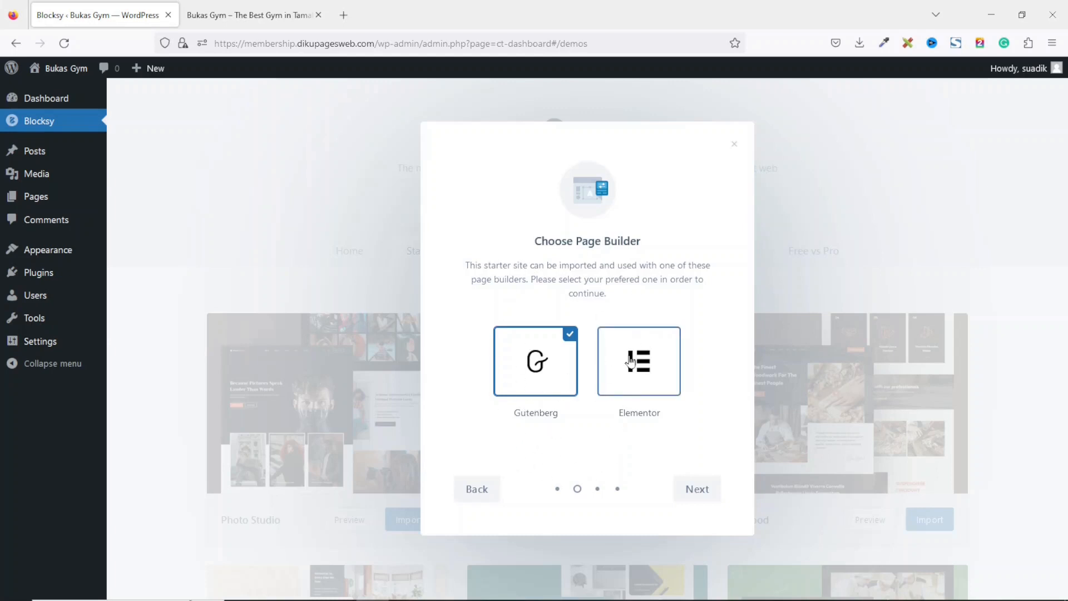
click(630, 361)
click(702, 492)
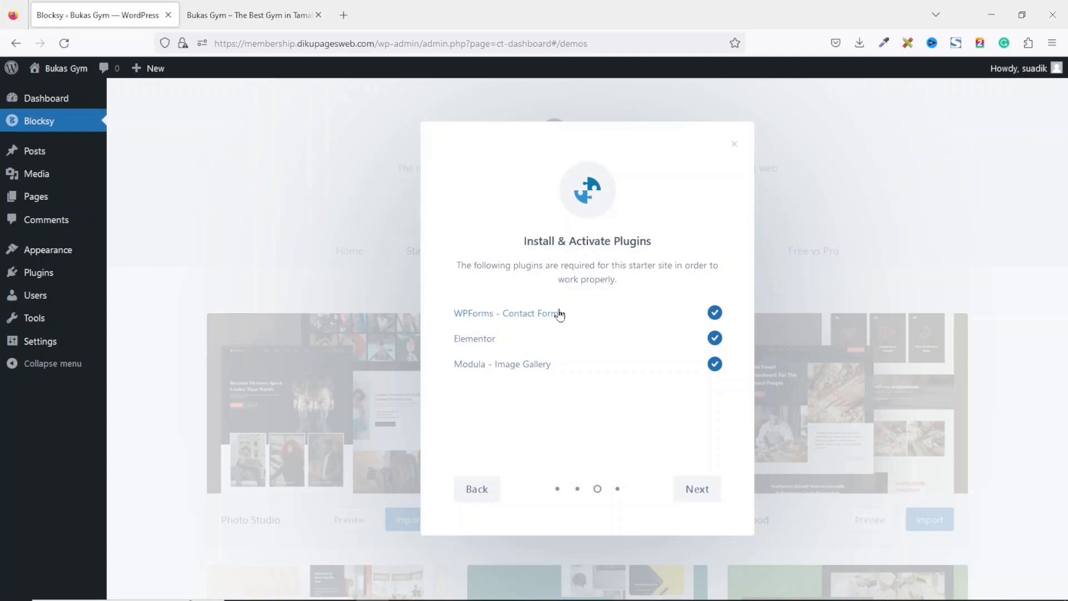
click(686, 490)
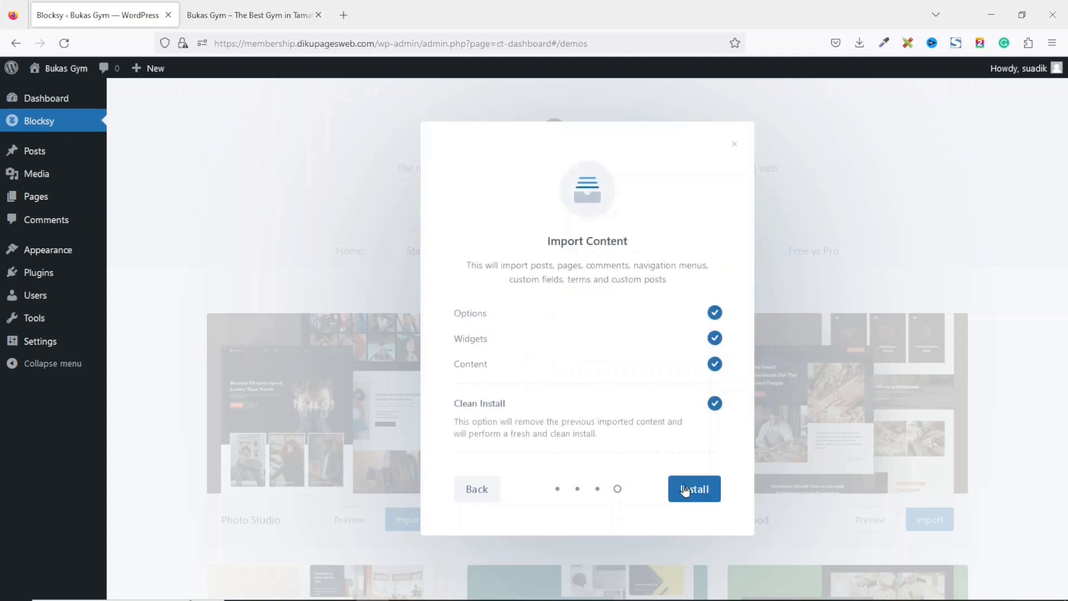
click(686, 490)
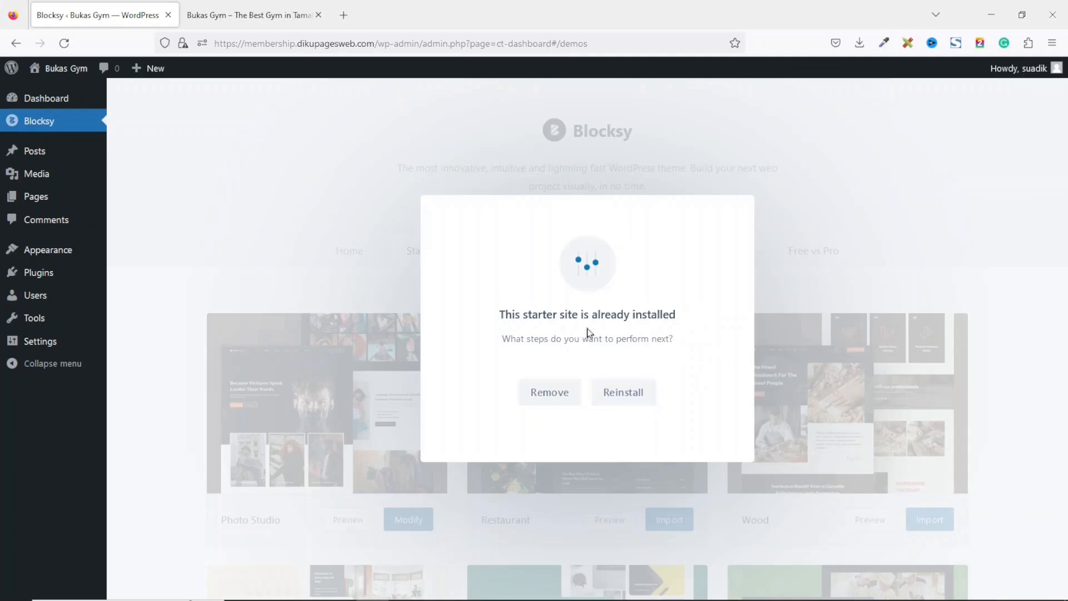
click(884, 223)
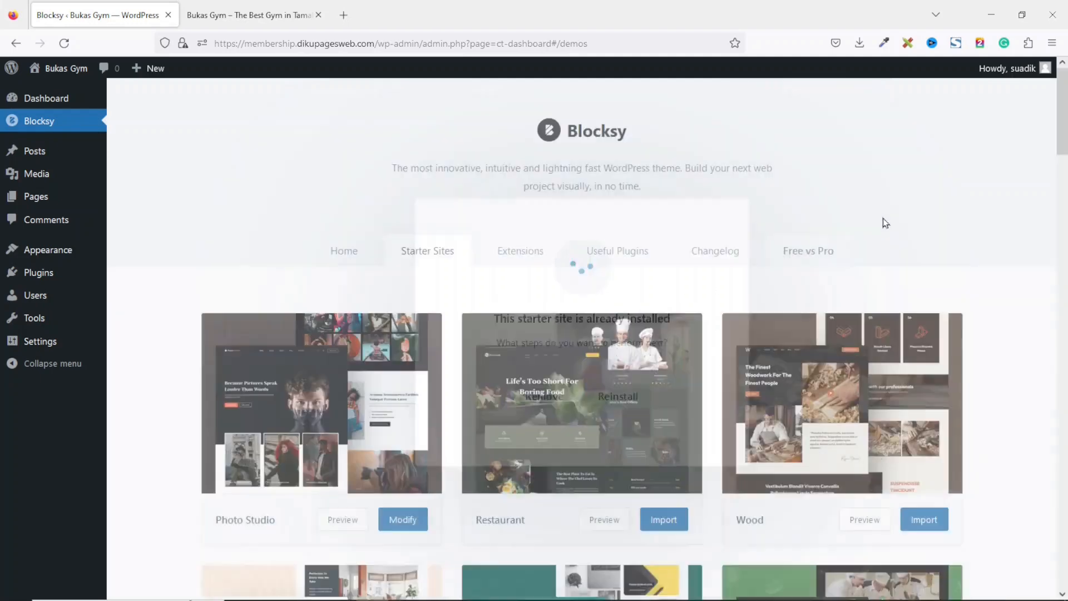
Reload the live site in the other tab to view the imported starter site.
click(231, 15)
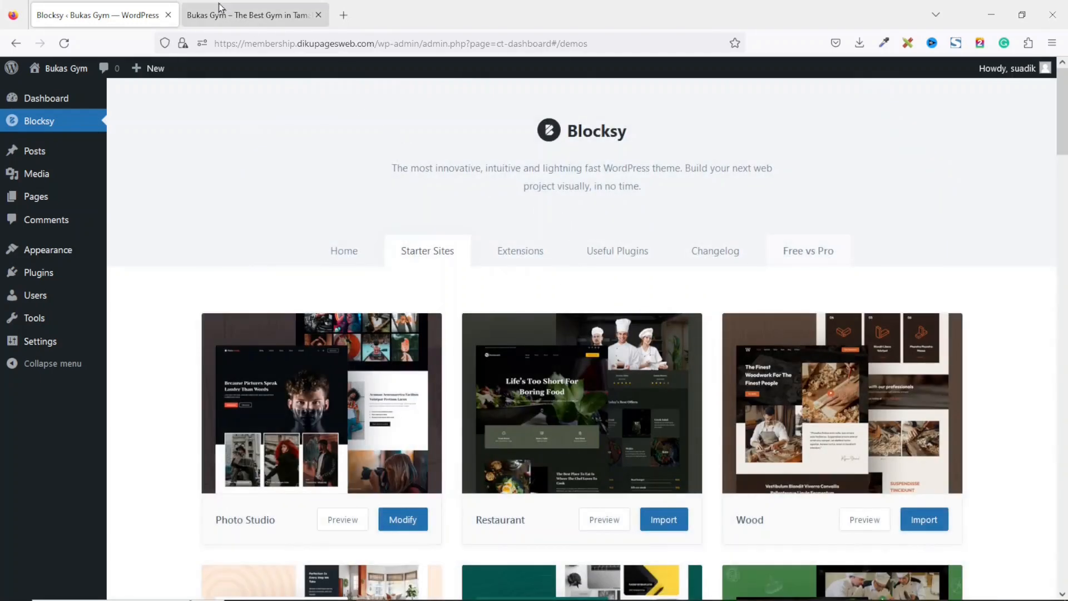
click(64, 43)
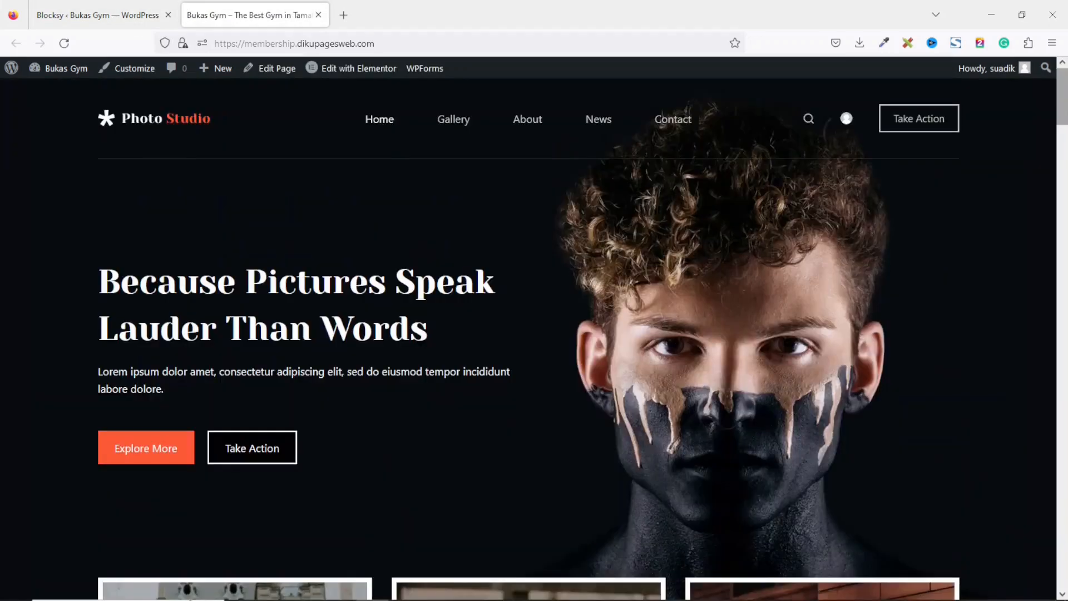
drag(1065, 107, 1060, 80)
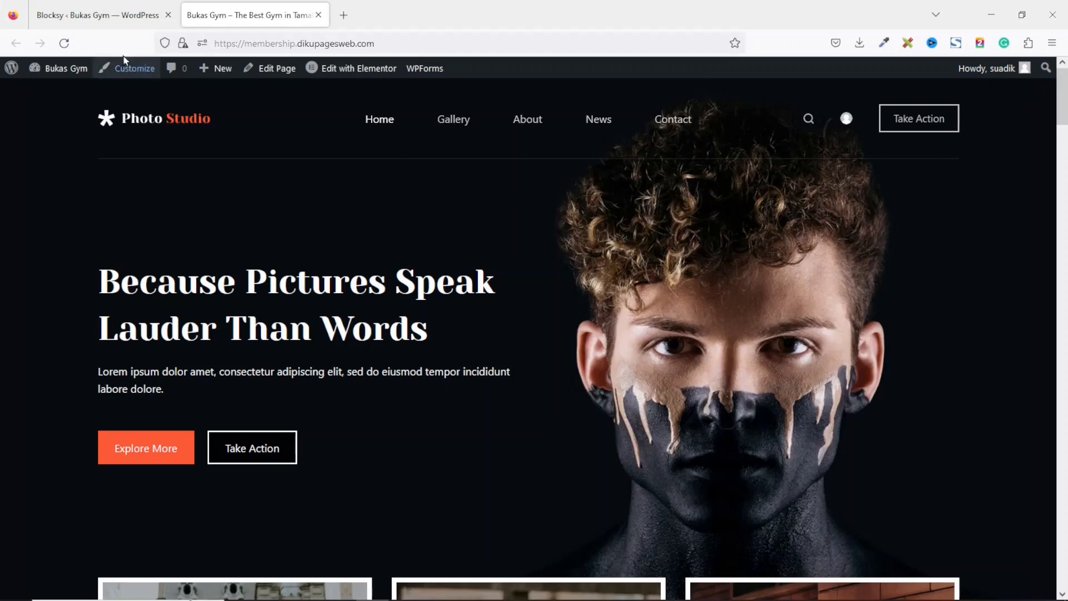
Return to the dashboard tab and start adding a new page.
click(88, 5)
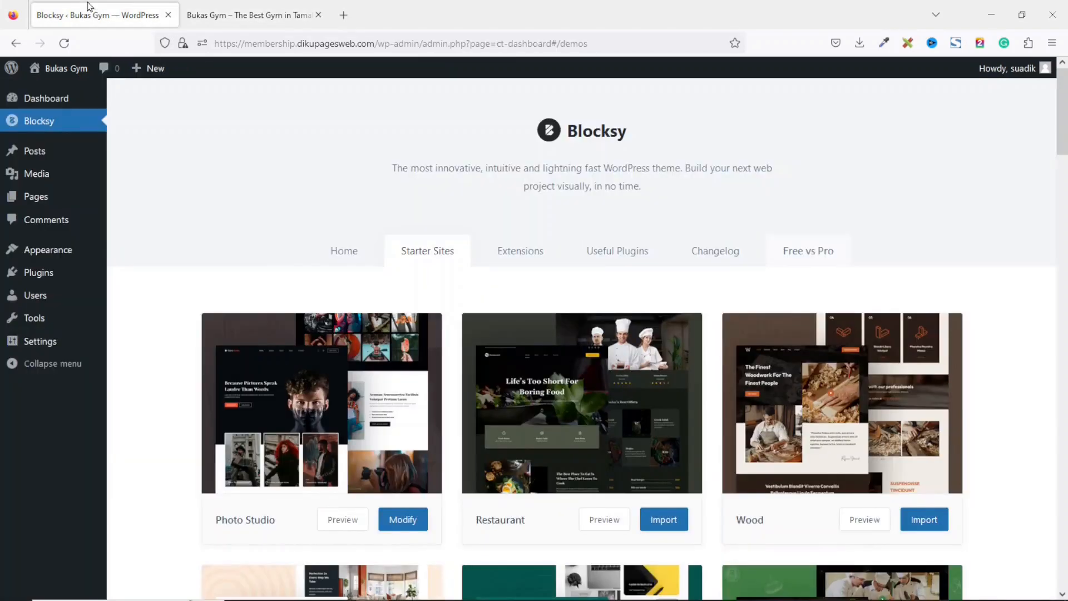
mouse_move(39, 199)
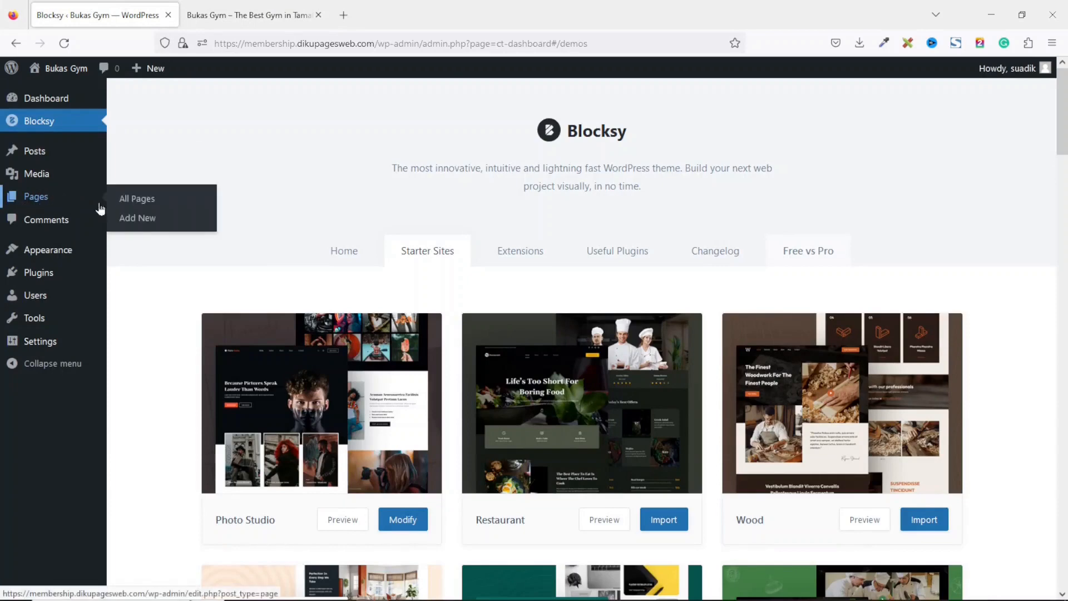
click(147, 224)
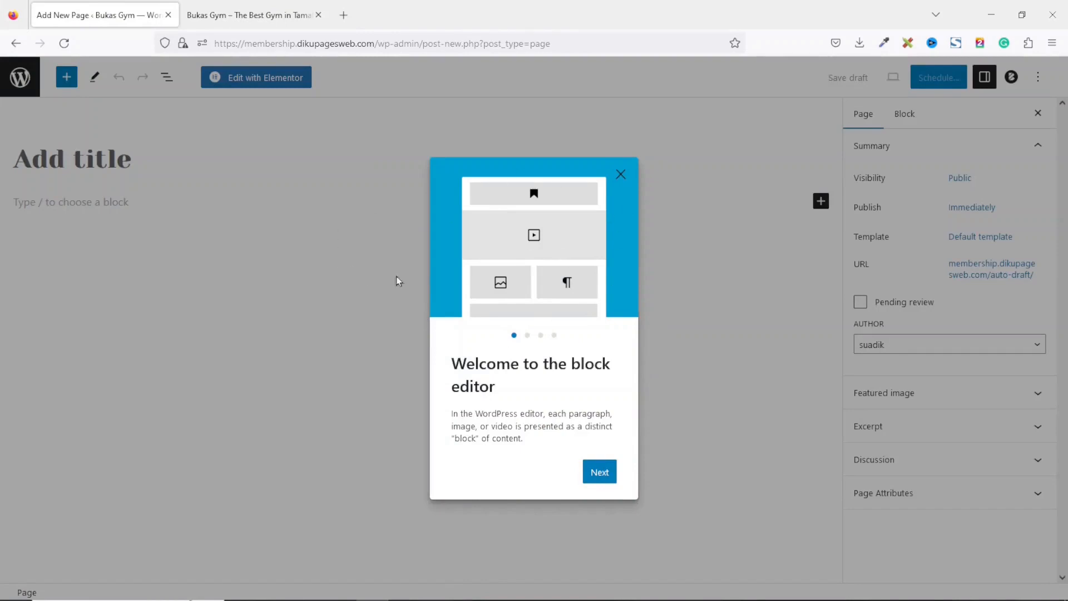
Dismiss the block editor welcome guide and turn off fullscreen mode.
click(621, 175)
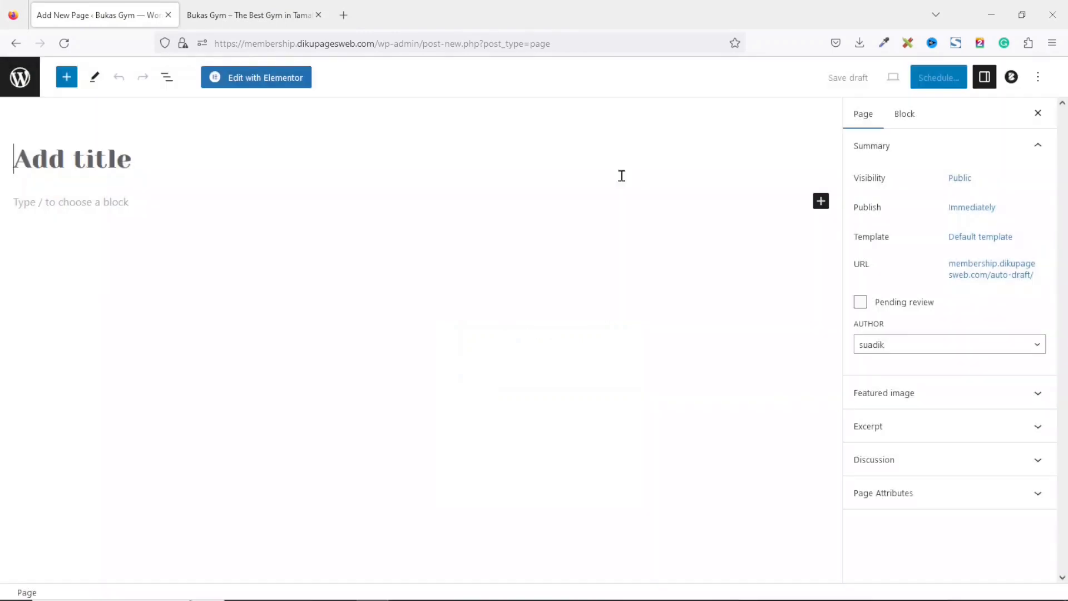
click(1038, 77)
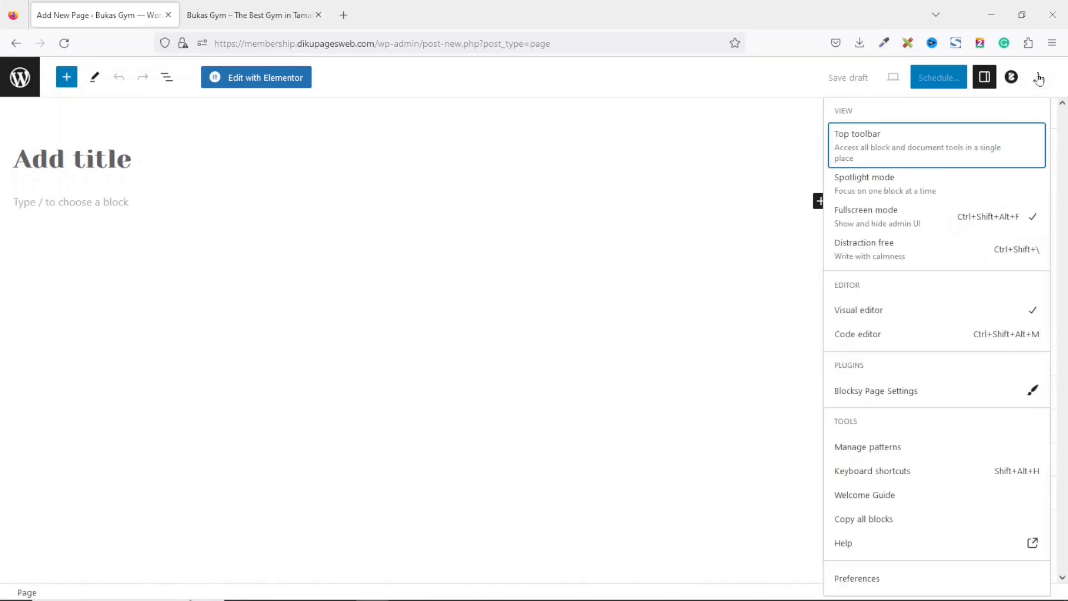
click(884, 224)
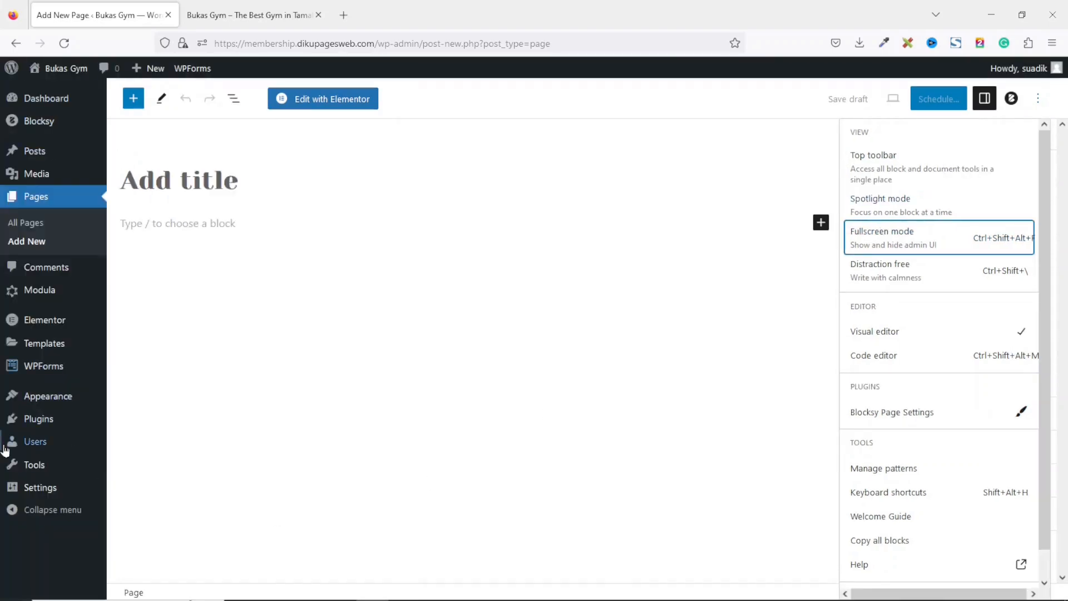
Title the new page Privacy Policy and paste the privacy policy text into its body.
click(200, 174)
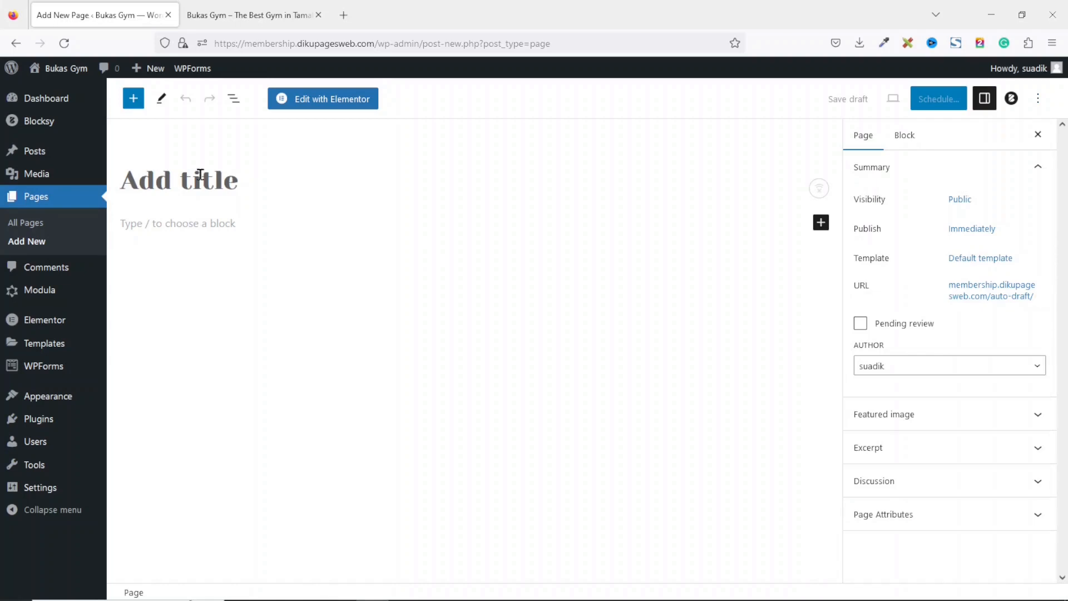
text(Pri)
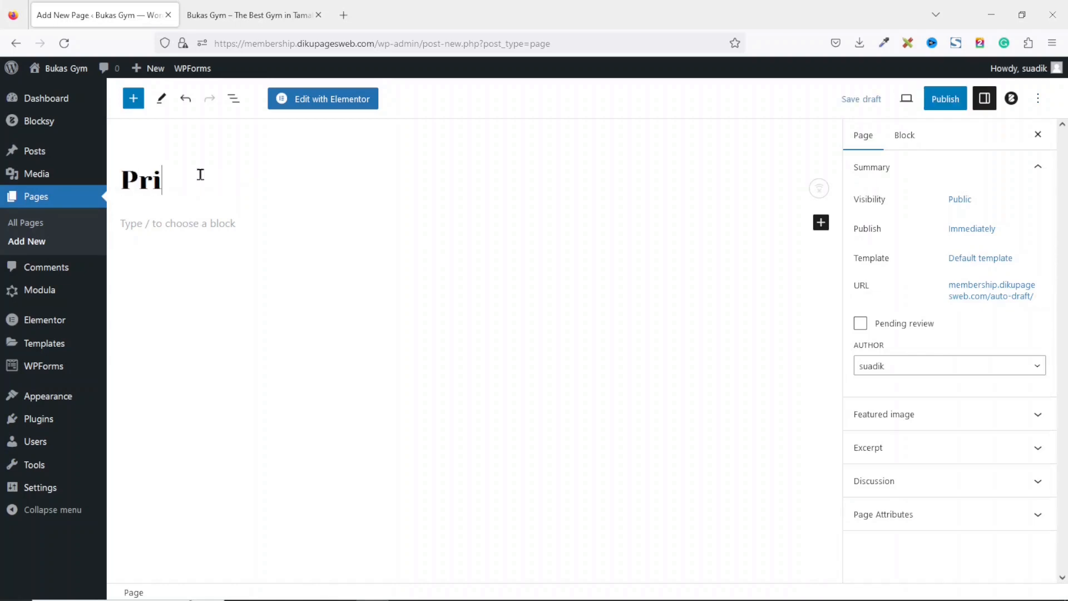
text(vacy Polcy)
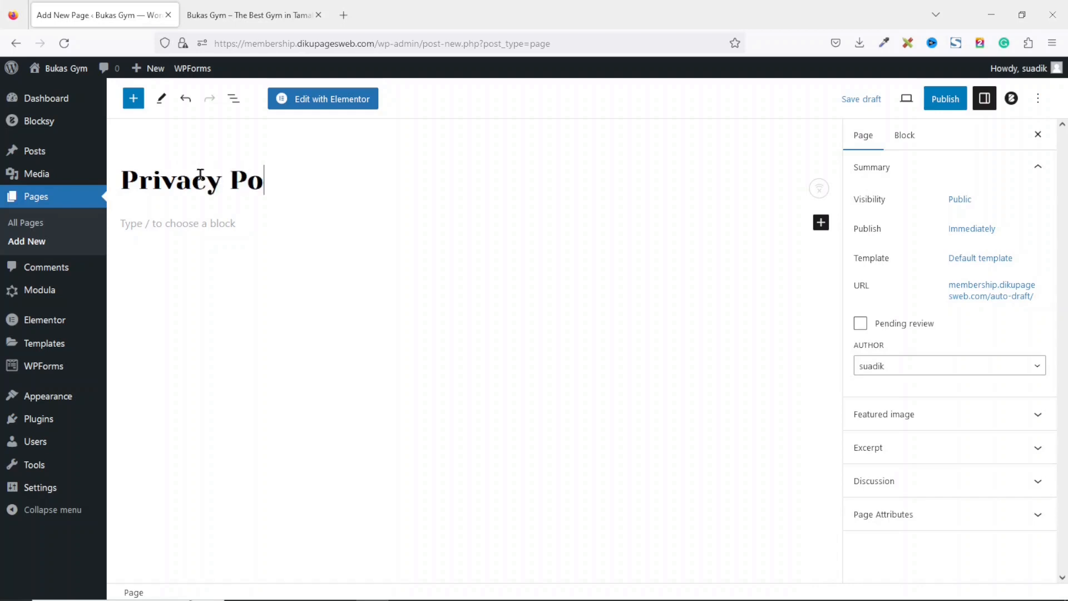
key(BackSpace)
key(BackSpace)
text(icy)
click(165, 223)
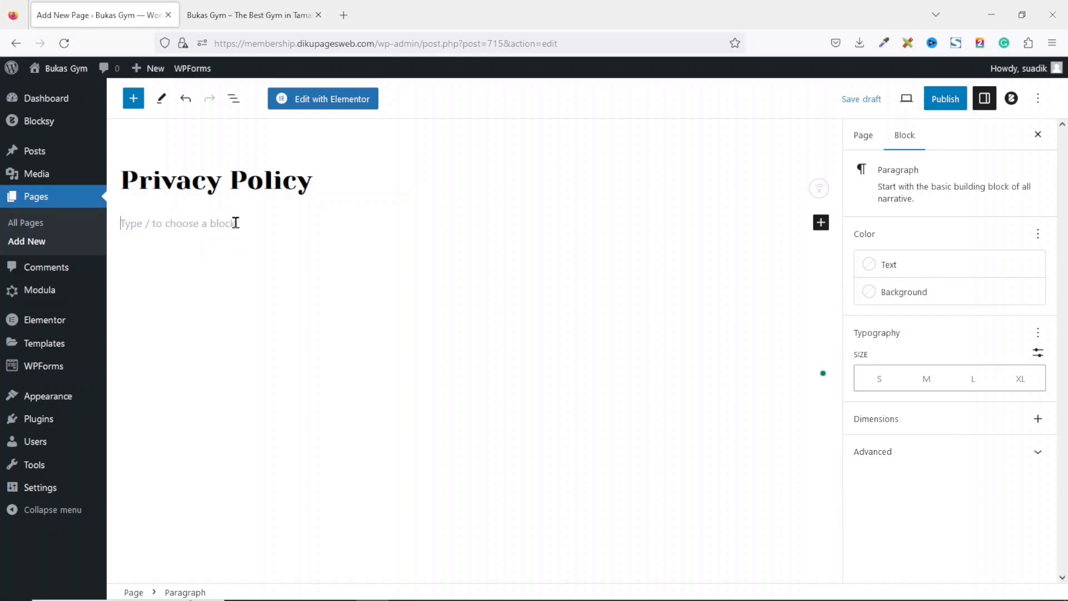
key(ctrl+v)
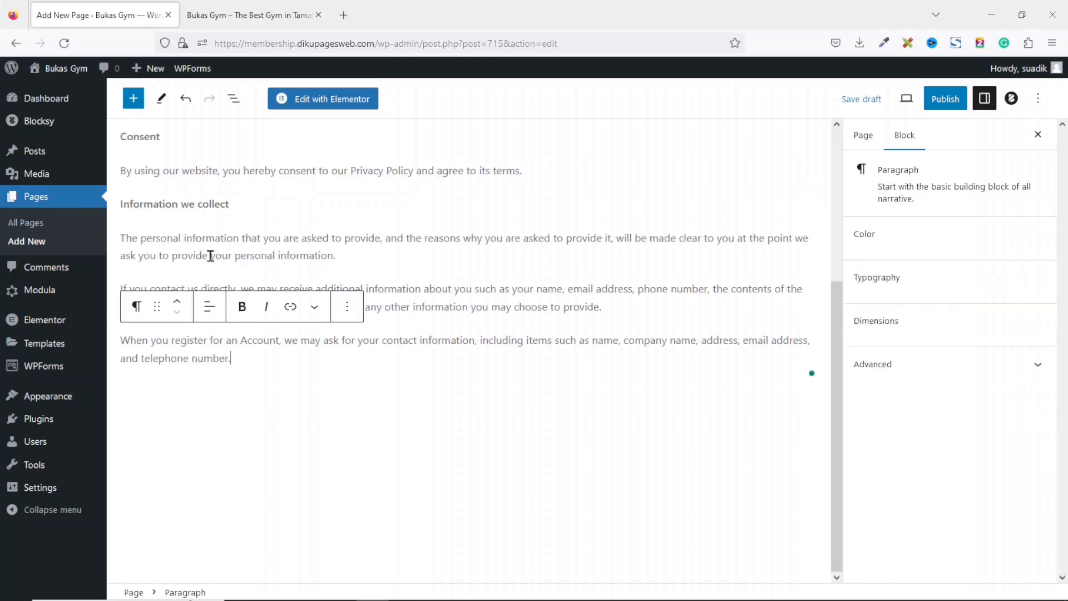
Publish the Privacy Policy page.
drag(838, 354, 844, 104)
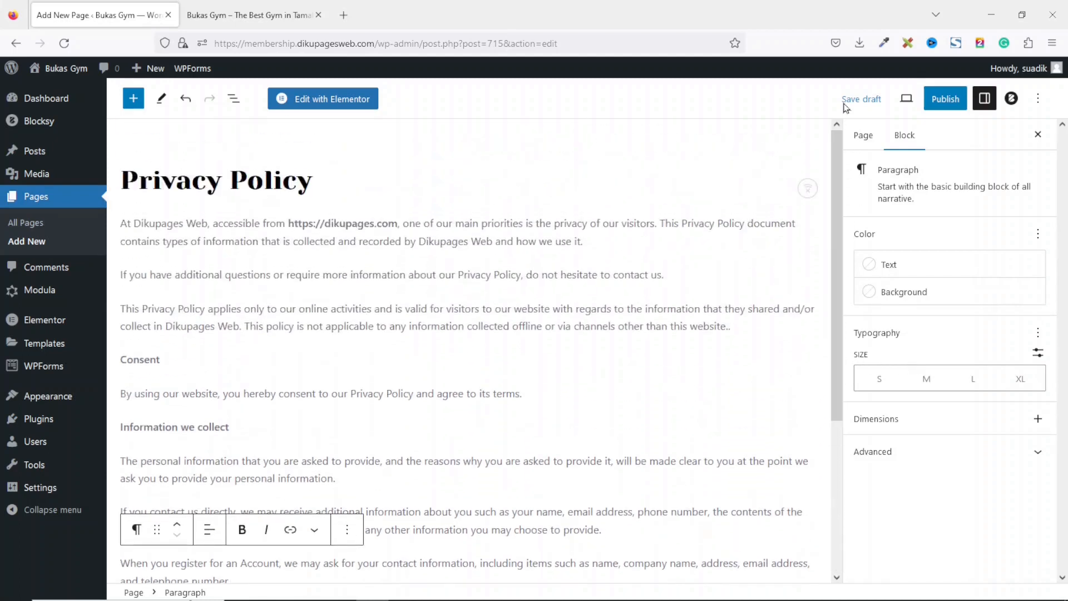
click(945, 101)
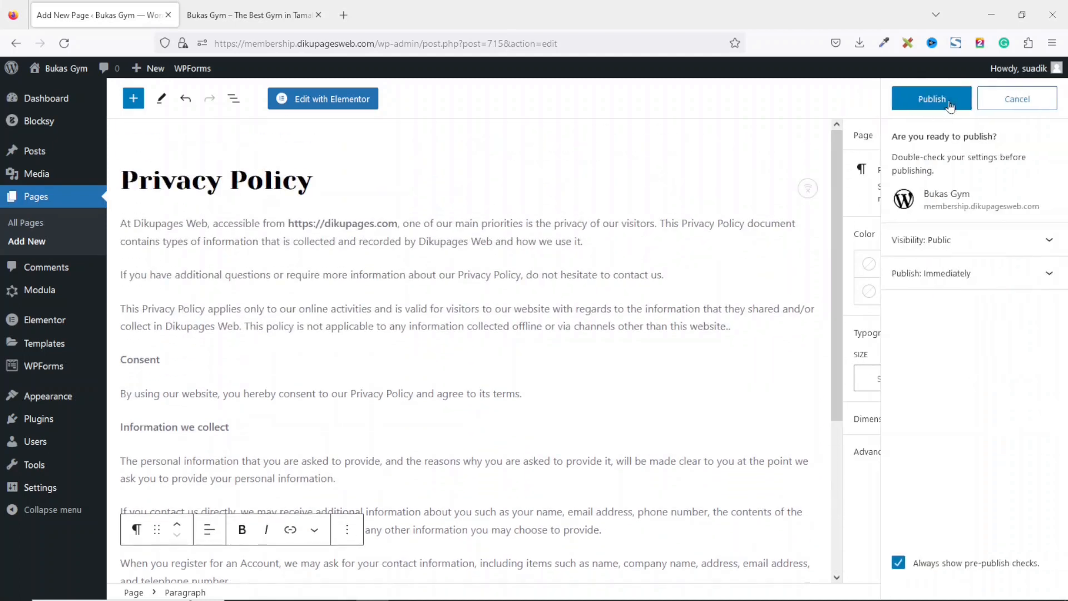
click(940, 101)
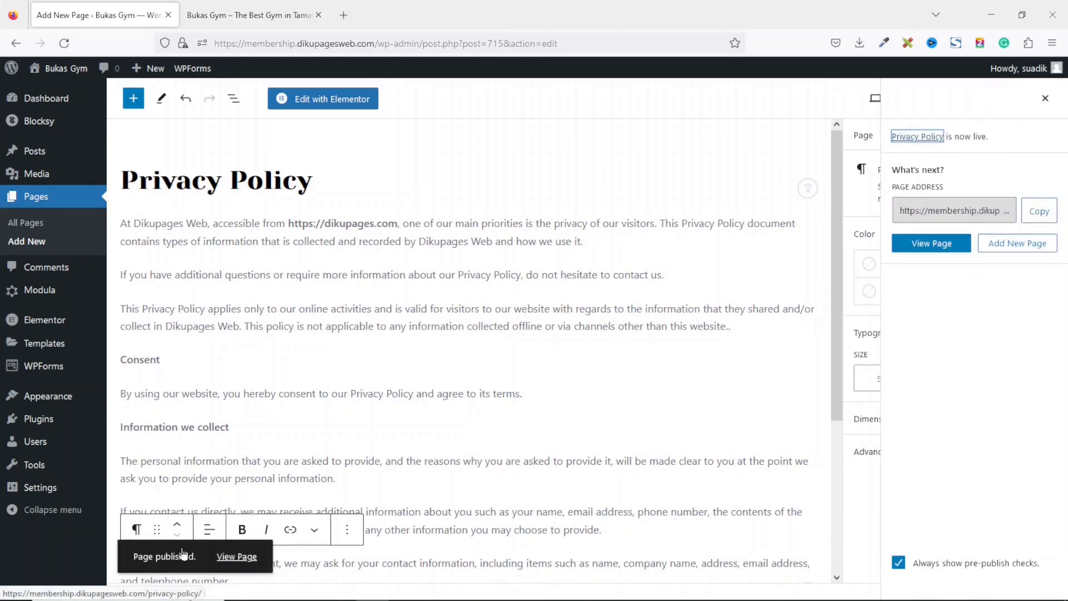
Open the published Privacy Policy page in a new tab to check it, then close that tab.
right_click(233, 563)
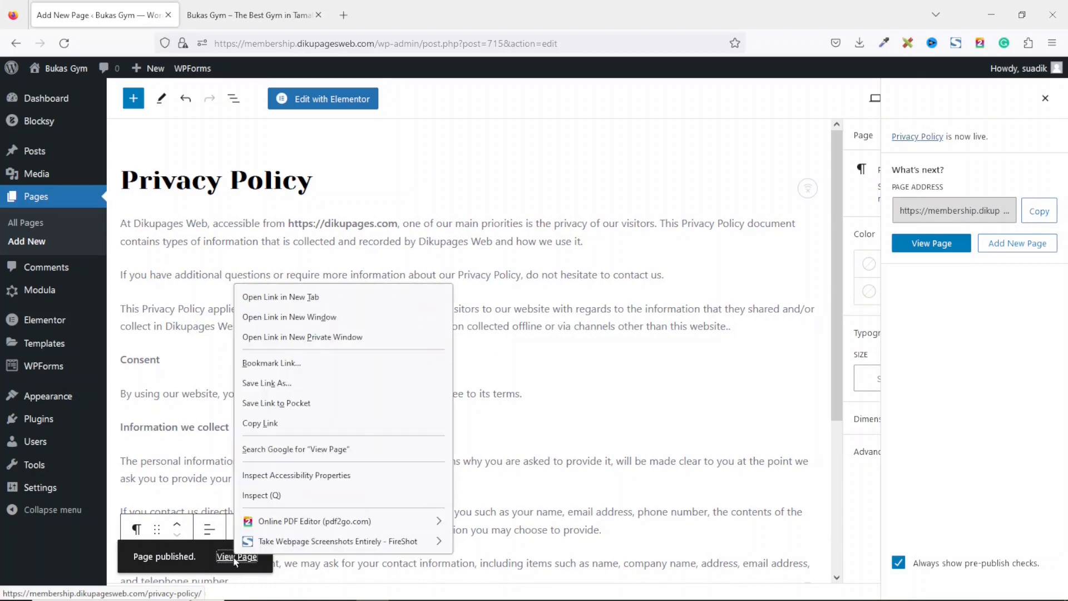
right_click(937, 246)
click(893, 257)
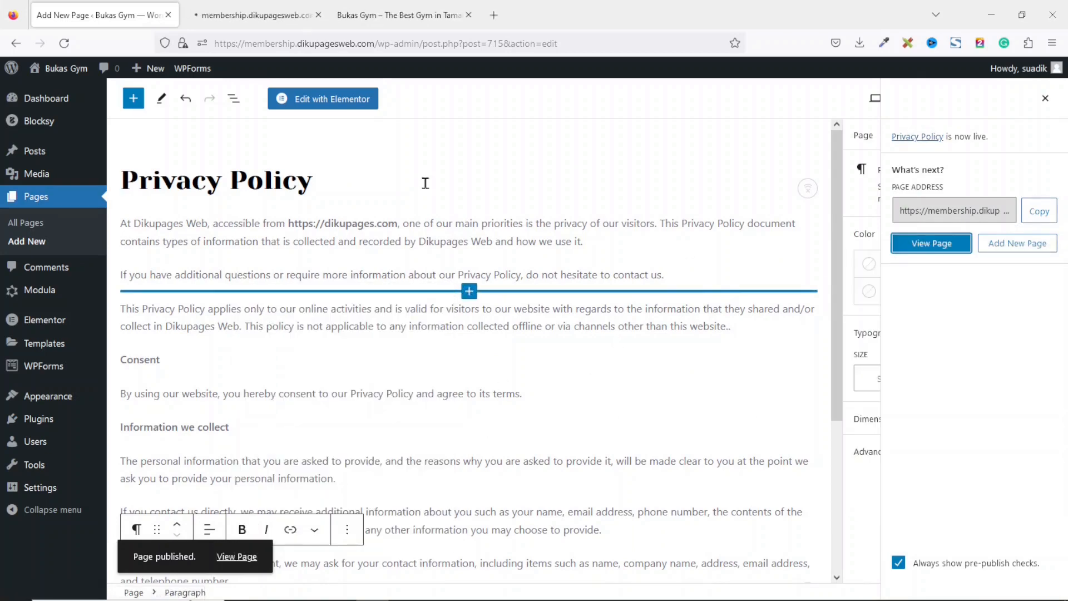
click(220, 15)
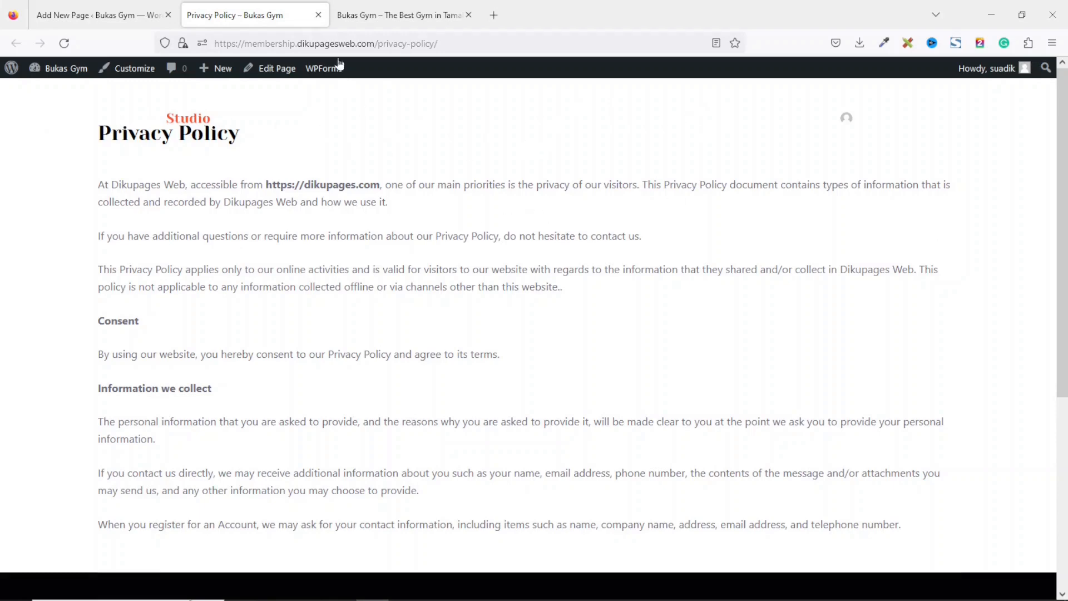
click(318, 15)
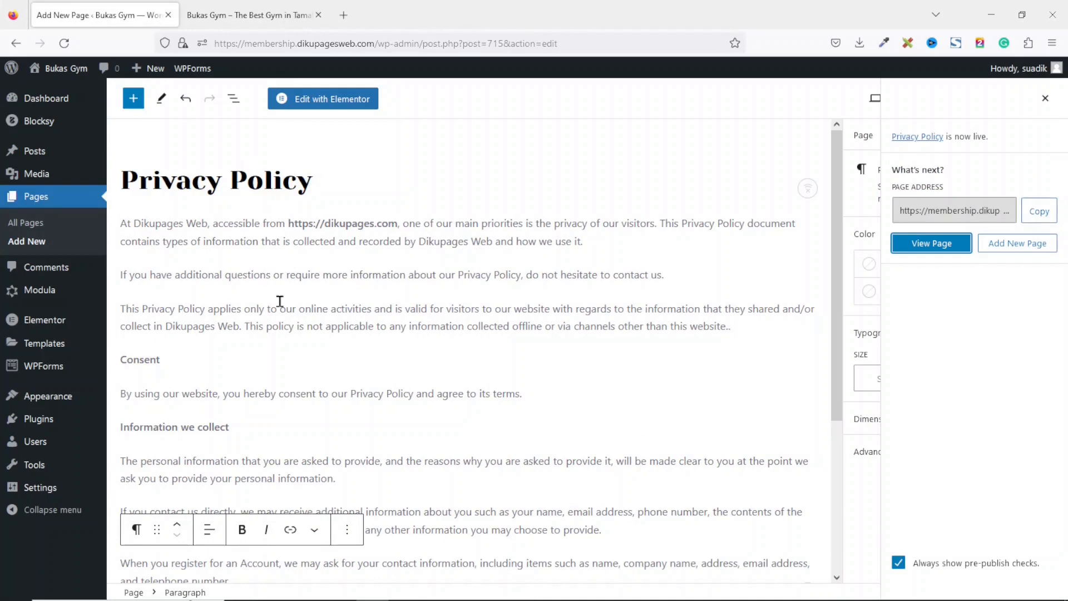
Add another new page titled Terms of Service and paste the policy text into its body.
click(16, 244)
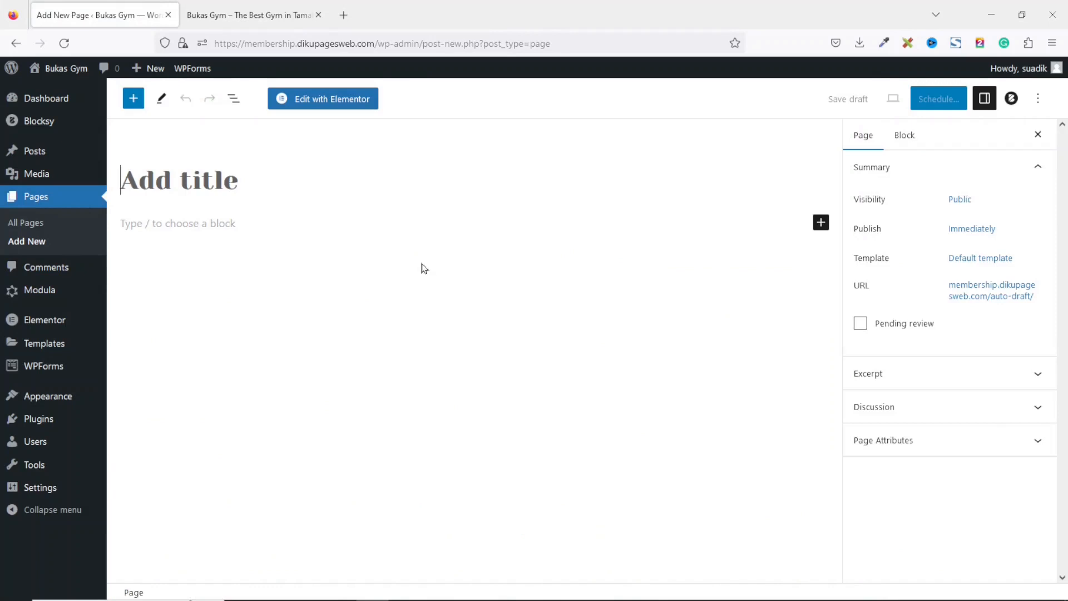
text(Ters)
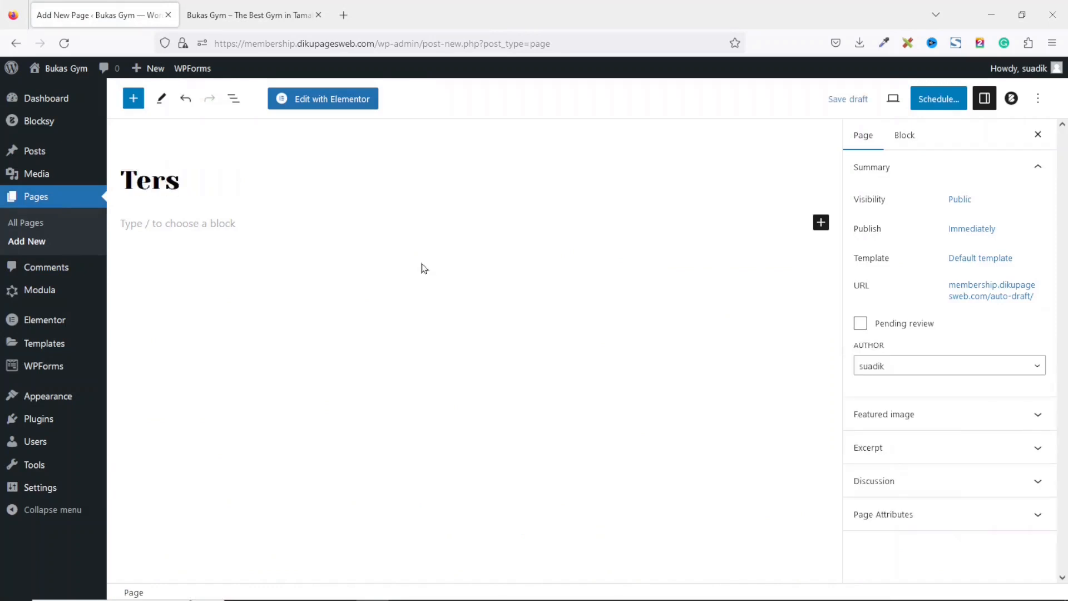
key(BackSpace)
text(ms of Ser)
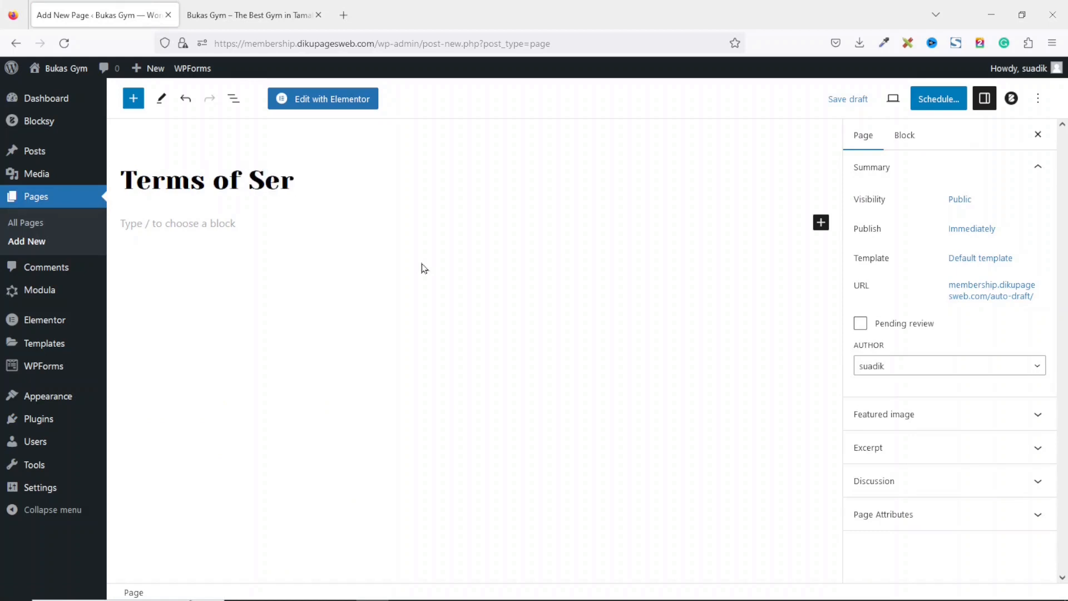
text(vice)
click(208, 227)
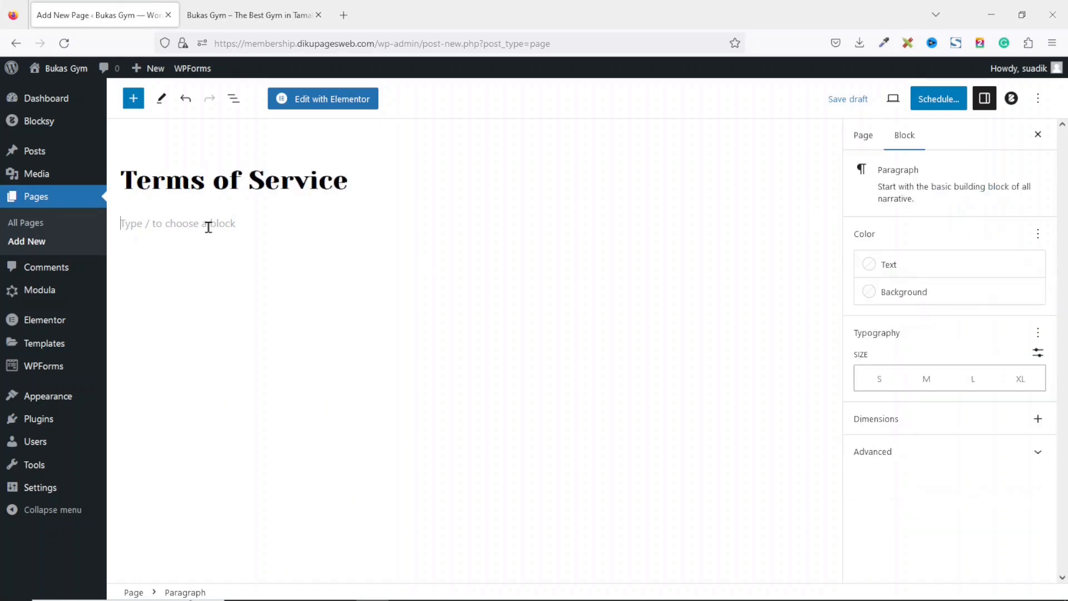
key(ctrl+v)
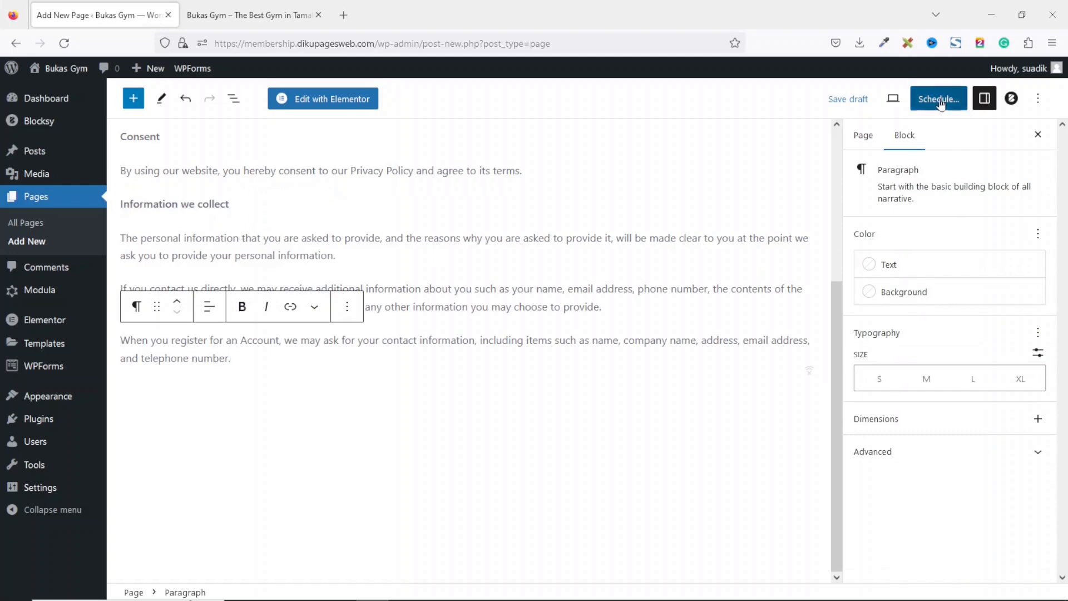
Publish the Terms of Service page.
click(935, 103)
click(931, 106)
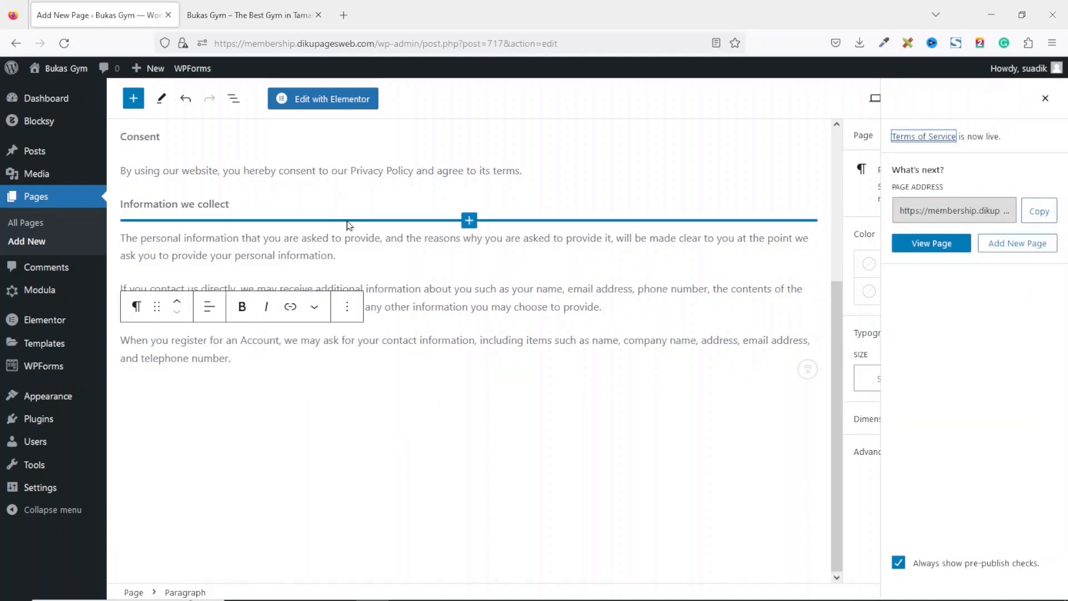
drag(838, 308, 835, 130)
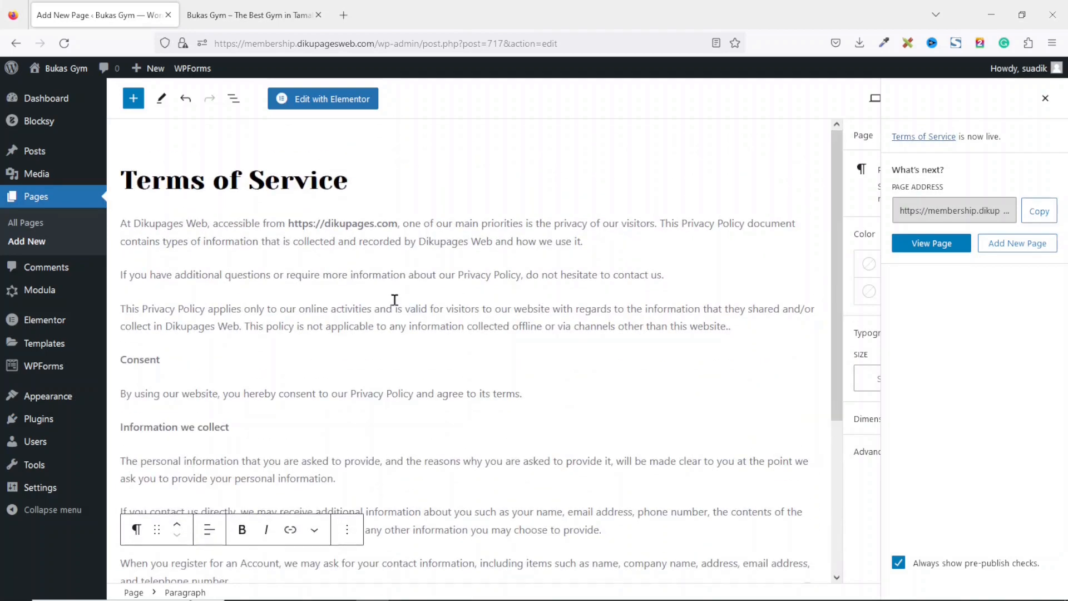
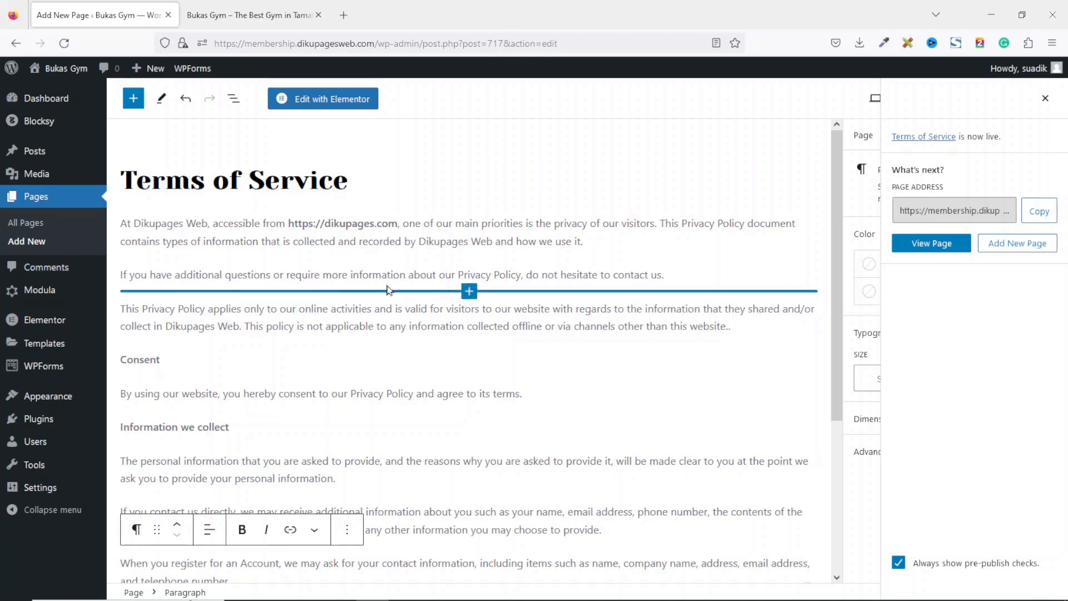
Add a new page titled Refund Policy and paste the policy text into its body.
click(28, 240)
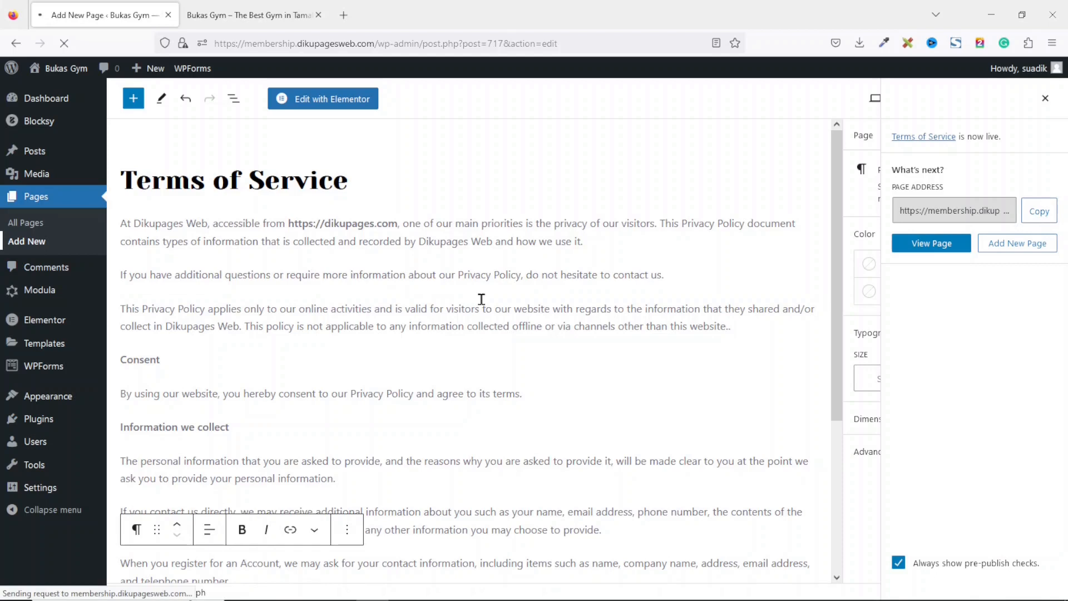
text(Refund)
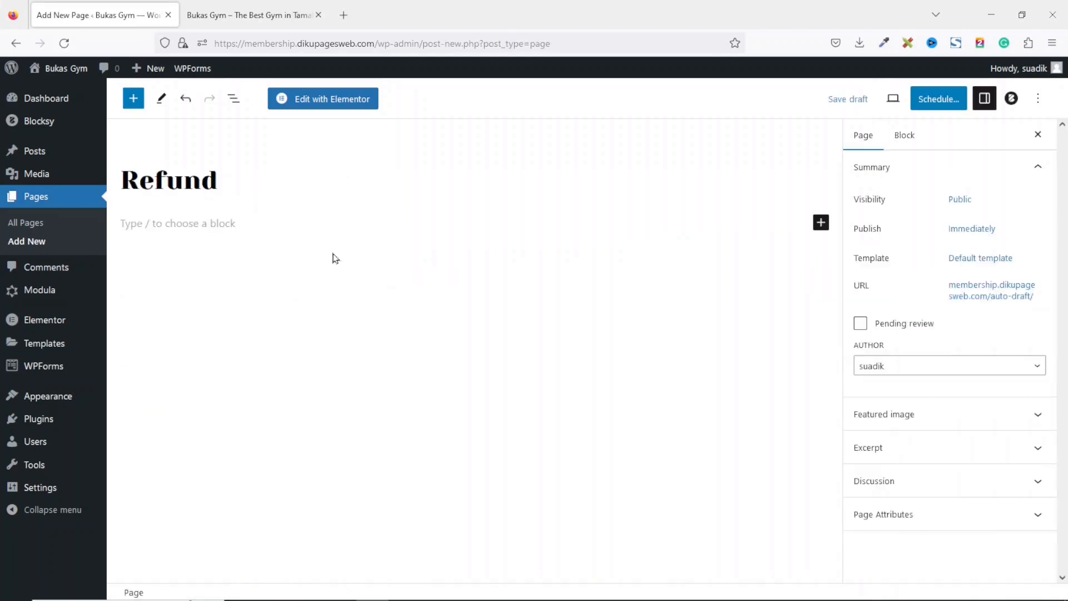
text( Policy)
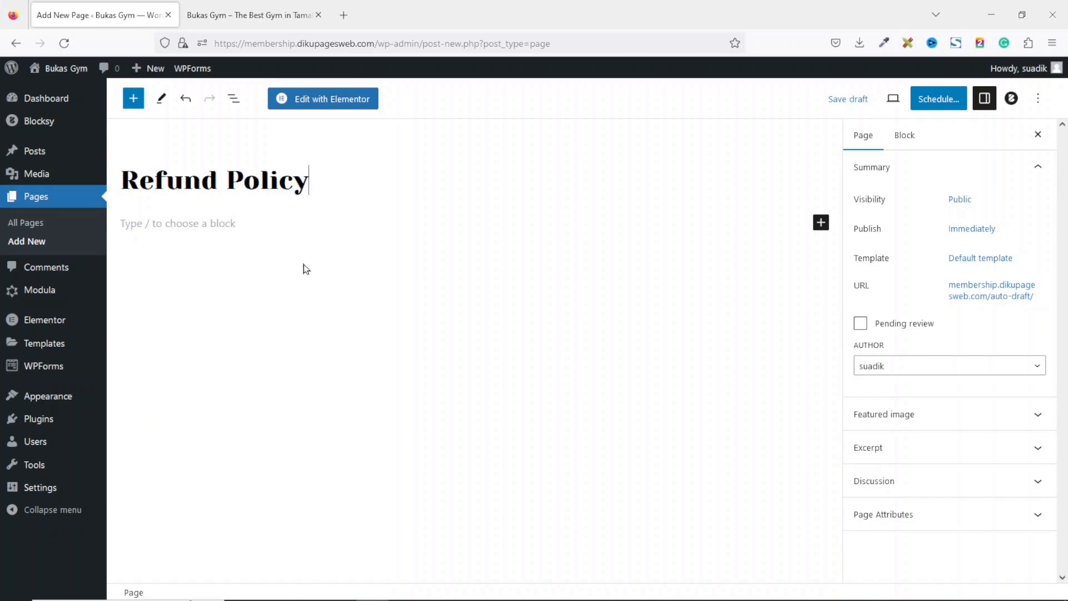
click(222, 226)
key(ctrl+v)
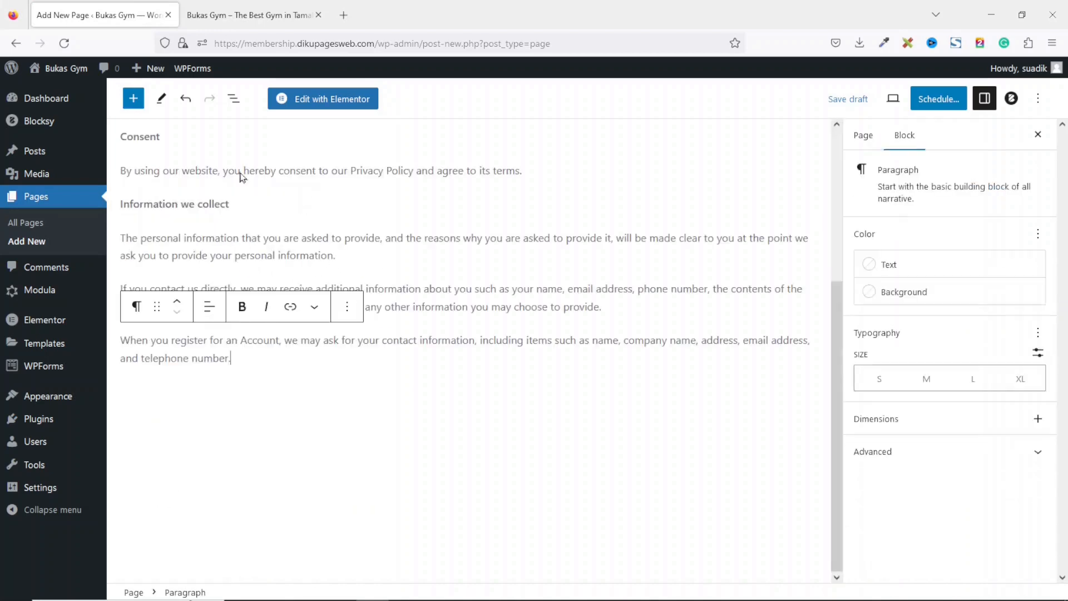
Publish the Refund Policy page.
scroll(458, 268, up, 5)
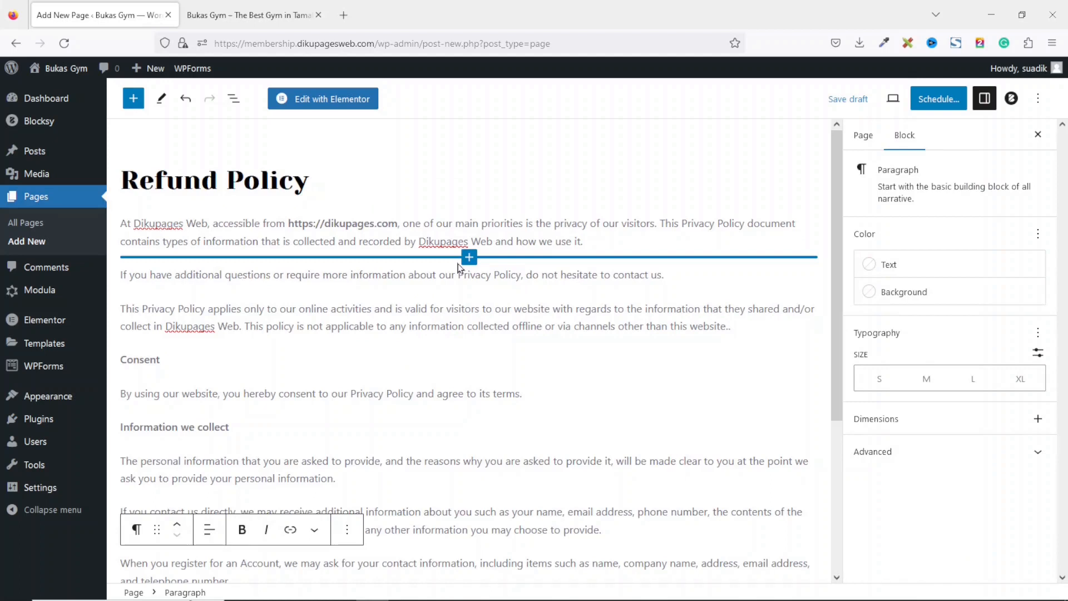
click(937, 98)
click(928, 98)
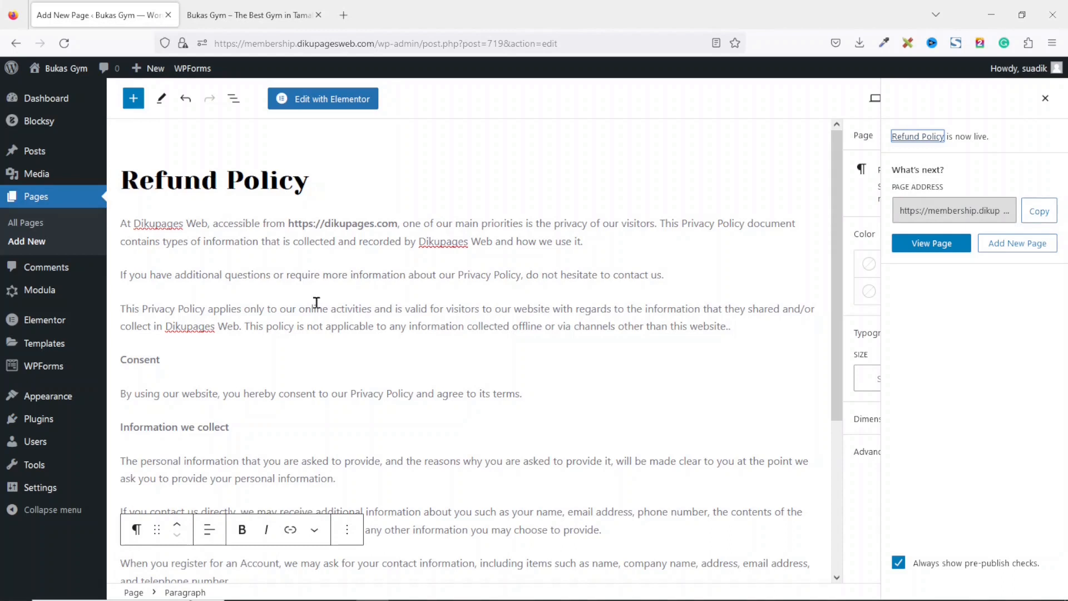
Open the list of all pages and compare it with the live site's navigation menu.
click(27, 225)
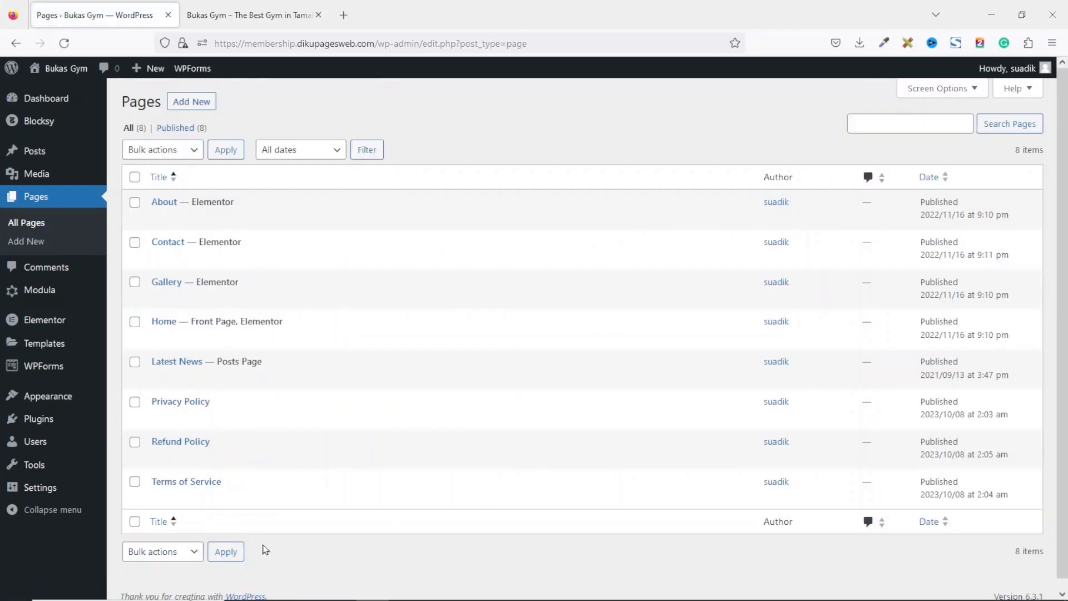
click(234, 15)
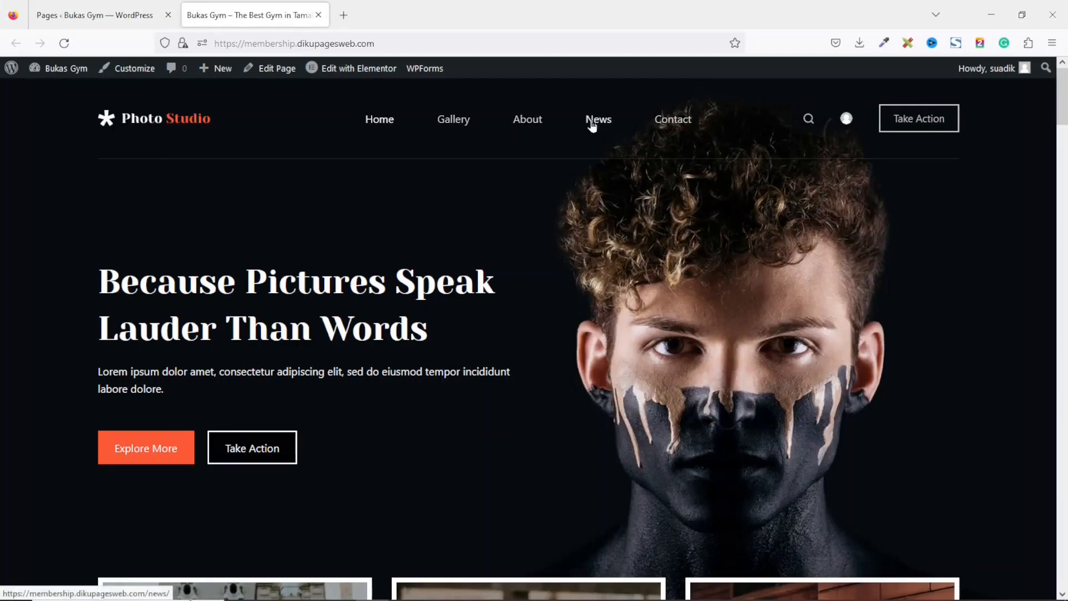
click(89, 15)
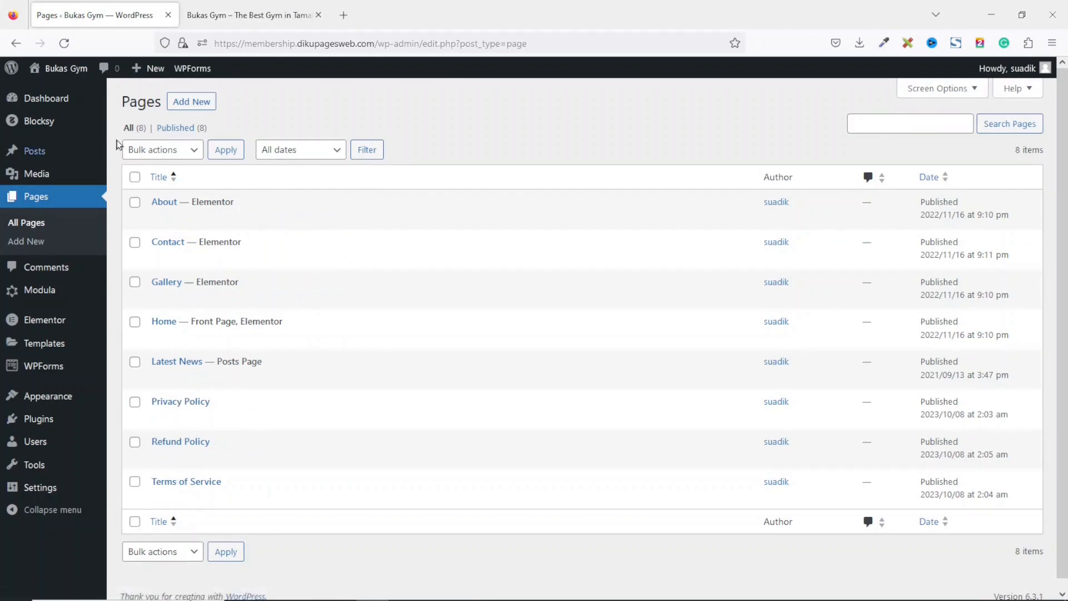
click(260, 8)
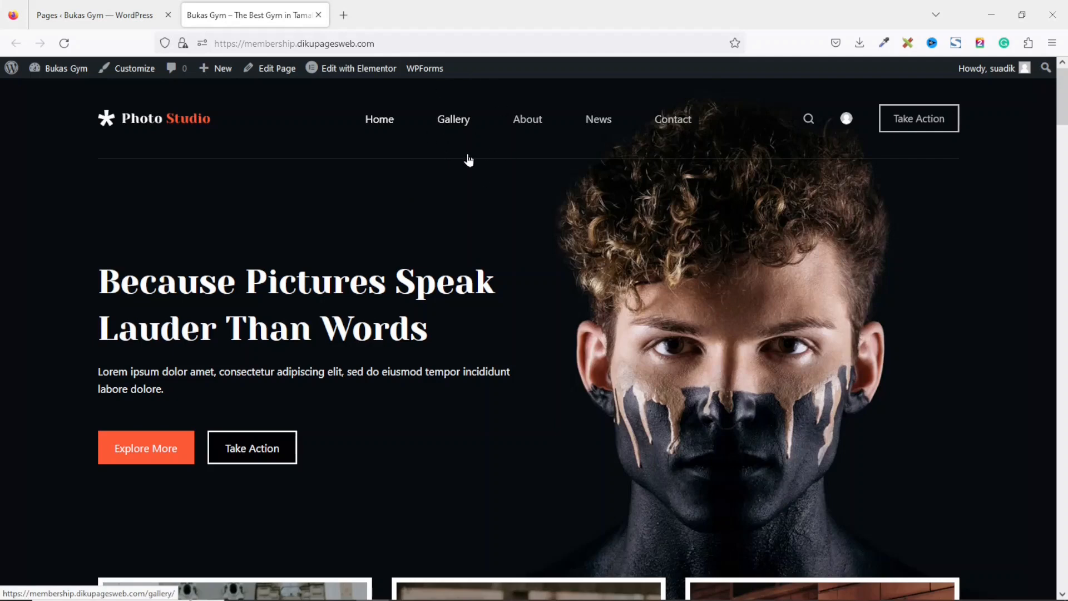
click(95, 15)
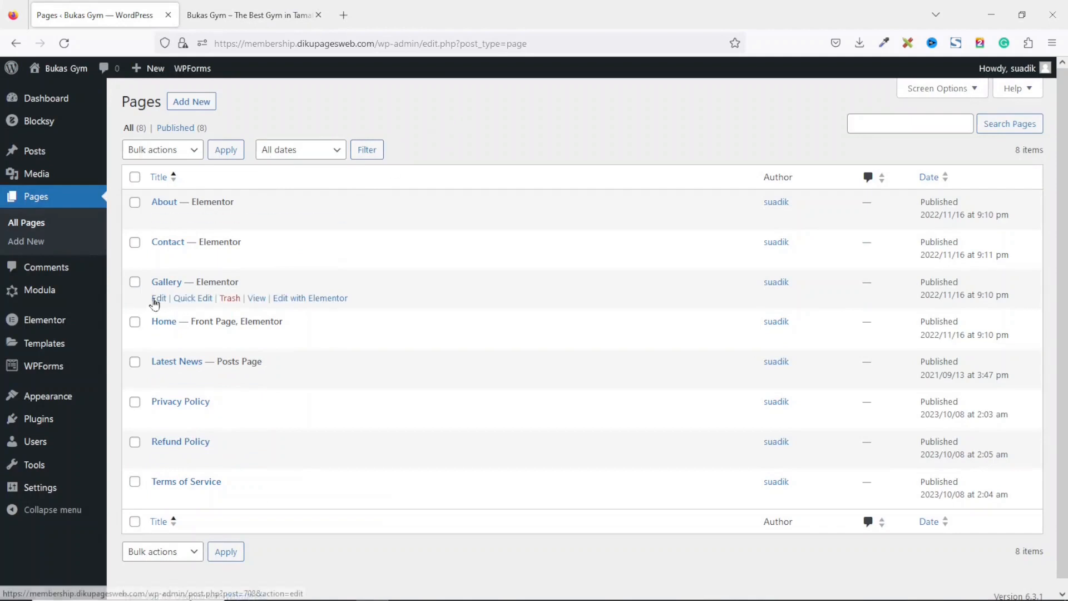
Open the Gallery page's editor in a new tab and rename its title to Our Classes.
right_click(160, 304)
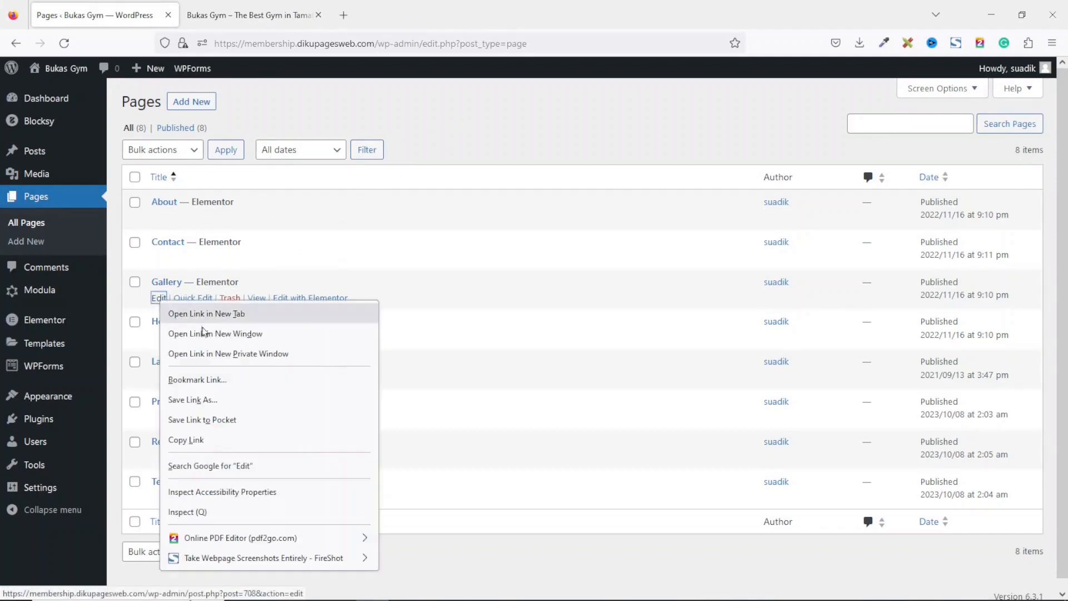
click(232, 315)
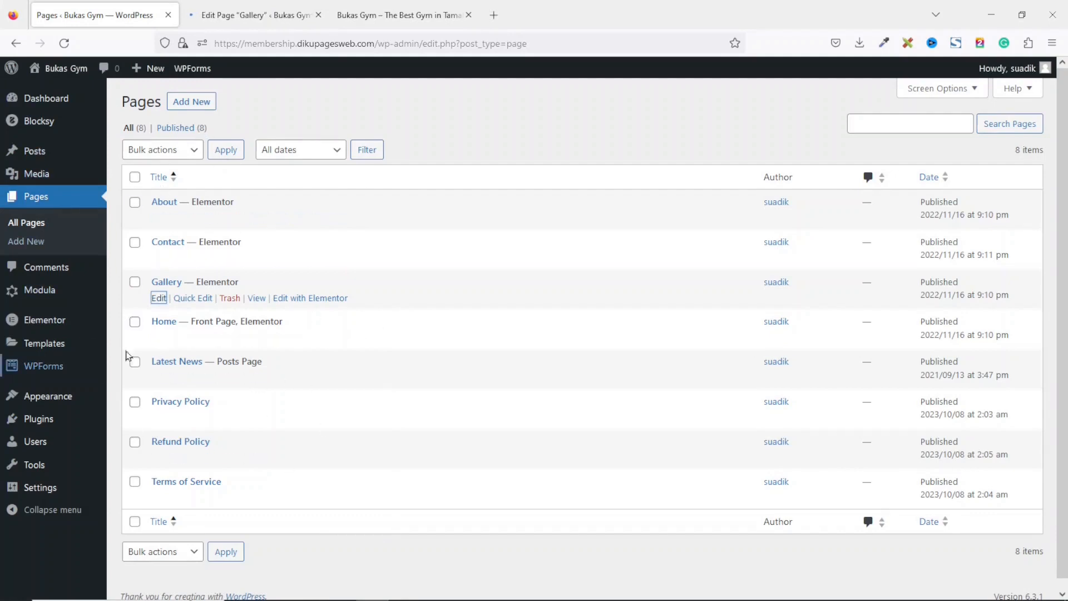
click(204, 7)
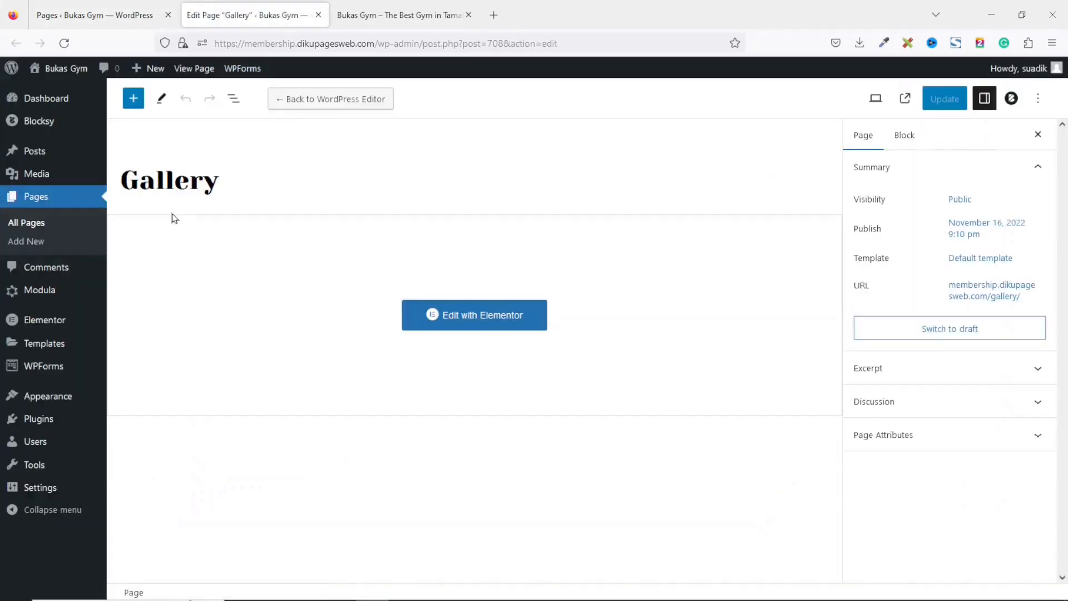
double_click(175, 182)
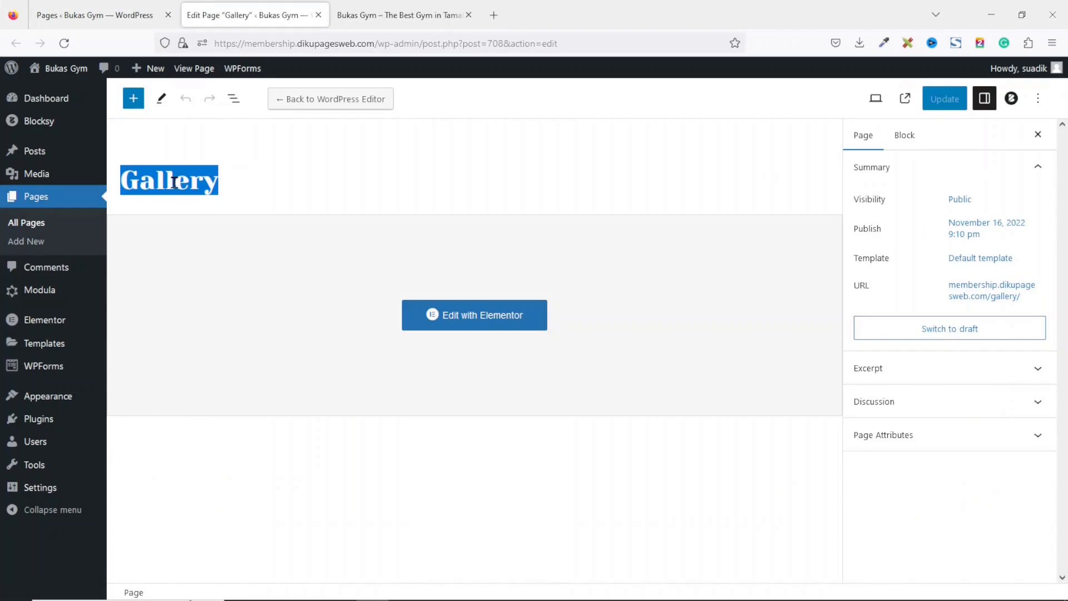
text(Our)
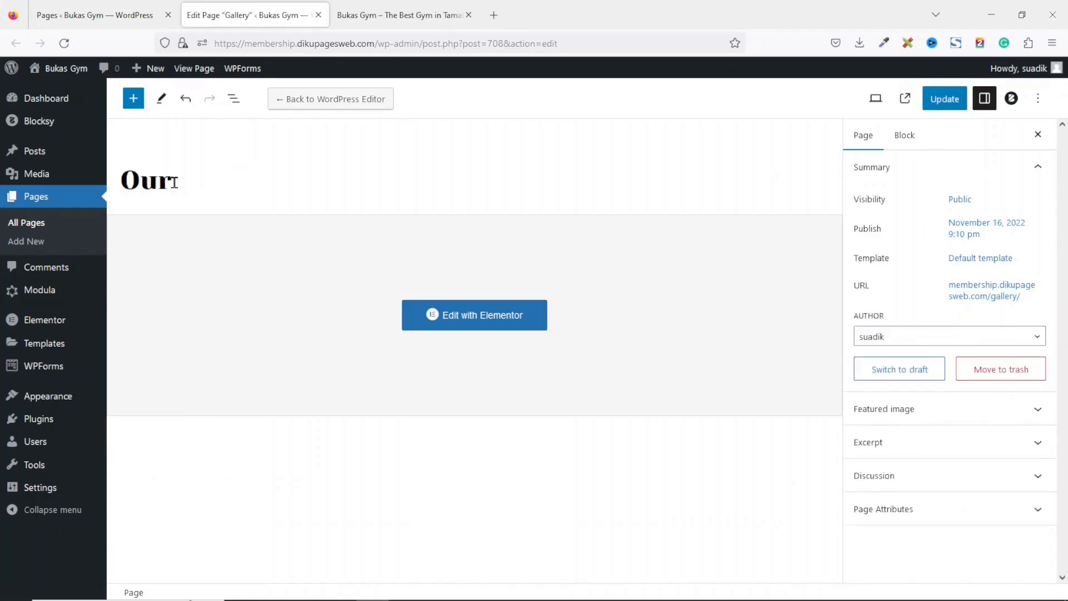
text( Classes)
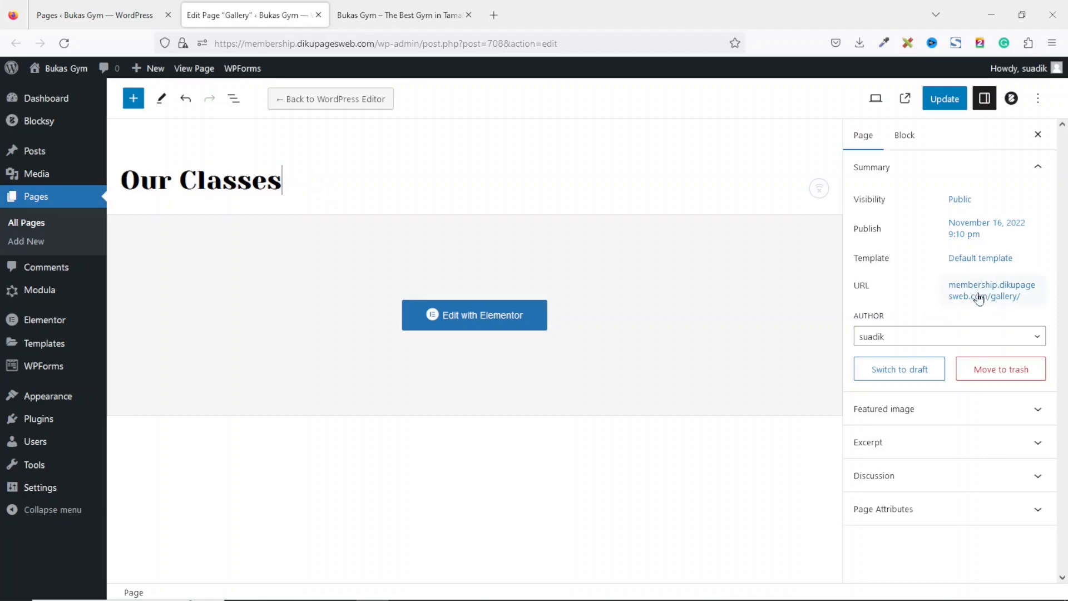
Clear the page's permalink so it follows the new title, and update the page.
click(979, 299)
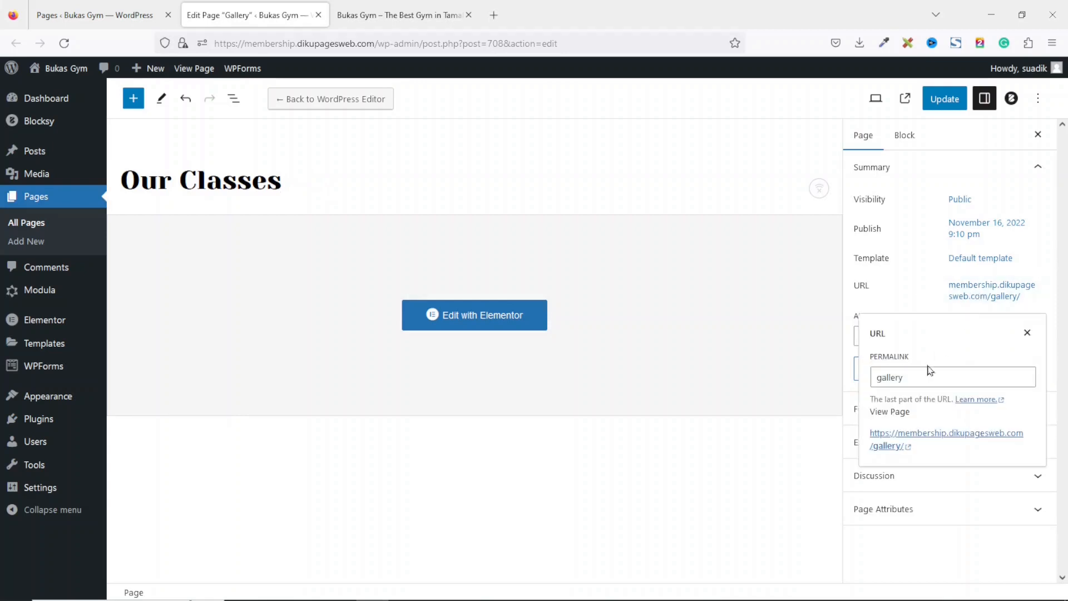
click(927, 384)
key(BackSpace)
key(BackSpace)
key(BackSpace)
key(BackSpace)
key(BackSpace)
key(BackSpace)
key(BackSpace)
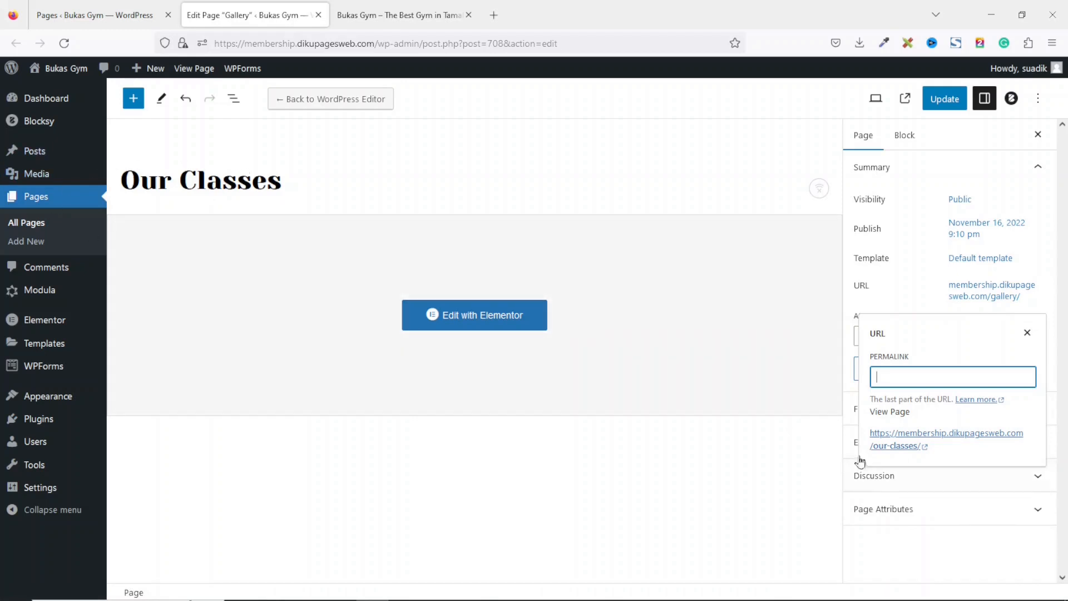
click(886, 283)
click(940, 105)
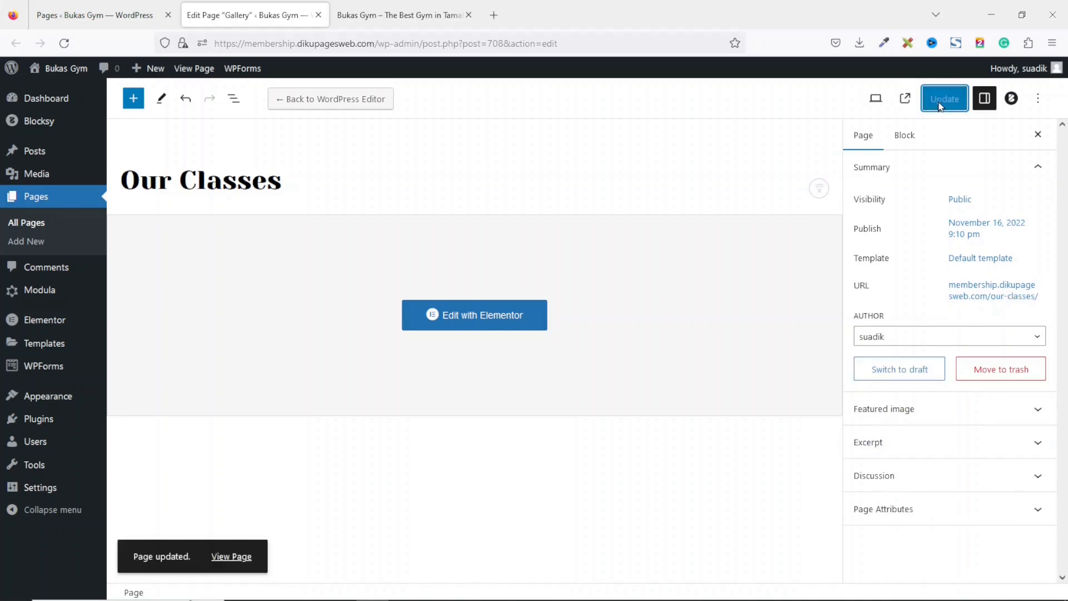
Reload the live site to check the renamed menu item and open the News page.
click(399, 15)
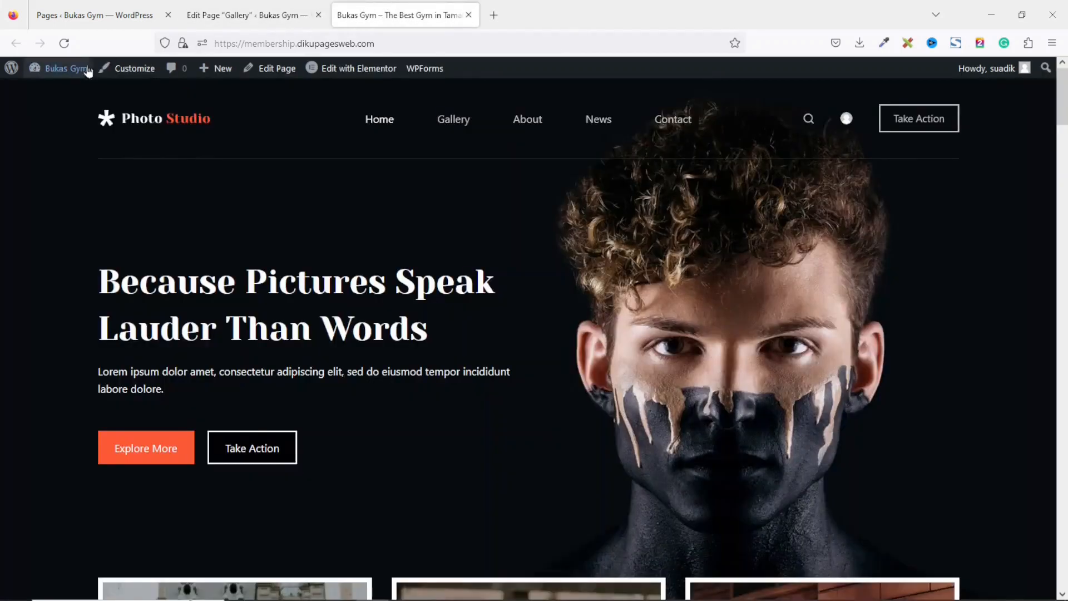
click(64, 43)
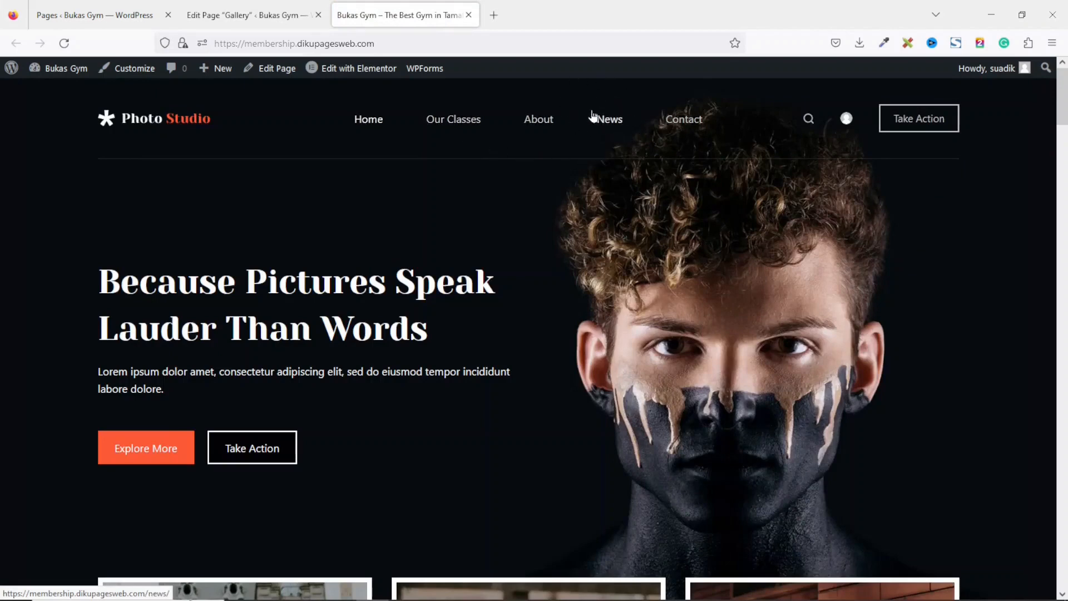
click(610, 127)
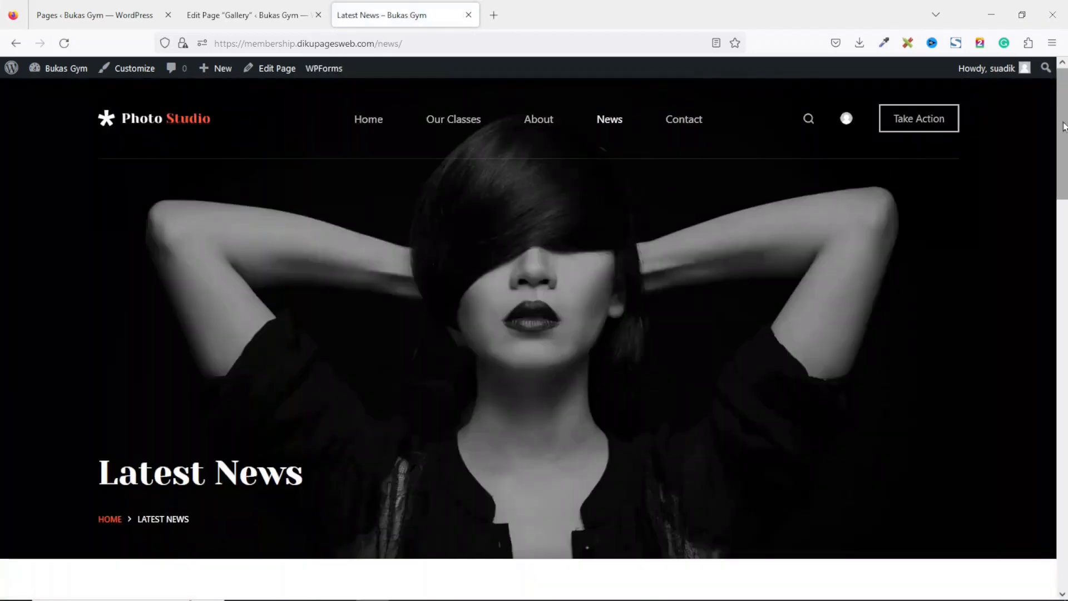
scroll(1063, 127, down, 3)
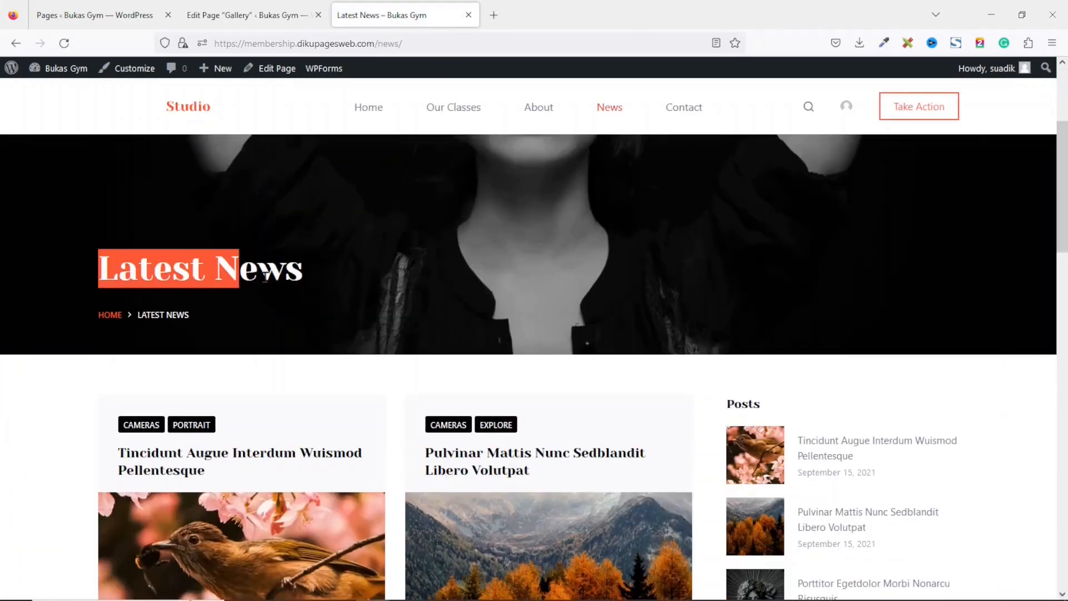
scroll(332, 281, up, 3)
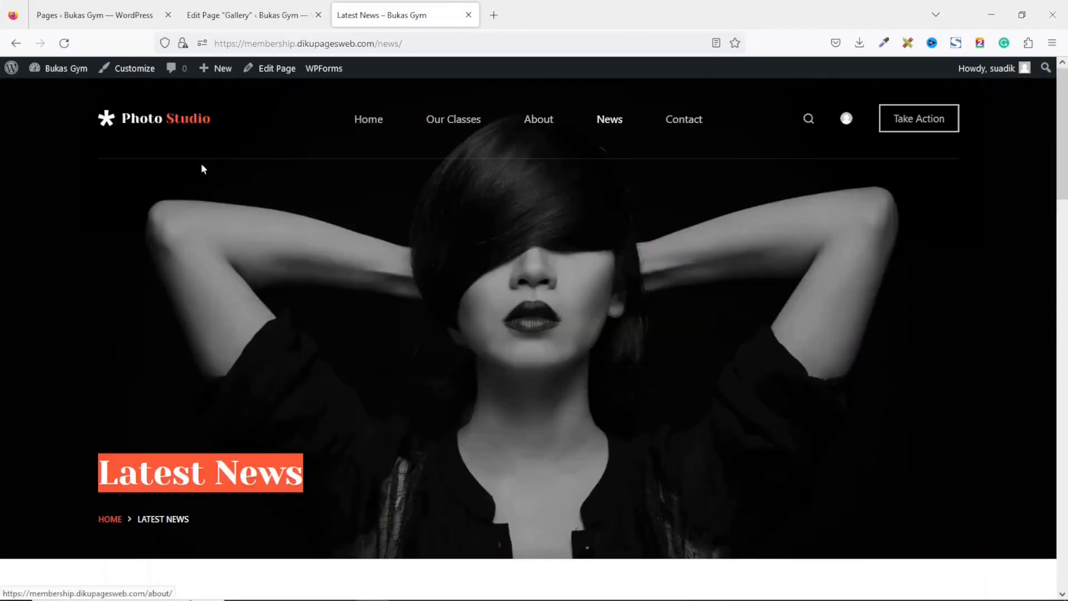
Close the Gallery editor tab, open the Latest News page for editing, and rename its title to Blog.
click(86, 19)
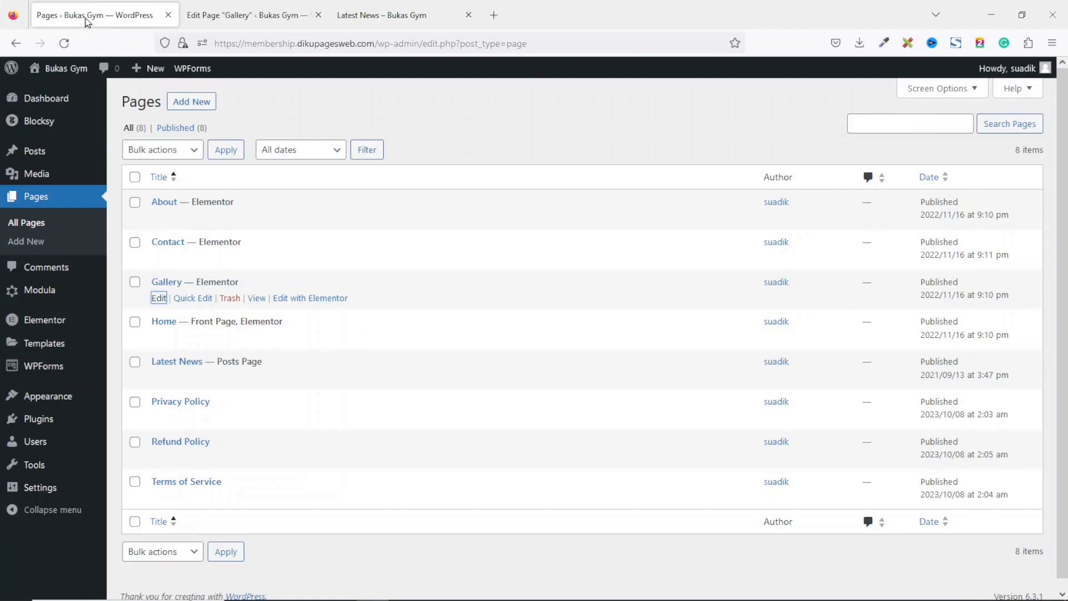
click(318, 15)
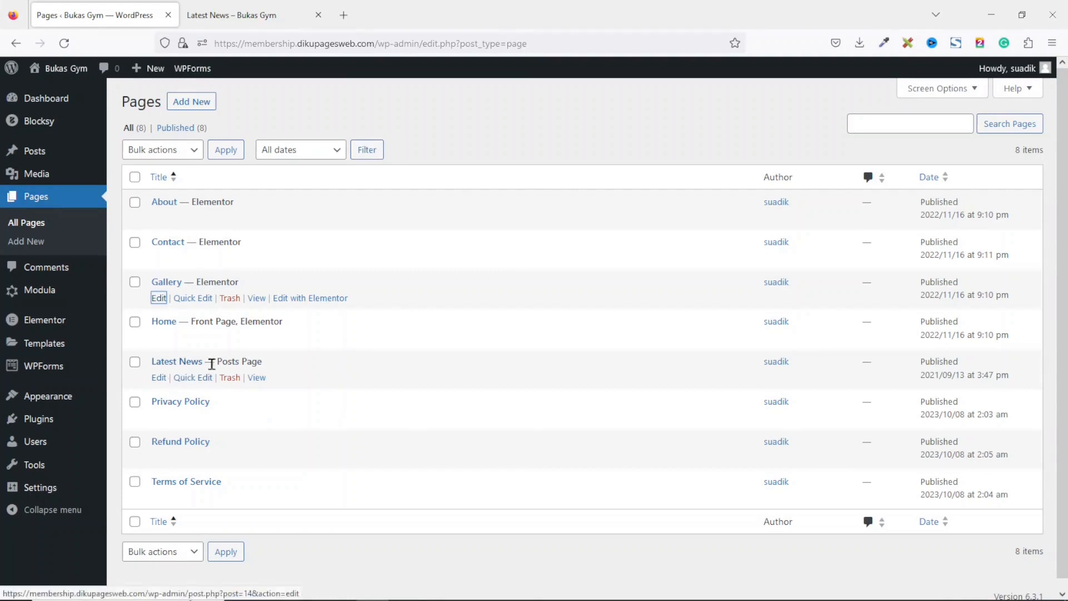
drag(221, 362, 276, 370)
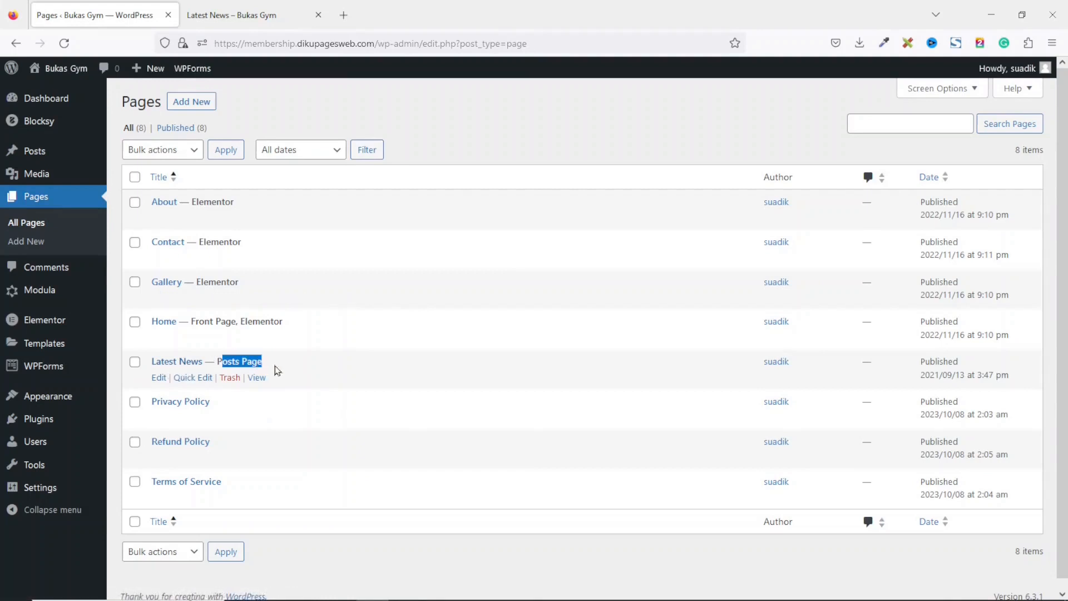
click(159, 380)
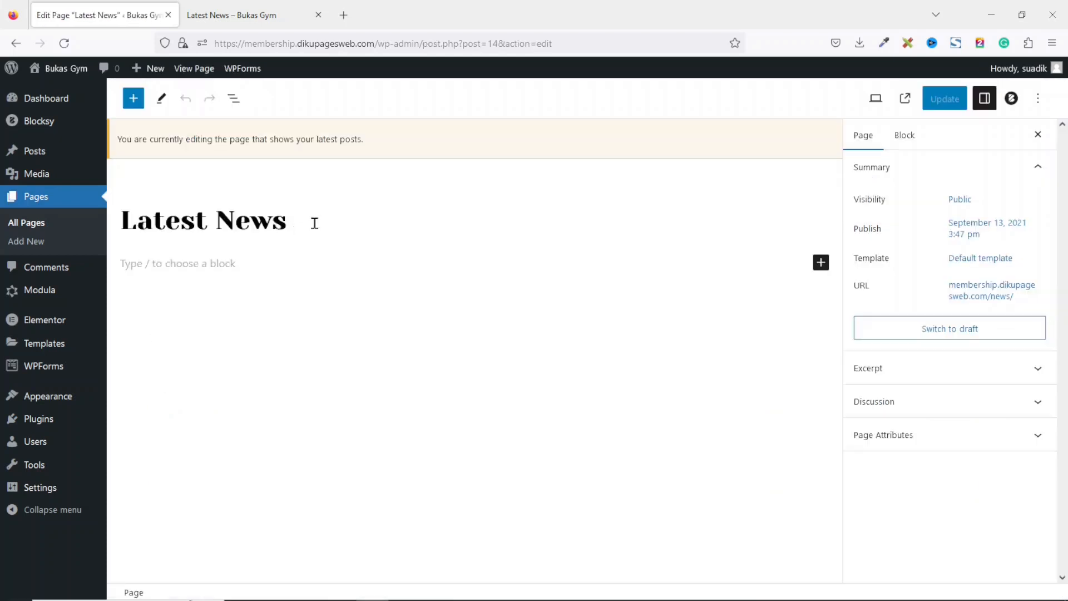
drag(314, 222, 95, 213)
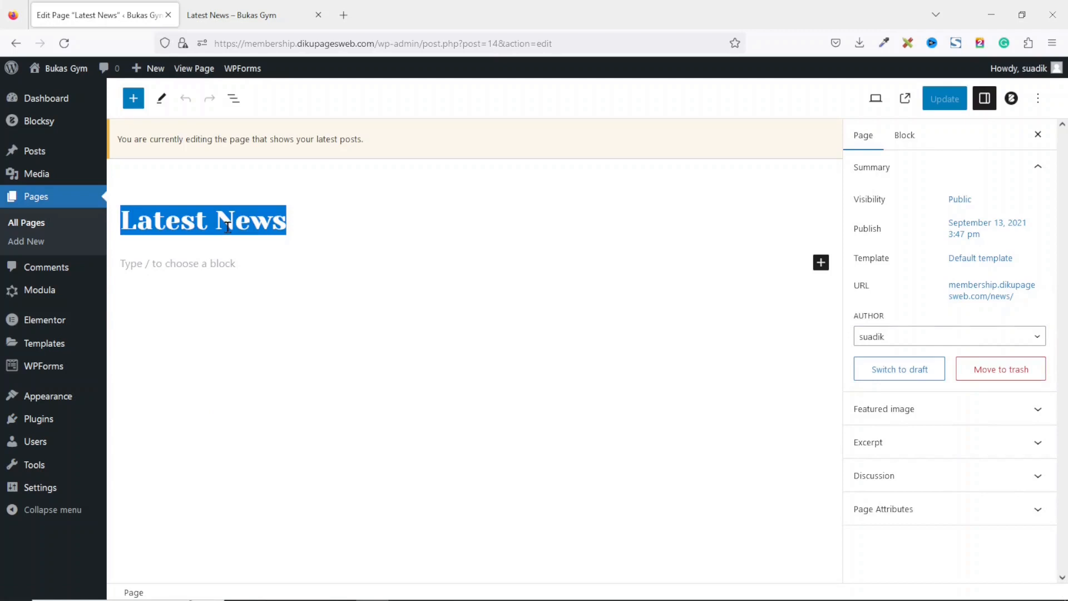
text(Blog)
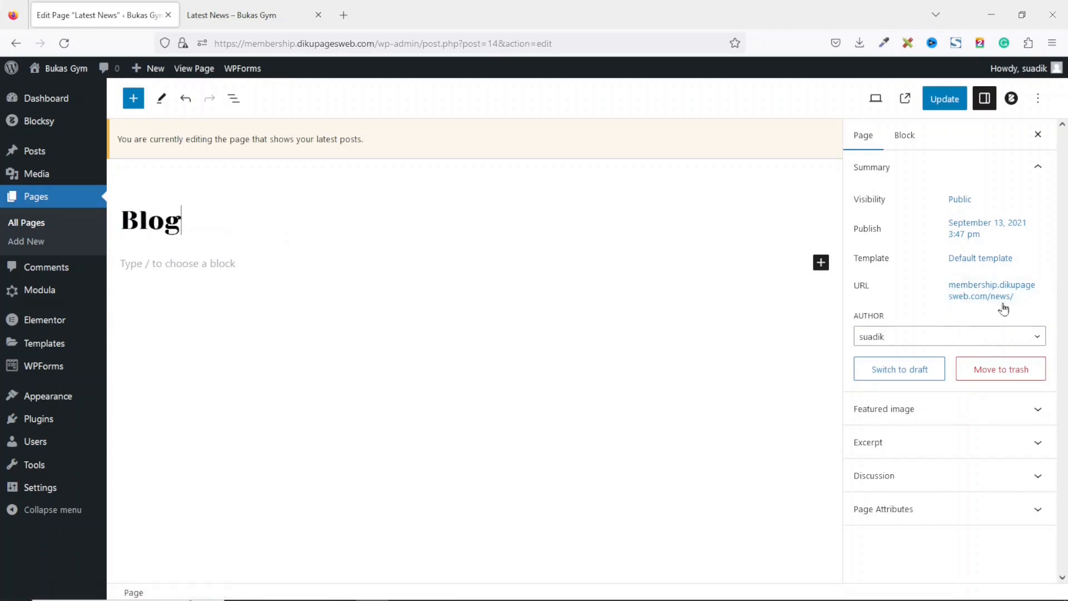
Clear the Blog page's permalink so it follows the new title, and update the page.
click(976, 291)
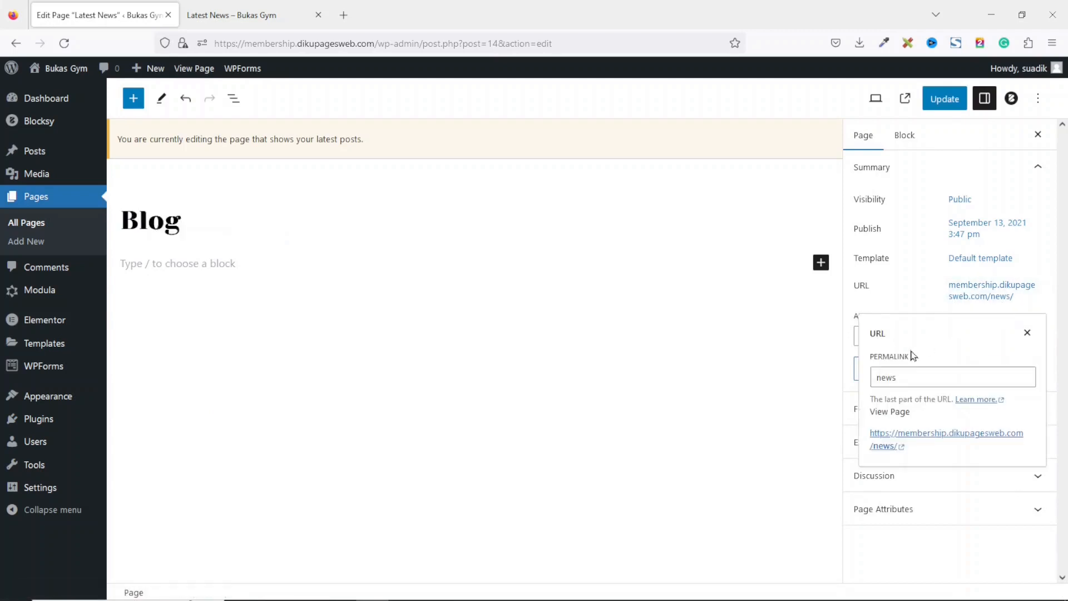
click(911, 380)
key(BackSpace)
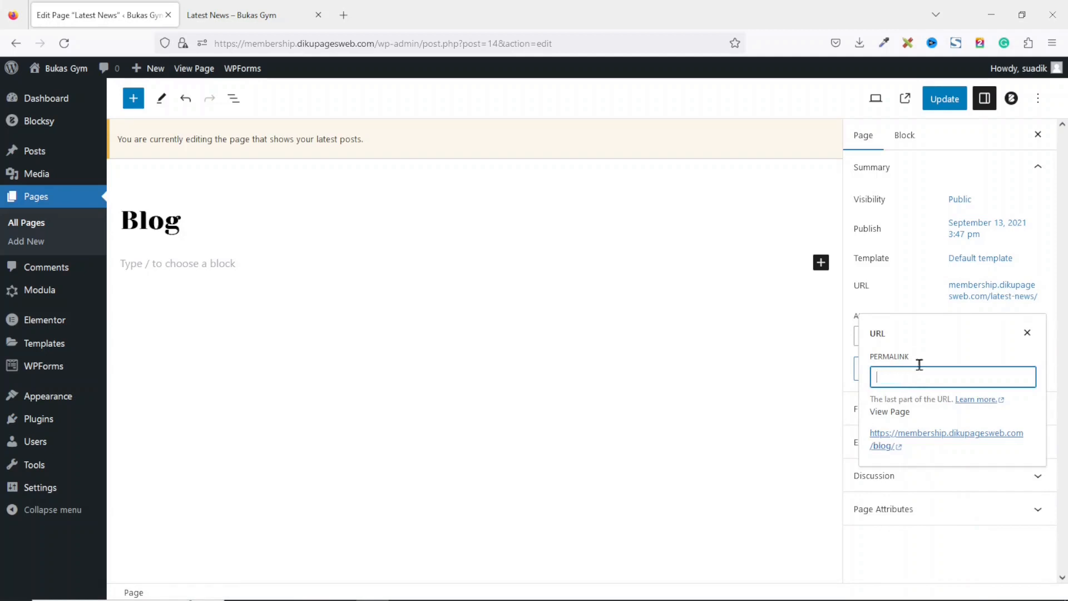
click(901, 300)
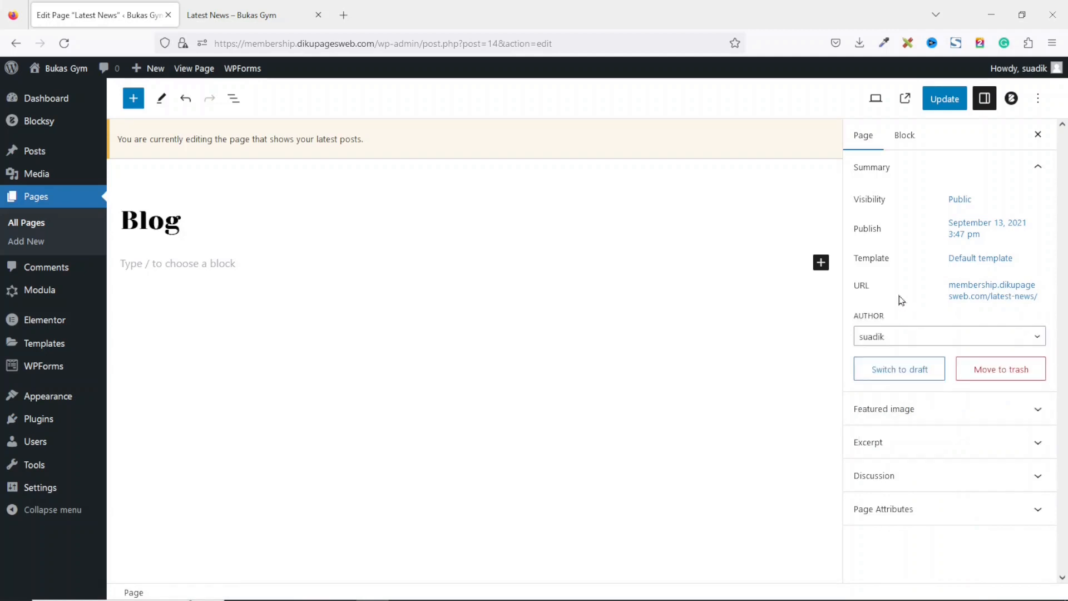
click(948, 99)
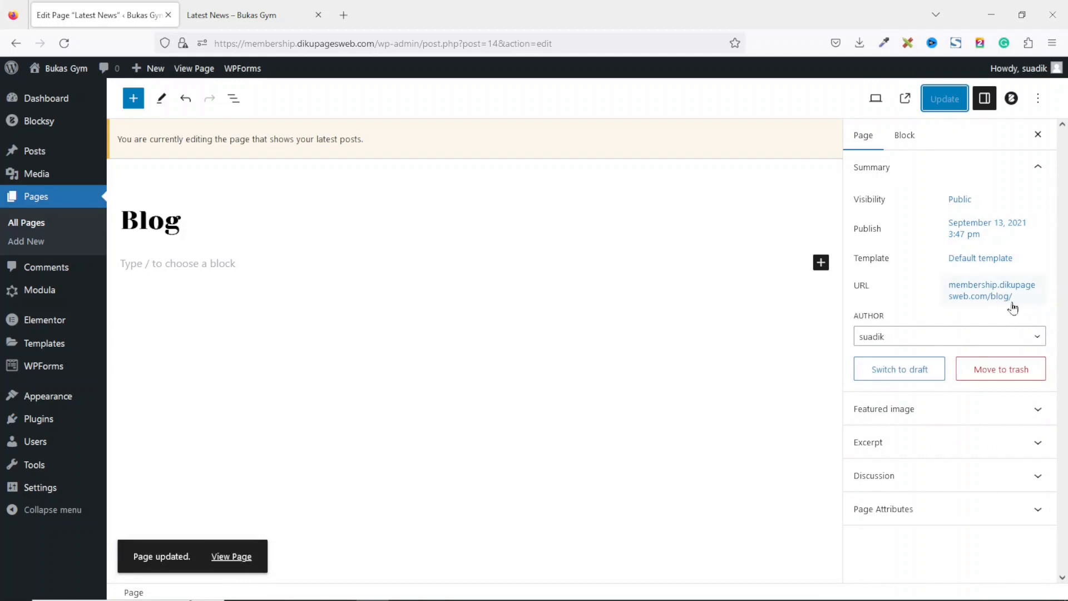
Reload the live site, open the News menu page, return to the home page and scroll through it.
click(241, 11)
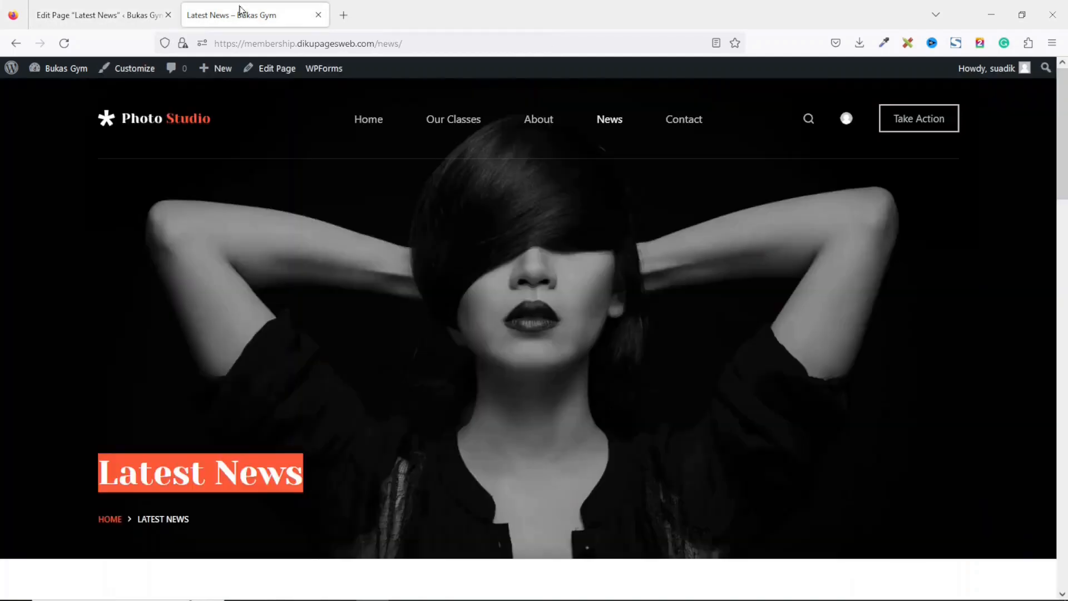
click(64, 43)
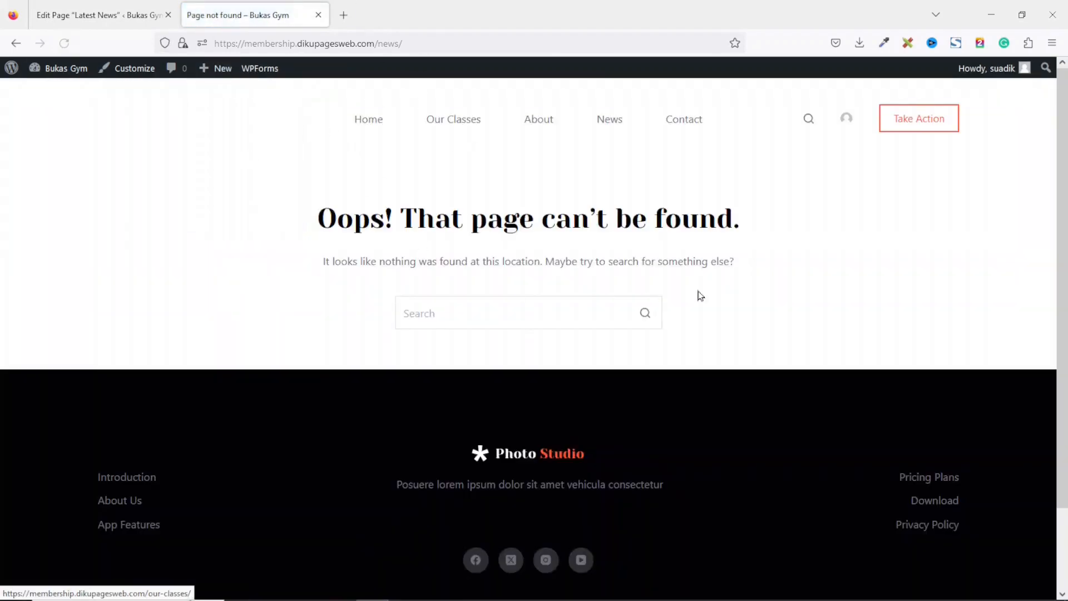
click(370, 122)
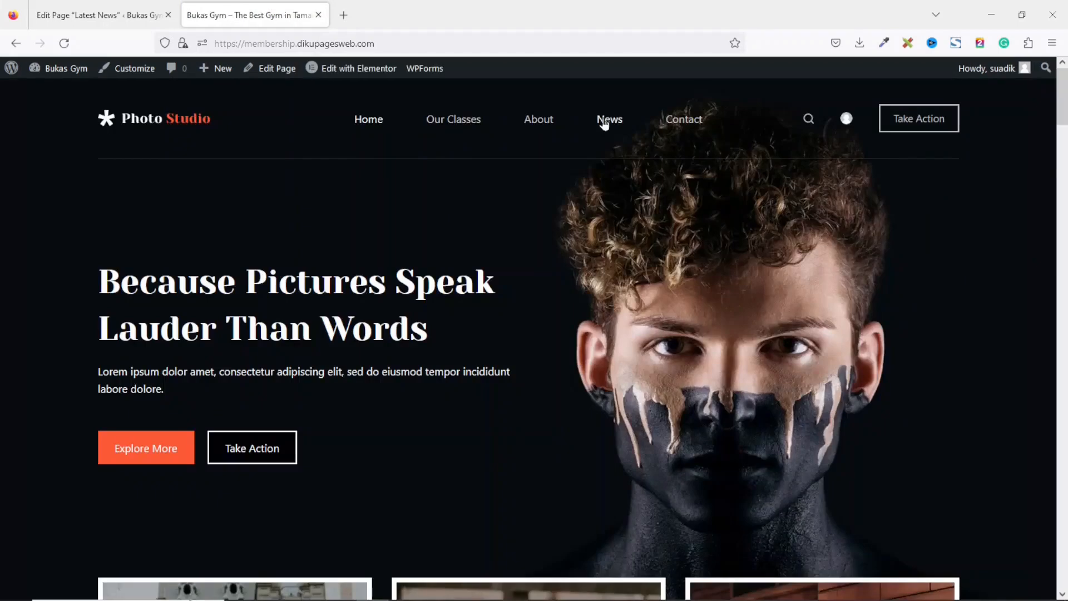
click(605, 121)
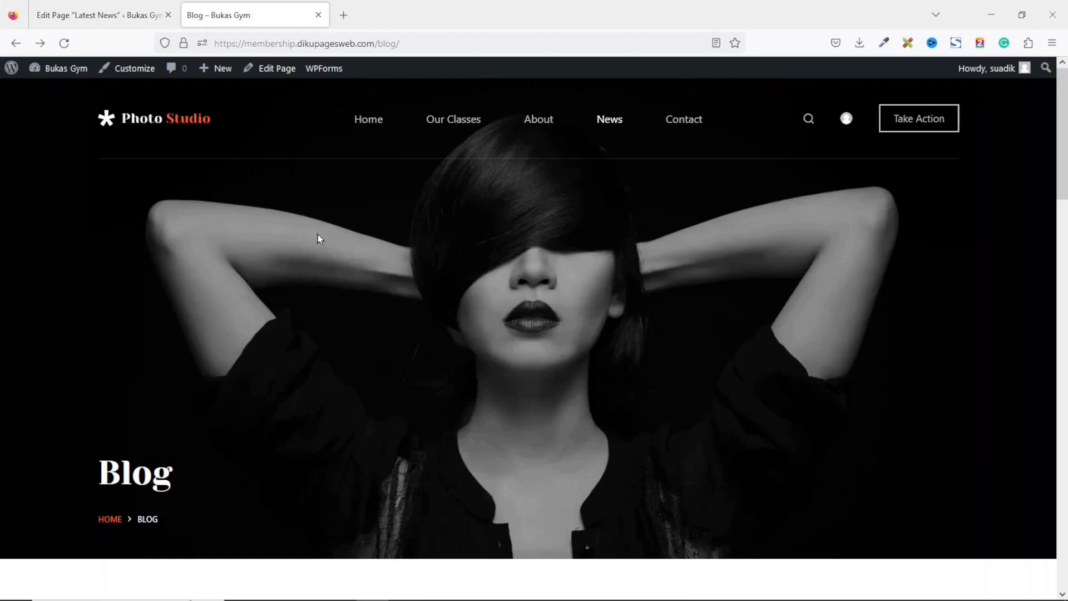
click(176, 123)
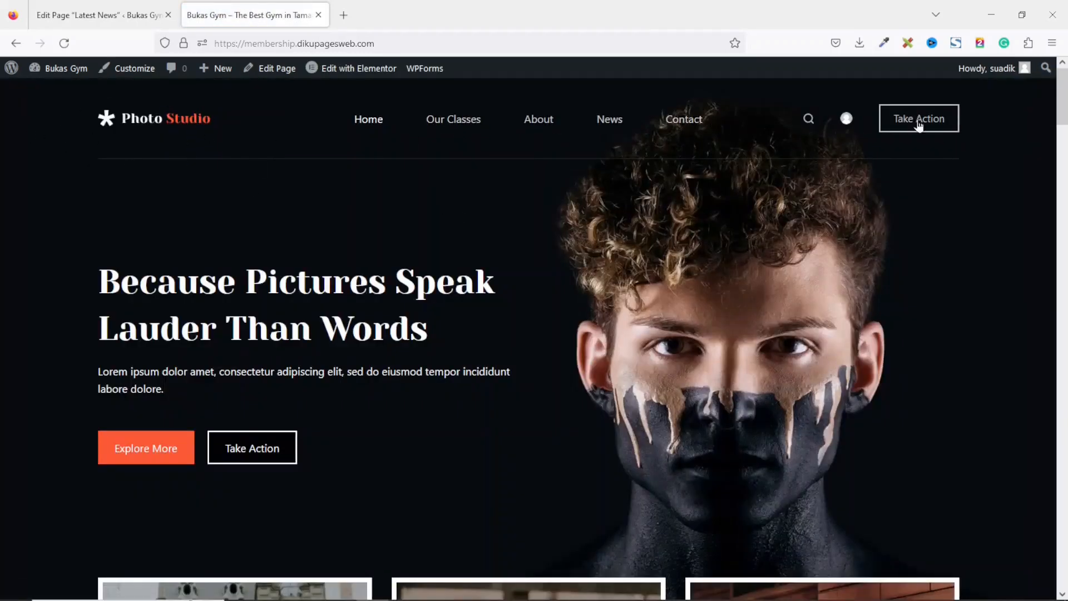
drag(1062, 95, 1062, 560)
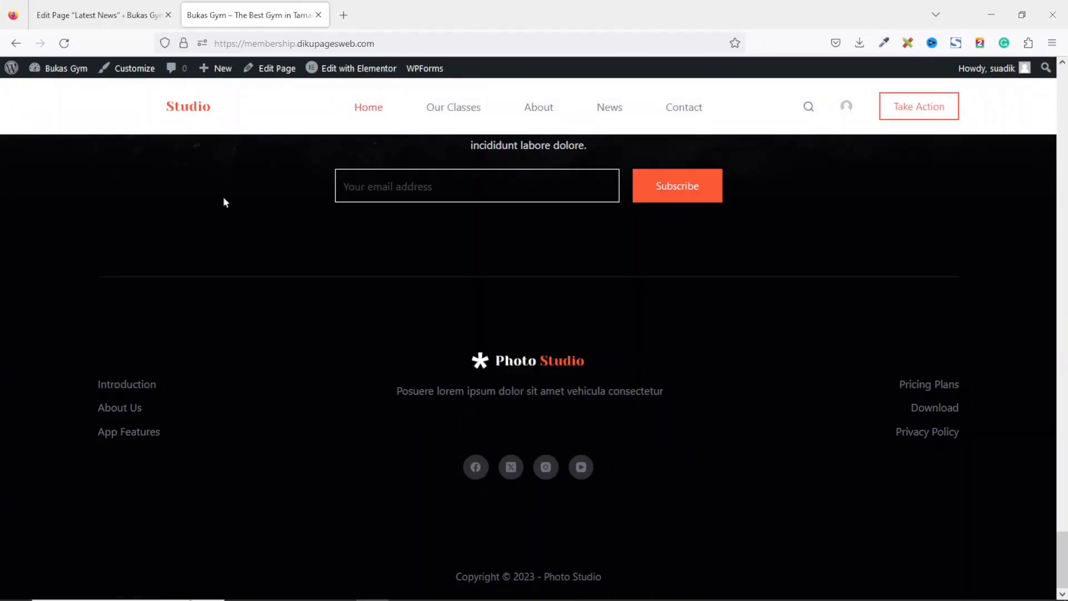
In the Customizer's Site Identity, upload icon from the gym-site logo folder as the site icon, skipping cropping.
click(123, 71)
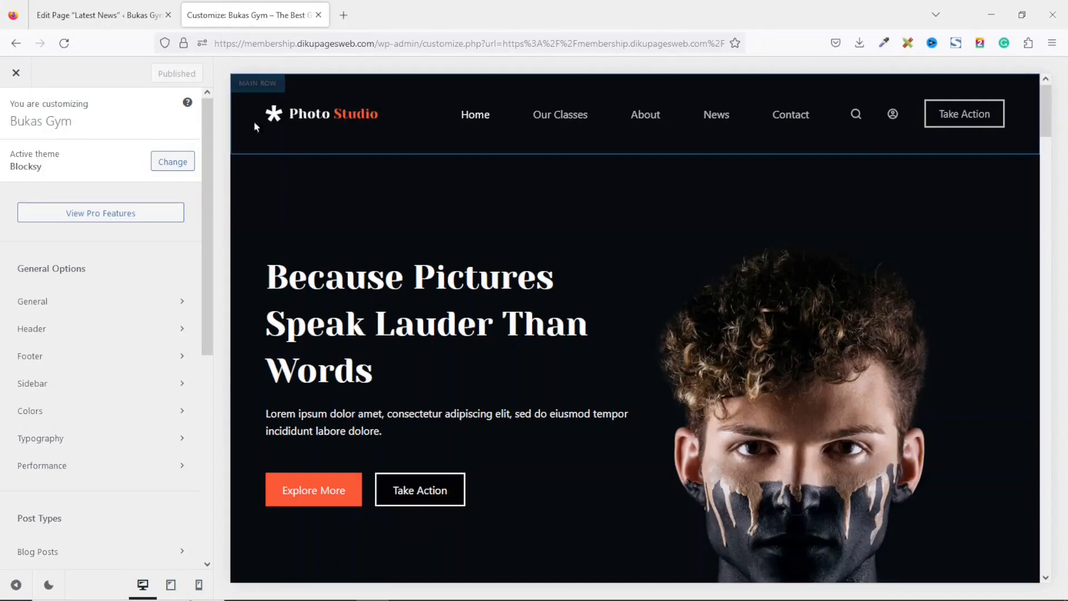
drag(207, 223, 238, 481)
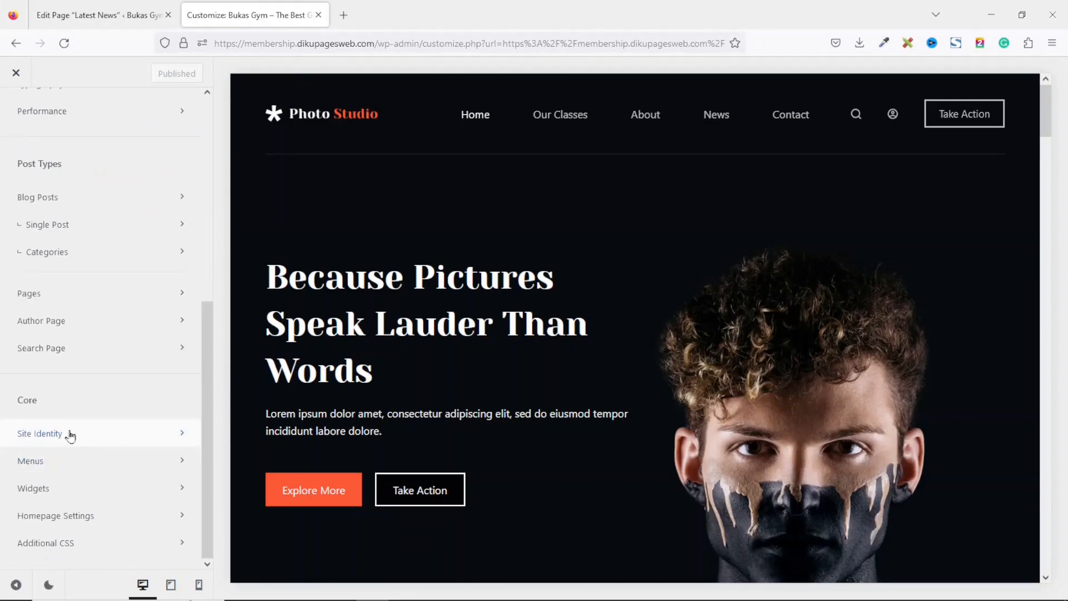
click(71, 435)
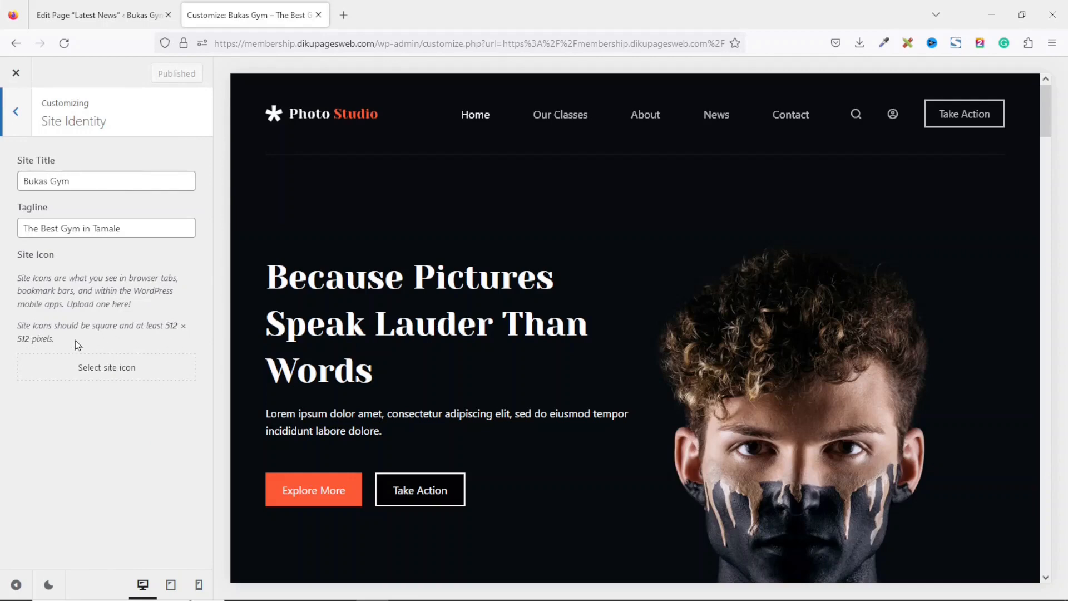
click(116, 375)
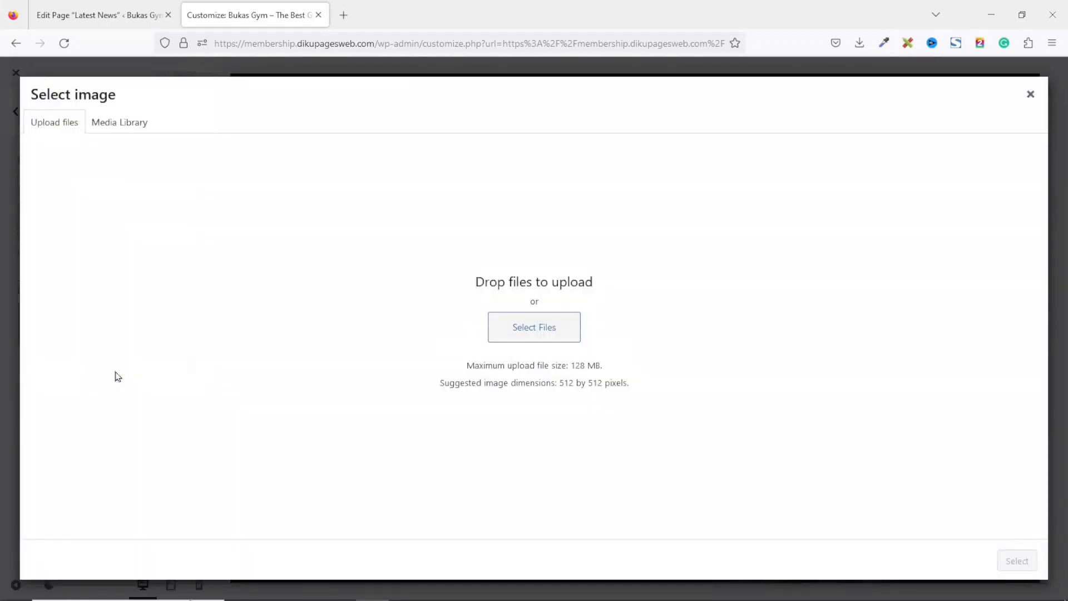
click(102, 123)
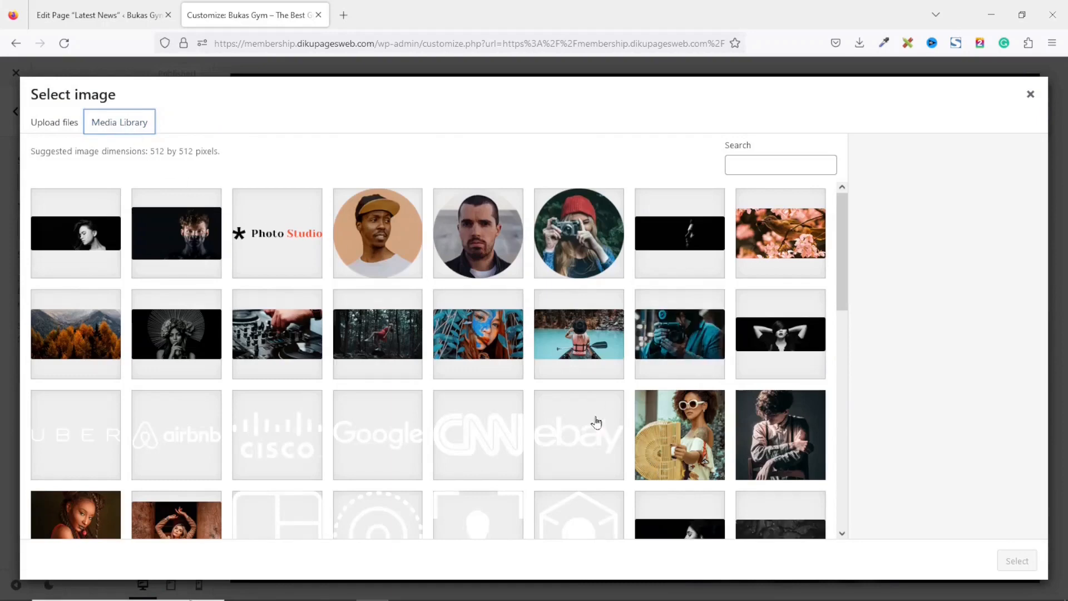
click(42, 128)
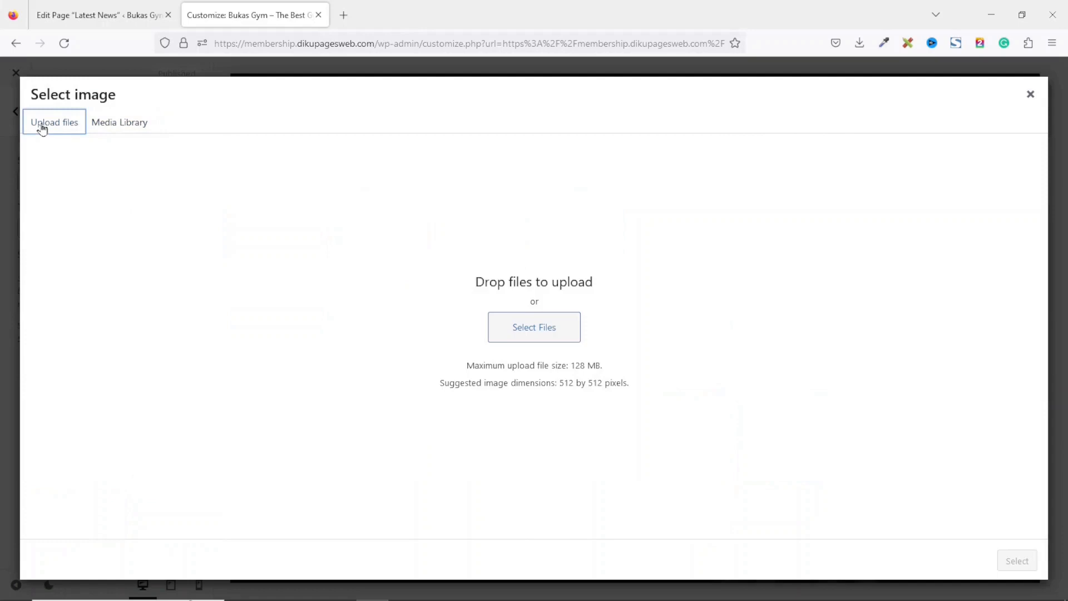
click(545, 330)
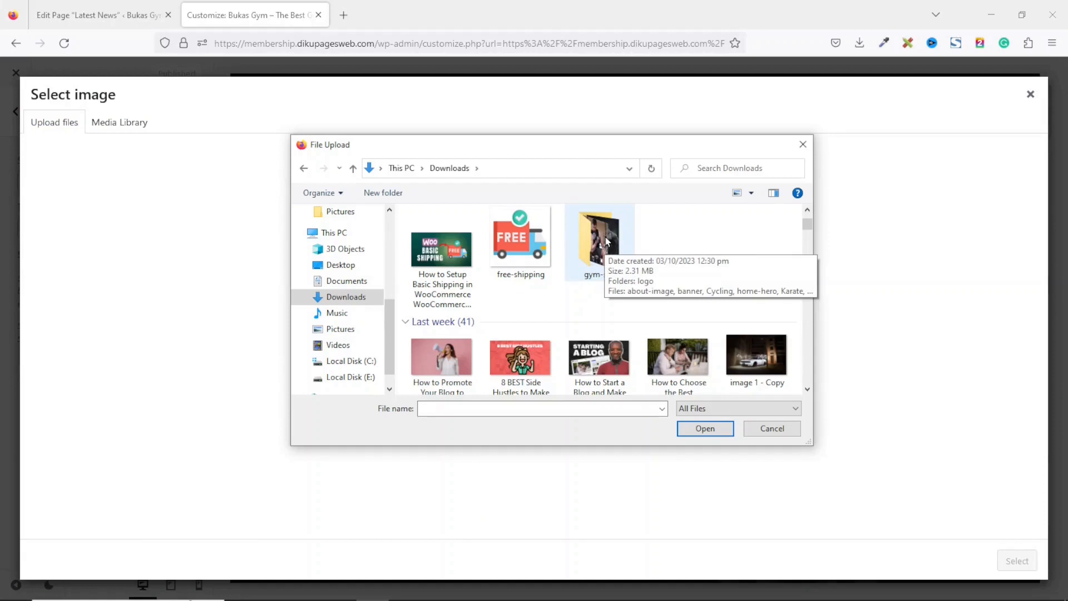
double_click(606, 241)
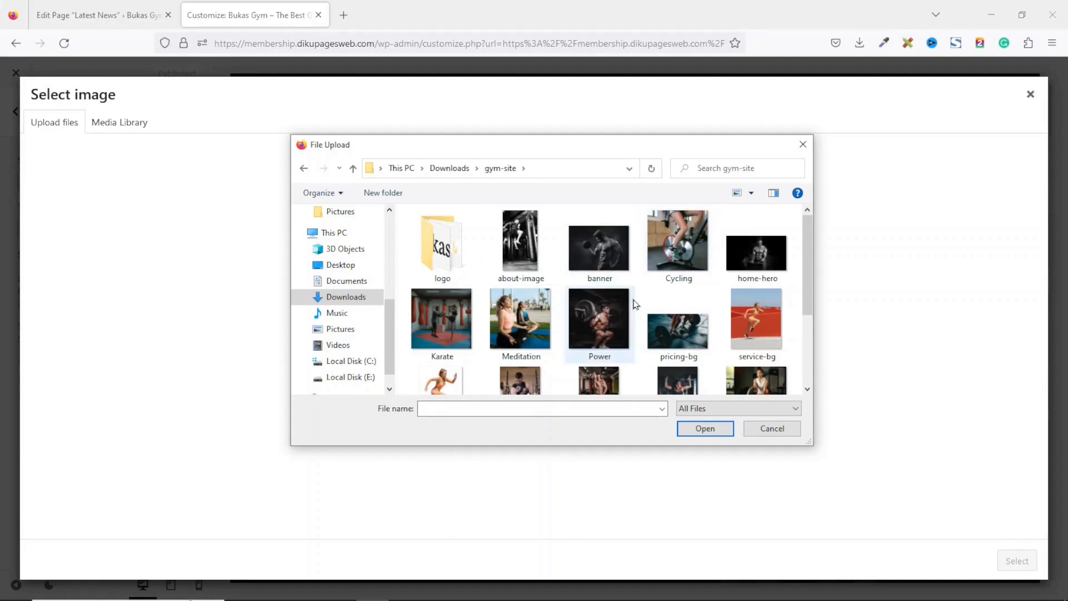
double_click(454, 263)
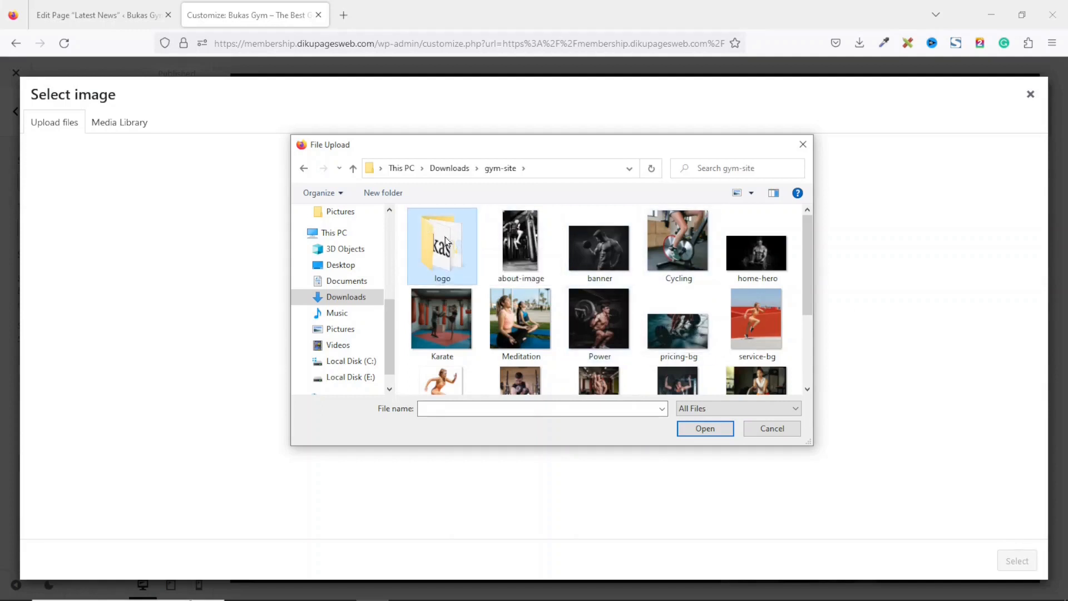
click(437, 238)
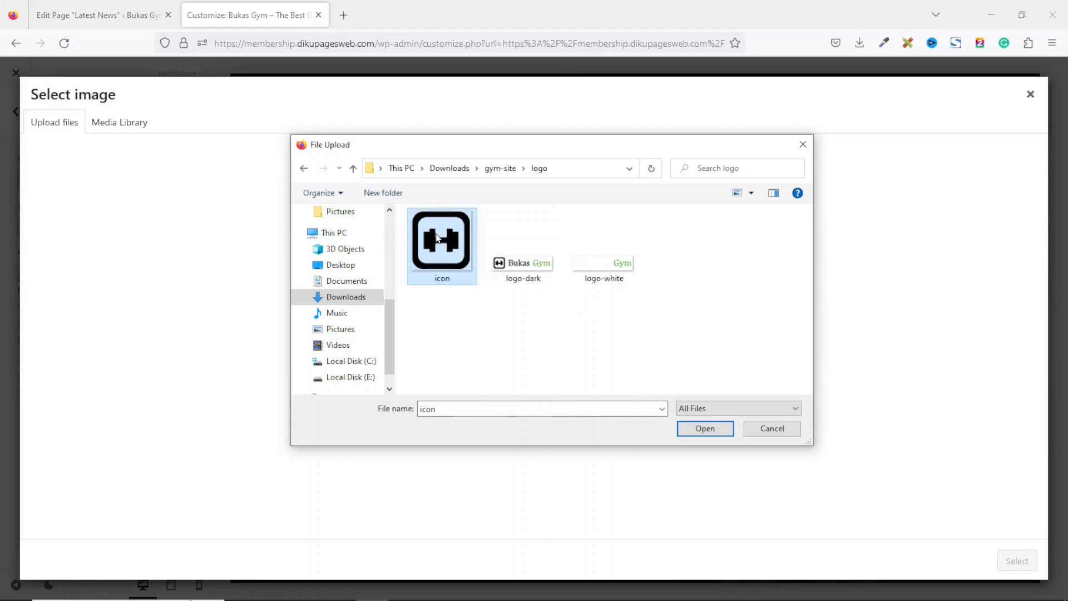
click(704, 429)
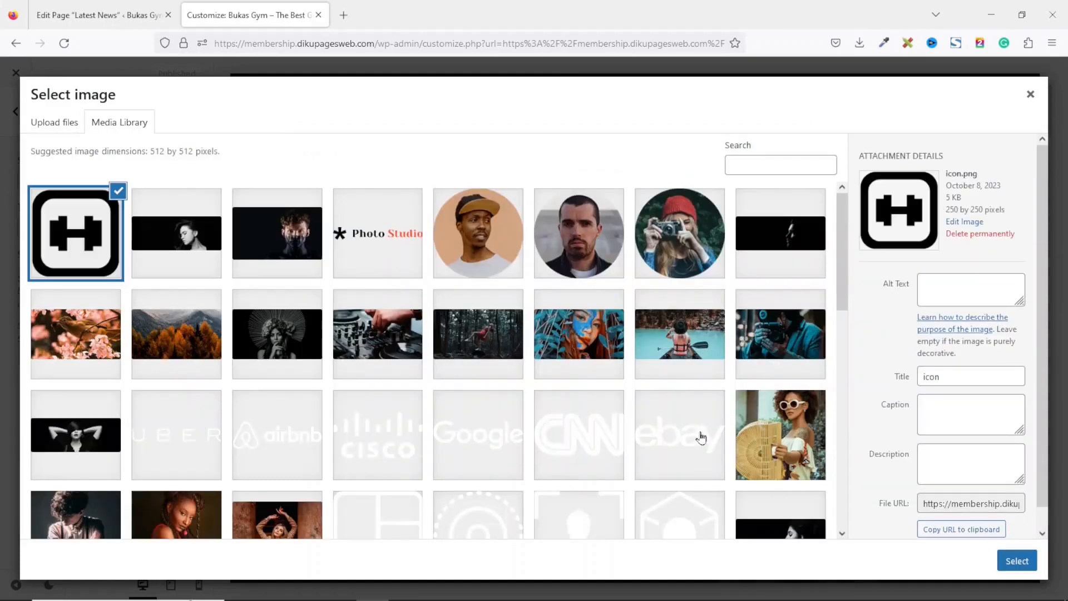
click(1018, 565)
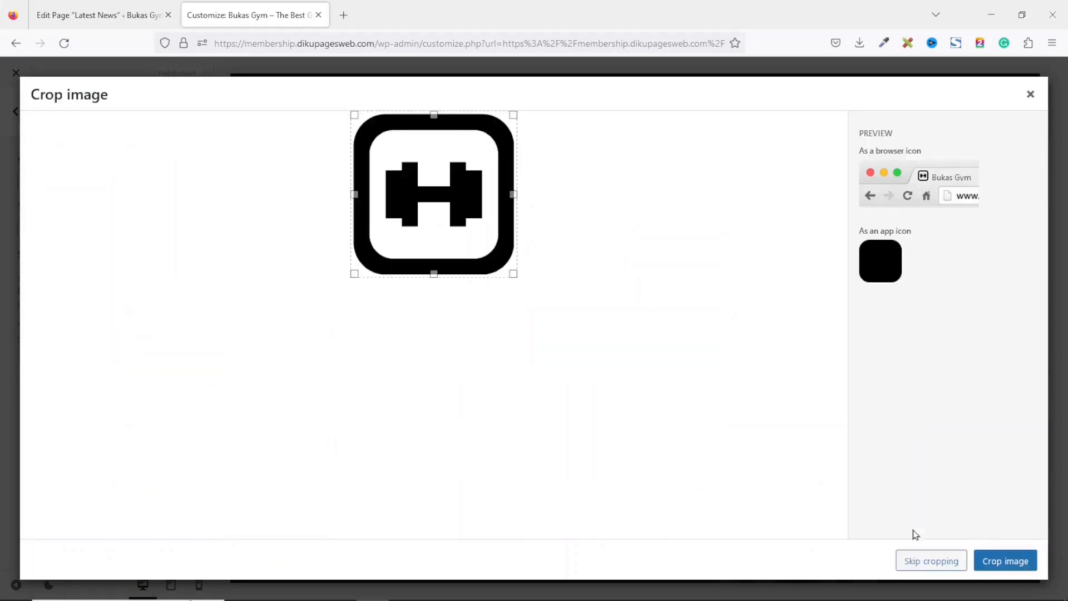
click(933, 562)
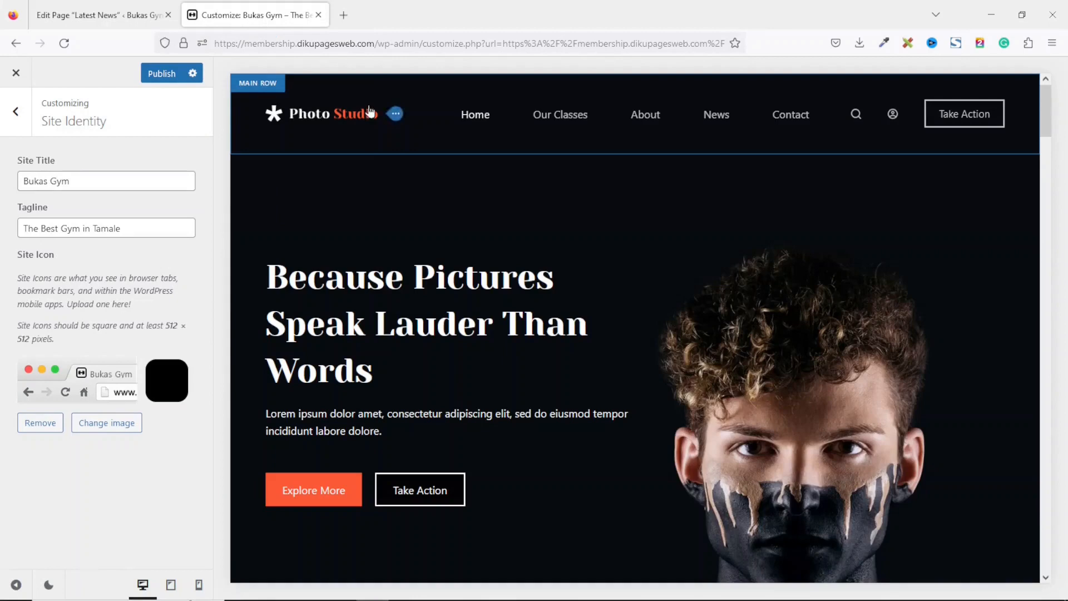
Open the header logo settings and upload logo-dark as the main logo.
mouse_move(337, 114)
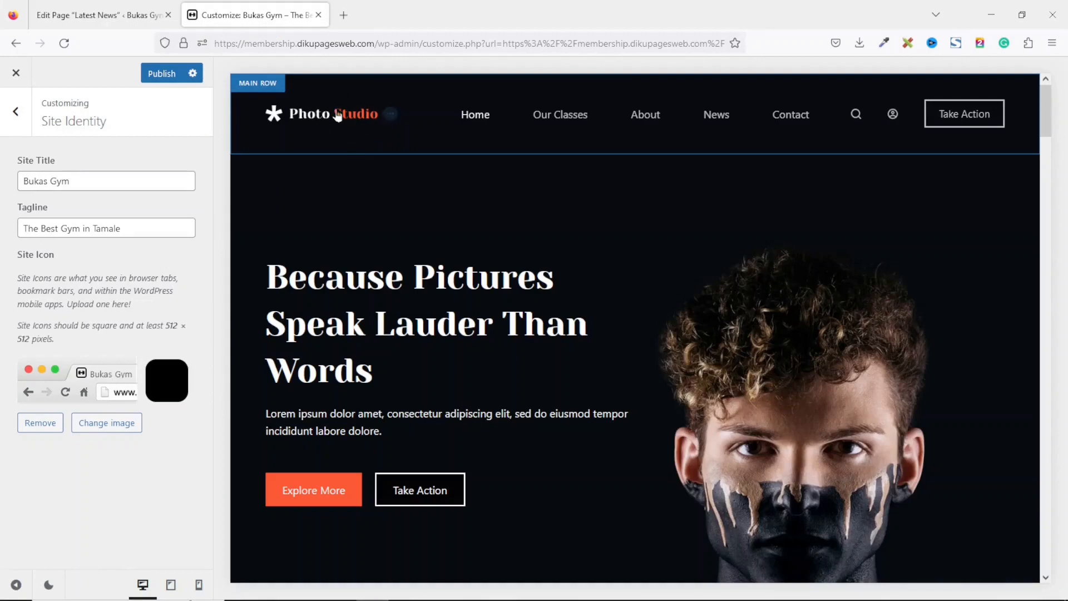
click(395, 116)
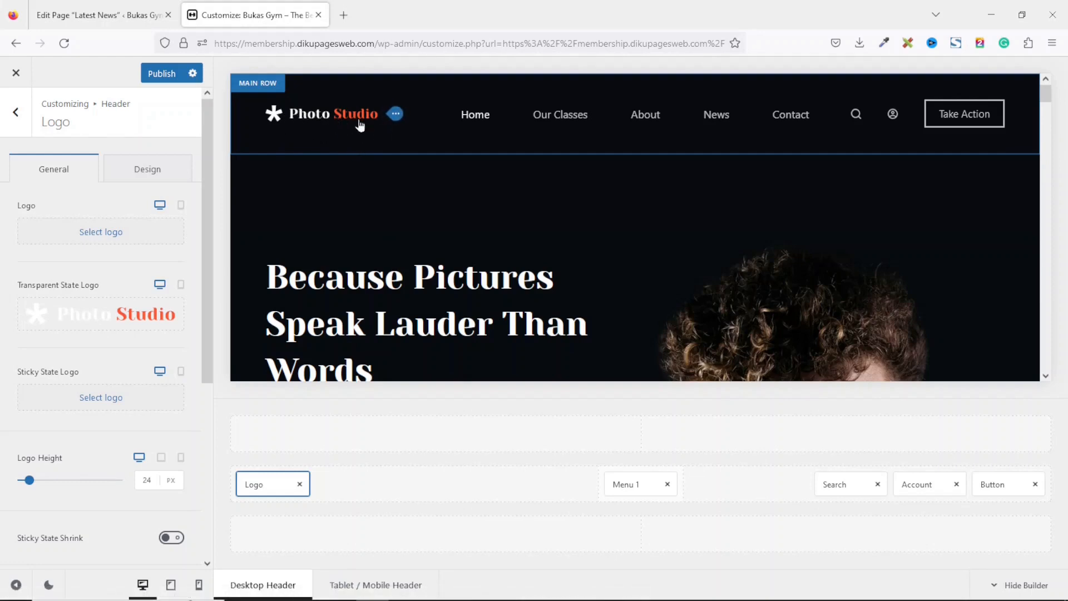
mouse_move(111, 316)
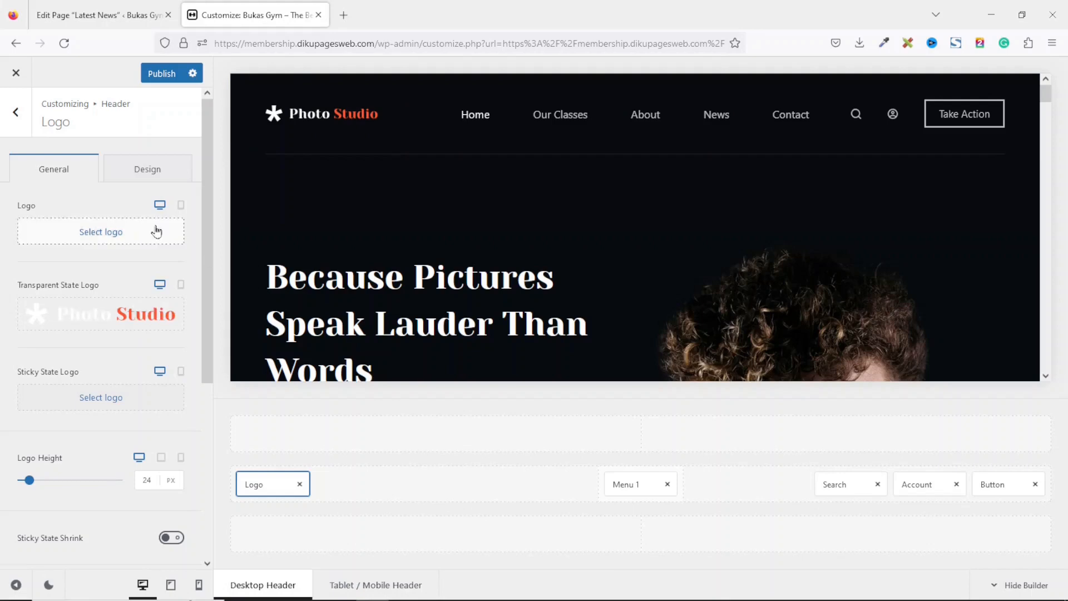
click(96, 234)
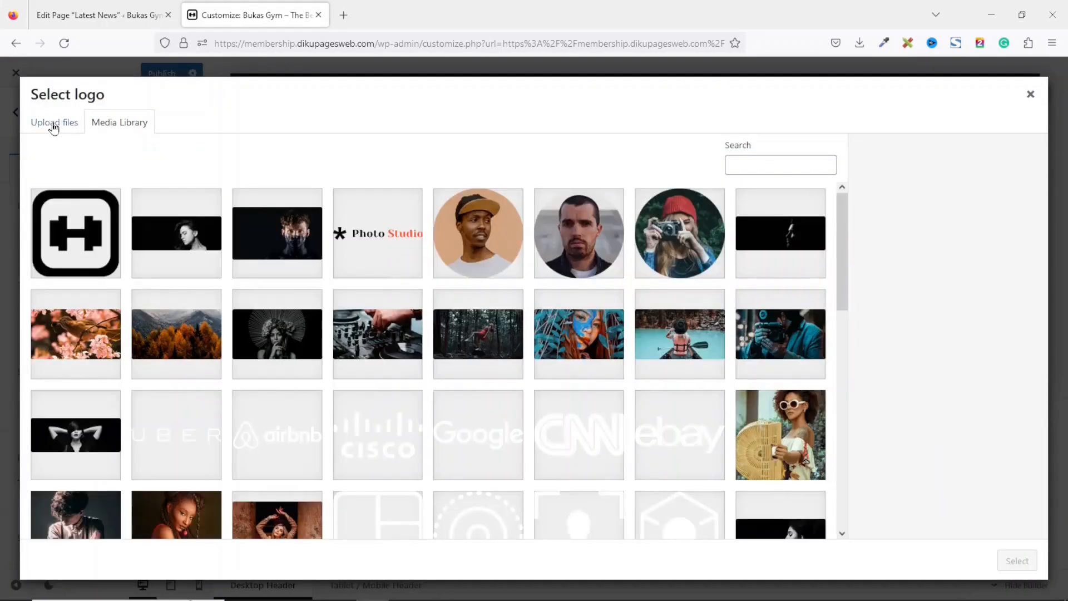
click(53, 126)
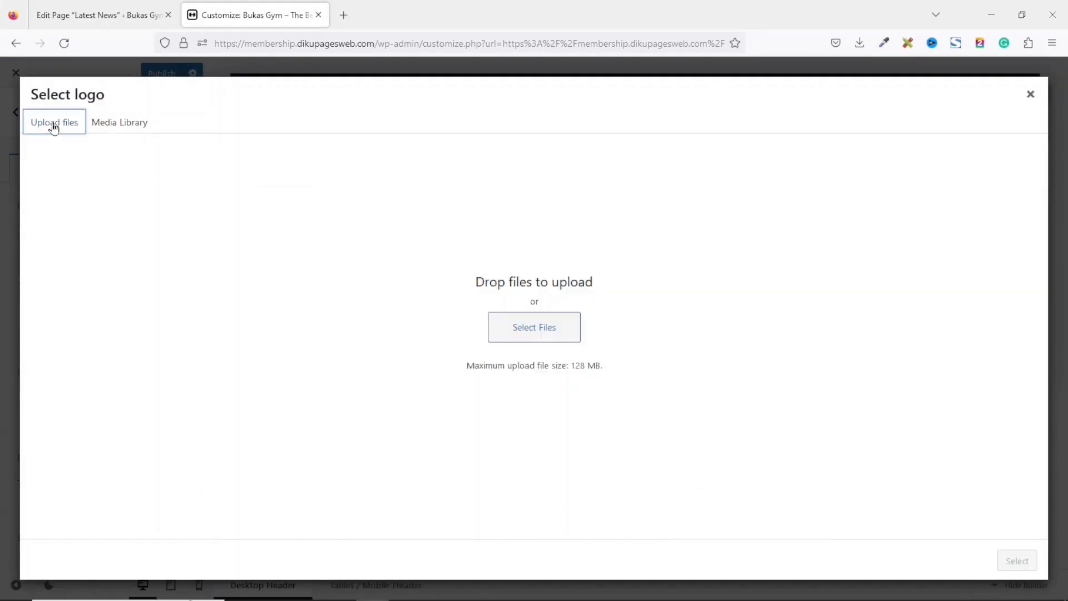
click(572, 336)
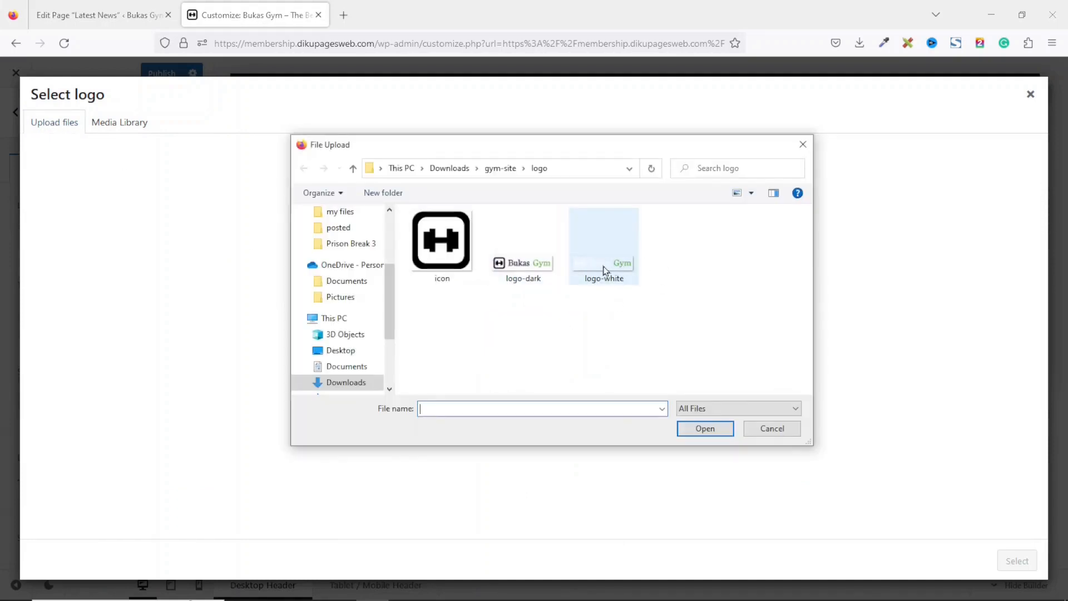
click(519, 269)
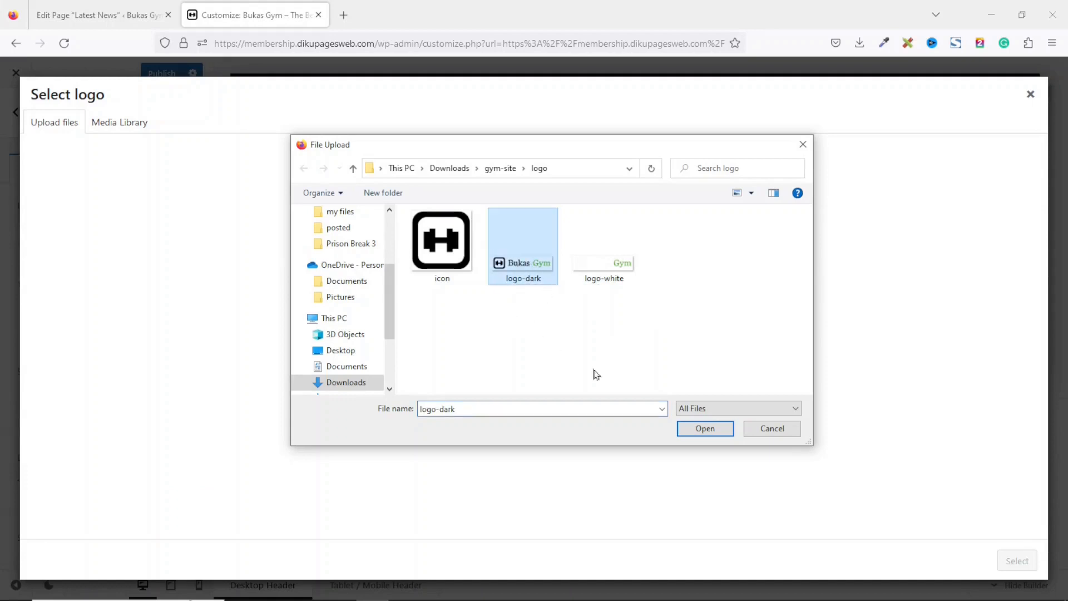
click(710, 433)
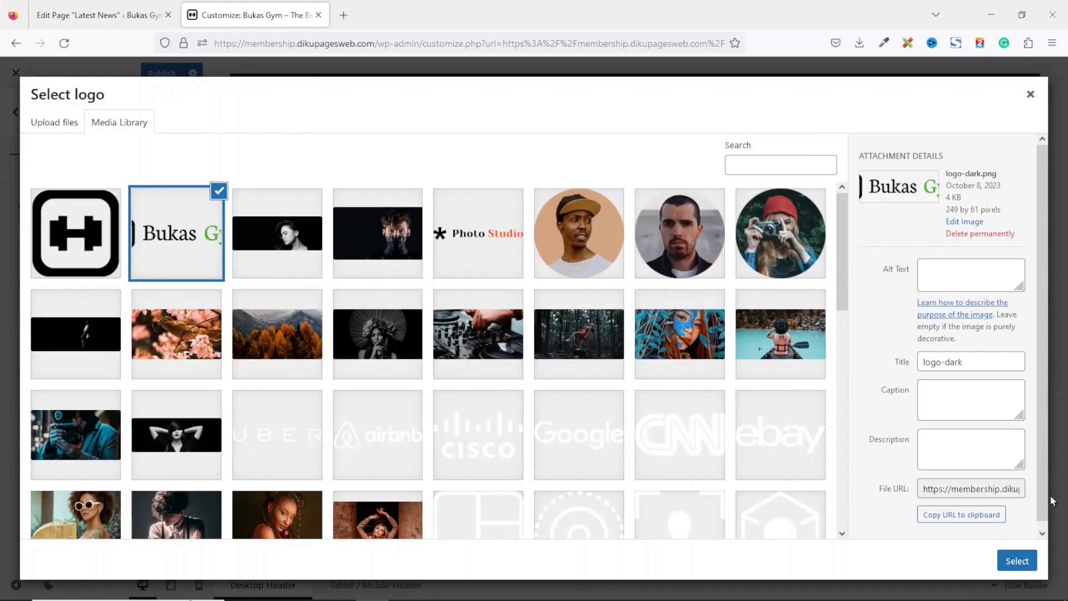
click(1017, 560)
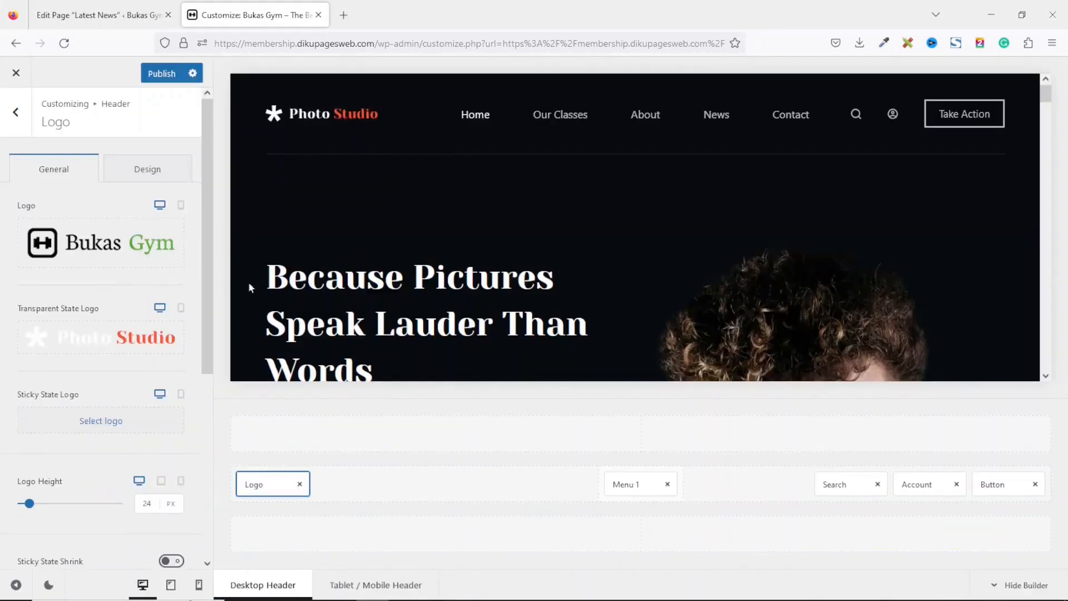
Remove the transparent state logo and replace it with an uploaded logo-white image.
mouse_move(70, 232)
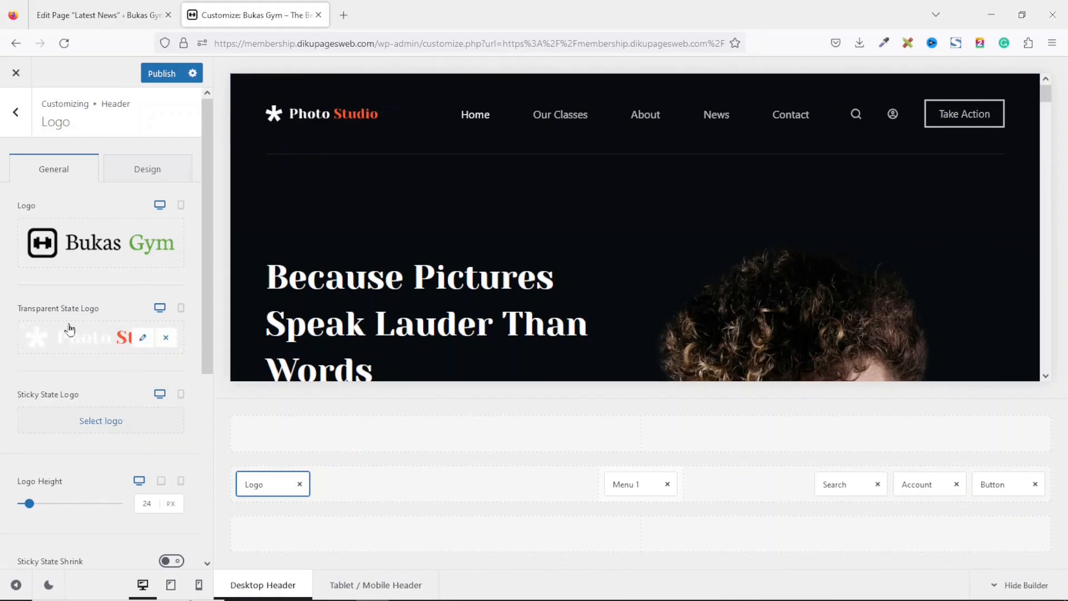
click(168, 340)
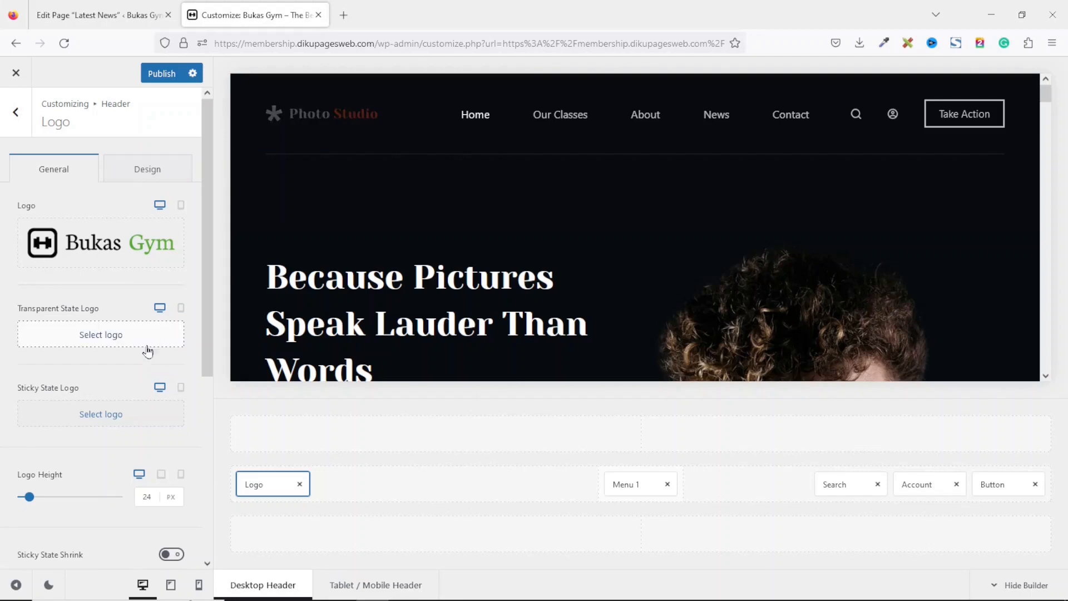
click(97, 338)
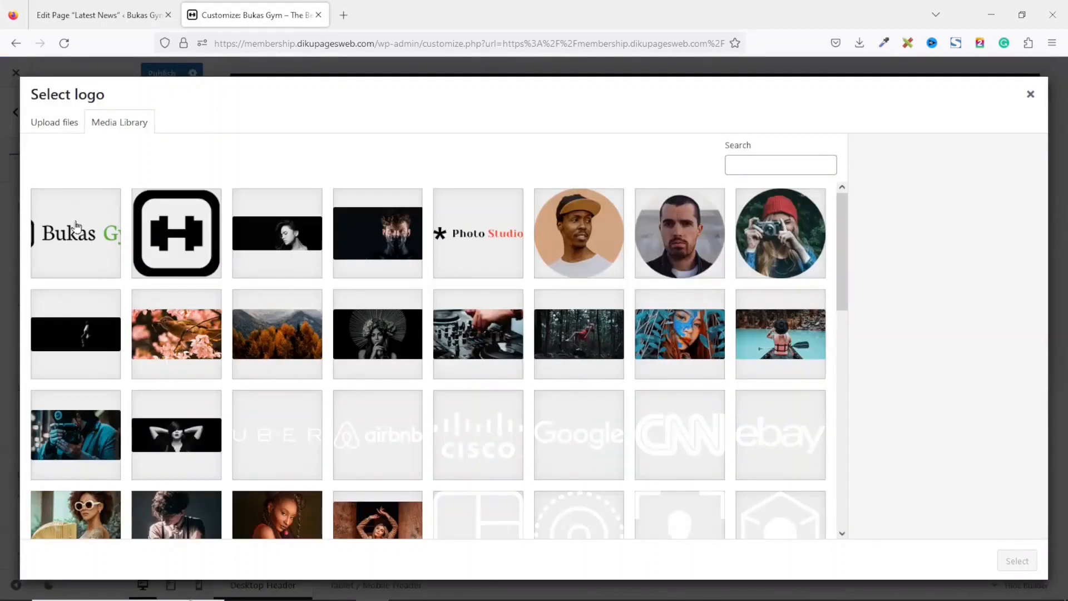
click(55, 124)
click(530, 327)
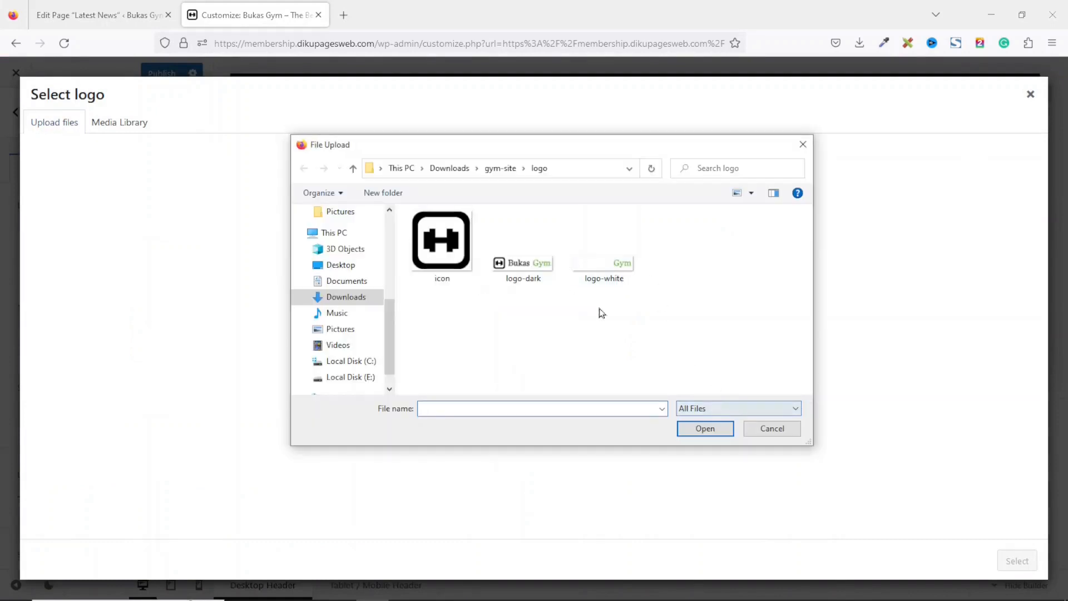
click(590, 271)
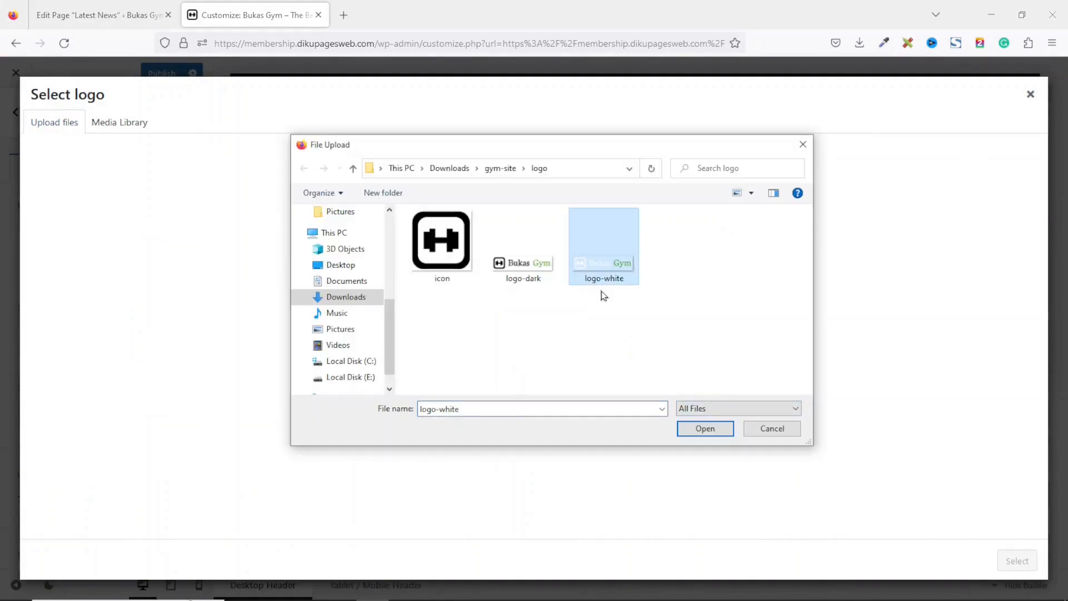
click(701, 432)
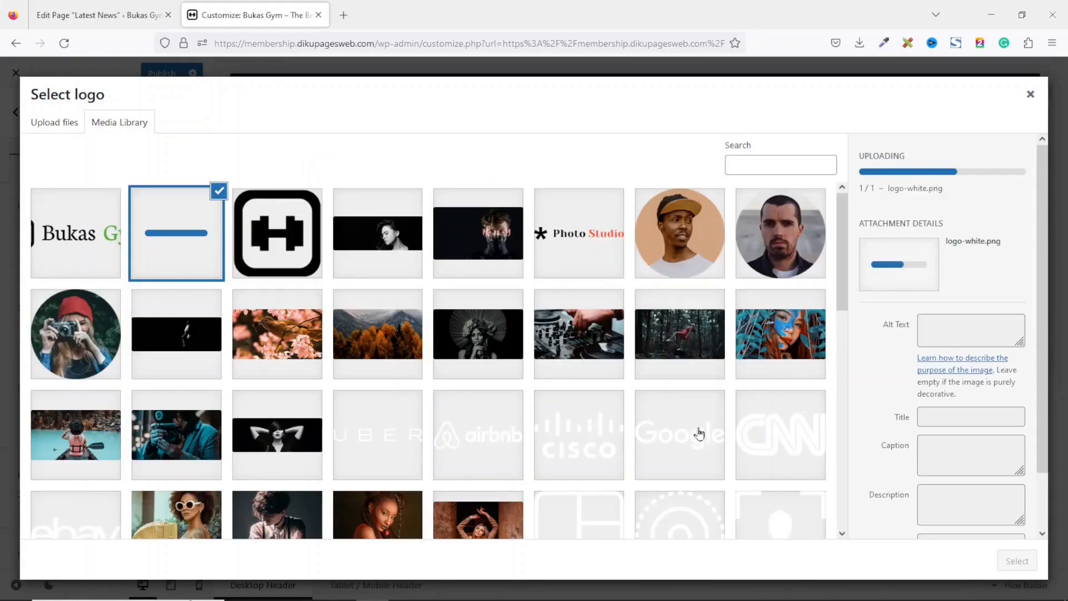
click(1034, 562)
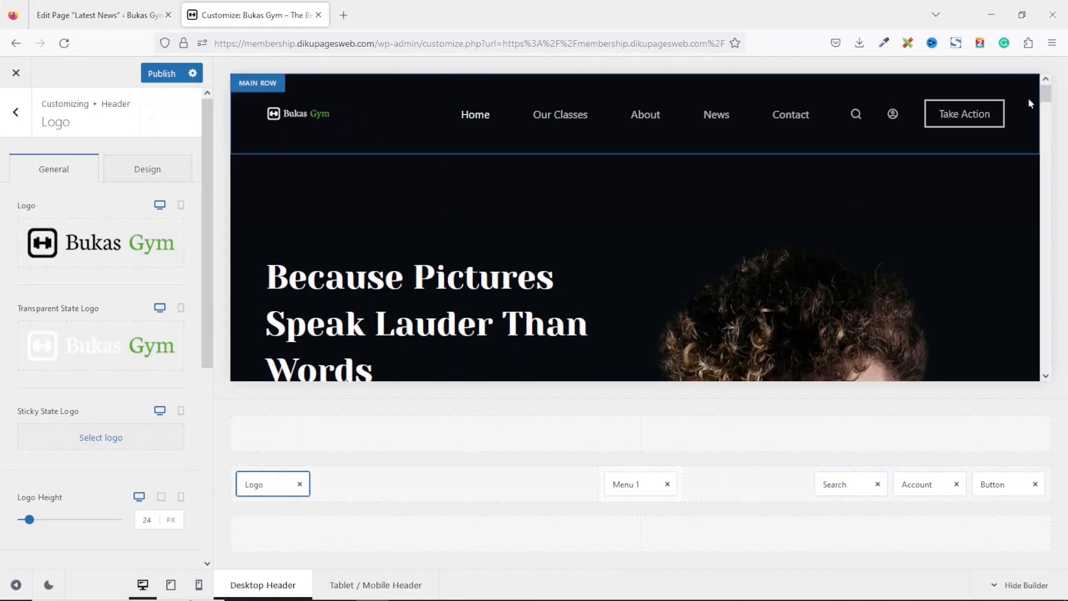
scroll(1053, 109, down, 2)
scroll(436, 109, down, 4)
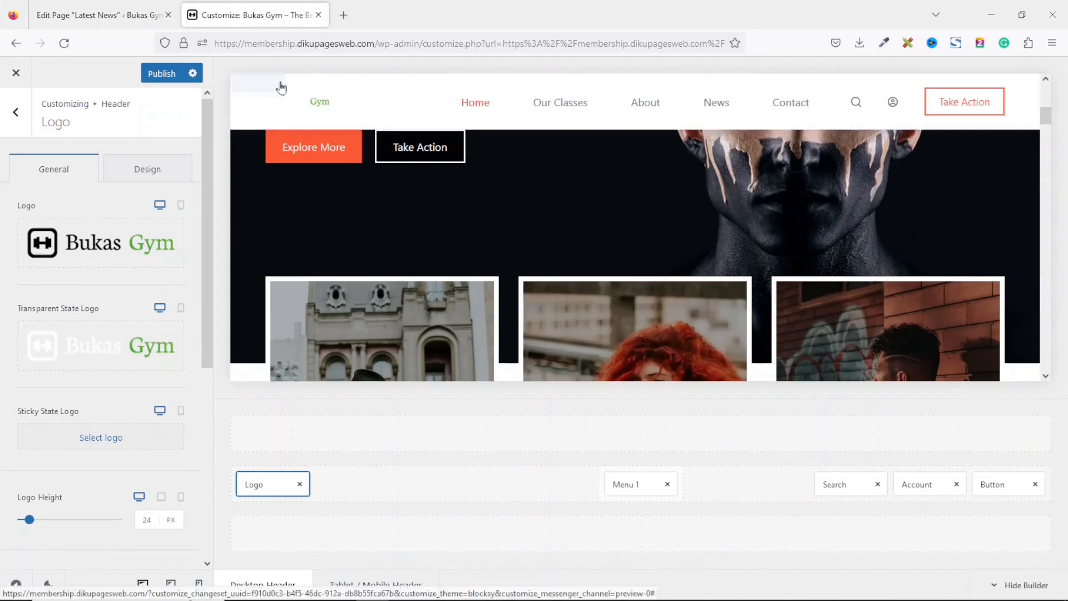
Set the logo-dark image from the media library as the sticky state logo.
mouse_move(349, 107)
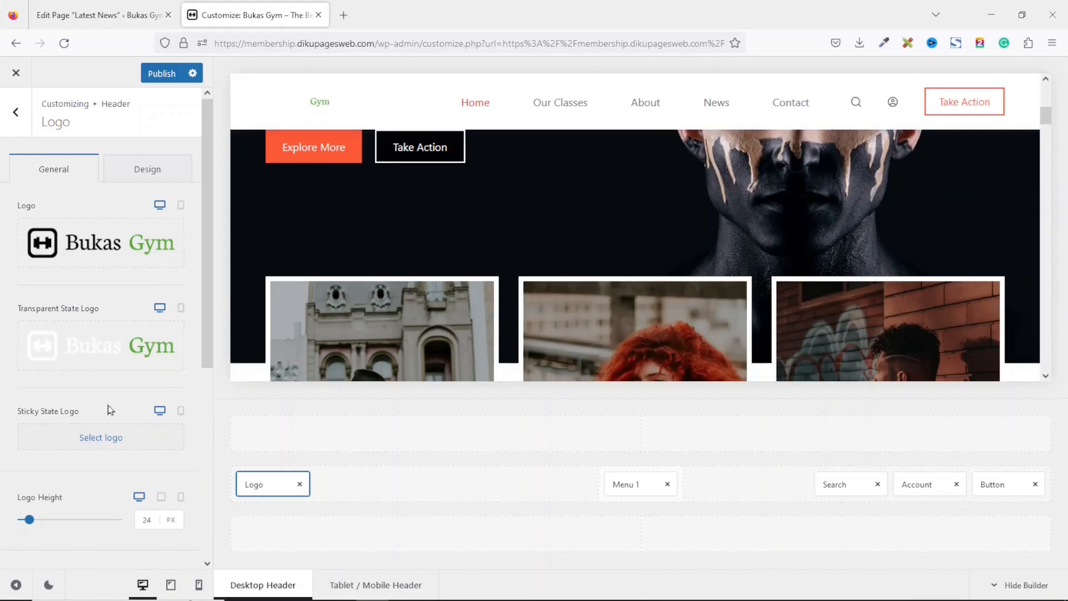
click(114, 442)
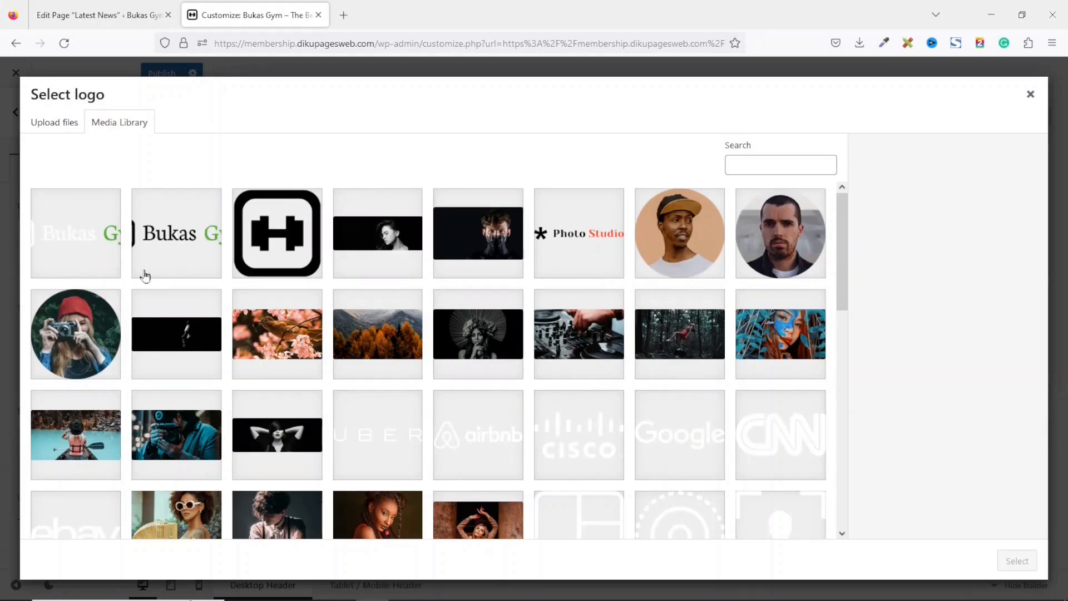
click(178, 236)
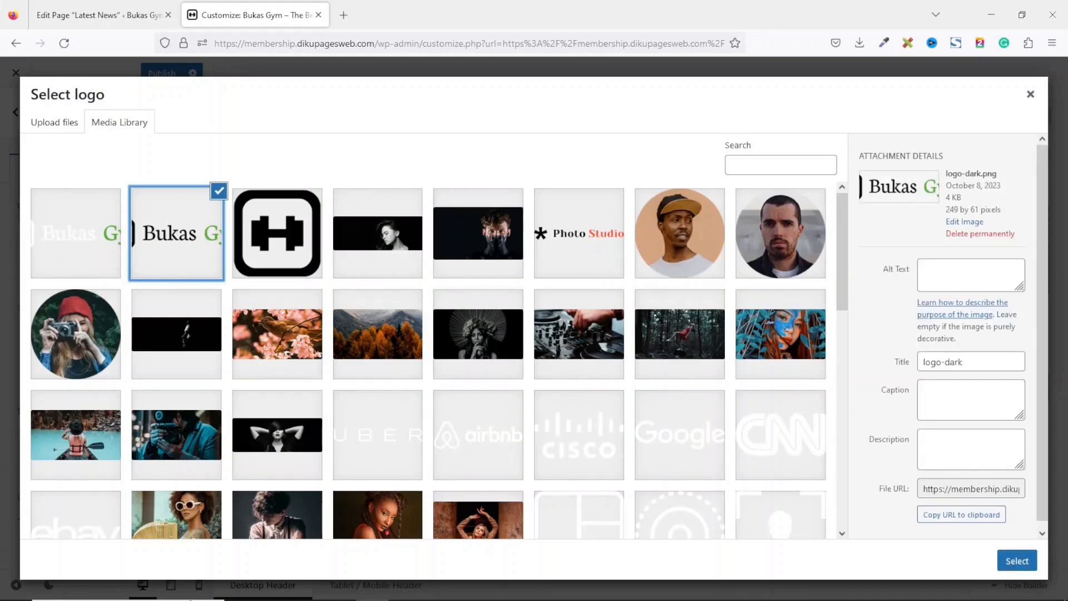
click(1016, 560)
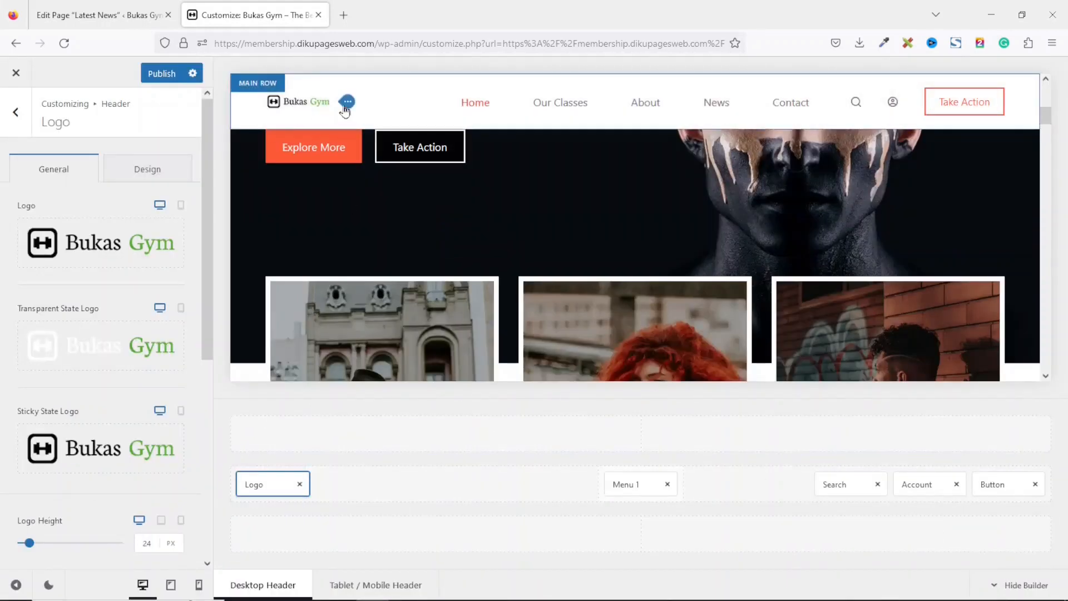
drag(1047, 118, 1046, 91)
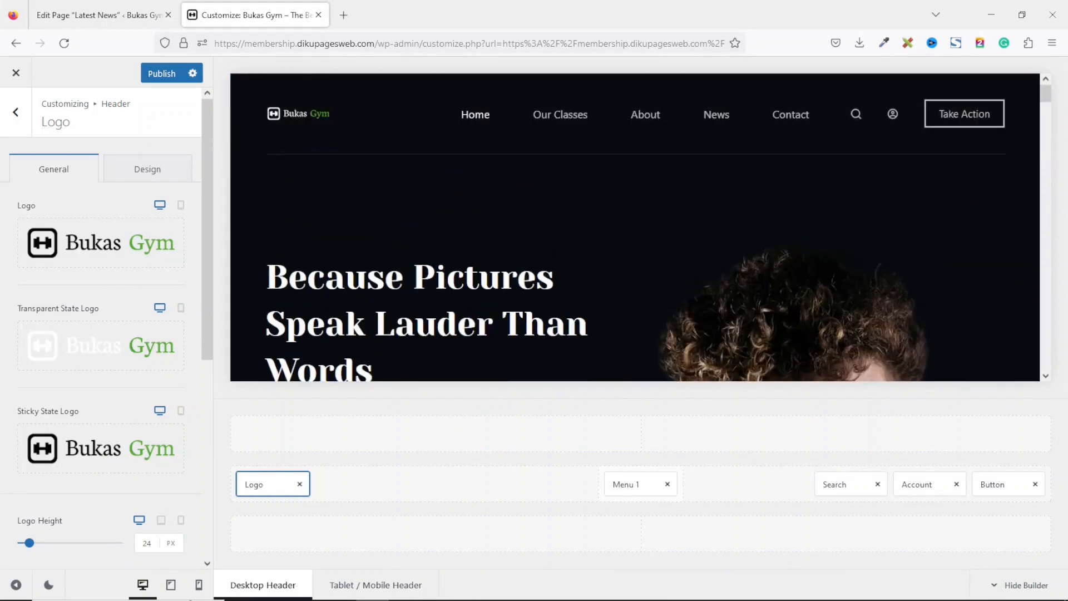
drag(1046, 92, 1048, 120)
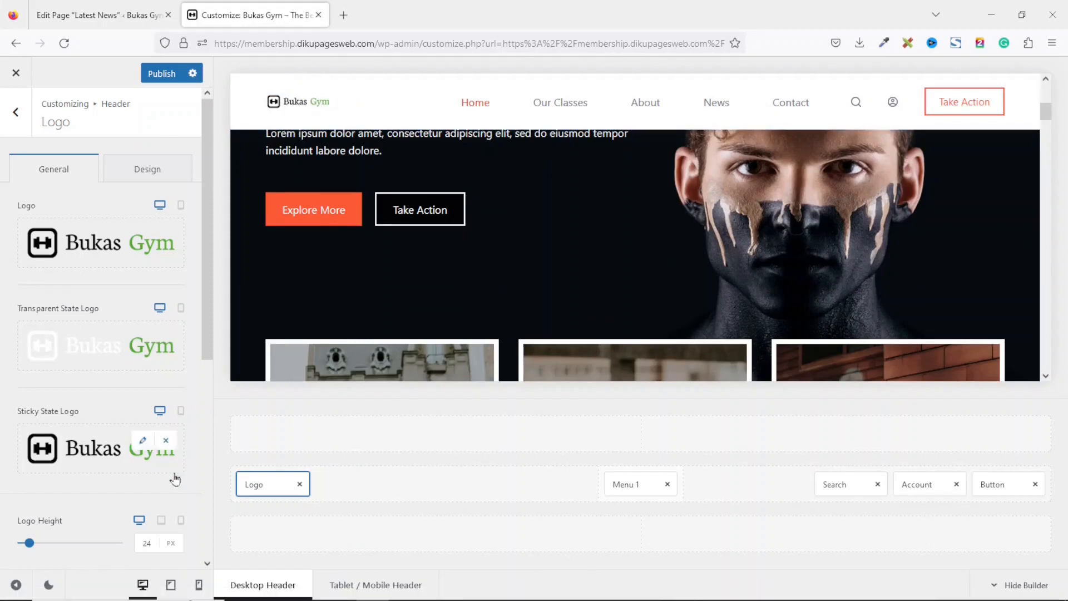
Set the header logo height to 45 px.
click(147, 542)
drag(156, 542, 137, 542)
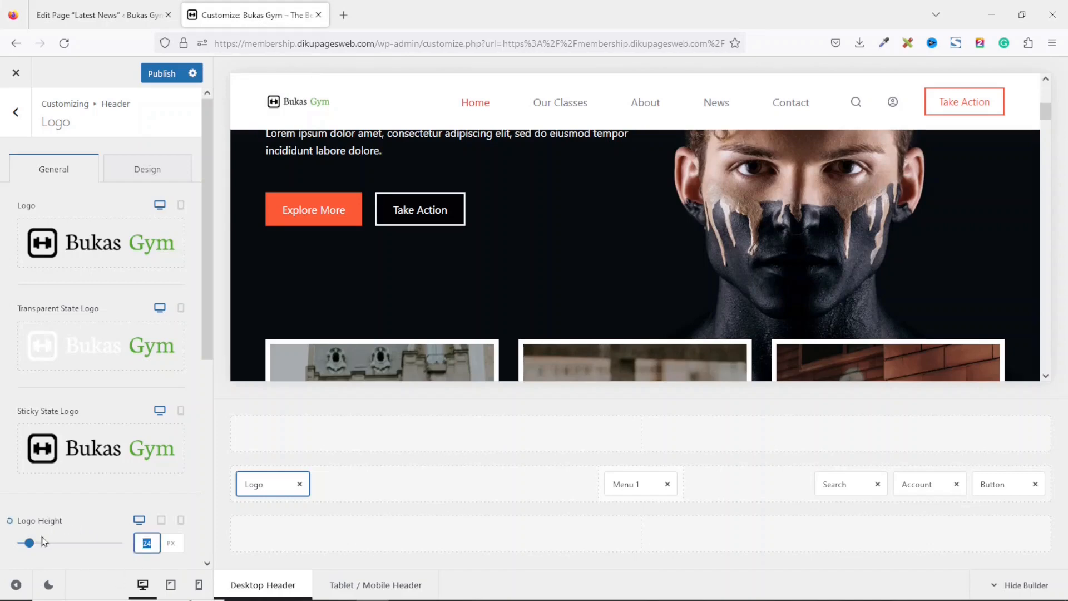
text(45)
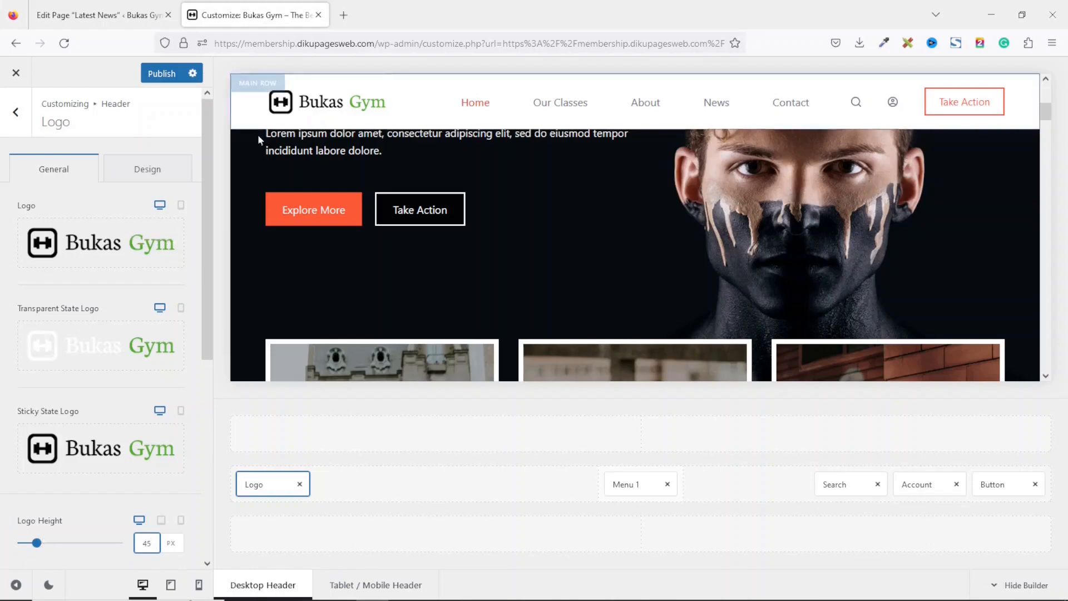
drag(1046, 113, 1043, 83)
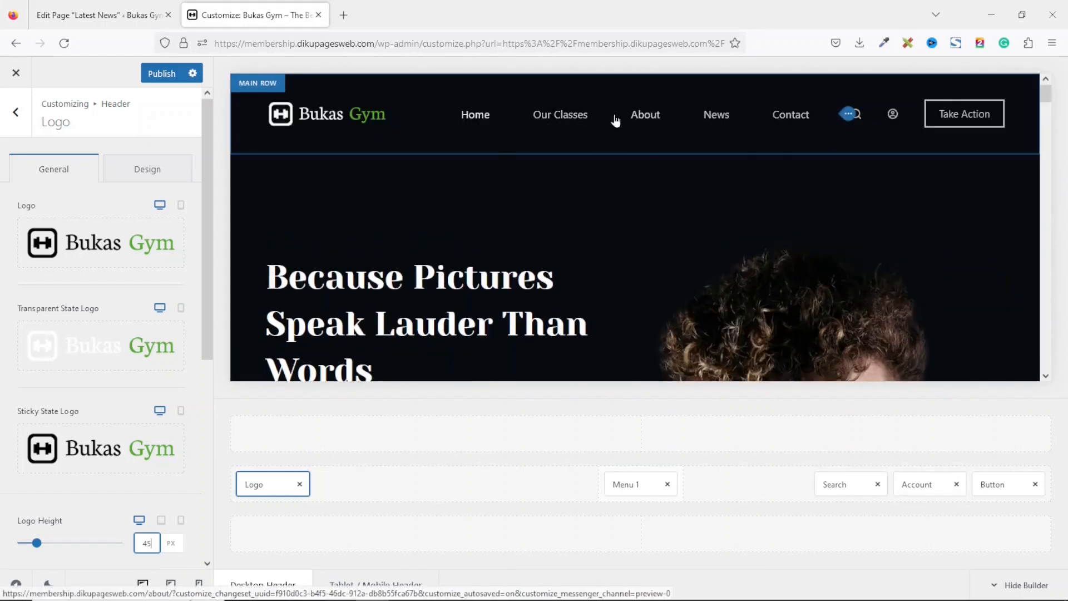
In the Main Menu, rename the News item's navigation label to Blog.
click(16, 114)
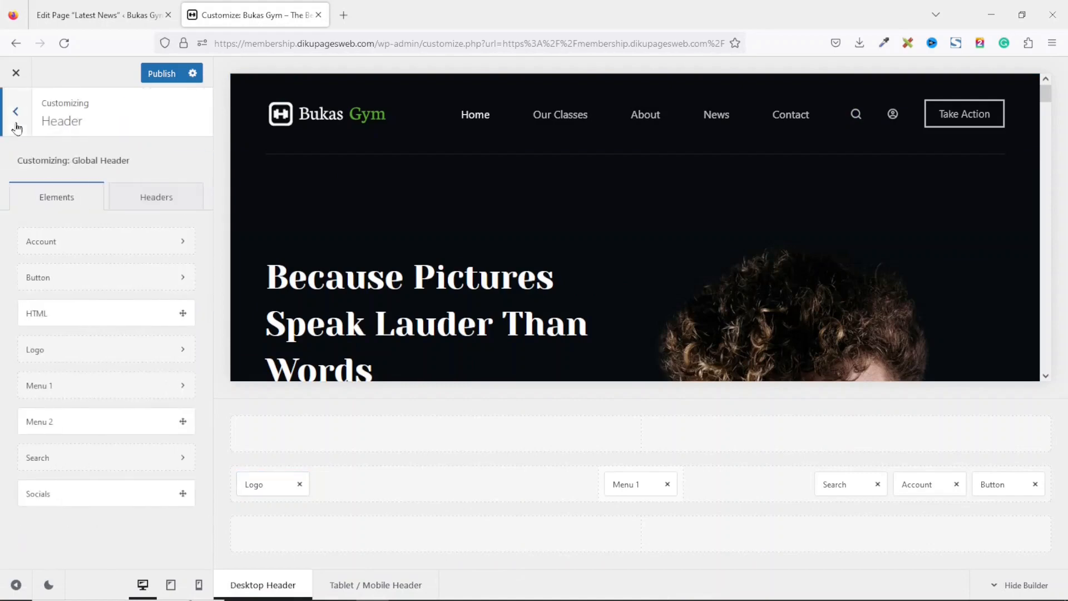
click(6, 120)
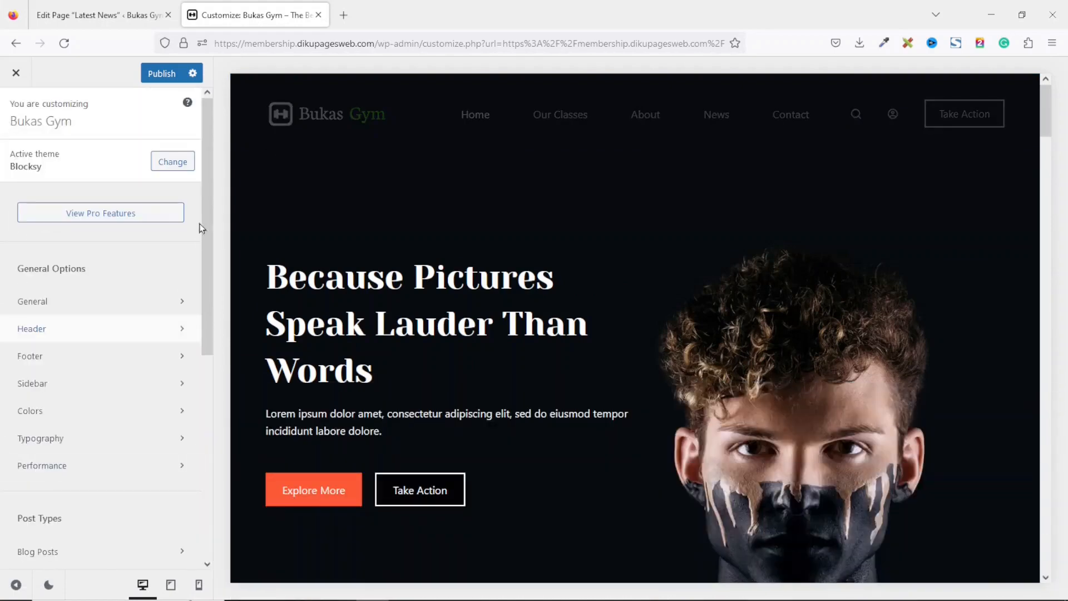
drag(205, 226, 206, 427)
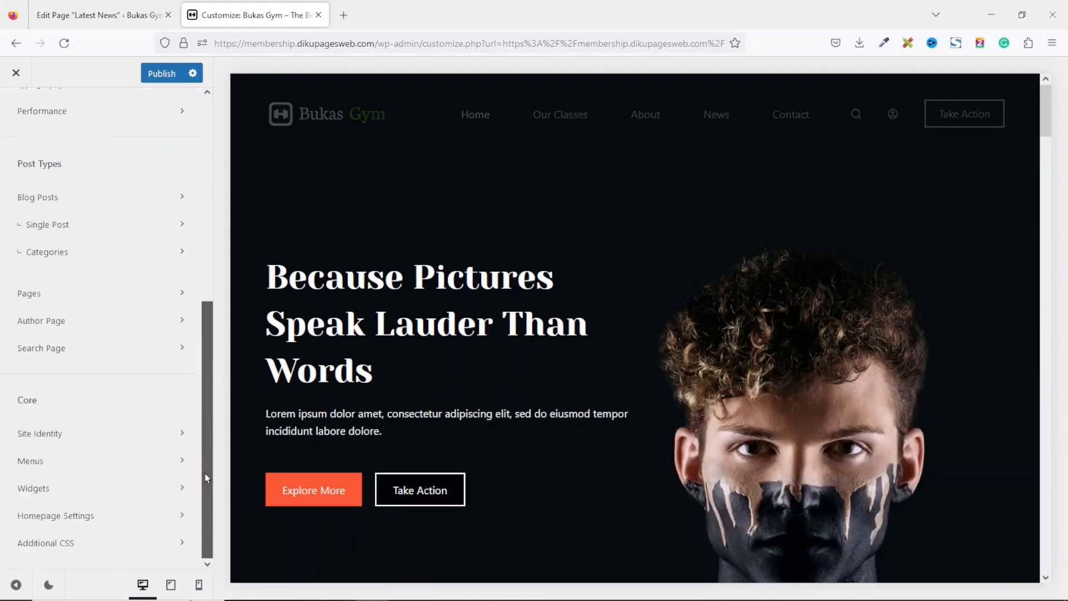
click(73, 464)
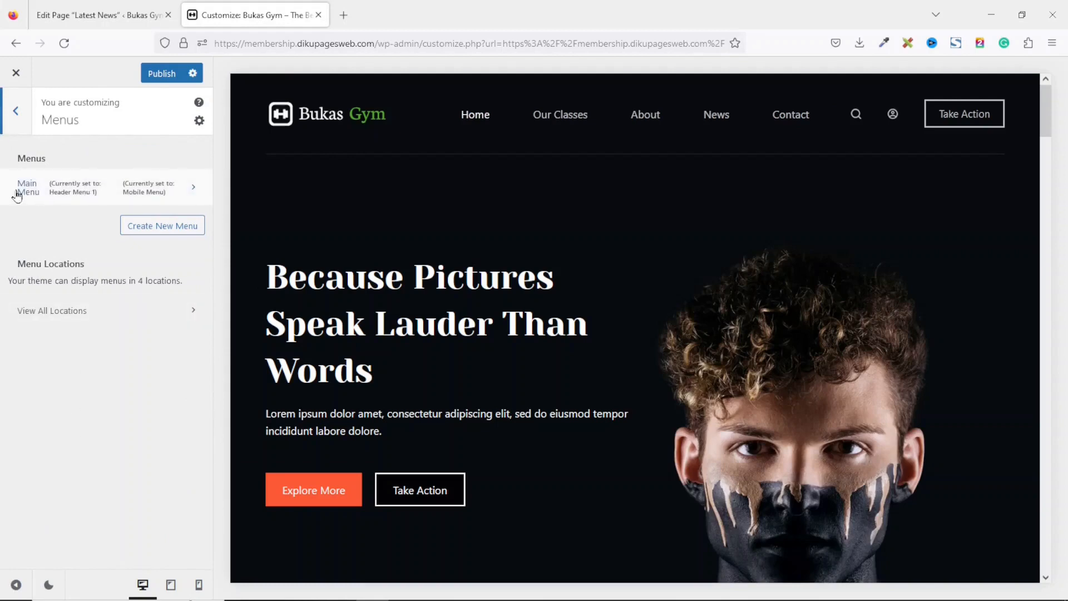
click(75, 190)
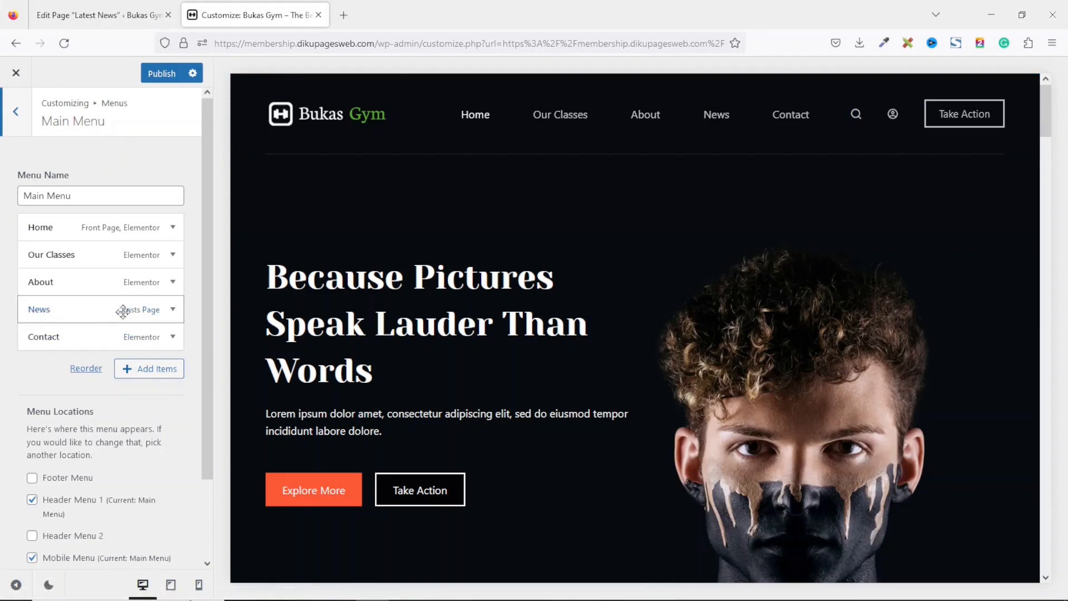
click(173, 310)
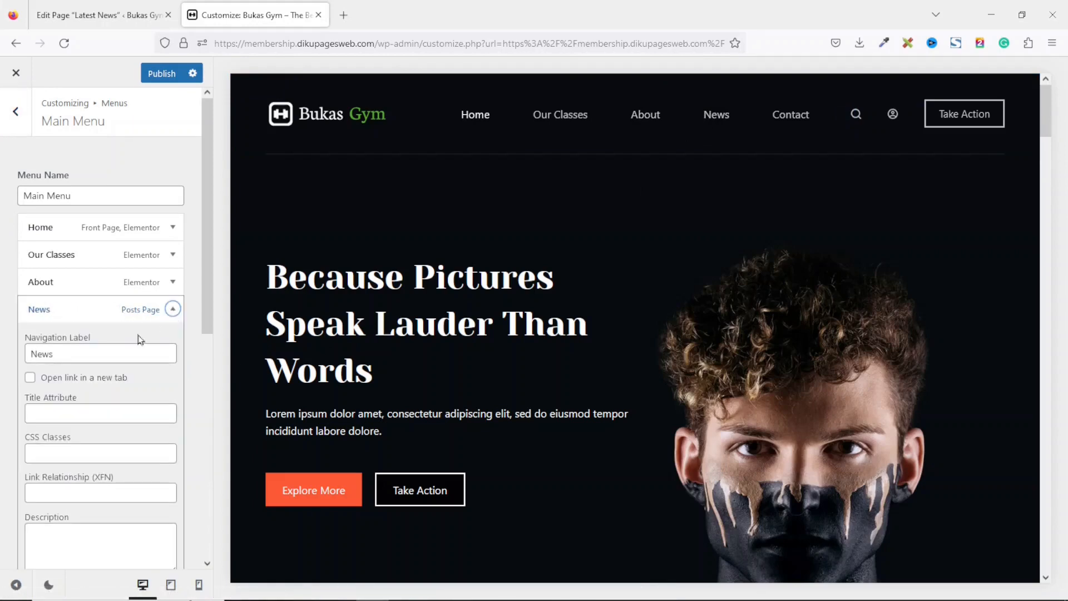
drag(70, 358, 3, 350)
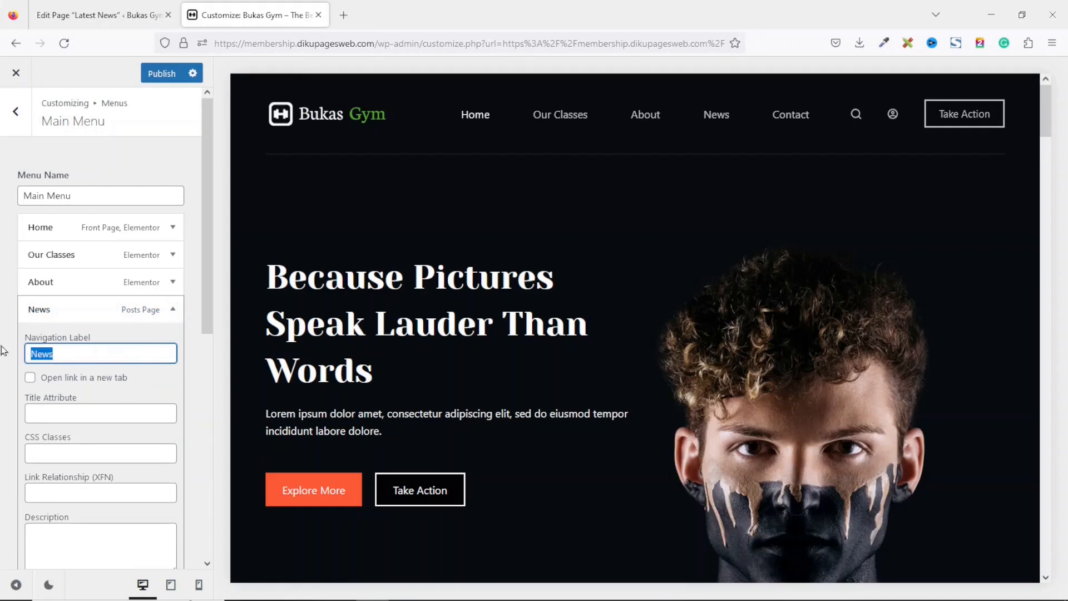
text(Blog)
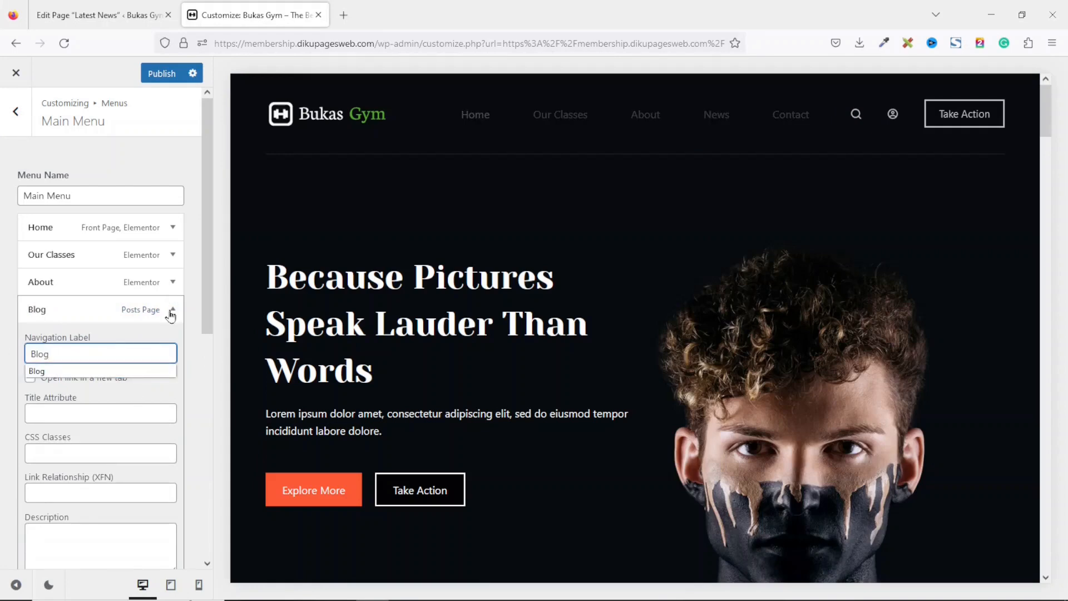
click(171, 312)
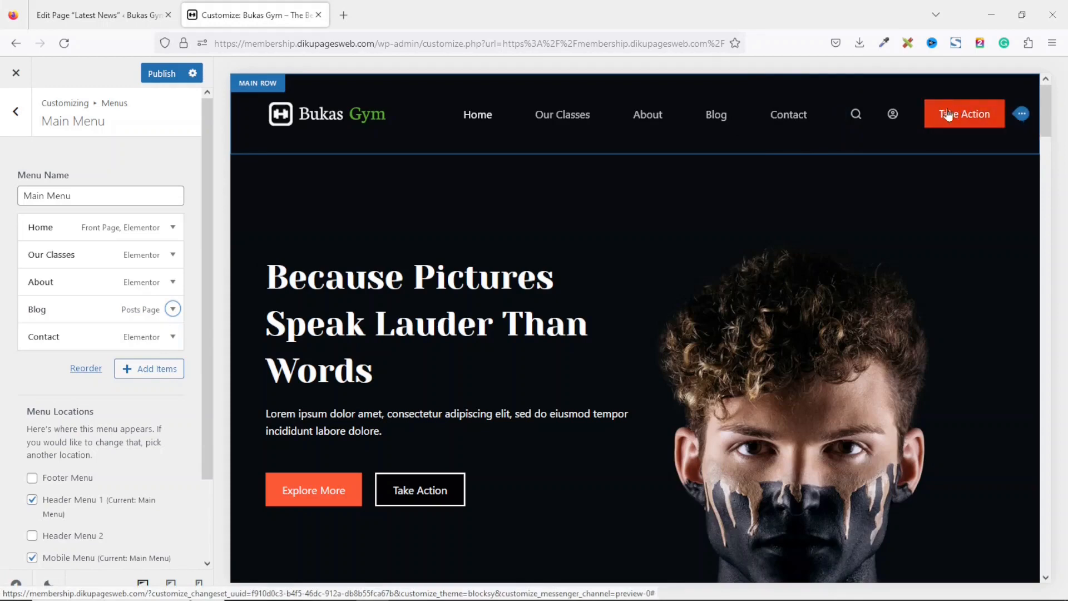
Remove the Contact item from the Main Menu.
click(174, 337)
scroll(205, 302, down, 1)
drag(205, 302, 198, 417)
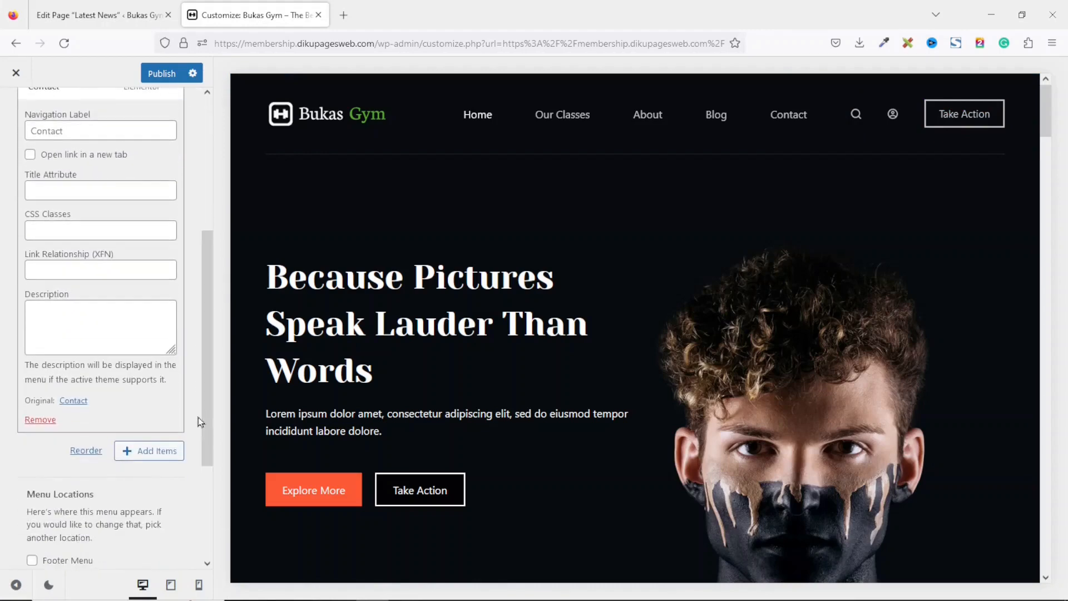
click(40, 420)
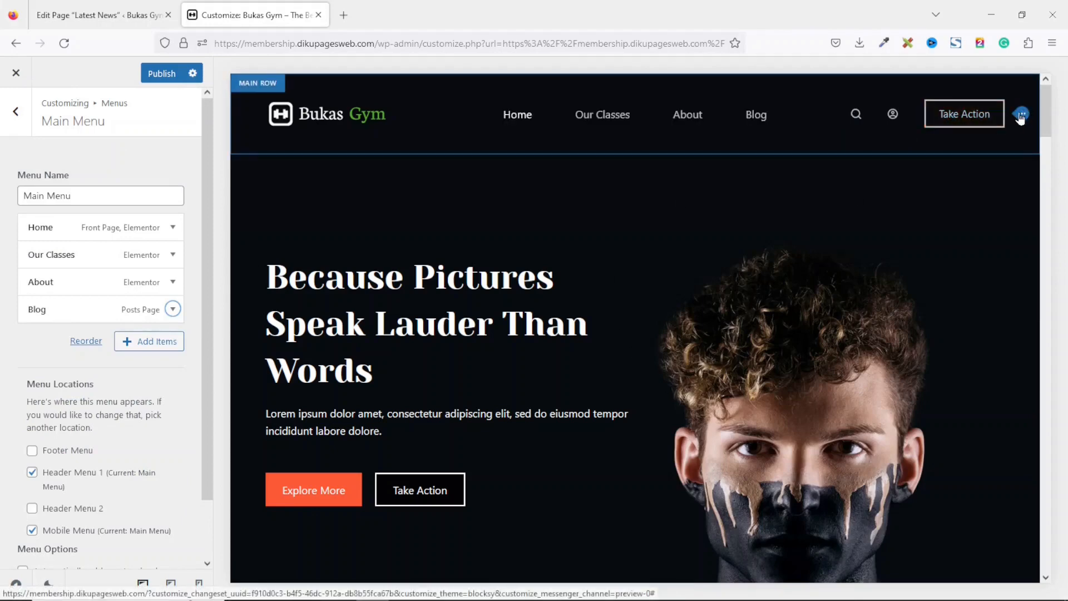
Open the header button settings and change its label to Get In Touch.
click(1020, 115)
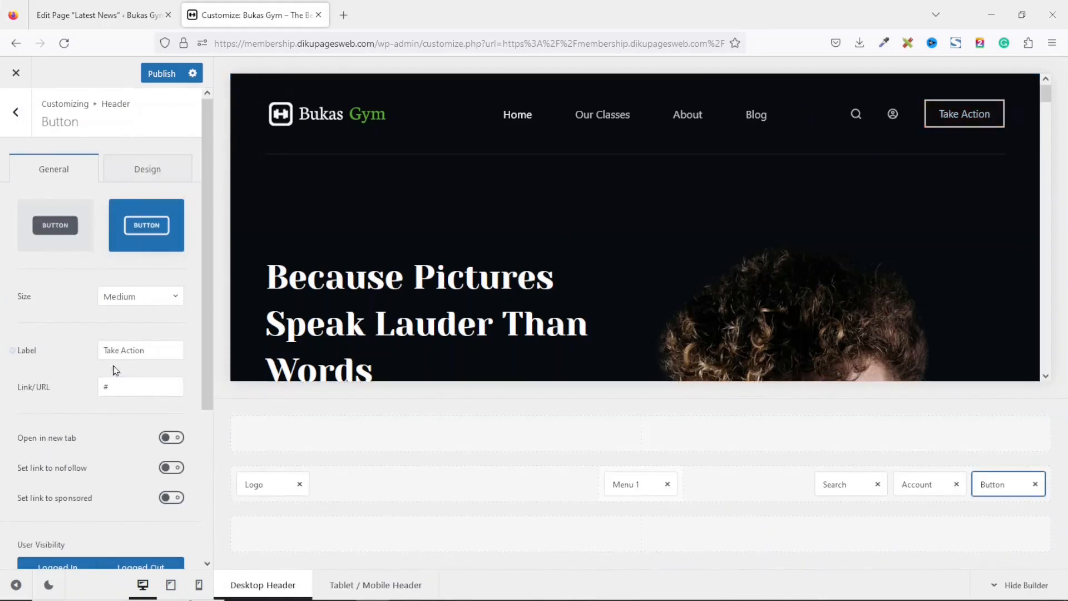
drag(162, 348, 15, 348)
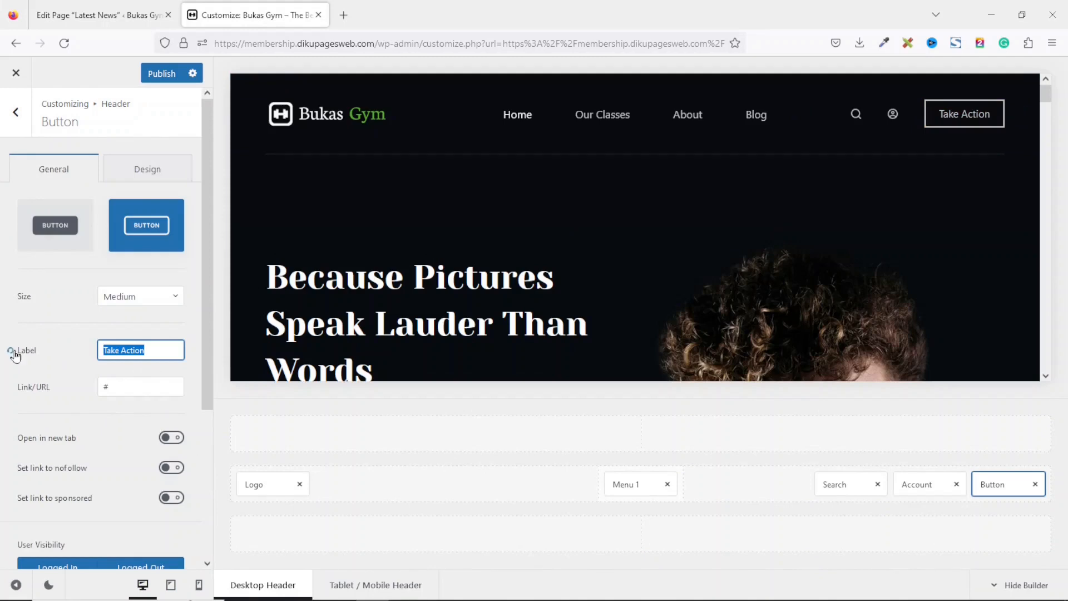
text(Get In Touch)
Copy the Contact page's view link from the Pages list and paste it as the header button's link URL.
drag(131, 386, 93, 381)
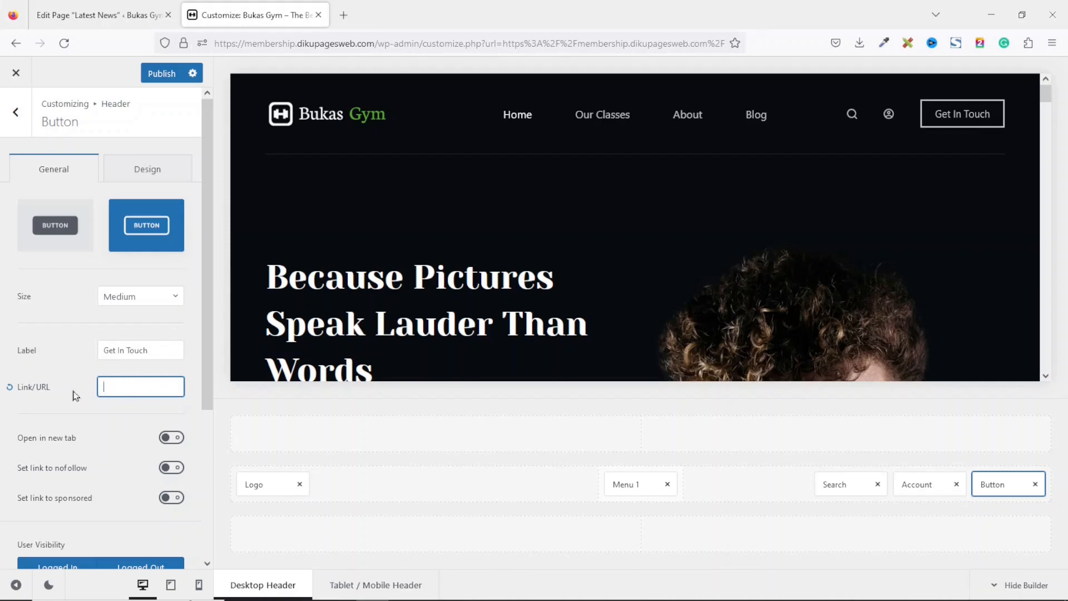
click(119, 9)
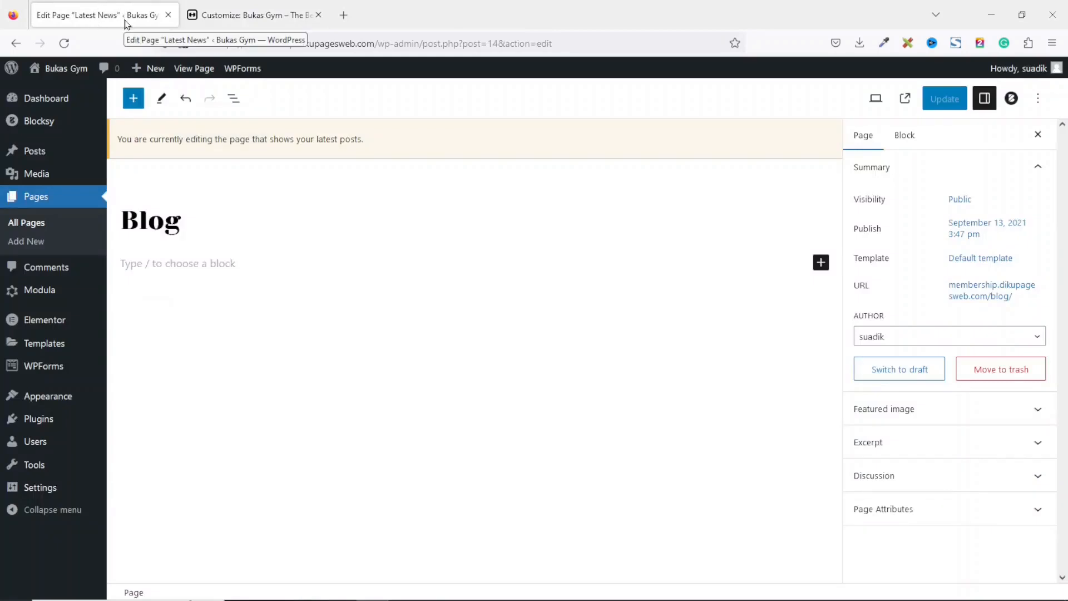
click(23, 226)
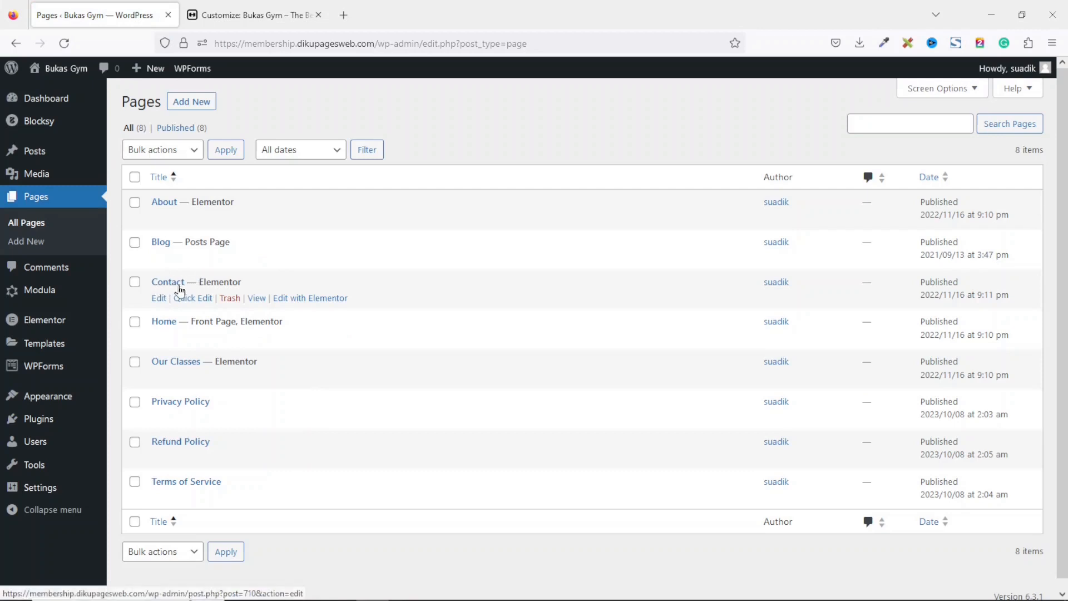
right_click(257, 303)
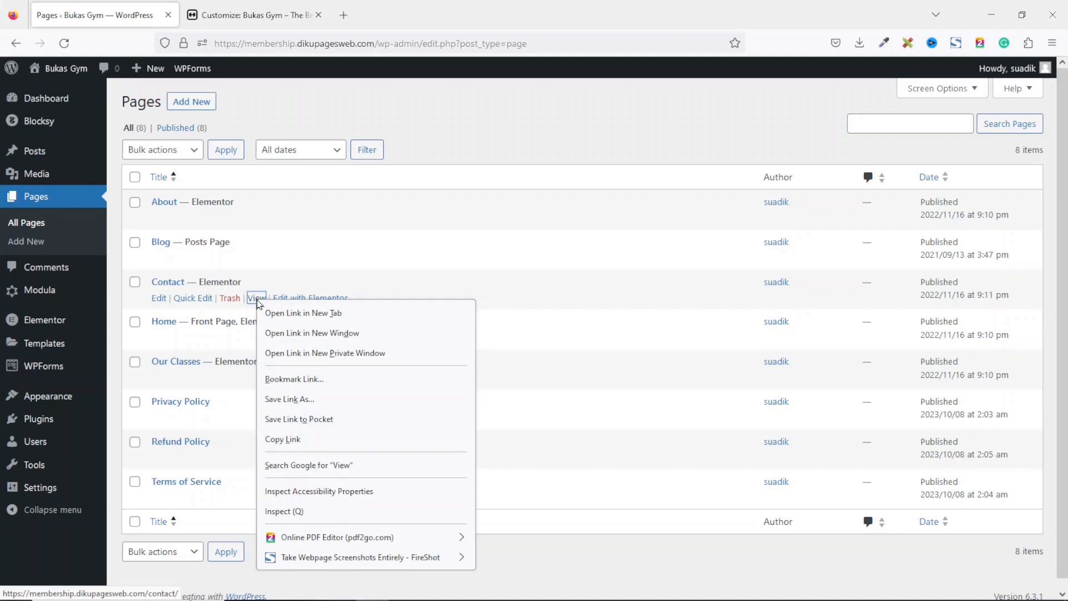
click(303, 442)
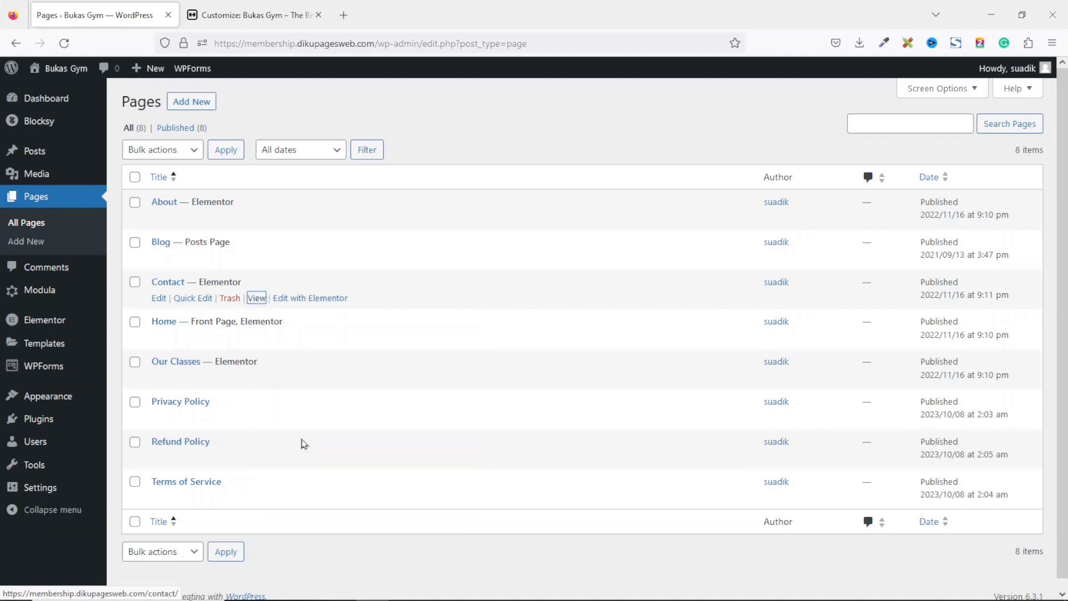
click(240, 14)
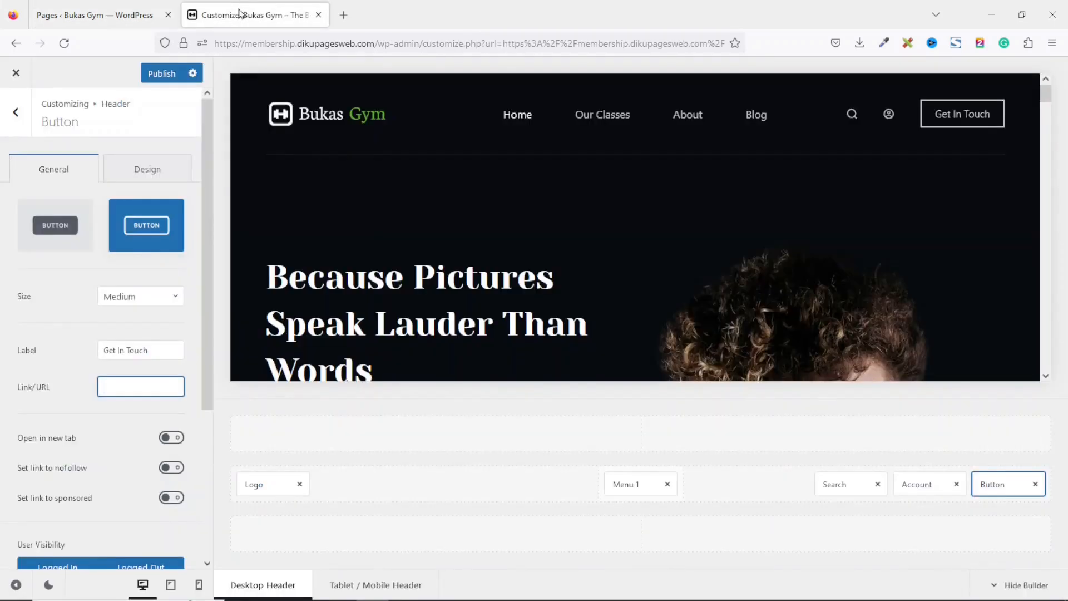
right_click(150, 384)
right_click(152, 383)
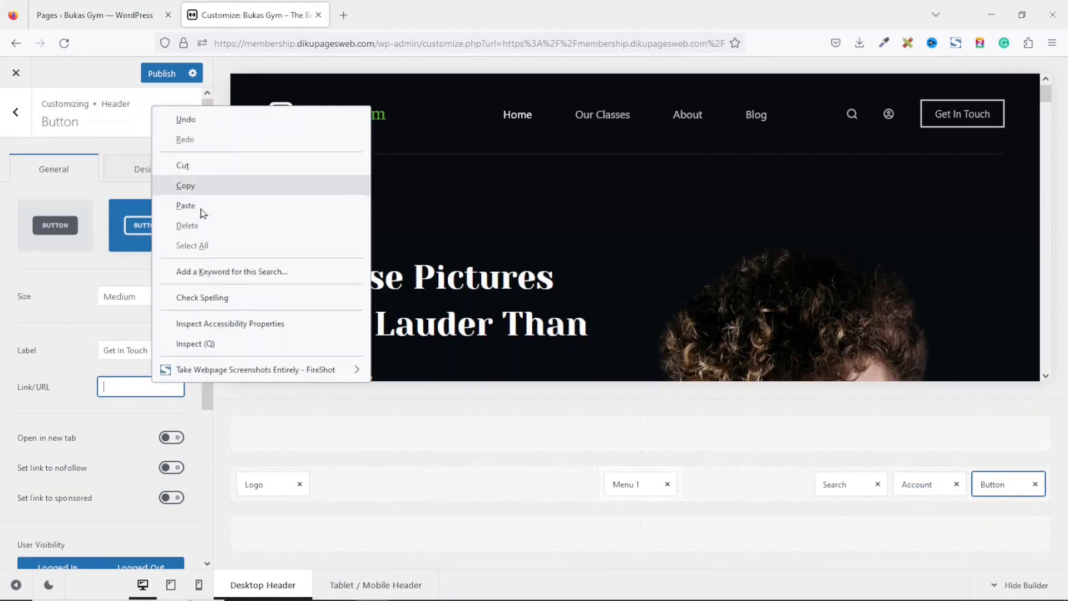
click(200, 205)
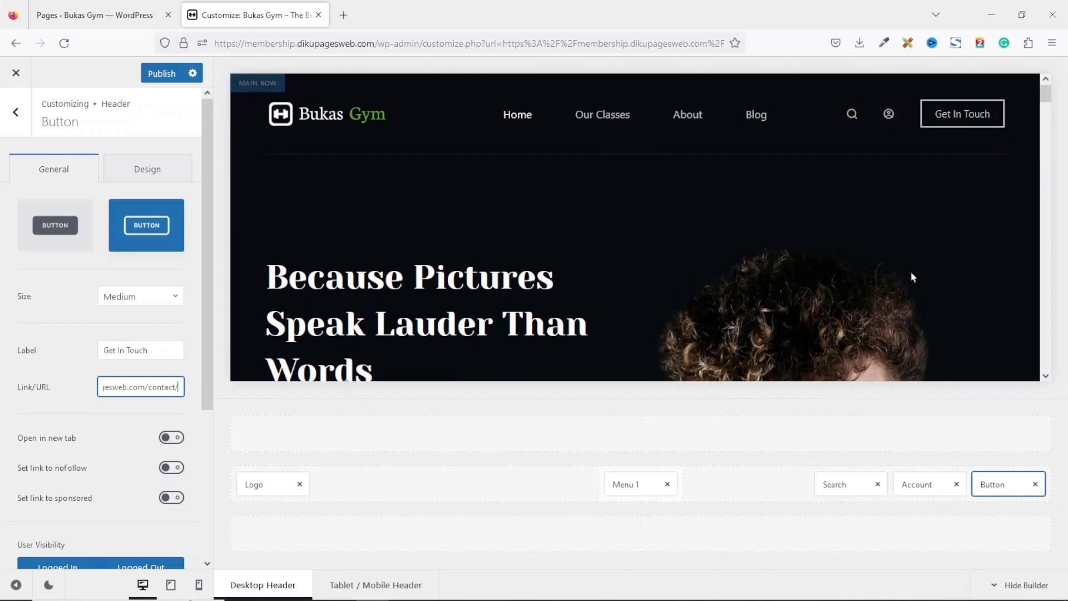
Remove the Search and Account elements from the header's main row.
click(878, 485)
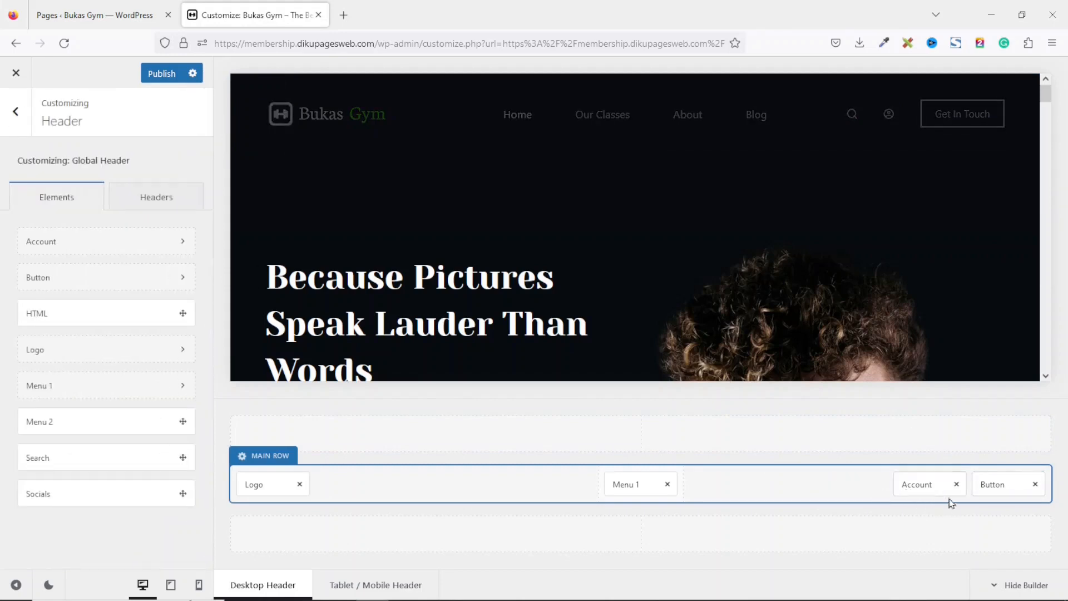
click(956, 484)
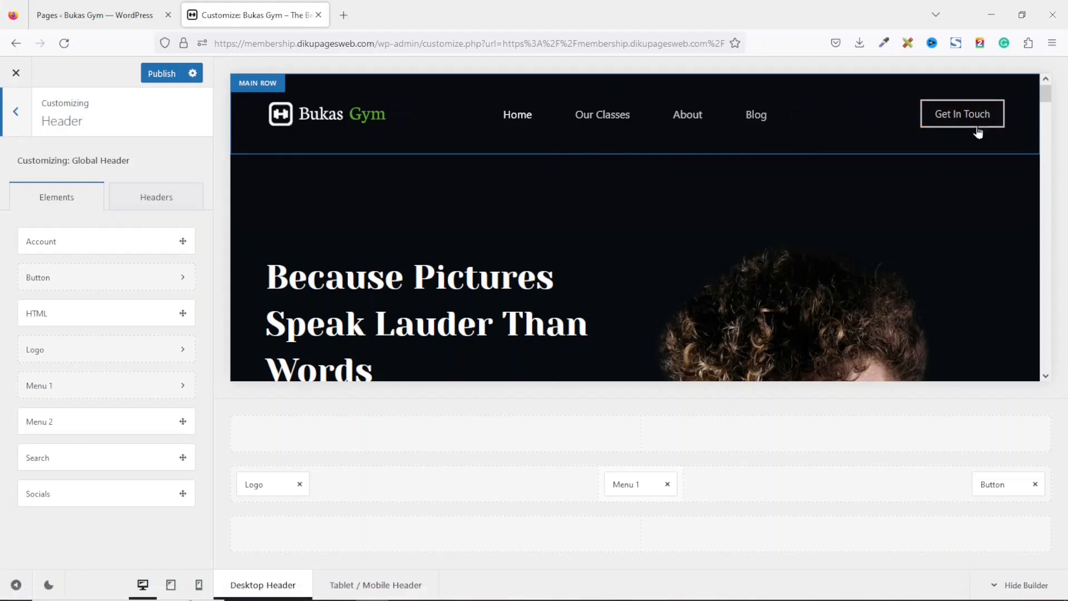
scroll(1038, 94, down, 6)
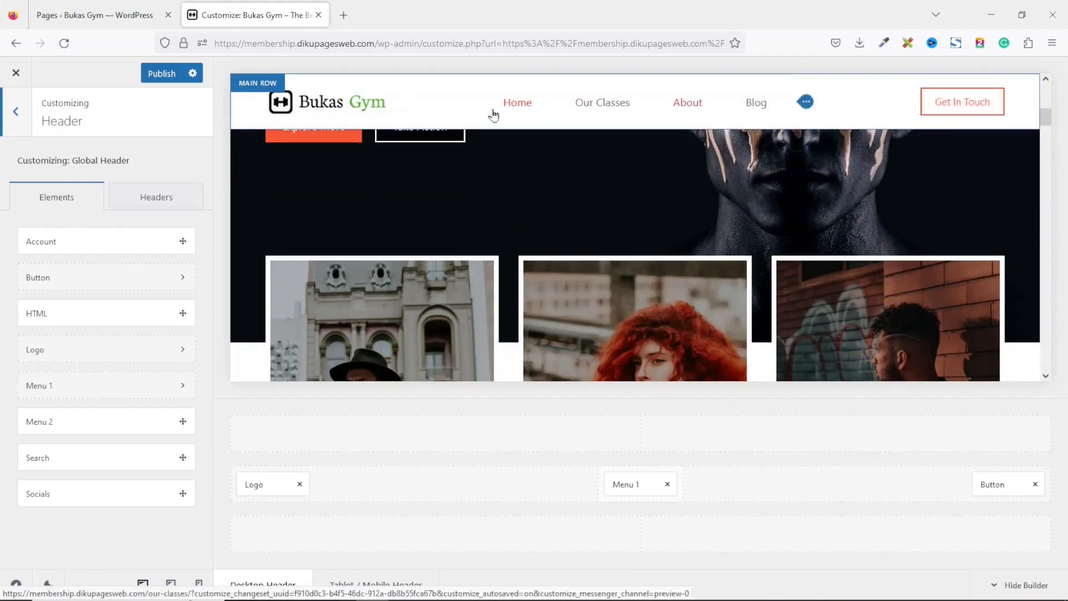
scroll(458, 187, up, 6)
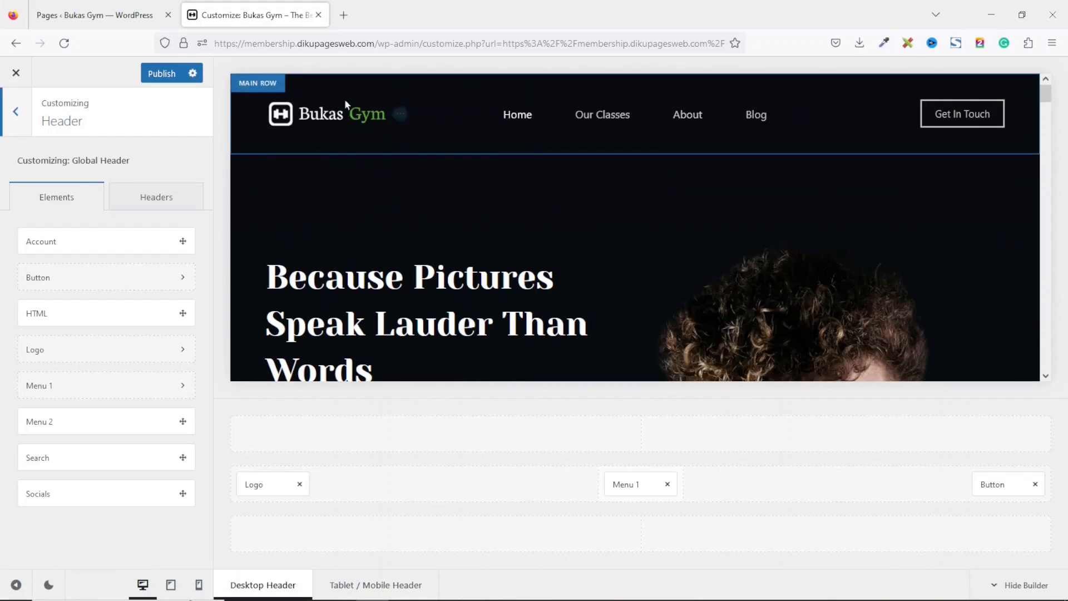
Turn off the Global Header's transparent functionality.
click(256, 85)
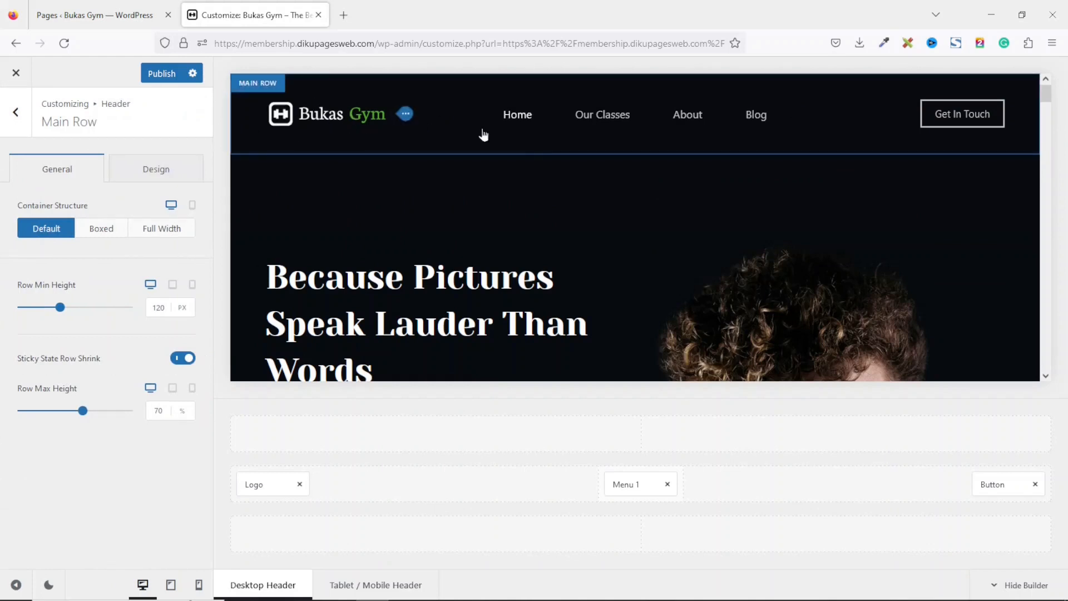
click(15, 111)
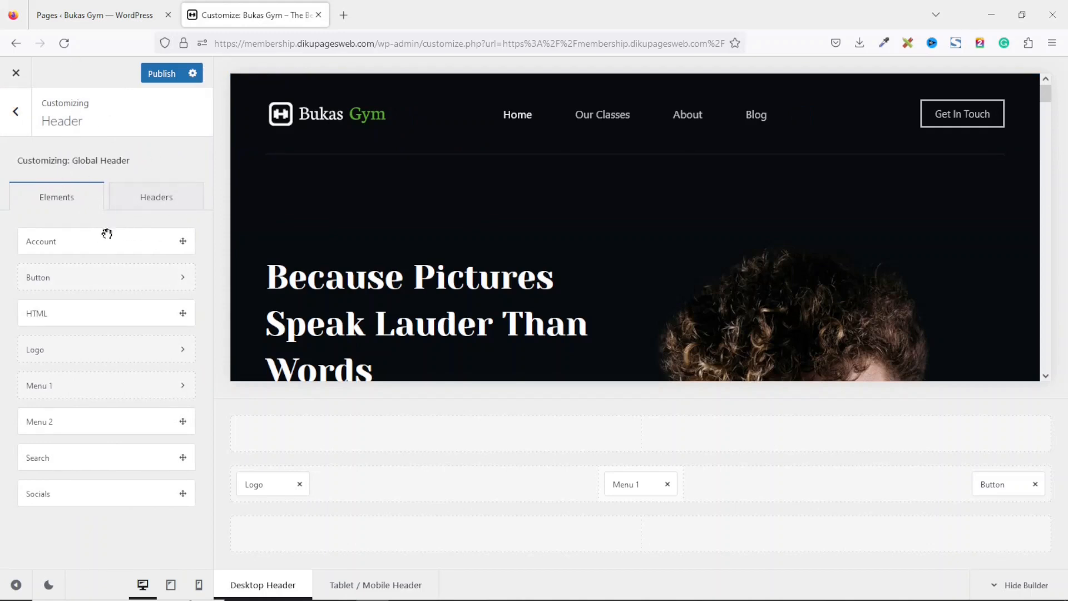
click(164, 208)
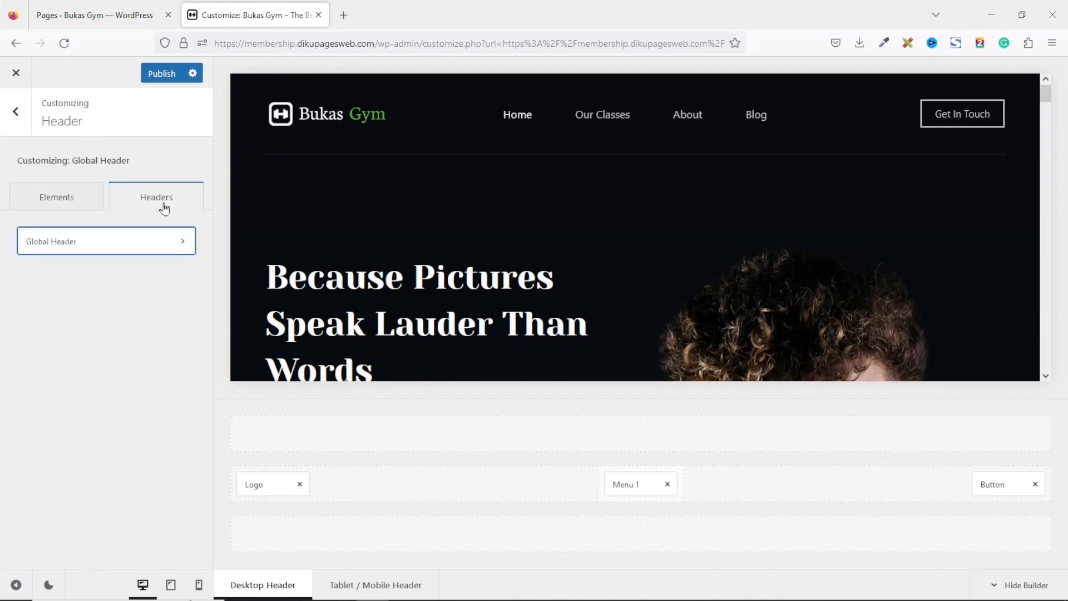
click(122, 249)
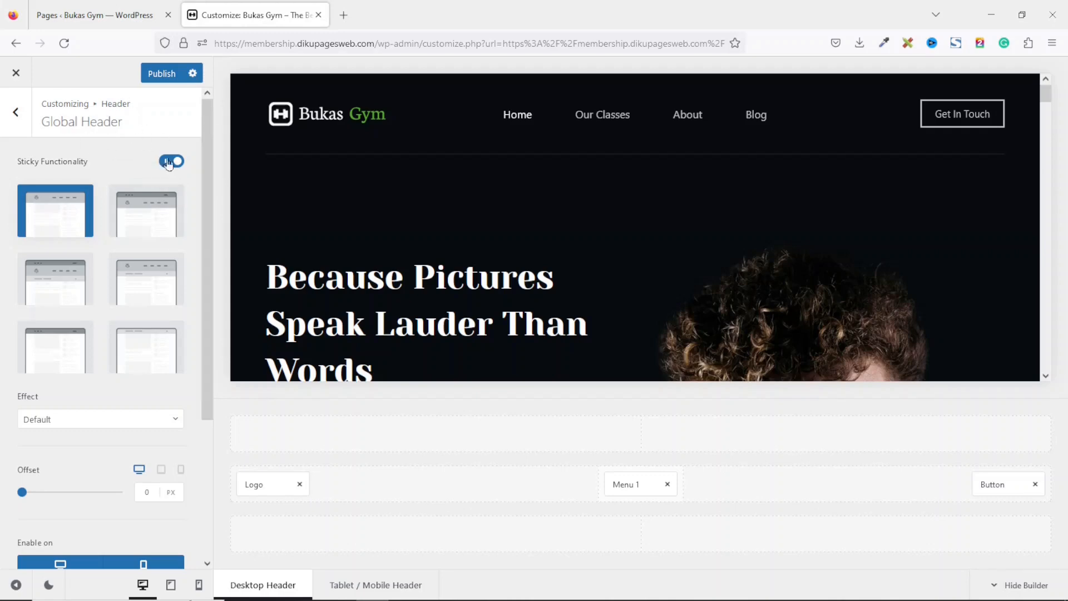
drag(206, 138, 232, 306)
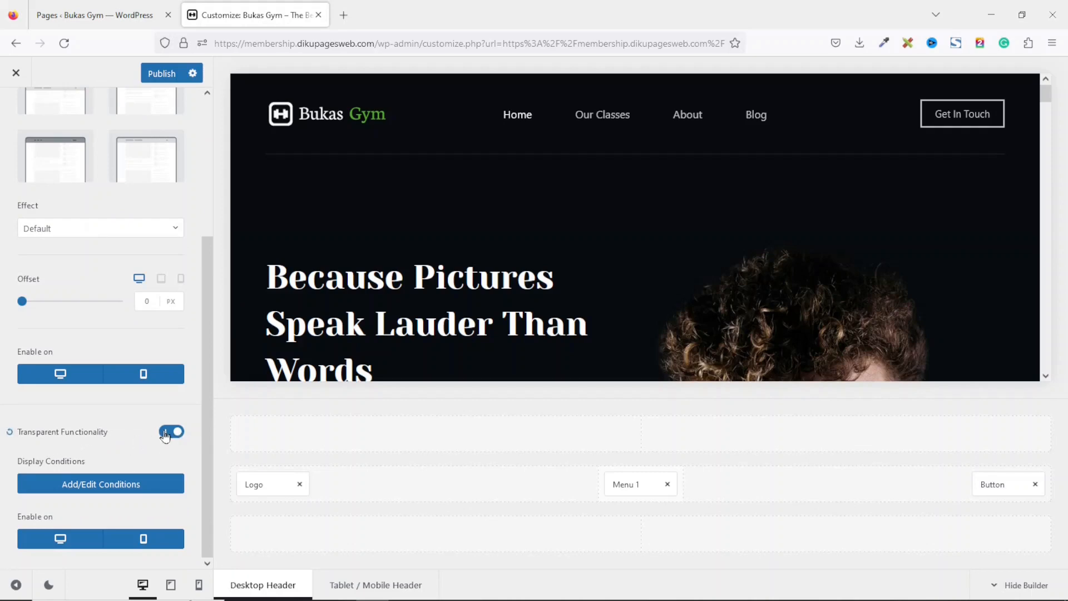
click(165, 434)
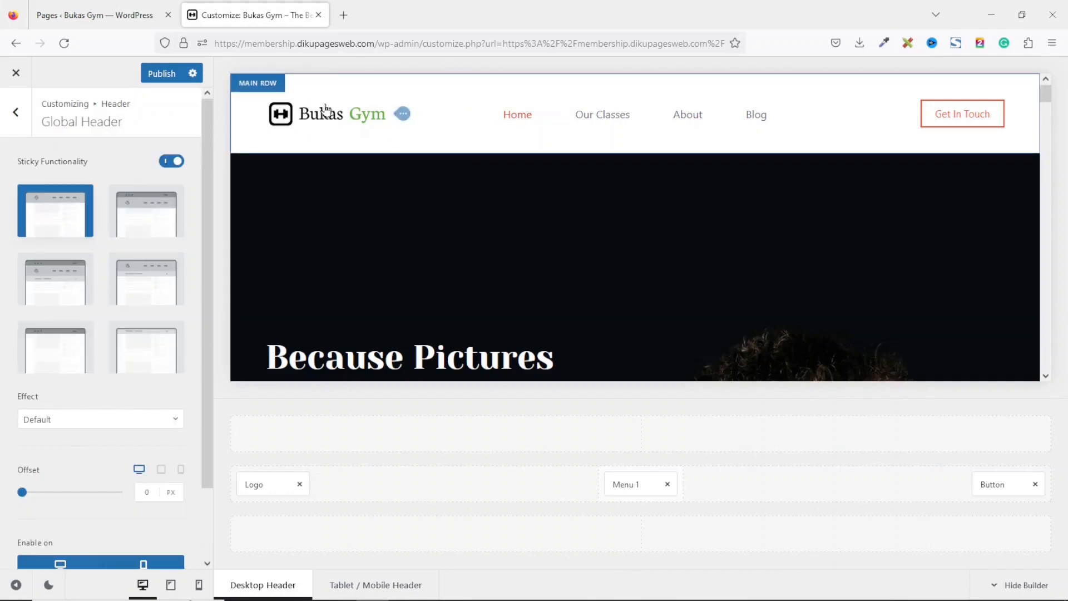
Set the main row's minimum height to 70 px and its maximum height to 100%.
click(248, 86)
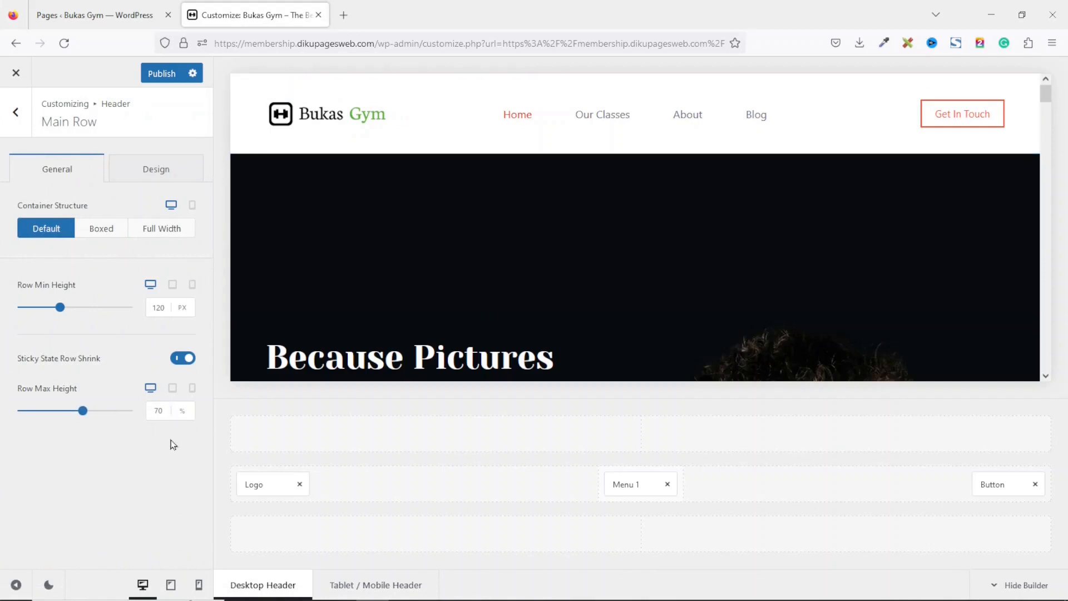
click(159, 307)
click(162, 309)
text(70)
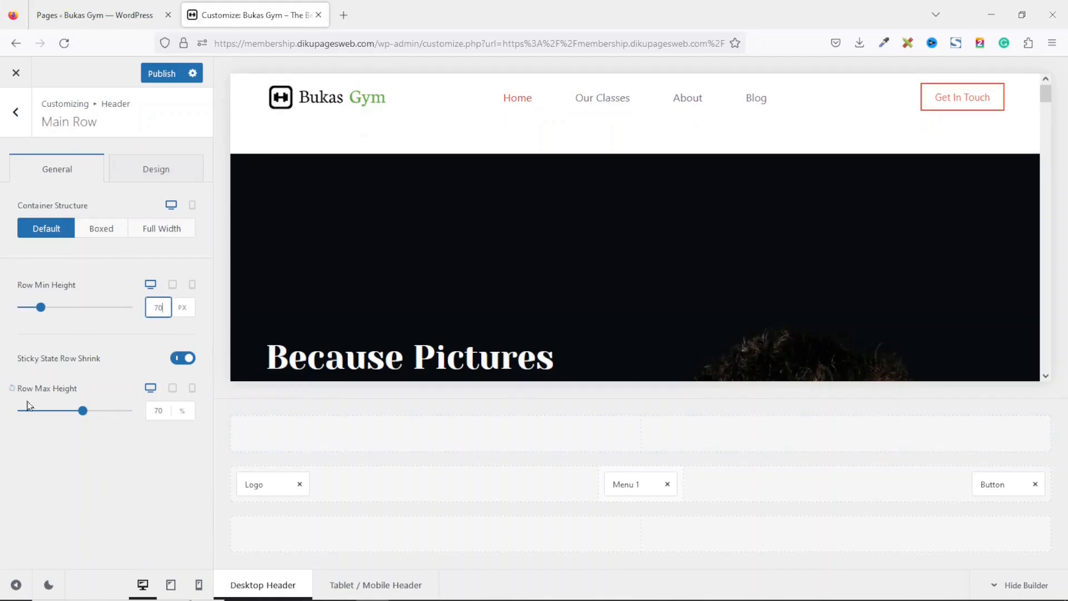
click(160, 410)
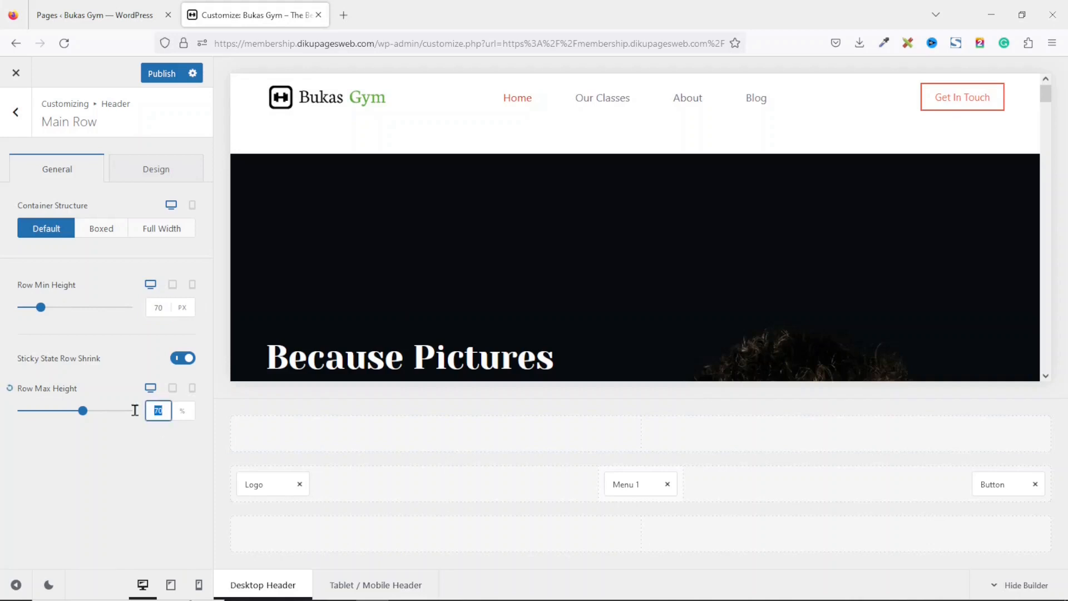
text(100)
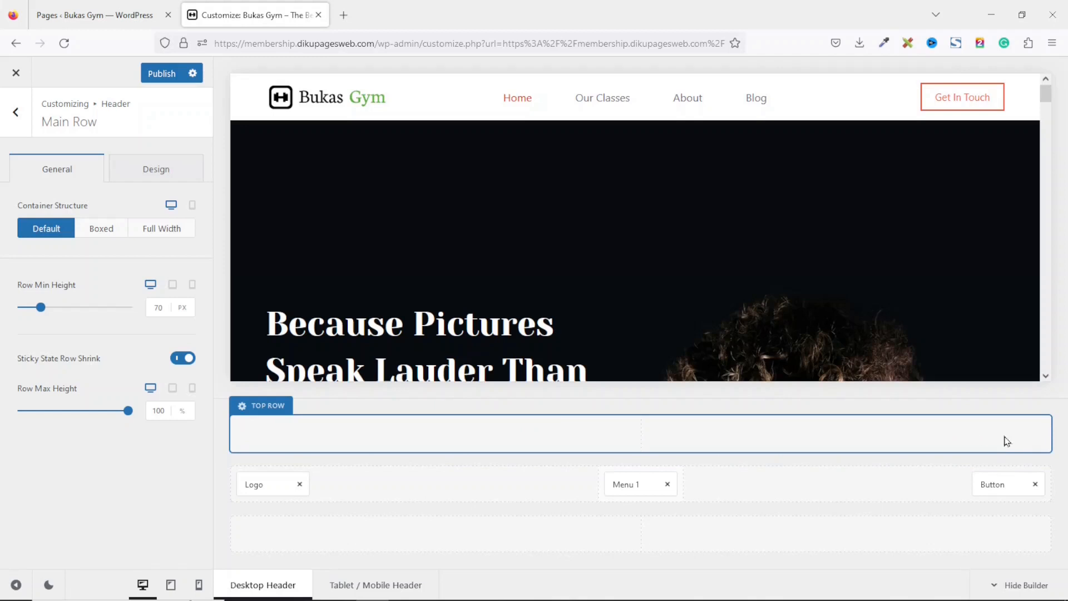
Add the Menu 2 element to the right end of the header's top row.
click(25, 124)
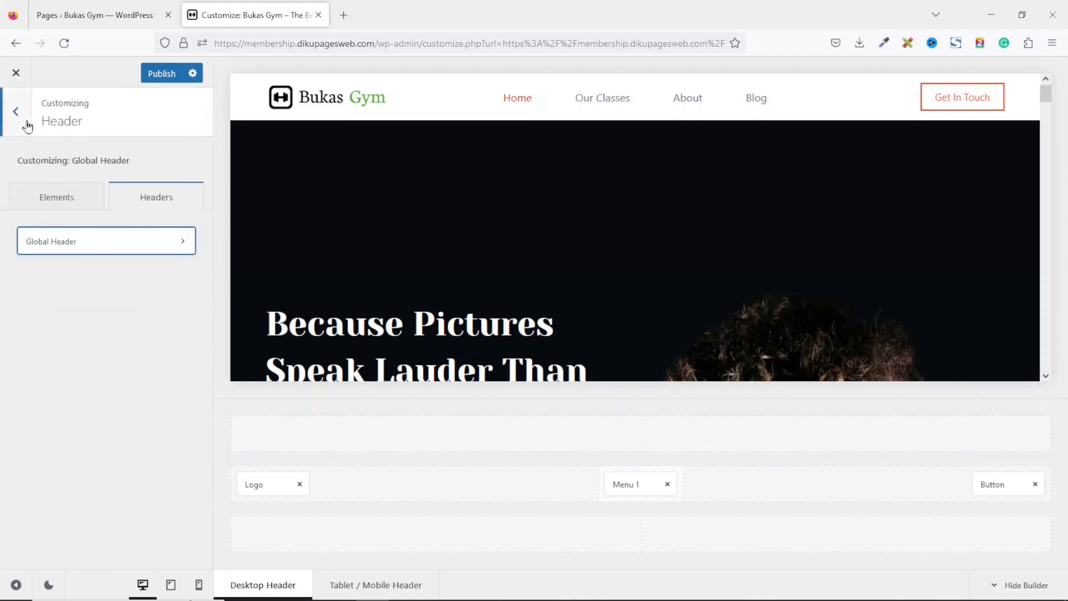
click(60, 202)
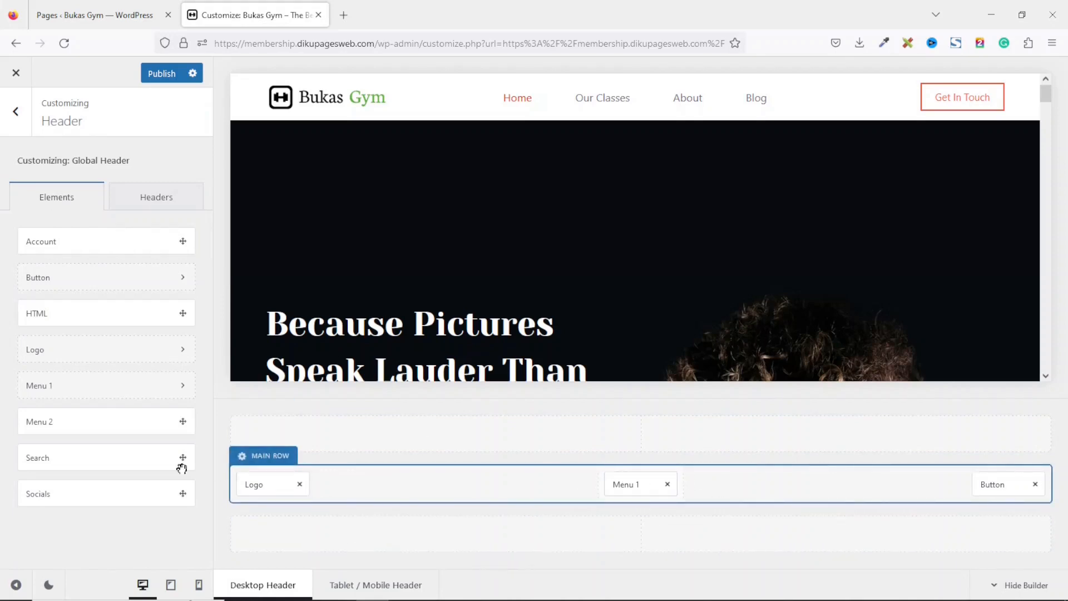
drag(55, 422, 1011, 439)
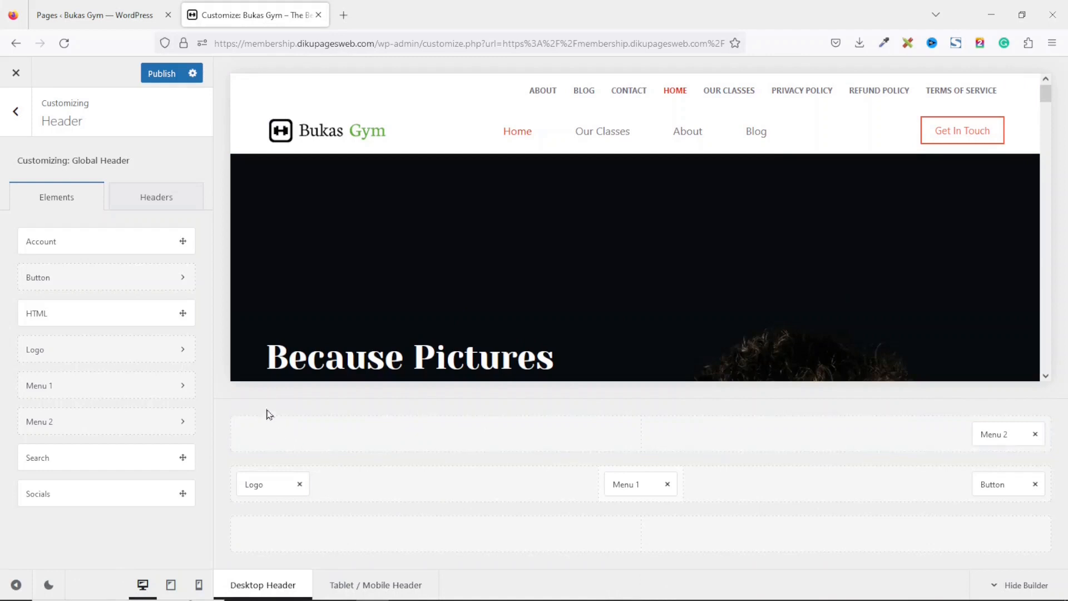
Set the top row's minimum height to 35 px.
click(263, 411)
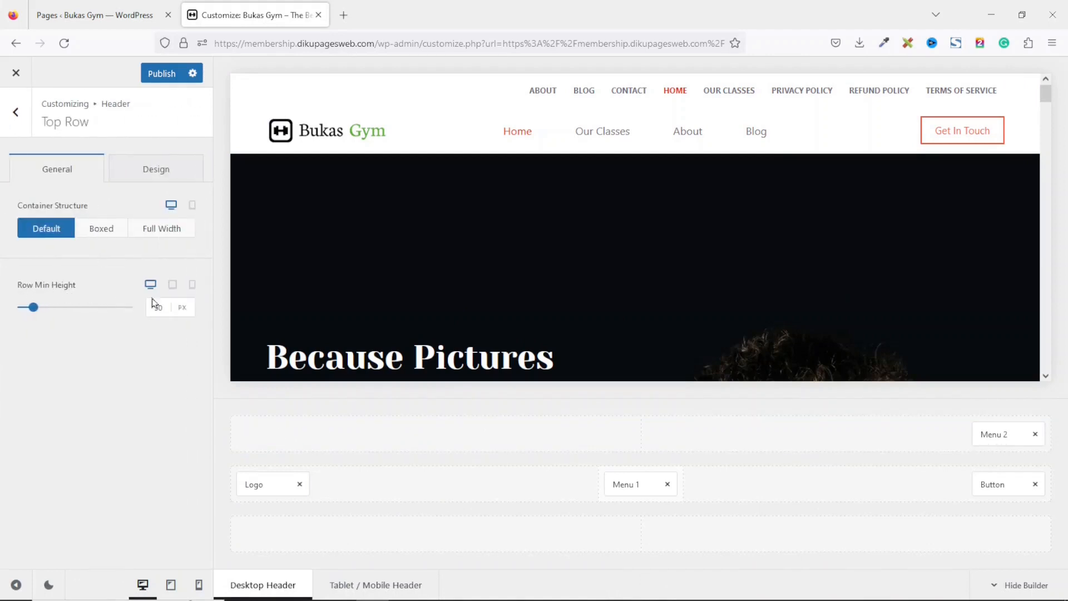
drag(165, 303, 119, 315)
text(4)
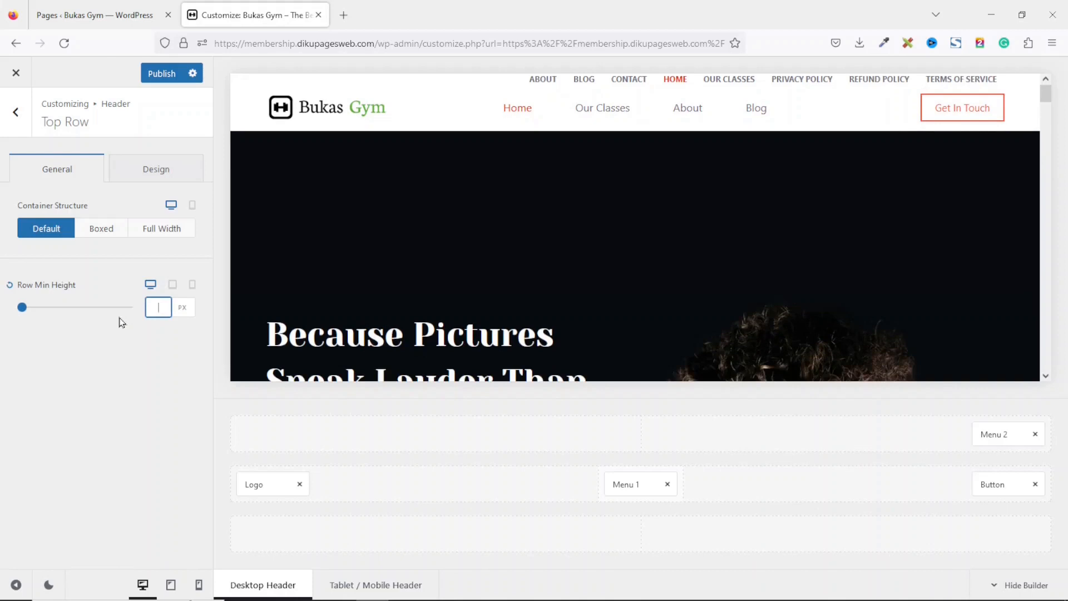
text(35)
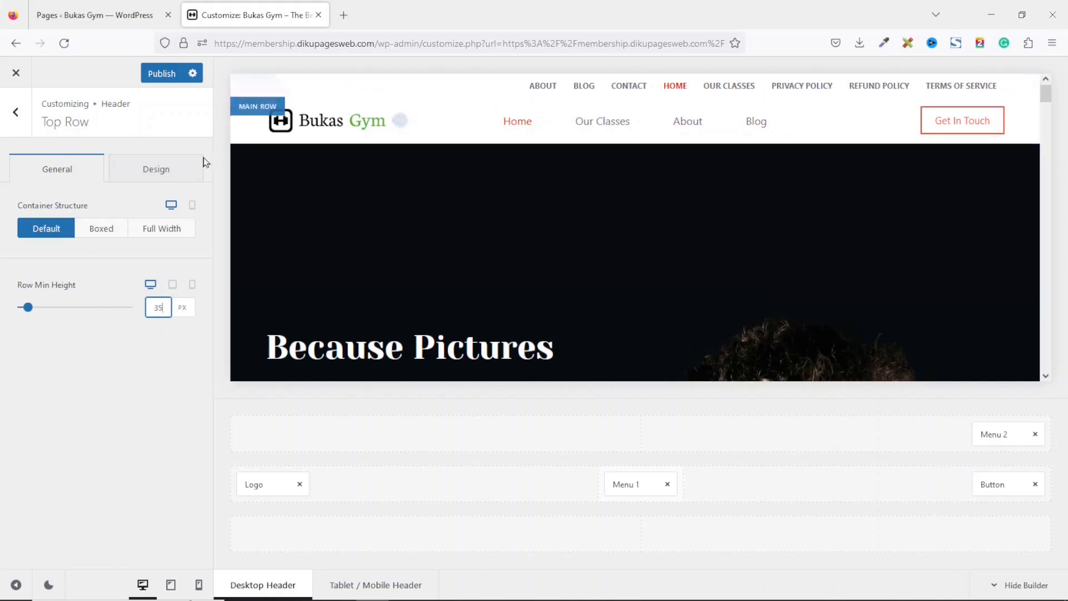
Set the top row's default-state background to the black Color 4.
click(147, 178)
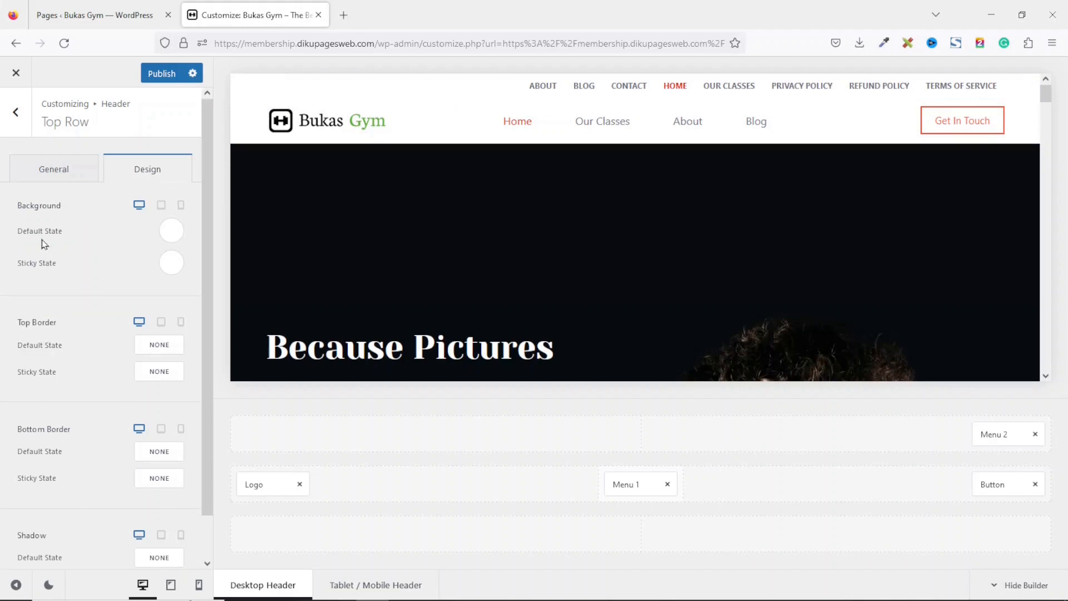
click(172, 232)
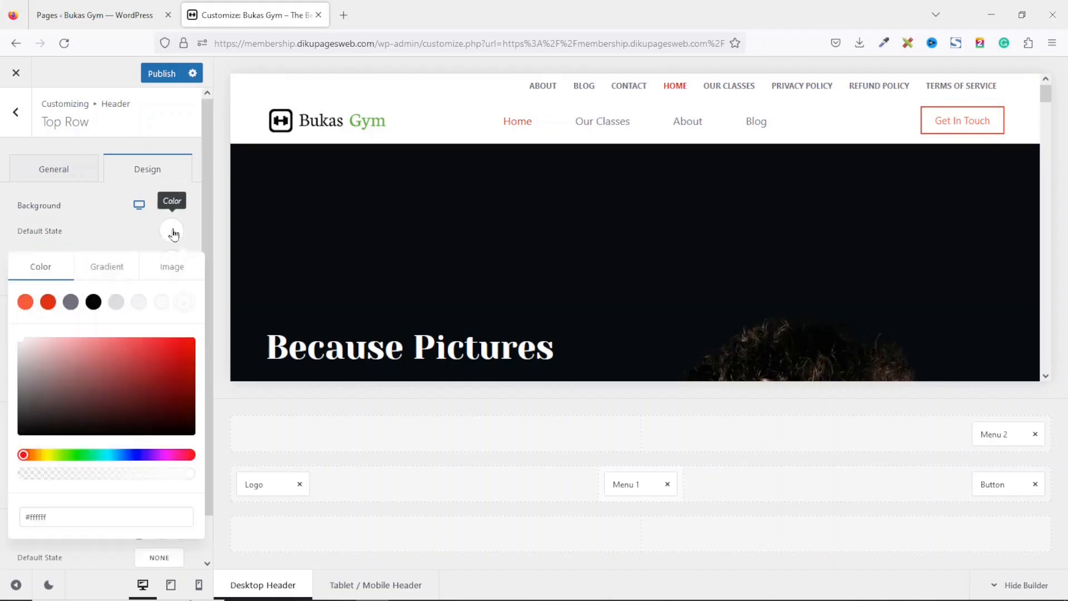
click(93, 303)
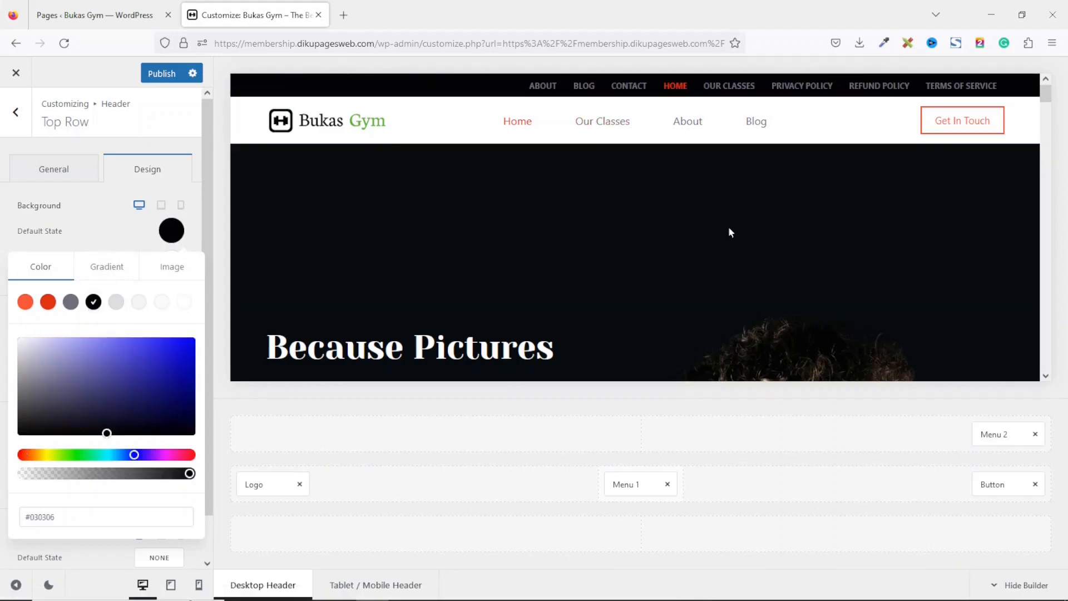
click(110, 229)
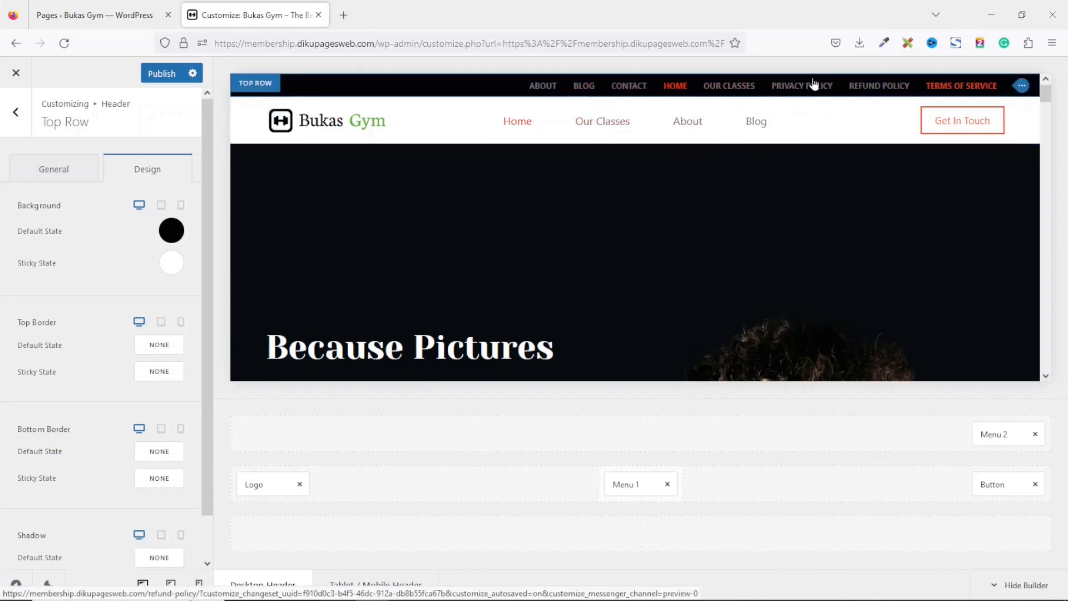
Create a new menu named Top Menu in the Menus section.
drag(1044, 95, 1065, 405)
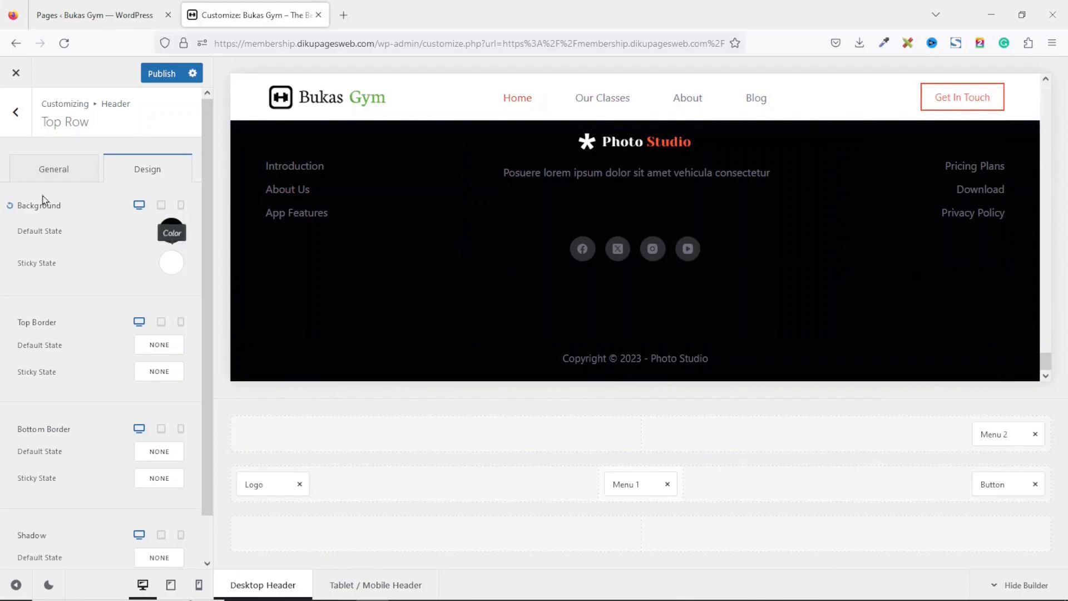
click(15, 136)
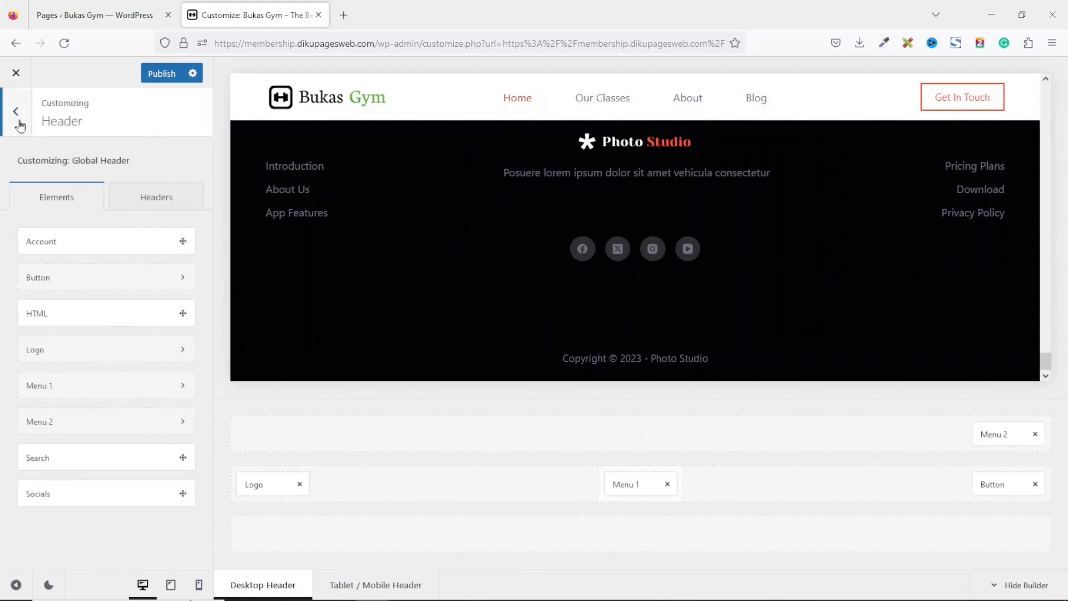
click(17, 120)
drag(210, 236, 210, 528)
click(46, 466)
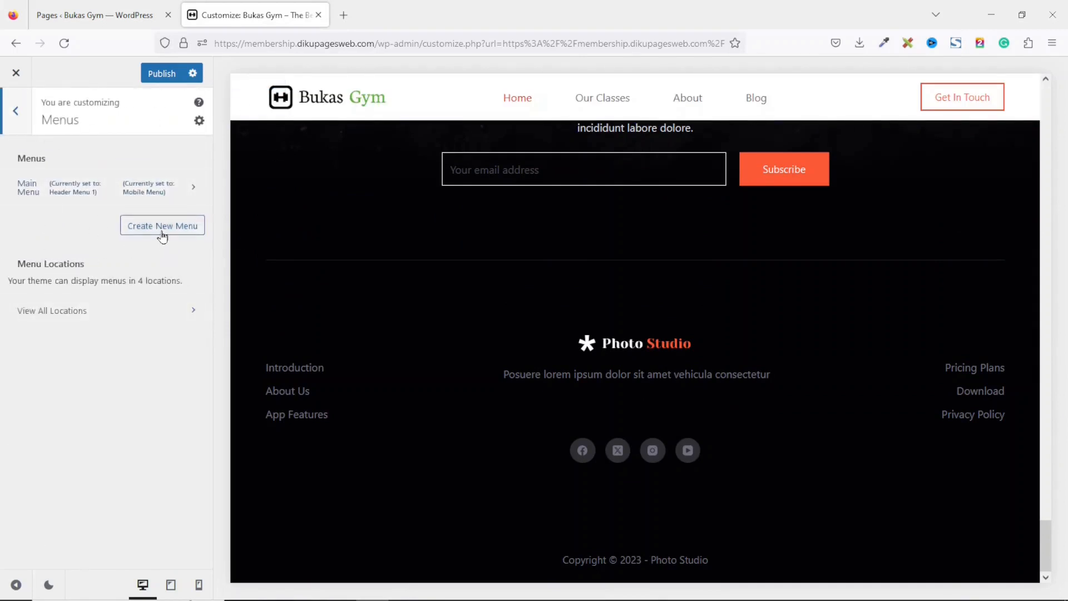
click(162, 229)
click(114, 182)
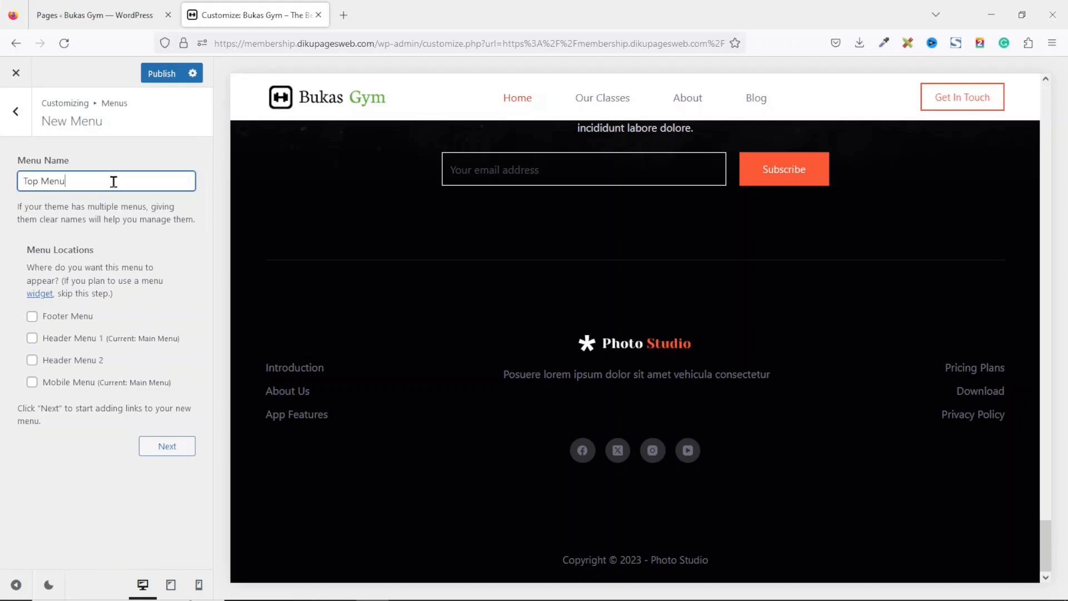
click(170, 448)
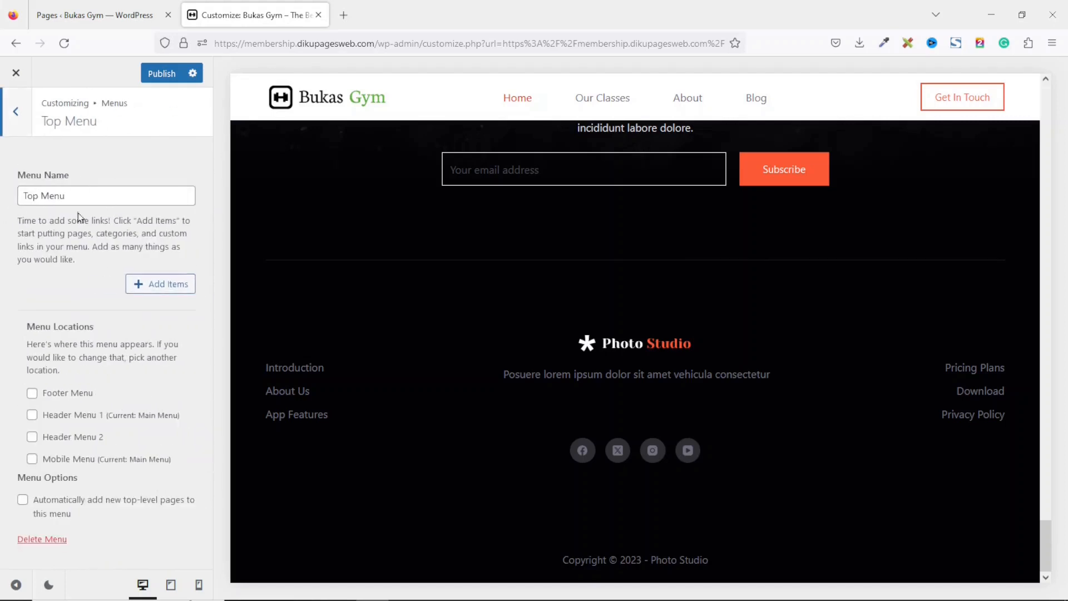
Add the Home page as an item to the Top Menu.
click(164, 292)
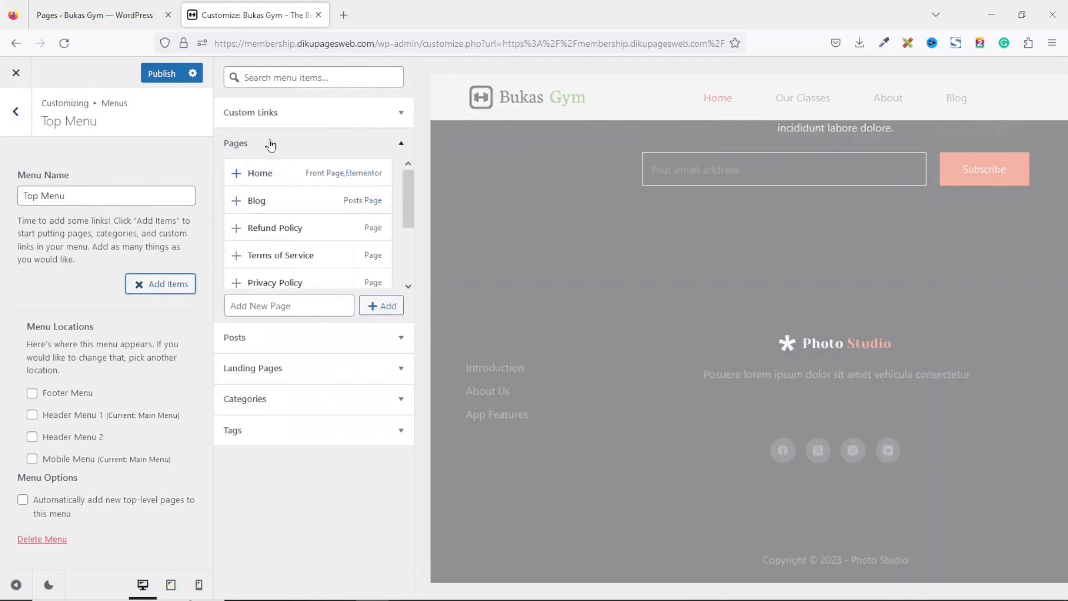
drag(409, 188, 418, 161)
click(271, 179)
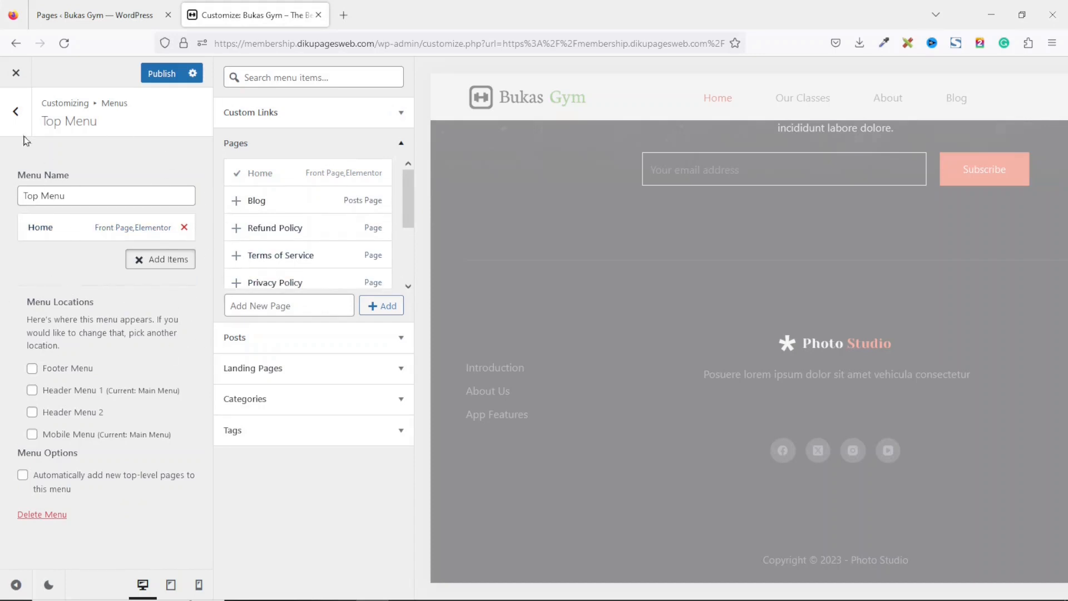
Create another new menu named About.
click(16, 114)
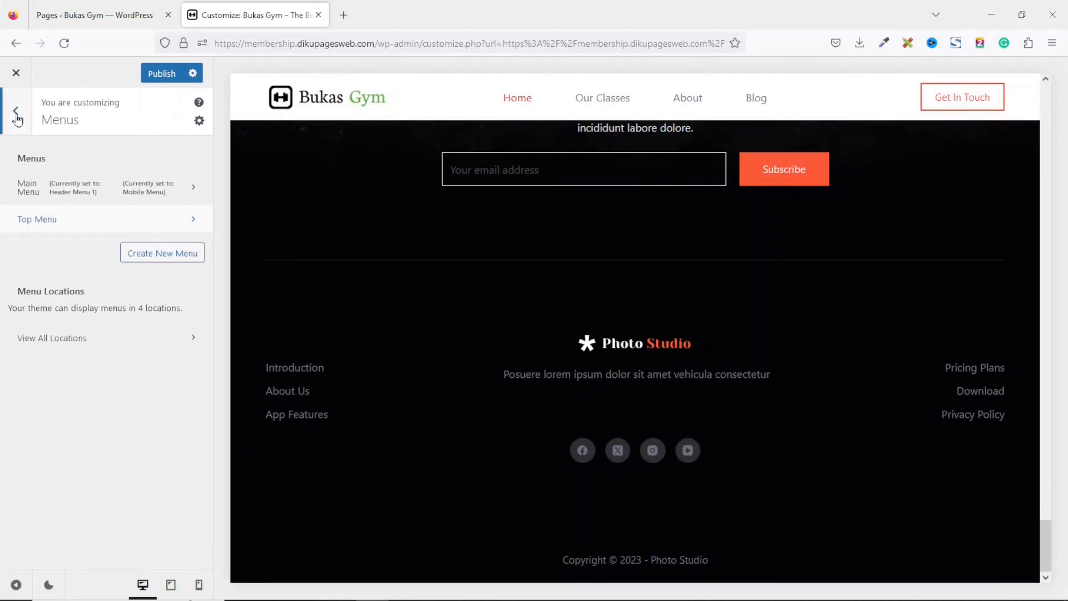
click(163, 258)
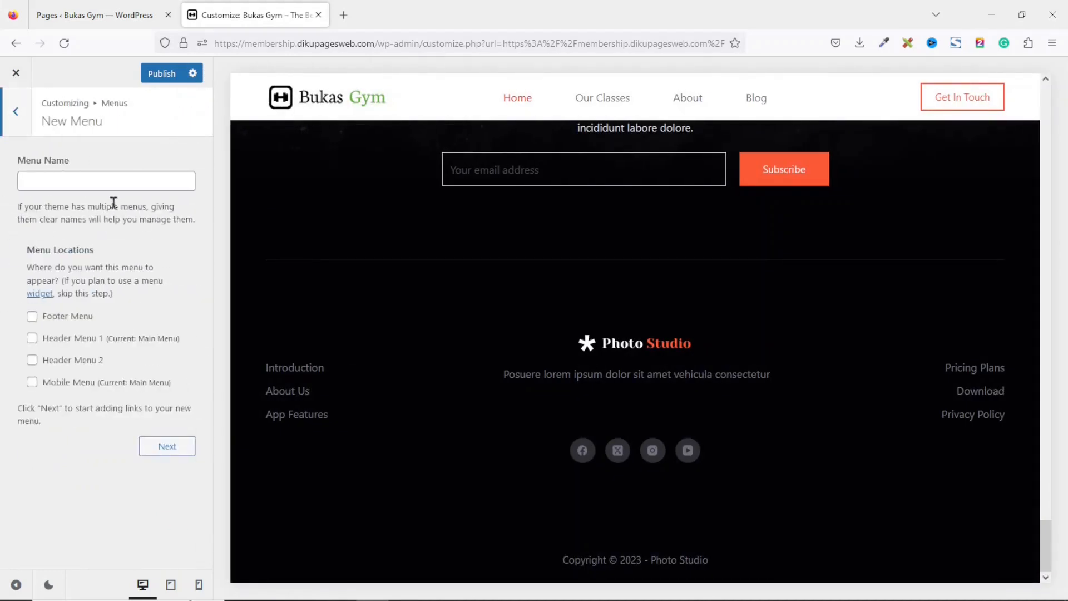
click(115, 186)
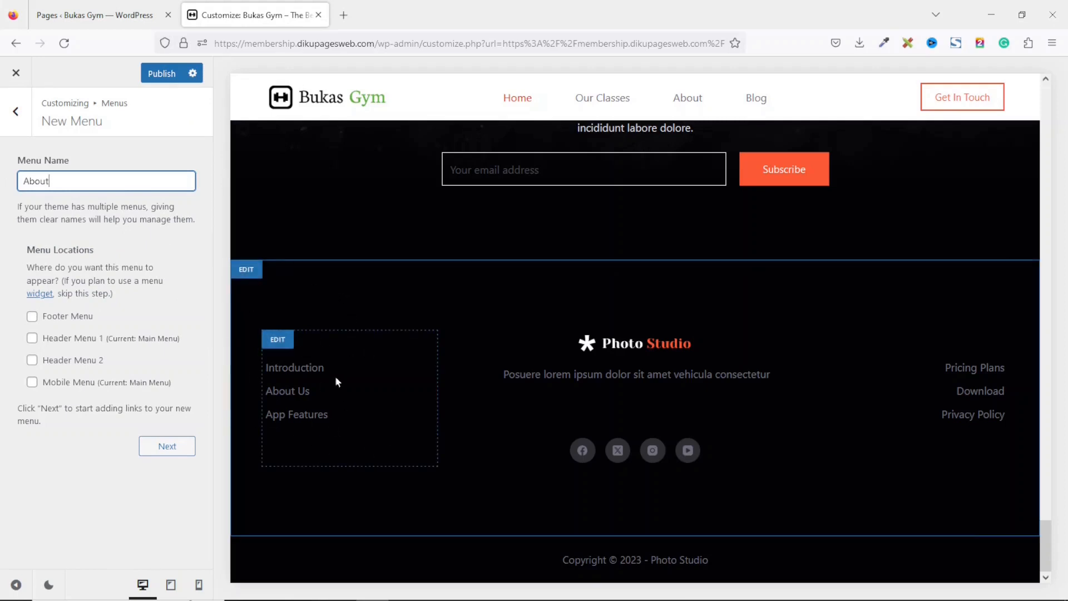
click(168, 448)
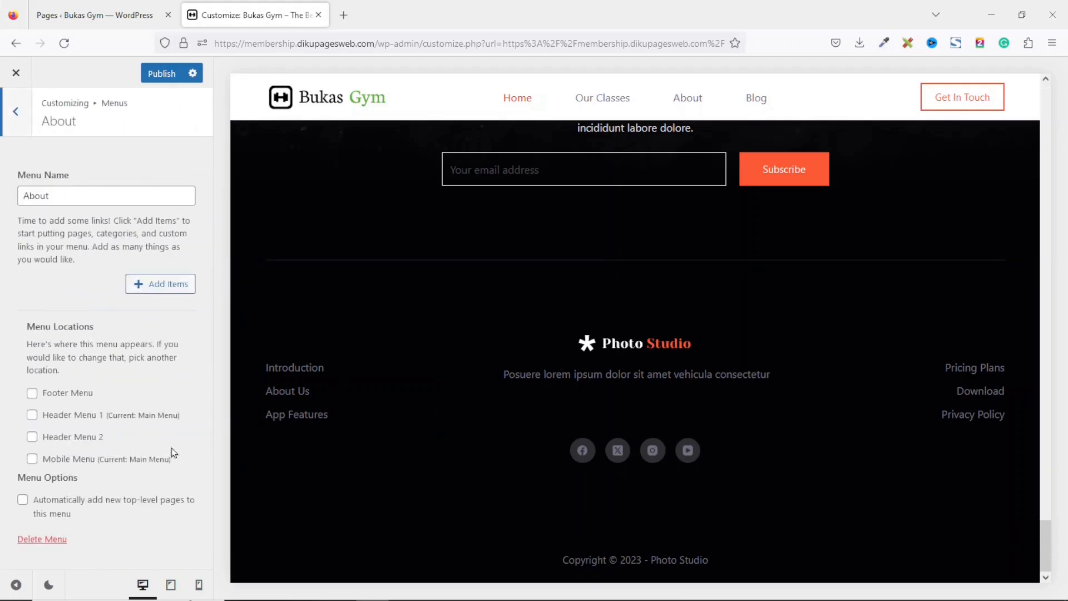
Add the Blog, Our Classes and About pages as items to the About menu.
click(167, 284)
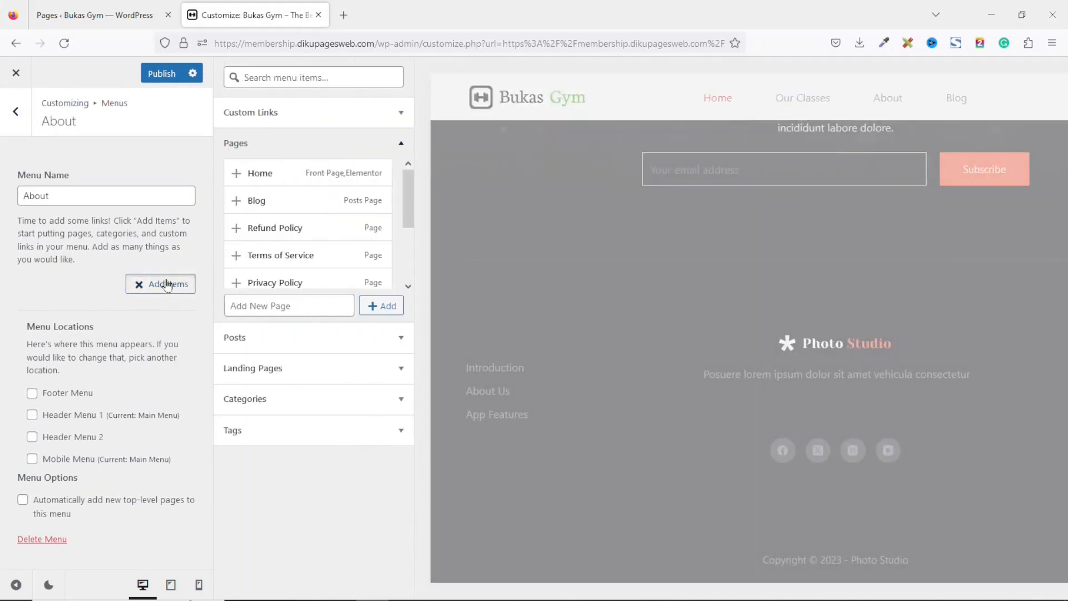
click(275, 207)
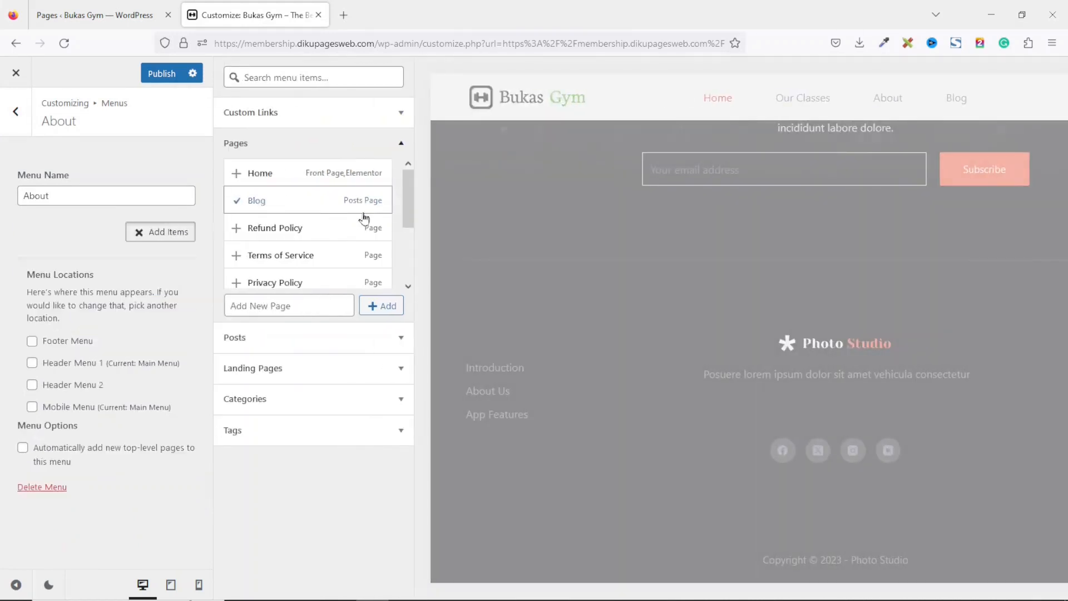
scroll(311, 244, down, 3)
click(299, 271)
scroll(299, 272, down, 1)
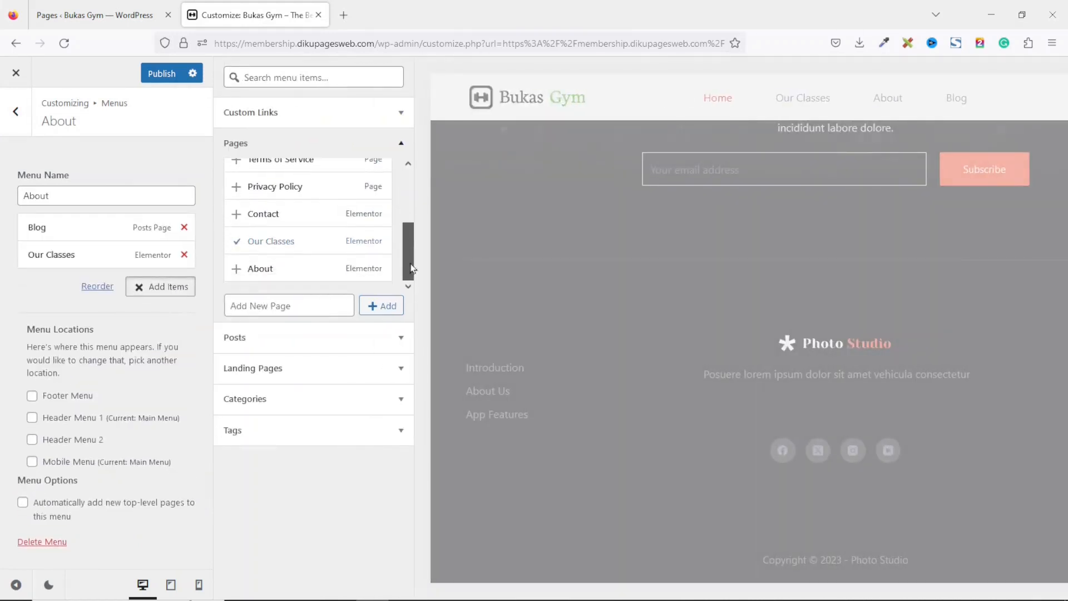
click(276, 271)
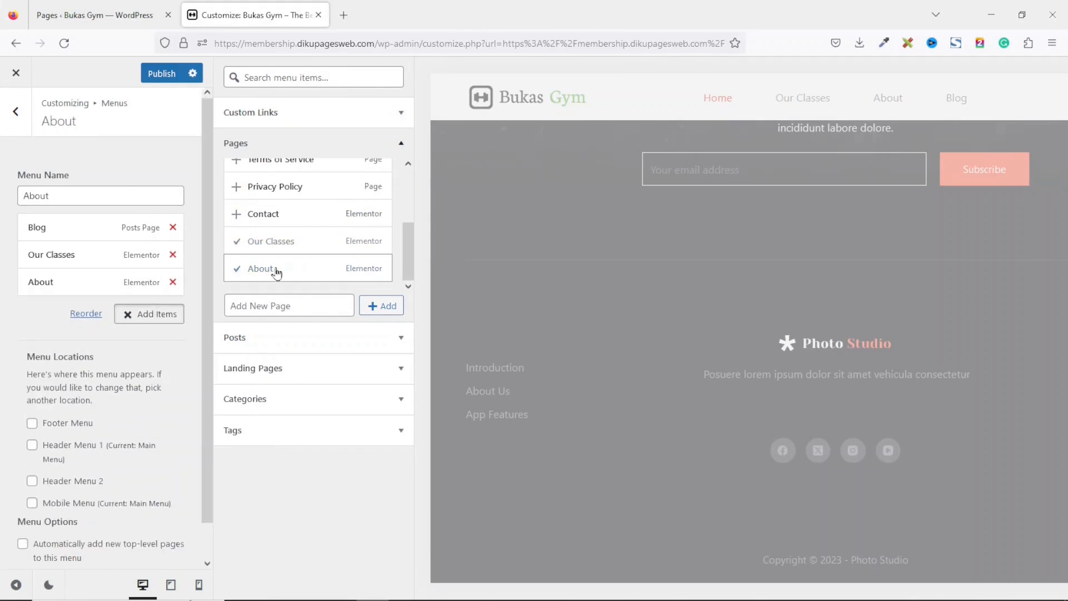
Reorder the About menu items to Our Classes, About, Blog.
drag(65, 253, 48, 217)
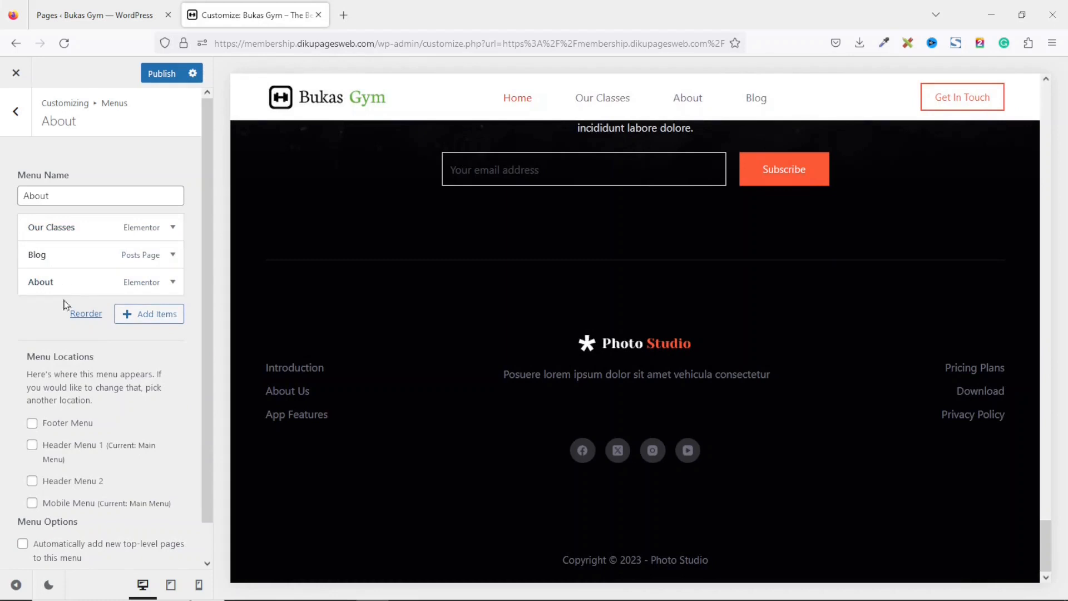
drag(57, 281, 46, 249)
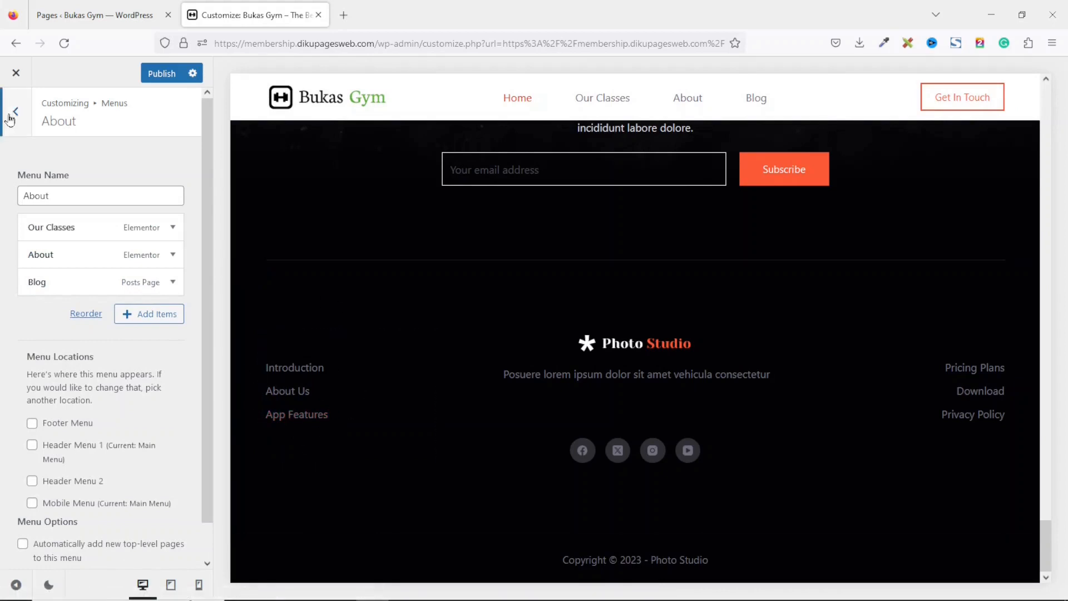
Create another new menu named Support.
click(16, 113)
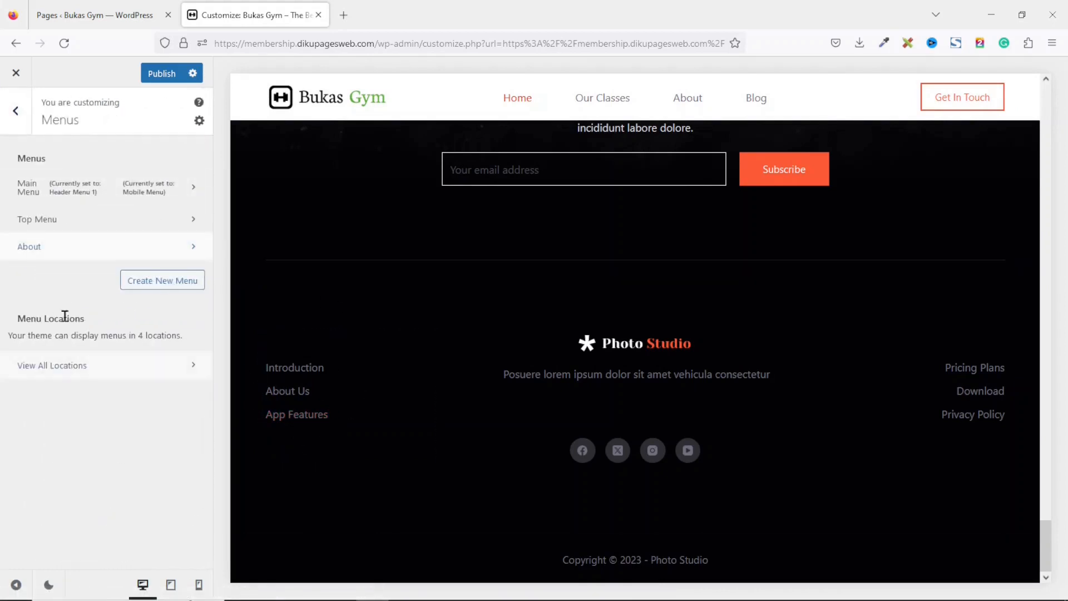
click(160, 282)
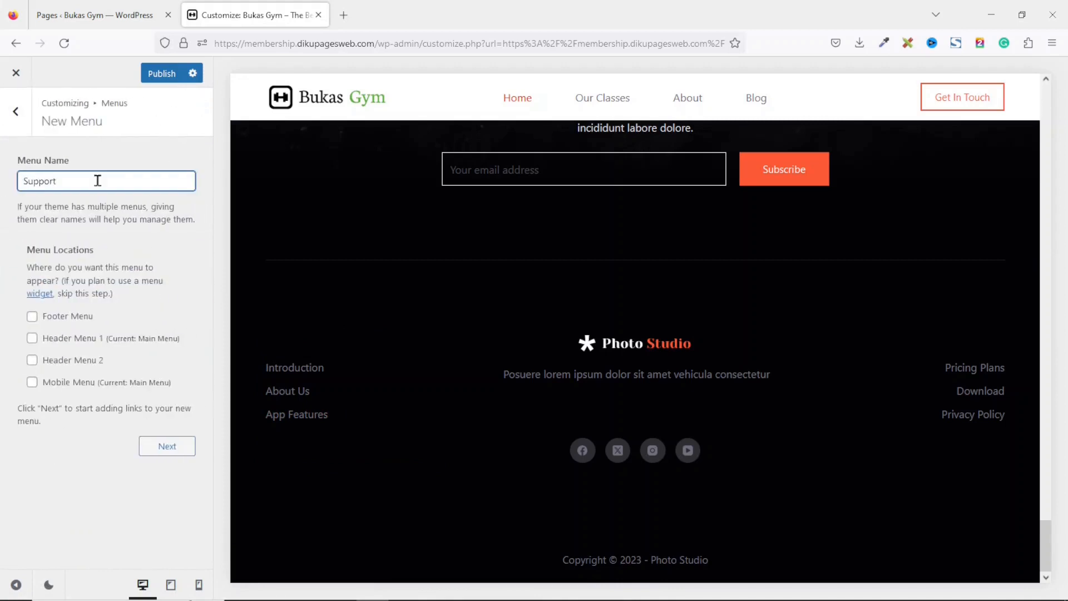
click(168, 446)
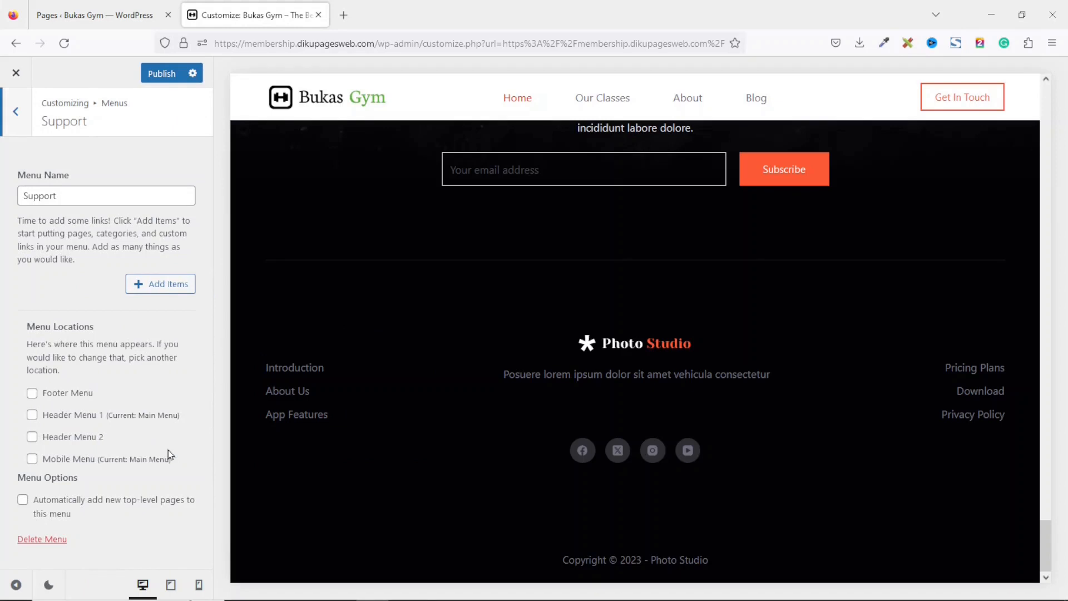
Add Privacy Policy, Terms of Service, Refund Policy and Contact pages to the Support menu and publish the changes.
click(165, 289)
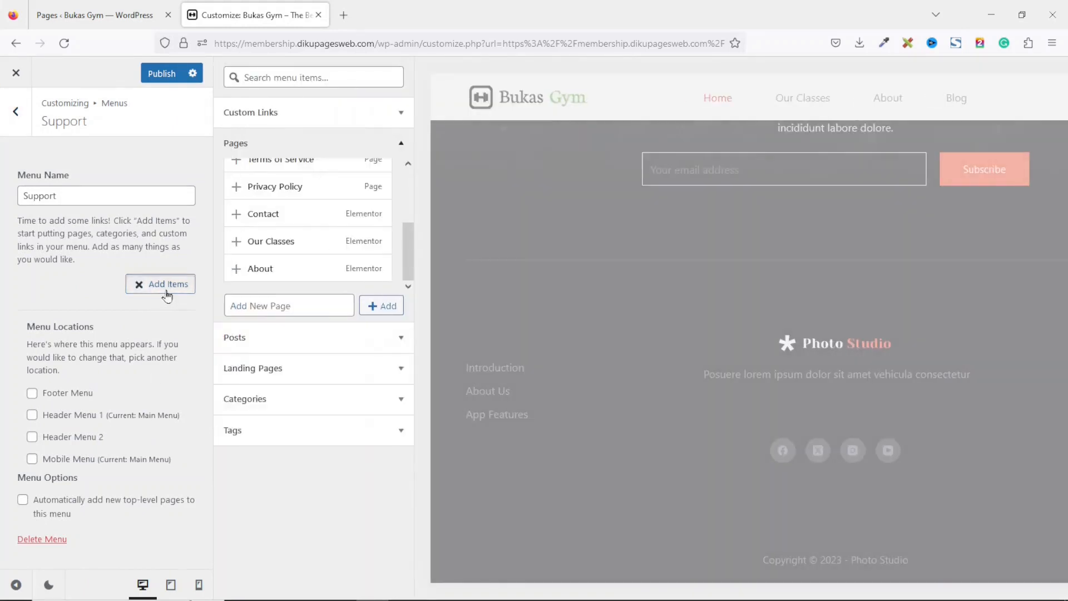
scroll(407, 238, up, 1)
click(301, 224)
click(310, 202)
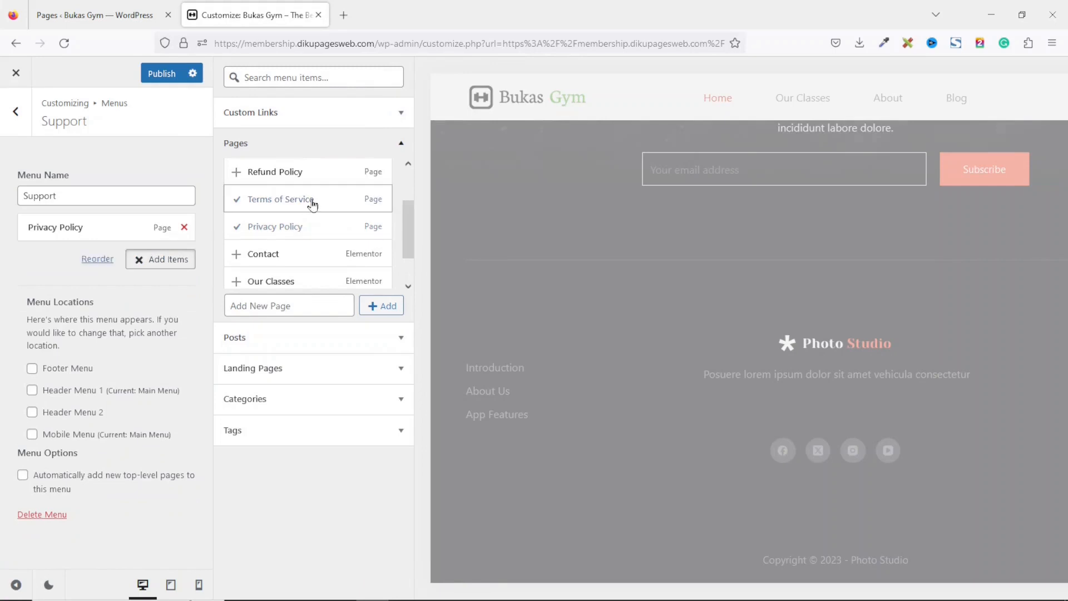
click(311, 177)
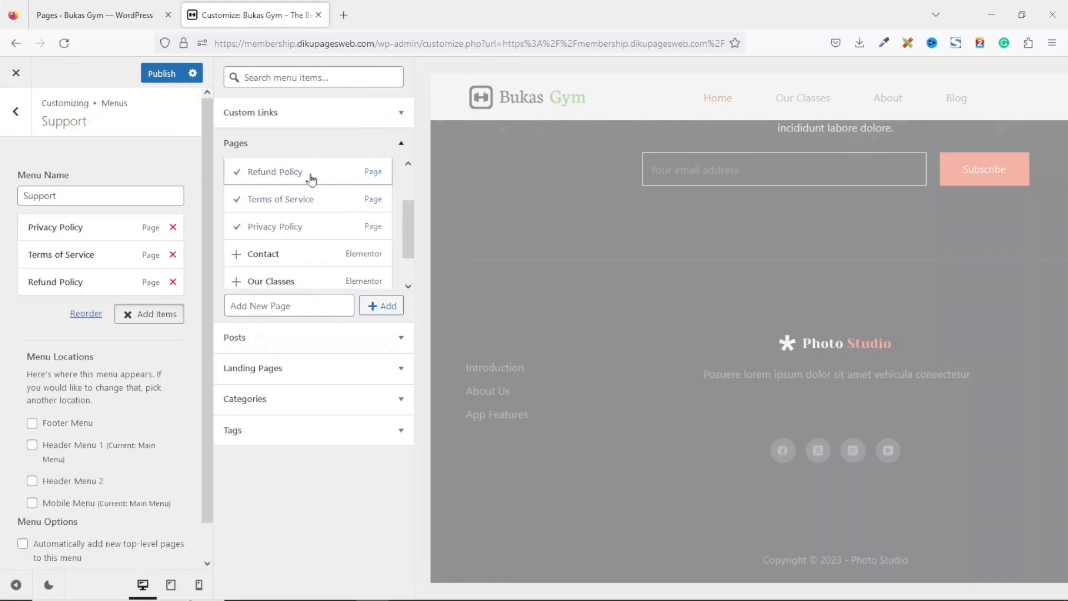
click(285, 254)
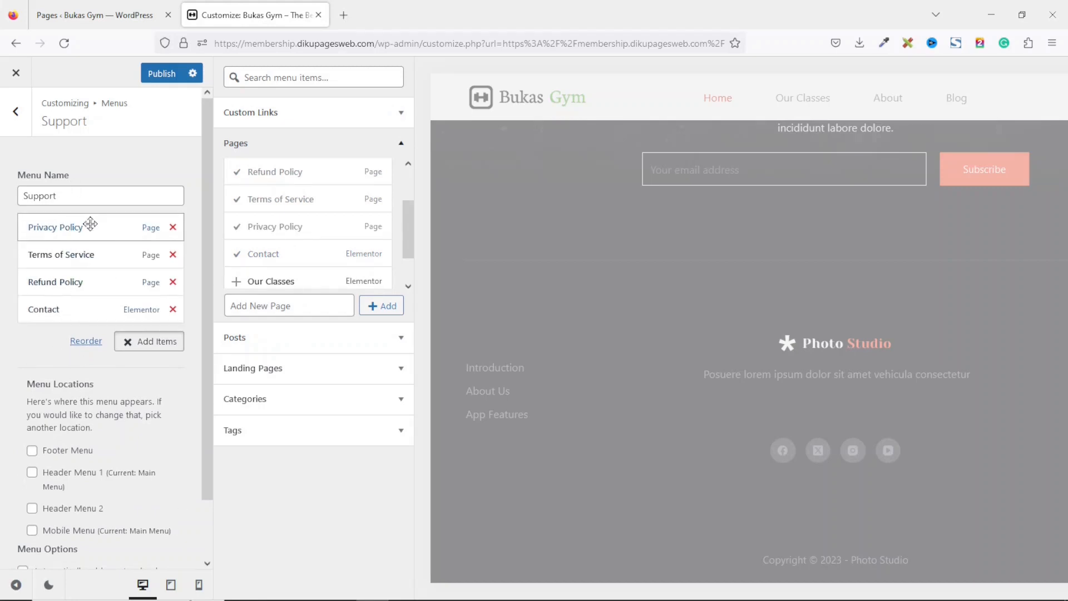
click(160, 73)
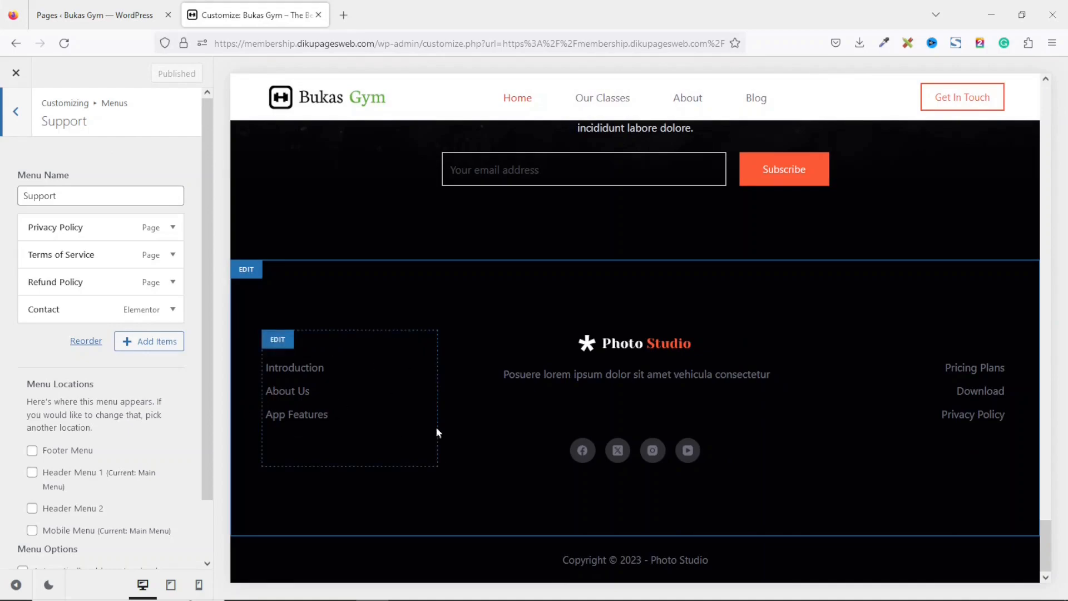
Assign Top Menu to the header's Menu 2 element in the top row.
drag(1047, 543, 1046, 106)
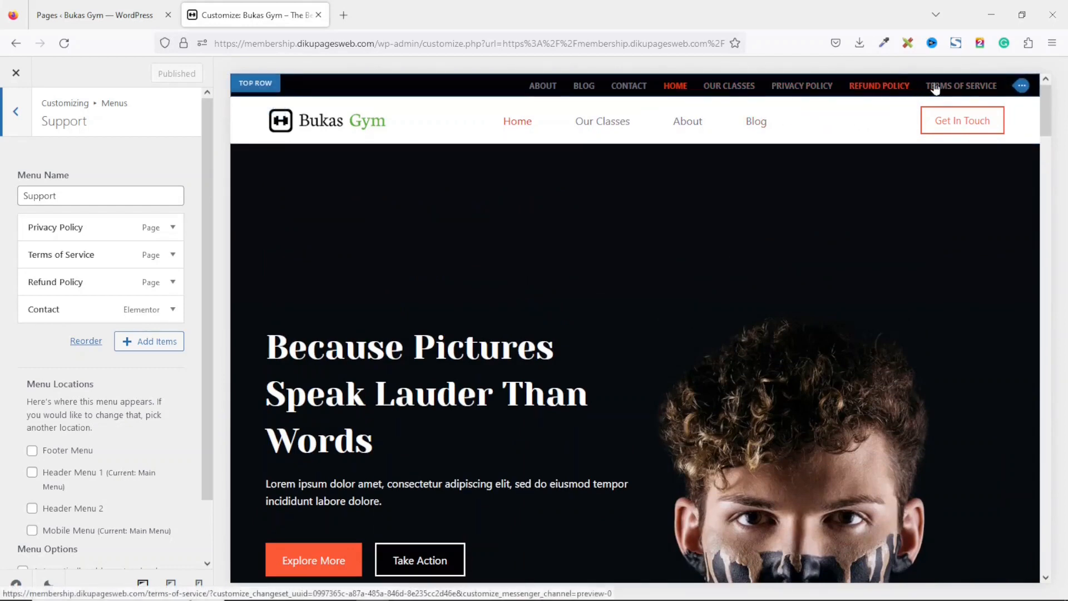
click(1022, 87)
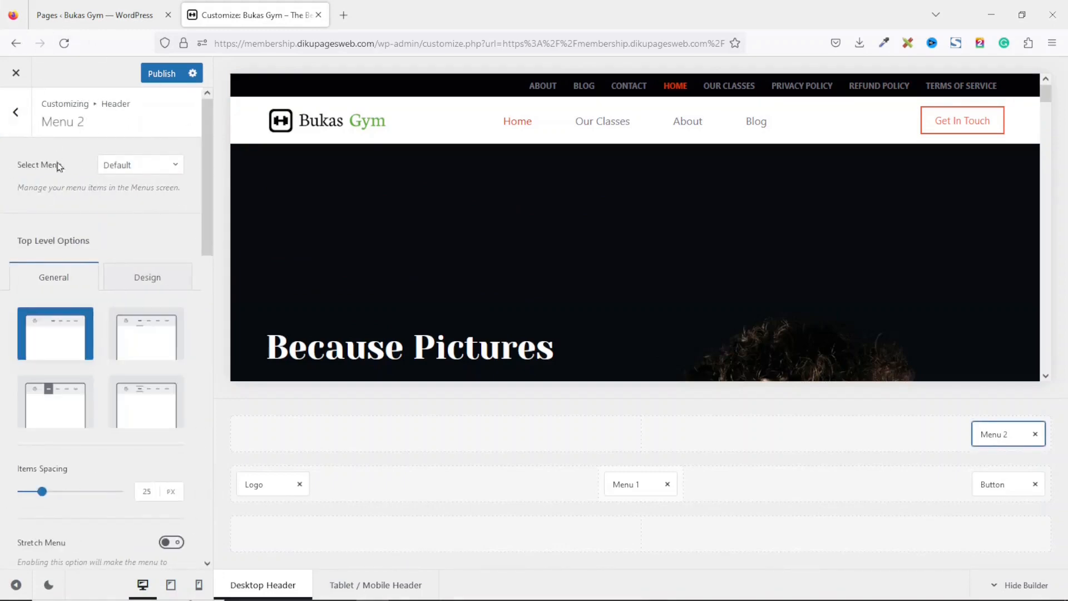
click(131, 171)
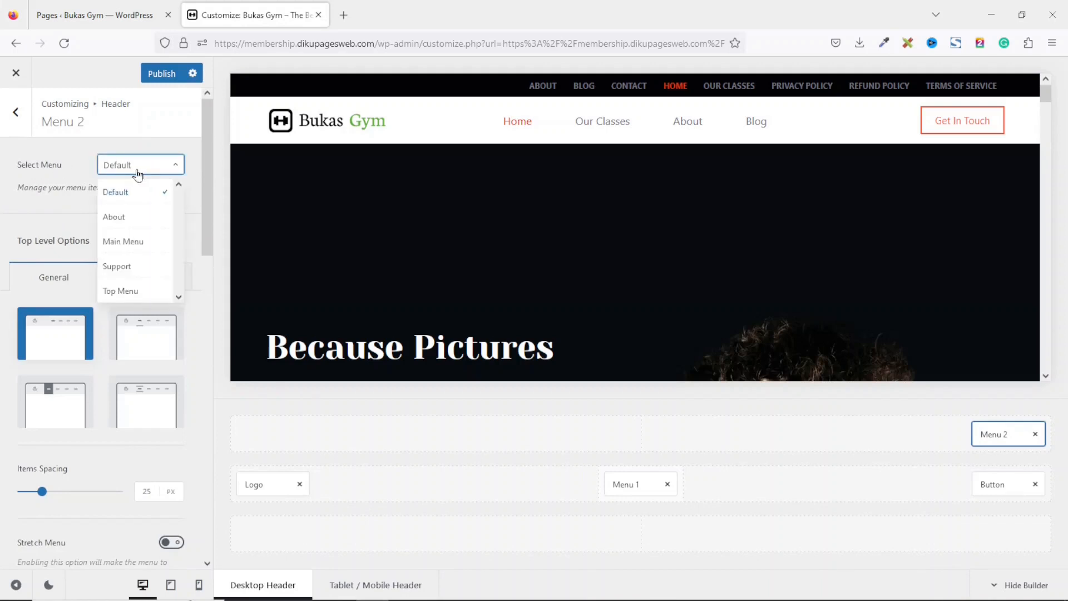
click(135, 292)
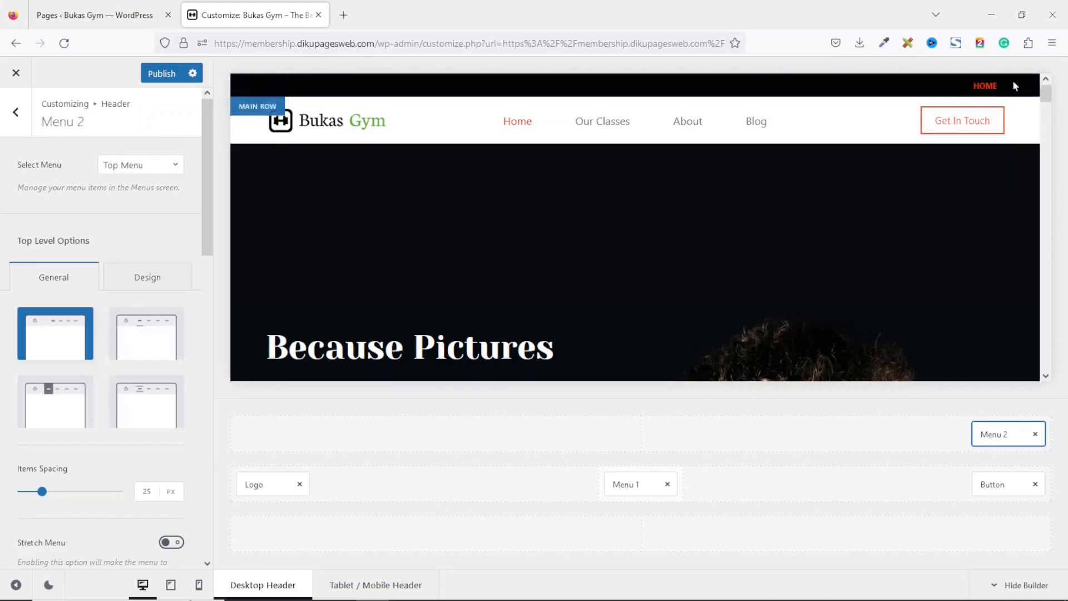
Review the live site's header top bar and footer links in the front-end tab.
scroll(1051, 120, down, 2)
drag(1051, 119, 1035, 364)
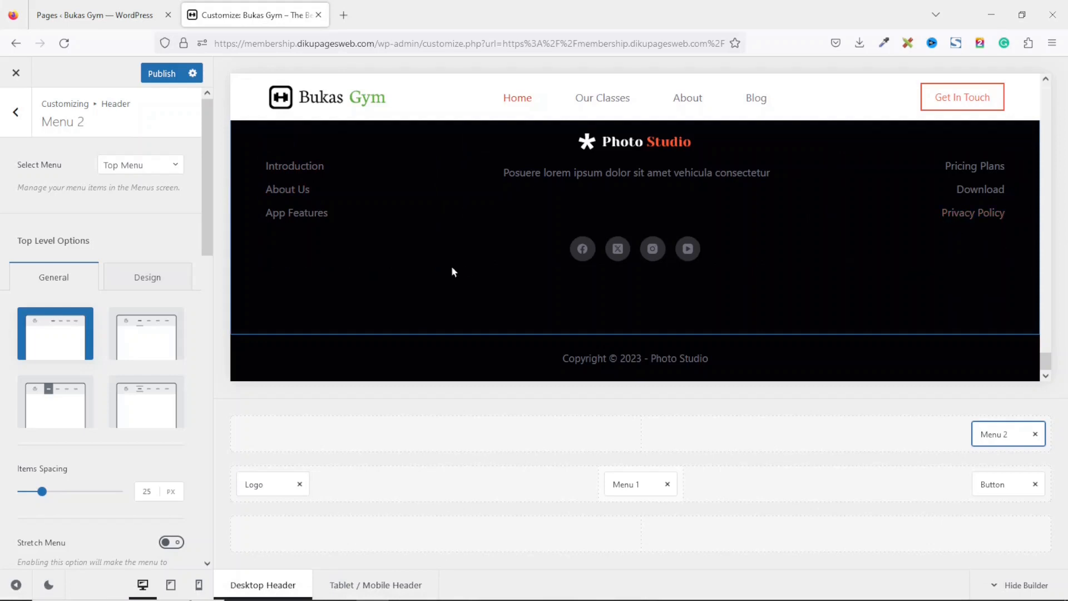
click(92, 15)
mouse_move(58, 73)
click(60, 71)
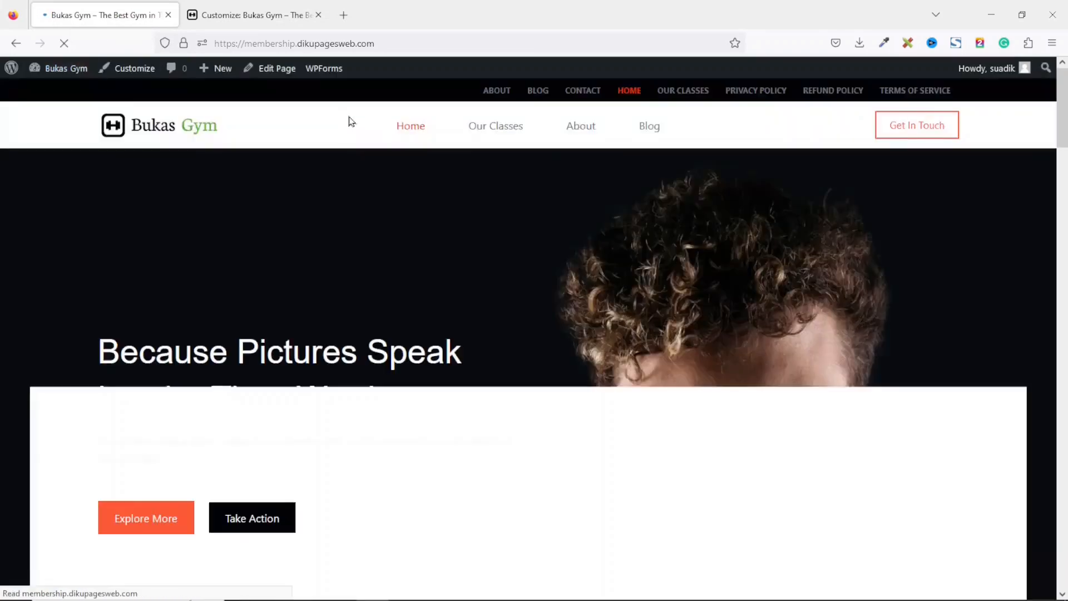
scroll(348, 119, down, 15)
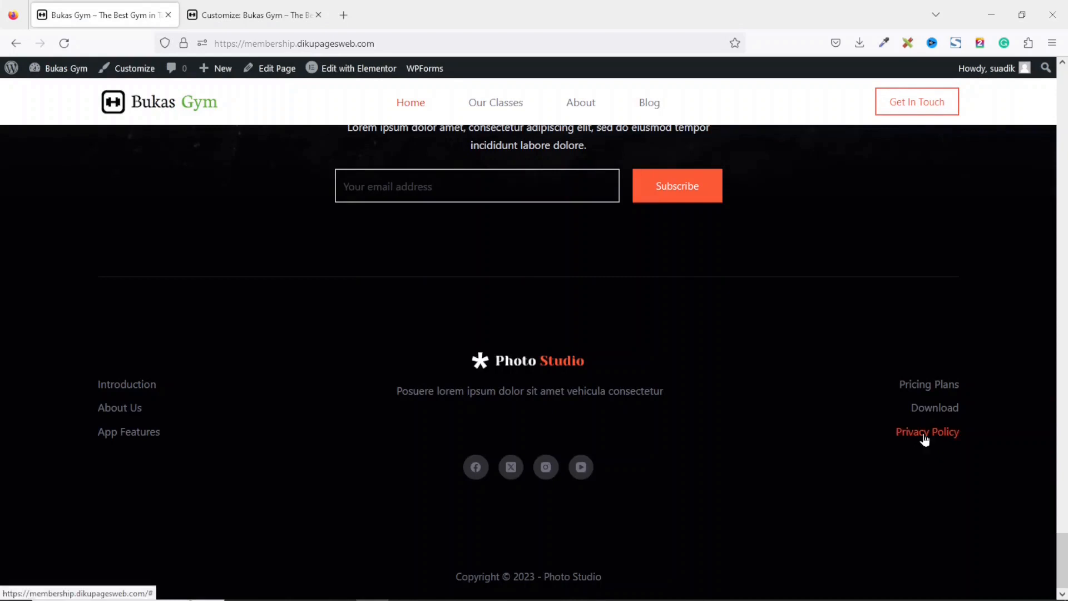
click(924, 440)
drag(1064, 77, 959, 543)
click(932, 416)
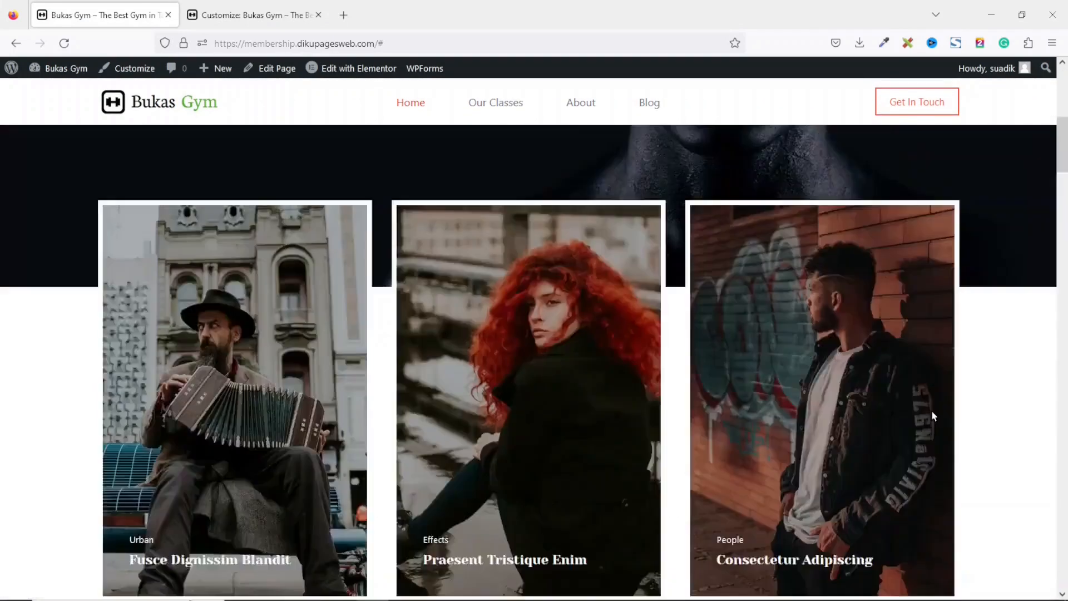
drag(1064, 112, 1065, 596)
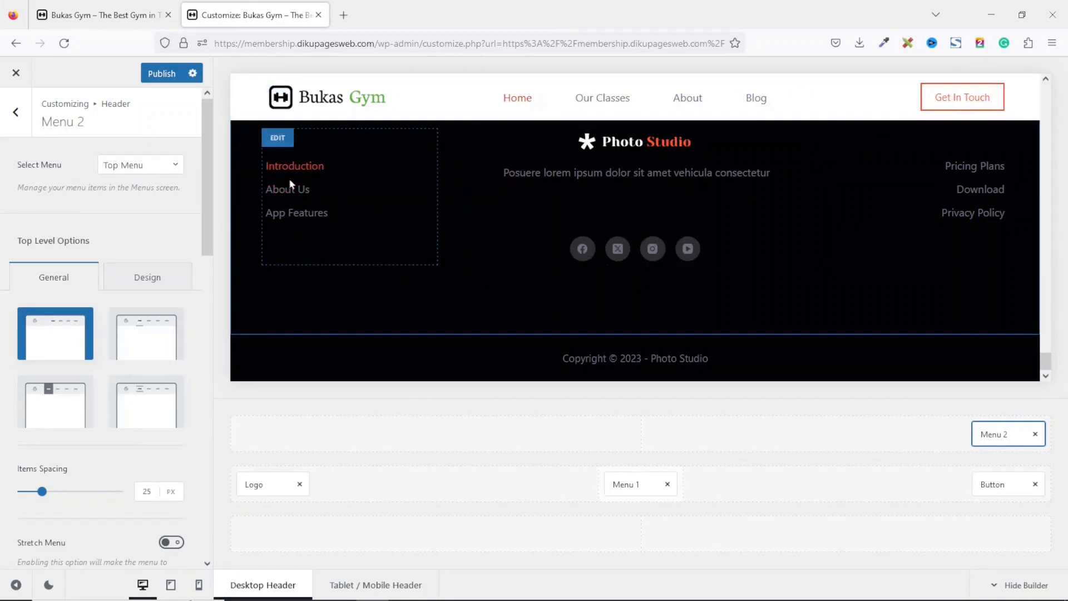
Delete the existing links block from the footer's Widget Area 1.
click(278, 141)
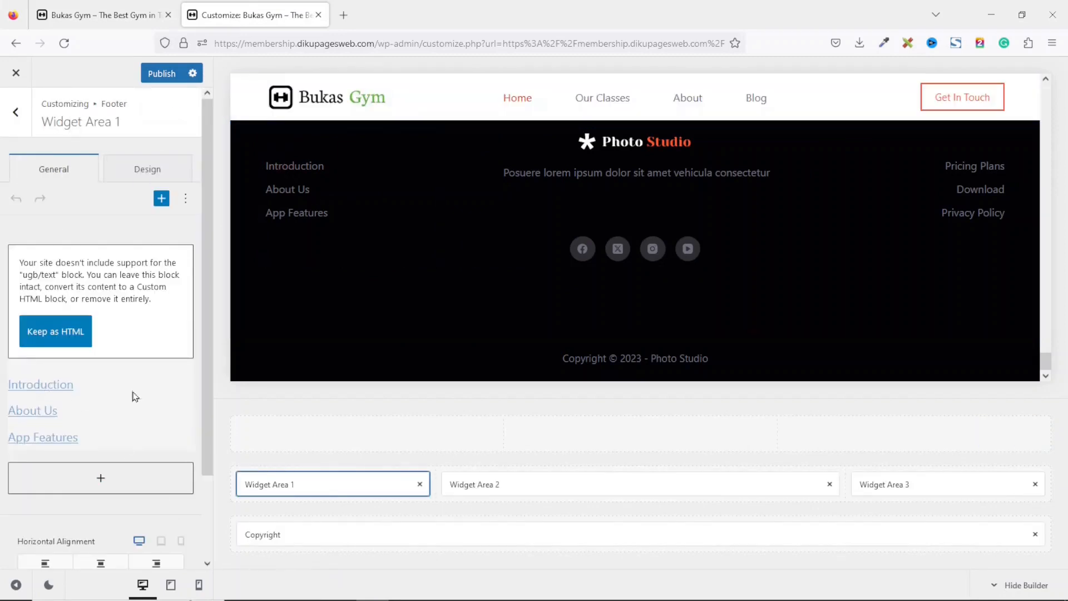
click(104, 412)
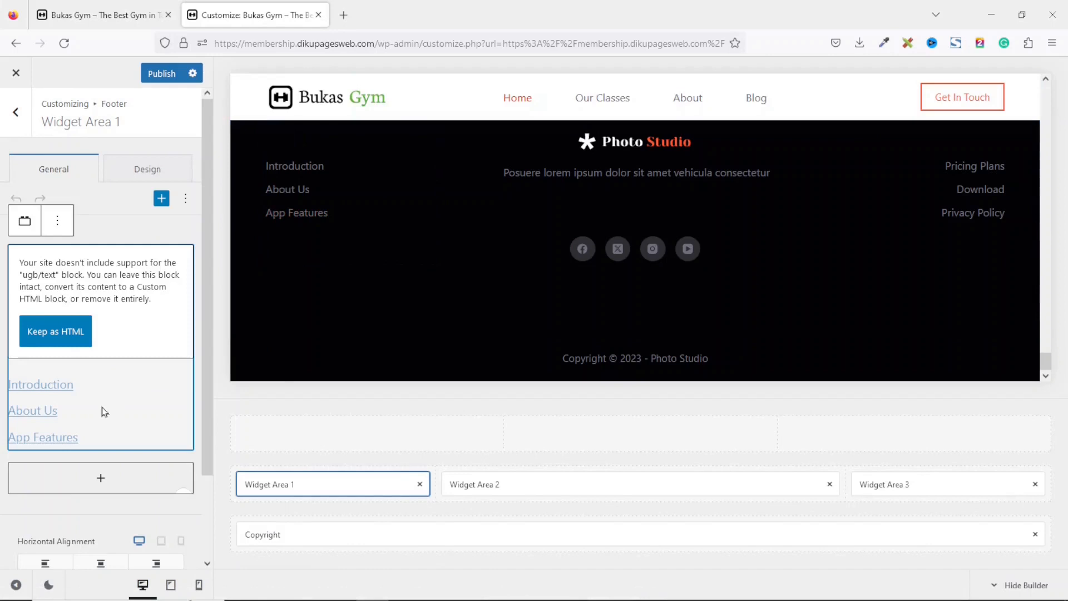
click(58, 223)
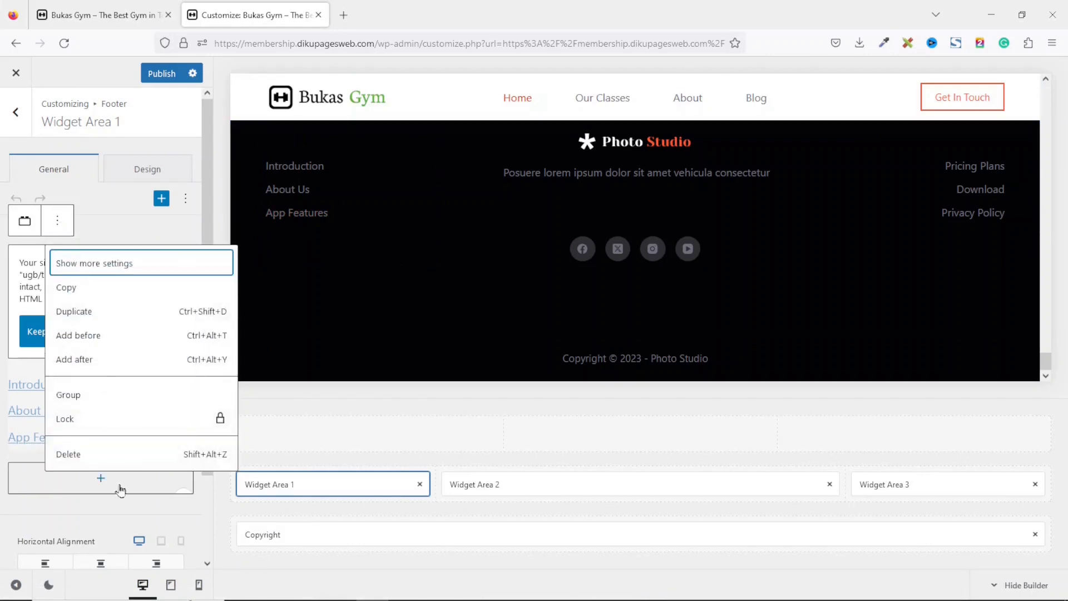
click(76, 455)
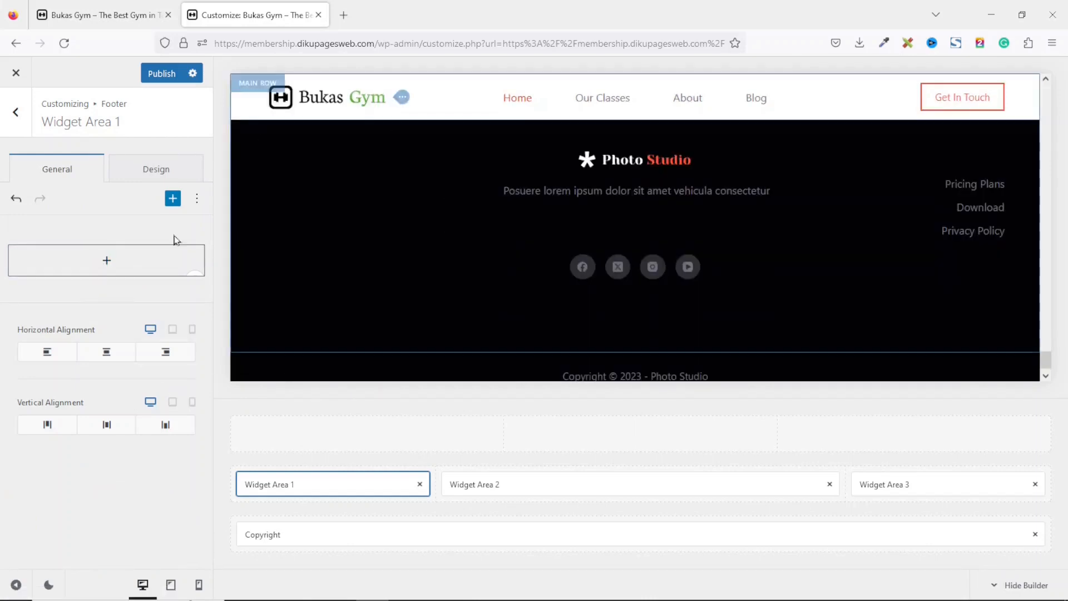
Add a Navigation Menu block to Widget Area 1 and set it to show the About menu.
click(106, 261)
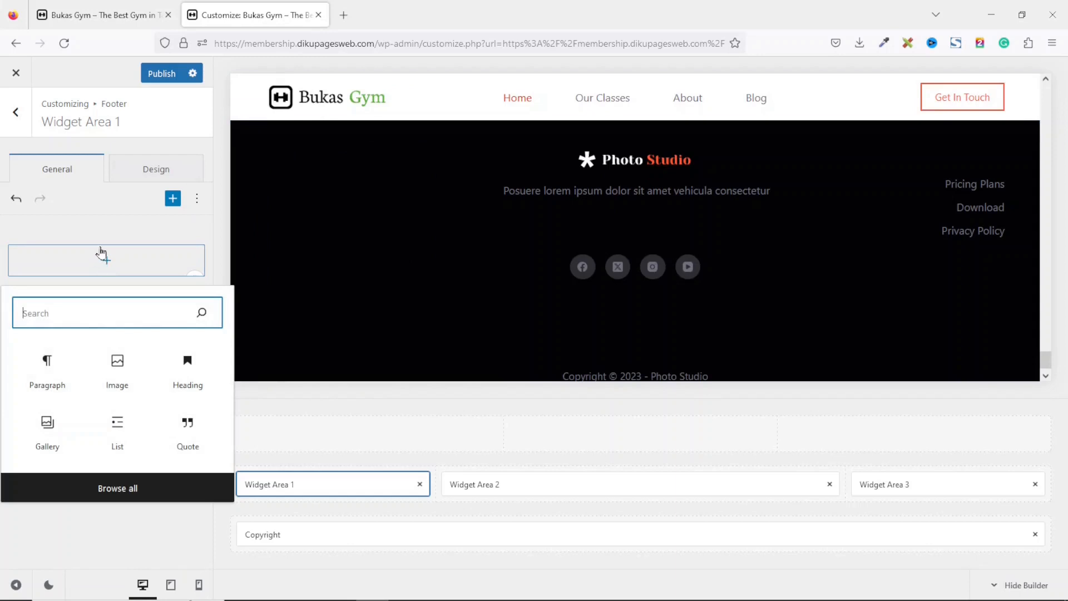
text(j)
key(BackSpace)
text(navi)
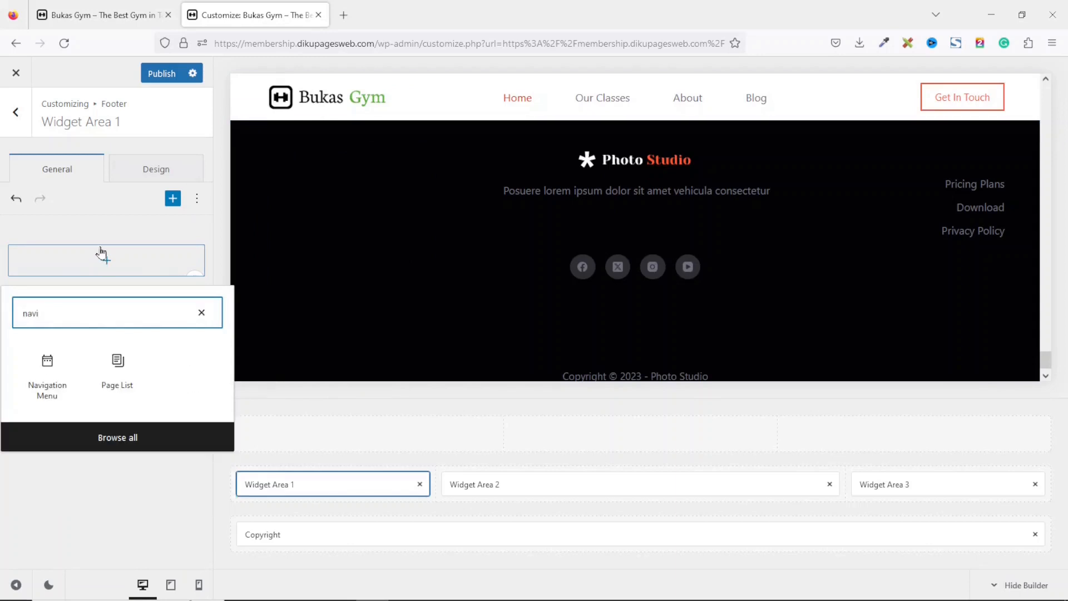
click(47, 378)
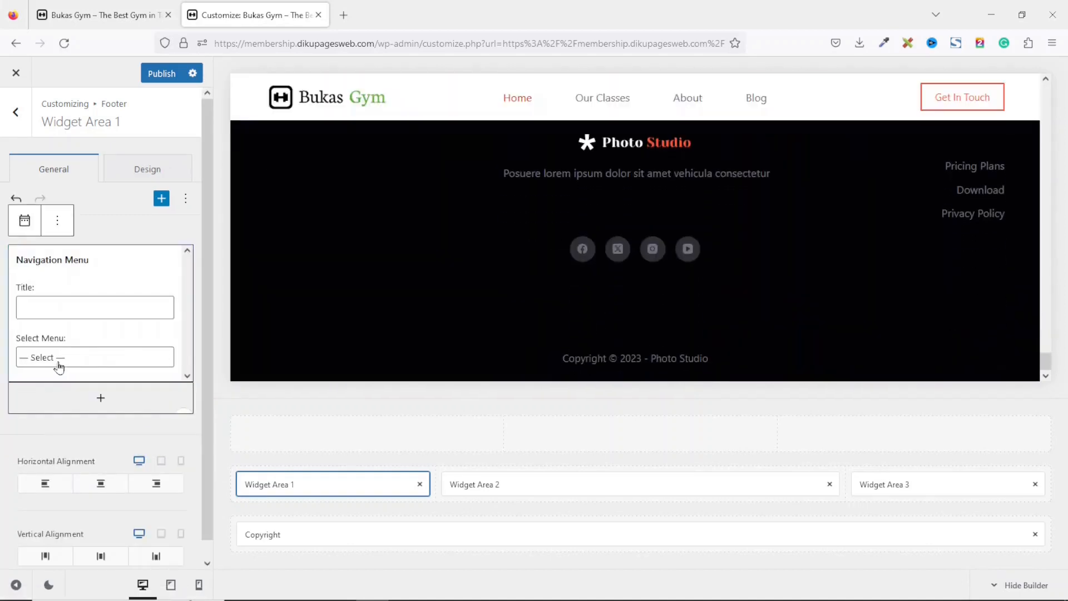
click(59, 362)
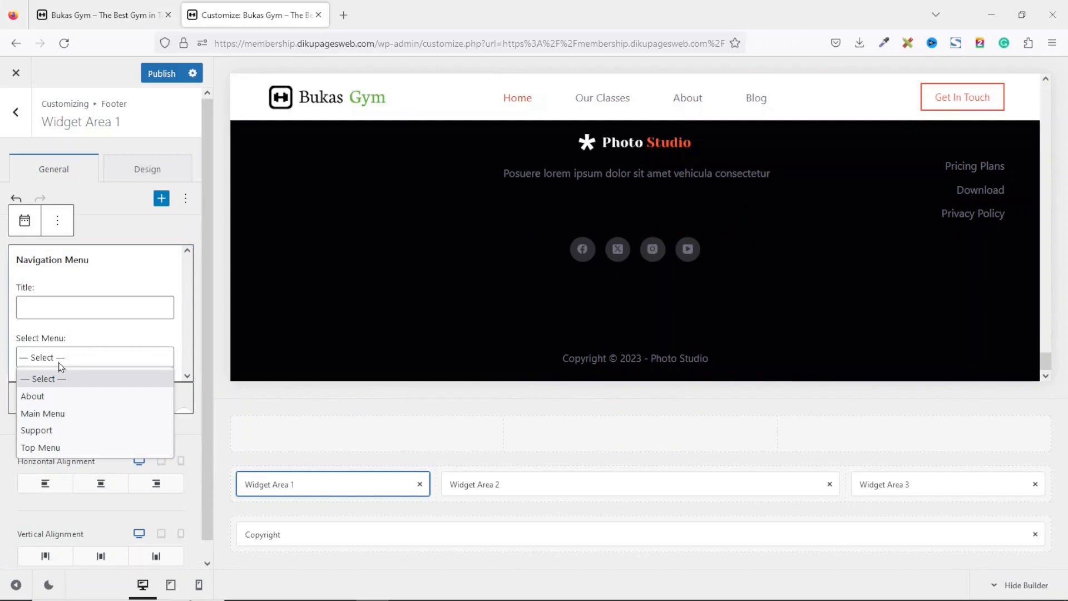
click(51, 396)
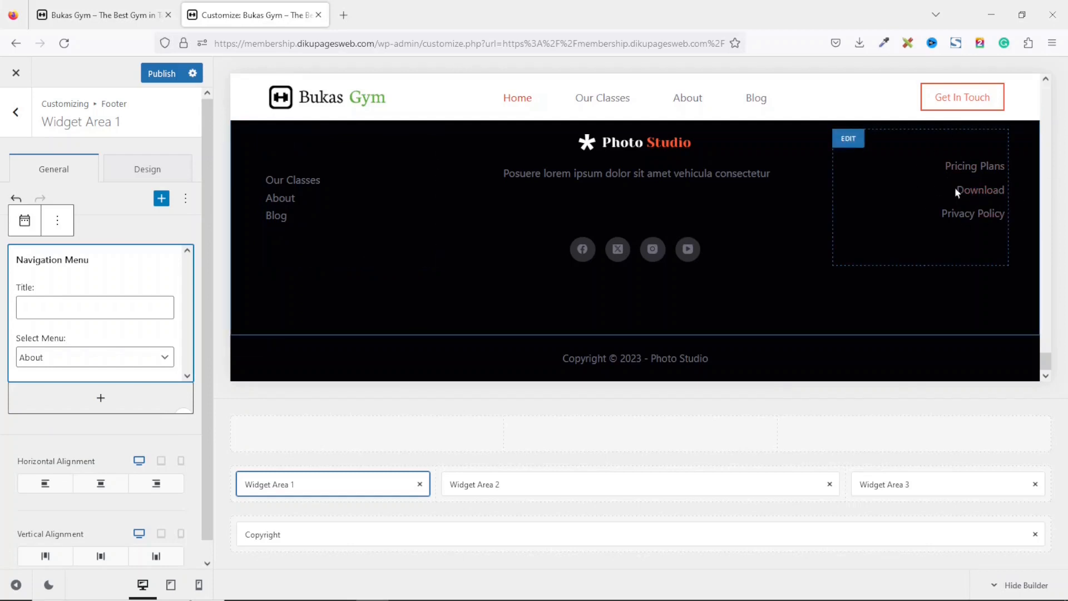
Delete the existing links block from the footer's Widget Area 3.
click(848, 139)
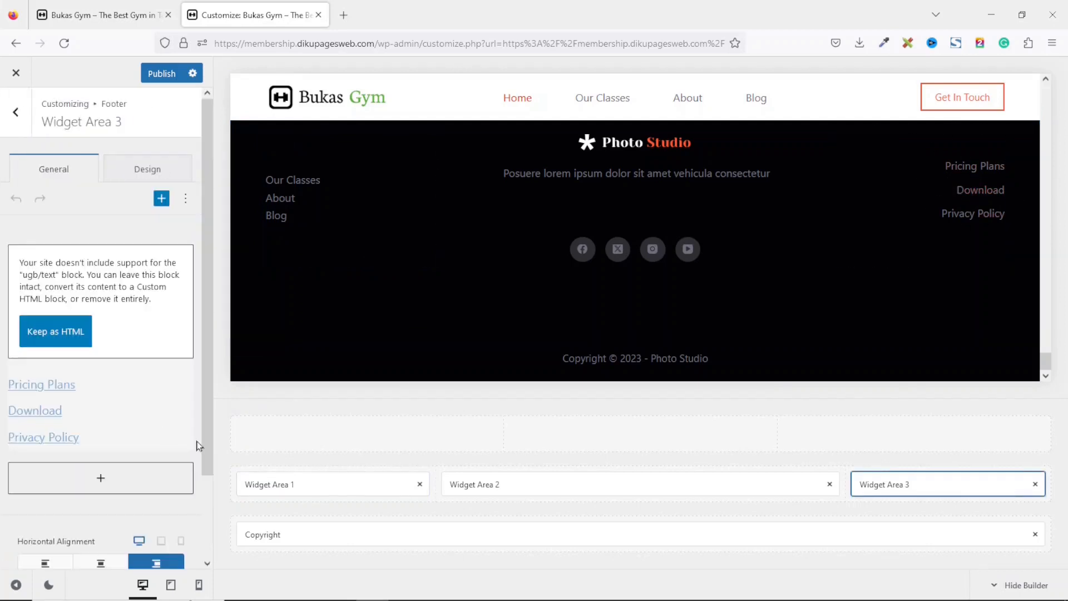
click(165, 435)
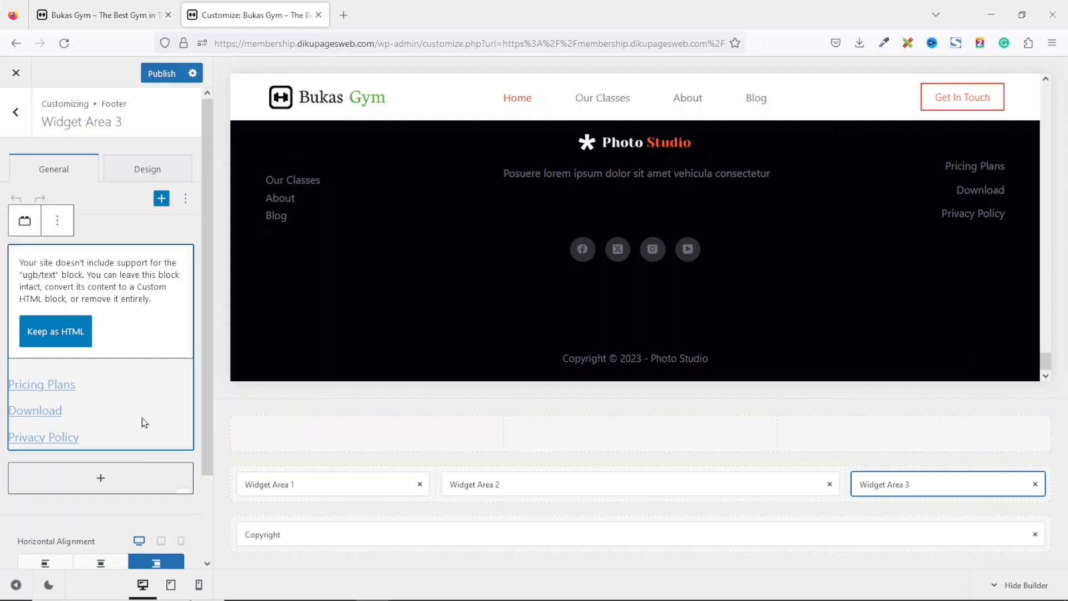
click(55, 220)
click(76, 454)
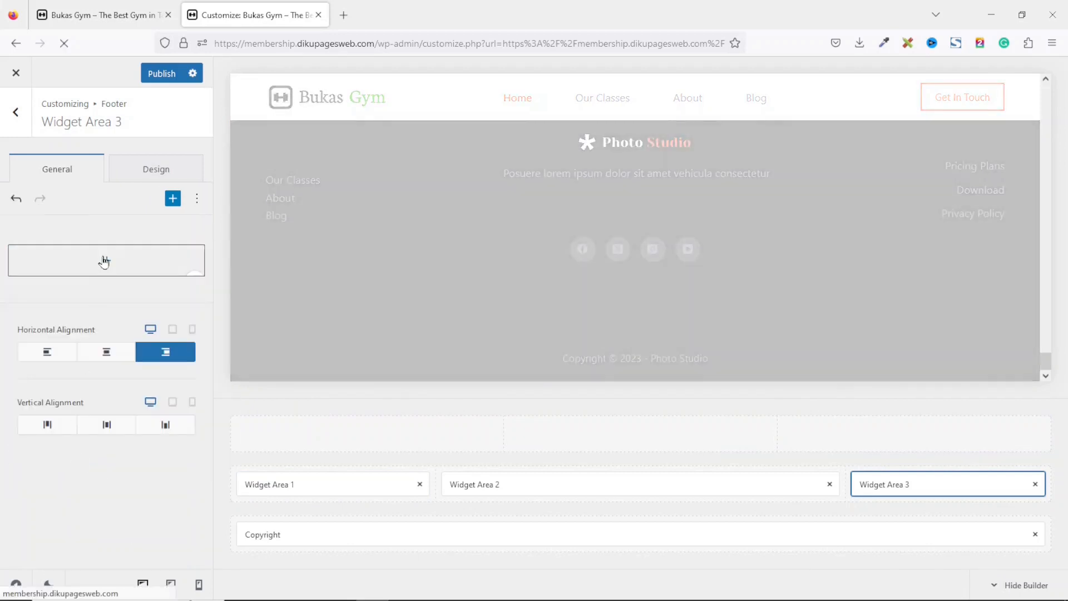
Add a Navigation Menu block to the footer's Widget Area 3 and set it to show the Support menu.
click(104, 262)
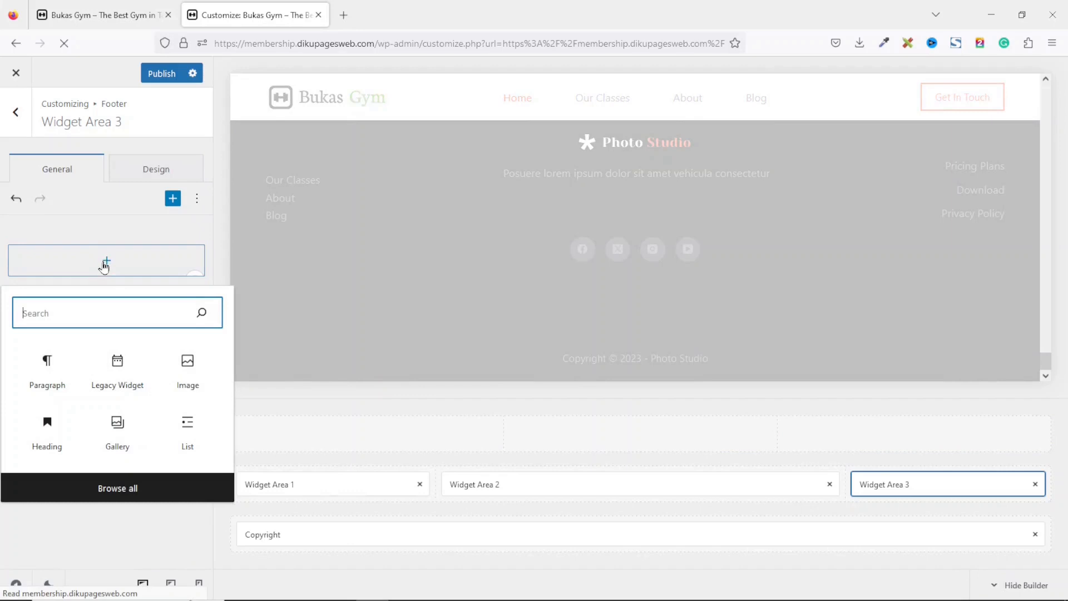
text(nav)
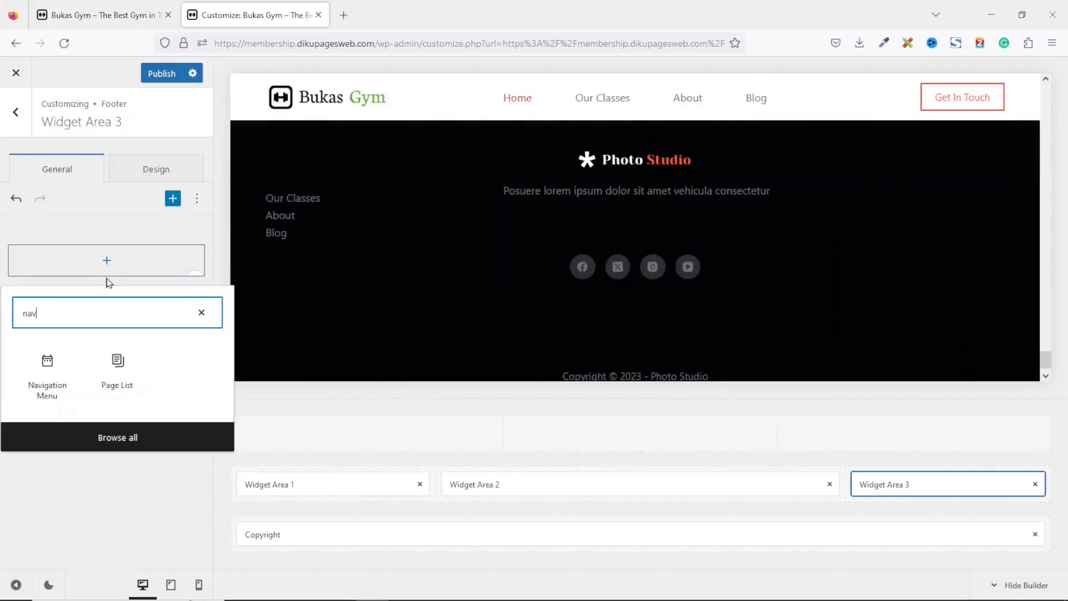
click(69, 366)
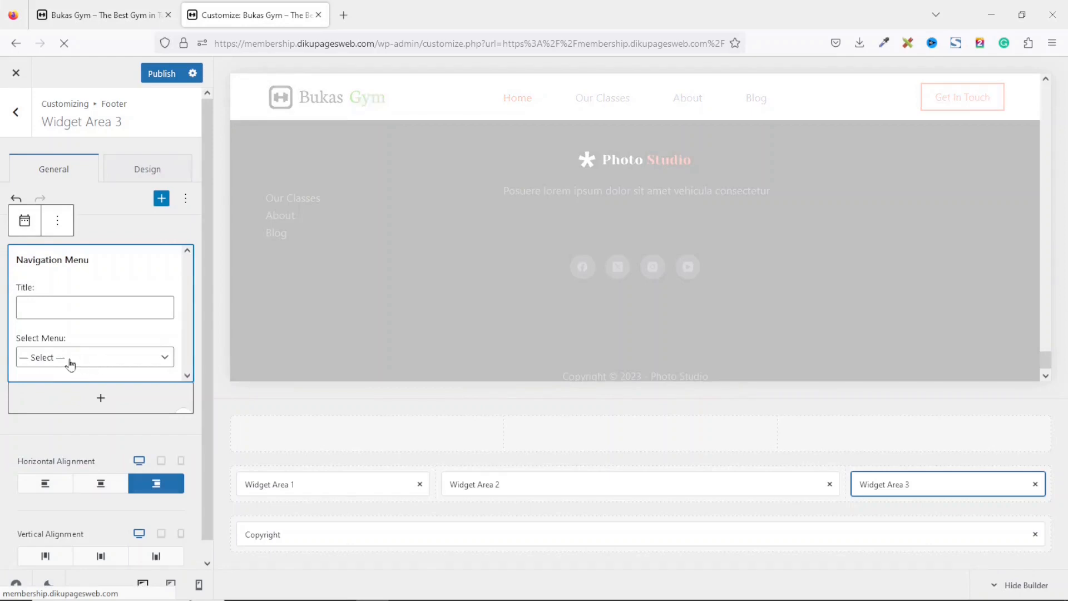
click(70, 362)
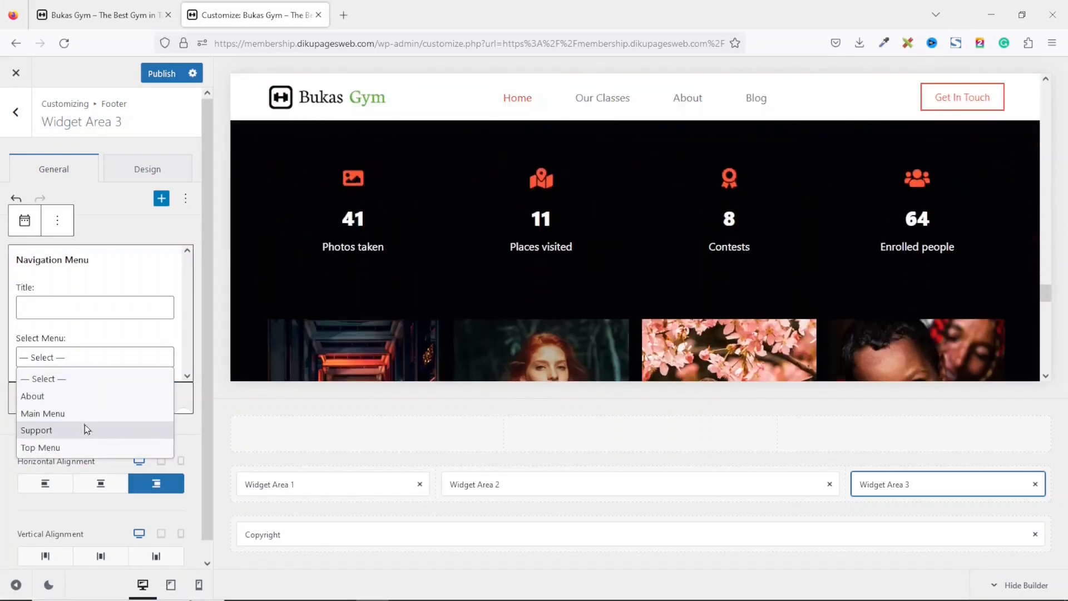
click(84, 430)
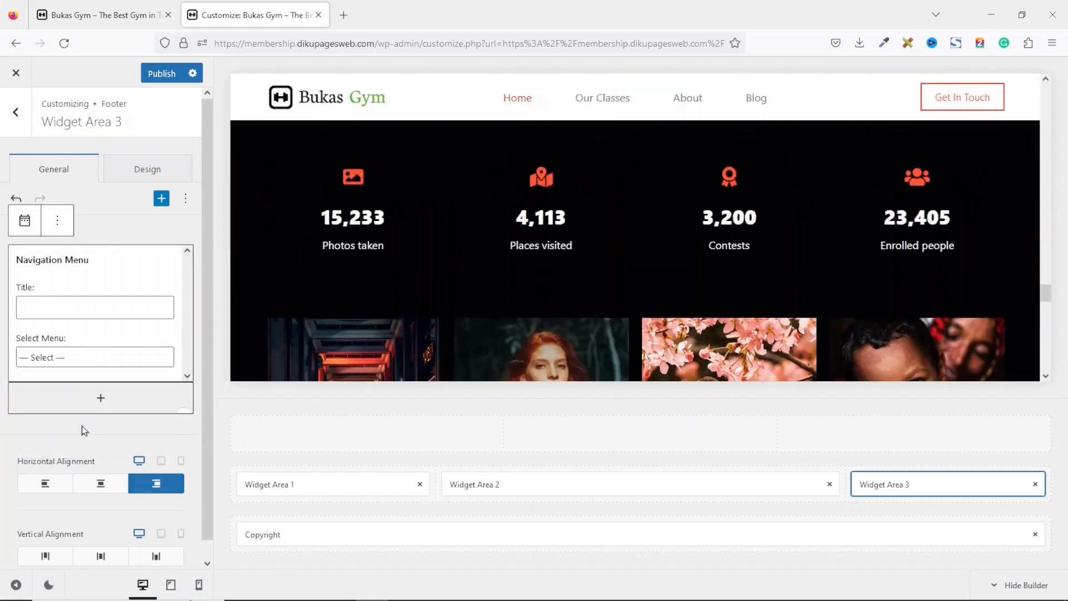
drag(1046, 294, 1055, 381)
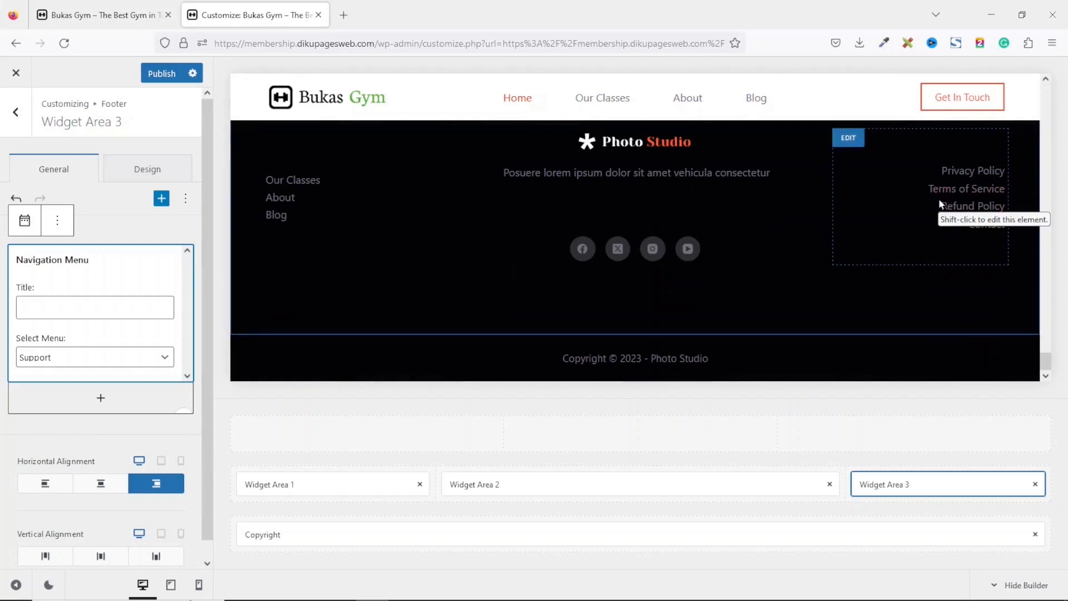
drag(1045, 362, 1046, 360)
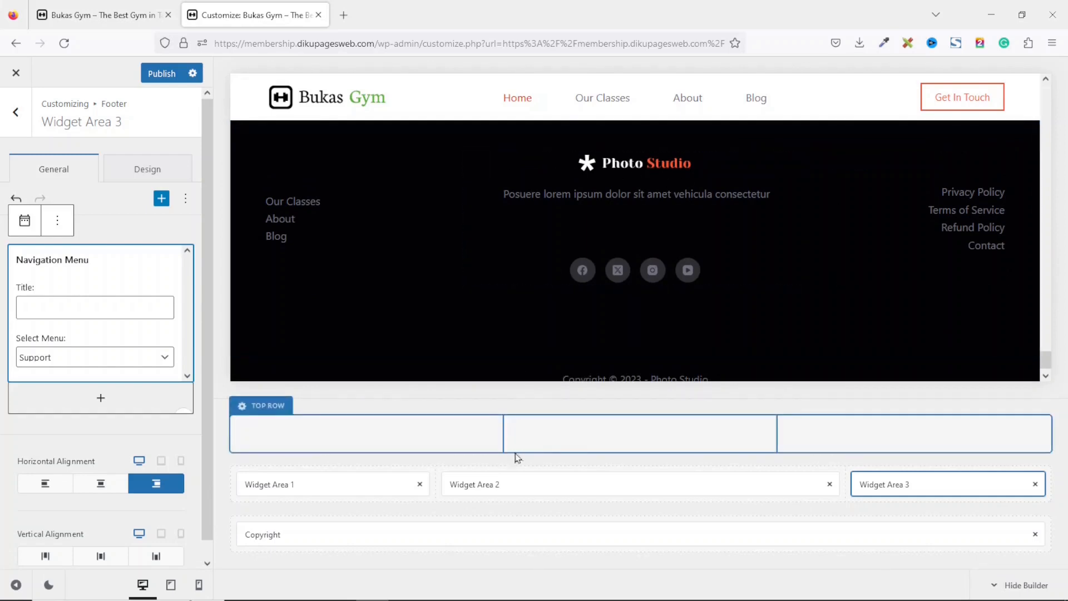
Replace the logo image in the footer's Widget Area 2 with logo-white from the Media Library.
click(500, 487)
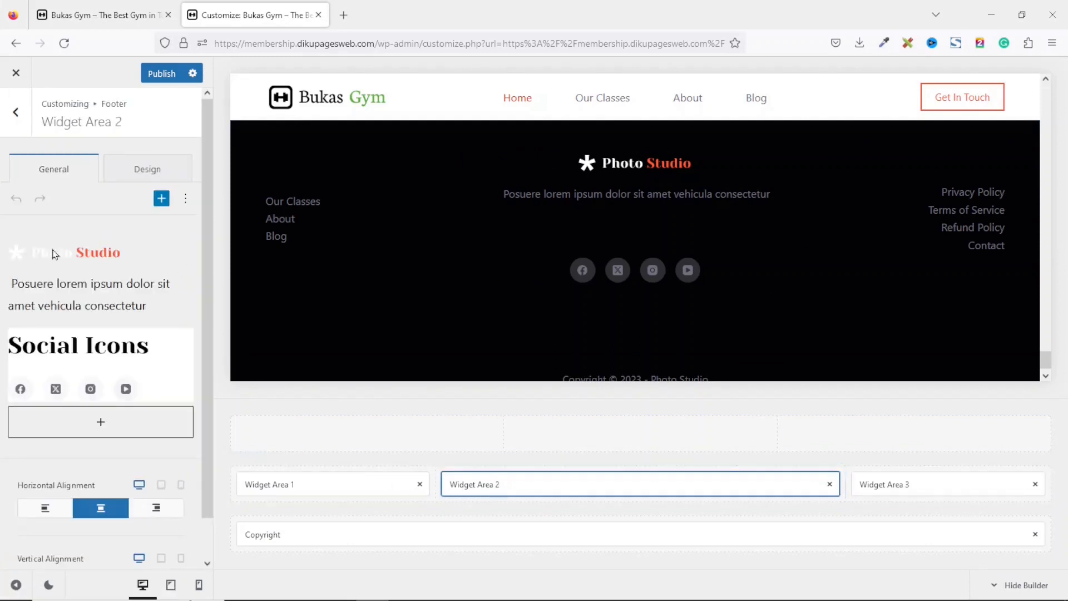
click(74, 254)
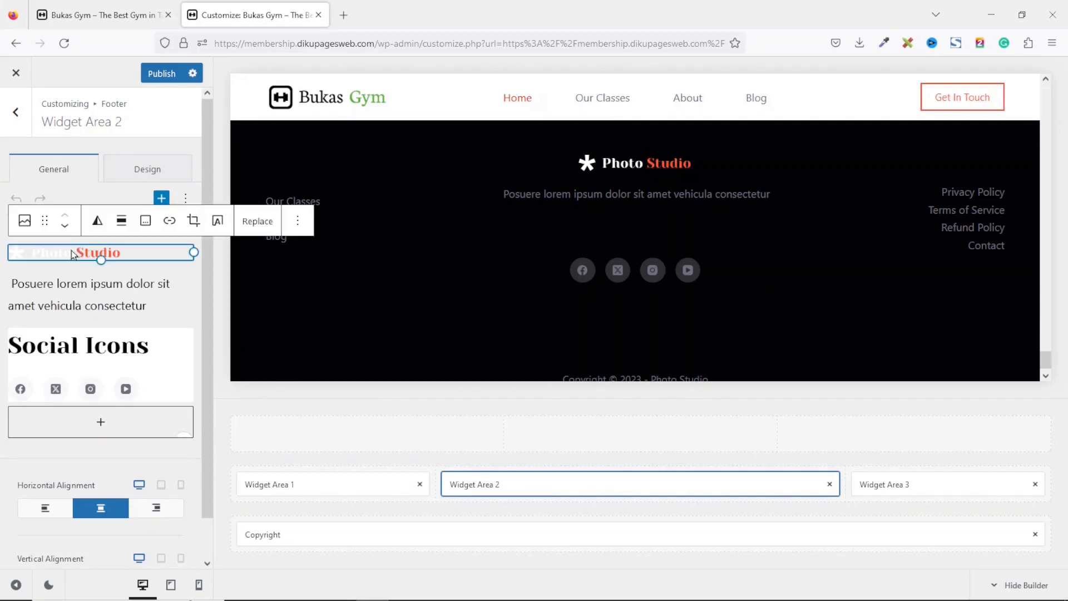
click(256, 222)
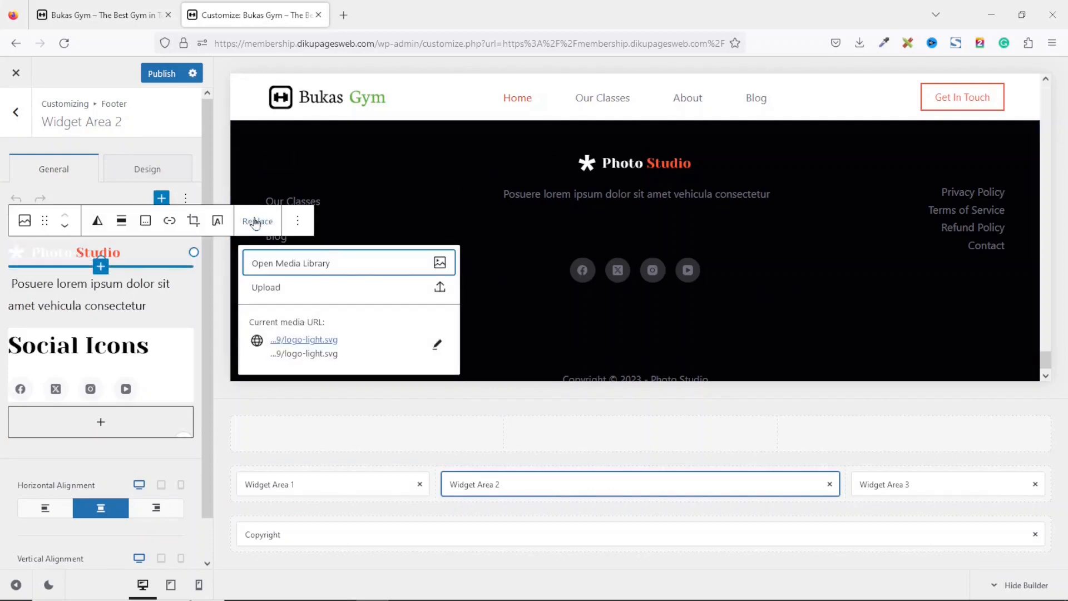
click(294, 266)
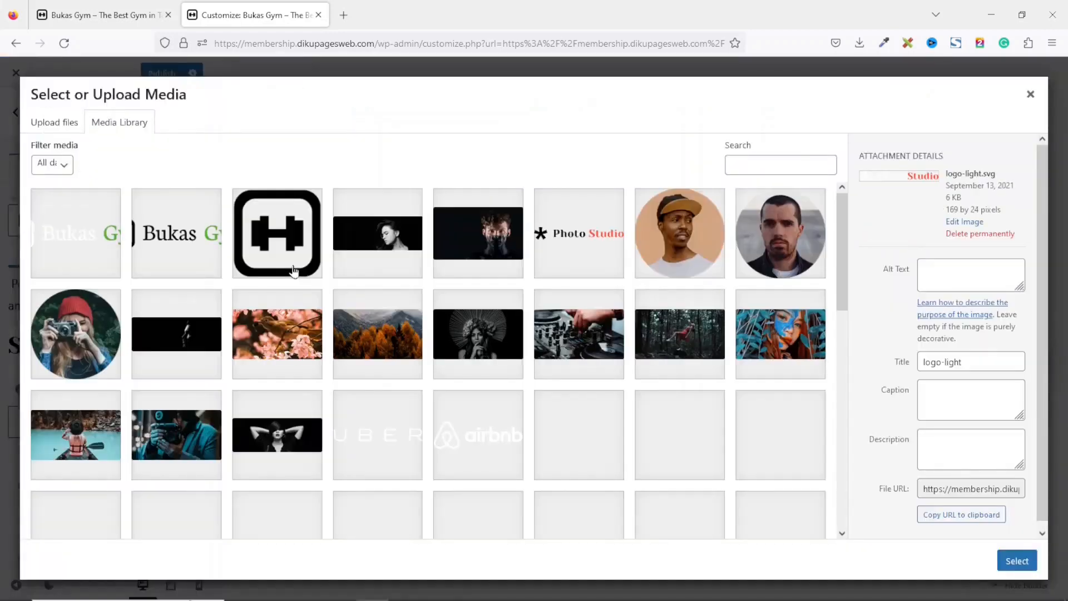
click(72, 244)
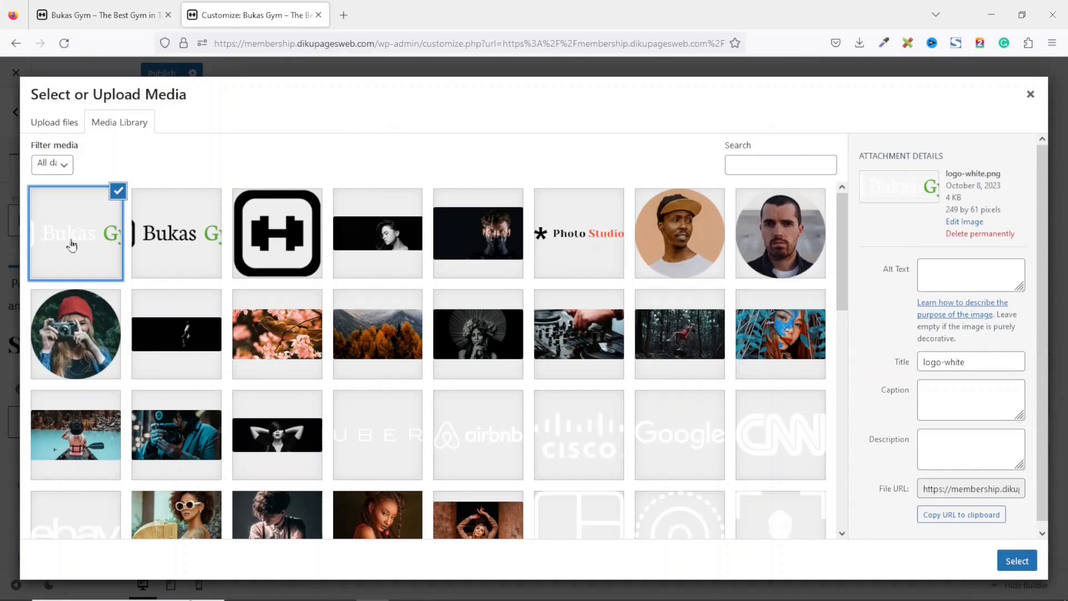
click(1016, 559)
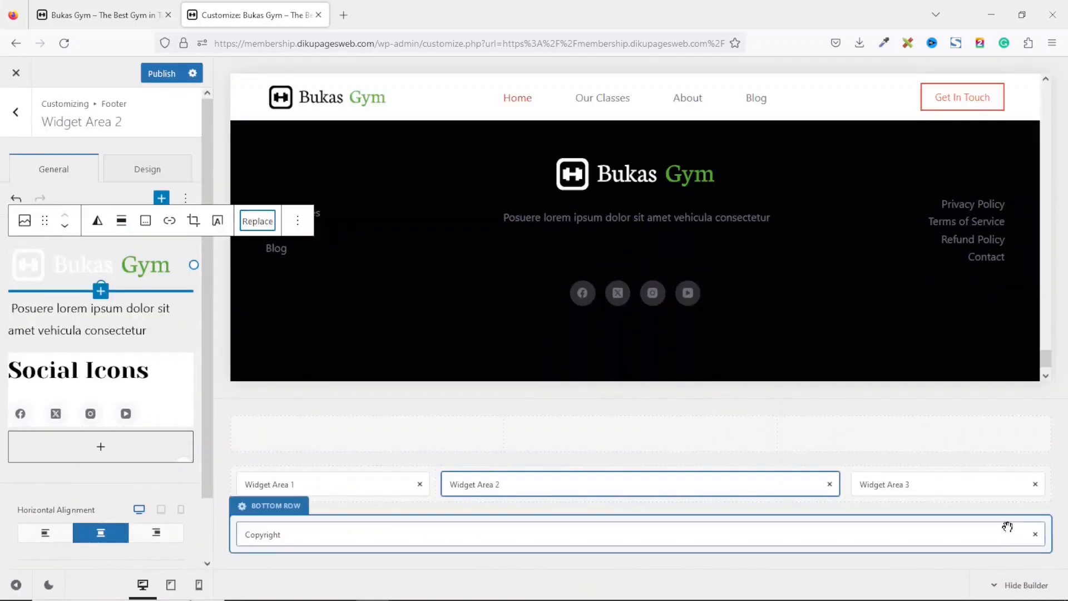
click(643, 221)
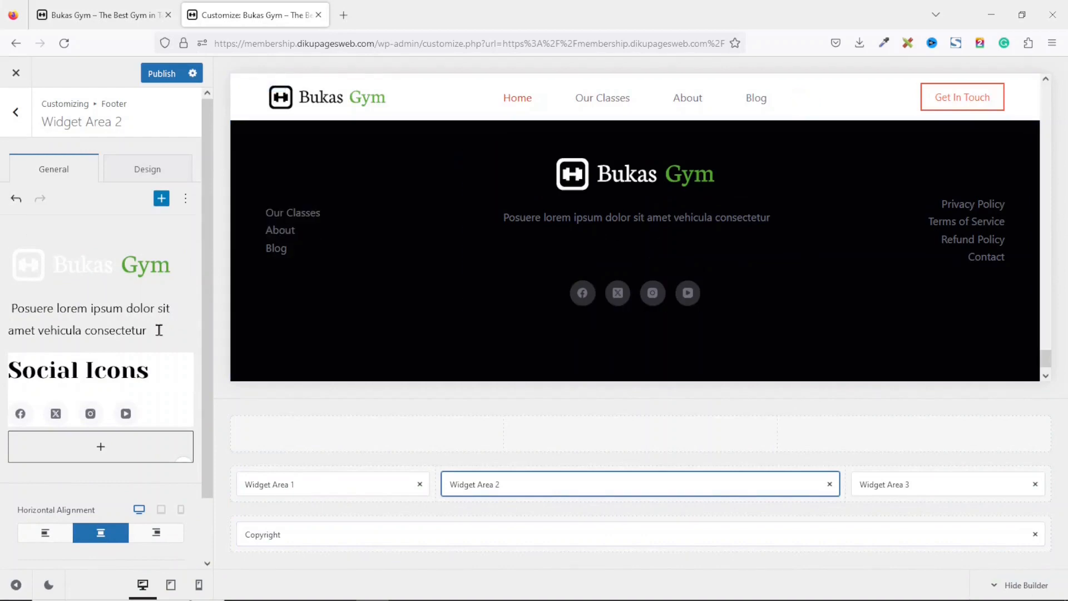
Replace the footer's placeholder description paragraph with the Bukas Gym vision text.
drag(154, 328, 3, 315)
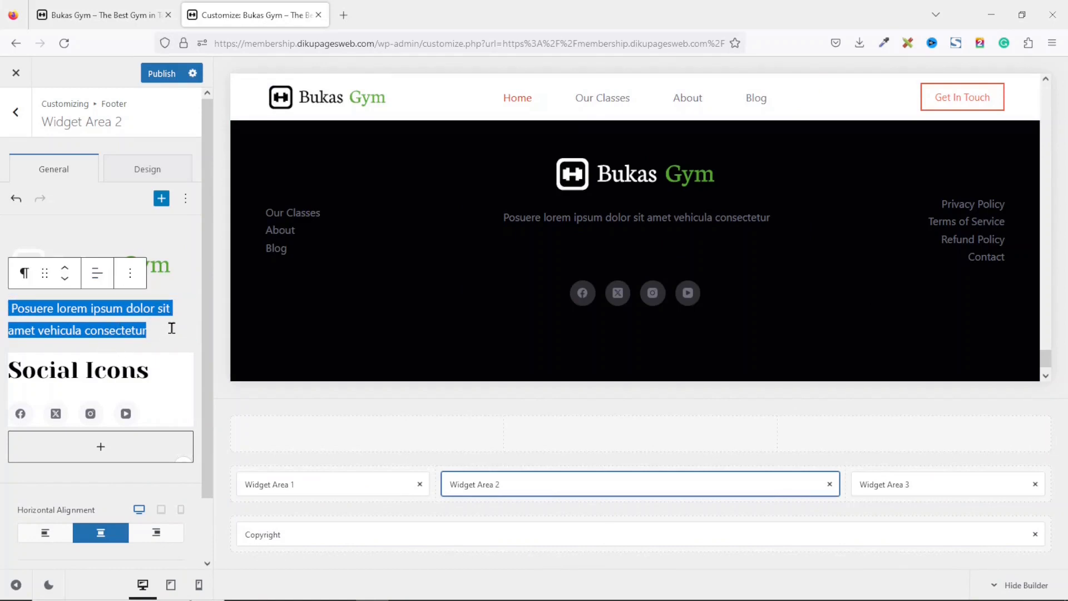
key(BackSpace)
key(ctrl+z)
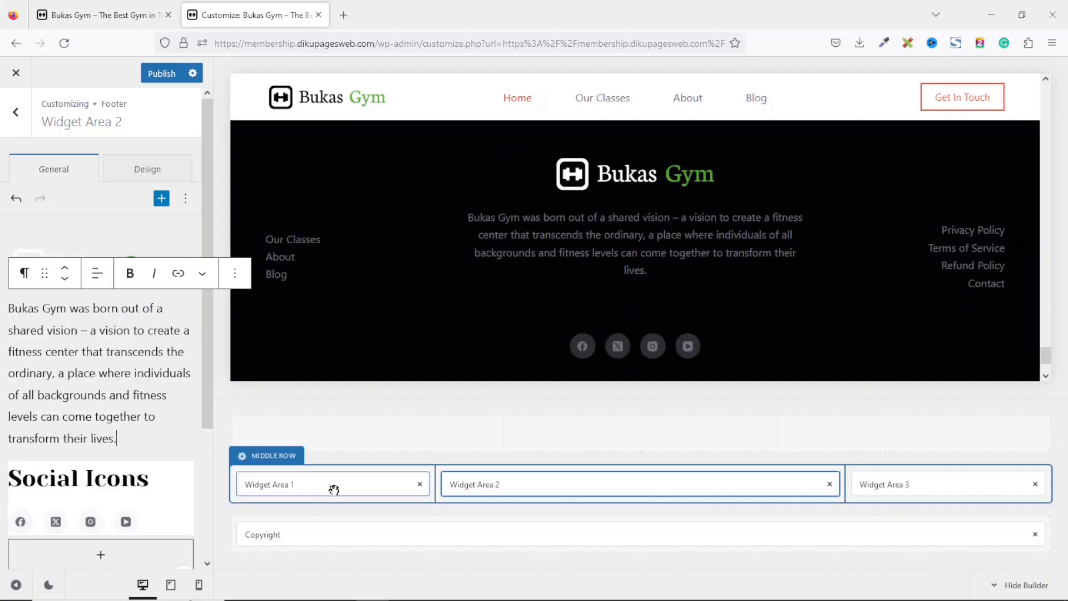
Add LinkedIn to the networks of the Social Icons block in Widget Area 2.
click(168, 509)
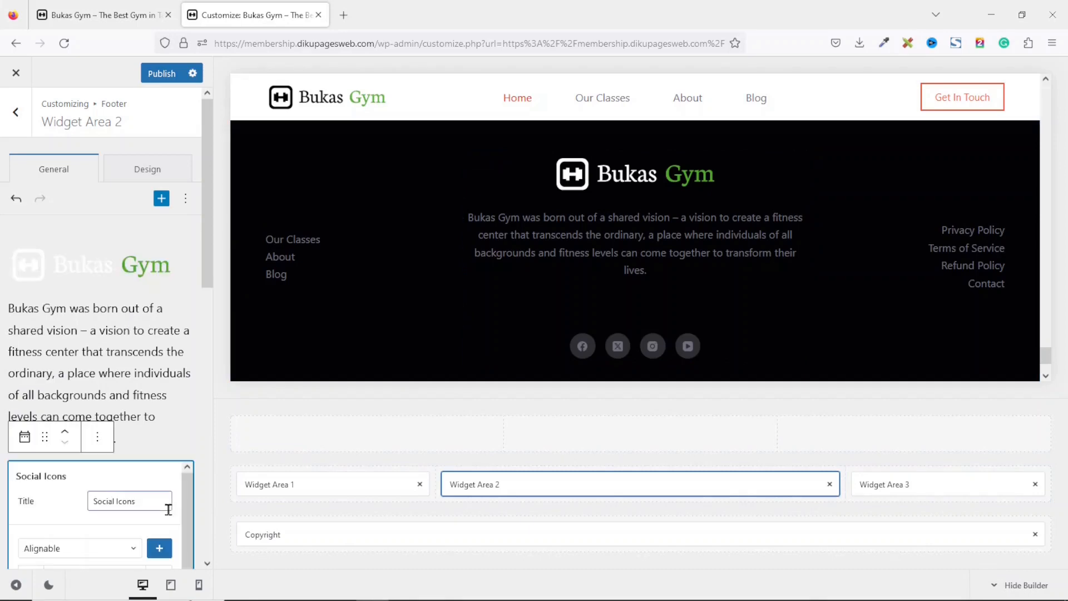
drag(208, 258, 210, 326)
click(143, 185)
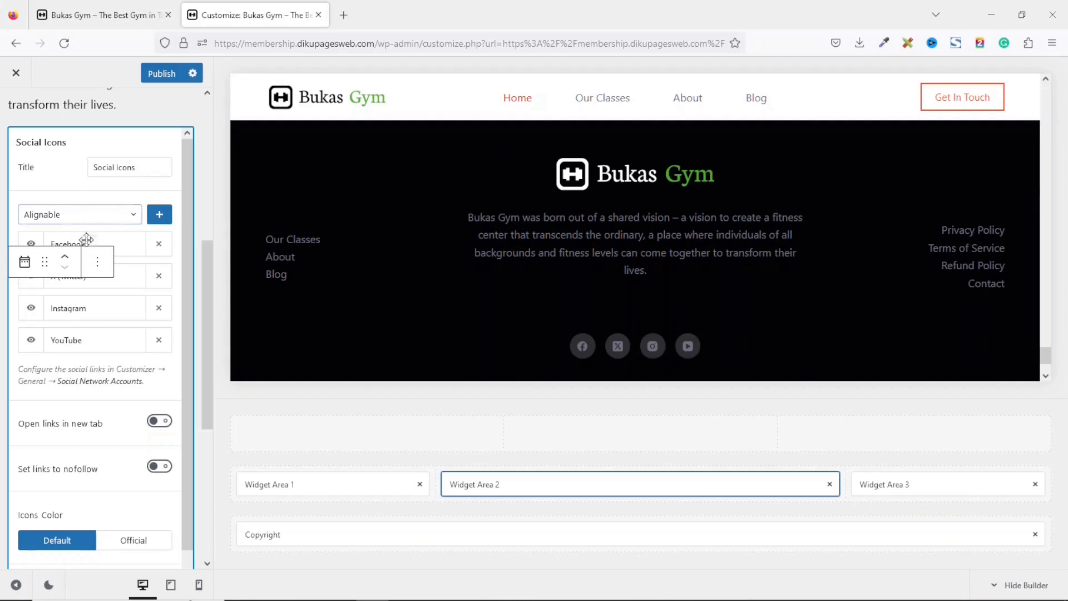
click(118, 222)
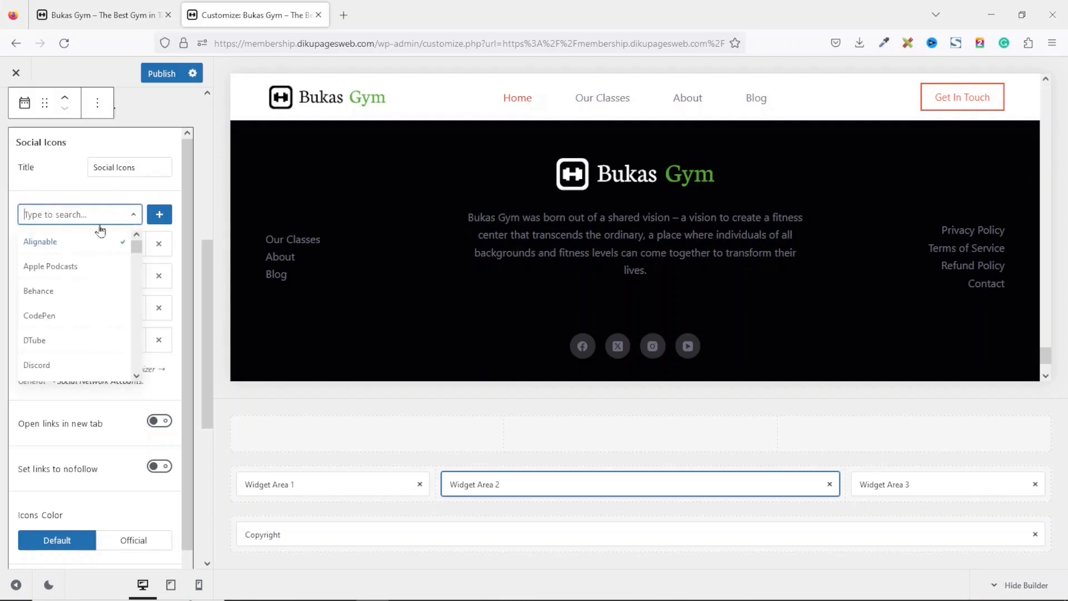
text(linked)
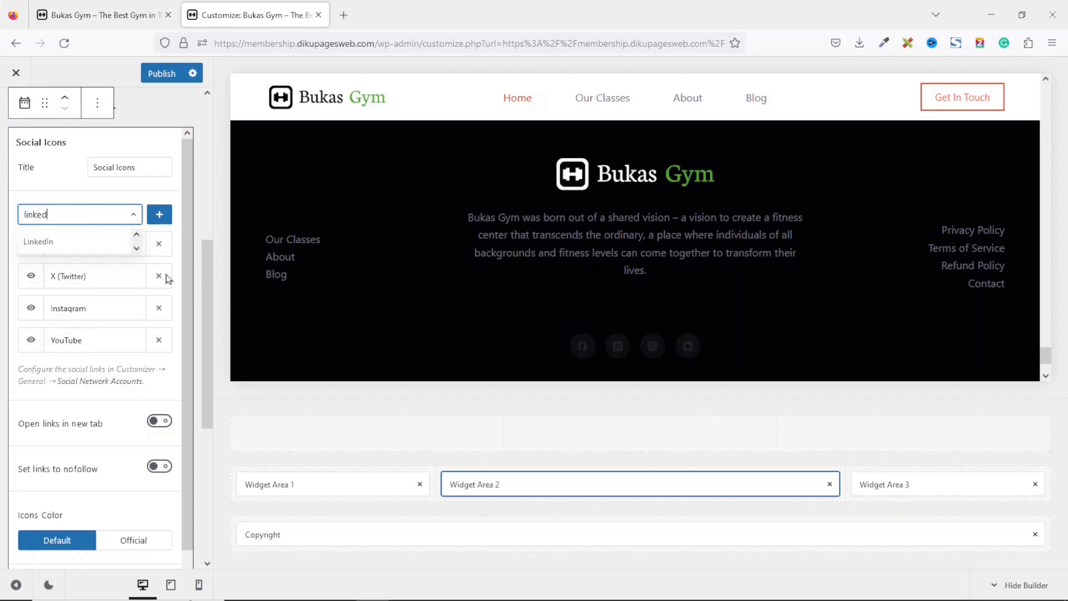
click(54, 241)
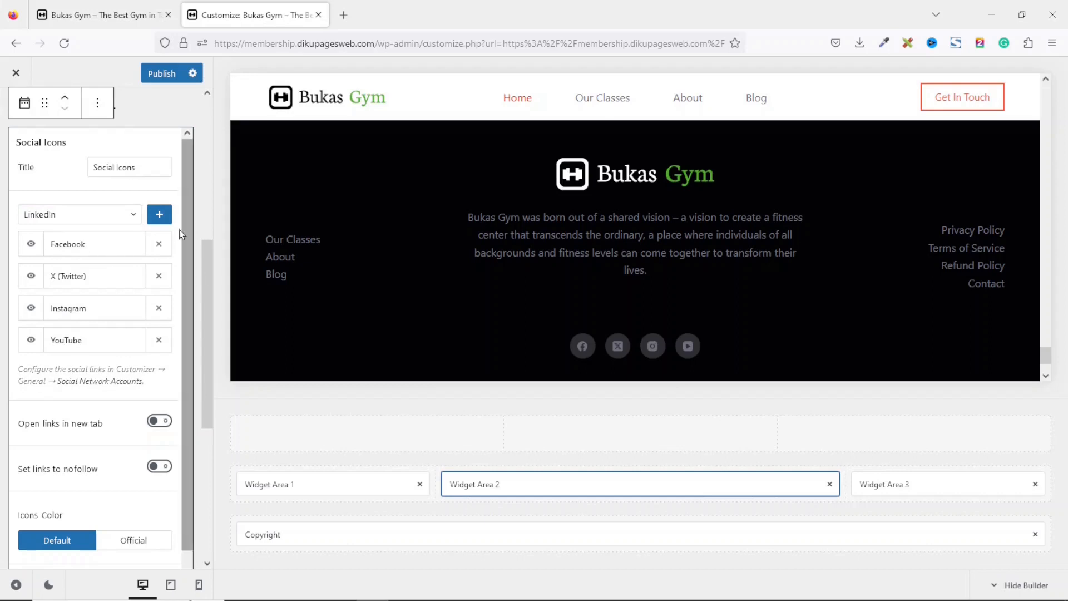
click(158, 216)
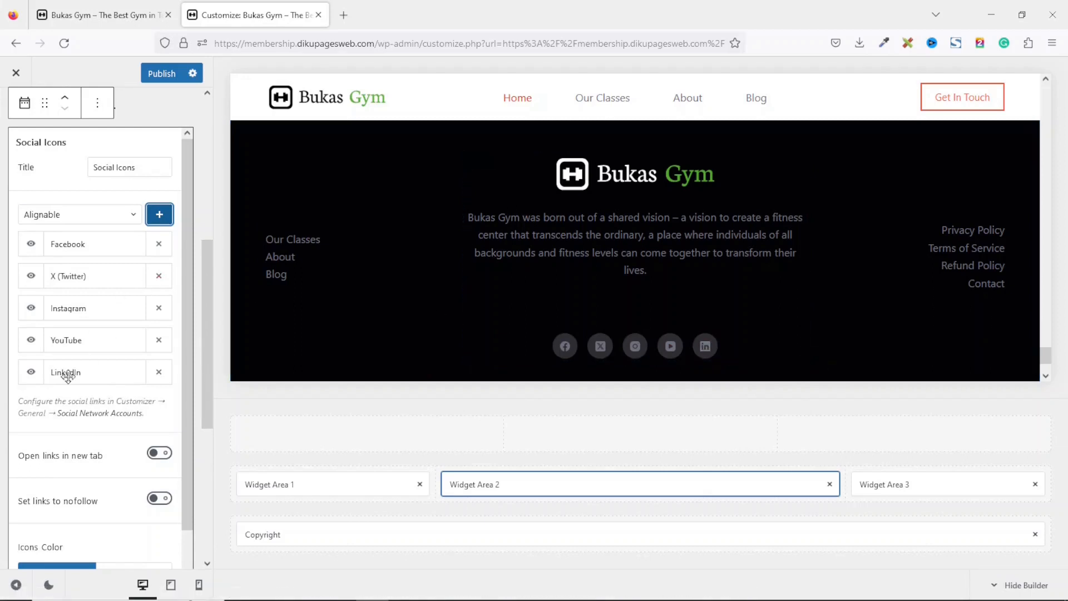
Remove YouTube from the social icons and turn on opening links in a new tab.
click(159, 341)
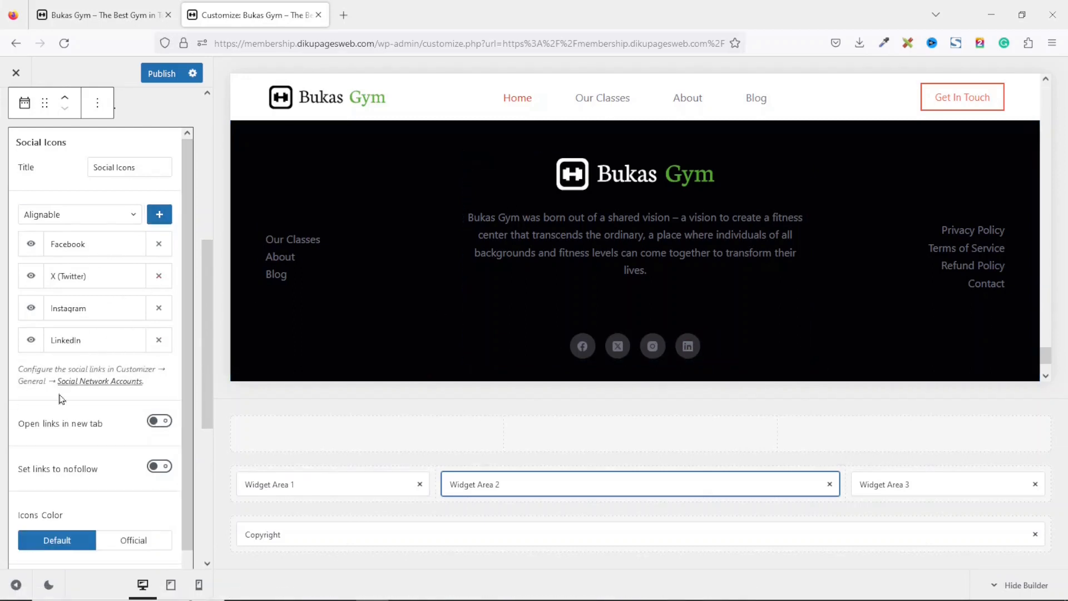
click(161, 423)
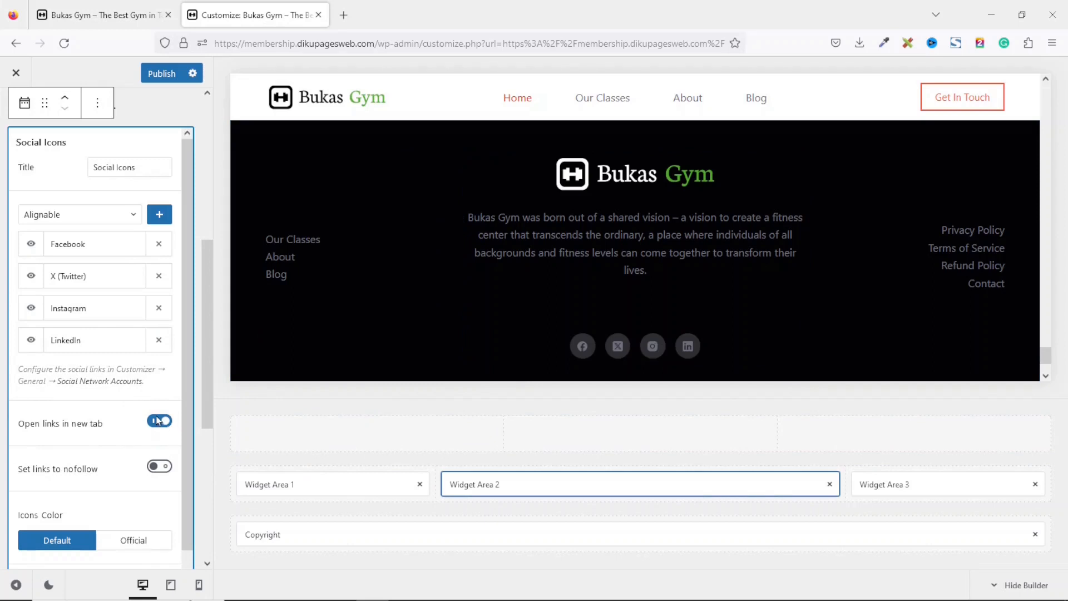
Open the footer Copyright element and delete the word Copyright from its text.
drag(1045, 356, 1044, 362)
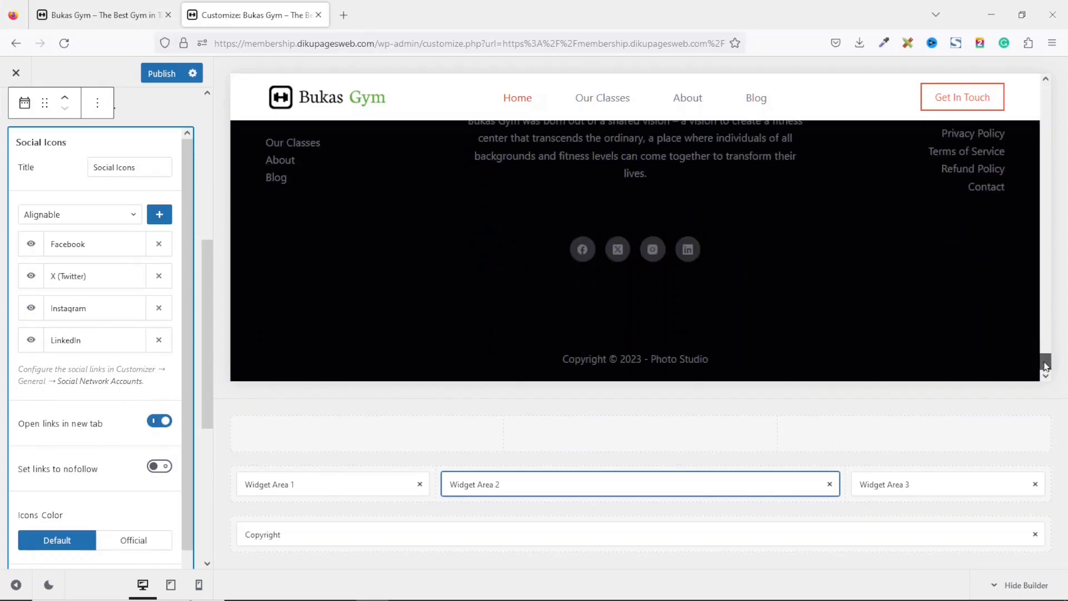
click(287, 541)
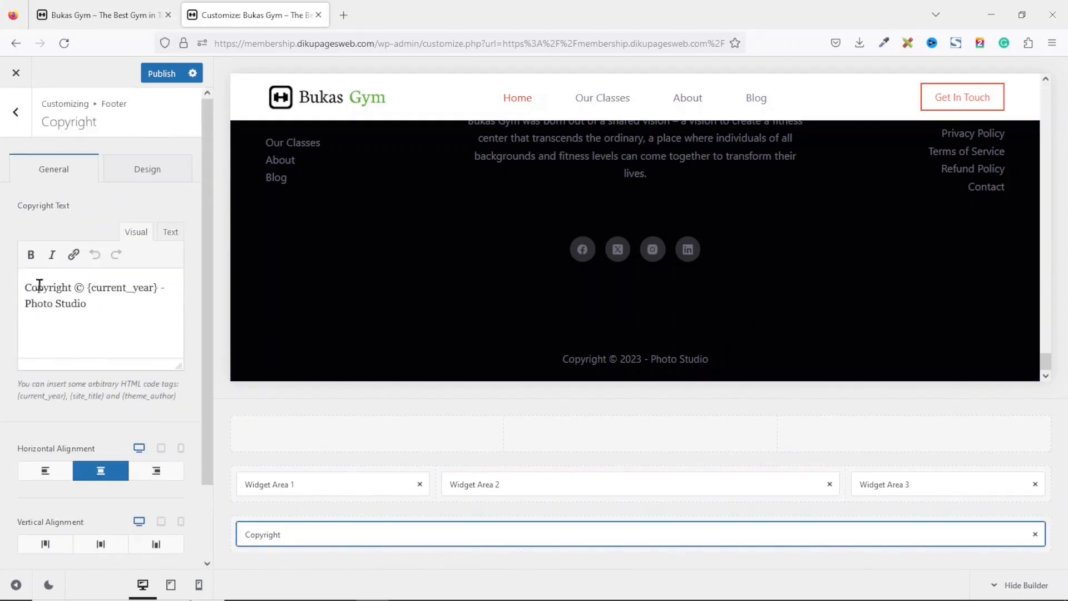
double_click(39, 285)
key(BackSpace)
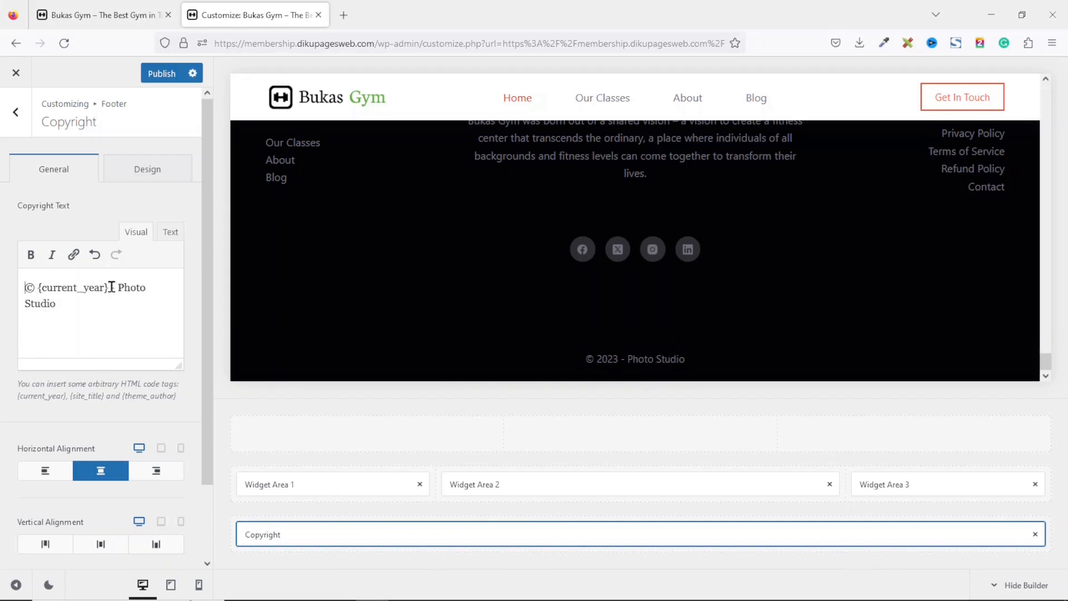
Insert the {site_title} tag after {current_year} in the copyright text.
drag(108, 287, 34, 291)
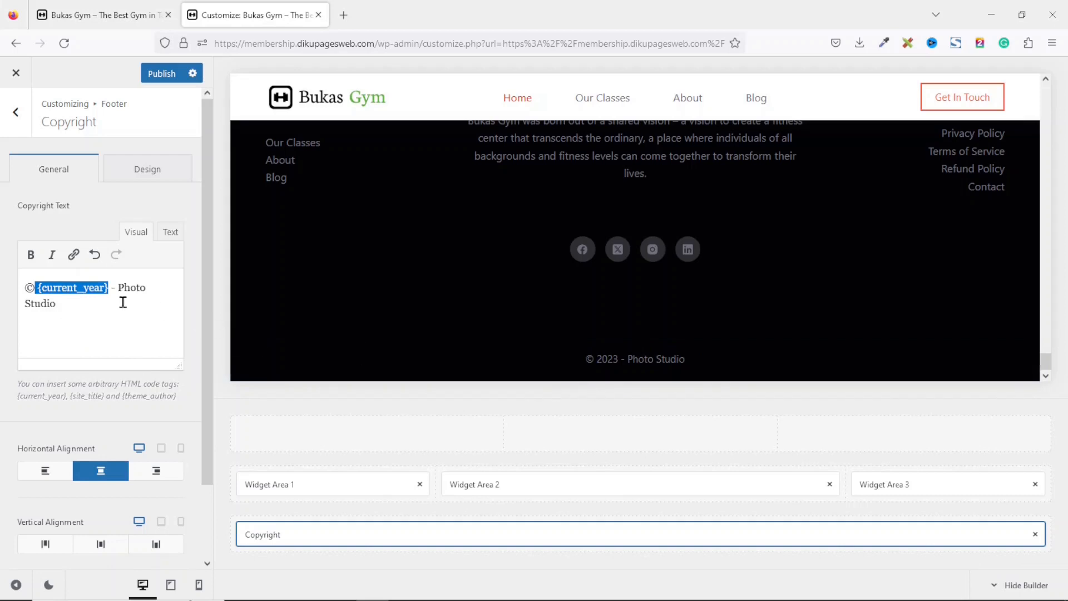
click(94, 291)
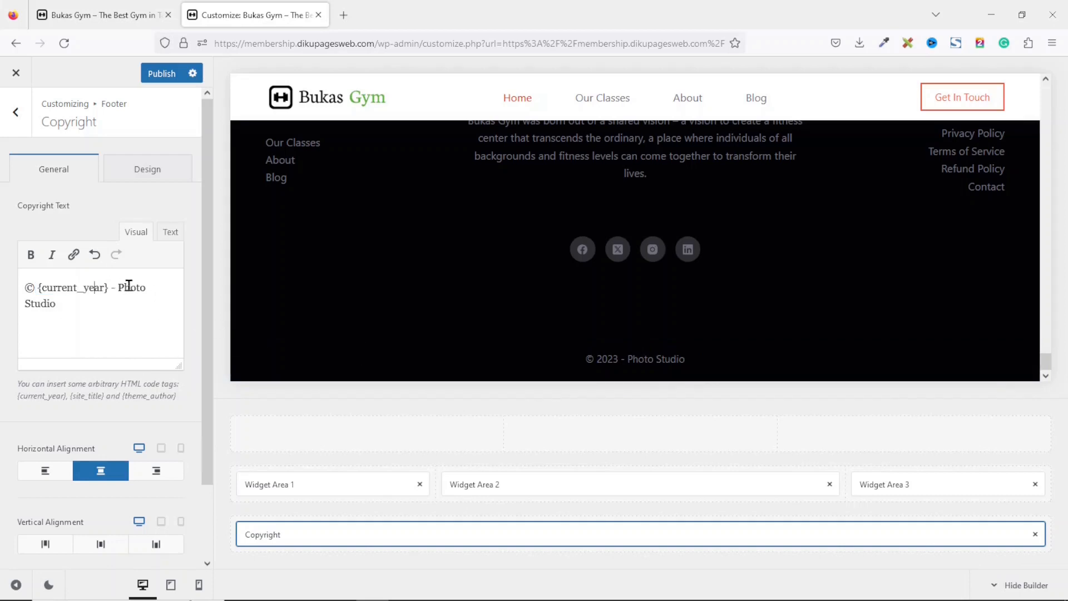
drag(118, 287, 135, 309)
click(107, 287)
key(shift+Left)
key(shift+Left)
key(shift+Left)
key(shift+Left)
key(shift+Left)
key(shift+Left)
key(shift+Left)
key(shift+Left)
key(shift+Left)
key(shift+Left)
key(shift+Left)
key(shift+Left)
key(shift+Left)
key(shift+Left)
key(ctrl+c)
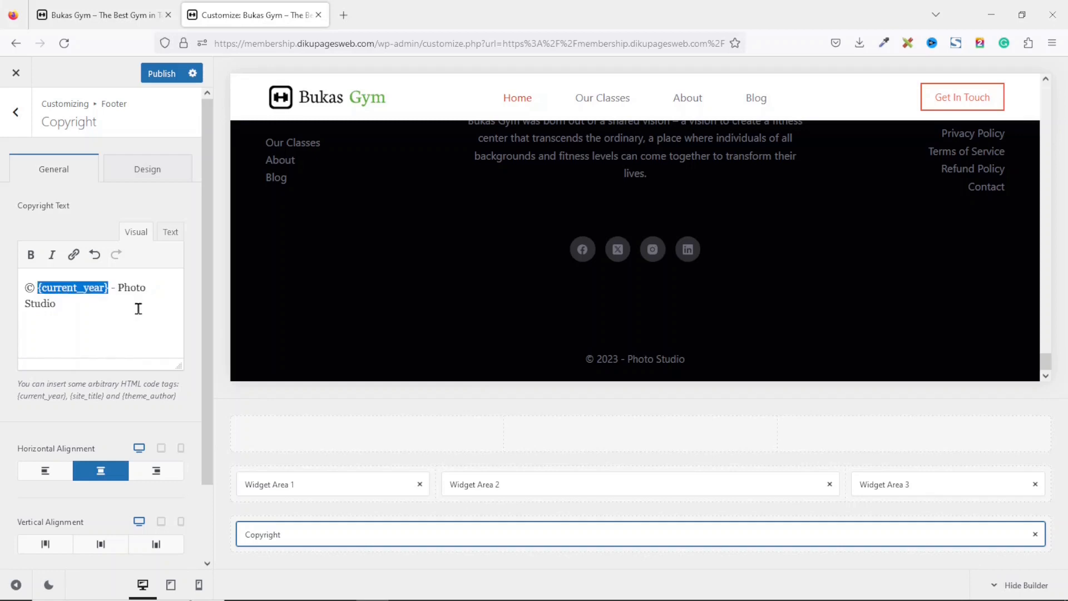
click(111, 287)
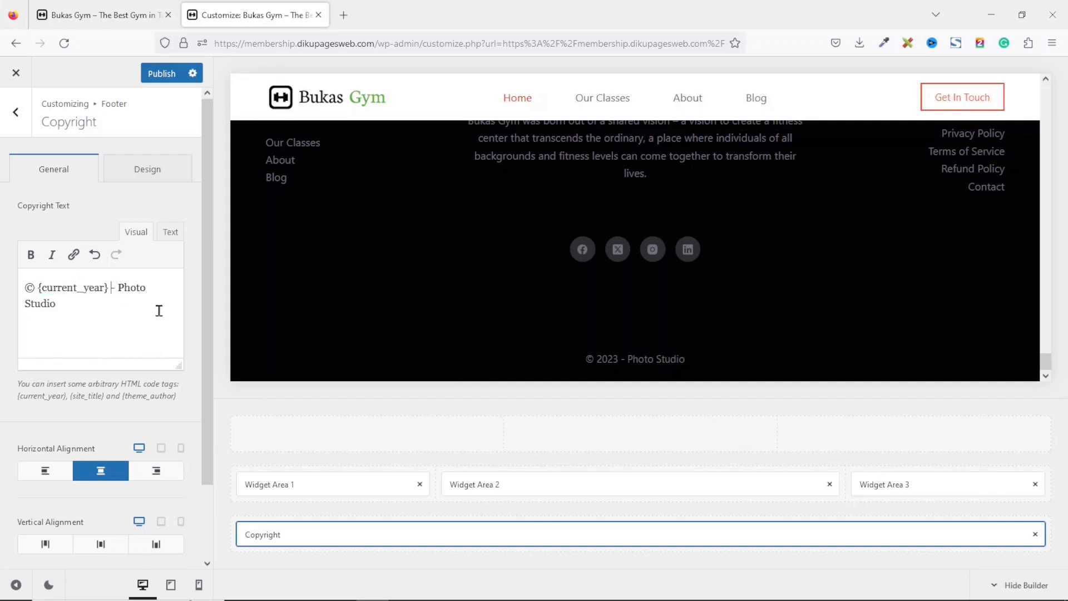
key(ctrl+v)
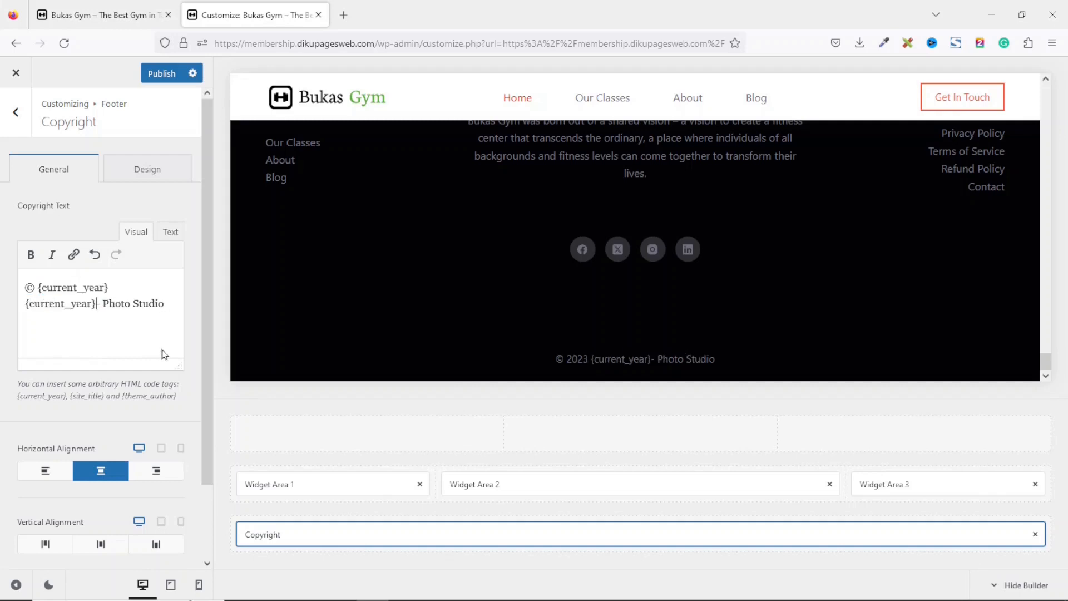
drag(93, 304, 33, 305)
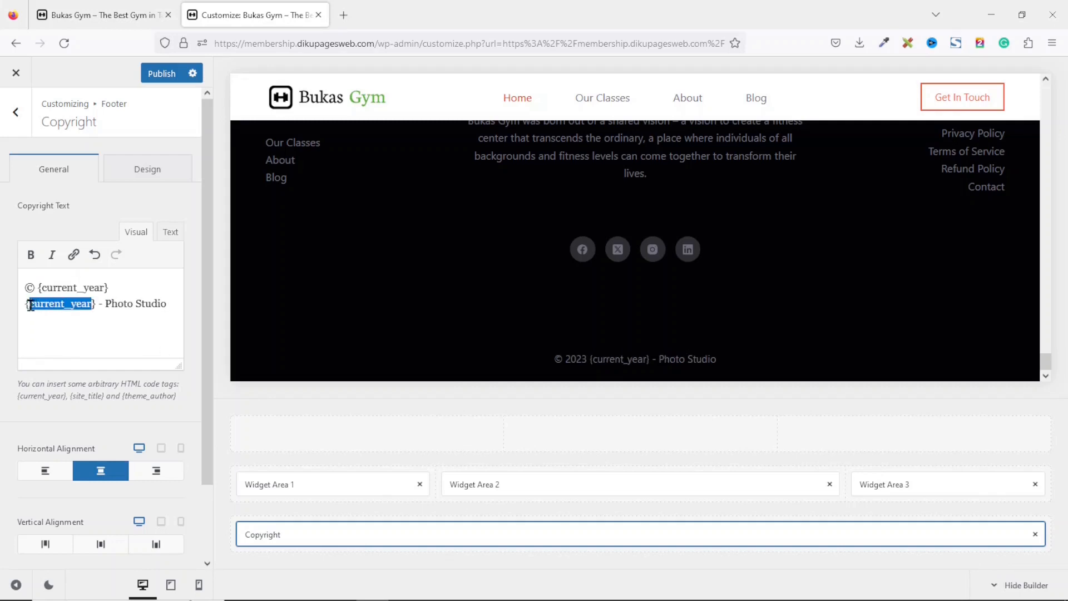
text(site)
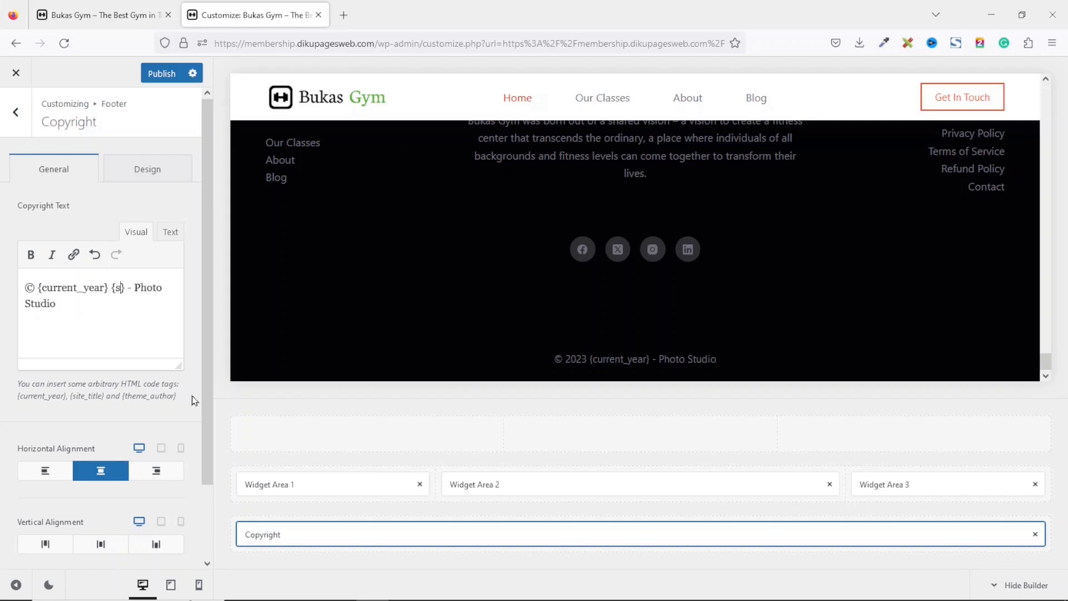
text(_t)
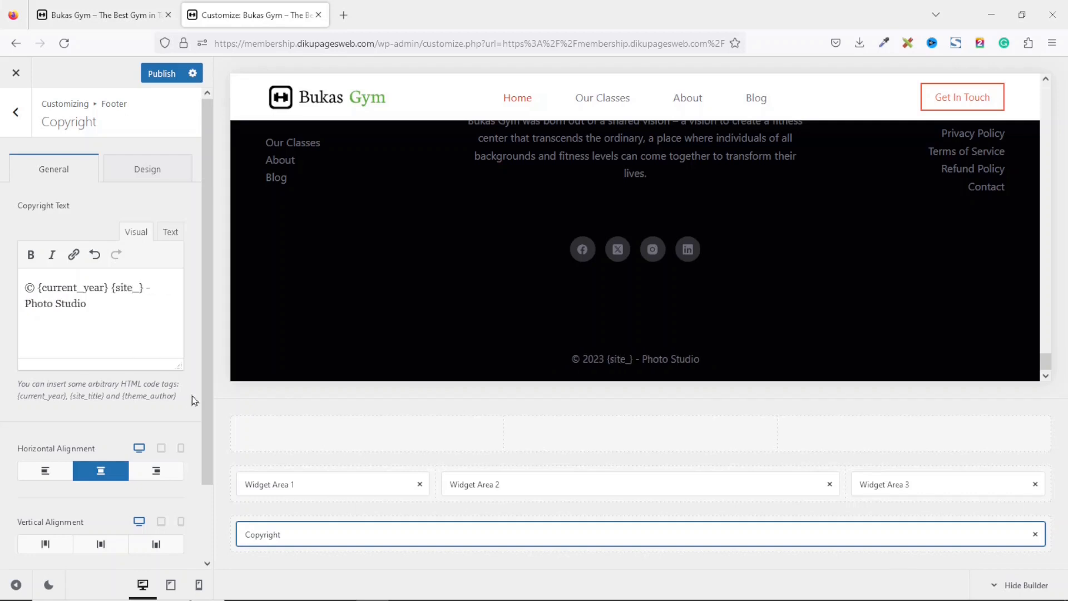
text(tle)
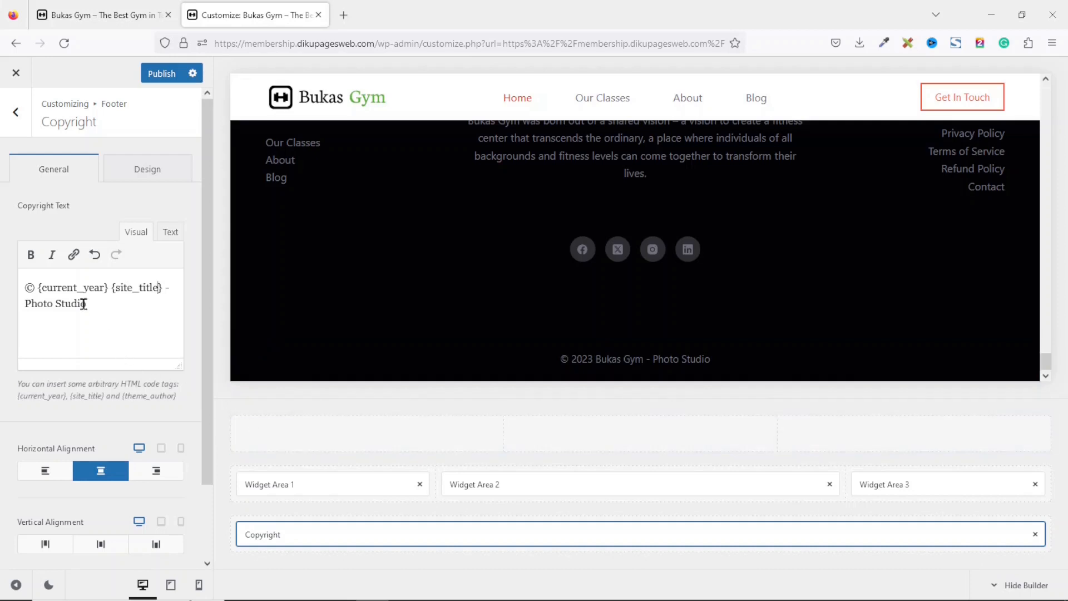
Replace "Photo Studio" in the copyright text with "Designed by: Dikupages".
drag(102, 301, 34, 301)
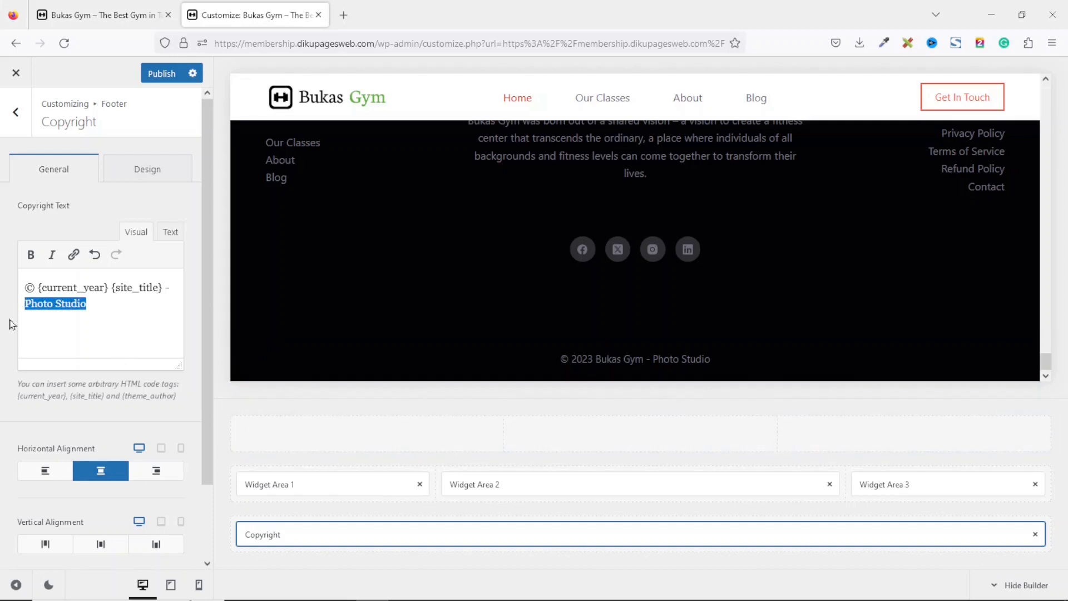
text(Designed by: Dikupages)
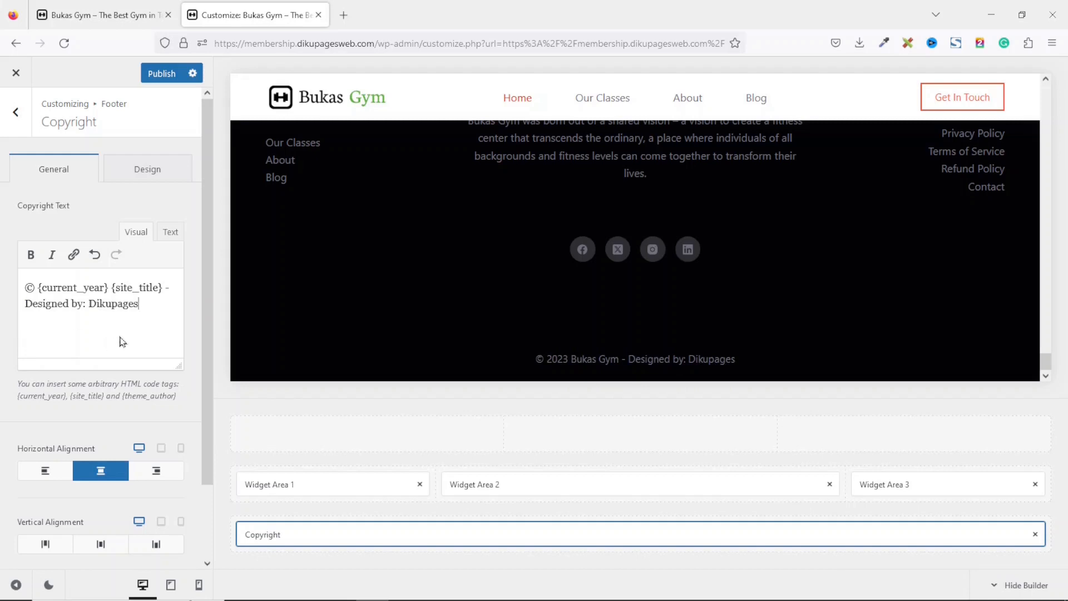
double_click(115, 306)
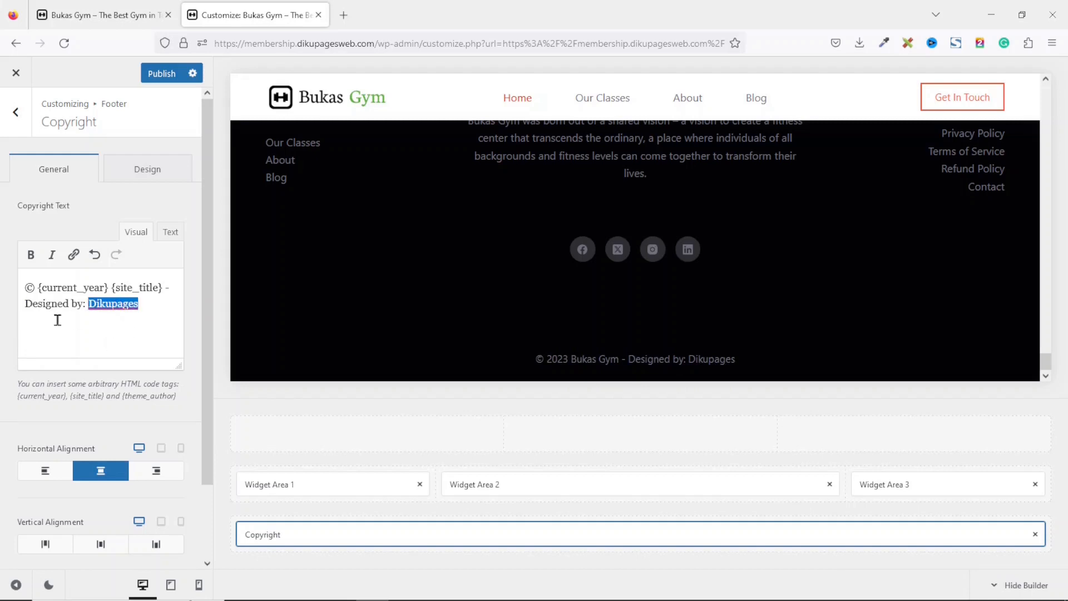
click(74, 255)
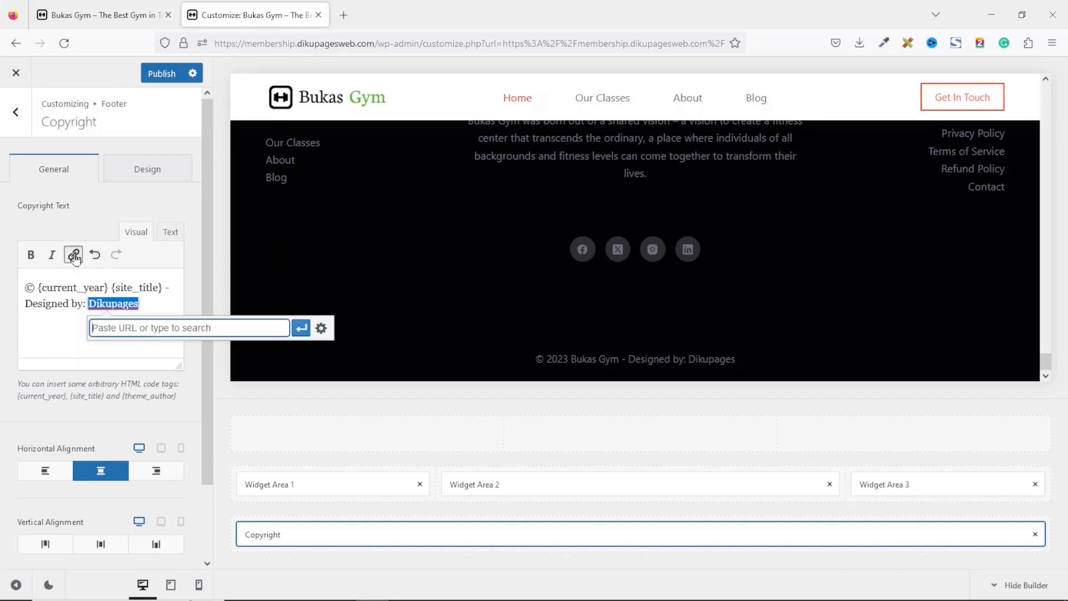
text(htt)
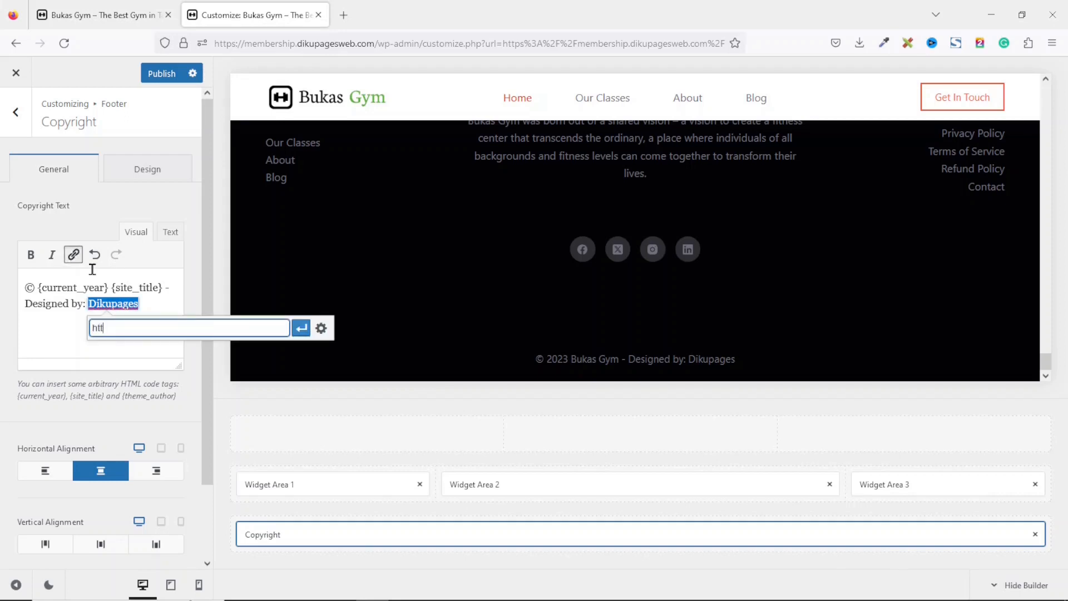
text(ps:/)
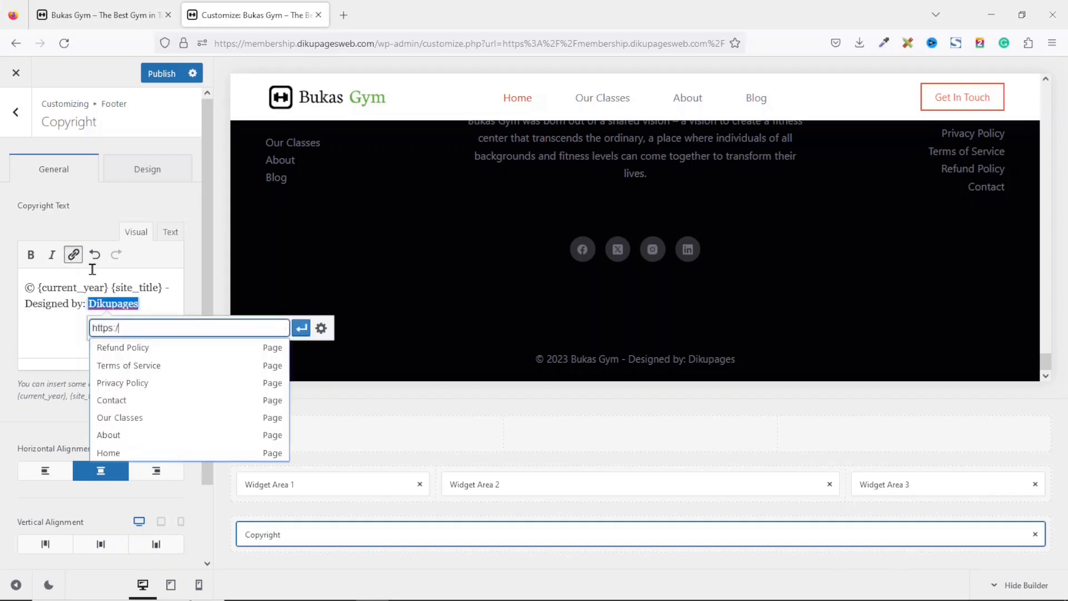
text(//dikupages.com)
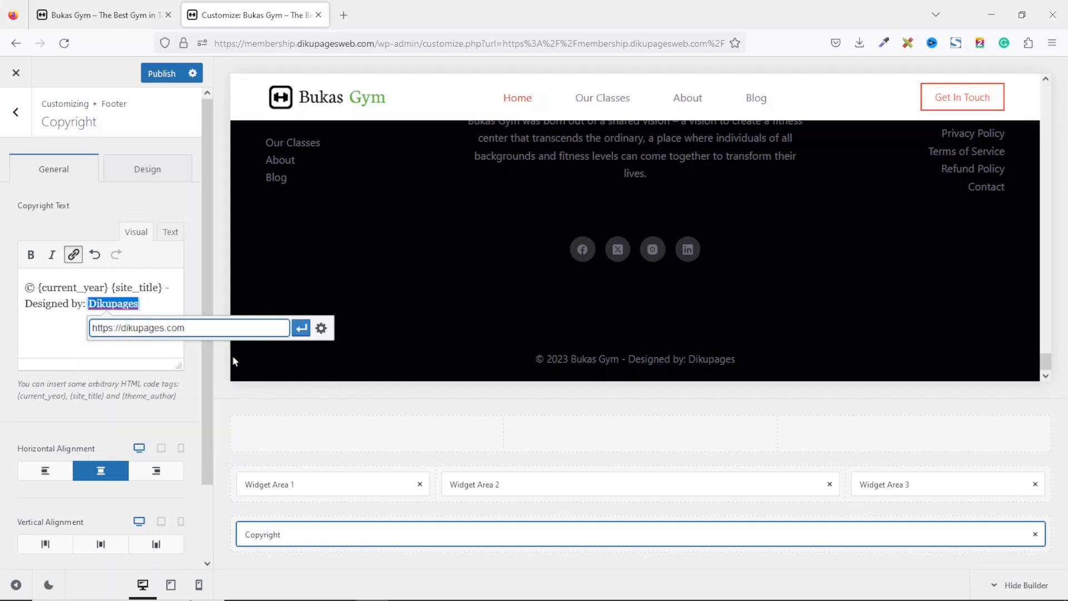
click(321, 328)
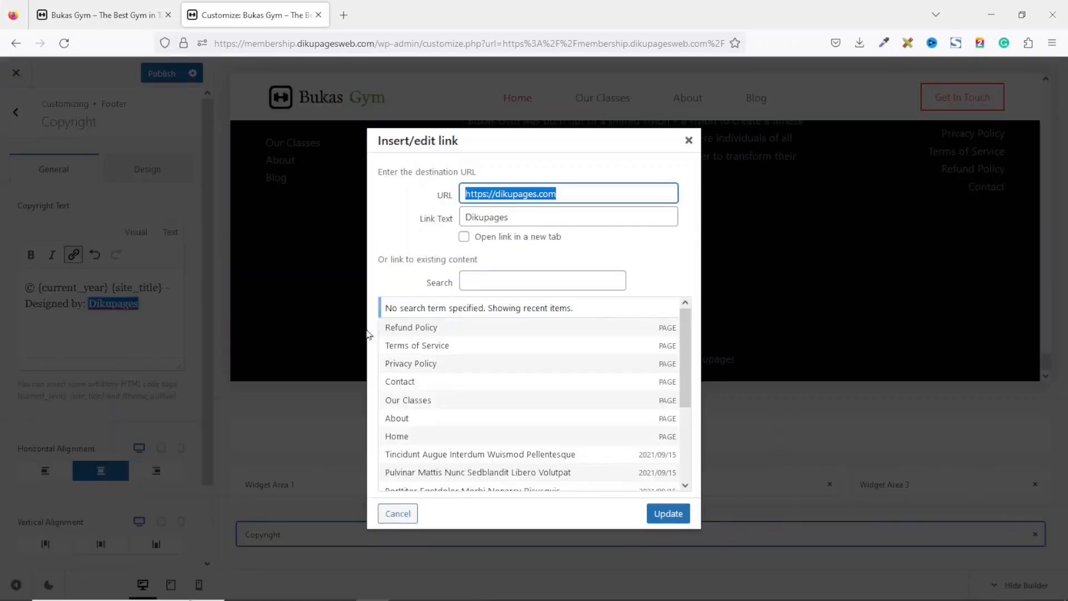
click(505, 243)
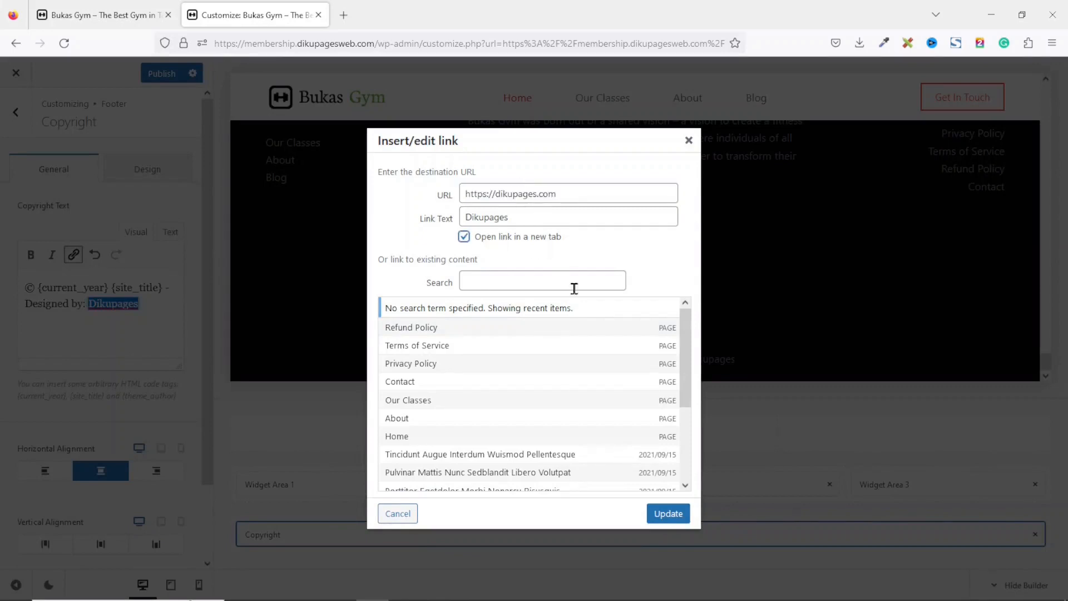
click(668, 513)
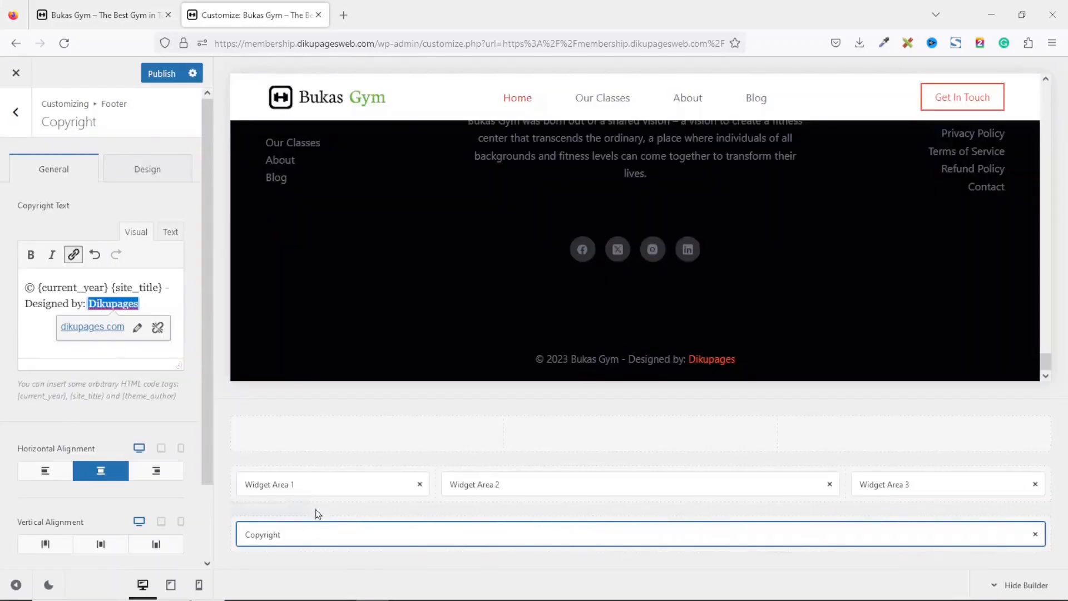
click(29, 309)
Set the footer's top row to a single column.
mouse_move(1043, 361)
mouse_down()
mouse_move(1043, 335)
mouse_move(1043, 346)
mouse_up()
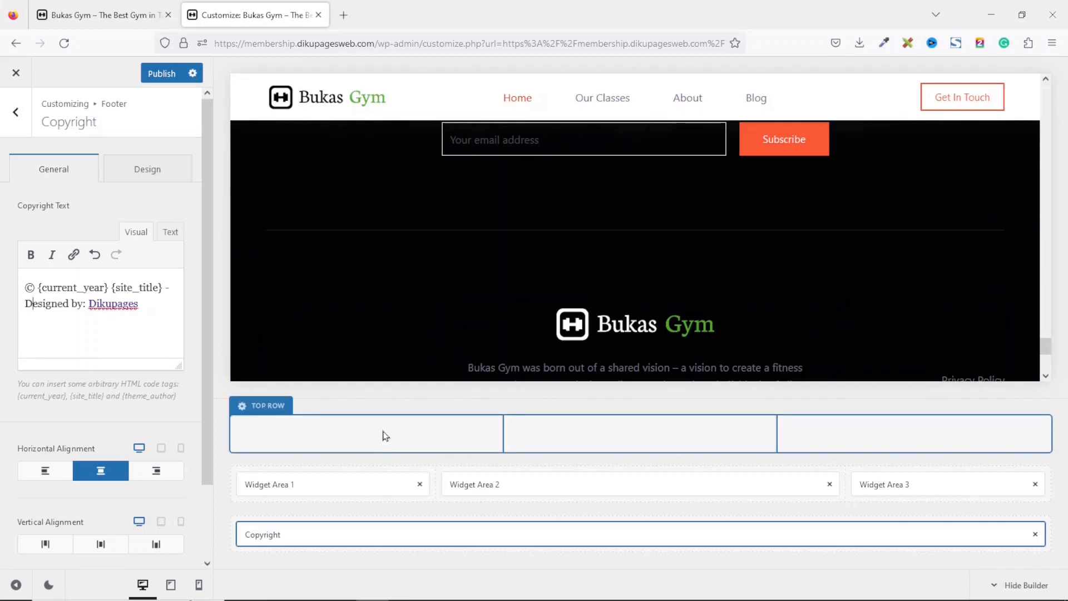
drag(1046, 344, 1045, 89)
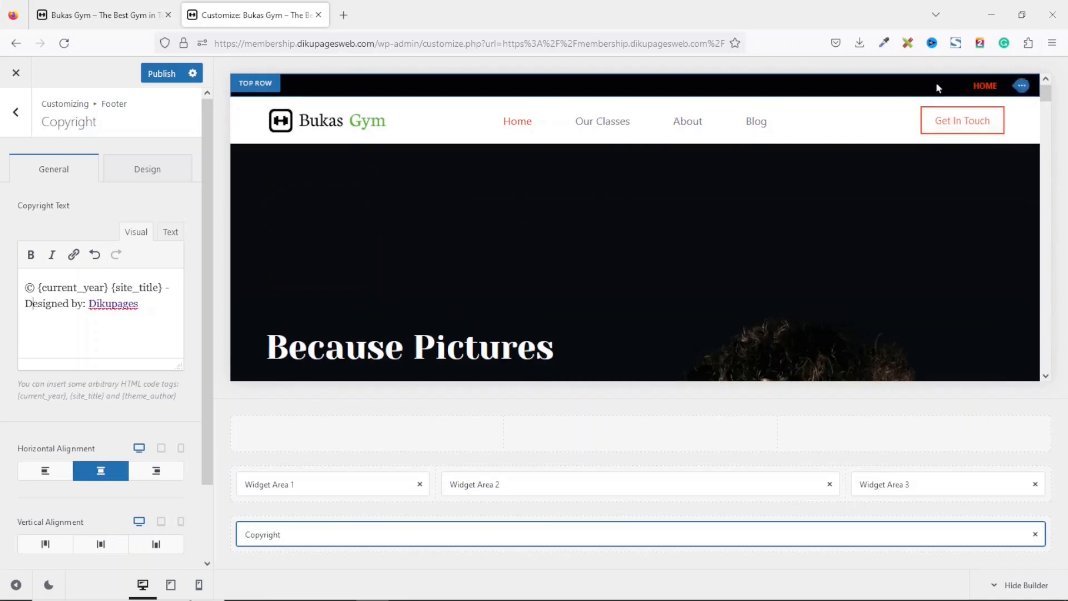
drag(1045, 96, 1041, 226)
scroll(472, 232, down, 10)
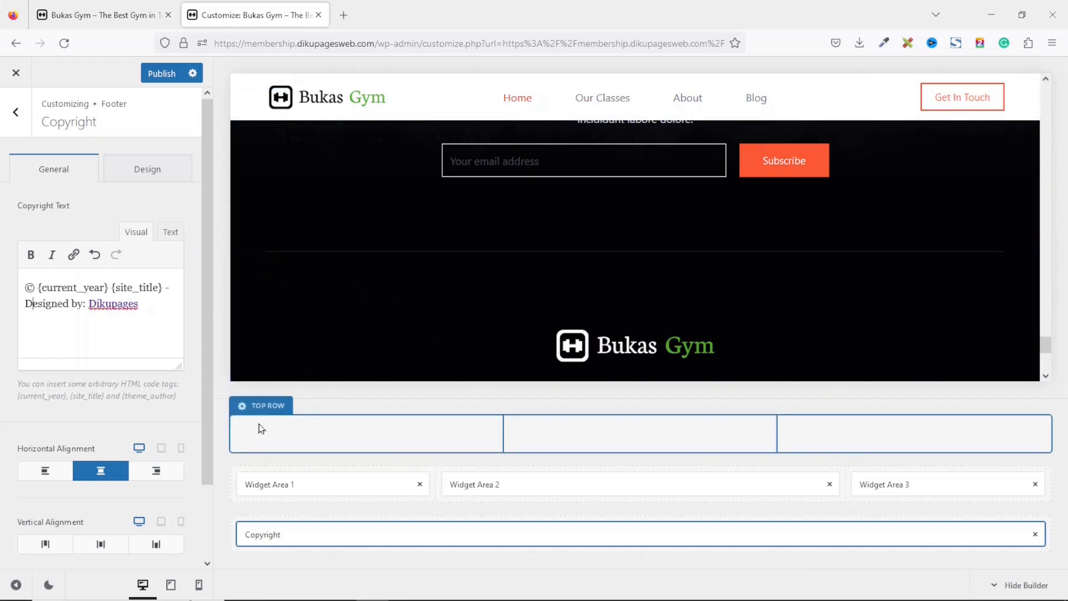
click(268, 407)
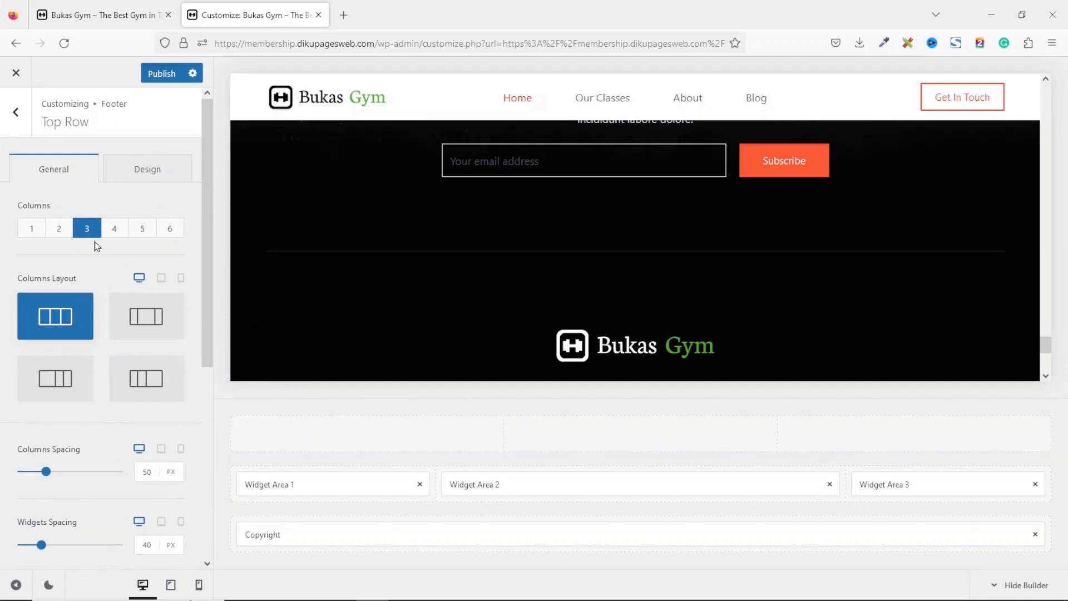
click(35, 229)
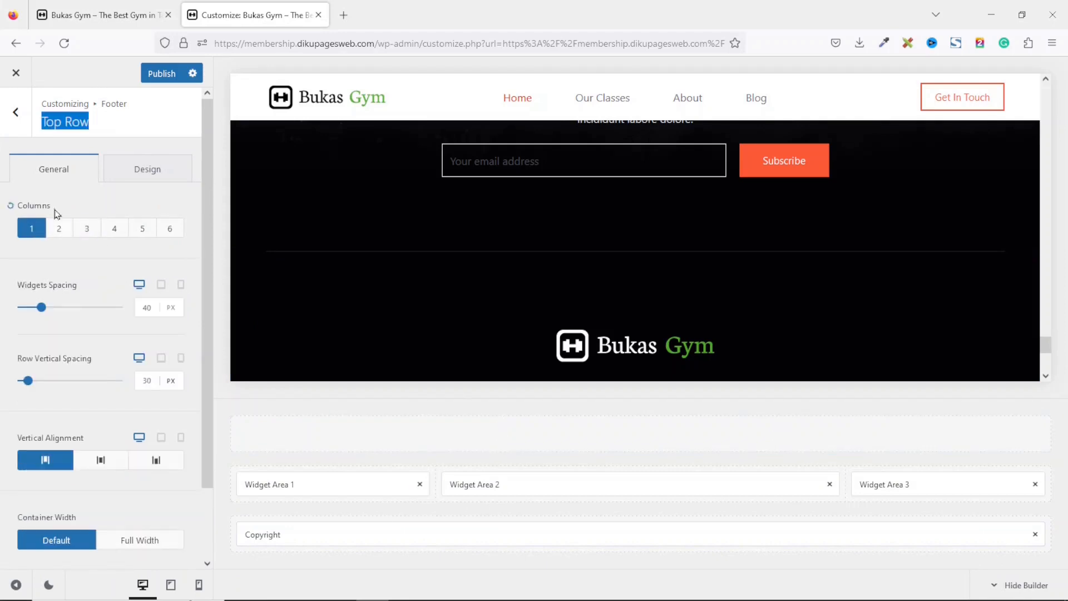
Place the Footer Menu element in the footer's top row and set it to use the Top Menu.
click(14, 123)
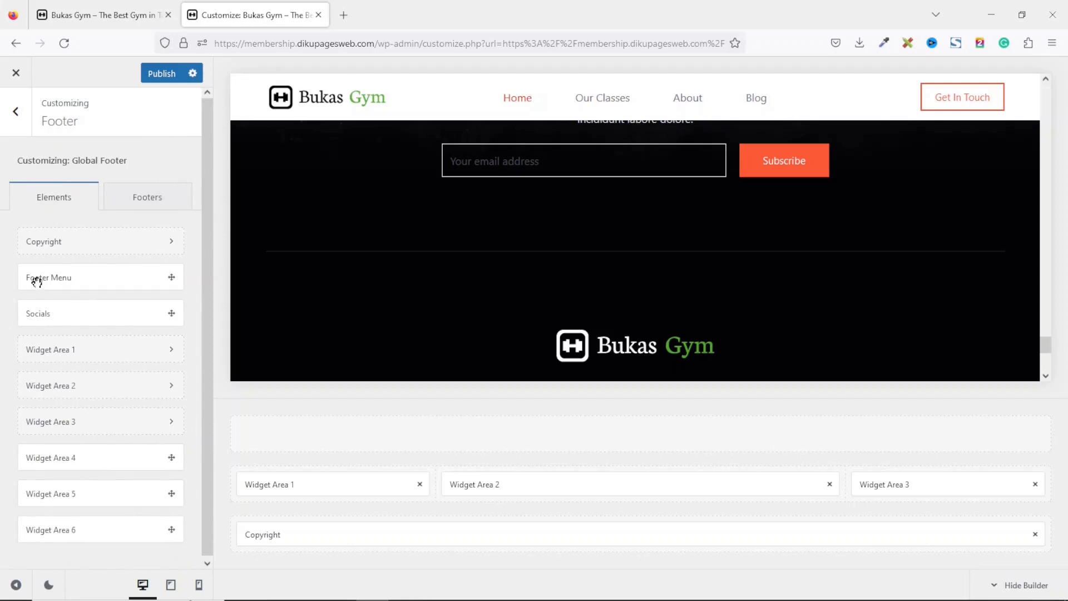
drag(39, 279, 264, 434)
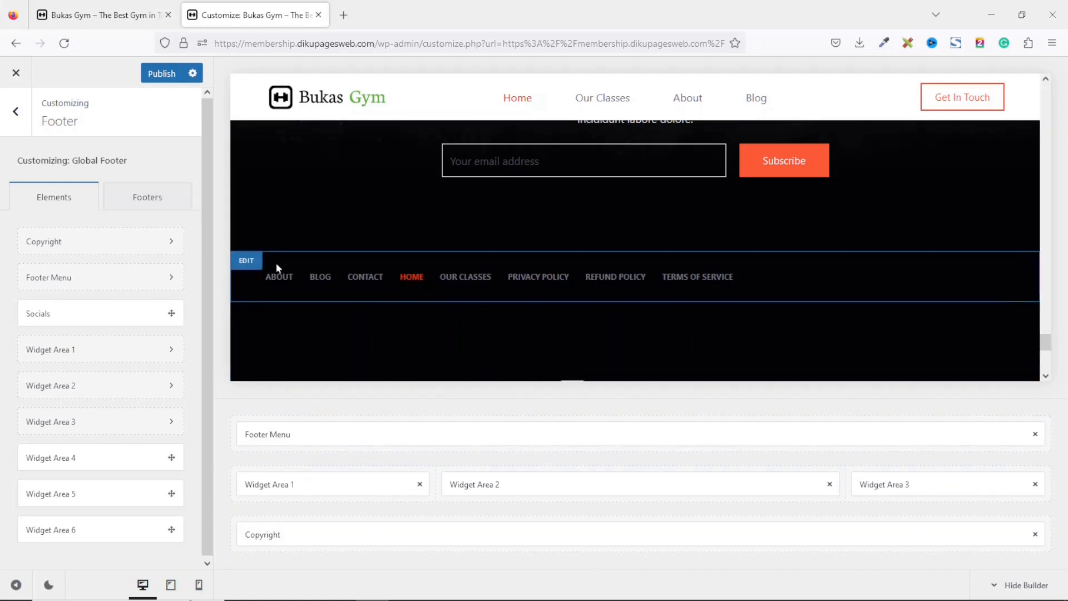
click(270, 434)
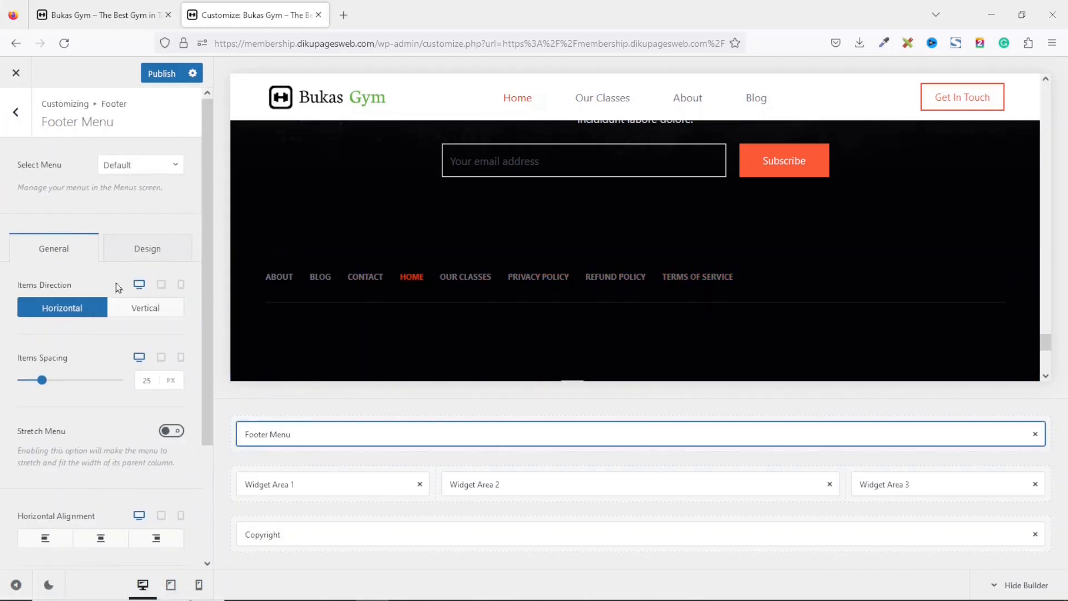
click(146, 172)
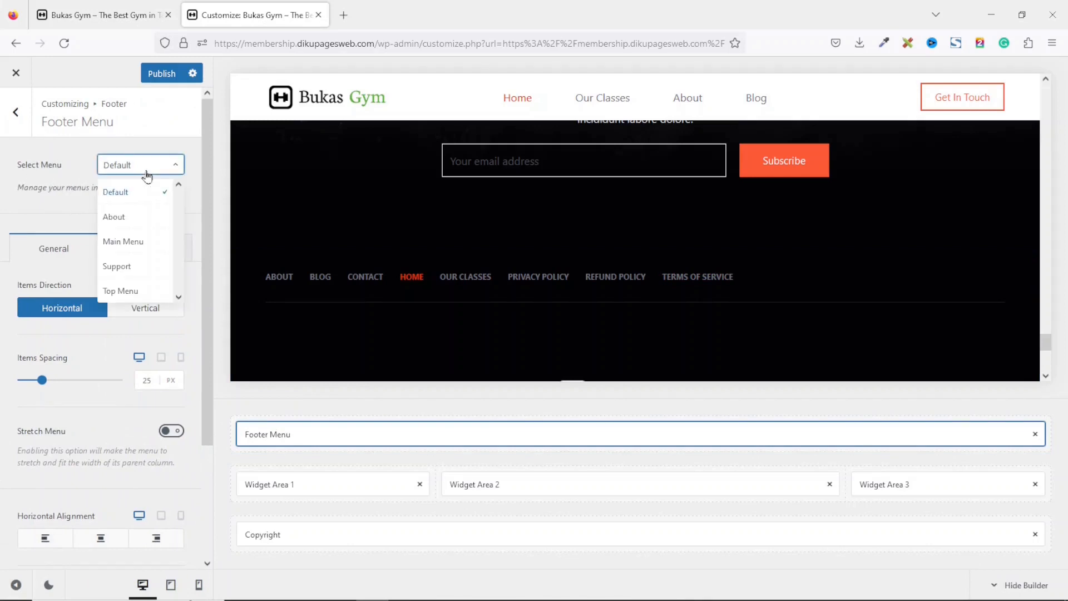
click(133, 292)
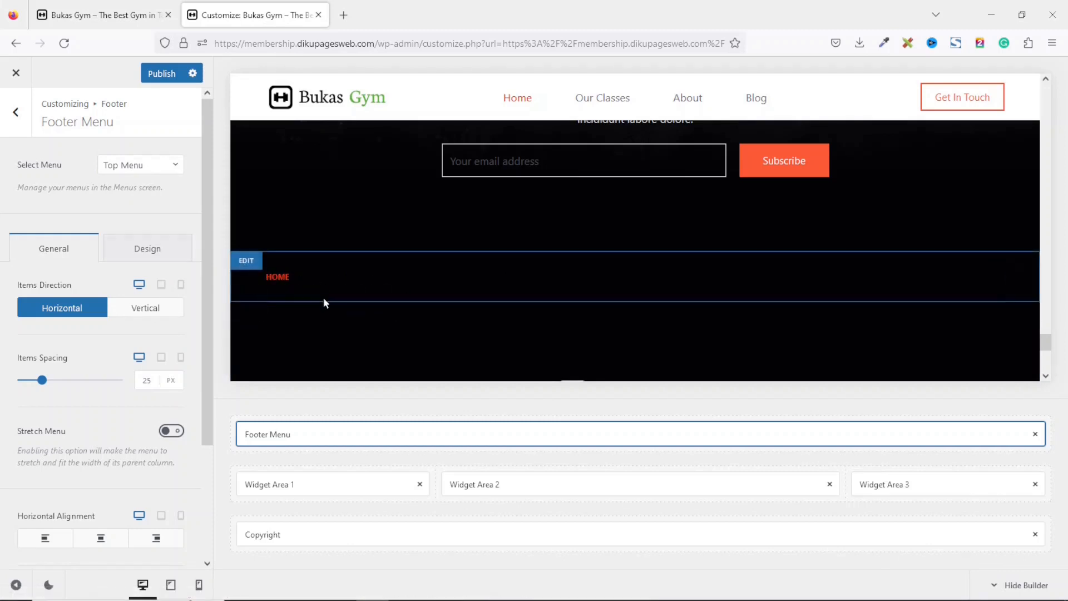
Set the footer middle row's vertical spacing to 80 px.
drag(1046, 341, 1065, 359)
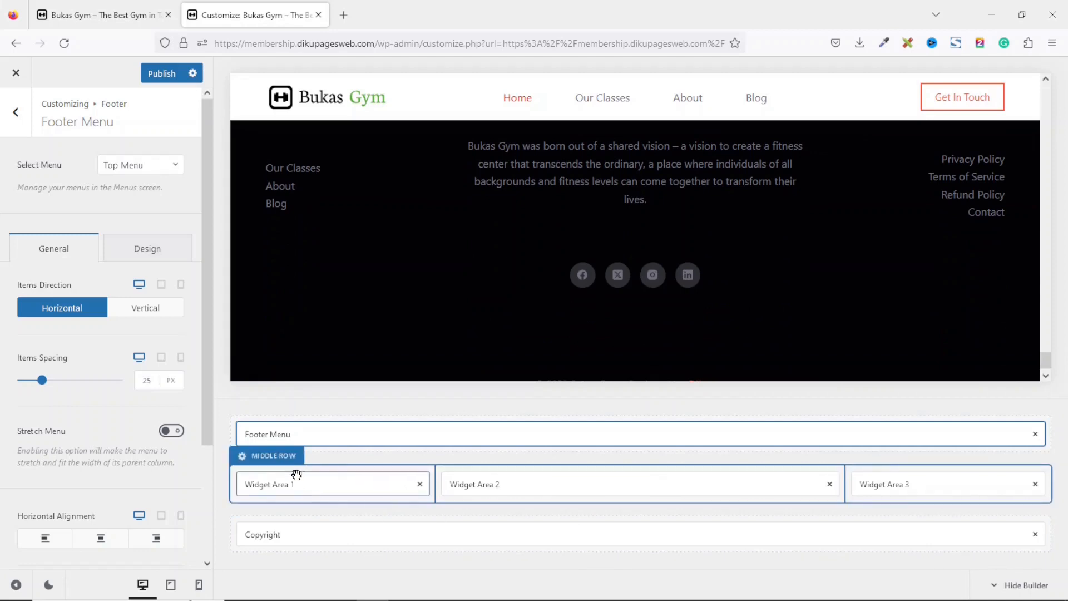
click(257, 458)
drag(209, 302, 227, 418)
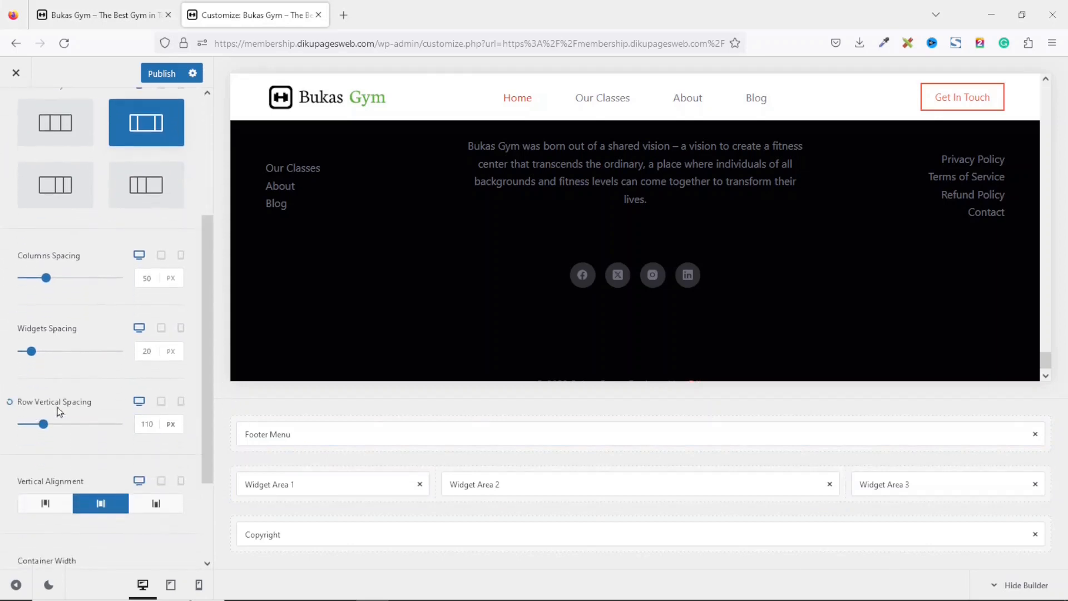
click(148, 431)
double_click(148, 429)
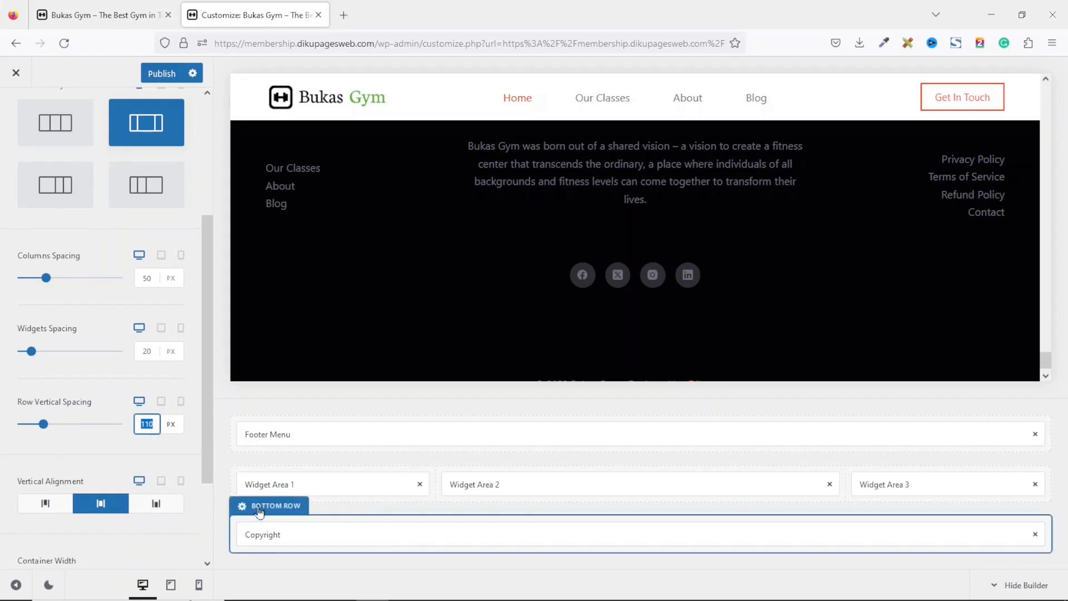
text(80)
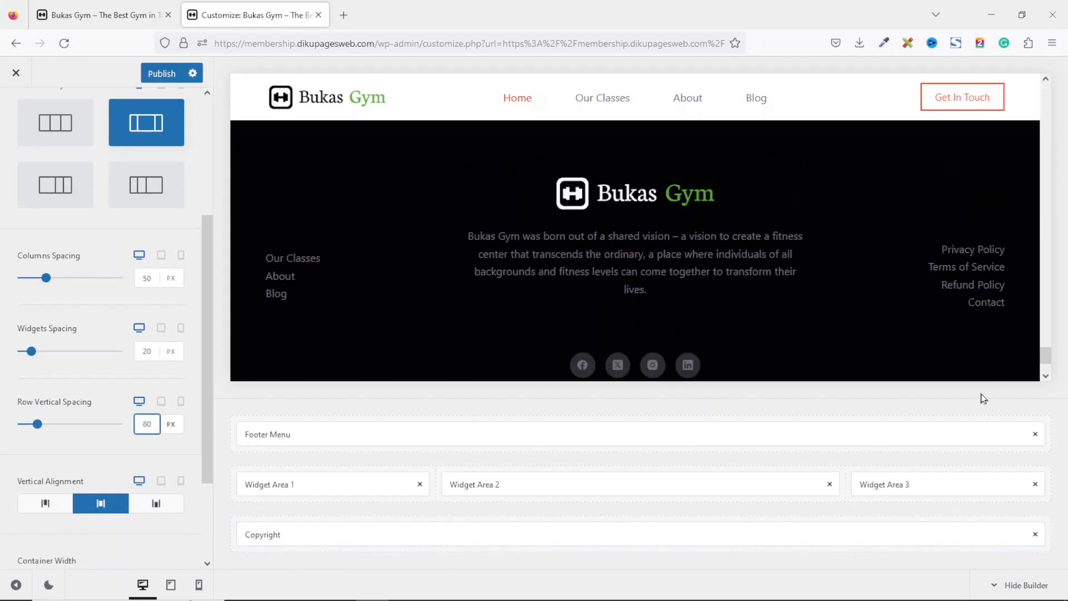
Try Palette #1 as the site's global color palette.
scroll(1046, 351, up, 3)
drag(1048, 351, 1064, 81)
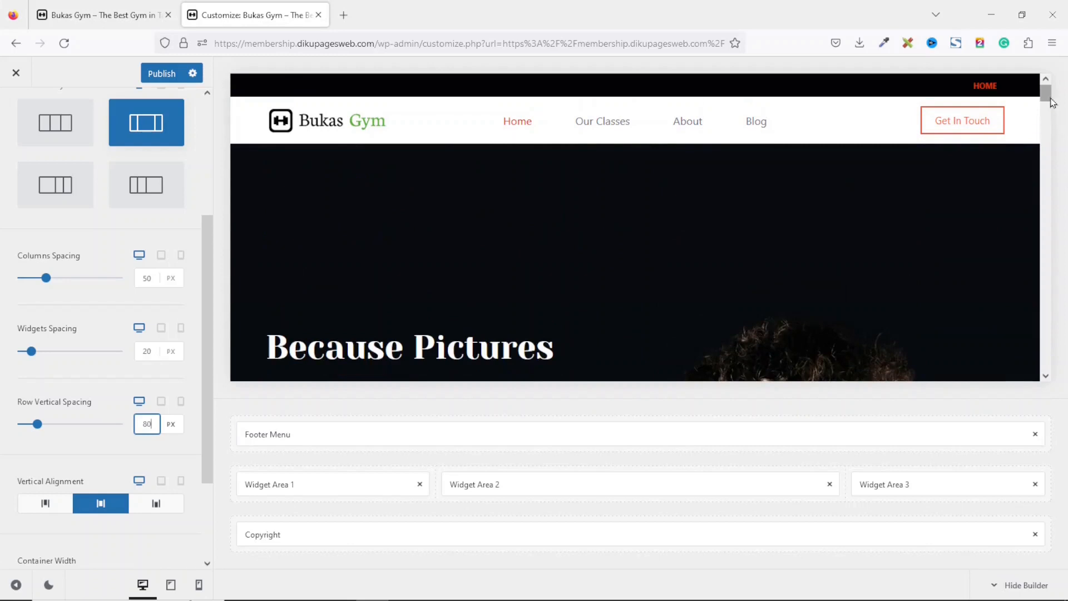
drag(208, 306, 227, 119)
click(16, 112)
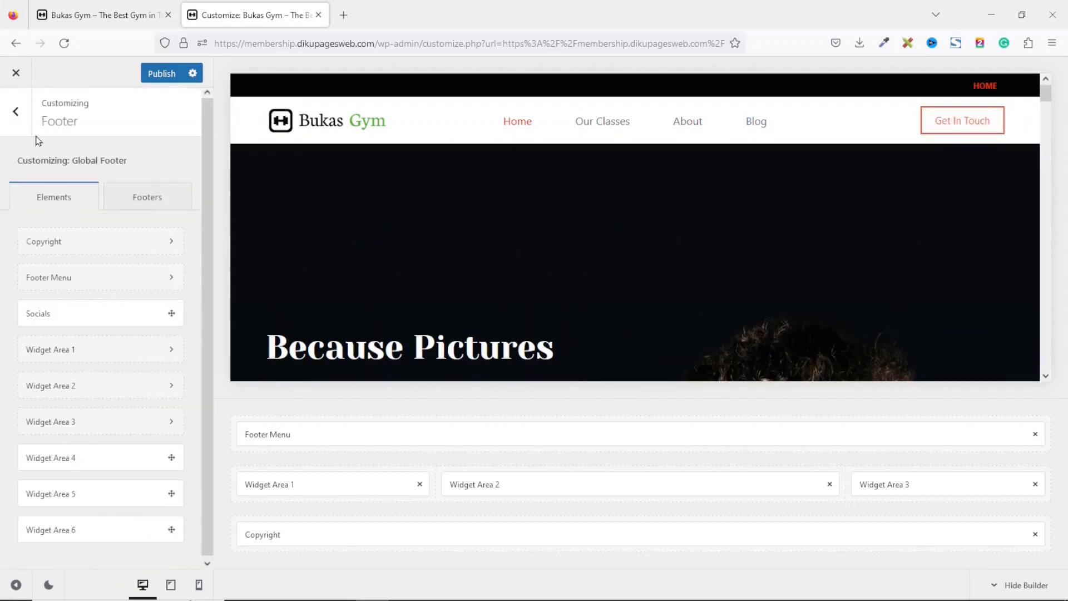
click(15, 113)
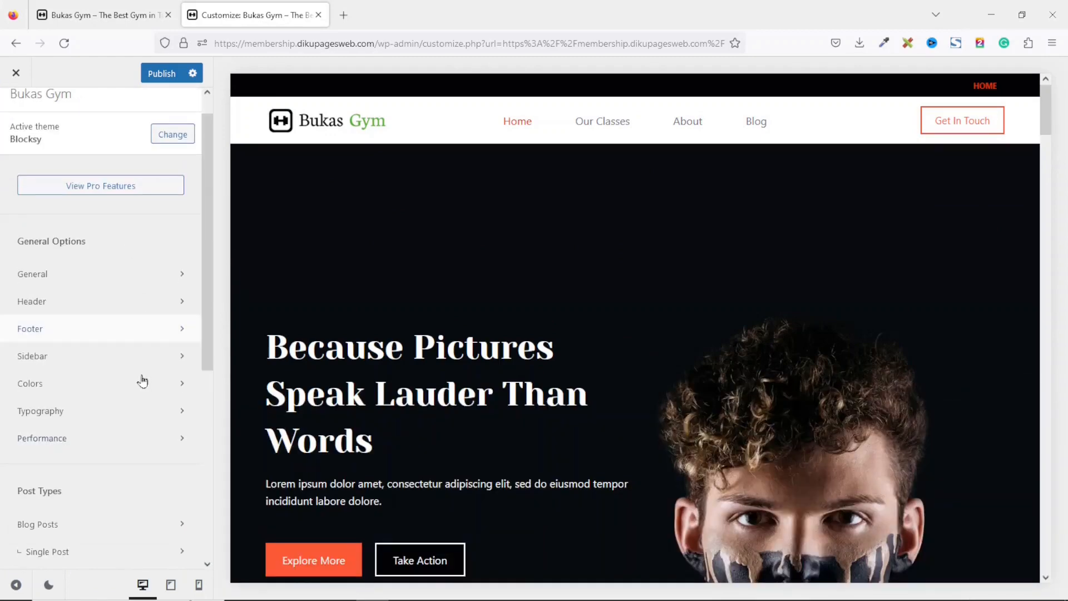
click(65, 388)
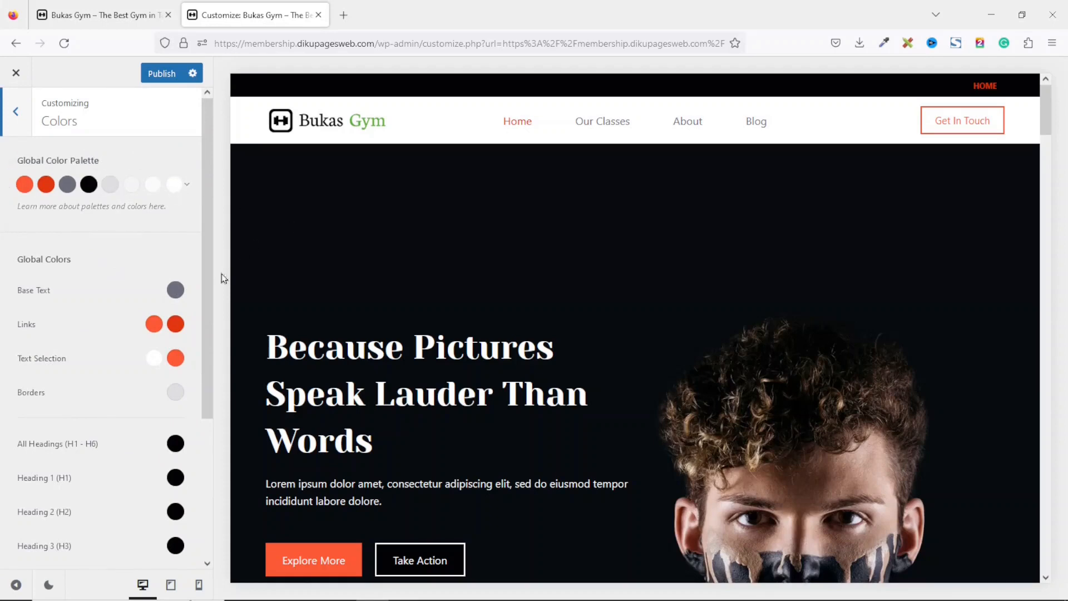
click(190, 188)
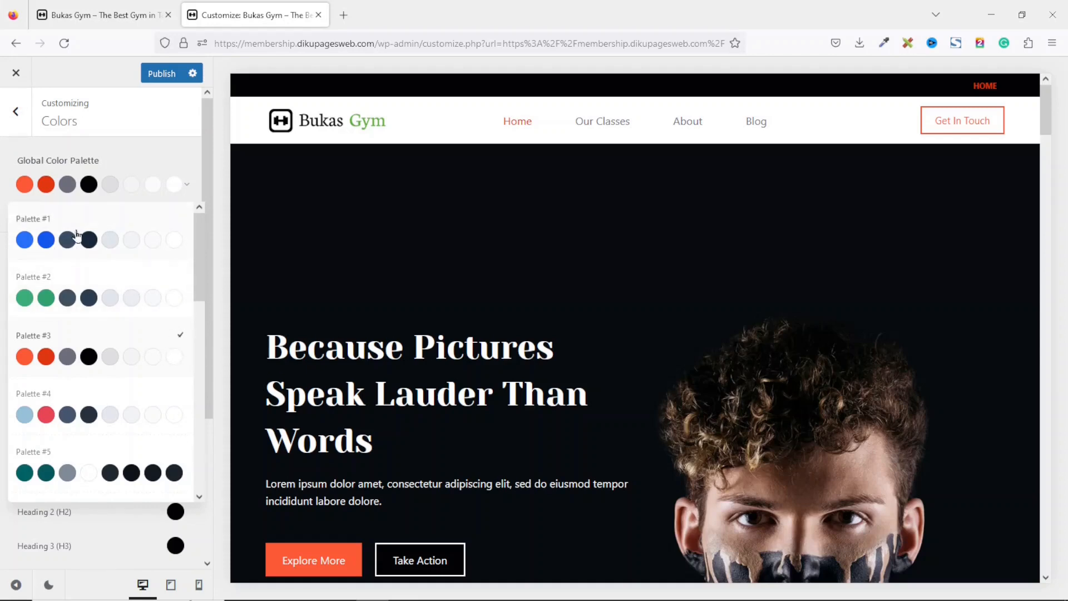
click(78, 234)
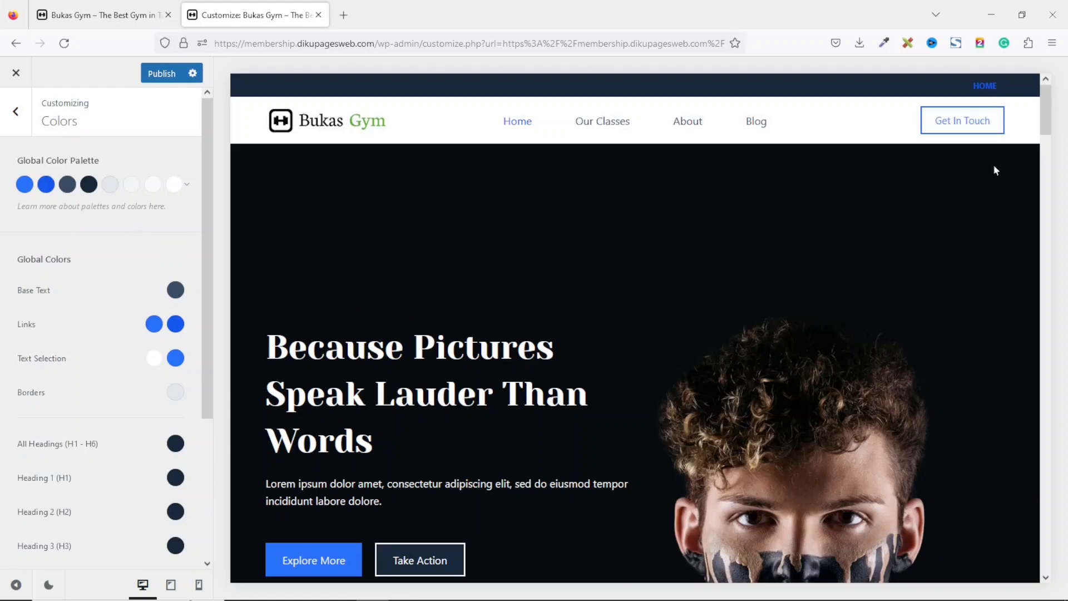
Switch the global color palette to Palette #2.
drag(1046, 98, 1020, 245)
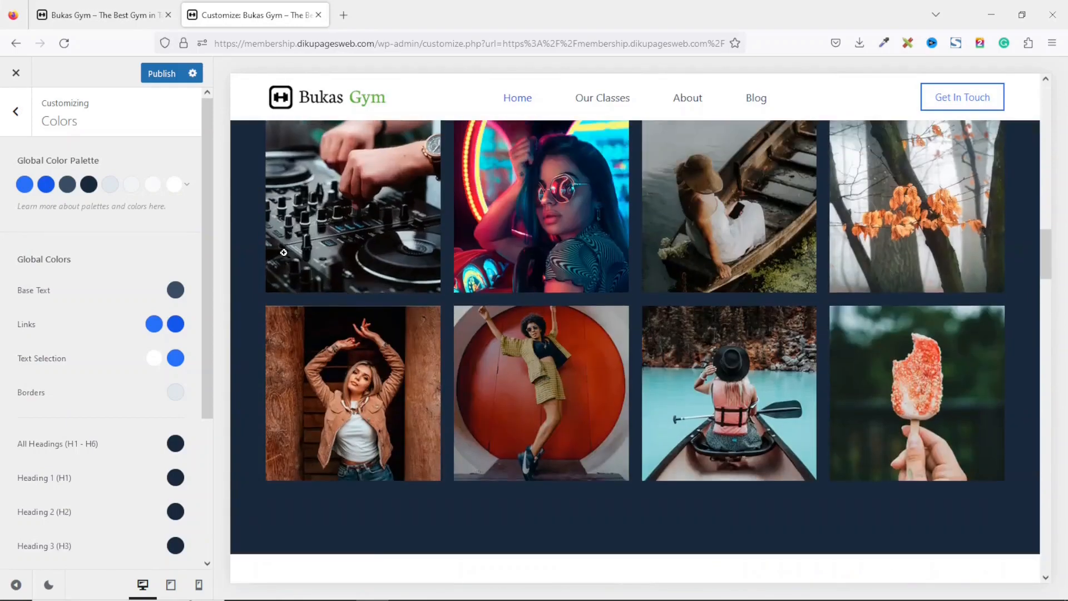
click(189, 190)
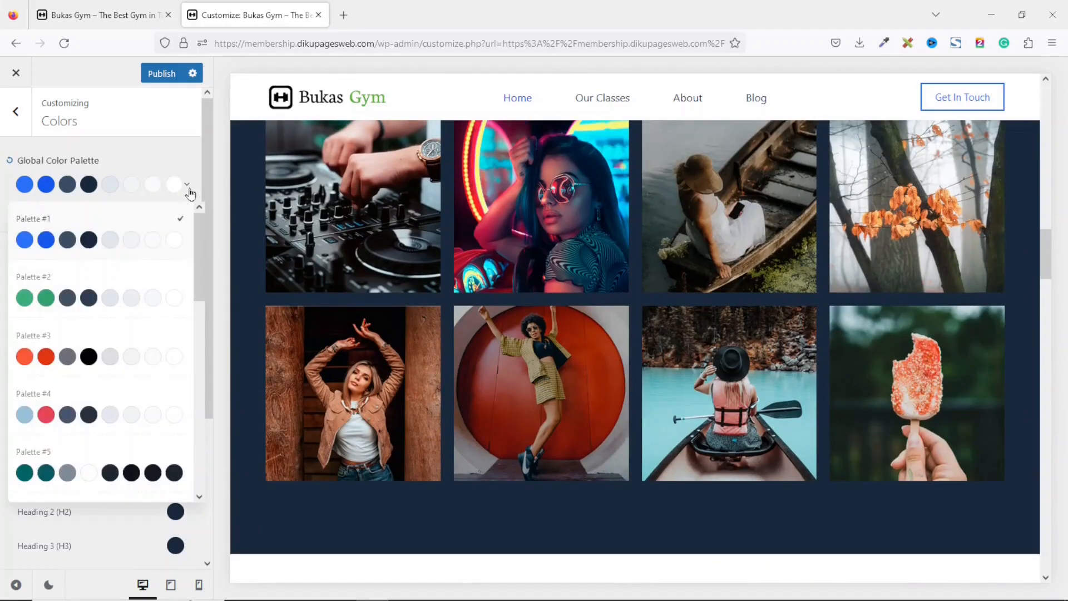
click(72, 298)
Switch the global color palette to Palette #3.
drag(1048, 110, 1044, 181)
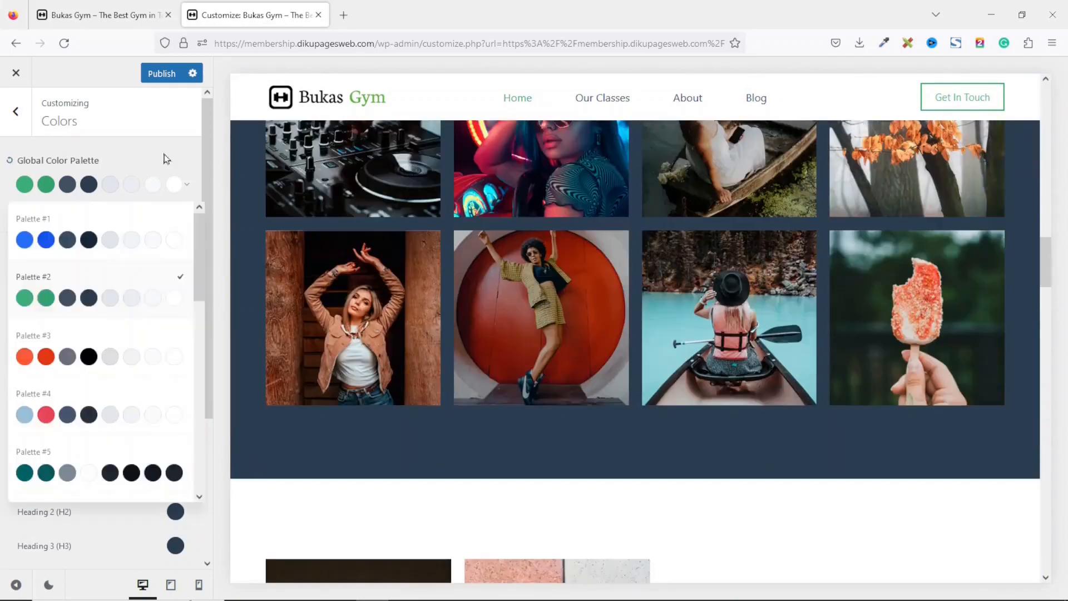
click(165, 159)
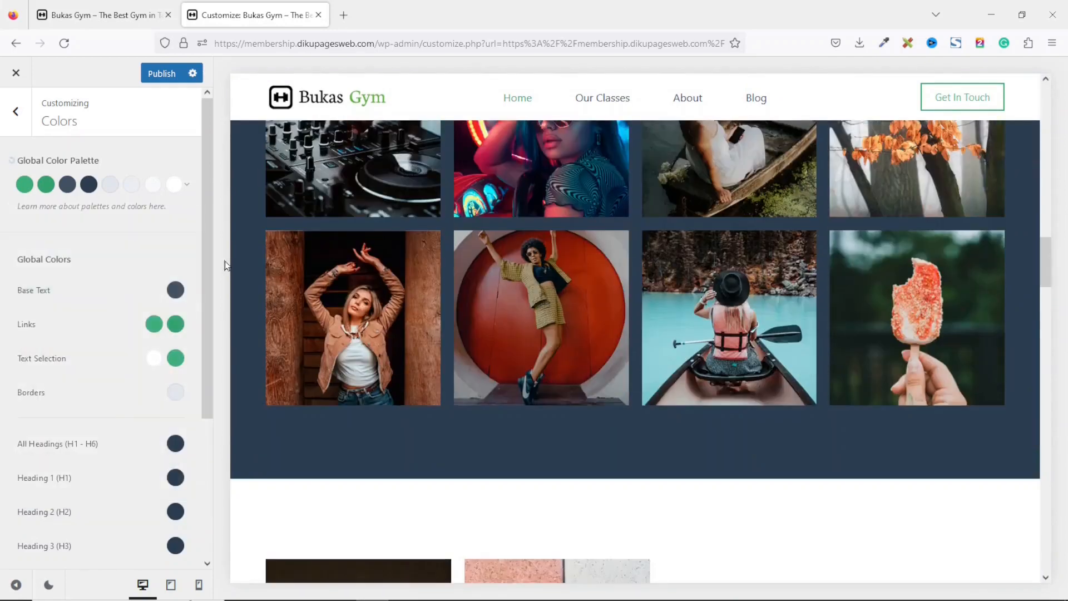
click(191, 193)
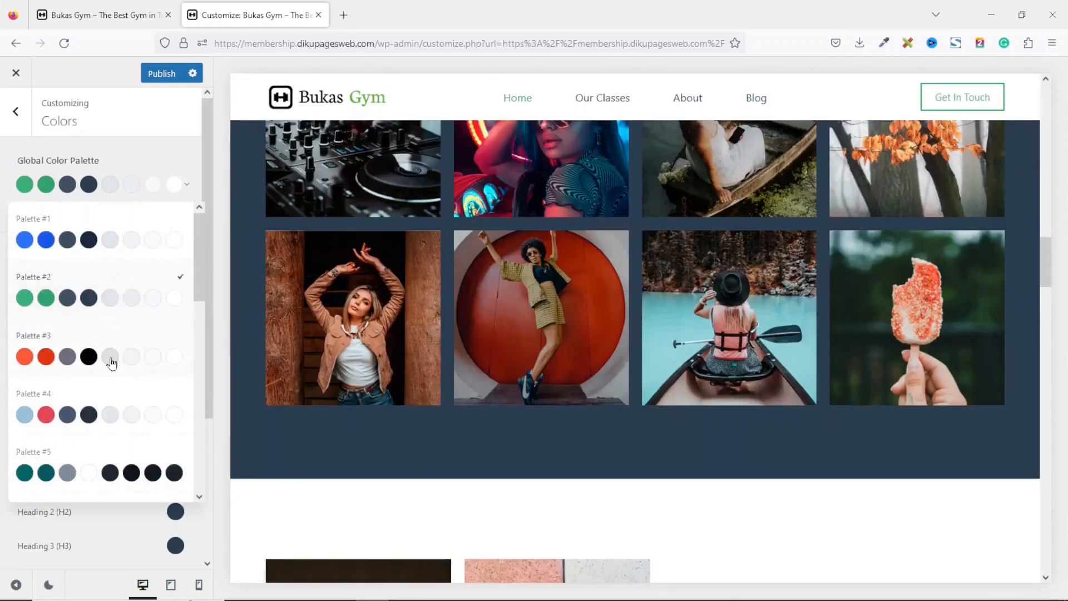
click(112, 361)
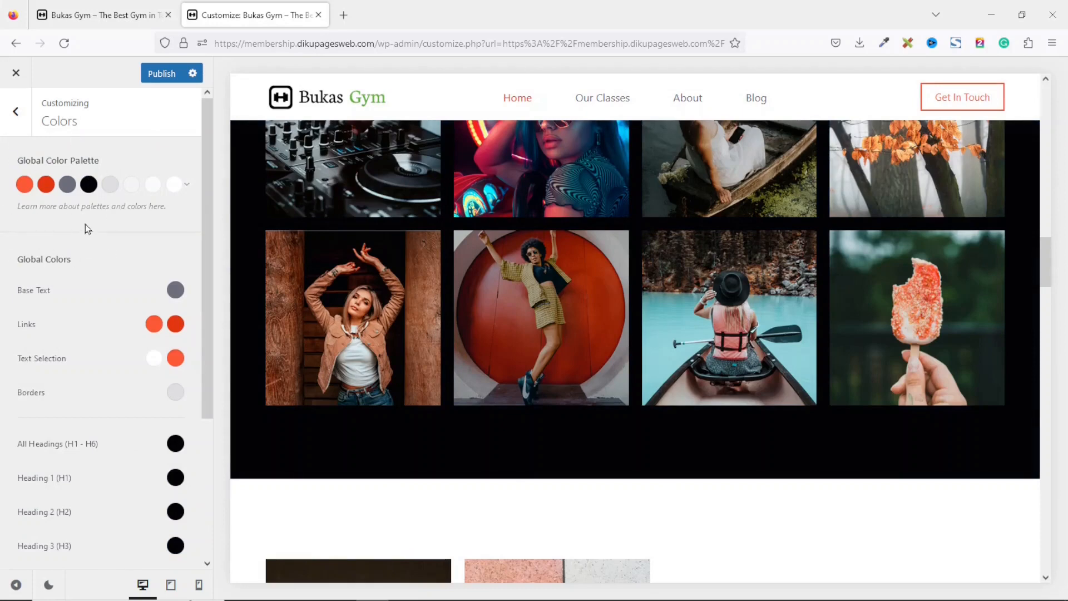
Experiment with different hues and shades for the palette's first color.
click(25, 185)
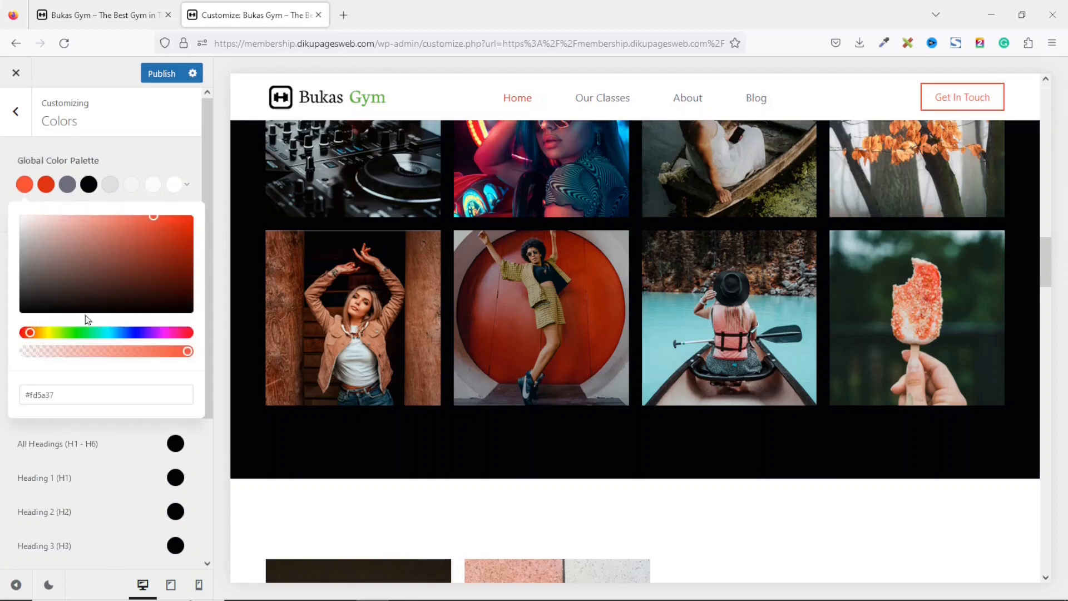
click(76, 332)
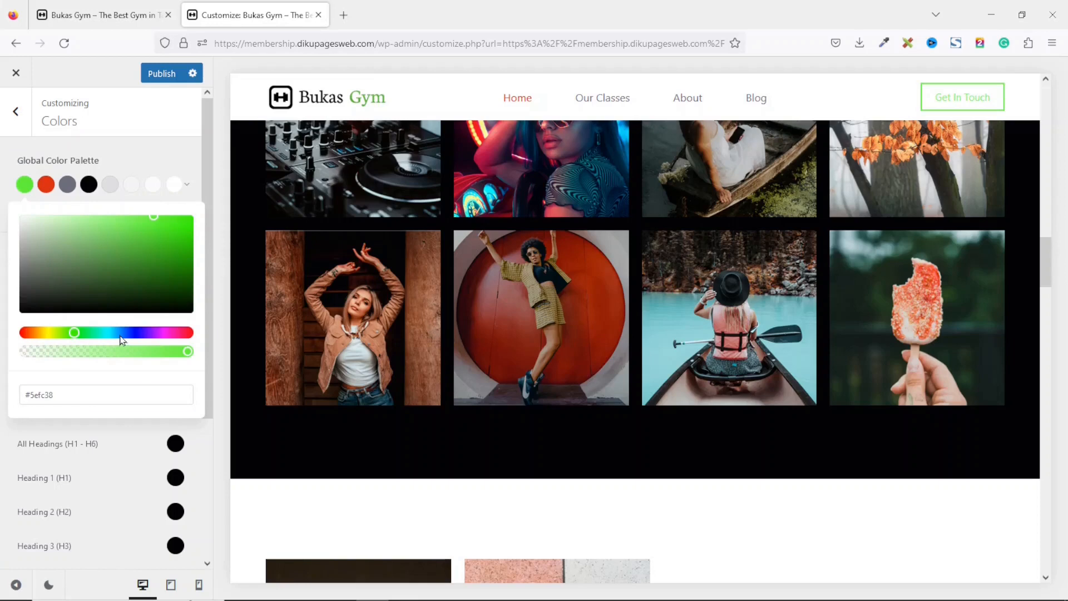
click(120, 334)
click(147, 332)
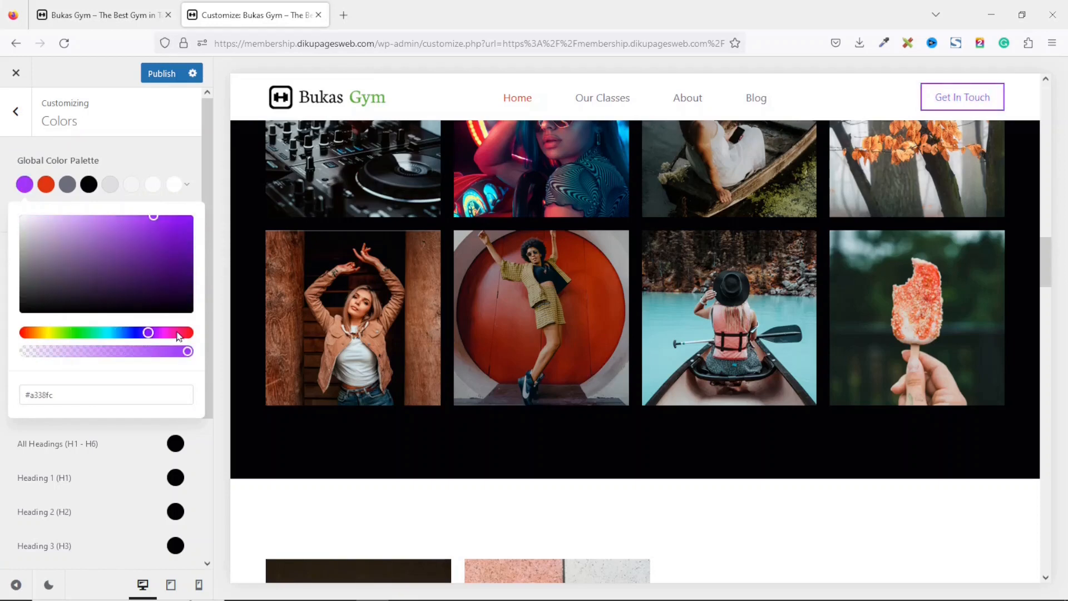
click(176, 333)
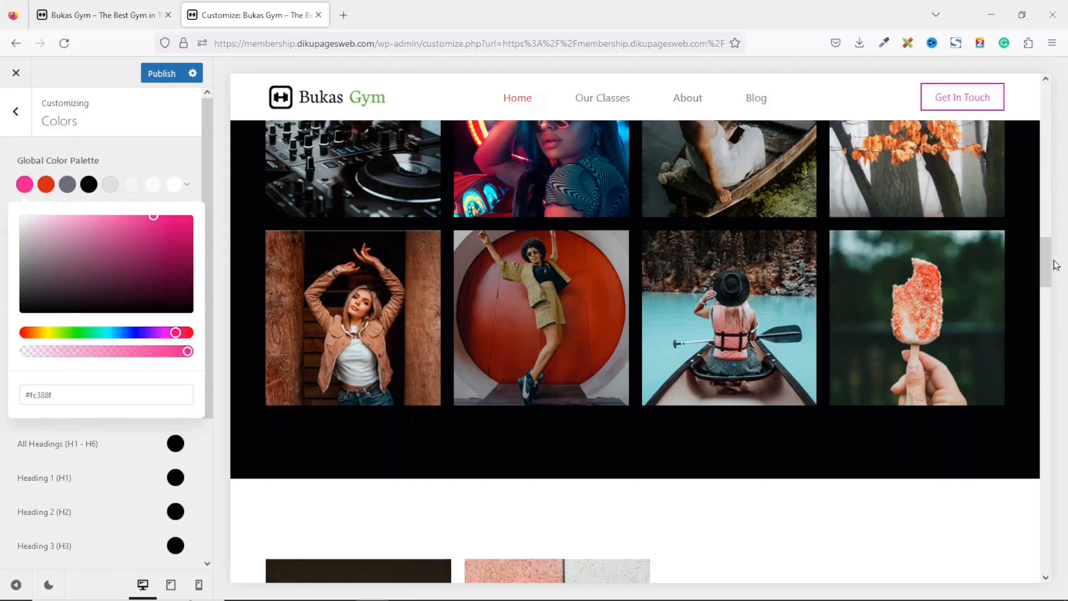
scroll(739, 303, up, 10)
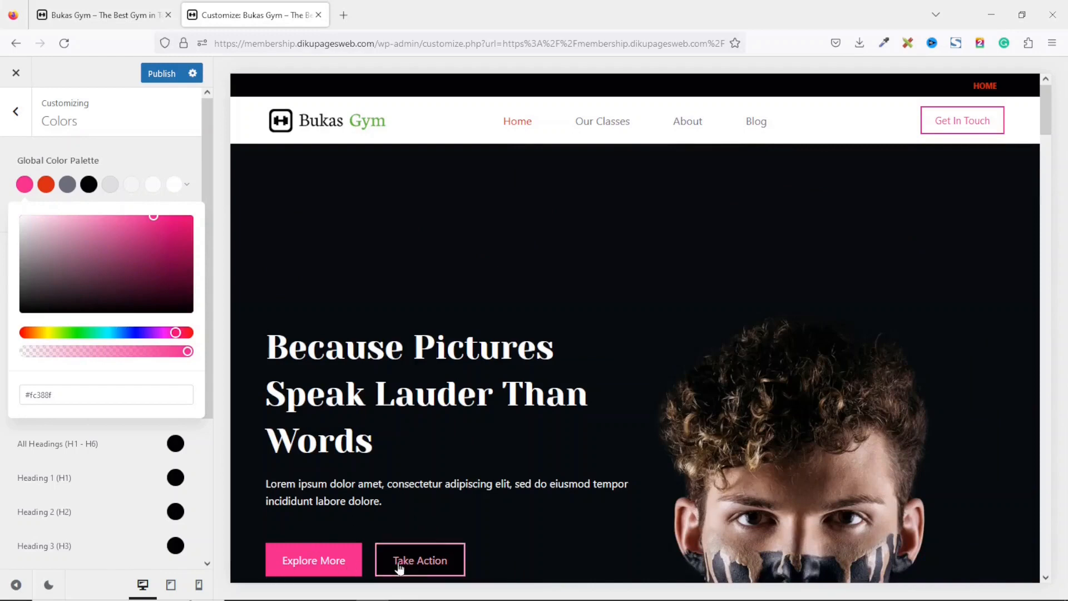
click(63, 333)
click(35, 332)
click(102, 333)
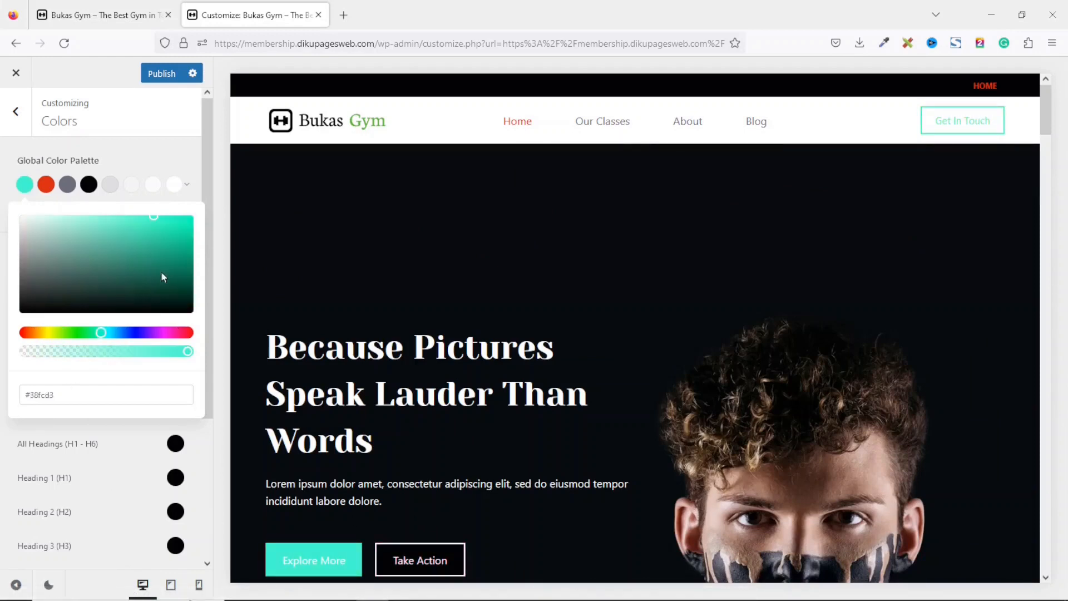
click(180, 264)
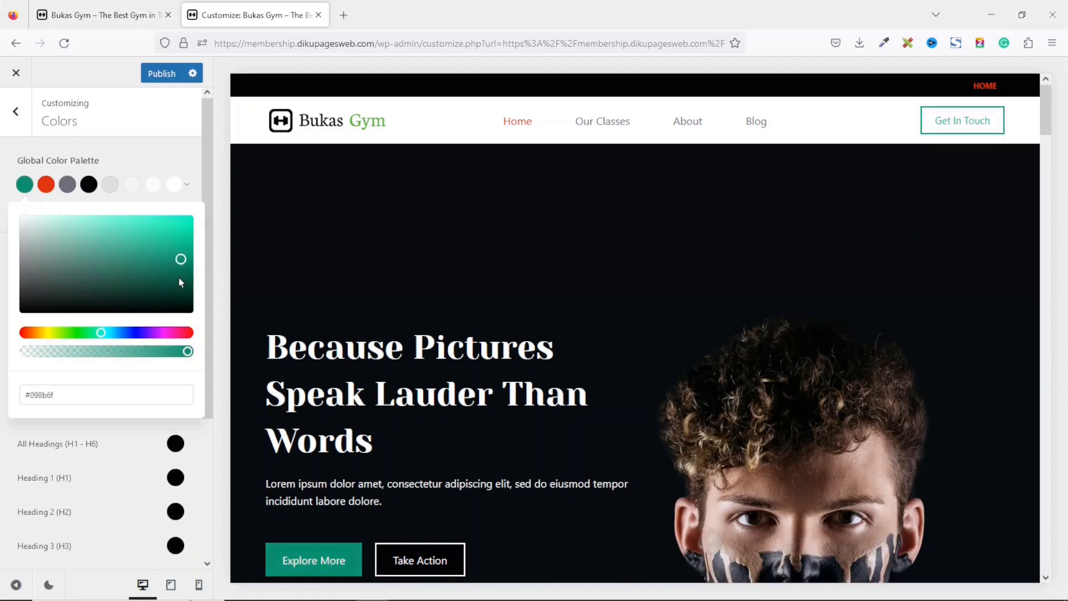
click(175, 283)
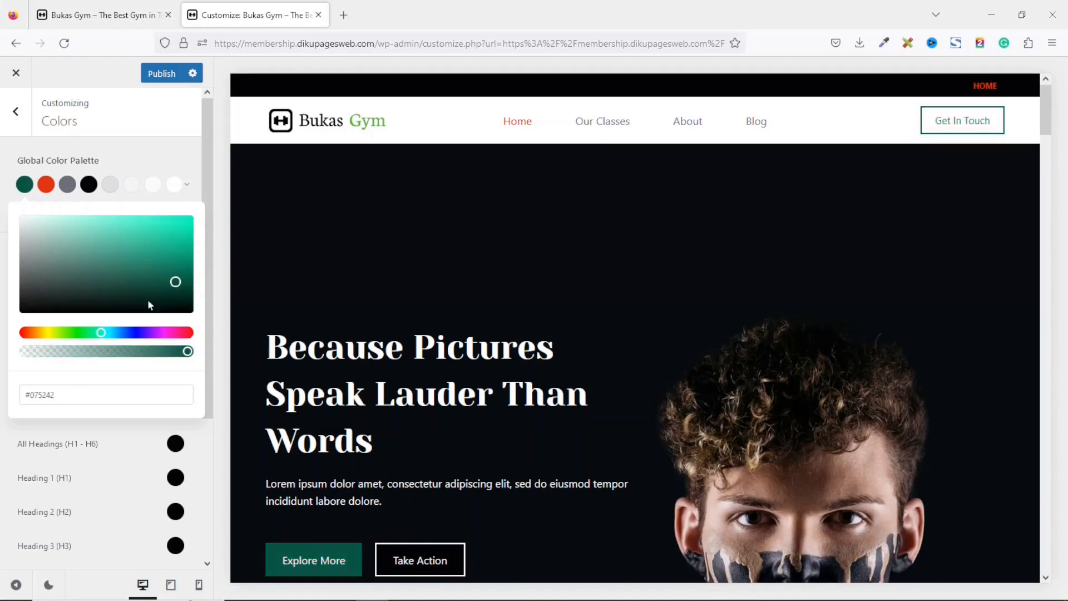
drag(143, 293, 135, 274)
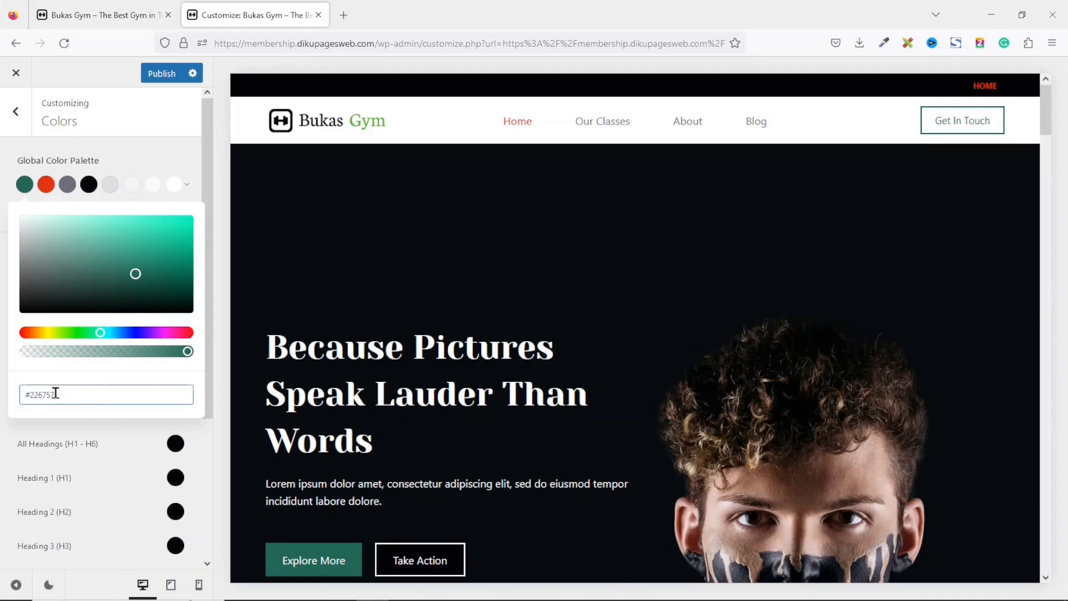
Enter a hex code beginning #55a63 for the palette's first color.
drag(68, 396, 38, 396)
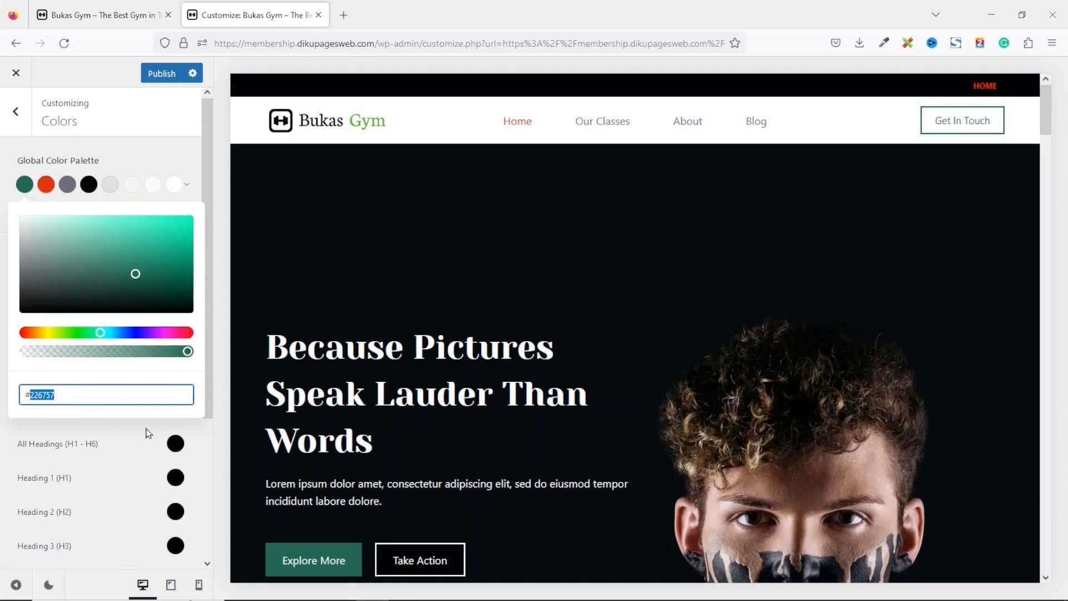
key(BackSpace)
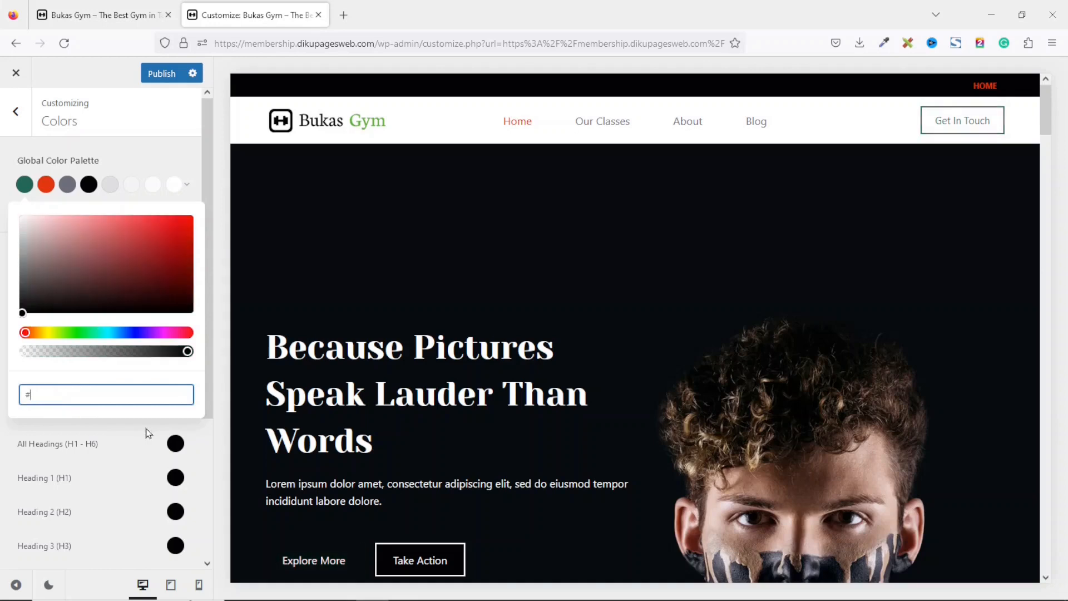
text(a)
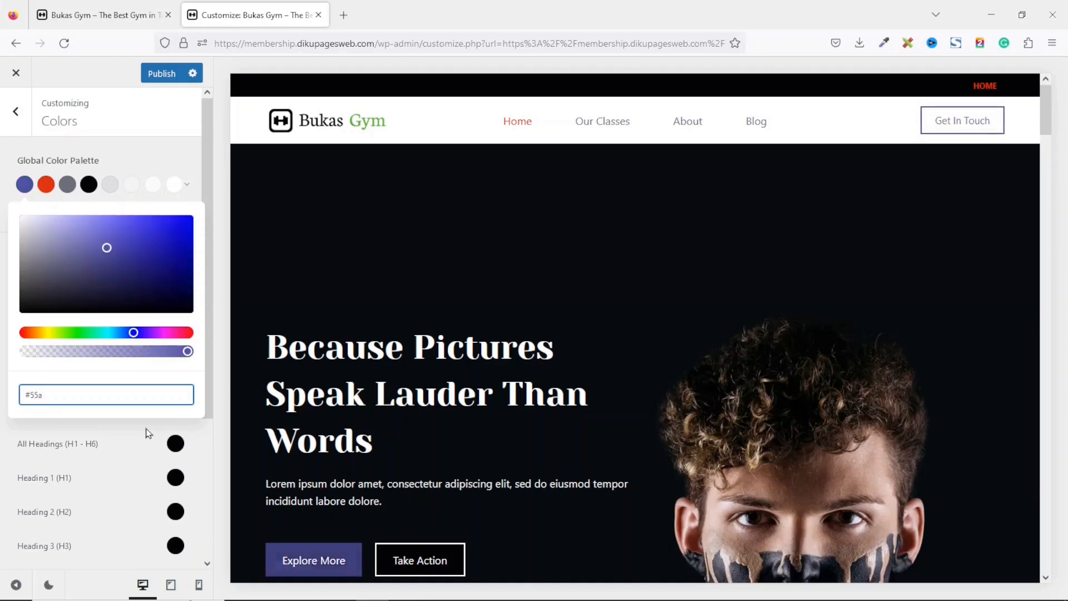
text(630)
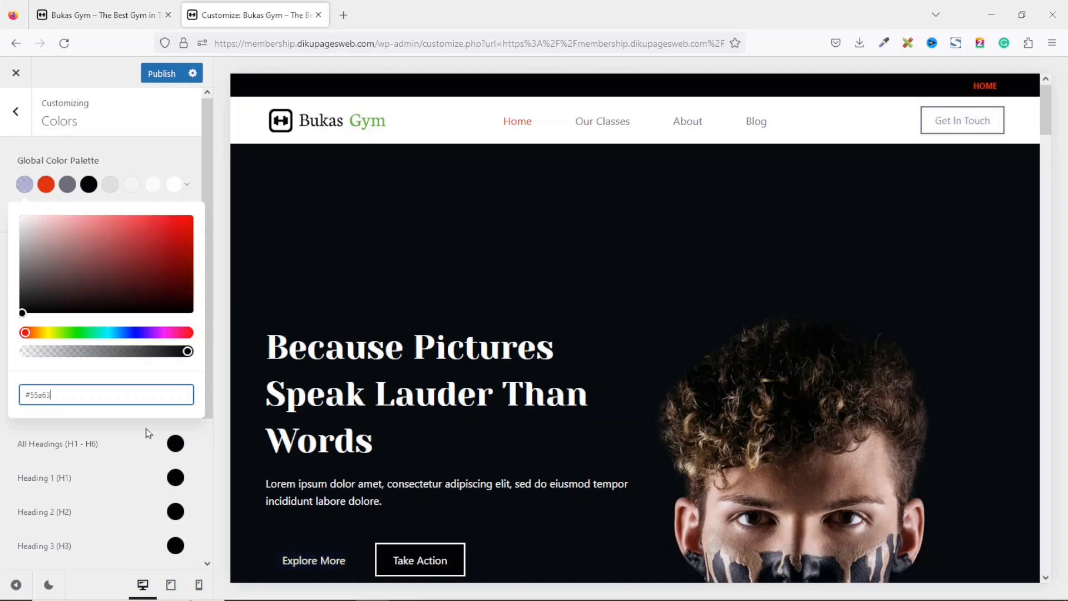
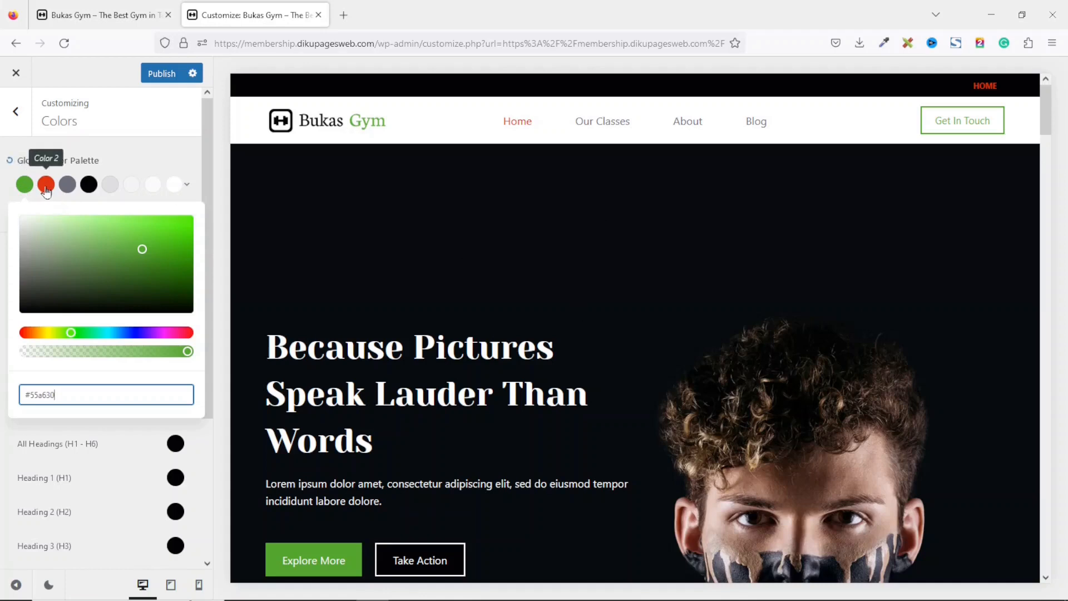
Set the palette's second color to #358b0d.
click(46, 184)
double_click(78, 395)
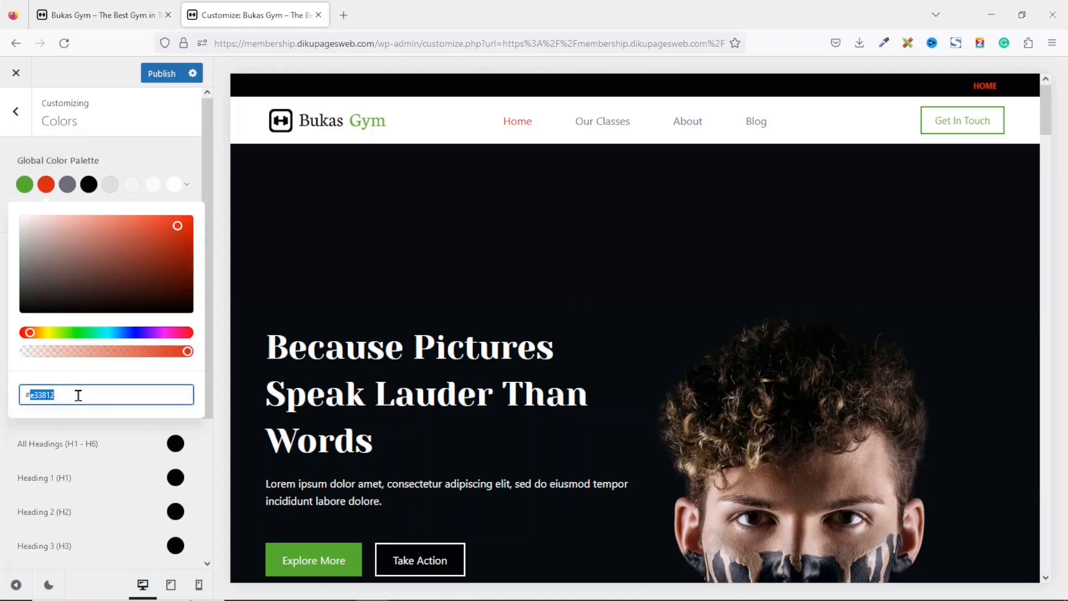
key(BackSpace)
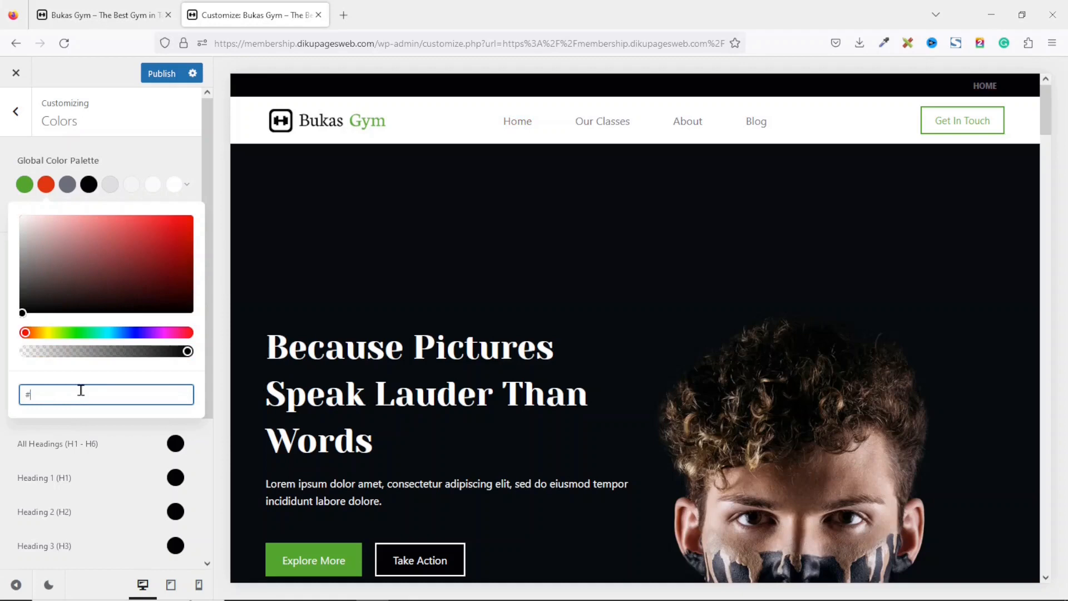
text(358)
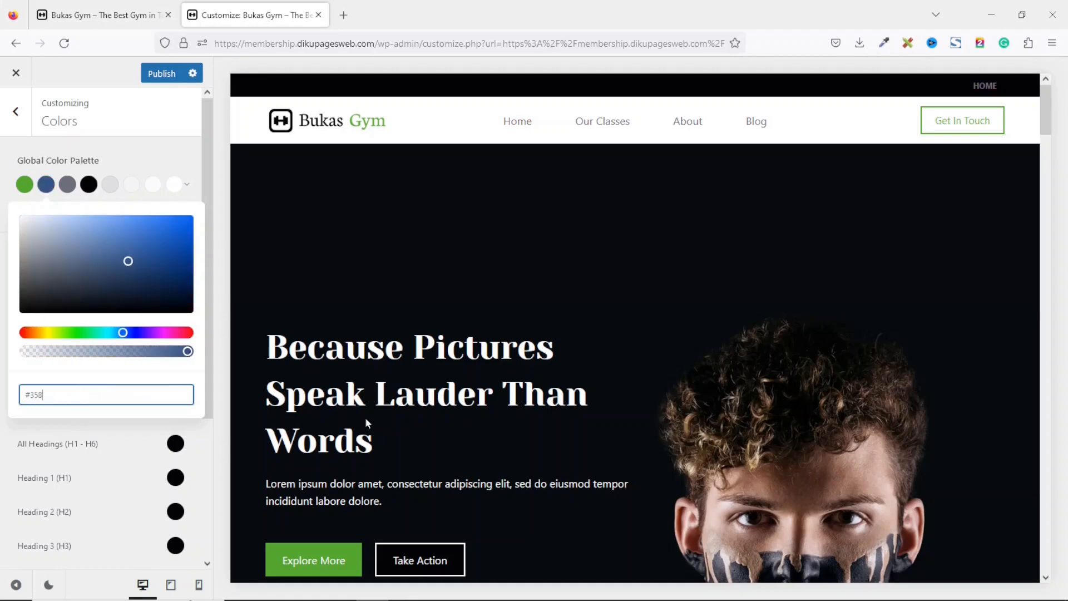
text(b0)
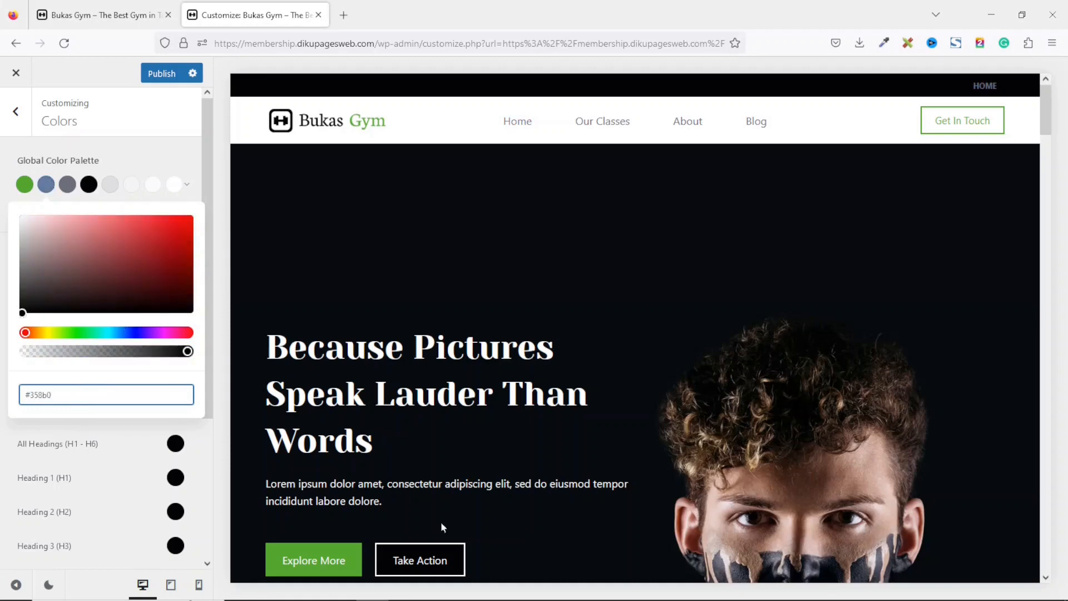
text(d)
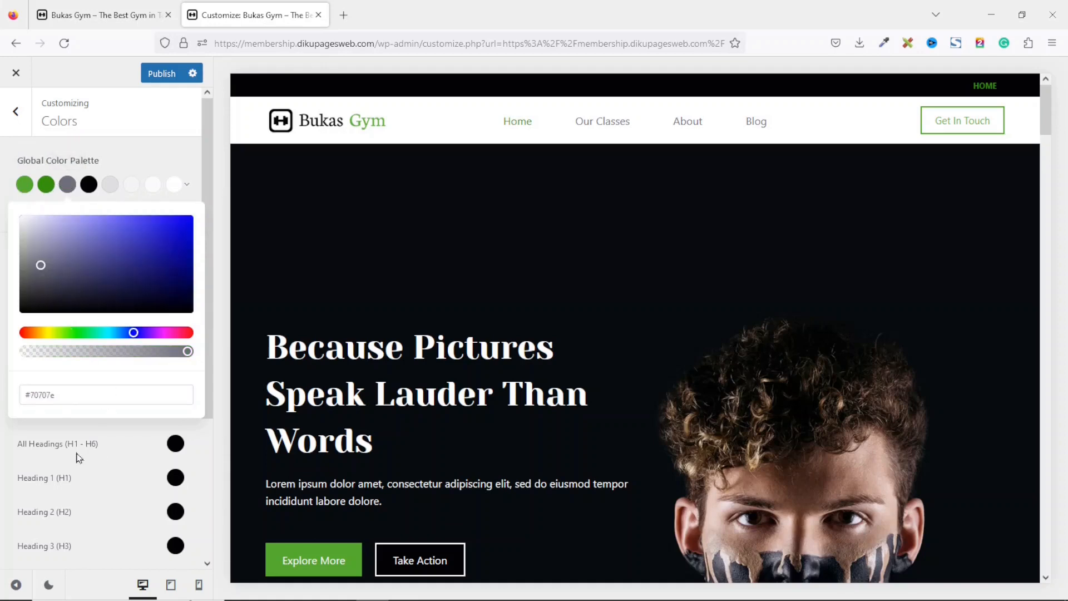
Set the palette's third color to #5b5b5b.
click(67, 392)
double_click(67, 392)
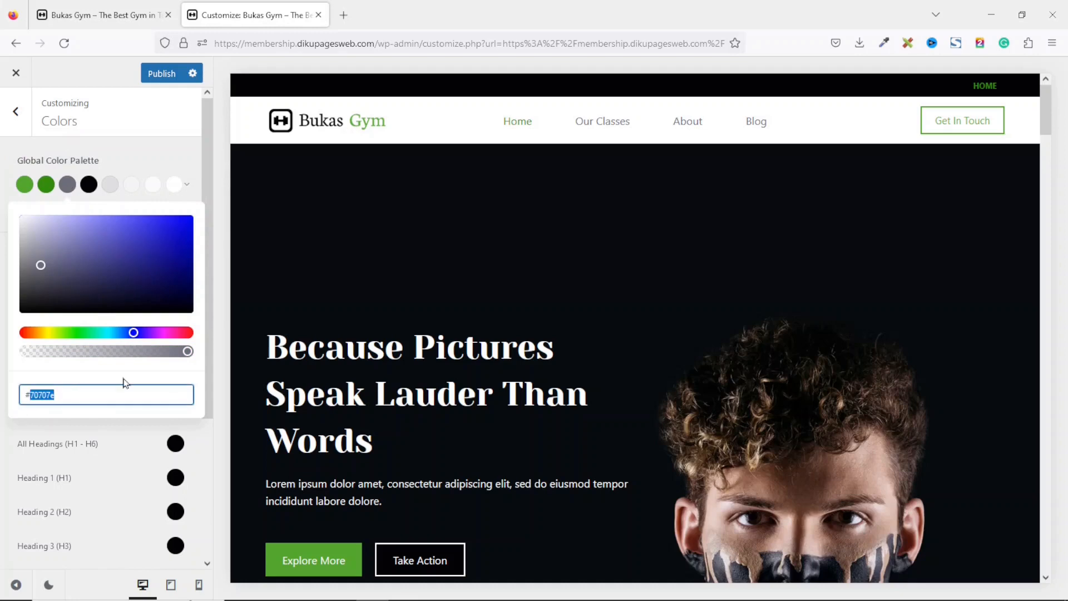
key(BackSpace)
text(5b5b5b)
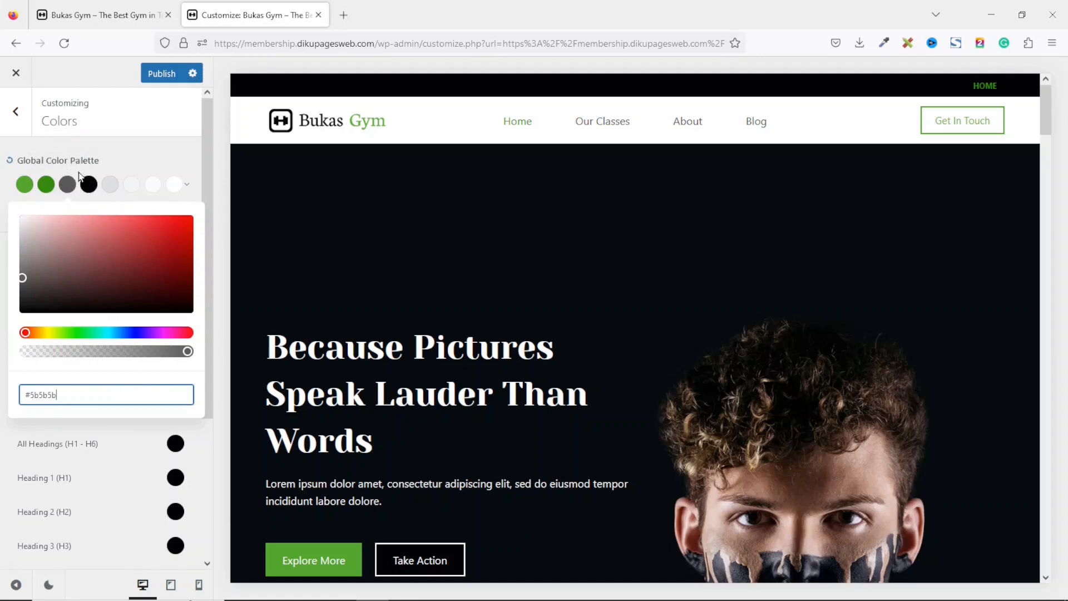
click(130, 149)
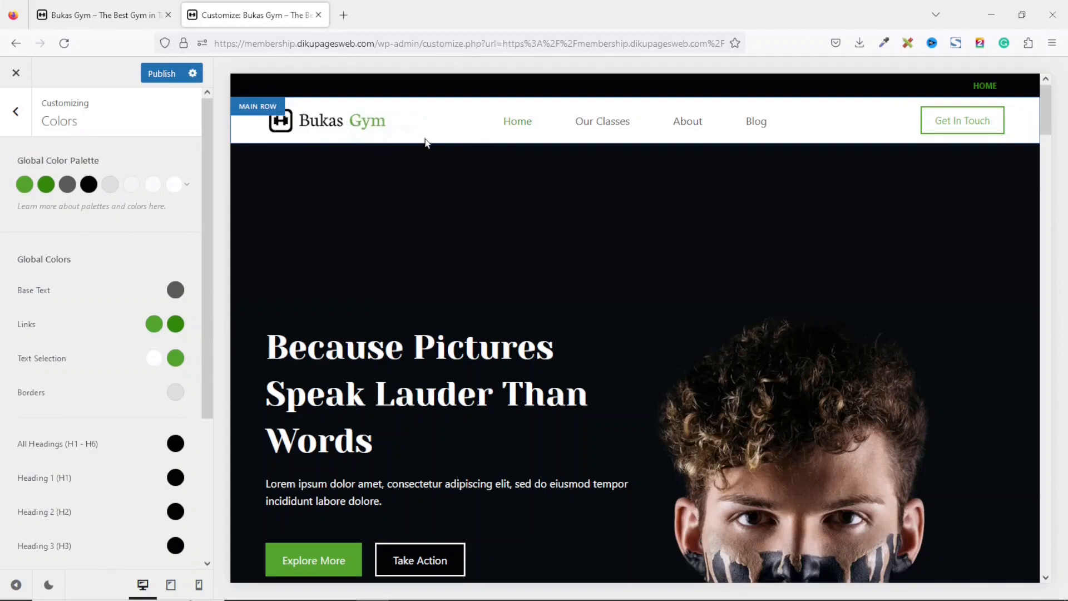
Turn on the Scroll to Top option in the General settings.
drag(1048, 97, 1053, 554)
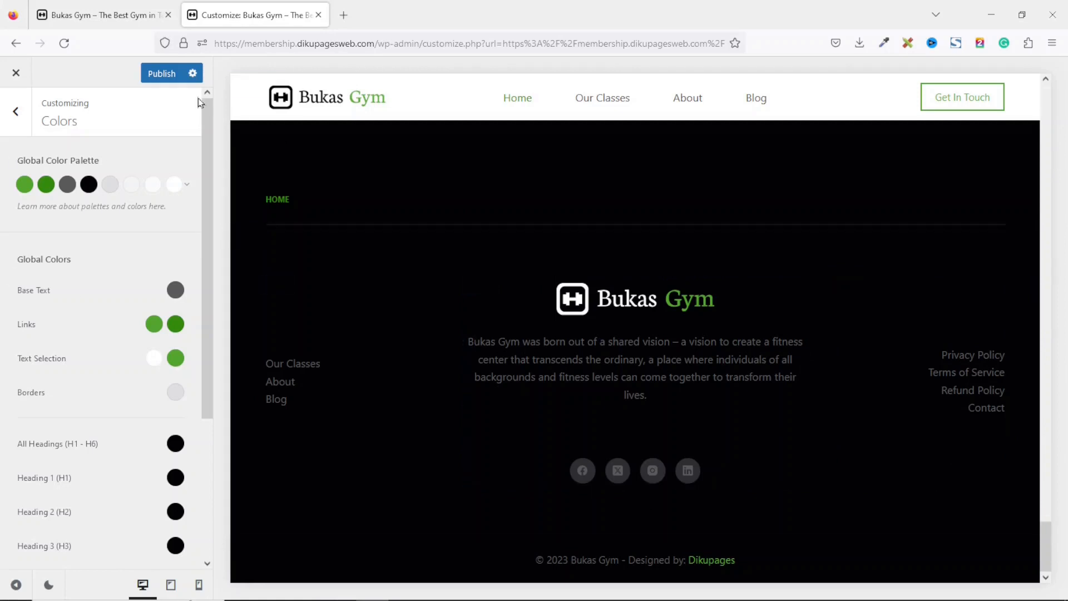
click(15, 114)
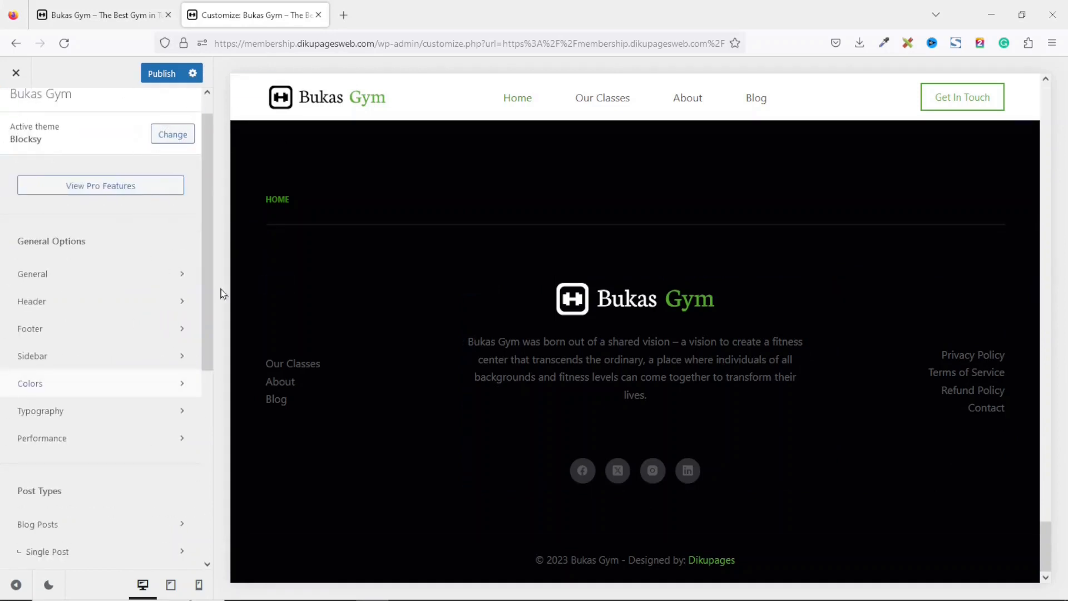
click(36, 274)
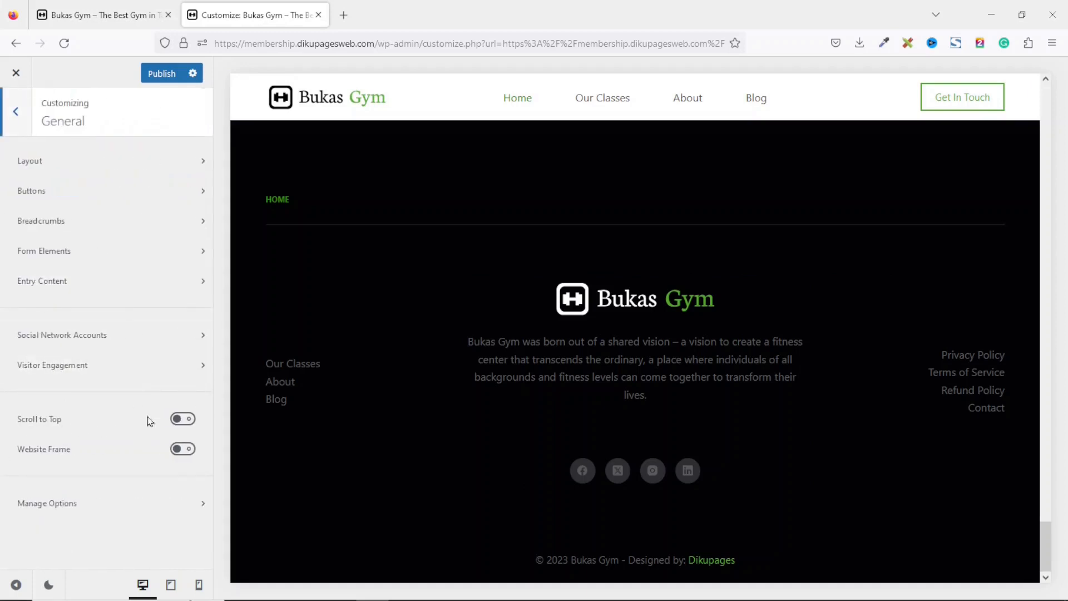
click(182, 420)
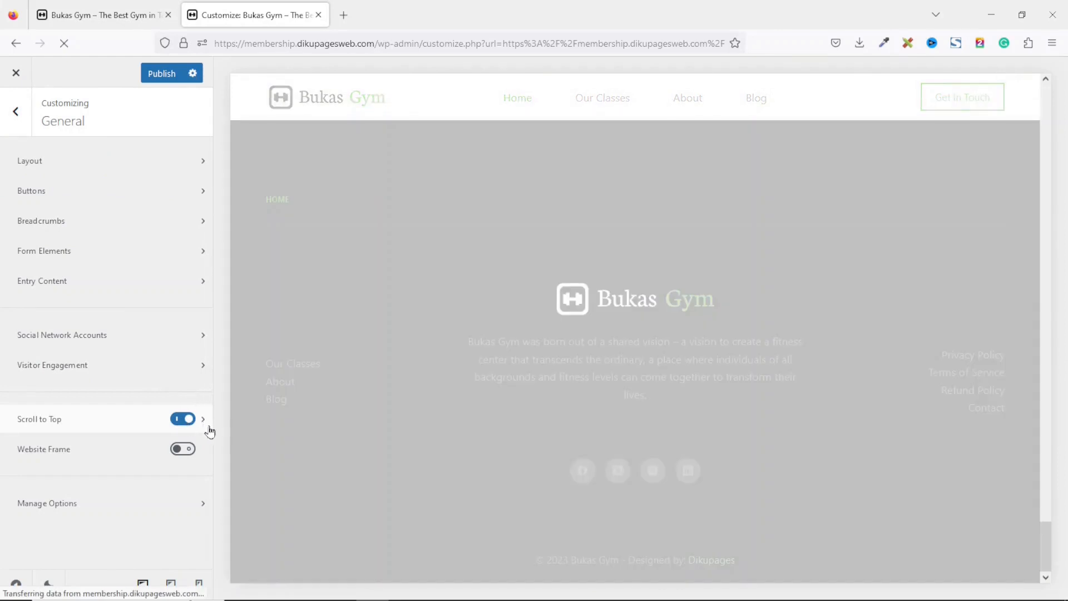
Set the Scroll to Top button's shape background color to the palette's first color.
click(207, 425)
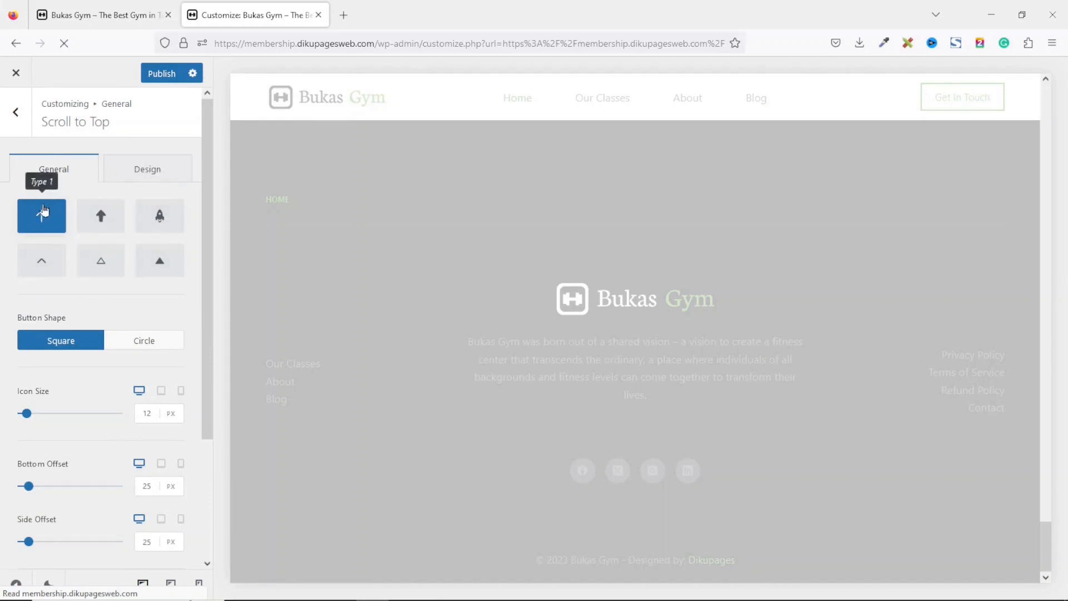
click(156, 176)
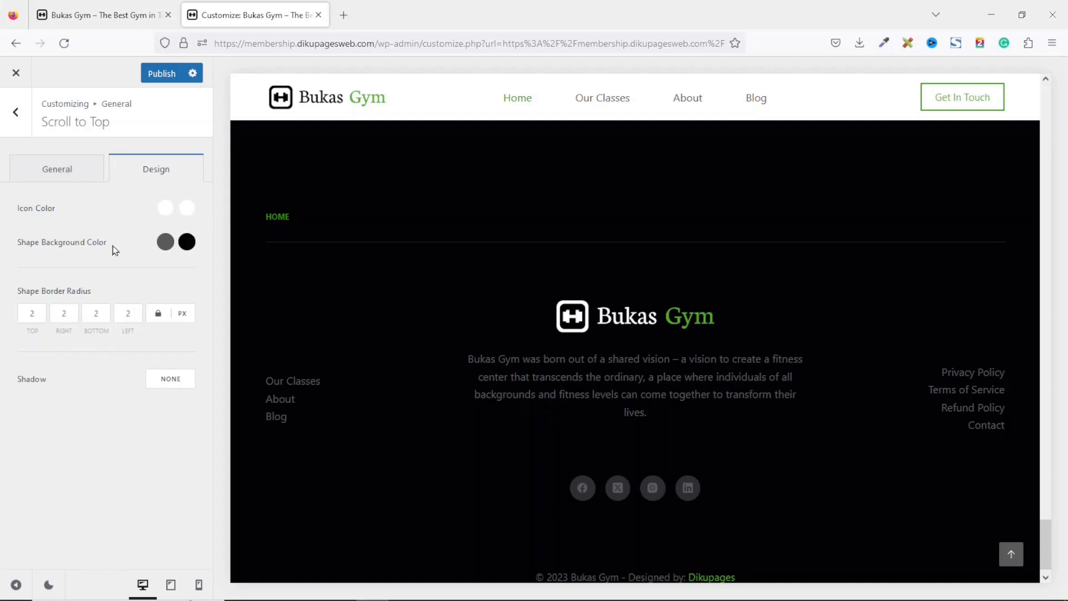
click(165, 242)
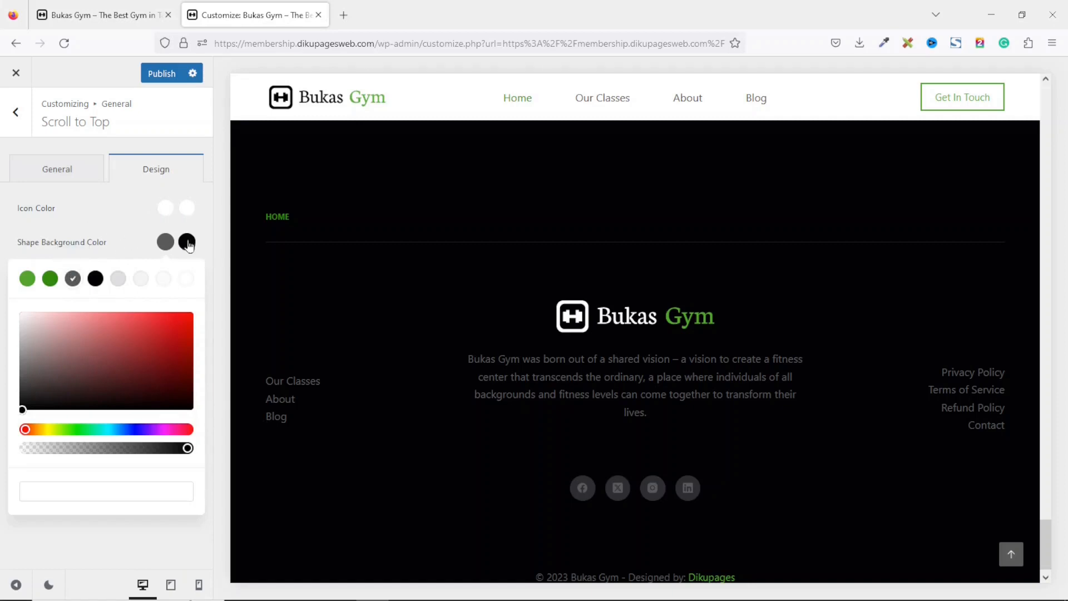
click(27, 278)
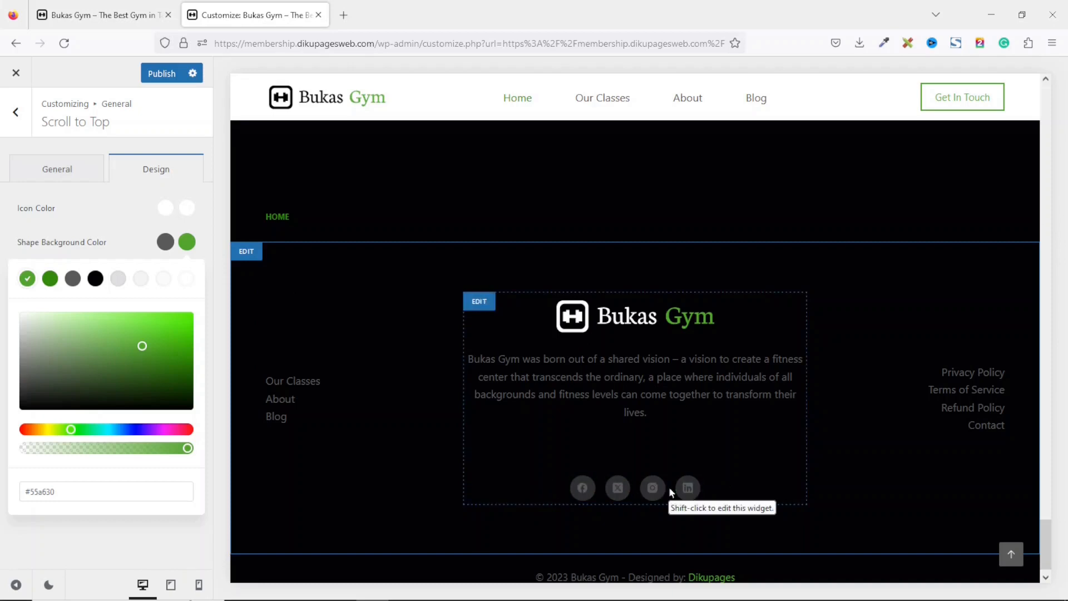
click(16, 111)
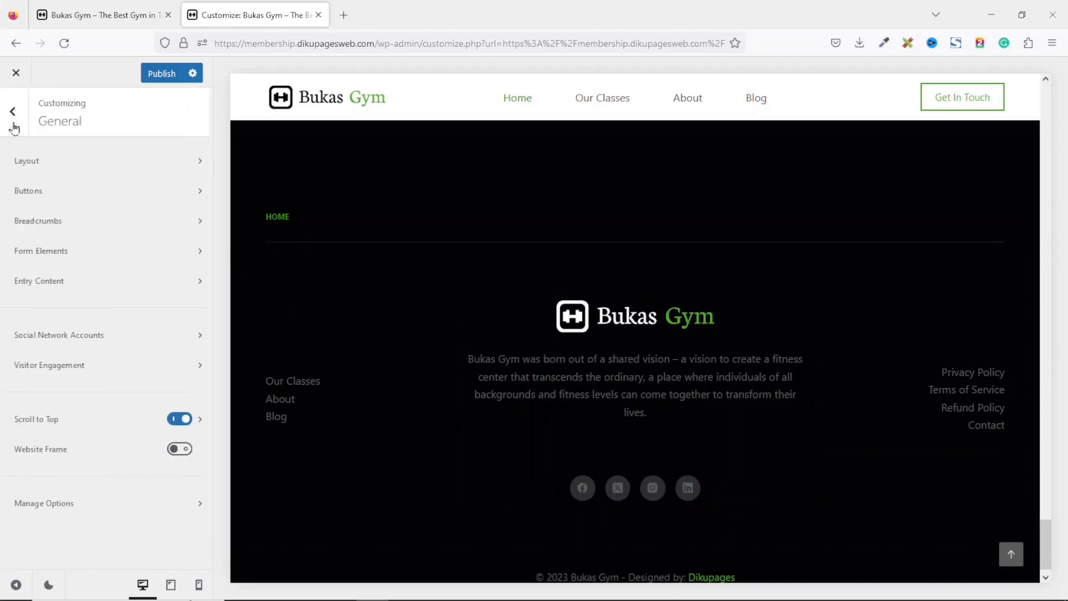
click(90, 340)
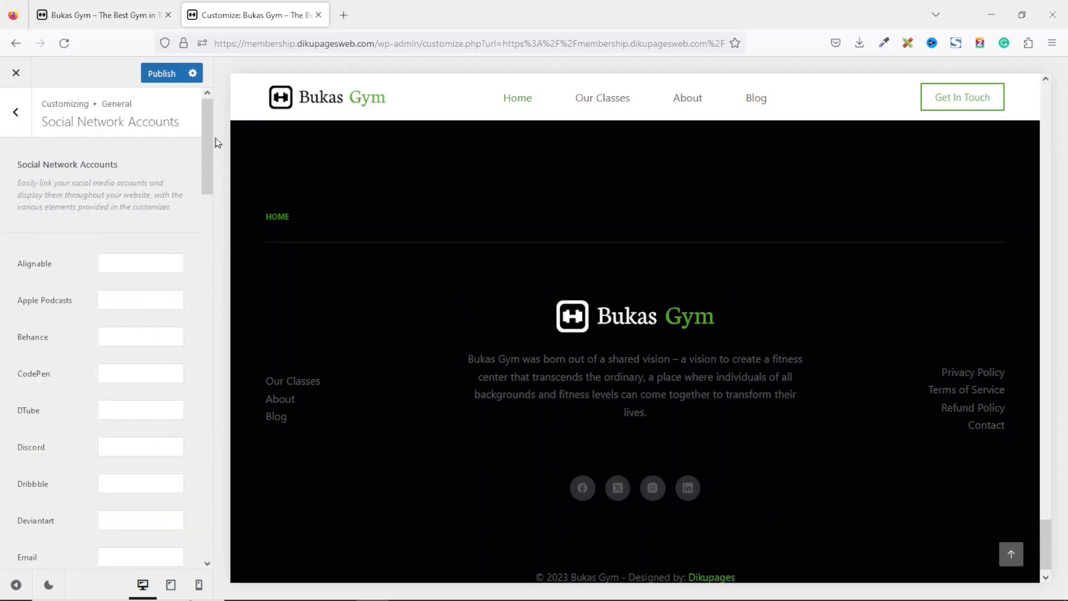
drag(210, 147, 209, 210)
click(148, 296)
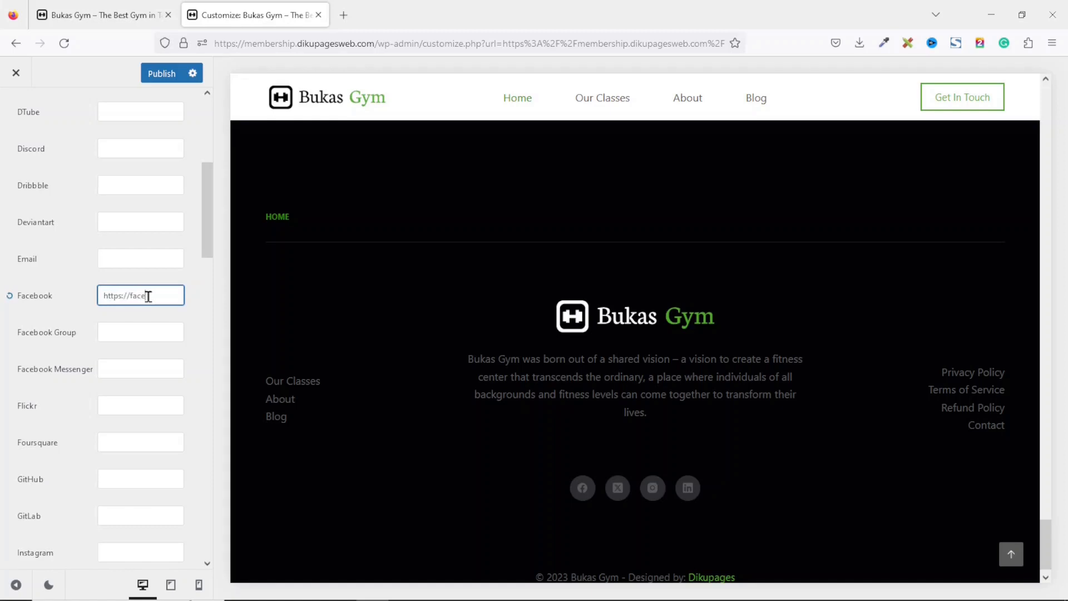
text(m/dikupages)
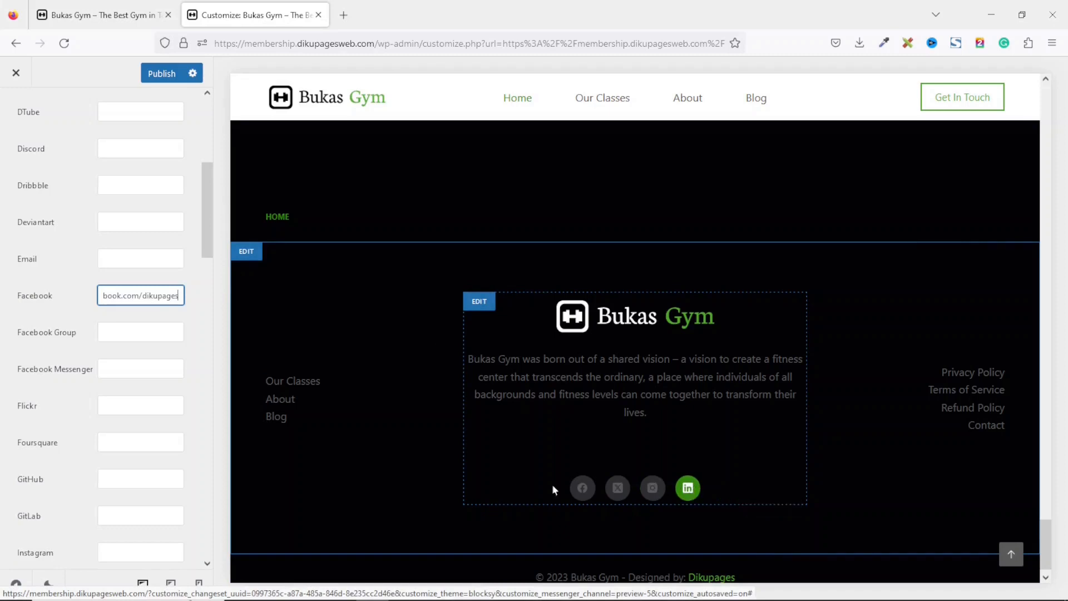
Enter # as the Instagram and LinkedIn social account links.
drag(204, 197, 206, 234)
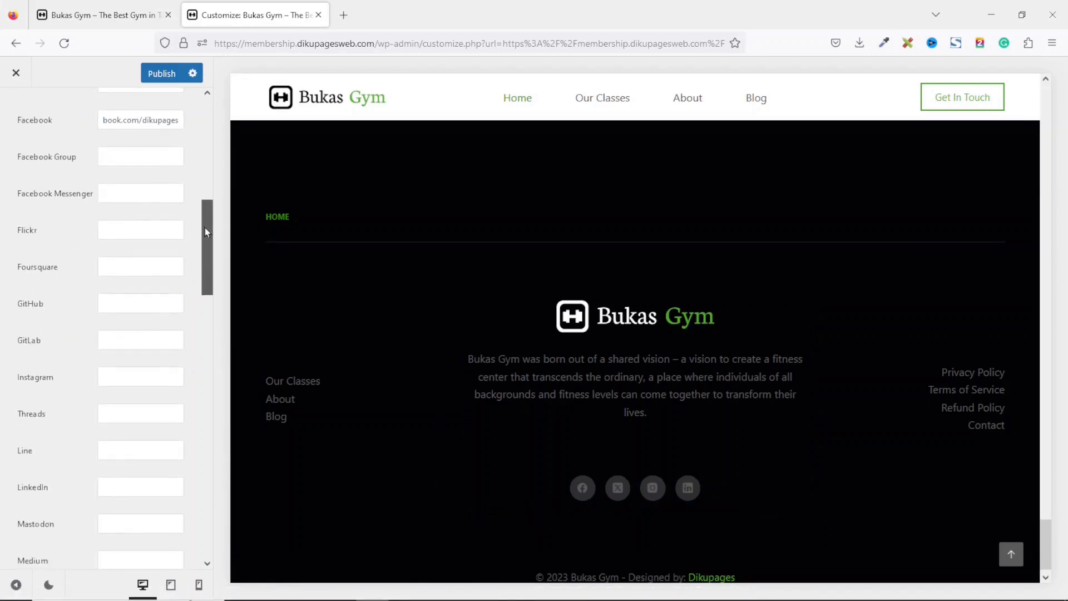
click(144, 371)
click(129, 379)
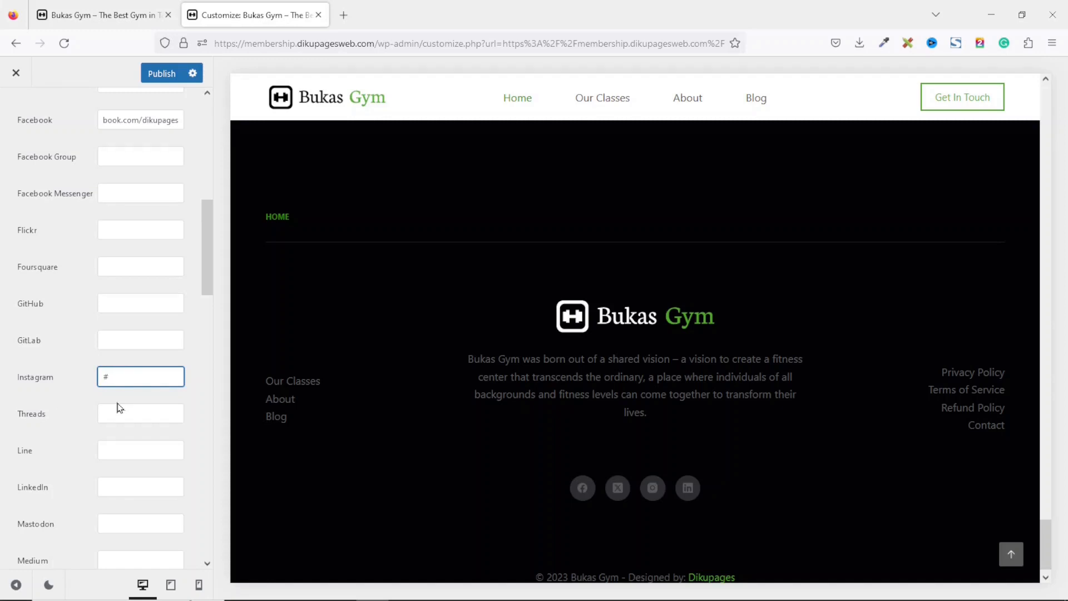
drag(210, 240, 214, 406)
click(139, 555)
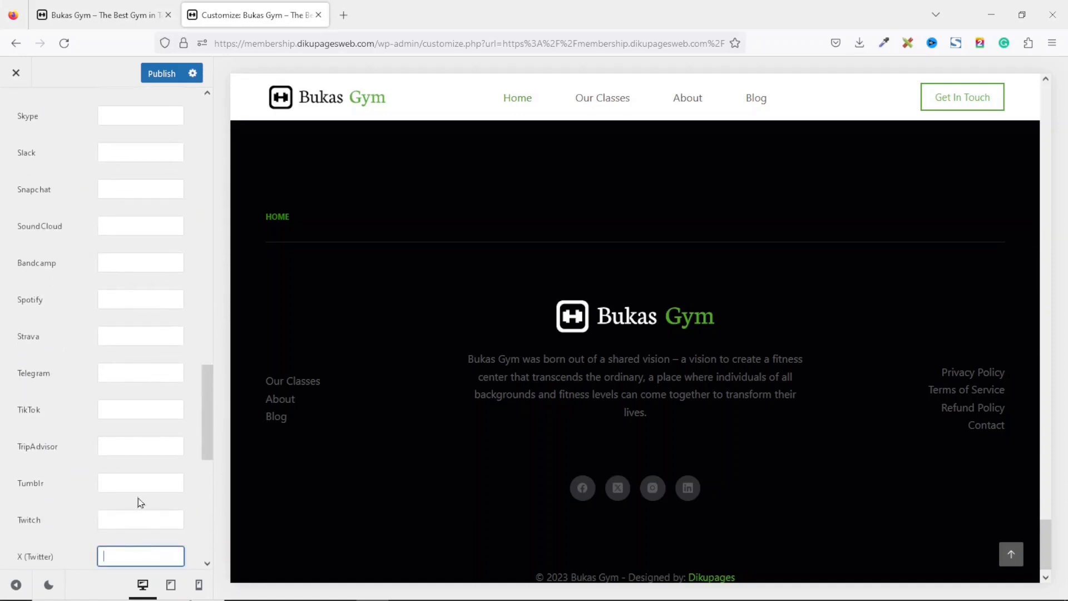
drag(205, 393, 192, 246)
click(141, 456)
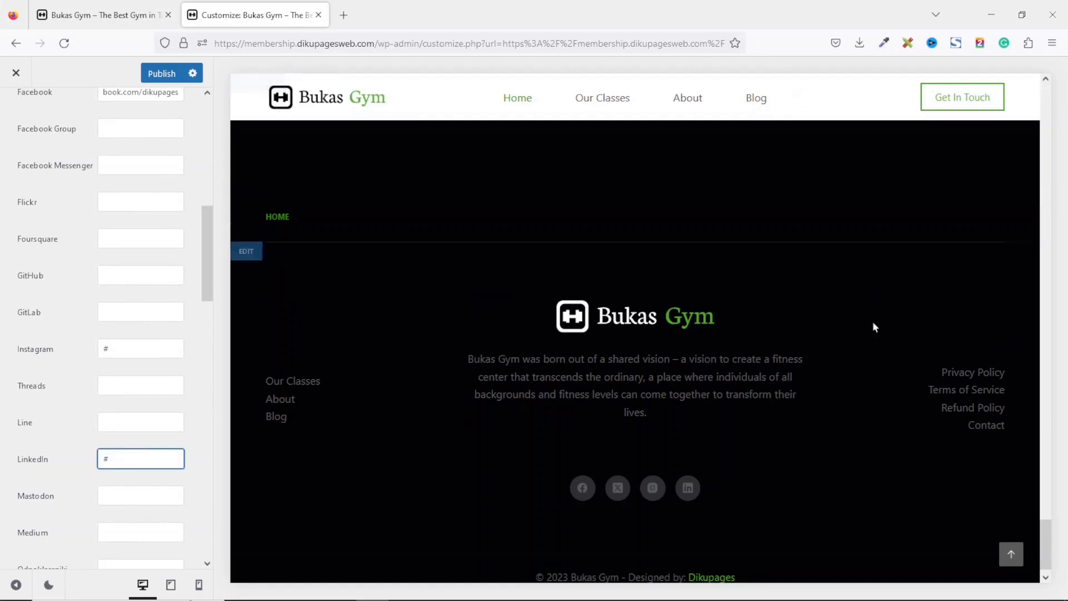
Publish the customizer changes.
drag(1045, 548, 1066, 90)
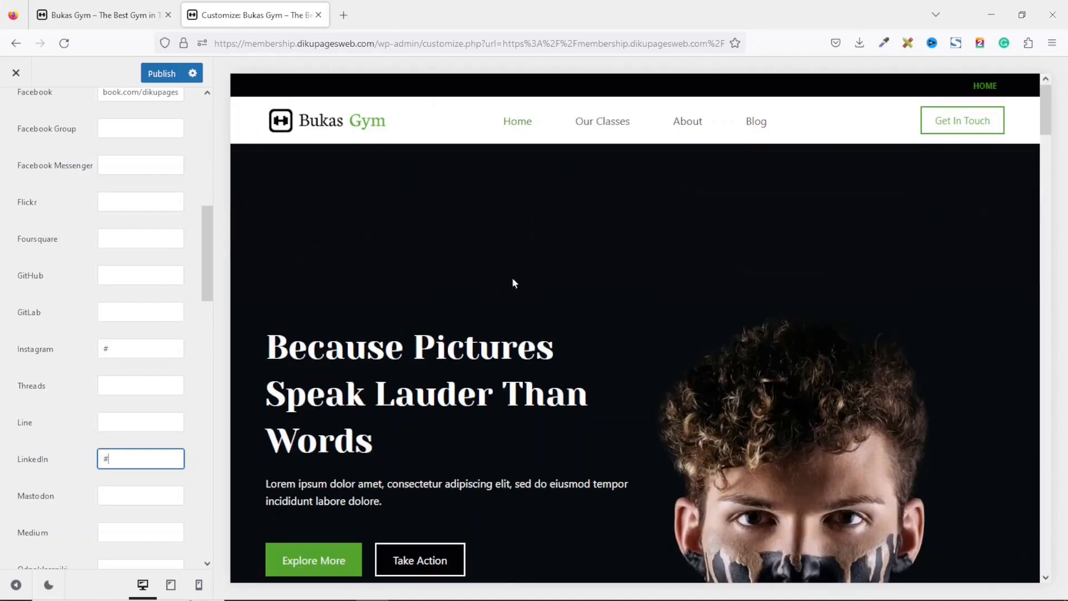
click(161, 73)
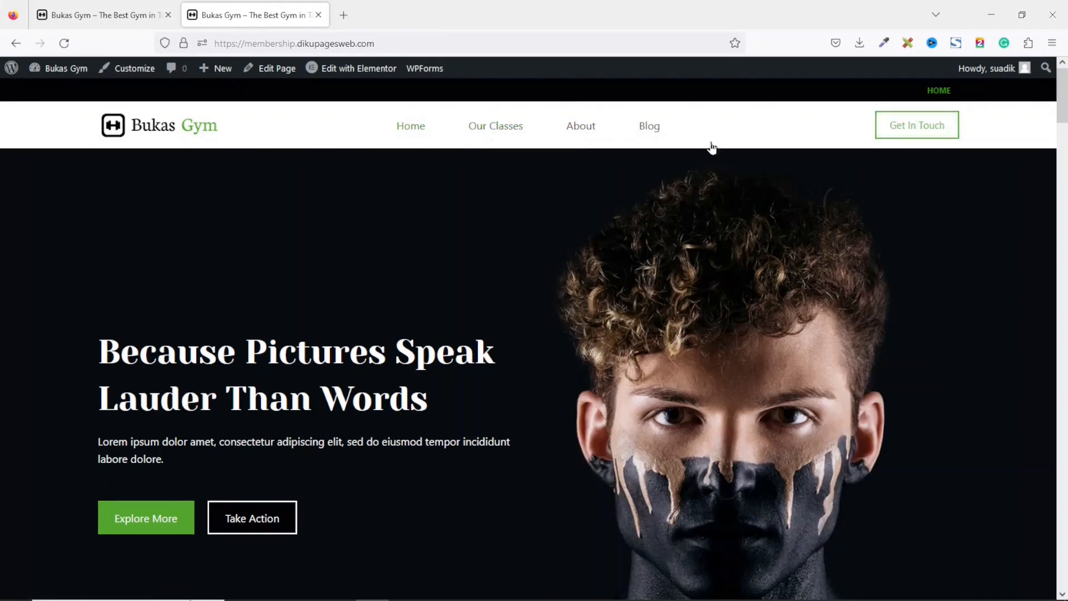
Test the Scroll to Top button at the bottom of the live home page.
drag(1059, 120, 1064, 587)
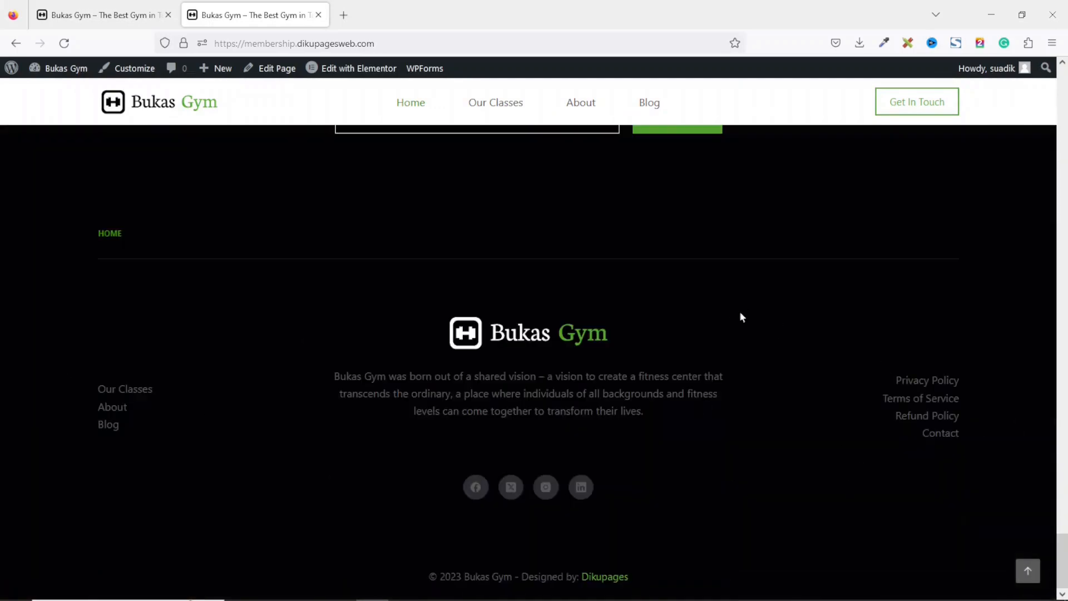
click(1027, 570)
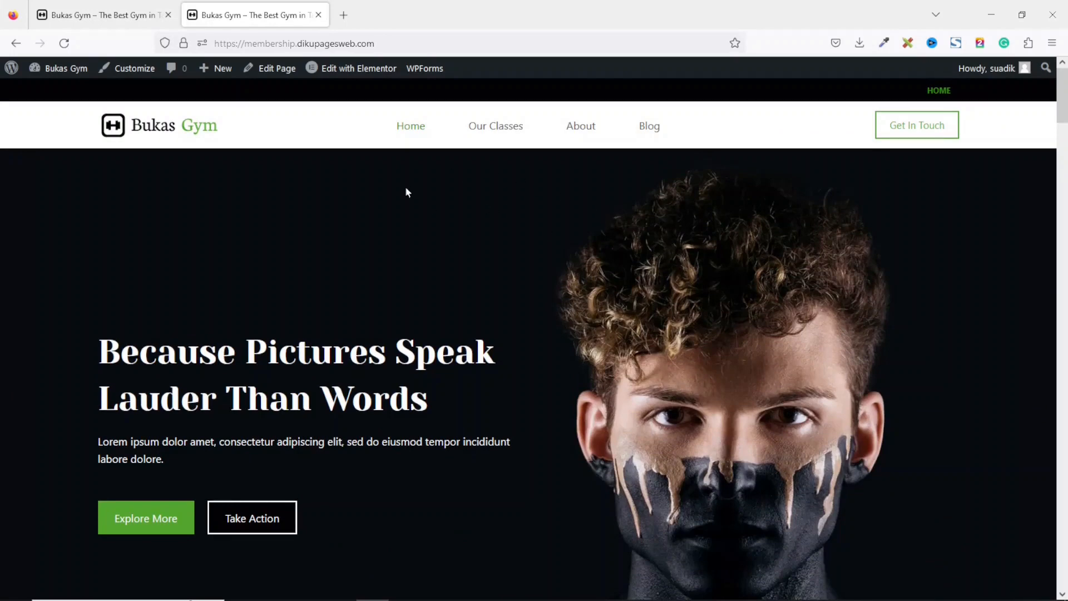
Open the home page in Elementor and choose to recreate the missing default kit.
click(419, 136)
click(372, 77)
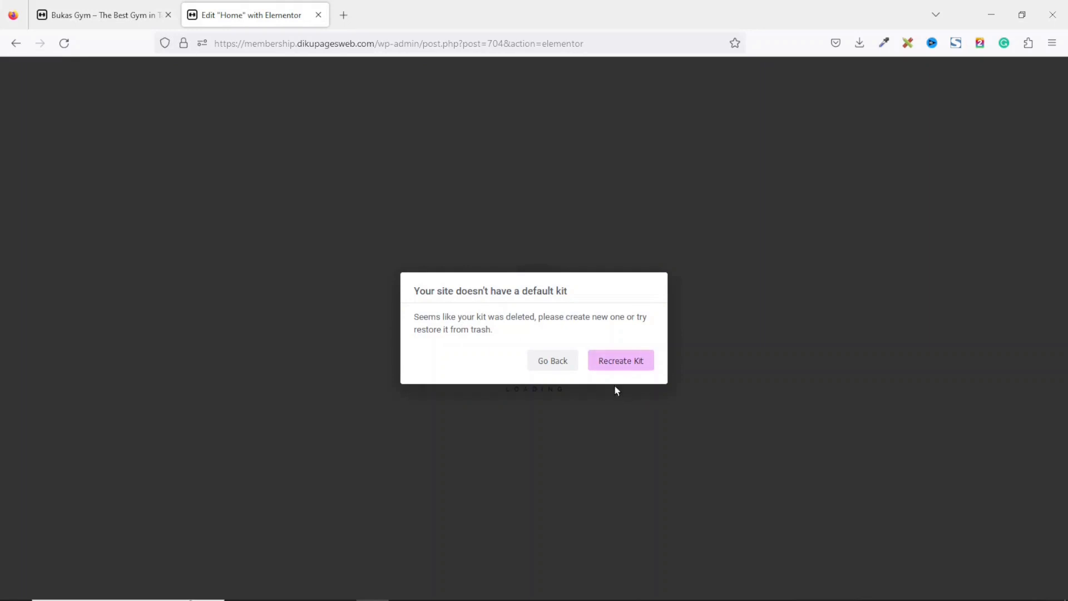
click(616, 365)
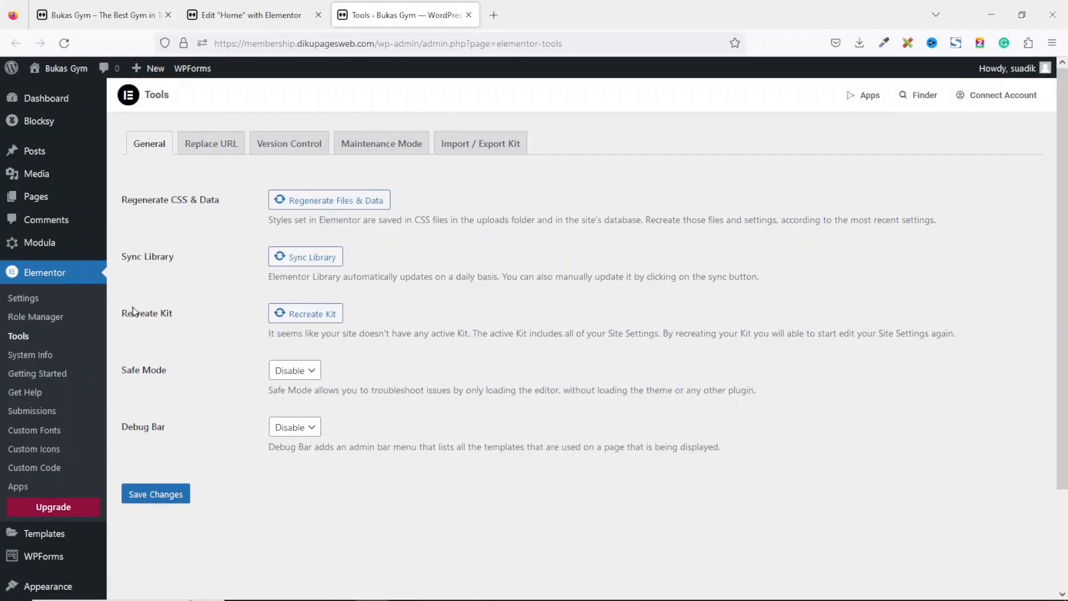
Recreate the Elementor kit in Elementor Tools and save the changes.
drag(133, 309, 199, 314)
click(300, 313)
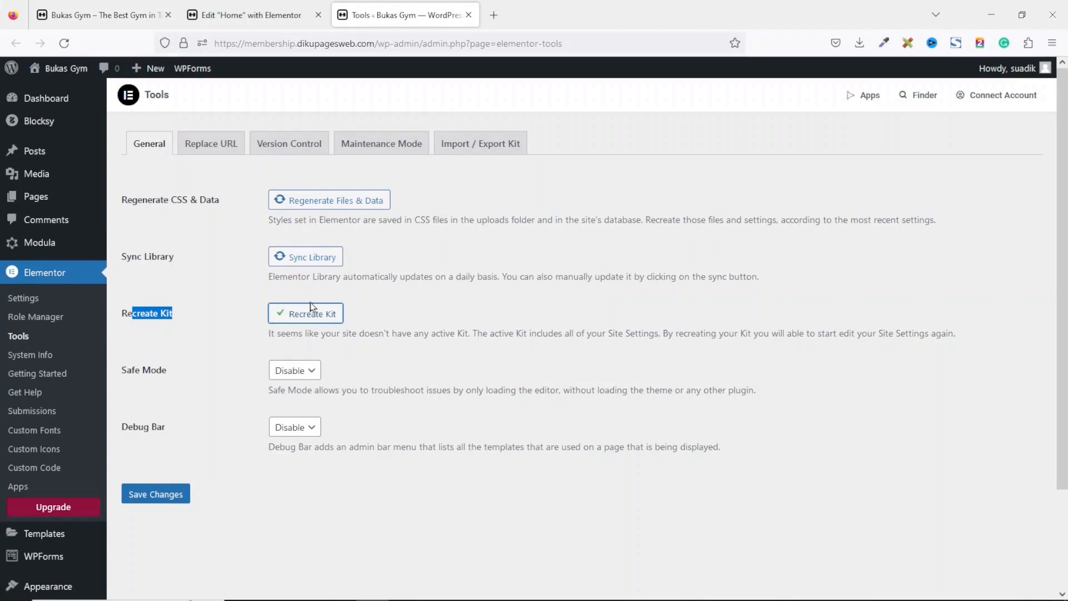
click(154, 495)
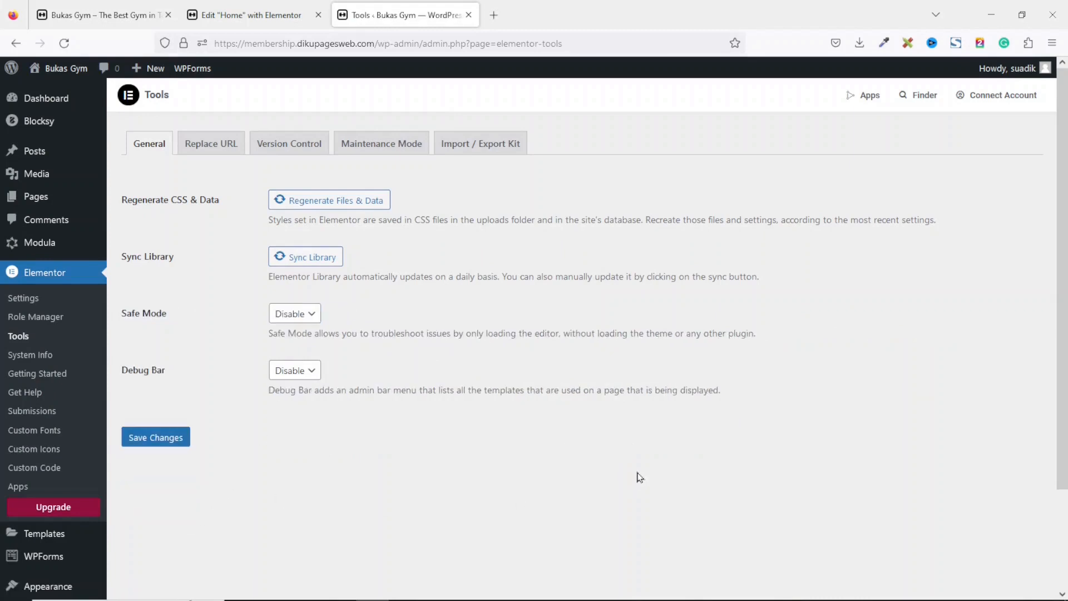
Reopen the home page in Elementor and close the Navigator panel.
click(469, 15)
click(545, 362)
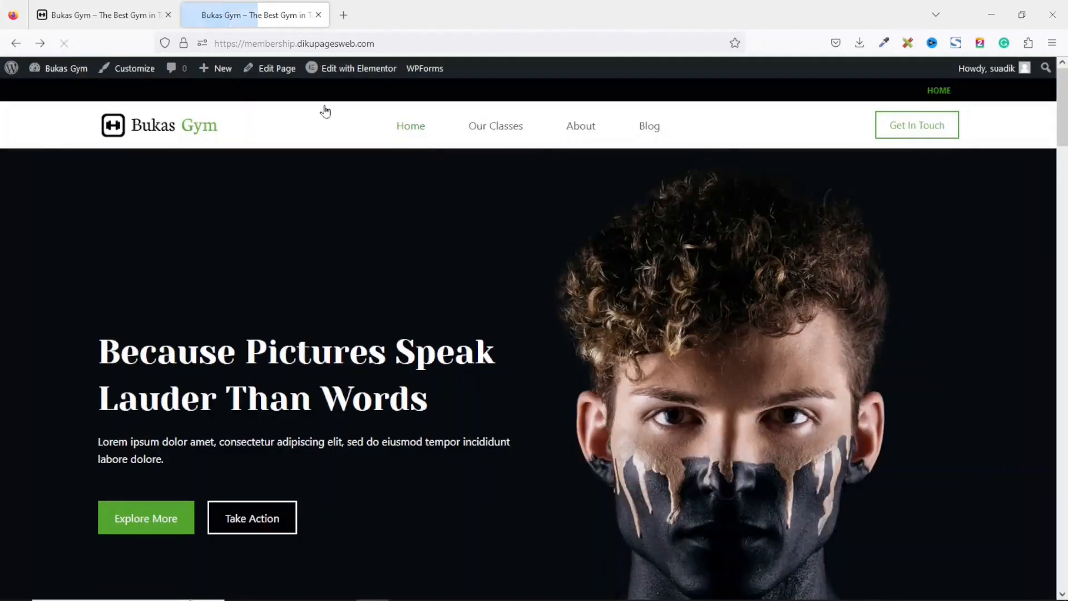
click(362, 65)
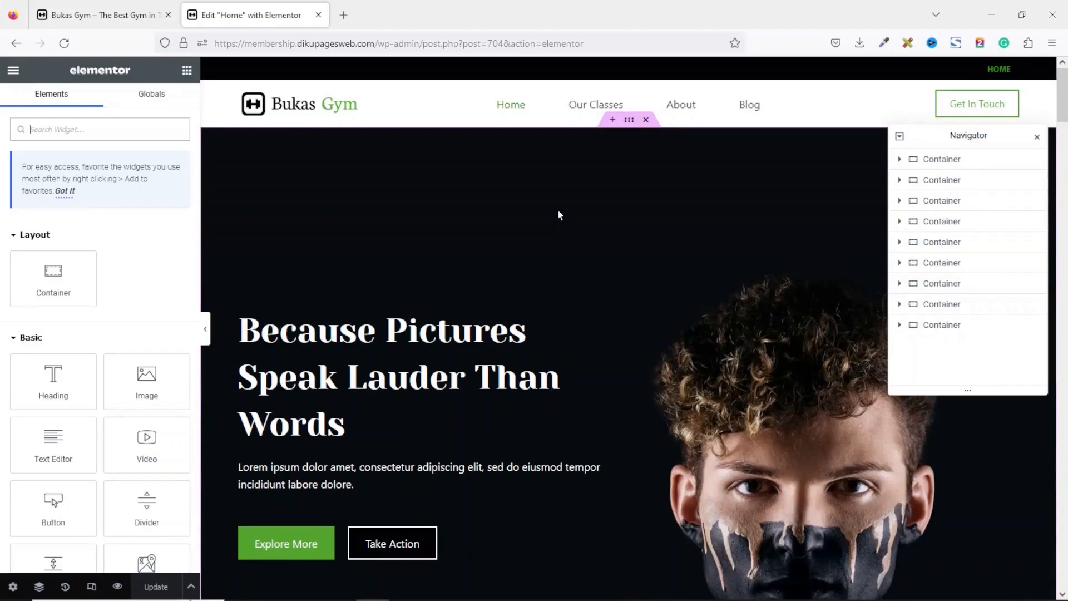
mouse_move(1064, 97)
mouse_down()
mouse_move(1061, 550)
mouse_move(1062, 102)
mouse_up()
click(1038, 139)
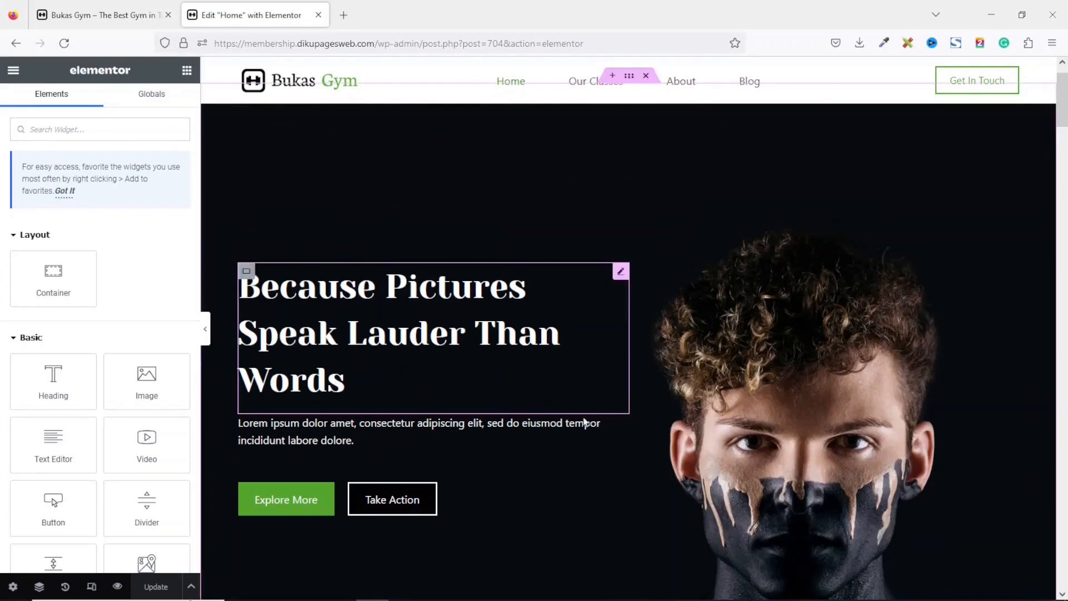
Delete the two sections directly below the hero: the three image cards and the Popular Works grid.
drag(1063, 89, 1063, 133)
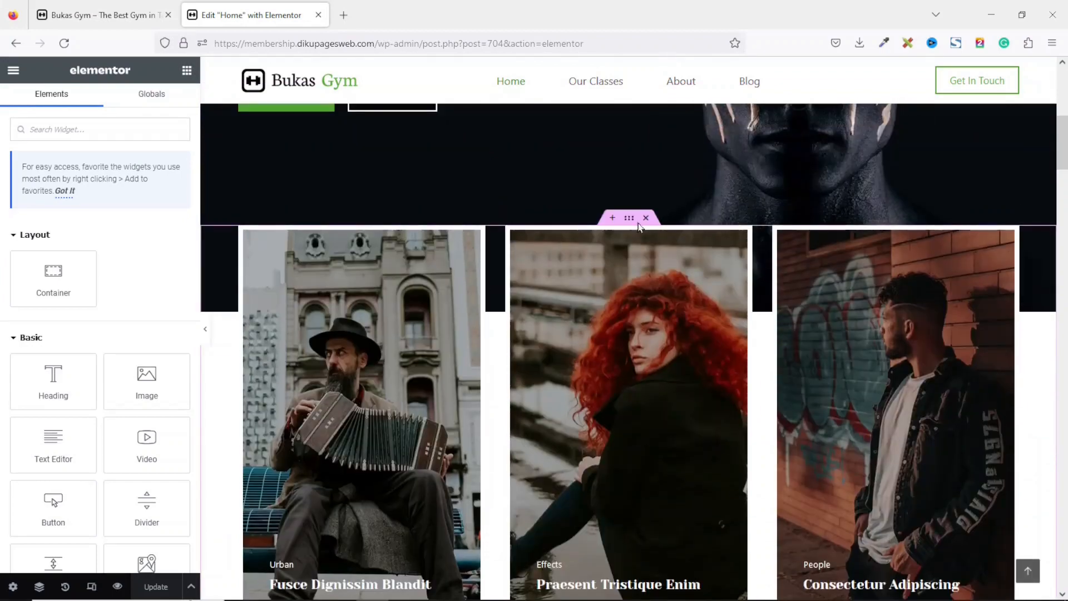
click(645, 218)
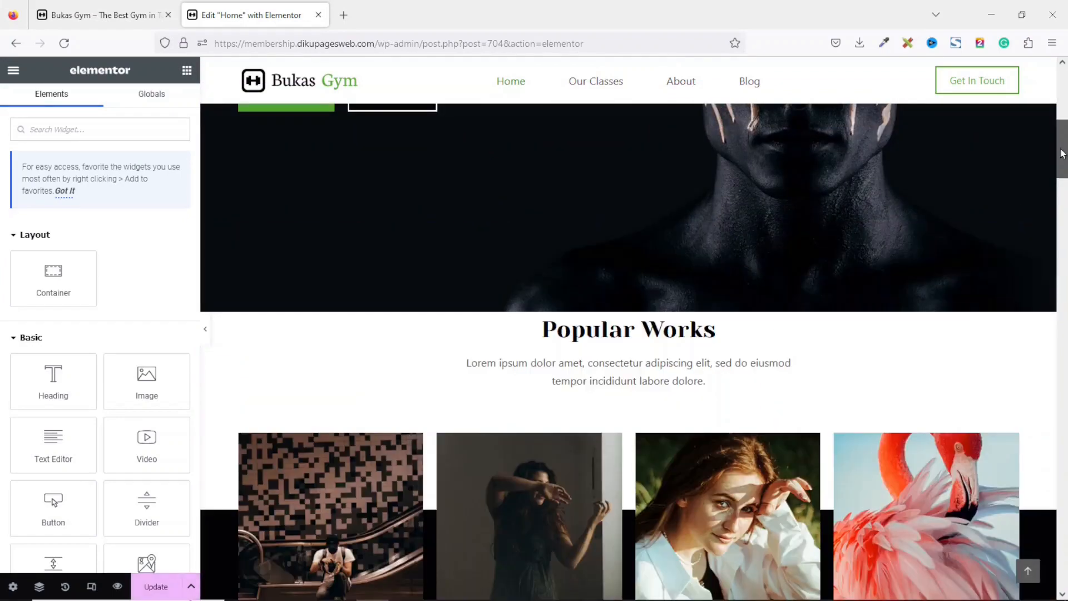
scroll(646, 221, down, 2)
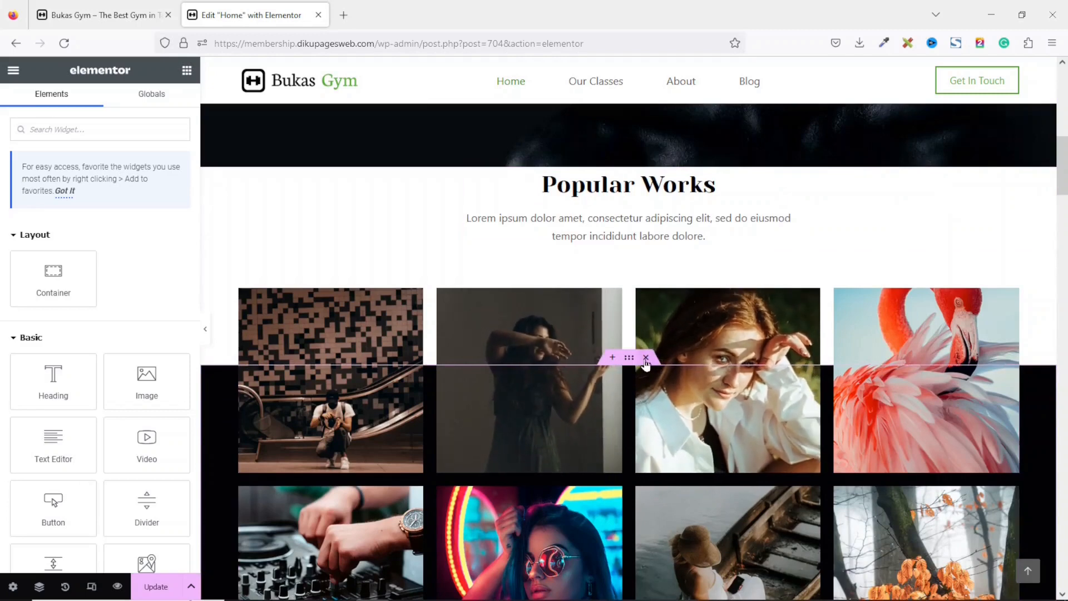
click(645, 359)
scroll(647, 368, down, 3)
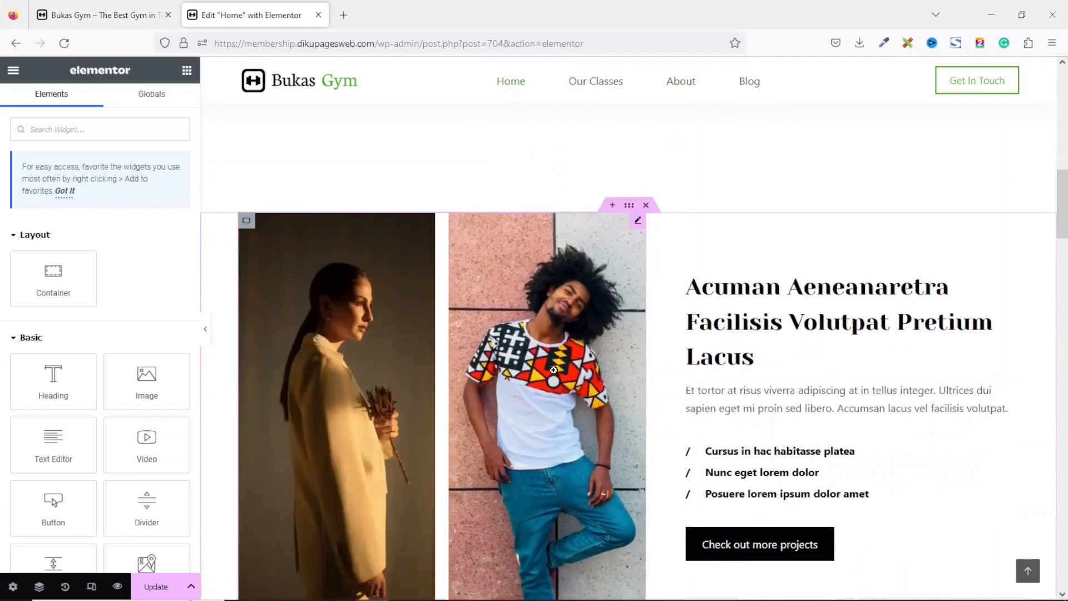
Delete the gallery-below sections: photographer bio, statistics, image grid and Newsletter Updates sections.
drag(1061, 198, 1060, 266)
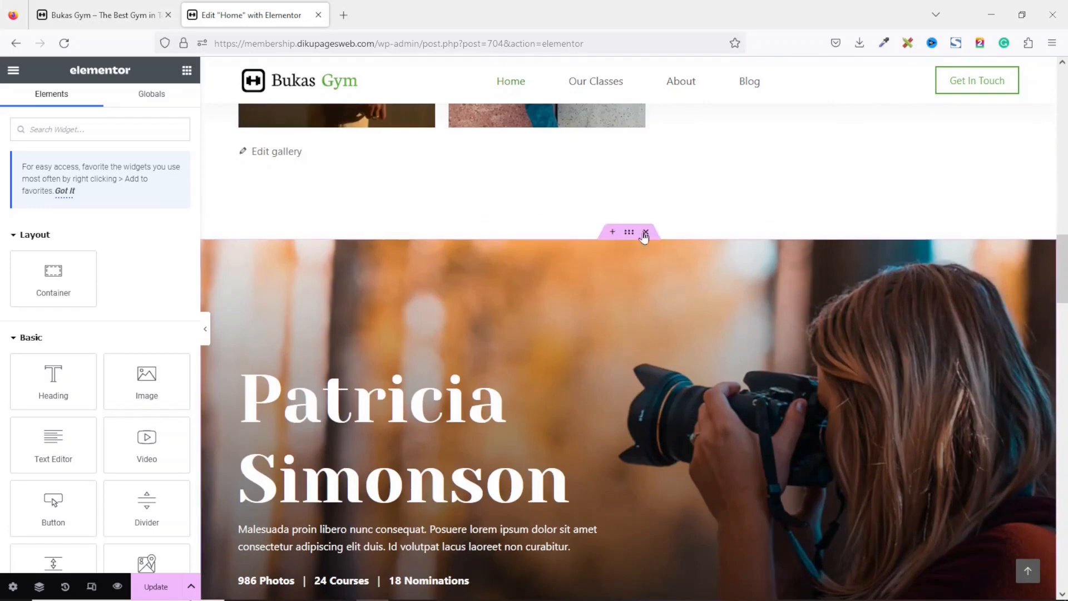
click(646, 233)
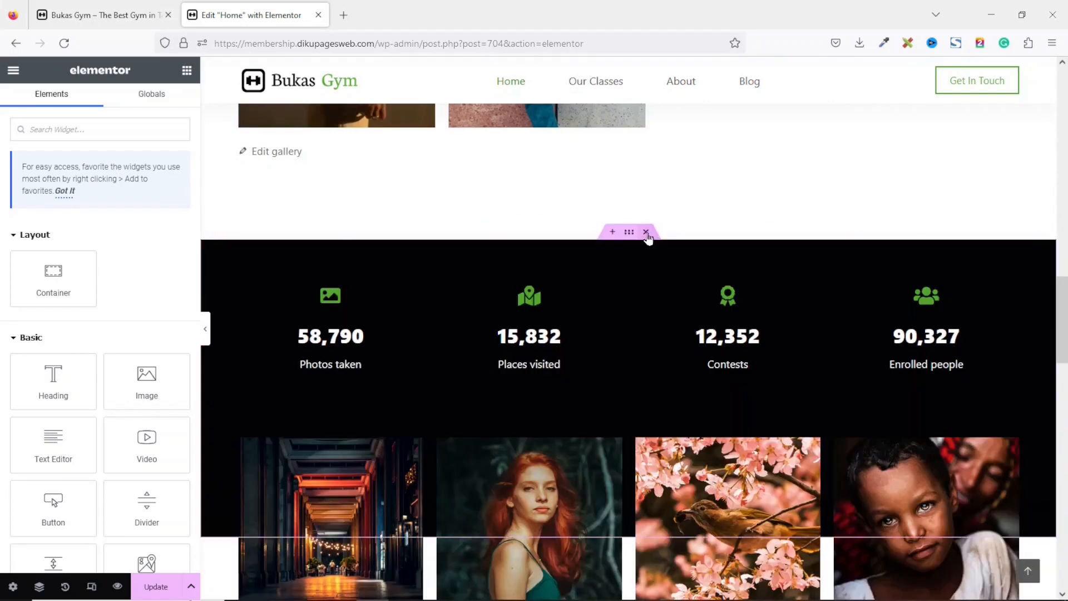
click(645, 232)
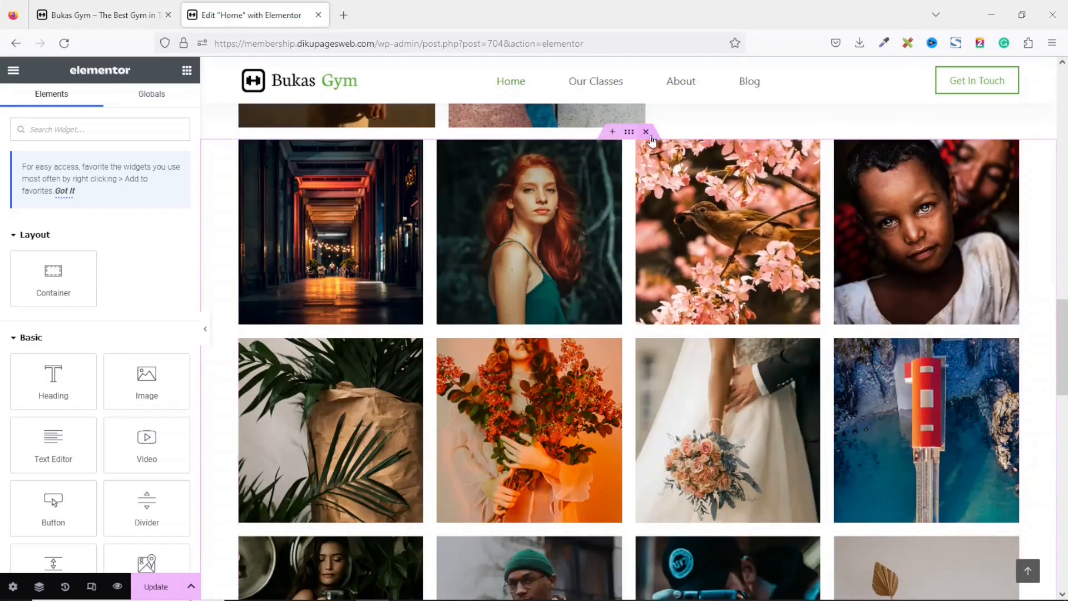
click(645, 132)
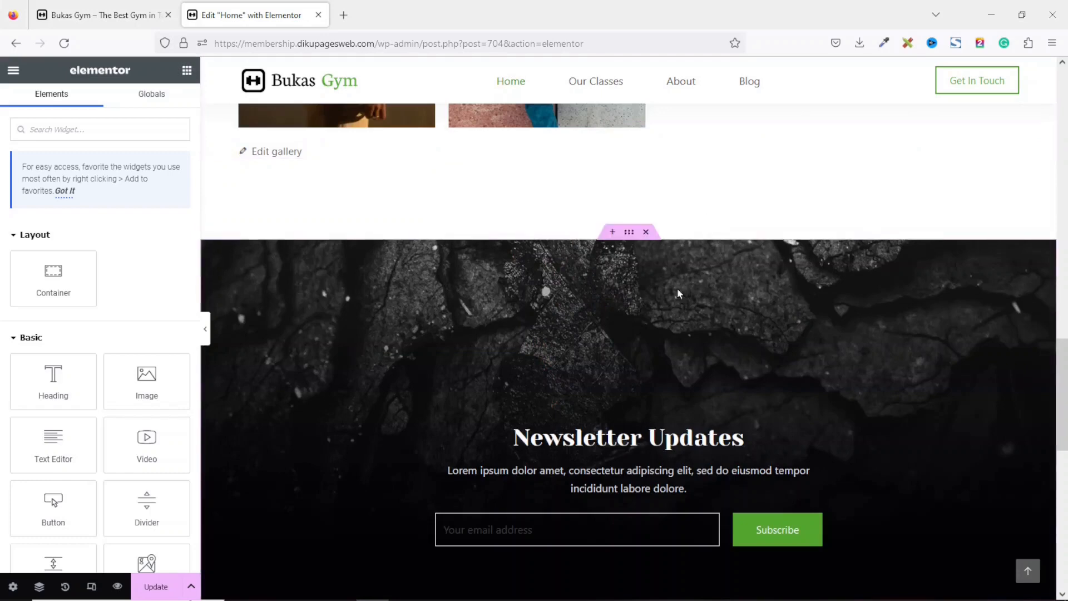
click(646, 232)
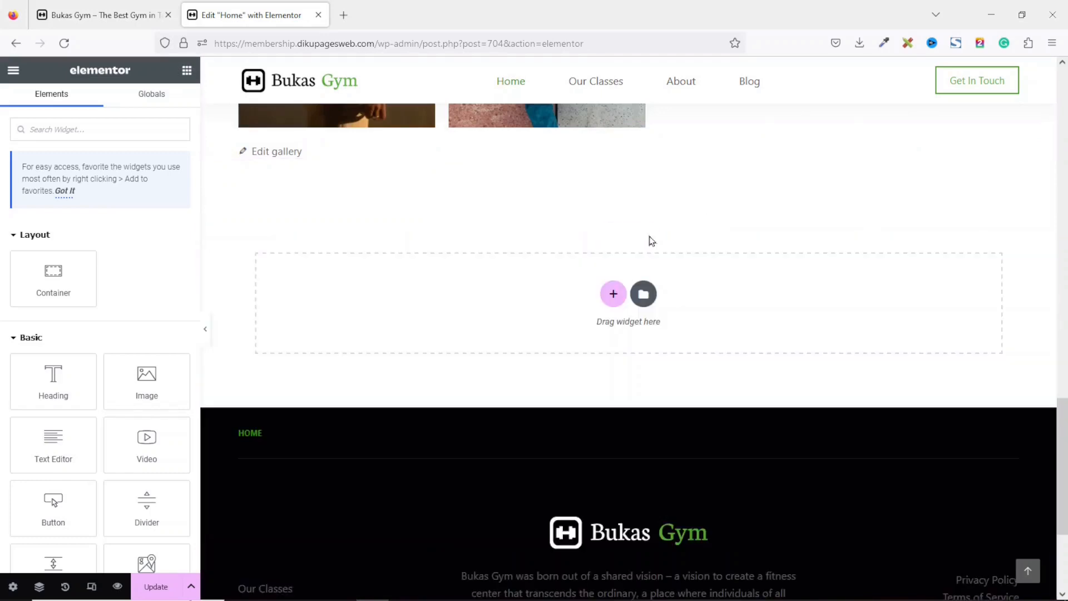
Replace the hero container's background image by uploading home-hero from the gym-site folder.
drag(1064, 439, 1056, 113)
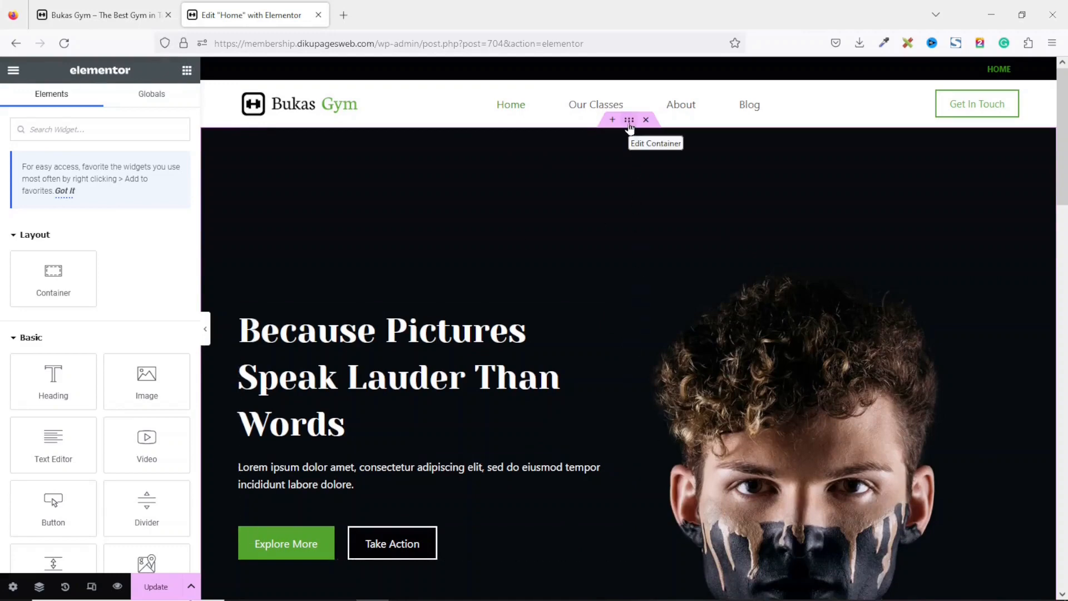
click(629, 122)
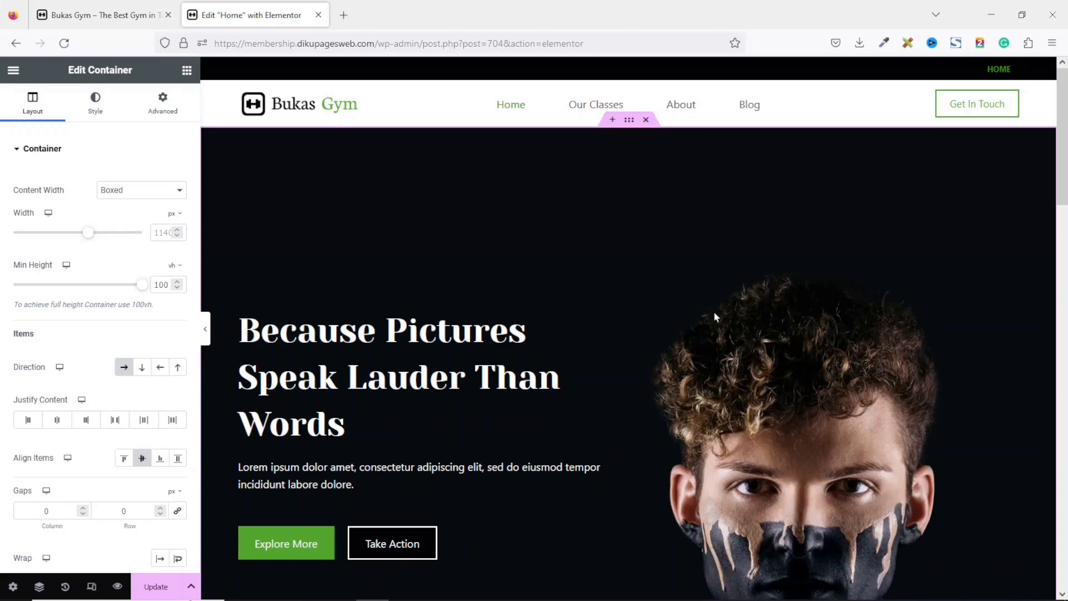
click(95, 104)
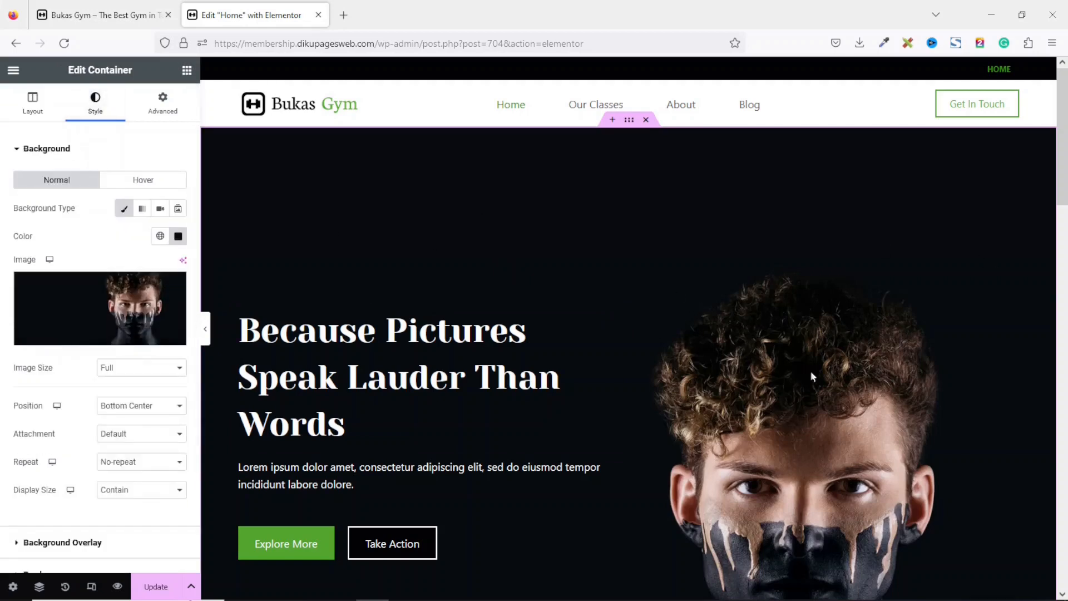
click(111, 306)
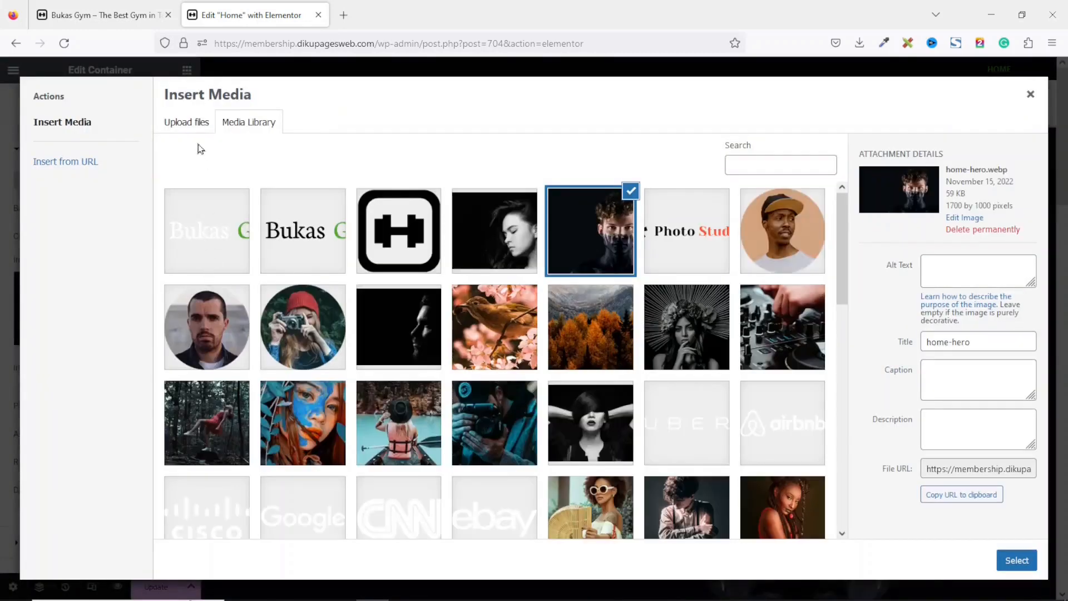
click(177, 122)
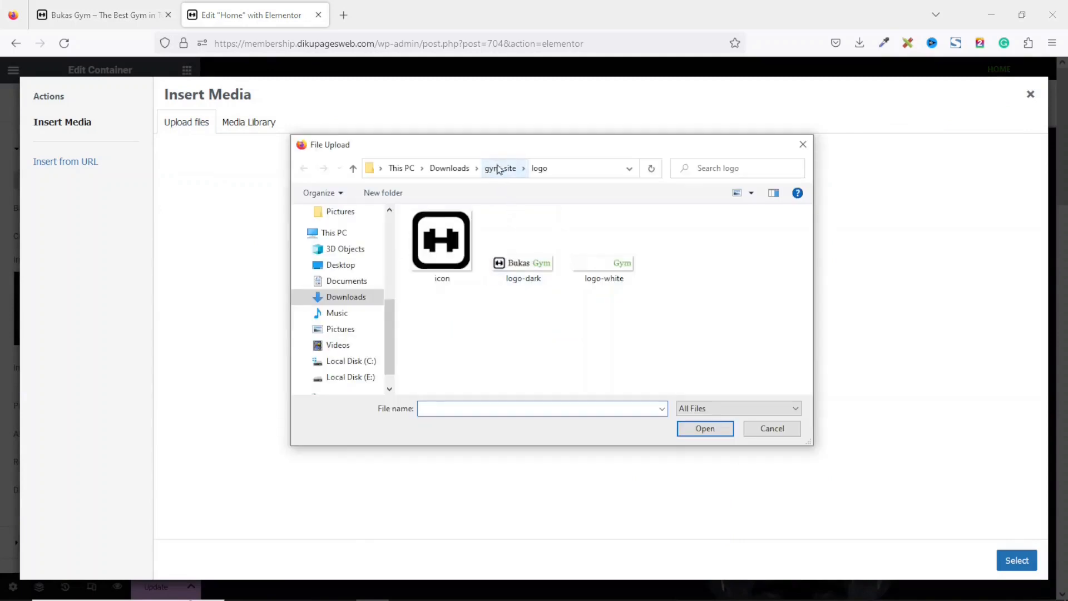
click(499, 169)
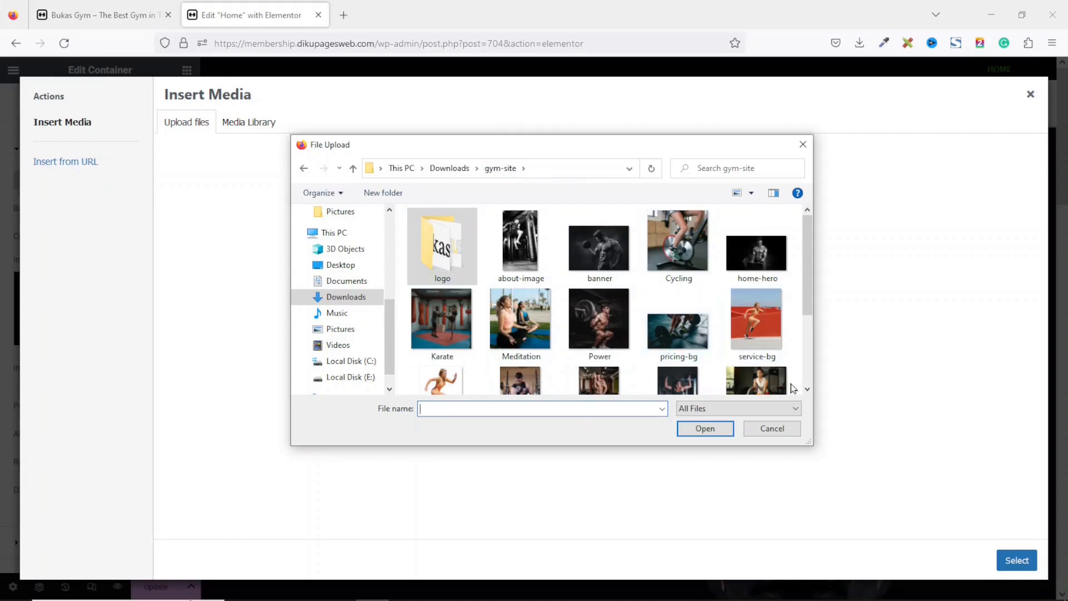
click(754, 251)
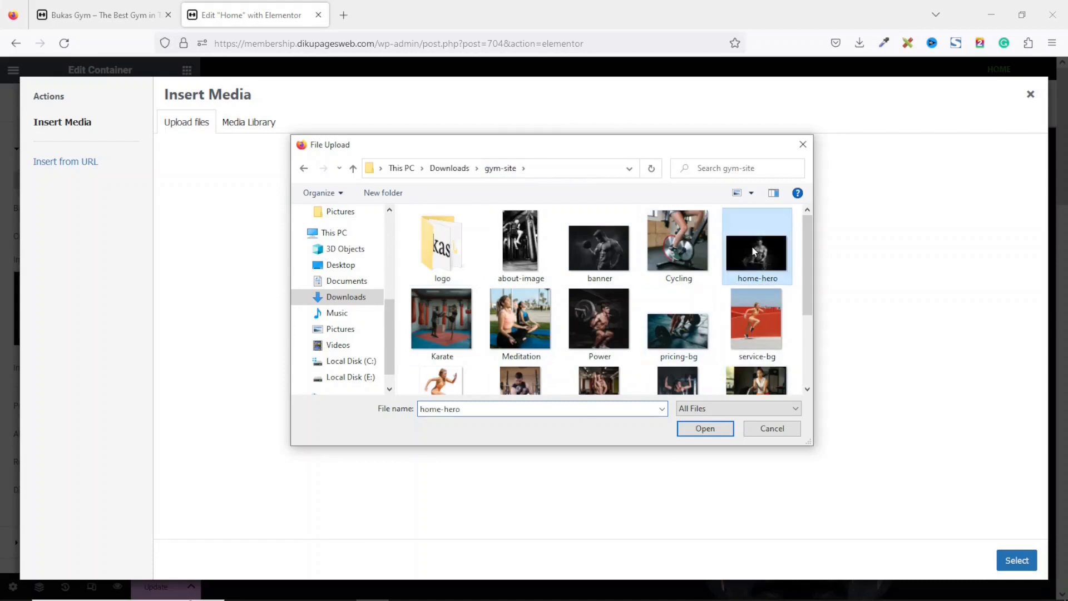
click(702, 429)
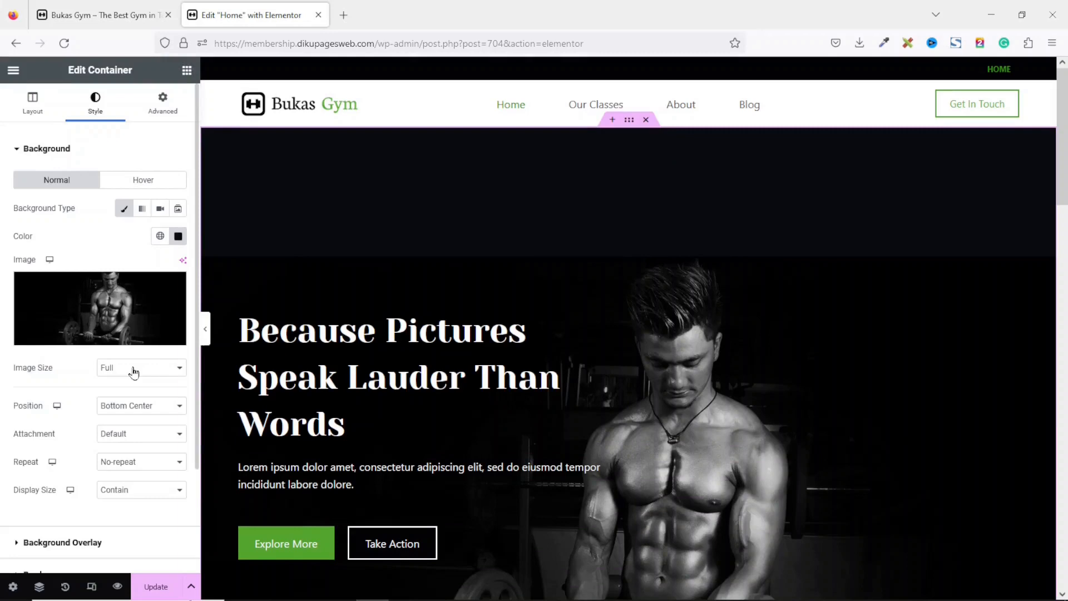
Set the hero background position to Top Left and its display size to Cover.
click(149, 407)
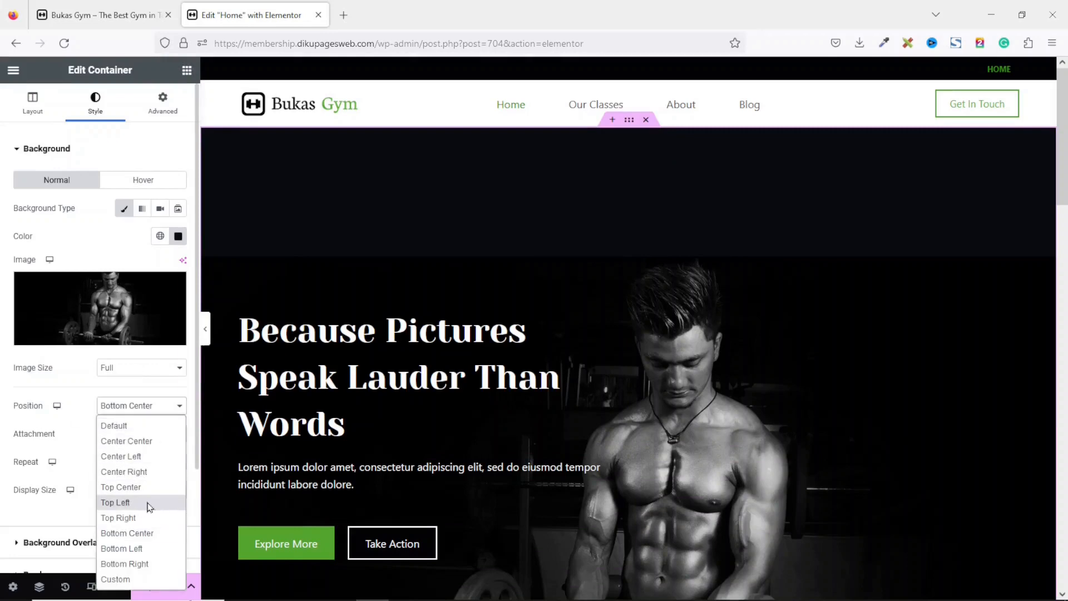
click(149, 504)
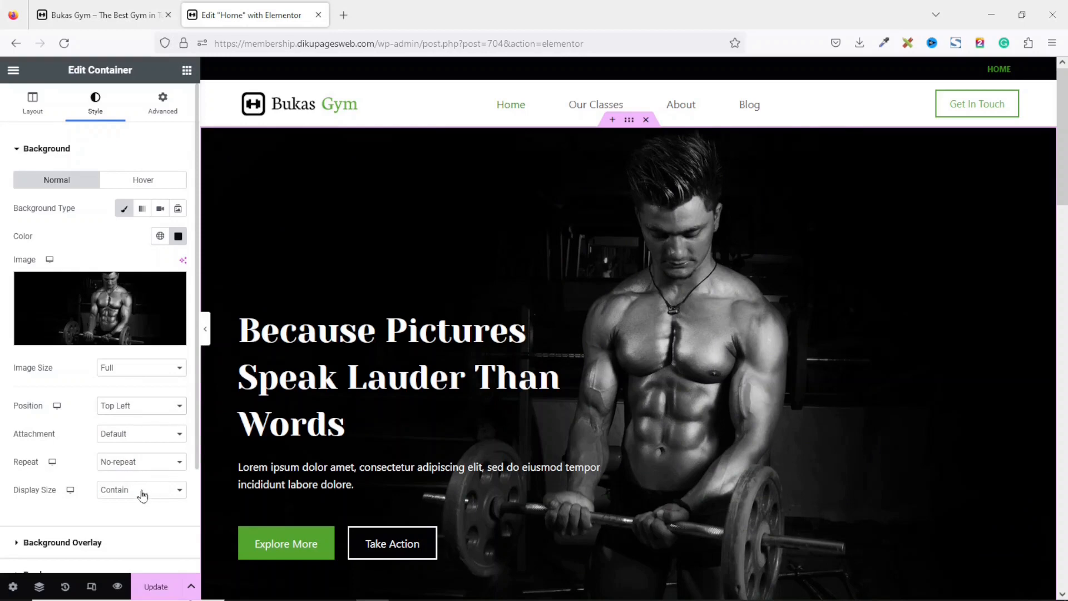
click(142, 495)
click(145, 540)
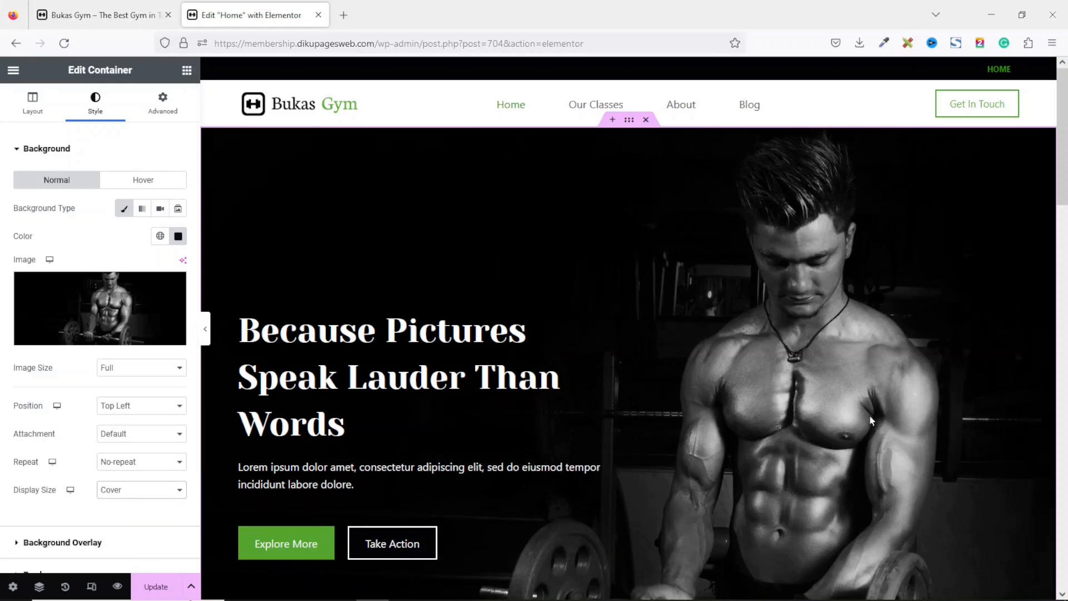
drag(1064, 155, 1065, 115)
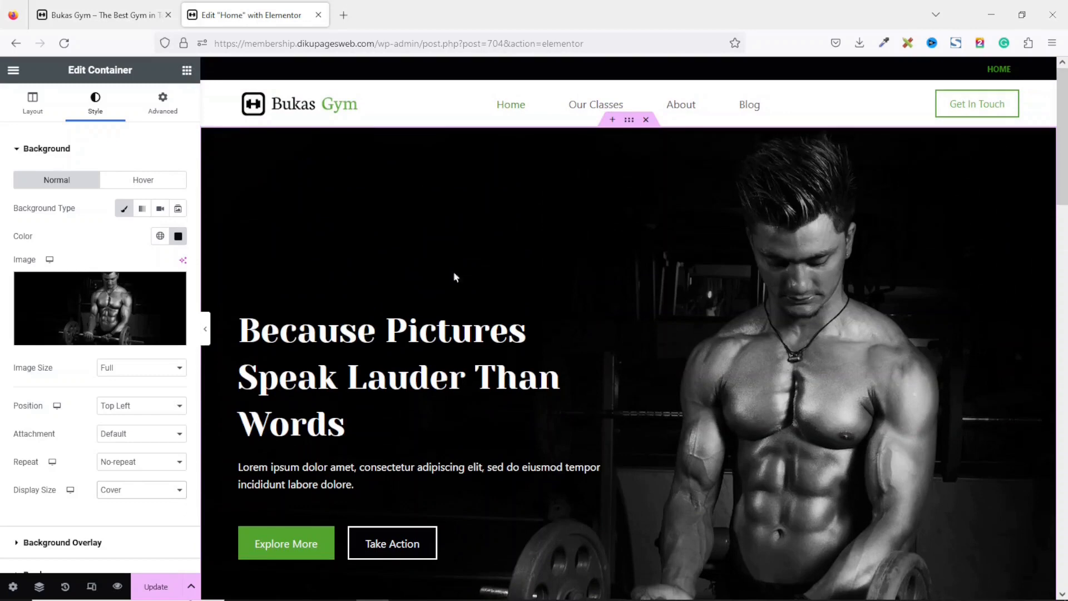
Set the hero container's padding to 200 px at the top and 250 px at the bottom.
click(169, 112)
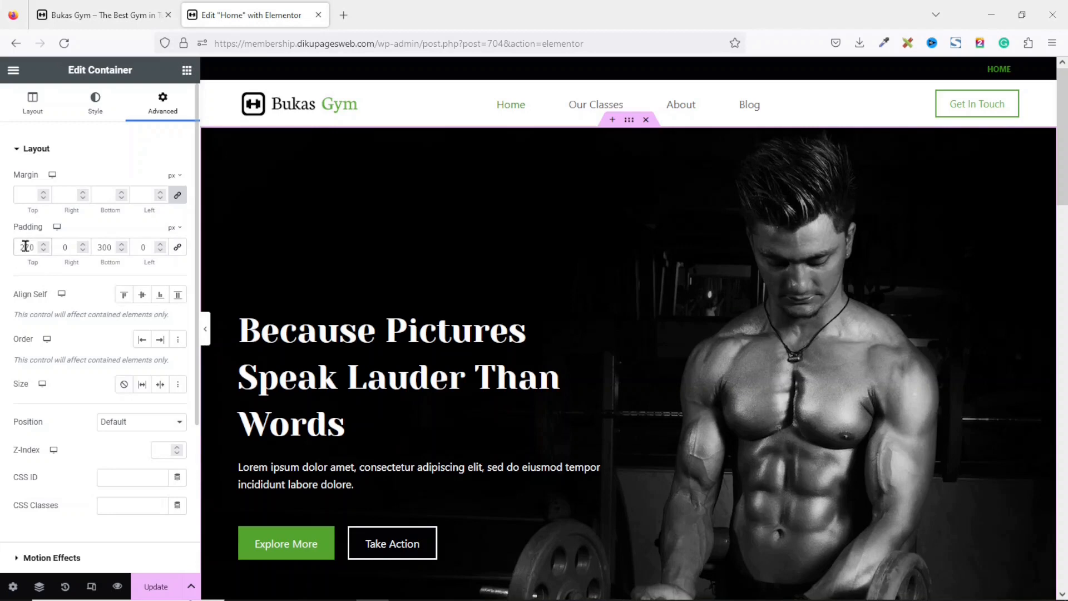
text(200)
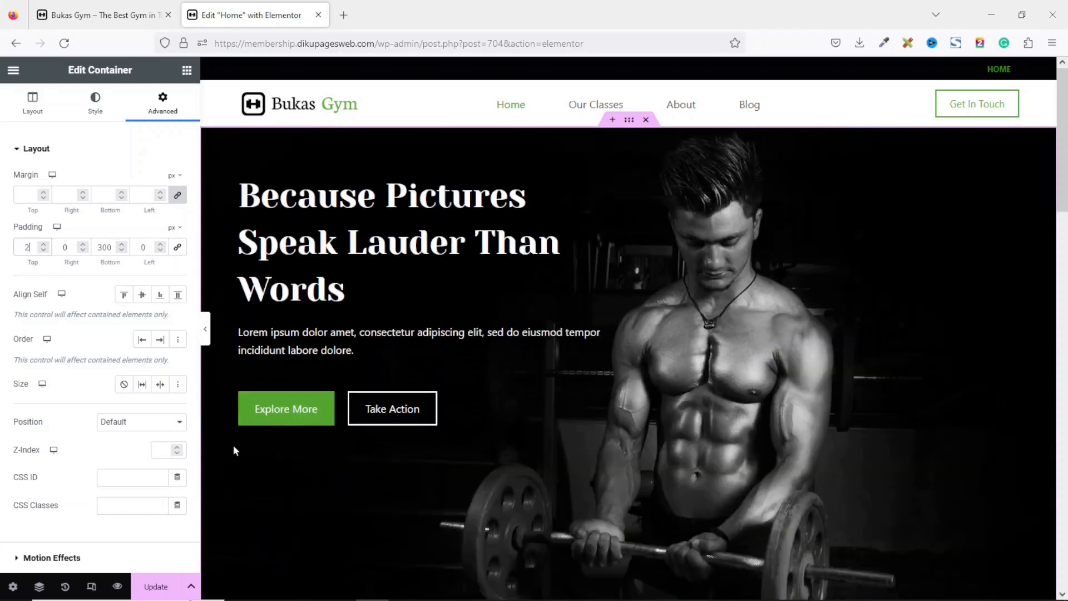
double_click(107, 243)
text(350)
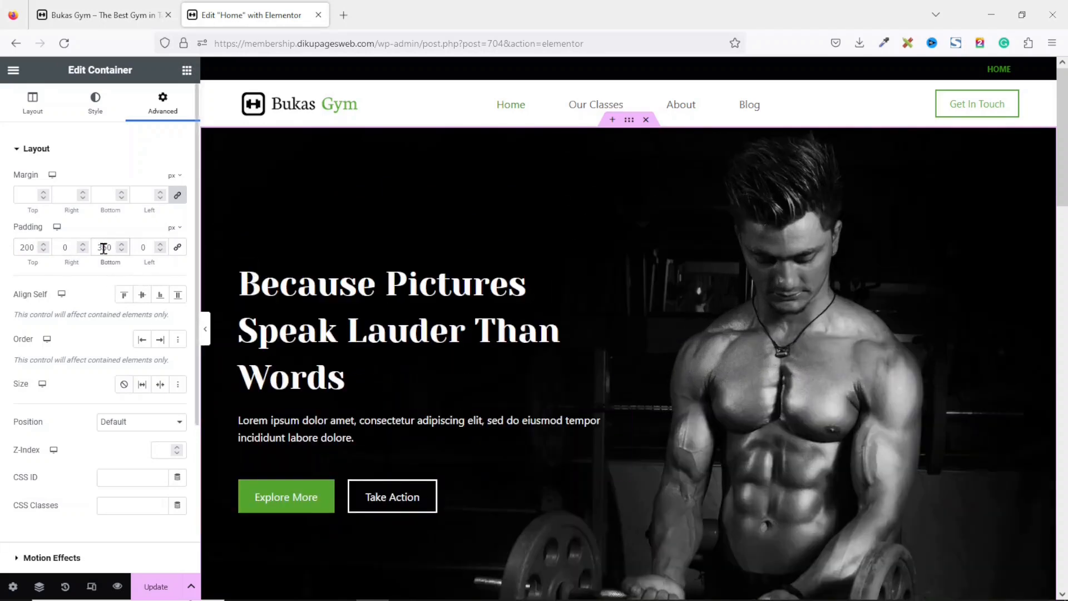
text(250)
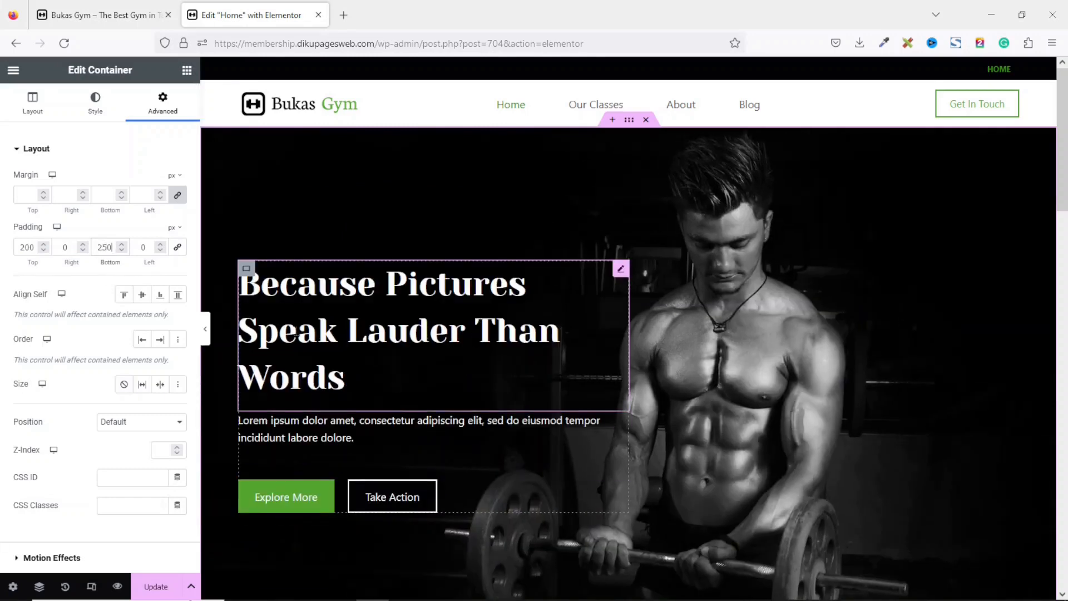
Replace the hero heading with "Welcome to Bukas Gym – Your Path to a Healthier You!".
click(329, 333)
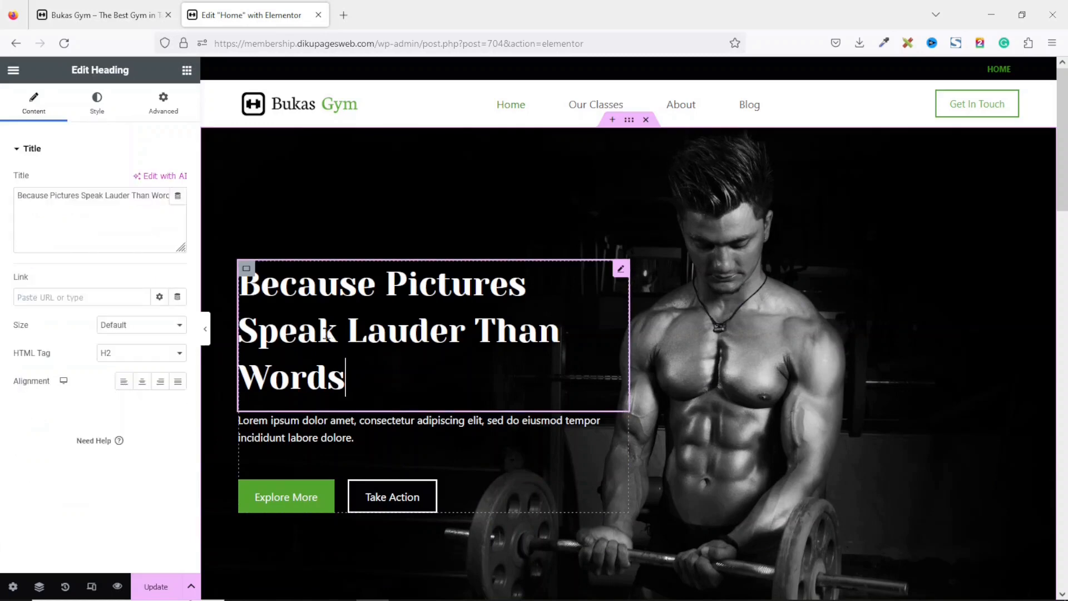
triple_click(136, 216)
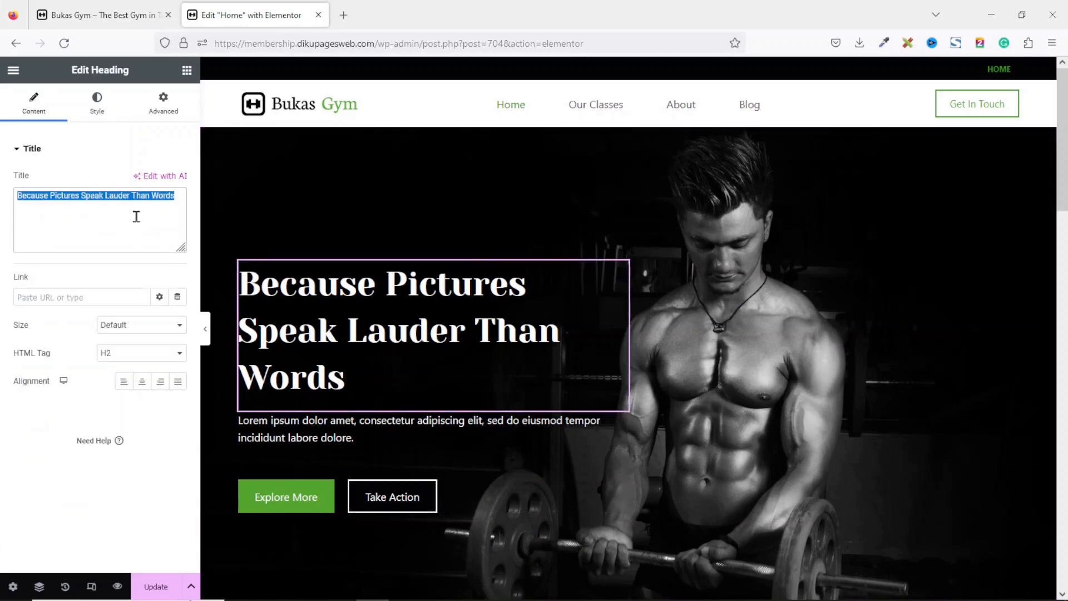
key(BackSpace)
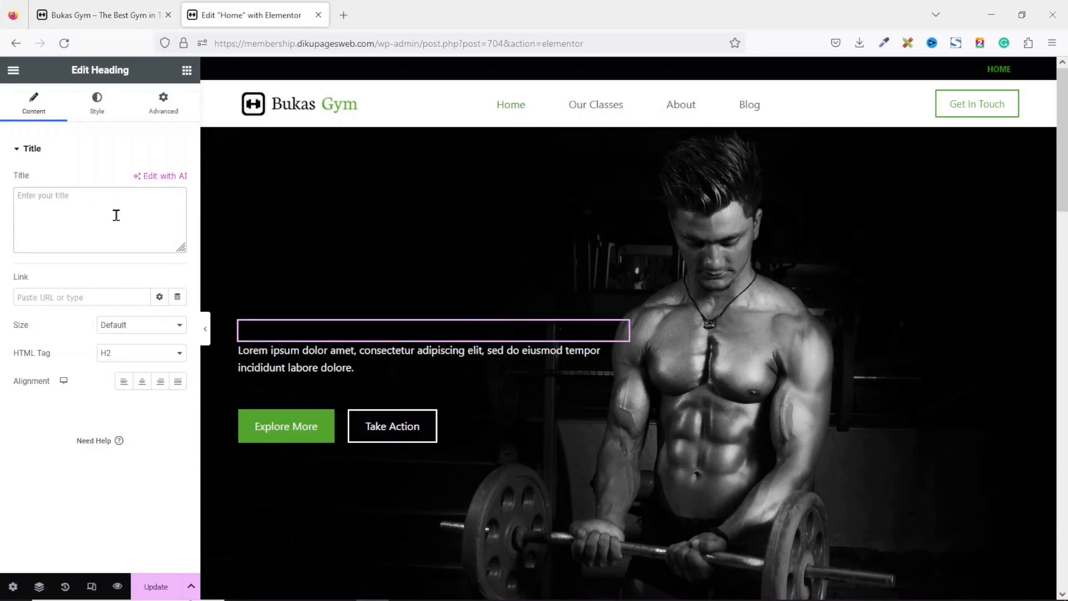
text(Welcome to Bukas Gym - Your Path to a Healthier You!)
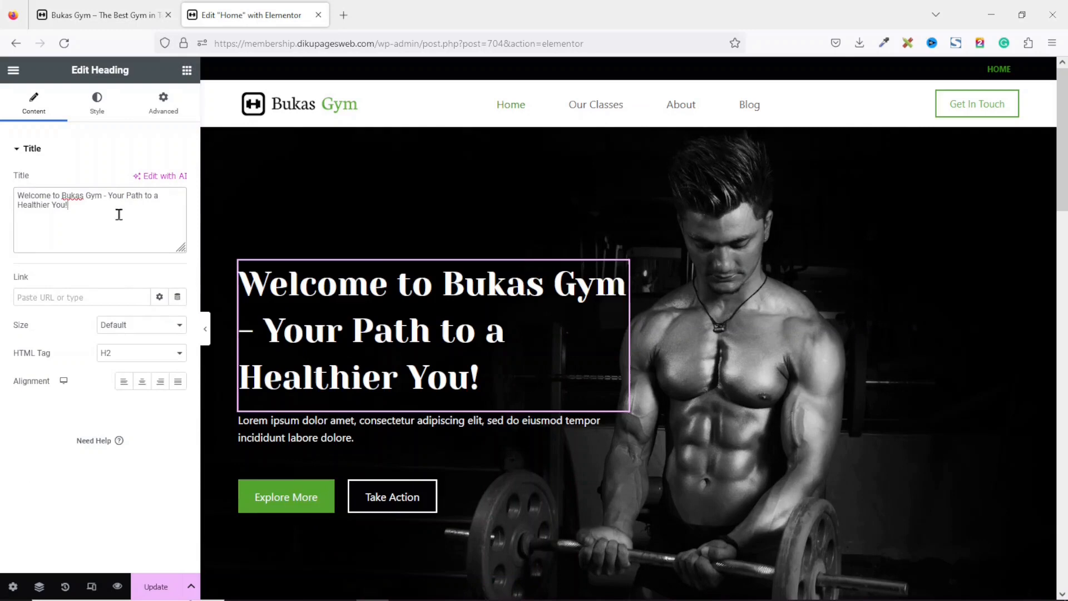
Replace the hero paragraph with "Are you ready to transform your life and achieve your fitness goals?…" text.
click(284, 439)
drag(107, 328, 1, 196)
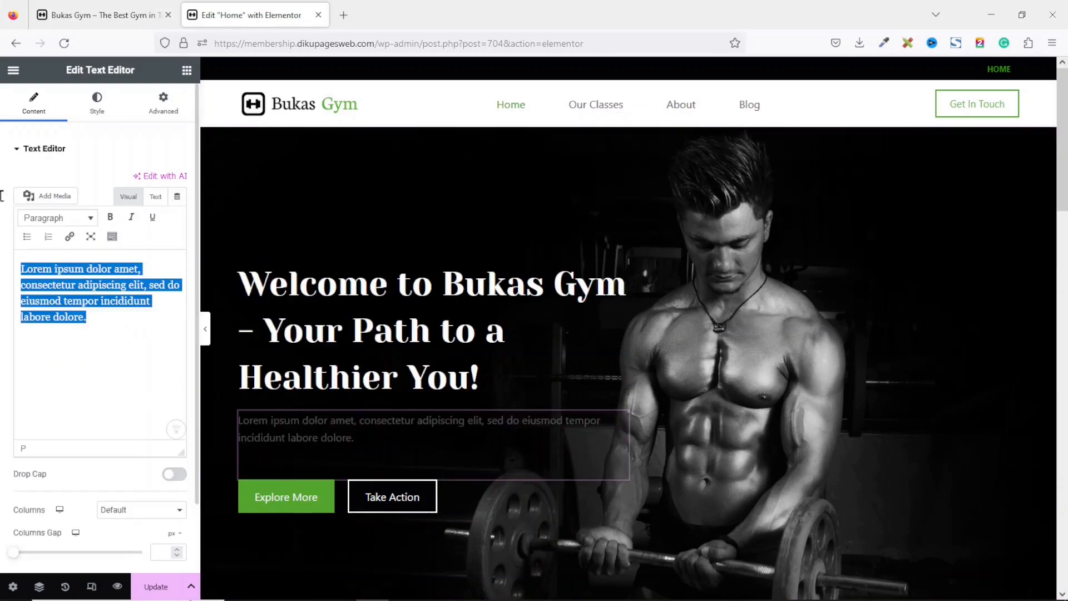
key(BackSpace)
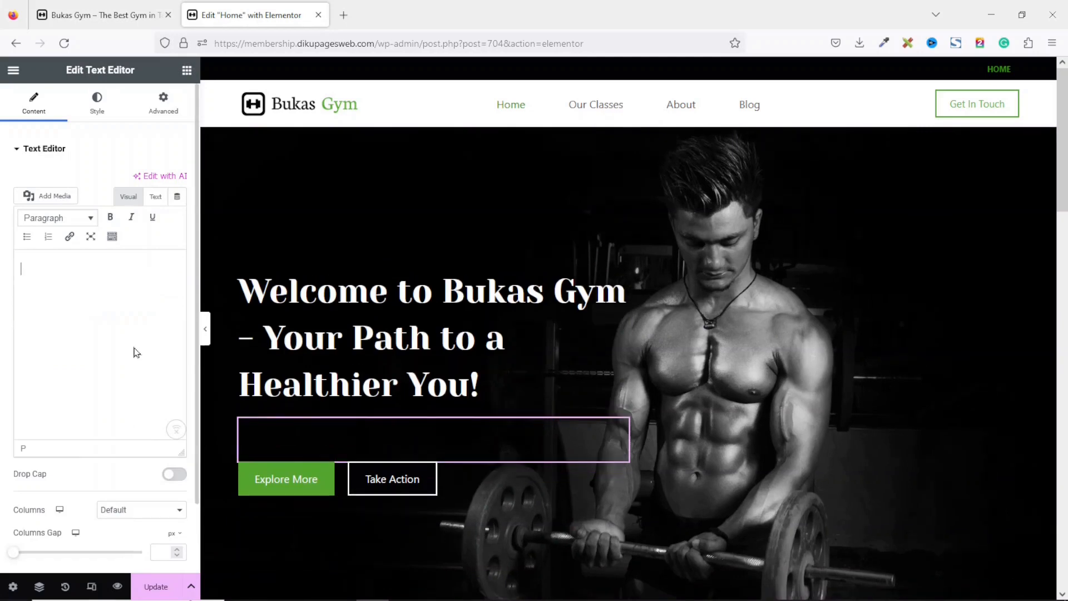
text(Are you ready to transform your life and achieve your fitness goals? Look no further than Bukas Gym, your premier destination for fitness, strength, and overall well-being.)
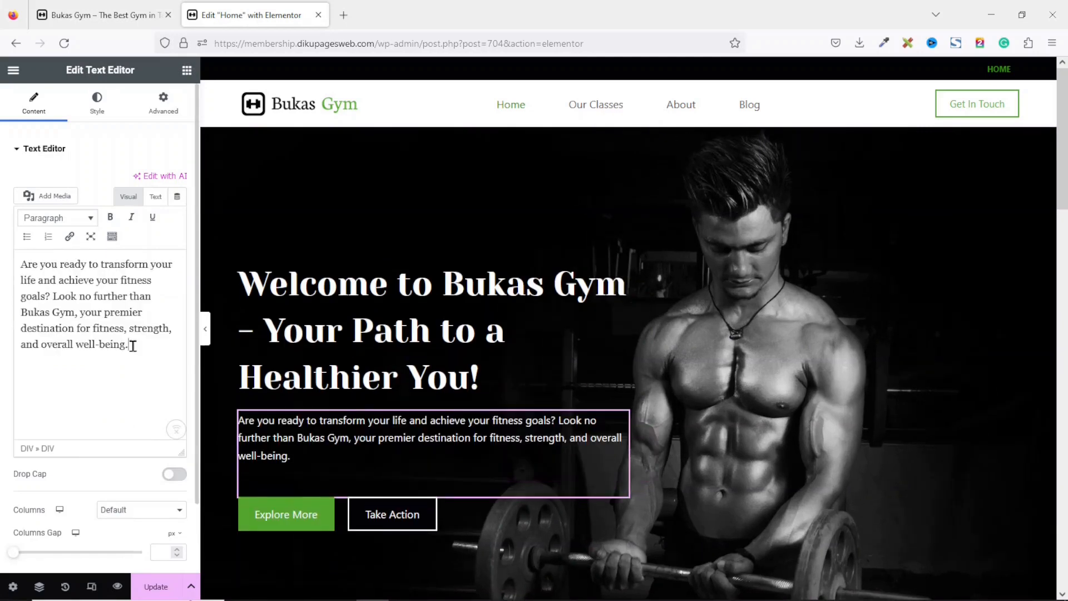
Rename the Explore More button to "Our Classes".
click(297, 518)
drag(151, 208, 71, 213)
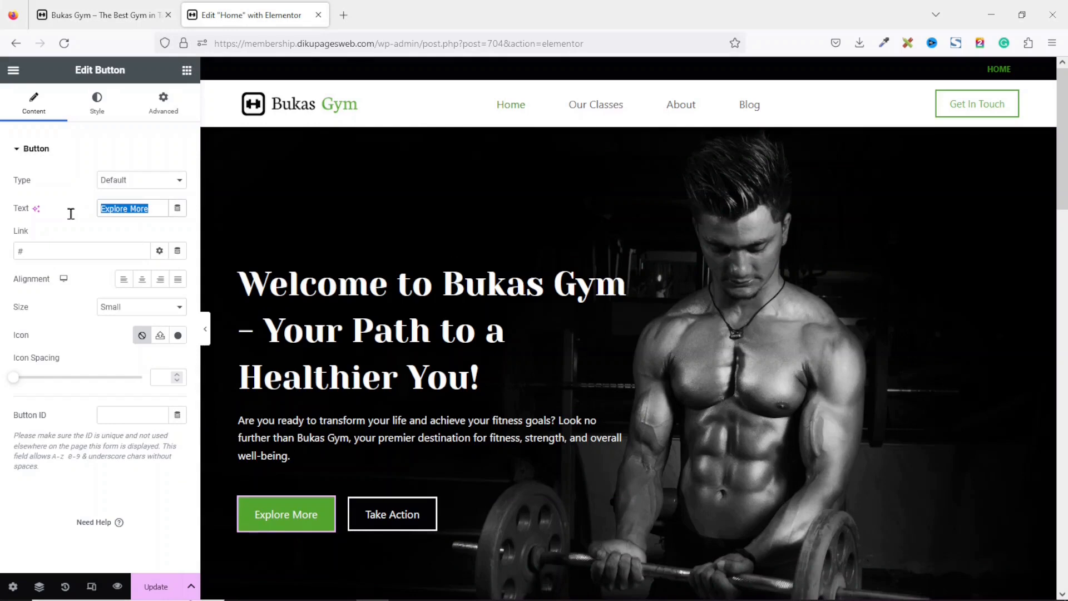
text(Our C)
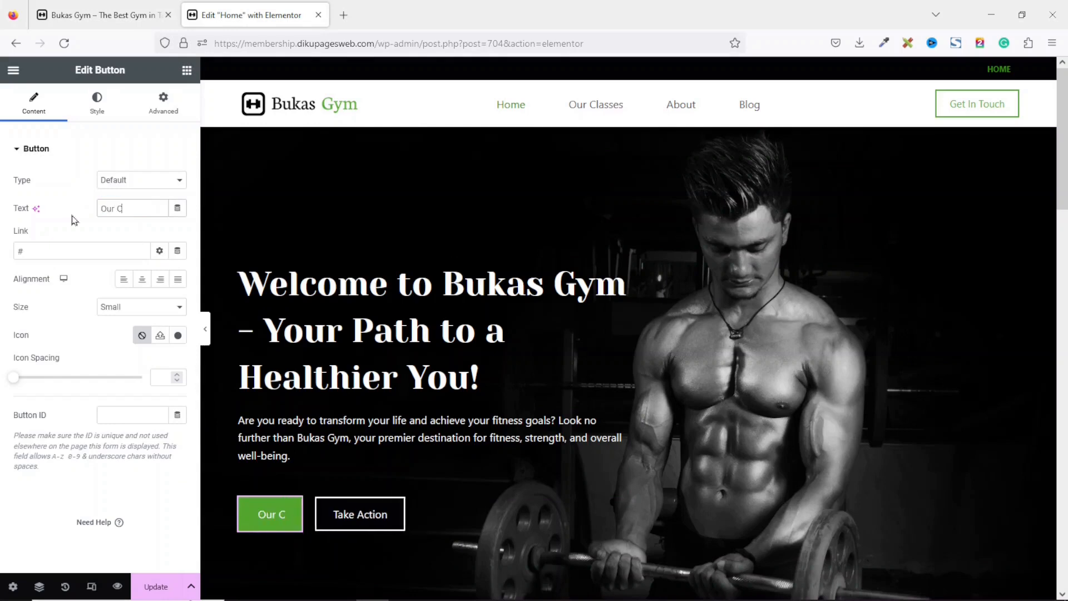
text(lasses)
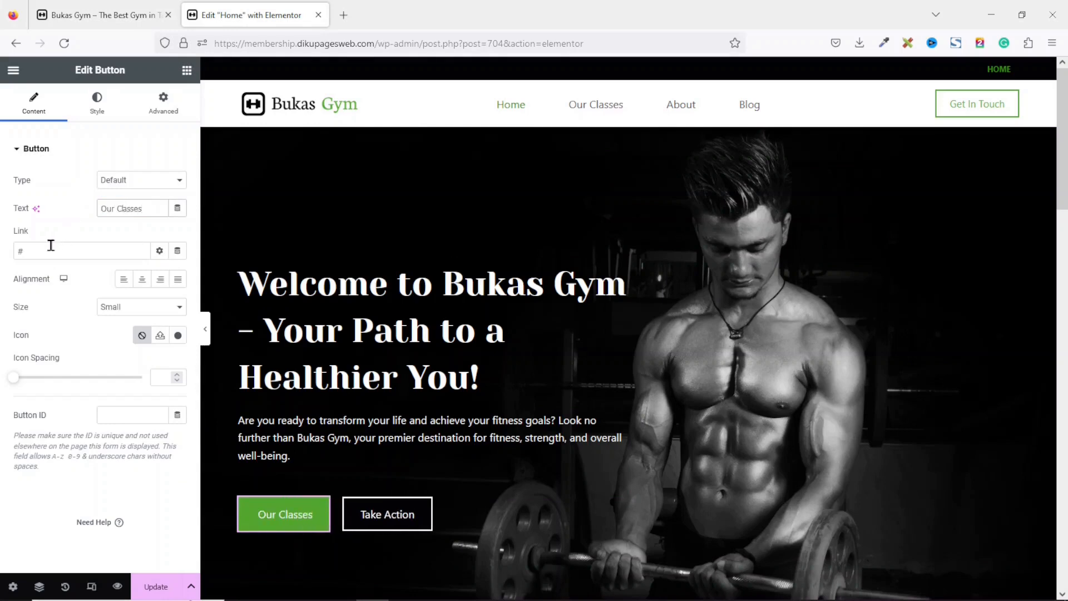
Link the Our Classes button to the Our Classes page.
drag(38, 250, 10, 260)
key(BackSpace)
text(our cl)
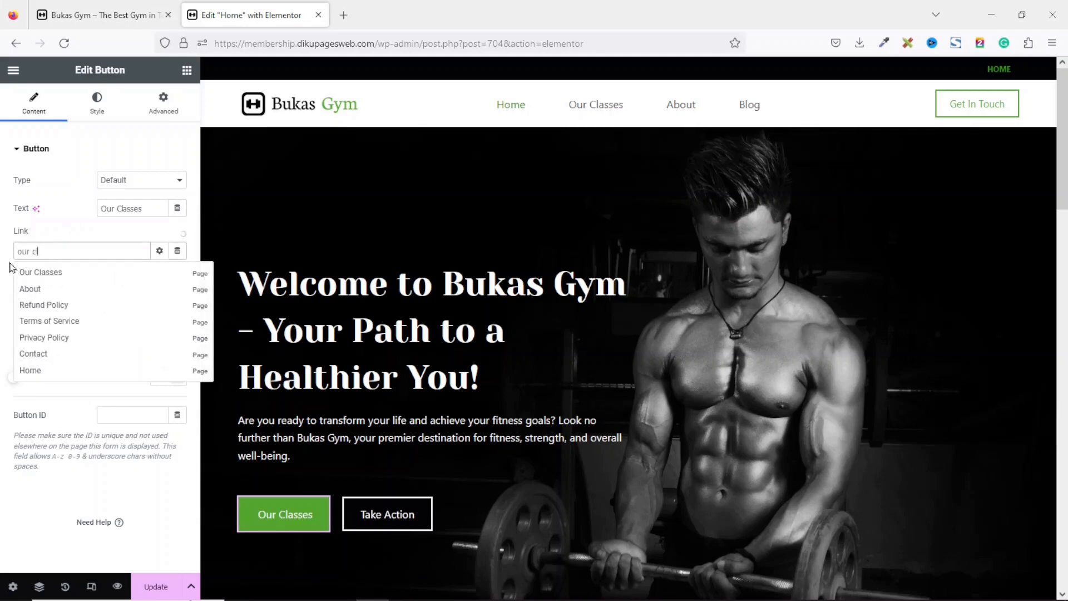
click(56, 274)
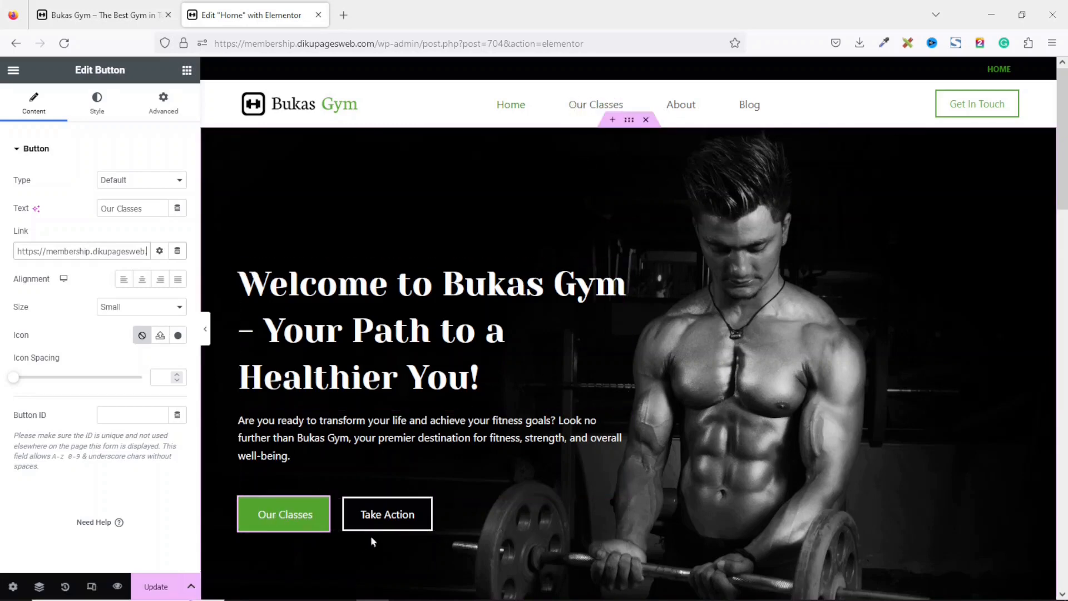
Rename the Take Action button to "Our Plans".
click(395, 520)
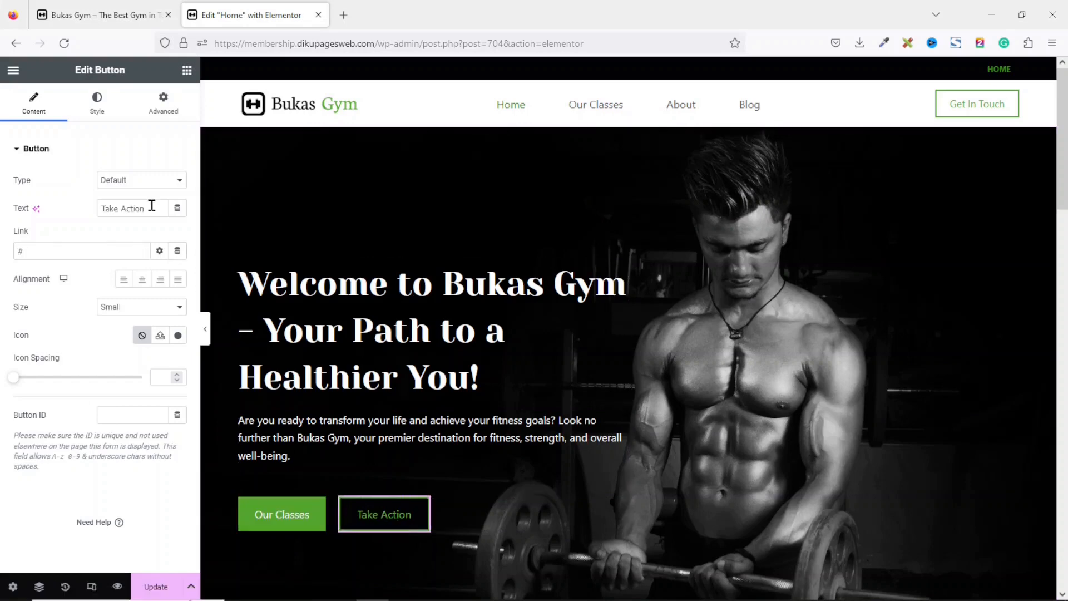
drag(150, 208, 38, 208)
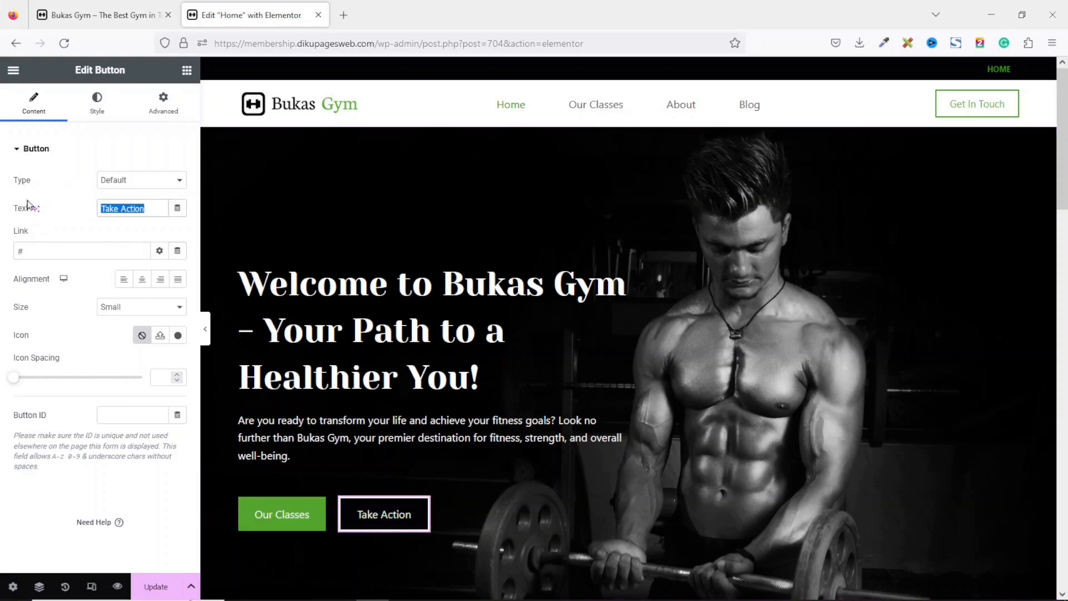
text(Our Plans)
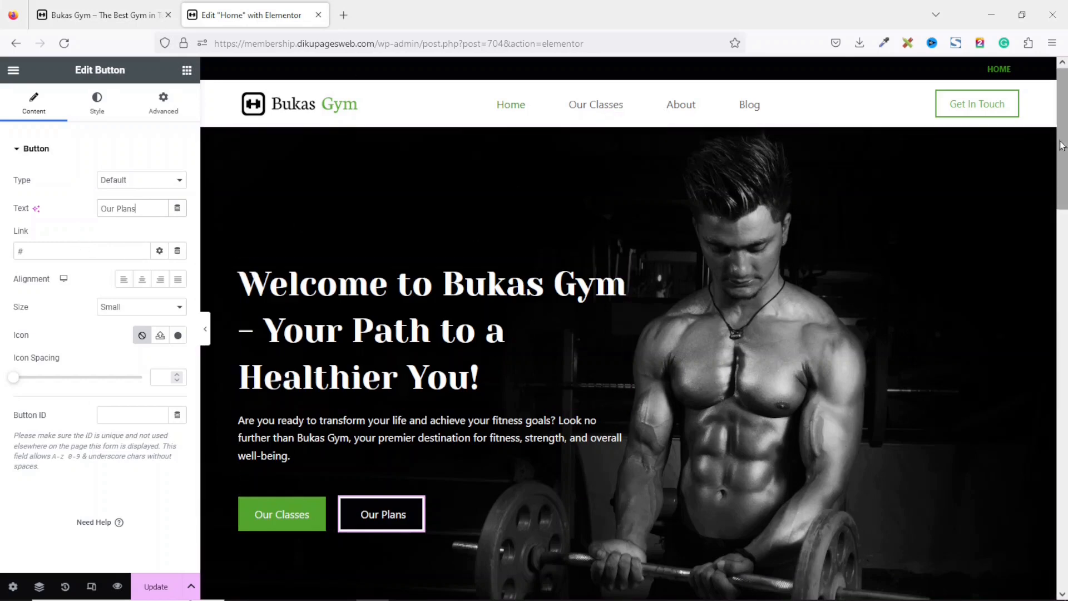
Replace the Popular Works section heading with "Our Classes".
scroll(775, 358, down, 2)
scroll(778, 356, down, 6)
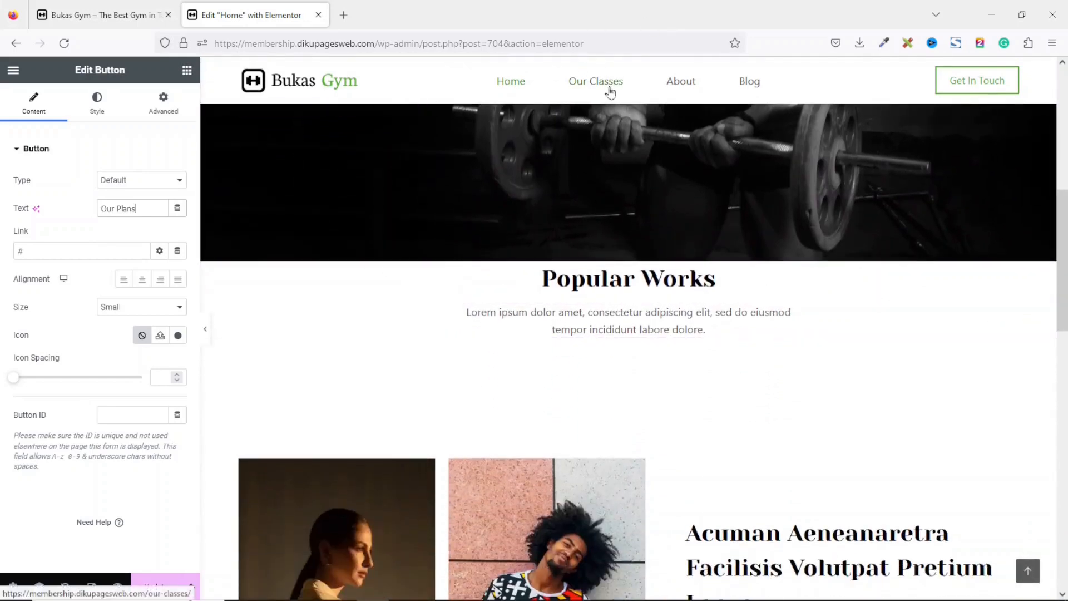
click(588, 278)
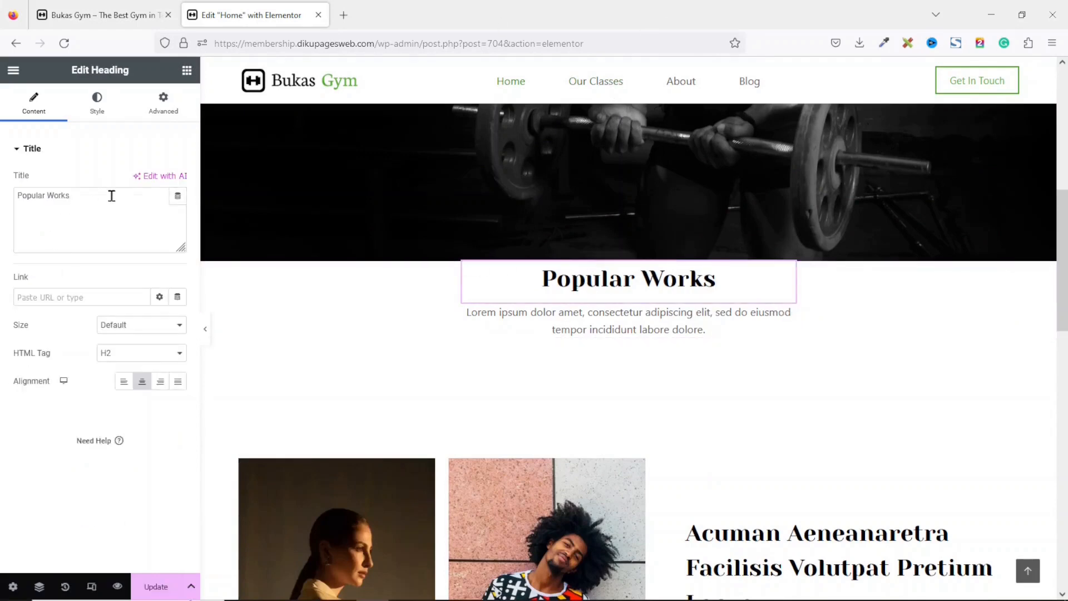
drag(111, 196, 1, 187)
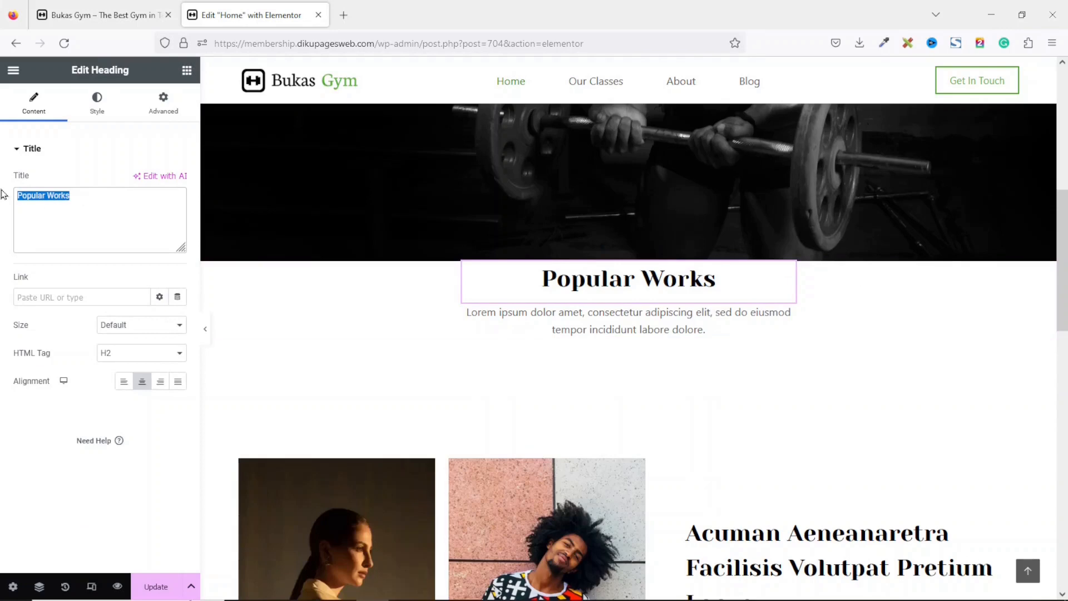
key(BackSpace)
text(Our Classes)
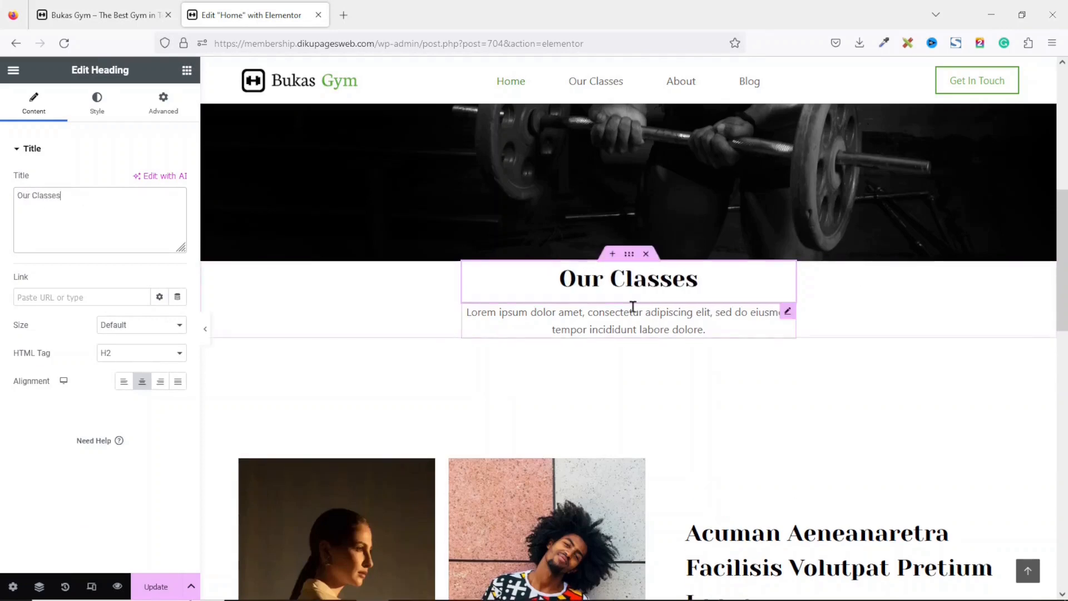
Replace the paragraph under the heading with the pasted text "Our sessions you do not want to miss.".
click(627, 324)
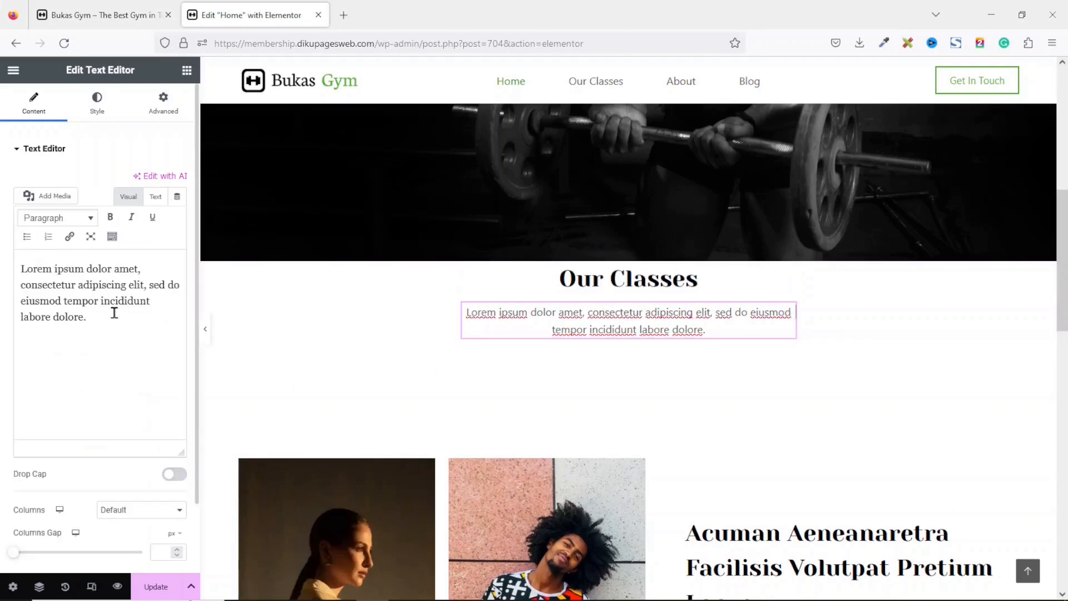
drag(114, 313, 2, 222)
key(BackSpace)
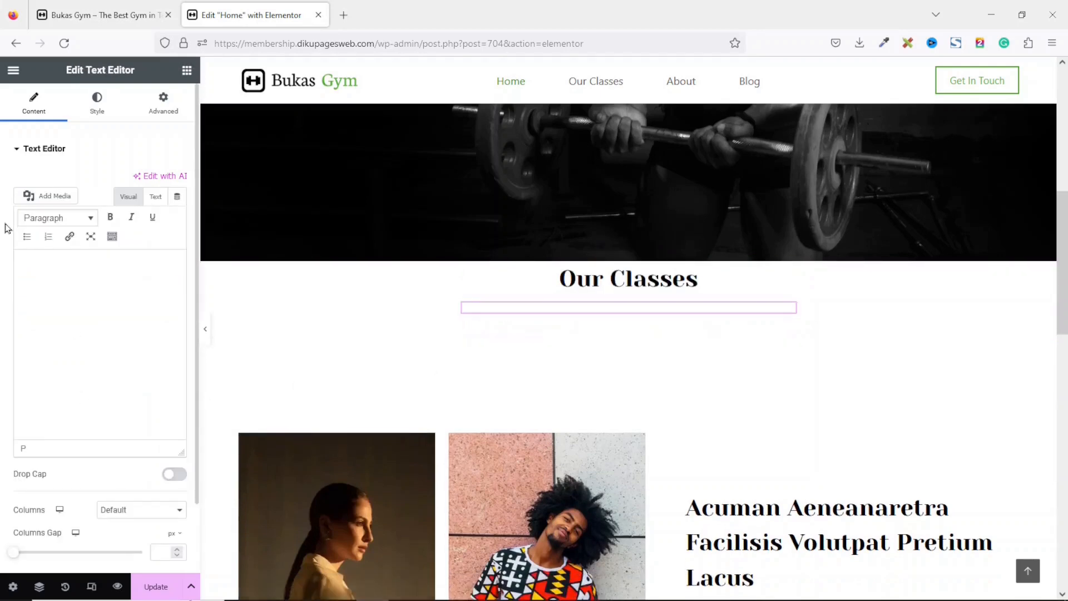
text(Our sessions you do not want to miss.)
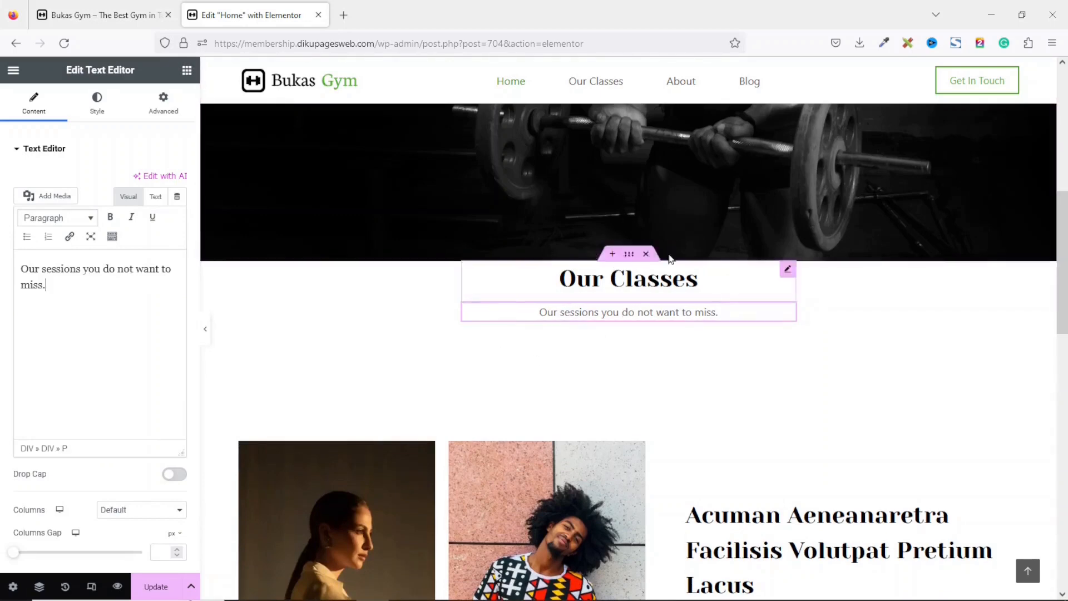
Set the heading container's margin to 50 px at the top and 20 px at the bottom.
click(628, 256)
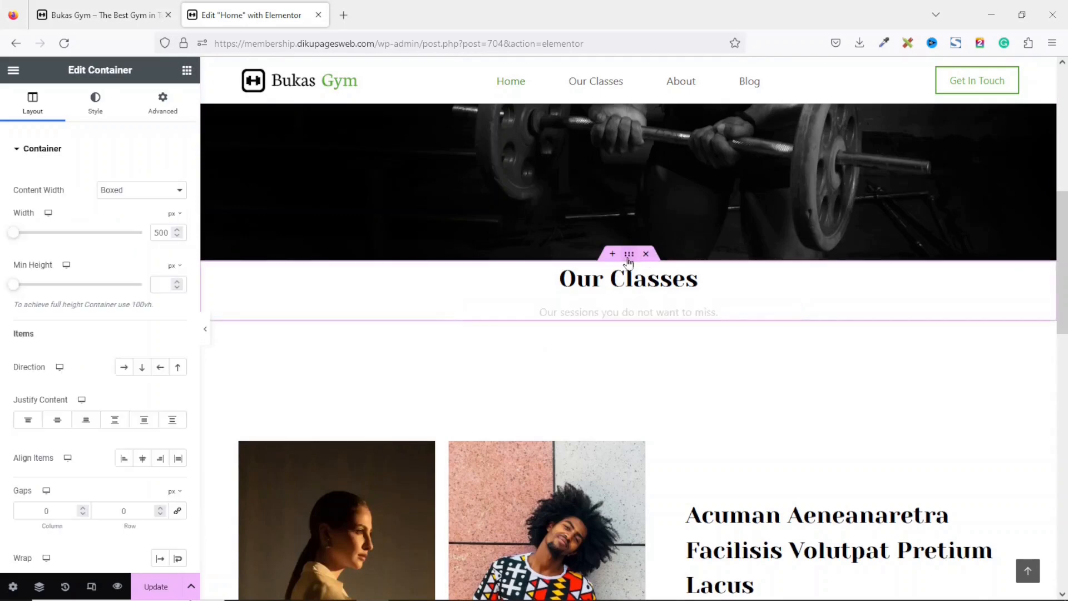
click(158, 106)
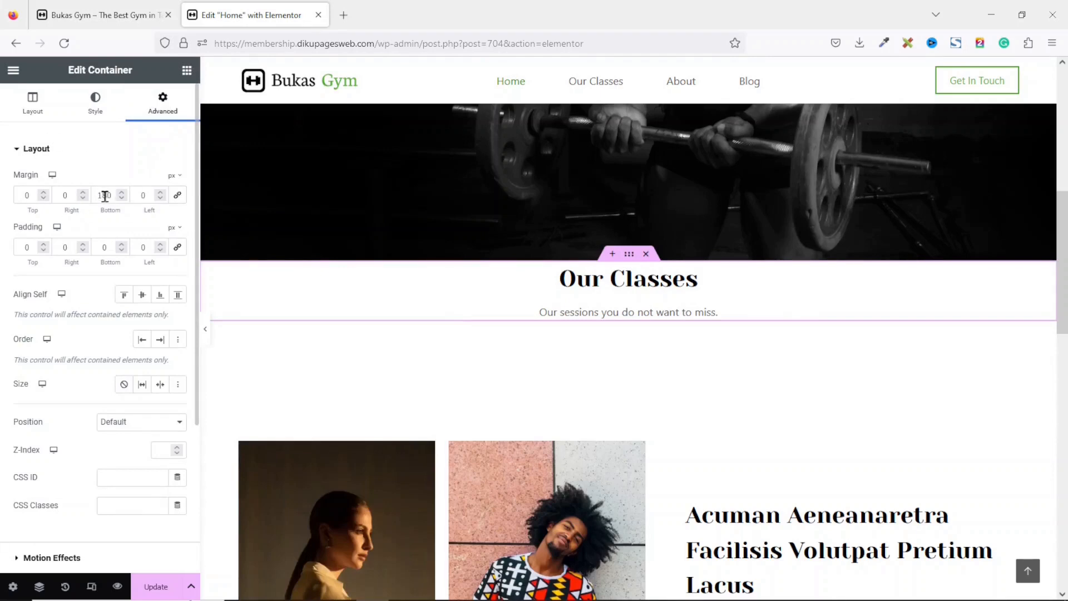
text(20)
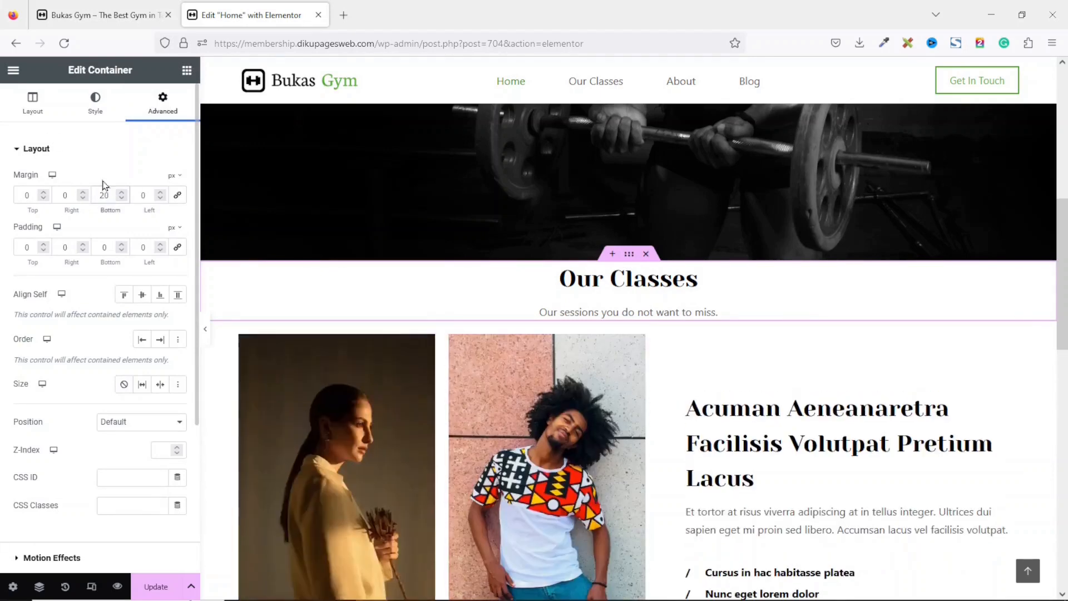
double_click(28, 195)
text(50)
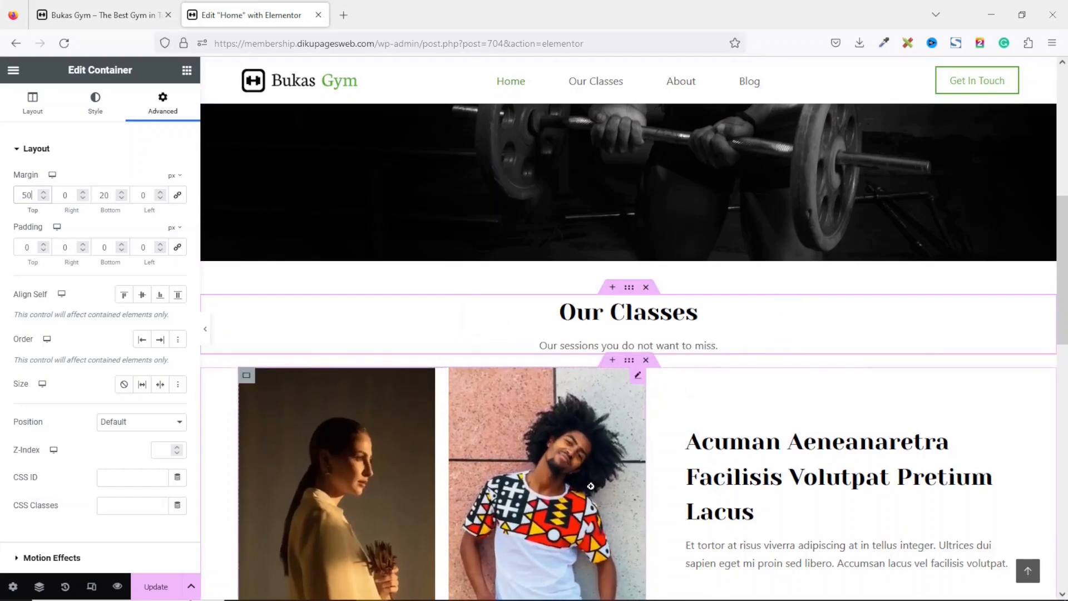
Insert a new two-column container below the Our Classes heading.
click(612, 360)
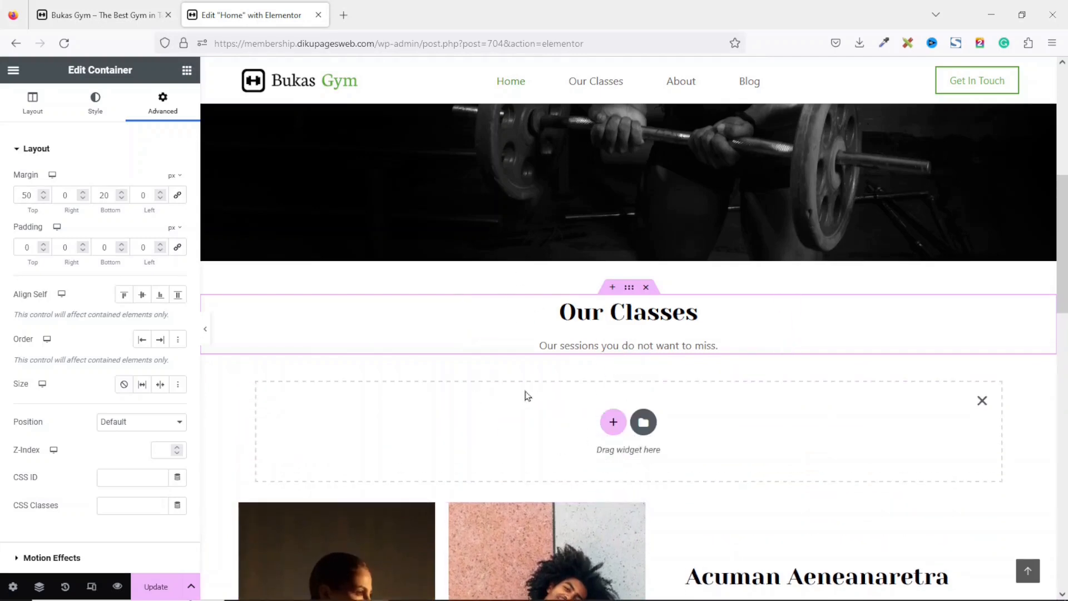
click(612, 422)
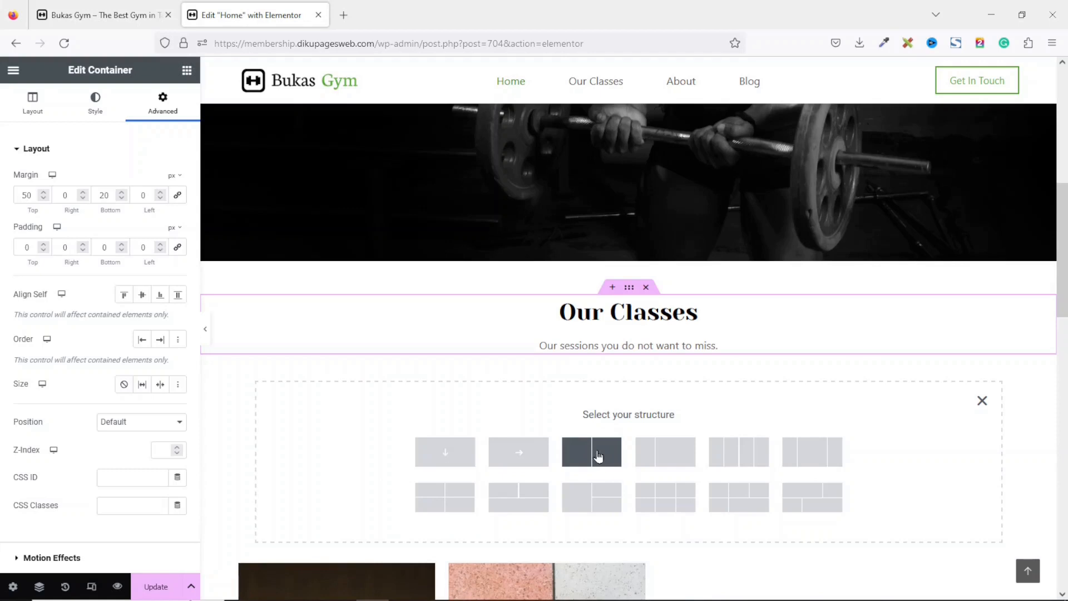
click(598, 456)
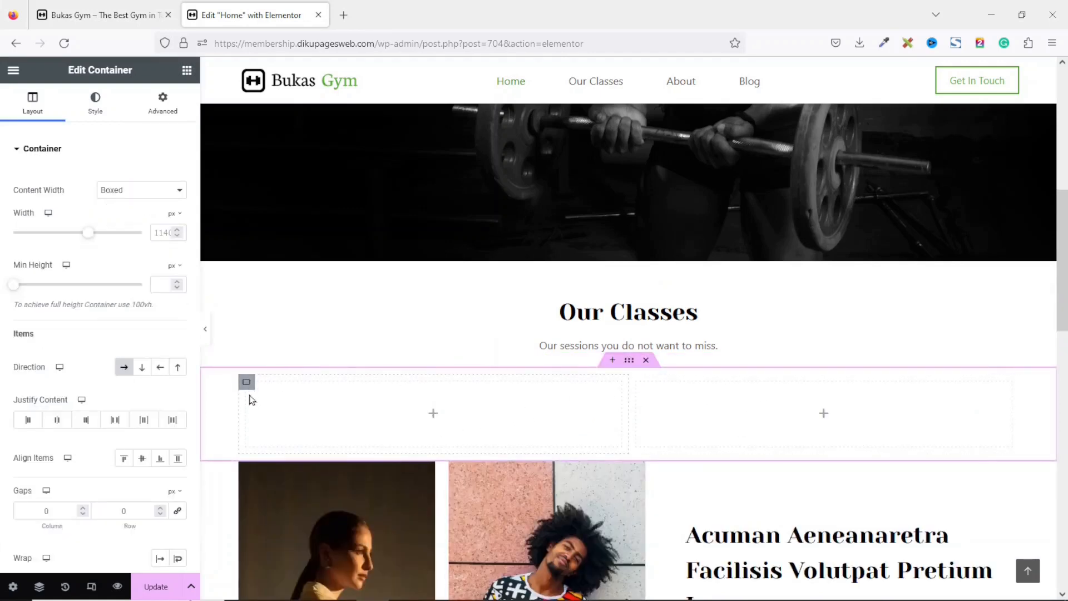
Duplicate the first column to make three columns in the new container.
right_click(247, 389)
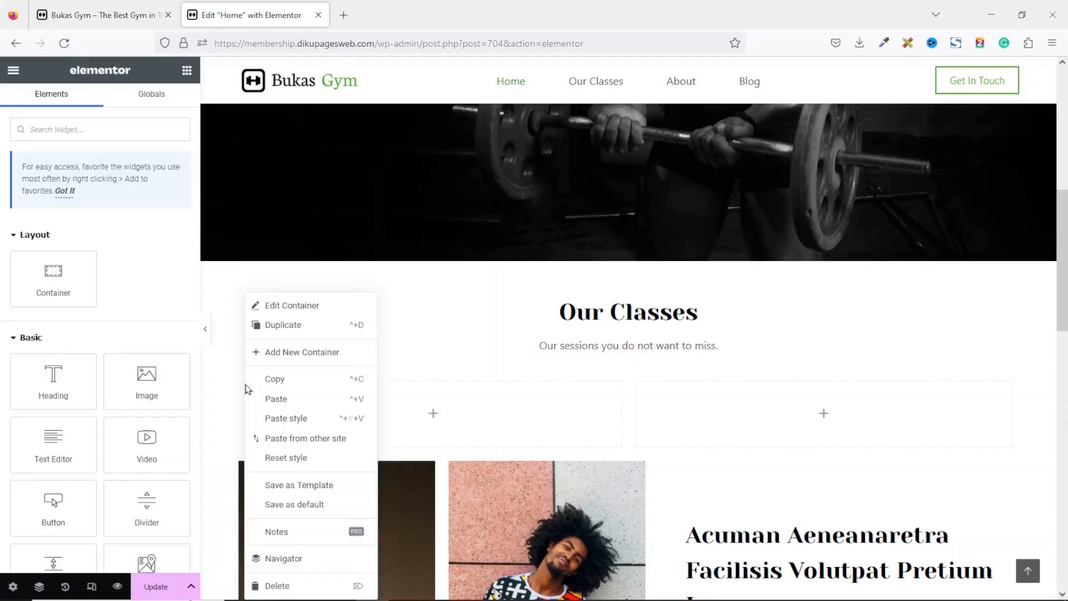
click(305, 328)
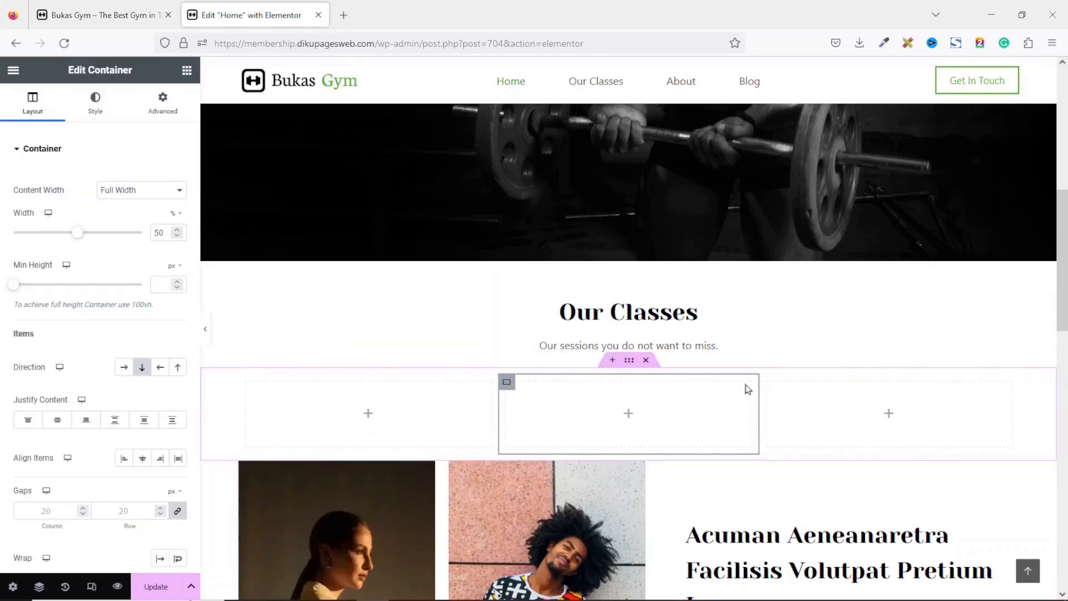
Add an Image widget to the first column and open its image chooser.
click(187, 71)
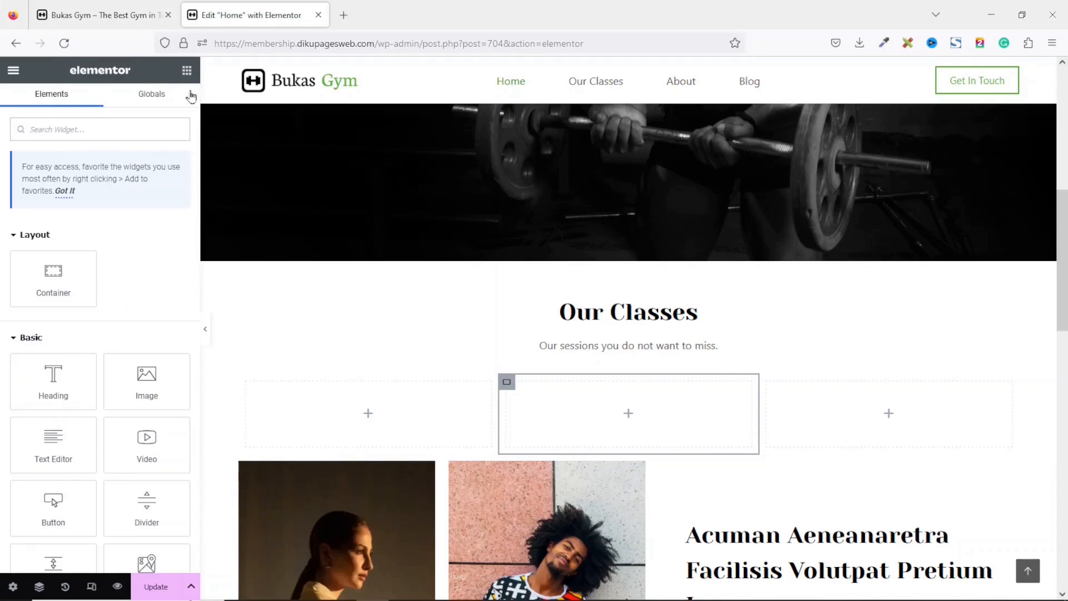
drag(146, 378, 420, 412)
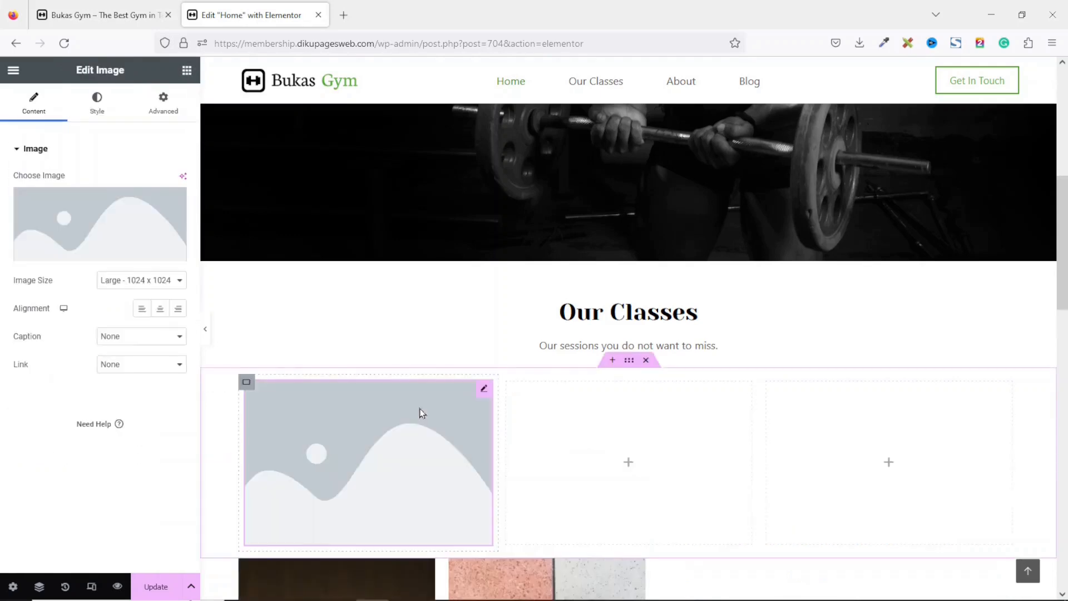
click(104, 219)
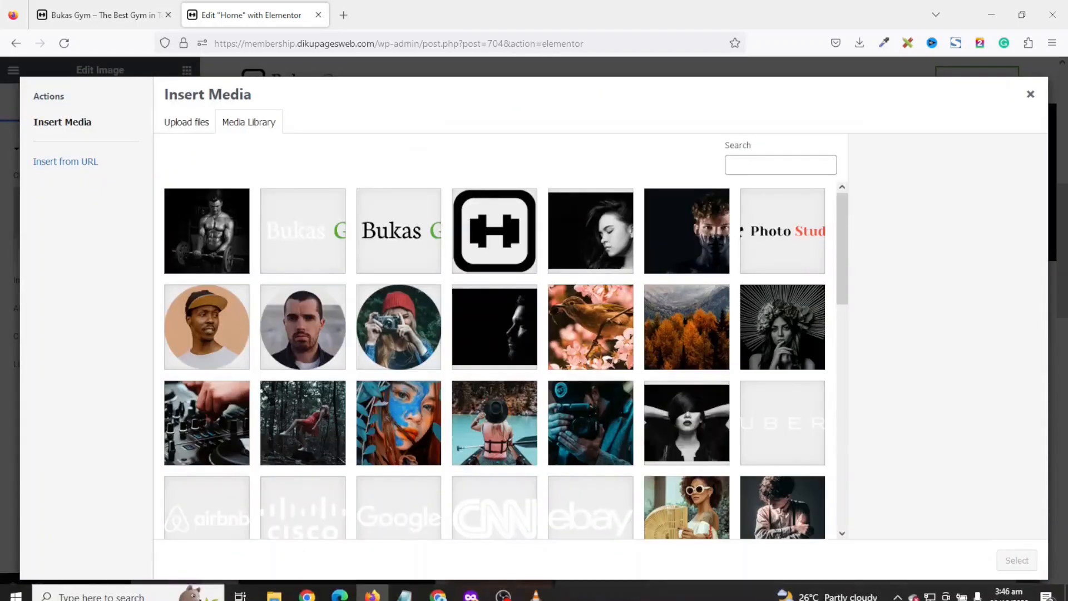
Upload the gym-site images except logo and home-hero to the media library, then insert the workout image.
click(274, 597)
drag(569, 140, 703, 112)
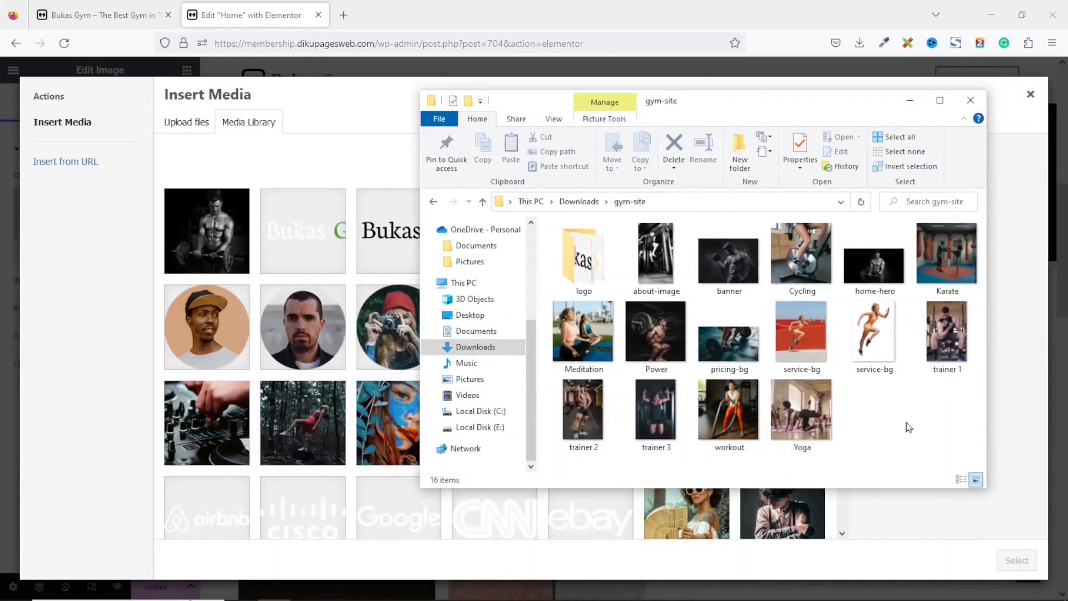
drag(950, 447, 915, 295)
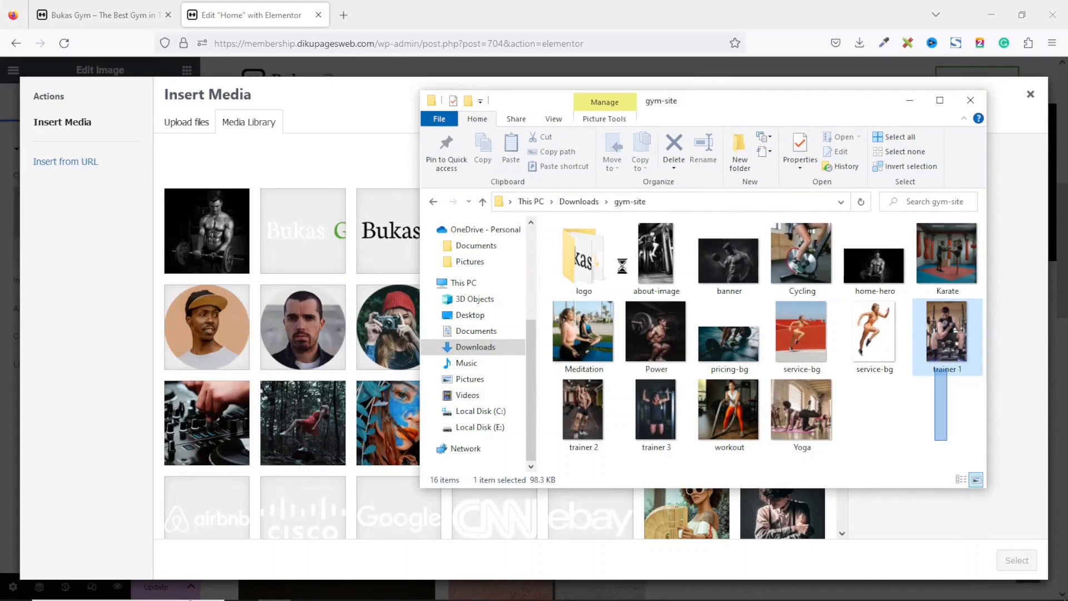
key(ctrl+a)
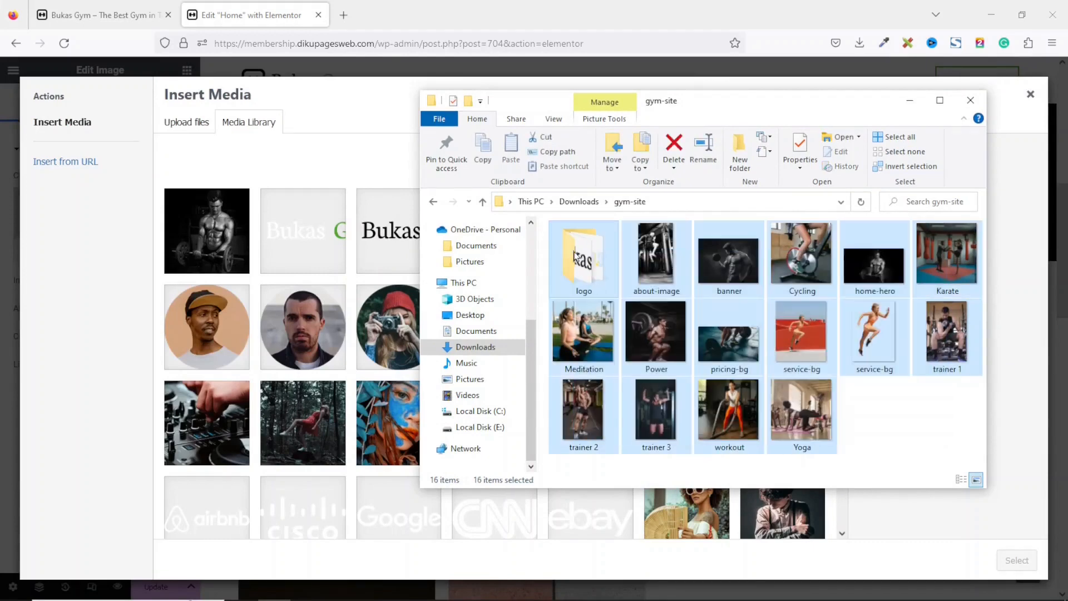
ctrl+click(587, 267)
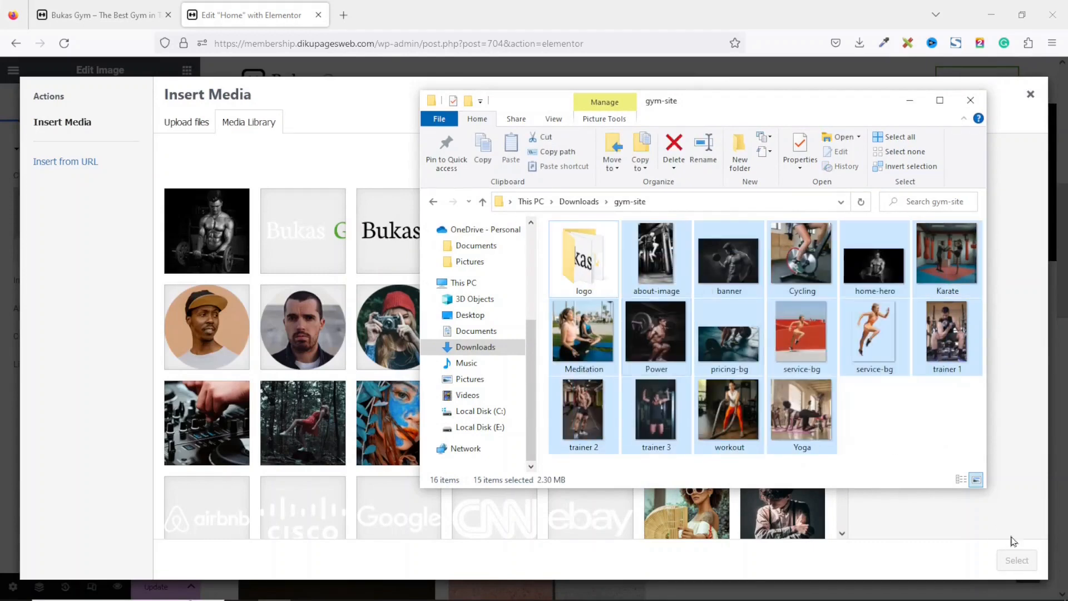
ctrl+click(888, 277)
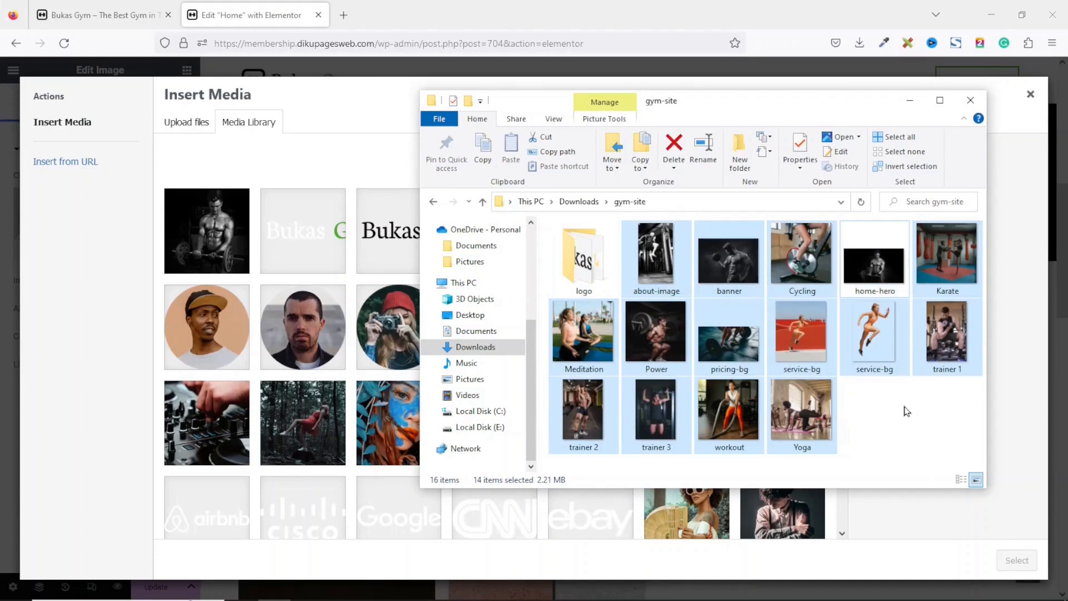
drag(510, 332, 235, 314)
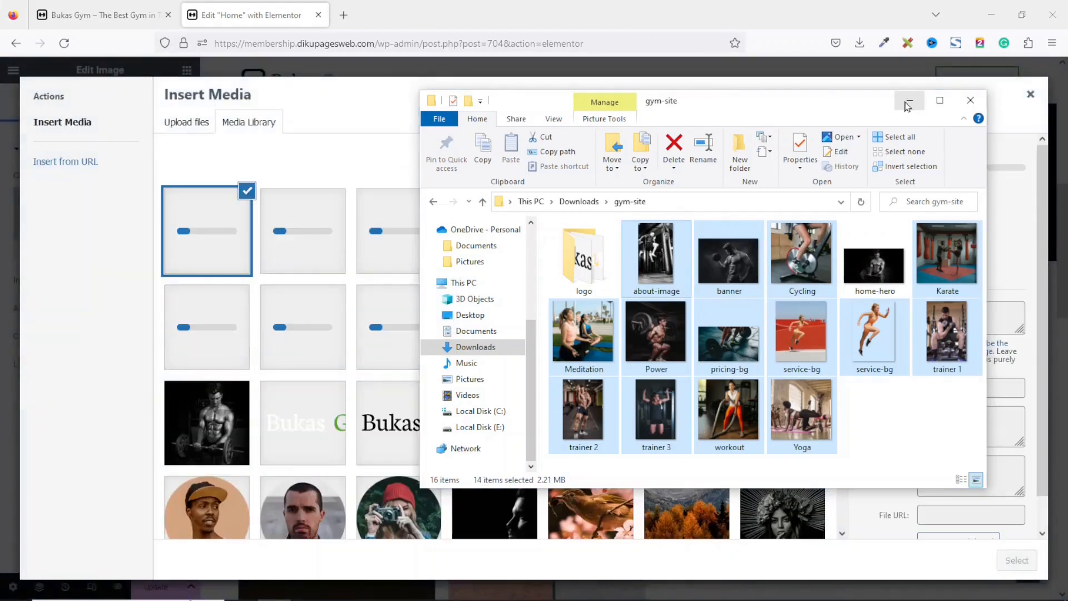
click(907, 103)
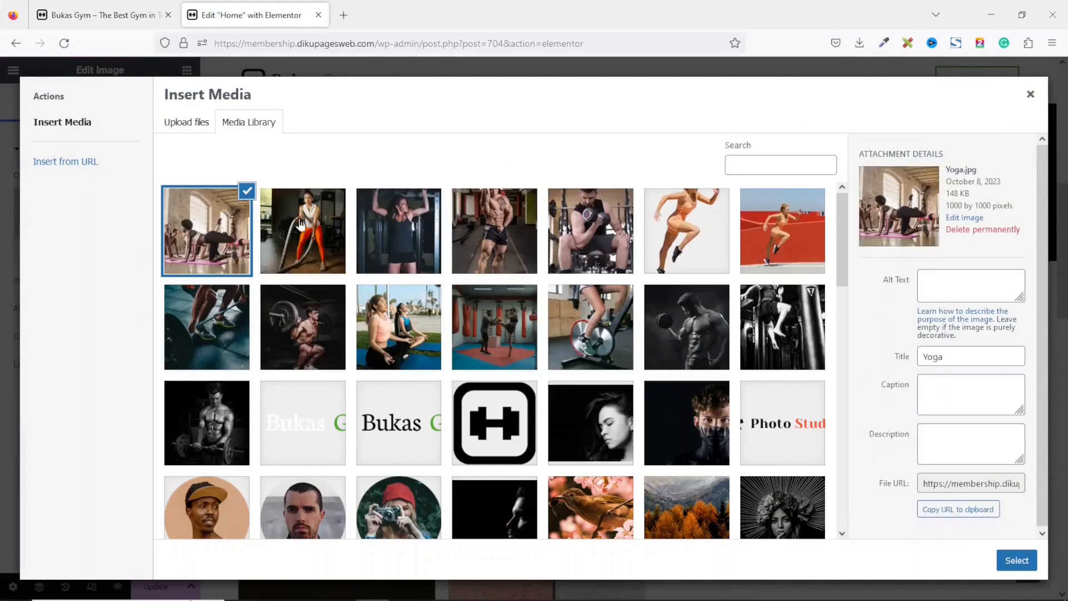
click(299, 224)
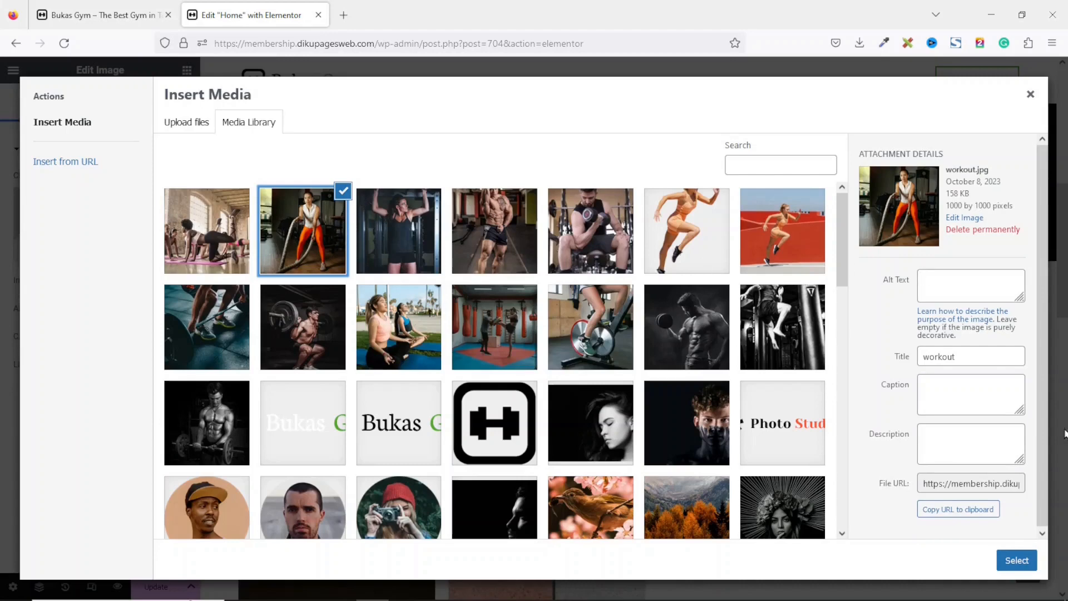
click(1035, 559)
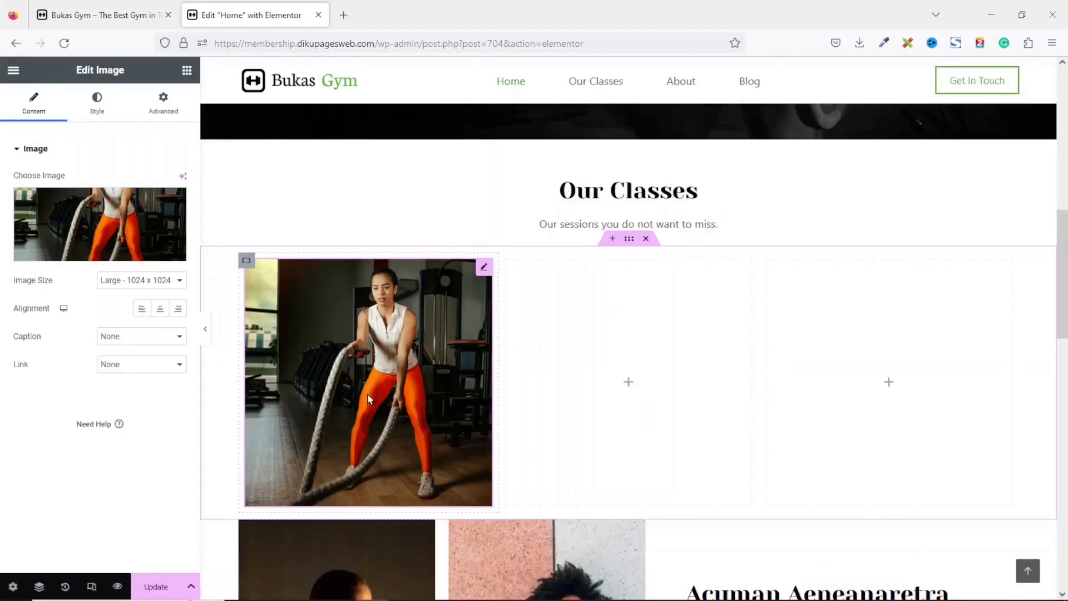
Add a Heading widget below the workout image and set its text to "Workout".
click(187, 70)
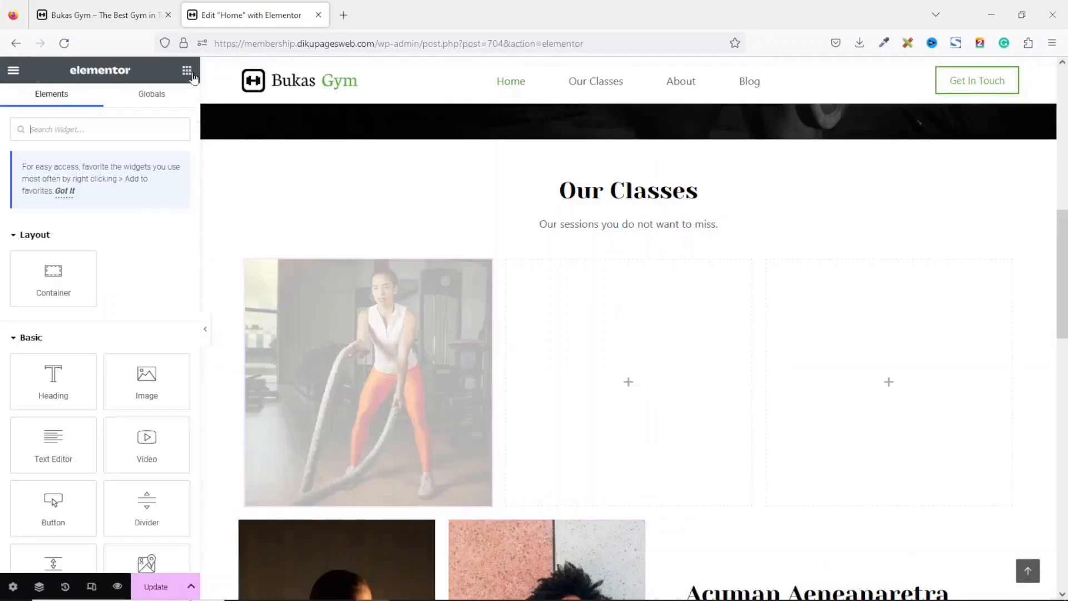
drag(53, 382, 360, 475)
drag(120, 195, 3, 196)
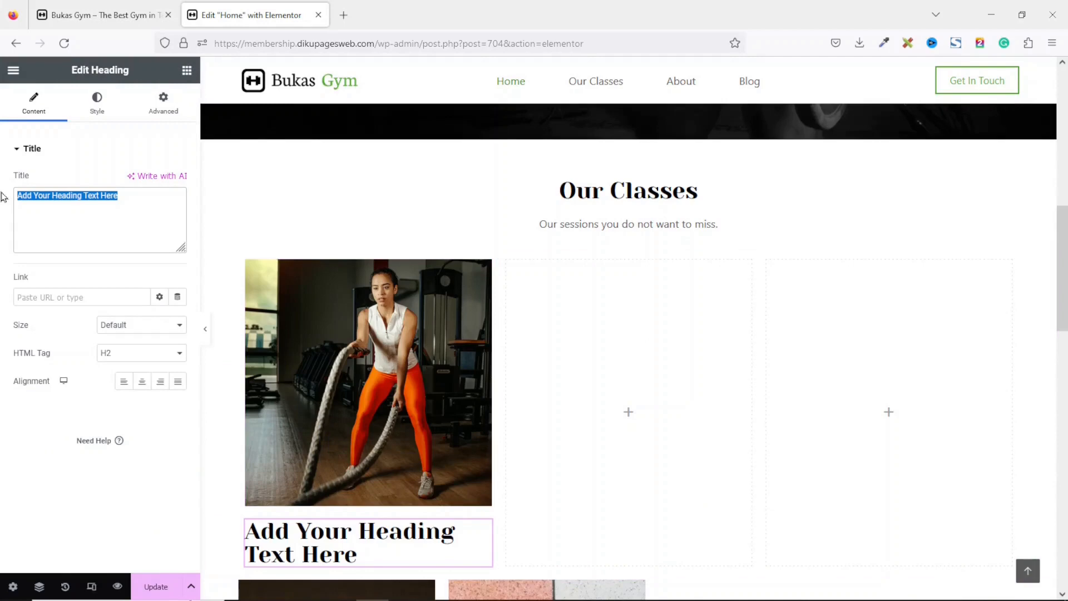
text(Workout)
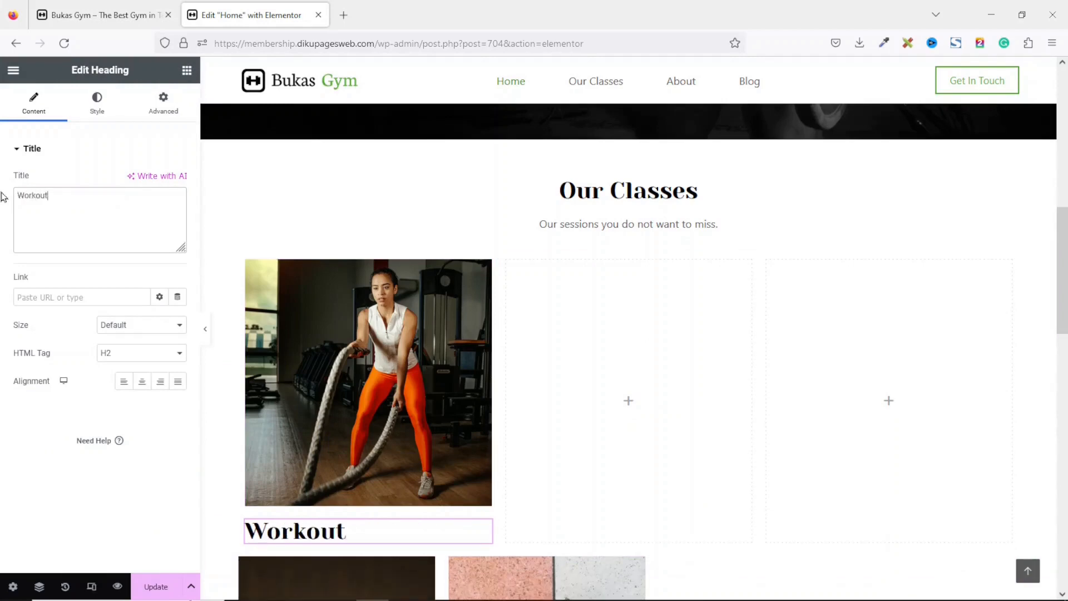
click(95, 106)
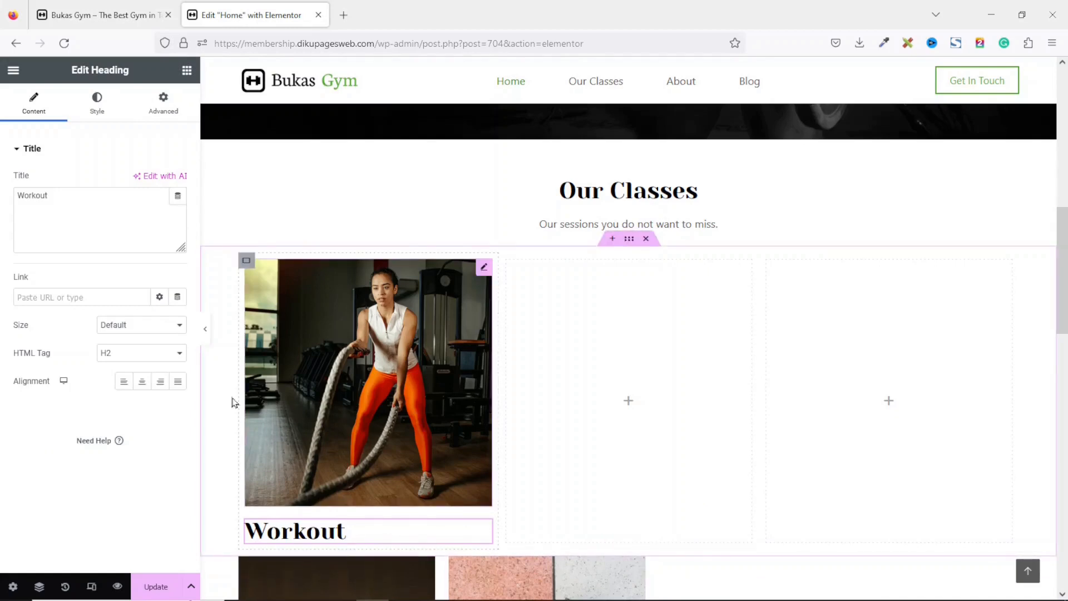
Unlink the heading's margins and set top margin to -155 and left margin to 30 to overlay it on the image.
click(163, 105)
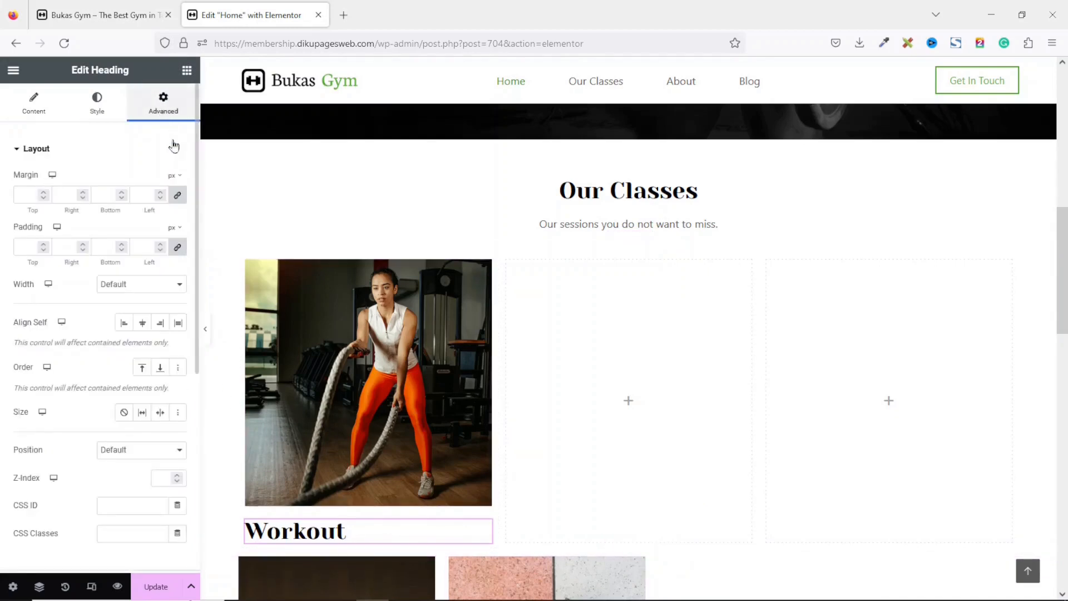
click(176, 198)
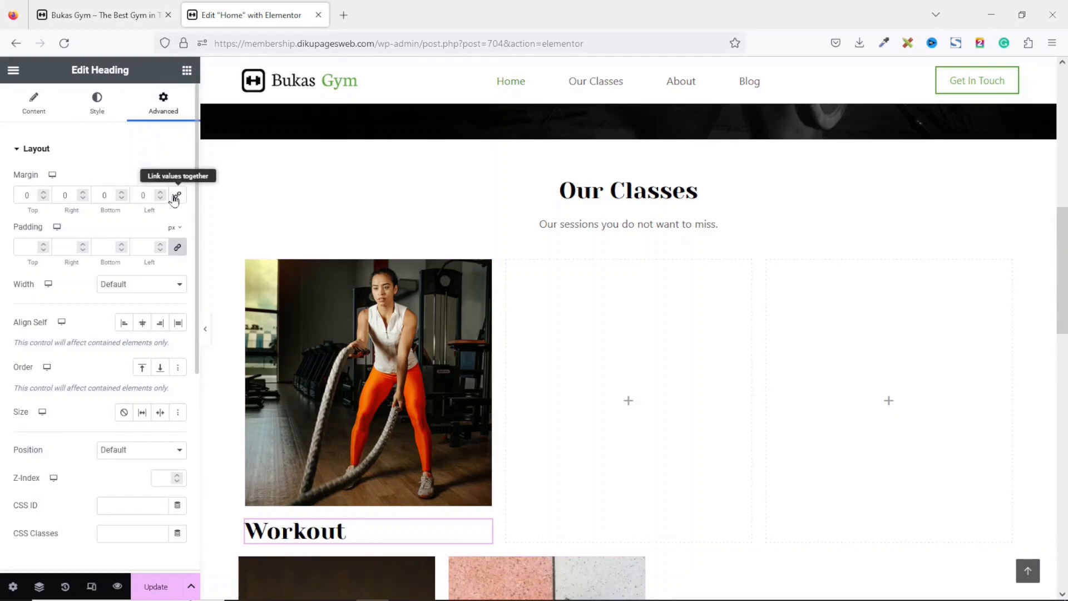
double_click(27, 195)
text(155)
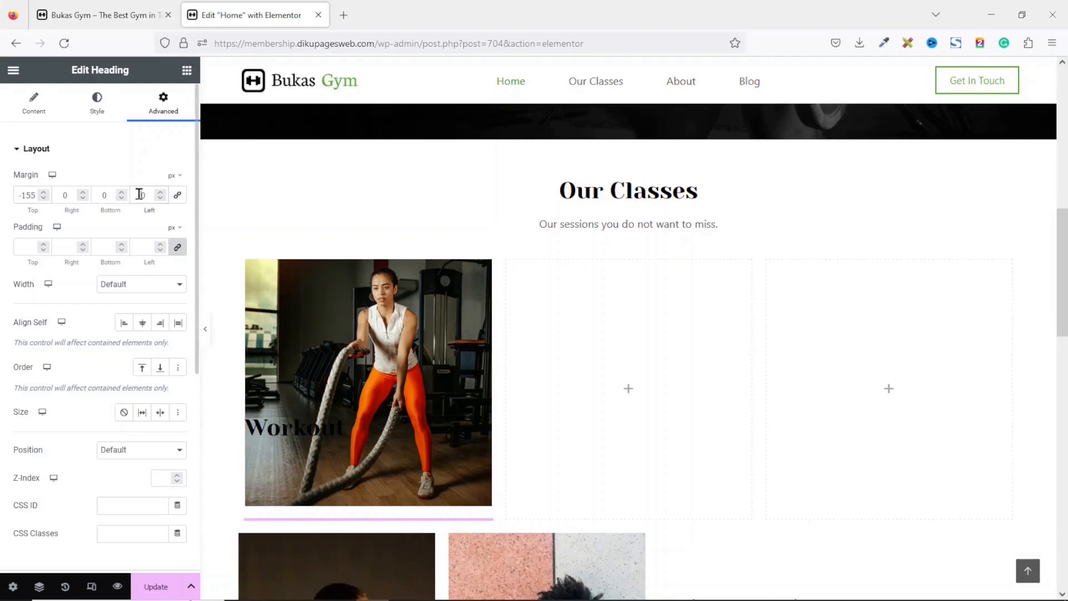
text(30)
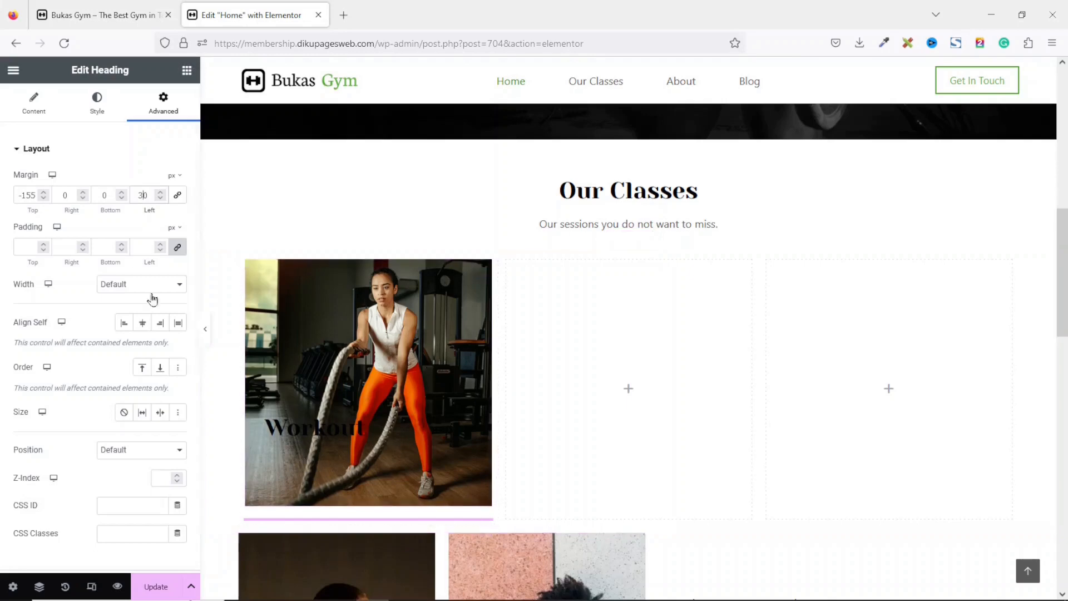
Set the heading's text color to the global Theme Color Palette 8.
click(98, 100)
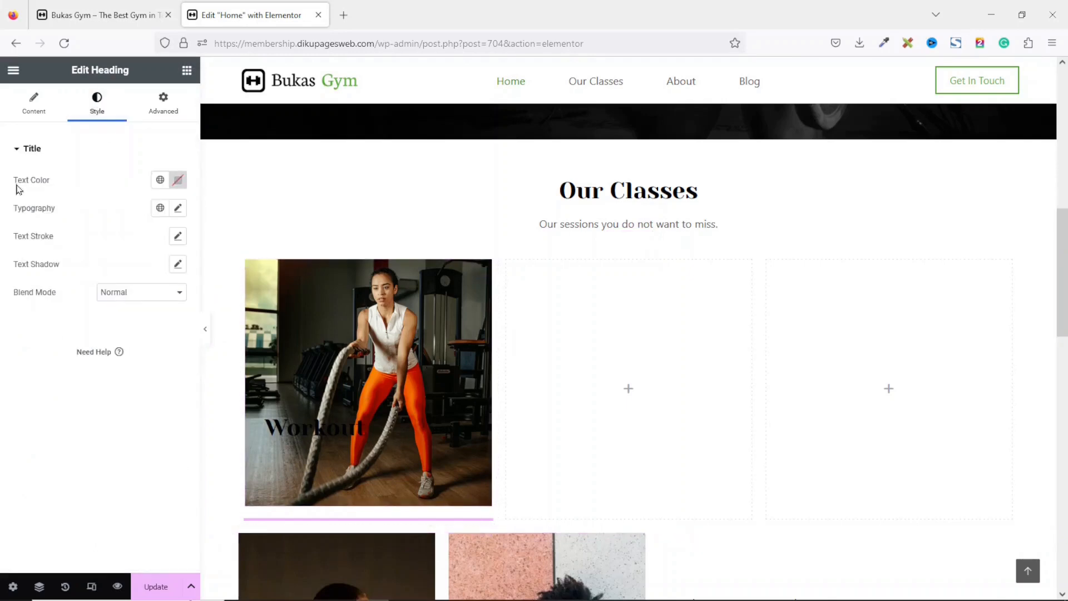
click(160, 179)
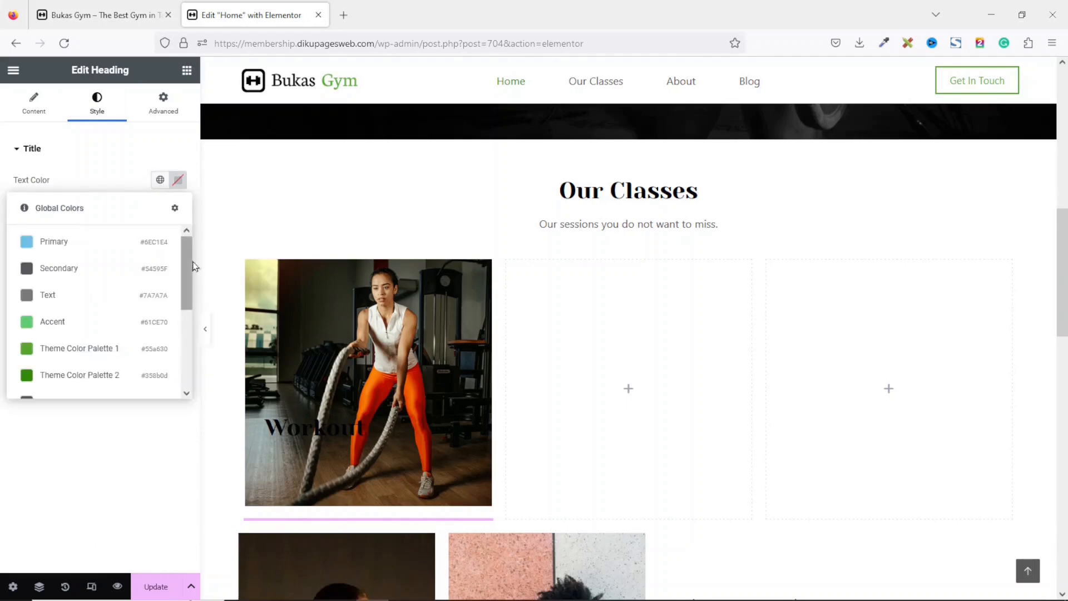
drag(189, 269, 186, 386)
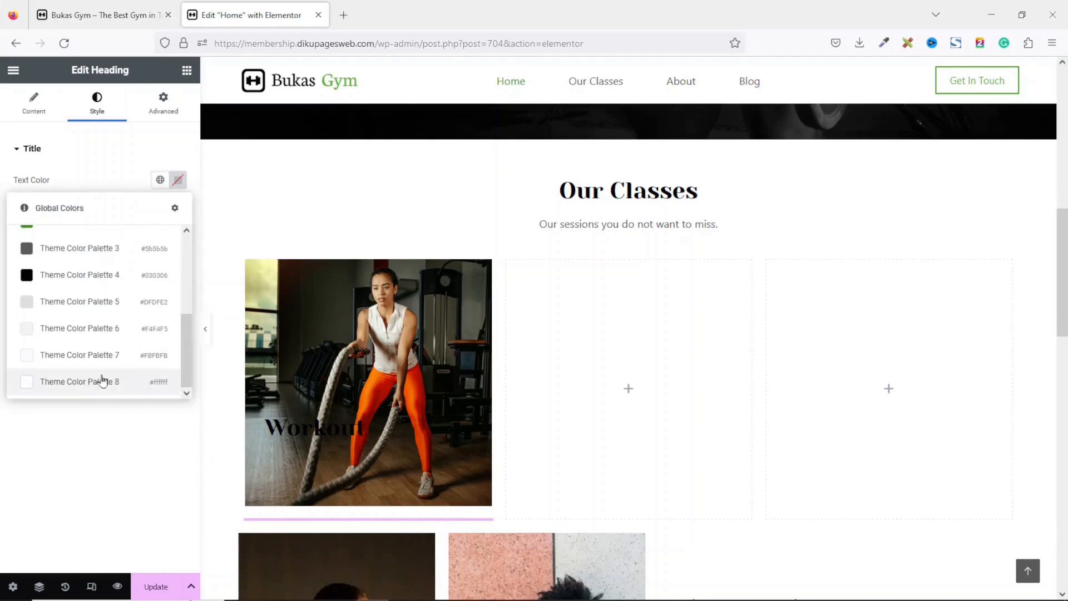
click(86, 381)
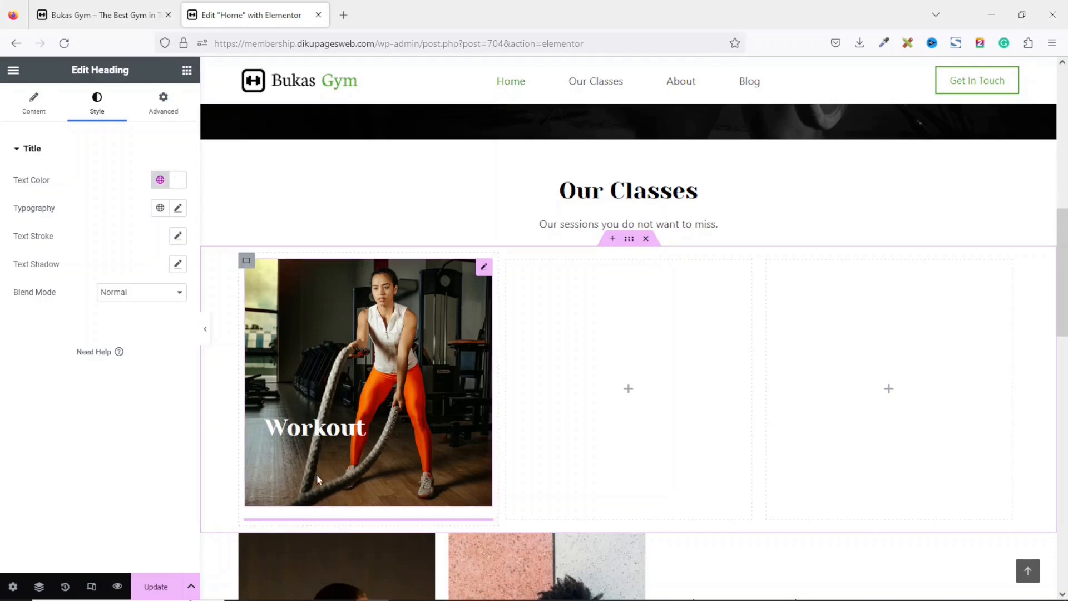
Add a Button widget below the image with the text "Monday: 8am - 9am" and clear its link.
click(187, 71)
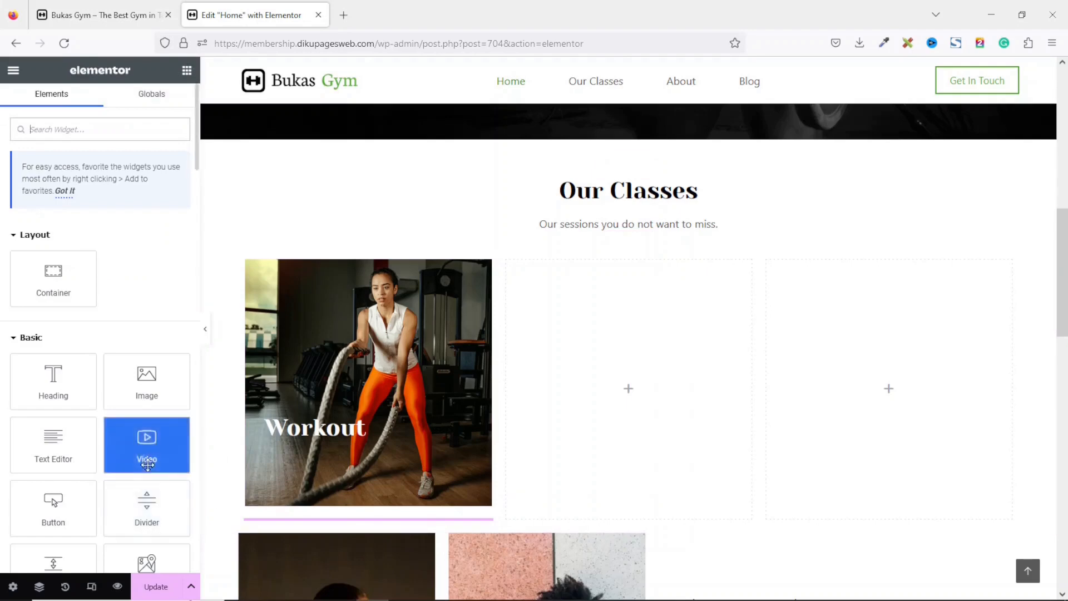
drag(53, 506, 353, 500)
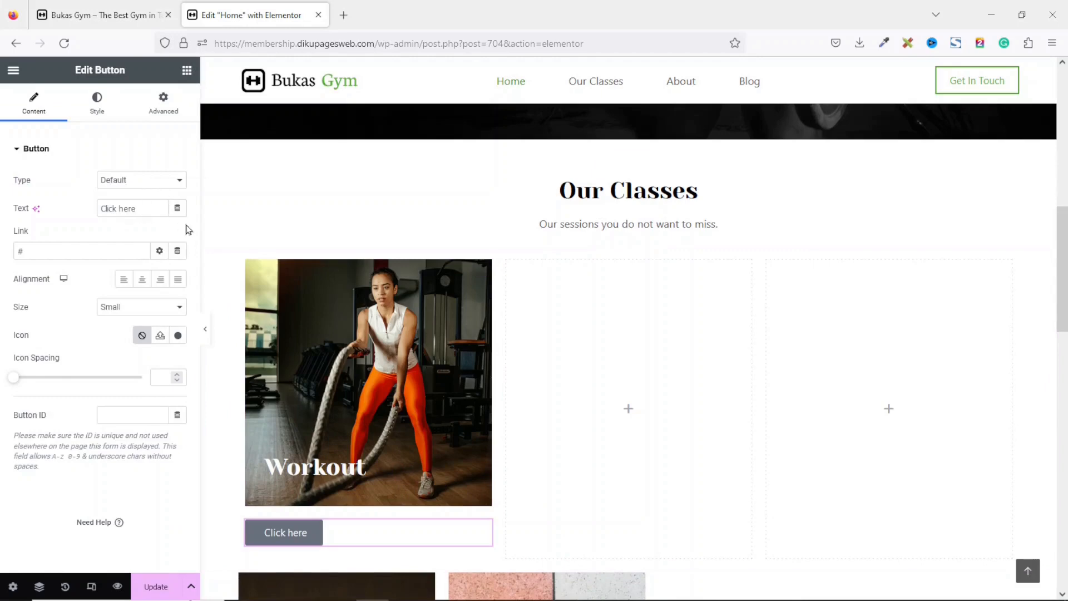
drag(149, 213, 41, 199)
key(BackSpace)
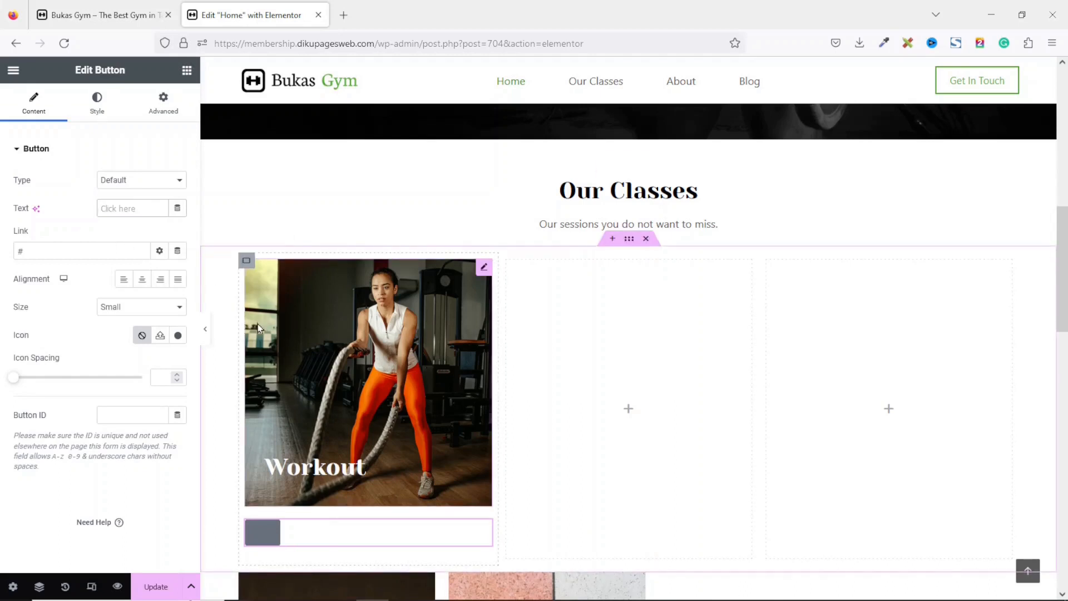
text(Monday)
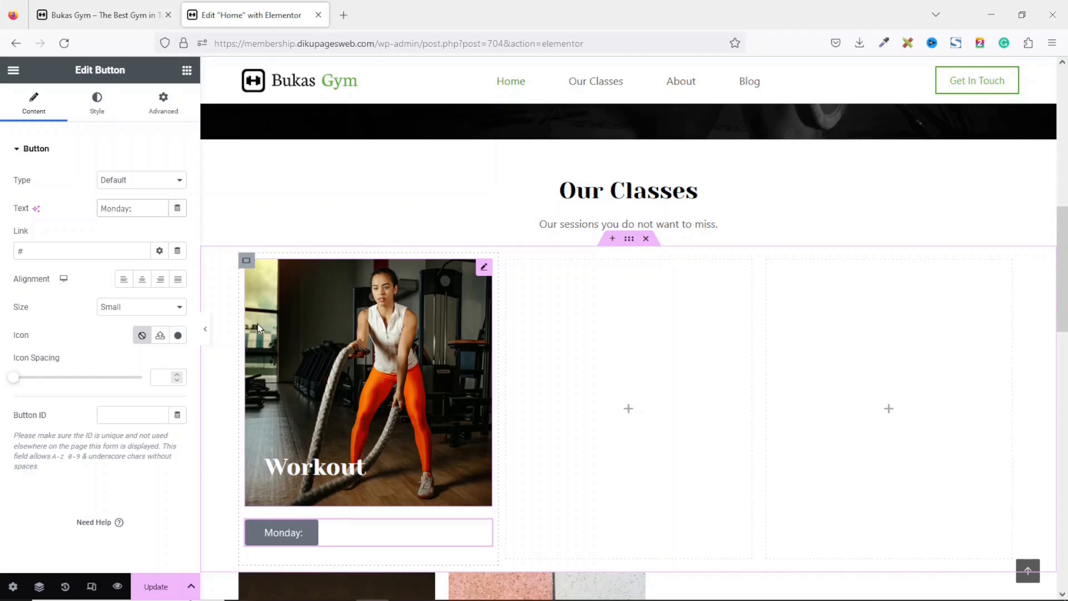
text(: 8am -)
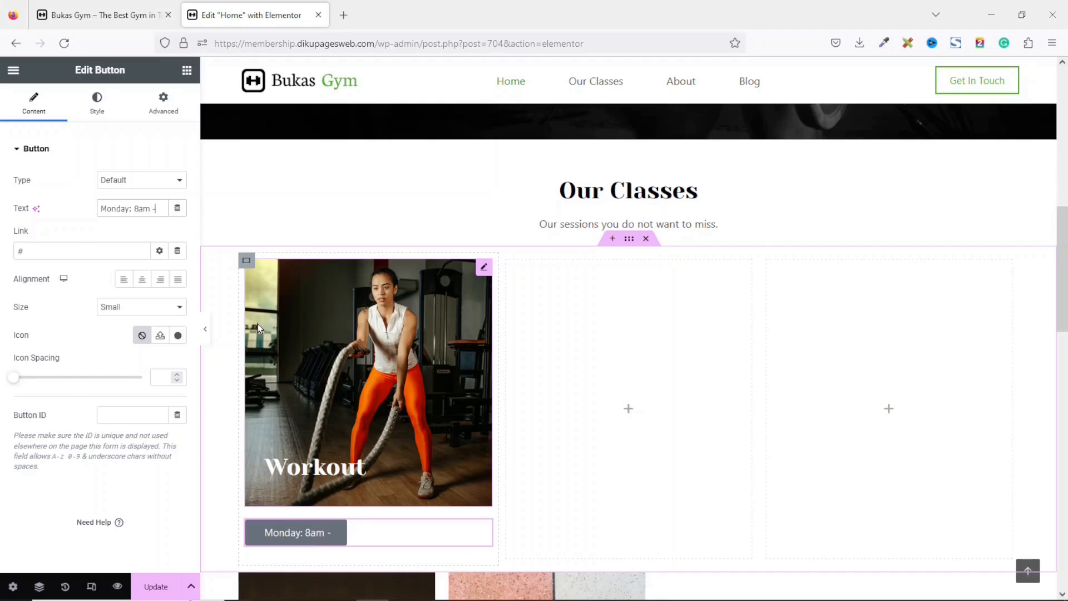
text( 9am)
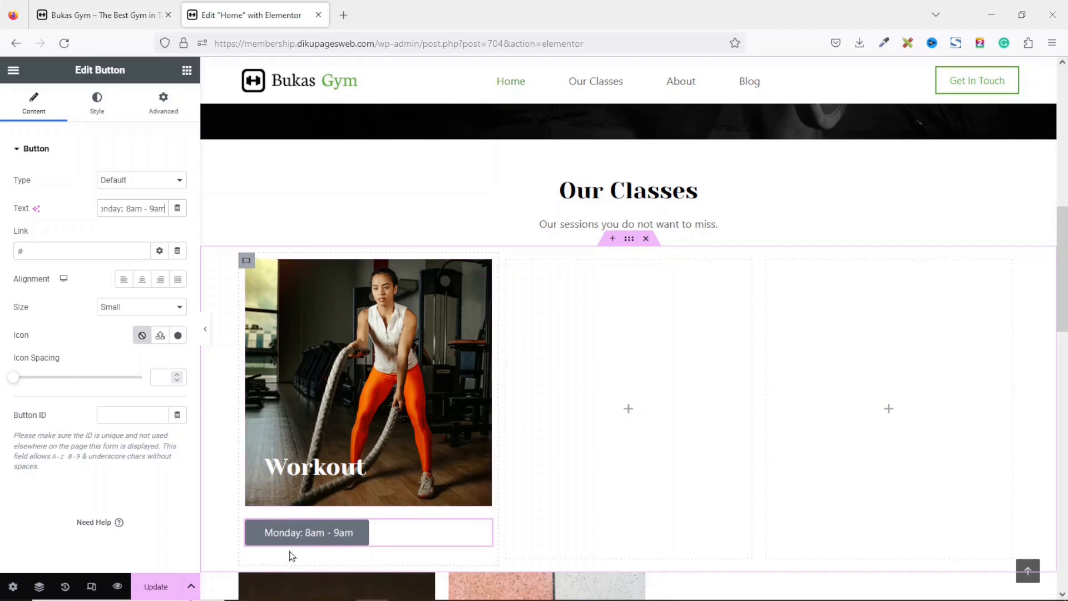
click(50, 246)
key(BackSpace)
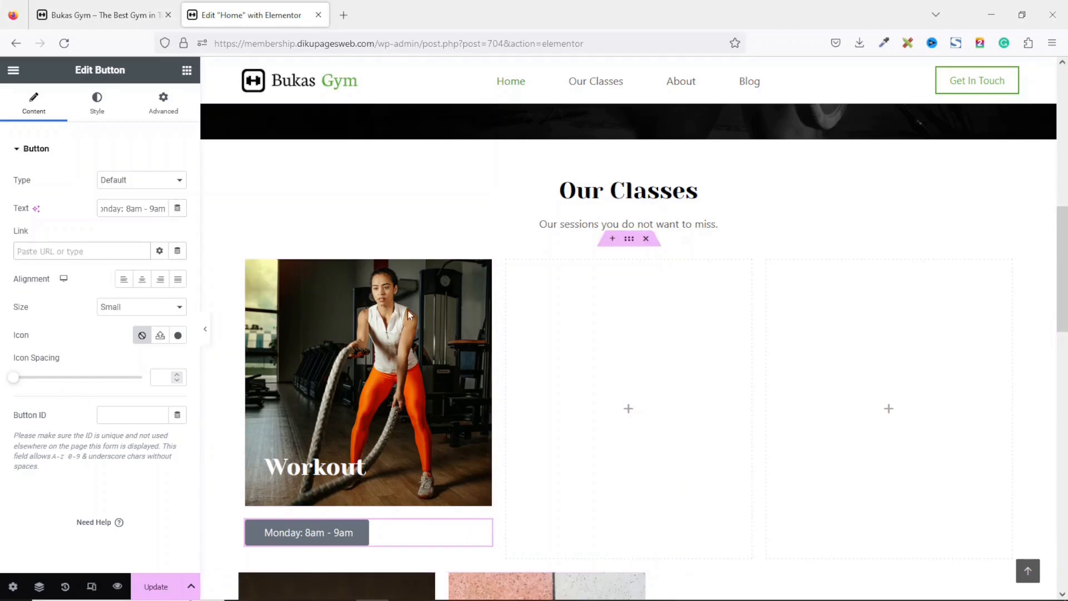
Copy the hero's Our Classes button and paste its style onto the Monday button.
scroll(614, 238, up, 3)
scroll(948, 222, up, 2)
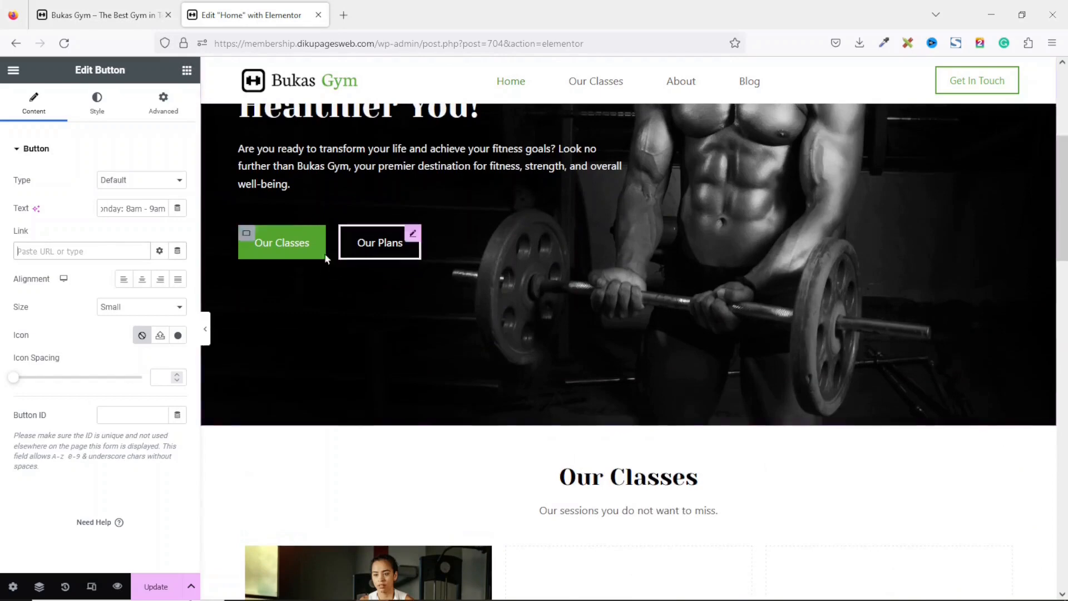
right_click(285, 249)
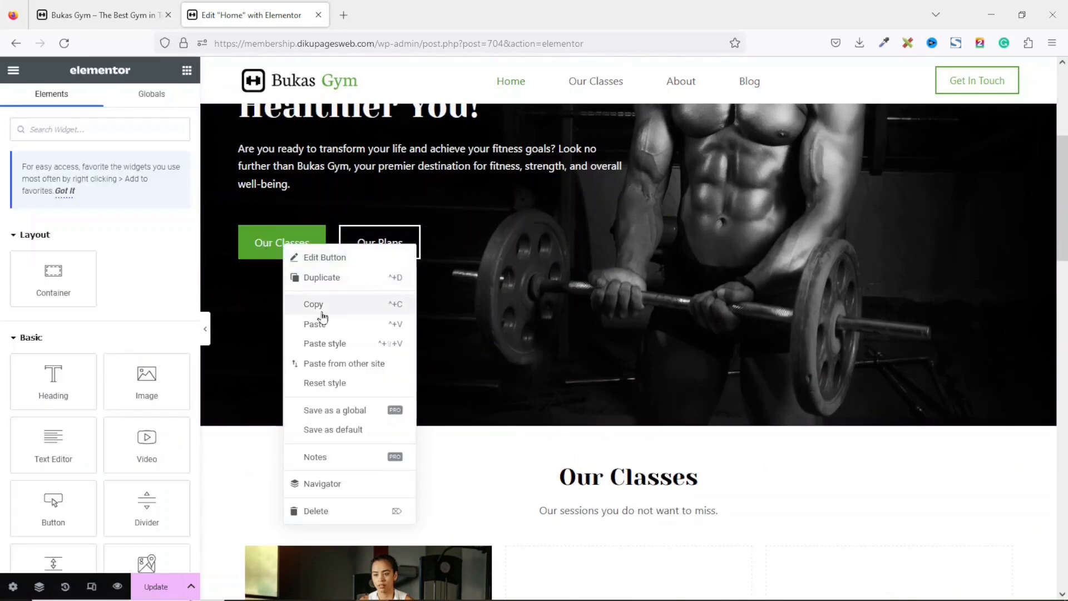
click(321, 305)
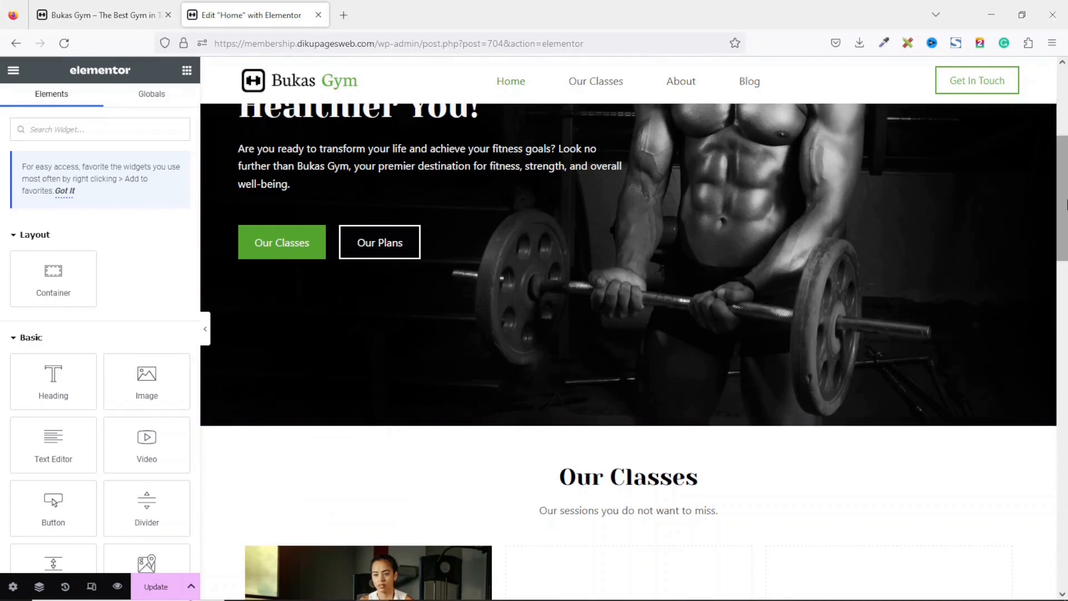
drag(1064, 202, 1065, 315)
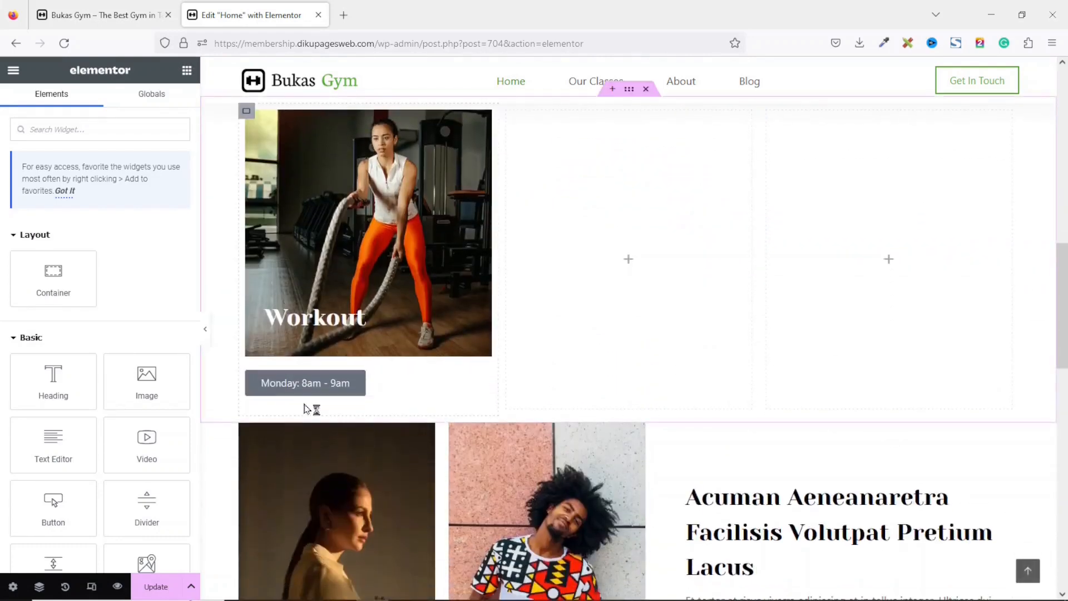
right_click(305, 386)
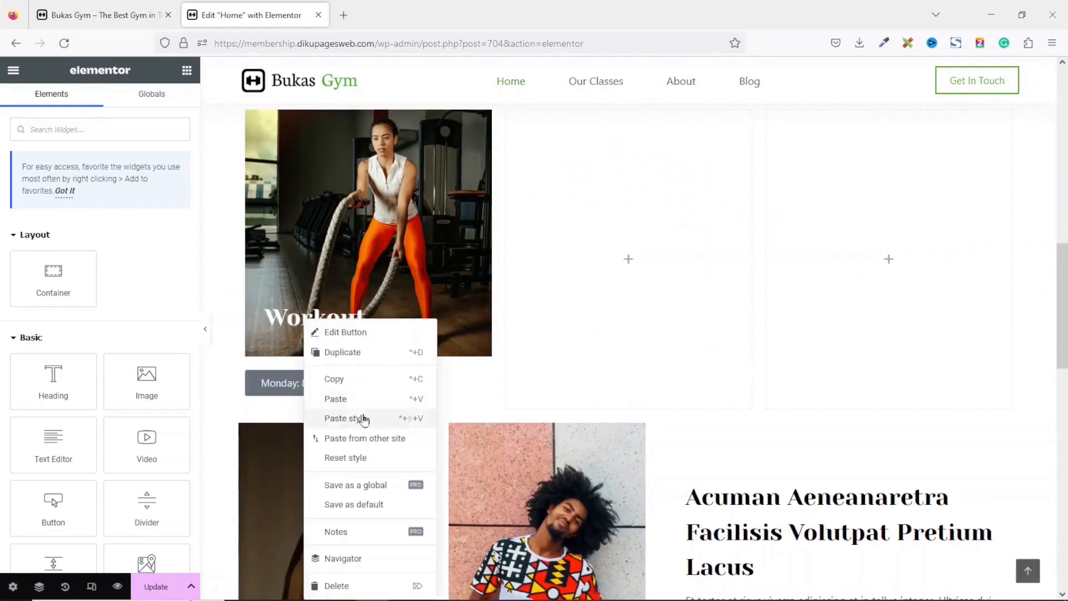
click(364, 419)
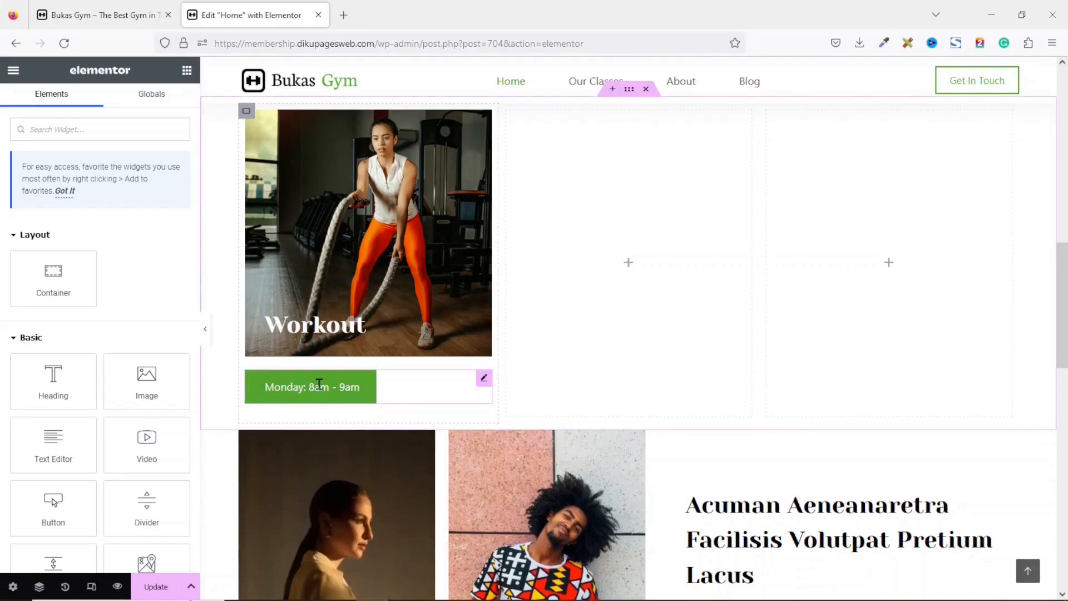
Unlink the button's margins and set top margin to -125 and left margin to 30 to place it over the image.
click(319, 384)
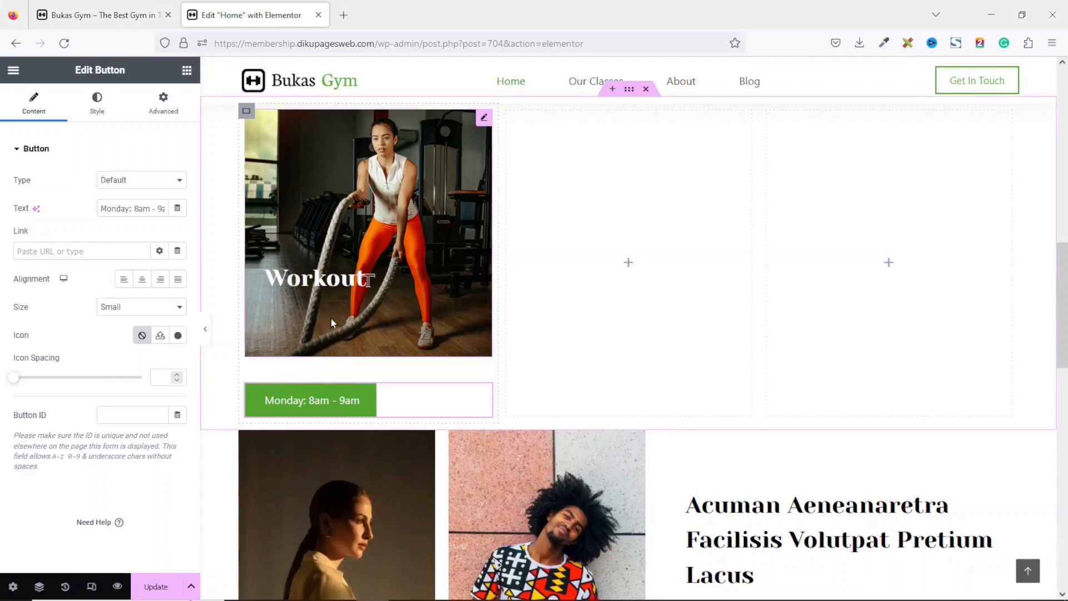
click(162, 103)
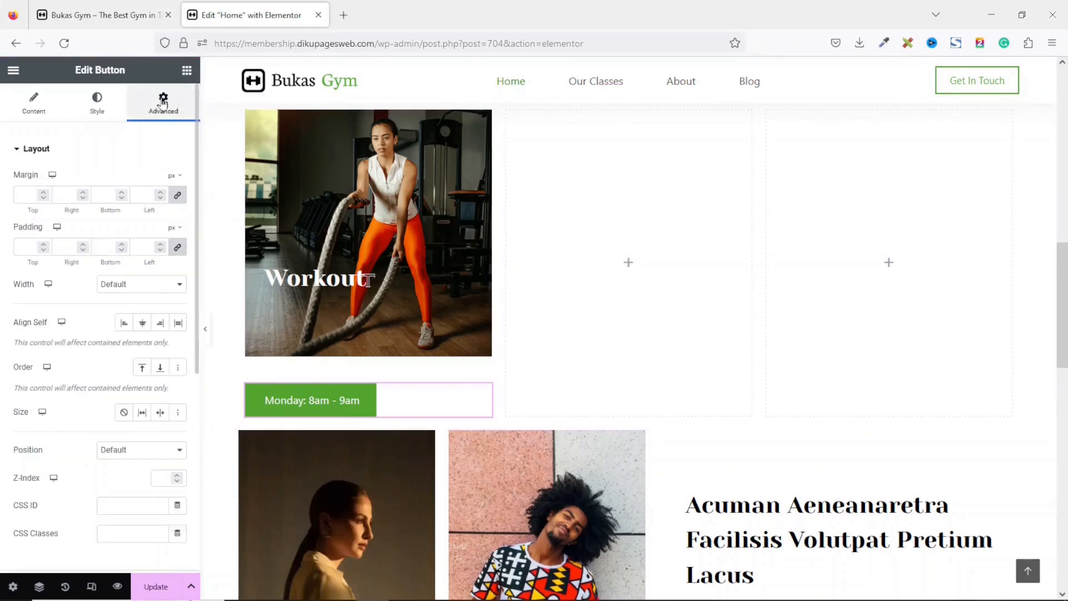
click(178, 195)
drag(29, 194, 19, 193)
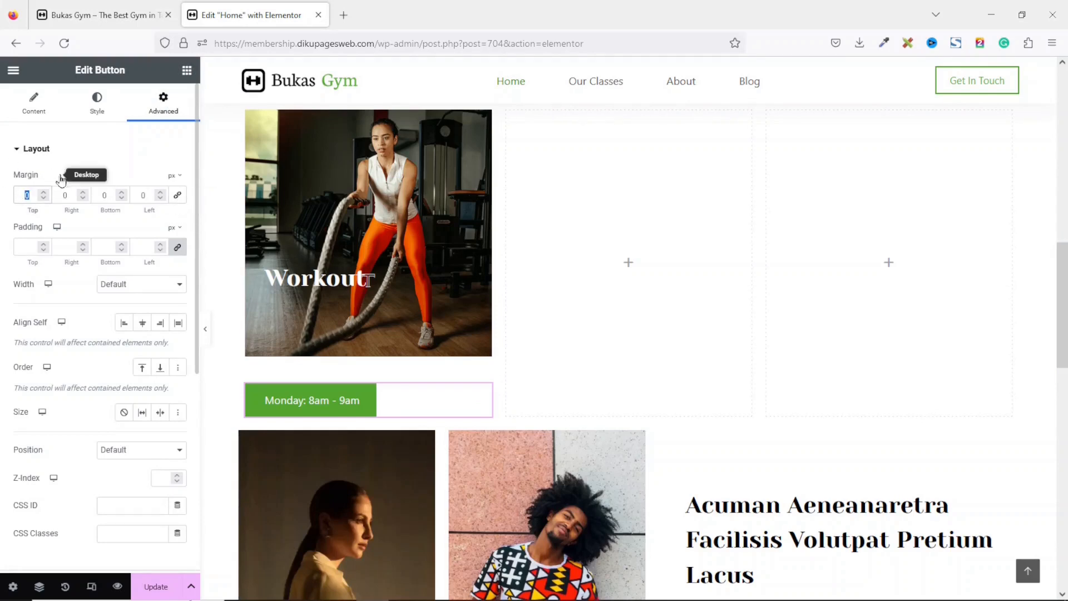
text(-85)
drag(136, 195, 167, 197)
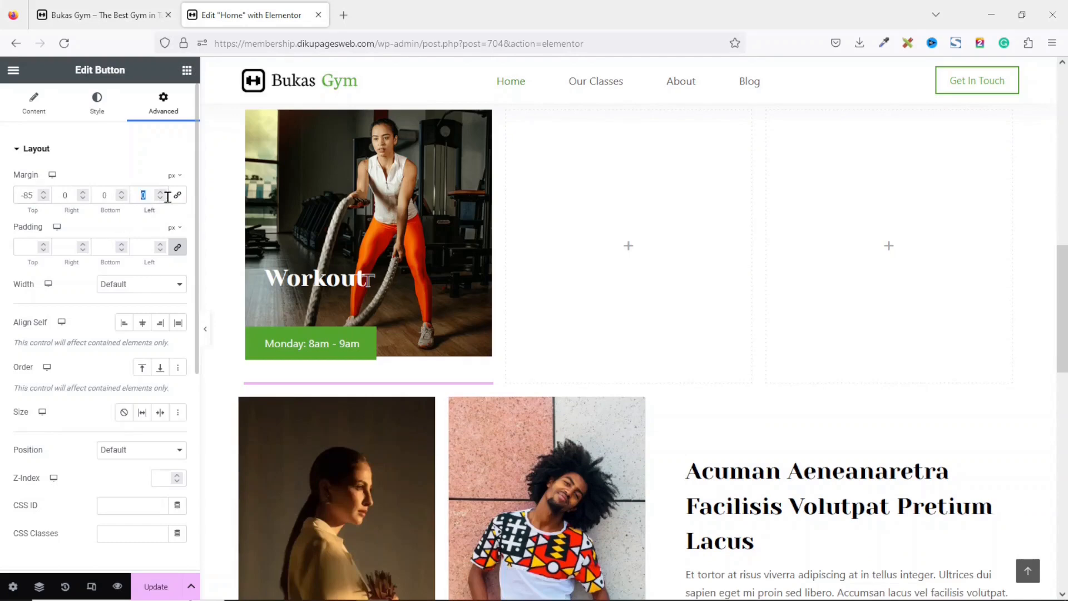
text(30)
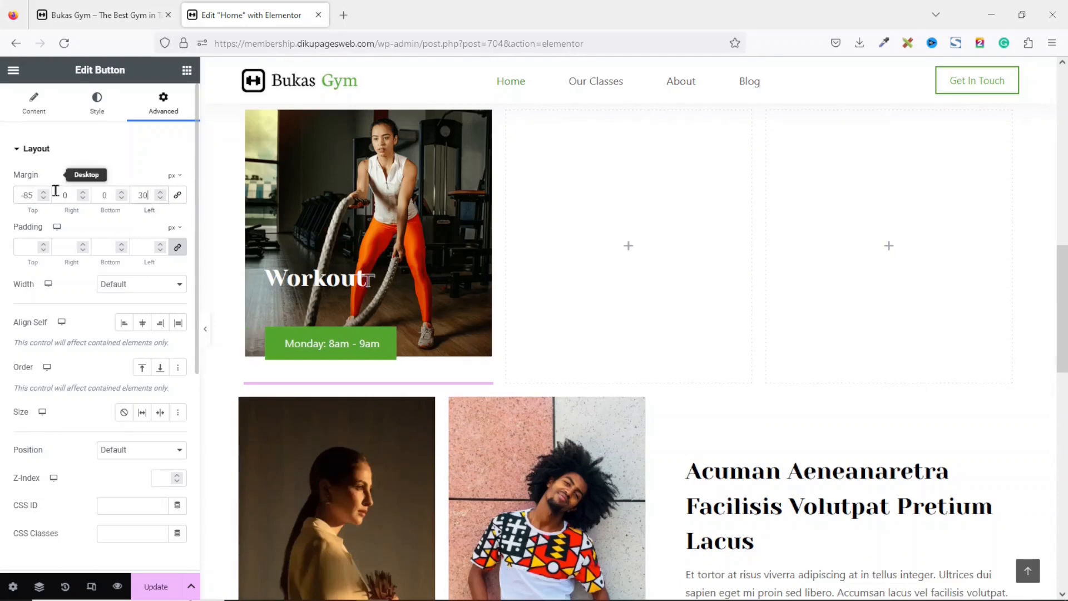
click(43, 196)
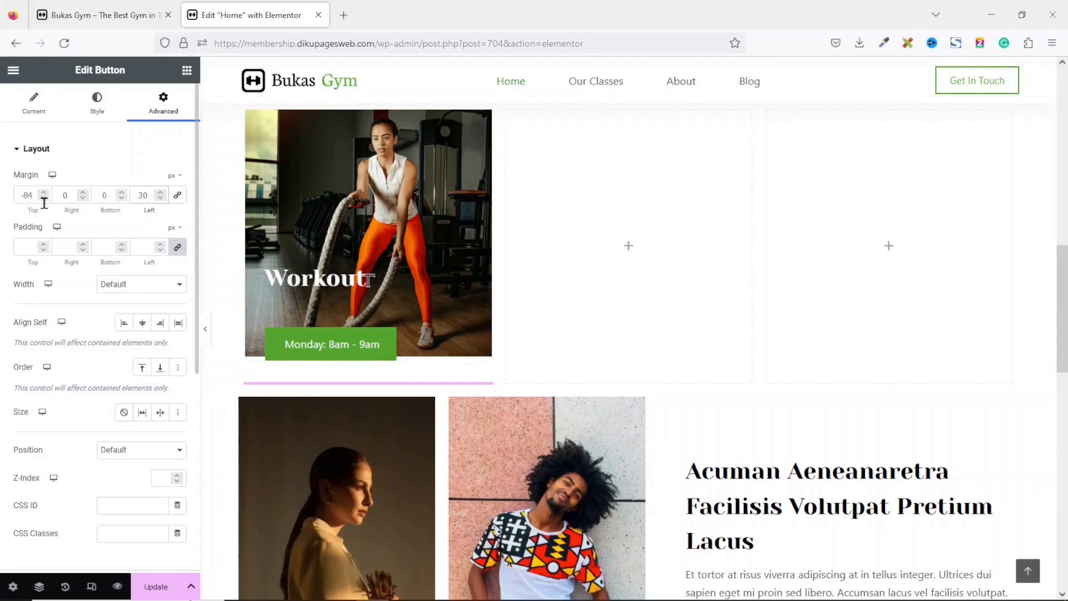
click(43, 199)
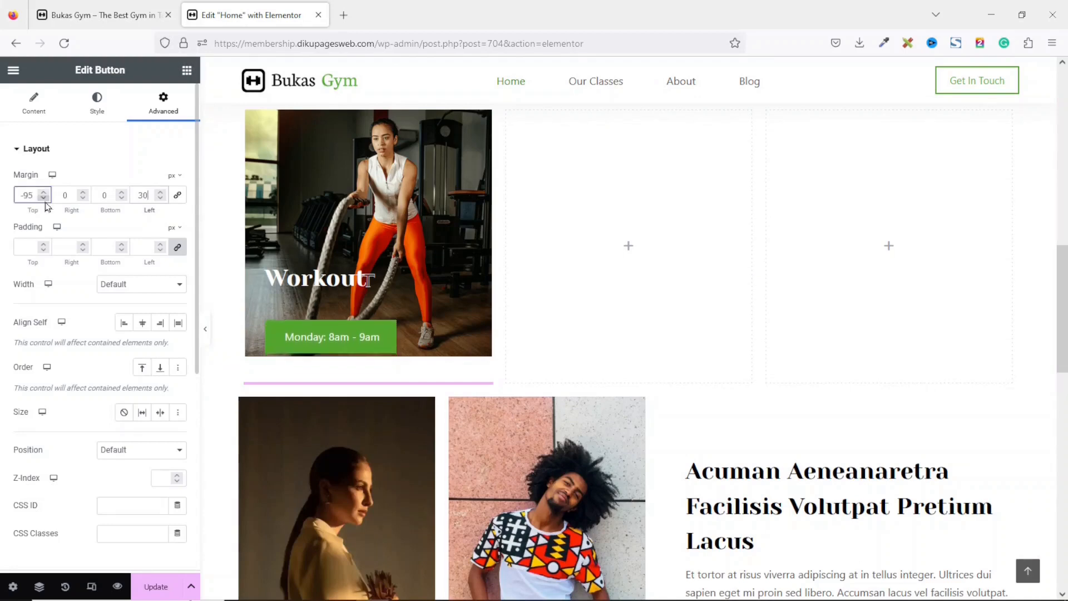
drag(46, 203, 45, 203)
click(44, 191)
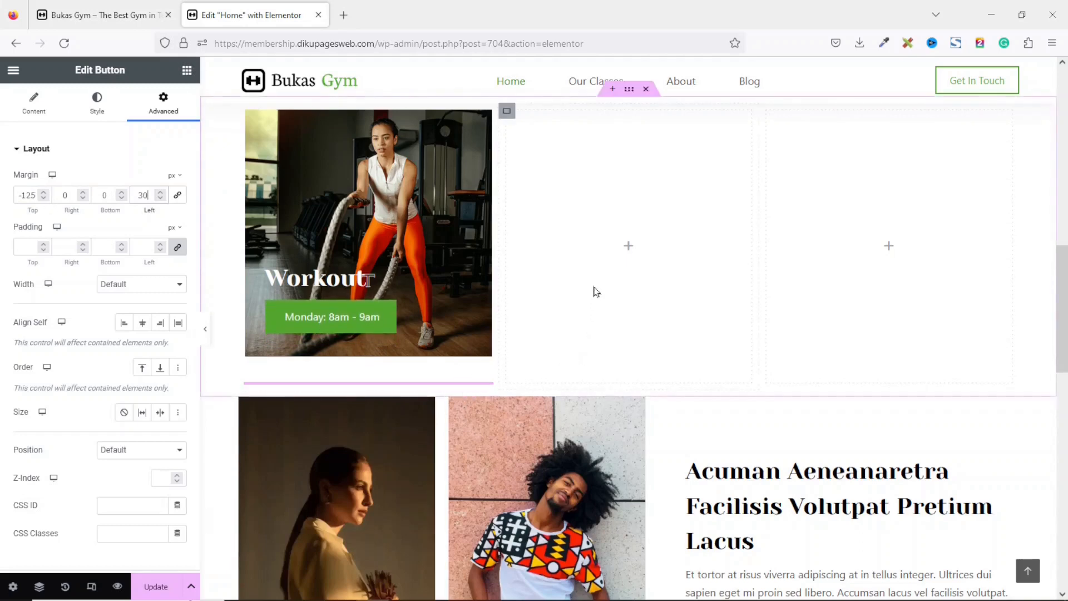
Duplicate the Workout card container twice so the Our Classes row holds three identical cards.
scroll(536, 420, up, 2)
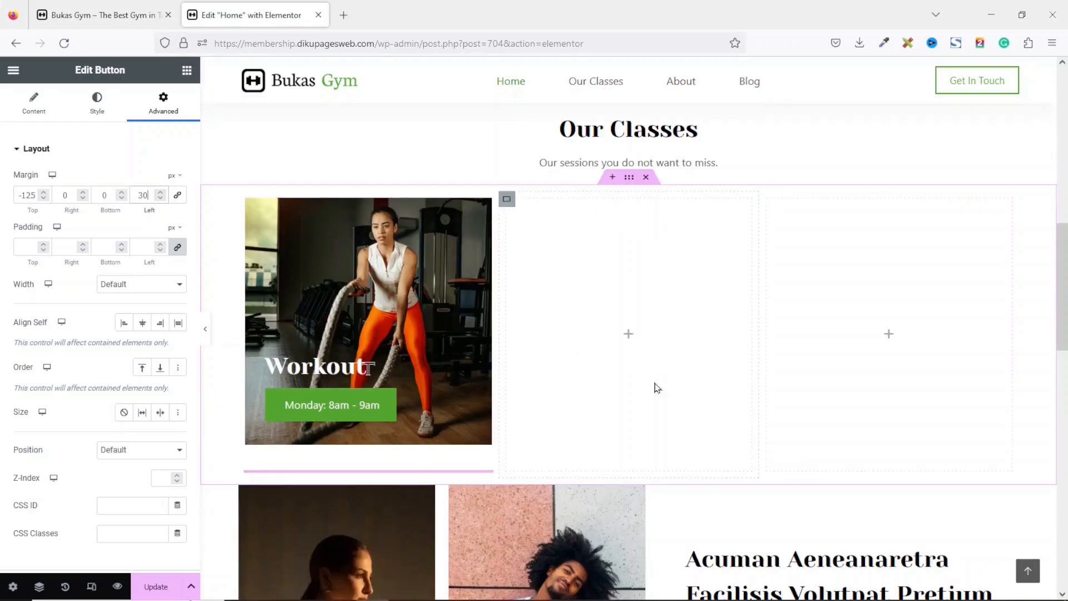
click(627, 334)
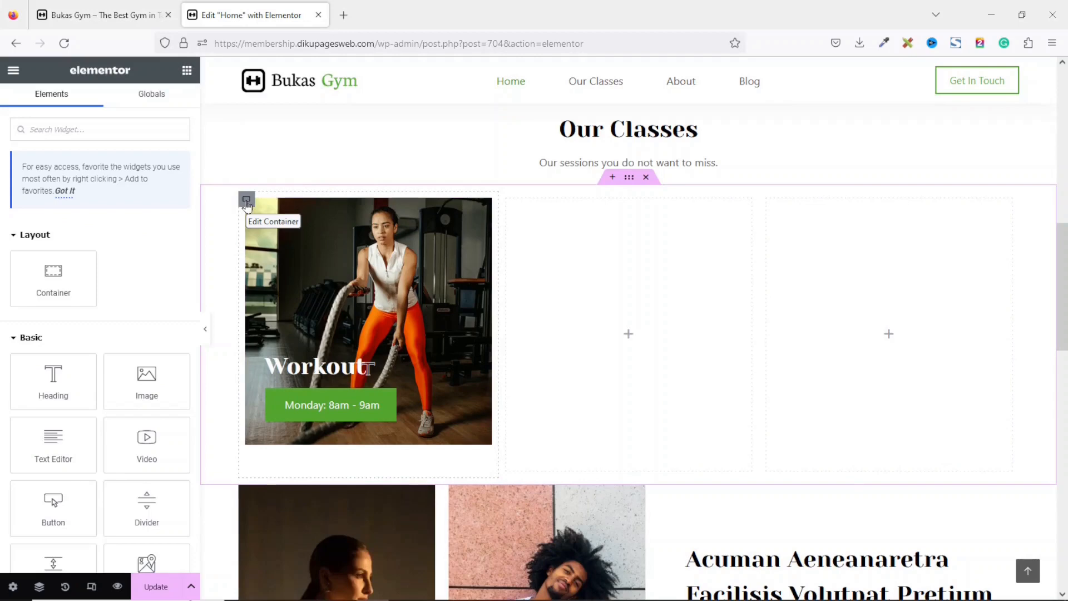
right_click(246, 202)
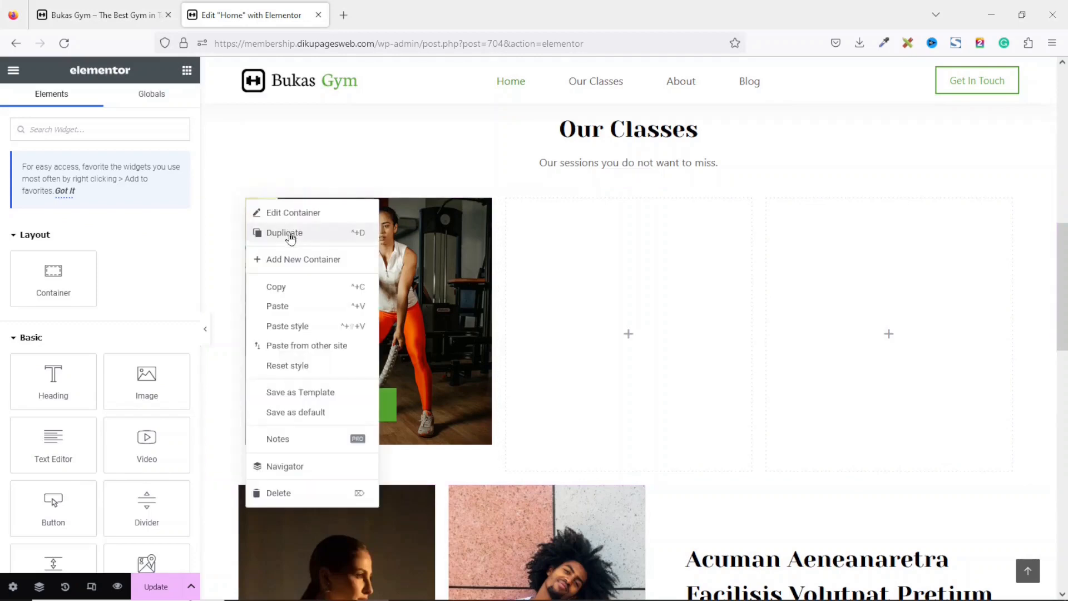
click(289, 235)
right_click(246, 200)
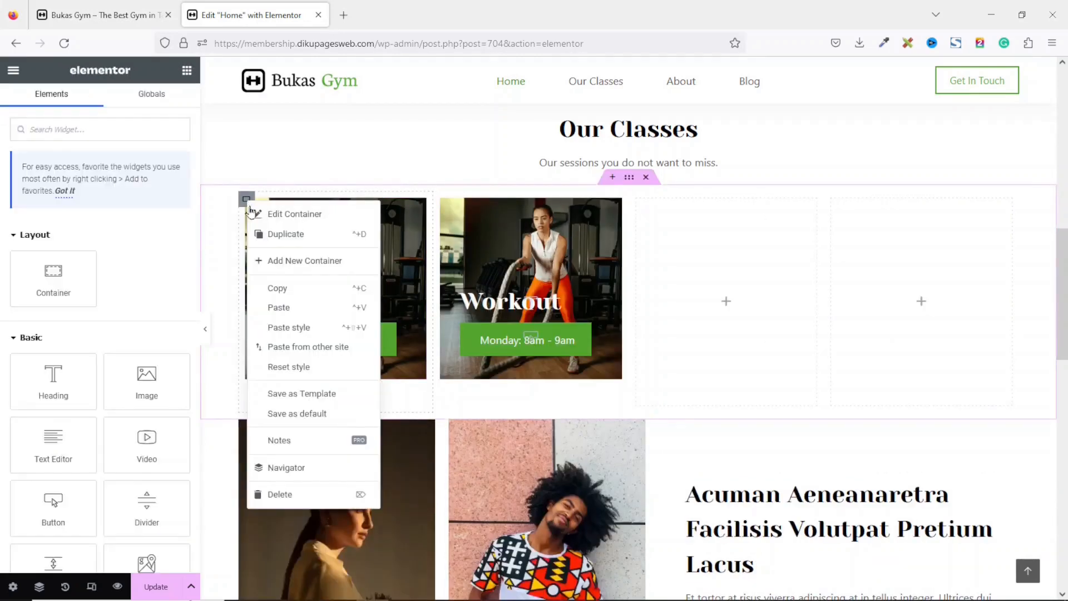
click(291, 238)
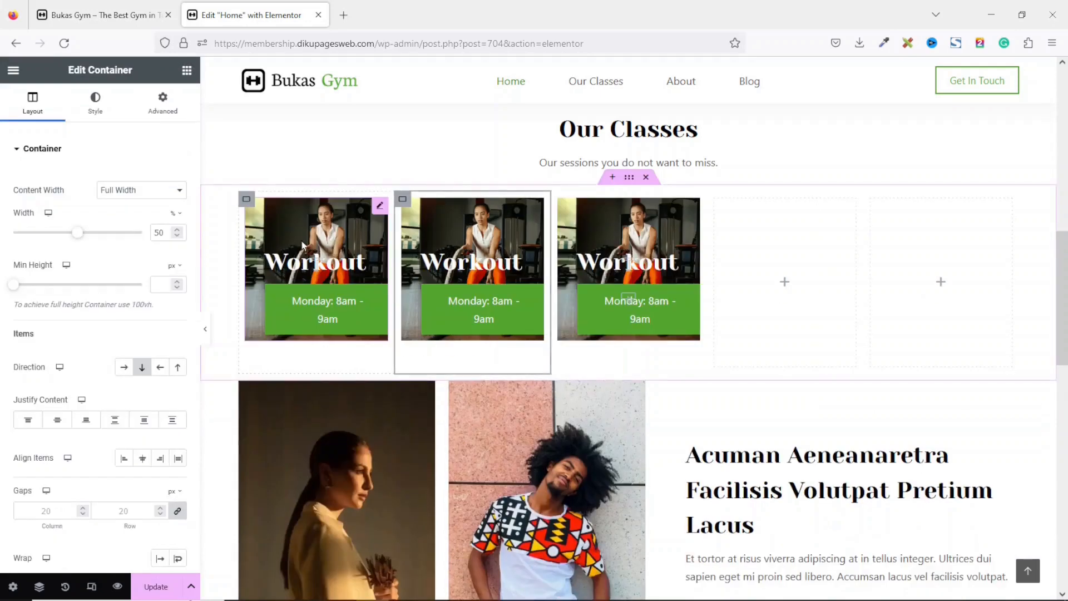
Delete the two empty containers left in the Our Classes row.
right_click(717, 211)
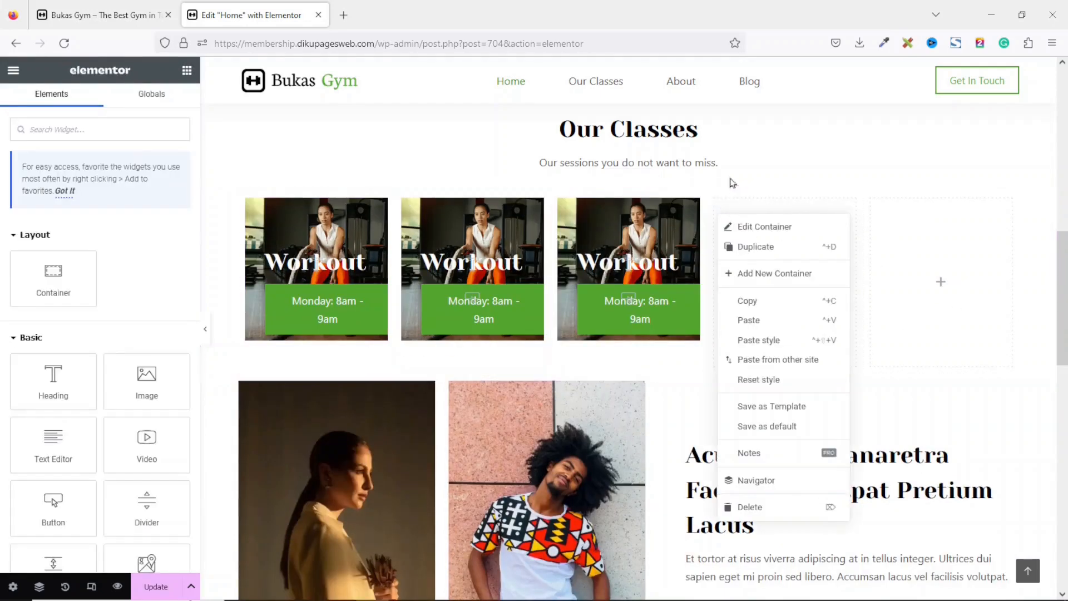
click(790, 505)
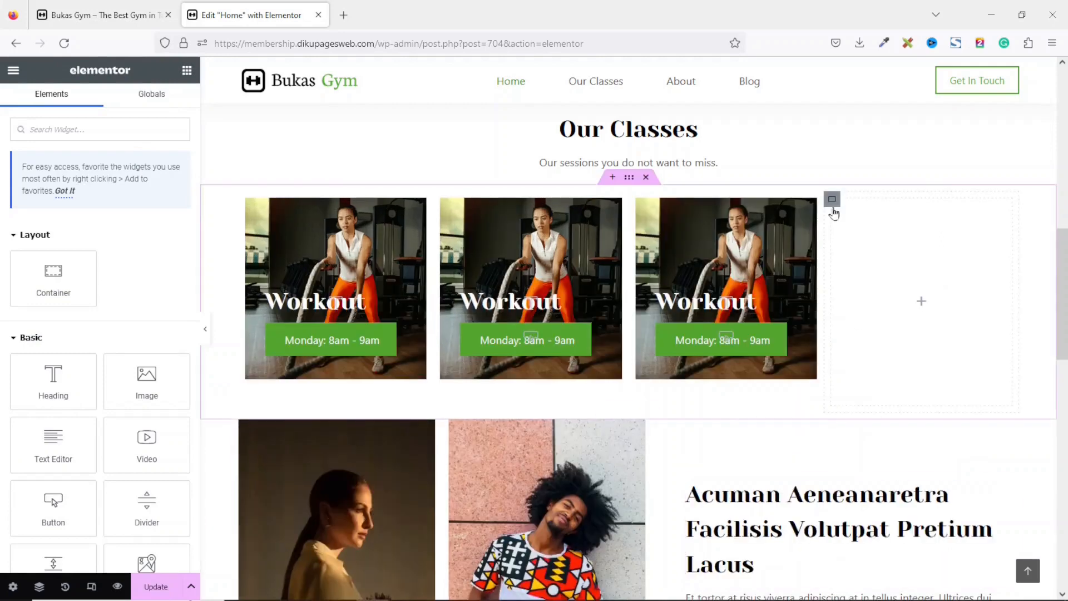
right_click(833, 211)
click(880, 501)
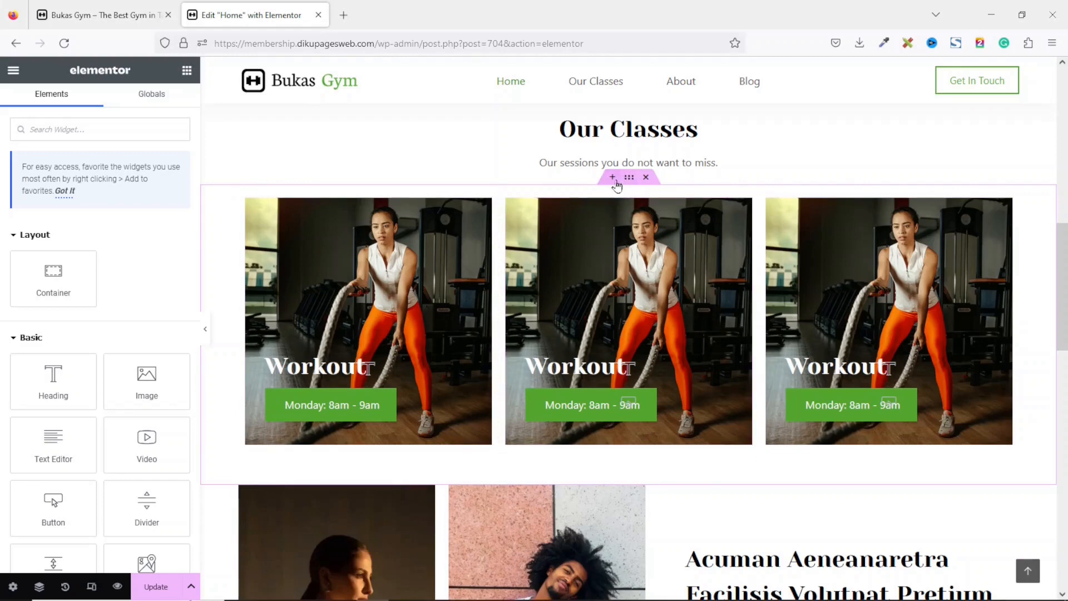
Duplicate the whole Our Classes card row to create a second row of cards.
right_click(629, 178)
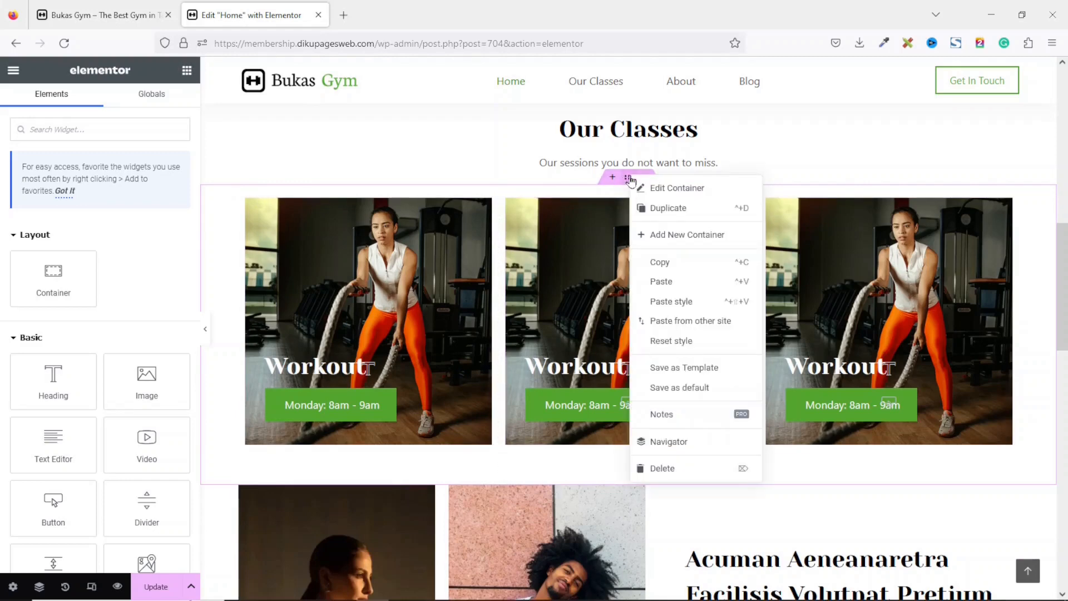
click(684, 209)
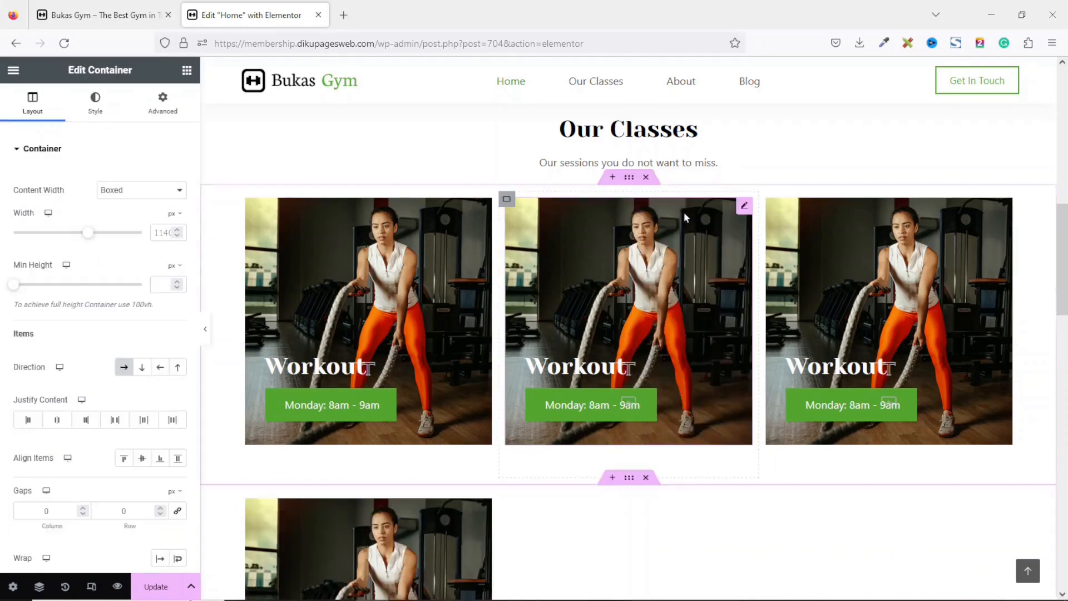
drag(1063, 250, 1062, 277)
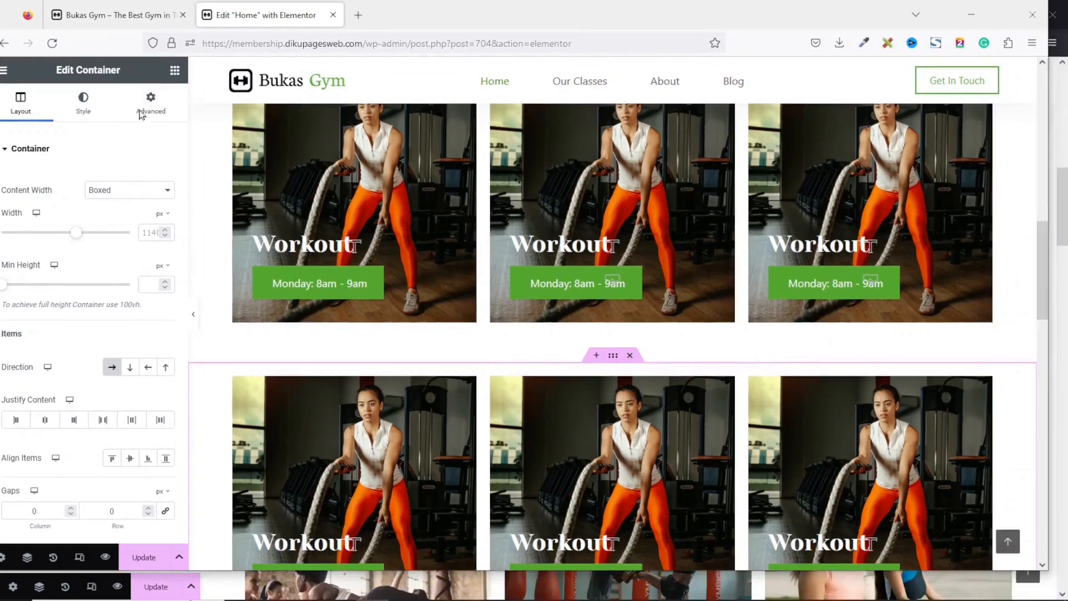
Set the second card row's top margin to -60 and its bottom margin to 80.
click(140, 114)
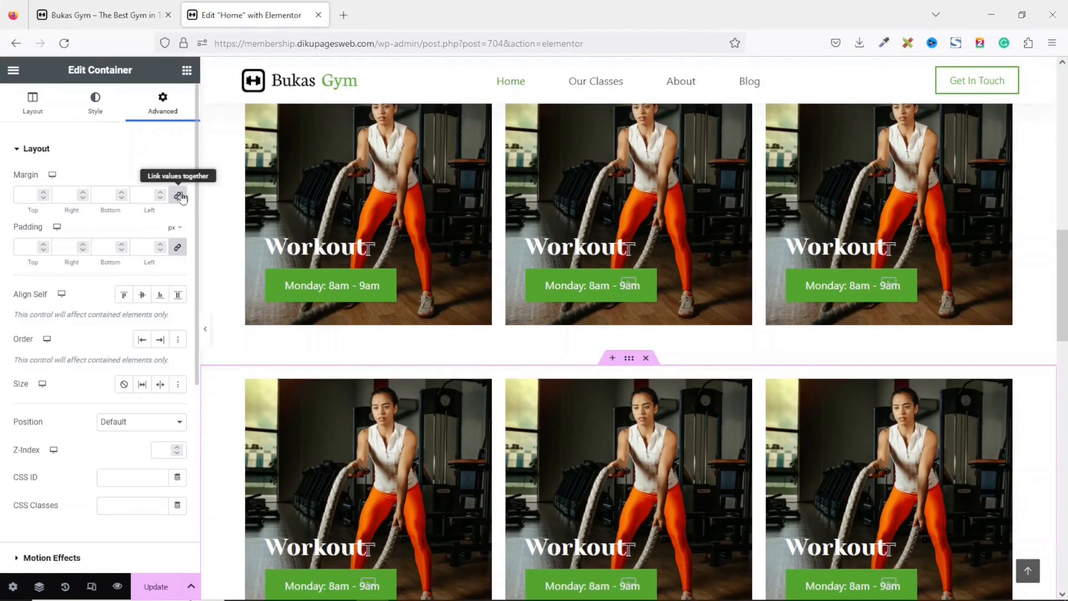
double_click(30, 195)
text(-60)
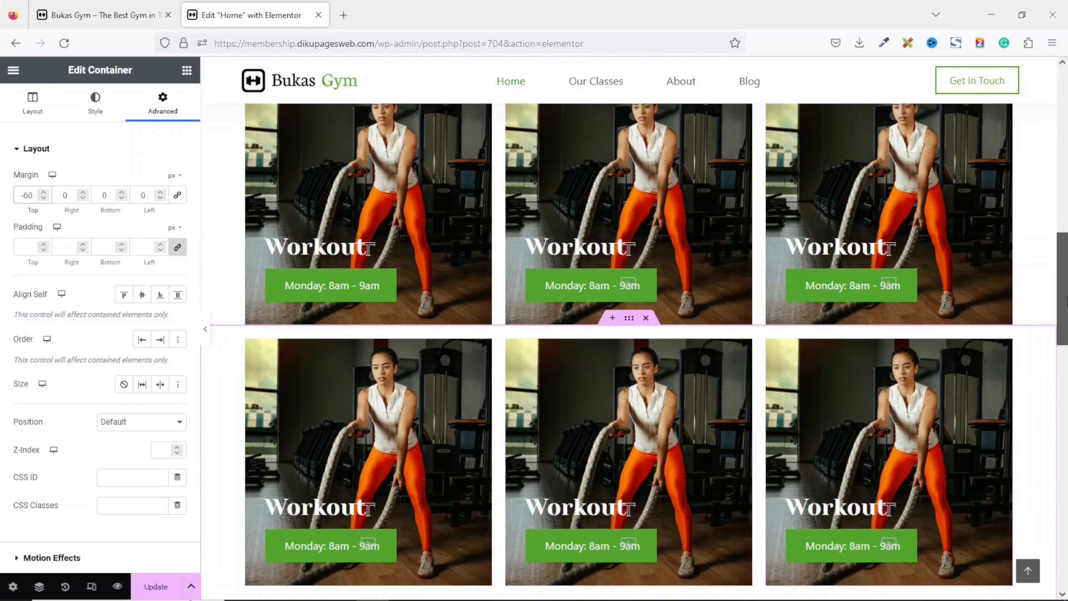
scroll(1029, 333, down, 3)
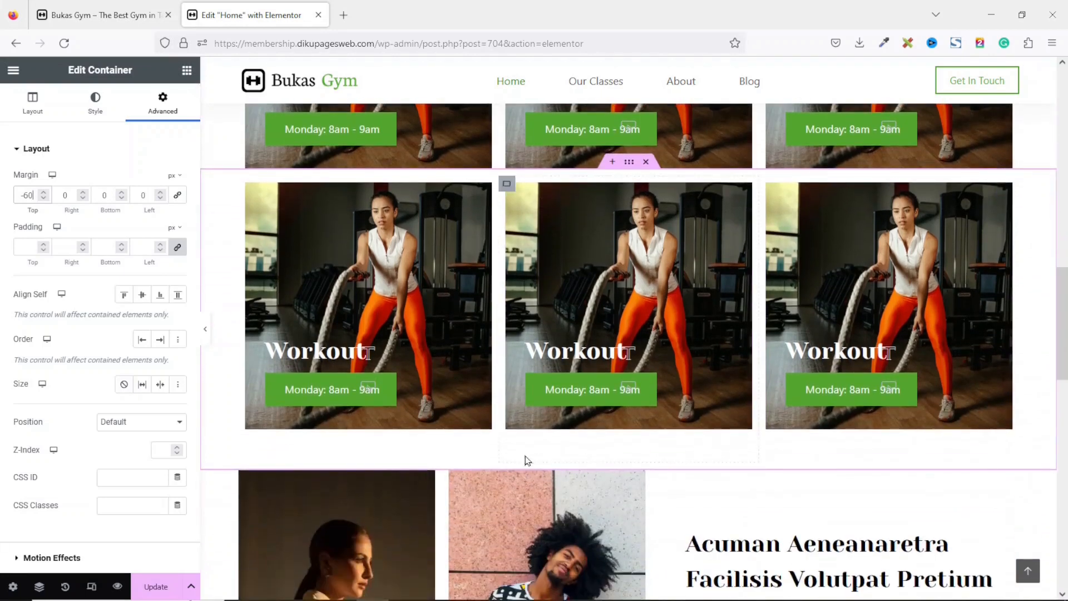
double_click(104, 194)
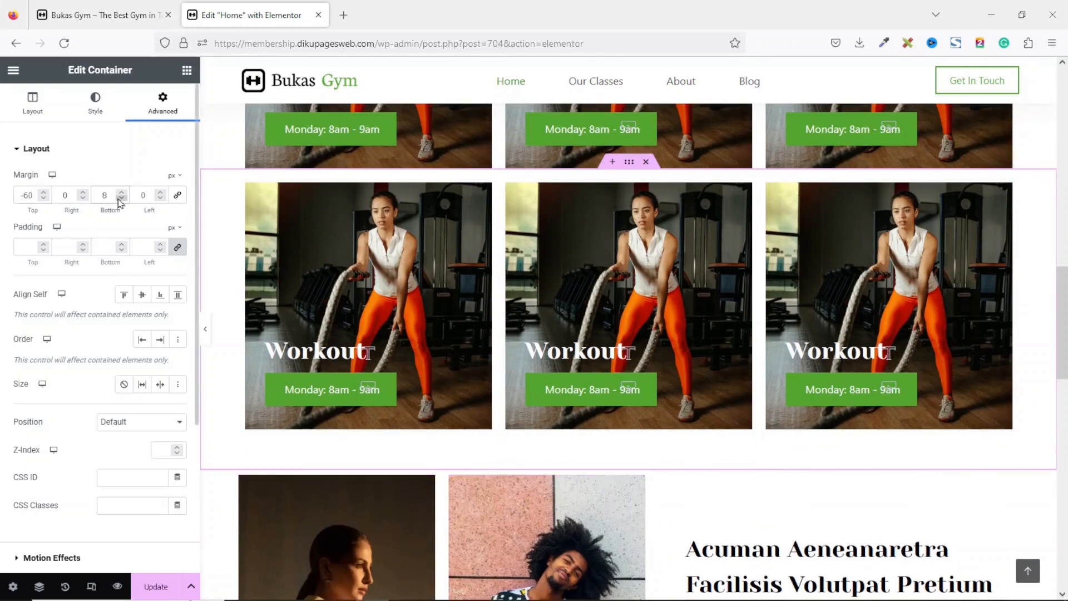
text(80)
Set the first card's Monday button padding to 5 on all sides.
scroll(553, 193, up, 3)
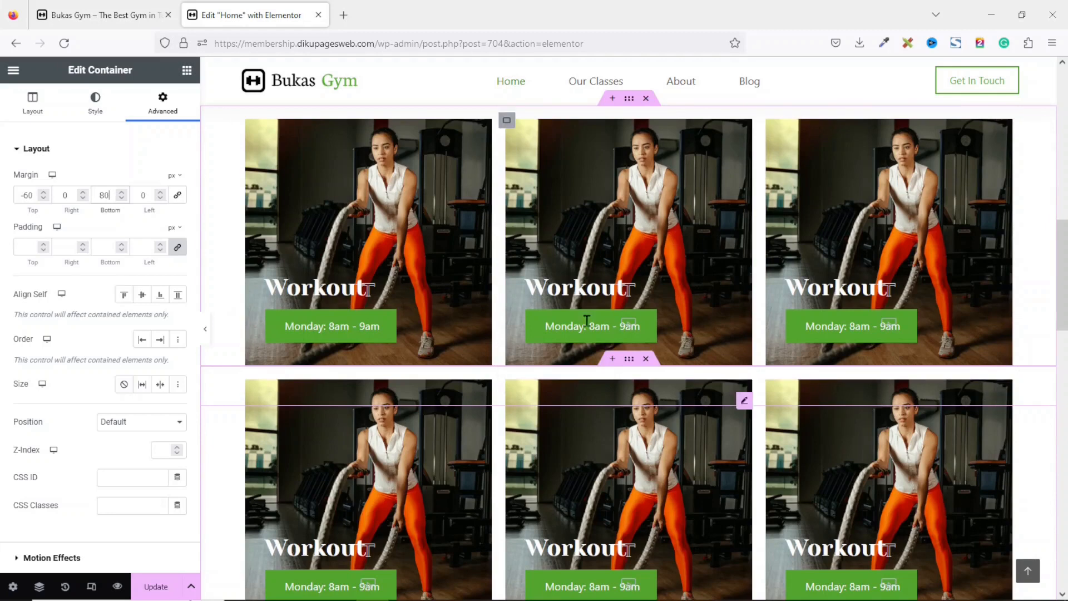
click(317, 325)
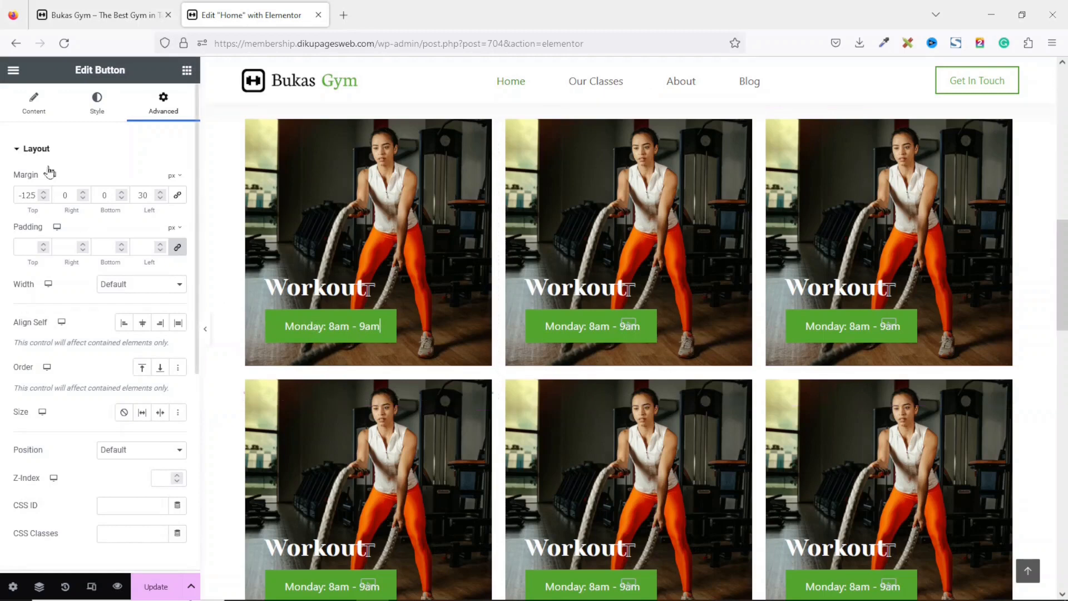
click(97, 104)
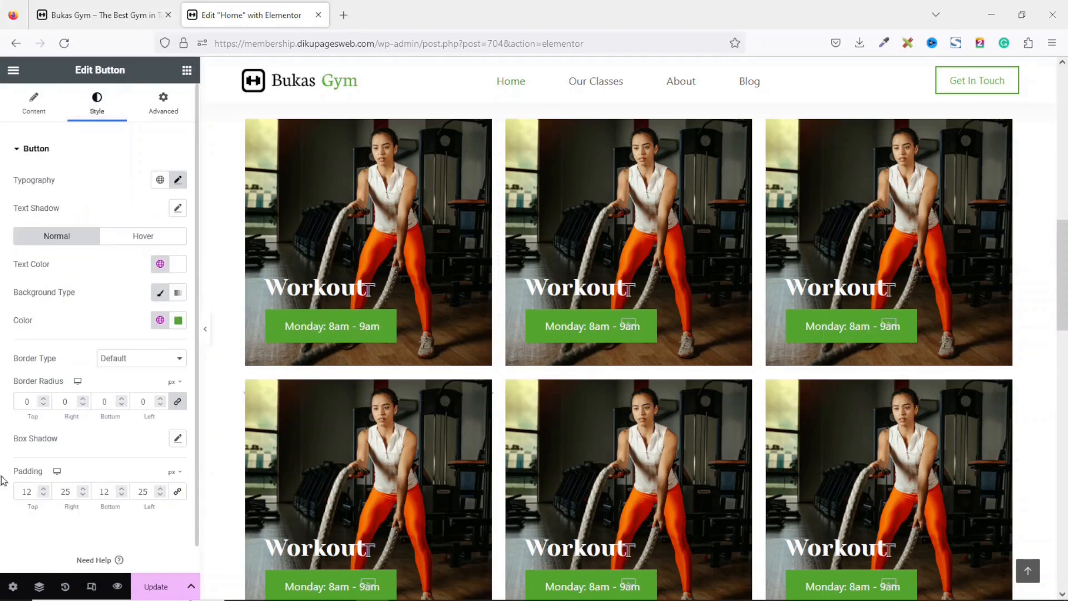
click(178, 492)
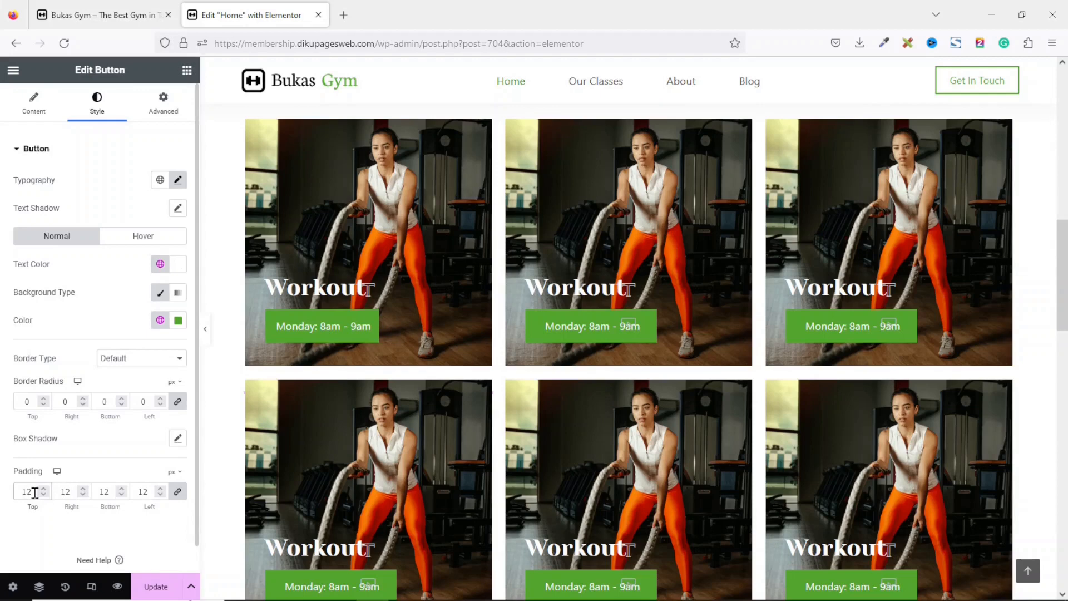
drag(34, 493, 3, 505)
text(5)
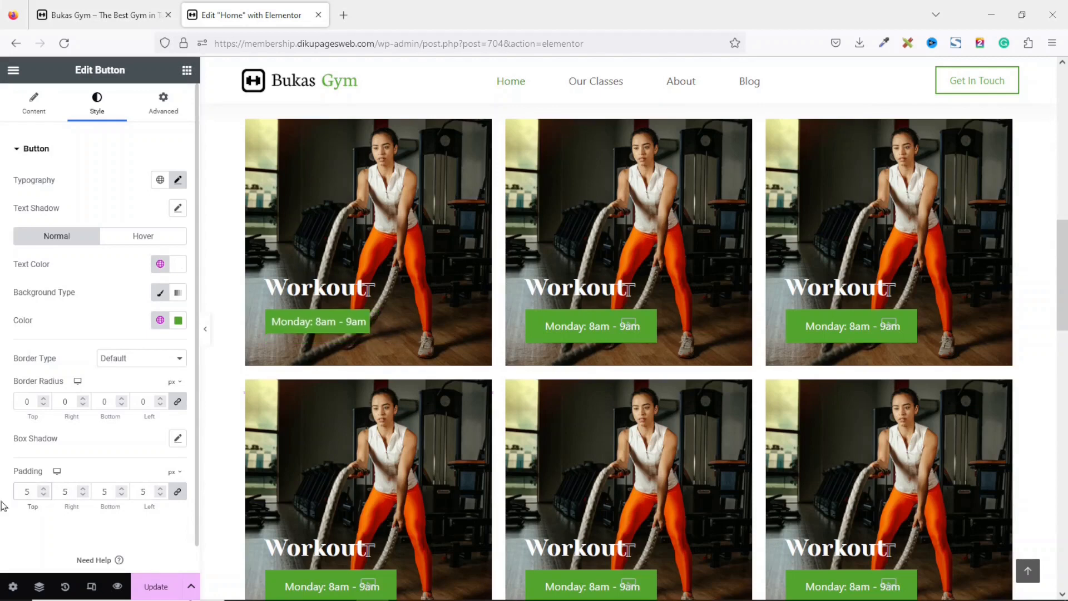
Copy the first button and paste its style onto the other two buttons in the first row.
right_click(325, 320)
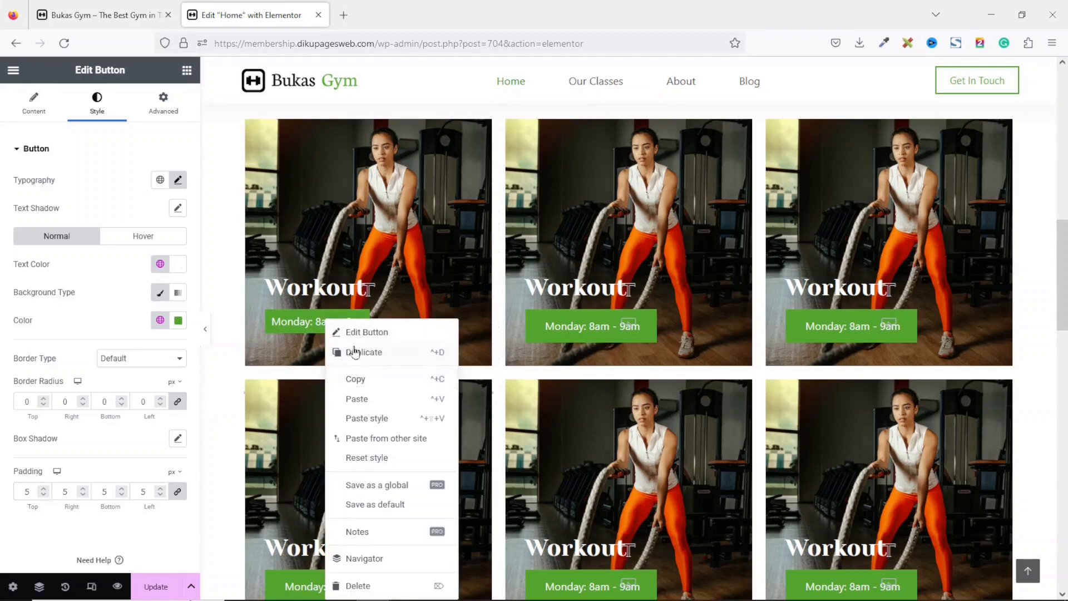
click(371, 381)
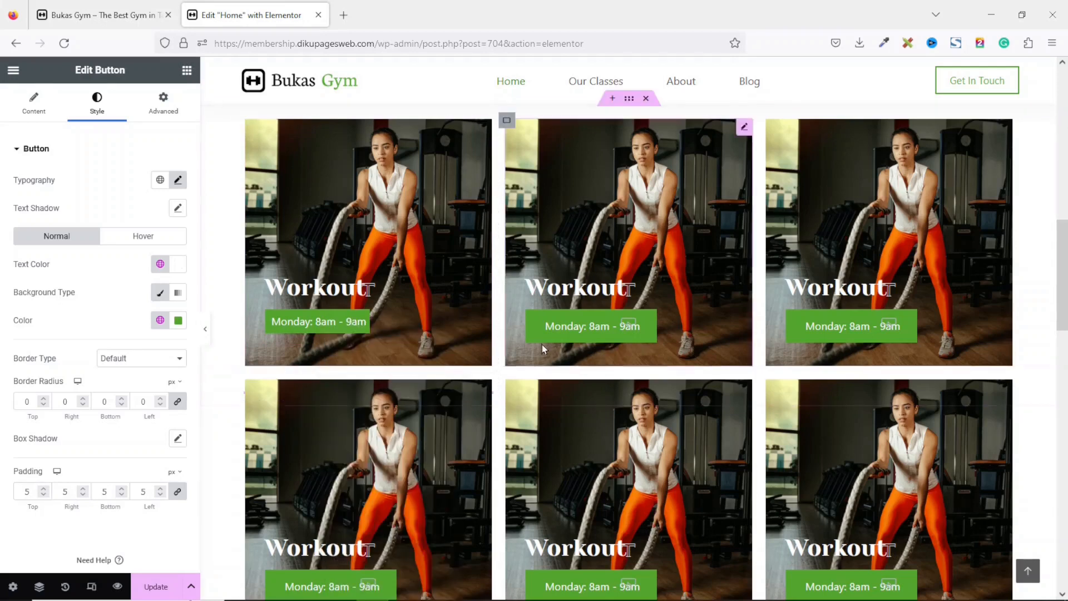
right_click(567, 324)
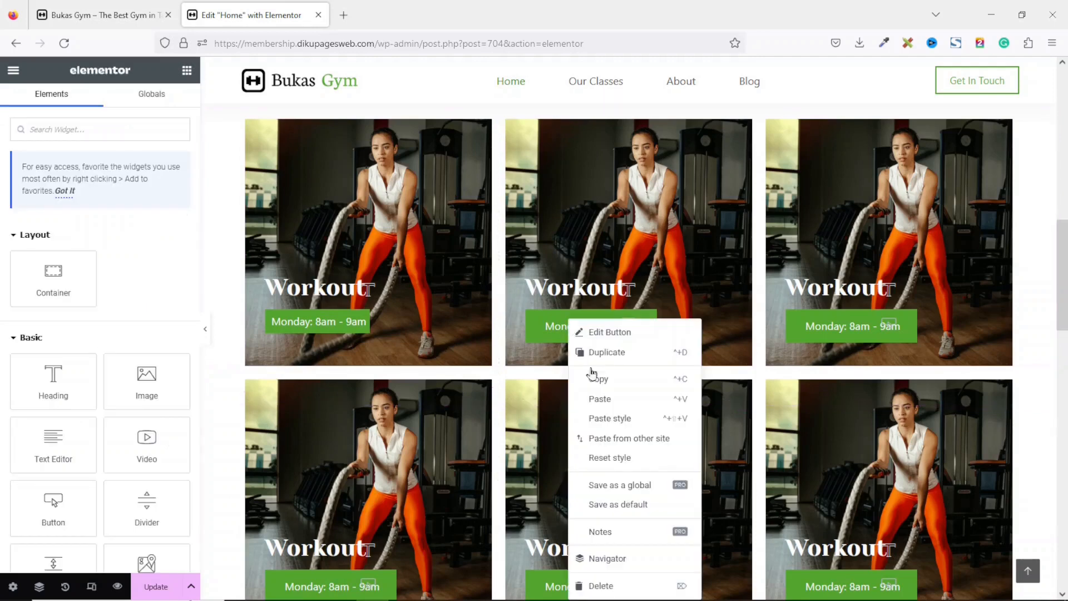
click(615, 420)
right_click(866, 323)
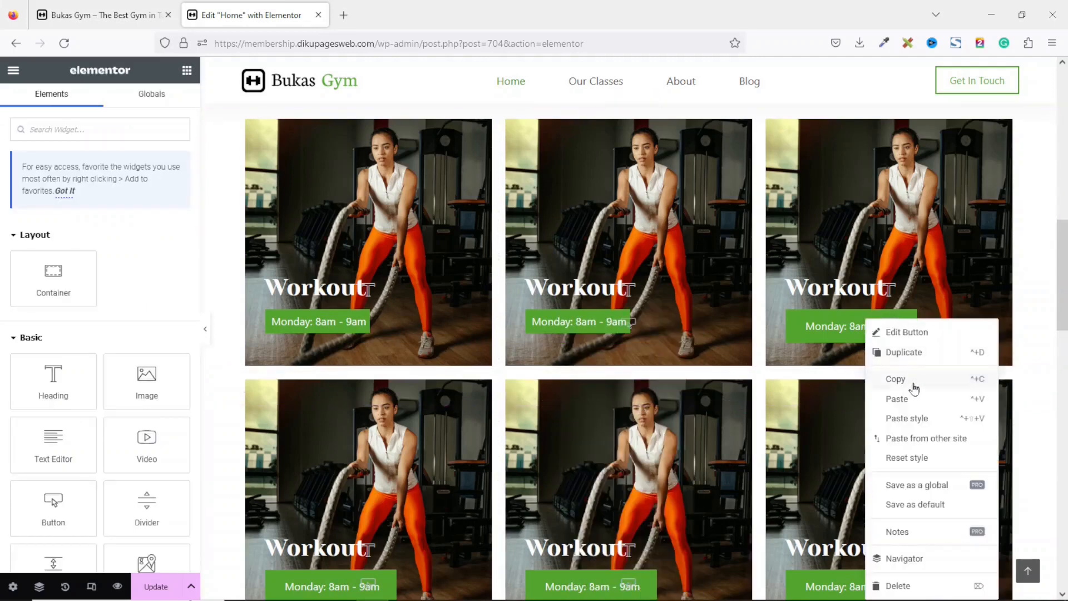
click(915, 424)
Paste the copied button style onto all three buttons in the second row.
scroll(915, 424, down, 2)
right_click(856, 458)
click(901, 425)
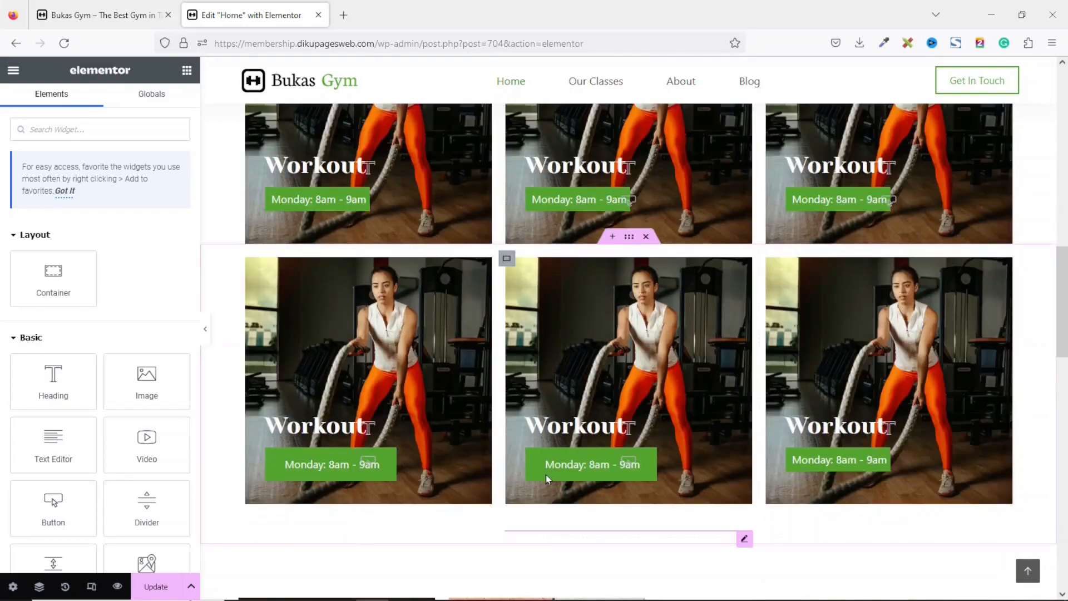
right_click(548, 462)
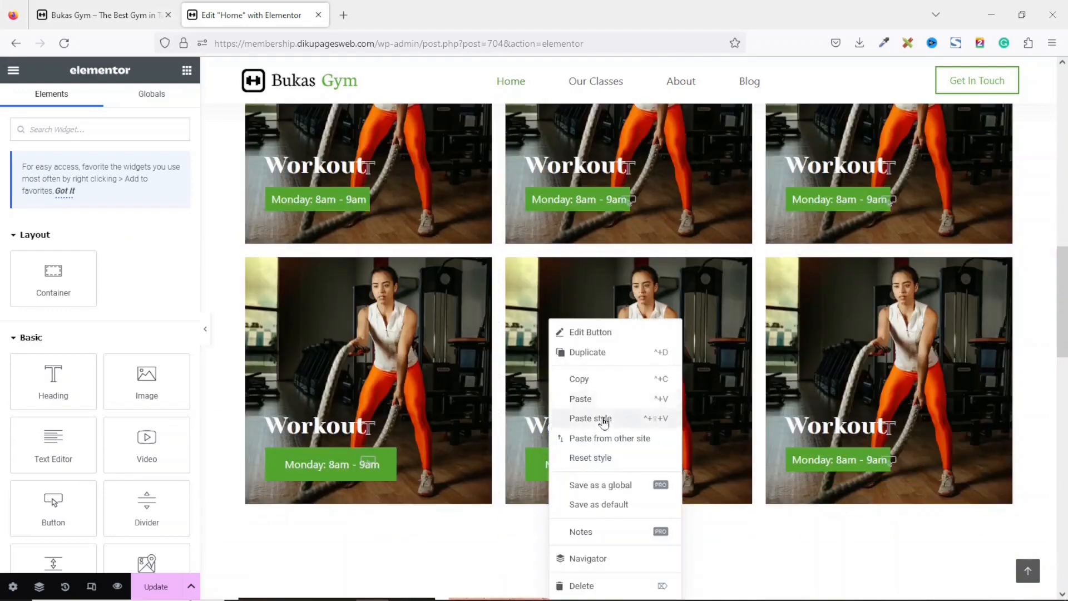
click(604, 421)
right_click(324, 463)
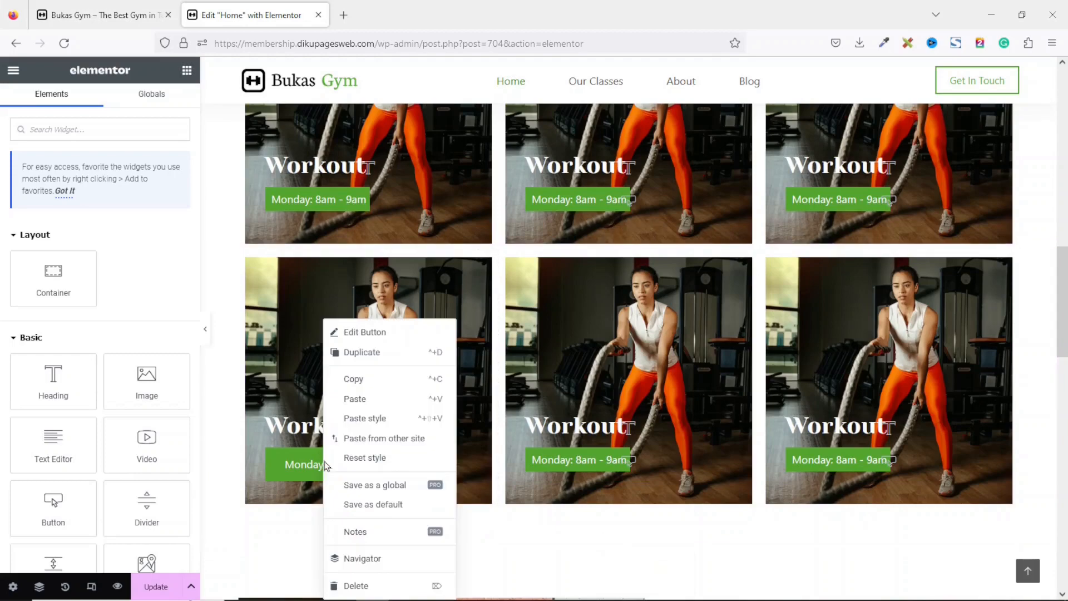
click(394, 423)
Replace the second card's image with the Power image from the media library.
scroll(1041, 396, up, 3)
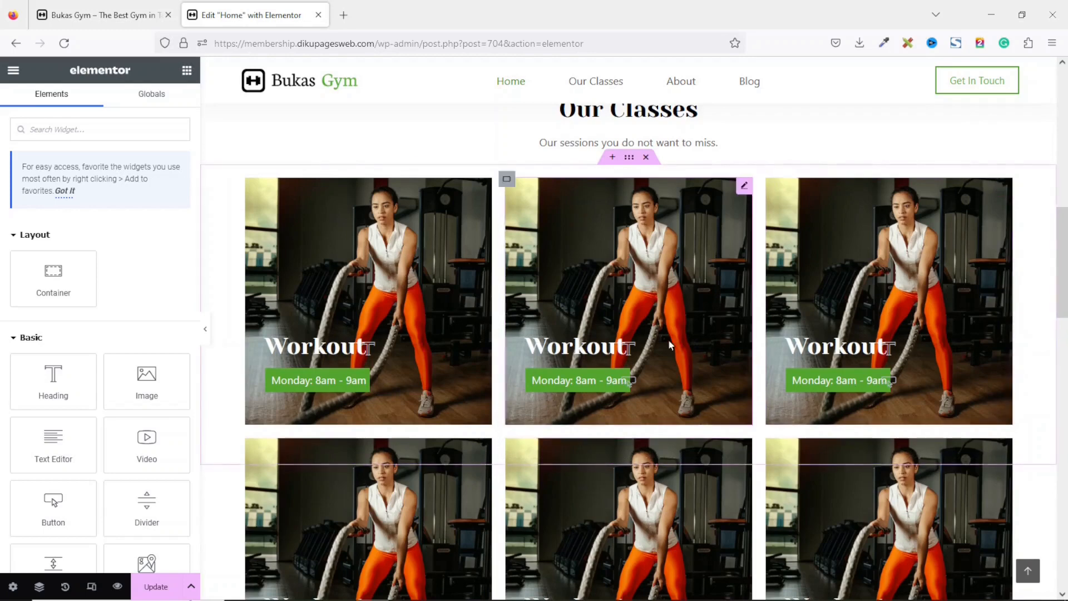
click(667, 213)
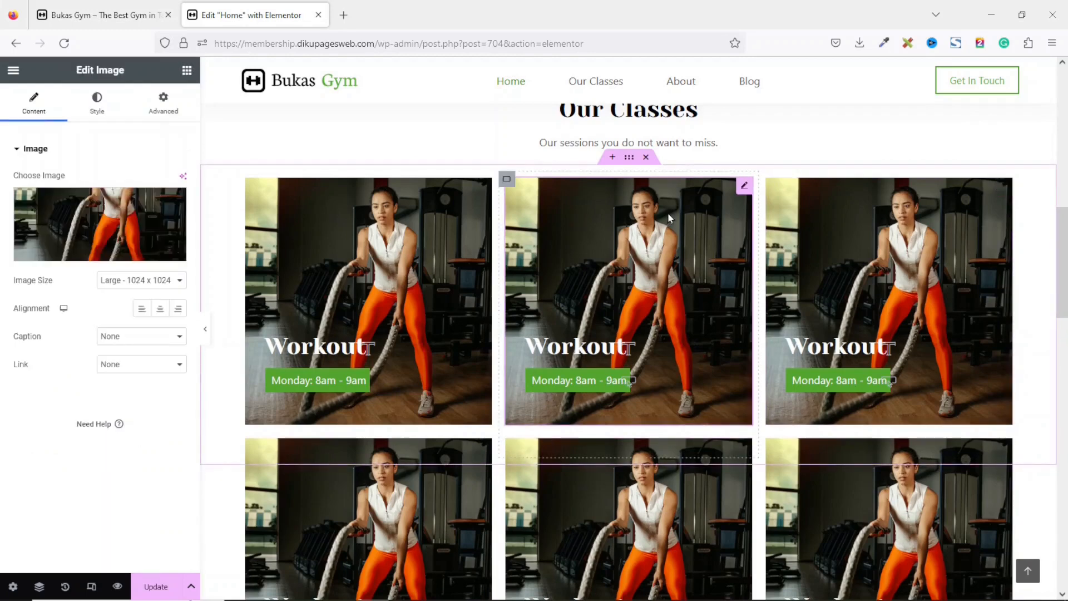
click(85, 224)
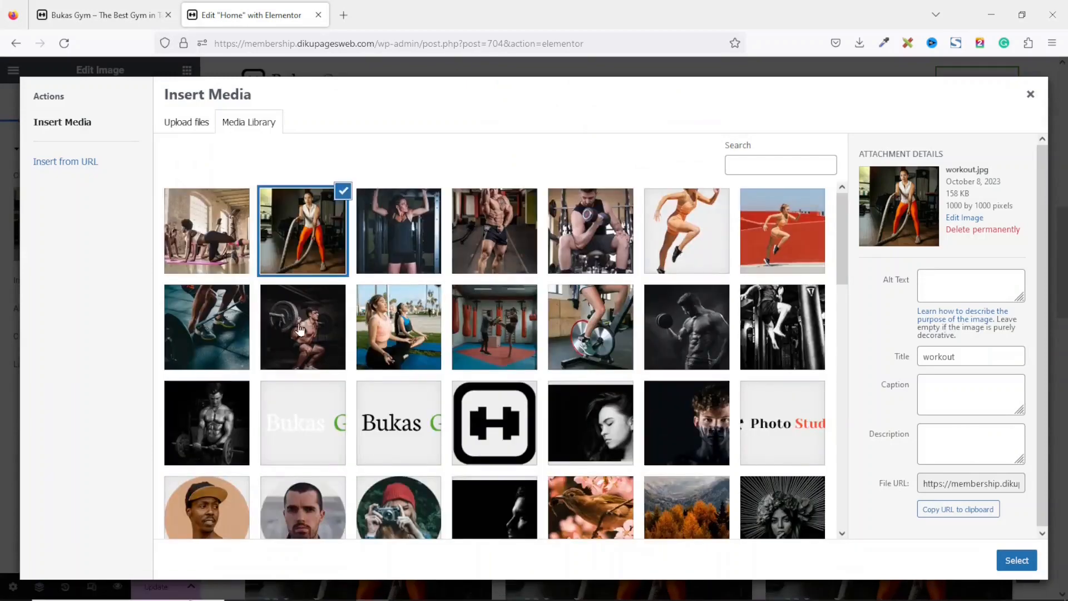
click(300, 329)
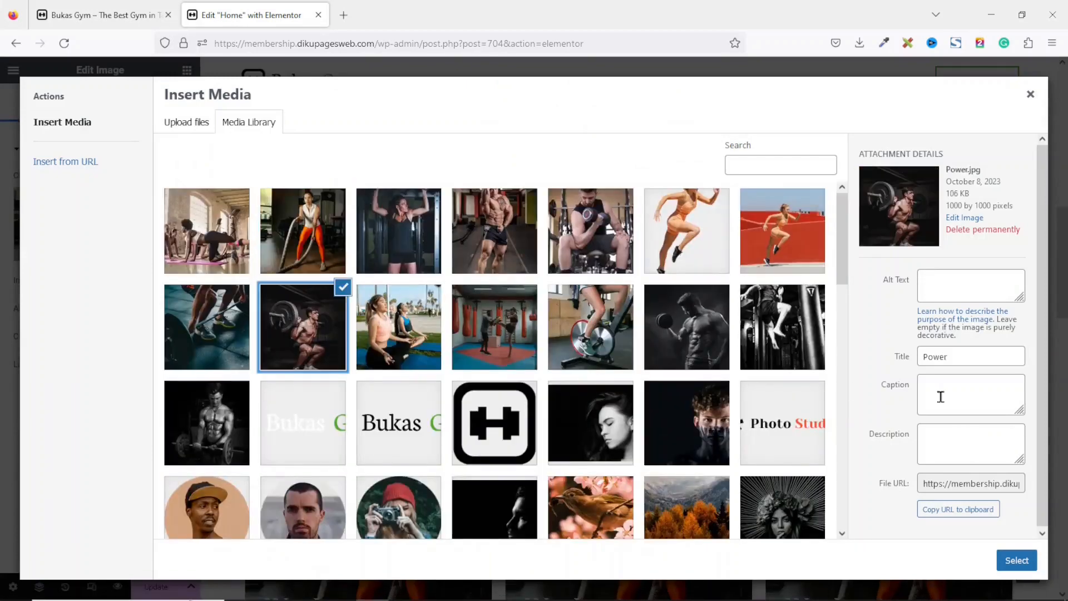
click(1034, 559)
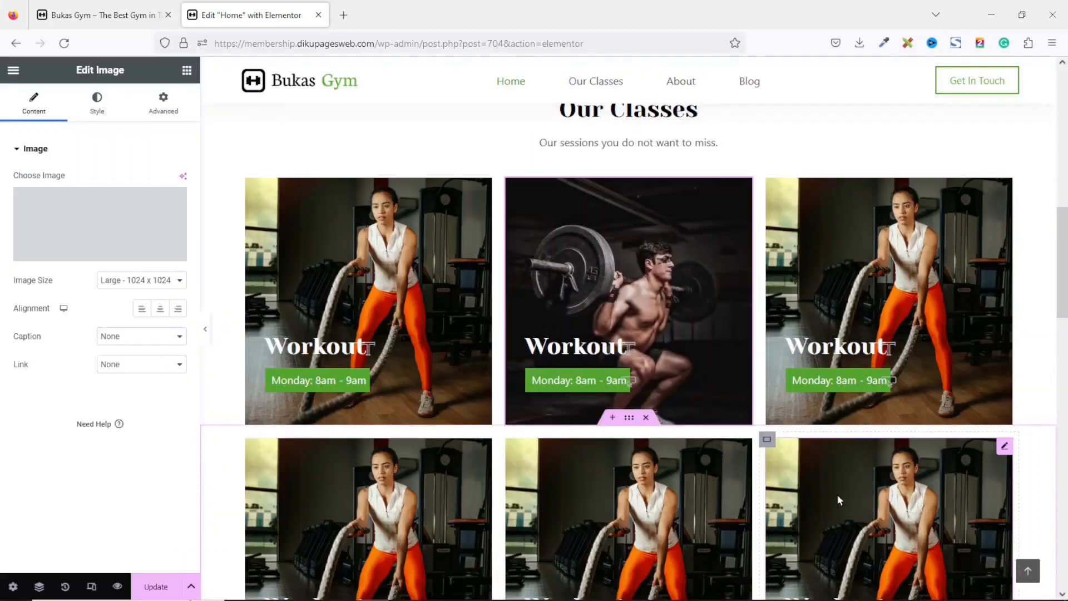
Change the second card's heading text to "Power".
click(577, 346)
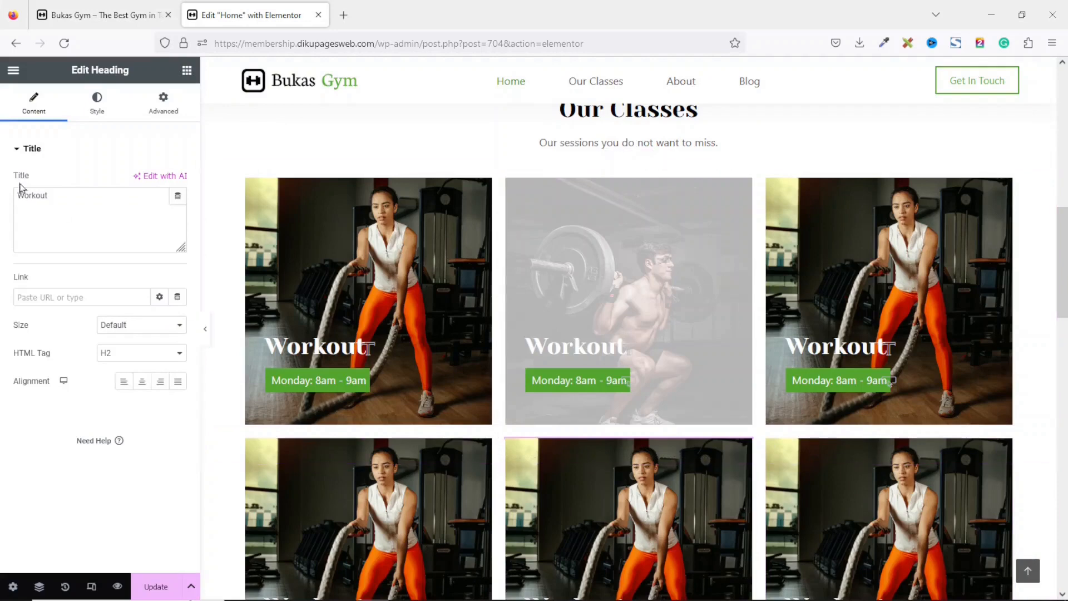
drag(89, 200, 2, 199)
text(Power)
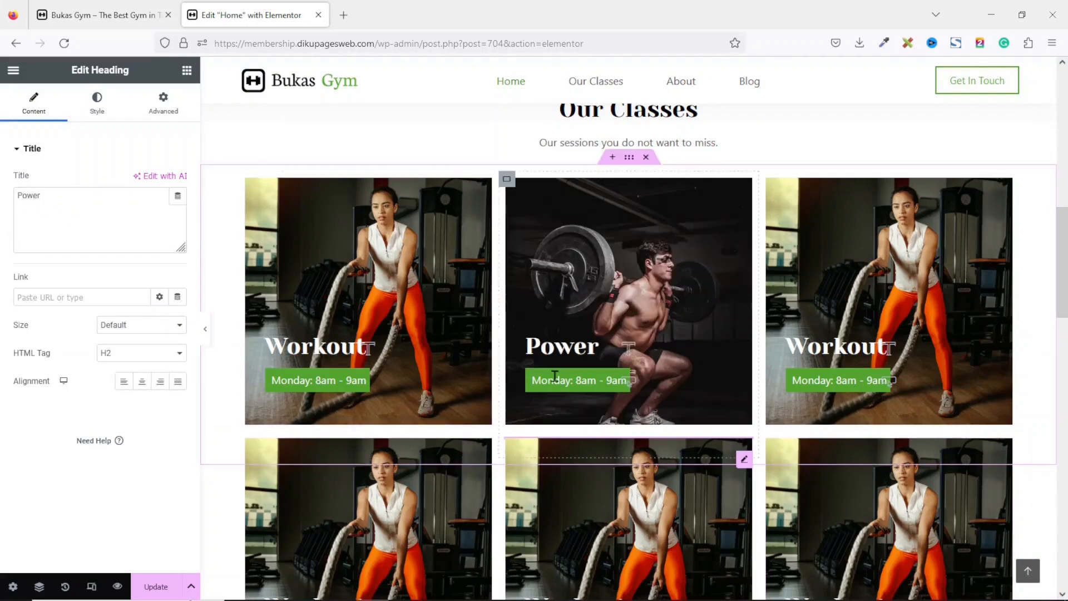
Change the second card's button text to "Monday: 10am - 11am".
click(554, 380)
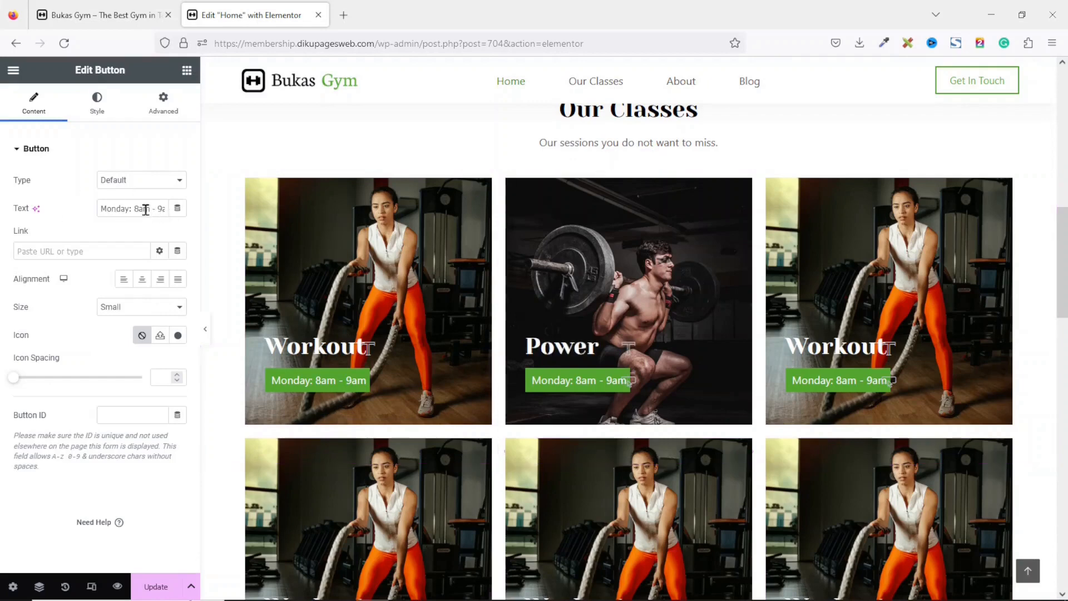
drag(132, 206, 218, 213)
text(10am -)
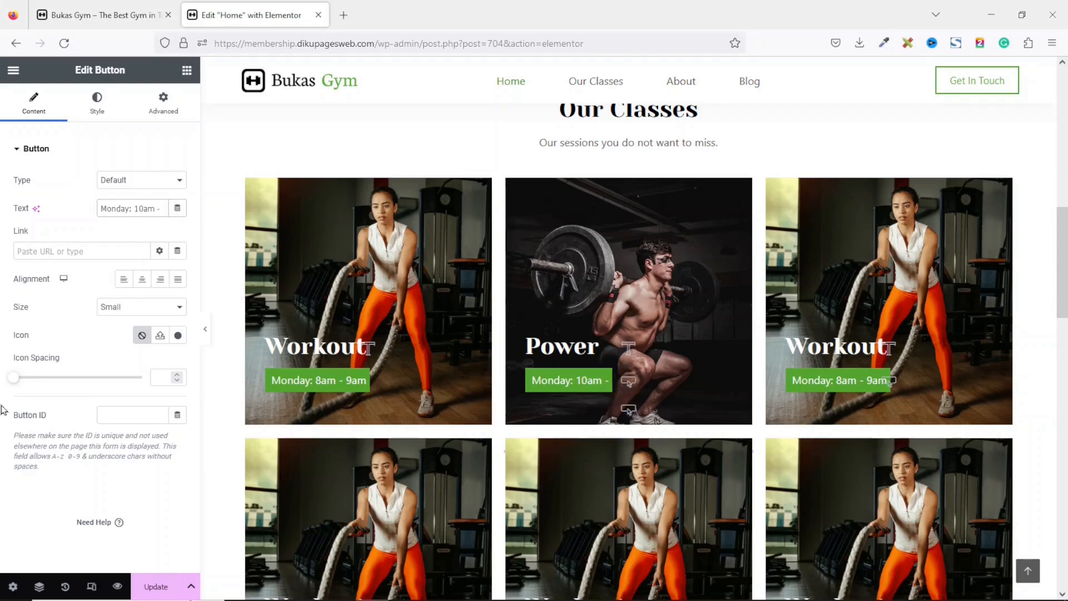
text( 11am)
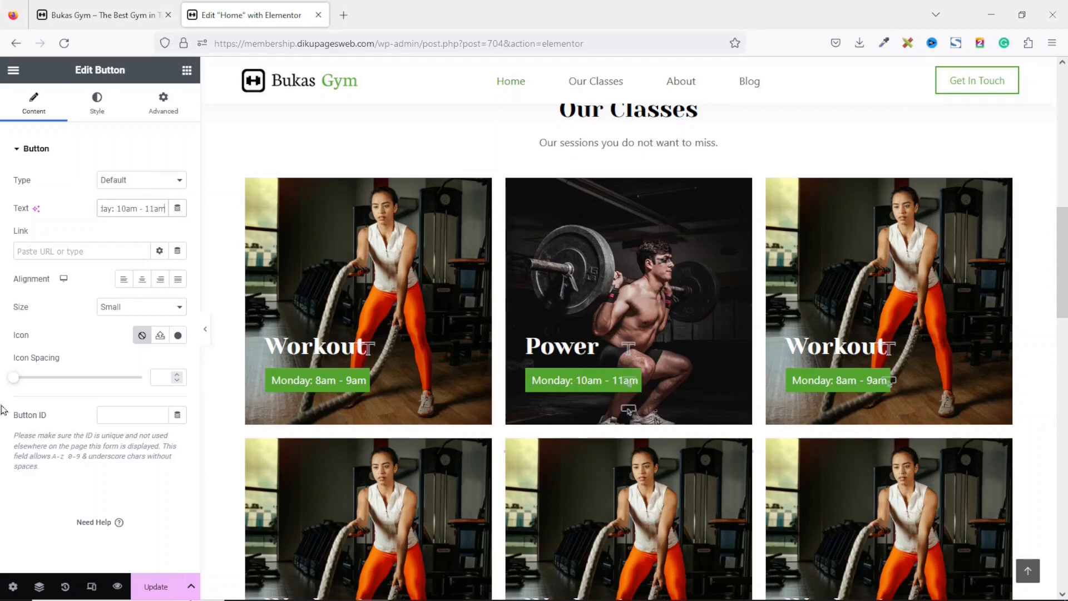
Delete the gallery beside the about text and add an Image widget showing the service-bg running woman picture.
scroll(889, 261, up, 2)
scroll(889, 262, down, 1)
scroll(889, 262, up, 1)
scroll(889, 262, down, 3)
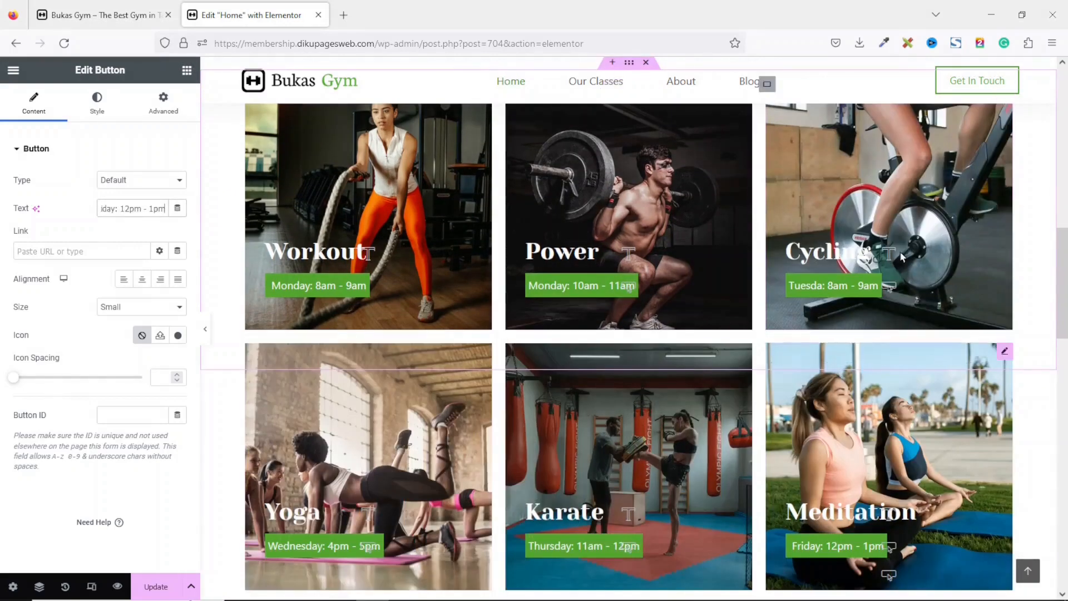
drag(1065, 247, 1064, 305)
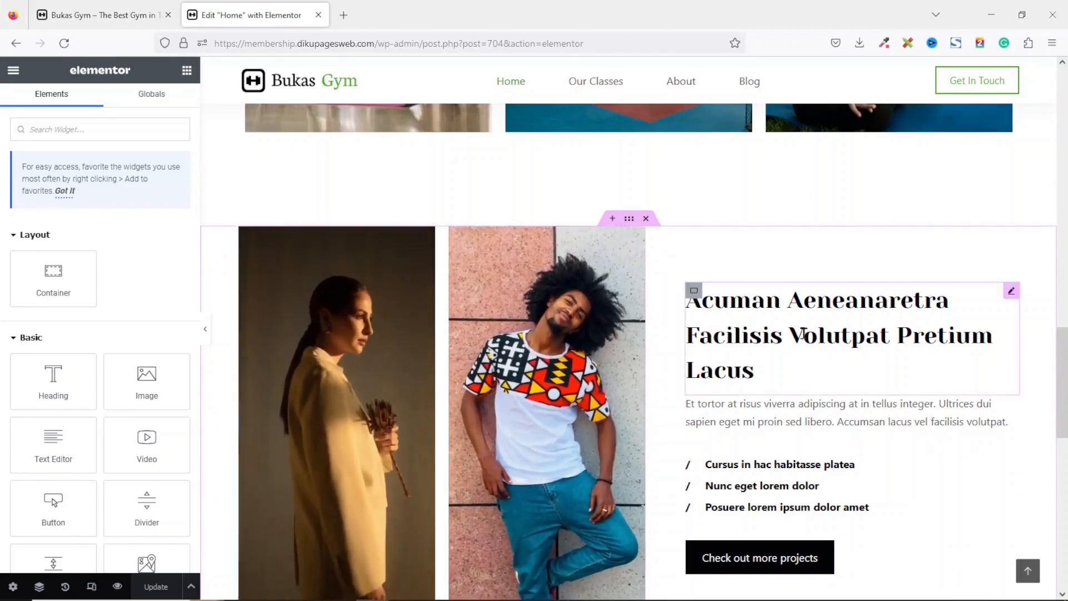
scroll(803, 334, down, 2)
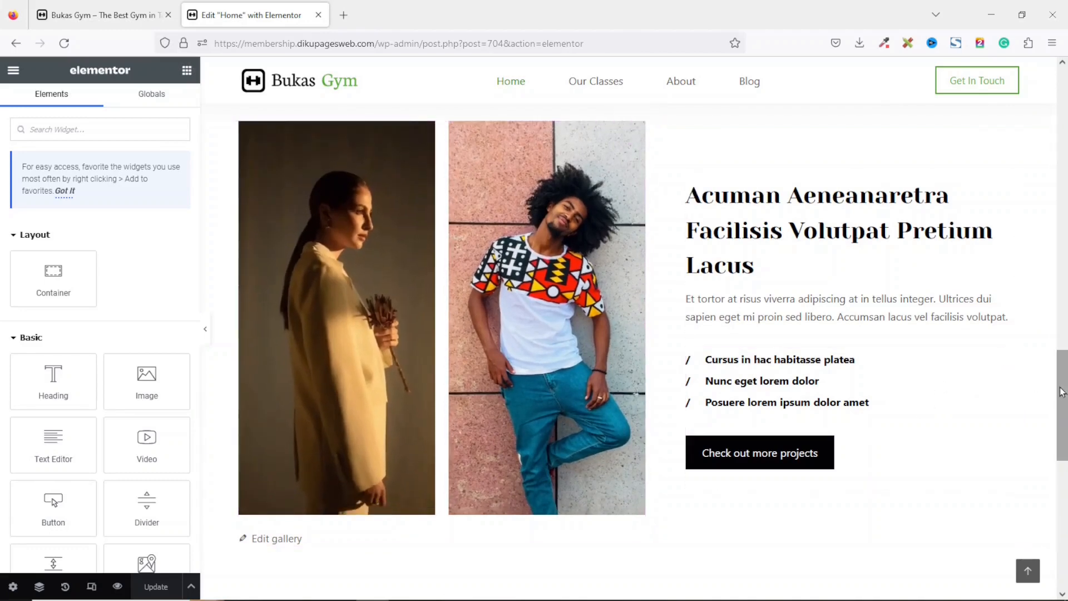
right_click(524, 255)
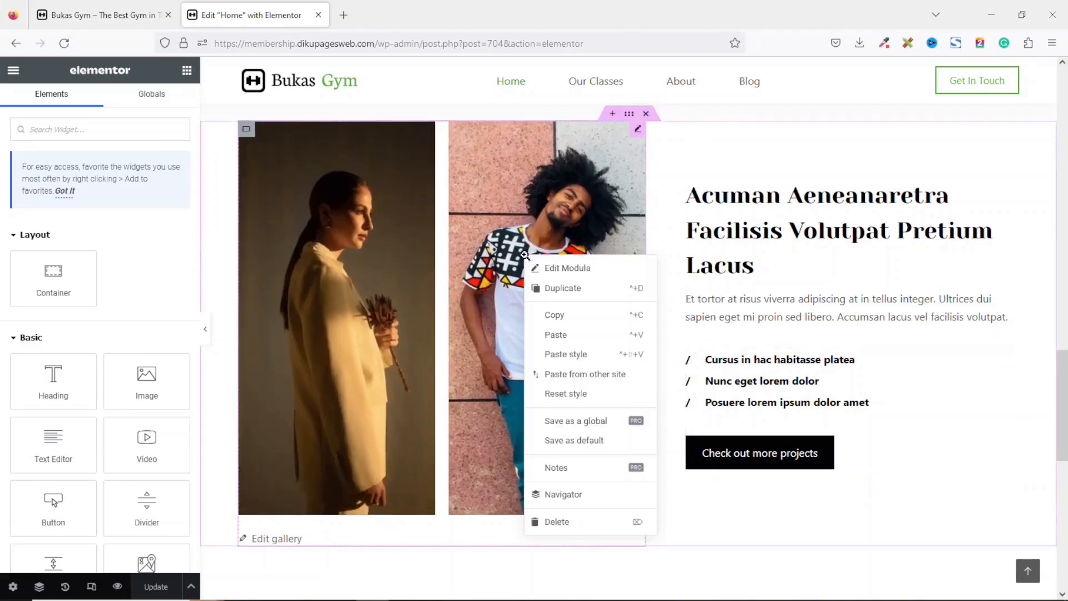
click(556, 522)
drag(149, 389, 421, 271)
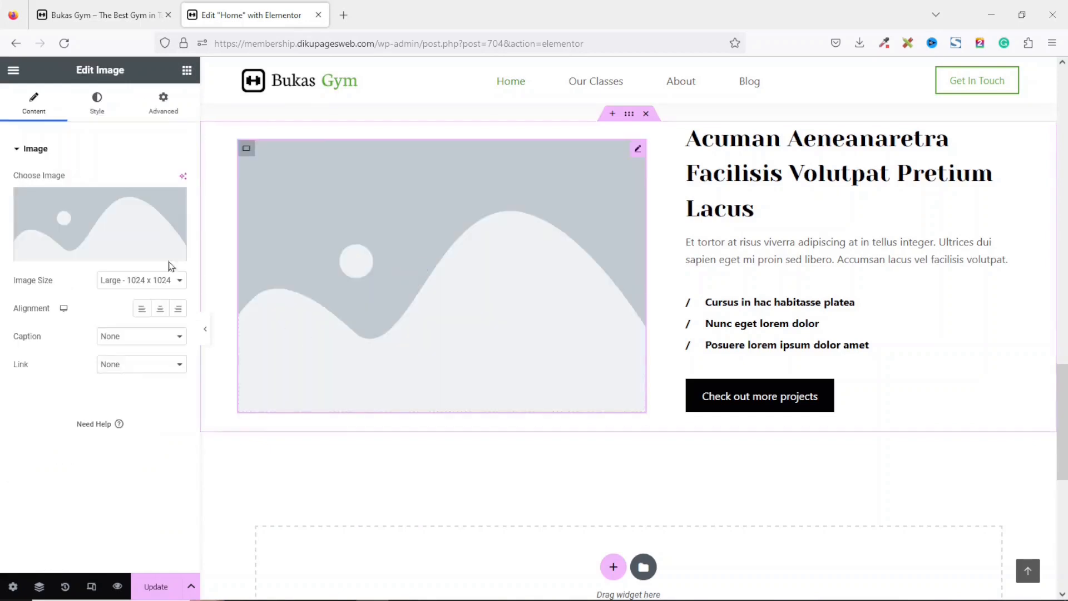
click(95, 225)
click(685, 229)
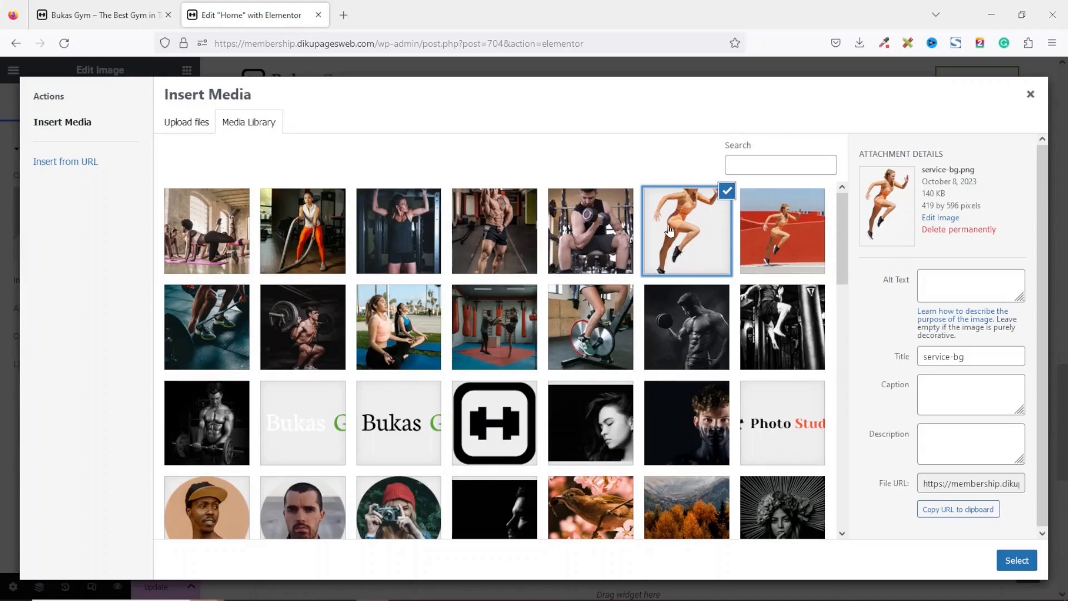
click(1015, 561)
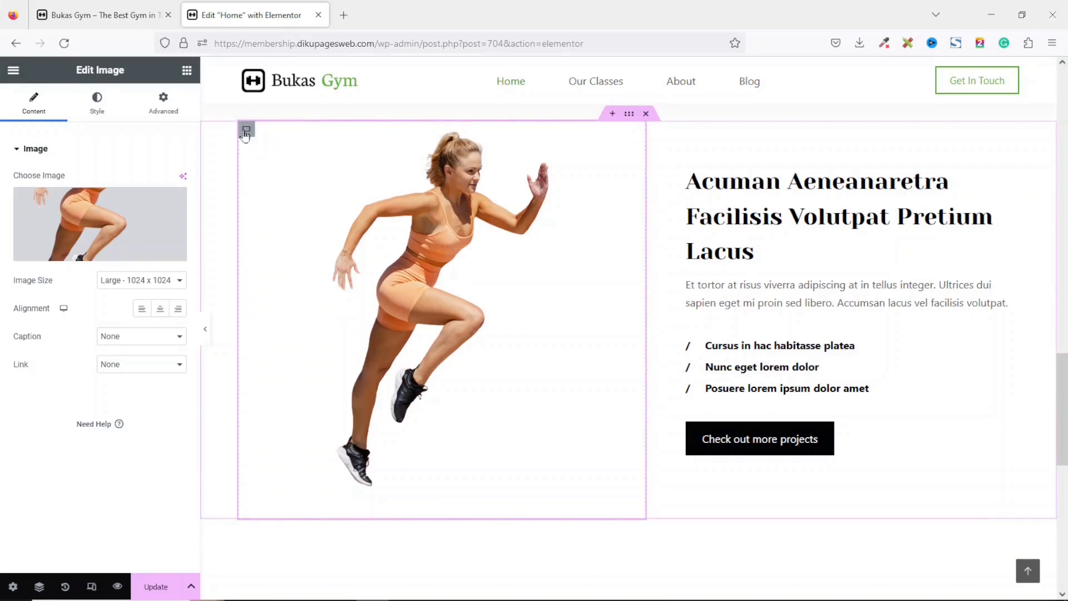
Give the image's container a classic background using the Theme Color Palette 1 global color.
click(246, 130)
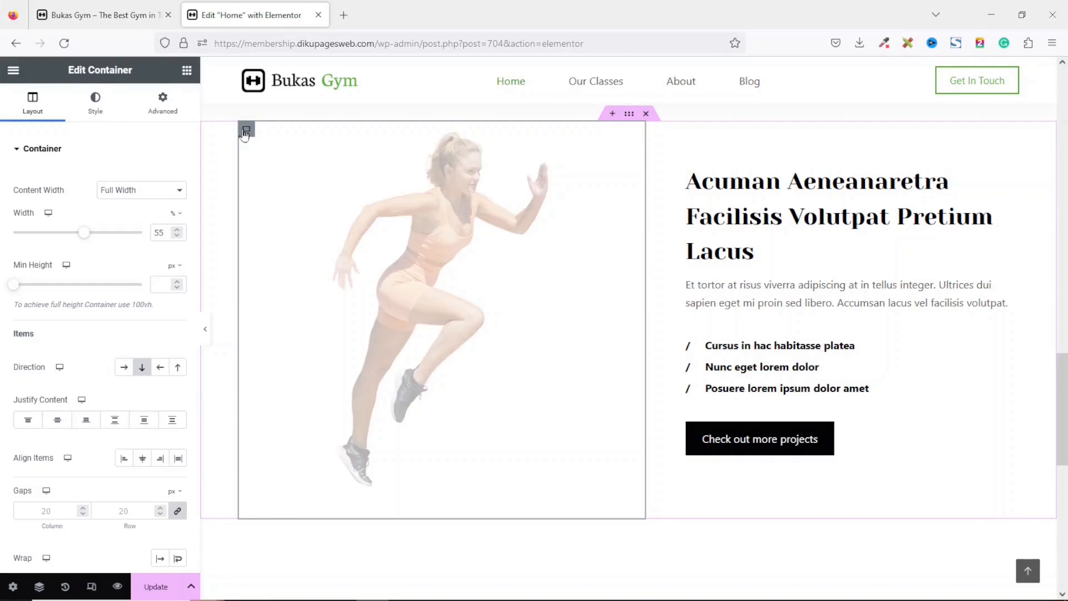
click(93, 109)
click(125, 211)
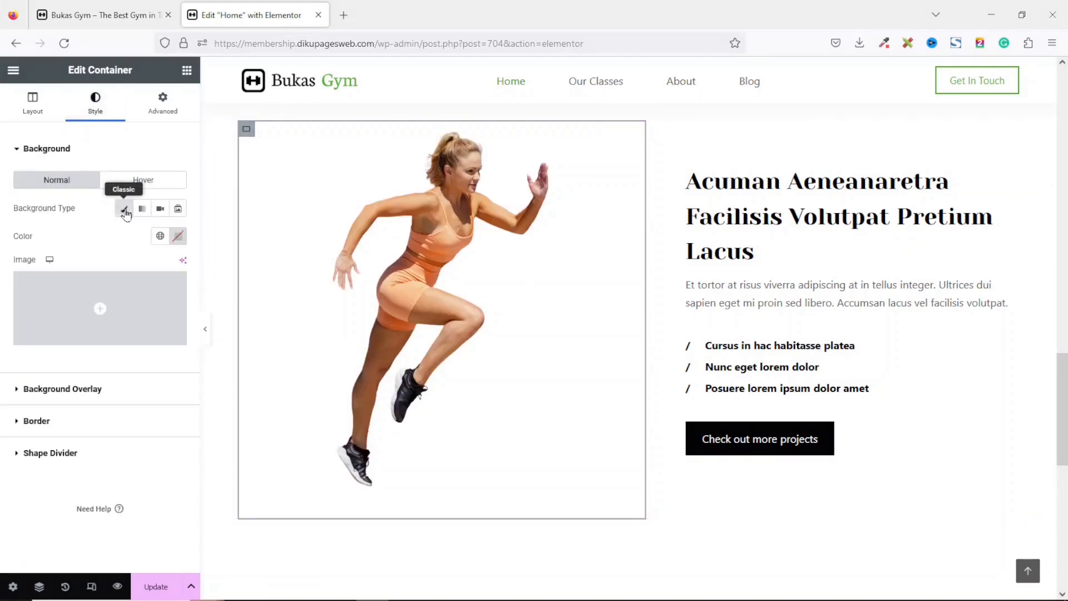
click(160, 236)
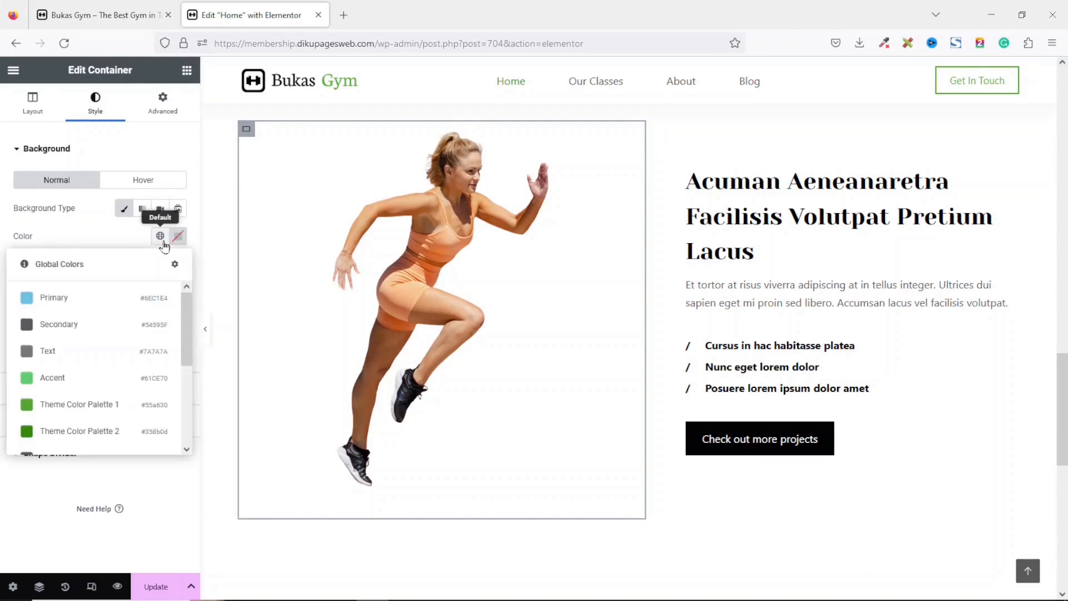
click(77, 406)
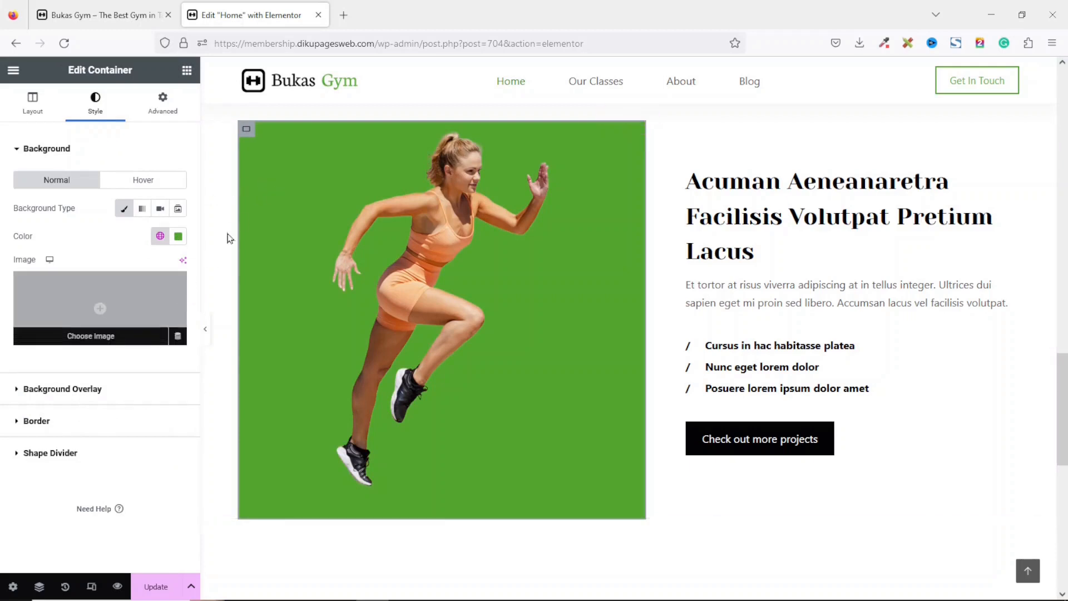
Set the container's hover background to a dark global color.
click(143, 179)
click(158, 210)
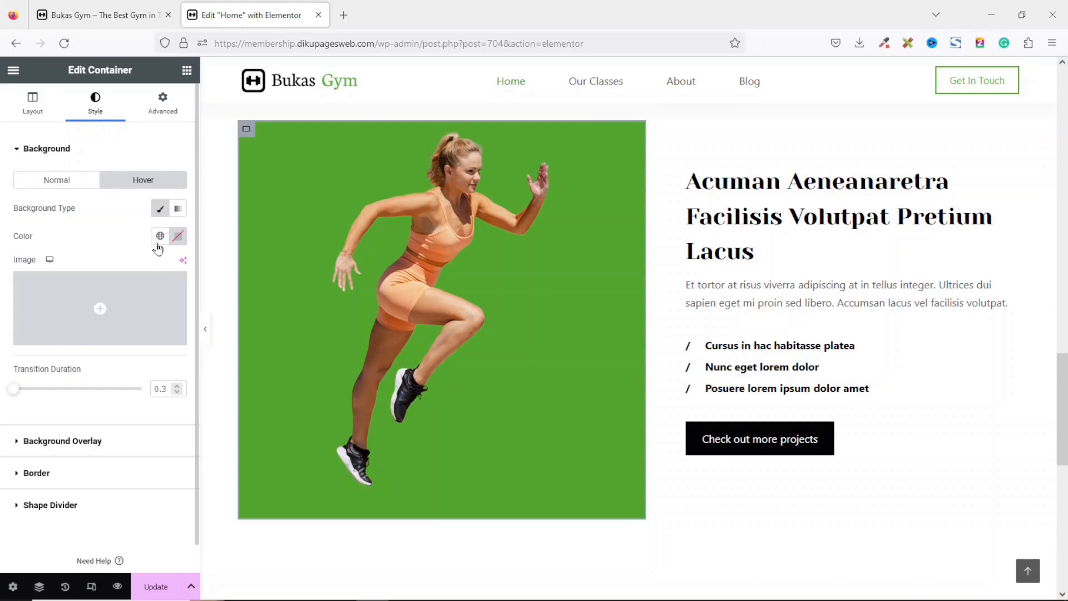
click(159, 236)
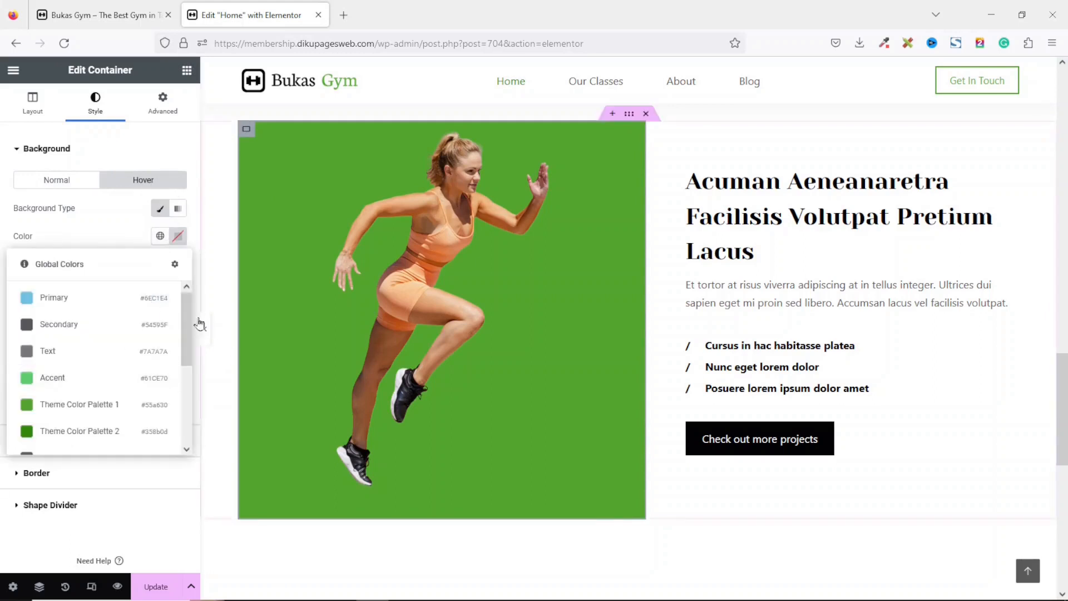
drag(185, 323, 186, 362)
click(98, 407)
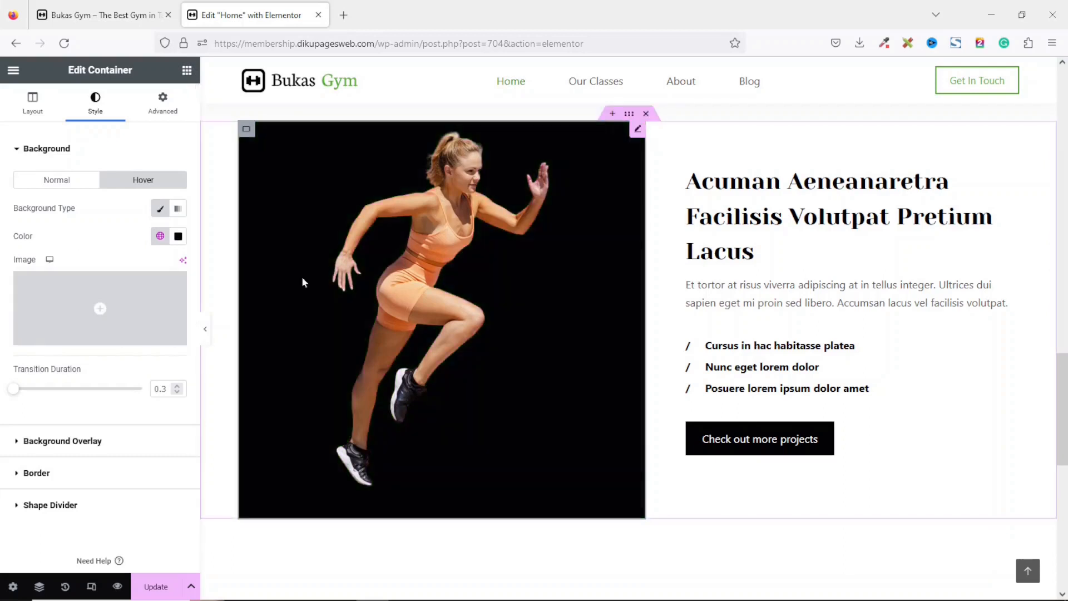
Change the section heading to "About Bukas Gym".
click(742, 224)
drag(133, 207, 1, 188)
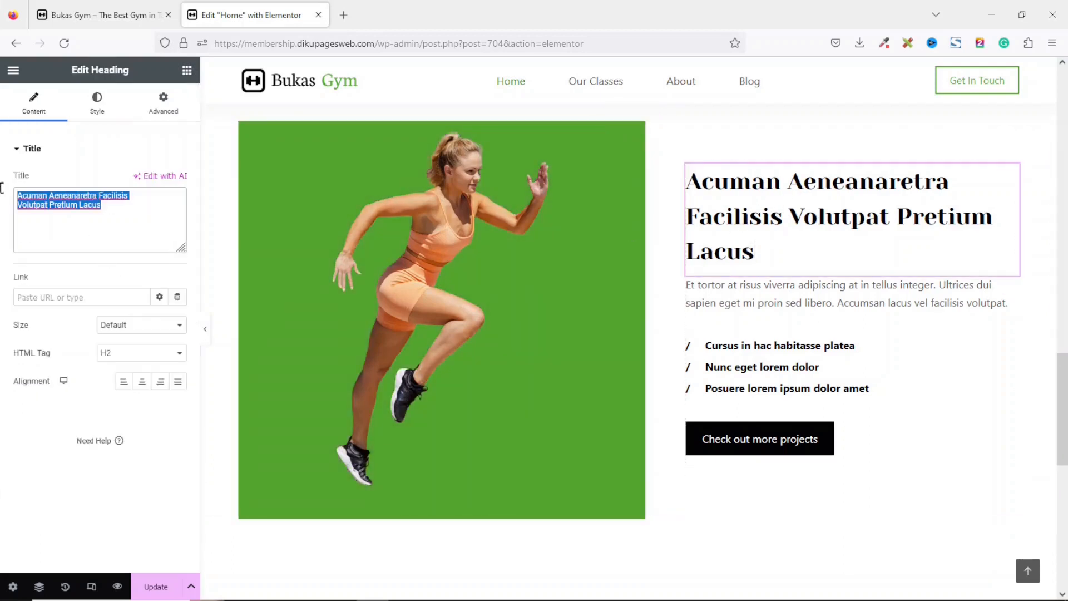
text(About Bukas Gym)
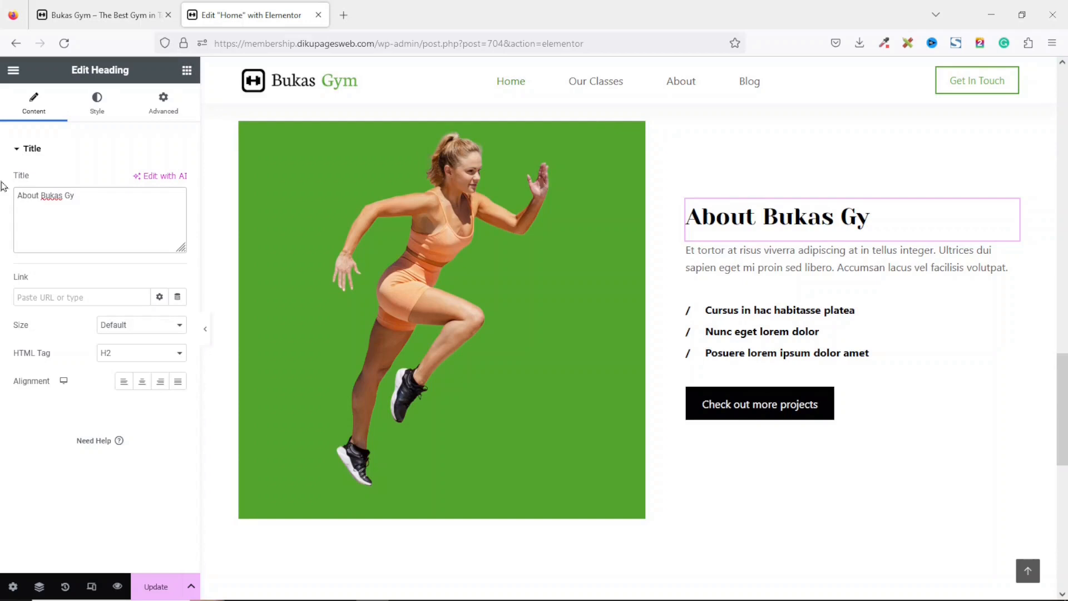
Replace the paragraph text with the pasted description of Bukas Gym's origins.
click(769, 275)
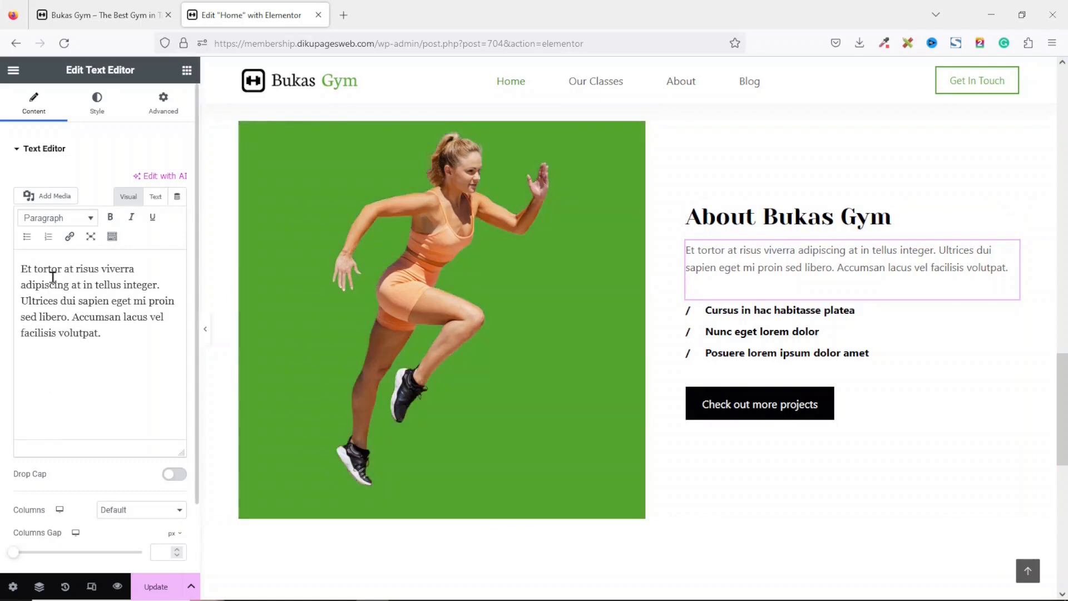
triple_click(2, 266)
key(BackSpace)
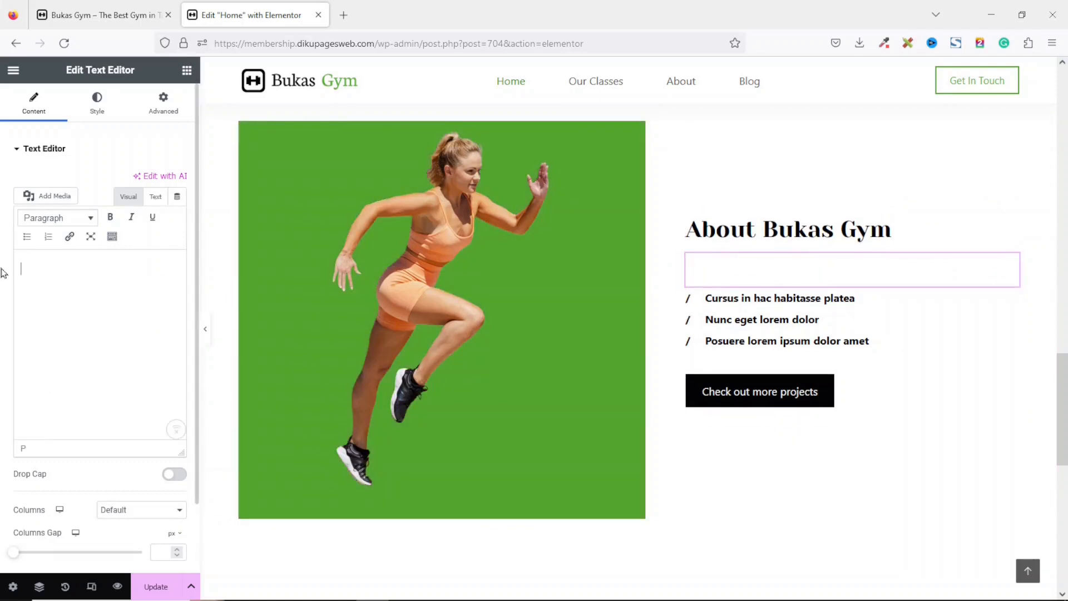
text(Bukas Gym was born out of a shared vision – a vision to create a fitness center that transcends the ordinary, a place where individuals of all backgrounds and fitness levels can come together to transform their lives. Our journey began with a simple idea: to inspire and empower people to take control of their health and wellness.)
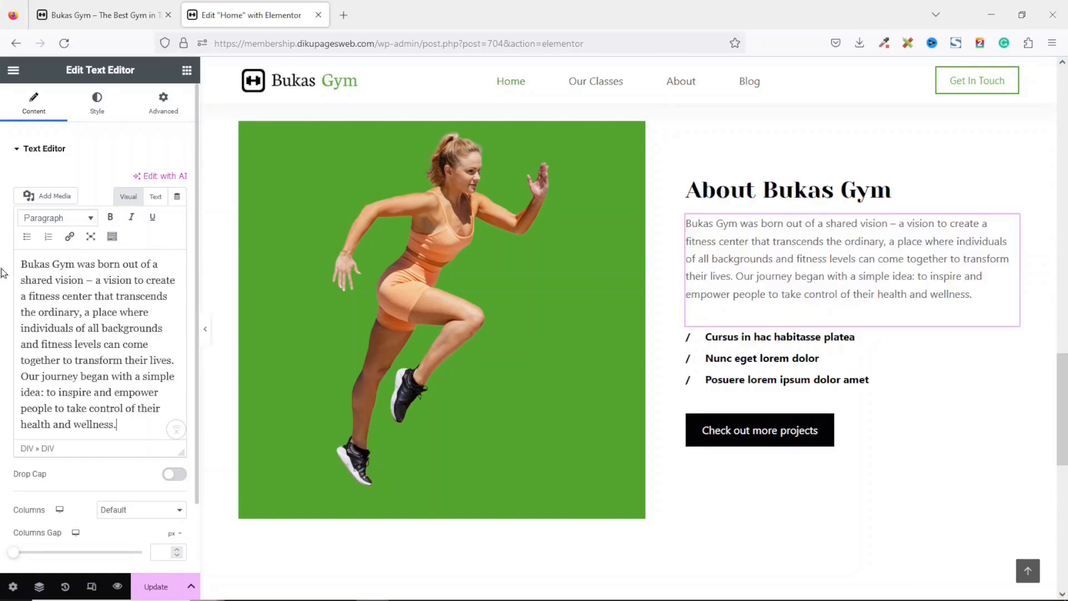
Delete the bullet list below the paragraph.
right_click(770, 365)
click(808, 587)
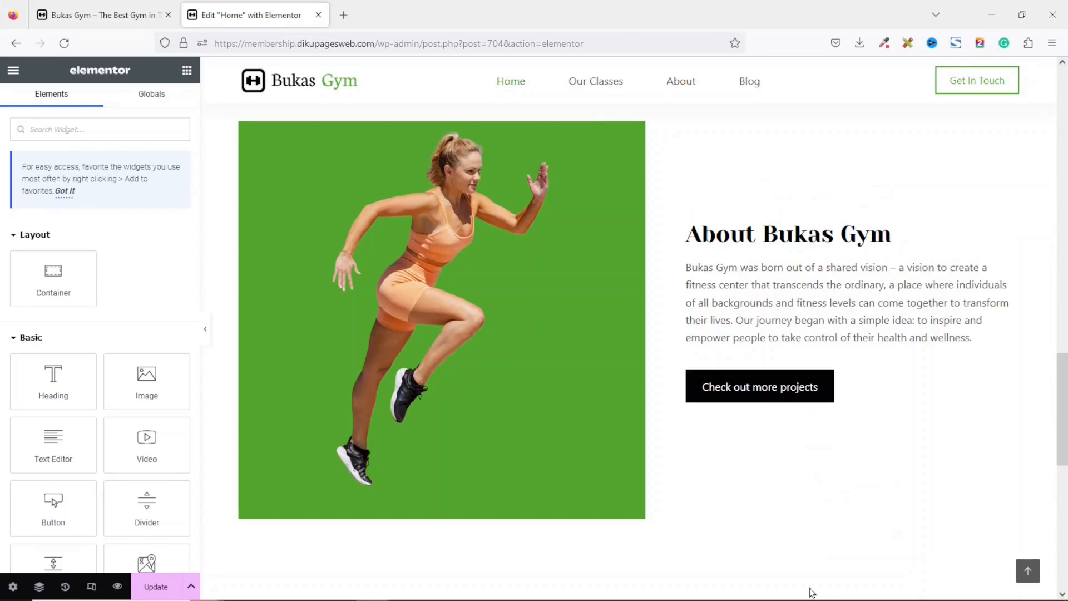
Change the button text to "More Info" and link it to the About page.
click(770, 393)
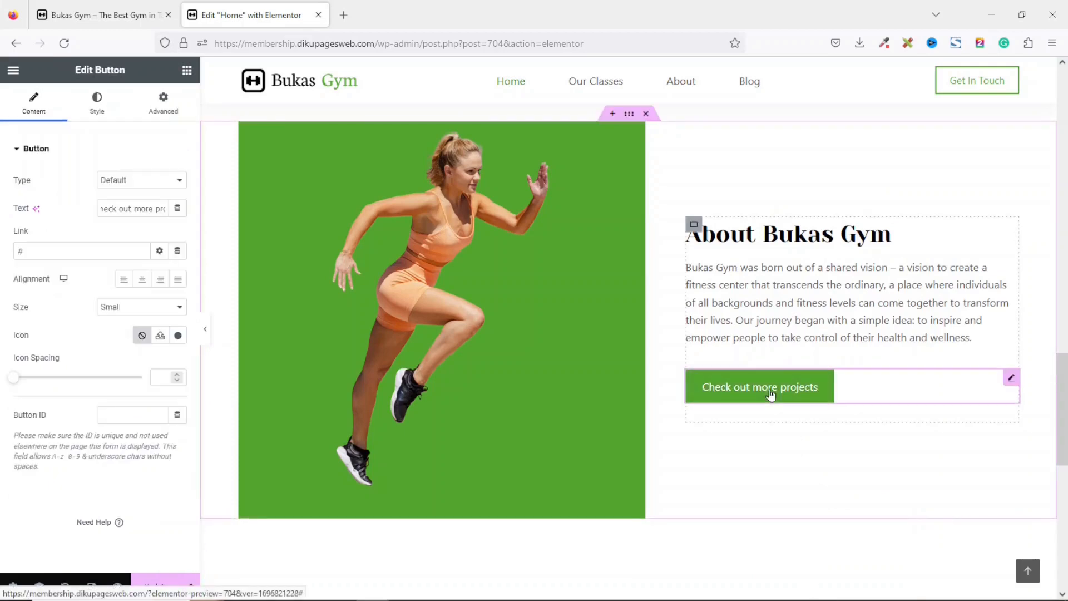
triple_click(134, 207)
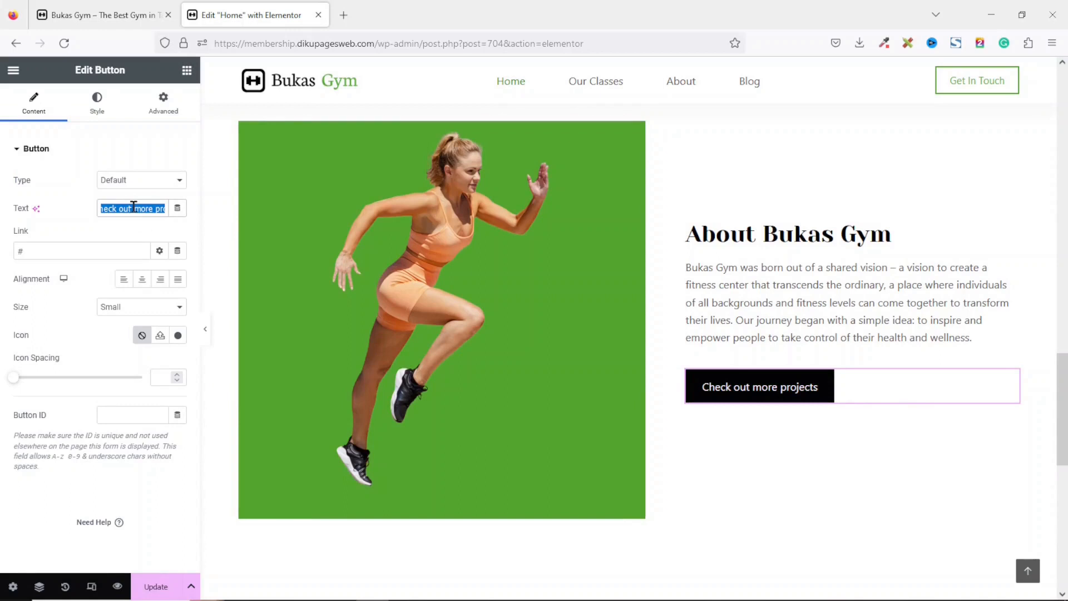
text(More Info)
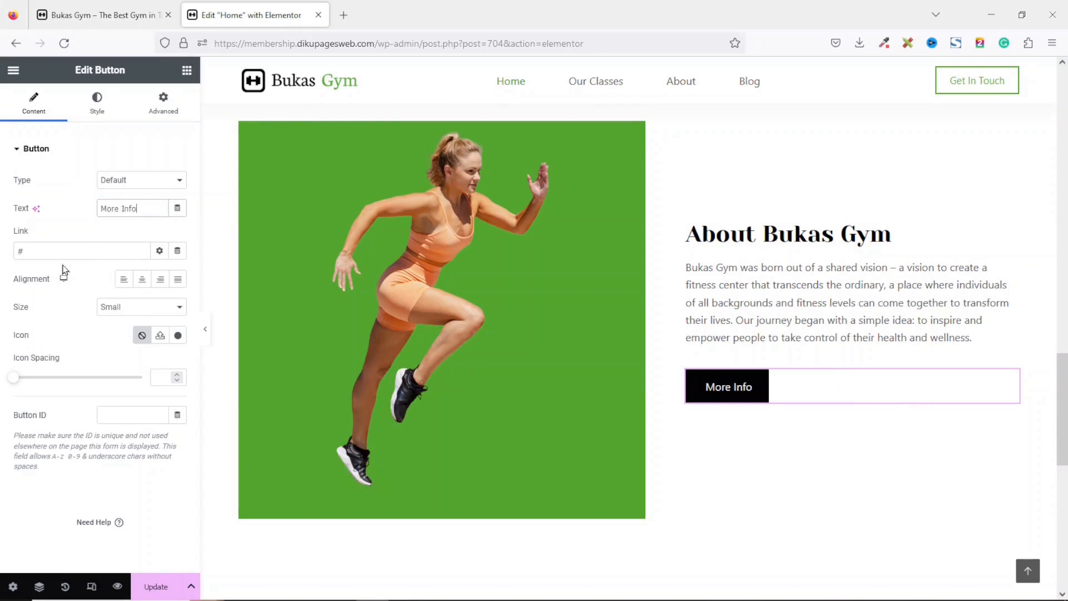
click(56, 245)
key(BackSpace)
text(bou)
key(BackSpace)
key(BackSpace)
key(BackSpace)
text(abou)
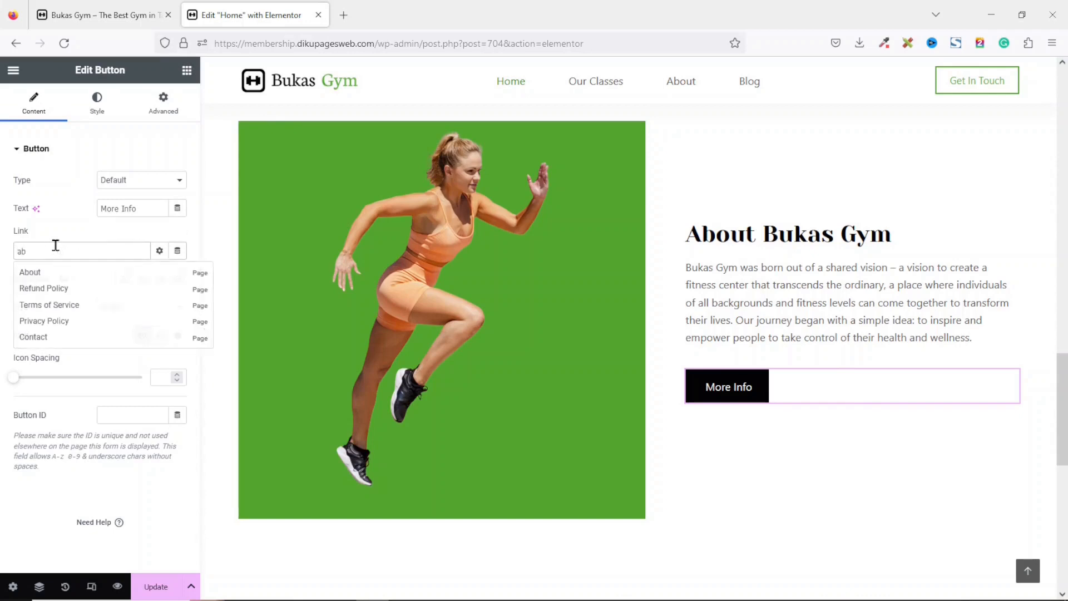
click(31, 272)
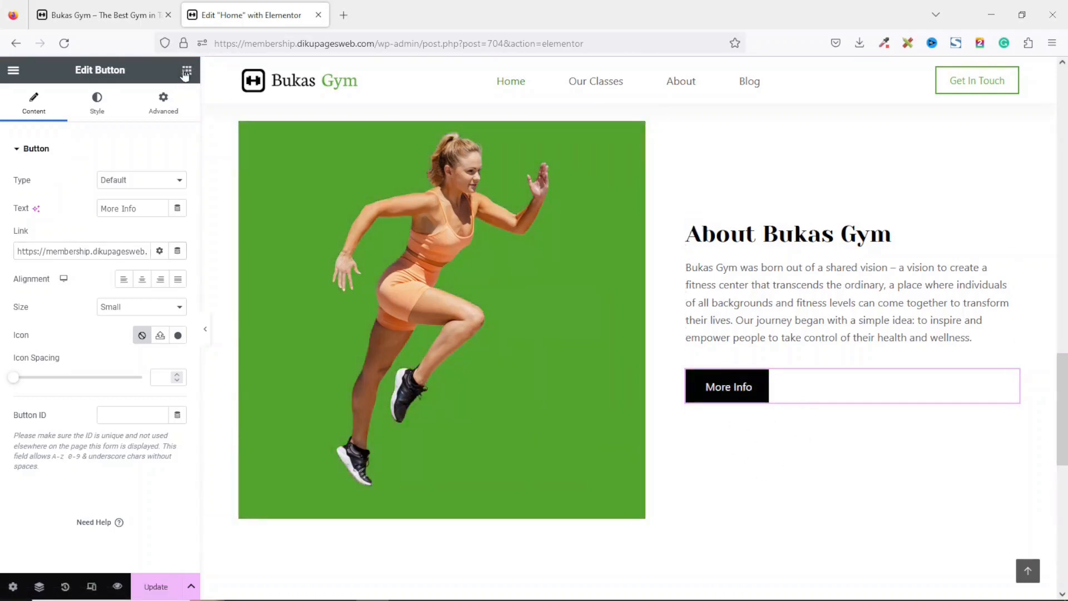
Add a container below the button and place an Icon Box widget inside it.
click(186, 72)
drag(53, 278, 764, 412)
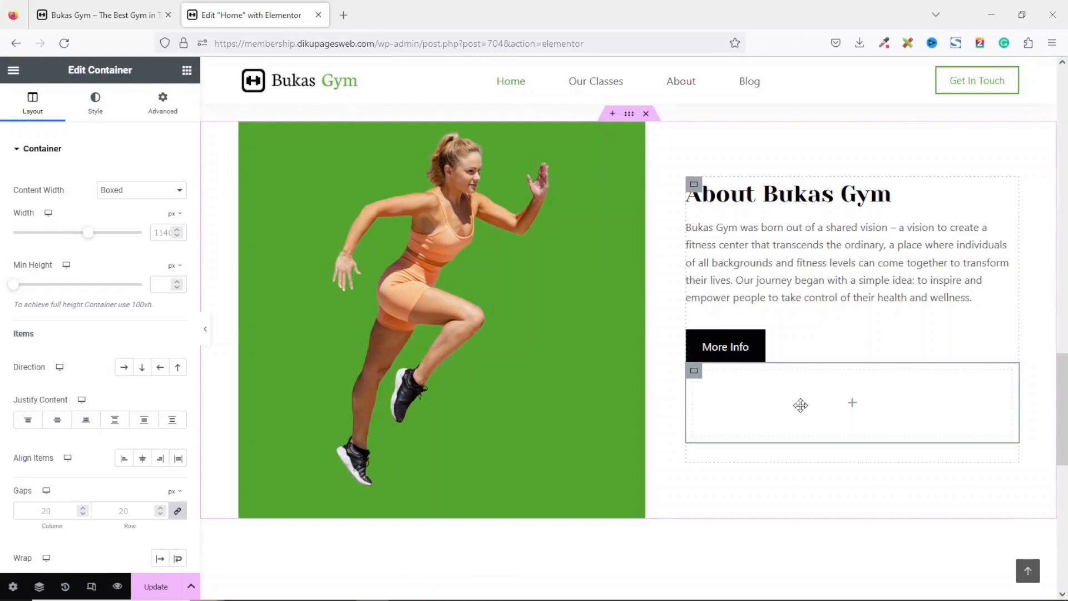
click(186, 71)
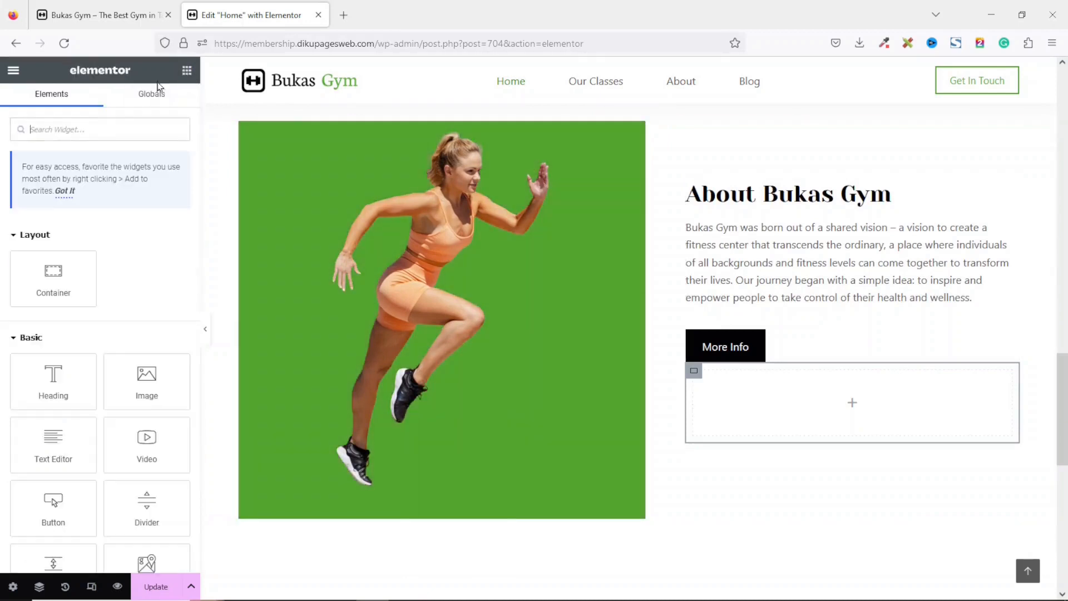
click(80, 123)
text(icon box)
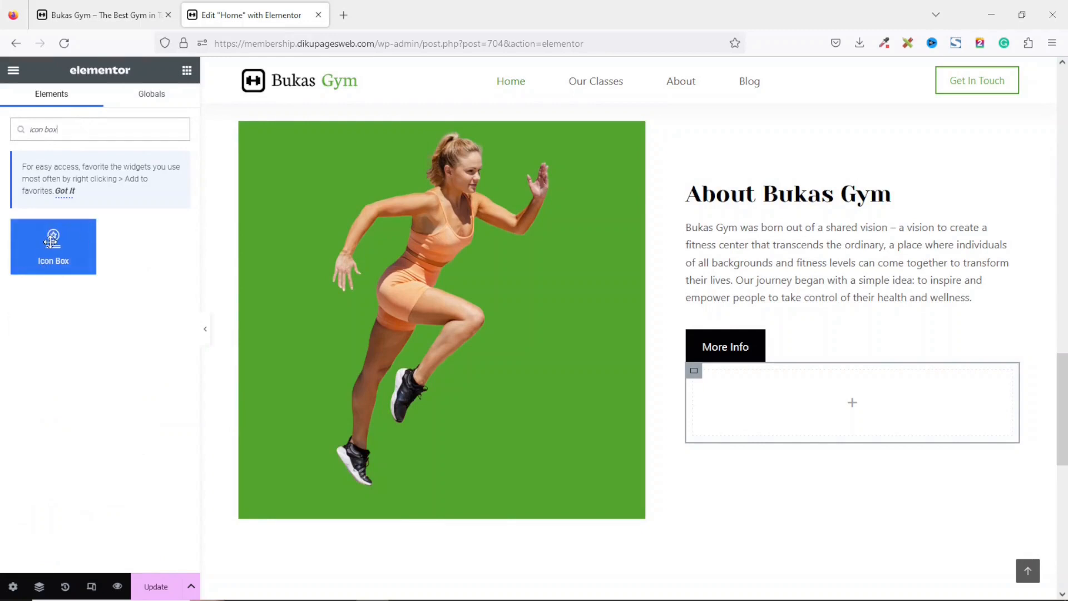
drag(51, 240, 767, 405)
drag(777, 398, 777, 400)
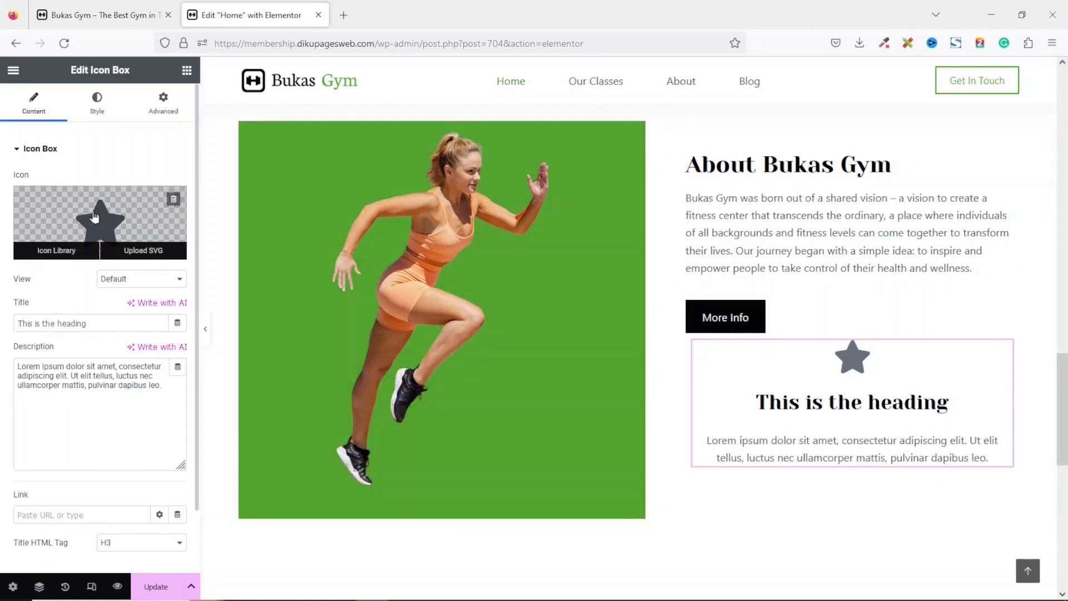
Set the icon box's icon to the user icon from the icon library.
click(94, 216)
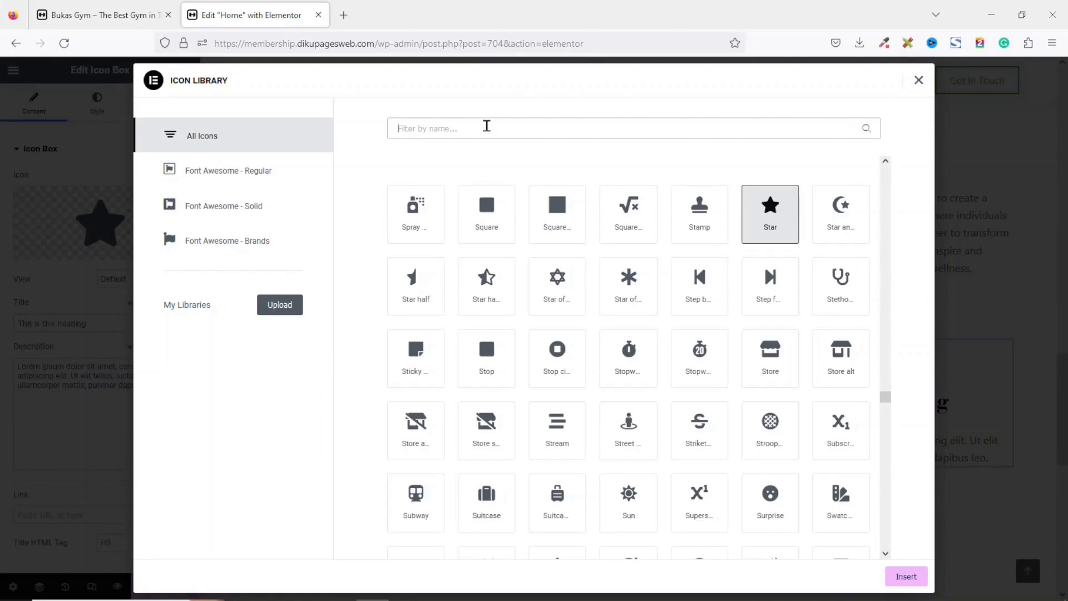
text(user)
click(628, 214)
click(897, 578)
Set the icon box title to "20+".
click(122, 323)
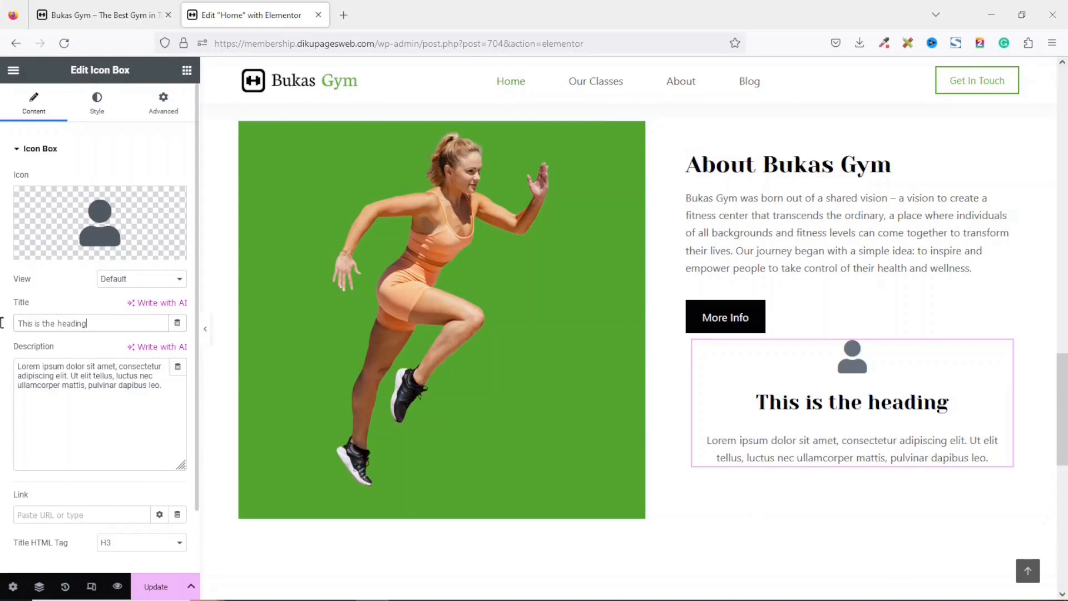
key(ctrl+a)
text(20+)
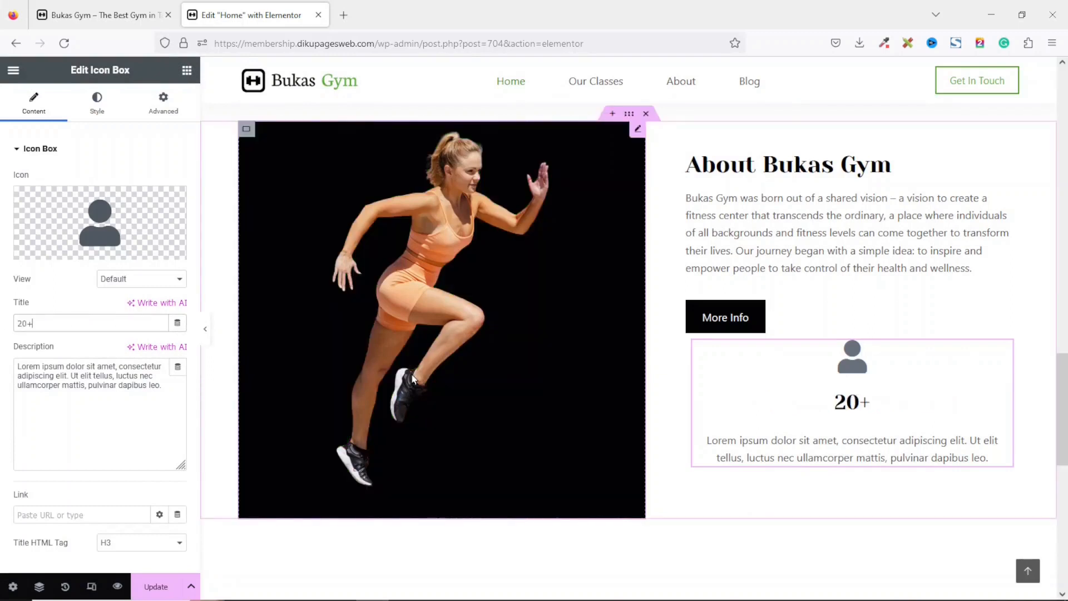
Replace the icon box description with "Trainers".
click(164, 391)
key(ctrl+a)
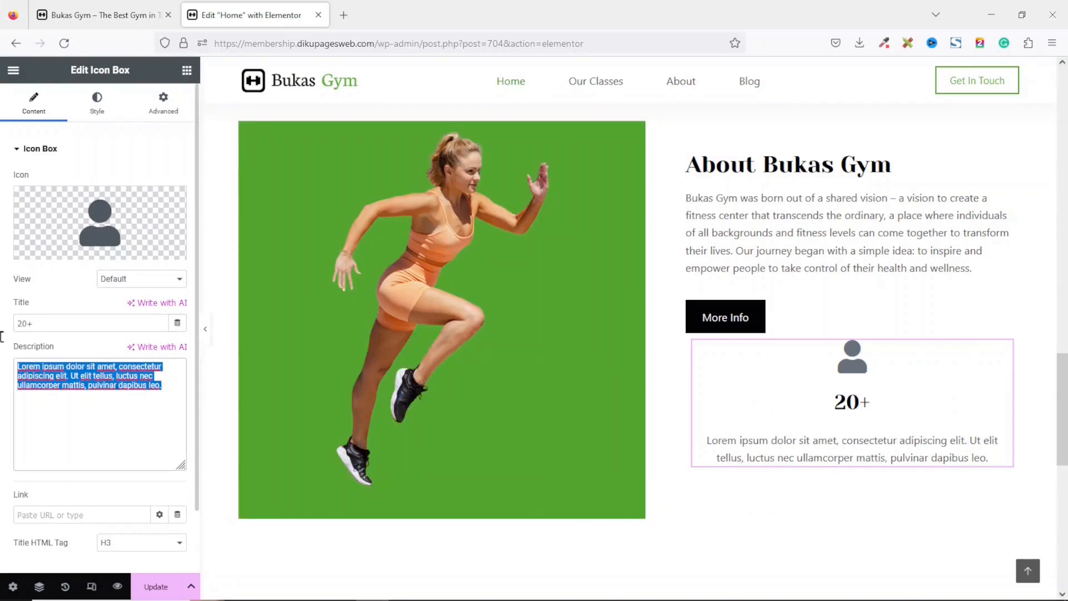
text(Trainers)
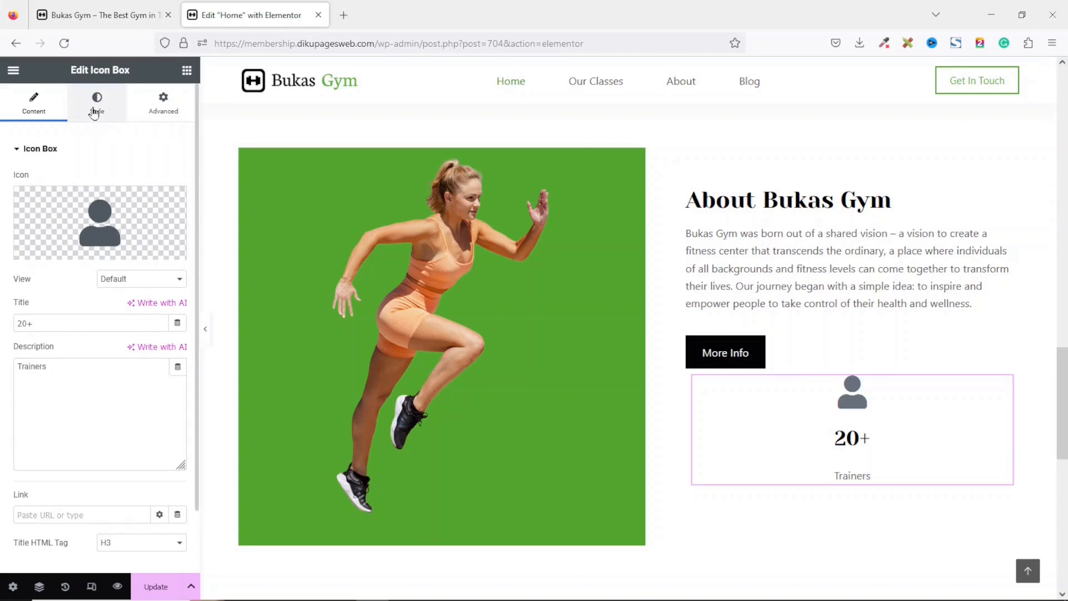
Position the icon box's icon to the left with middle vertical alignment.
click(95, 111)
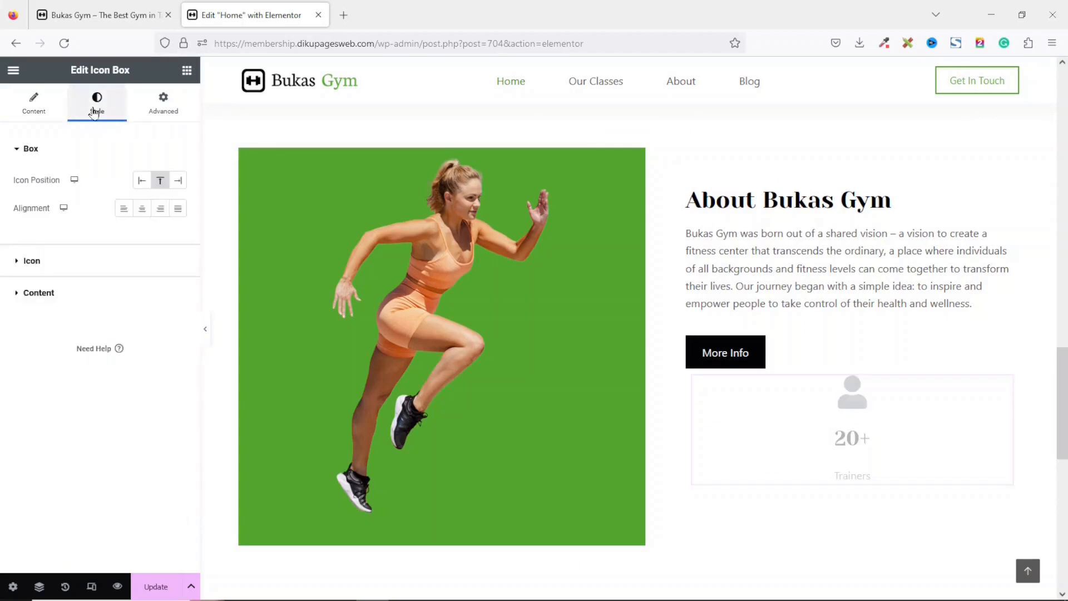
click(140, 185)
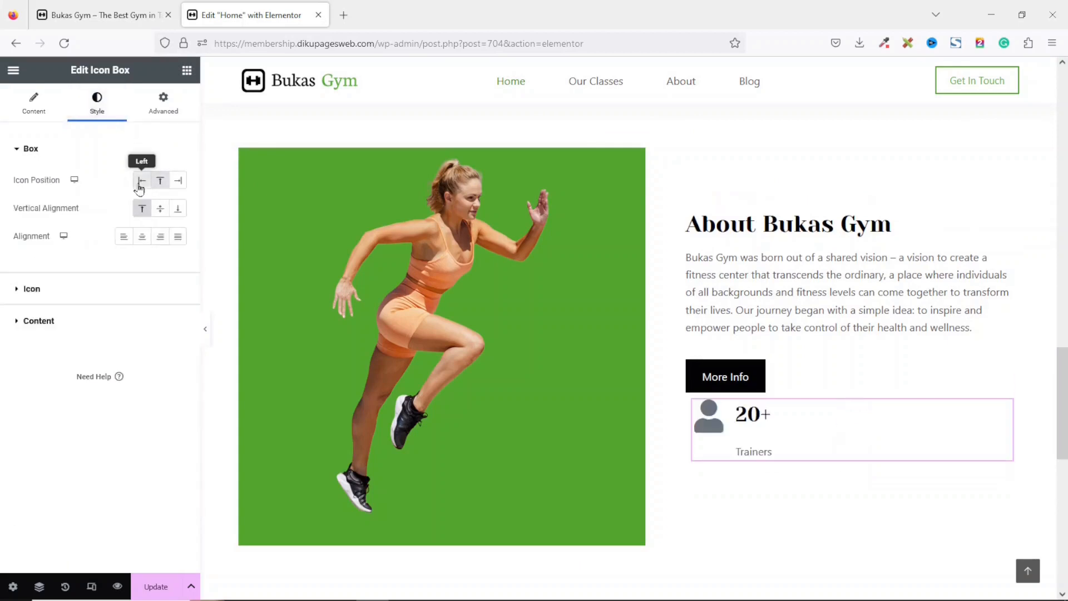
click(161, 214)
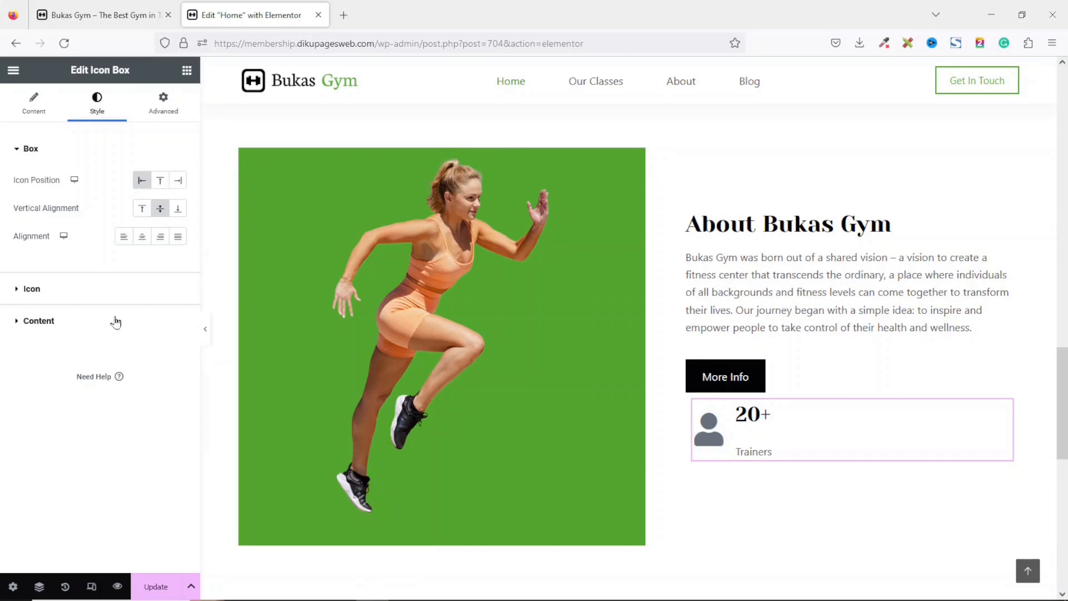
Set the icon's primary color to the global Theme Color Palette 1.
click(40, 294)
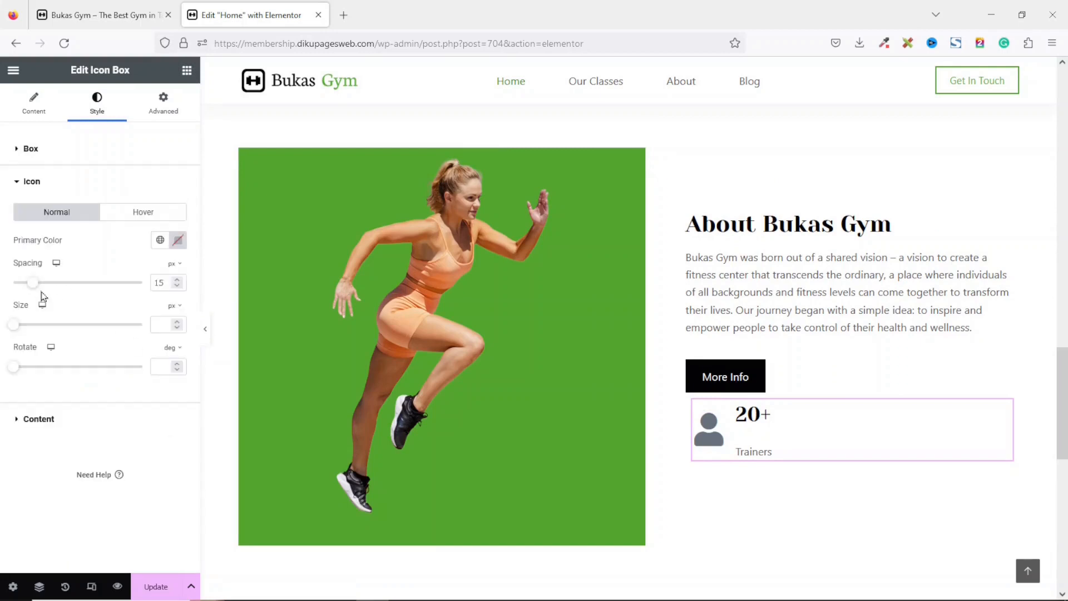
click(161, 240)
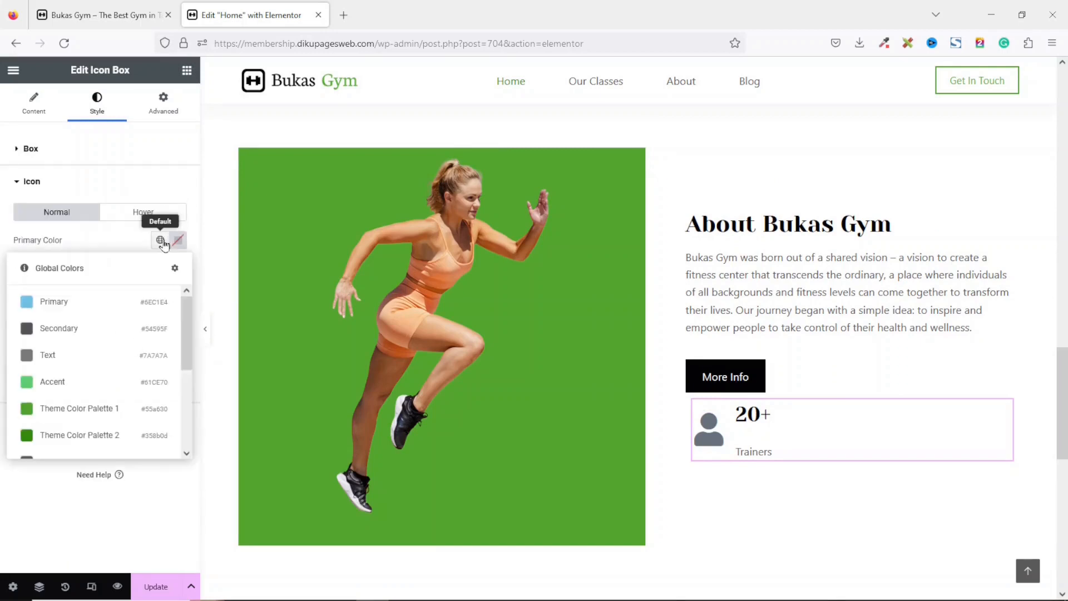
click(70, 411)
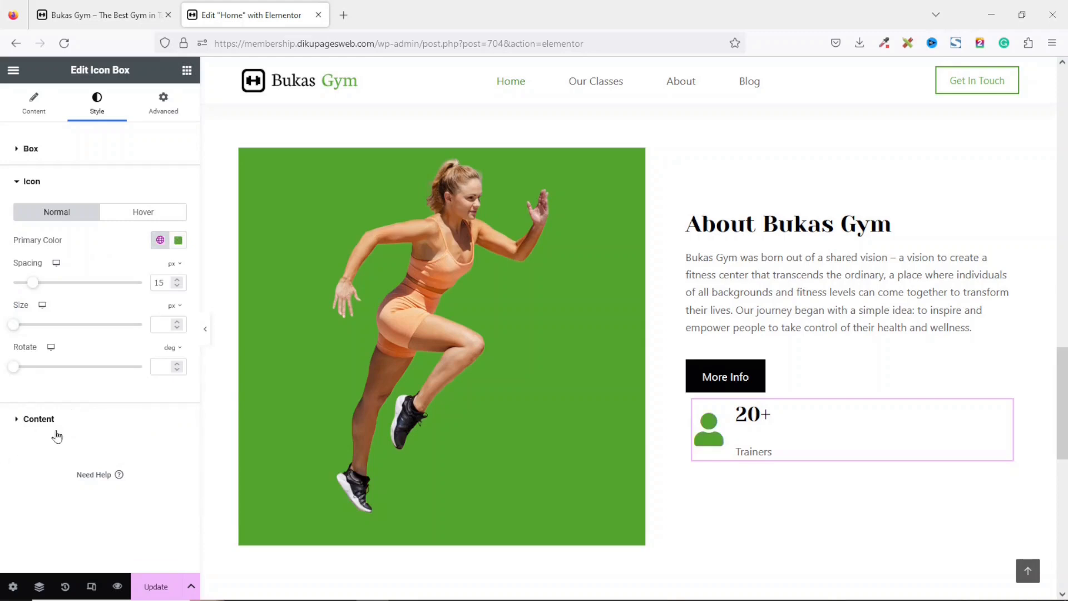
Set the icon box title's typography line height to 27 px.
click(39, 420)
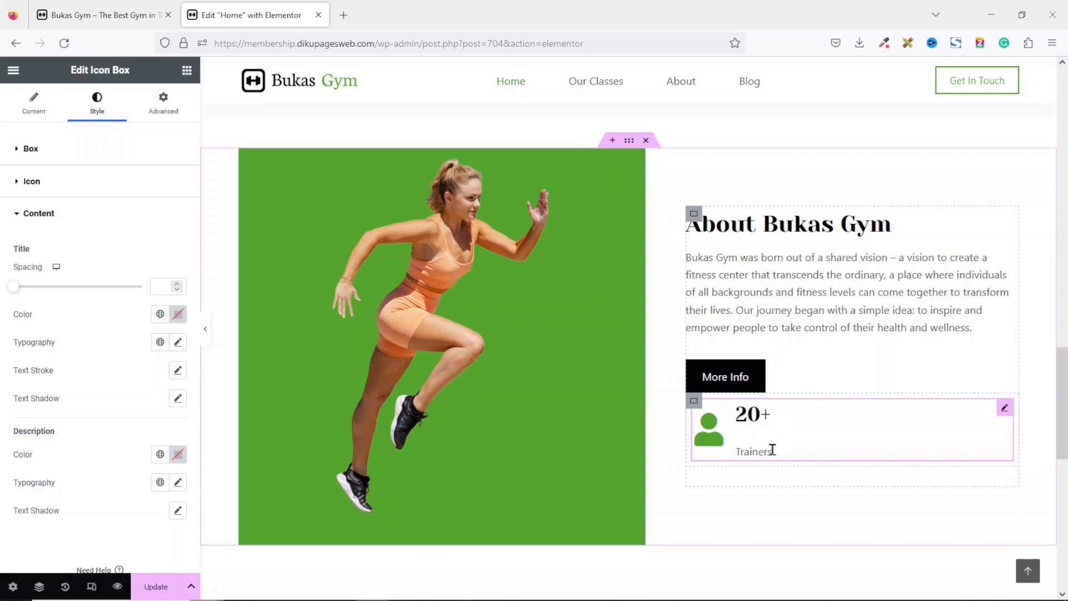
click(178, 342)
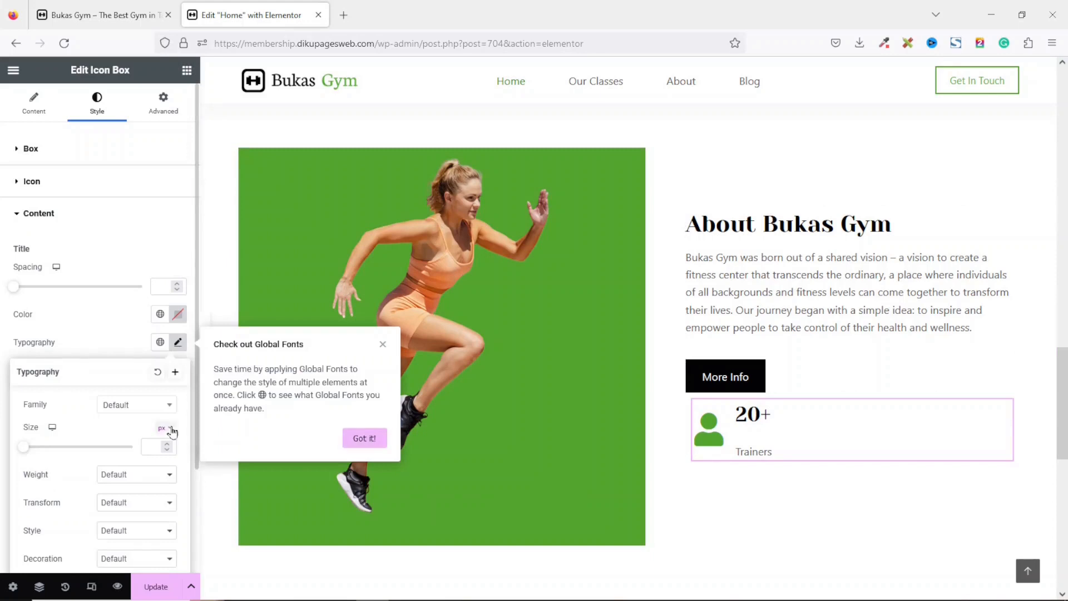
scroll(138, 434, down, 4)
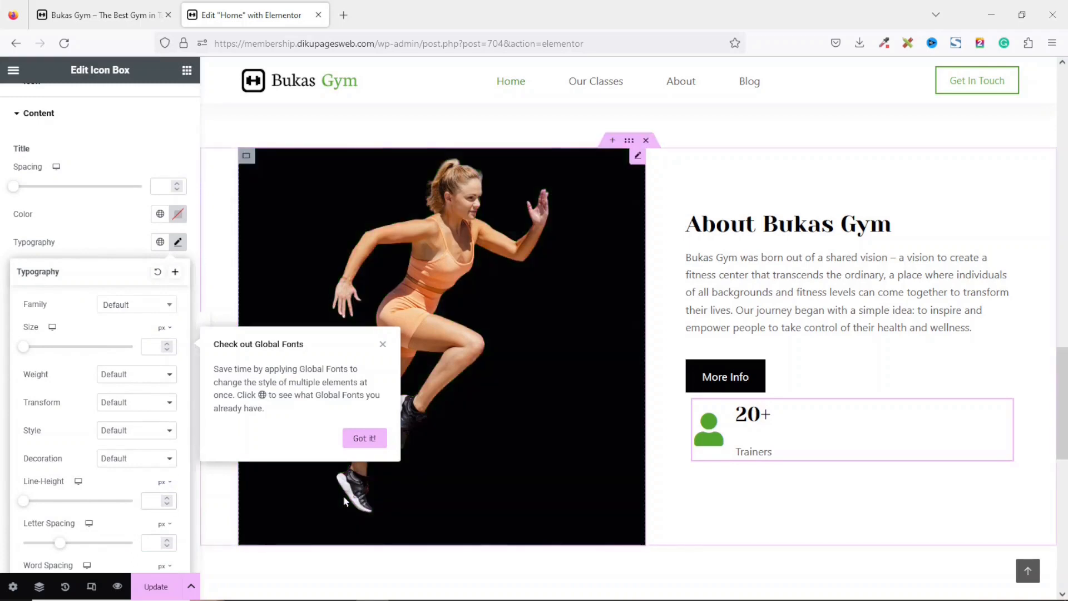
text(27)
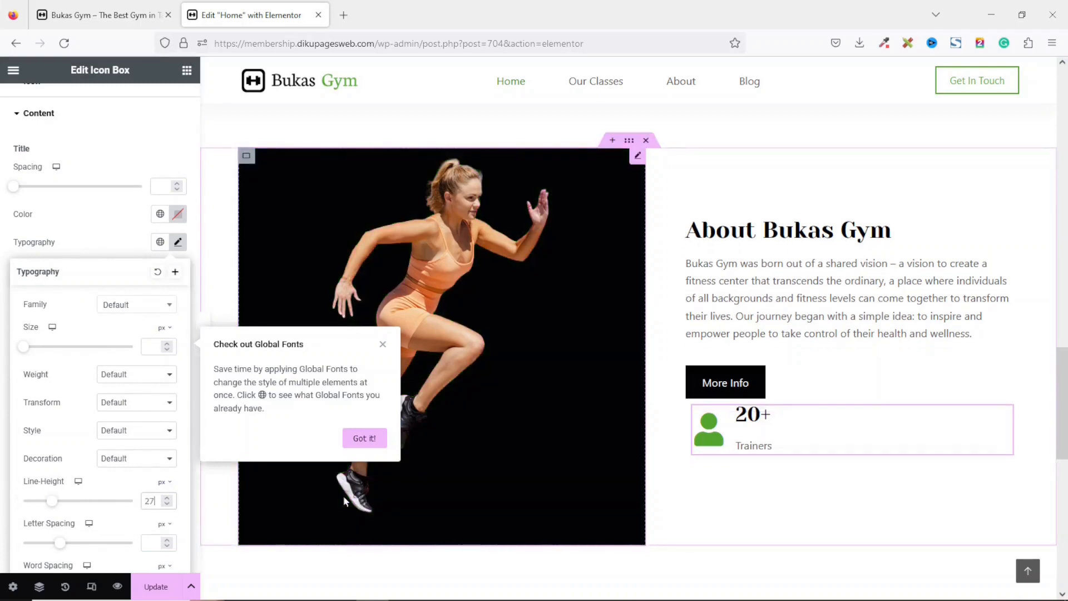
click(118, 233)
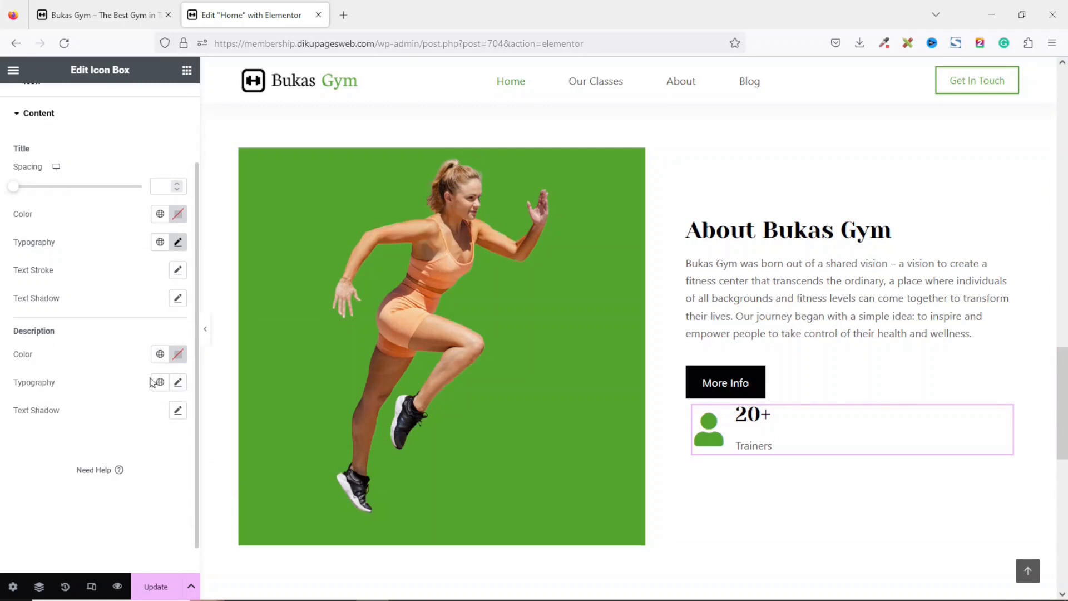
Set the icon box description's typography line height to 1.
click(177, 382)
scroll(82, 526, down, 3)
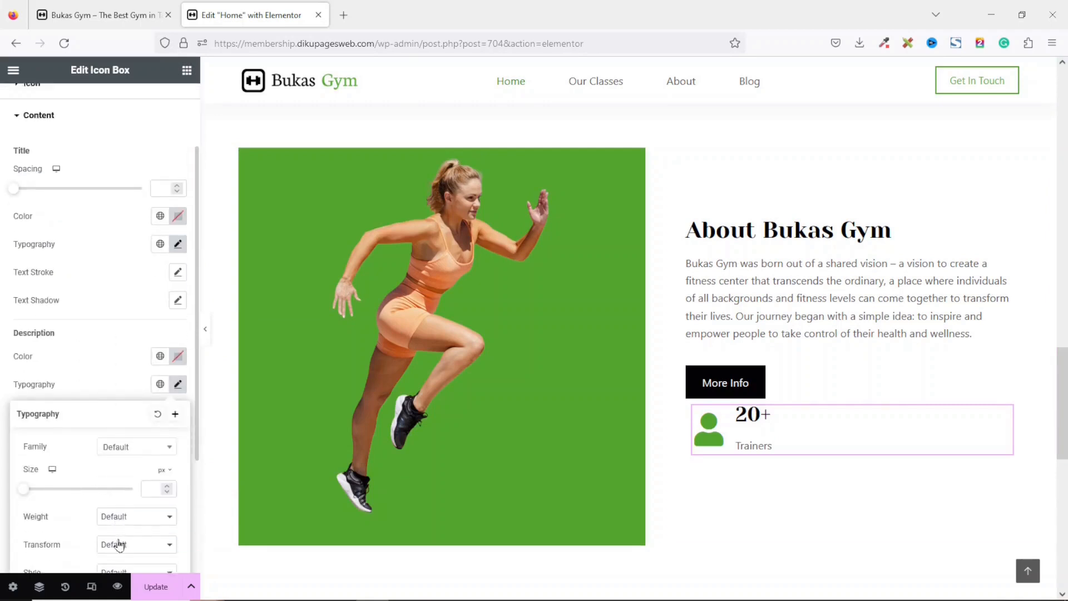
click(152, 545)
text(1)
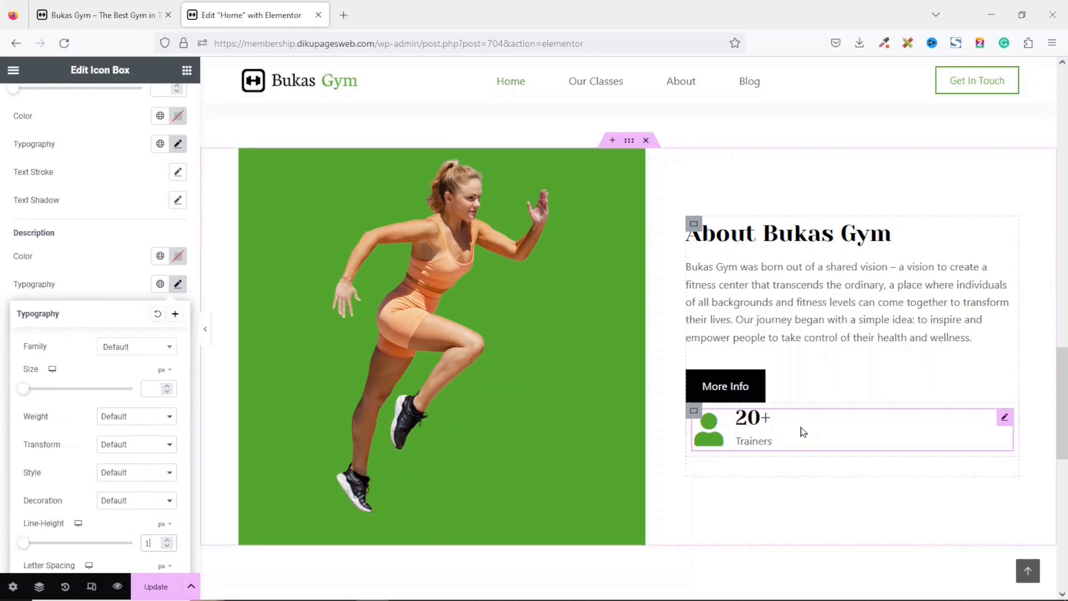
Duplicate the icon box and change the copy's title to "10K" and description to "Members".
right_click(753, 433)
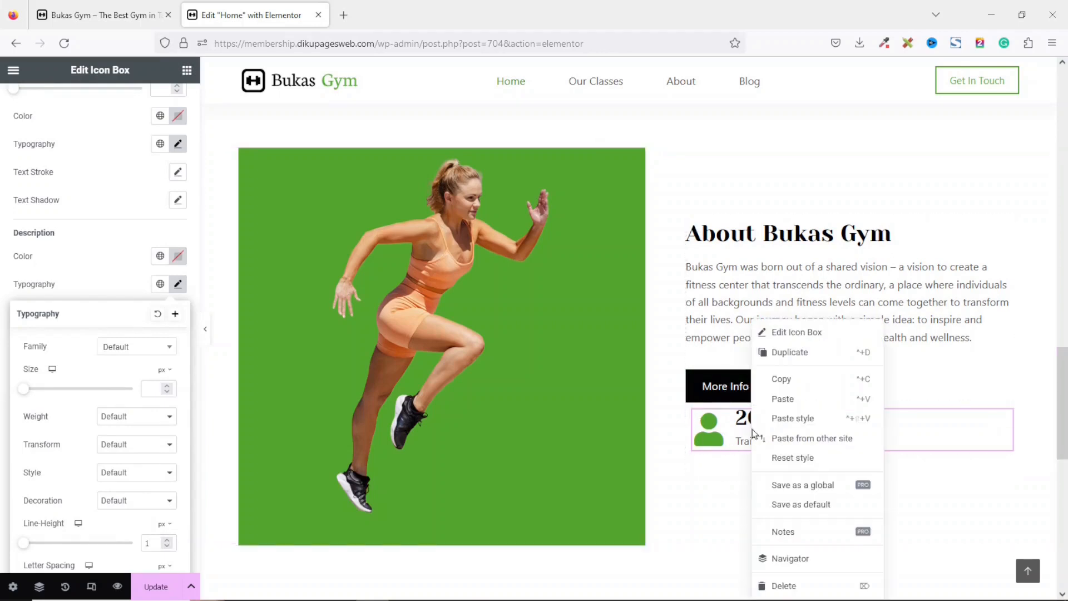
click(790, 352)
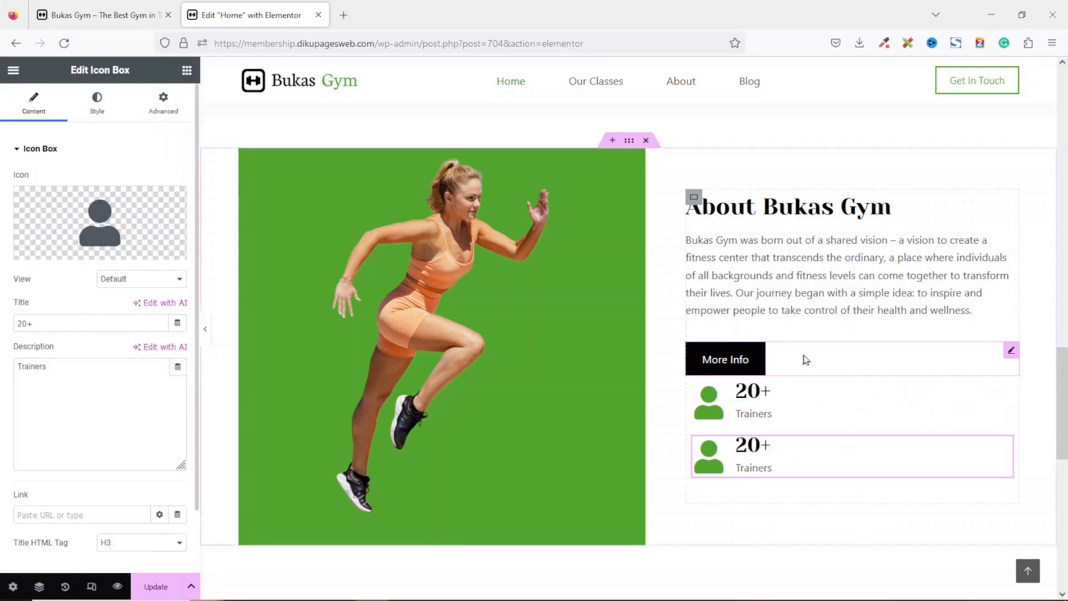
drag(78, 323, 2, 313)
text(10K)
drag(49, 367, 1, 346)
text(Members)
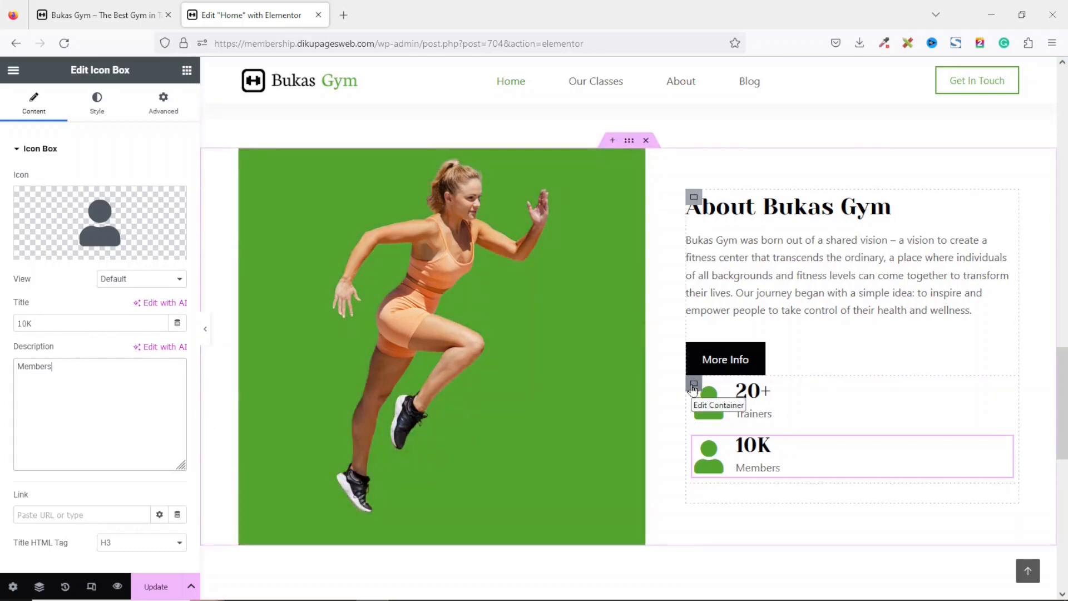
Set the container holding the two icon boxes to a horizontal row direction.
click(693, 385)
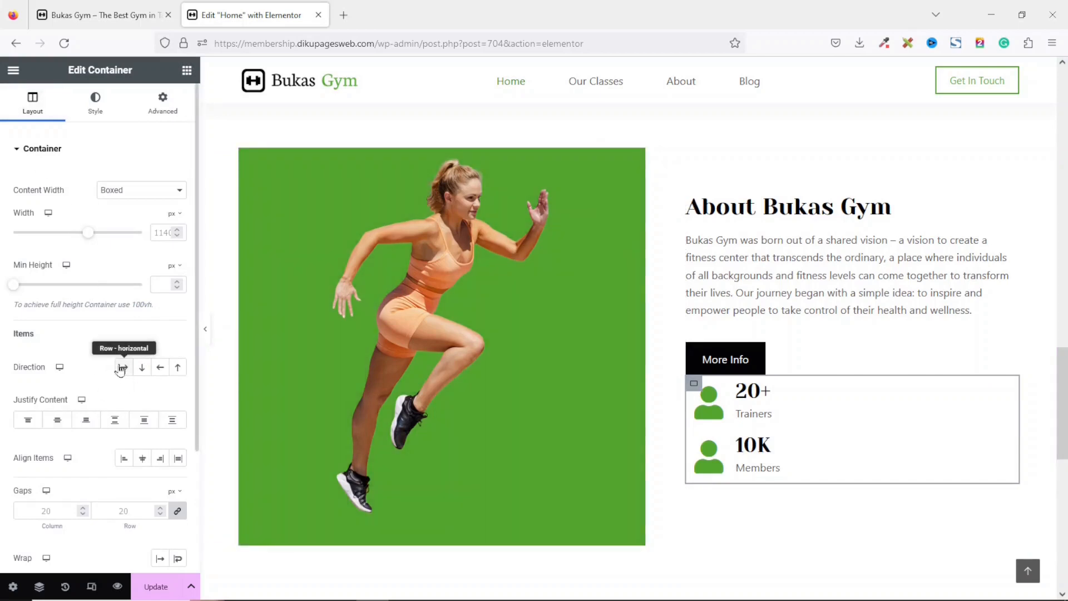
click(121, 367)
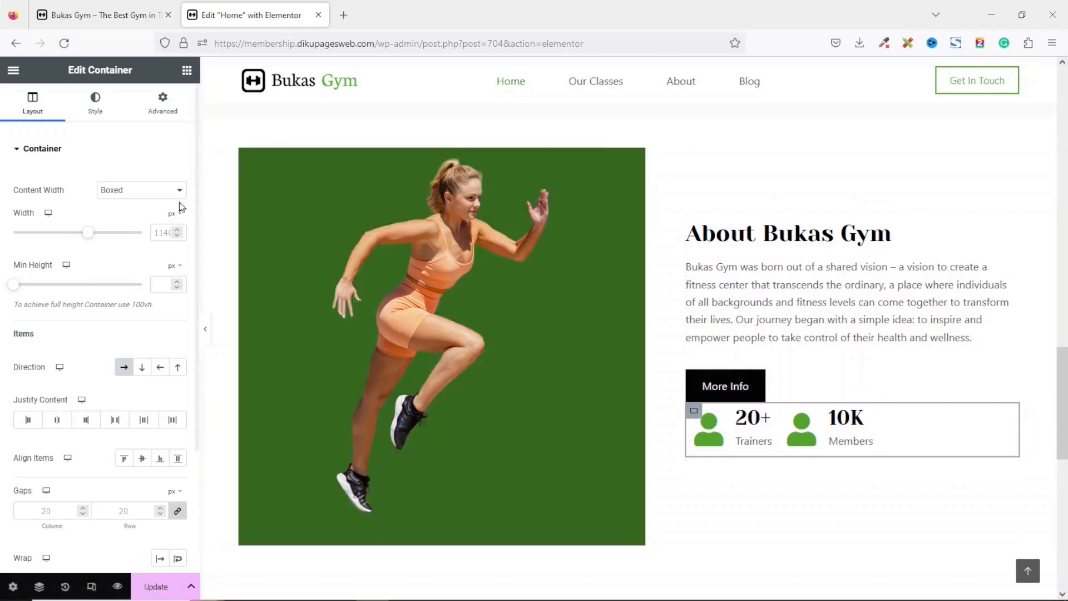
Give the icon box container an unlinked top margin of 80 px.
click(163, 102)
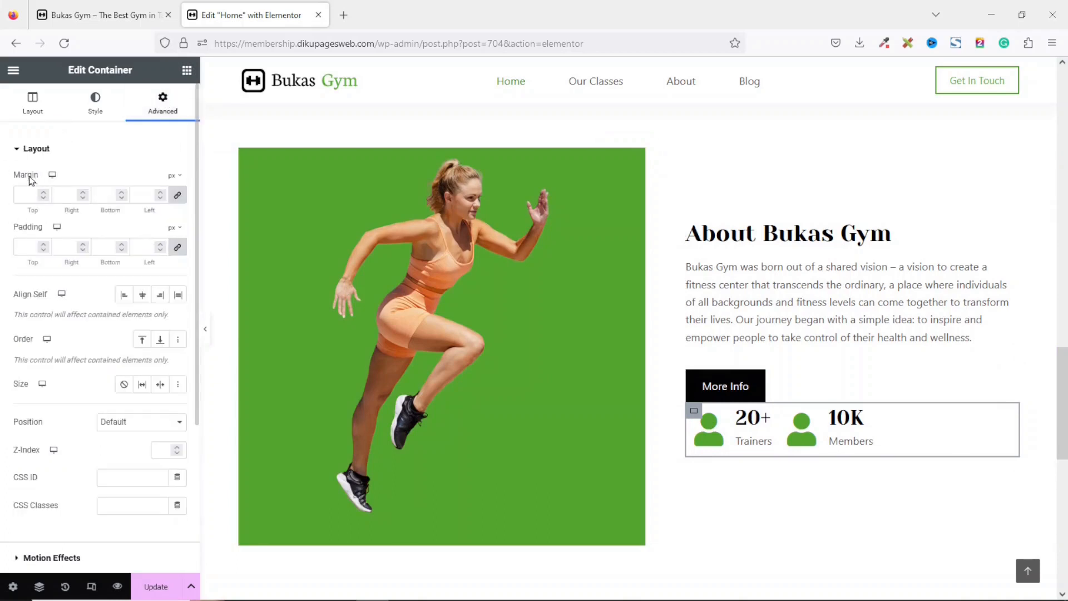
click(176, 194)
drag(18, 197, 38, 204)
text(80)
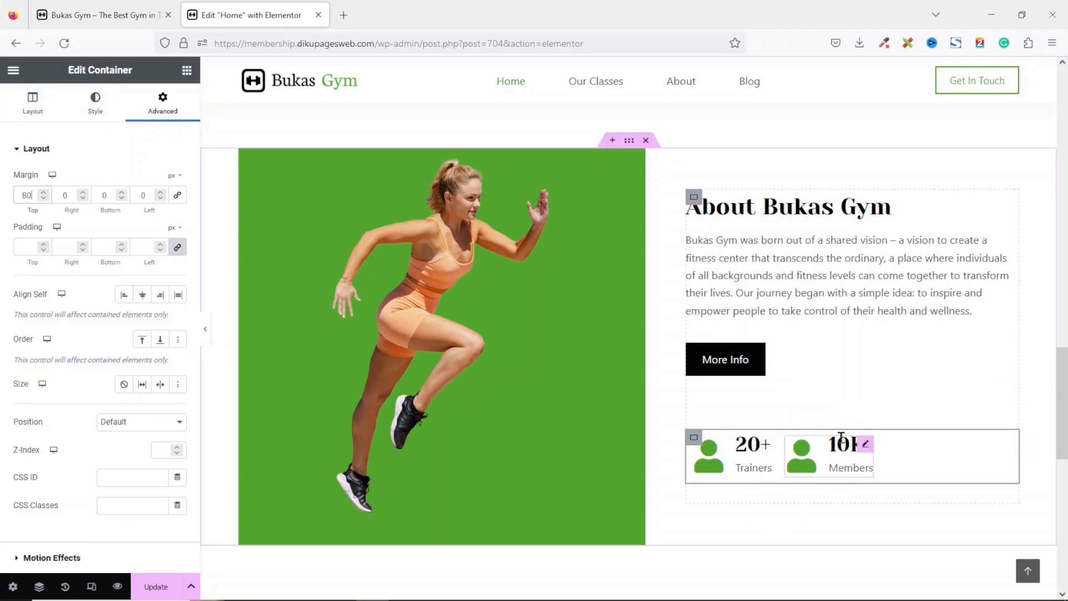
Give the Trainers icon box an unlinked right margin of 80 px.
click(730, 454)
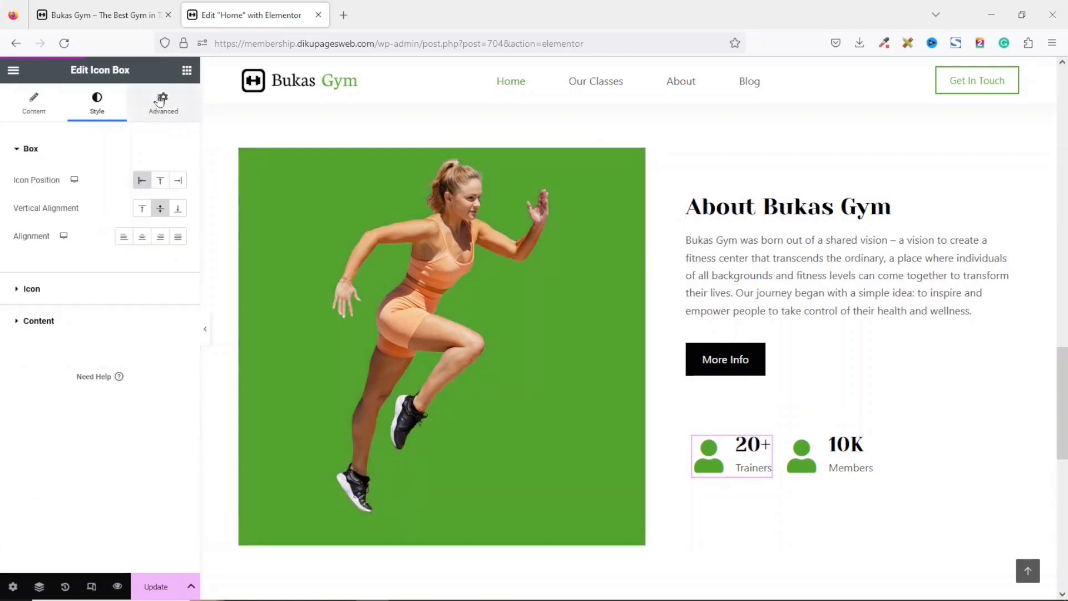
click(161, 100)
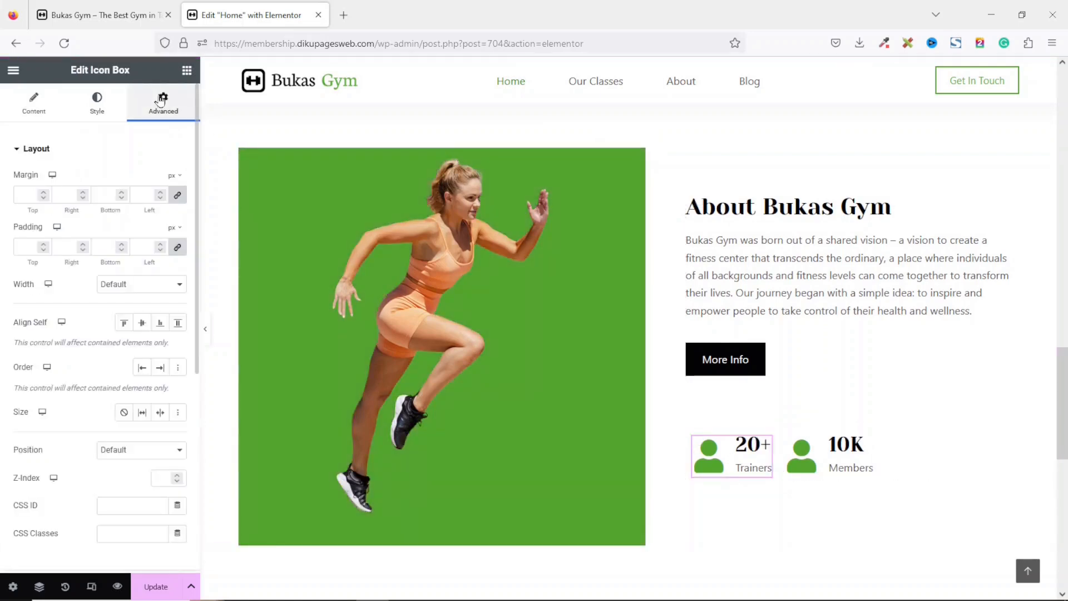
click(177, 196)
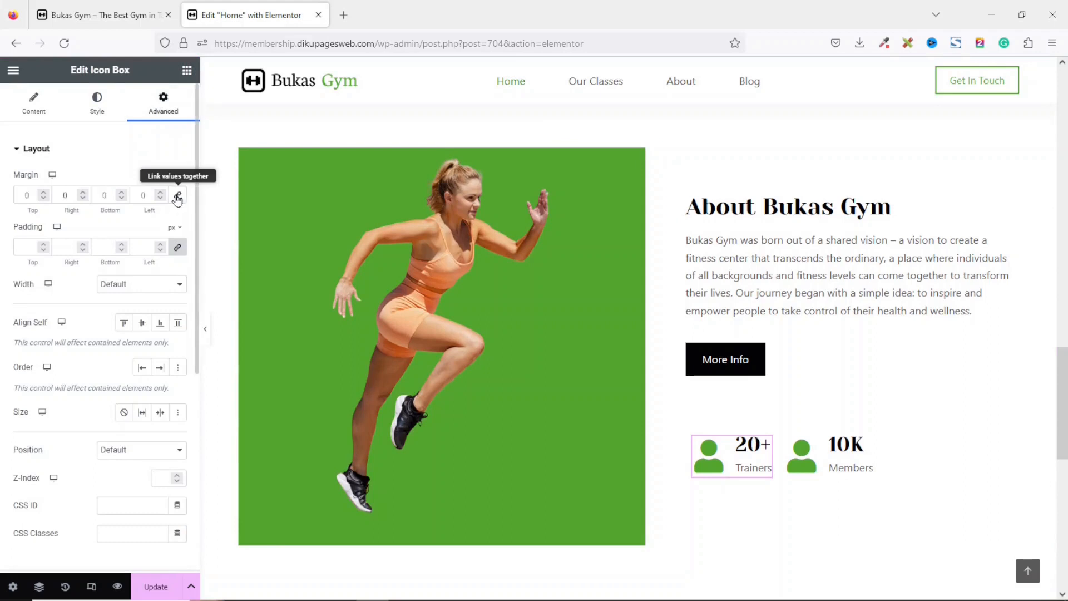
double_click(74, 200)
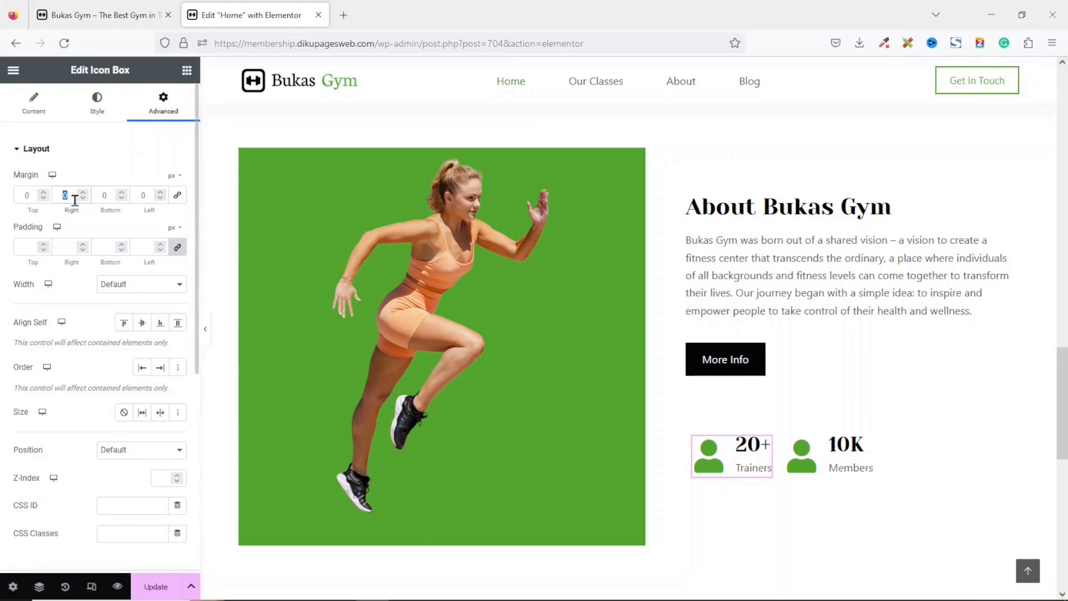
text(80)
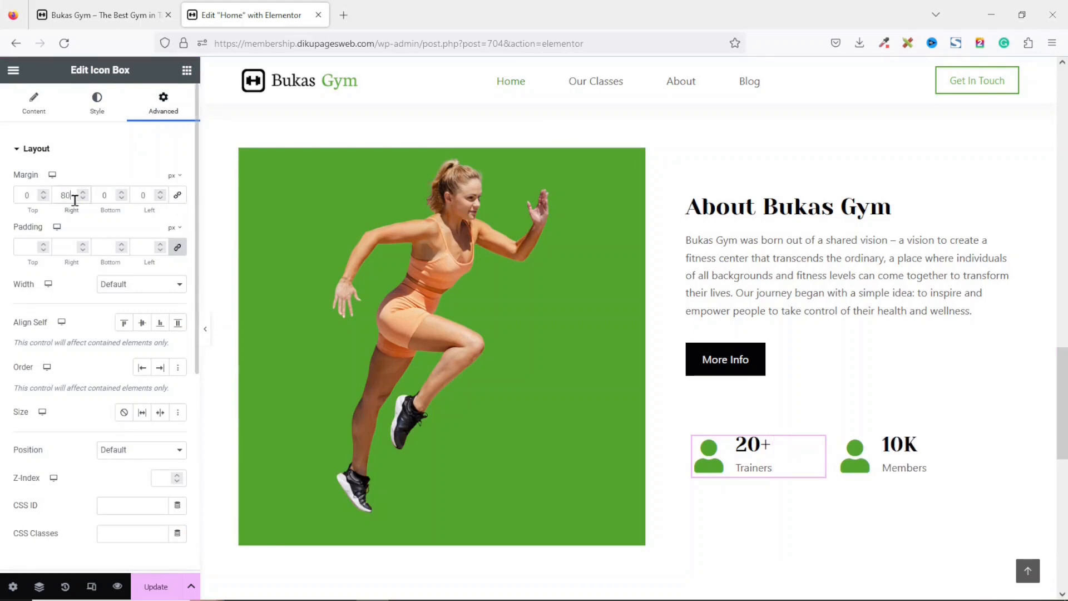
Give the Members icon box an unlinked right margin of 80 px.
click(885, 449)
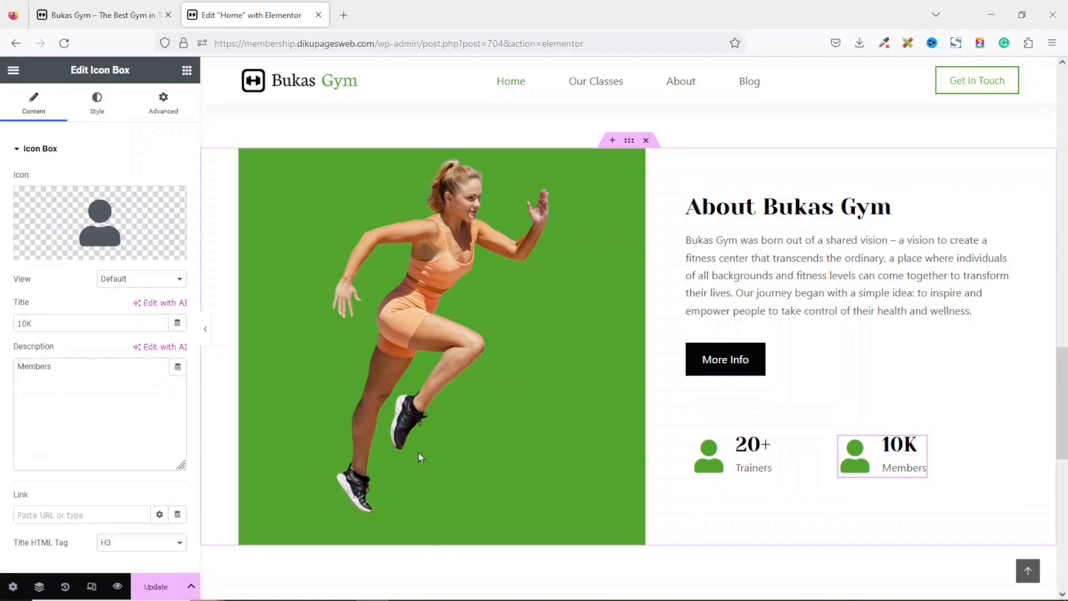
click(149, 113)
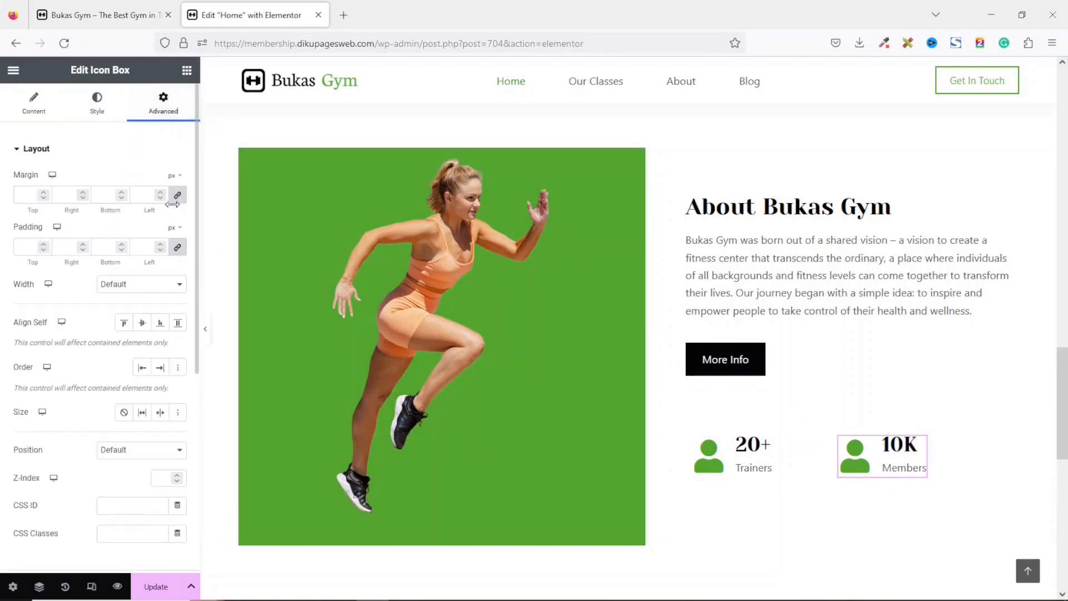
double_click(58, 195)
text(80)
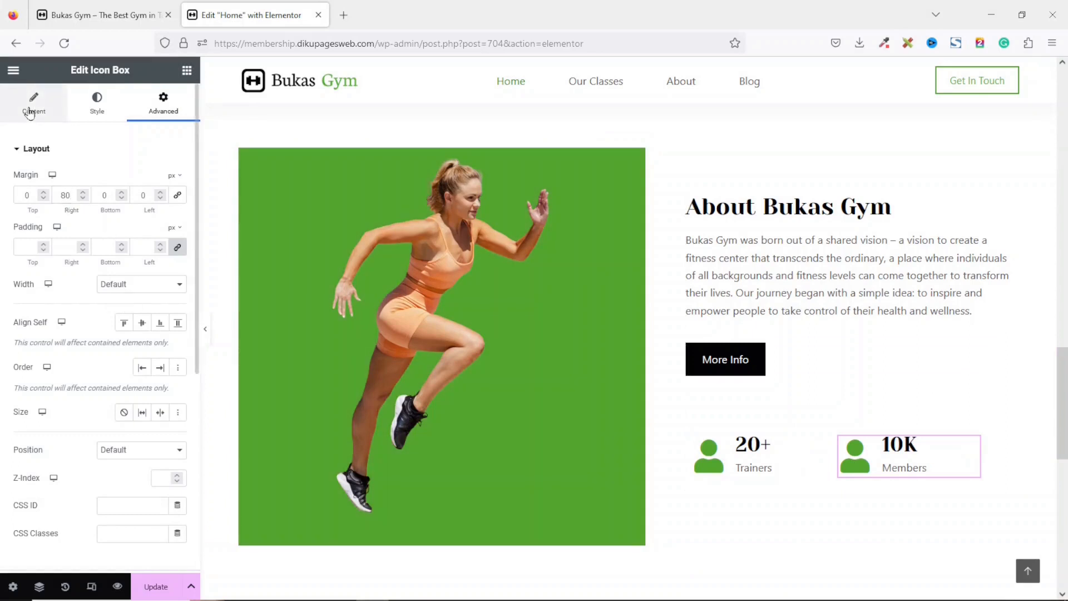
Change the Members icon box icon to the user friends icon from the icon library.
click(31, 111)
click(107, 216)
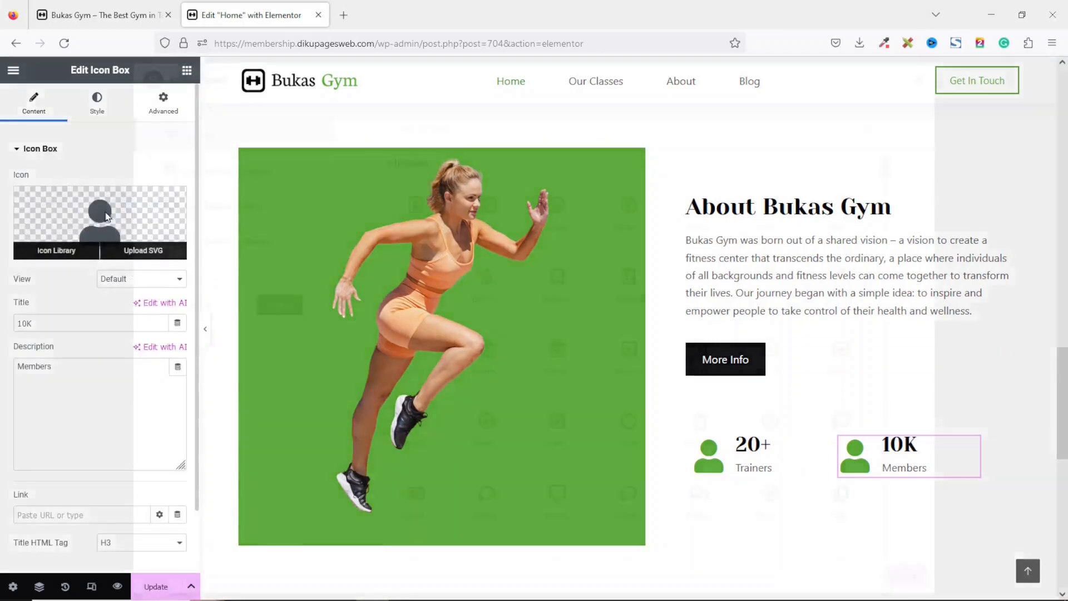
click(774, 306)
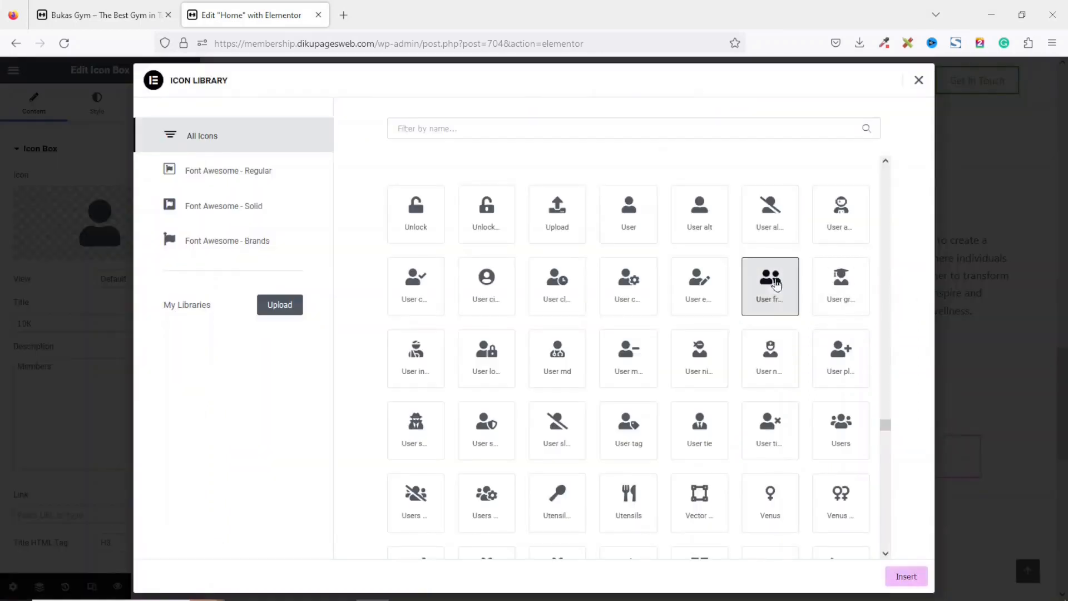
click(908, 581)
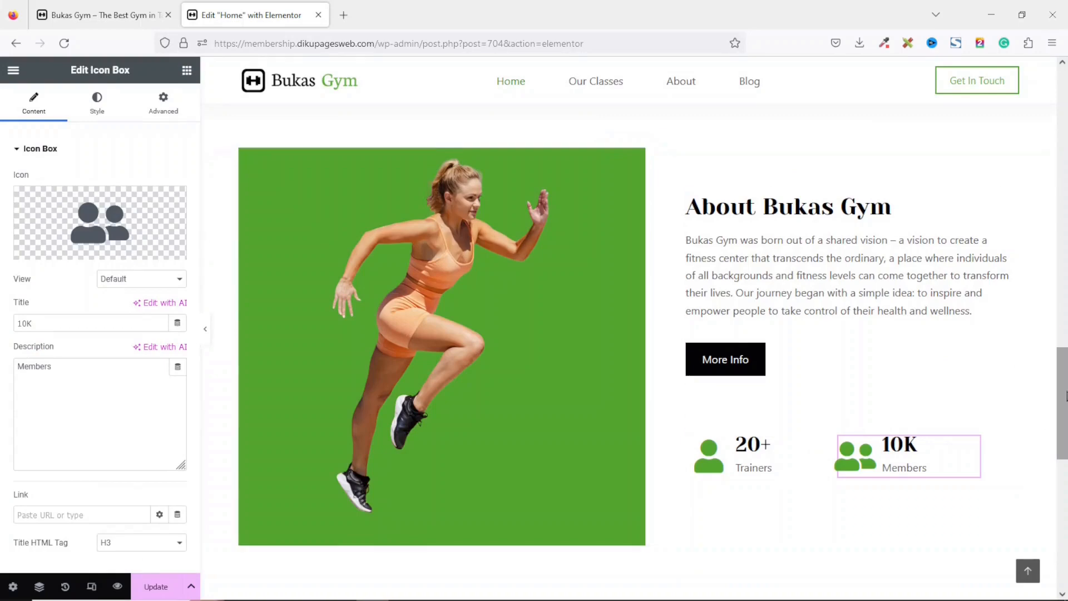
Add a new row container below the About section and give it the pricing-bg classic background image.
scroll(725, 379, down, 8)
scroll(725, 379, up, 2)
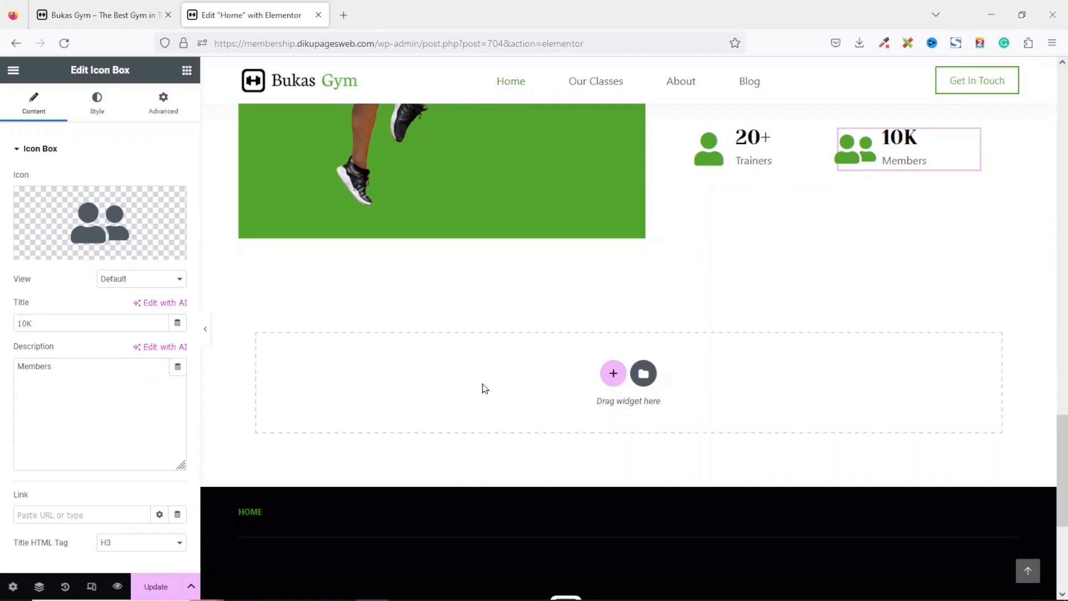
click(611, 372)
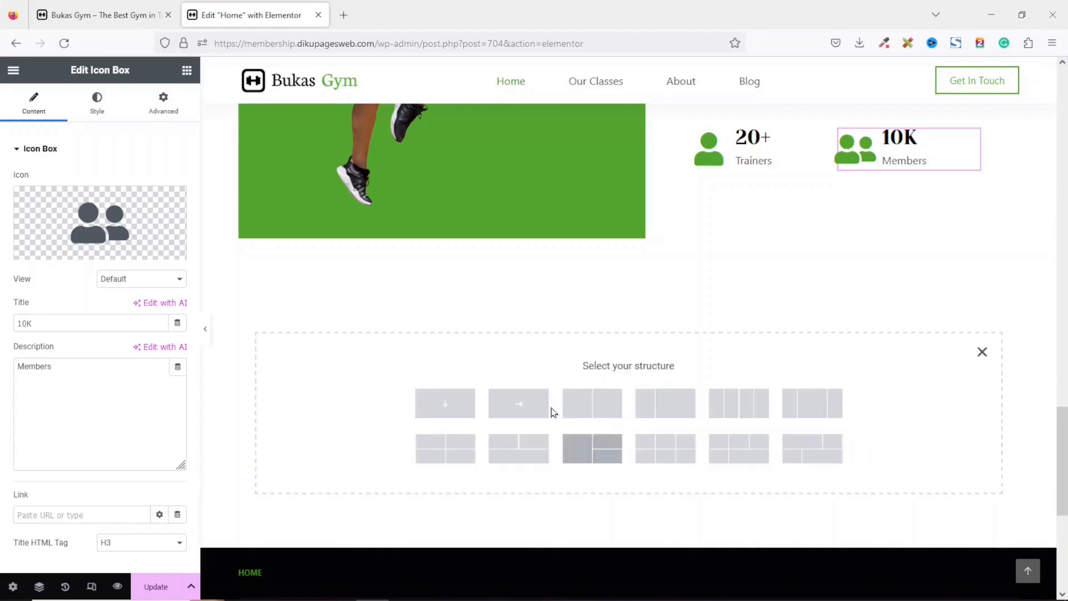
click(520, 403)
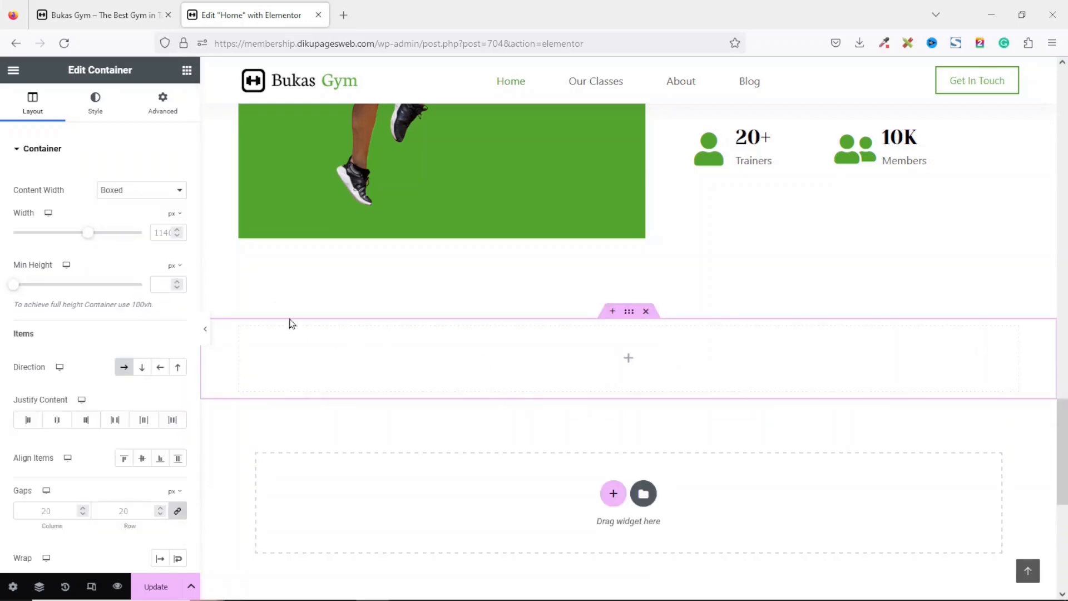
click(92, 105)
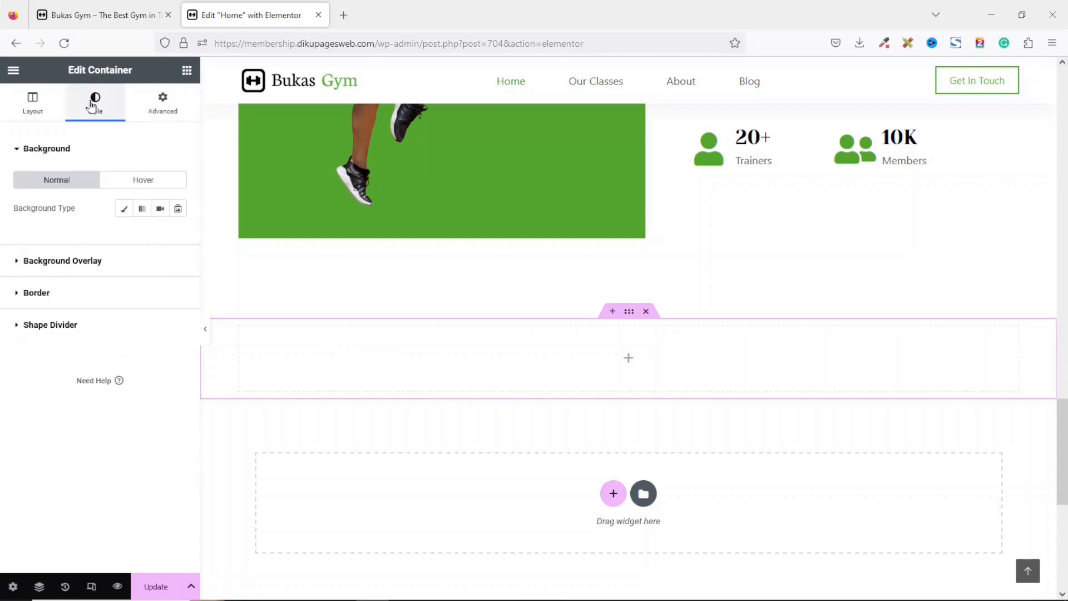
click(124, 208)
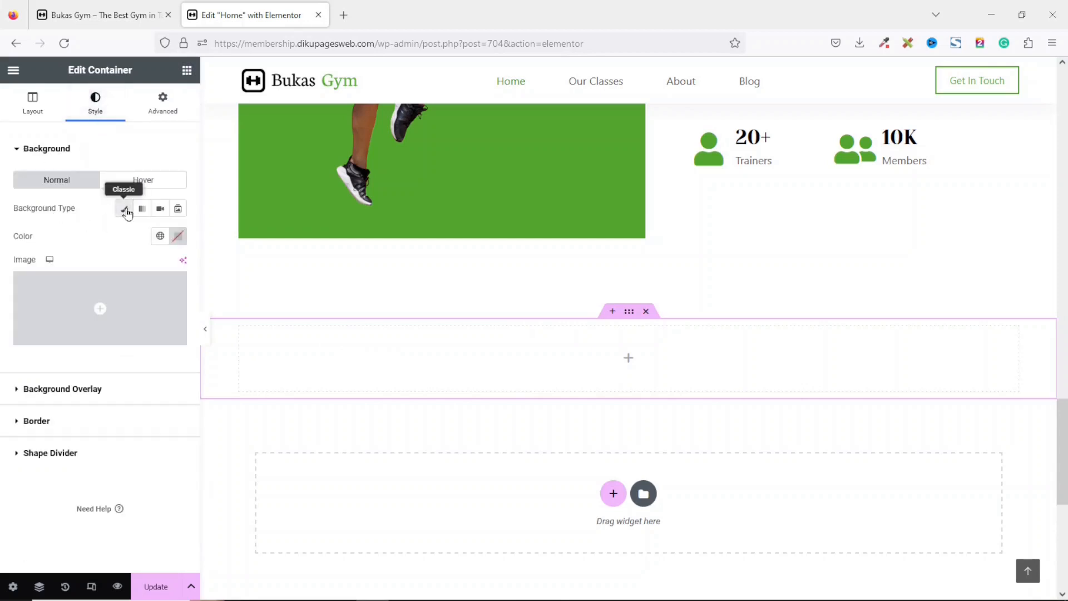
click(100, 310)
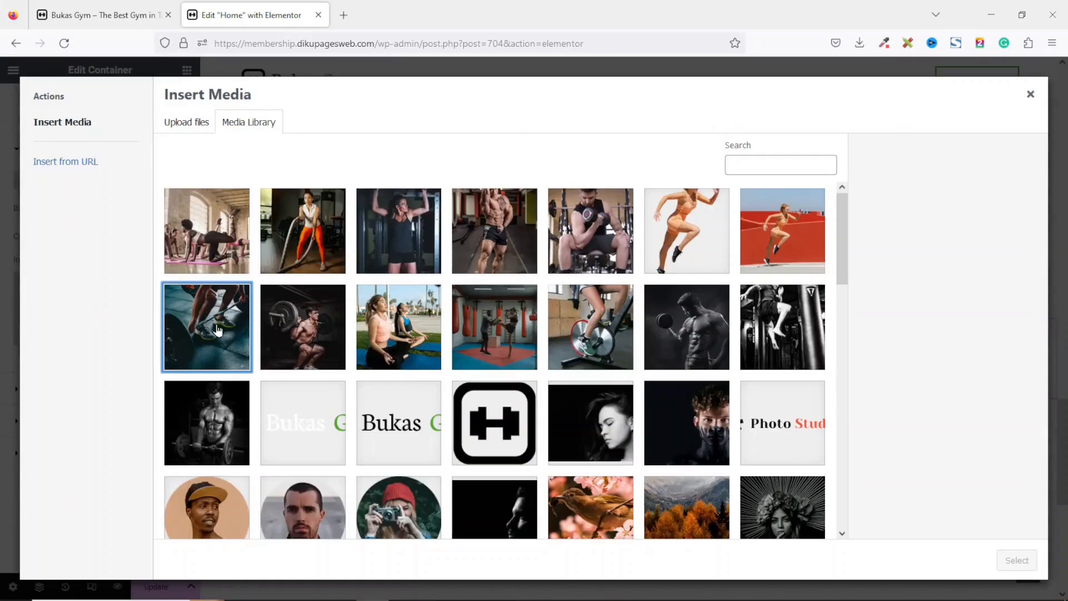
click(217, 330)
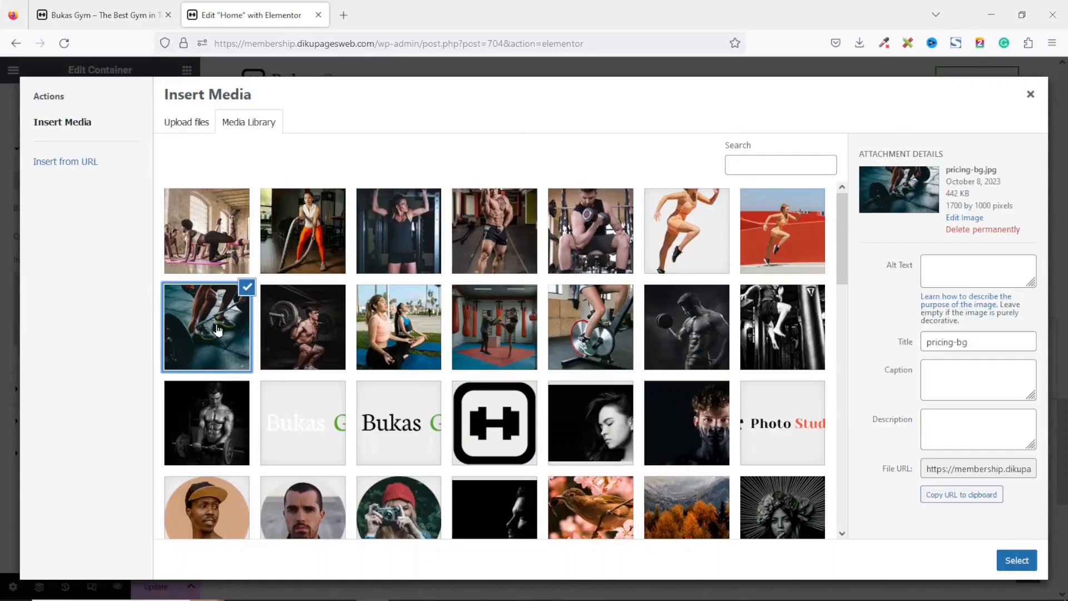
click(1016, 560)
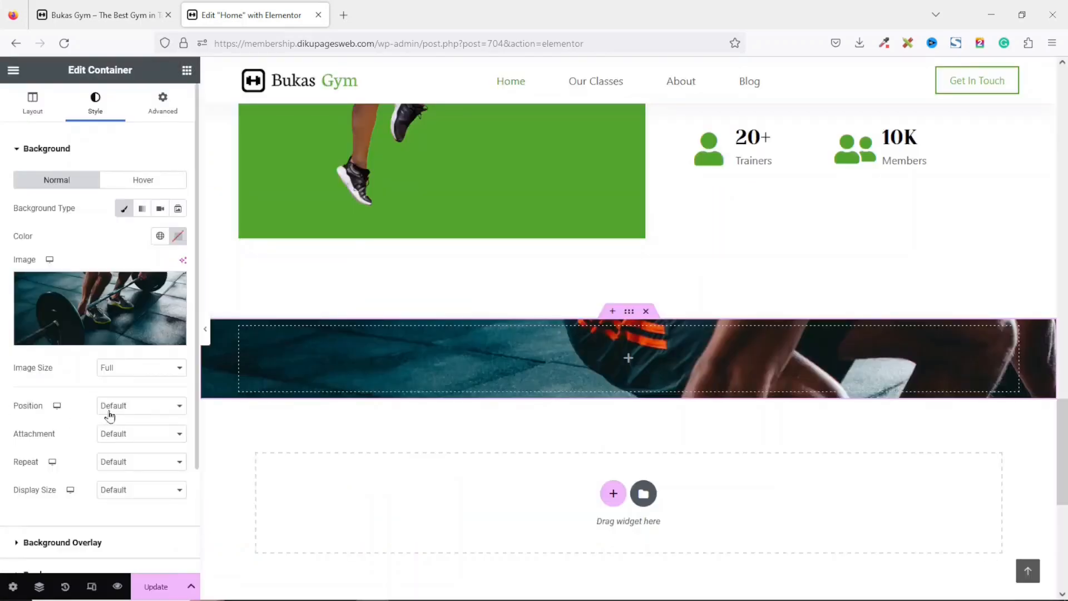
Set the container background to Center Center position, Fixed attachment, No-repeat and Cover display size.
click(138, 413)
click(143, 440)
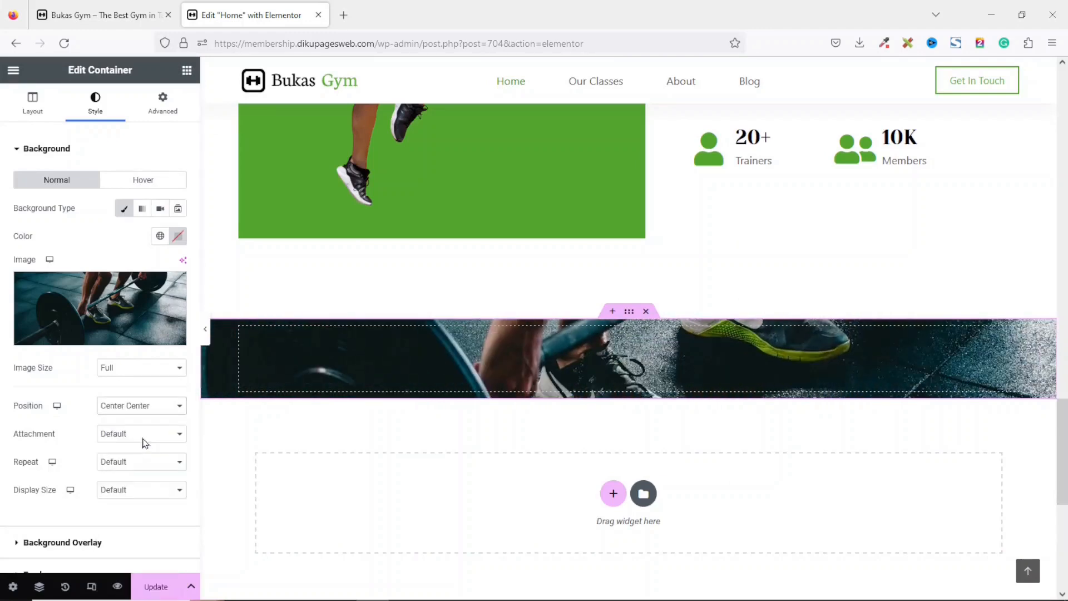
click(145, 435)
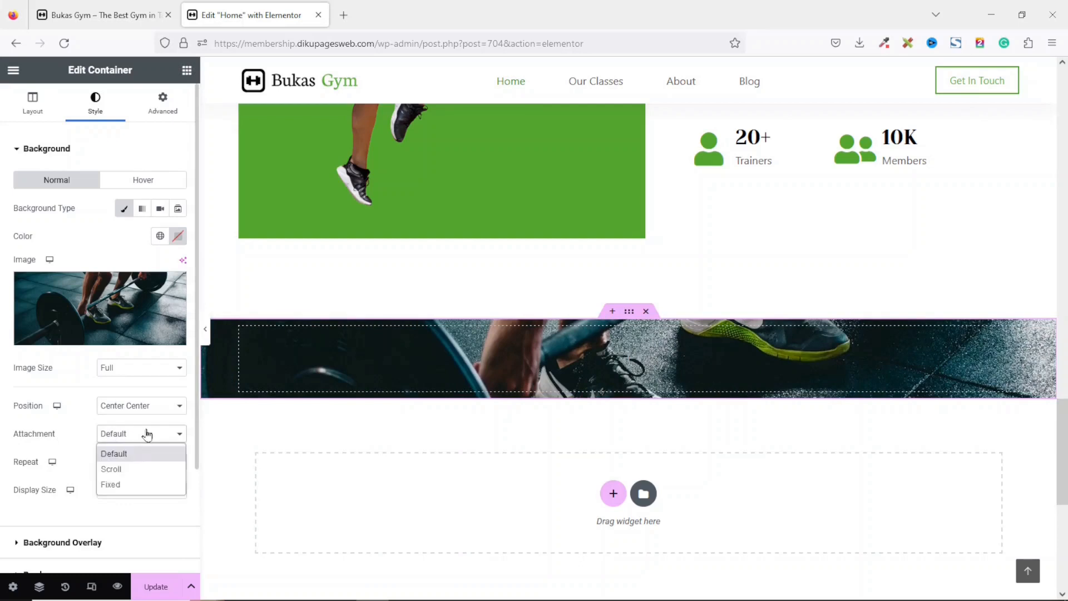
click(144, 488)
click(140, 486)
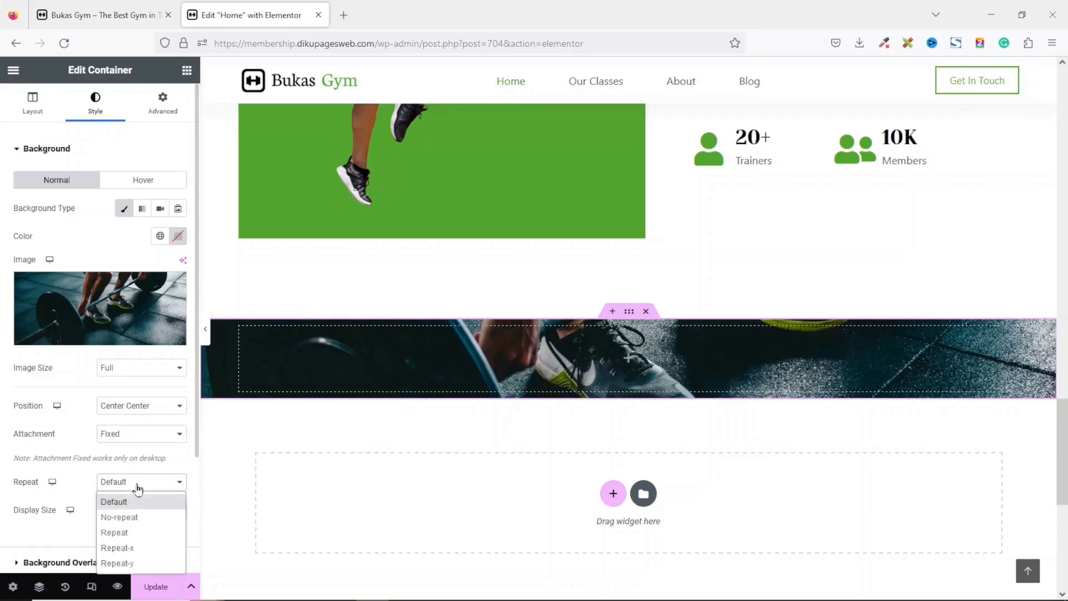
click(144, 516)
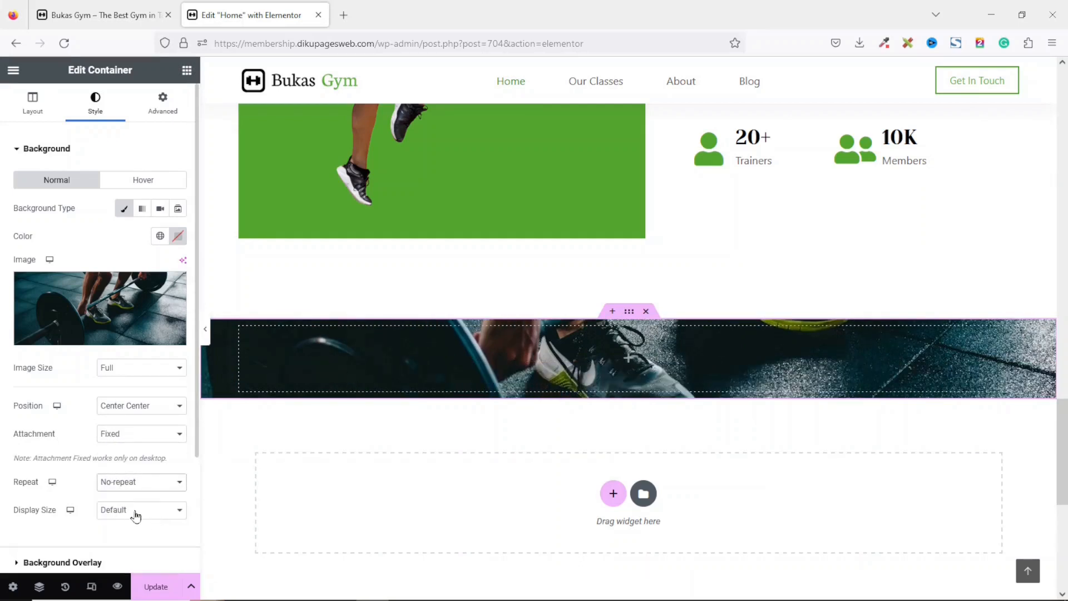
click(136, 516)
click(134, 459)
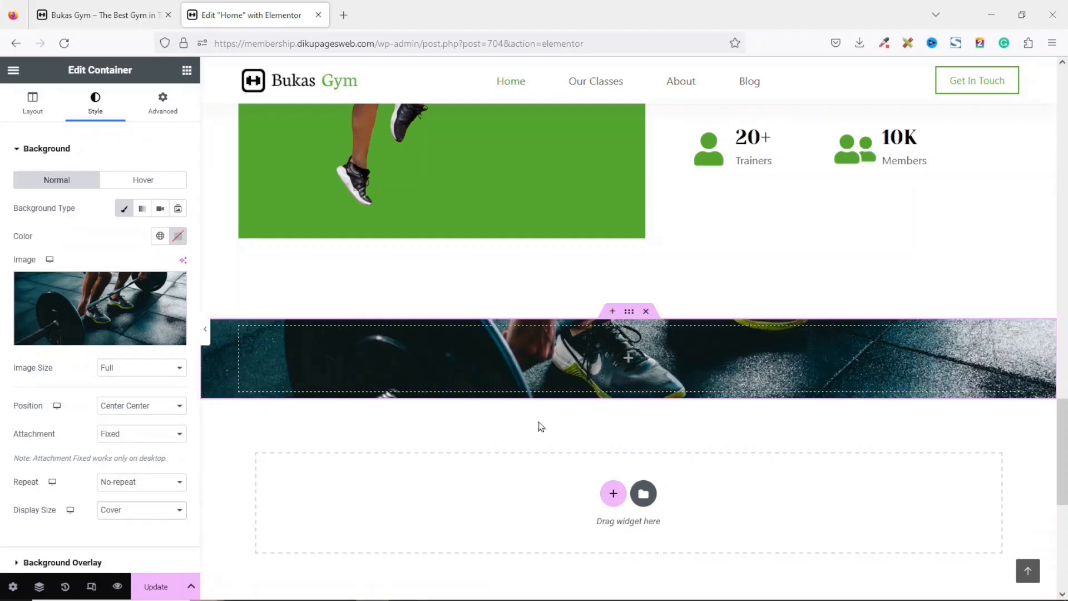
Give the container unlinked top and bottom padding of 50 px.
click(164, 103)
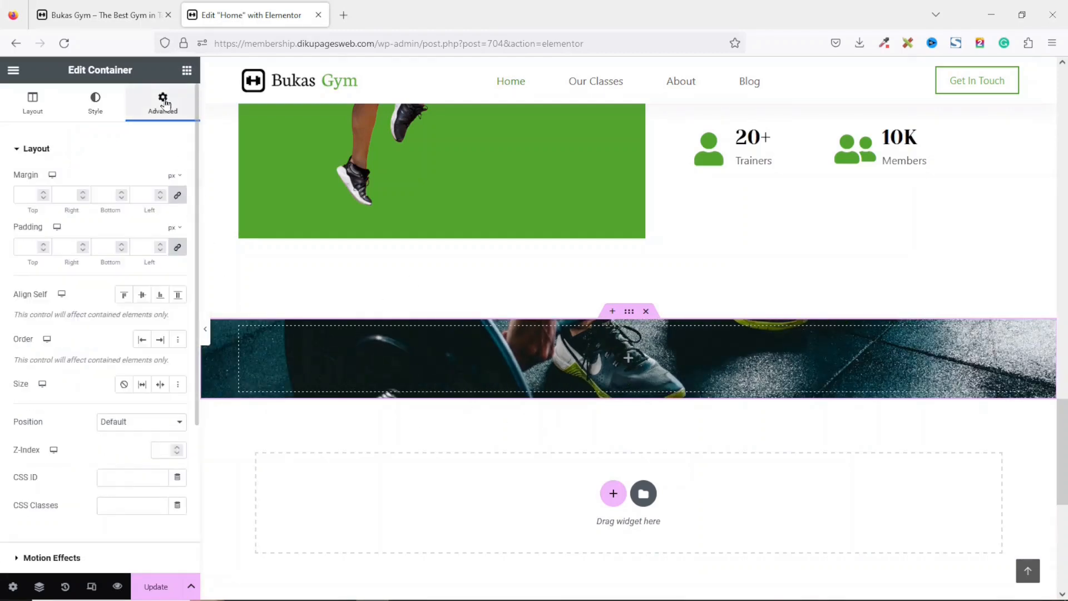
click(177, 247)
double_click(18, 251)
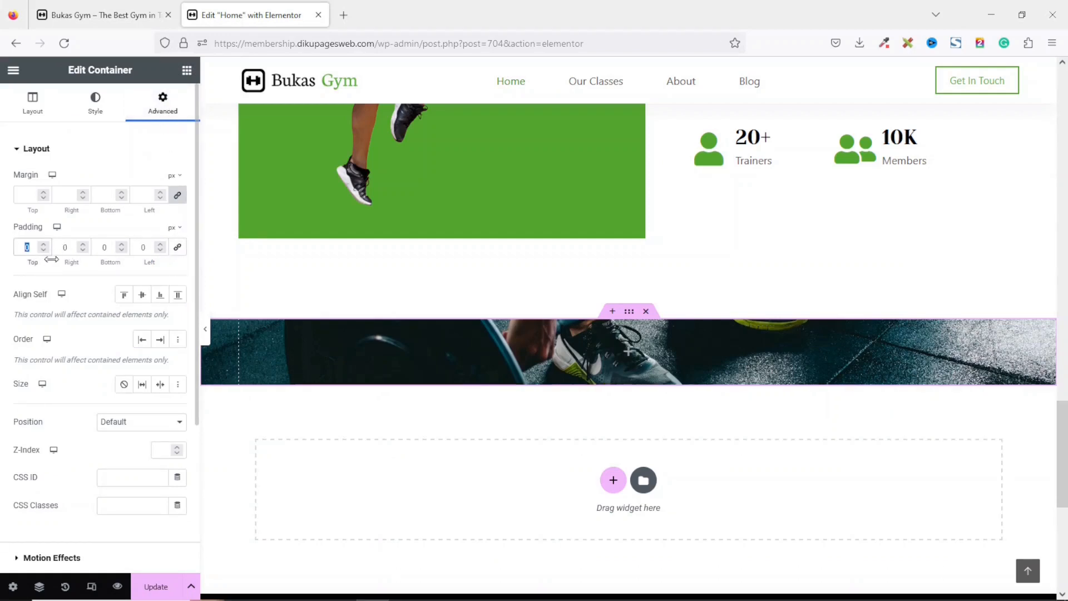
text(50)
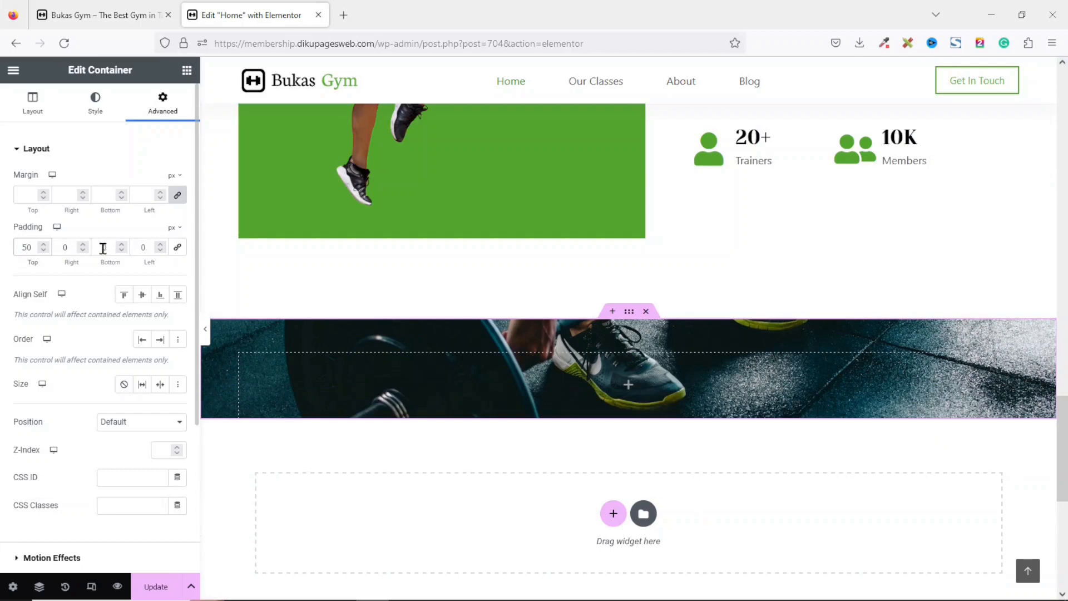
double_click(99, 248)
text(50)
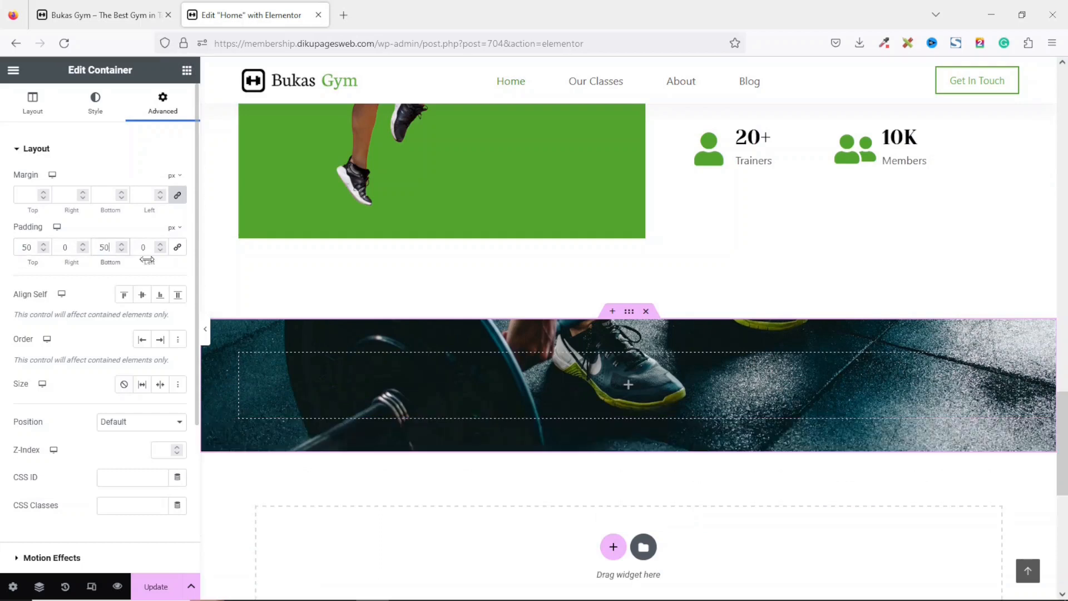
Search the widgets for test and add a Testimonial widget into the new container.
click(188, 71)
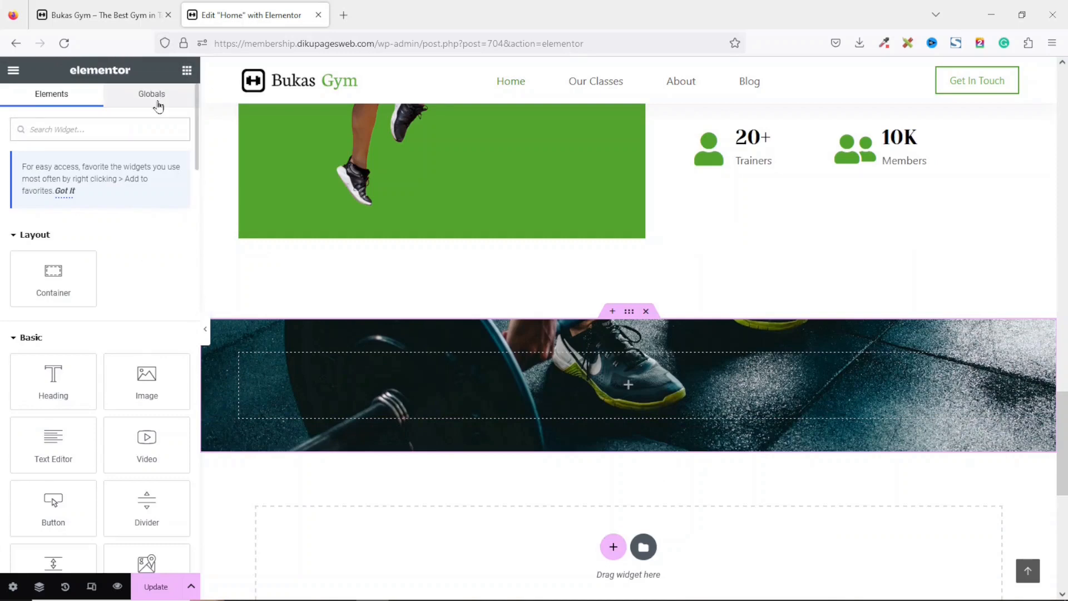
text(test)
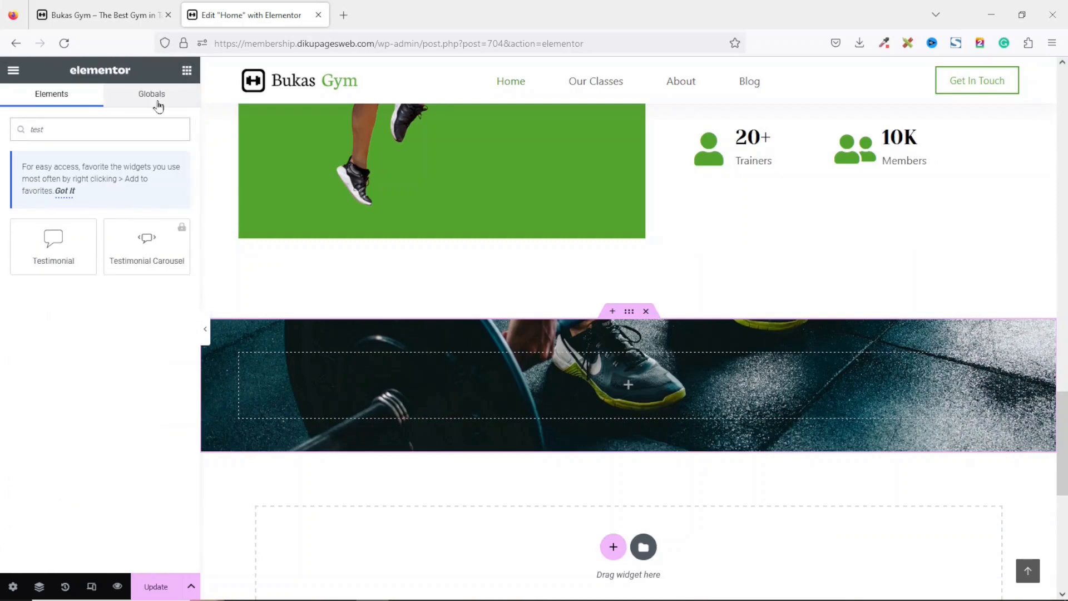
drag(53, 244, 411, 374)
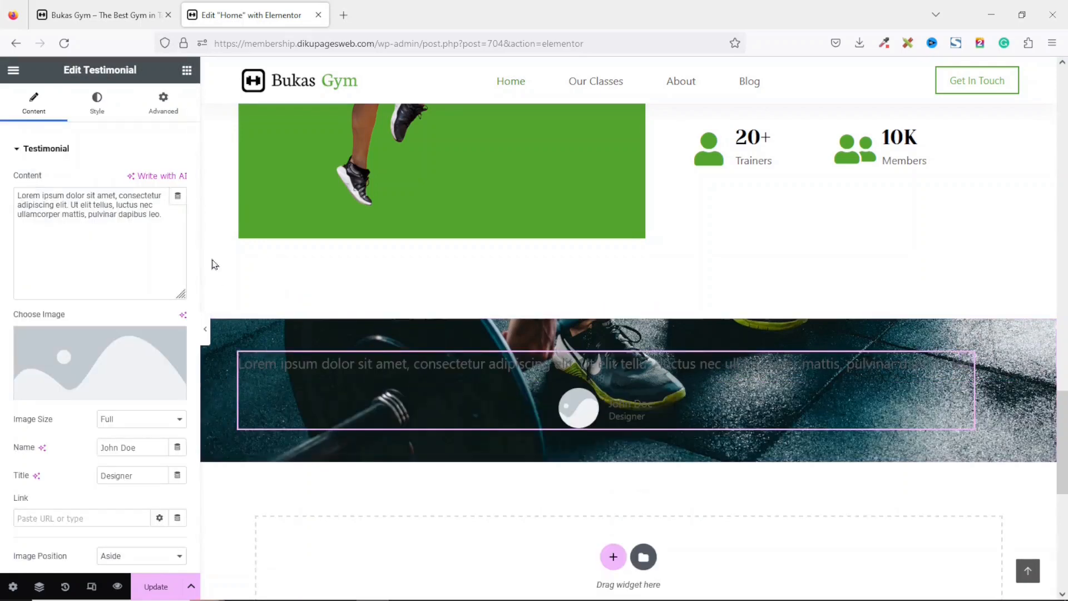
Set the testimonial image to the man's portrait with the orange background from the media library.
drag(163, 215, 6, 193)
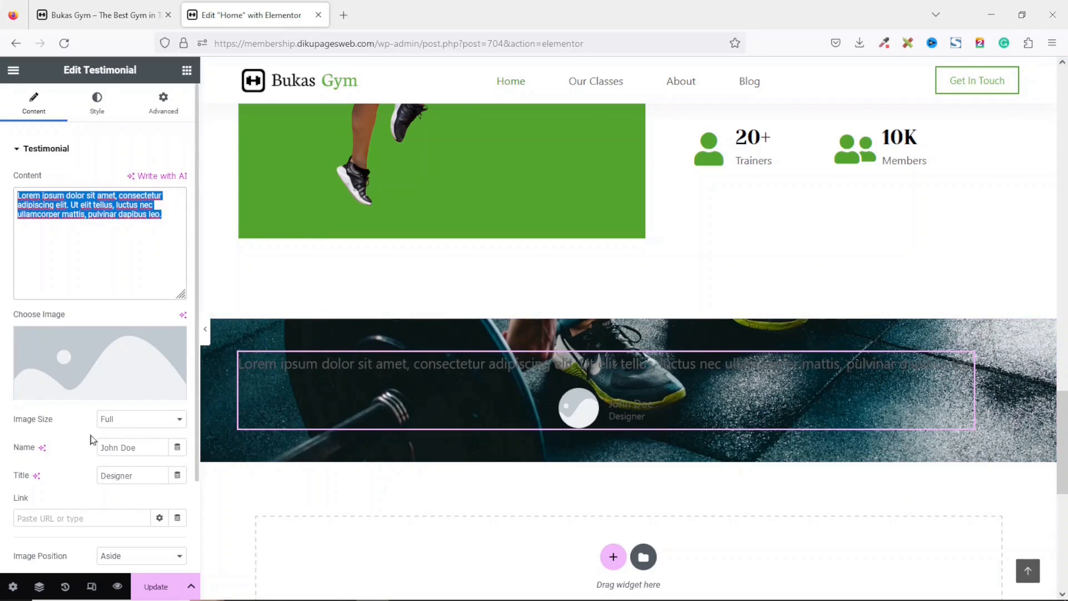
click(88, 351)
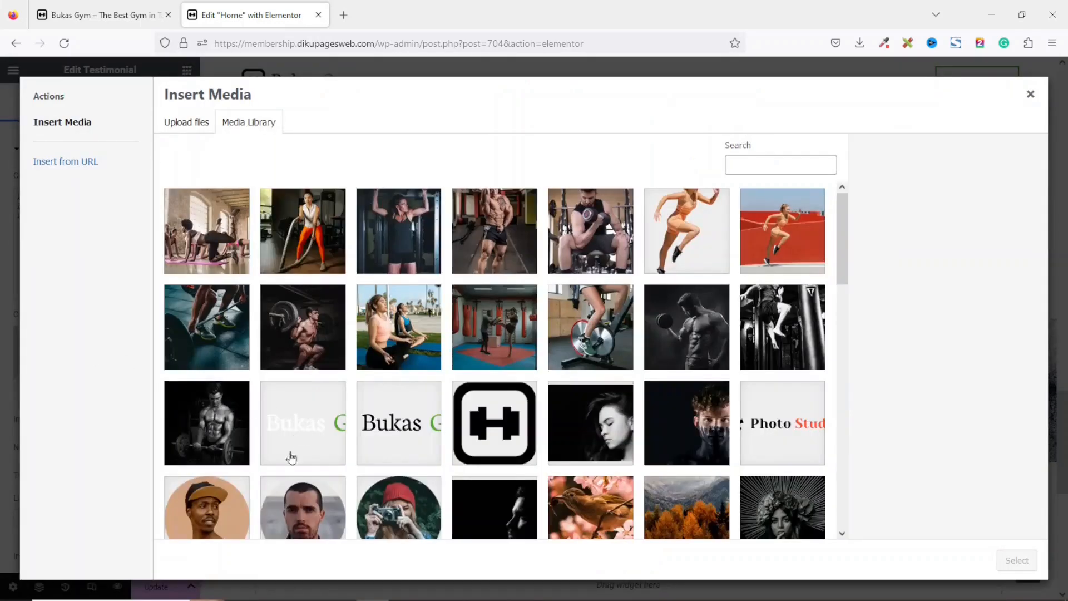
click(214, 498)
click(1026, 565)
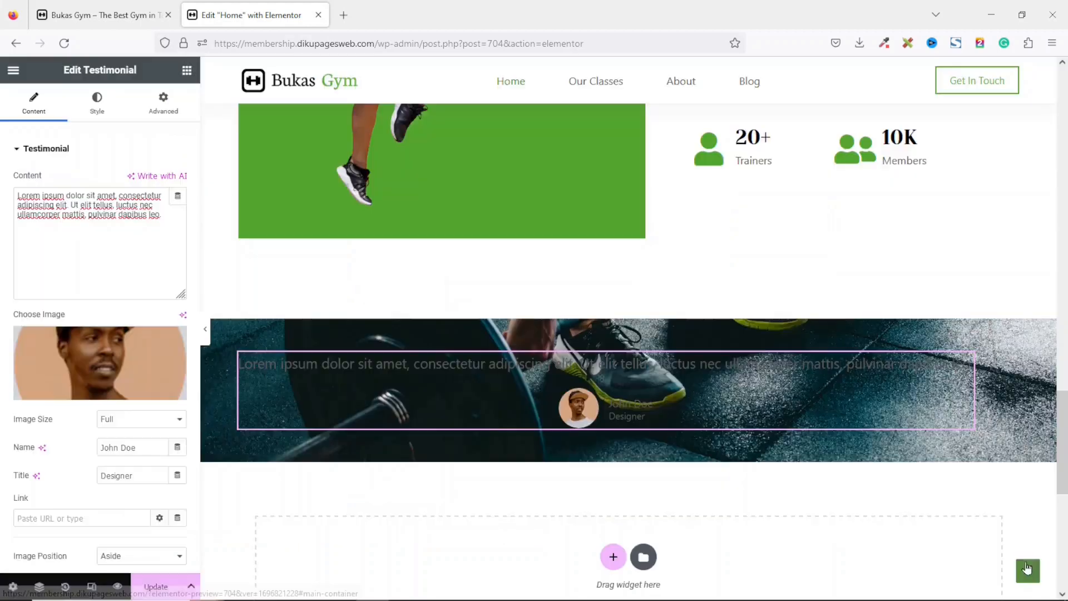
Enter the reviewer's name and set the testimonial title to Influencer.
drag(143, 449, 85, 455)
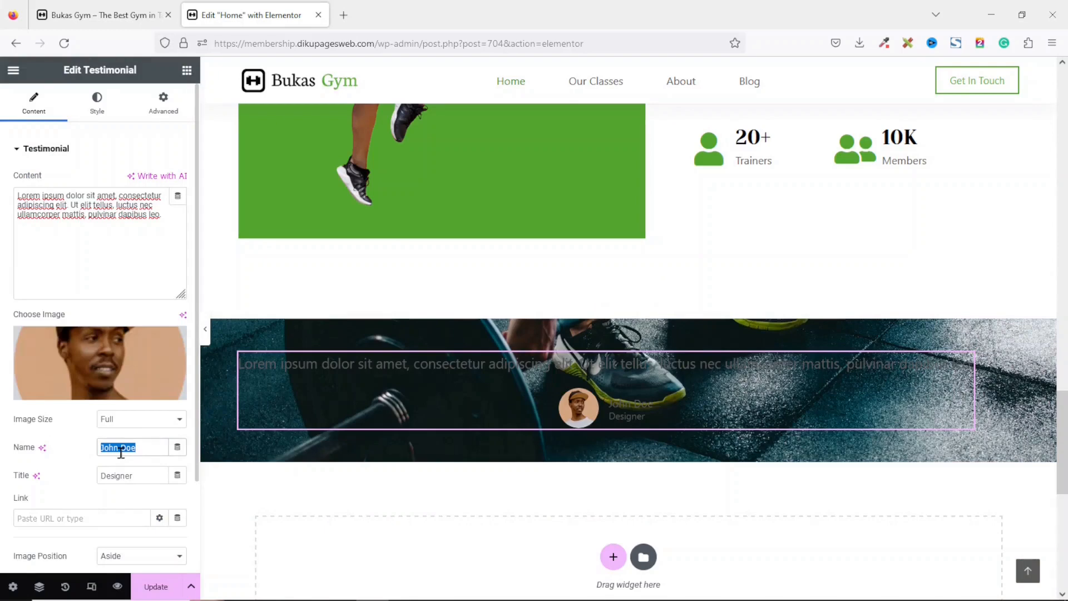
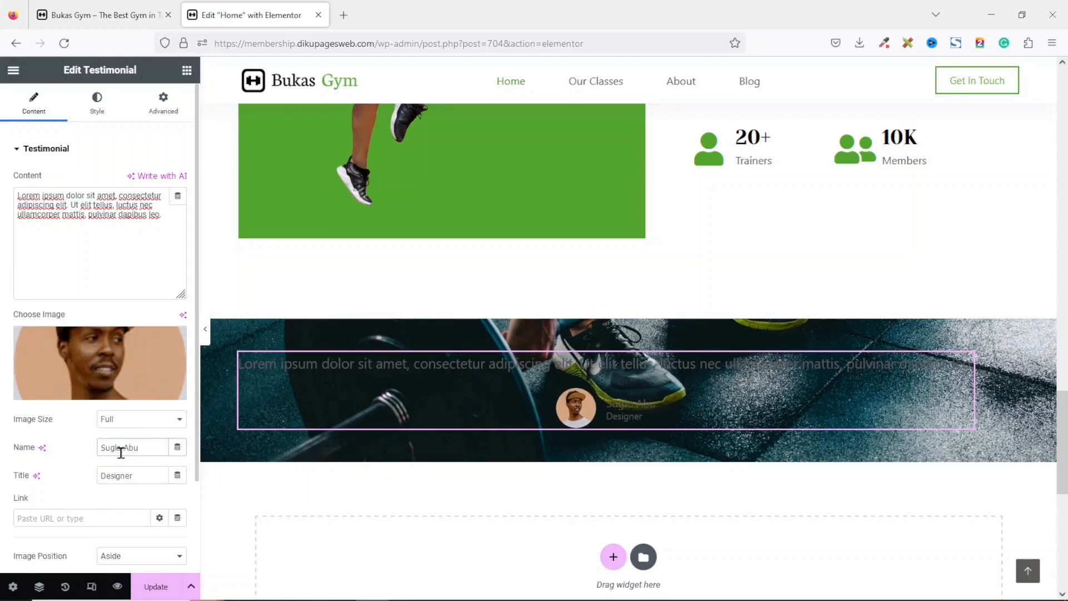
drag(150, 474, 38, 483)
text(Influenc)
Set the testimonial content text colour to a white global theme colour.
click(107, 98)
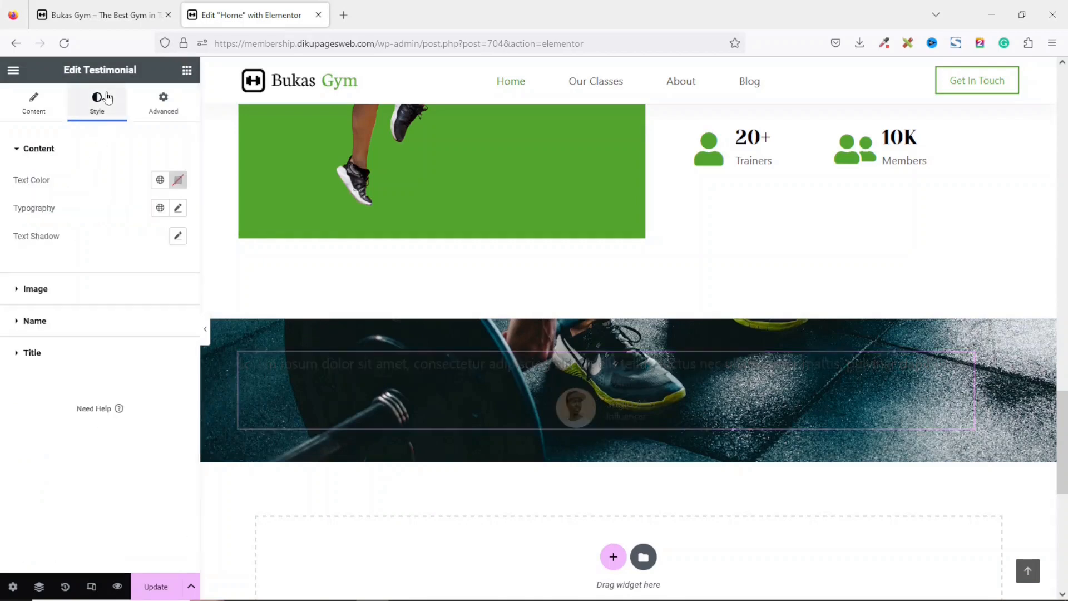
click(160, 180)
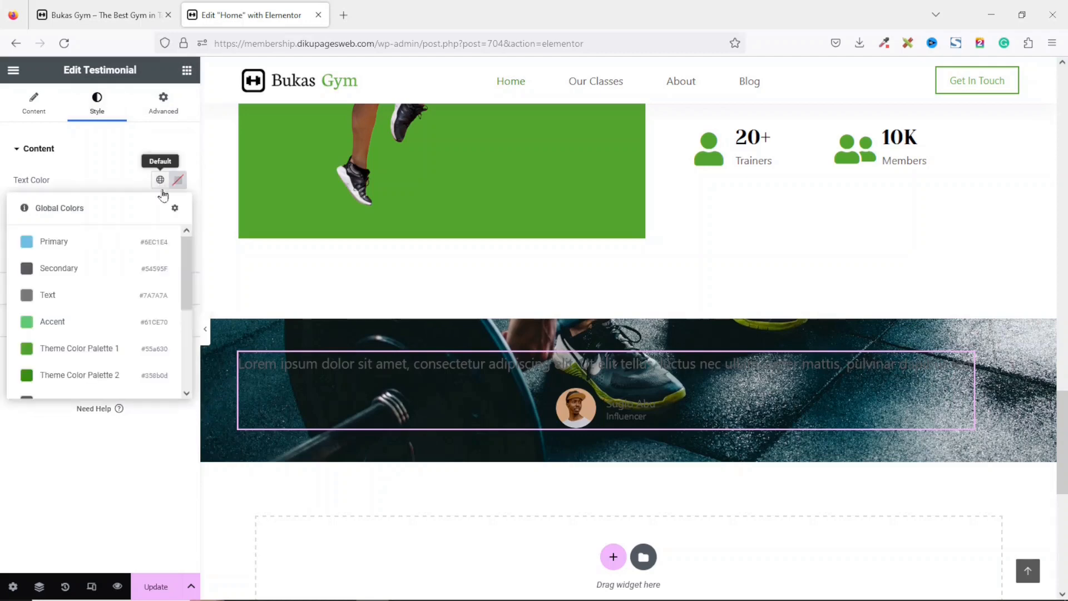
drag(185, 264, 179, 431)
click(100, 382)
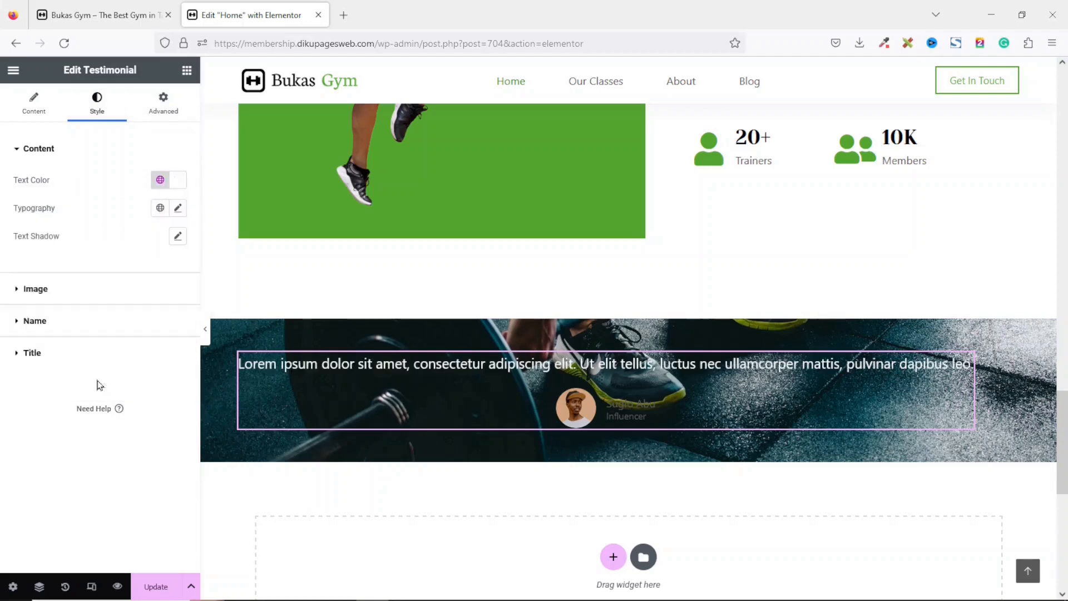
Set the testimonial content typography size to 18 px.
click(179, 208)
click(148, 312)
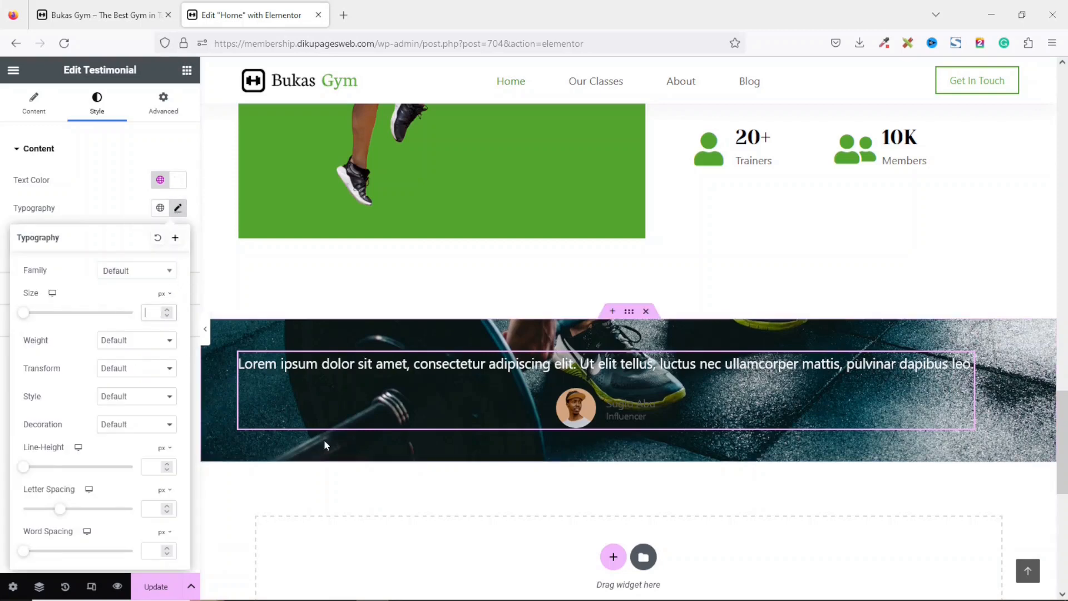
text(18)
click(111, 200)
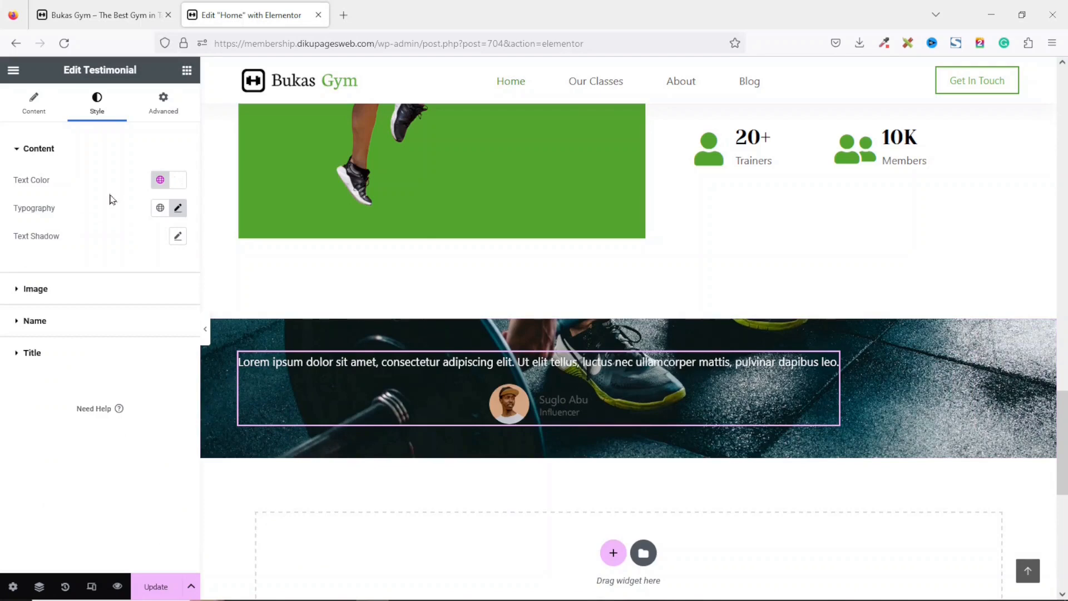
Set the testimonial name text colour to the global Theme Color Palette 6.
click(44, 322)
click(161, 260)
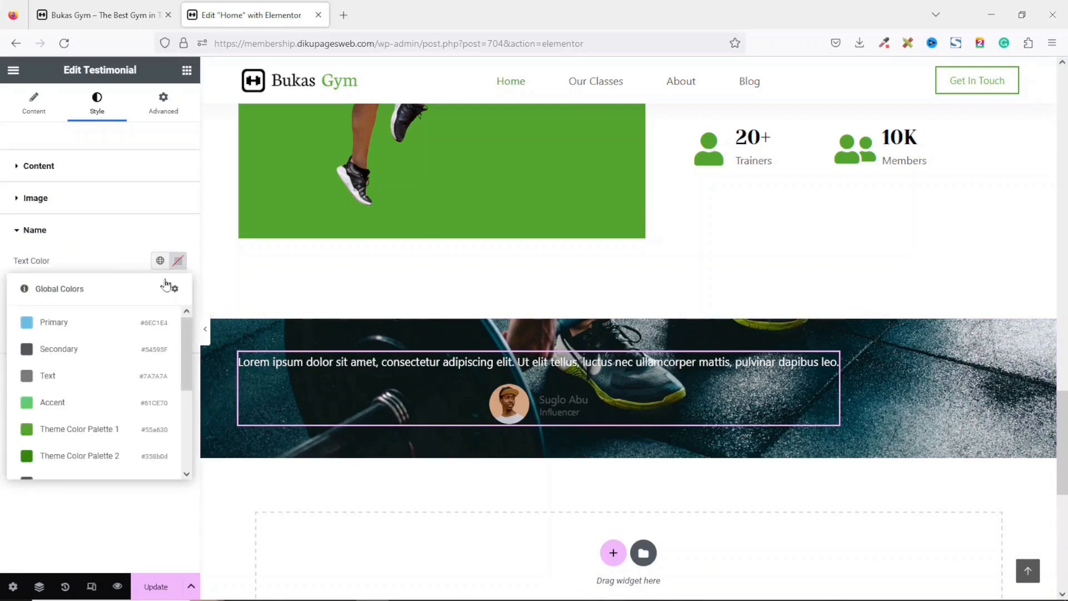
drag(187, 383, 191, 484)
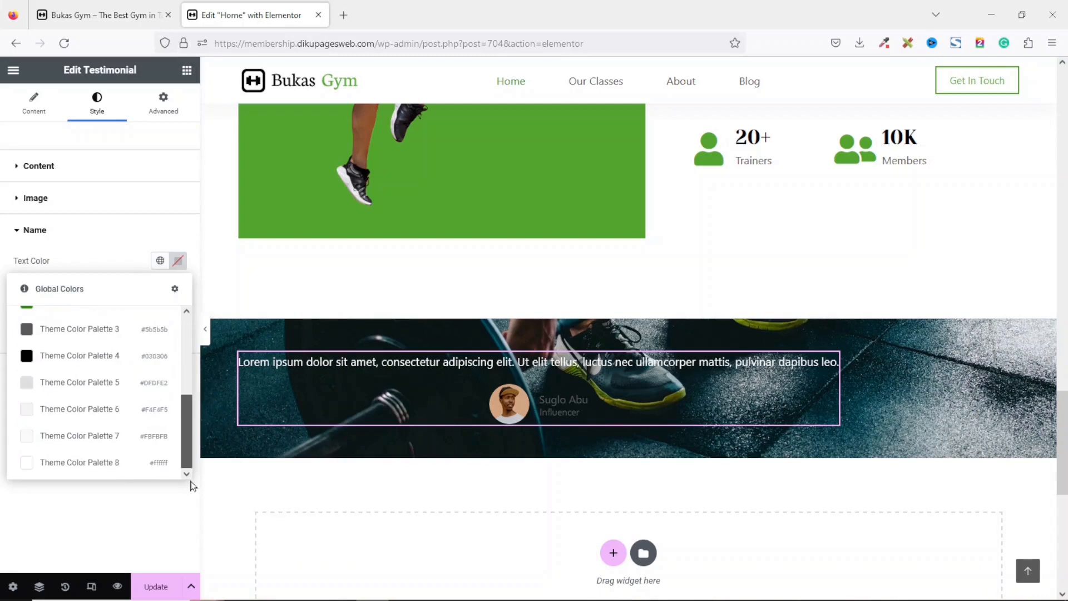
click(82, 410)
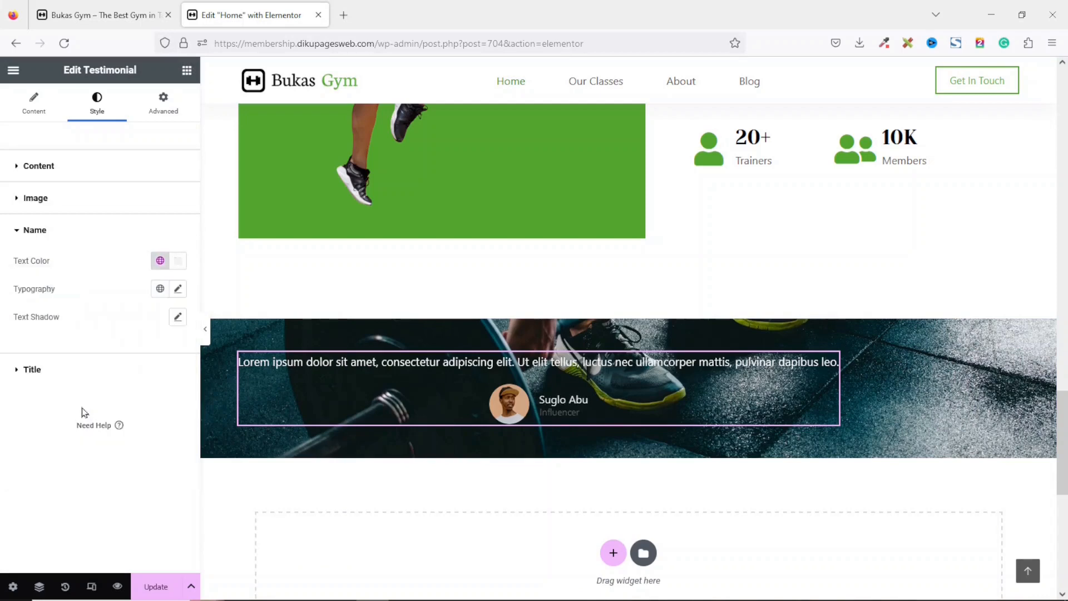
Set the testimonial title text colour to the global Theme Color Palette 7.
click(39, 371)
click(160, 293)
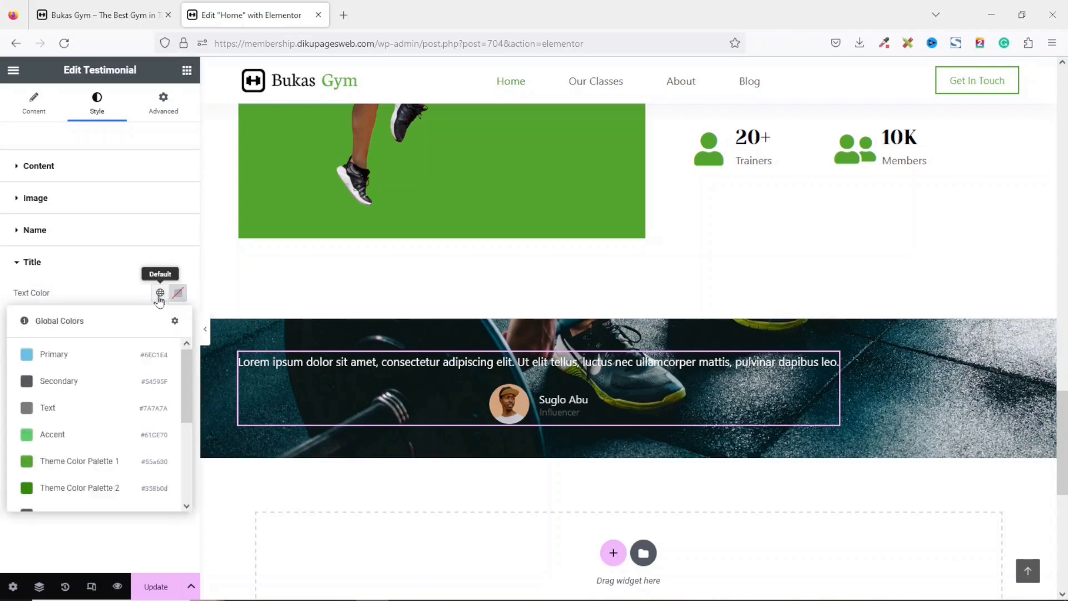
scroll(186, 438, down, 3)
scroll(186, 437, down, 3)
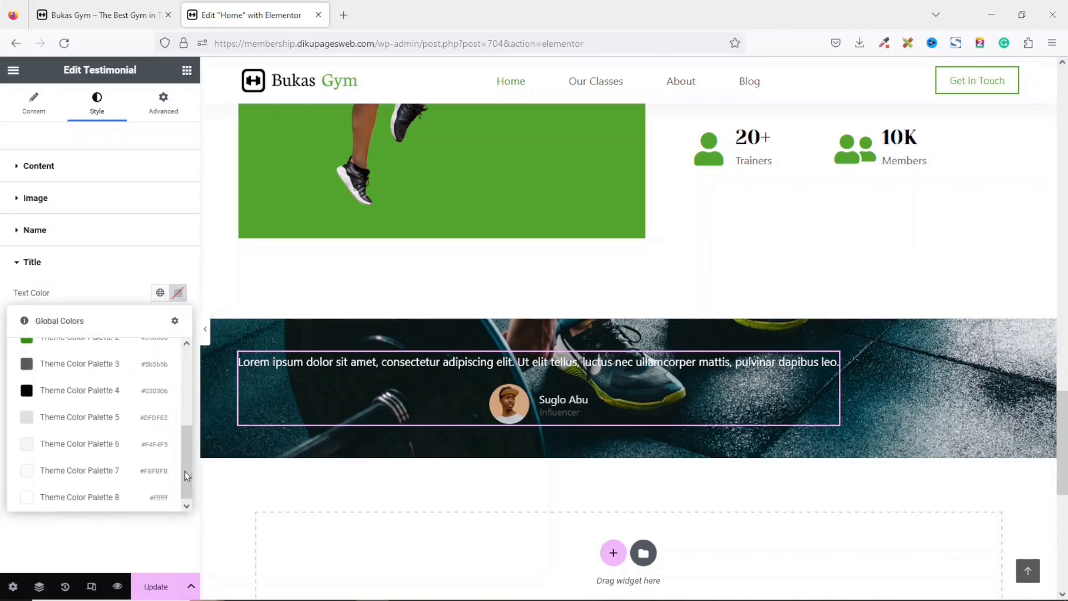
click(80, 473)
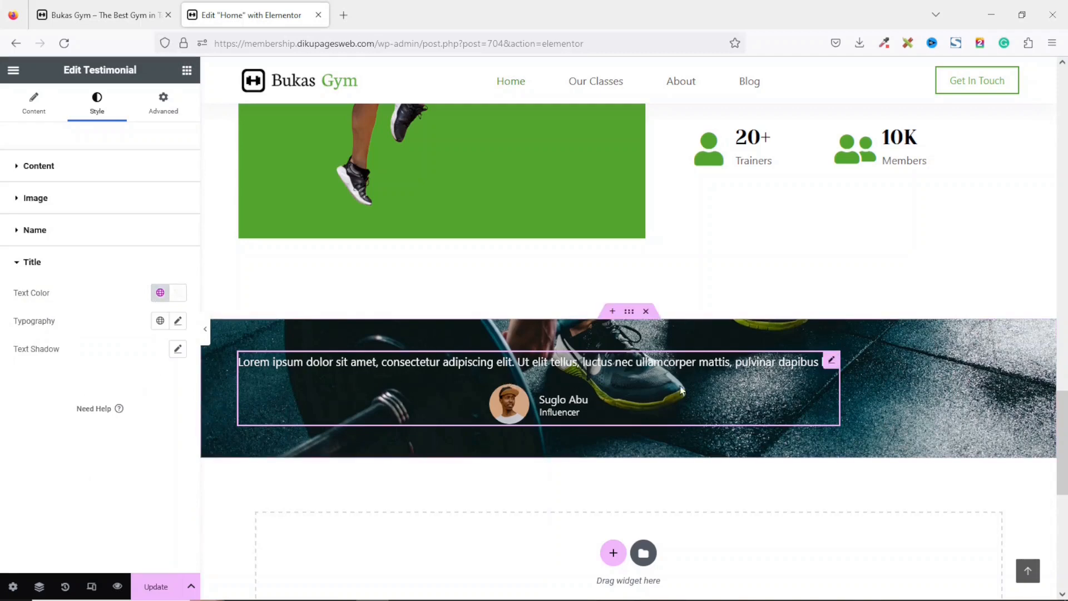
Duplicate the testimonial widget three times so four testimonials sit side by side.
right_click(498, 363)
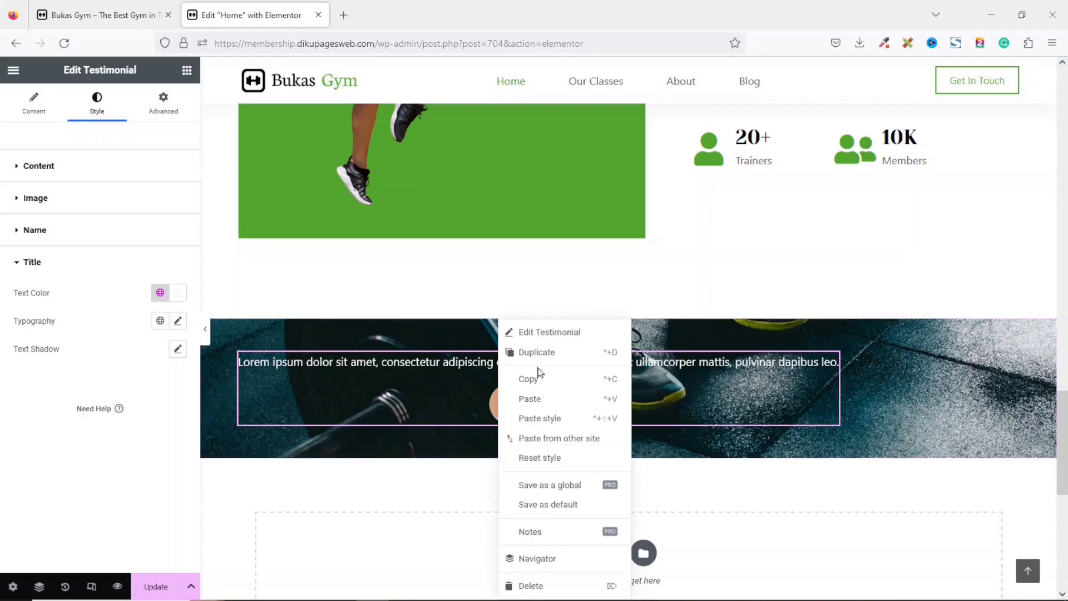
click(559, 354)
right_click(501, 382)
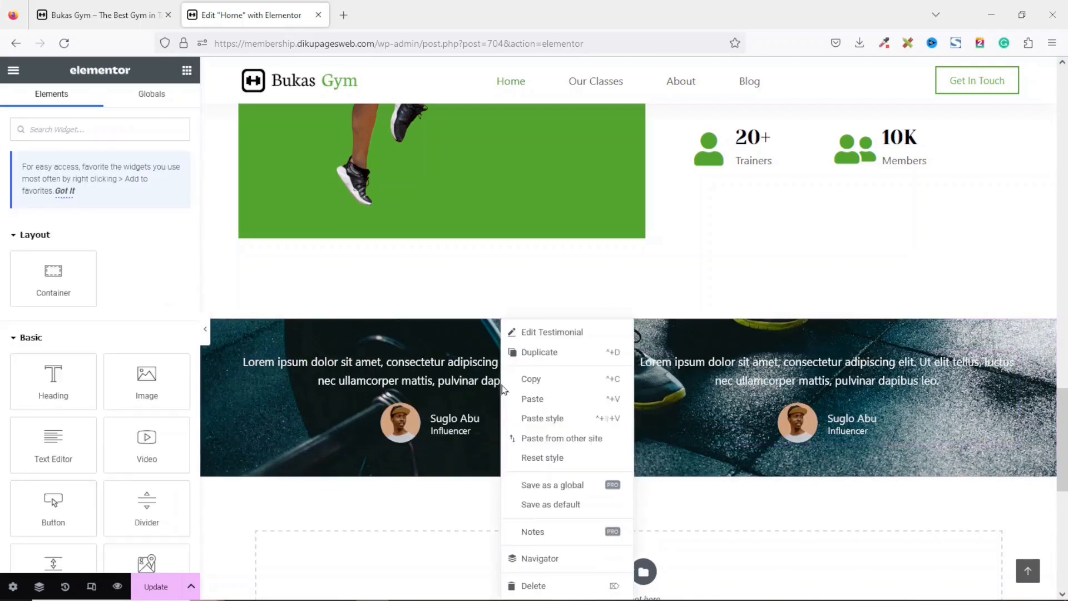
click(571, 353)
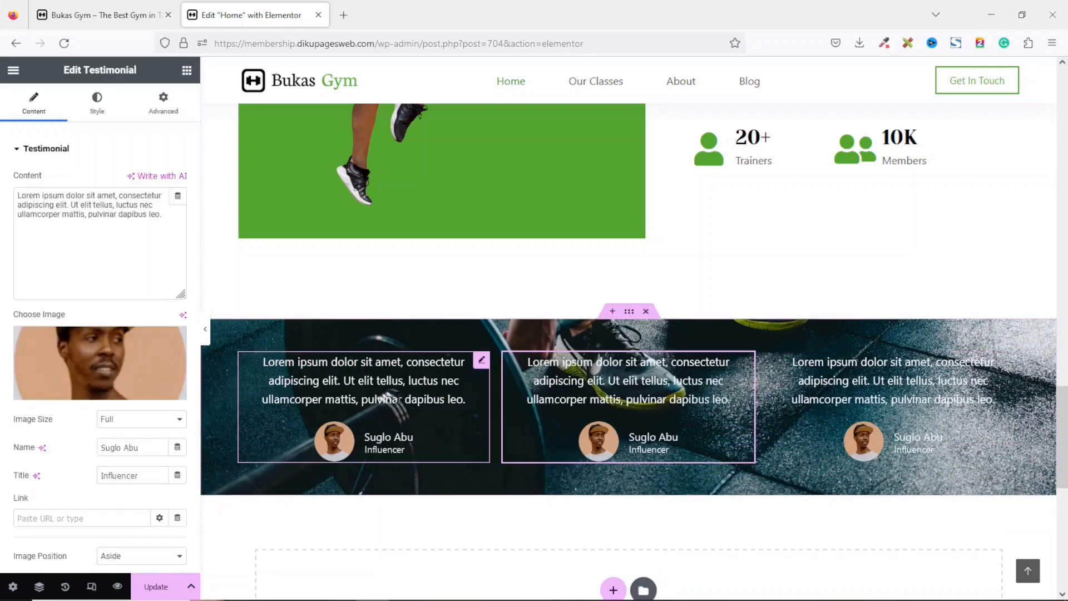
right_click(414, 404)
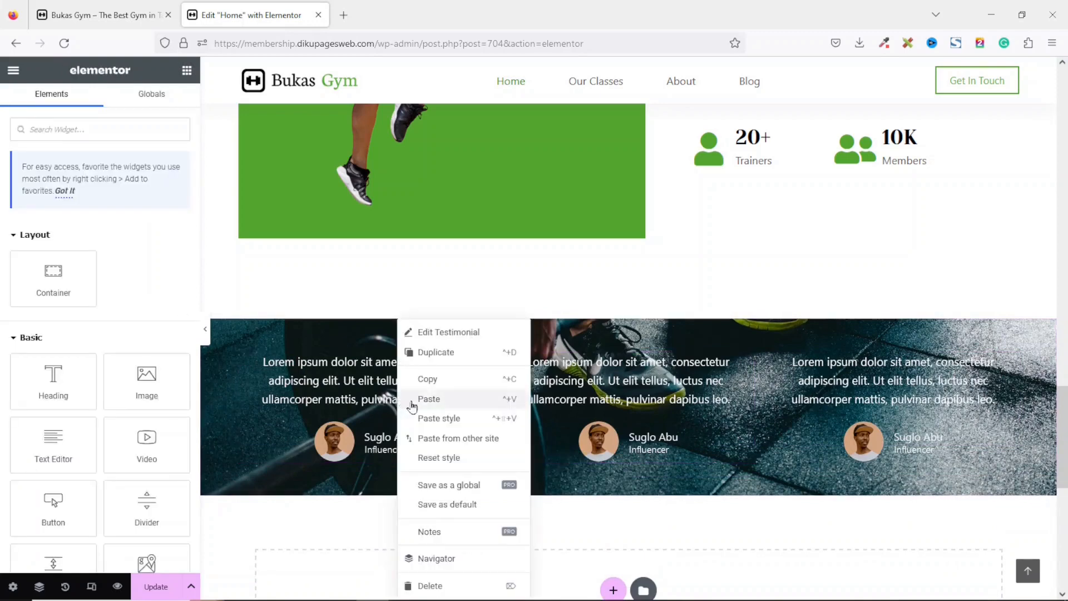
click(453, 351)
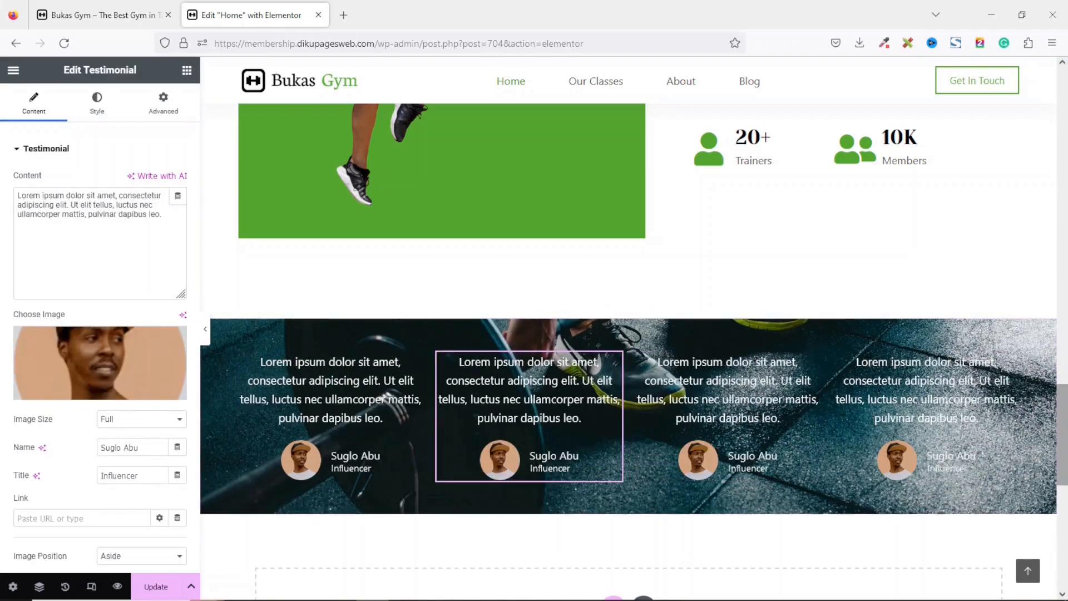
Give the testimonial container a classic black background overlay and update the page.
scroll(1056, 446, down, 1)
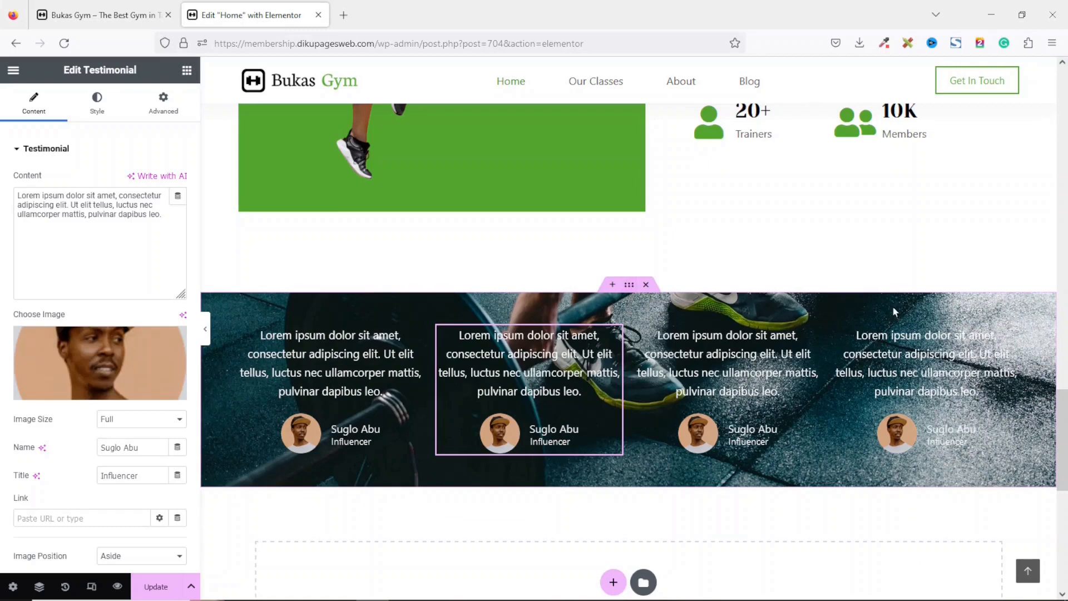
click(627, 290)
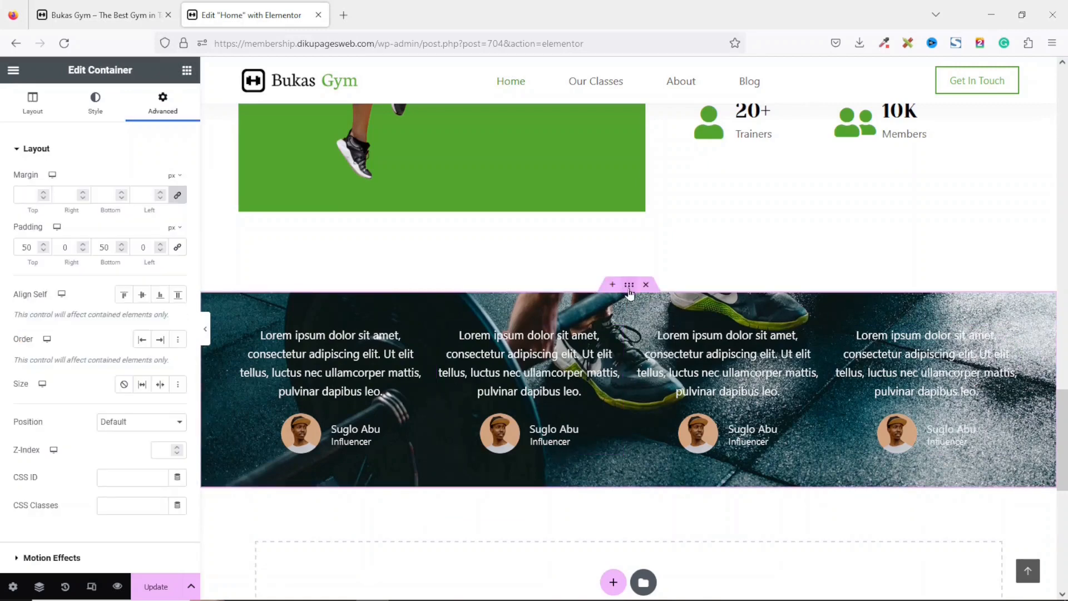
click(103, 111)
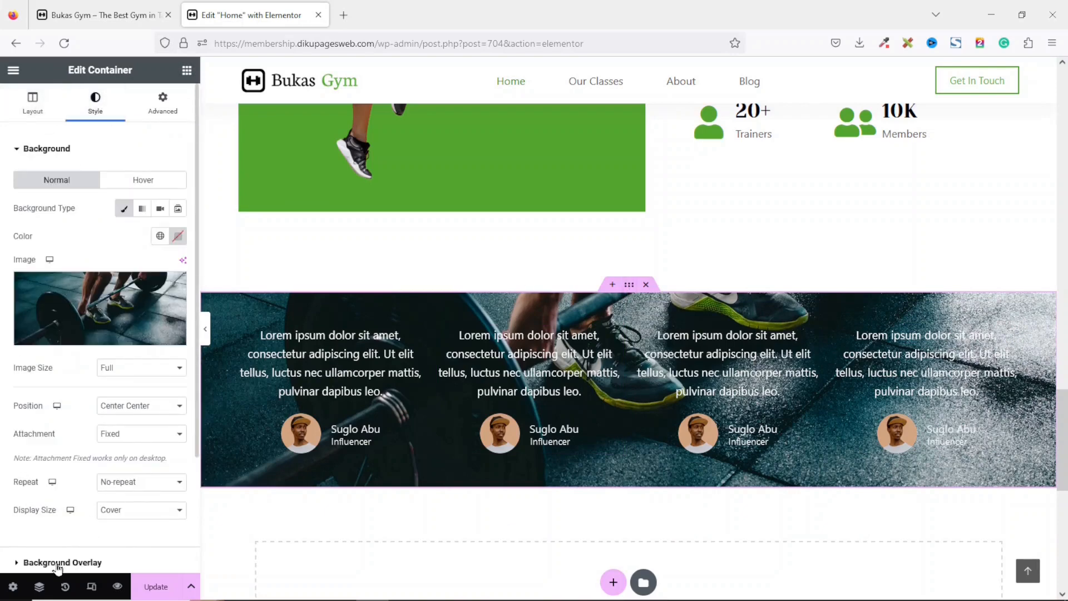
click(63, 562)
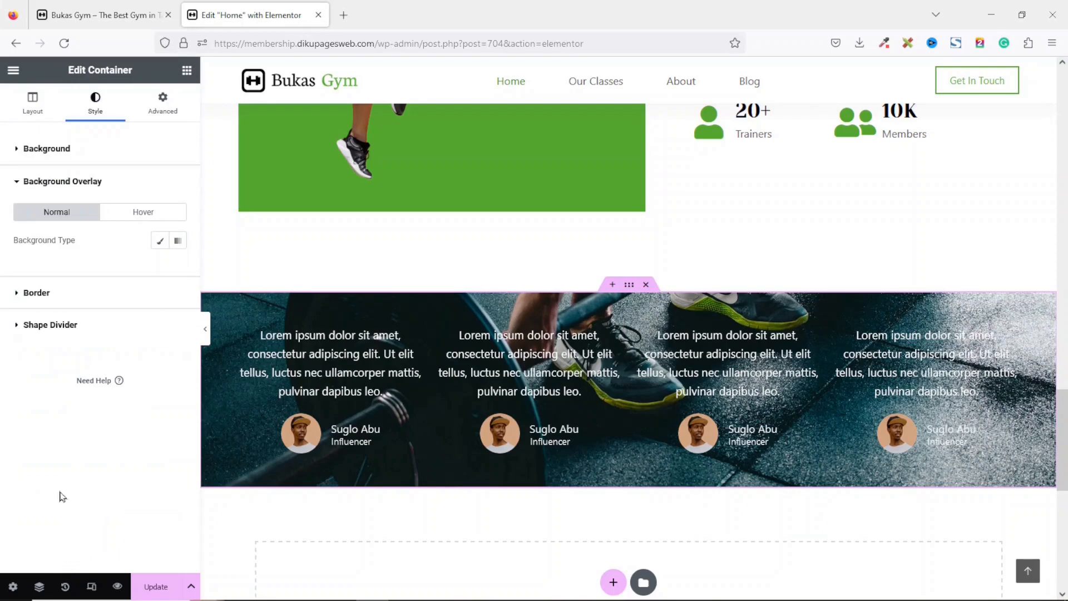
click(155, 245)
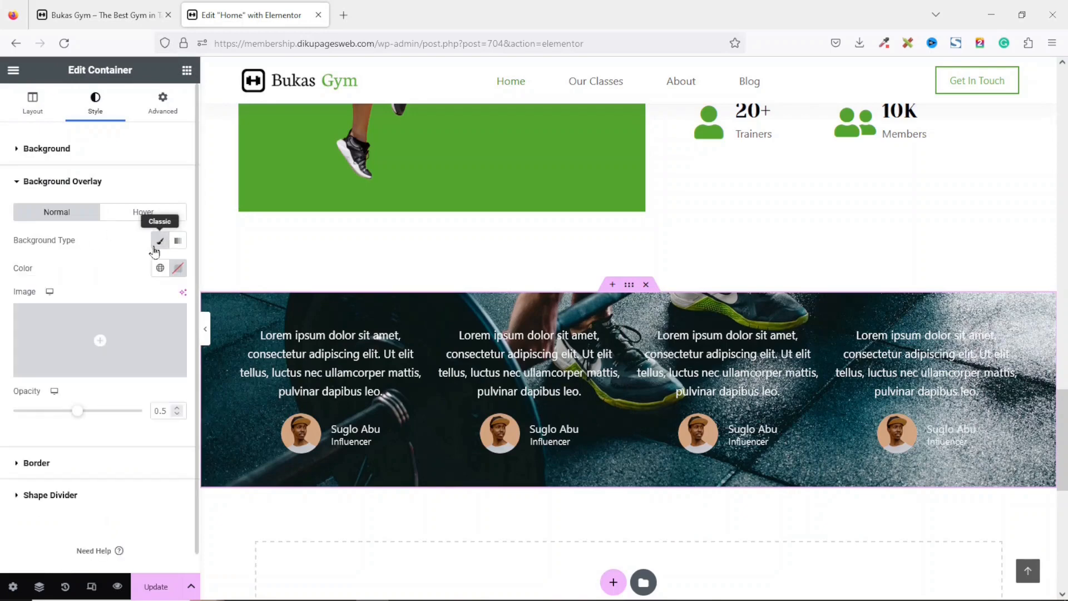
click(161, 267)
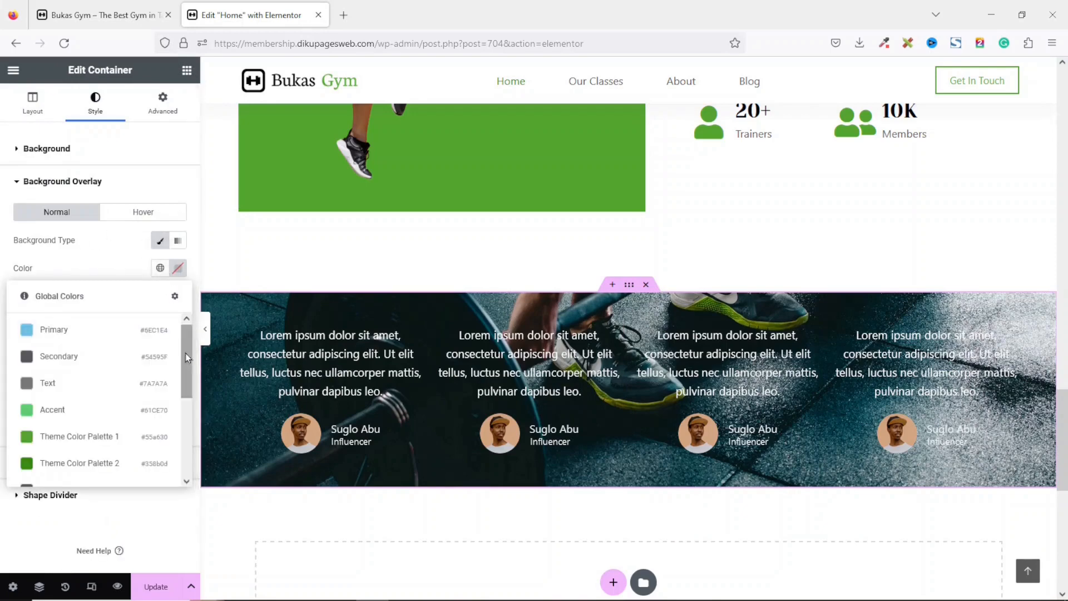
drag(185, 357, 185, 435)
click(110, 369)
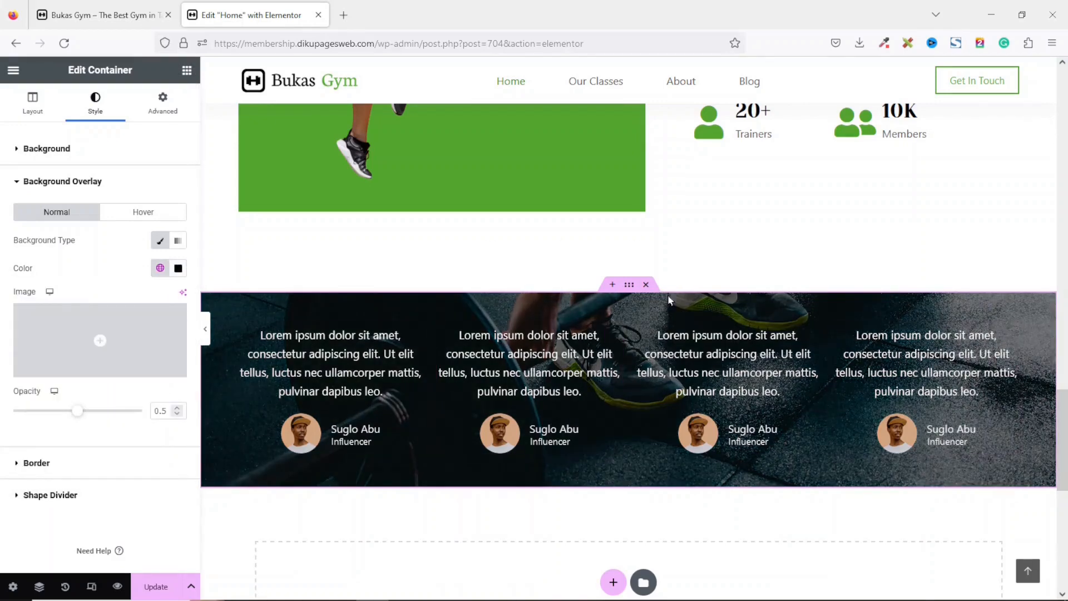
click(149, 589)
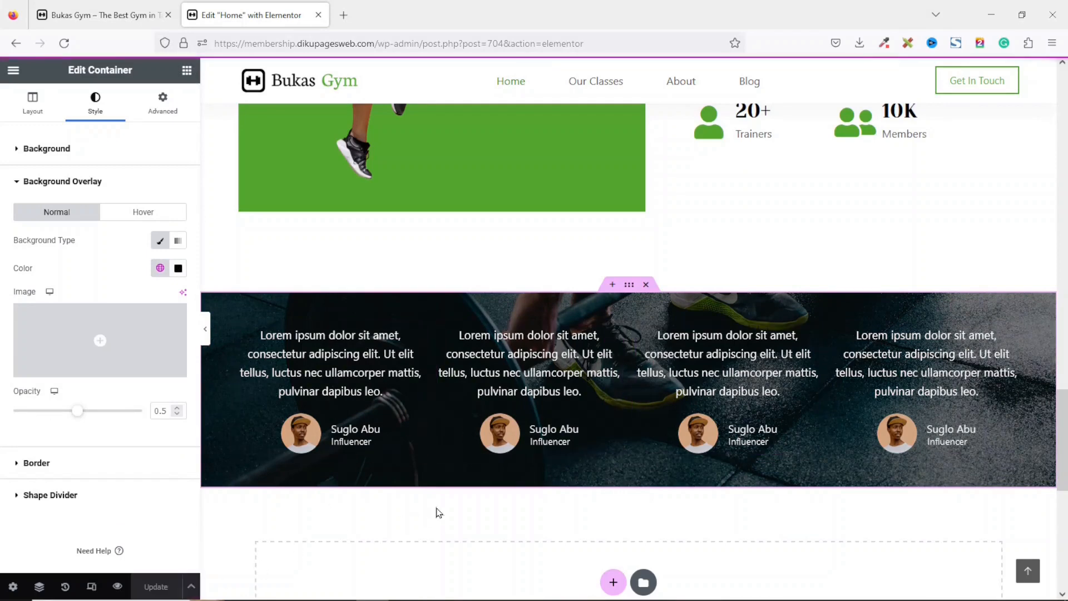
scroll(439, 512, down, 3)
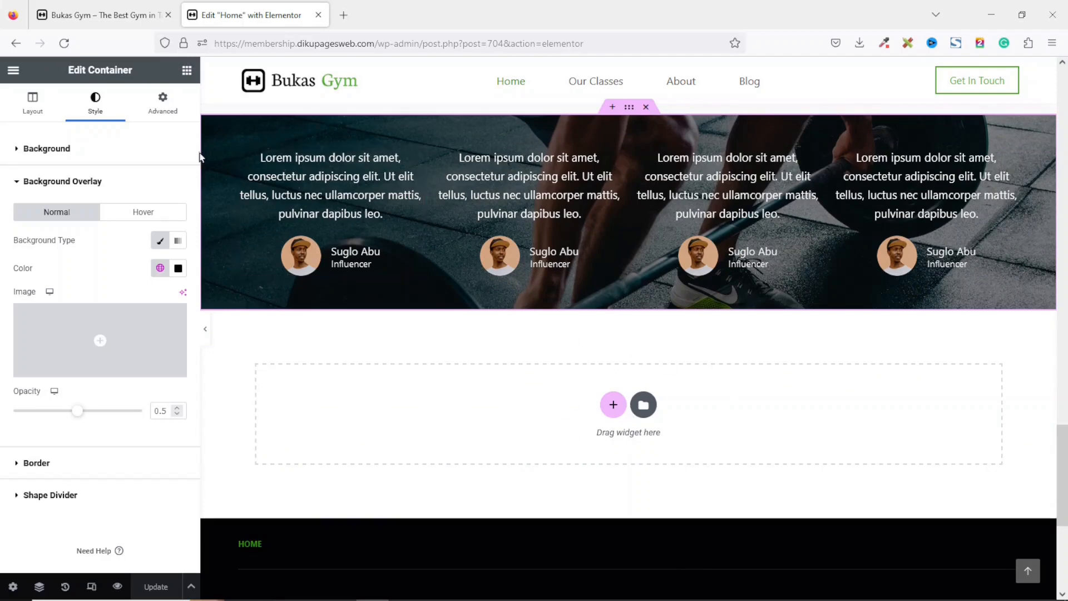
Go to the dashboard's Add Plugins page, search for essential addons, and install and activate Essential Addons for Elementor.
click(111, 21)
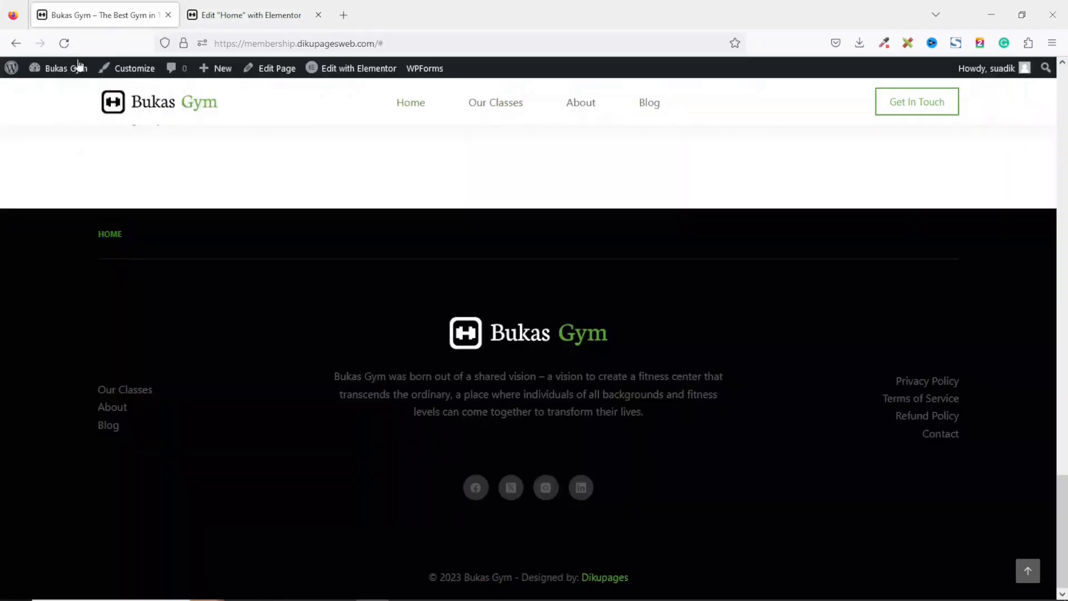
mouse_move(62, 76)
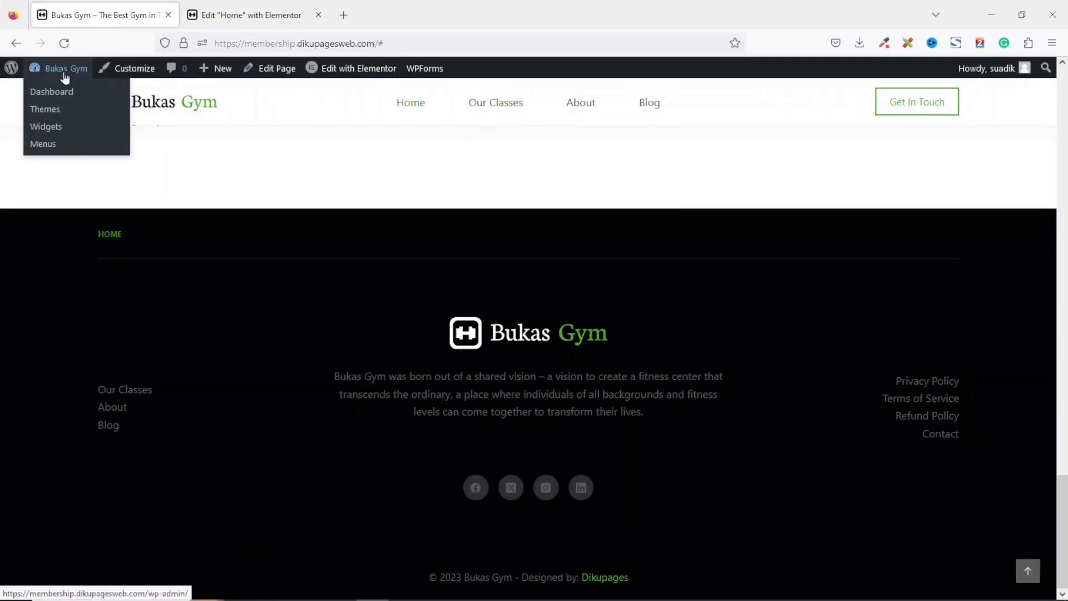
click(52, 94)
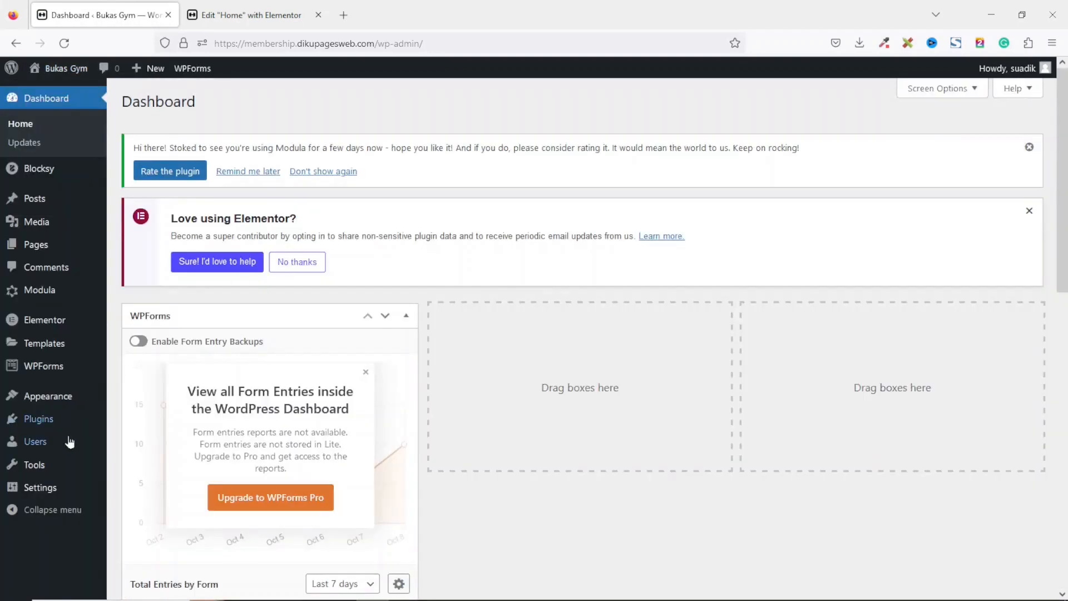
mouse_move(39, 429)
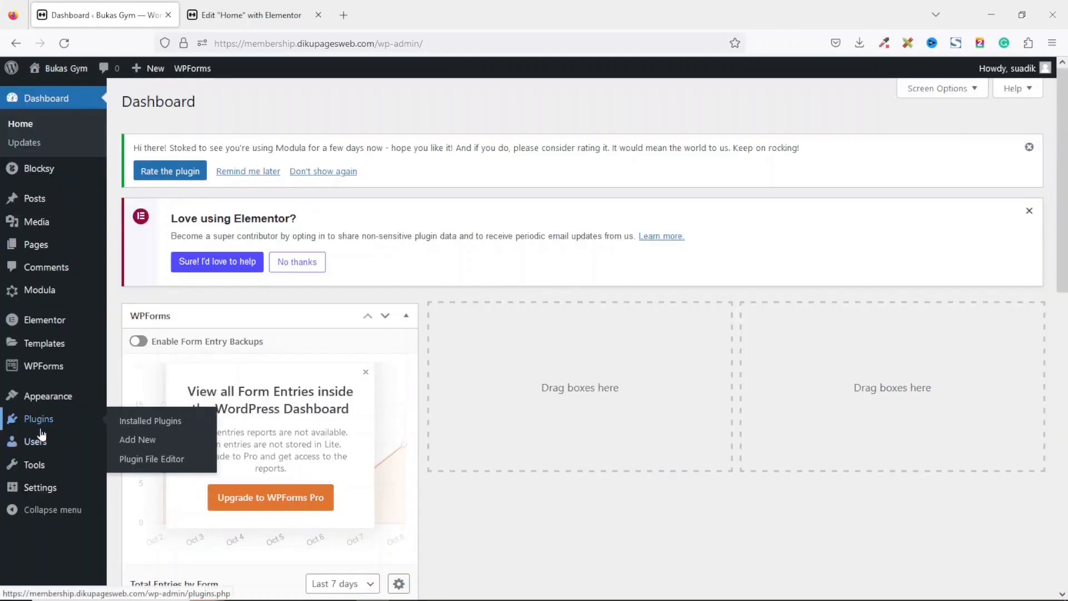
click(156, 448)
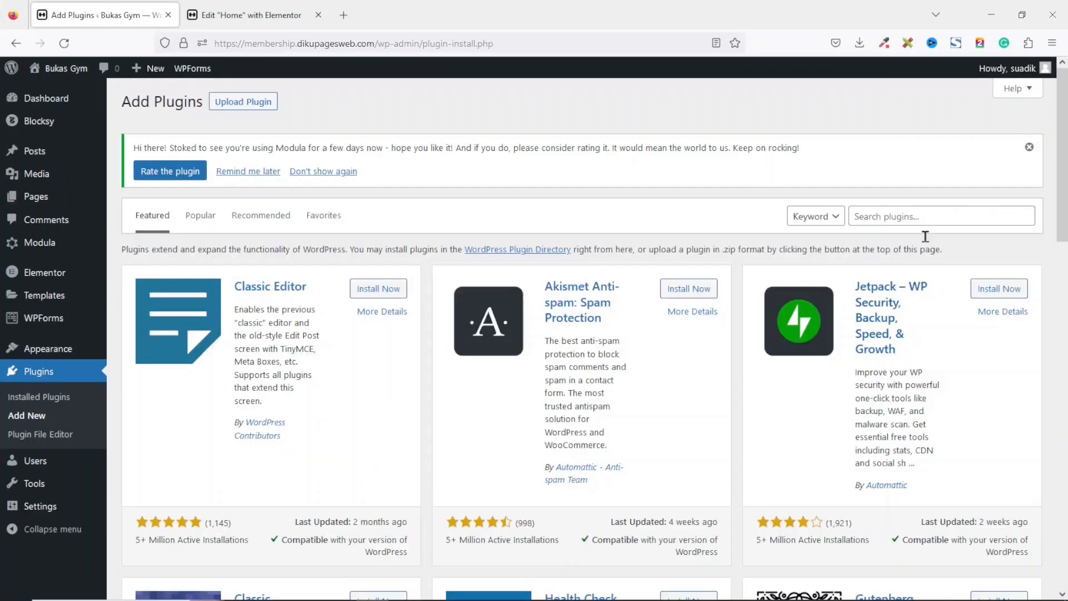
click(936, 212)
text(essent)
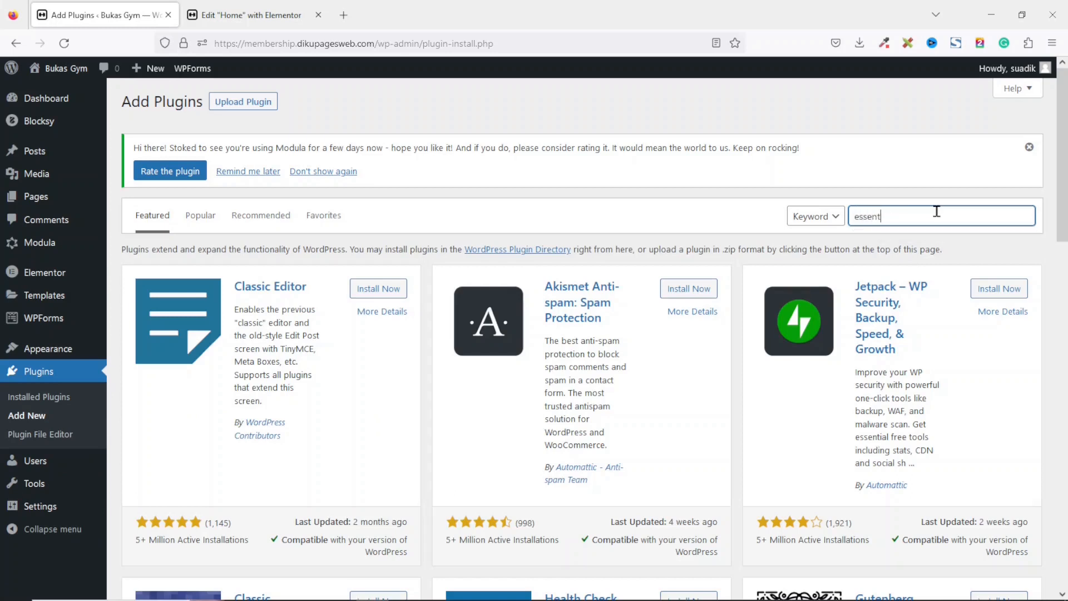
text(ial addons)
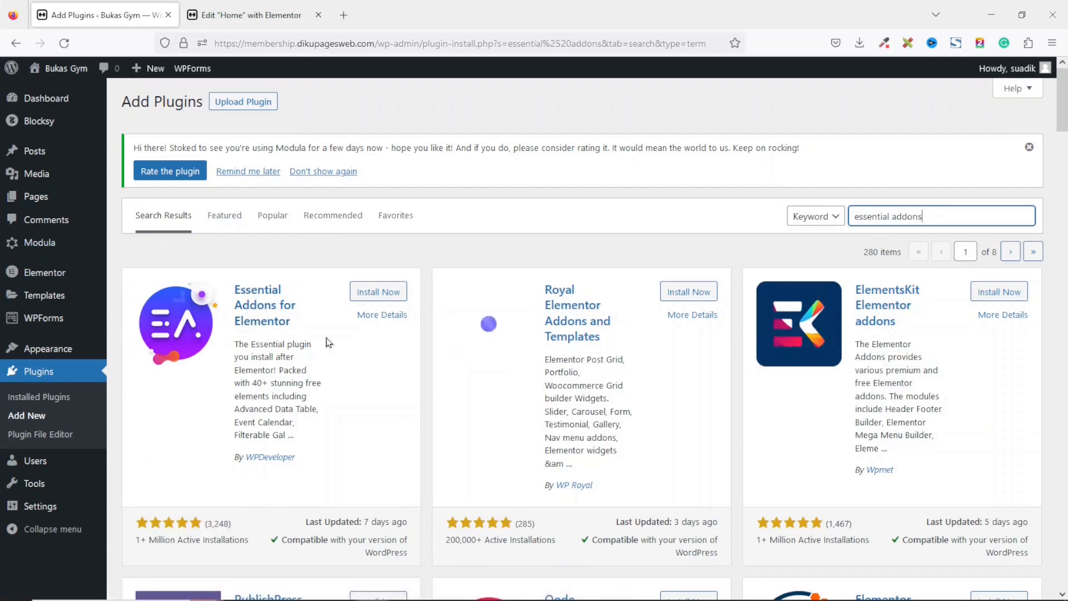
click(379, 292)
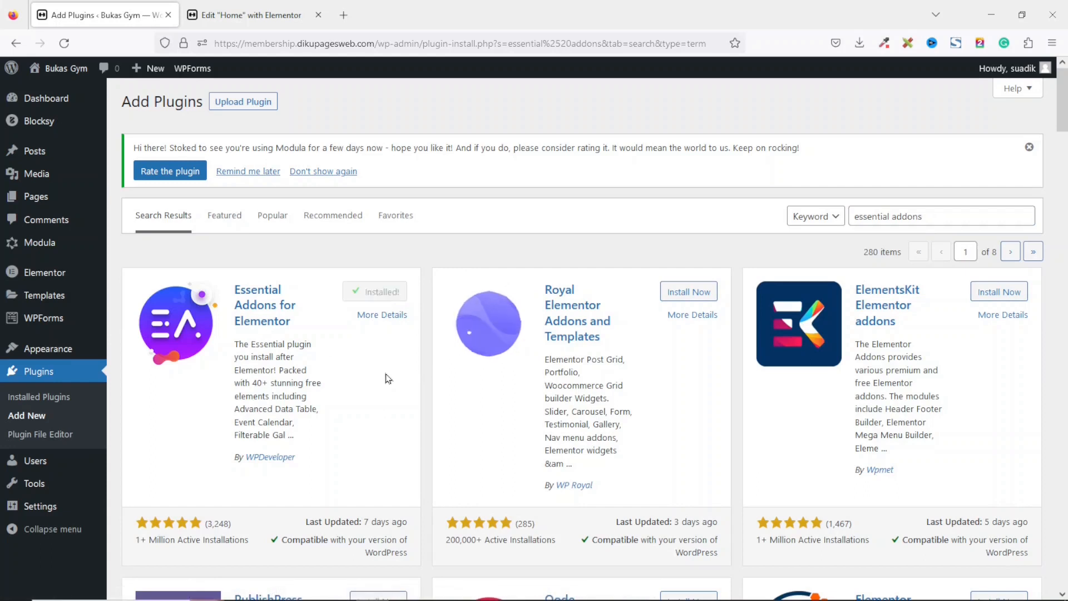
click(384, 294)
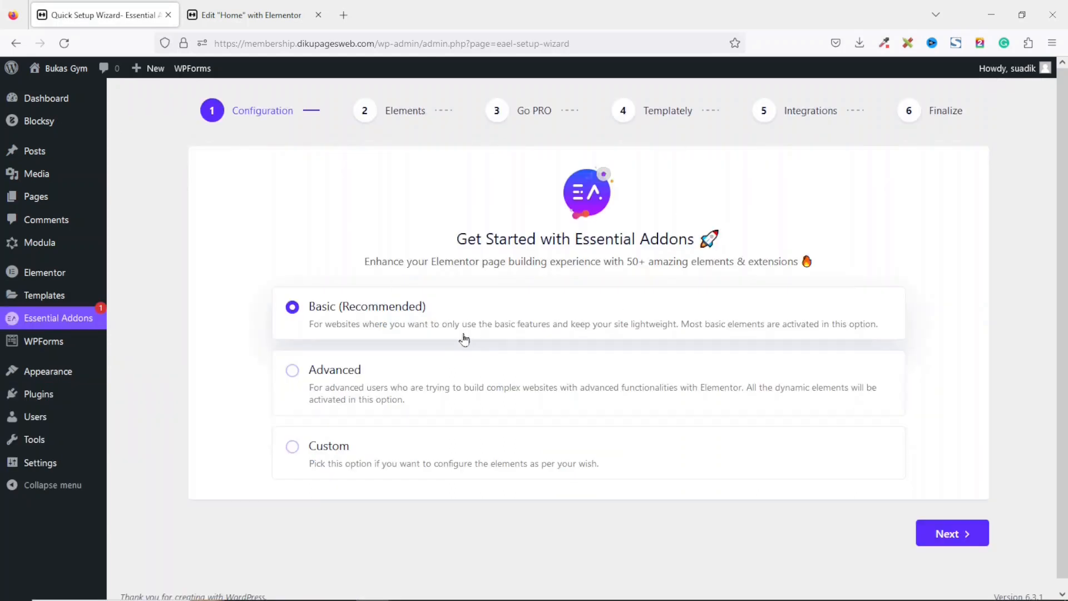
Choose the Basic setup and disable all content and dynamic elements except Team Member.
click(941, 537)
scroll(832, 272, down, 1)
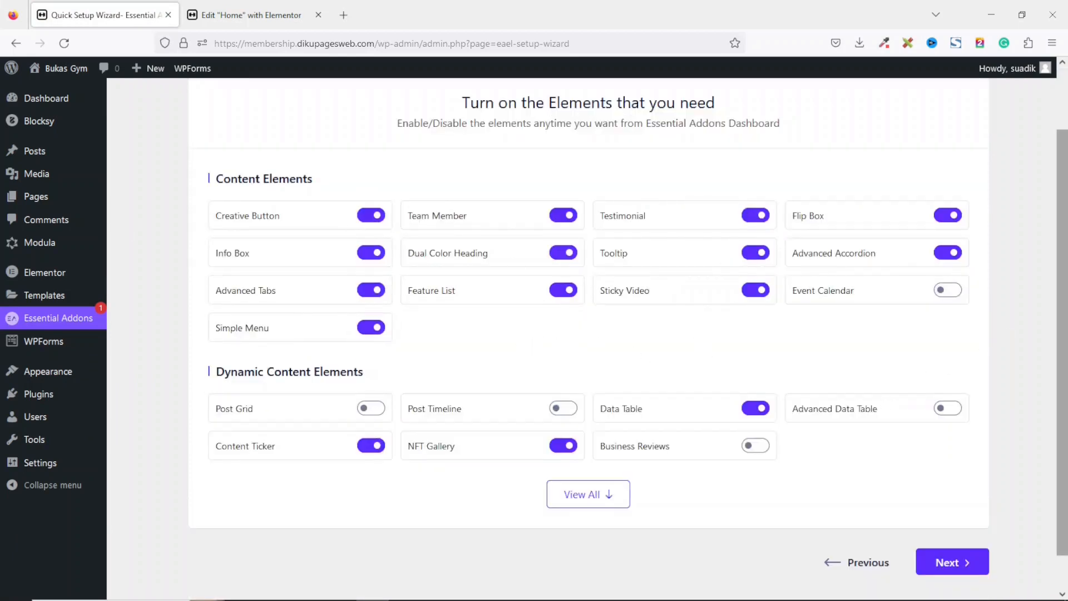
scroll(1063, 281, down, 1)
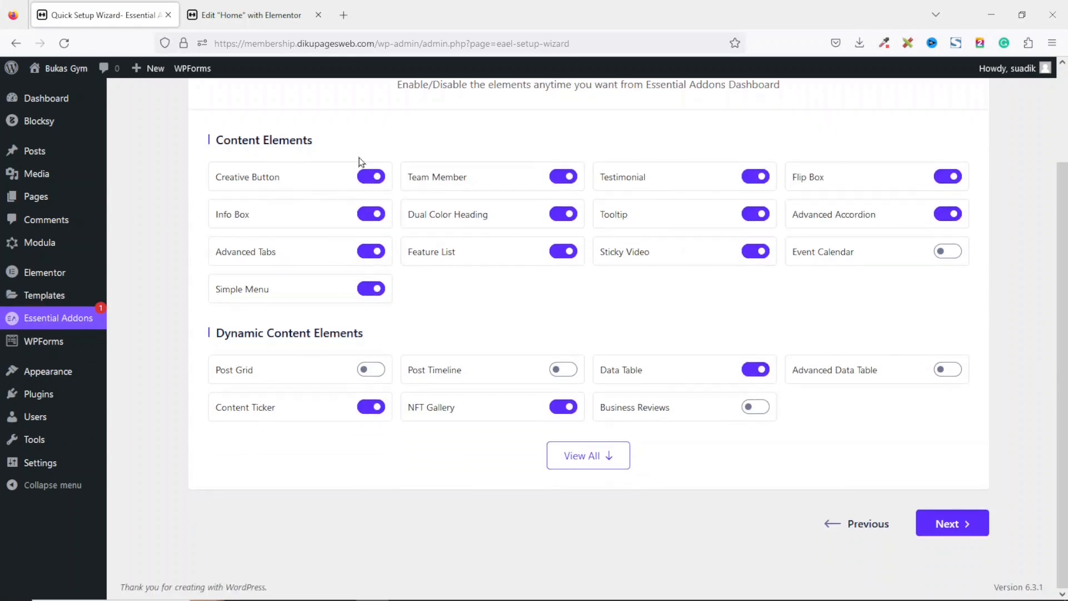
click(370, 178)
click(375, 217)
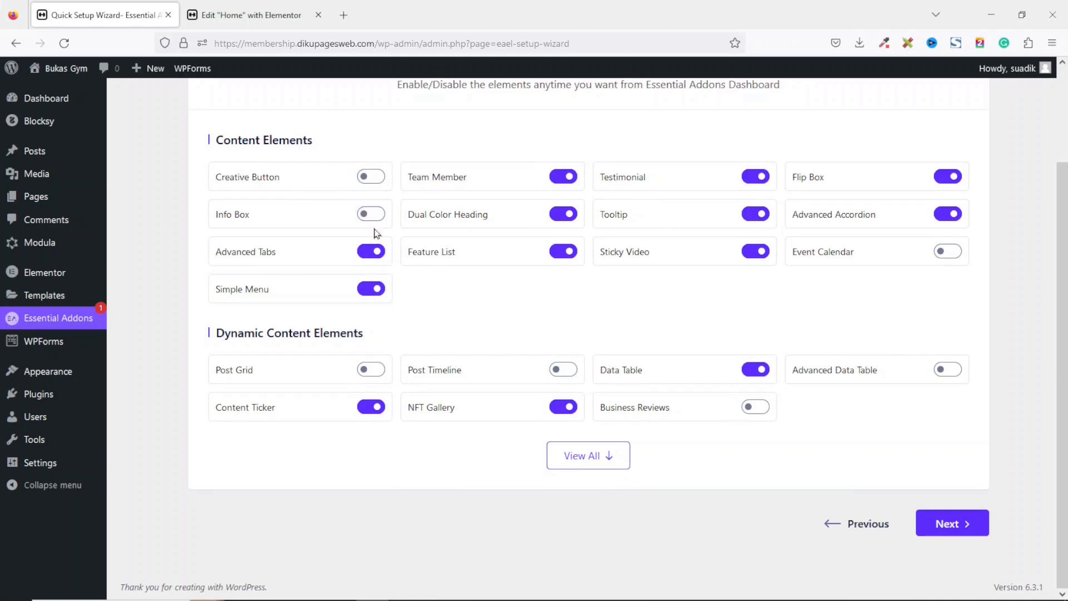
click(371, 289)
click(371, 252)
click(559, 251)
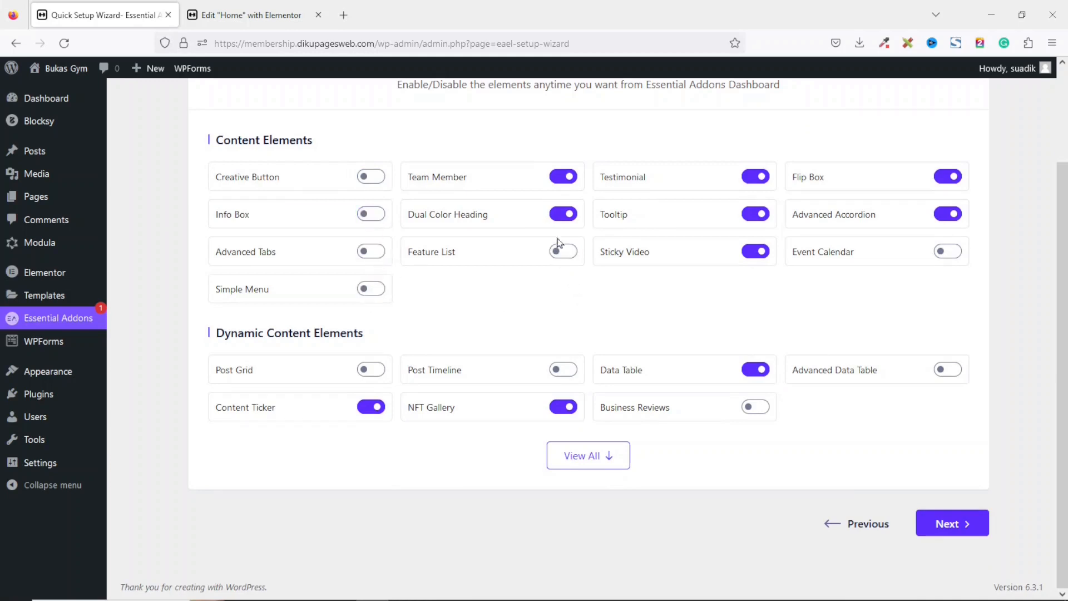
click(562, 213)
click(563, 176)
click(564, 176)
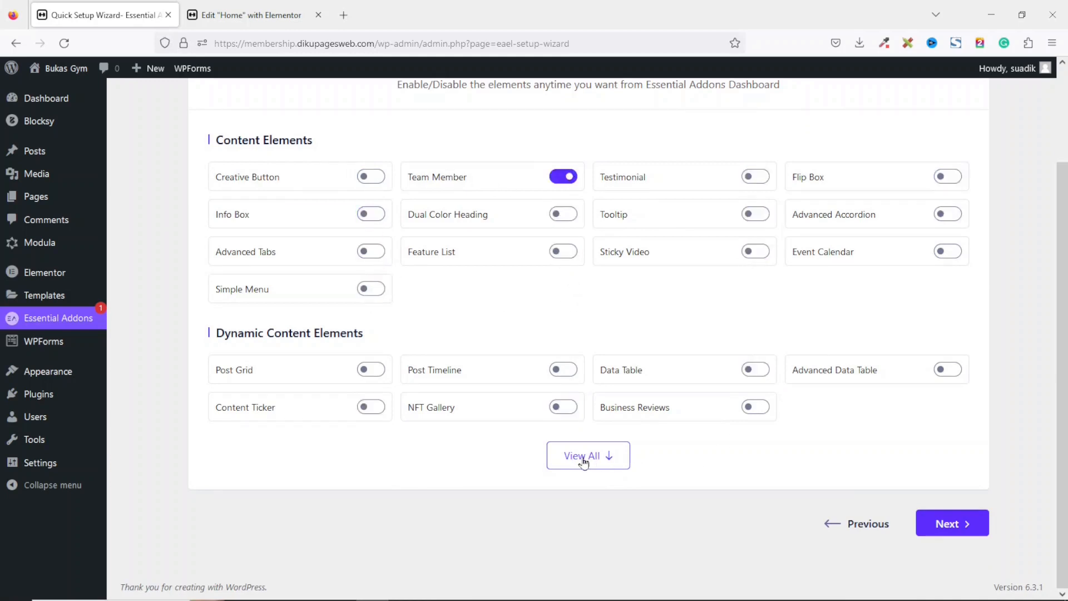
Show all elements, disable the creative elements while keeping Call To Action and Pricing Table enabled, and continue.
click(584, 457)
scroll(651, 452, down, 4)
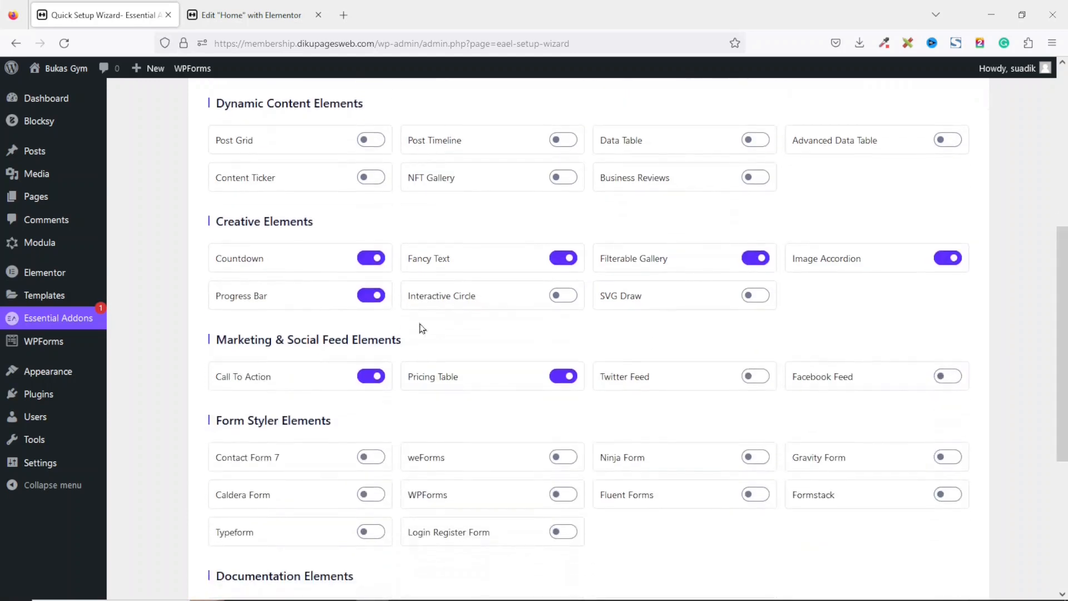
click(371, 258)
click(371, 295)
click(571, 261)
click(748, 263)
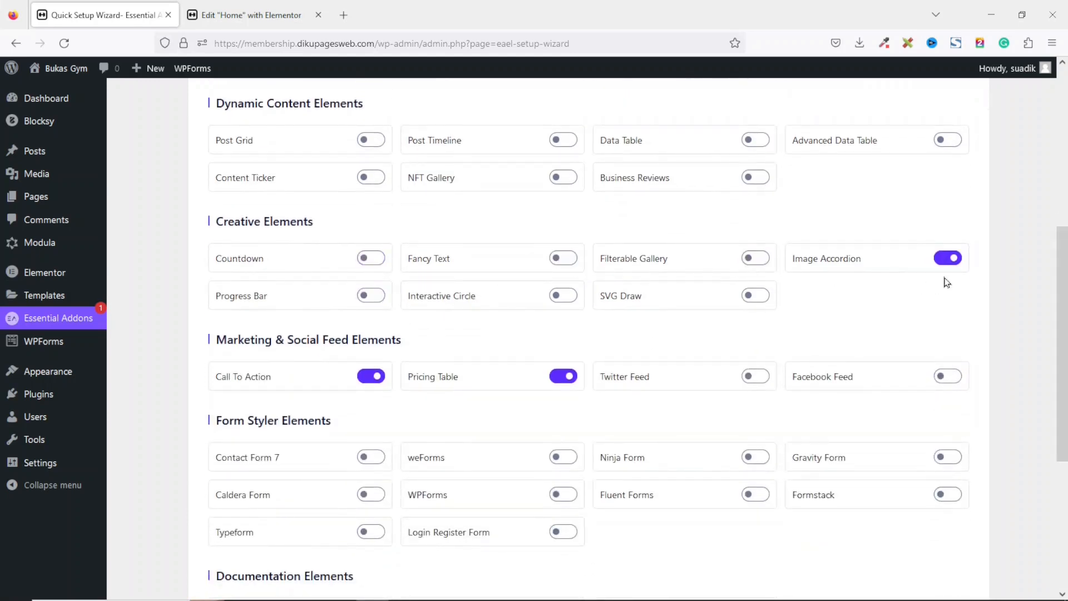
click(944, 259)
drag(1062, 345, 1062, 323)
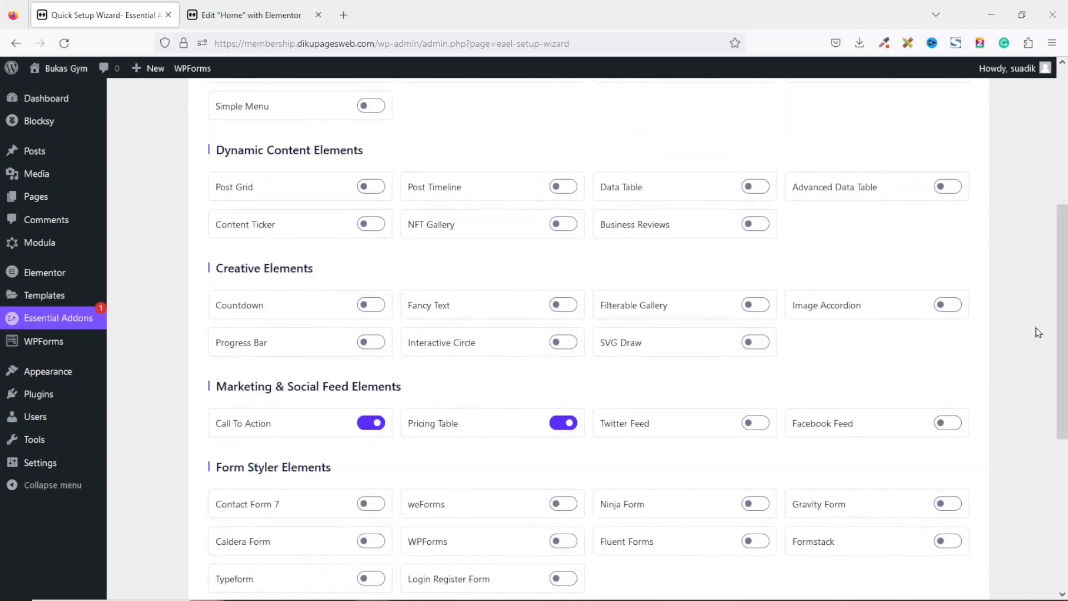
scroll(1054, 315, down, 6)
click(943, 532)
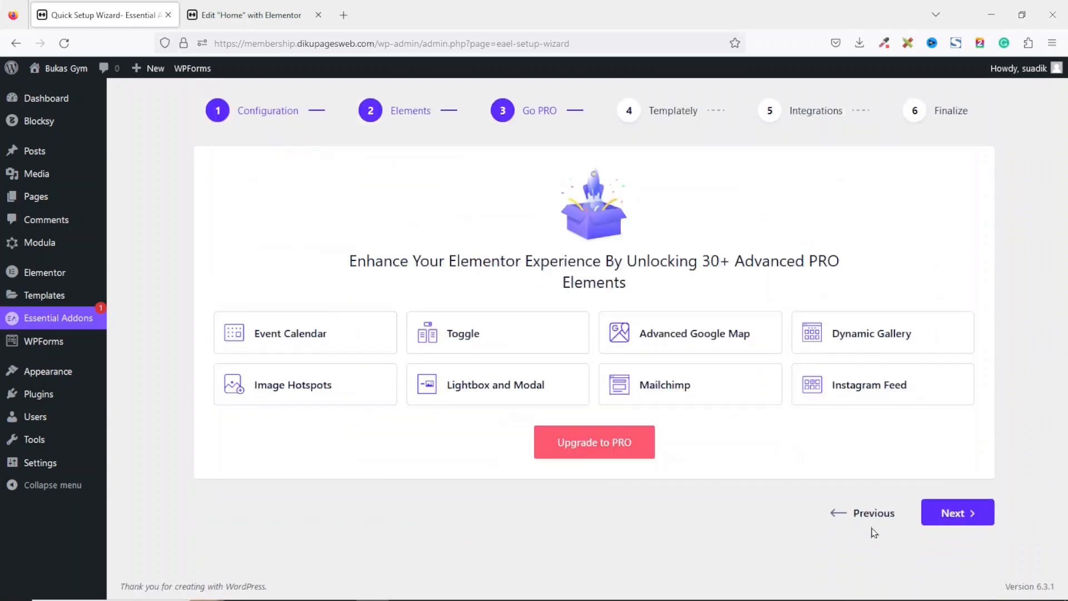
Skip through the remaining setup wizard pages and decline sharing usage data.
click(962, 518)
click(956, 454)
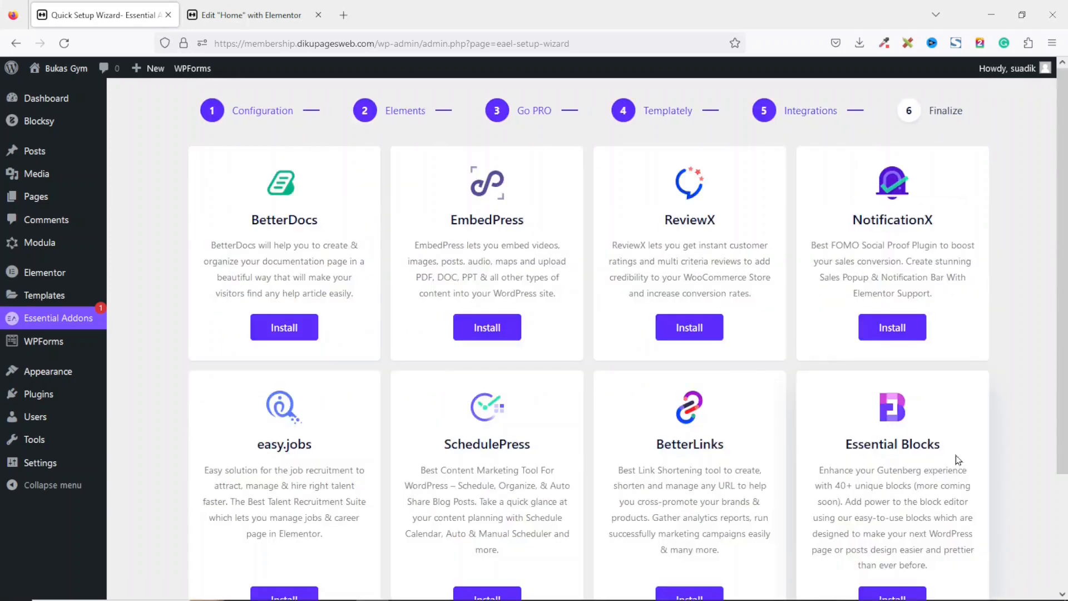
scroll(958, 459, down, 3)
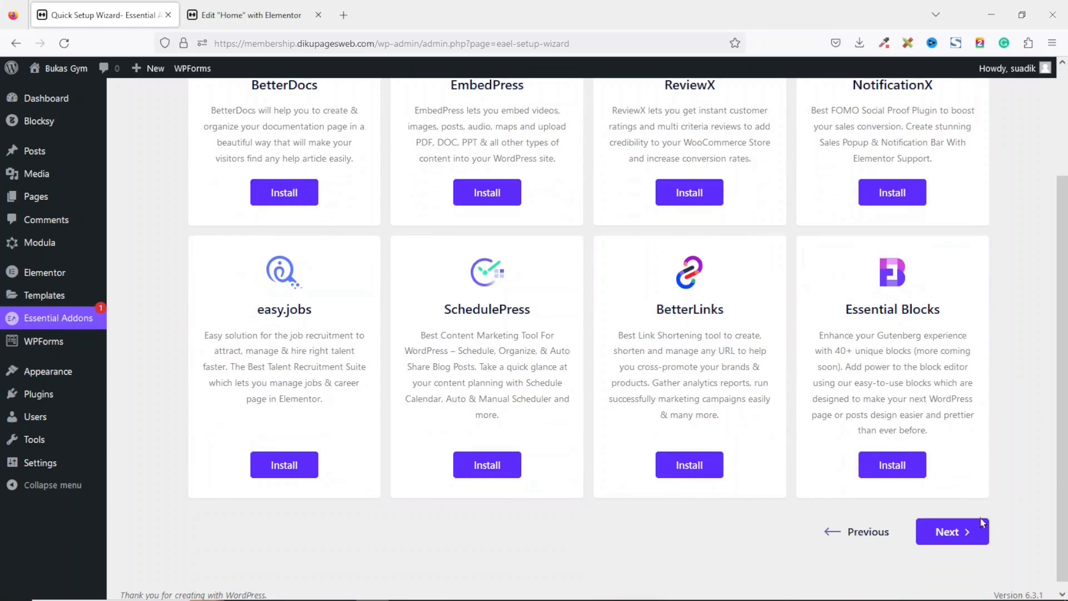
click(962, 531)
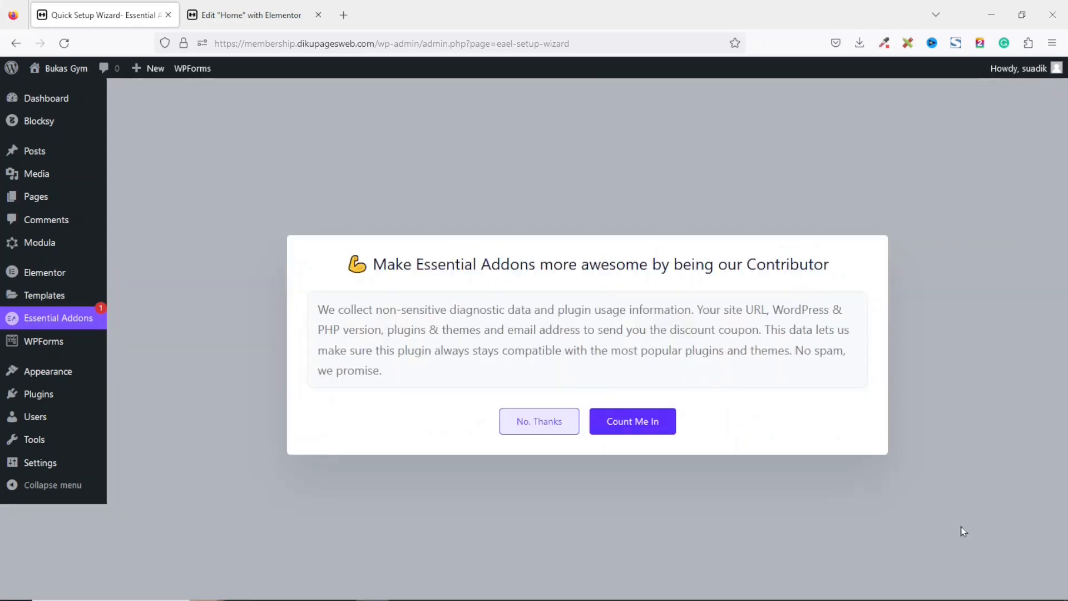
click(521, 425)
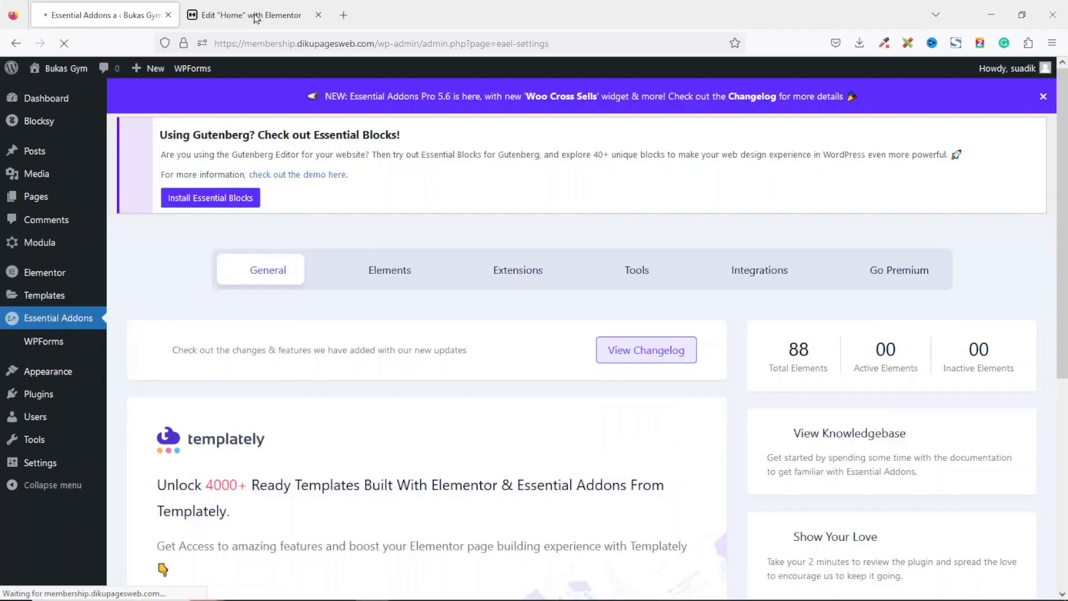
Reload the Elementor editor and copy the Our Classes heading container.
click(255, 18)
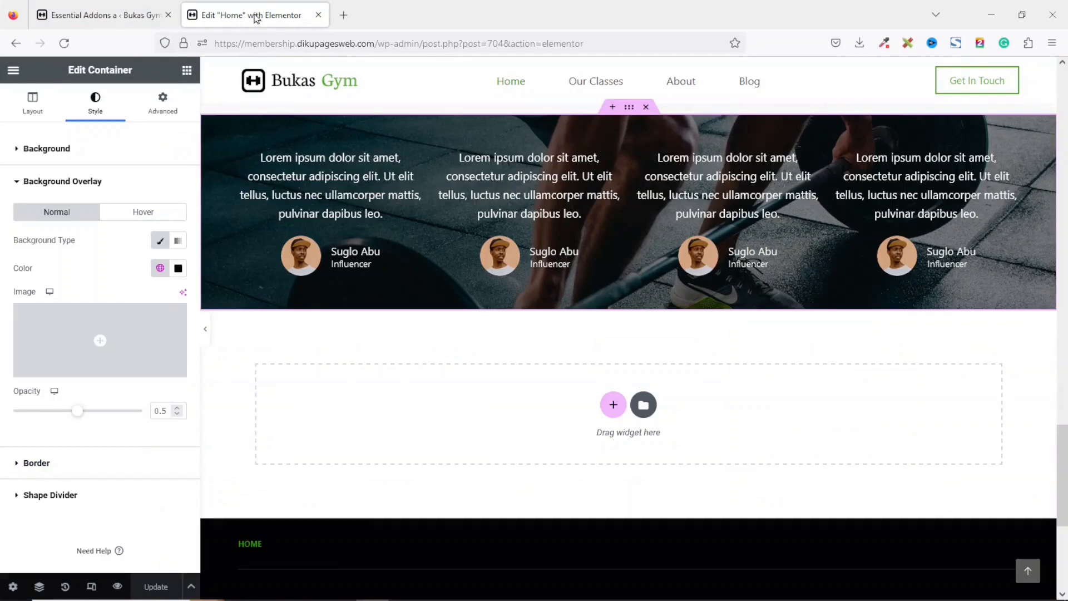
click(64, 43)
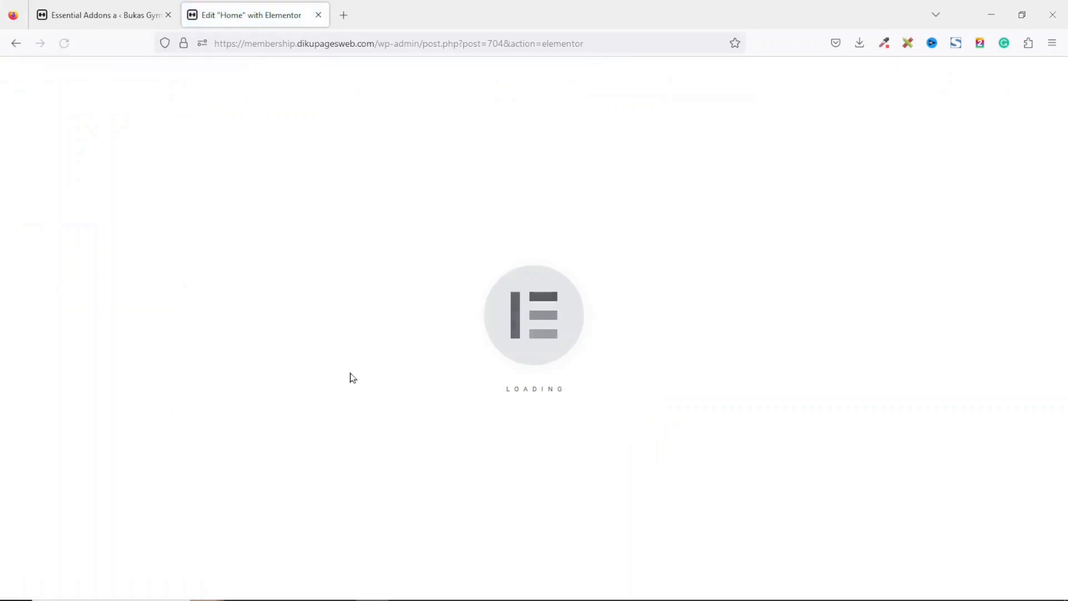
drag(1066, 104, 1066, 468)
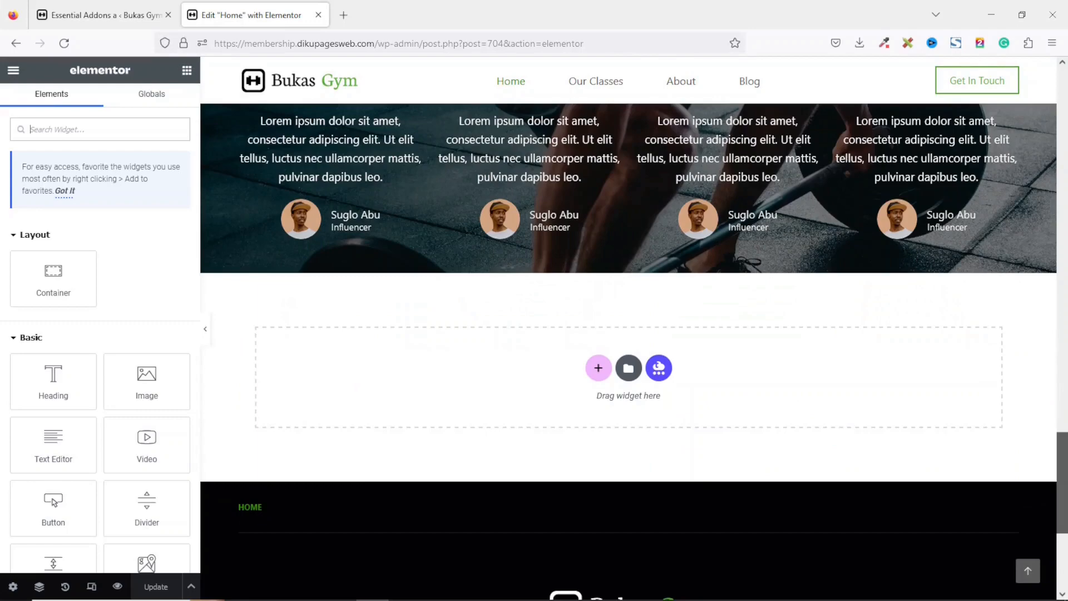
drag(1062, 489, 1064, 213)
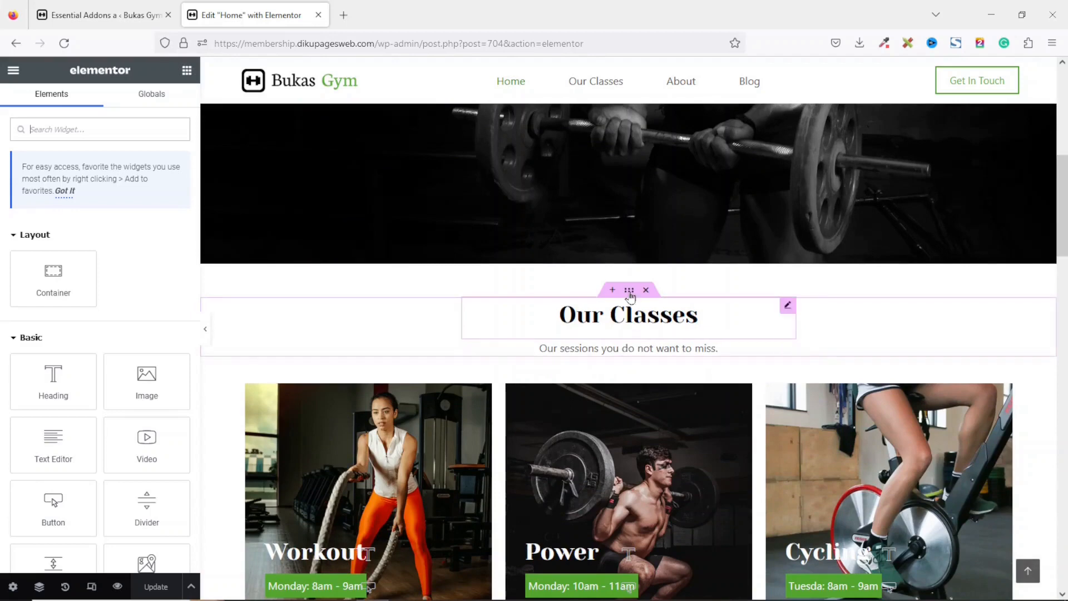
right_click(628, 293)
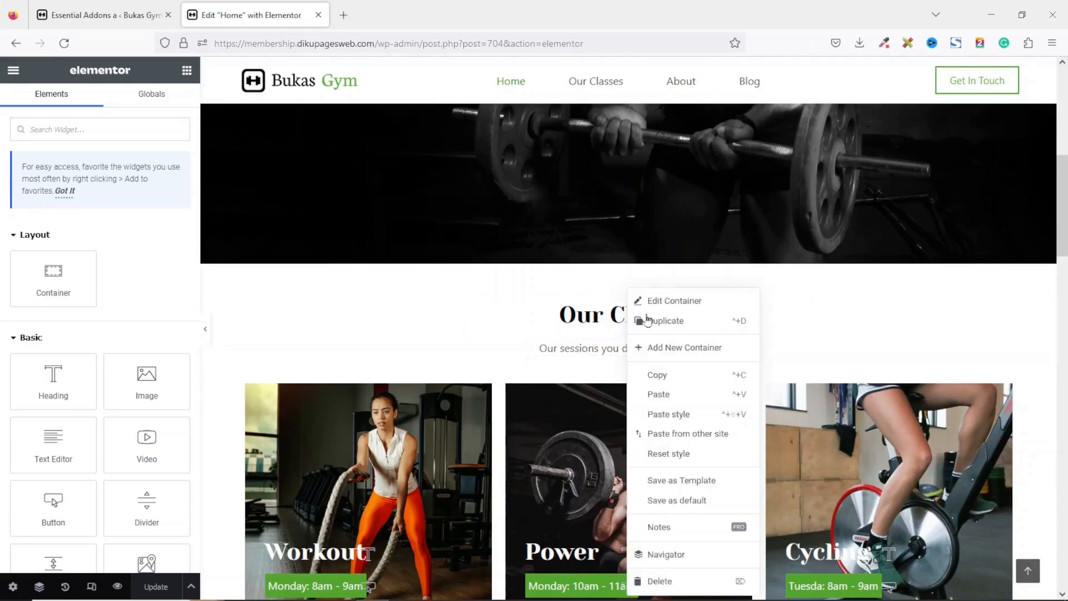
click(682, 379)
Paste the copied heading container into the empty area below the testimonials.
drag(1064, 194, 1067, 489)
right_click(782, 271)
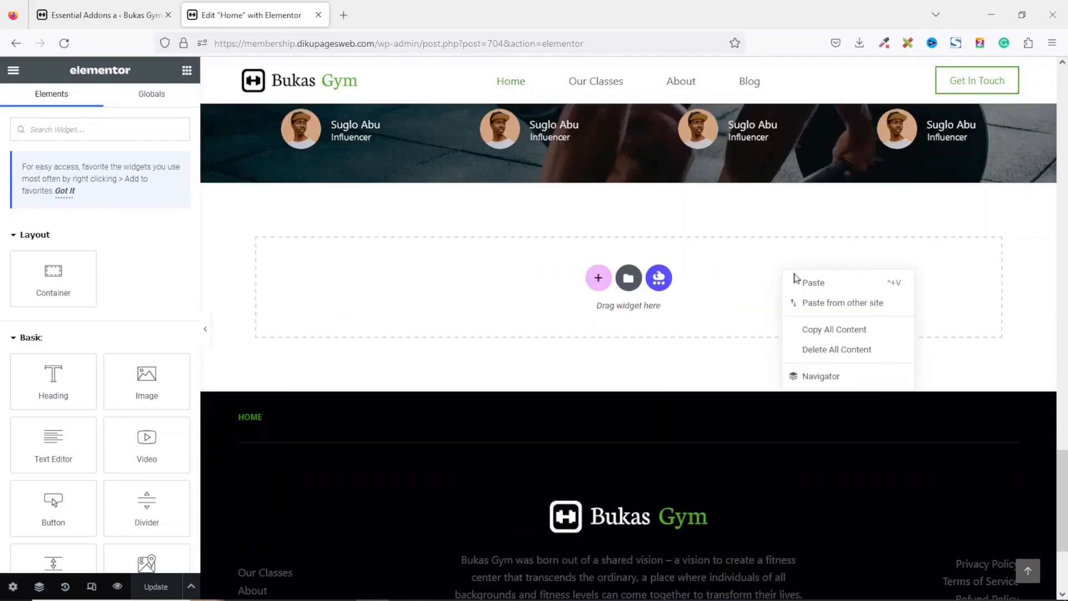
click(814, 283)
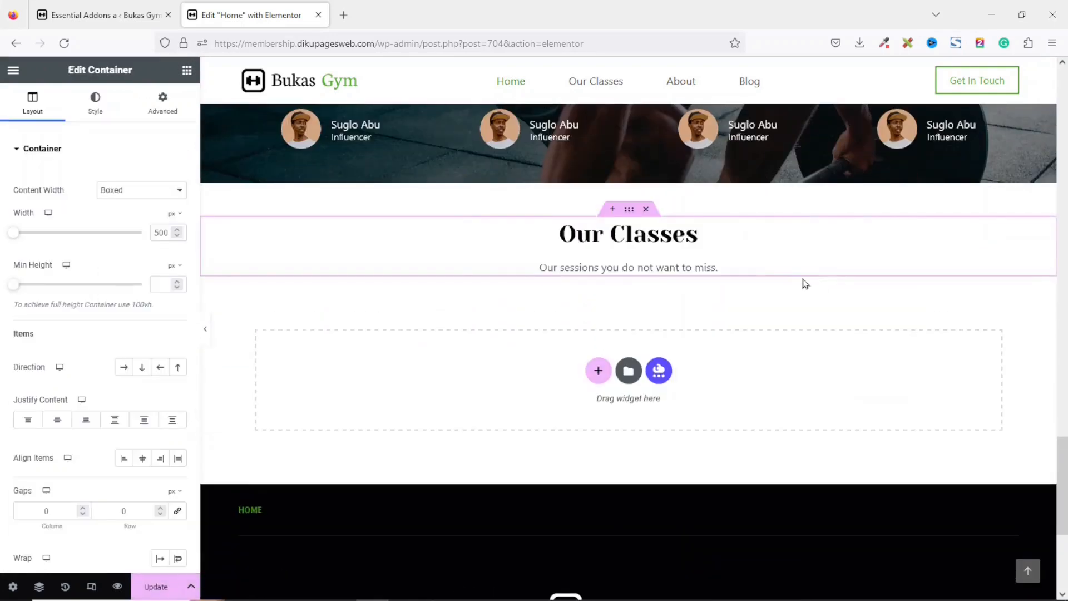
Change the pasted heading text to Membership Plans.
click(614, 233)
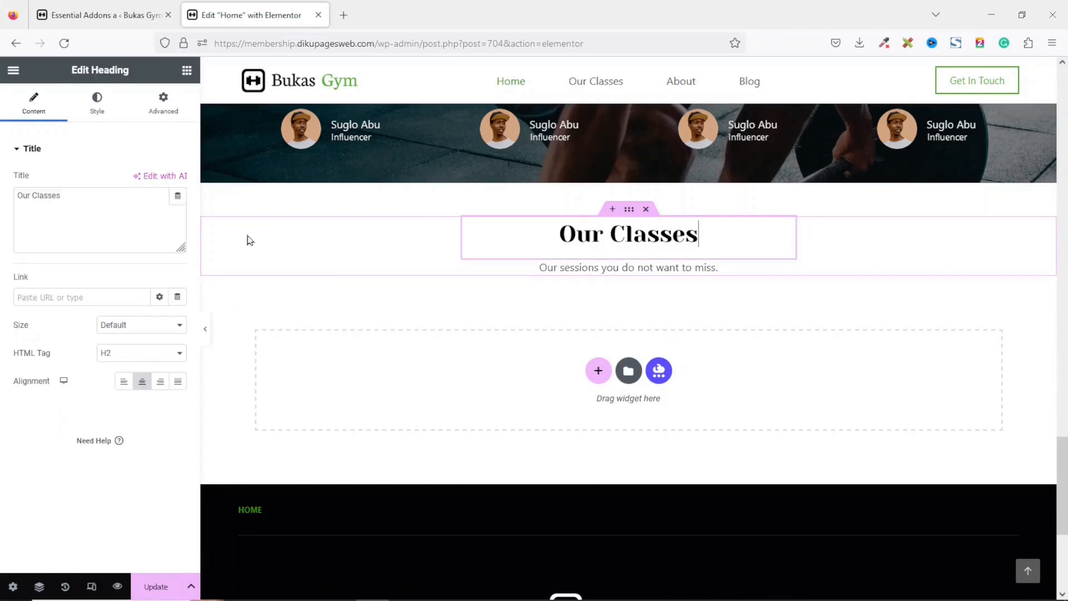
drag(77, 197, 2, 173)
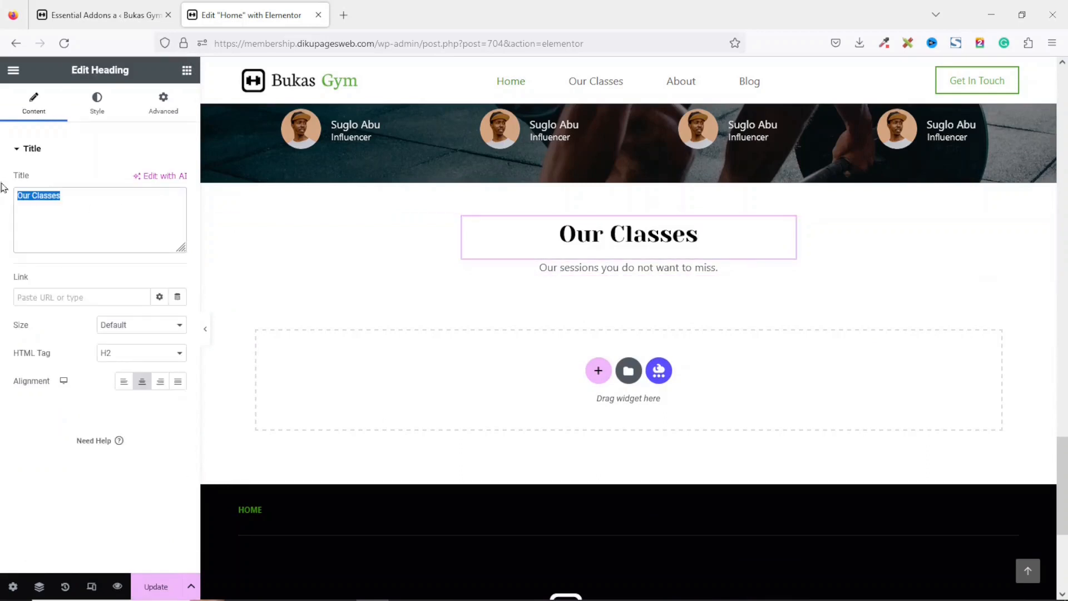
text(Membership Plans)
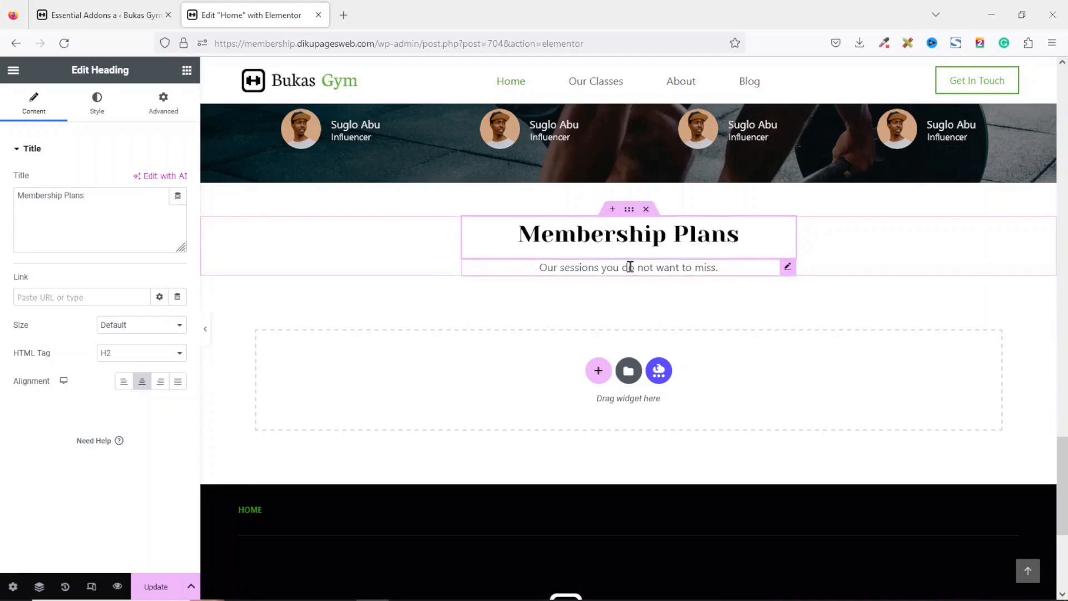
Replace the subheading text with "Check out our membership plans here.".
click(629, 267)
drag(86, 290, 2, 252)
key(ctrl+v)
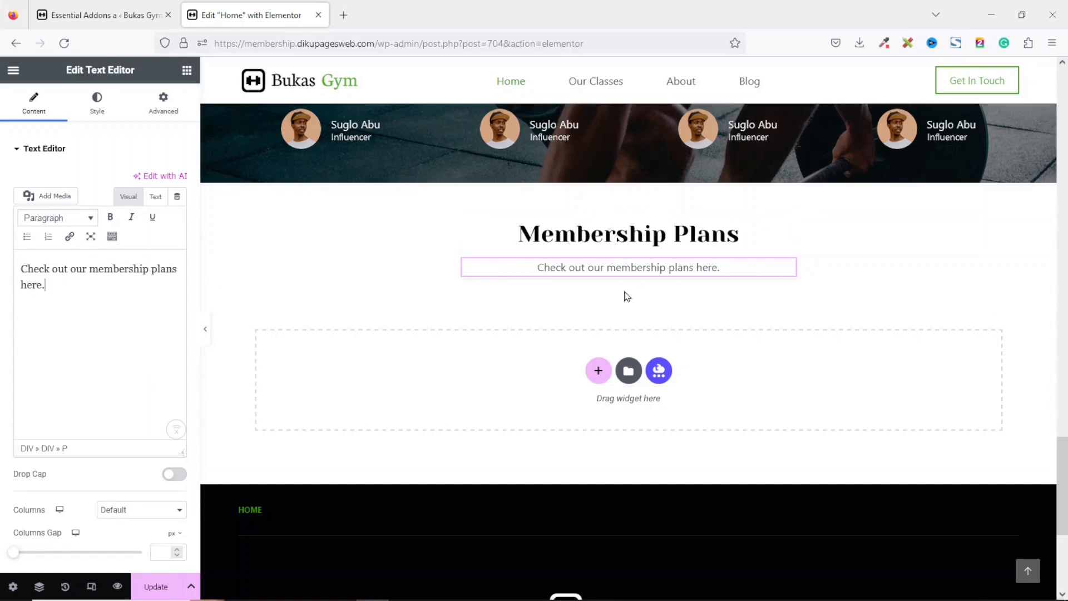
Add a Pricing Table widget into the empty container below the Membership Plans heading.
click(187, 72)
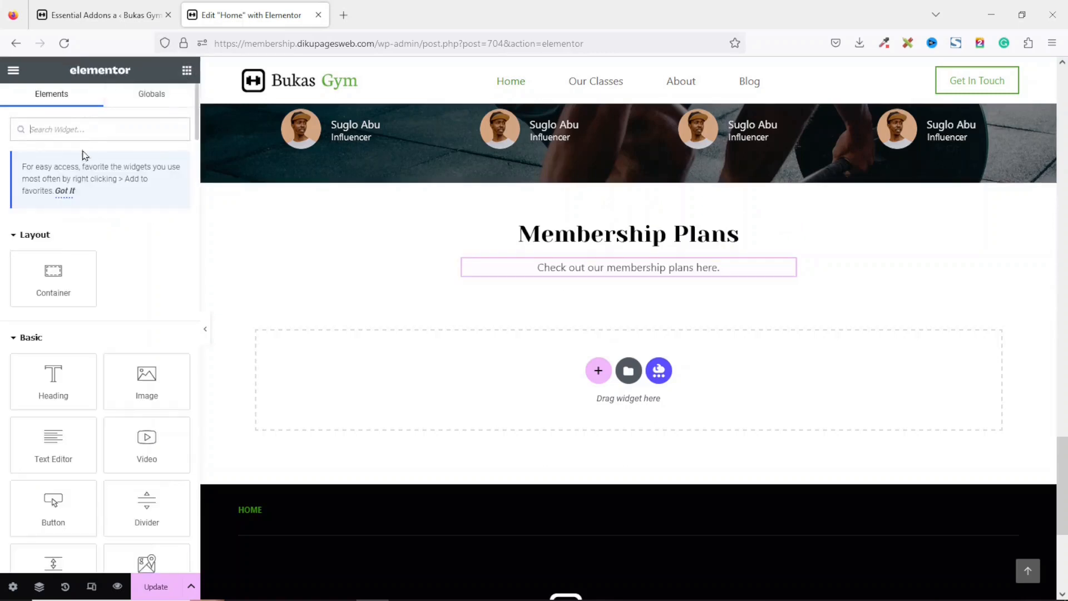
text(pricing)
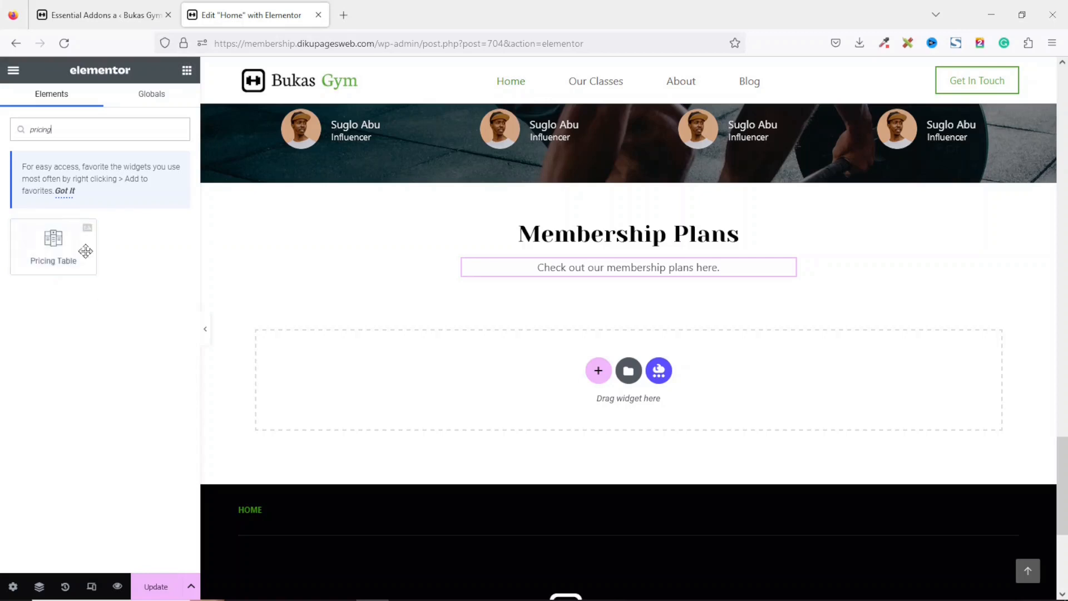
drag(56, 254, 381, 360)
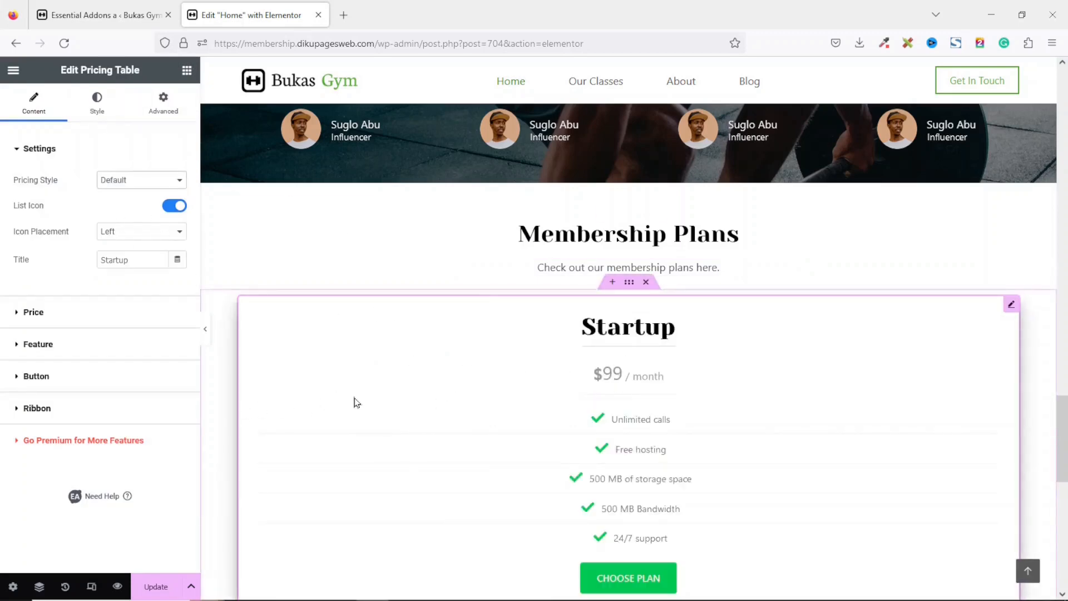
click(116, 182)
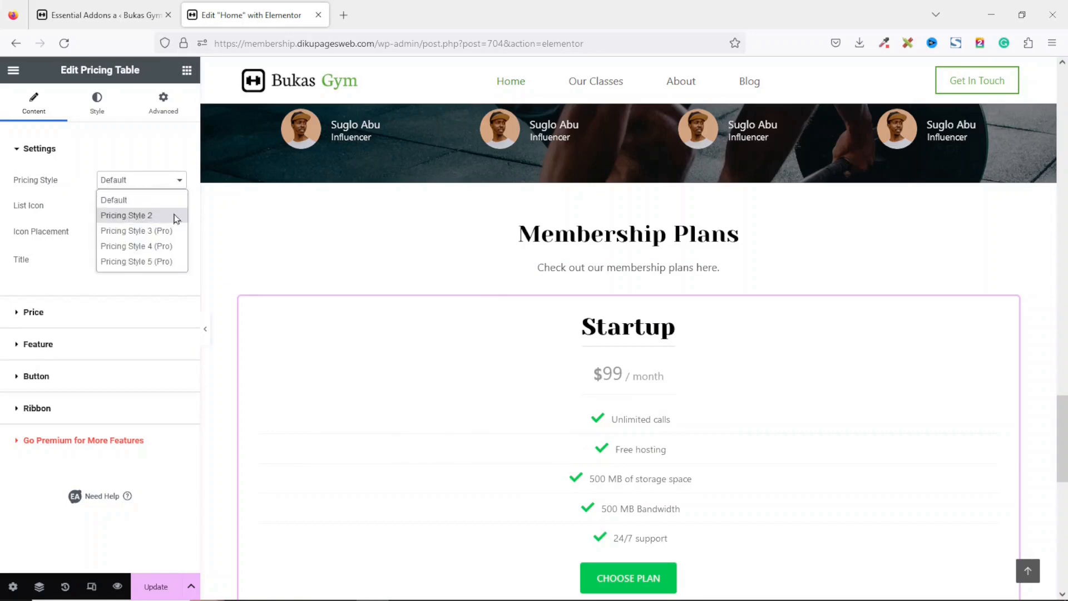
click(176, 216)
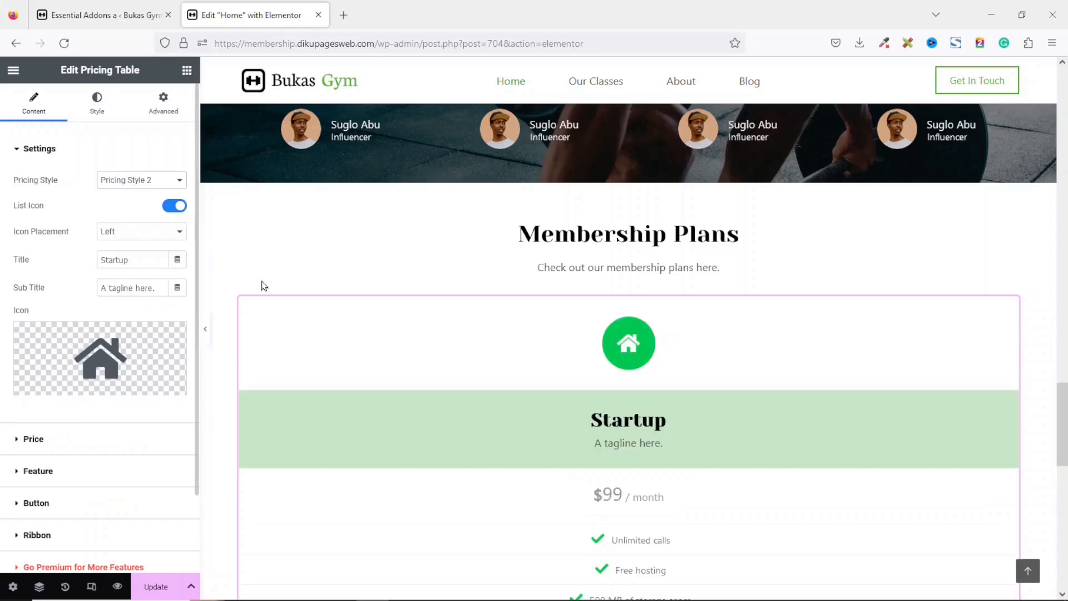
mouse_move(1065, 408)
mouse_down()
mouse_move(1065, 476)
mouse_move(1064, 428)
mouse_up()
click(133, 180)
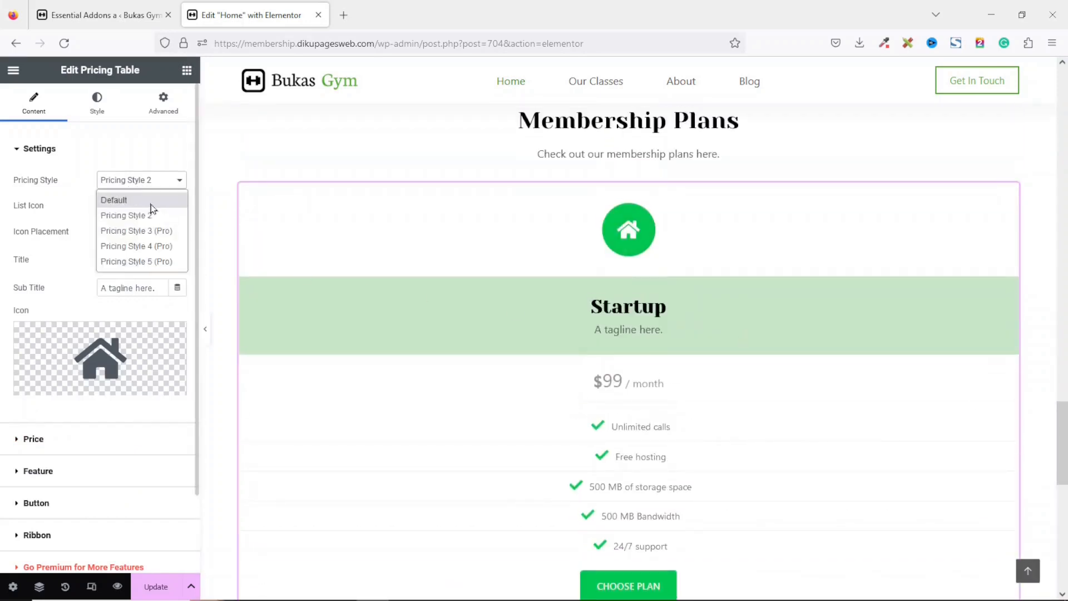
click(149, 200)
Set the pricing table title to Gold.
drag(144, 256, 2, 264)
text(Gold)
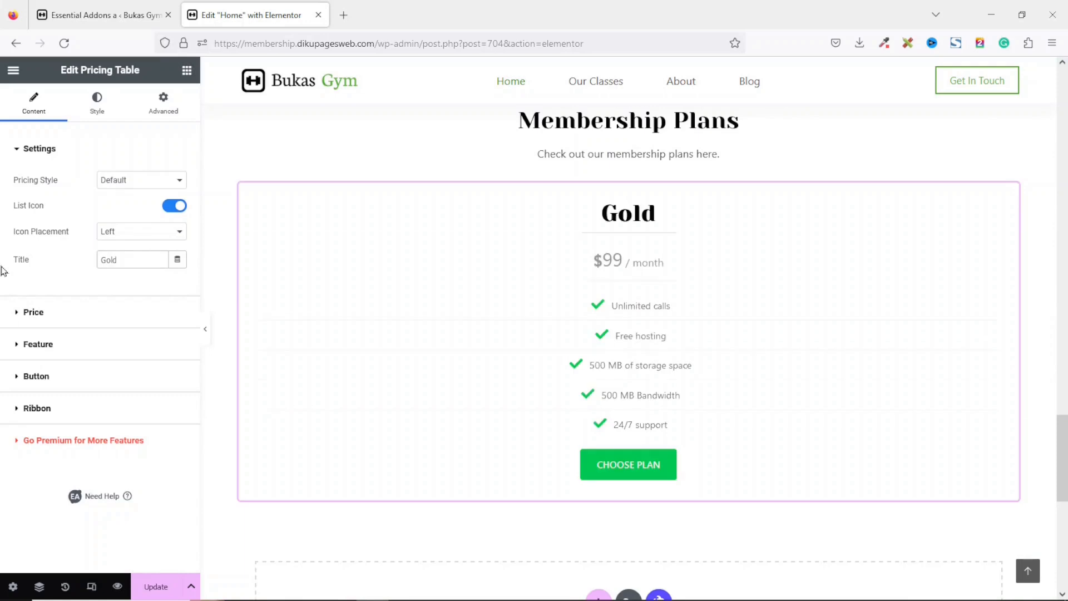
Set the plan price to 199 in the pricing table's price settings.
click(35, 311)
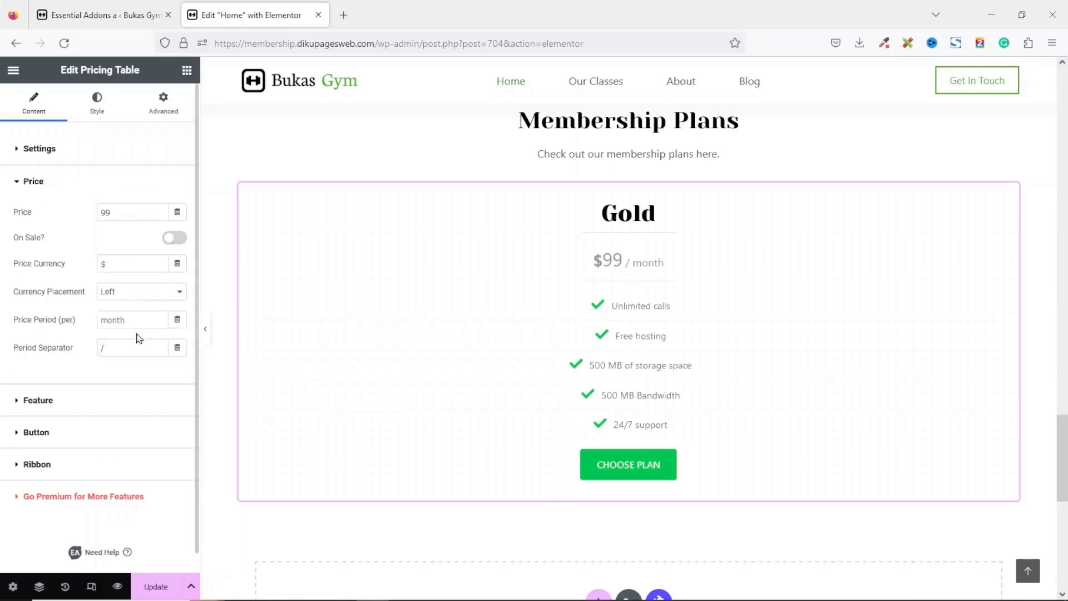
drag(135, 212, 16, 197)
text(1)
drag(126, 262, 47, 262)
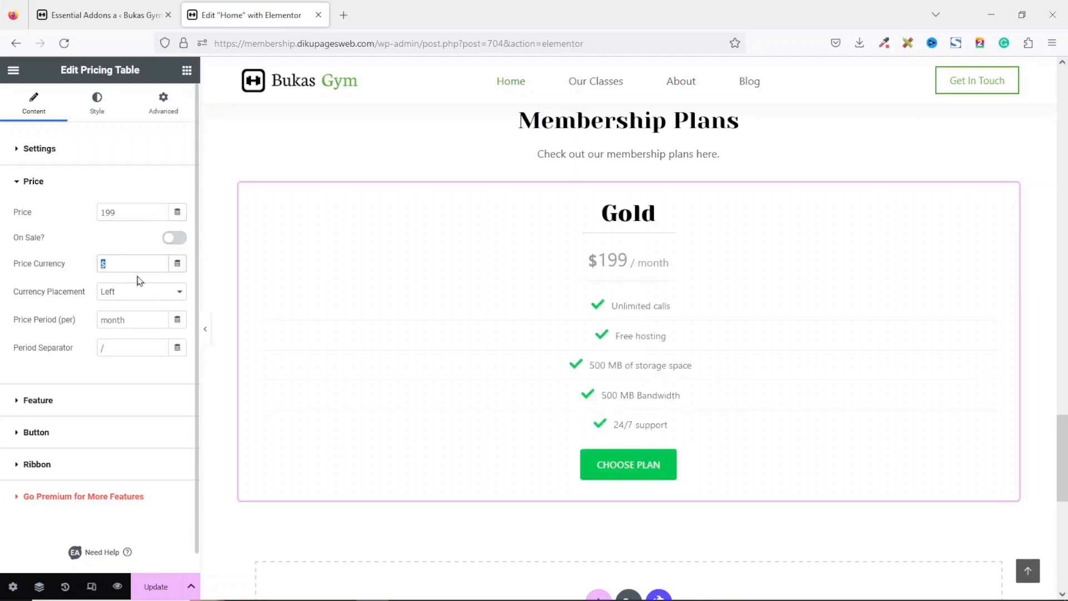
Set the price period to Monthly and remove the period separator.
drag(134, 319, 68, 337)
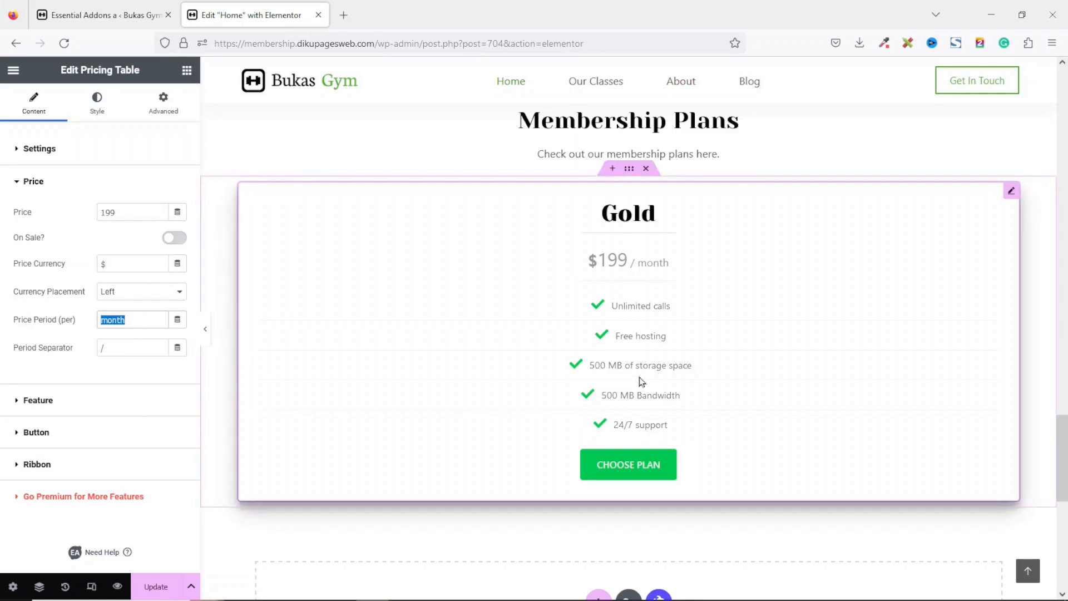
text(Monthly)
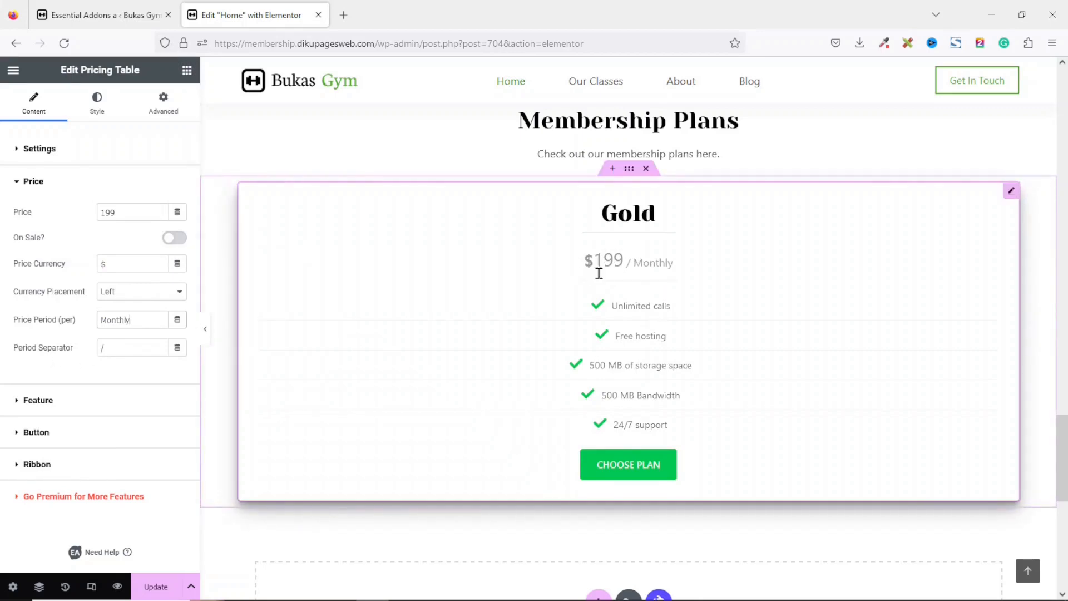
click(117, 352)
key(BackSpace)
Turn off the list icons for the pricing table features.
click(39, 402)
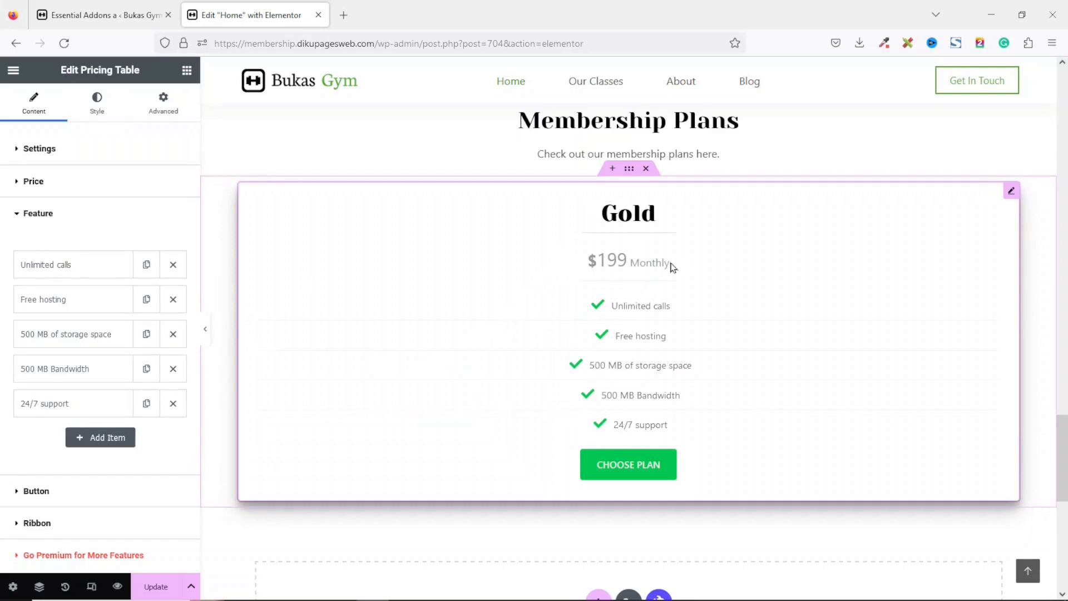
click(50, 155)
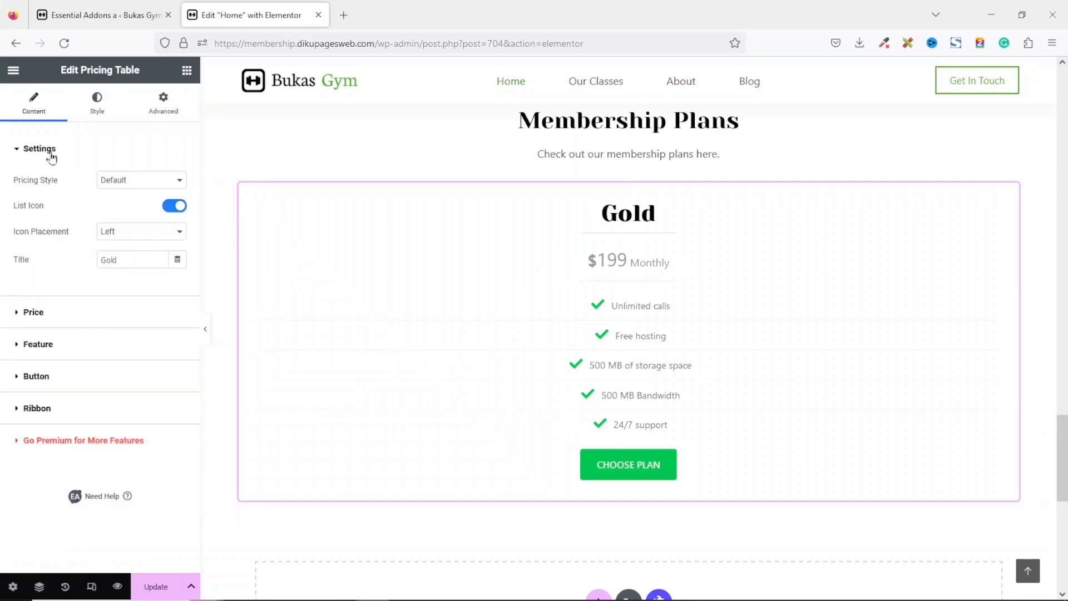
click(172, 207)
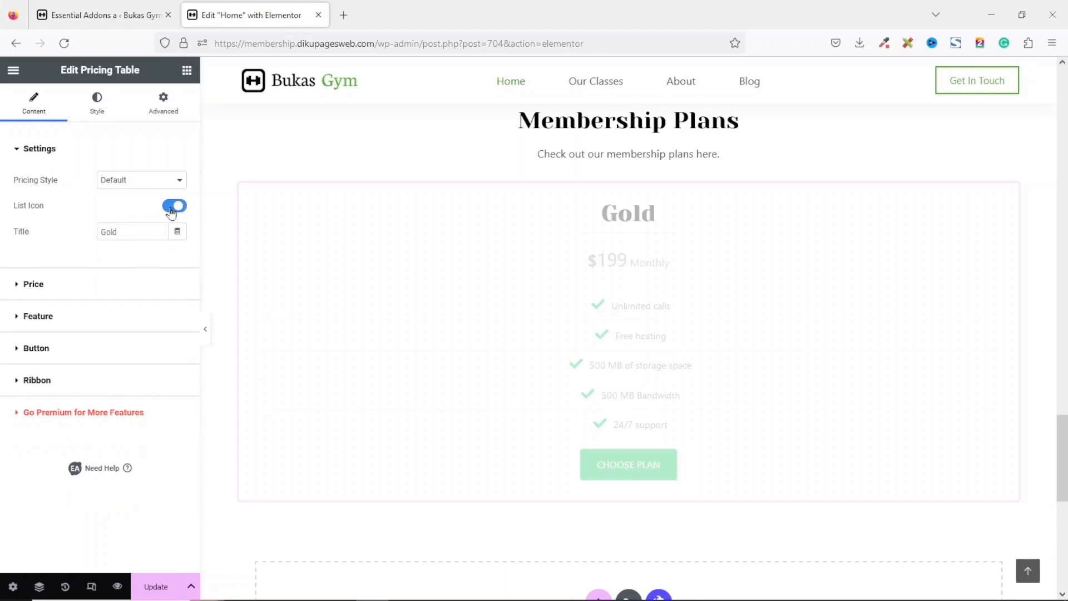
Rename the first feature item to Gym Fitness.
click(40, 321)
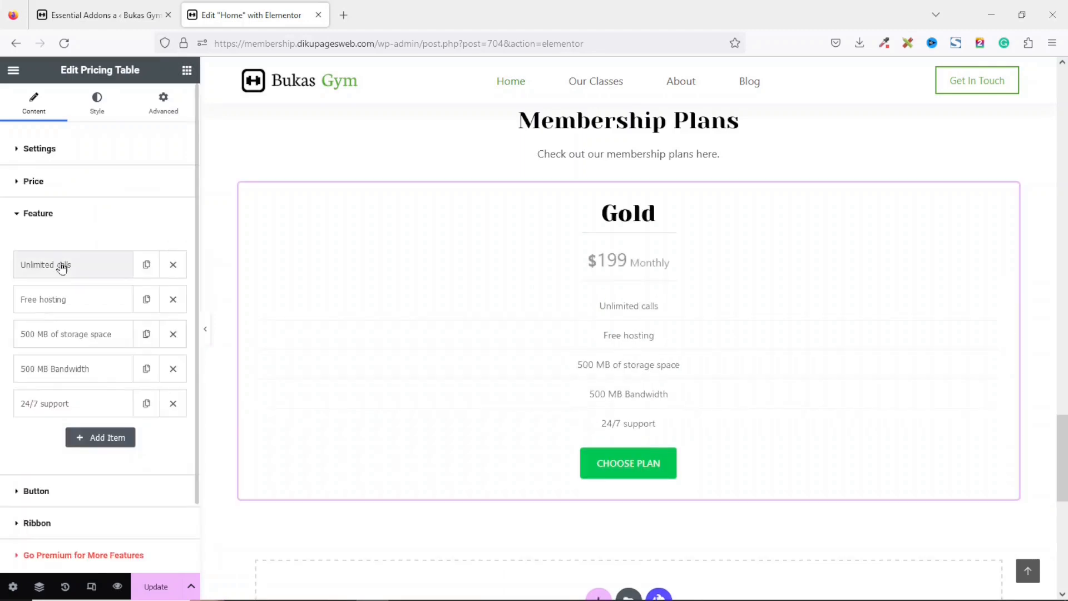
click(62, 265)
drag(114, 312, 3, 327)
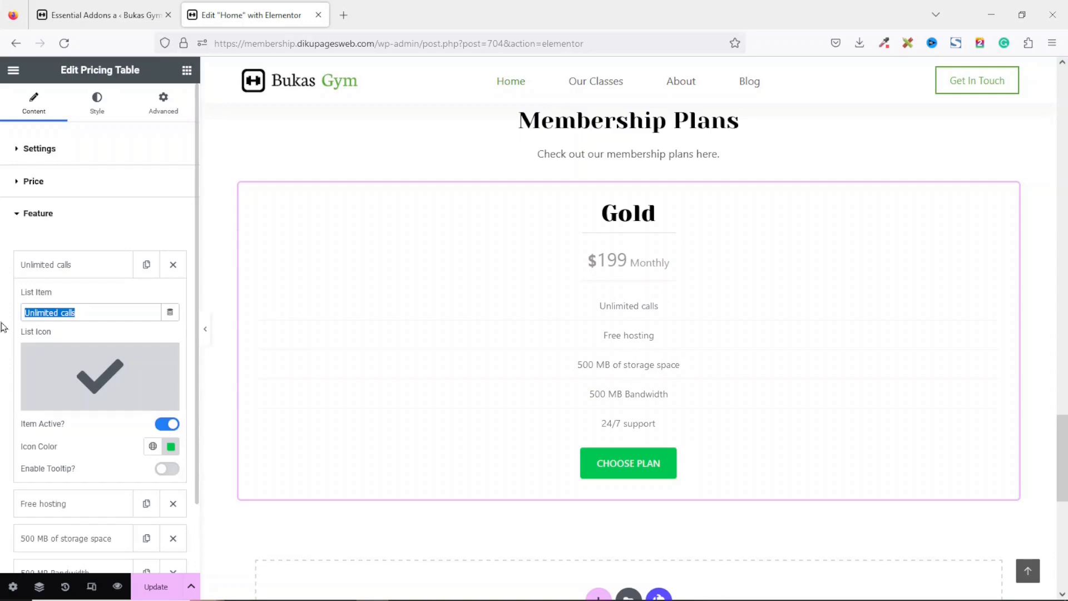
text(Gy)
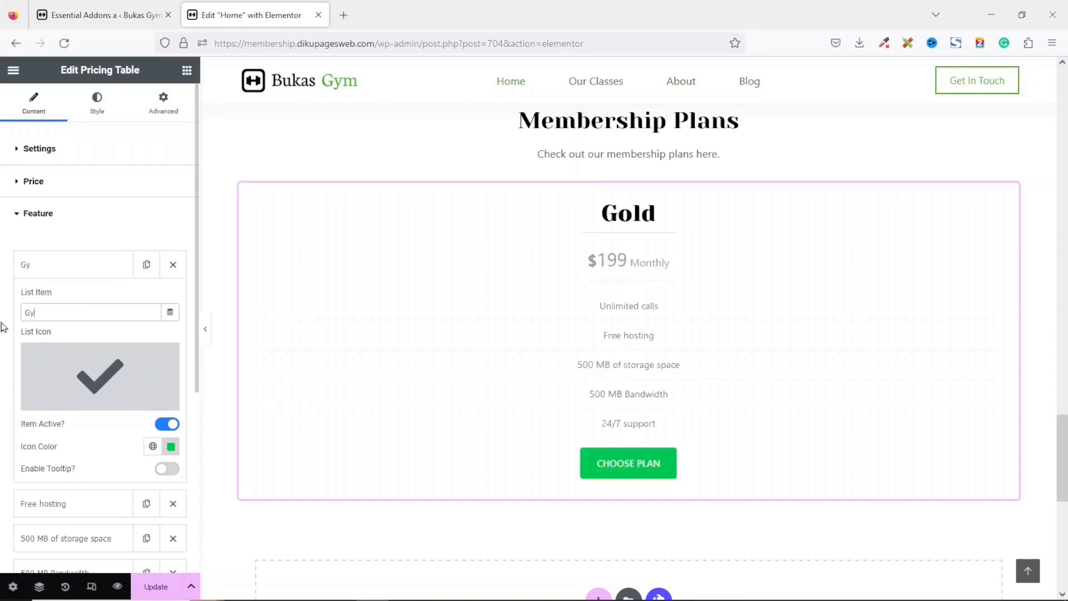
text(m Fitness)
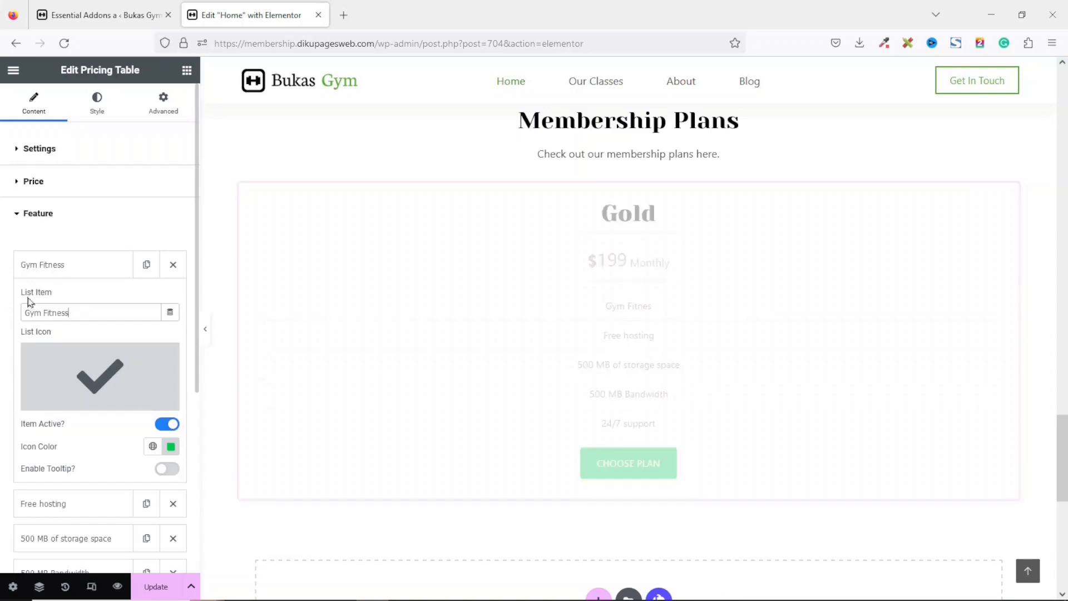
Rename the second feature item to Weight Loss.
click(71, 269)
click(63, 301)
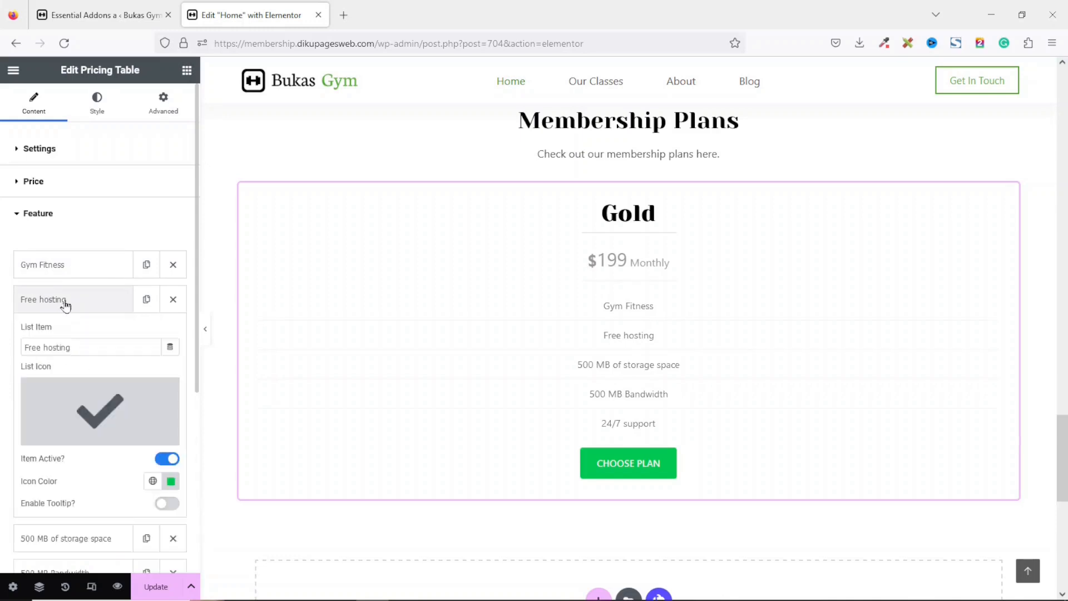
click(94, 347)
drag(24, 357, 1, 348)
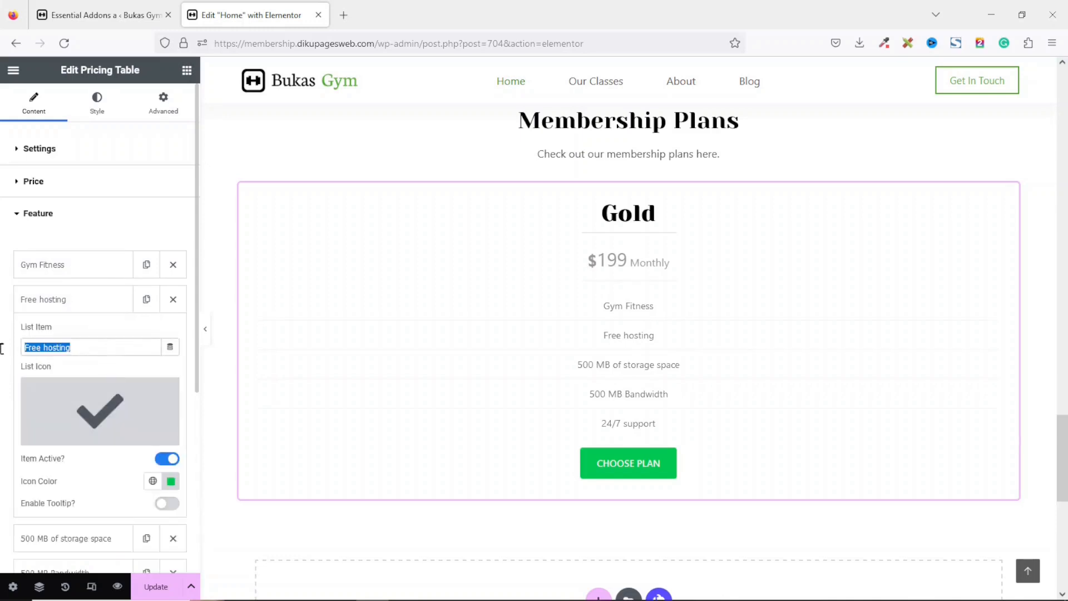
text(Weight)
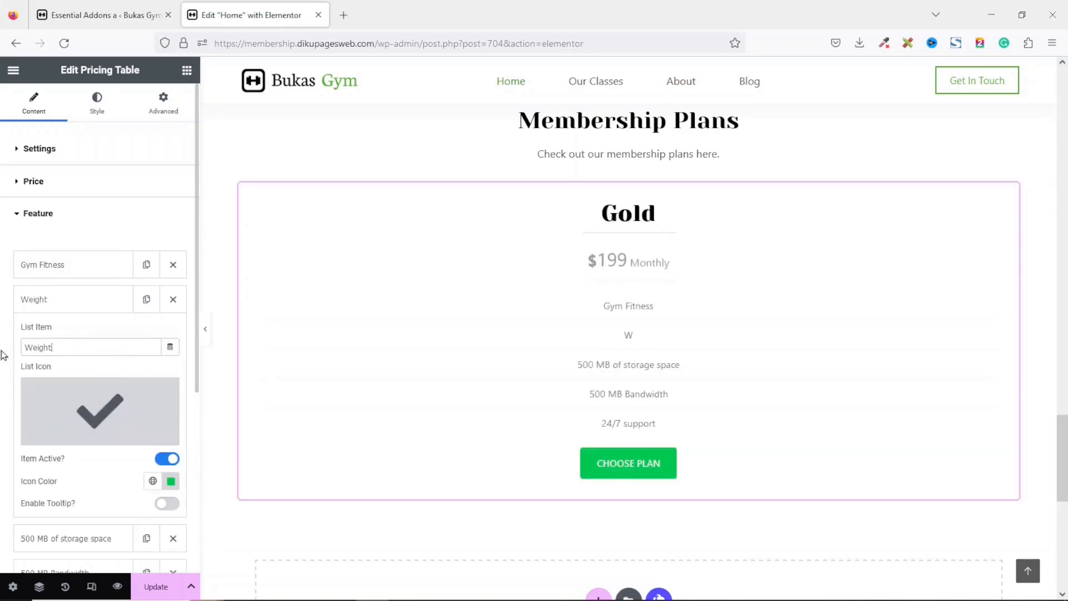
text( Loss)
click(91, 298)
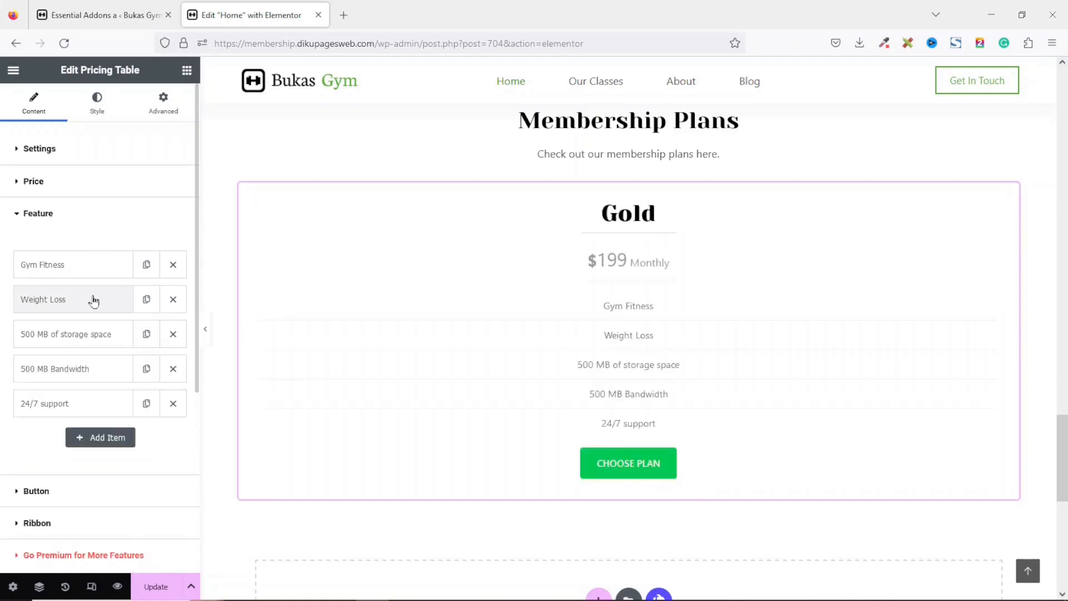
Rename the third feature item to Personal Trainer.
click(83, 335)
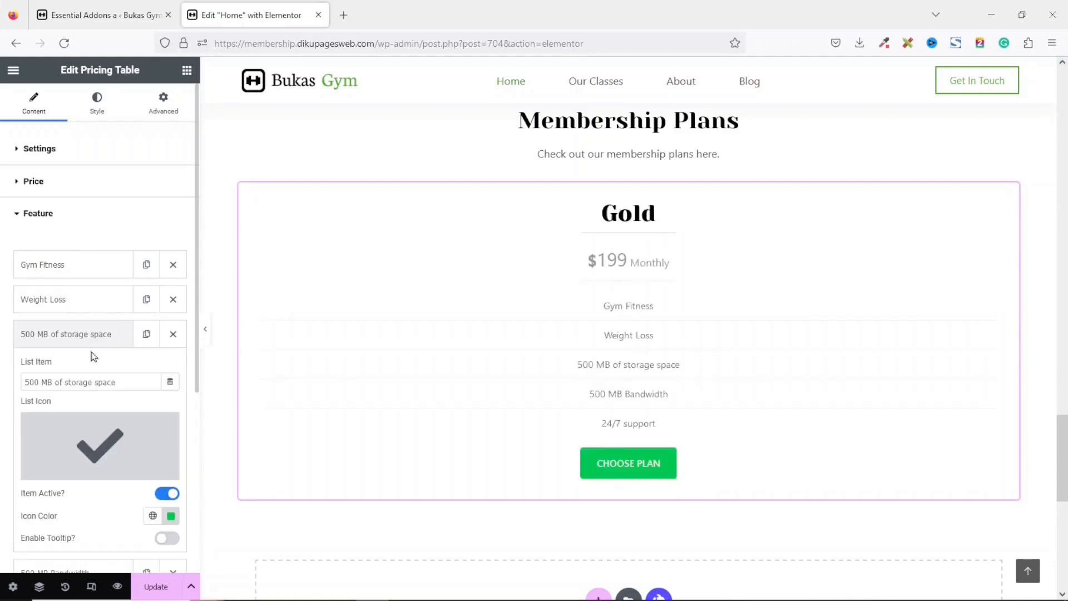
drag(136, 383, 1, 381)
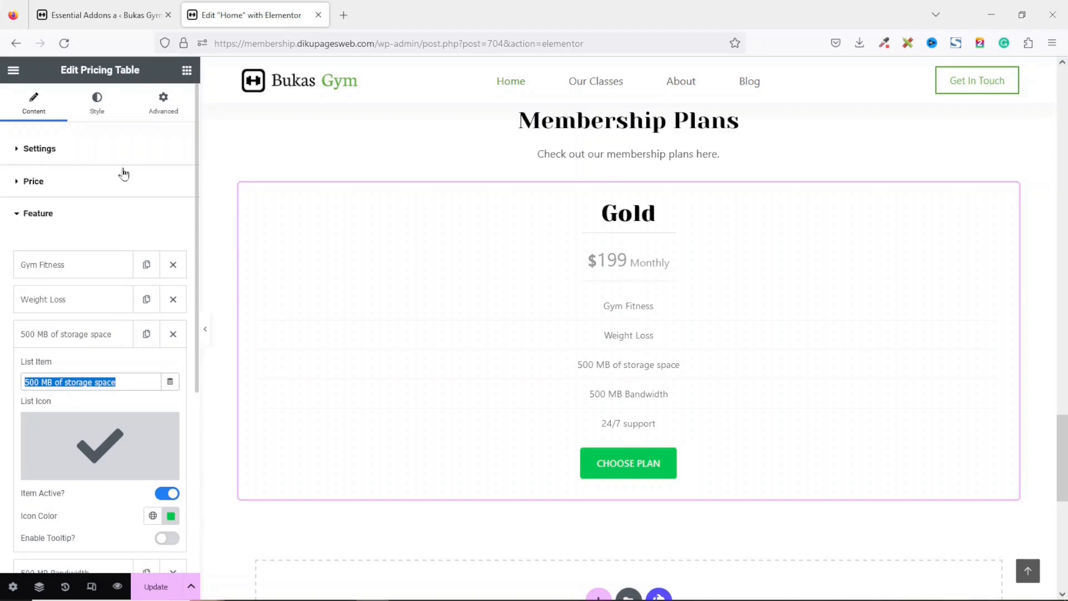
text(Personal Trainer)
click(88, 332)
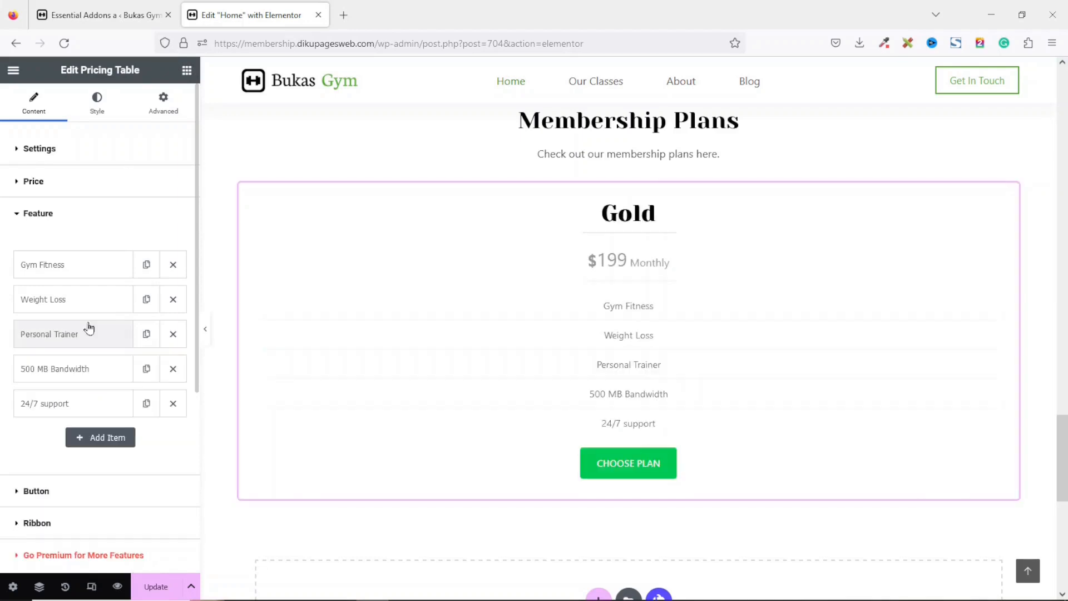
Delete the 500 MB Bandwidth feature and rename the 24/7 support feature to 24/7 Gym Access.
click(174, 376)
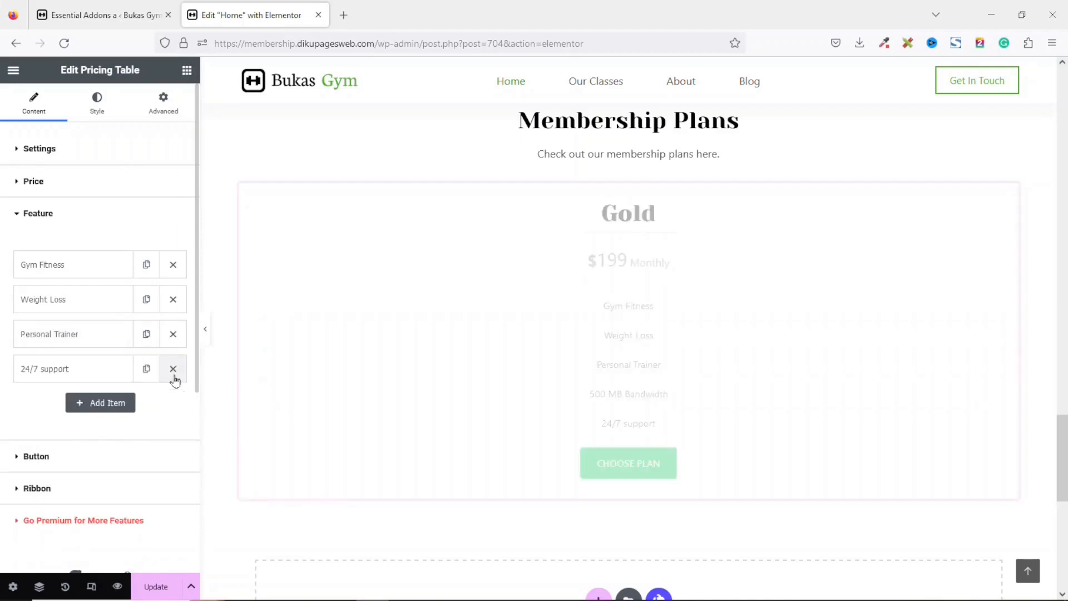
click(72, 373)
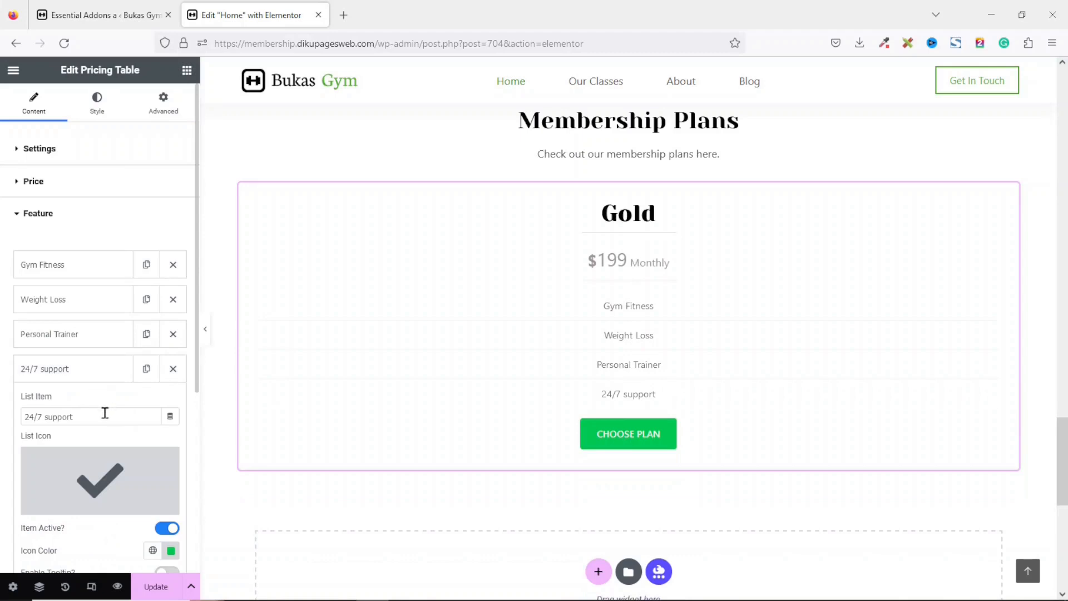
double_click(65, 417)
text(Gym)
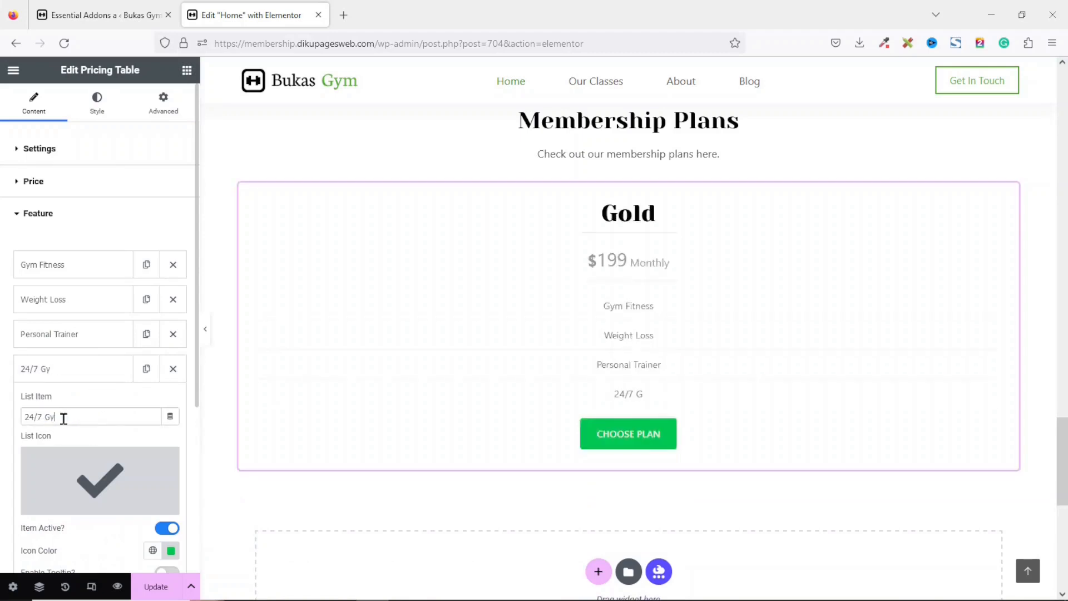
text( Access)
click(56, 371)
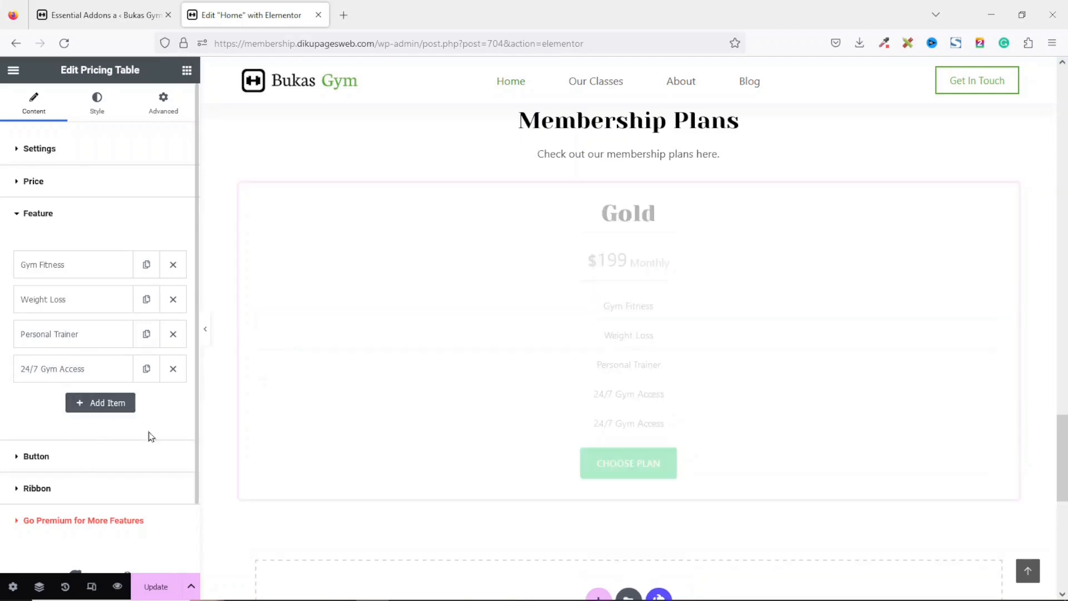
click(144, 370)
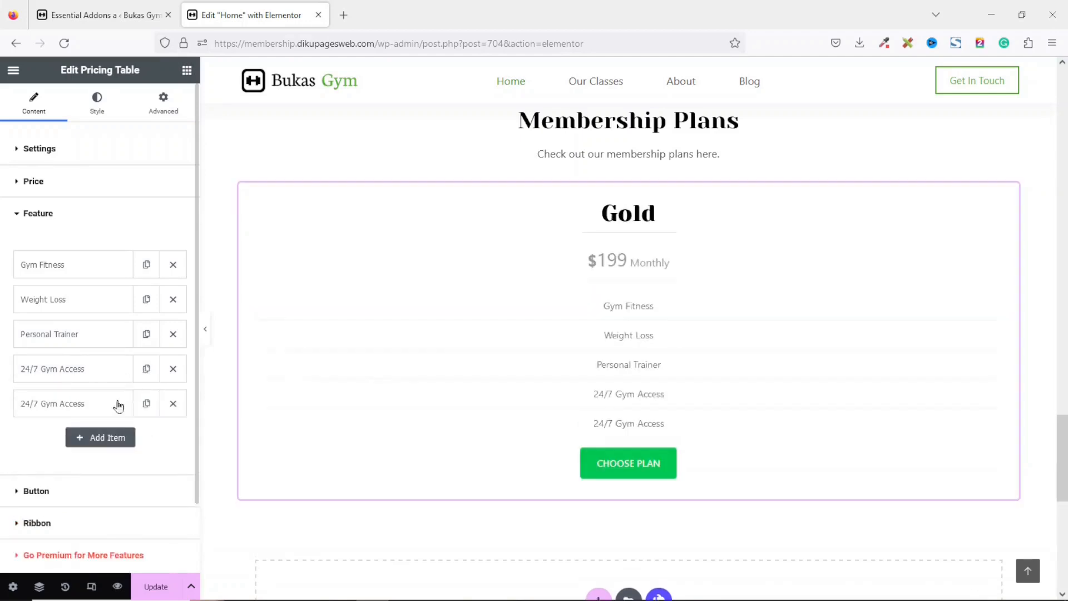
click(95, 412)
drag(91, 451, 3, 452)
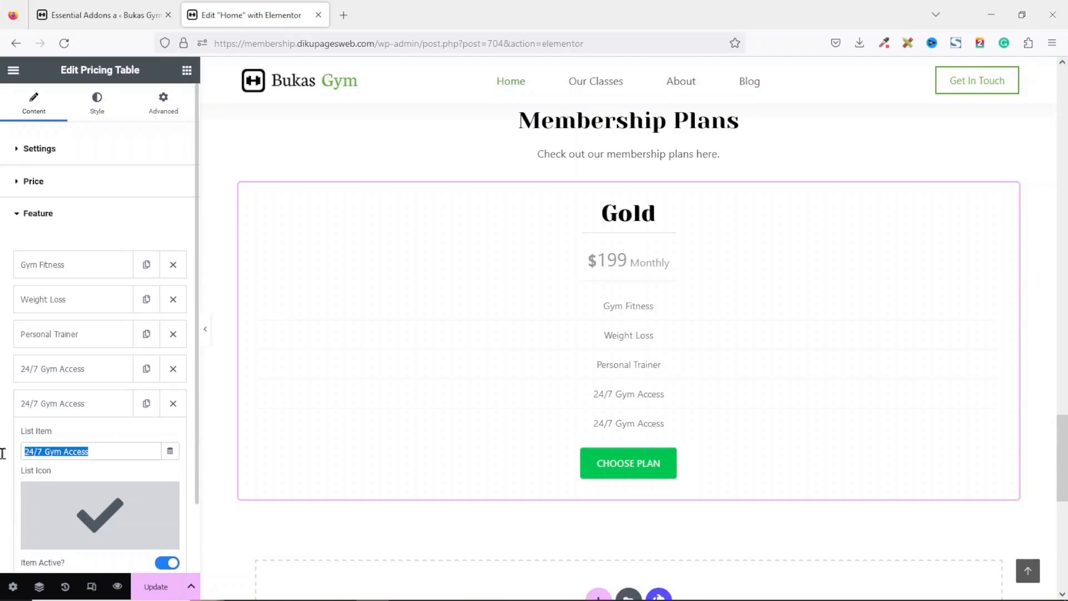
click(174, 408)
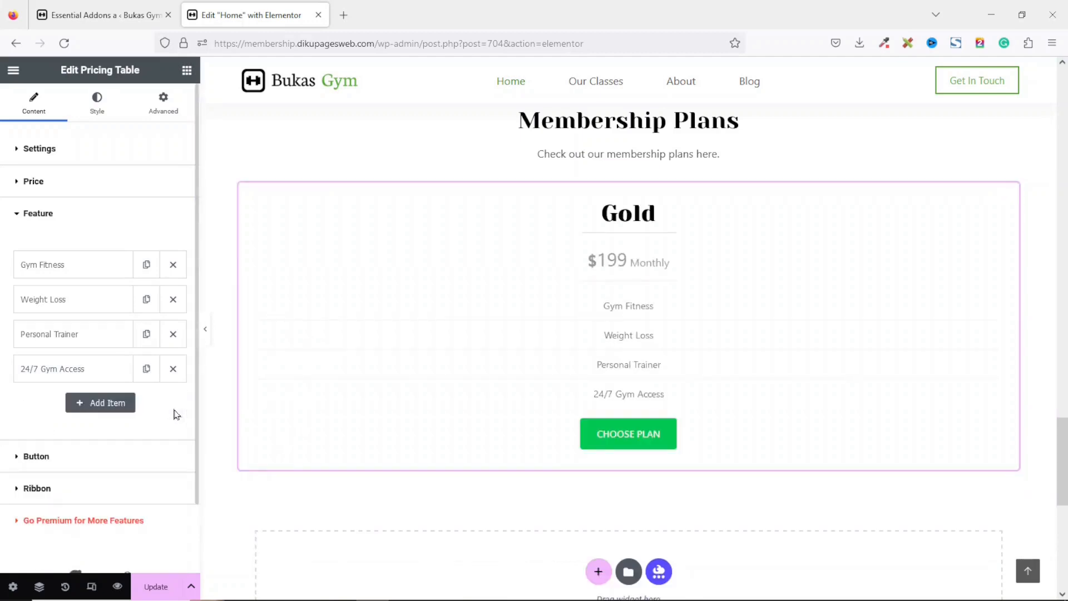
Change the pricing table button text to Subscribe.
click(35, 462)
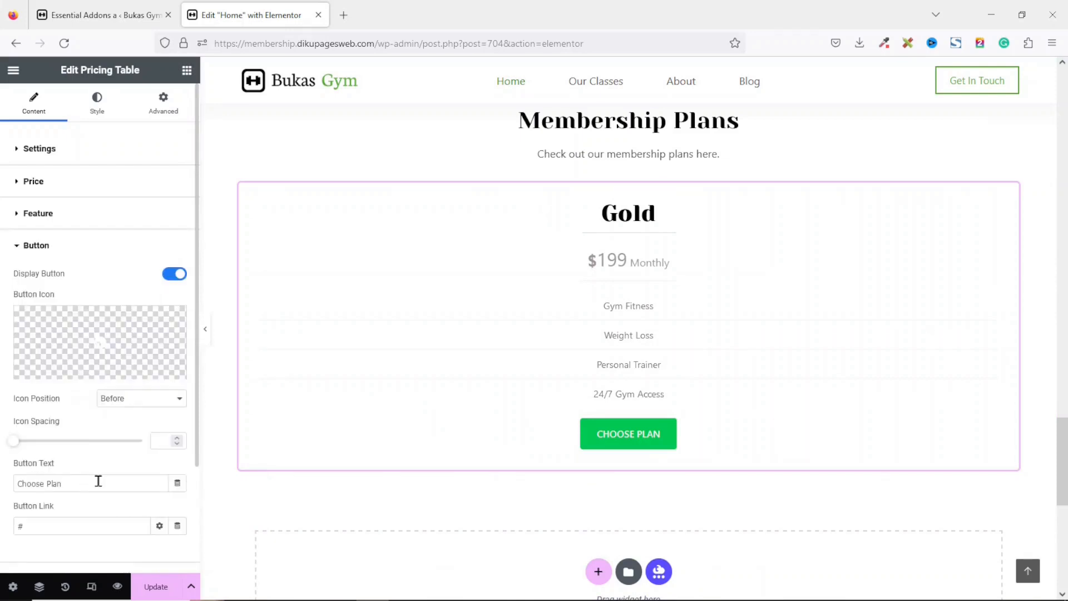
drag(98, 480, 1, 493)
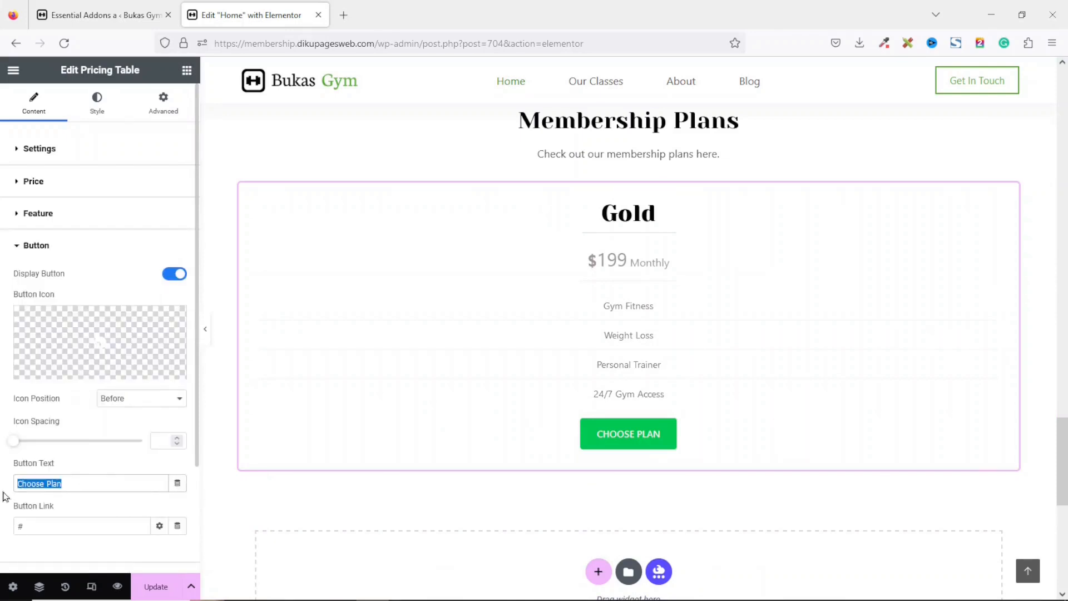
text(S)
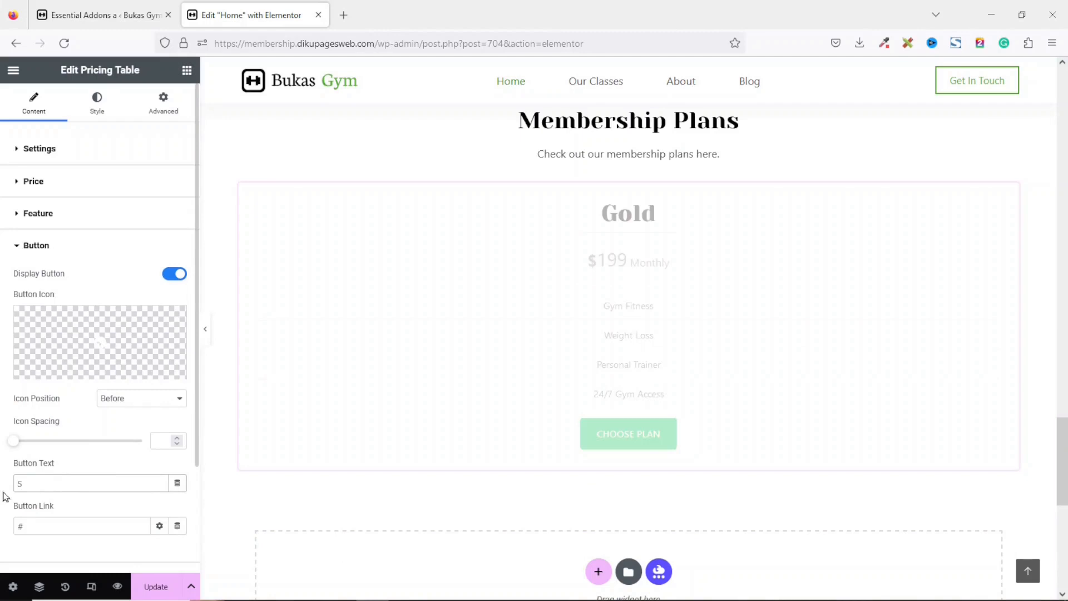
text(ubscribe)
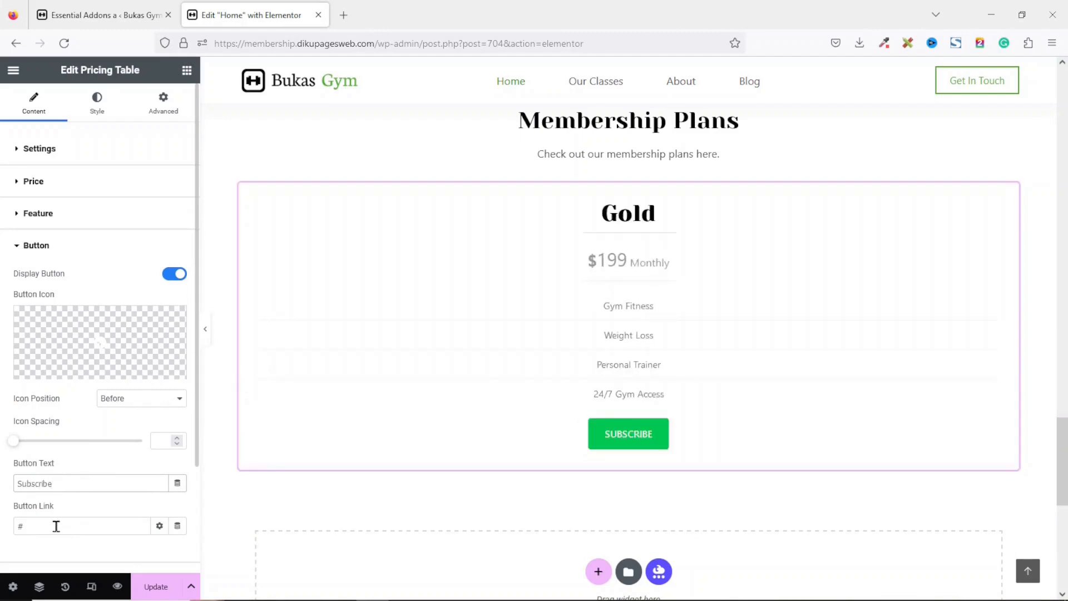
Inspect the pricing table's button link field and Ribbon settings.
drag(57, 526, 5, 521)
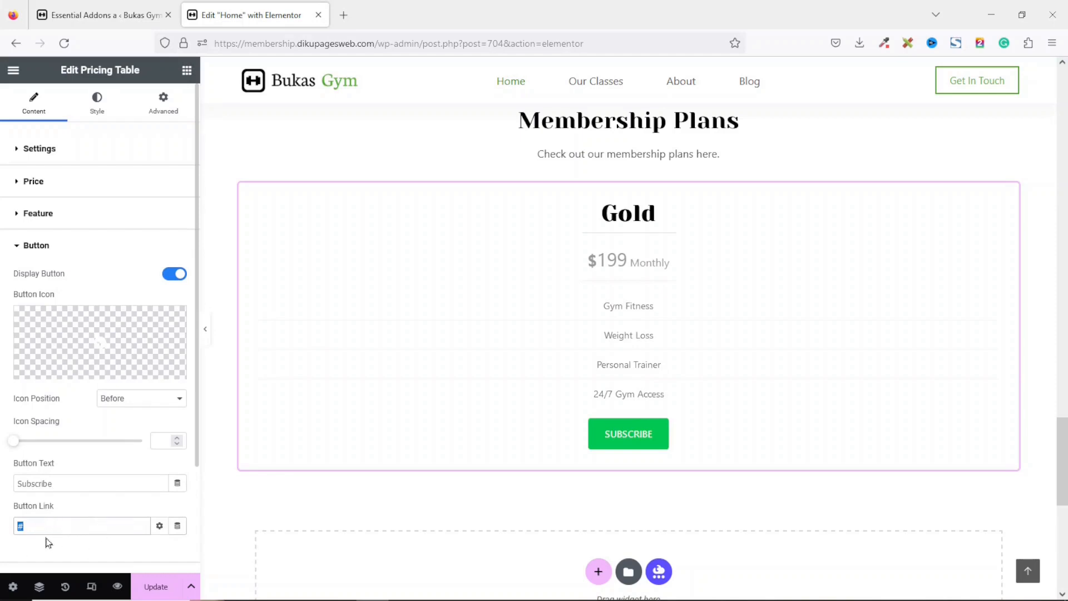
scroll(195, 444, down, 2)
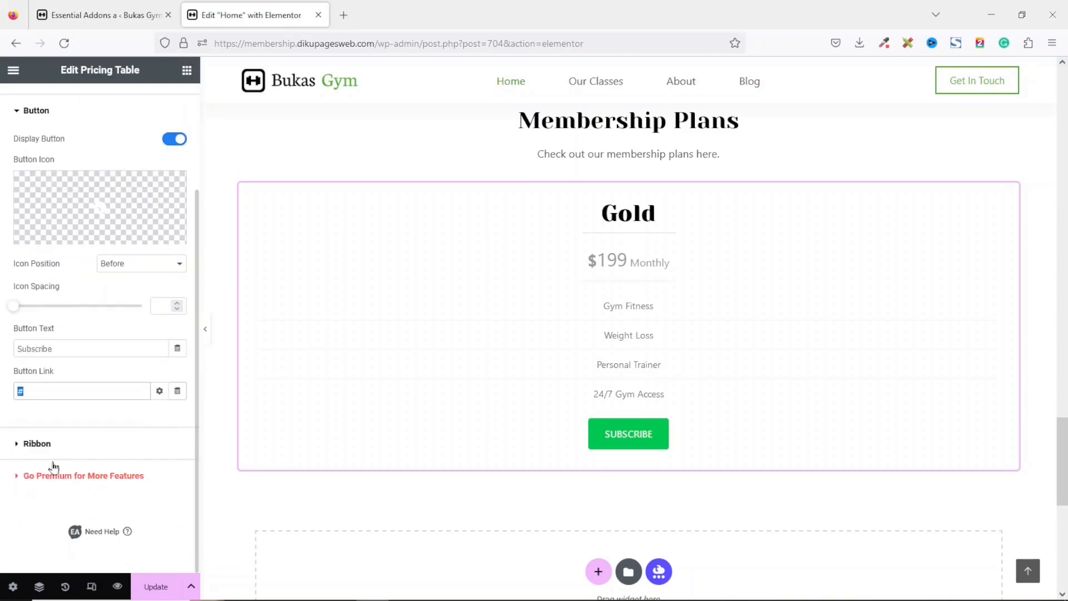
click(49, 445)
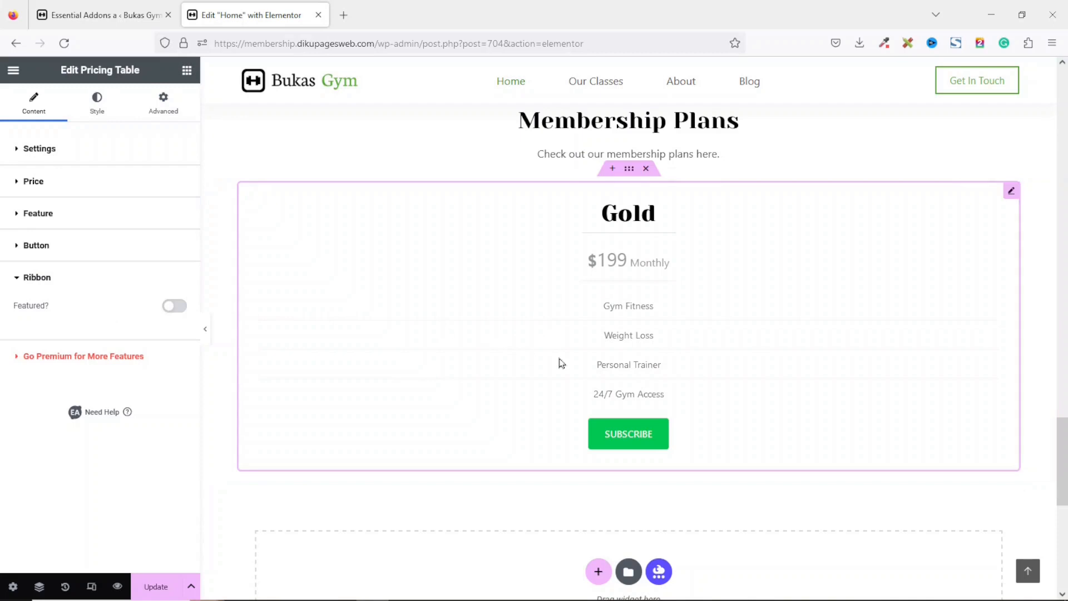
Give the pricing table a solid border colored Theme Color Palette 1.
click(97, 103)
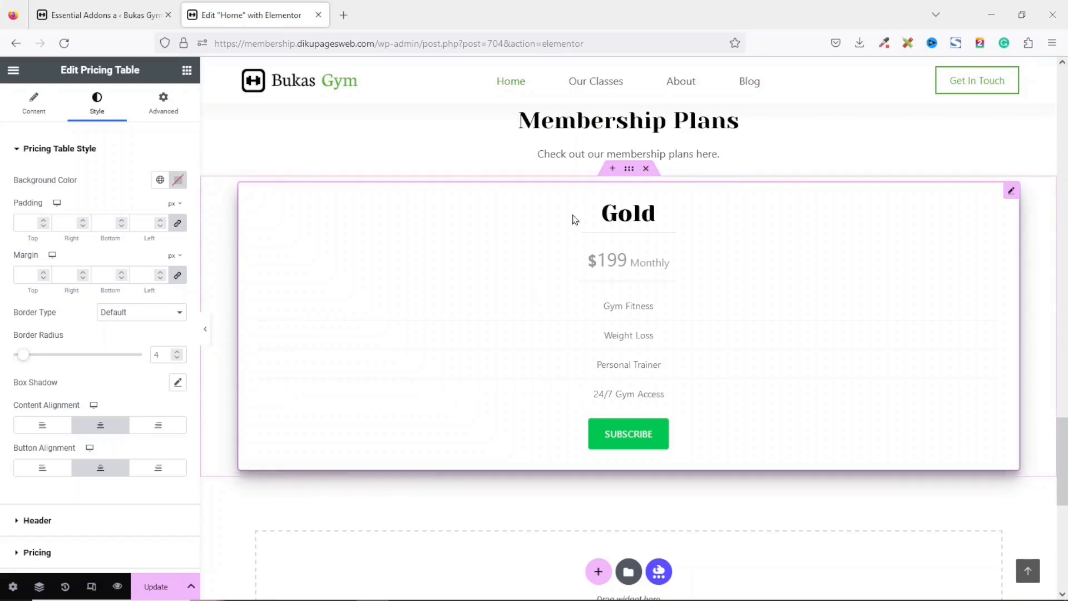
click(594, 152)
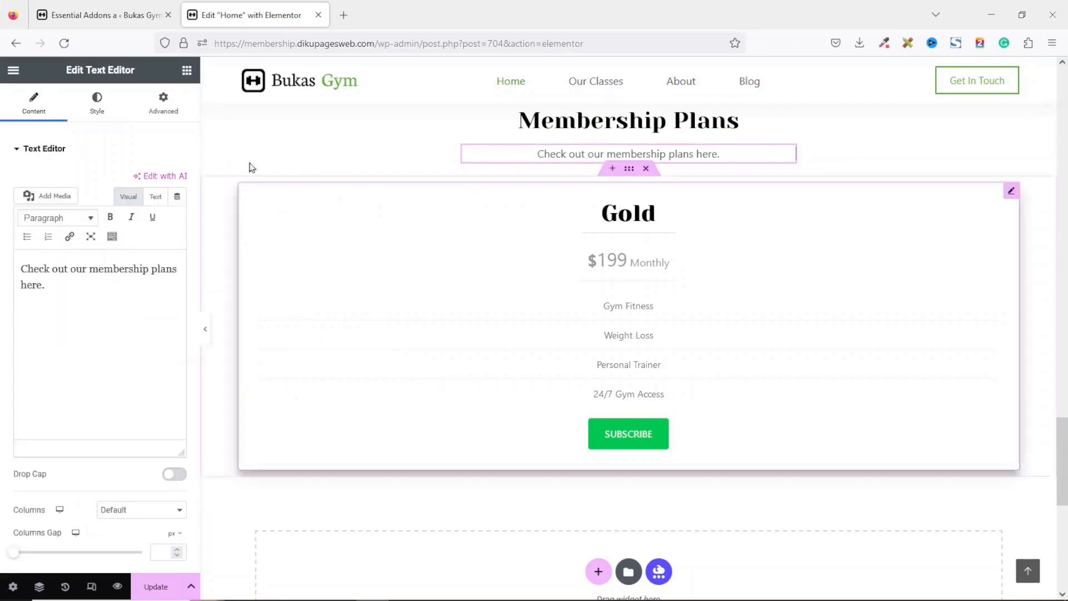
click(484, 230)
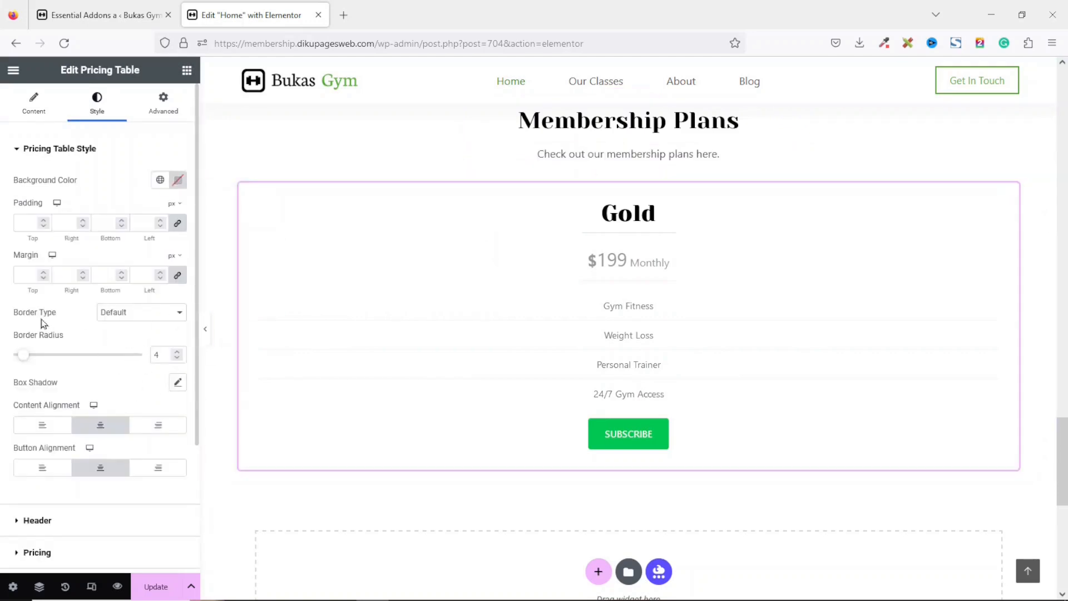
click(112, 317)
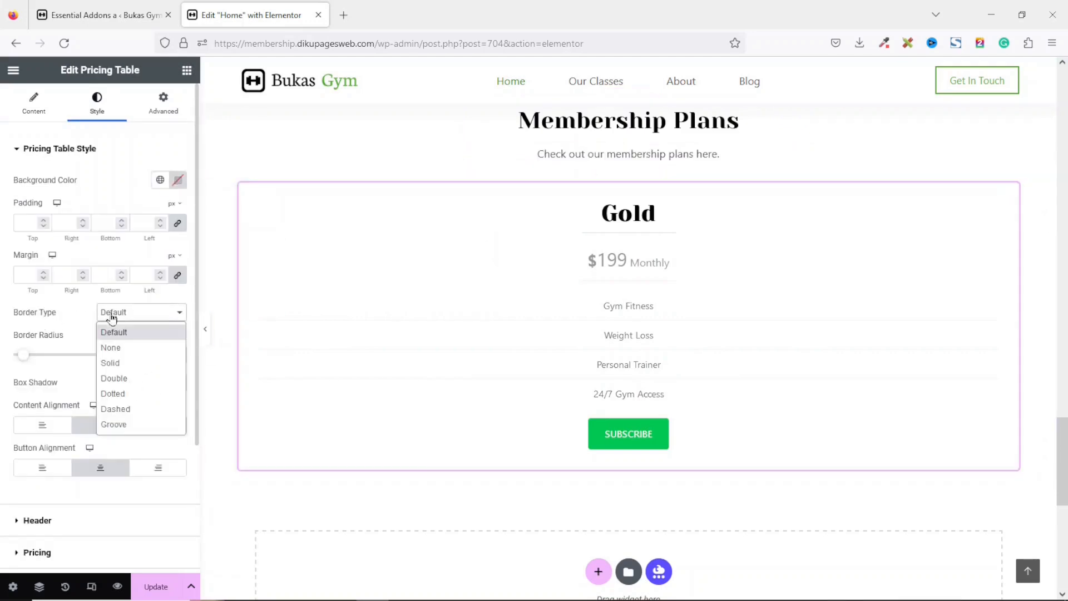
click(127, 364)
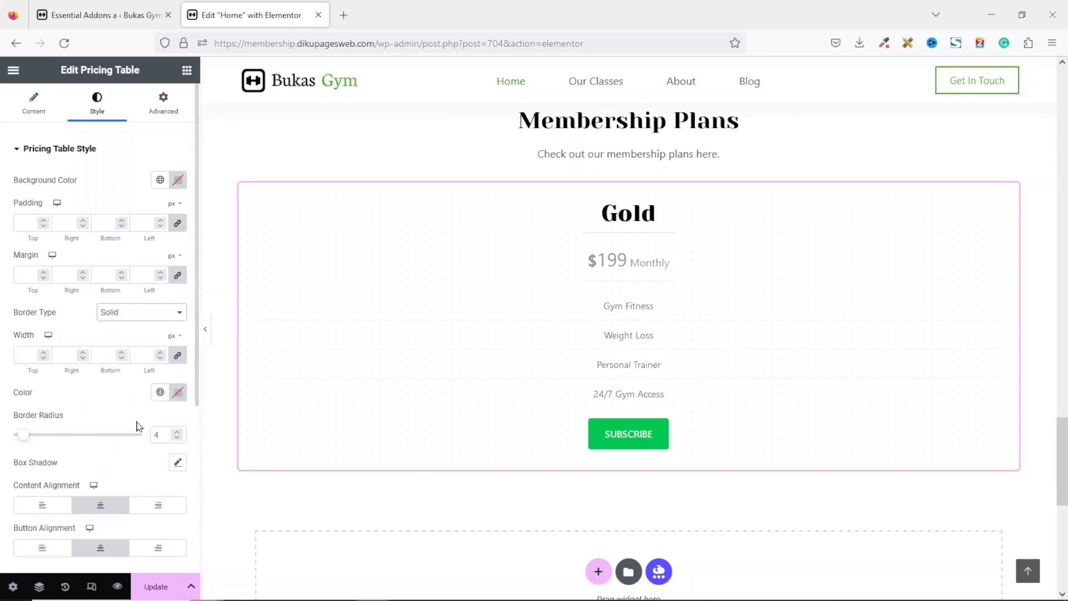
click(160, 393)
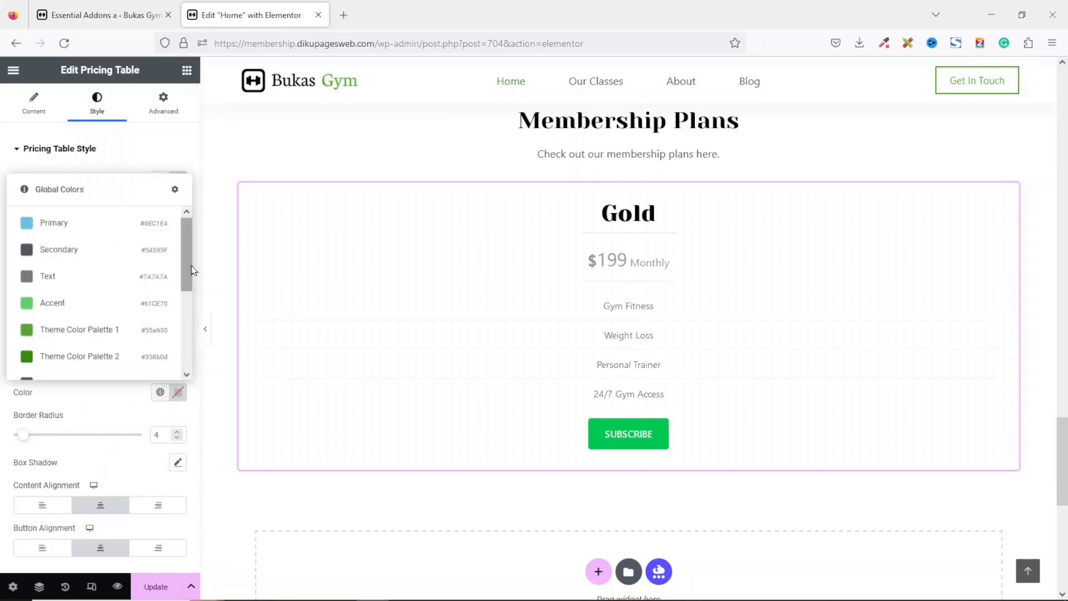
scroll(183, 266, down, 1)
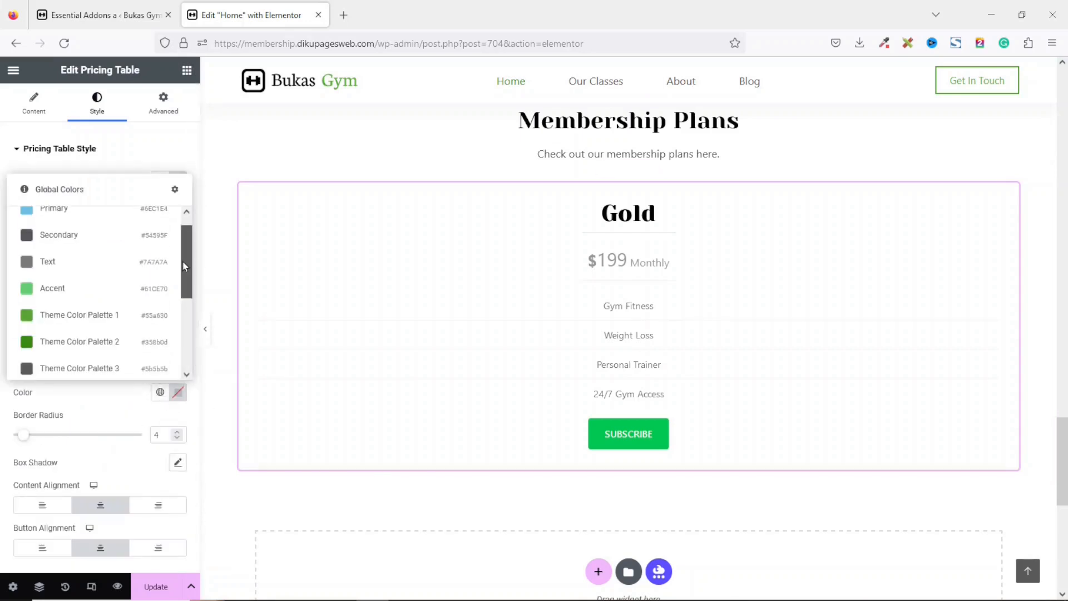
click(92, 315)
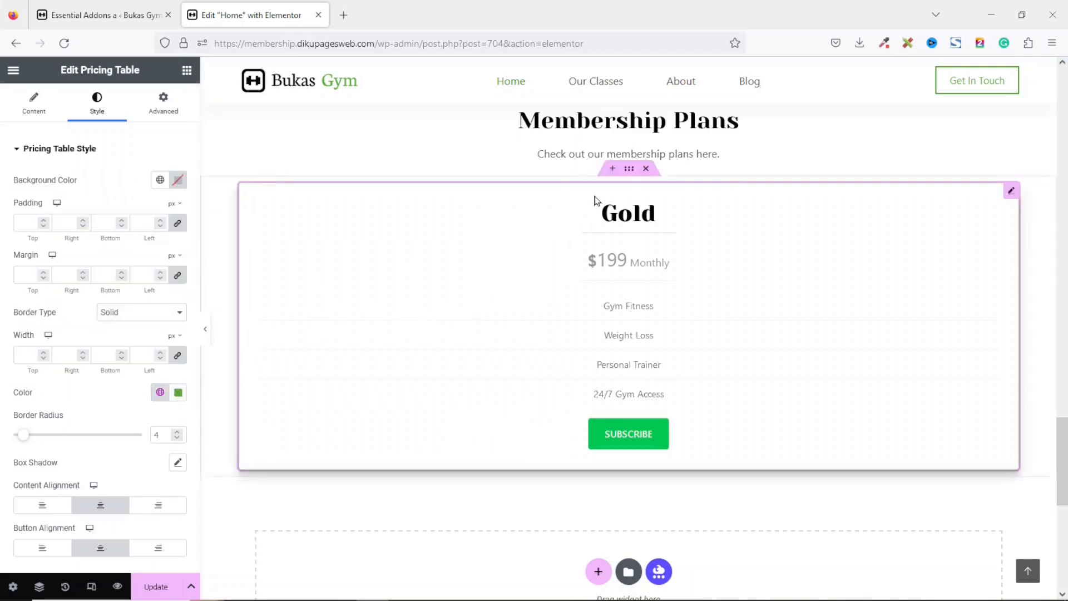
Set the pricing table header's line color to Theme Color Palette 1.
click(588, 153)
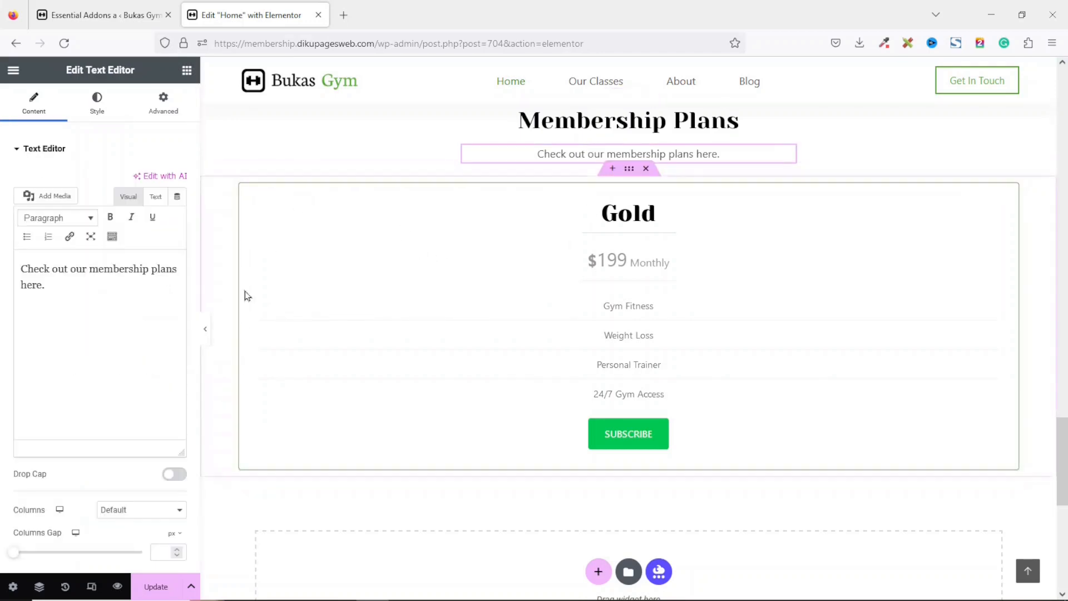
click(329, 234)
scroll(150, 363, down, 2)
scroll(147, 370, down, 2)
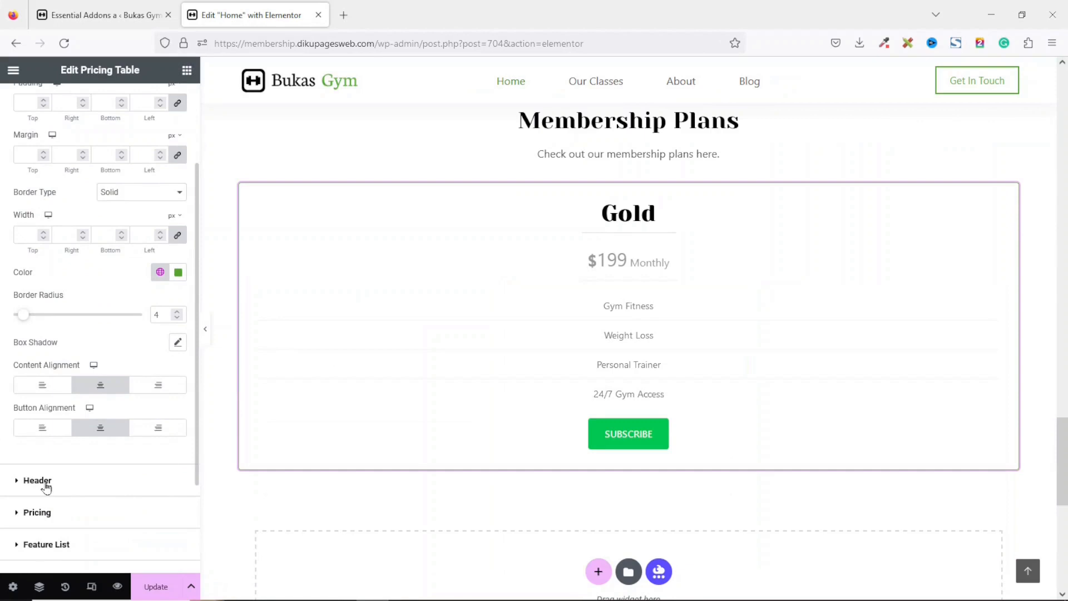
click(36, 480)
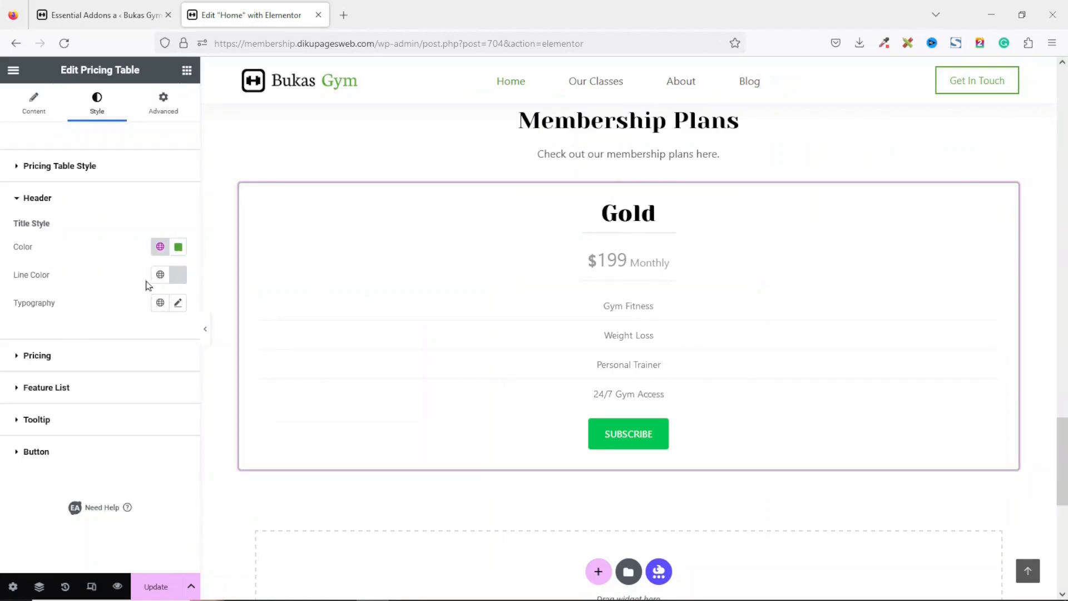
click(160, 276)
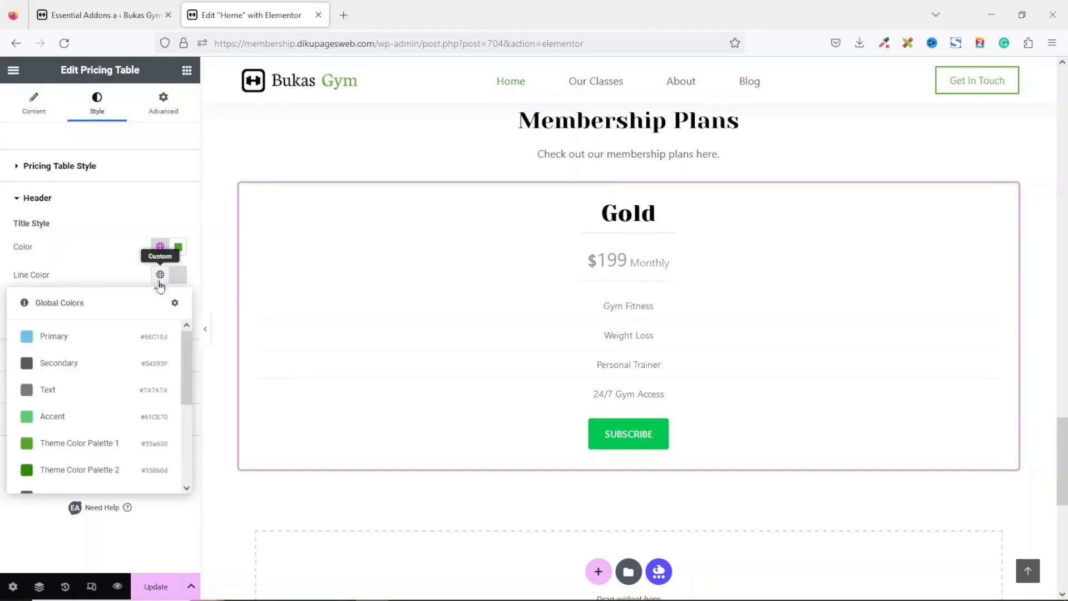
click(86, 450)
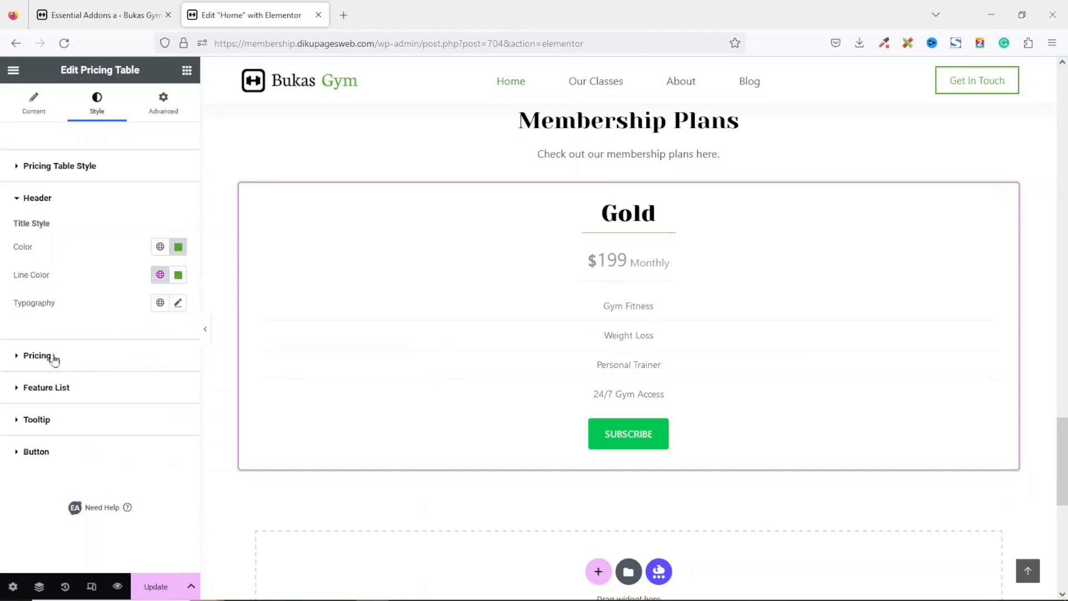
Set the original price color to Theme Color Palette 4.
click(53, 355)
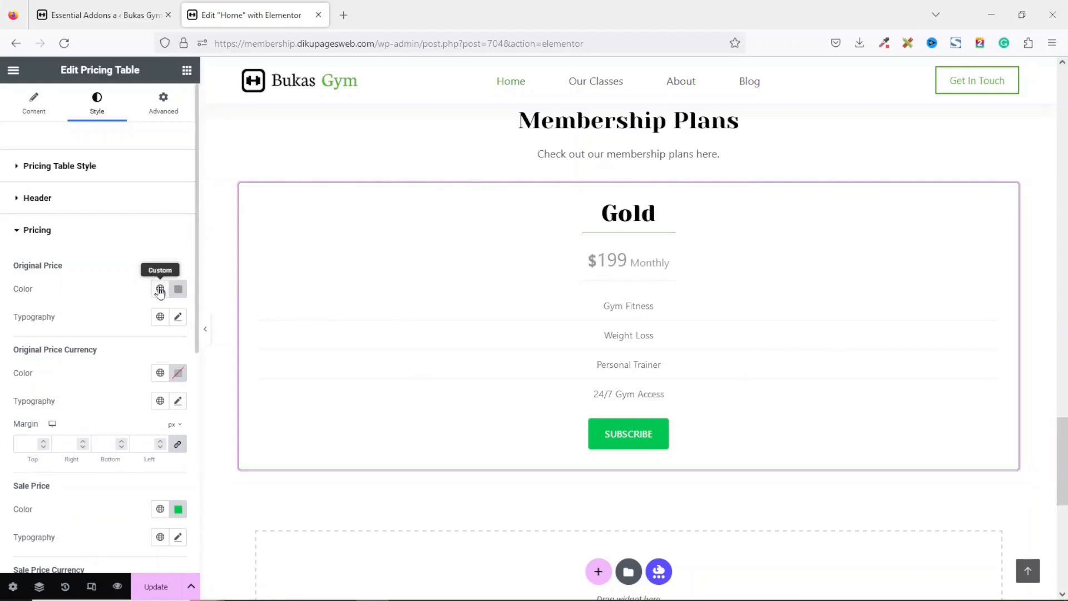
click(159, 288)
scroll(187, 381, down, 3)
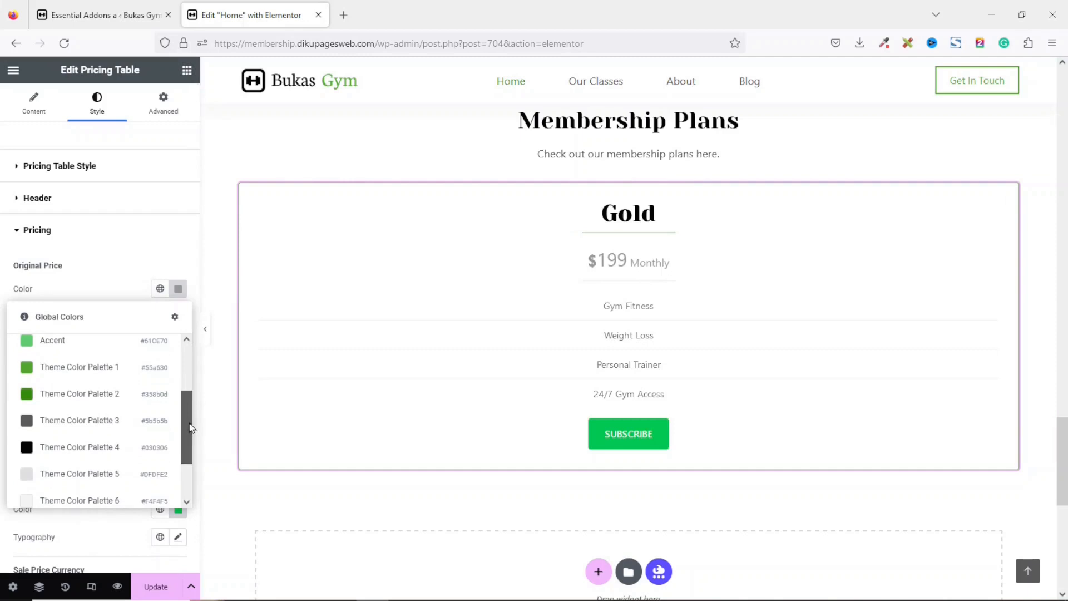
click(95, 445)
Set the pricing table button's background color to Theme Color Palette 4.
scroll(139, 501, down, 6)
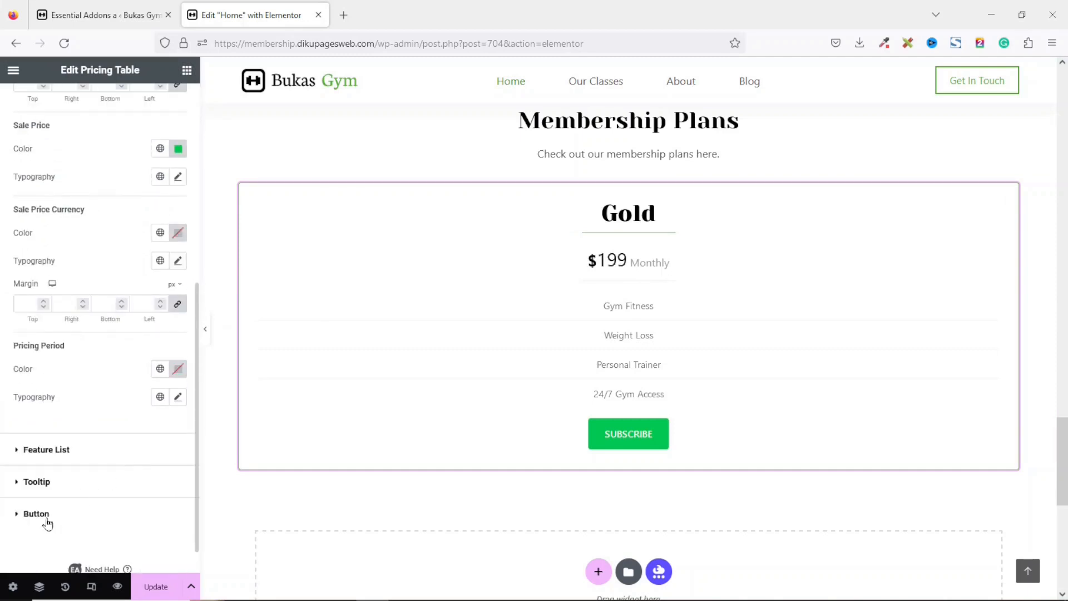
click(49, 519)
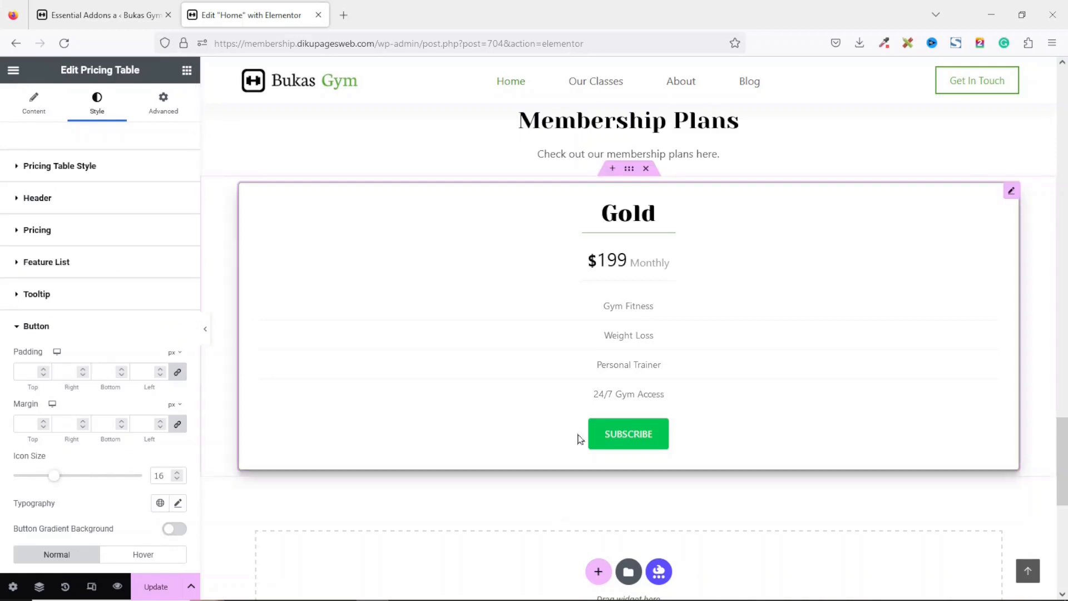
scroll(45, 503, down, 3)
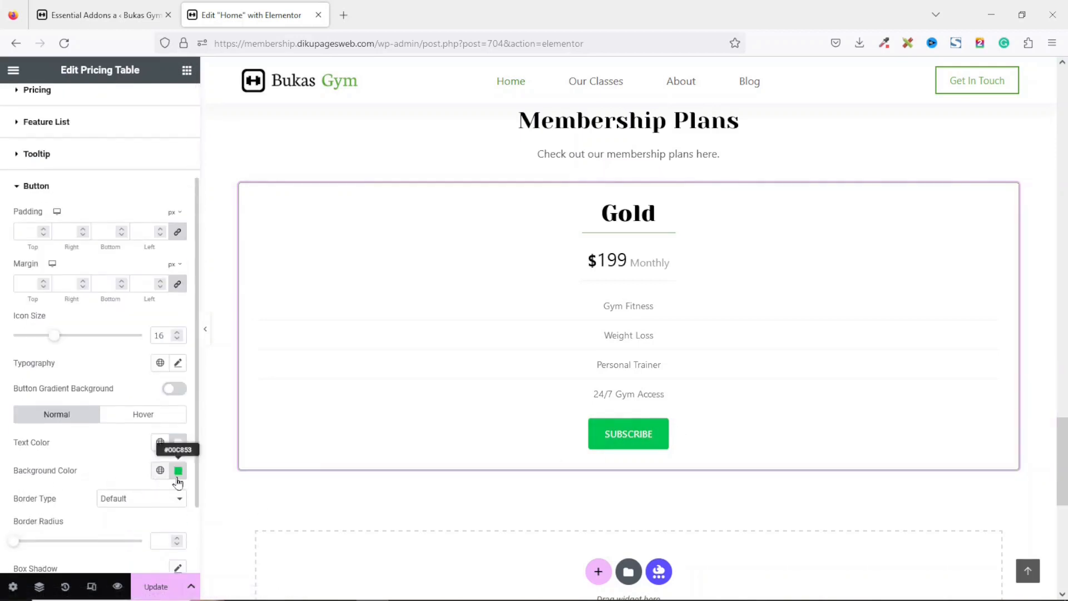
click(159, 471)
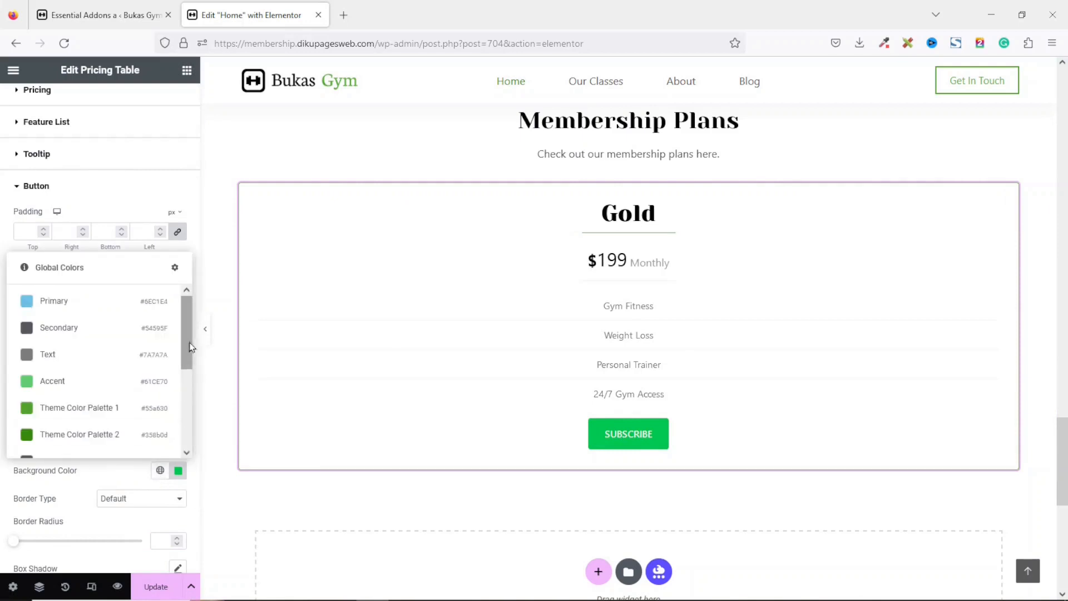
scroll(188, 350, down, 3)
click(62, 400)
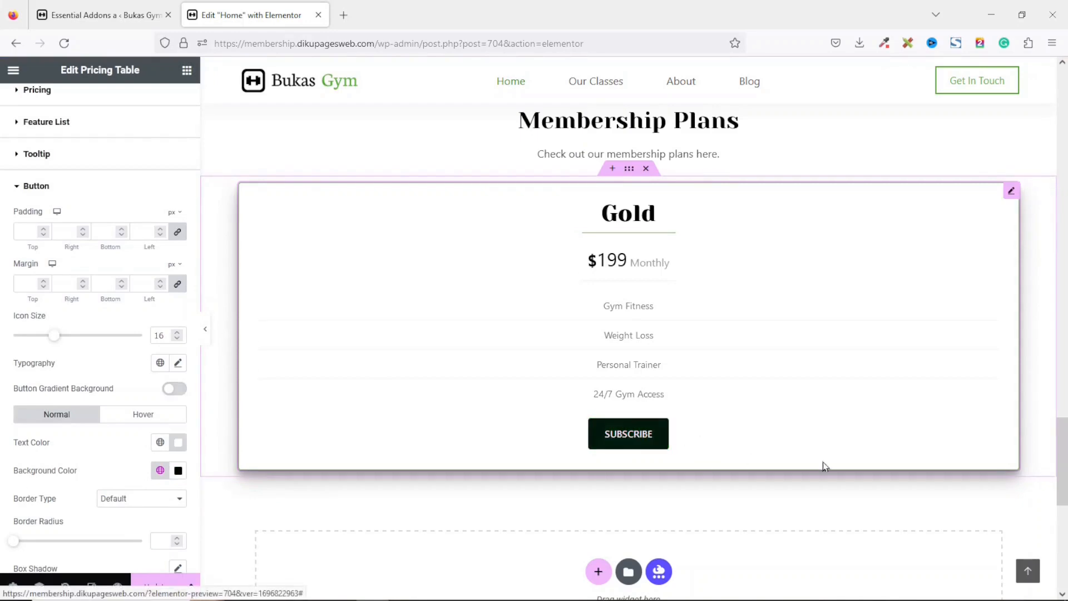
Set the button's border radius to 0.
scroll(822, 465, up, 12)
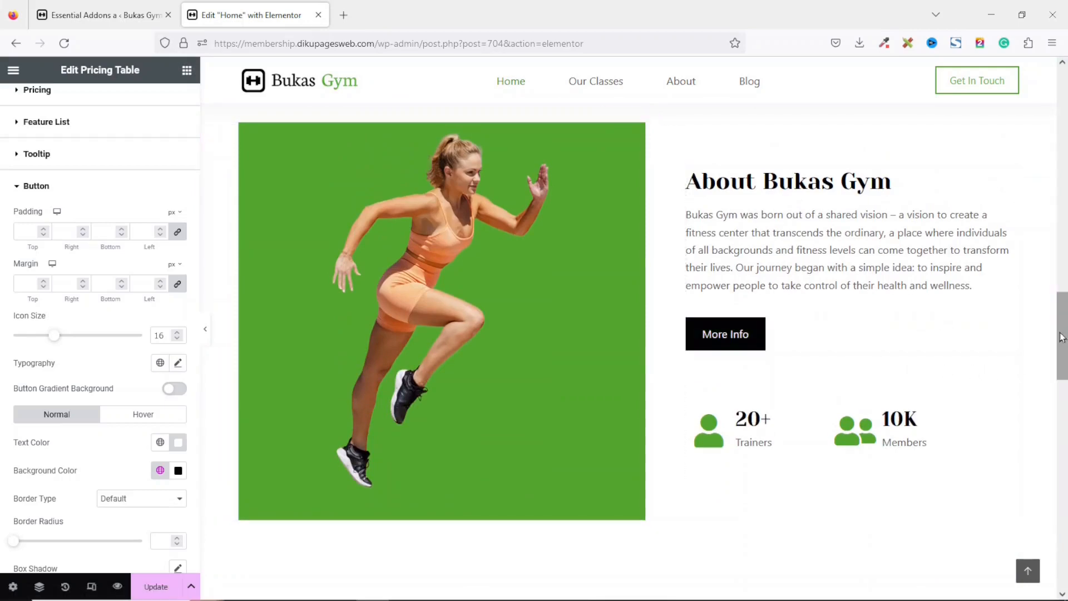
scroll(1062, 336, down, 10)
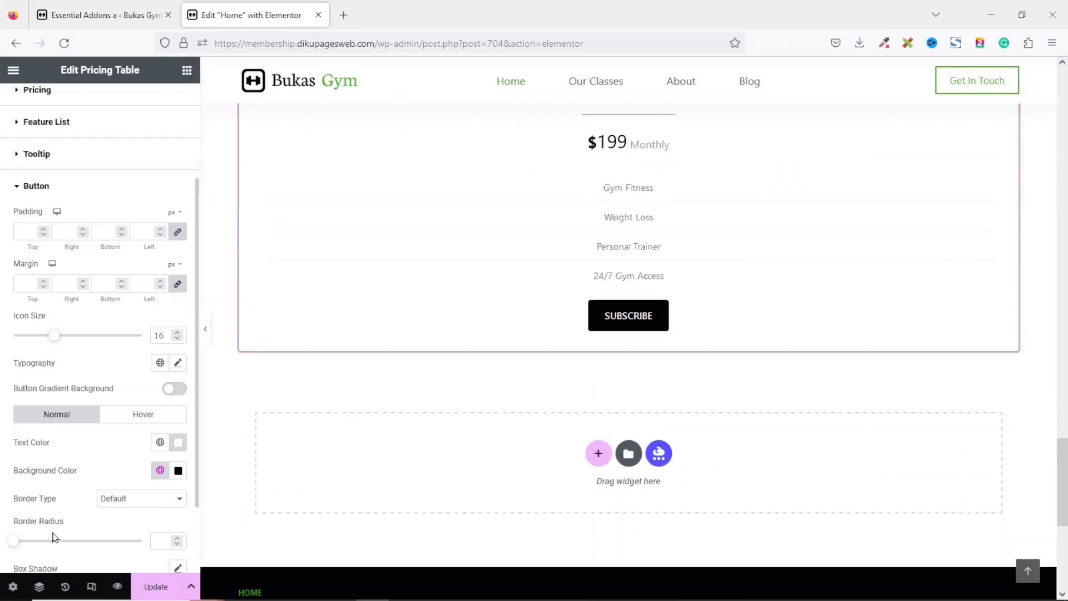
click(160, 541)
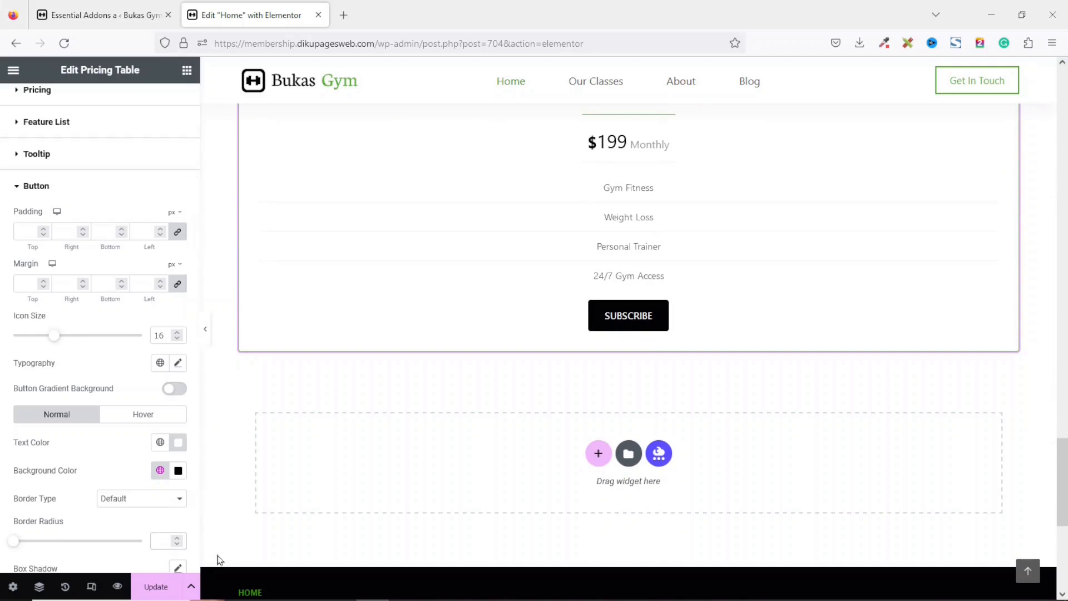
text(0)
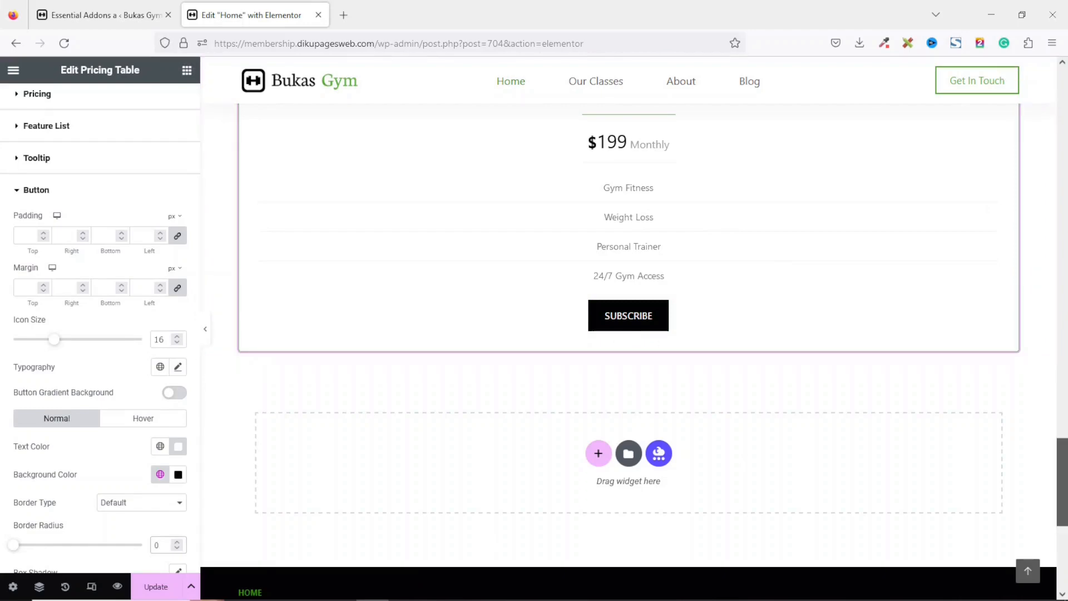
Duplicate the Gold pricing table twice.
scroll(817, 239, up, 6)
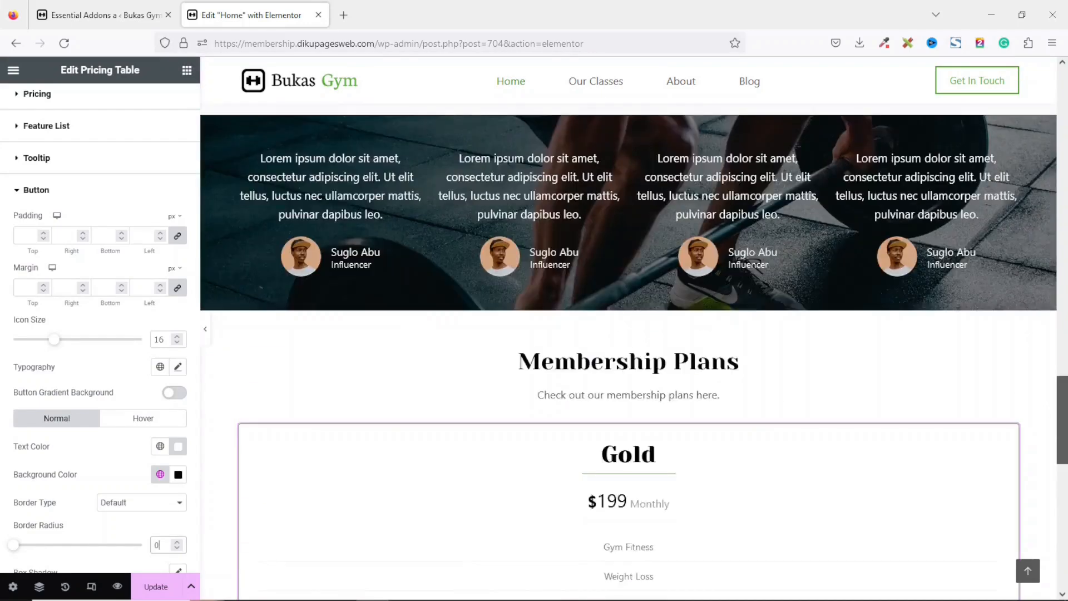
scroll(817, 239, down, 3)
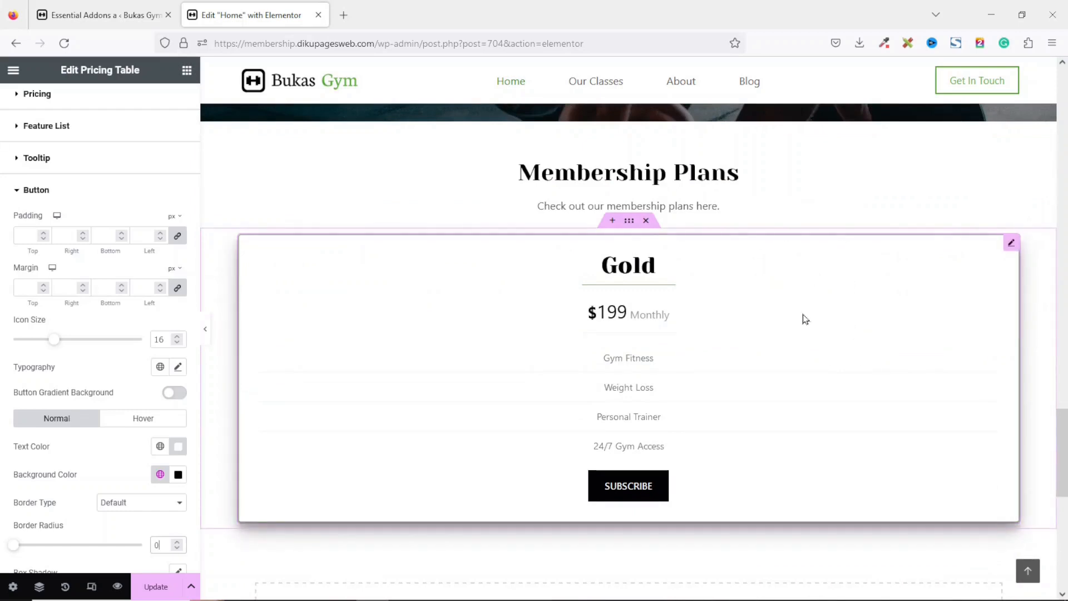
right_click(791, 290)
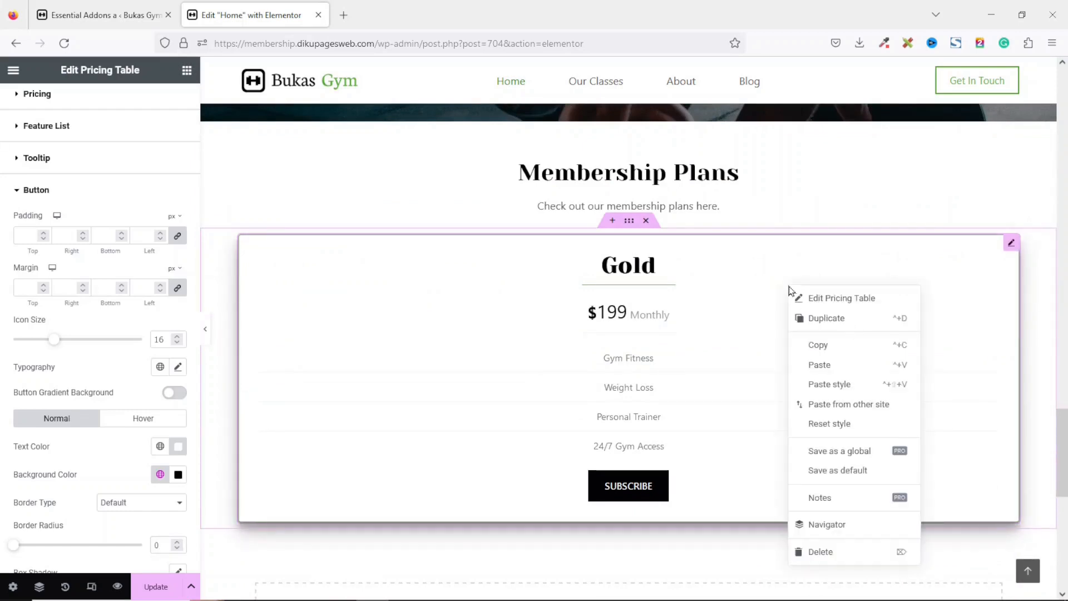
click(835, 330)
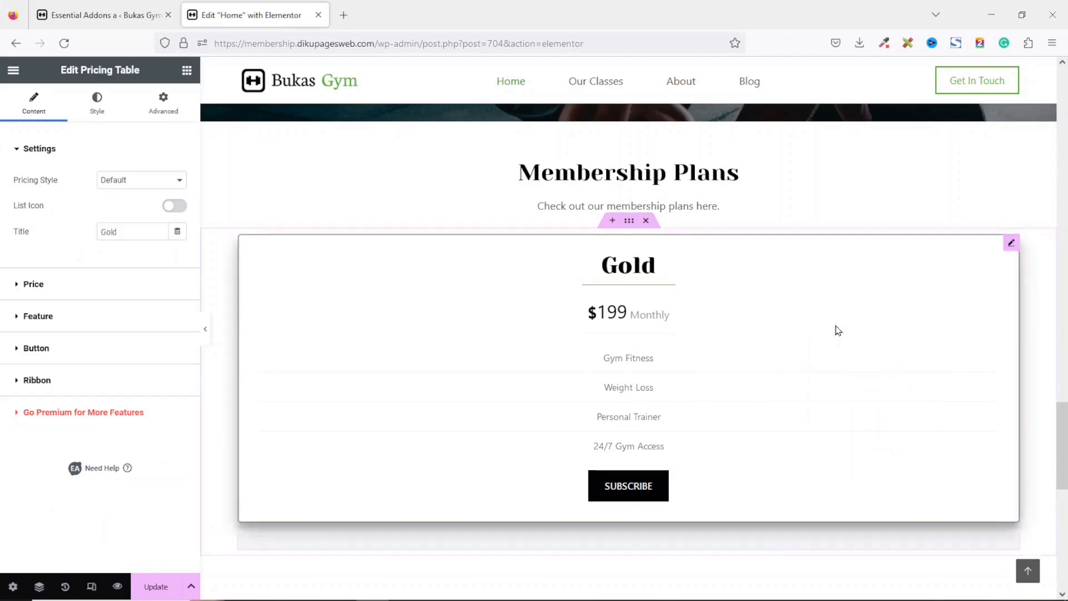
right_click(801, 251)
click(839, 282)
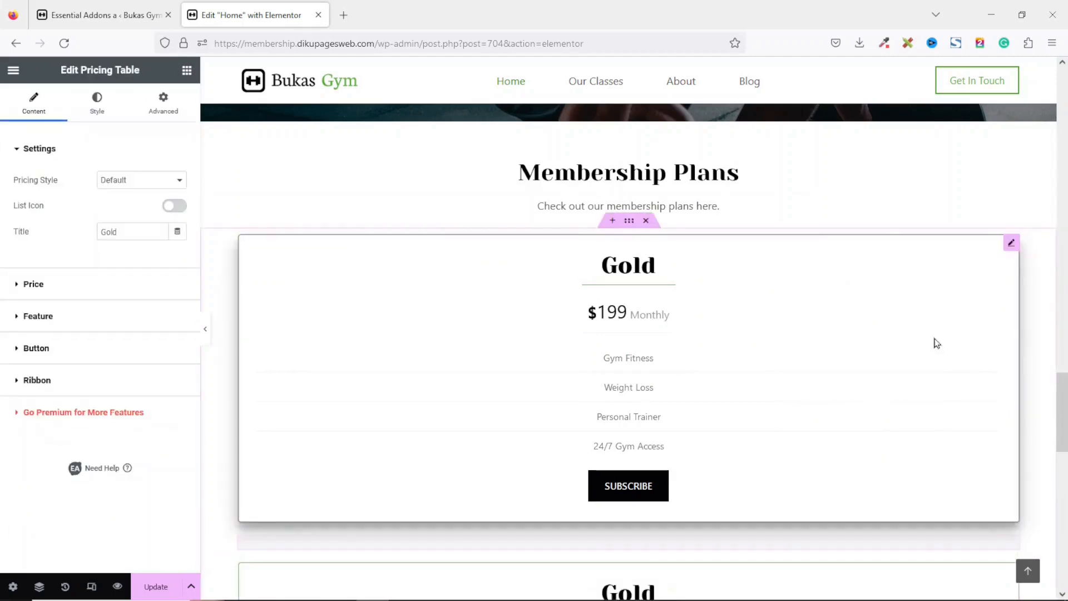
Set the pricing tables' container direction to horizontal row.
scroll(1055, 418, down, 5)
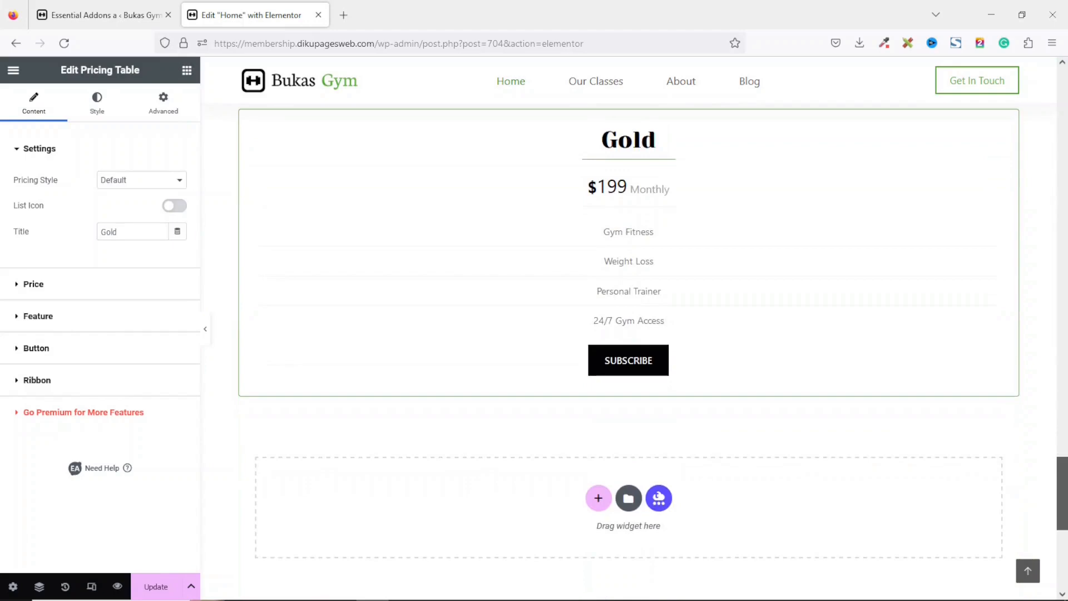
drag(1063, 429, 1063, 372)
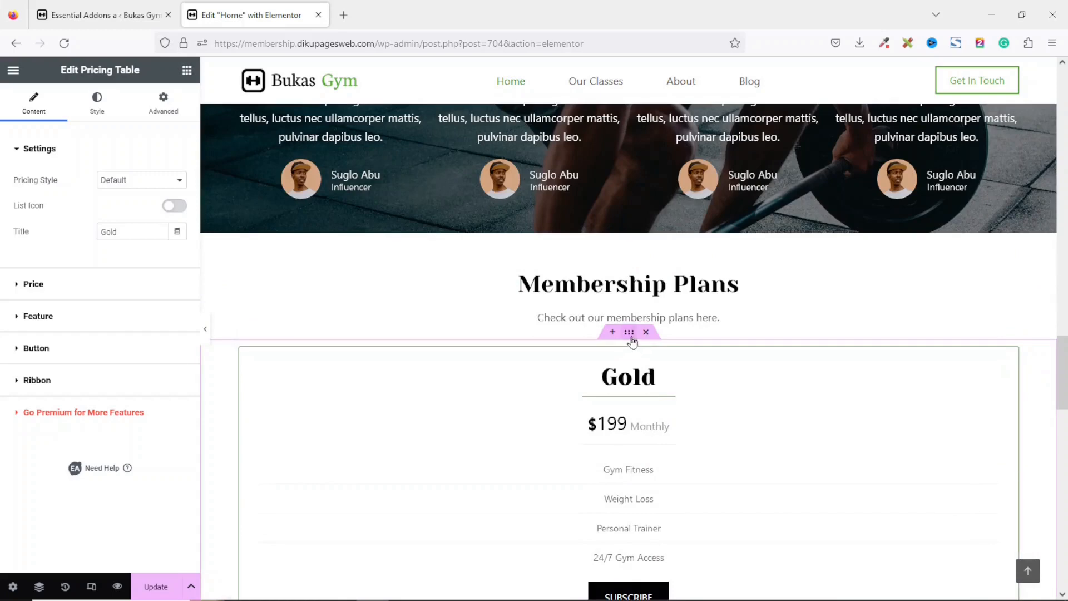
click(630, 336)
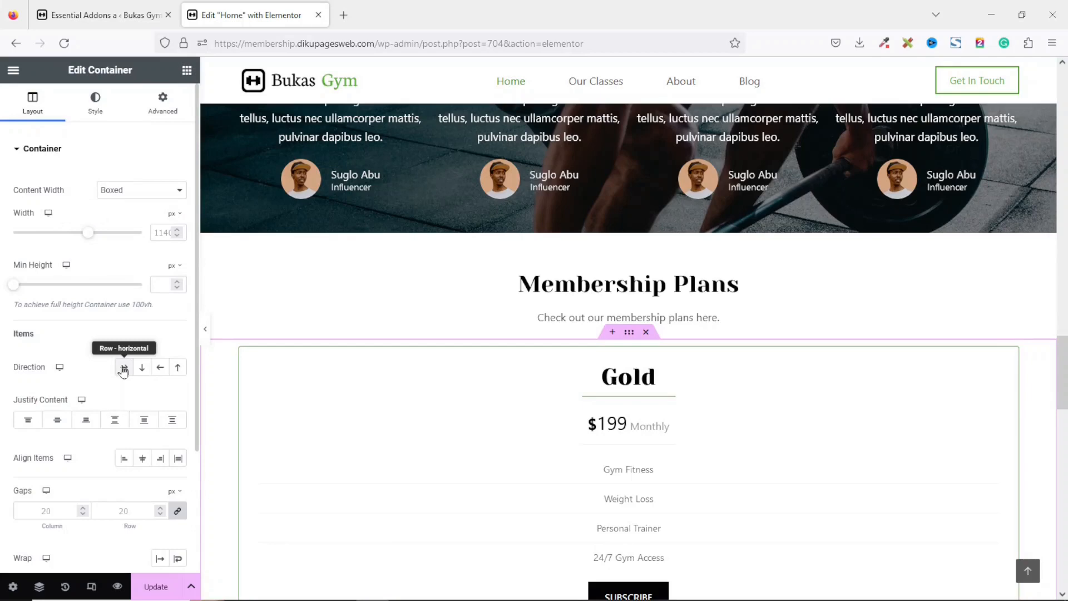
click(124, 368)
Resize the three pricing tables so they share the container width roughly evenly.
scroll(584, 362, down, 1)
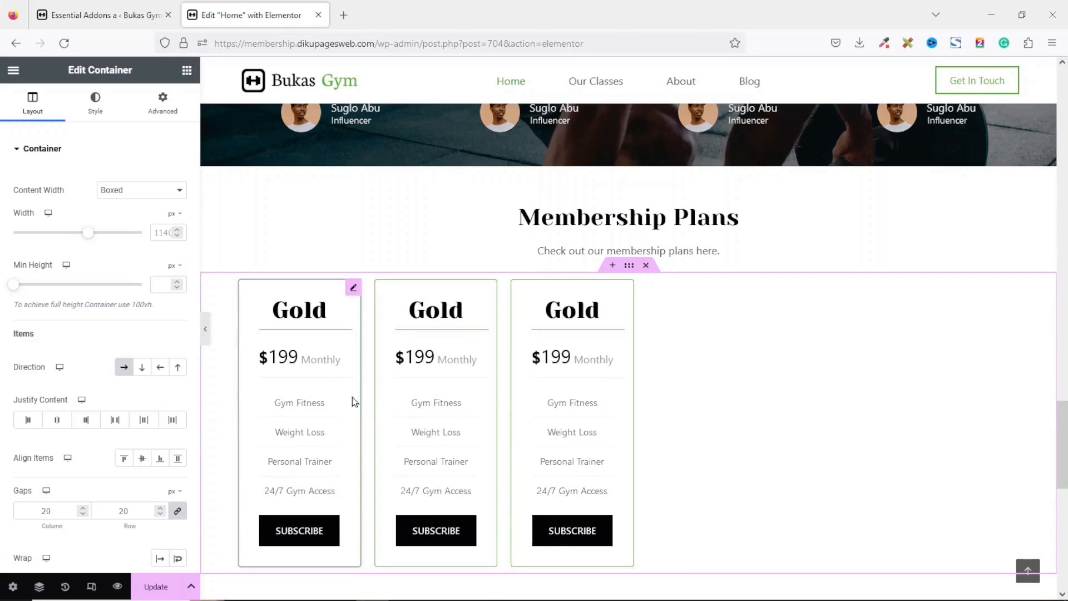
drag(357, 399, 508, 421)
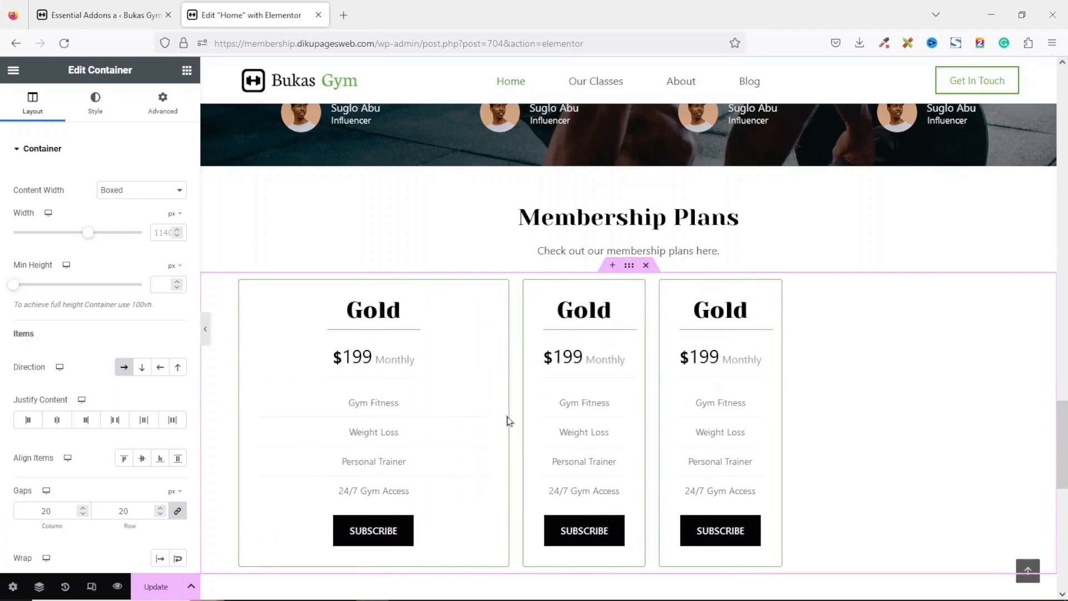
drag(623, 414, 1039, 404)
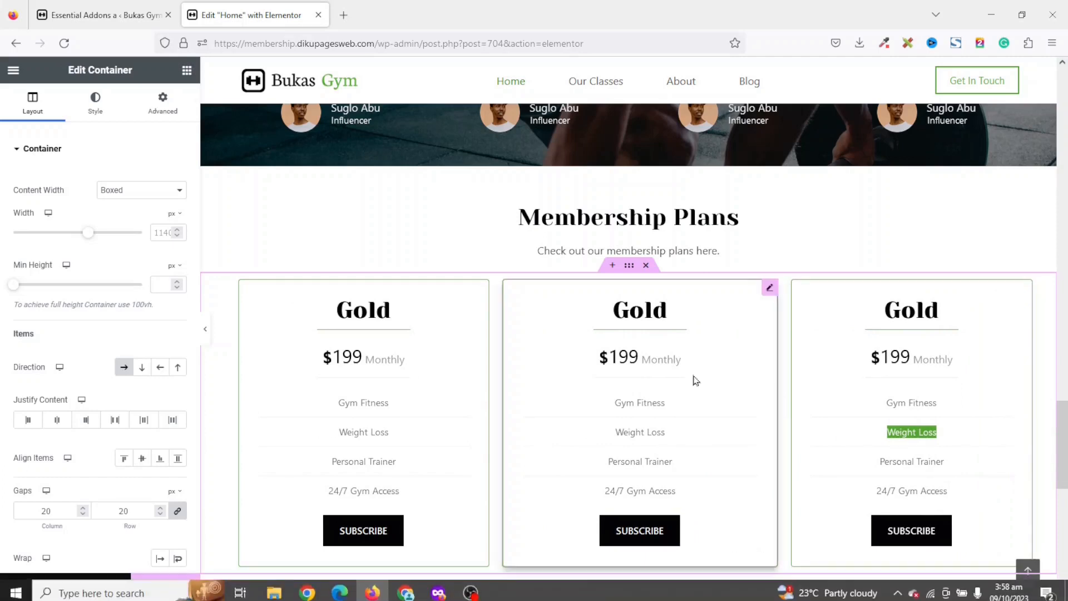
drag(775, 401, 767, 410)
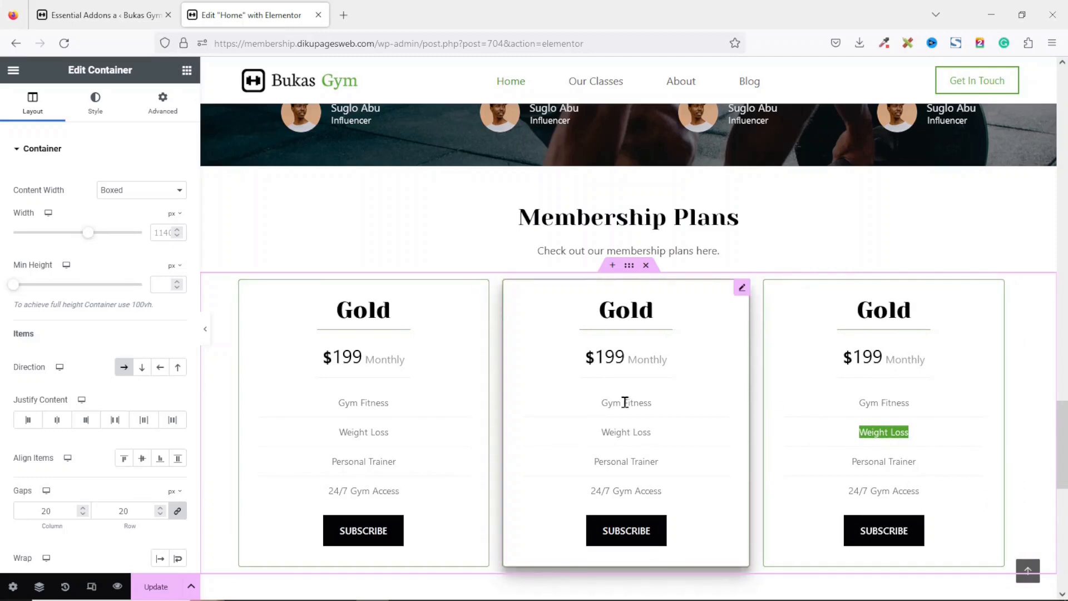
Rename the middle pricing table's title to Diamond.
scroll(625, 403, down, 1)
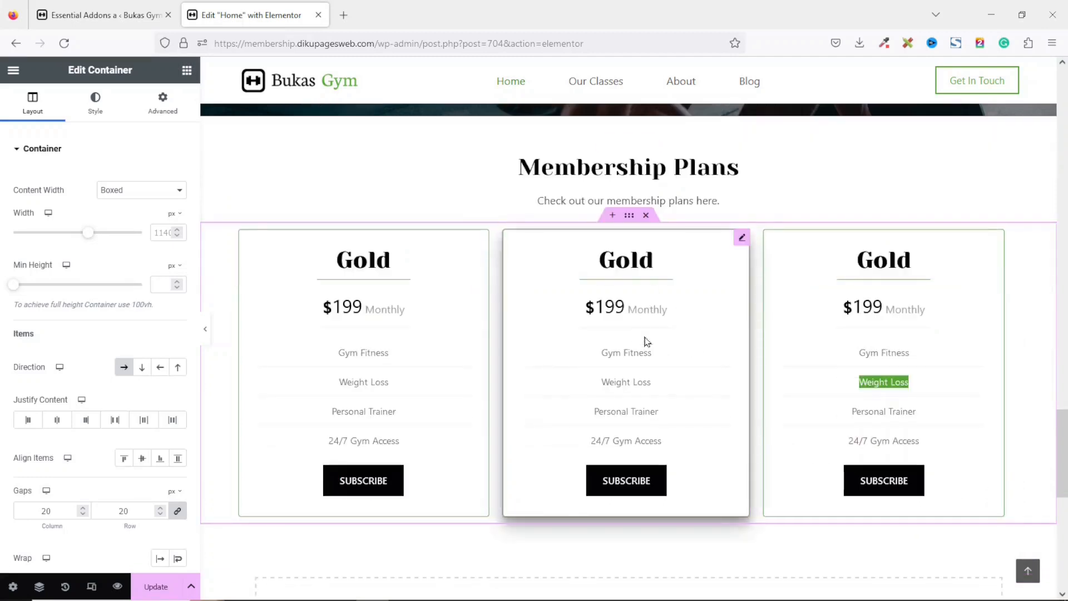
click(614, 255)
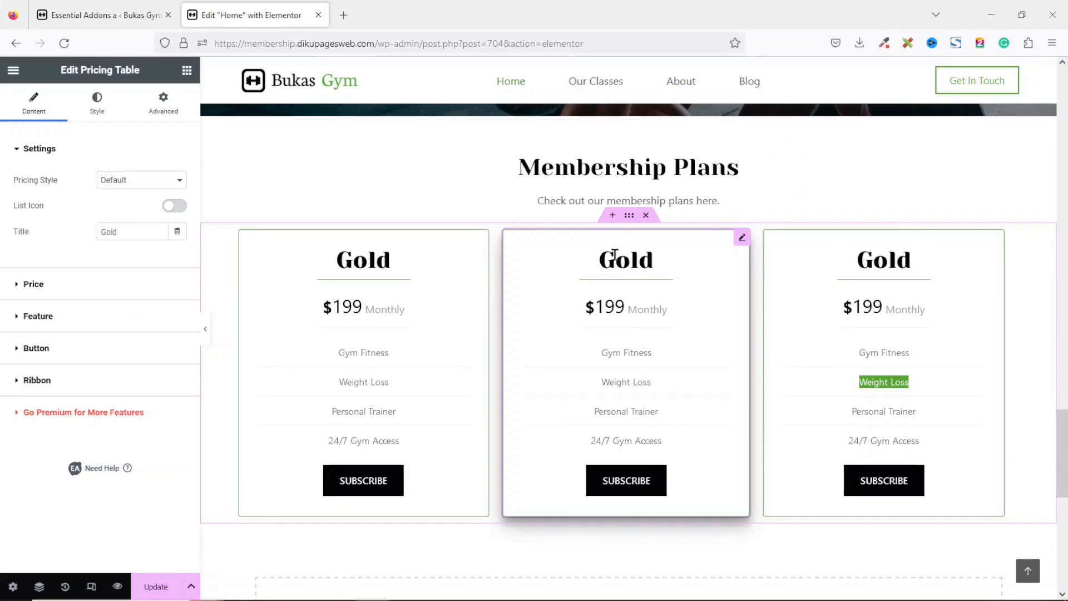
drag(118, 232, 81, 233)
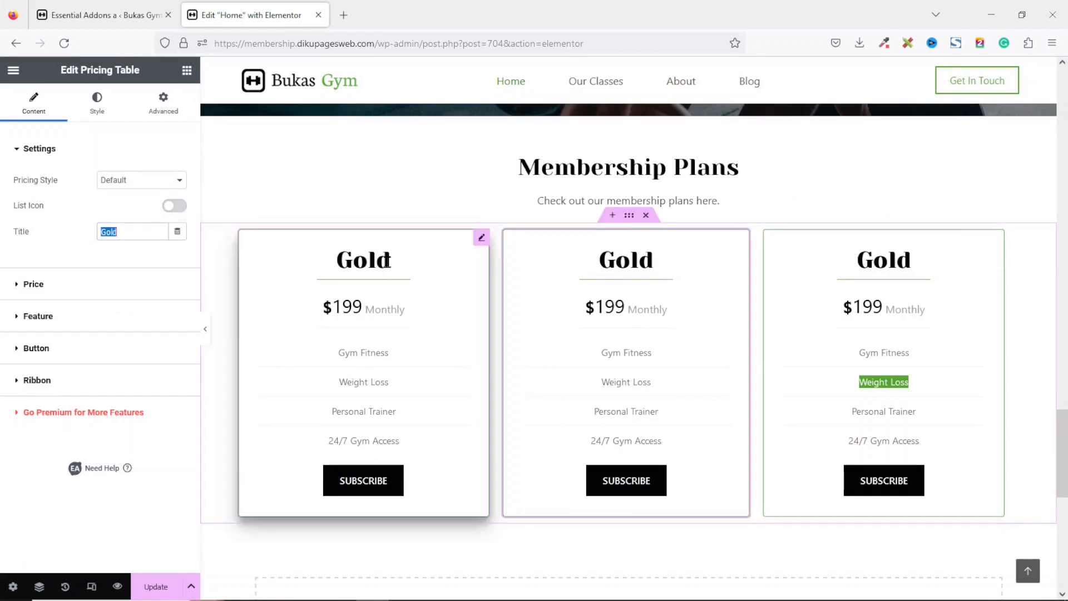
text(diamon)
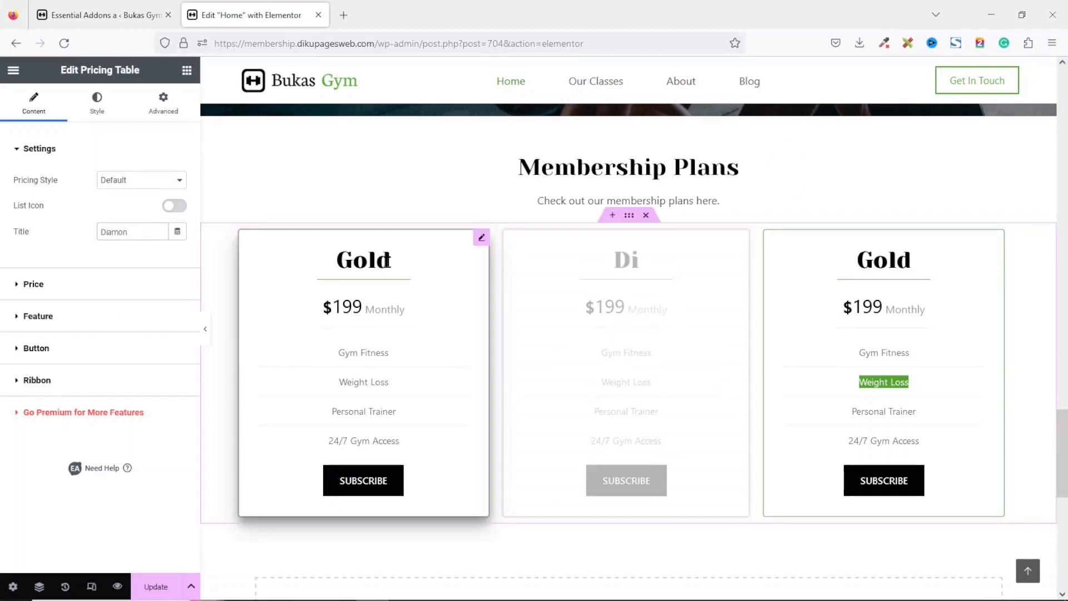
Set the Diamond table's price to 499 and its price period to Quarterly.
click(20, 283)
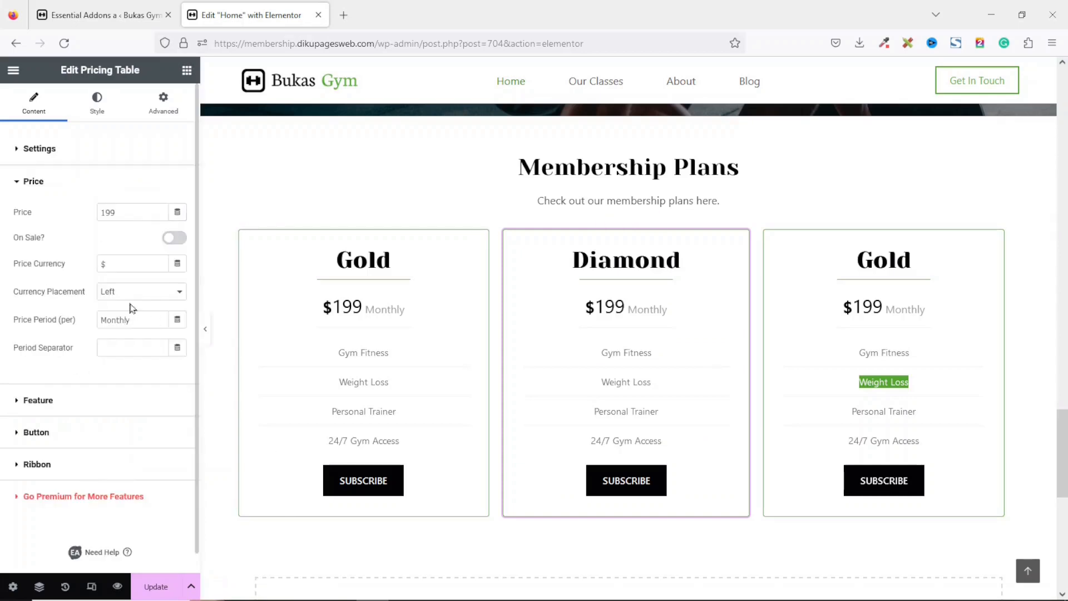
double_click(126, 213)
text(4)
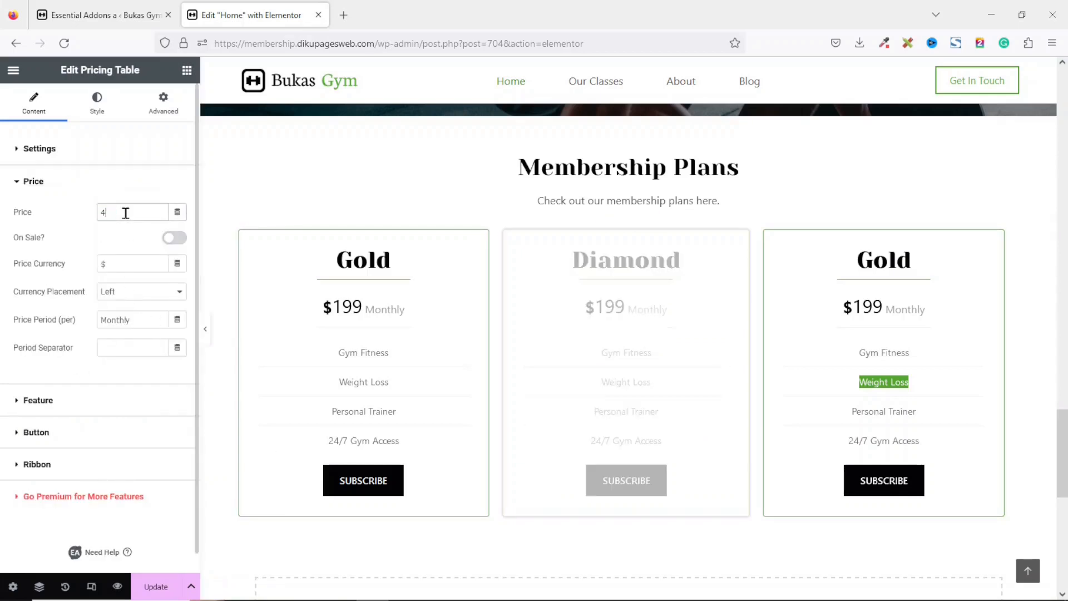
drag(144, 317, 72, 318)
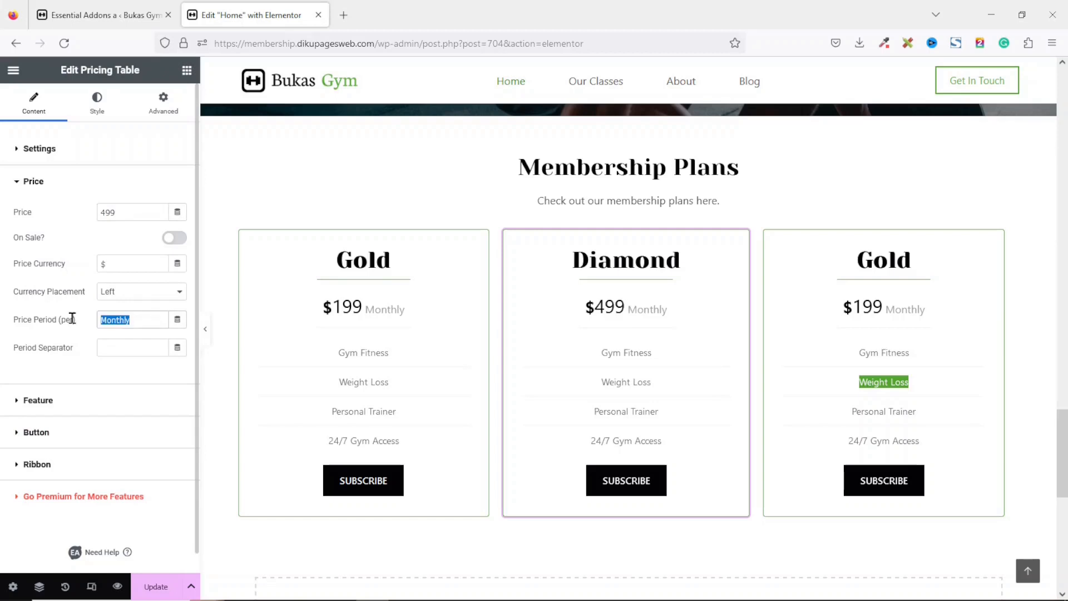
text(Quar)
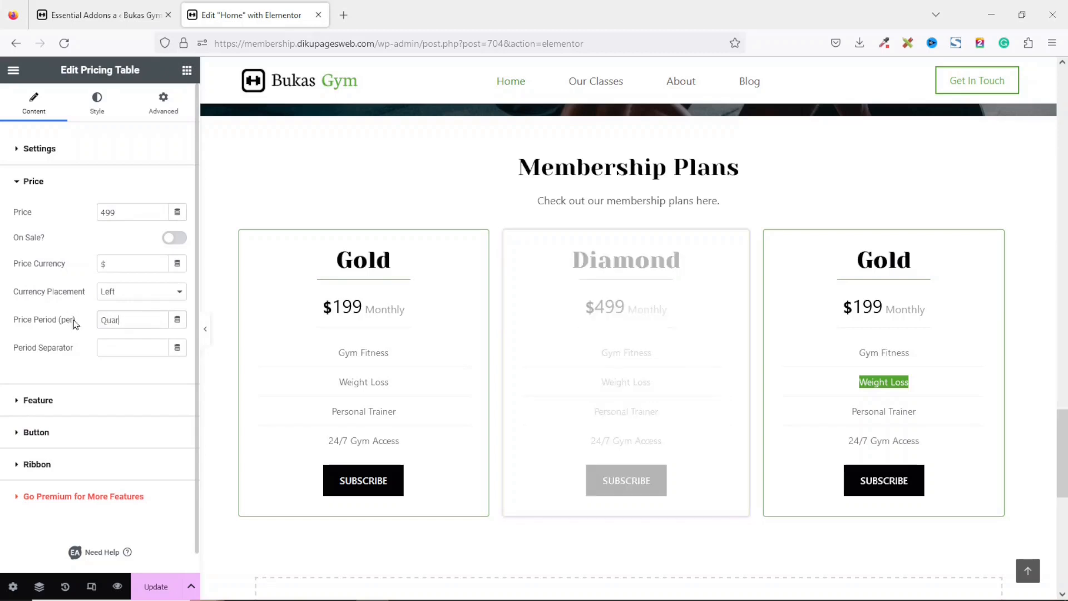
text(terly)
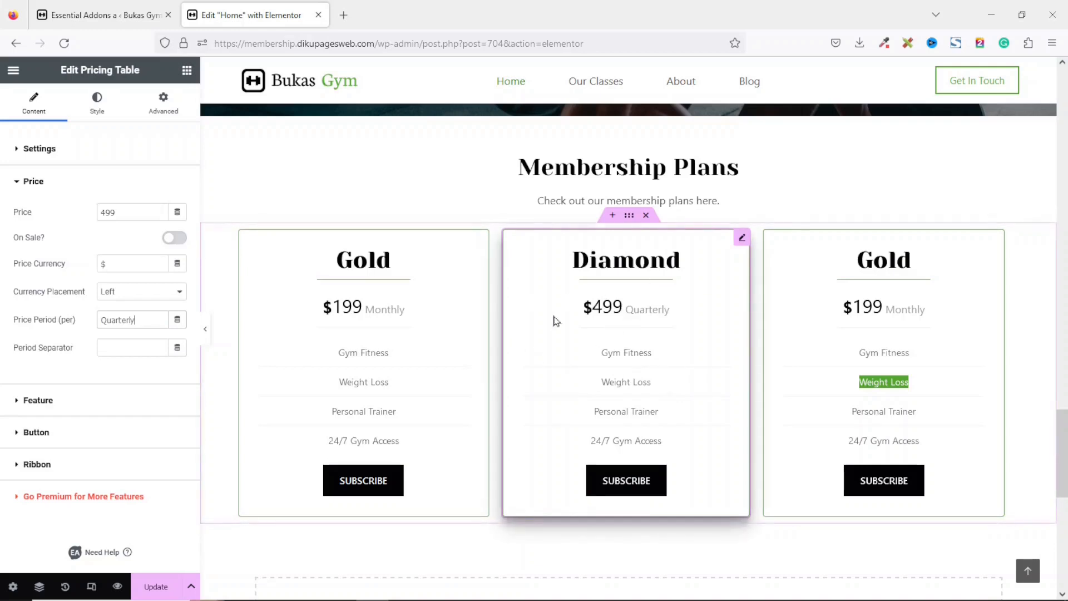
Mark the Diamond table as featured with ribbon Style 2 and tag text Popular.
click(37, 464)
click(174, 306)
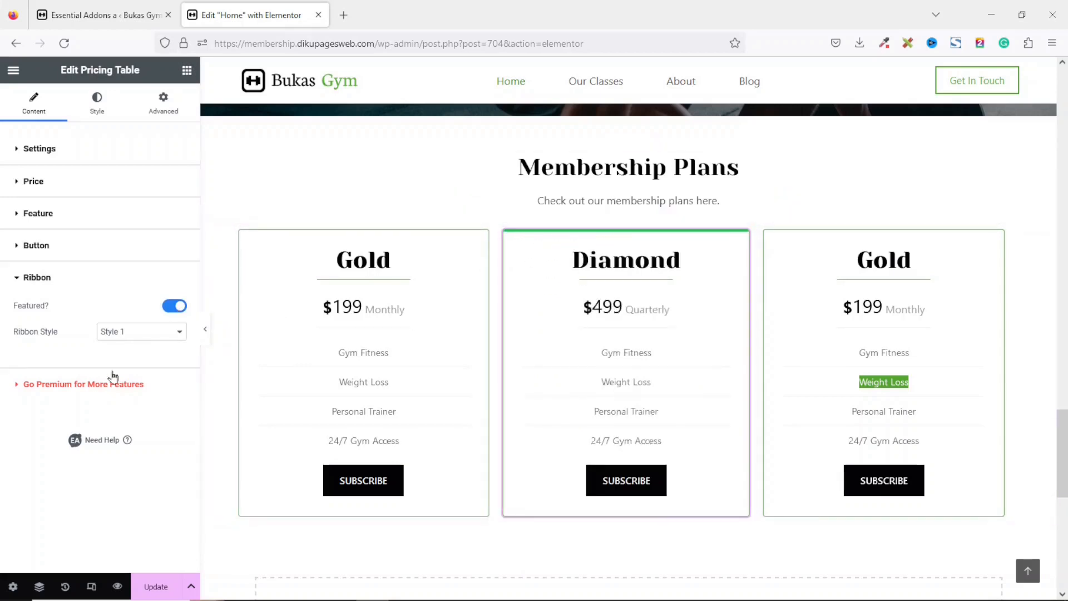
click(142, 332)
click(129, 366)
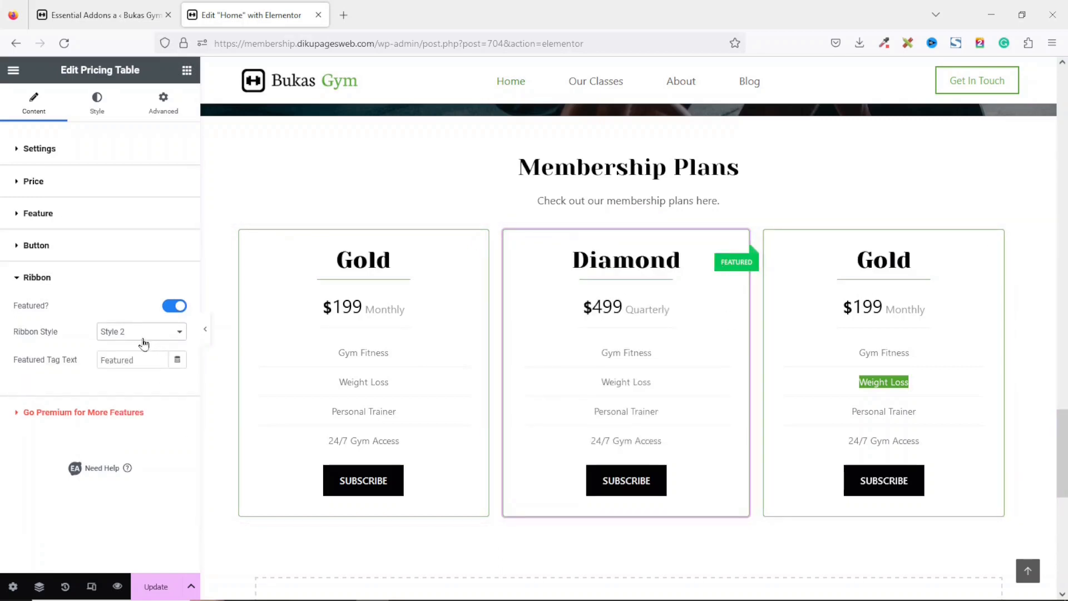
drag(148, 360, 91, 363)
text(Popular)
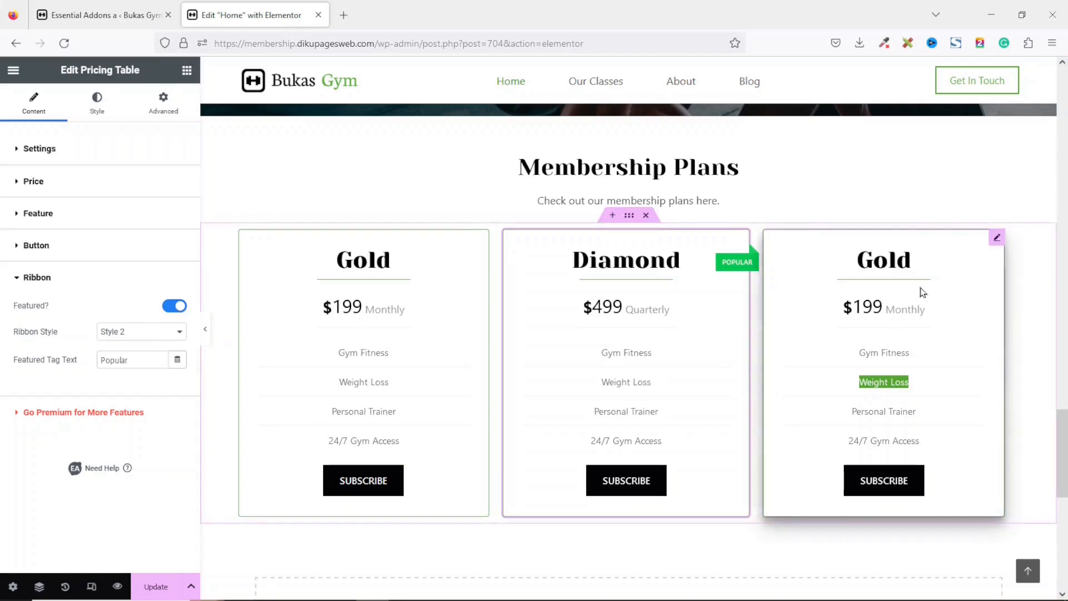
Rename the third pricing table's title to Platinum.
click(922, 292)
drag(118, 231, 2, 245)
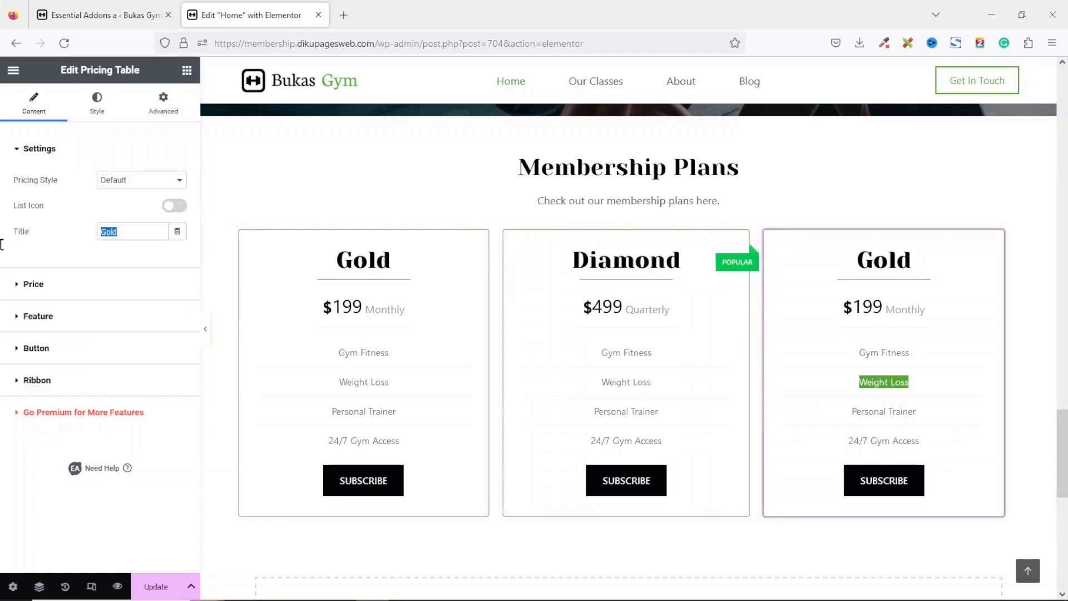
text(Pla)
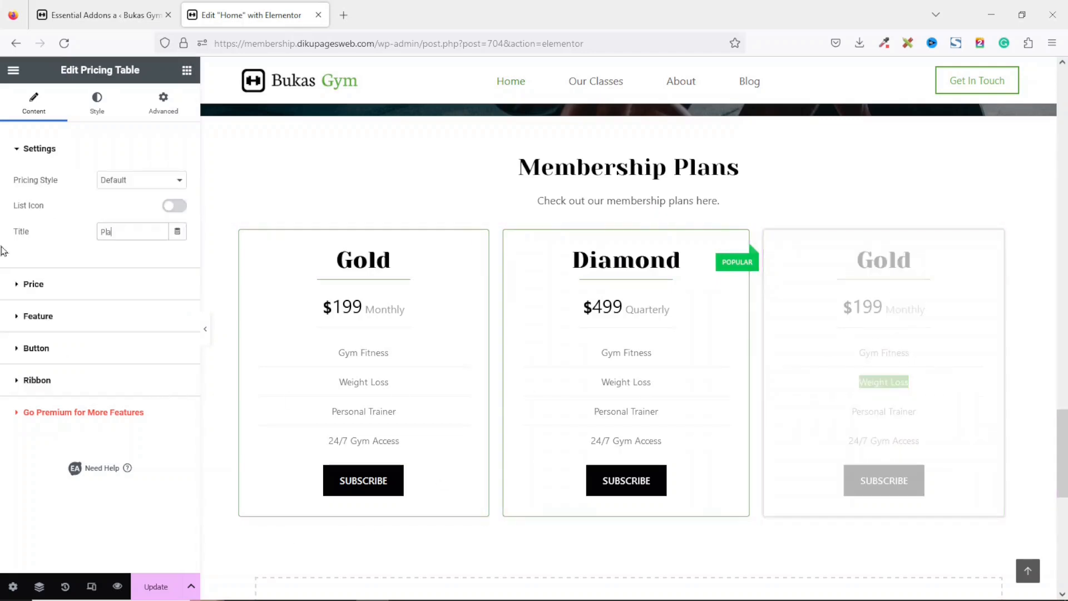
text(tinum)
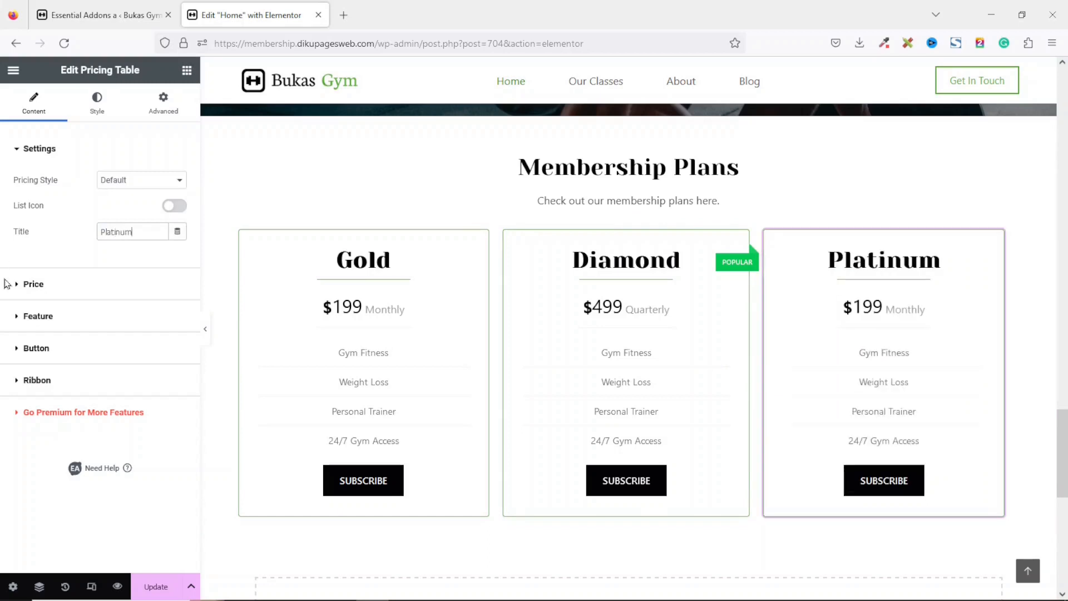
Set the Platinum table's price to 1099.
click(33, 284)
drag(140, 212, 6, 221)
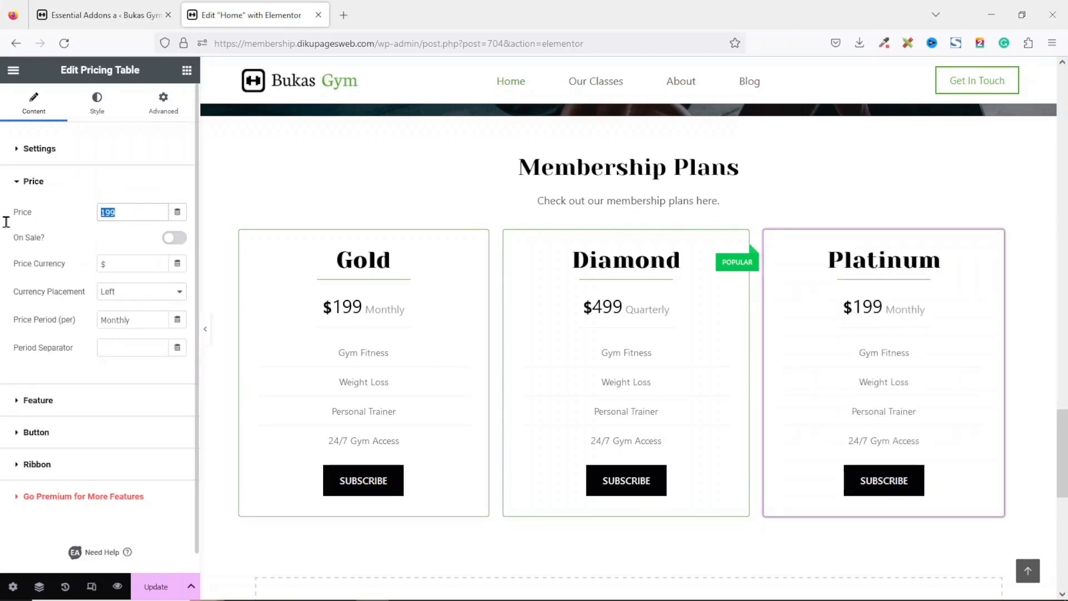
text(1099)
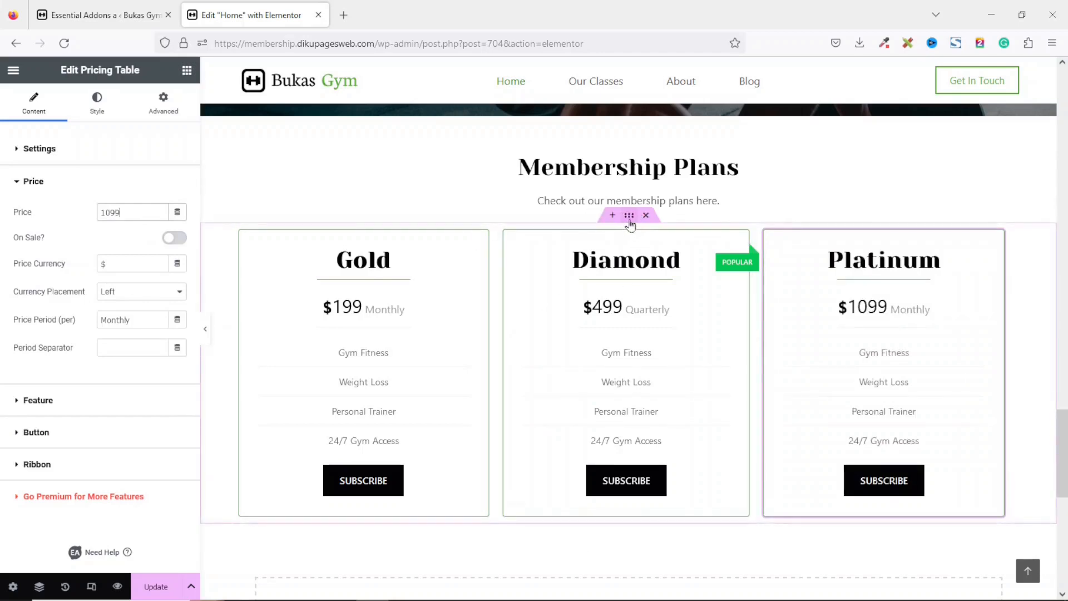
Set the pricing tables container's bottom margin to 80 px and update the page.
click(629, 222)
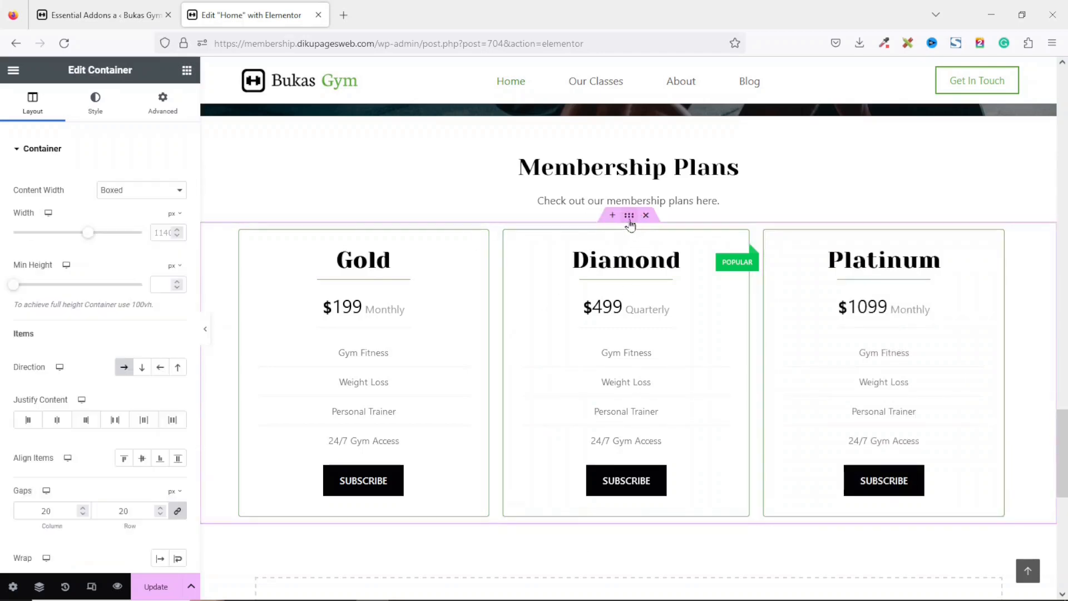
click(161, 100)
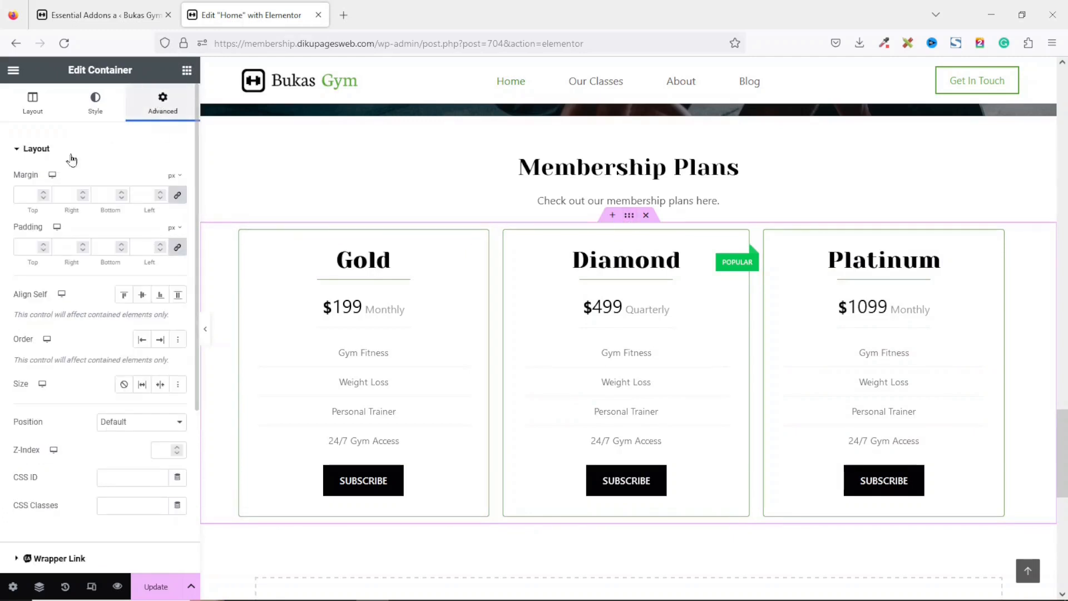
click(177, 195)
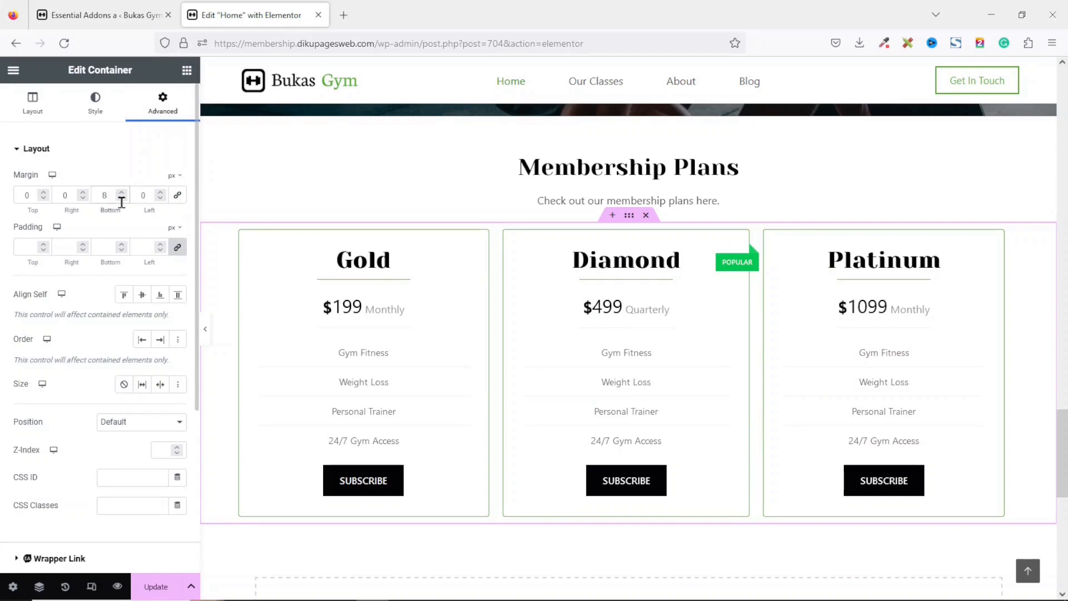
scroll(1051, 443, down, 3)
scroll(1051, 443, up, 1)
scroll(1051, 443, up, 1)
click(156, 586)
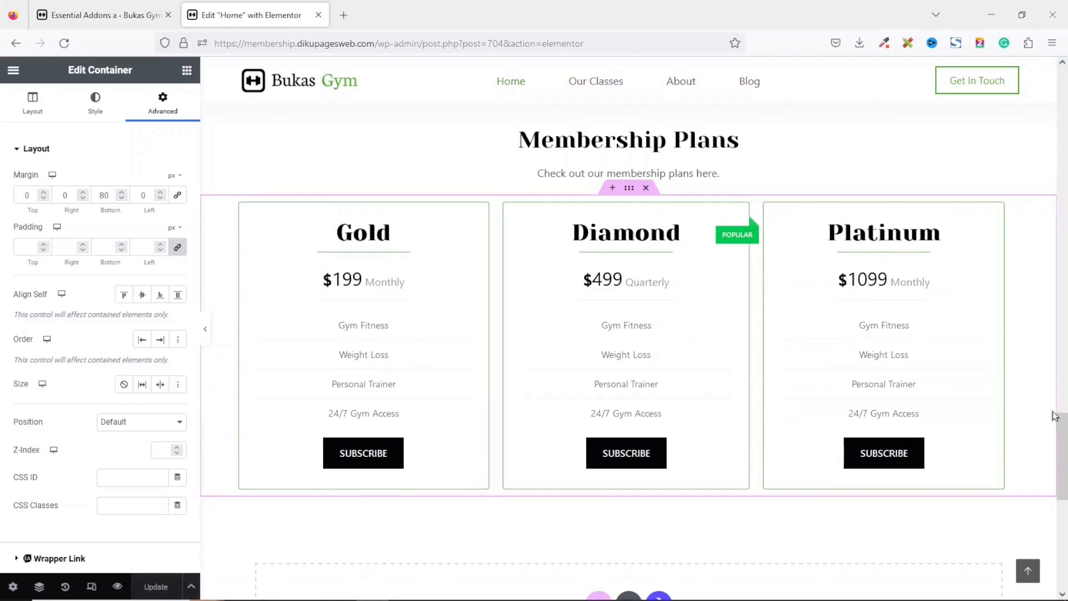
Add an Essential Addons Call to Action widget in the empty section below the pricing tables.
scroll(1061, 492, down, 3)
scroll(1061, 492, down, 3)
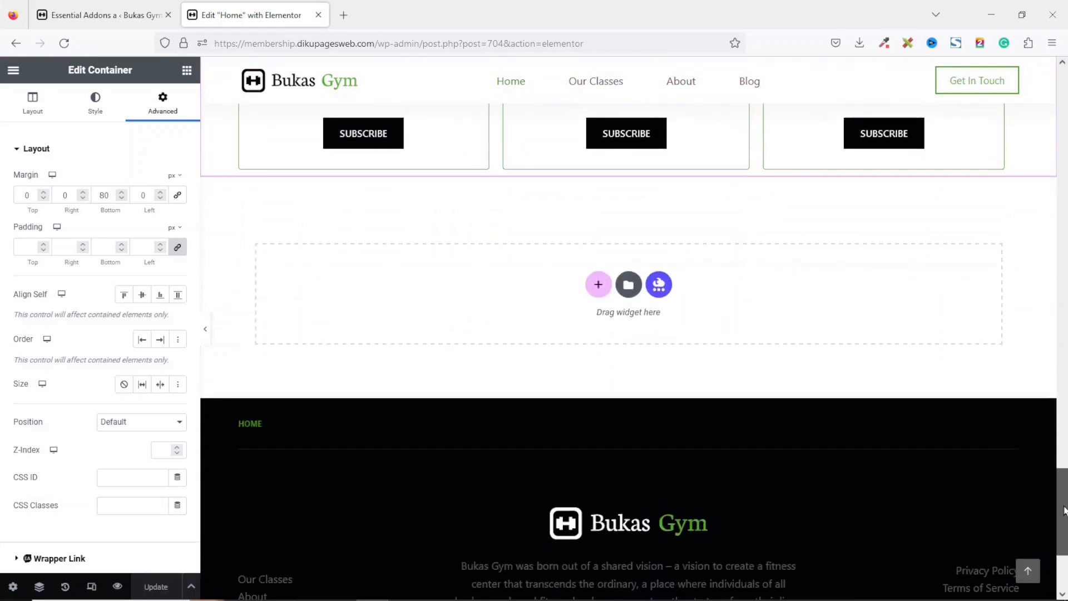
click(187, 71)
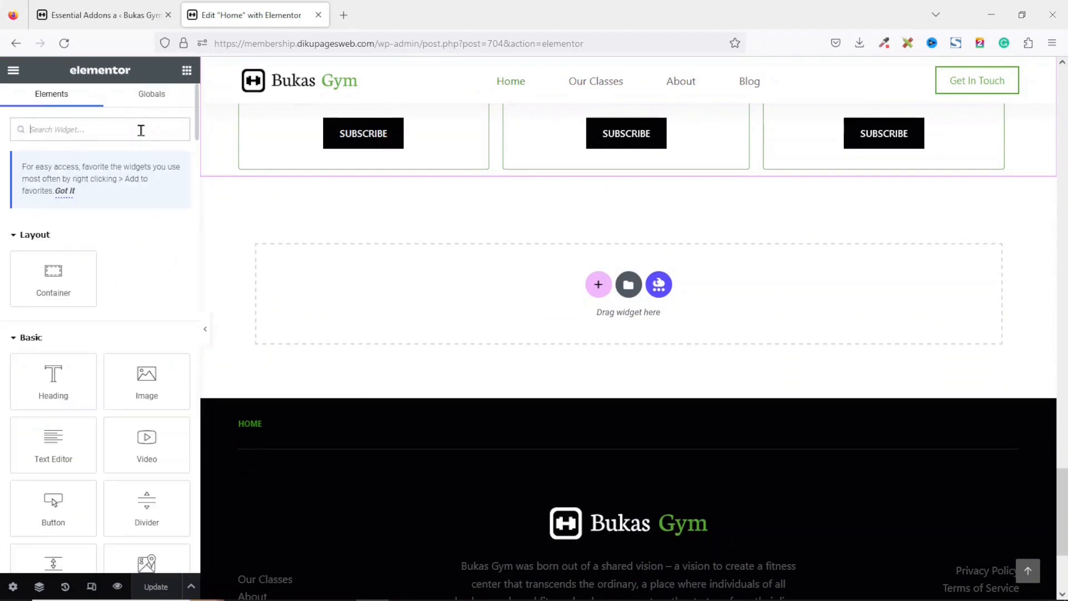
text(call)
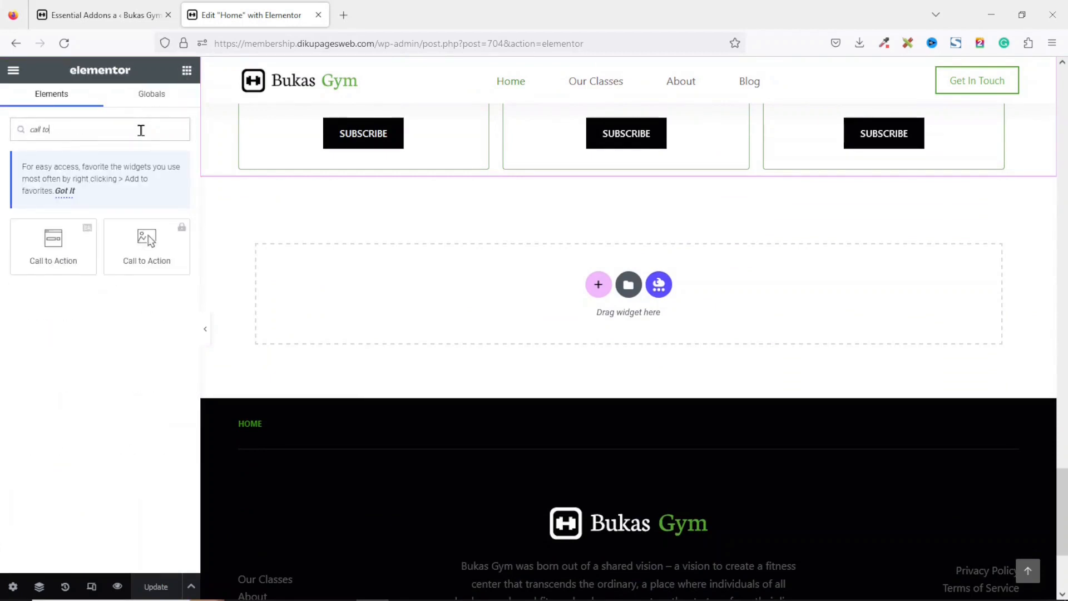
text( to)
drag(54, 238, 54, 238)
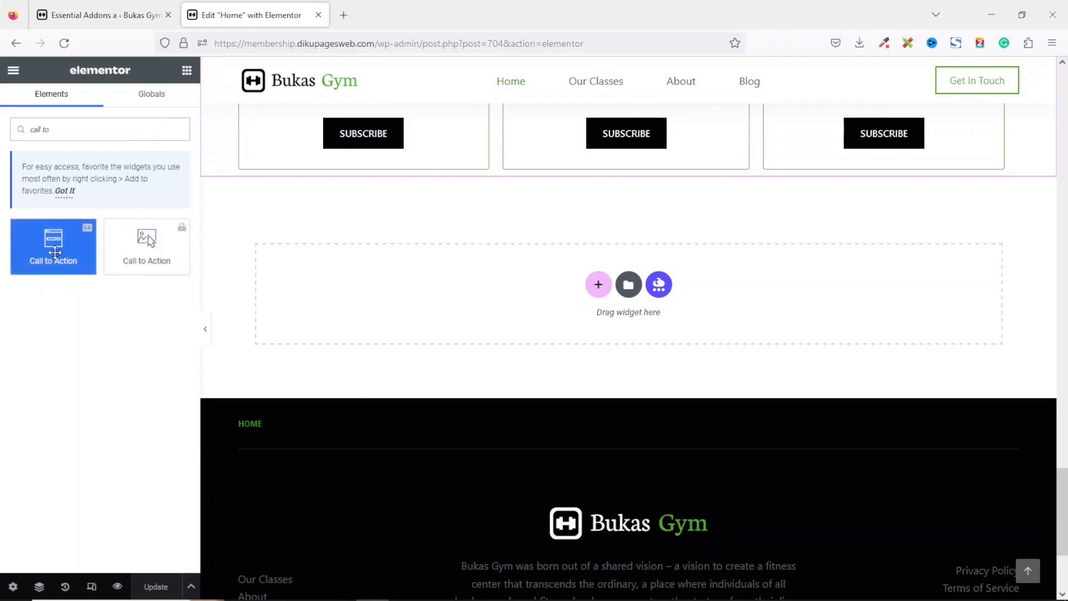
drag(50, 246, 344, 299)
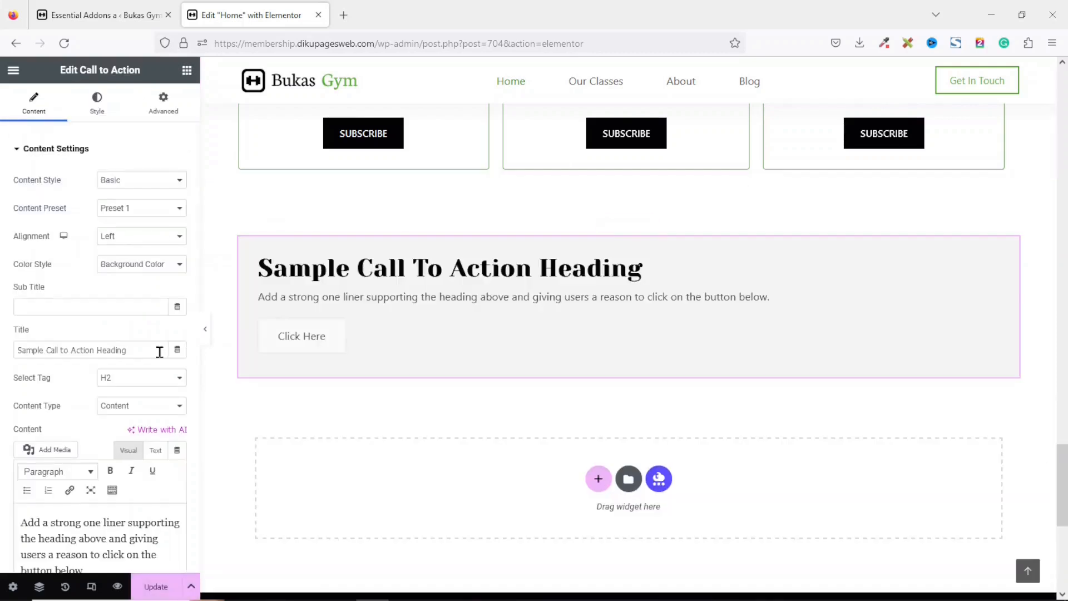
Set the call to action title to Join Us Today.
drag(104, 350, 1, 348)
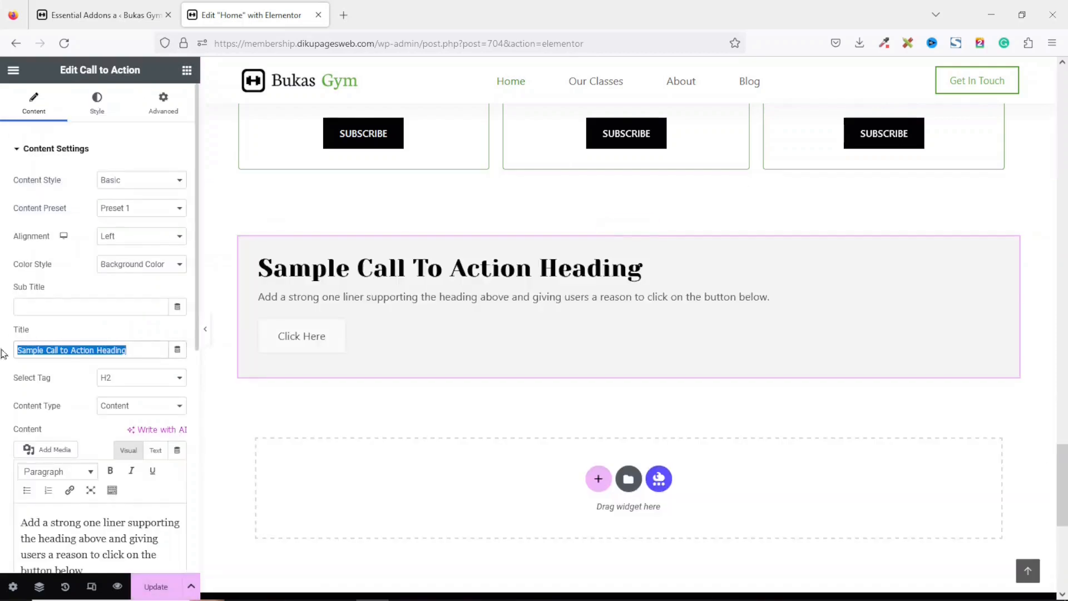
text(Join )
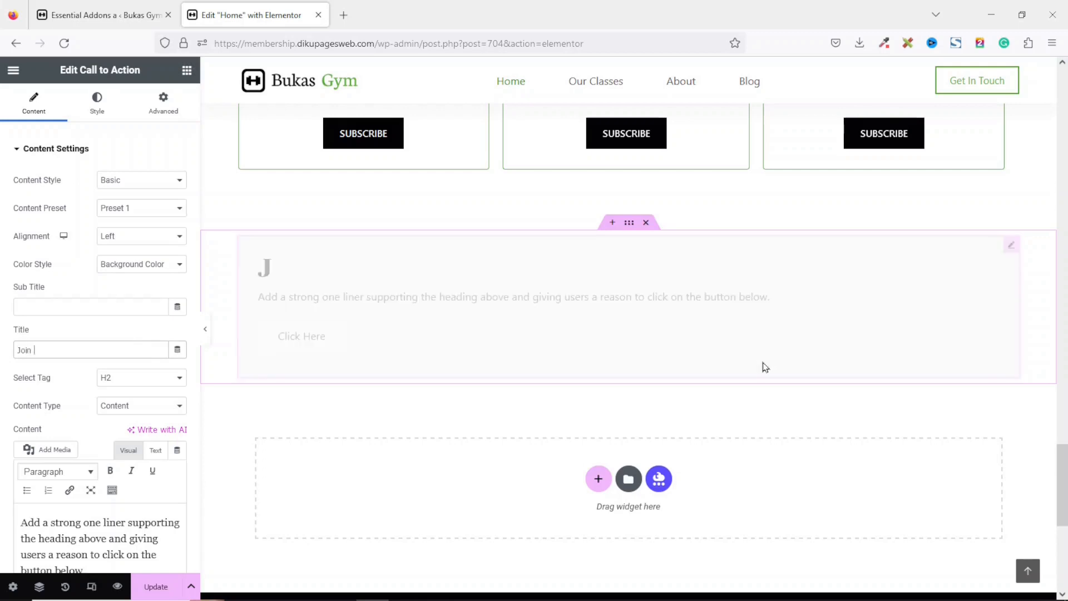
text(Us Today!)
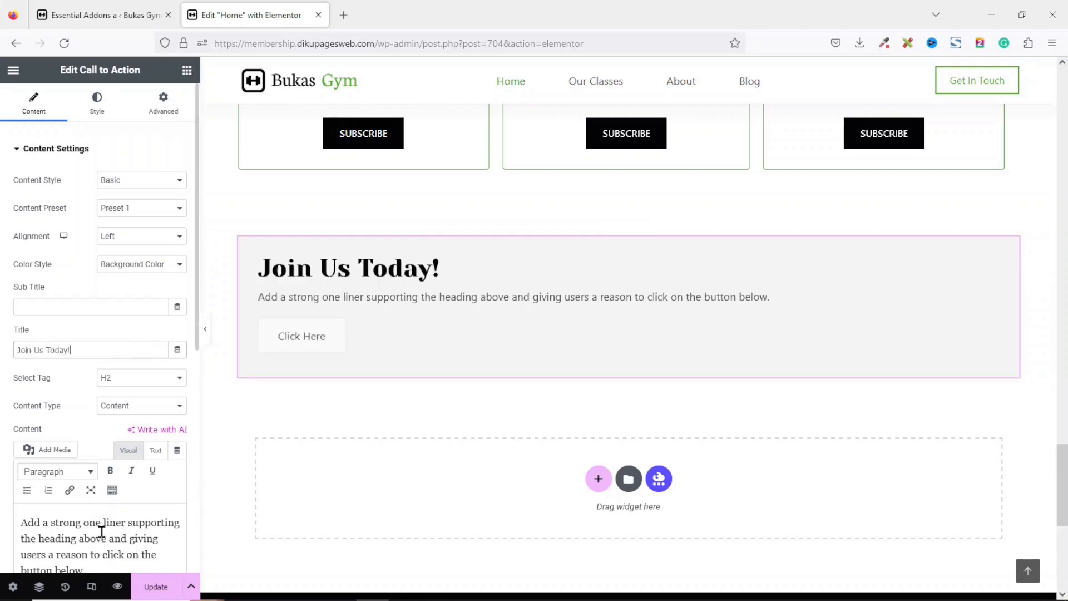
Finish the title as Join Us Today! and replace the call to action's content with a pasted paragraph about joining Bukas Gym.
click(105, 538)
key(ctrl+a)
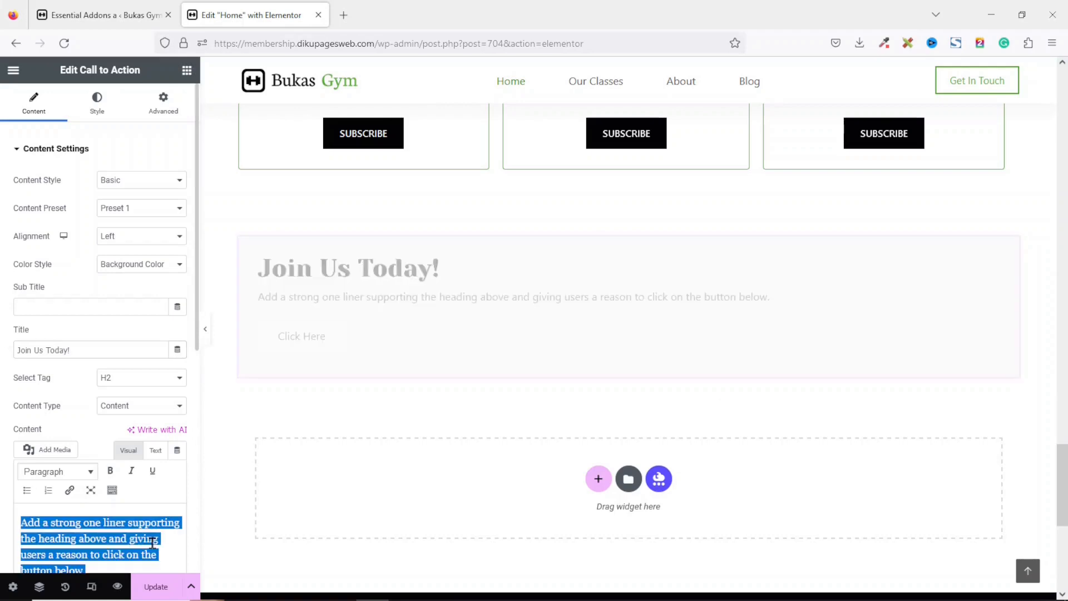
key(BackSpace)
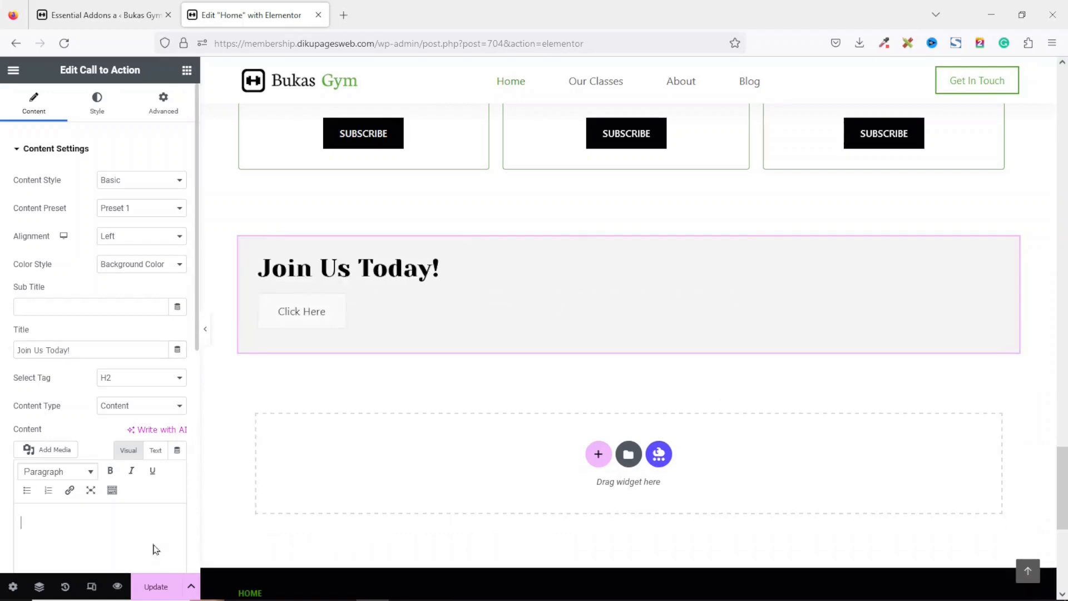
scroll(155, 549, down, 1)
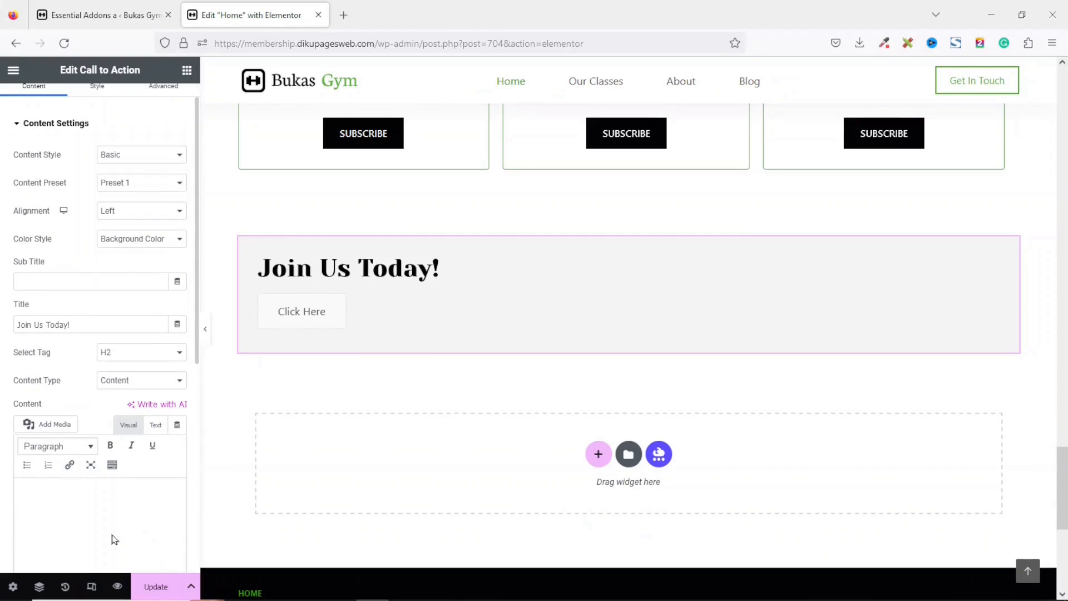
key(ctrl+v)
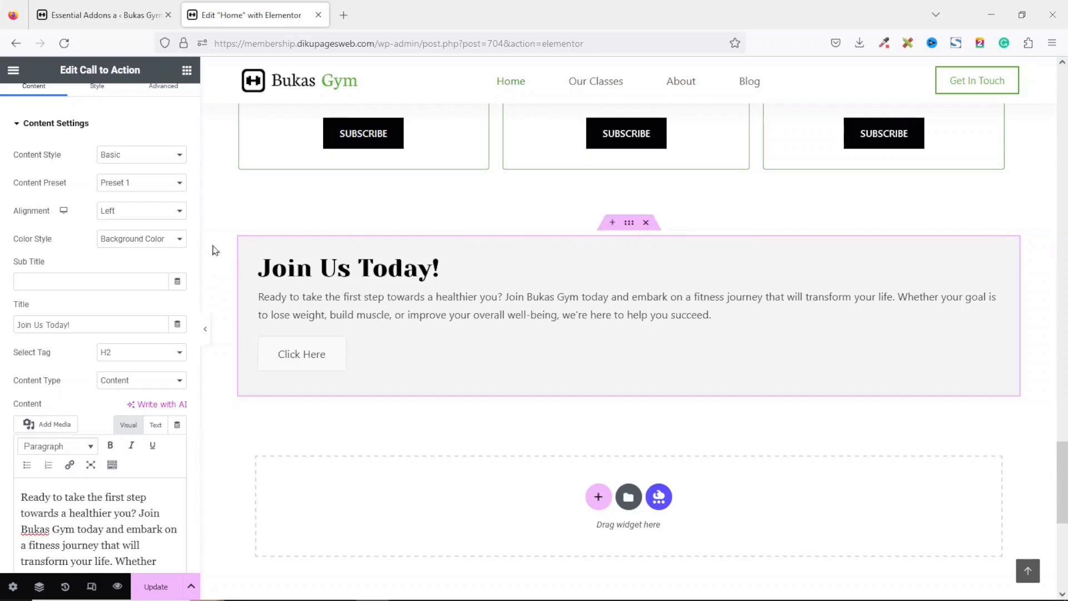
Give the call to action's container a classic green background color from the global colors.
click(629, 224)
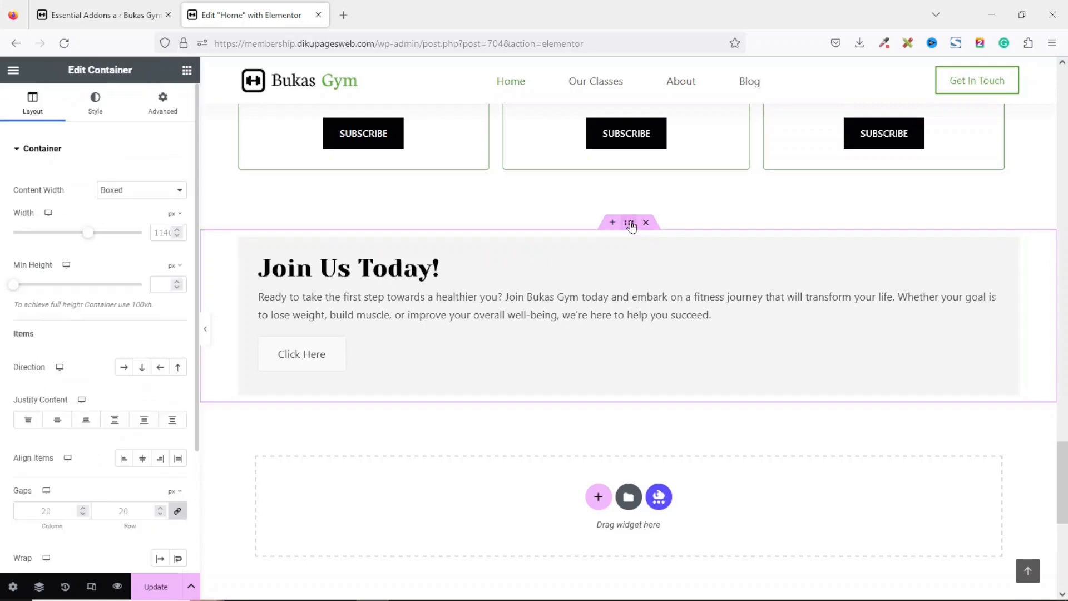
click(91, 100)
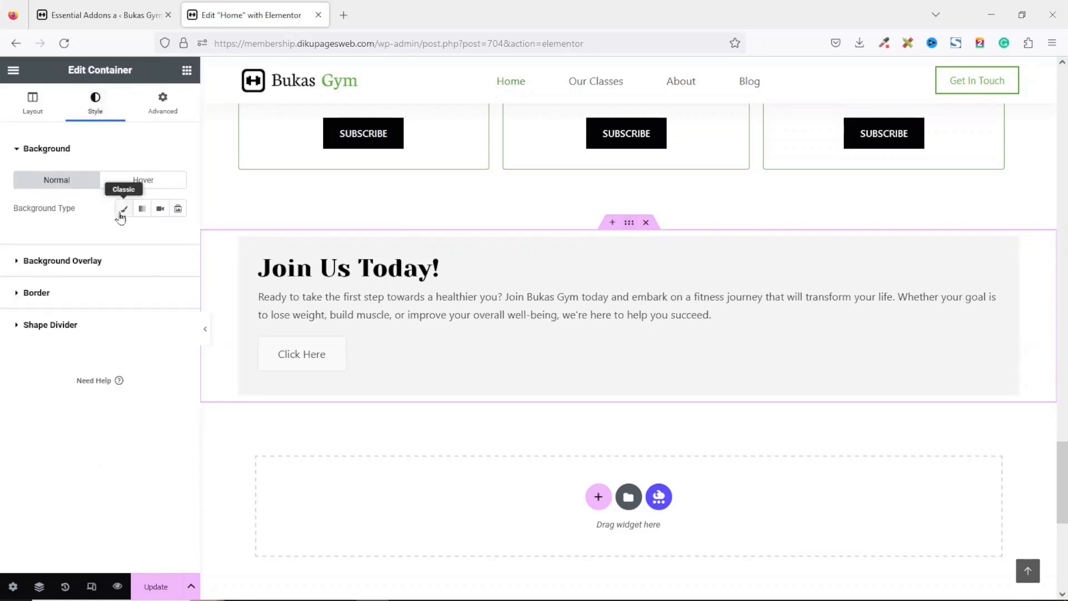
click(125, 210)
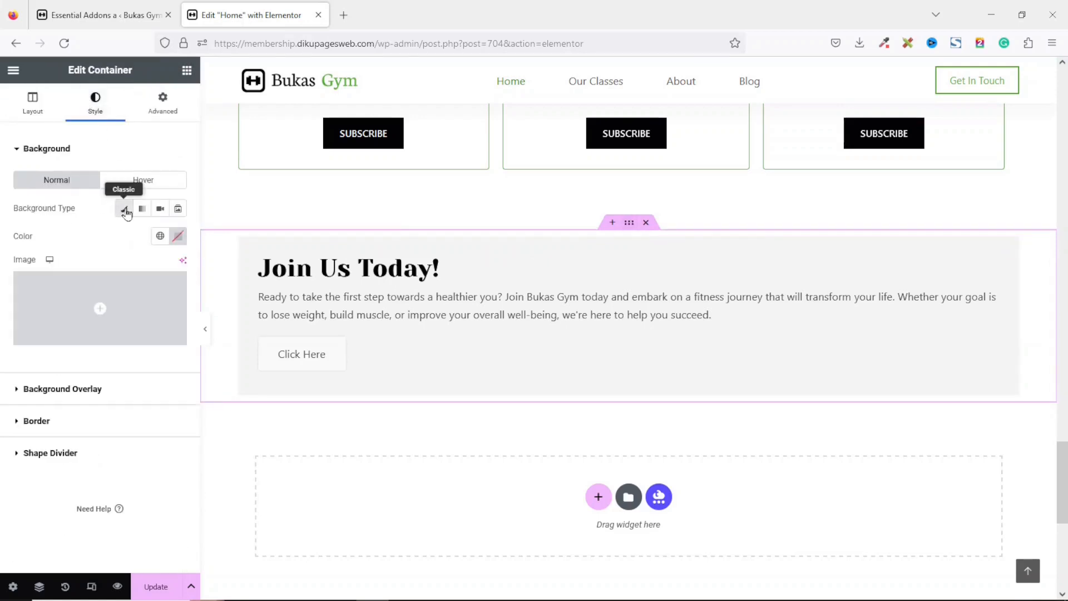
click(159, 236)
click(98, 406)
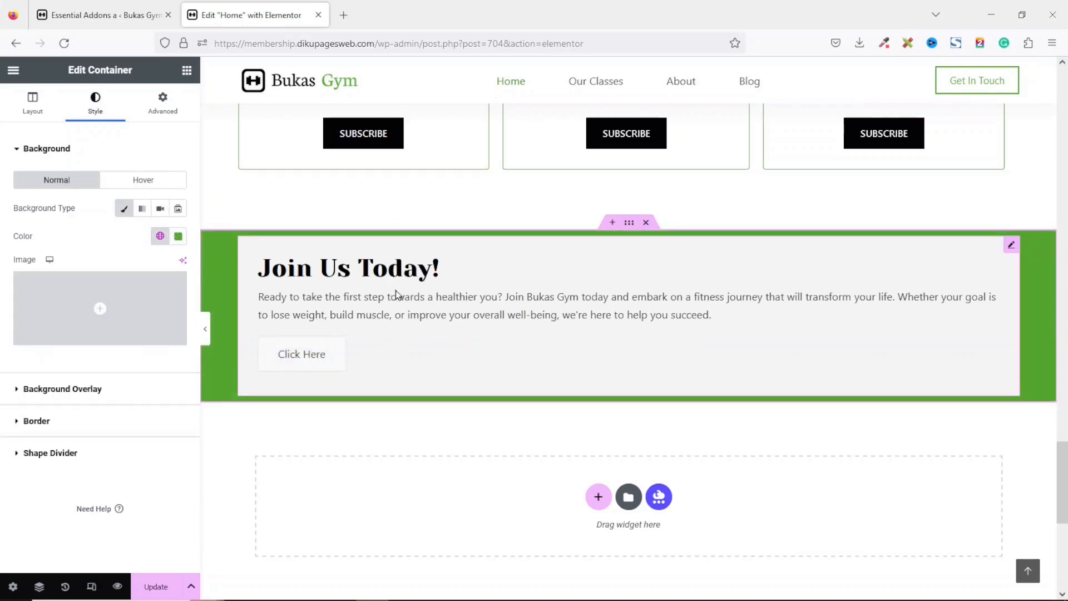
Make the call to action widget's own background color fully transparent.
click(437, 299)
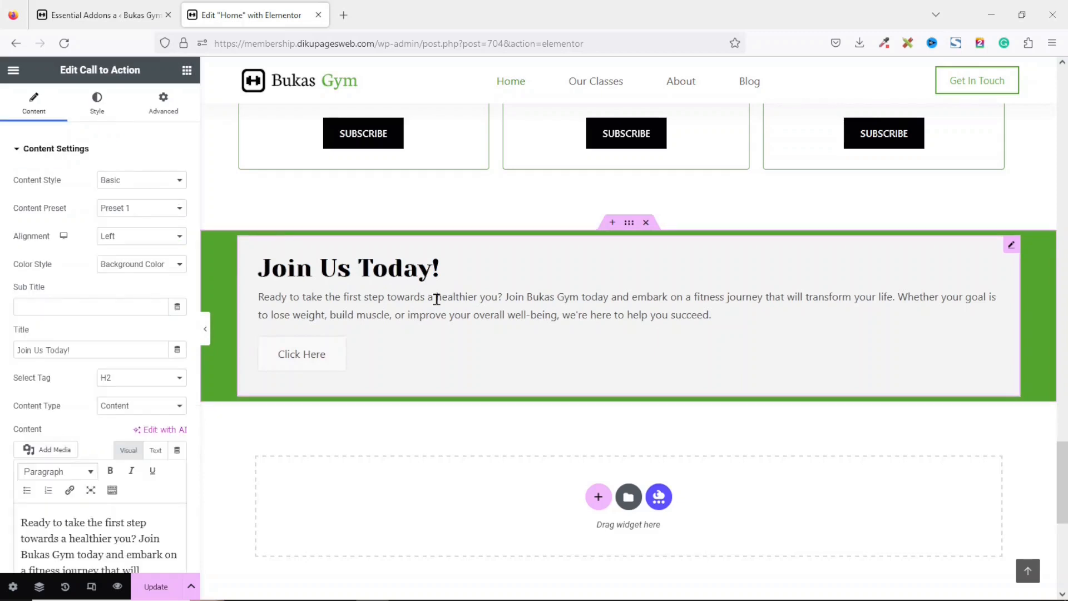
click(108, 107)
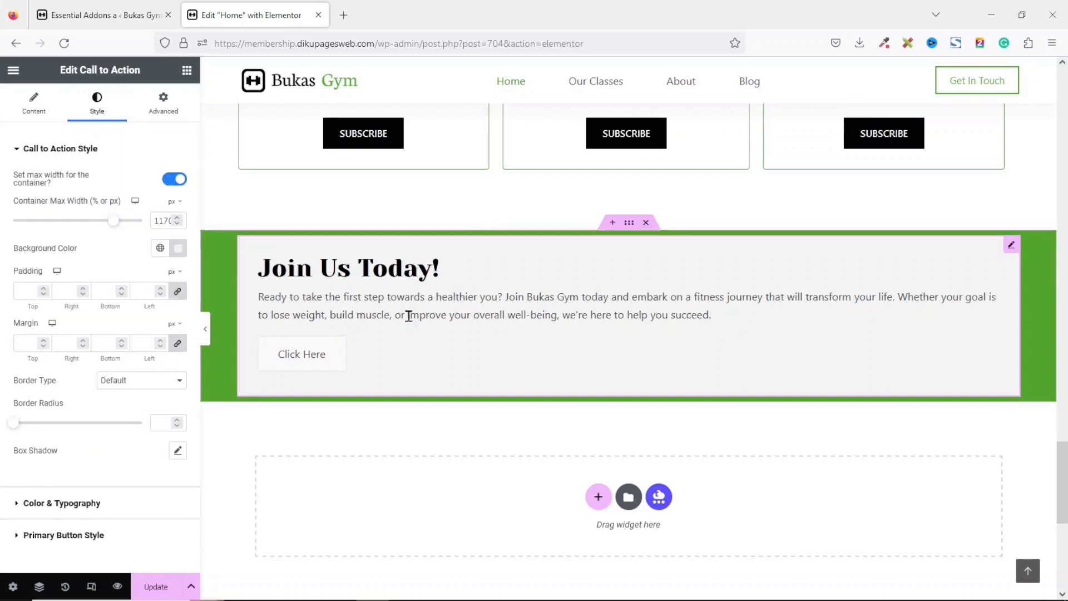
click(179, 250)
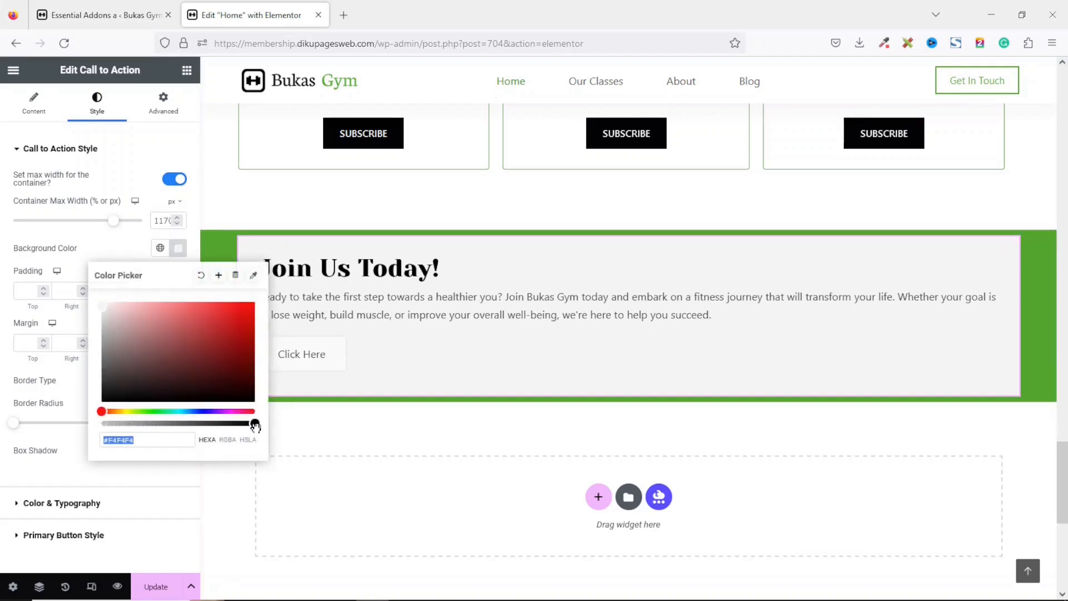
drag(254, 424, 152, 424)
drag(85, 434, 65, 435)
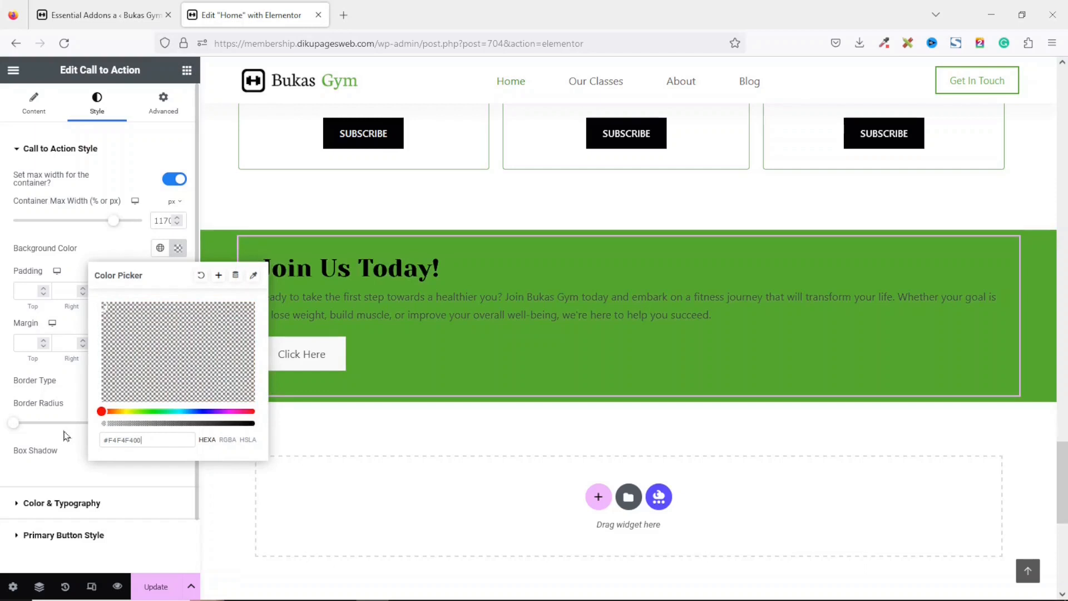
click(457, 318)
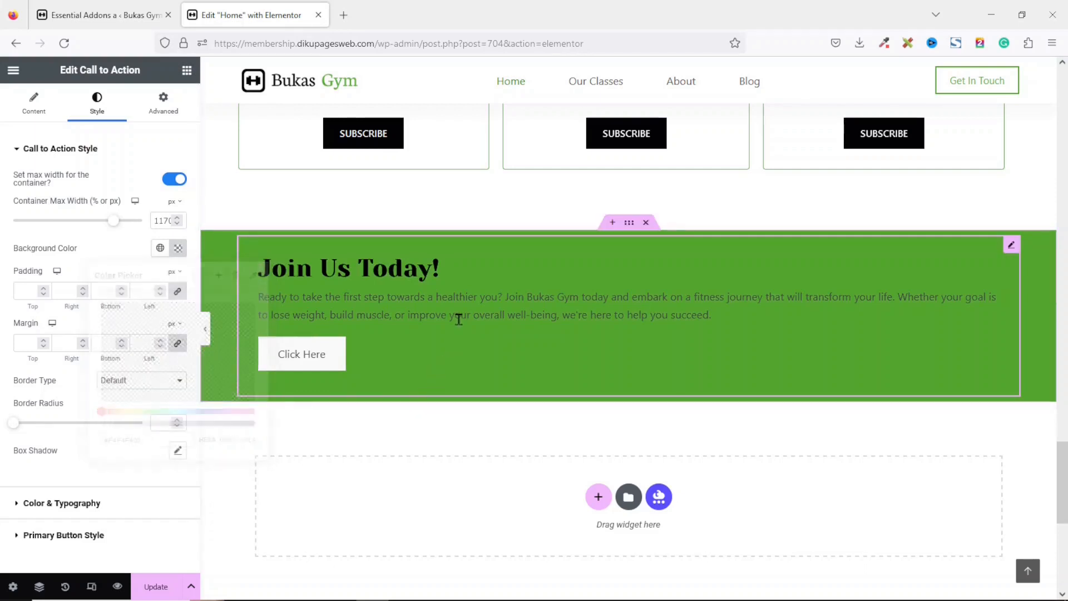
Set the call to action's title and content colors to white global theme colors.
click(72, 504)
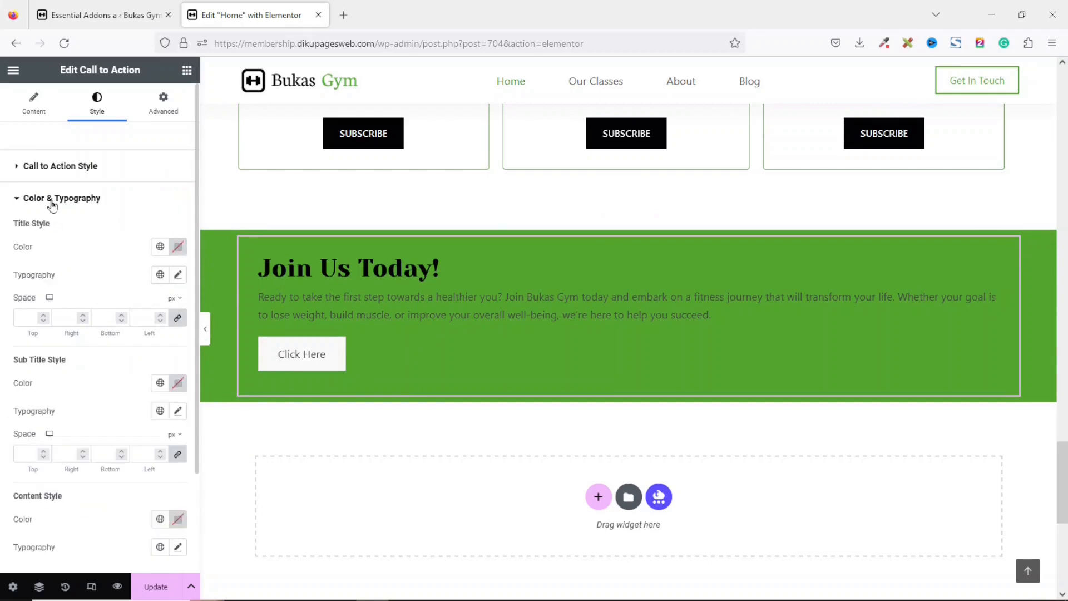
click(160, 246)
scroll(187, 421, down, 2)
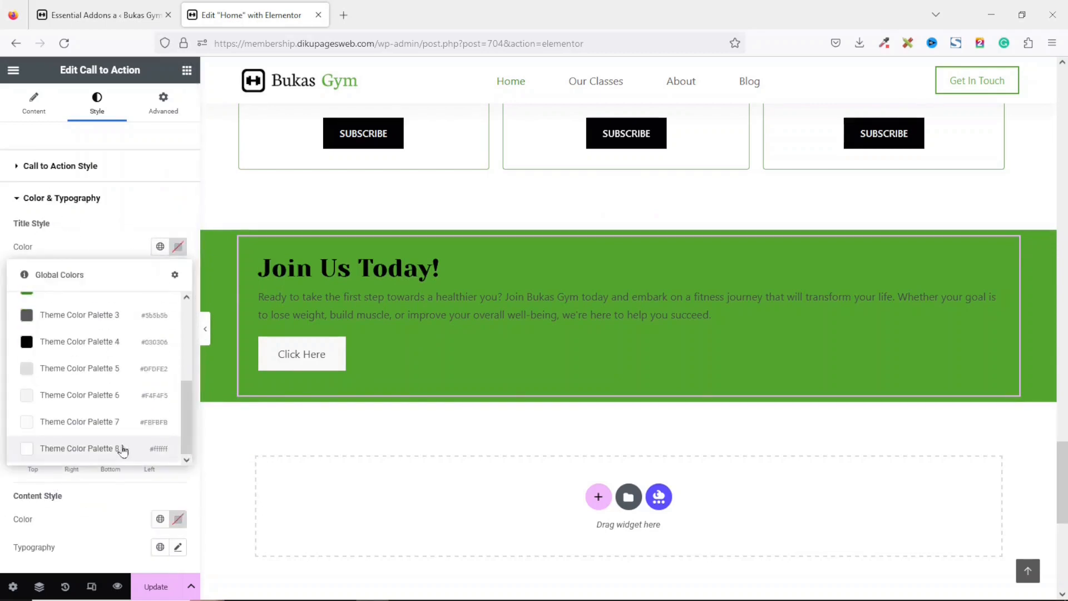
click(119, 448)
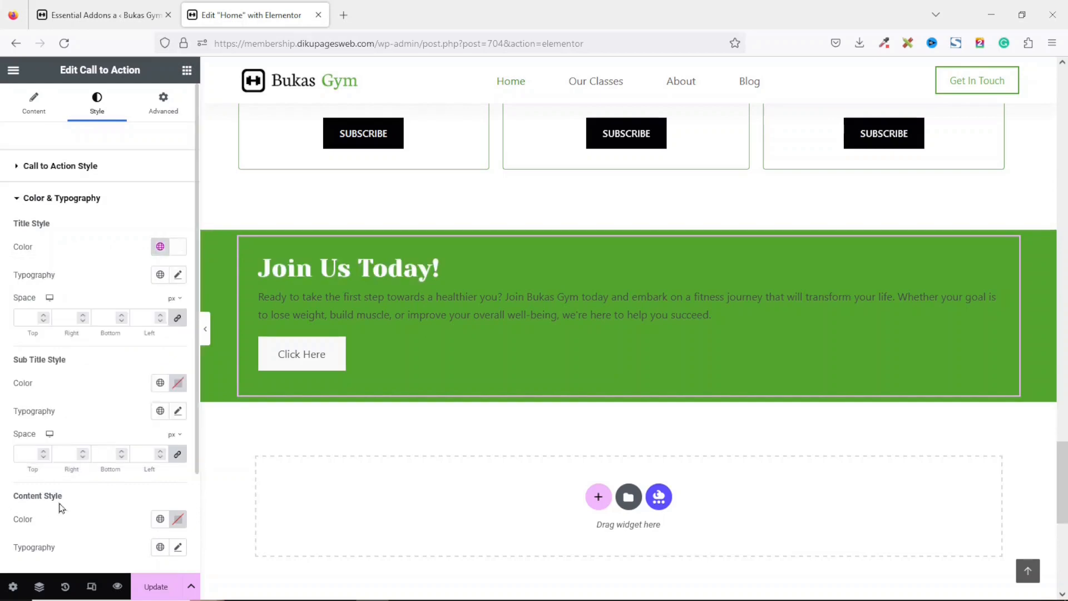
click(160, 518)
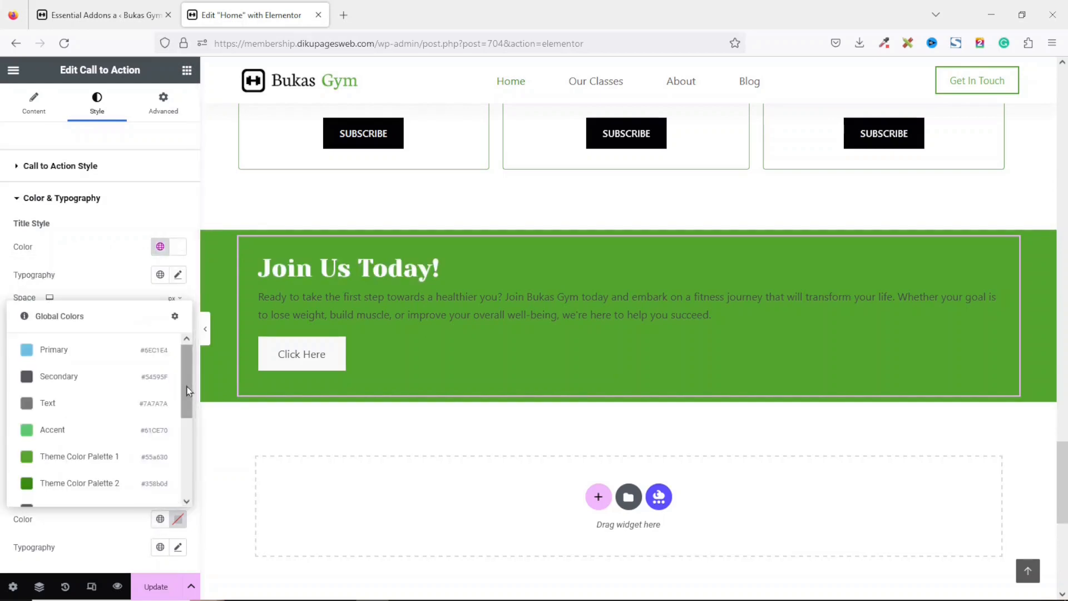
scroll(196, 416, down, 2)
click(109, 490)
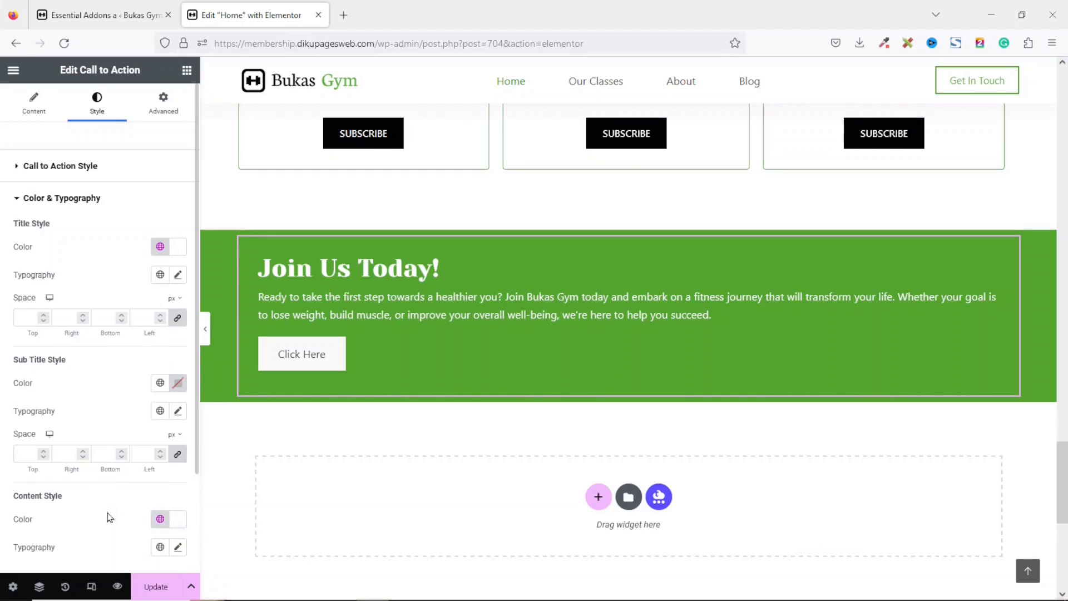
Set the primary button's normal text color to black and background color to white from the global colors.
scroll(105, 512, down, 4)
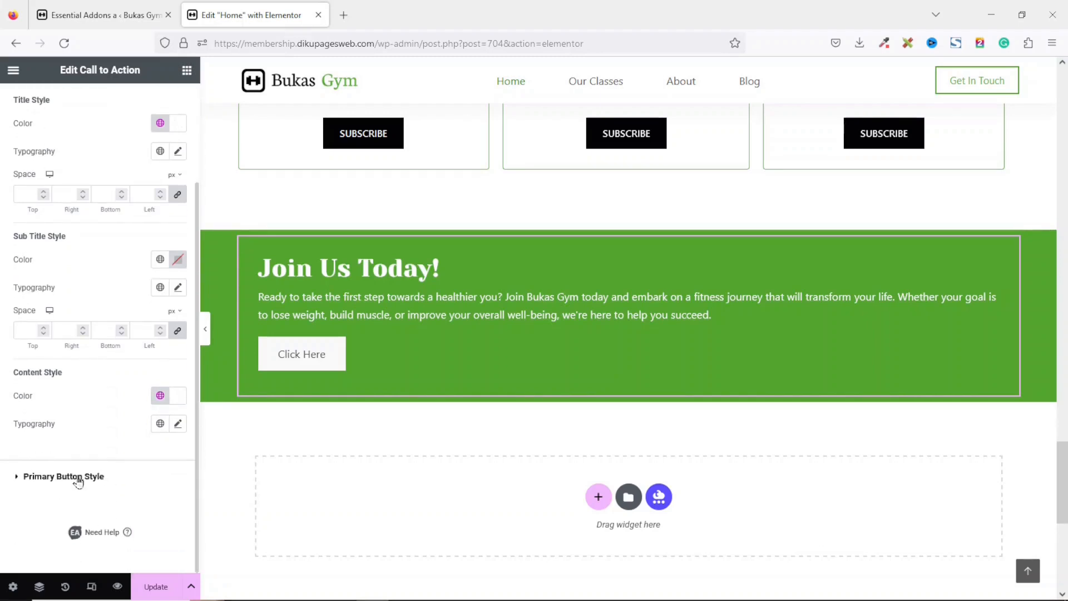
click(81, 478)
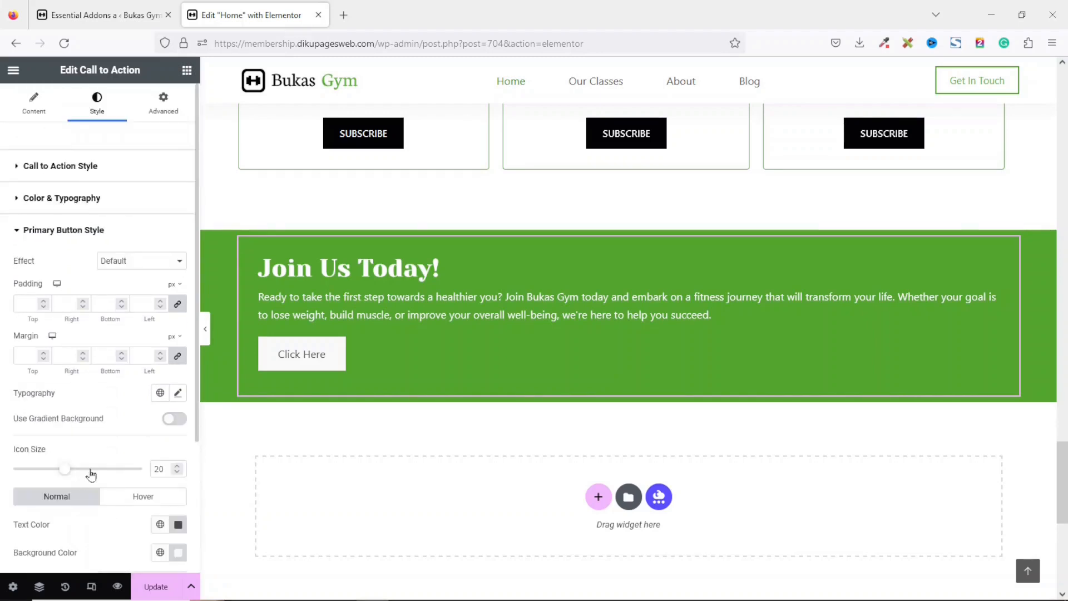
scroll(85, 452, down, 1)
click(159, 443)
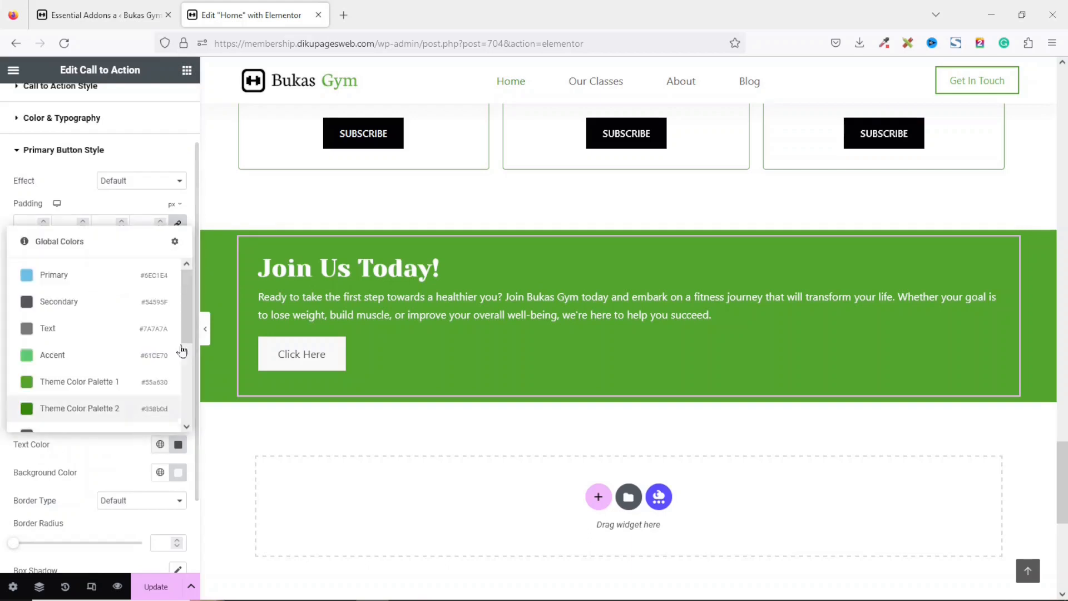
scroll(187, 363, down, 3)
click(133, 377)
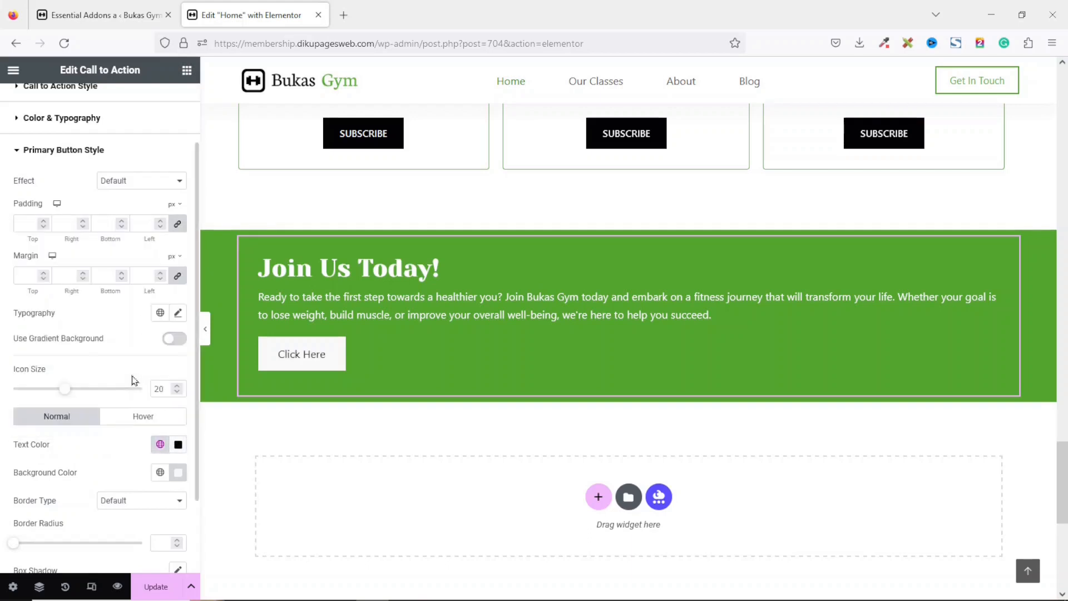
click(159, 471)
drag(186, 356, 186, 425)
click(142, 444)
Set the primary button's hover text color to white and hover background color to black.
click(141, 421)
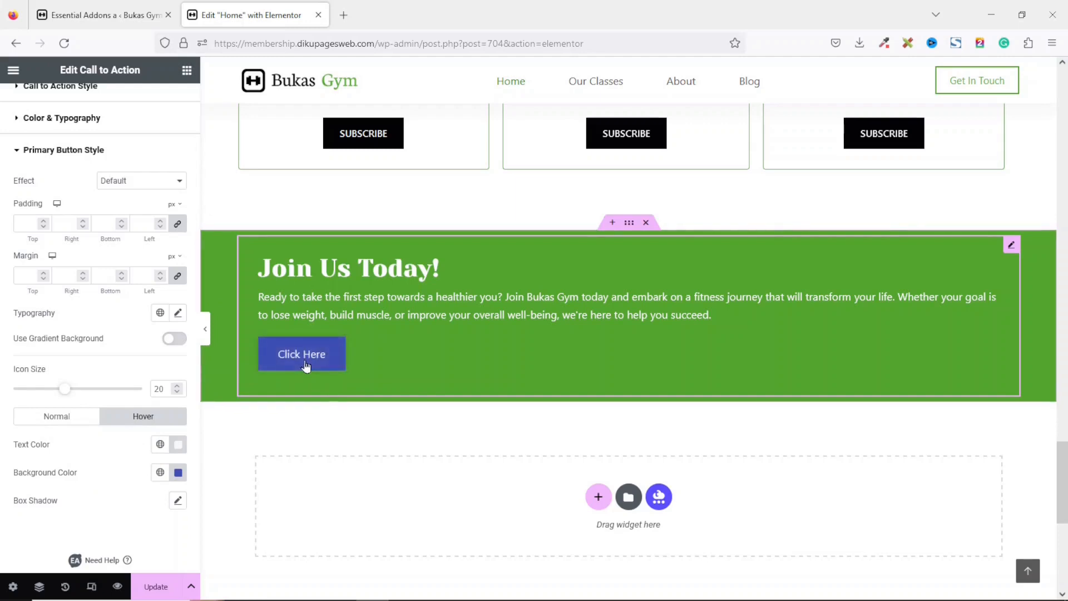
click(159, 445)
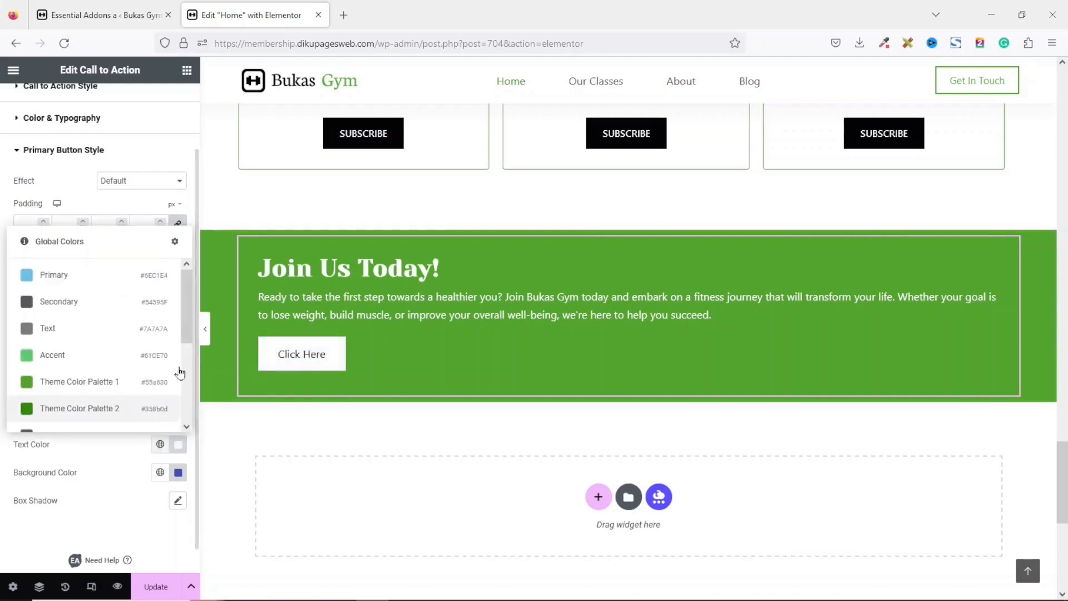
drag(184, 316, 195, 436)
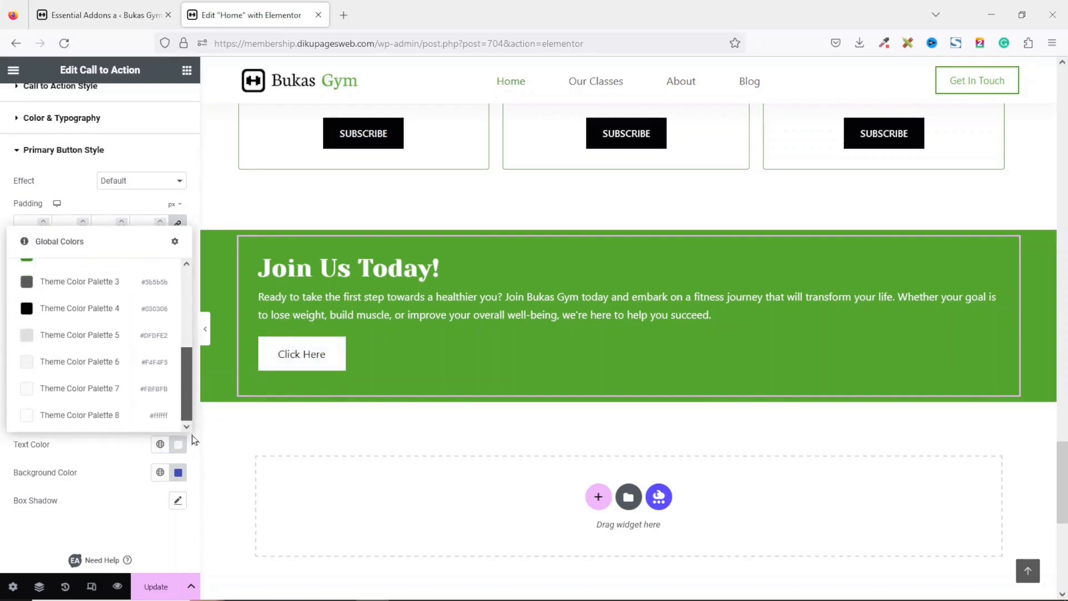
click(143, 421)
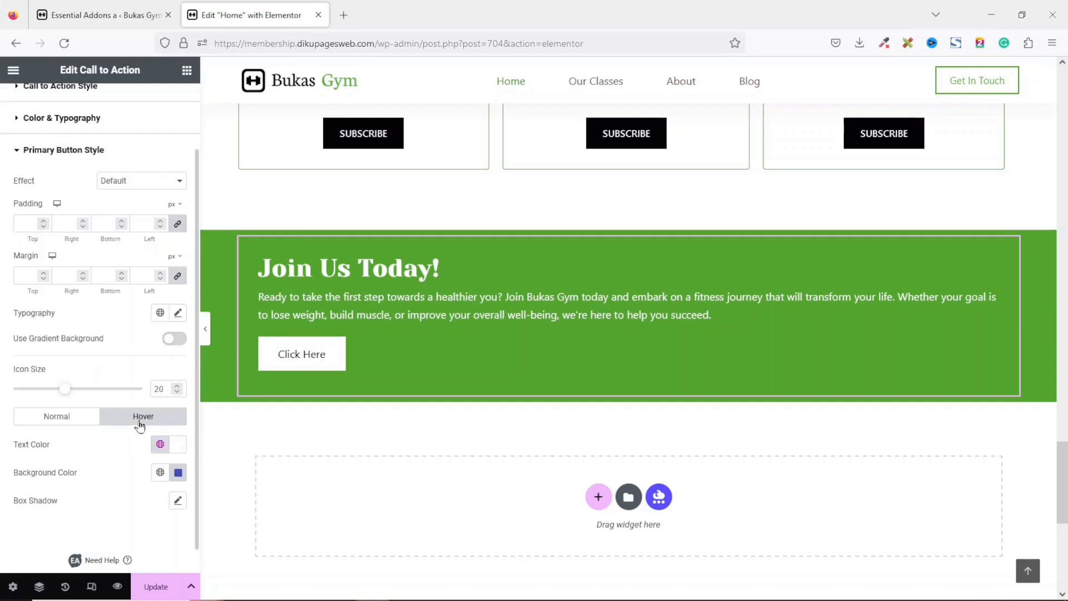
click(160, 472)
drag(184, 356, 178, 421)
click(83, 349)
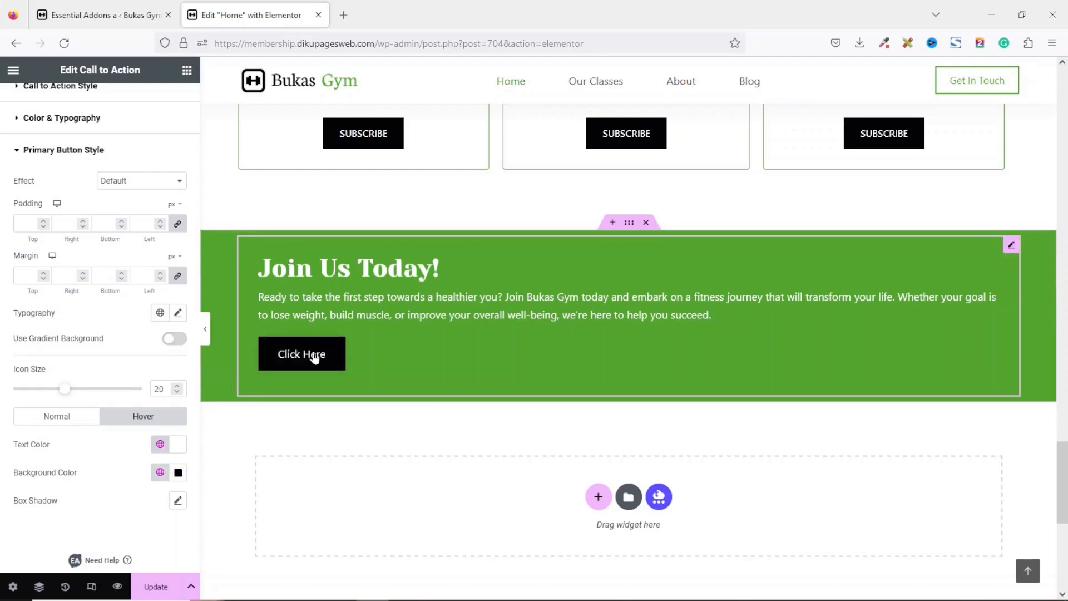
Change the primary button text to Get In Touch.
scroll(90, 165, up, 3)
click(33, 104)
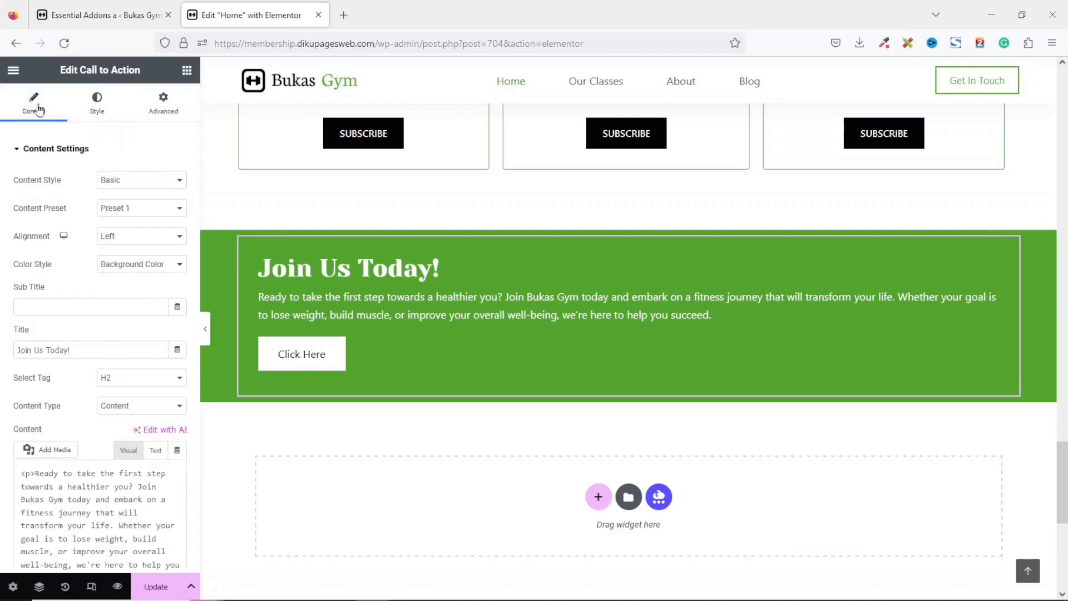
scroll(84, 279, down, 1)
scroll(84, 280, down, 7)
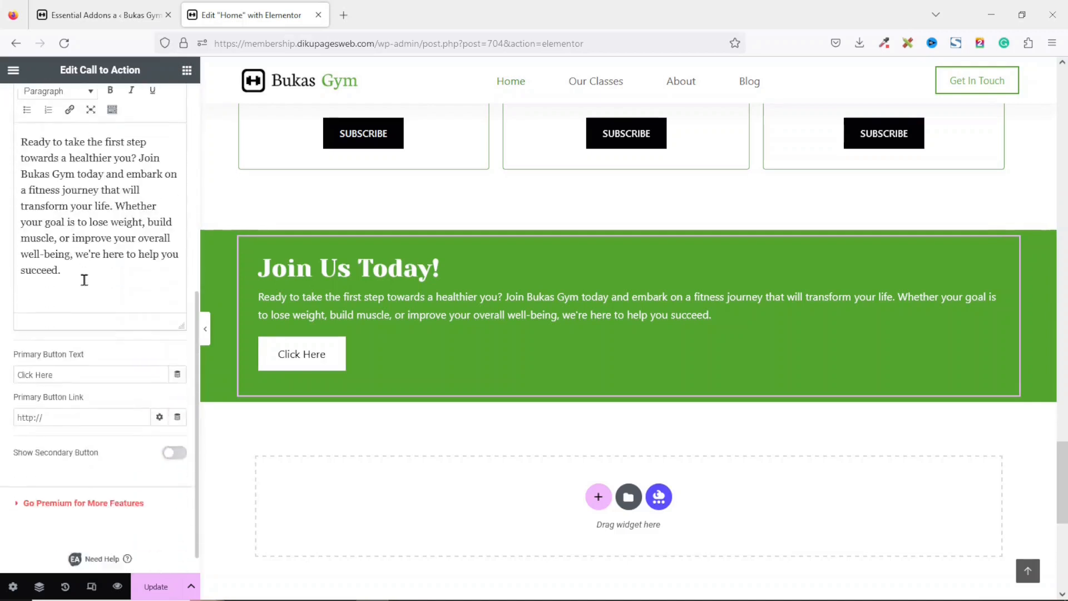
drag(85, 348, 15, 349)
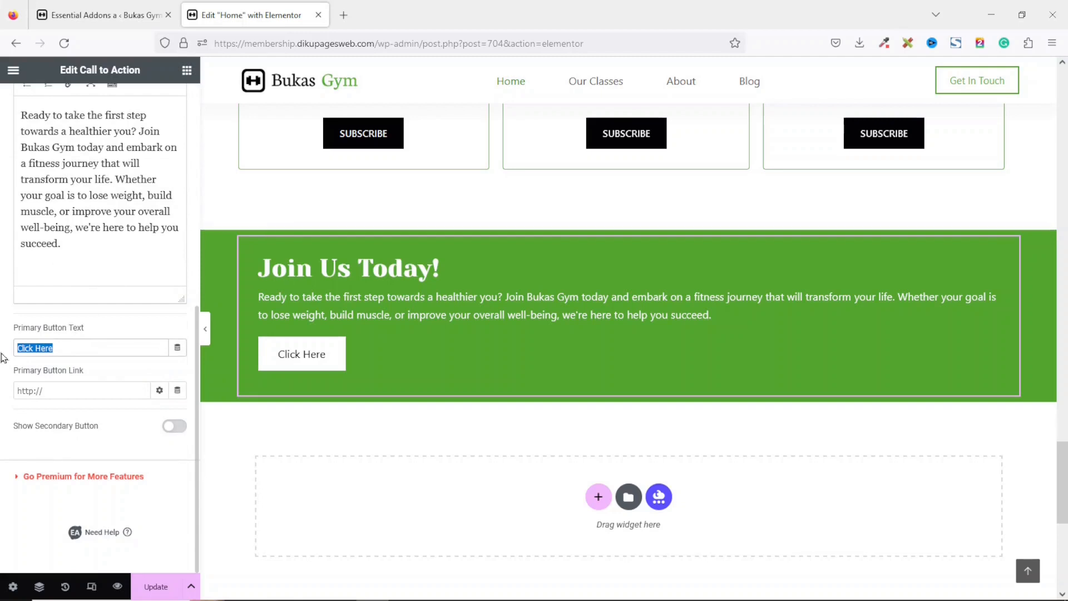
text(Get I)
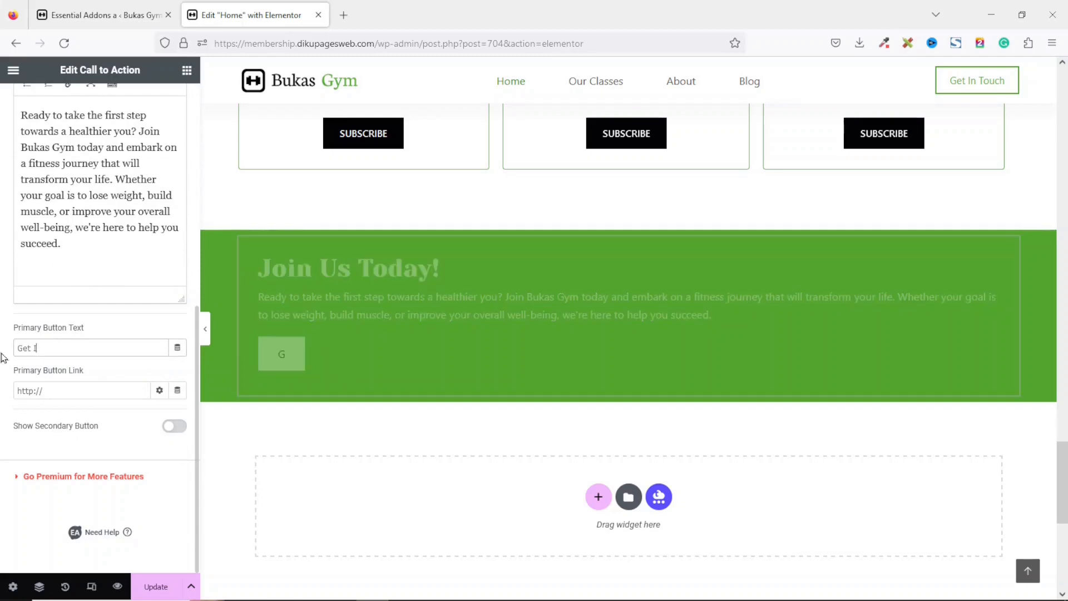
text(n Touch)
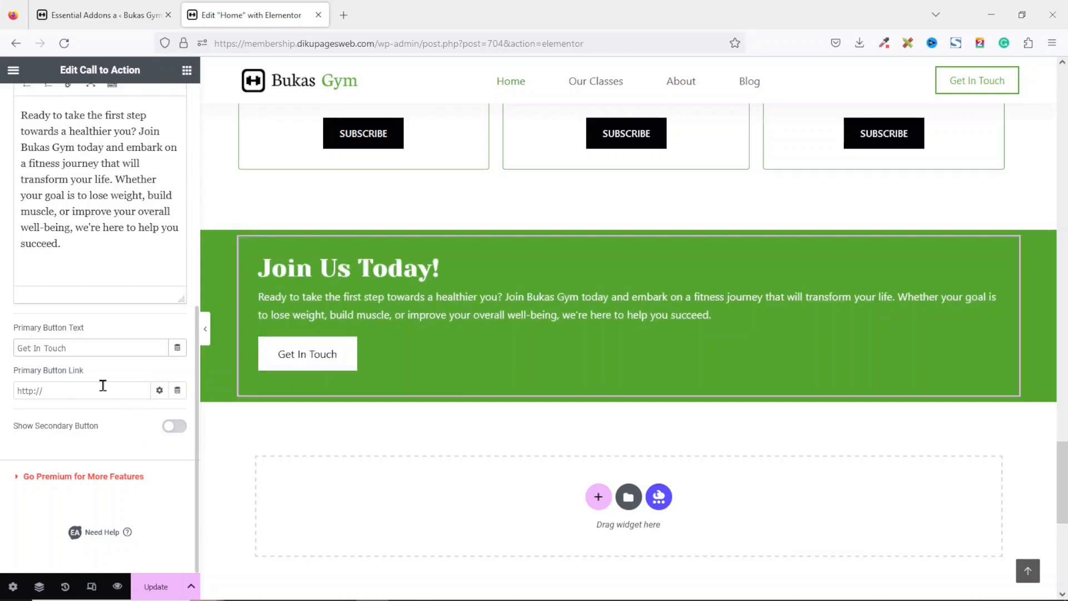
Link the call to action's primary button to the Contact page.
drag(103, 389, 2, 399)
text(contact)
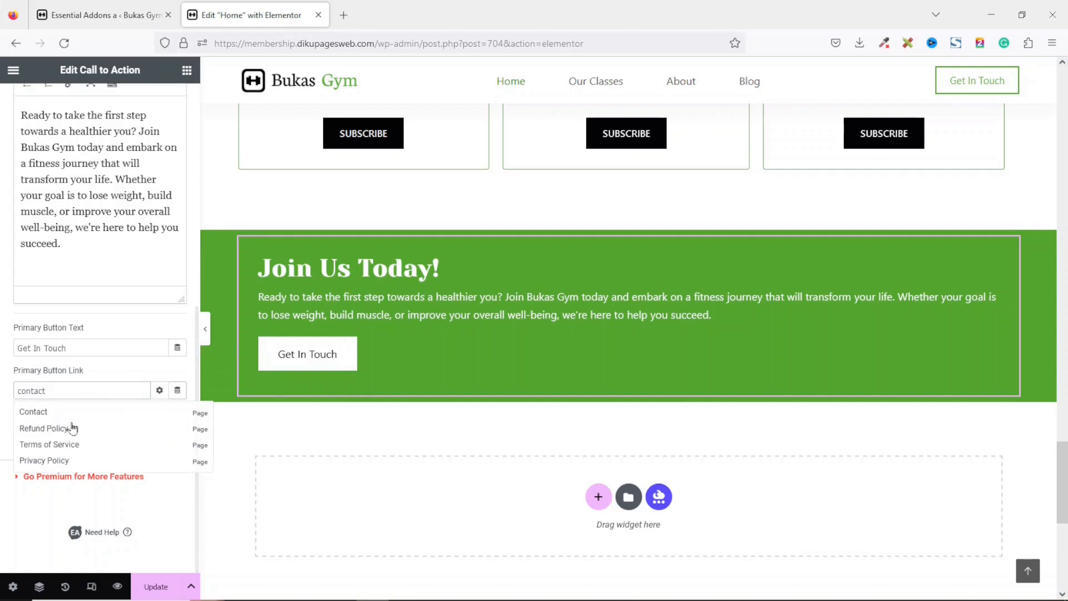
click(68, 410)
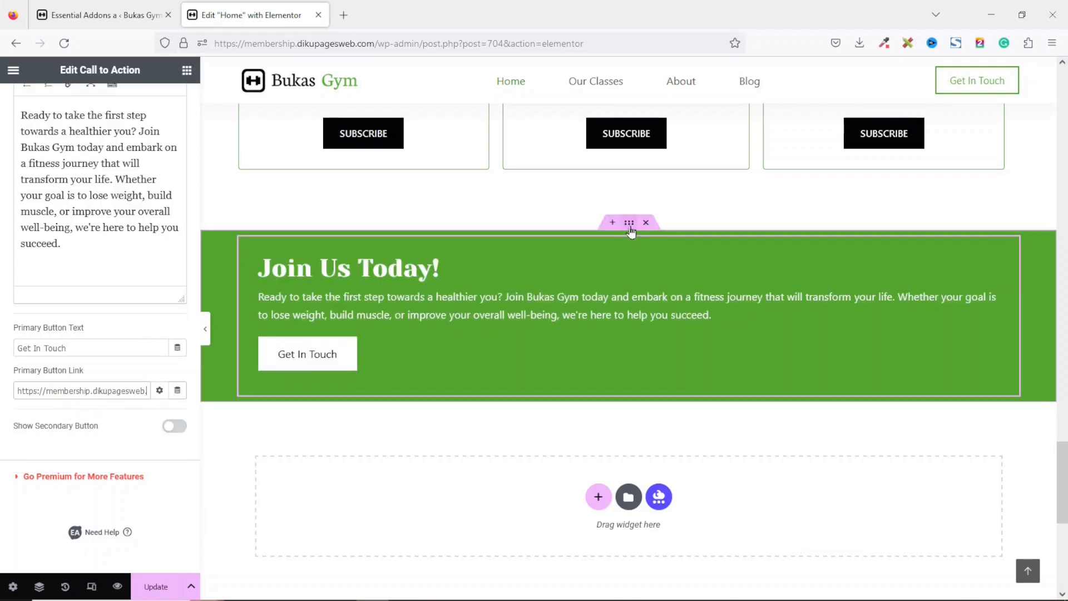
Set the call to action container's top and bottom padding to 50 px, with left and right at 0.
click(629, 223)
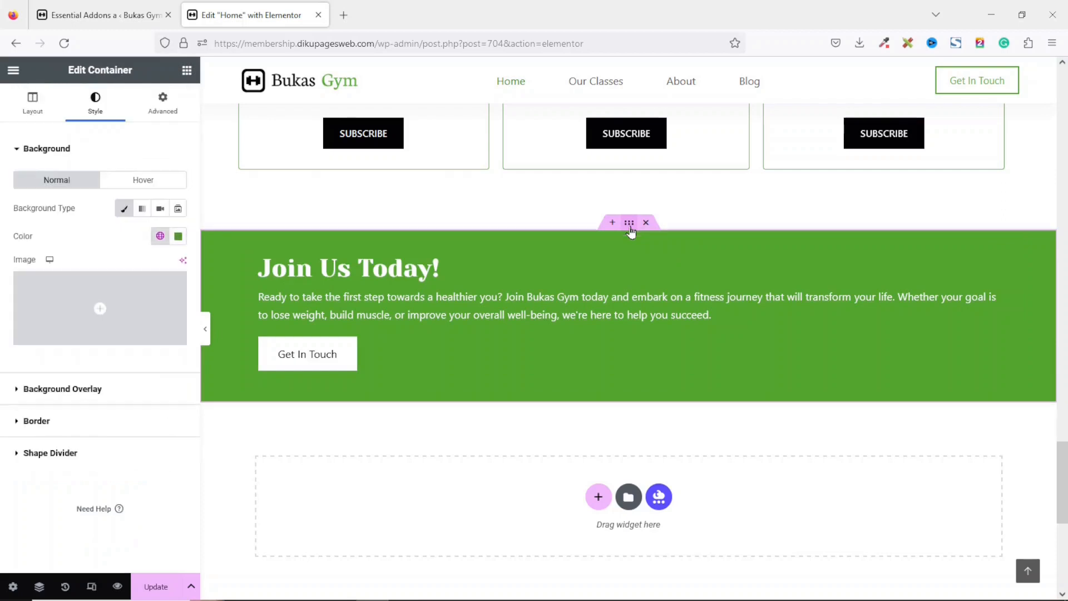
click(161, 105)
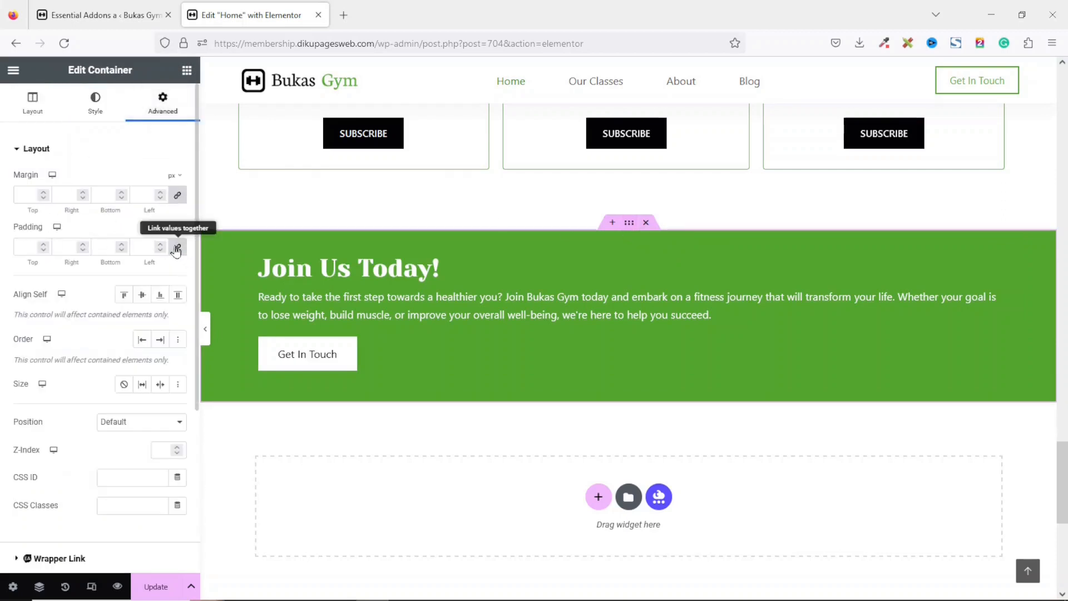
click(176, 247)
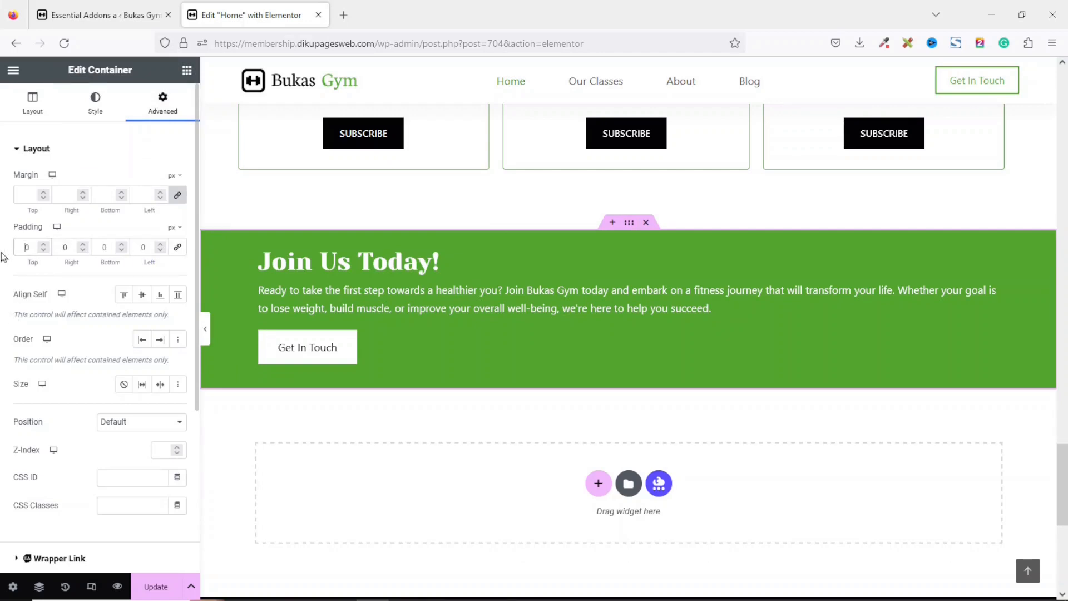
text(50)
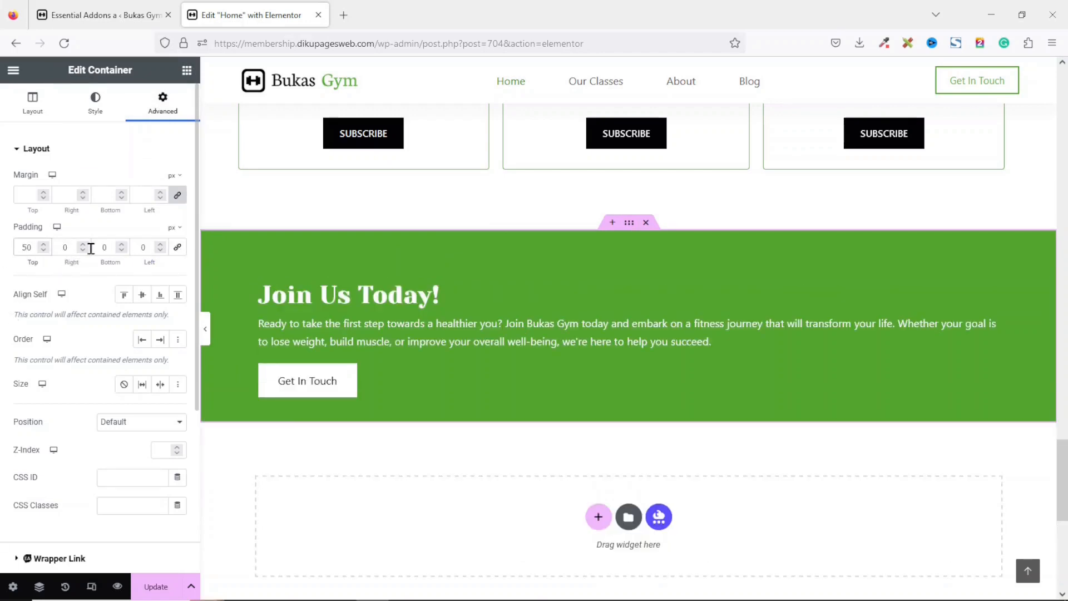
text(50)
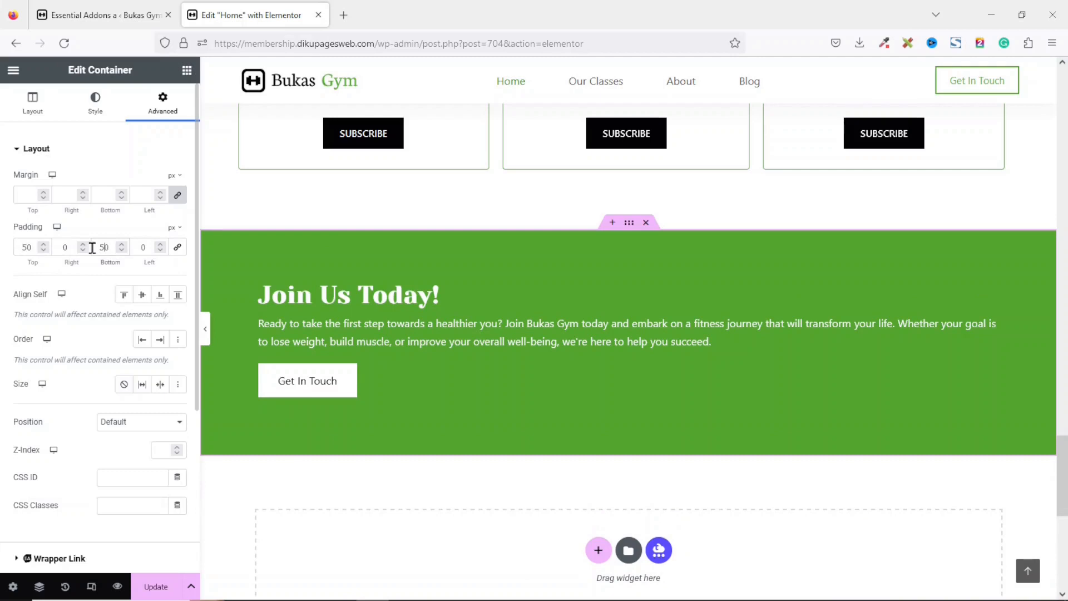
scroll(527, 207, up, 1)
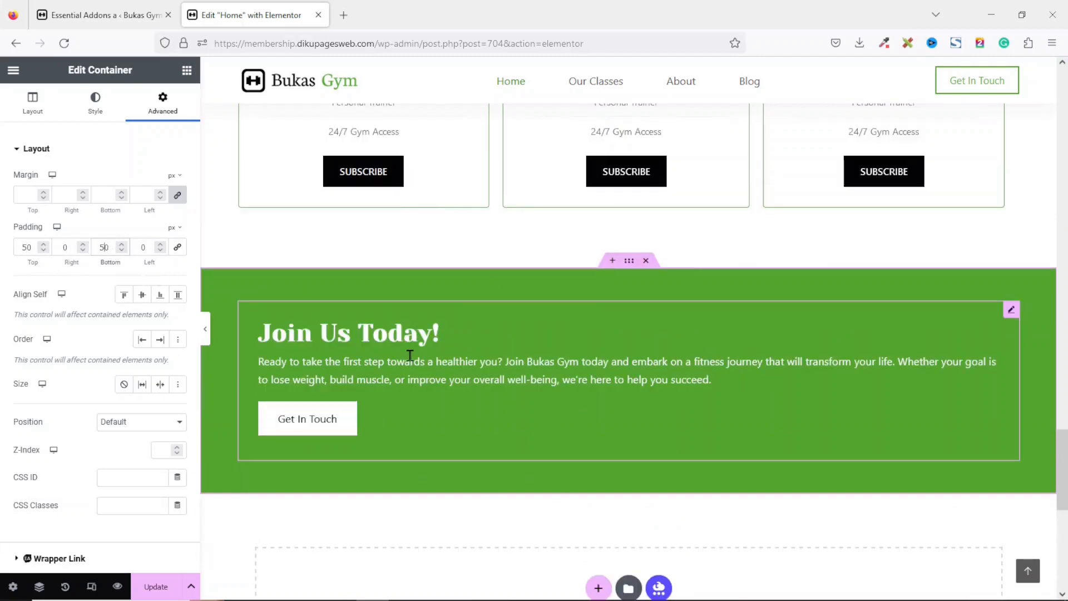
Update the page and preview the redesigned home page on the site.
click(150, 587)
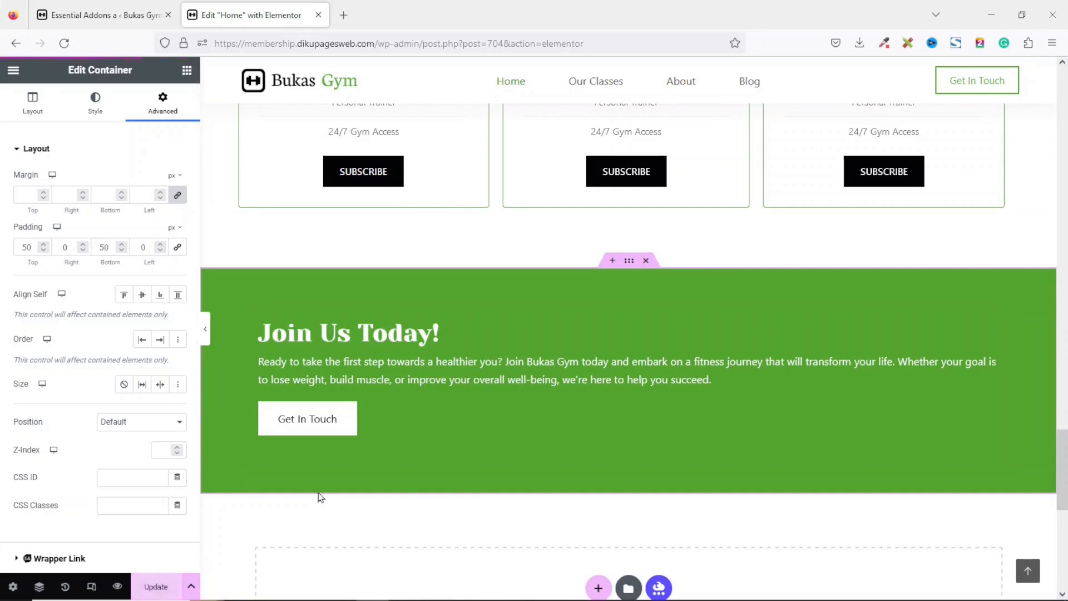
click(117, 586)
scroll(415, 353, down, 5)
scroll(534, 361, down, 10)
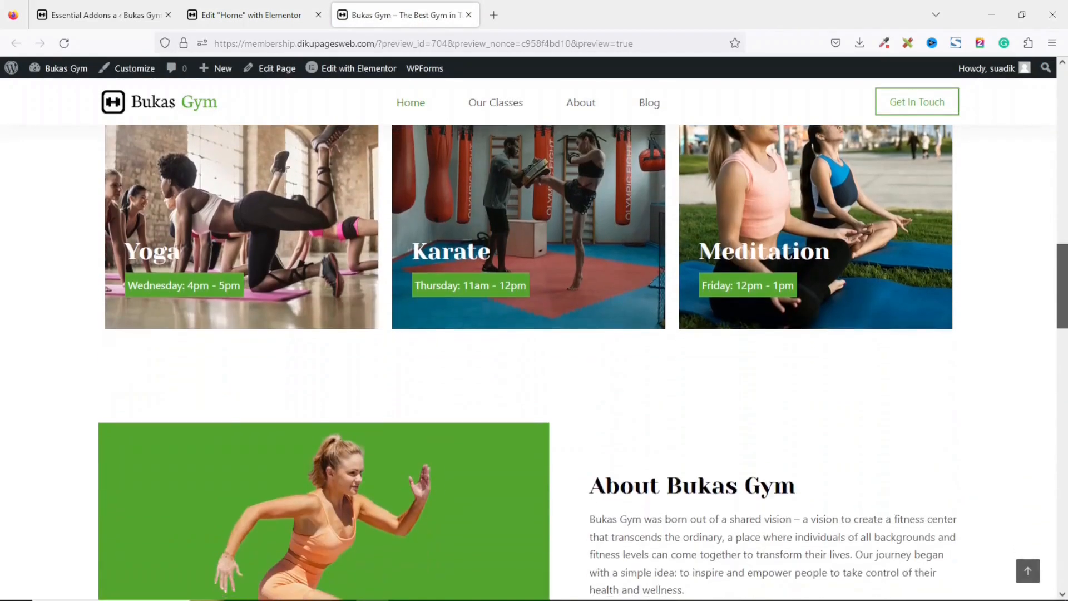
scroll(1058, 415, down, 8)
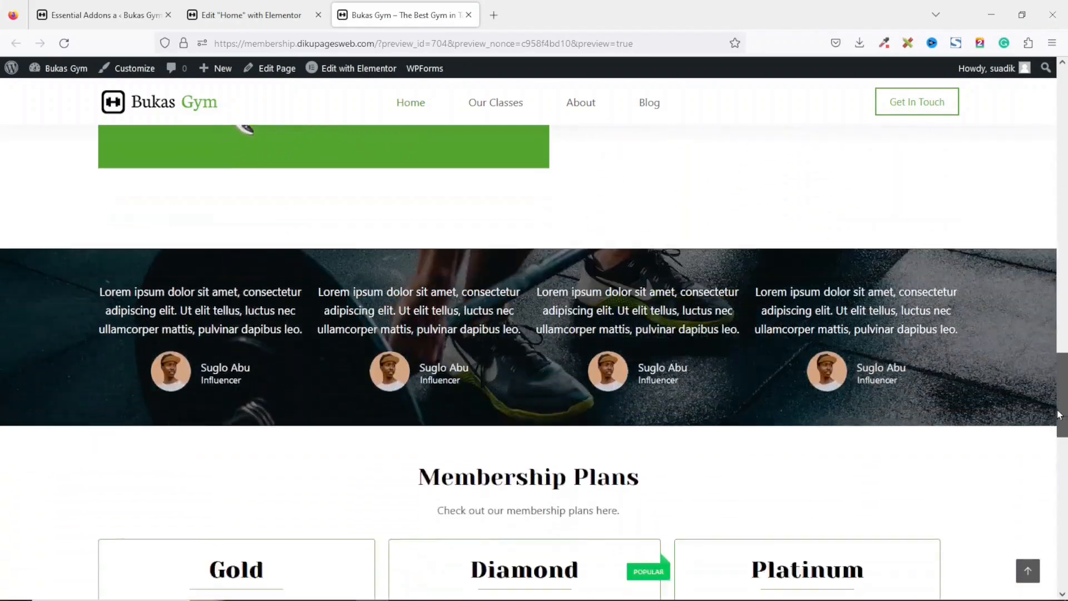
drag(1059, 415, 1038, 155)
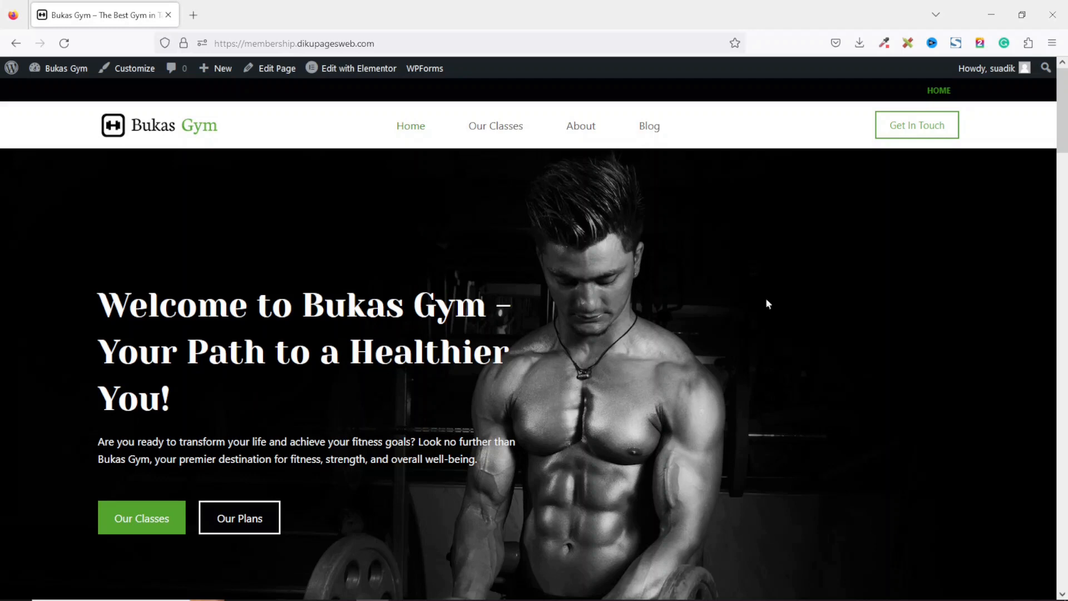
Install and activate the Paid Memberships Pro plugin from the plugin directory, searching for paid membership pro.
mouse_move(84, 69)
click(66, 91)
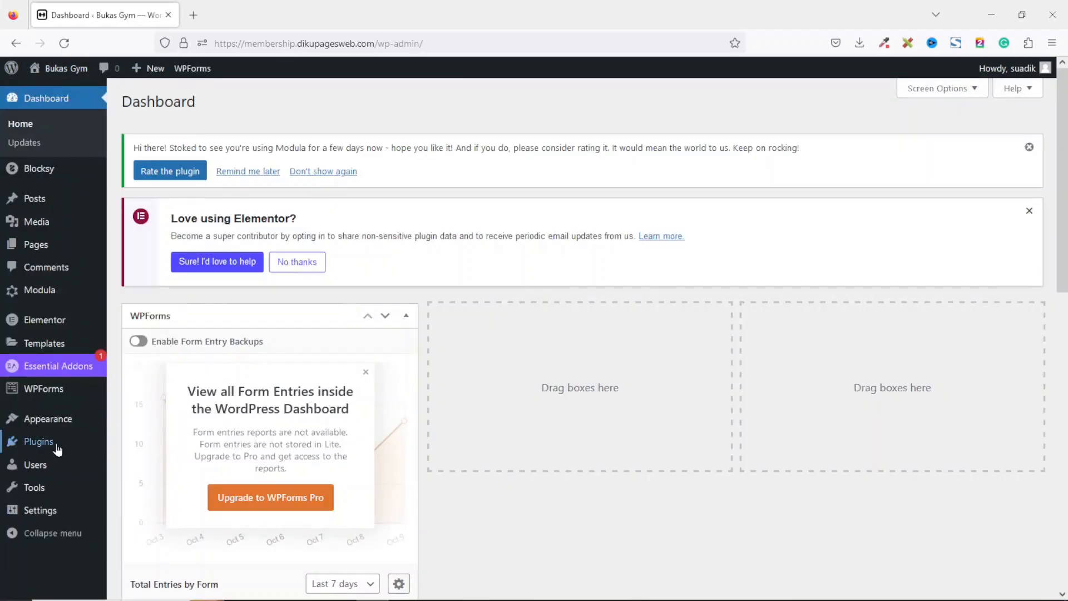
mouse_move(37, 445)
click(148, 463)
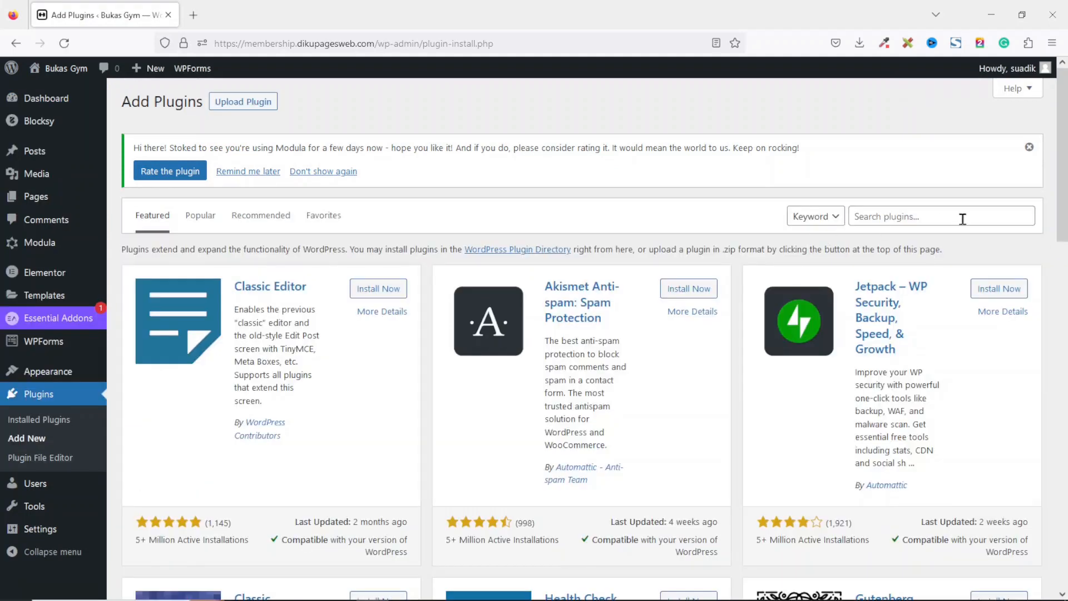
click(962, 219)
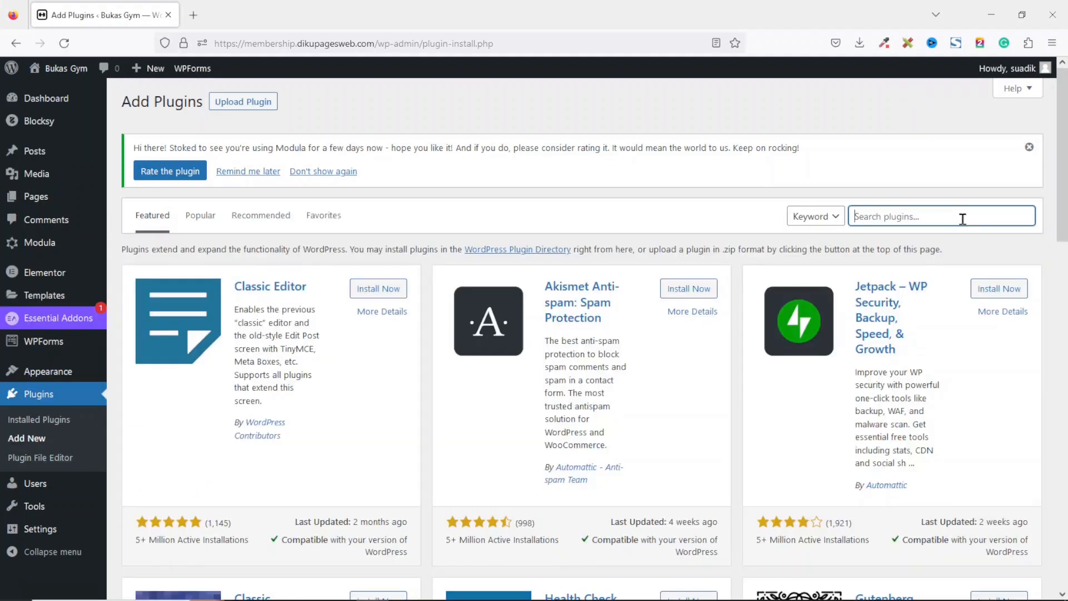
text(paid membership pro)
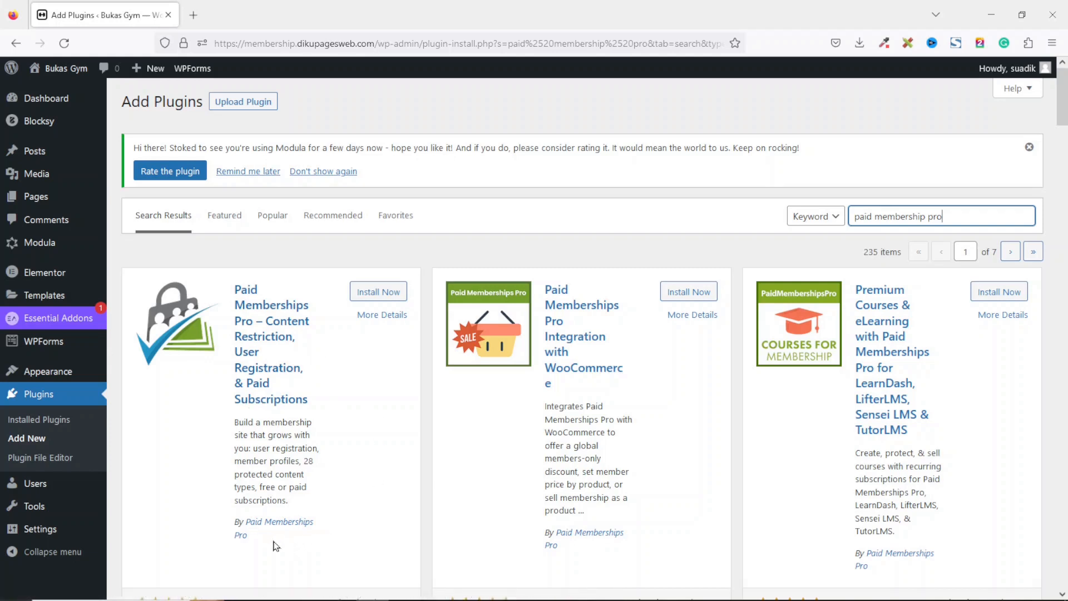
drag(270, 544, 238, 534)
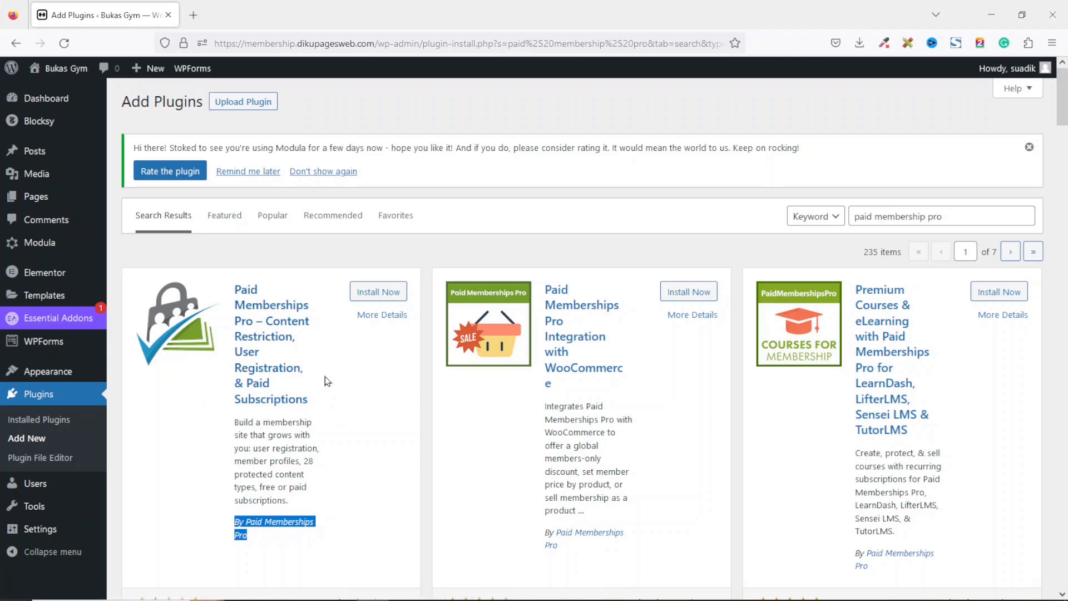
click(364, 293)
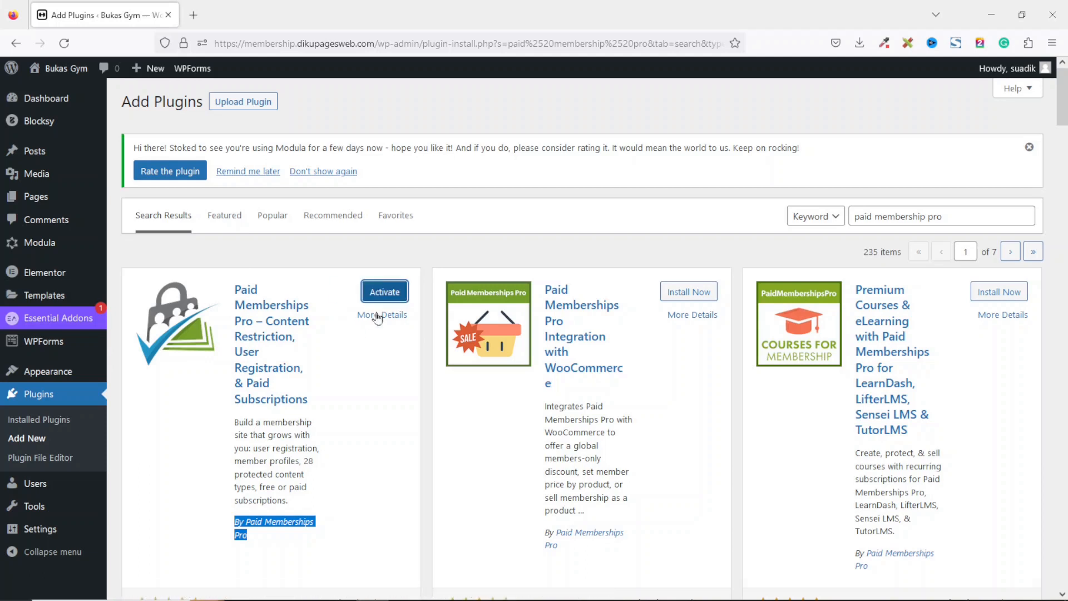
click(384, 292)
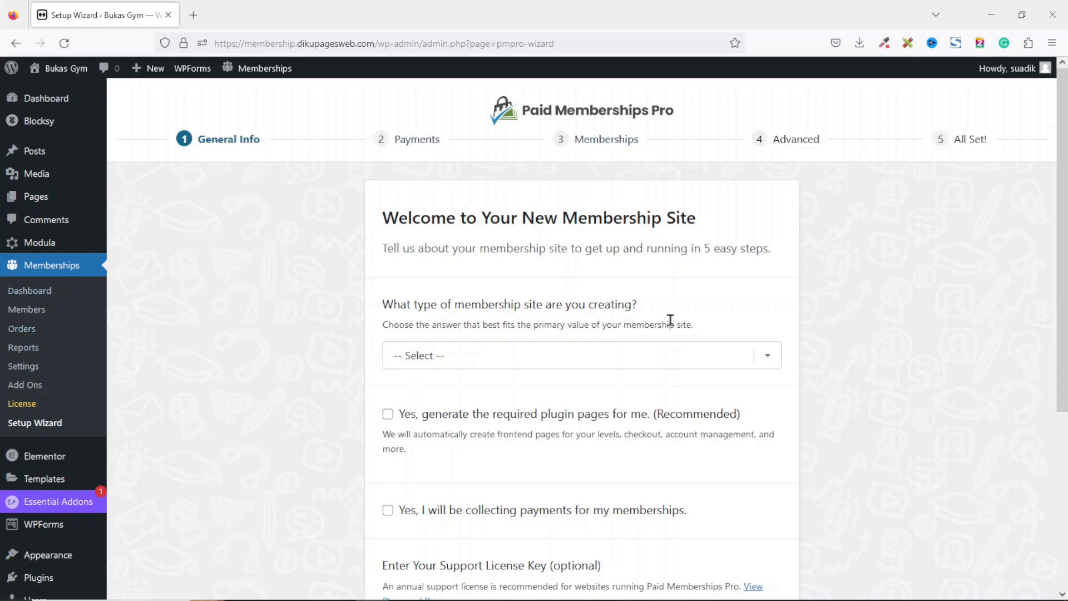
Exit the Paid Memberships Pro setup wizard and browse the plugin's dashboard.
scroll(1063, 191, down, 5)
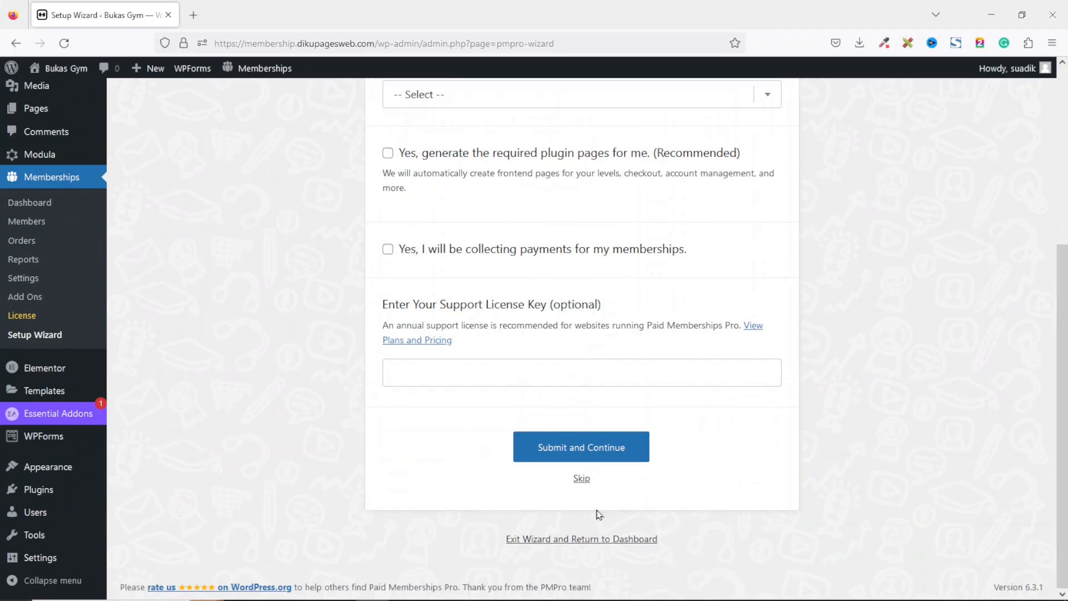
click(548, 542)
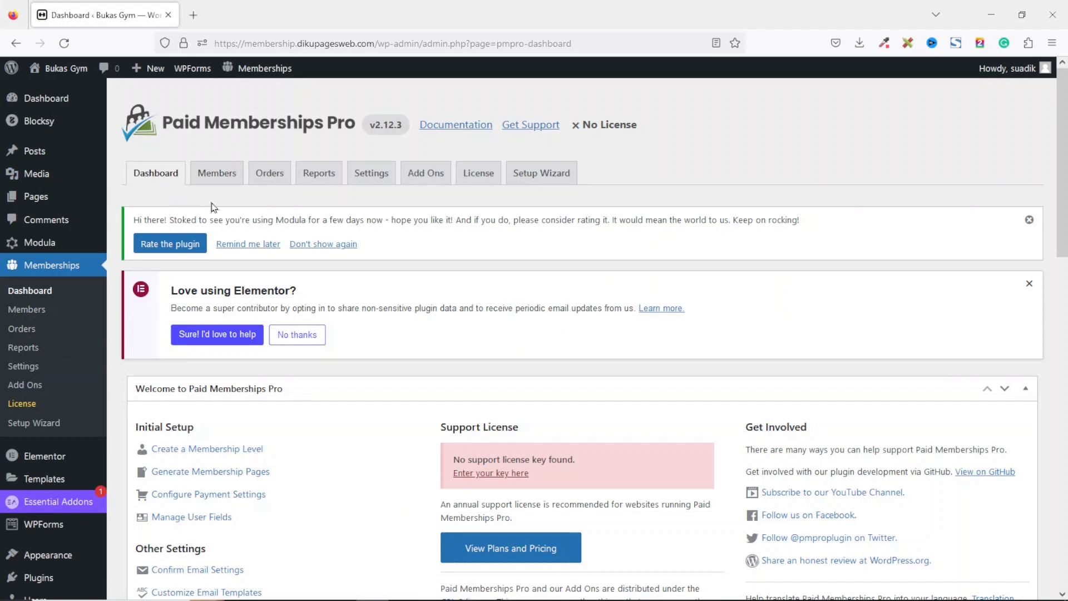
scroll(752, 263, down, 1)
scroll(422, 170, down, 10)
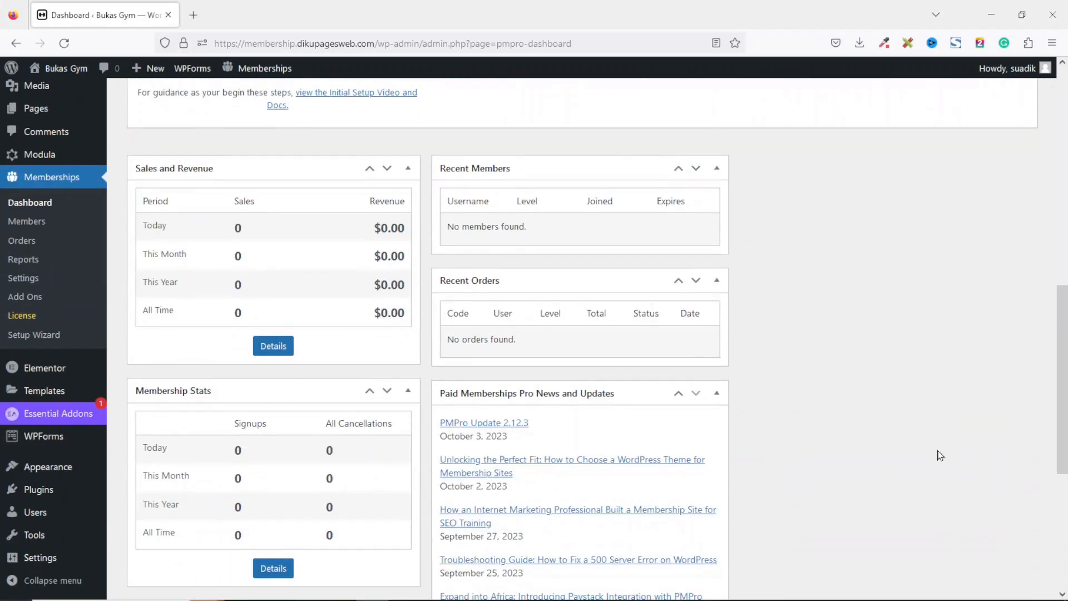
drag(1063, 351, 1065, 317)
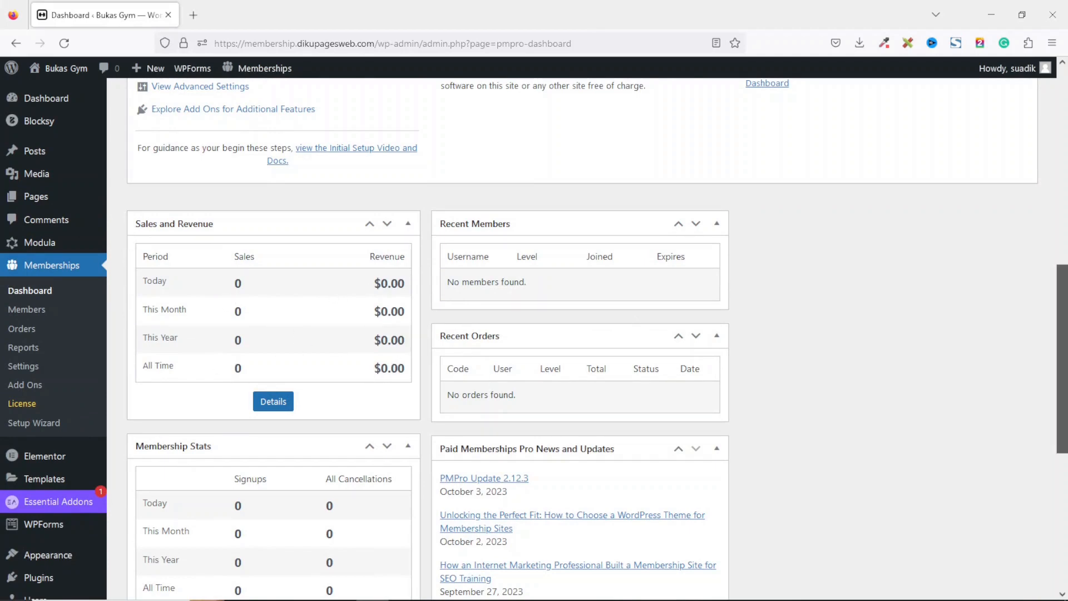
drag(1062, 356, 1062, 490)
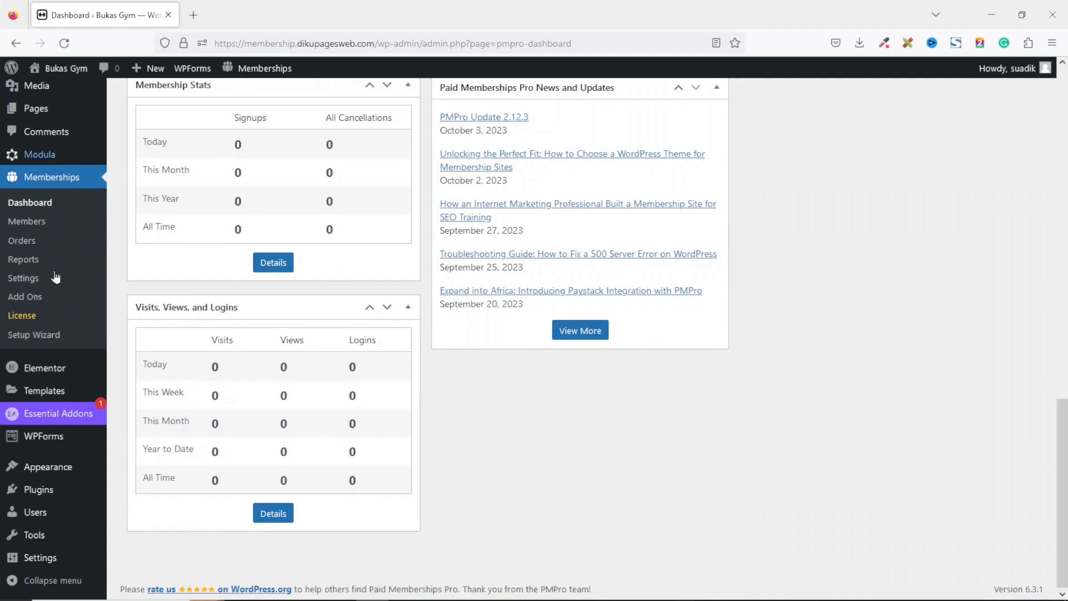
drag(1063, 456, 1061, 118)
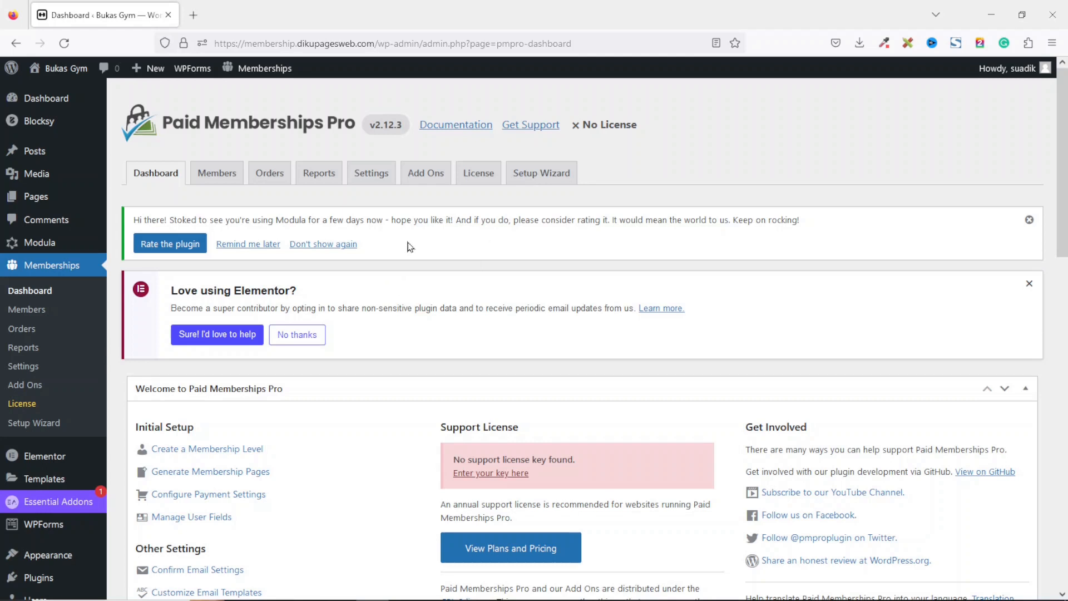
Create a new Monthly membership level named Gold Plan from the membership settings.
click(372, 173)
scroll(450, 471, down, 2)
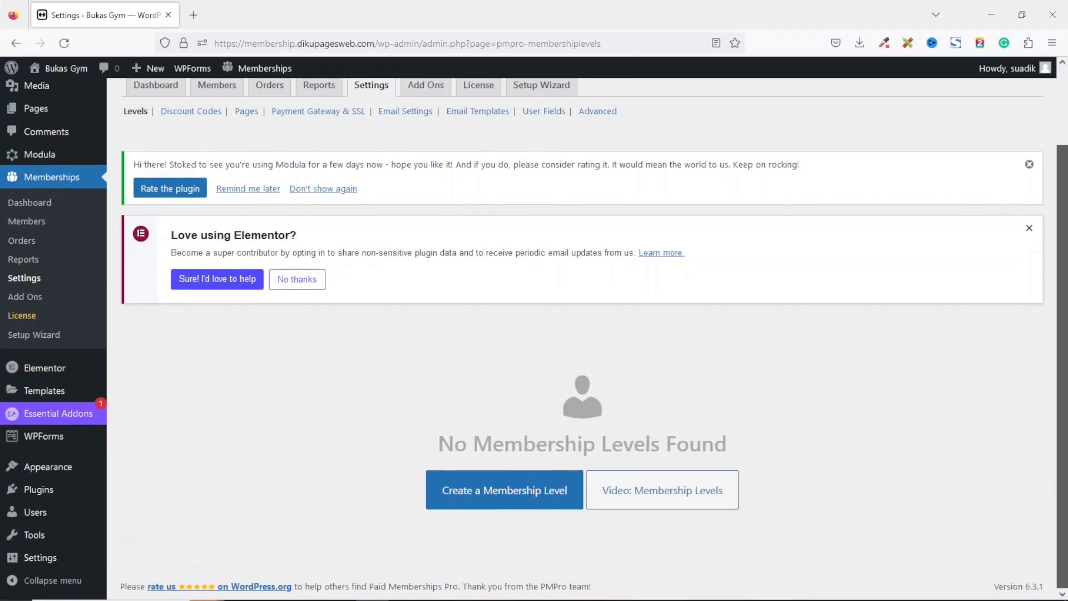
drag(429, 443, 825, 449)
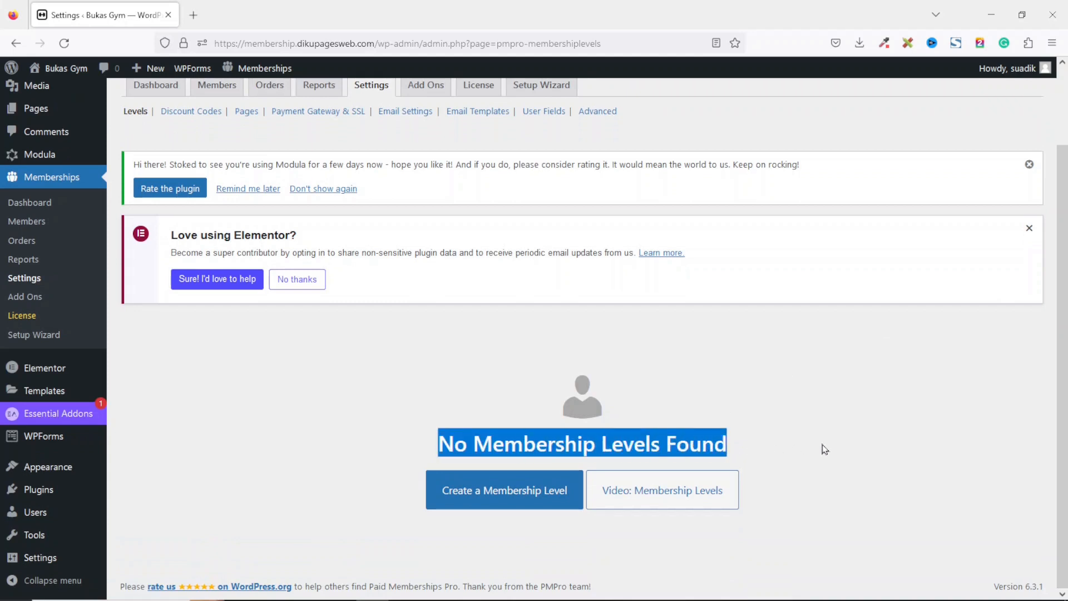
click(535, 497)
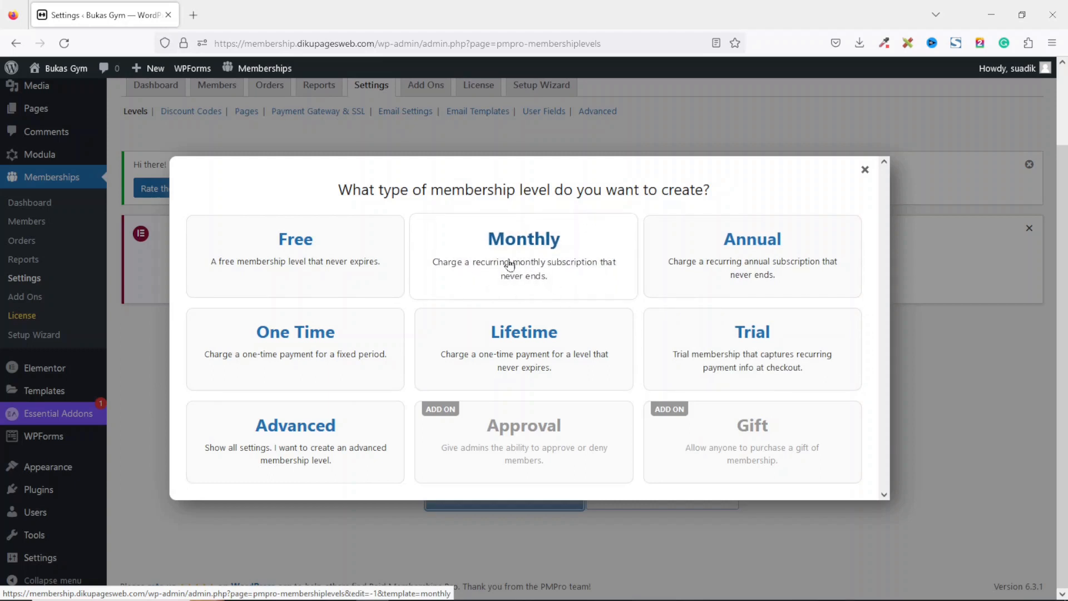
click(517, 245)
click(350, 244)
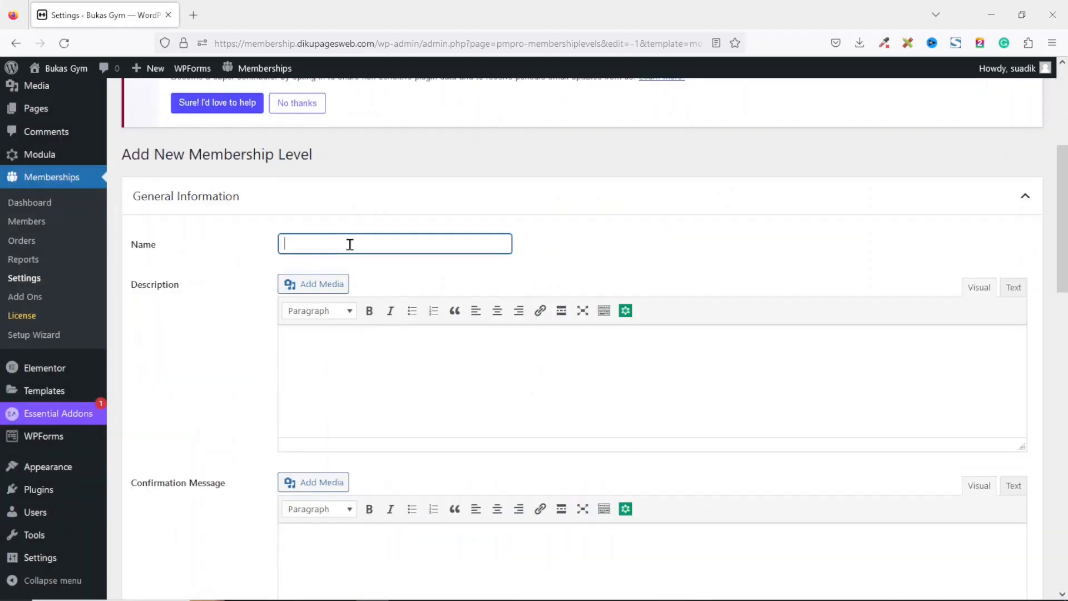
text(Gold)
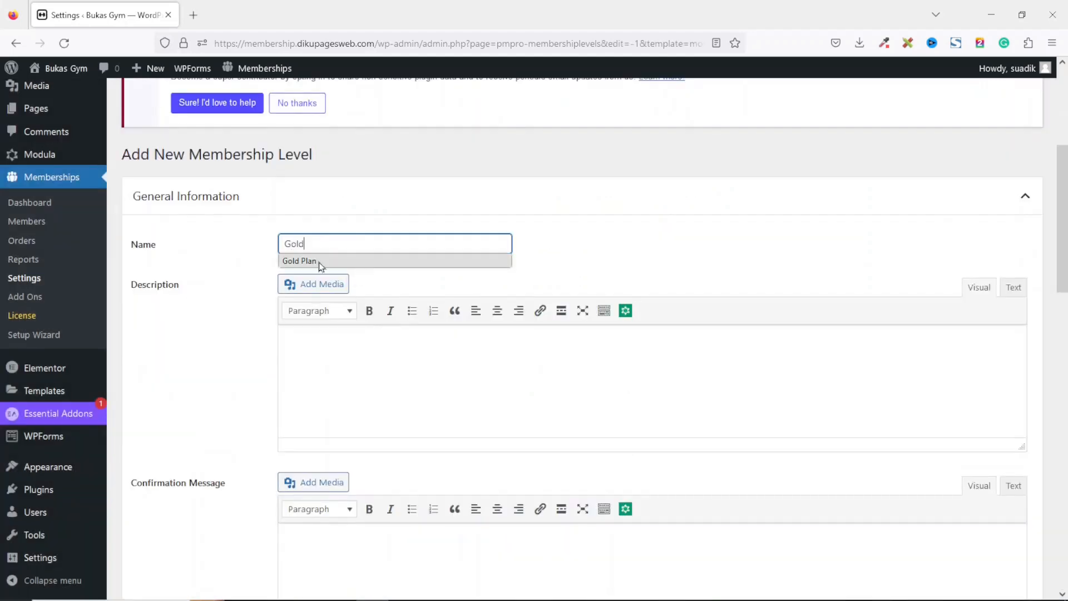
click(332, 261)
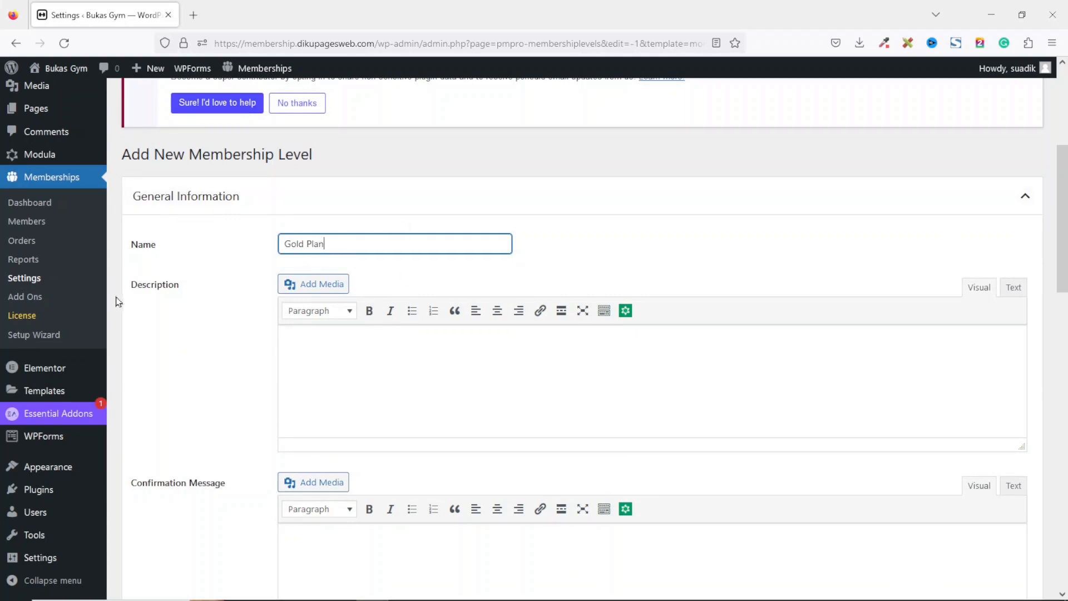
Give the level the description "This is a monthly membership plan." and confirmation message "You've bought the Gold Plan membership package.".
click(369, 349)
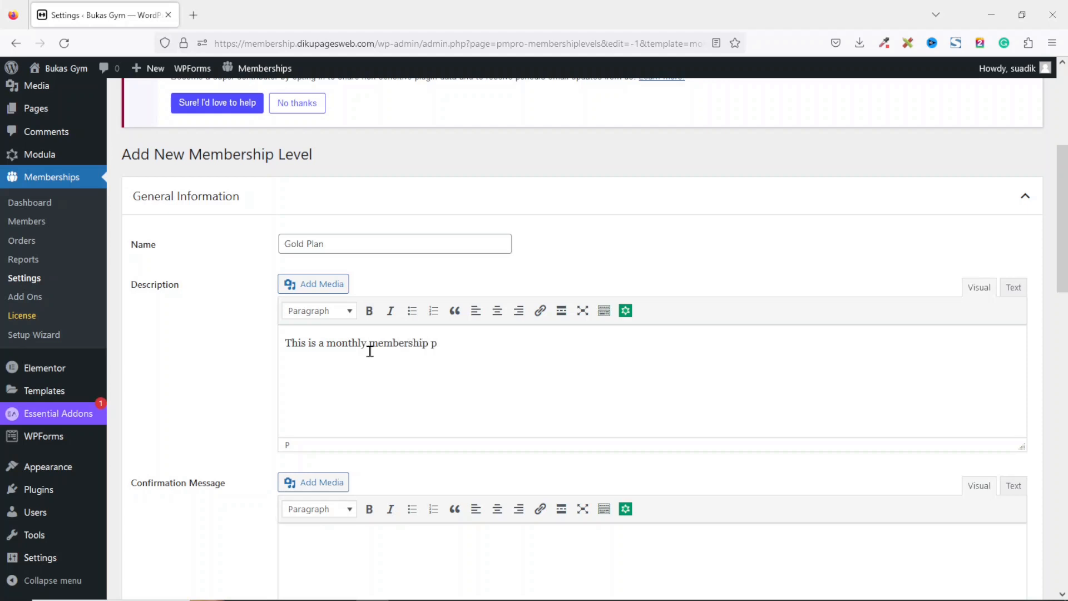
text(lan.)
scroll(370, 351, down, 5)
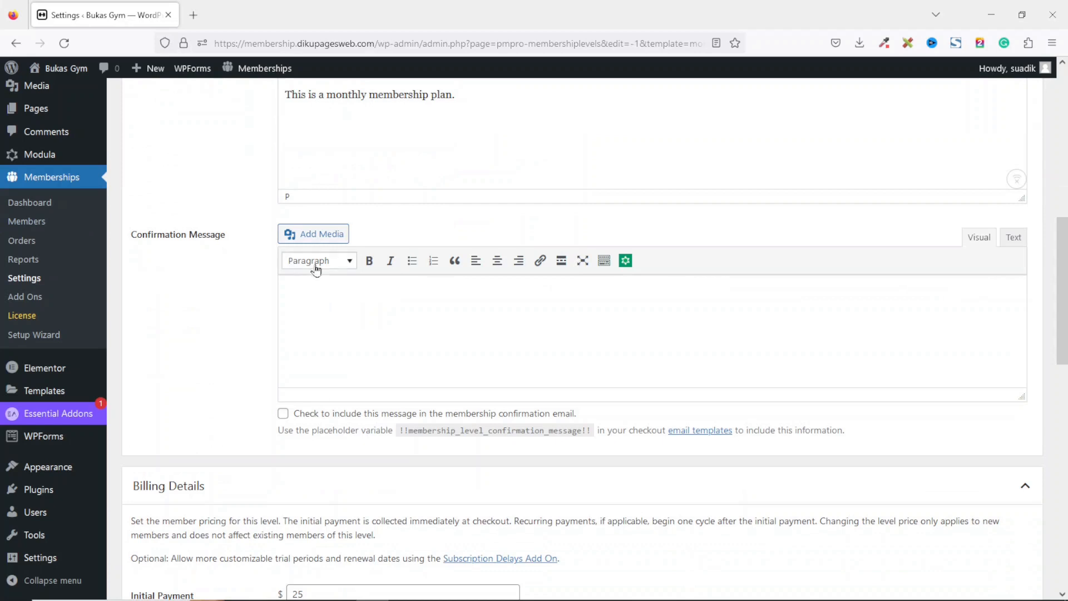
click(383, 325)
text(ght)
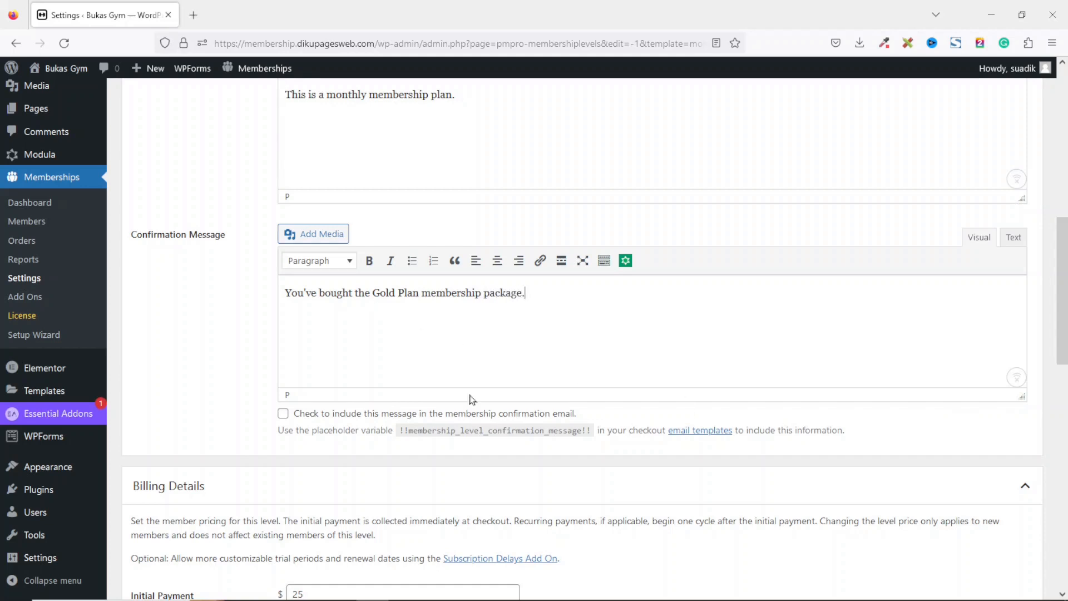
Turn on including the confirmation message in the membership confirmation email.
drag(567, 288, 272, 303)
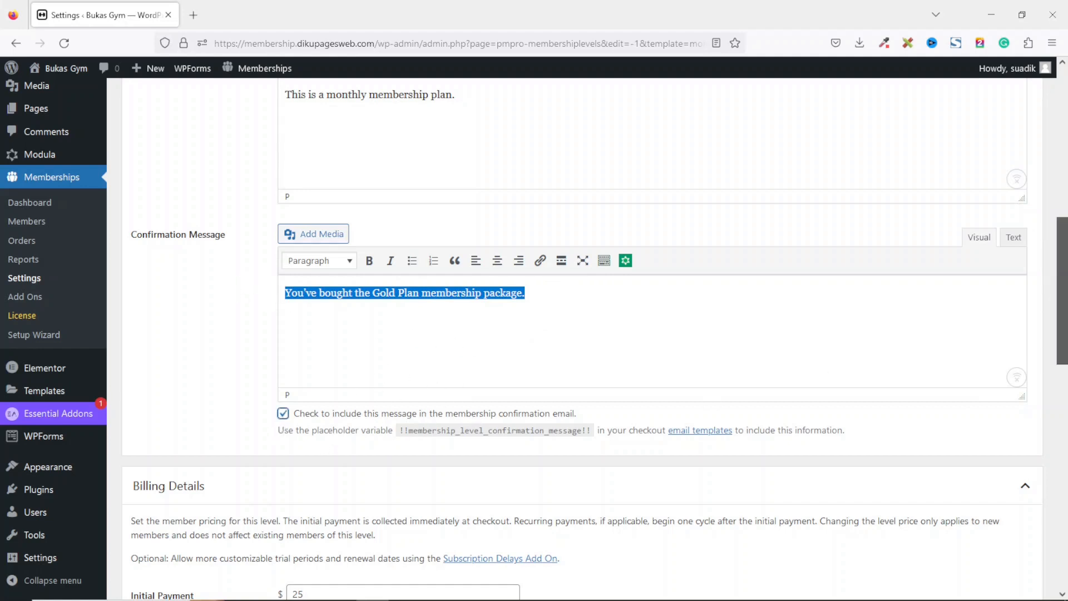
scroll(818, 374, down, 5)
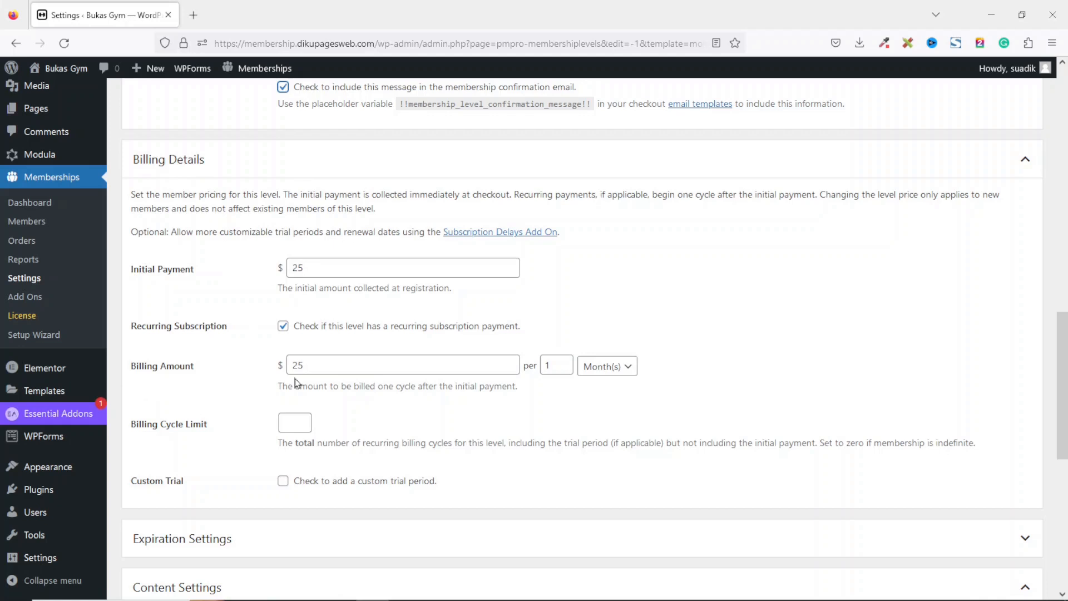
Set both the initial payment and the recurring billing amount to $199.
drag(330, 267, 277, 267)
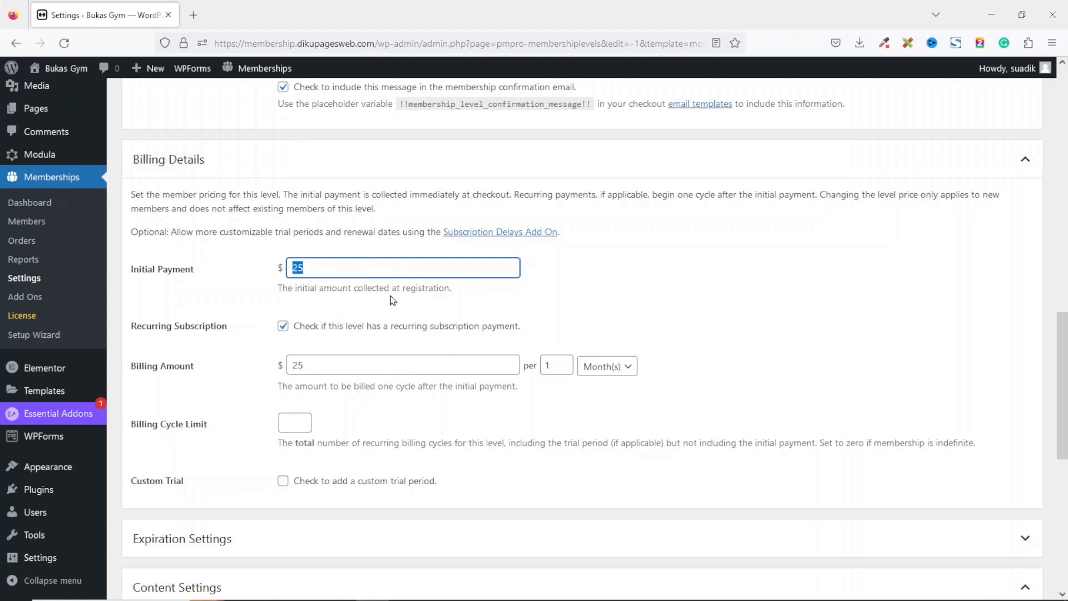
text(199)
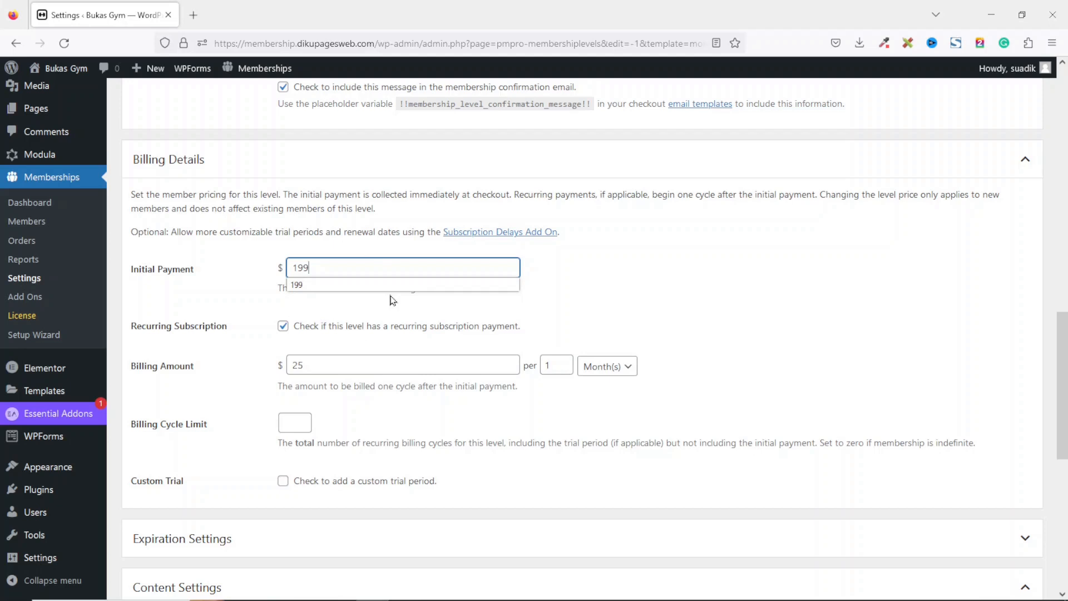
drag(340, 365, 254, 364)
text(199)
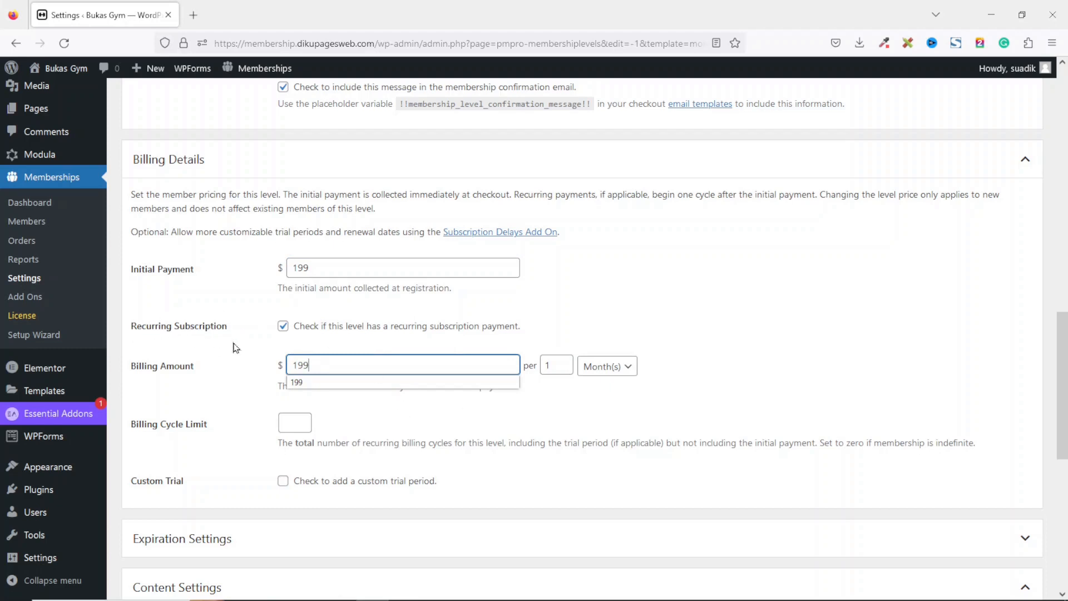
Review the billing period and billing cycle limit fields for the level.
click(333, 332)
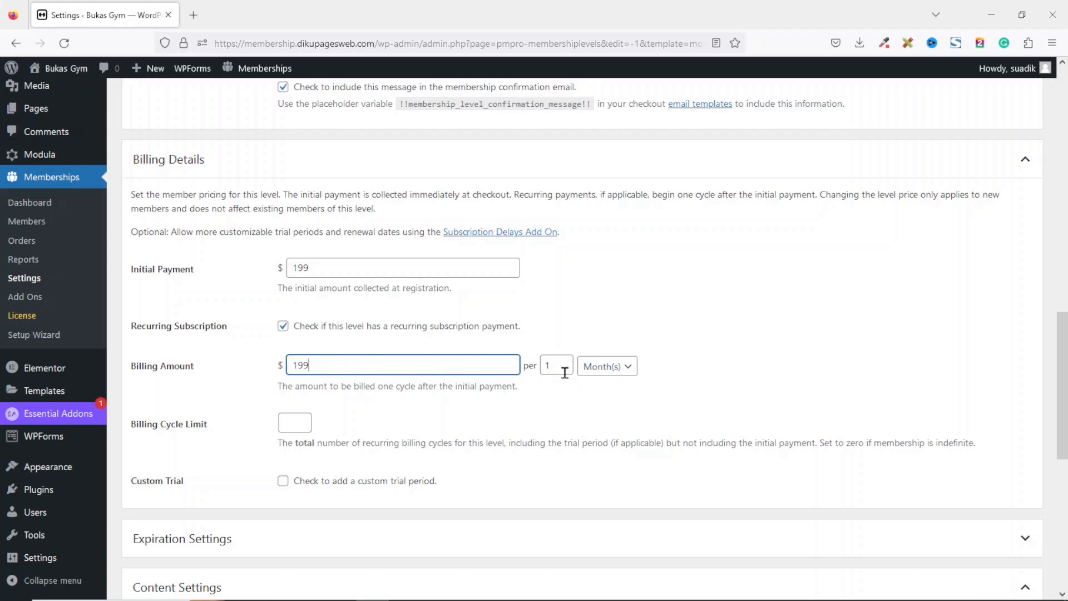
click(545, 365)
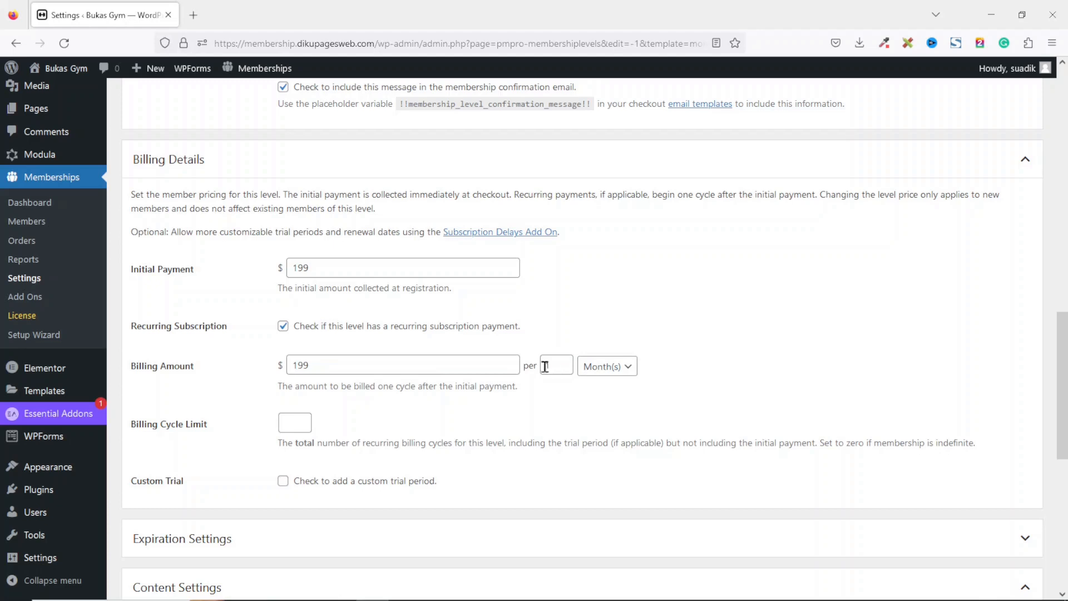
drag(552, 364, 539, 365)
click(625, 366)
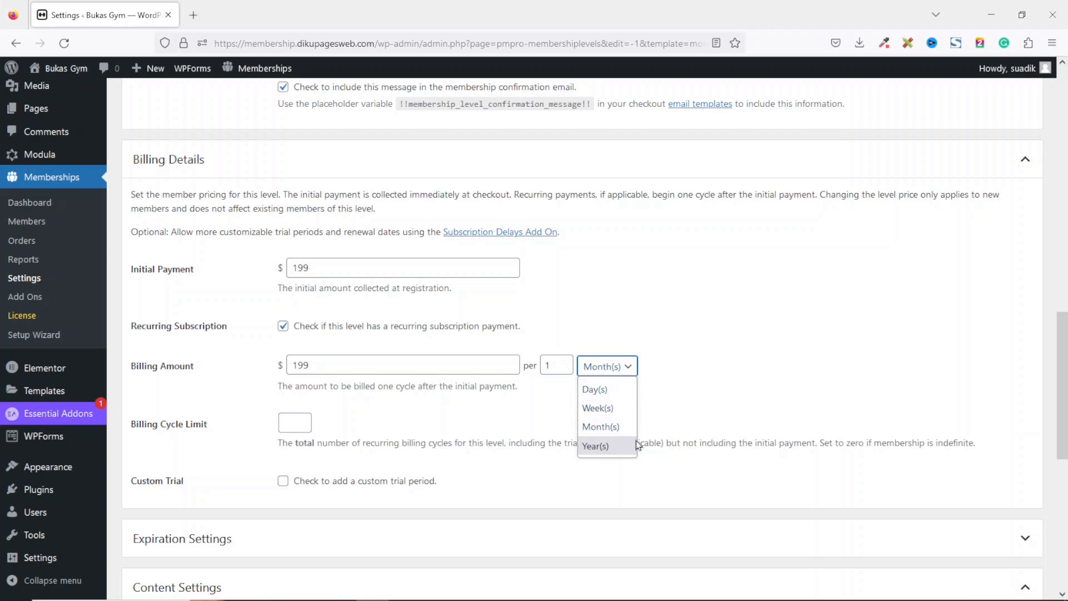
click(559, 363)
drag(555, 362, 543, 367)
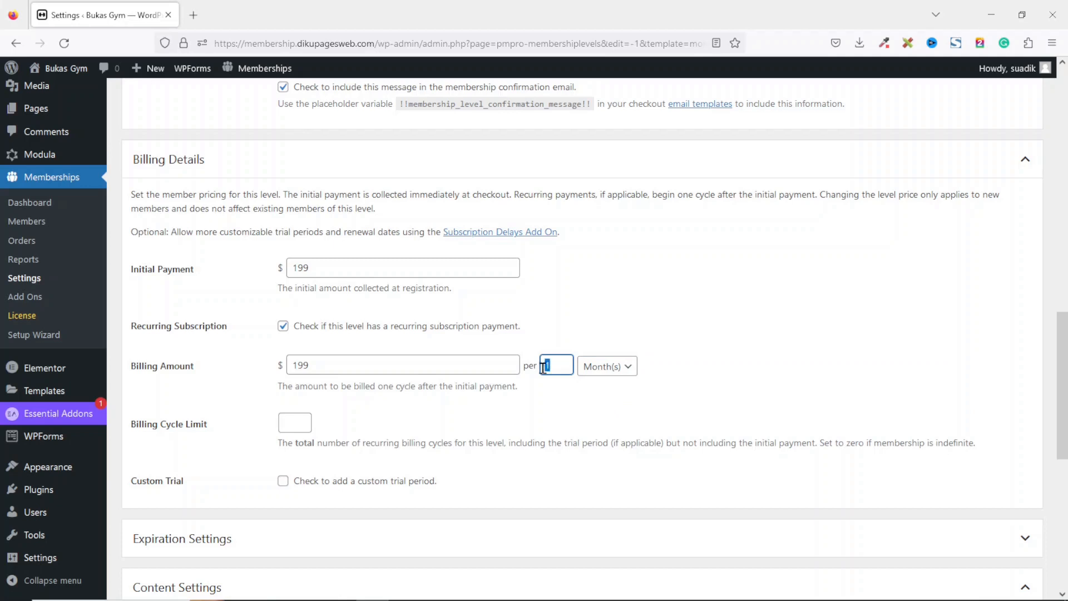
click(615, 372)
click(602, 431)
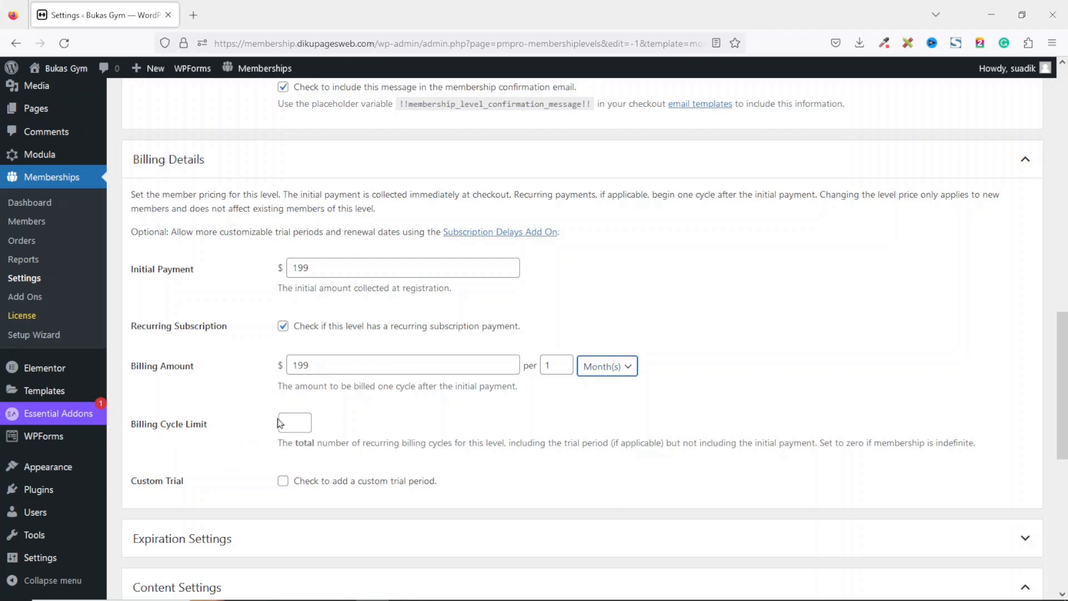
click(296, 427)
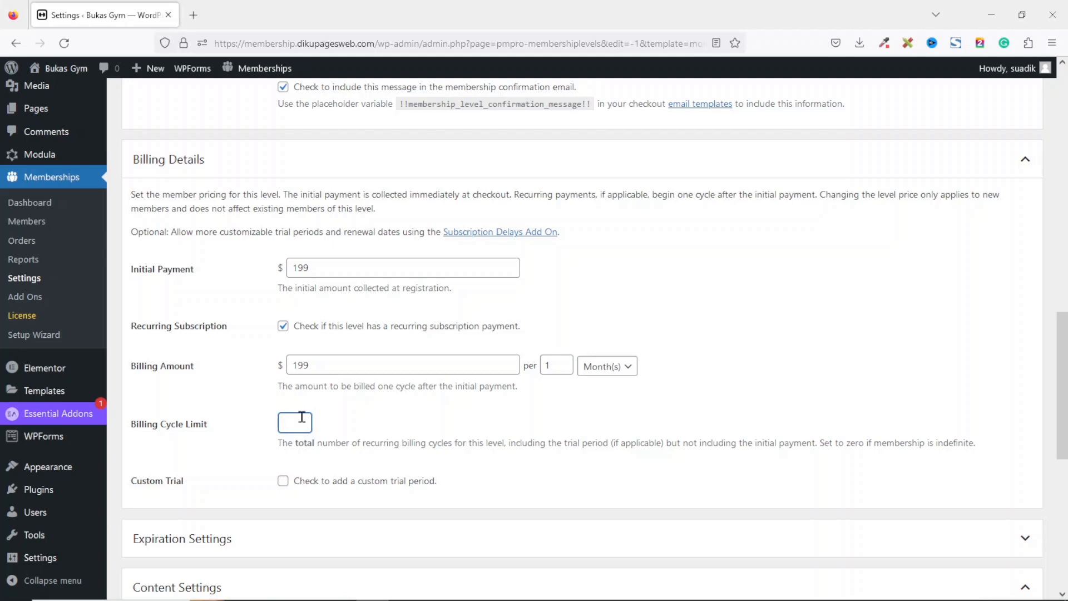
Try a custom trial billing $15 for the first 3 subscription payments, then disable the custom trial.
click(282, 481)
double_click(327, 520)
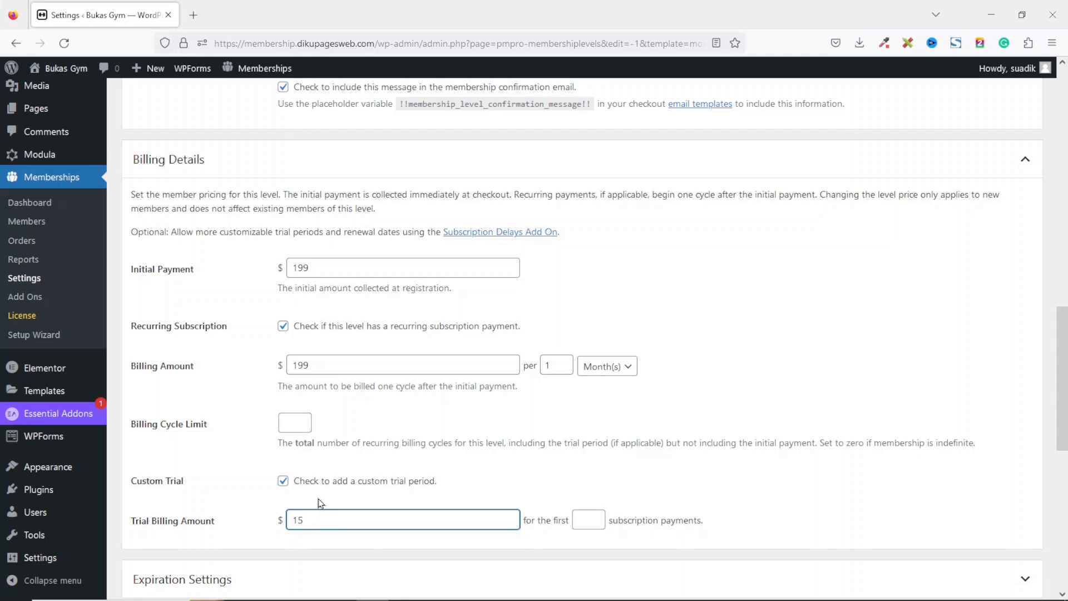
drag(325, 519, 291, 526)
drag(334, 265, 283, 284)
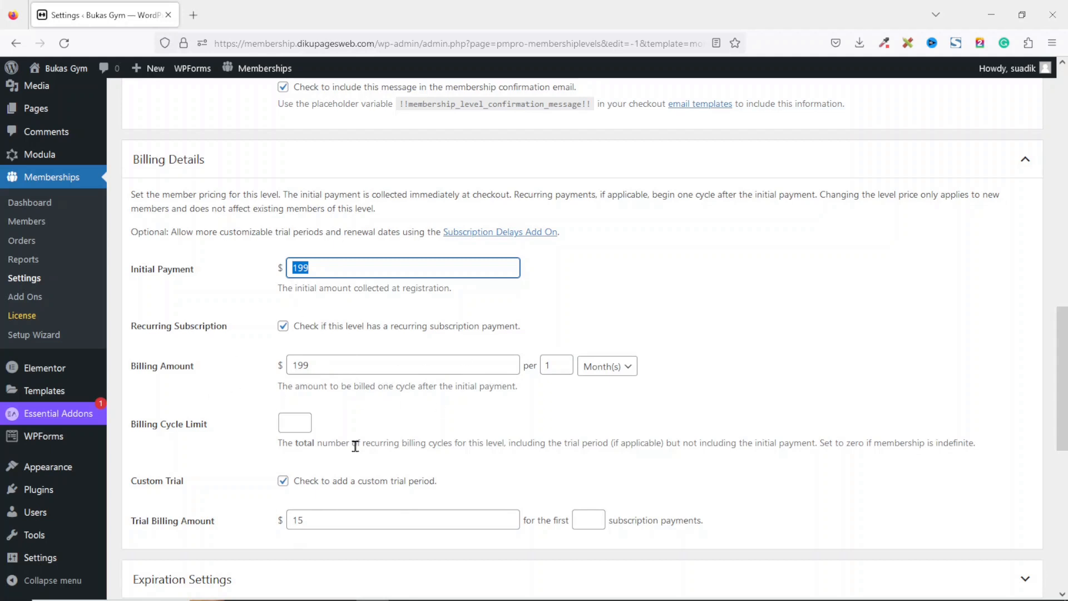
drag(326, 516, 286, 526)
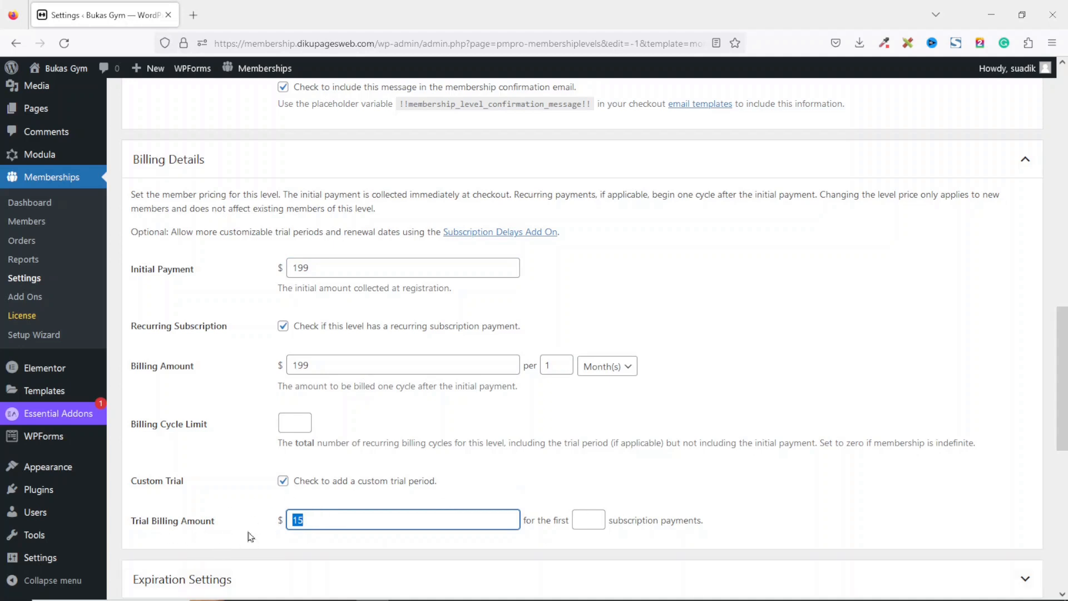
click(594, 516)
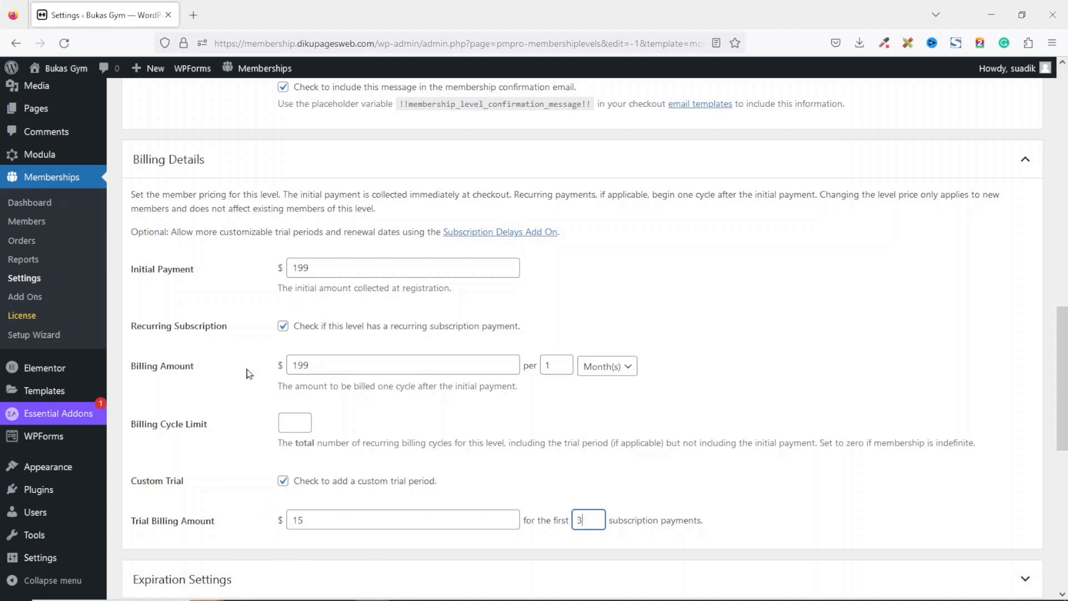
drag(356, 367, 249, 373)
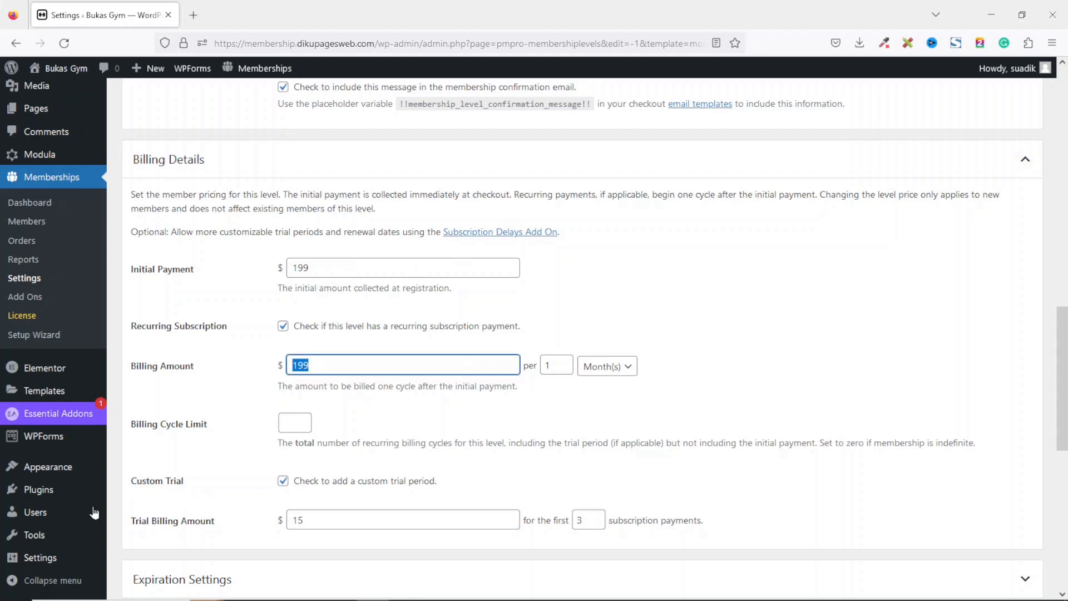
click(297, 484)
Expand the Expiration Settings section and review the membership expiration and content settings.
scroll(299, 489, down, 3)
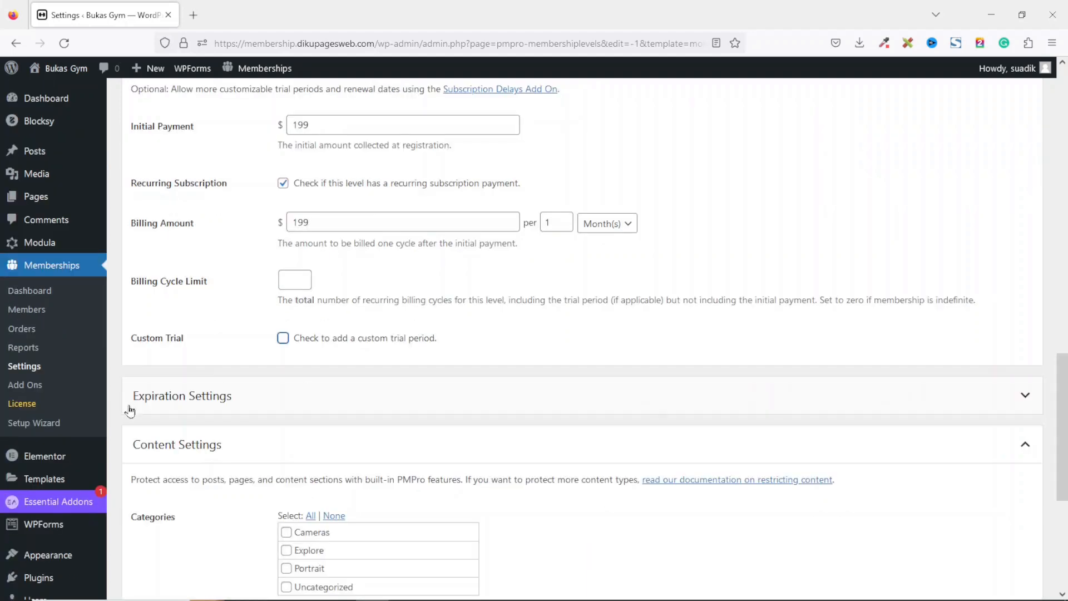
click(306, 398)
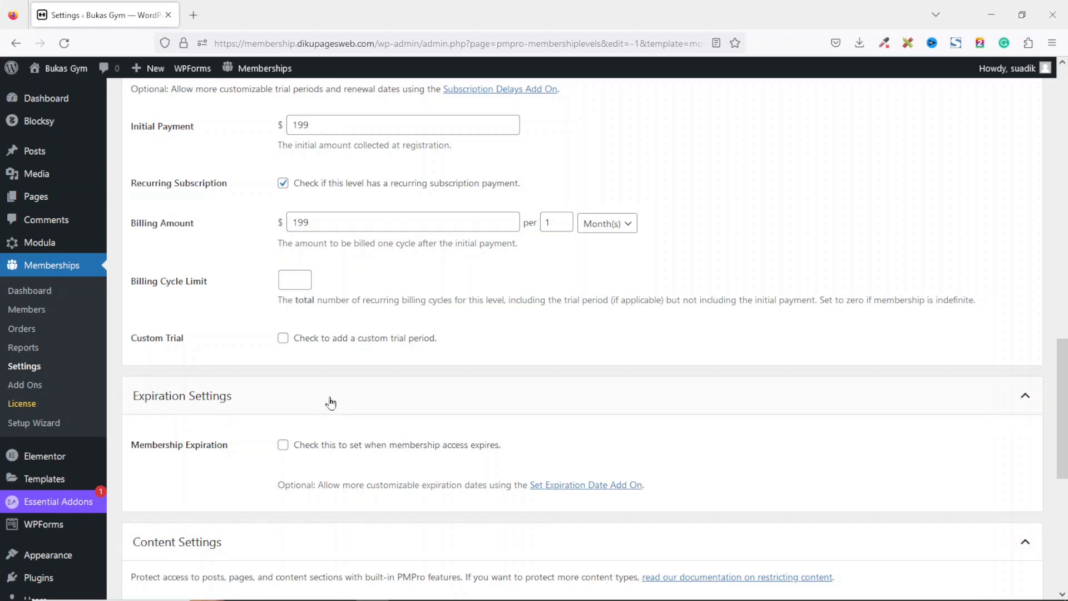
scroll(331, 400, down, 7)
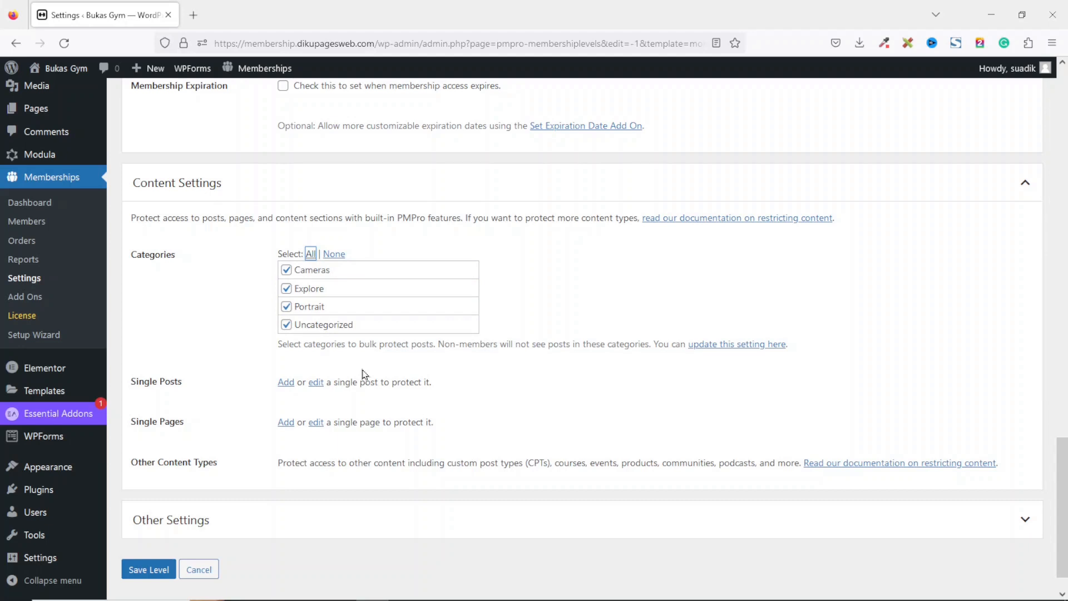
Save the Gold Plan membership level with its content settings.
click(1016, 519)
scroll(1058, 420, down, 3)
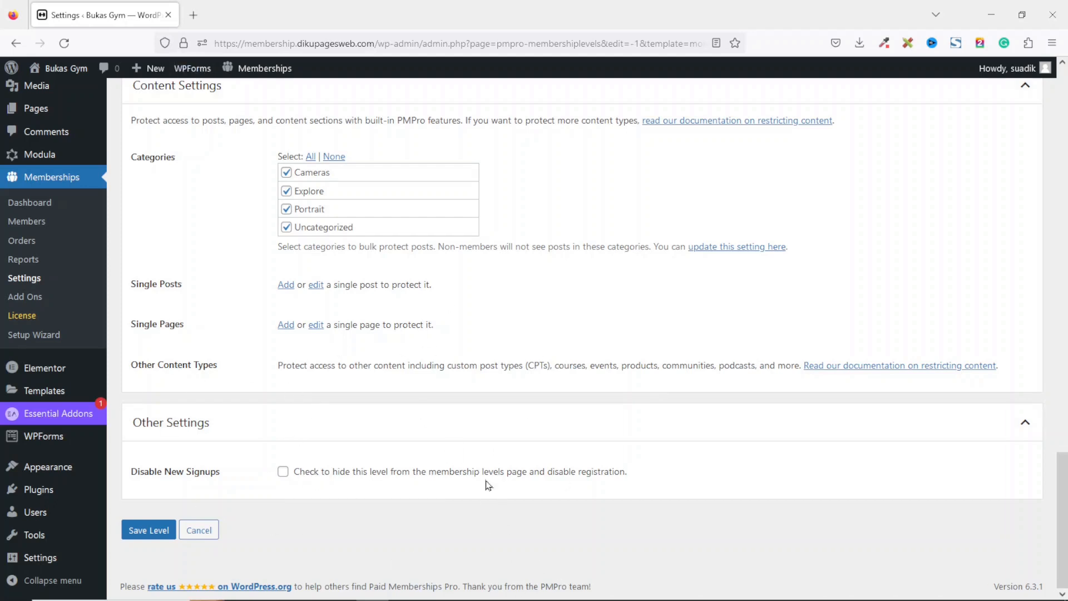
click(142, 534)
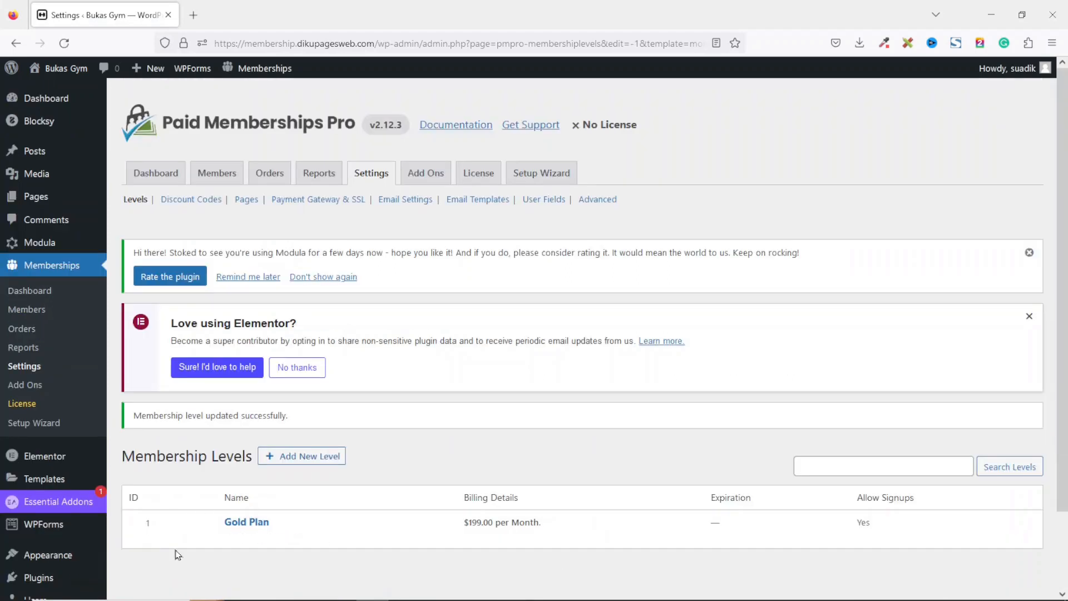
Open the site's front end in a new browser tab and switch to it.
mouse_move(289, 524)
mouse_move(66, 76)
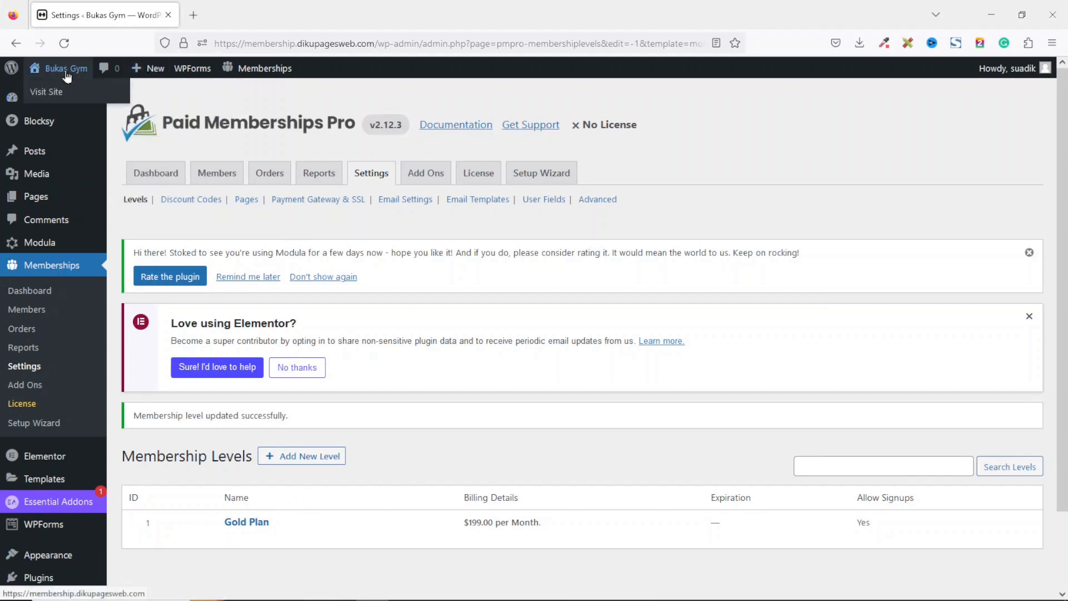
right_click(65, 72)
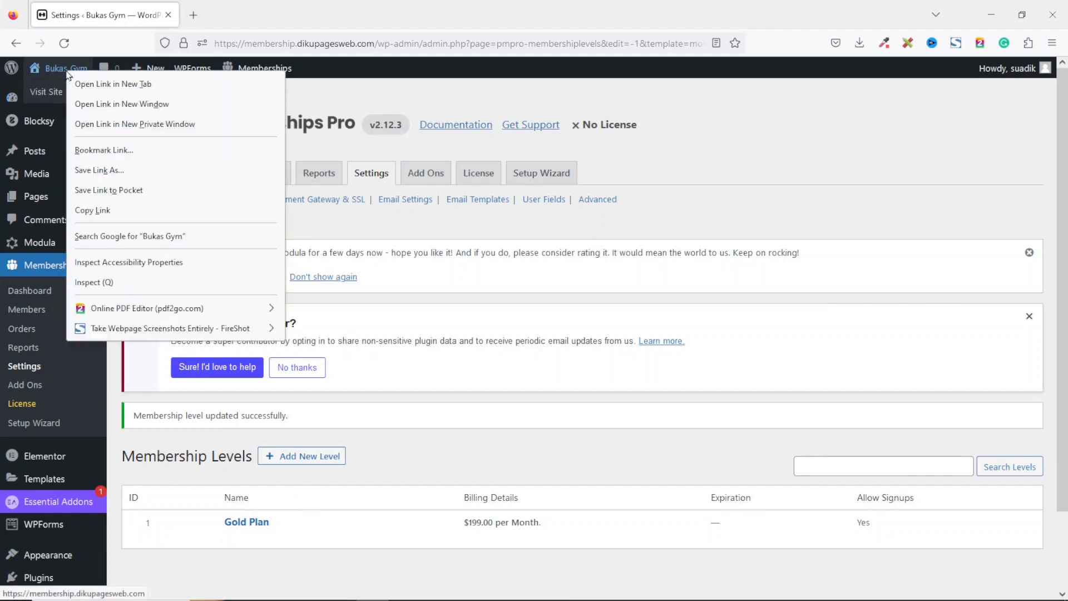
click(143, 83)
click(243, 17)
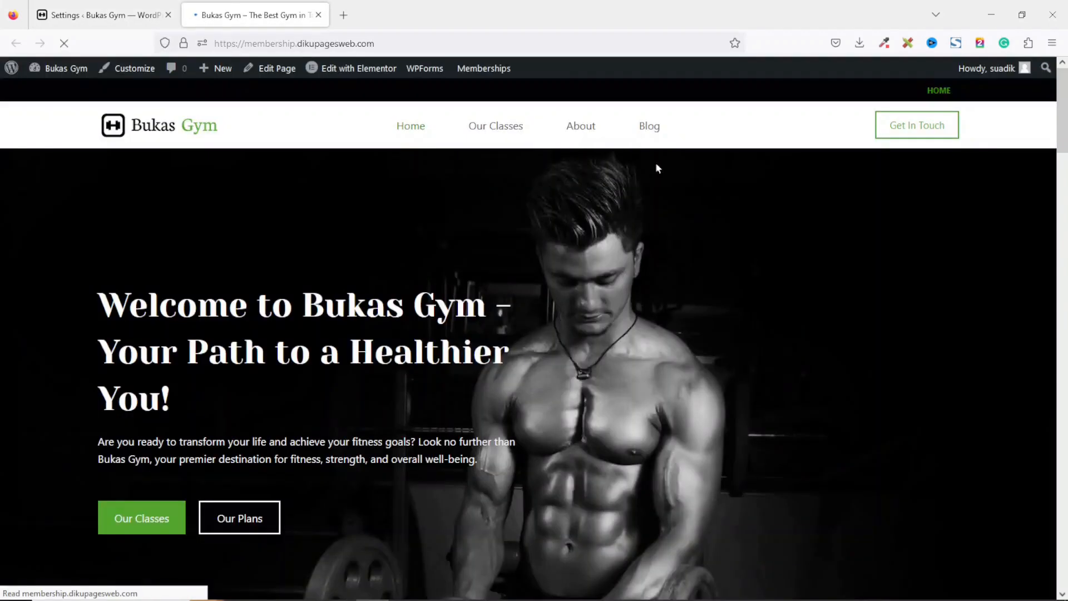
Check how the protected blog posts and a single post appear on the front end.
scroll(793, 225, down, 8)
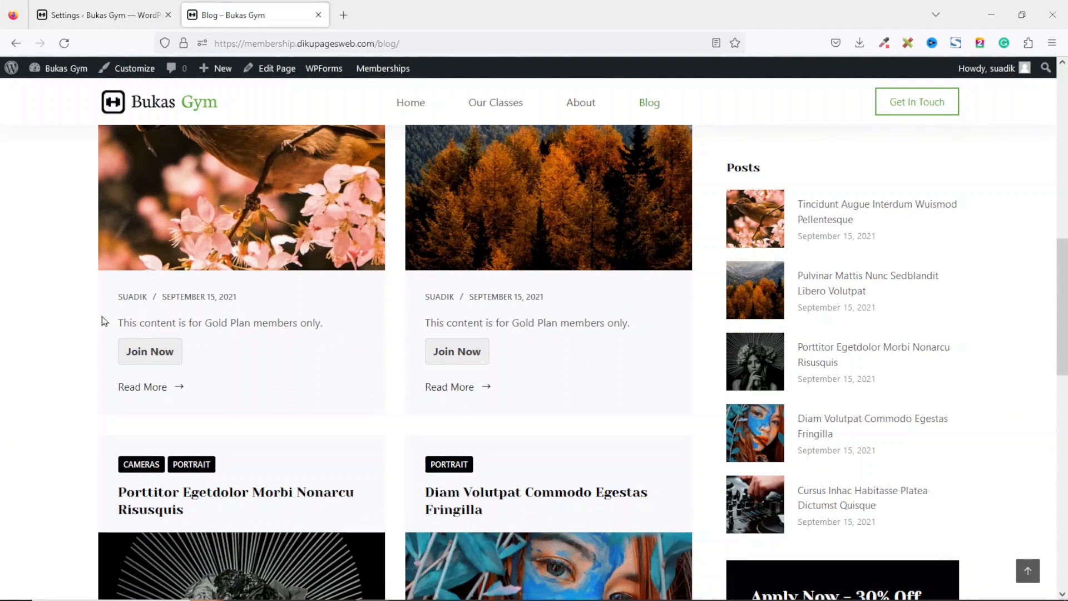
drag(120, 323, 267, 340)
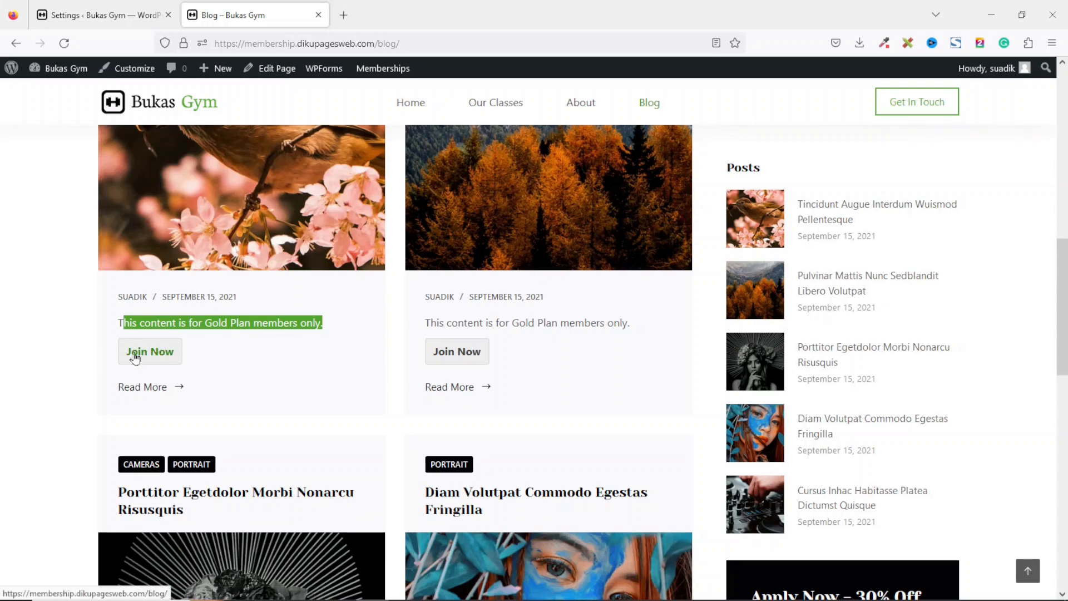
click(247, 168)
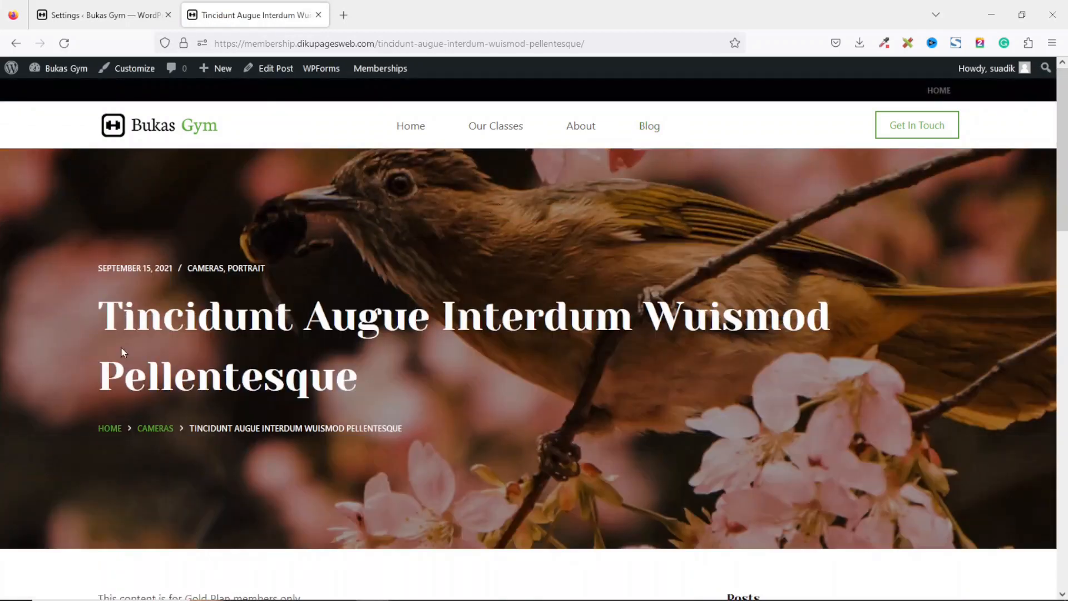
drag(123, 351, 560, 406)
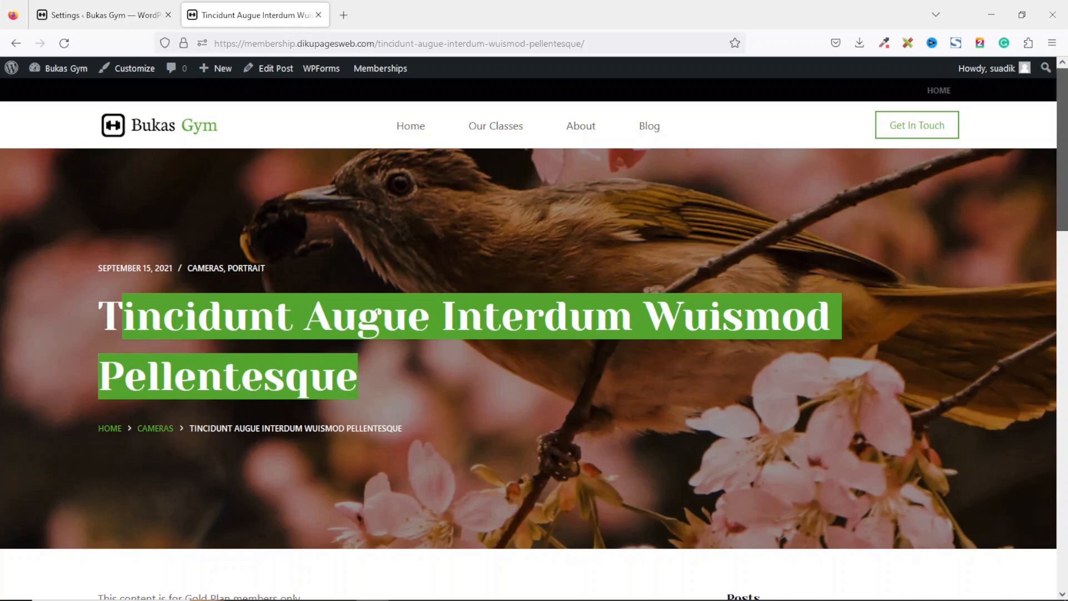
scroll(265, 344, down, 6)
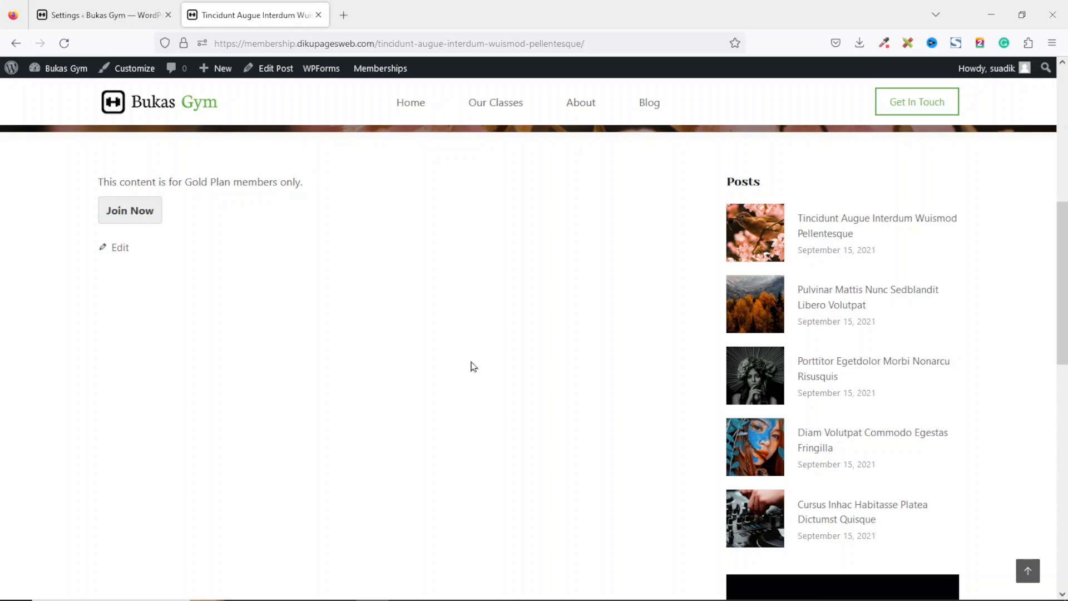
scroll(667, 289, up, 5)
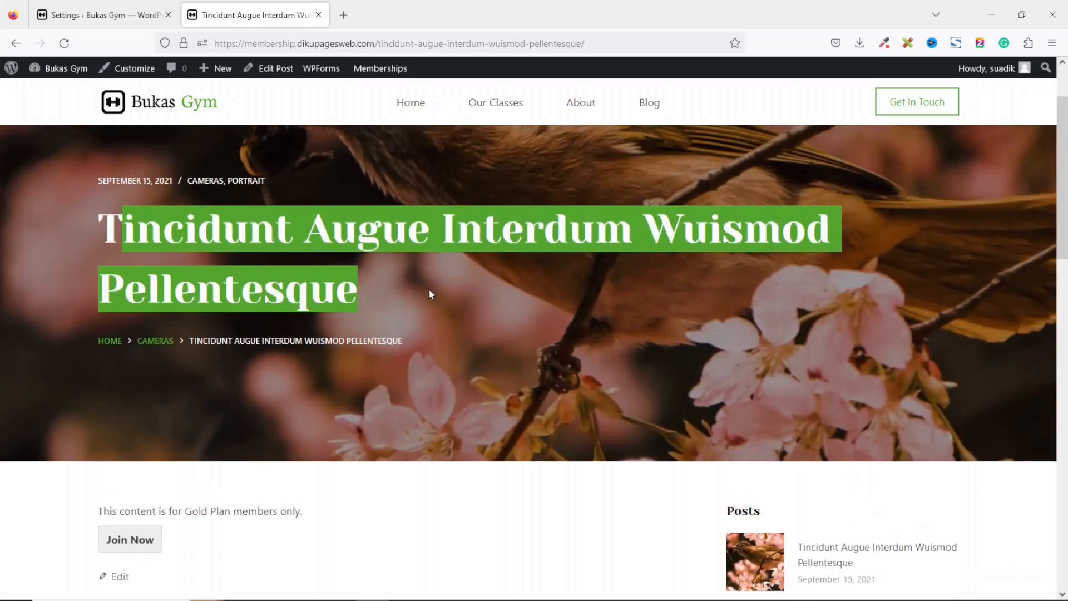
Return to the membership levels admin page and close the front-end tab.
click(117, 17)
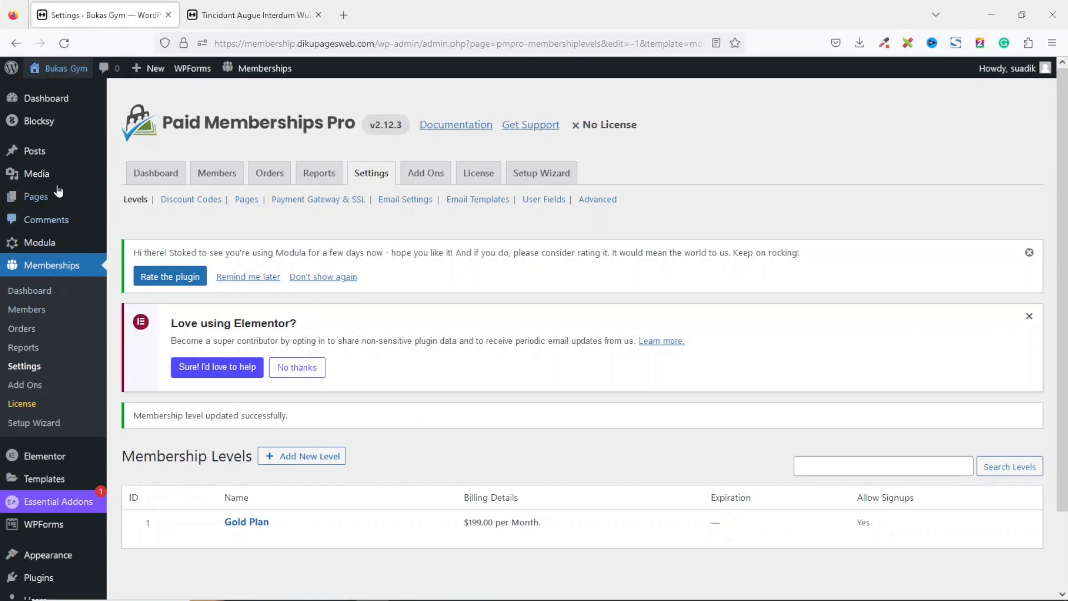
mouse_move(236, 535)
click(318, 15)
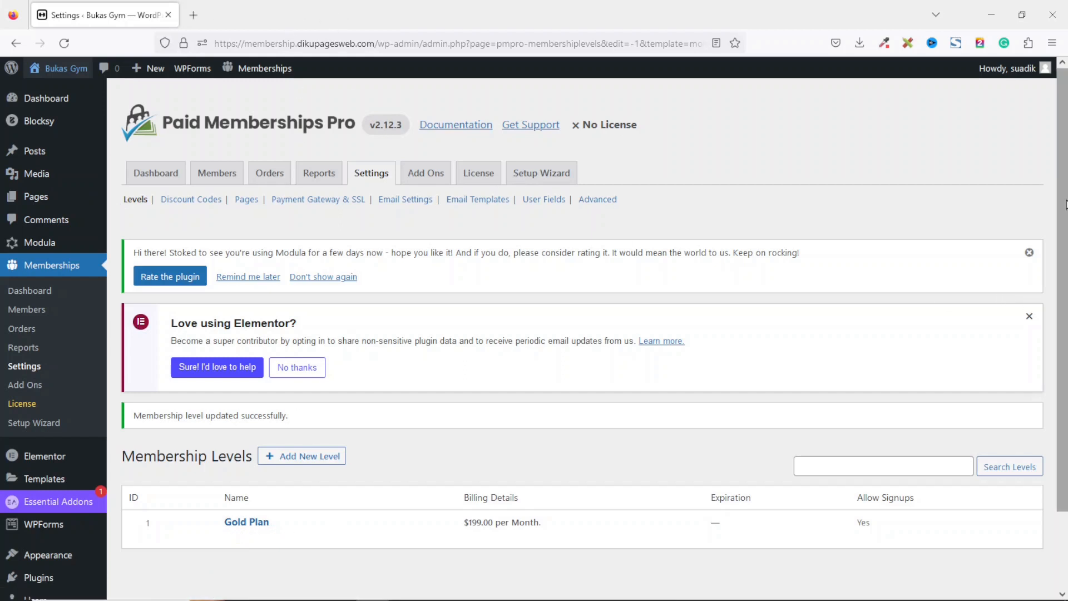
Add a new Monthly membership level named Diamond Plan.
scroll(954, 270, down, 2)
click(309, 386)
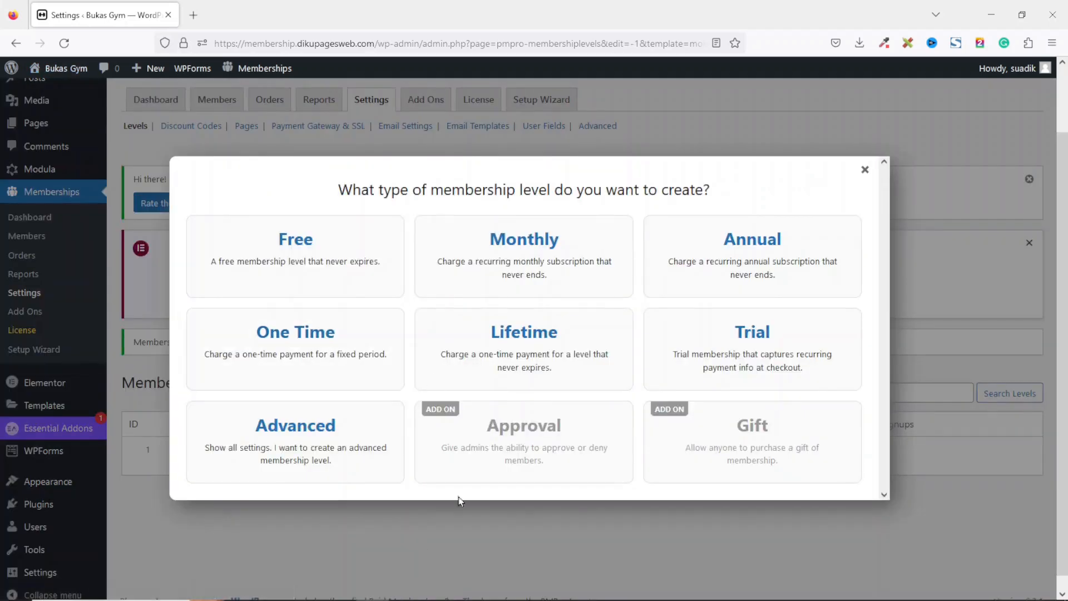
click(528, 261)
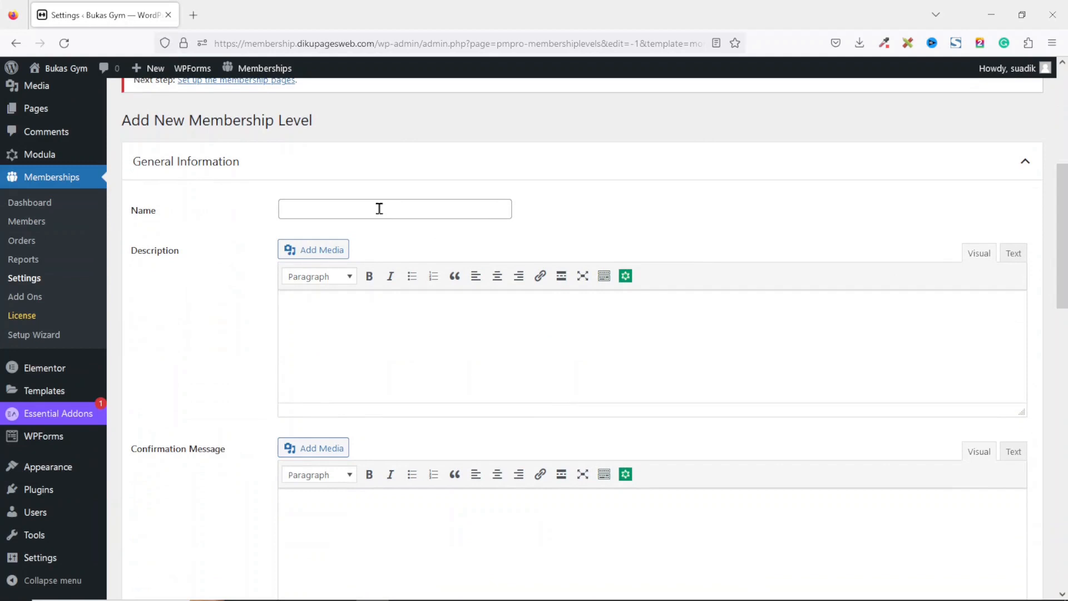
click(379, 208)
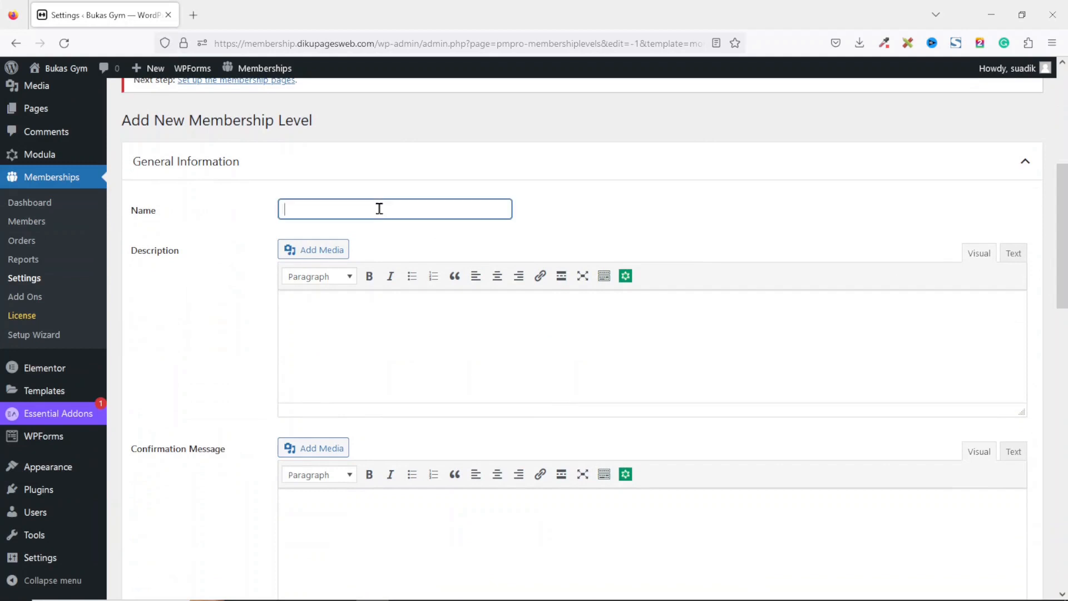
text(Di)
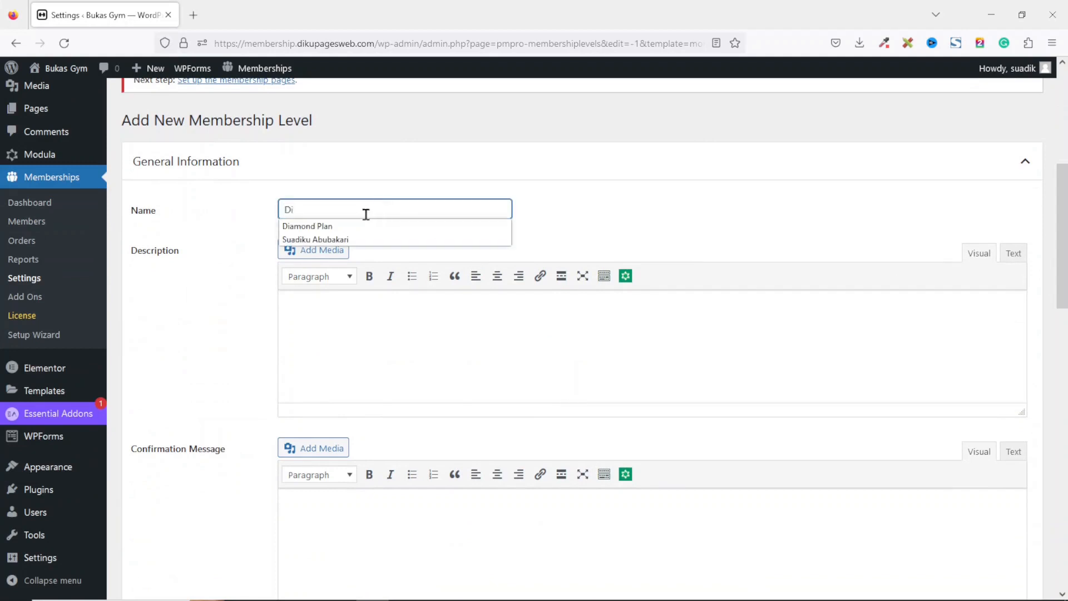
click(360, 228)
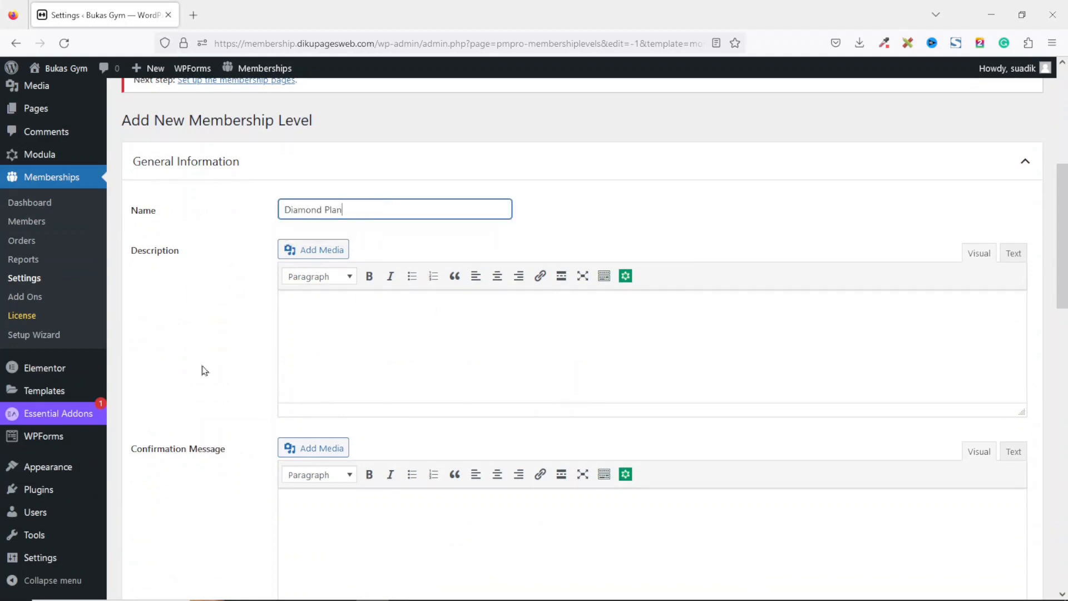
Set the initial payment and billing amount to 499 billed every 3 months, and save the level.
click(498, 340)
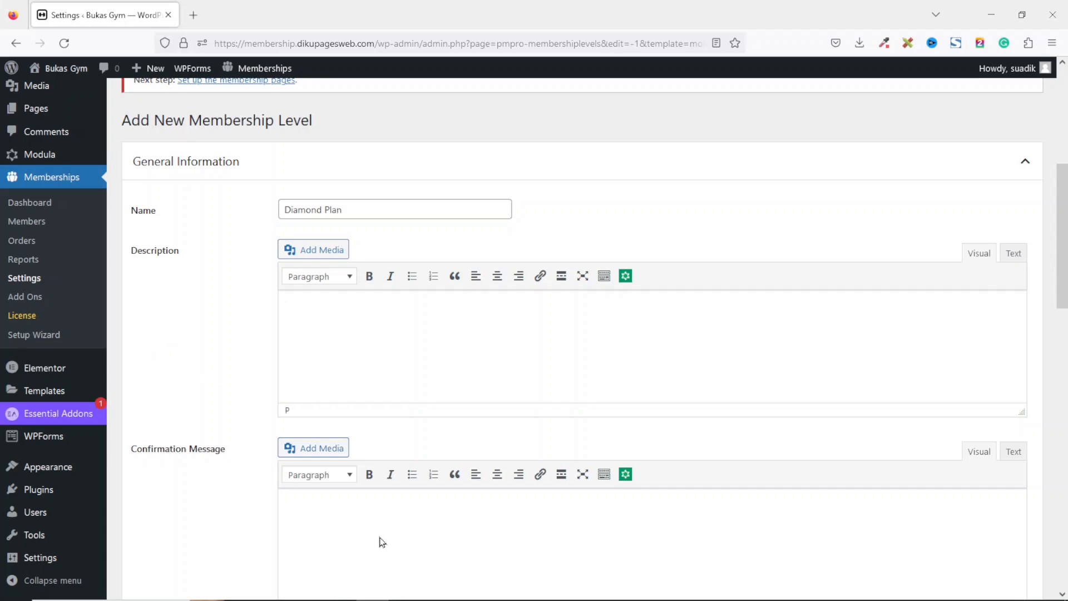
drag(1061, 236, 1062, 400)
double_click(368, 225)
text(499)
double_click(335, 323)
text(499)
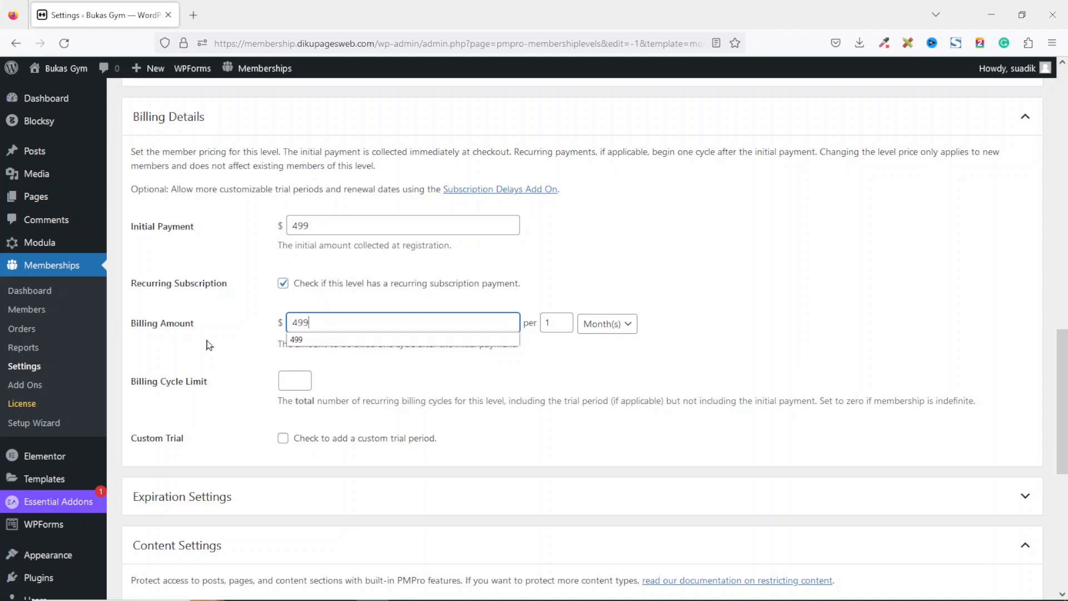
double_click(559, 324)
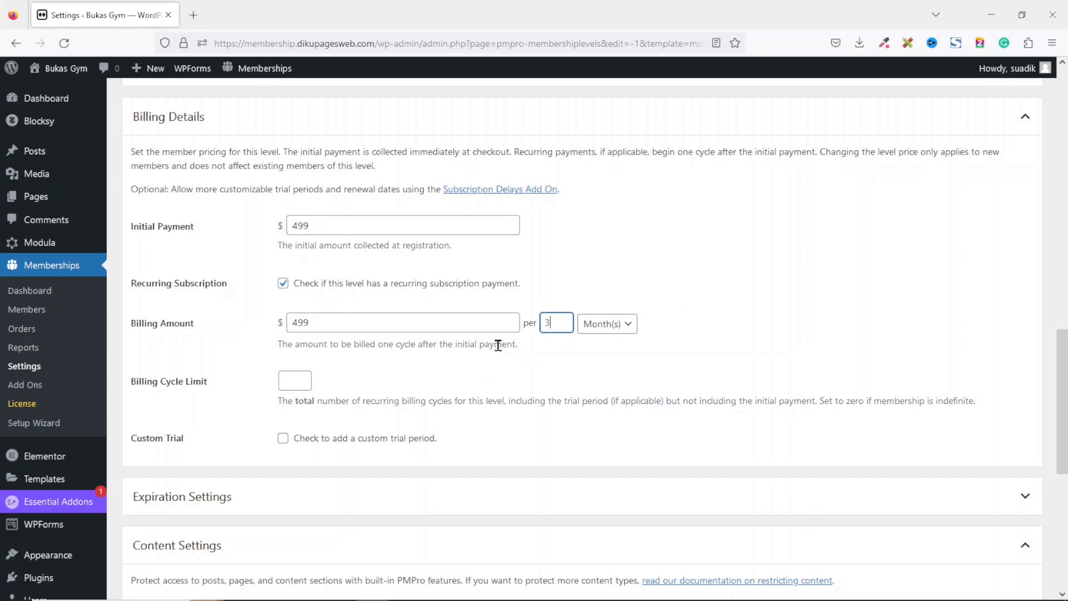
scroll(732, 300, down, 6)
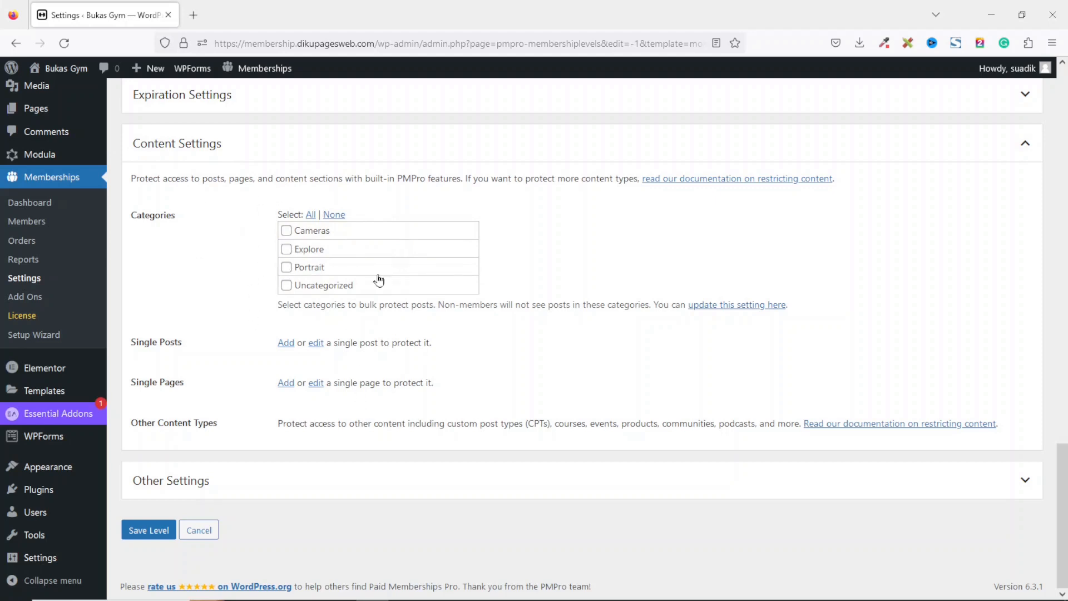
click(149, 531)
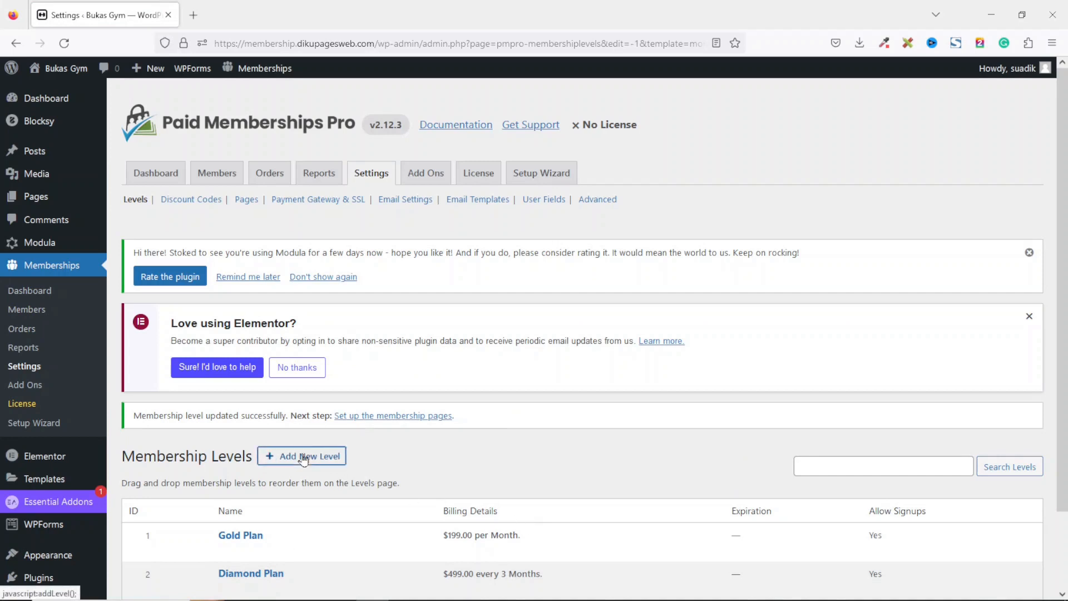
Add a new Annual membership level named Platinum Plan.
click(303, 457)
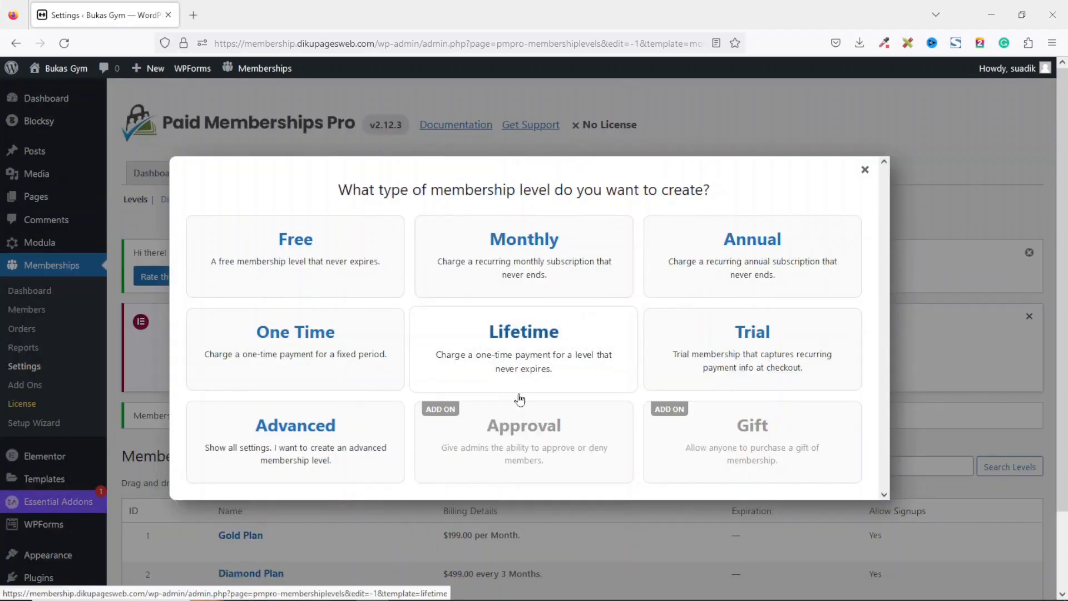
click(758, 266)
drag(1059, 158, 1060, 234)
click(347, 277)
text(Pla)
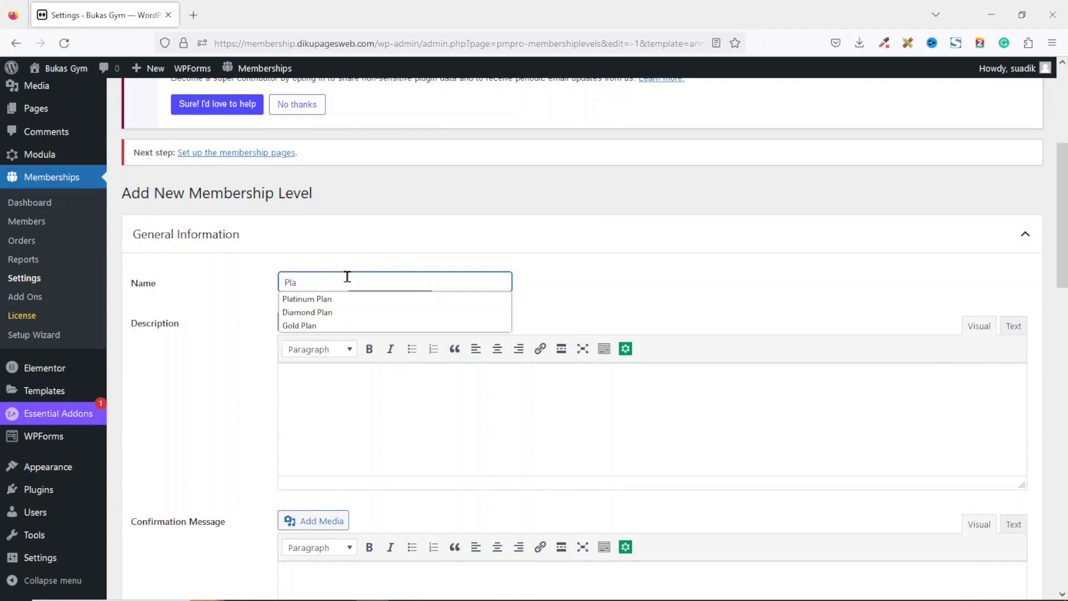
click(320, 300)
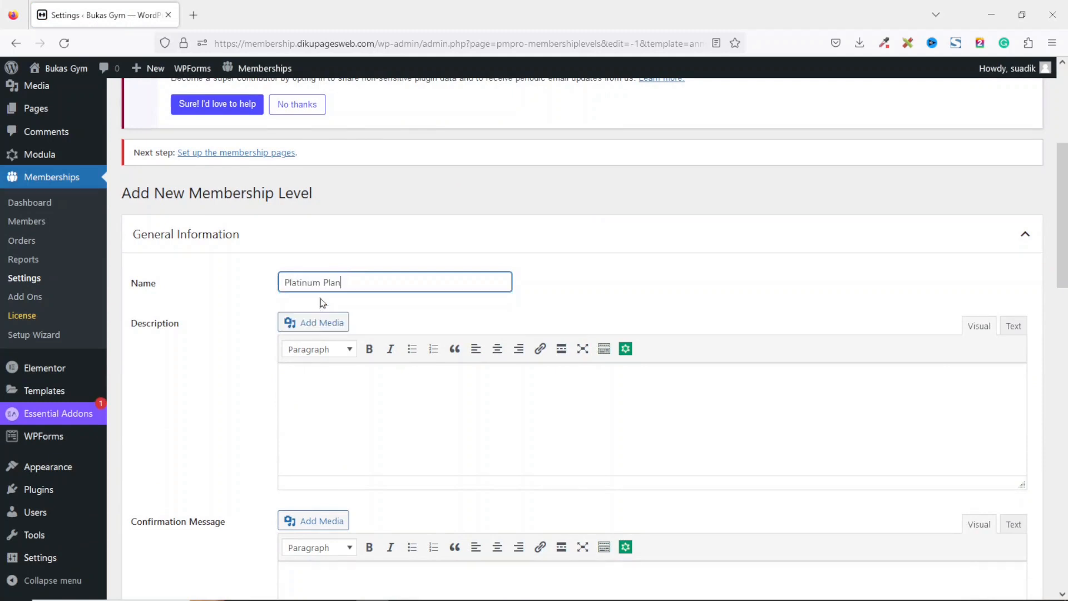
Set the initial payment and the yearly billing amount to 1049.
scroll(944, 312, down, 5)
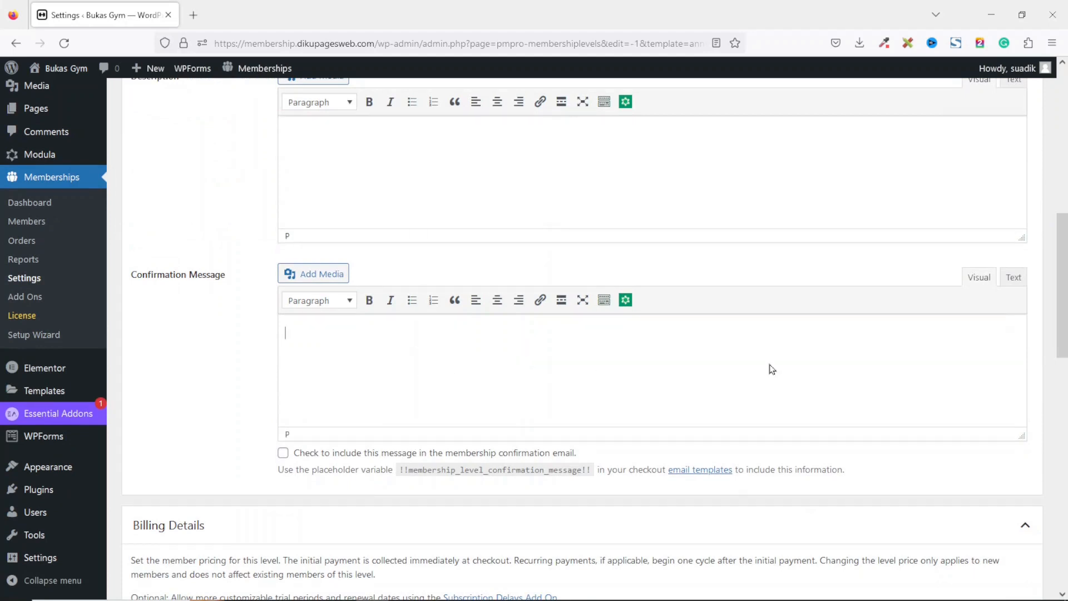
scroll(1065, 359, down, 5)
scroll(1065, 359, down, 1)
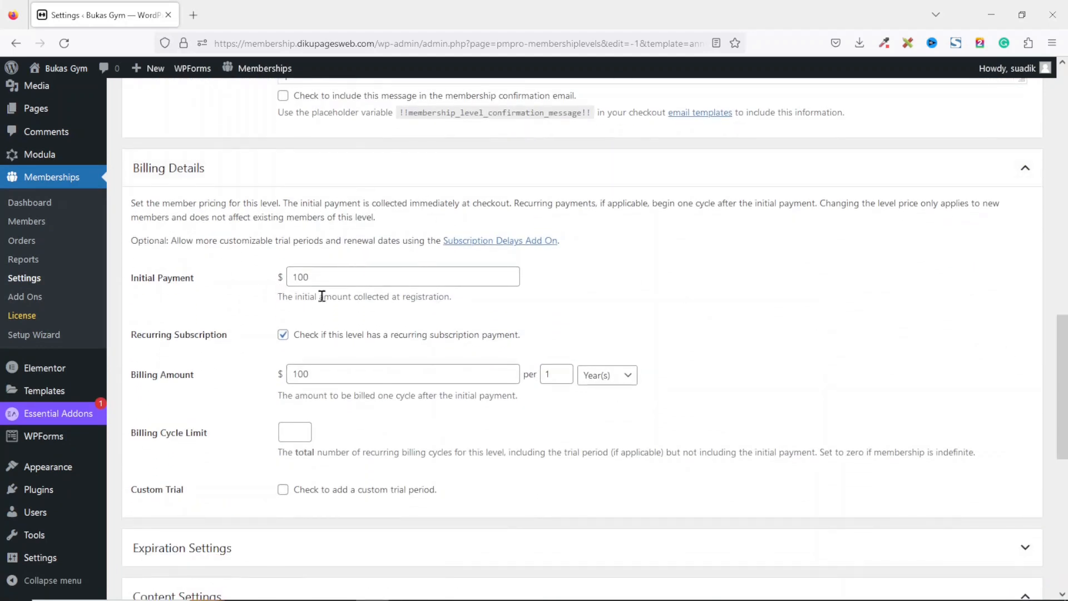
drag(345, 277, 268, 267)
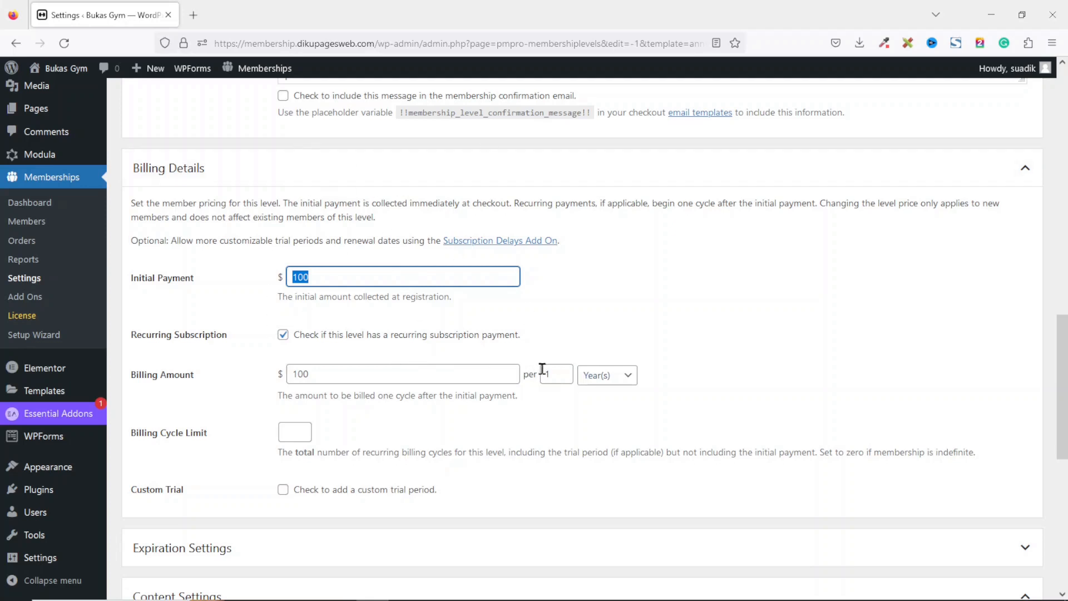
drag(555, 372, 536, 372)
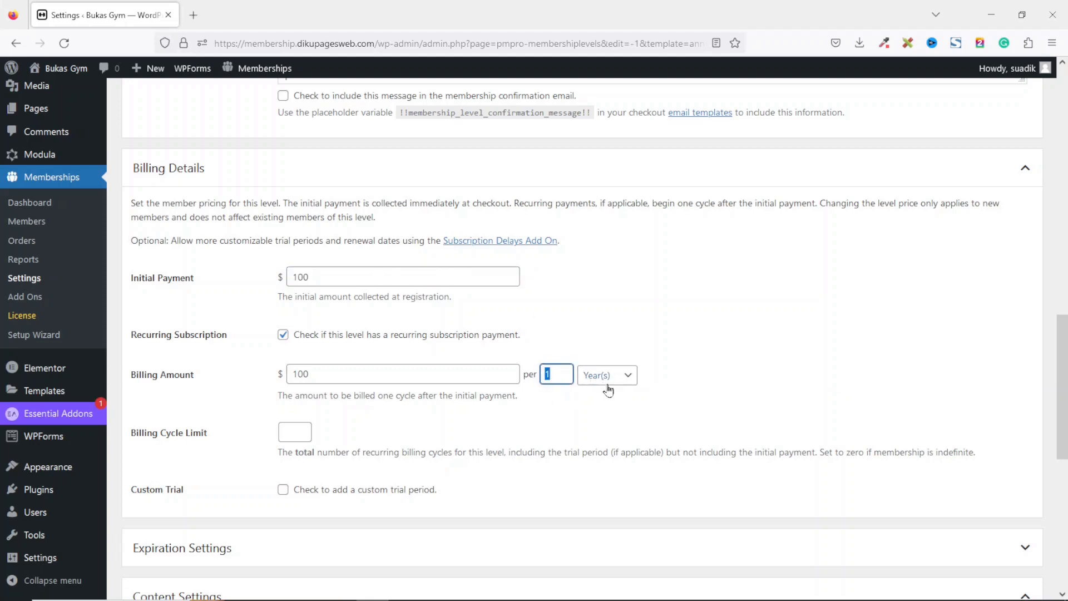
double_click(378, 276)
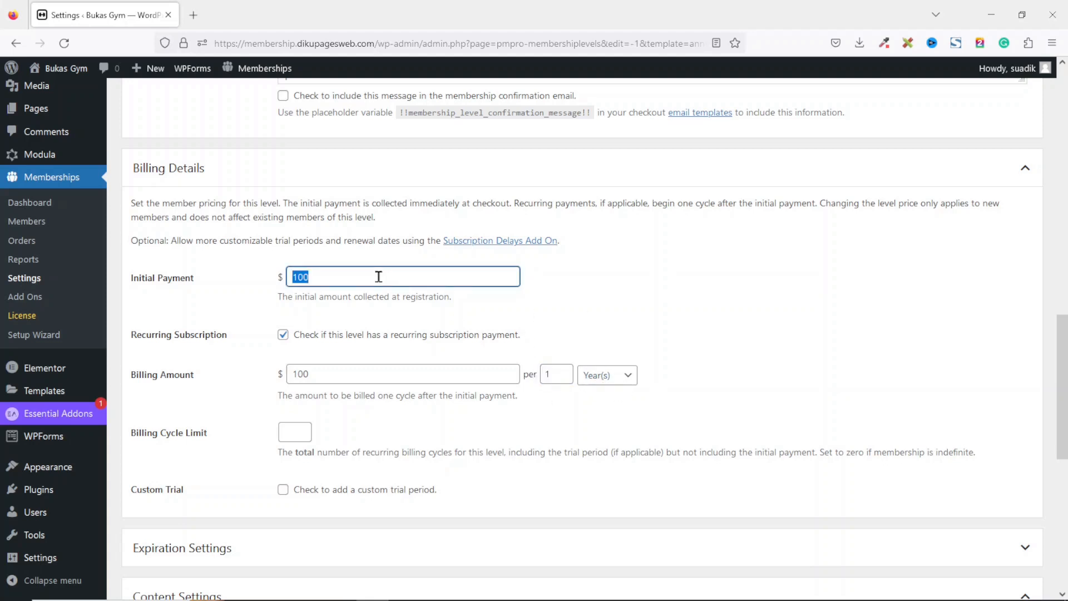
text(104)
key(Tab)
key(Tab)
text(1049)
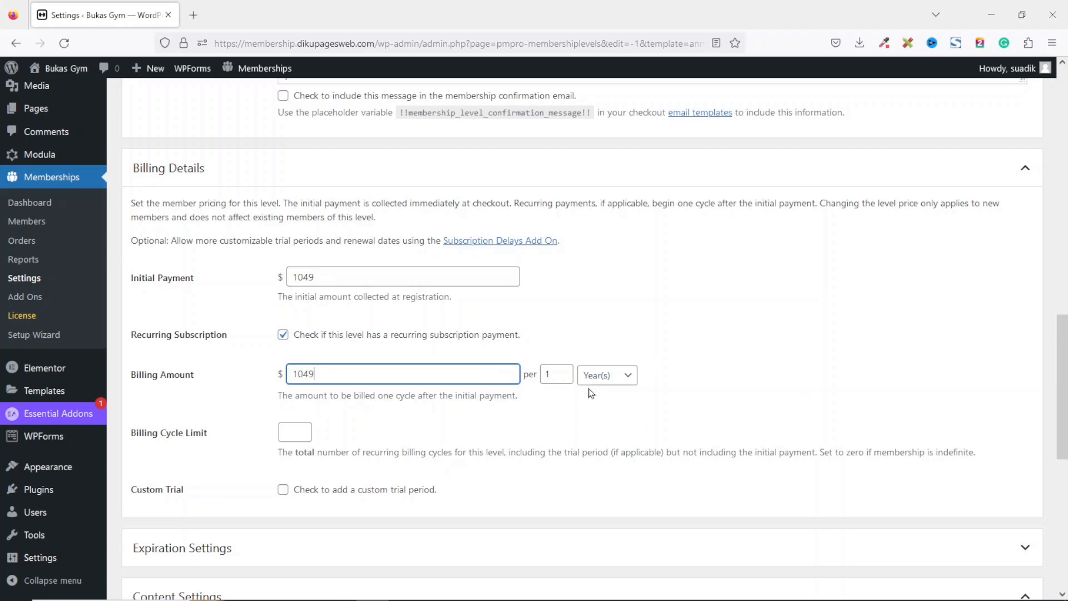
Save the Platinum Plan level and review the membership levels list.
scroll(1063, 350, down, 1)
scroll(1064, 390, down, 10)
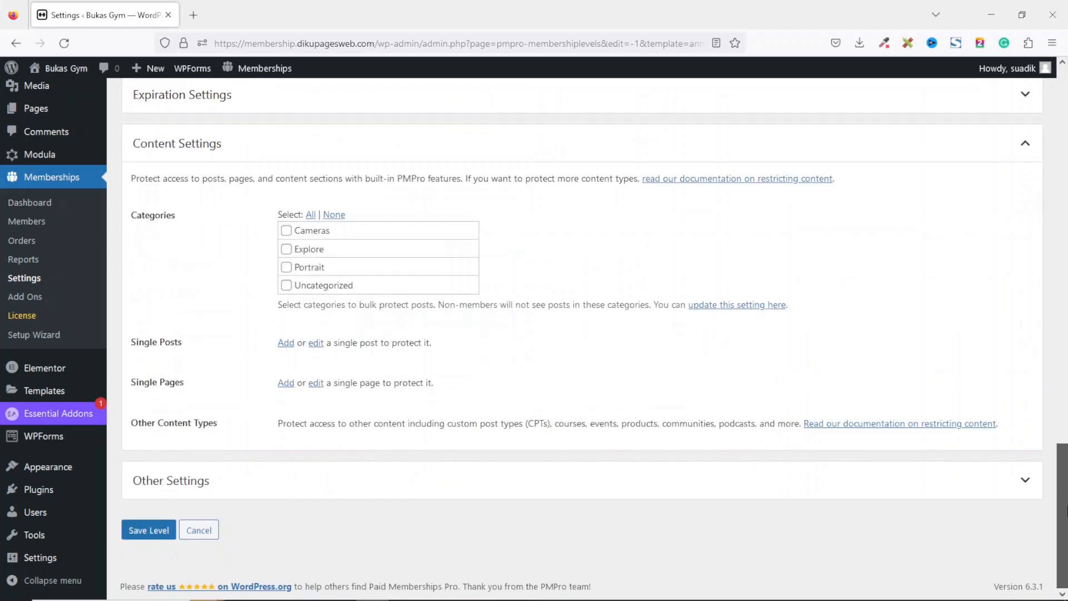
click(146, 531)
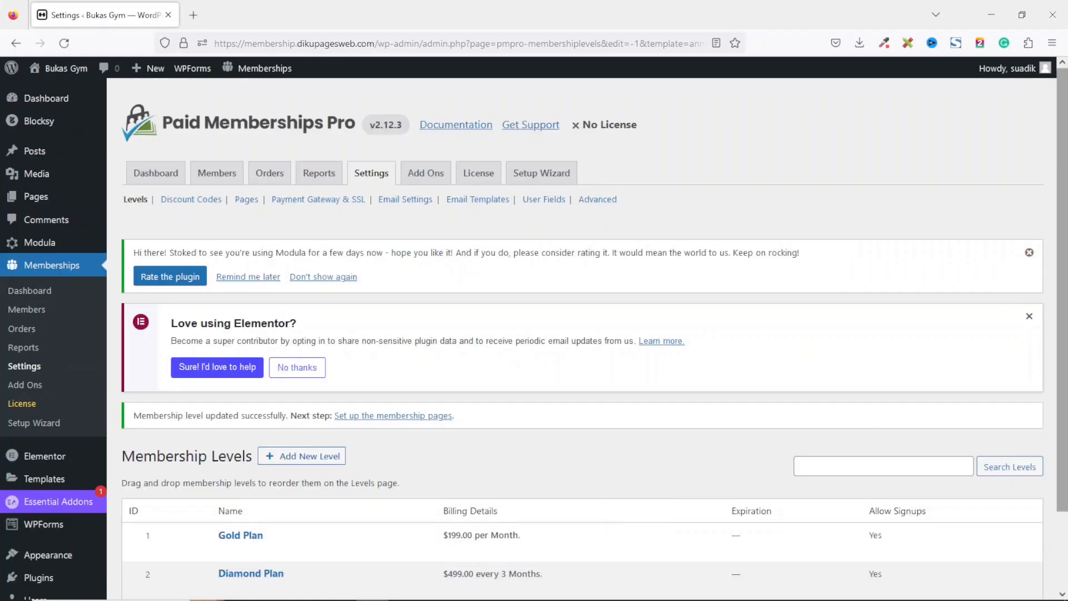
scroll(1063, 334, down, 3)
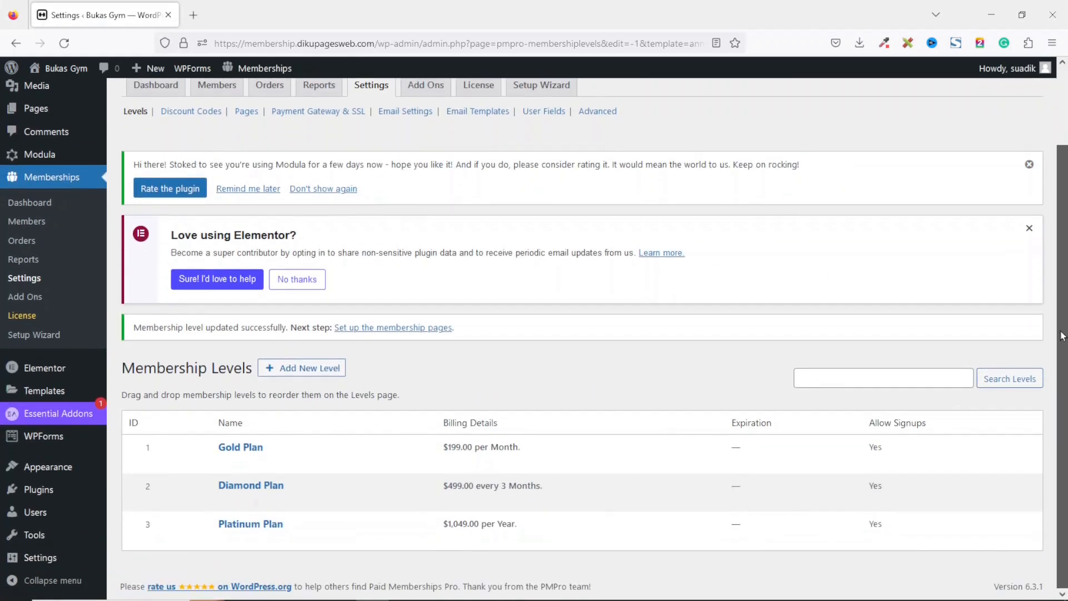
Create a new discount code named GYM20.
scroll(1062, 334, up, 3)
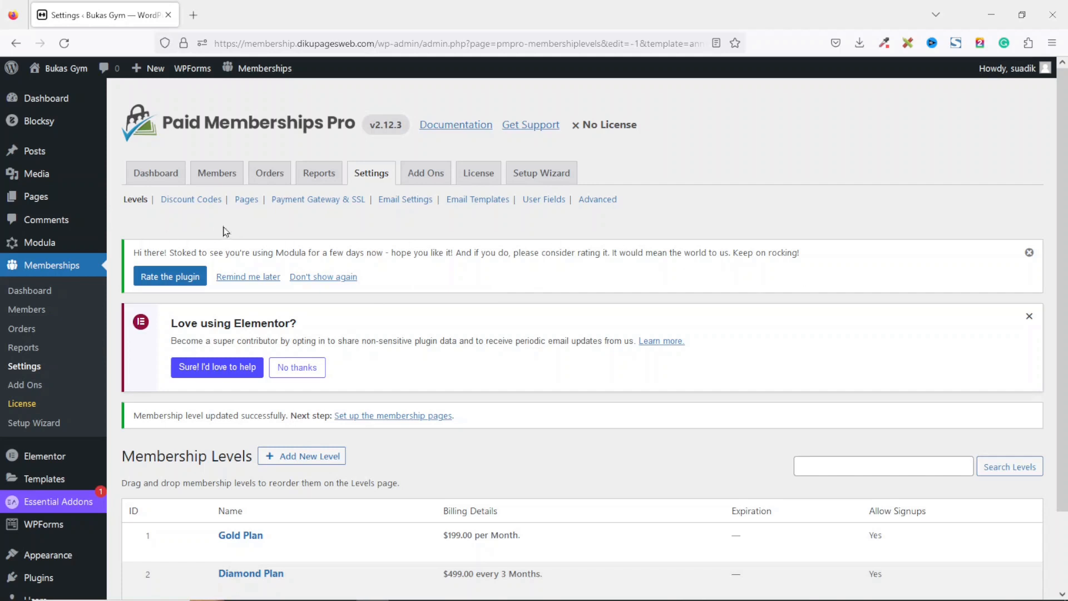
click(191, 201)
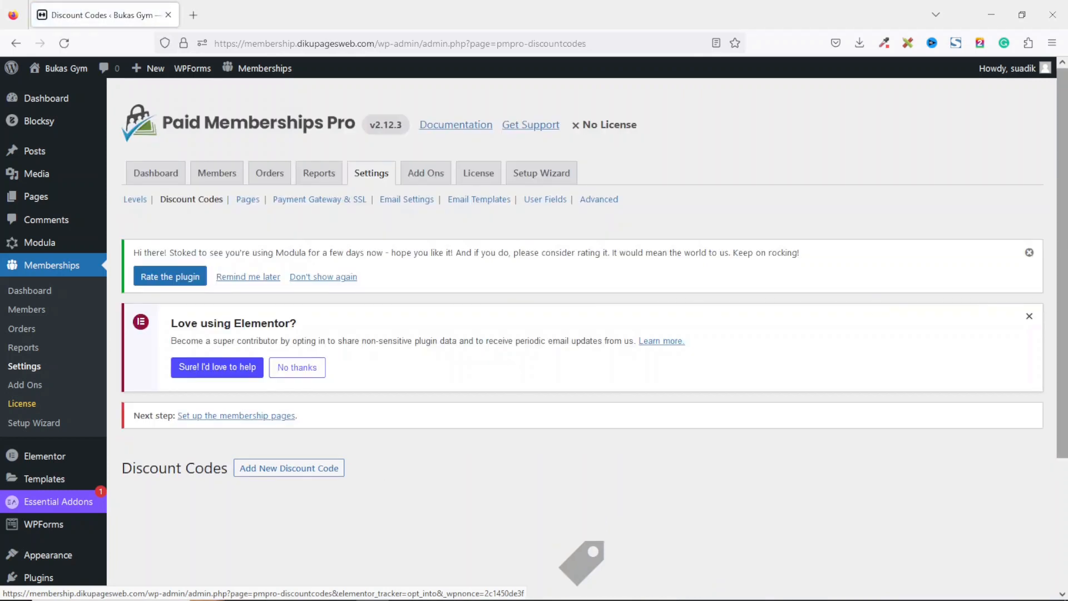
scroll(581, 333, down, 3)
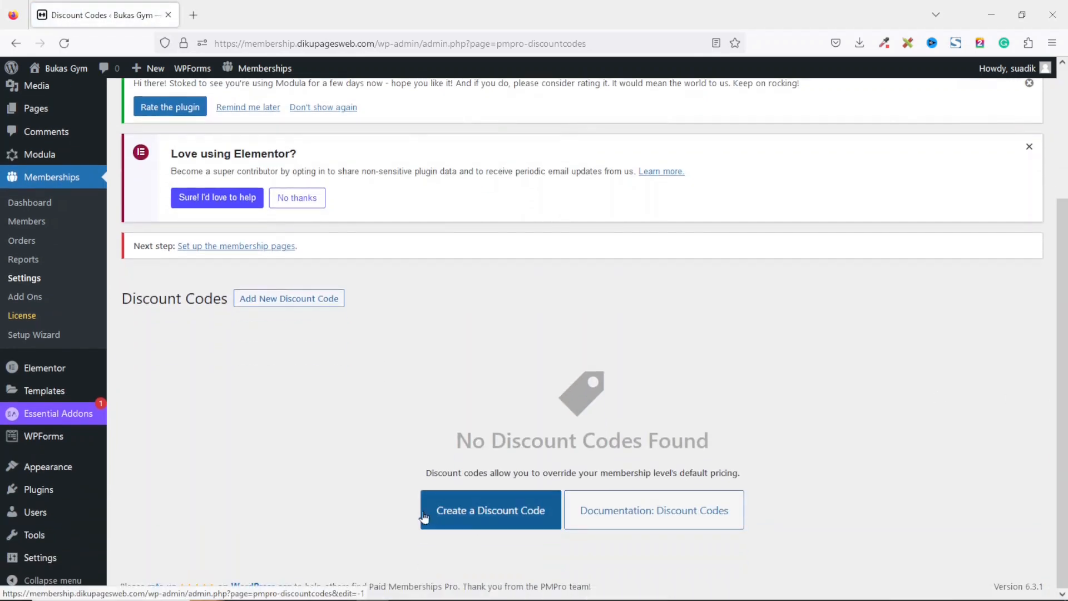
click(503, 521)
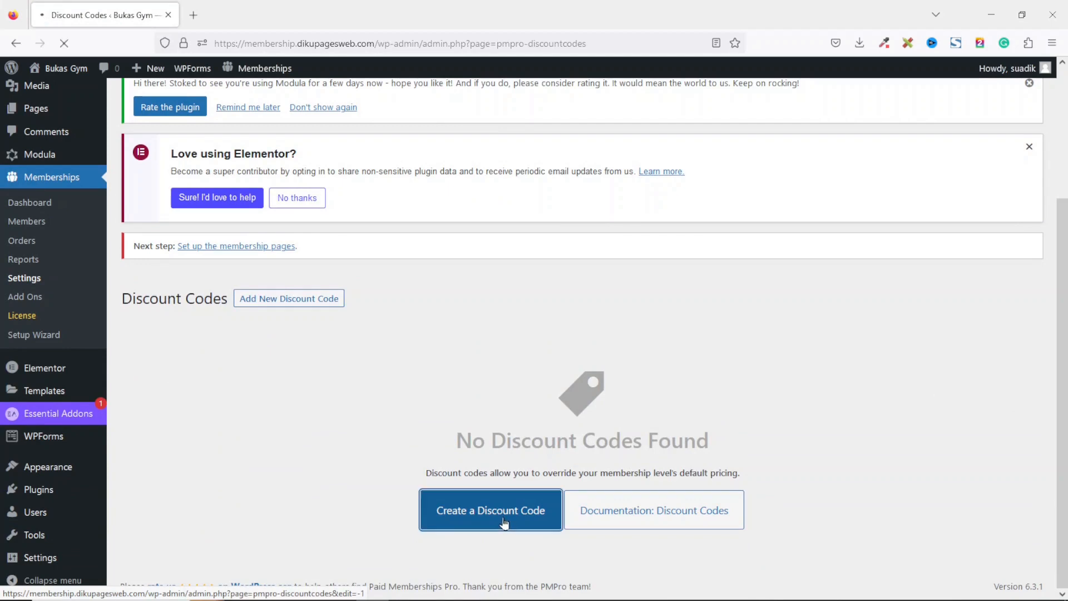
scroll(842, 312, down, 4)
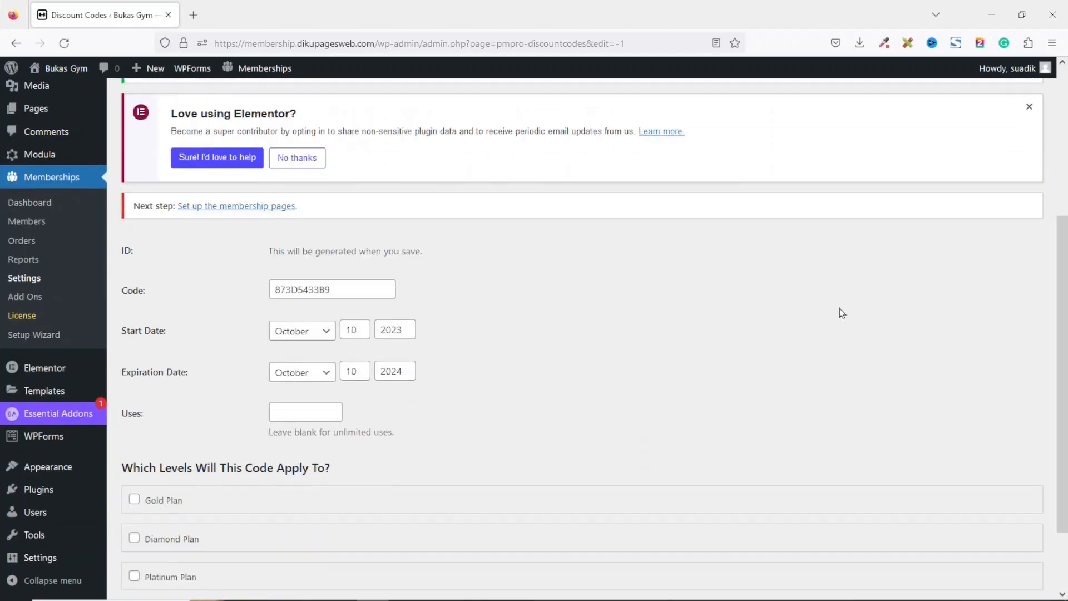
double_click(356, 289)
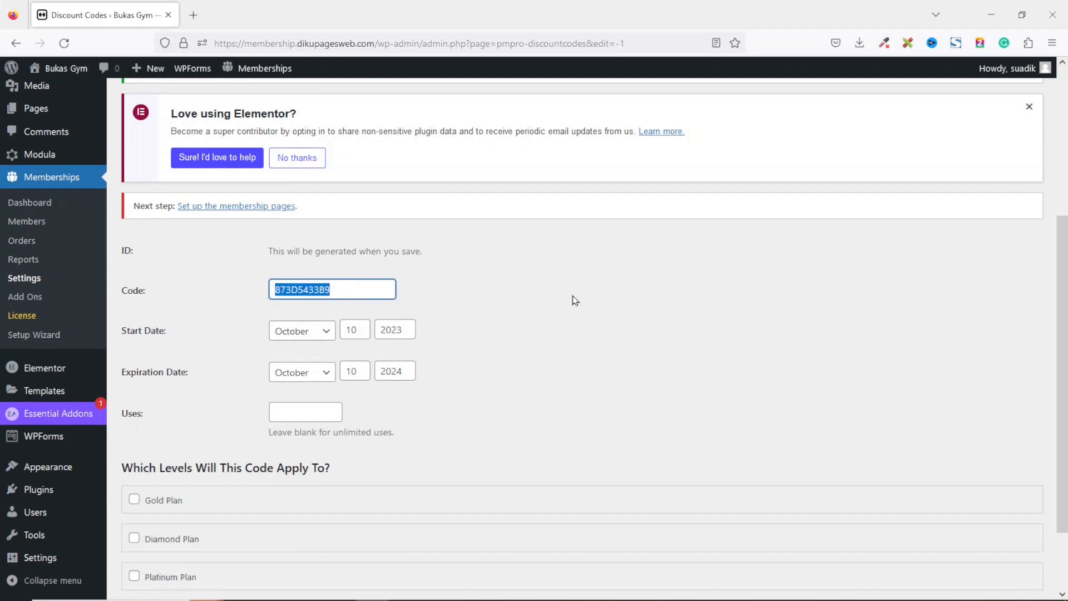
text(GYM20)
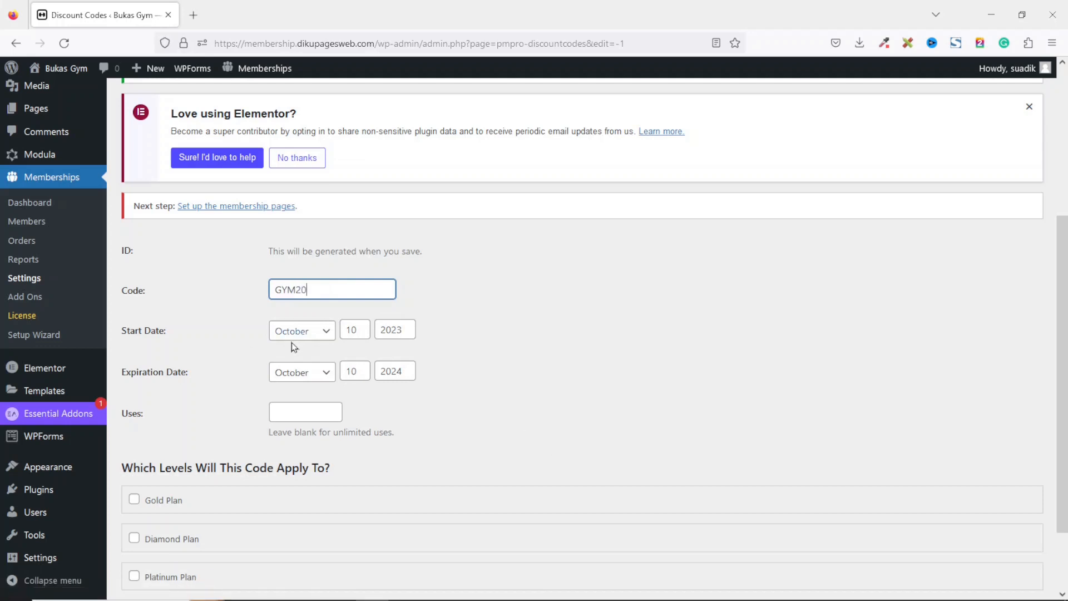
Keep the start date of October 10, 2023 and set the code's expiration date to December 31, 2023.
click(310, 334)
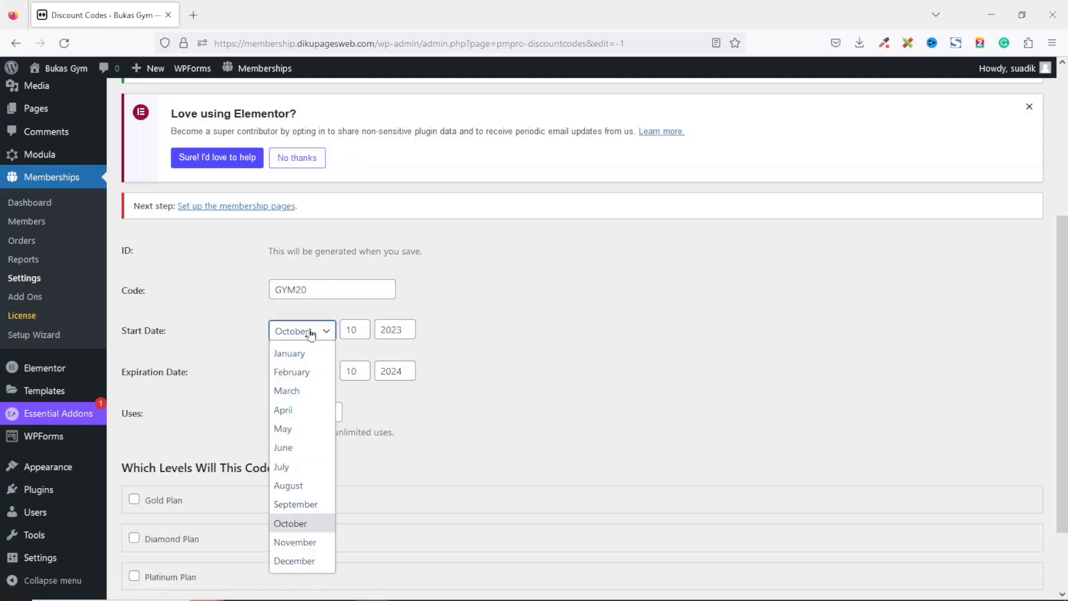
click(311, 333)
click(359, 332)
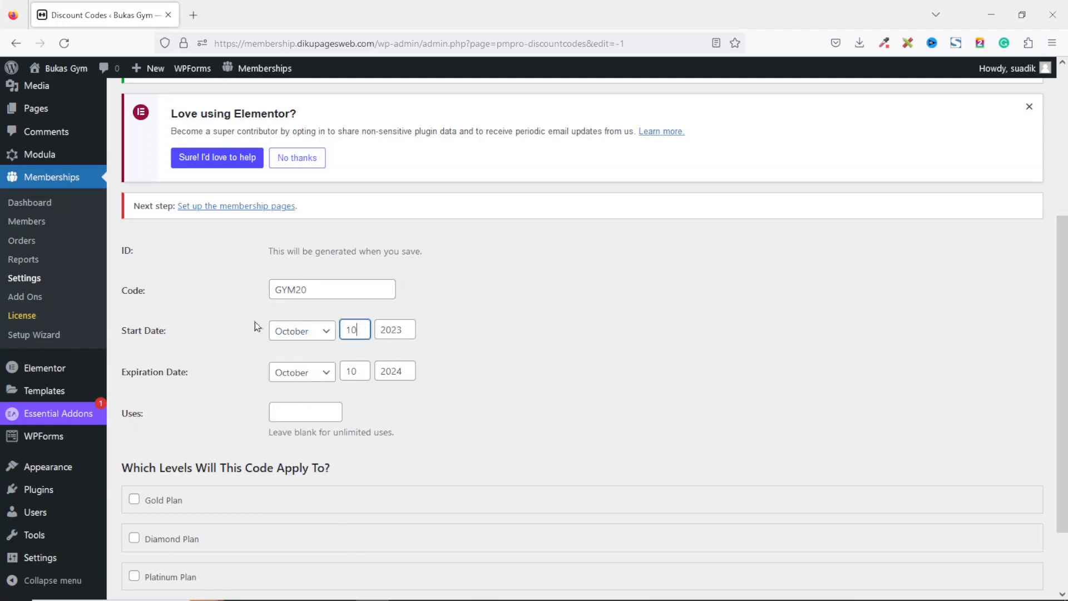
click(407, 332)
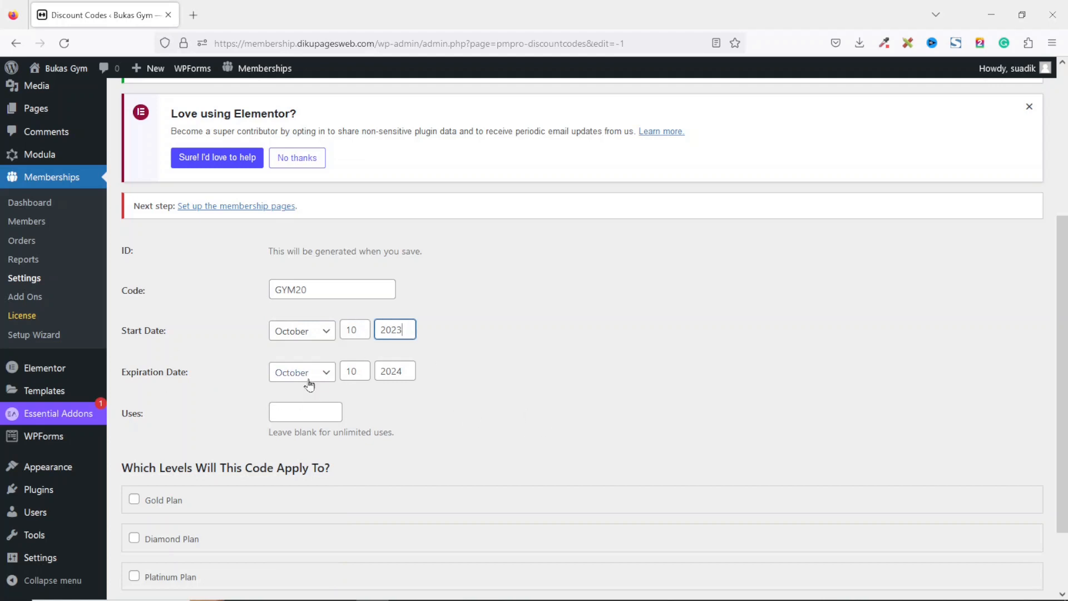
click(413, 370)
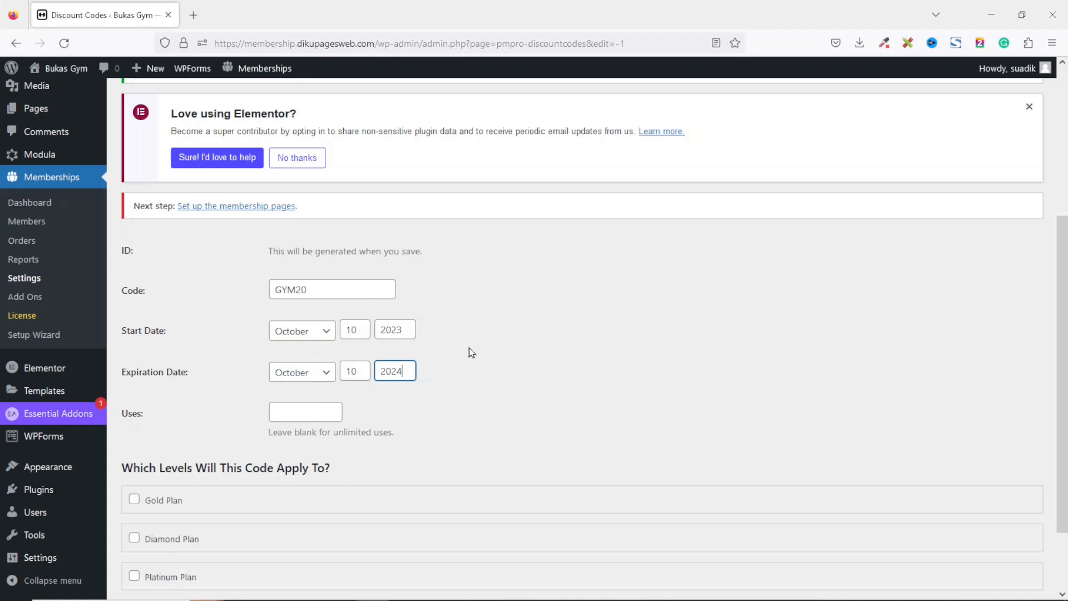
click(317, 376)
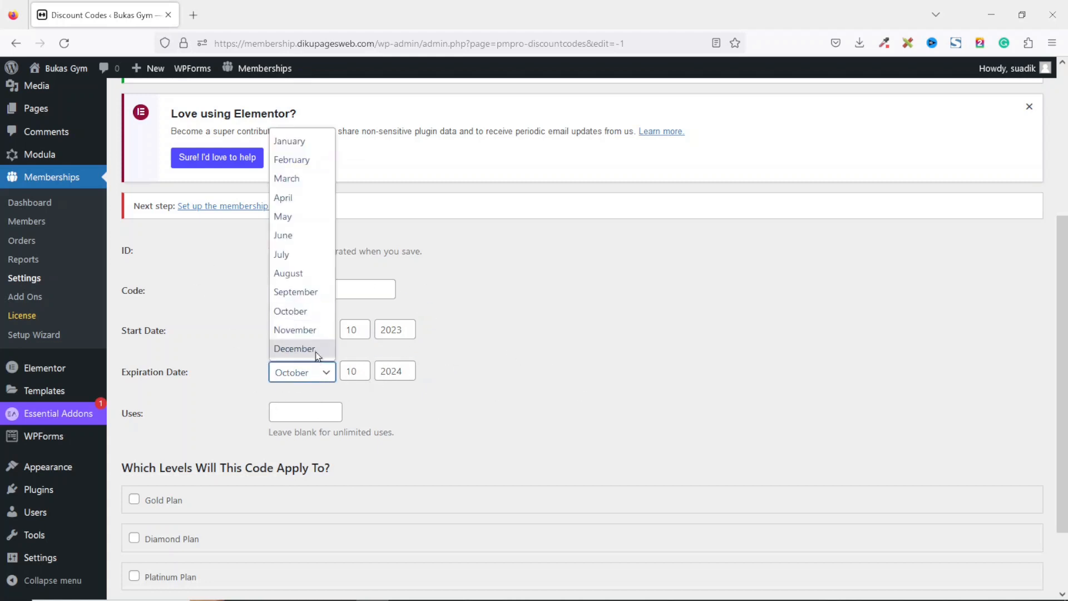
click(316, 350)
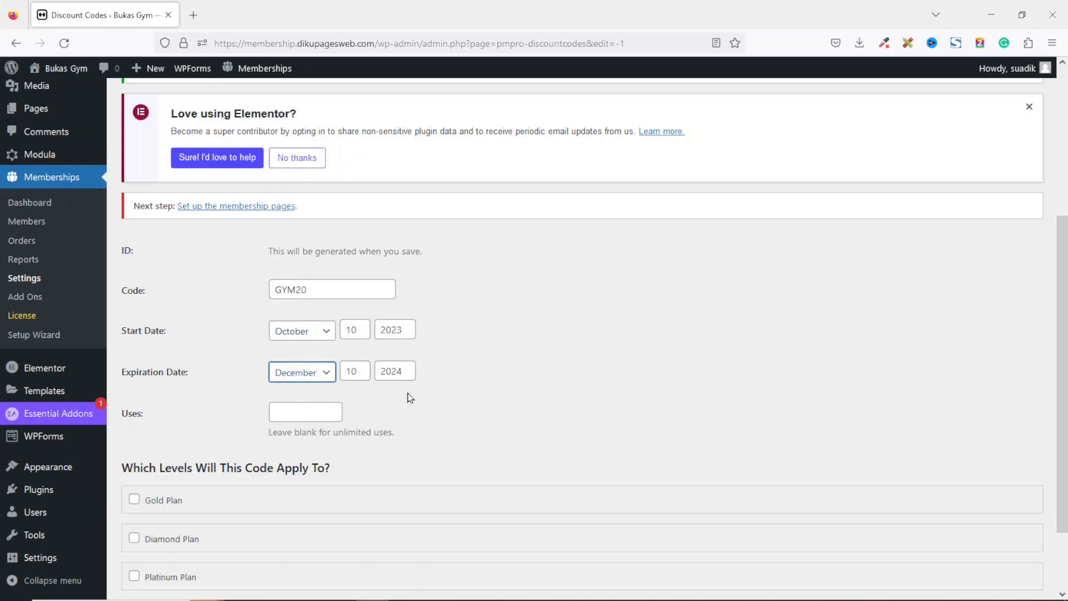
double_click(406, 372)
text(20)
key(BackSpace)
double_click(371, 372)
text(3)
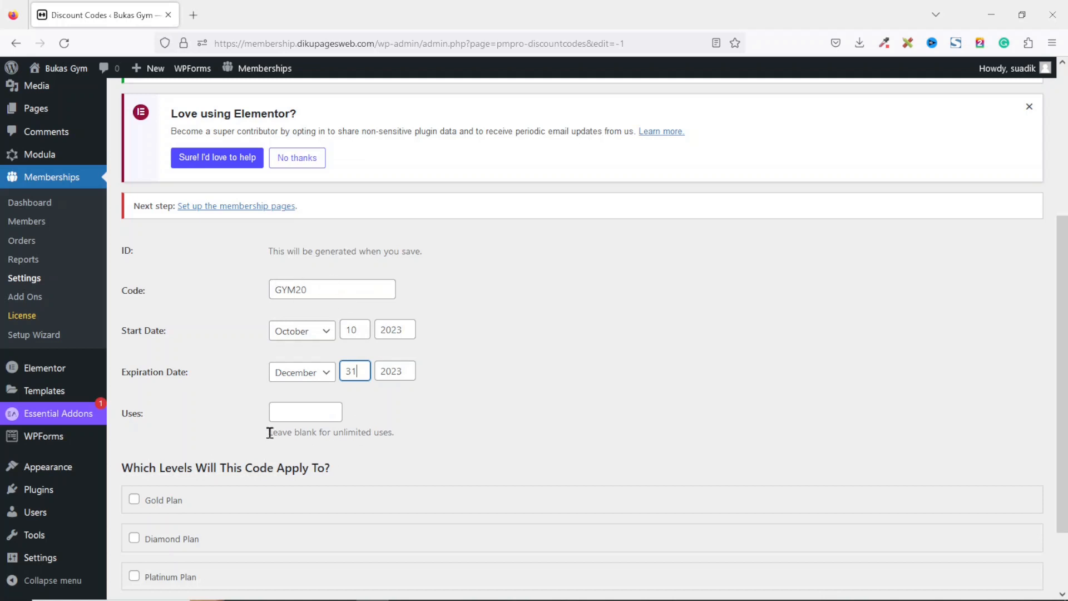
Apply the code to the Gold Plan with a discounted initial payment of 99.
drag(270, 432, 442, 442)
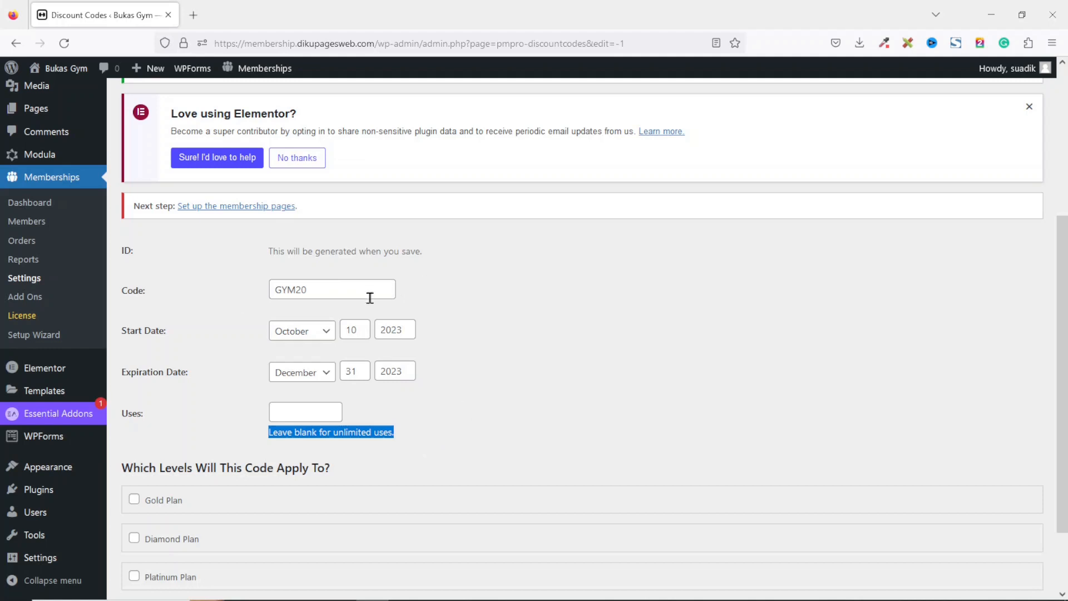
scroll(594, 334, down, 2)
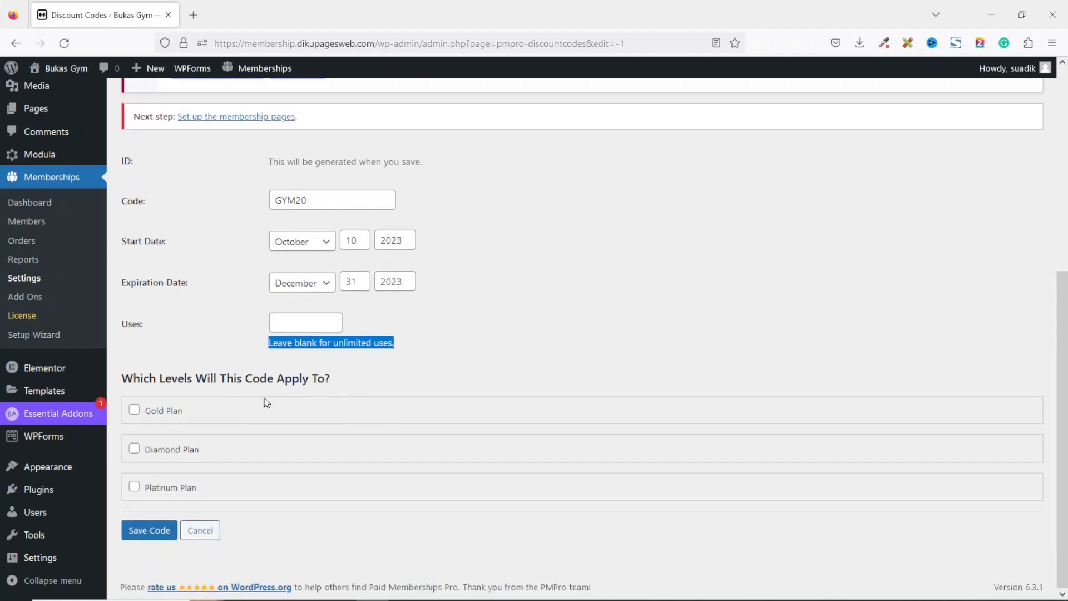
click(134, 409)
scroll(533, 381, down, 2)
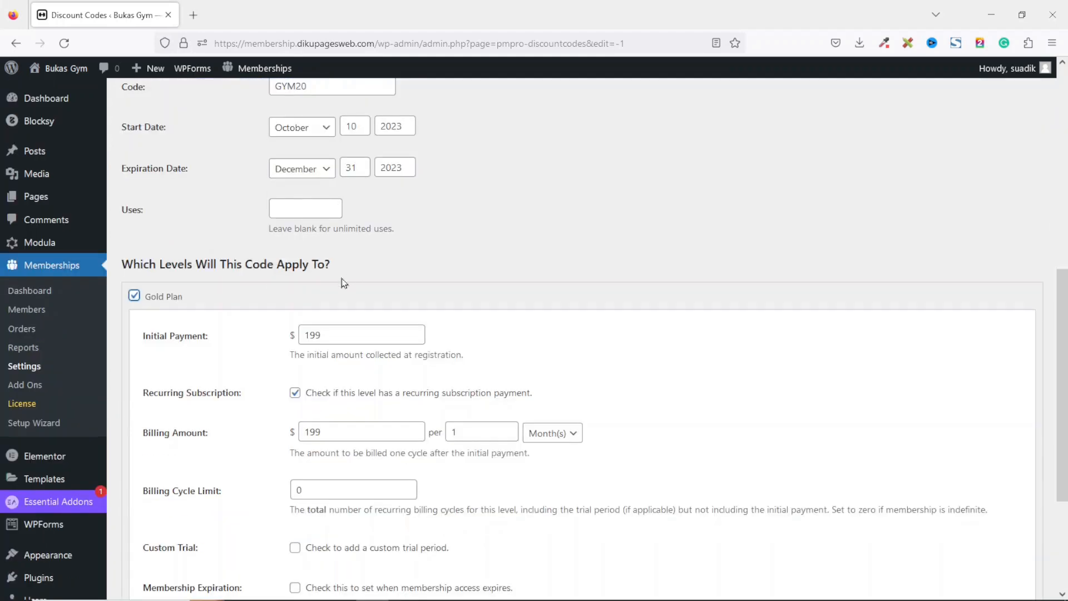
drag(348, 333, 248, 335)
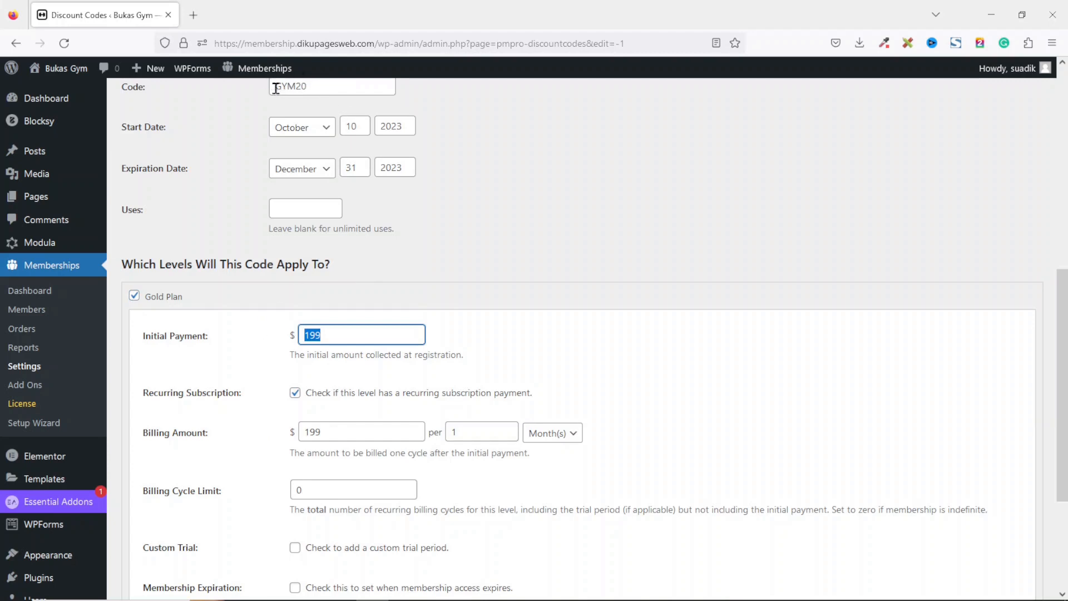
text(99)
drag(346, 432, 283, 327)
scroll(1064, 445, down, 1)
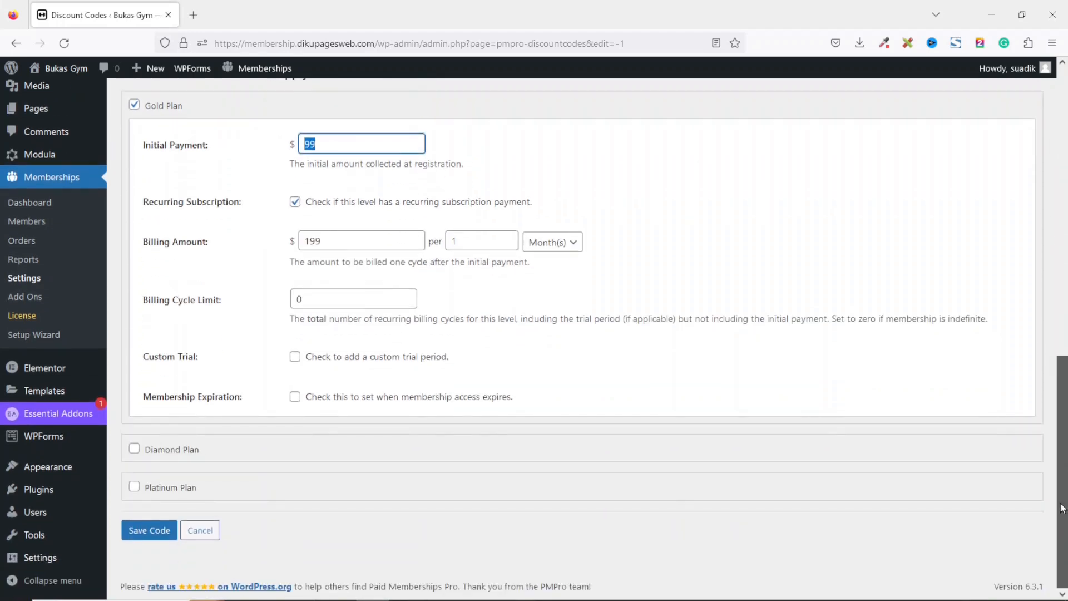
Apply the code to the Diamond Plan with a discounted initial payment of 399.
click(165, 449)
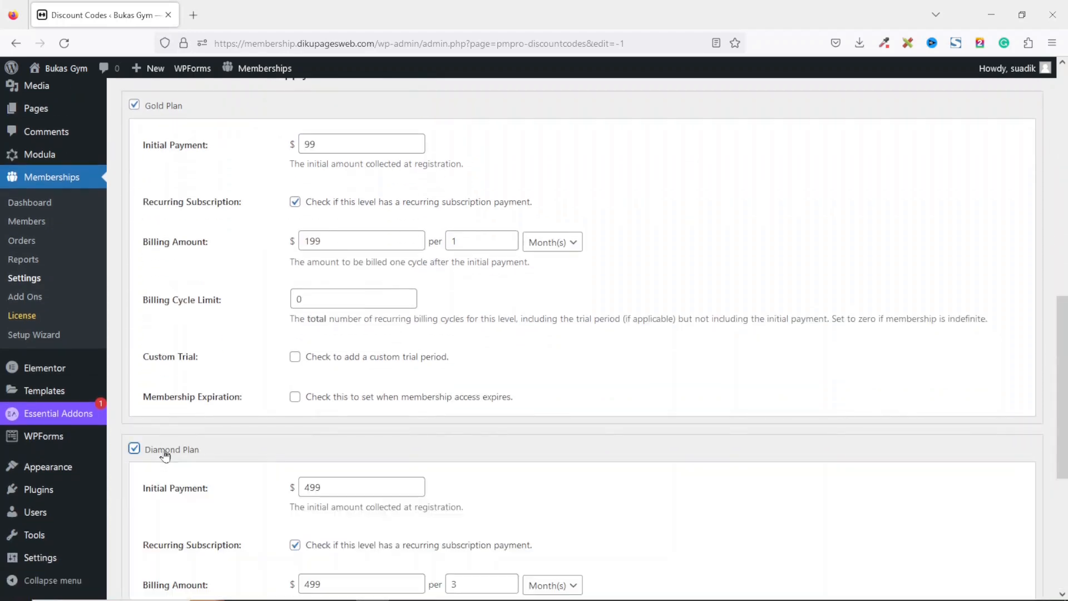
drag(359, 480, 277, 485)
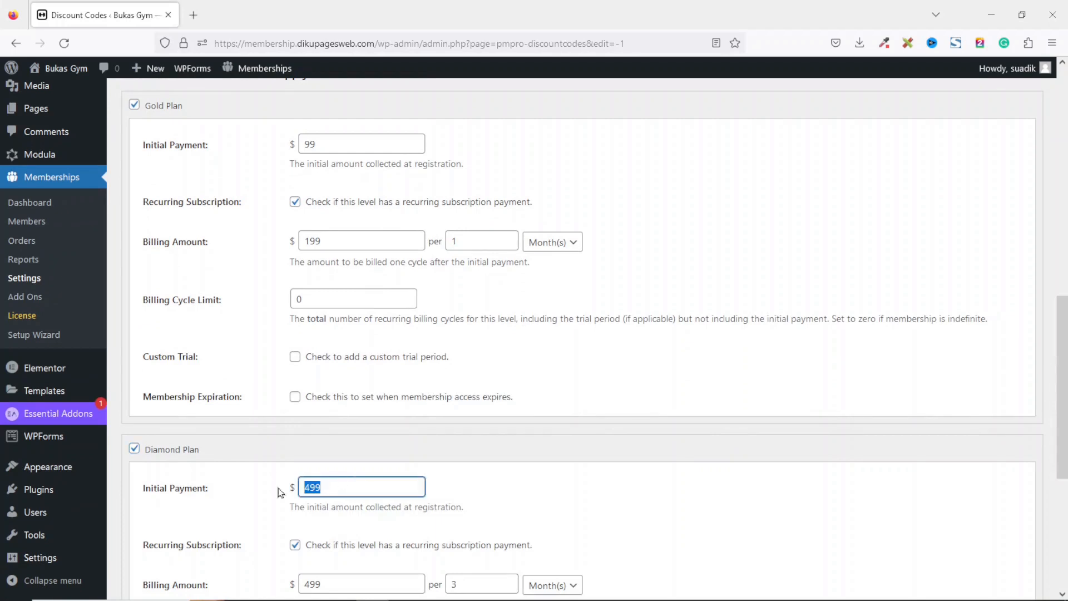
text(3)
scroll(355, 302, down, 5)
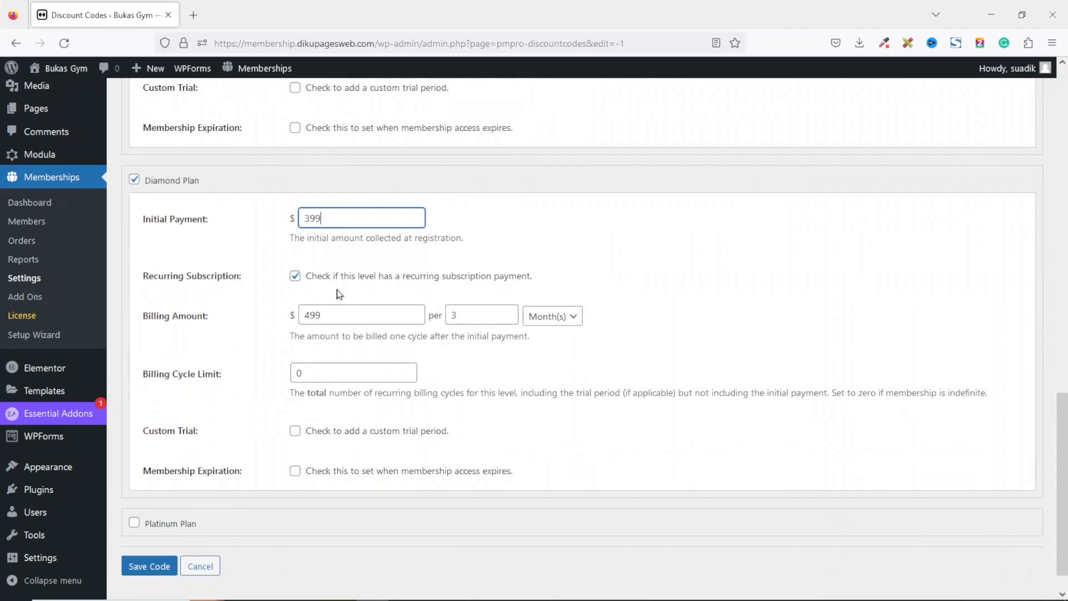
drag(331, 315, 262, 310)
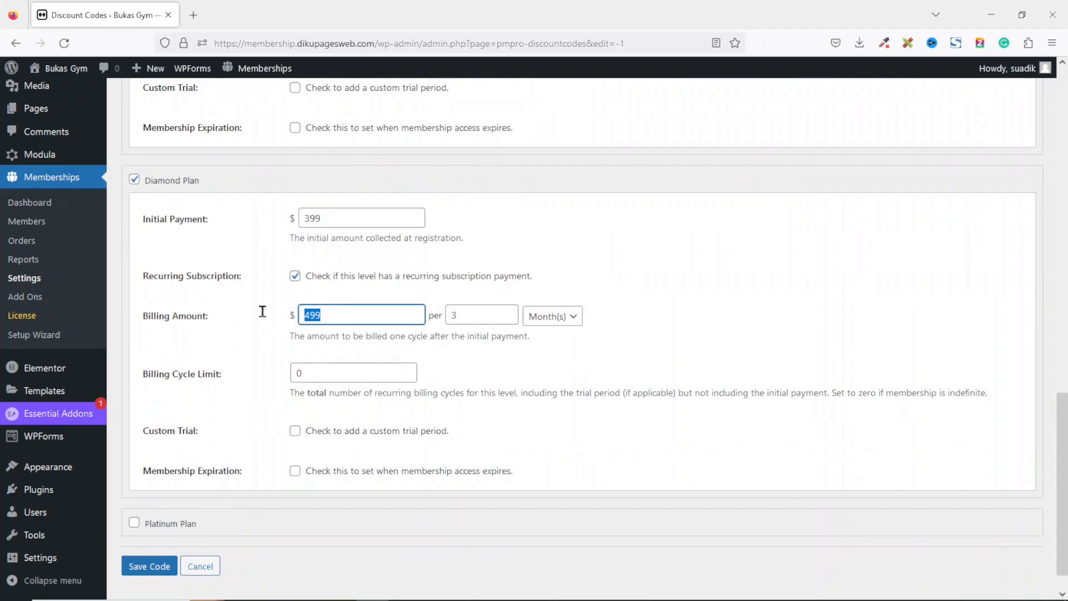
Apply the code to the Platinum Plan with an initial payment of 899 and save the discount code.
click(170, 528)
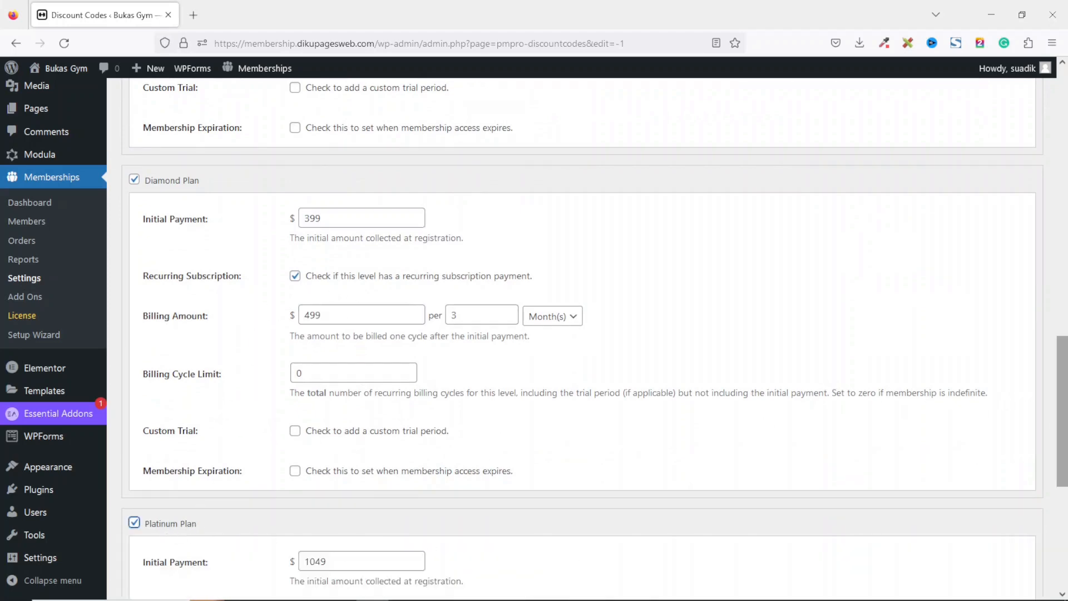
scroll(1017, 497, down, 6)
drag(346, 219, 202, 239)
text(899)
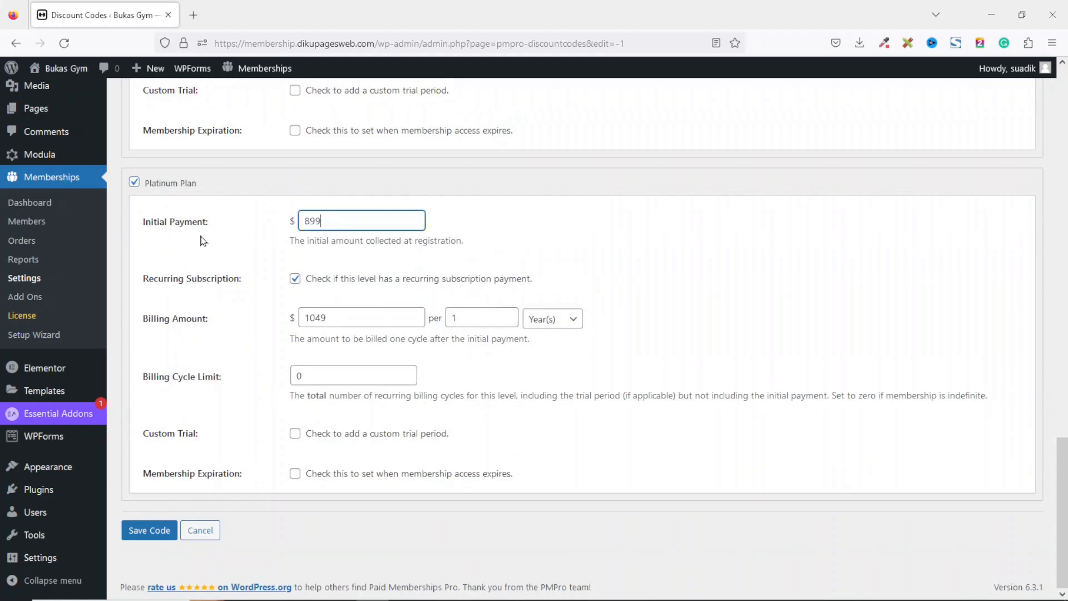
drag(358, 318, 203, 332)
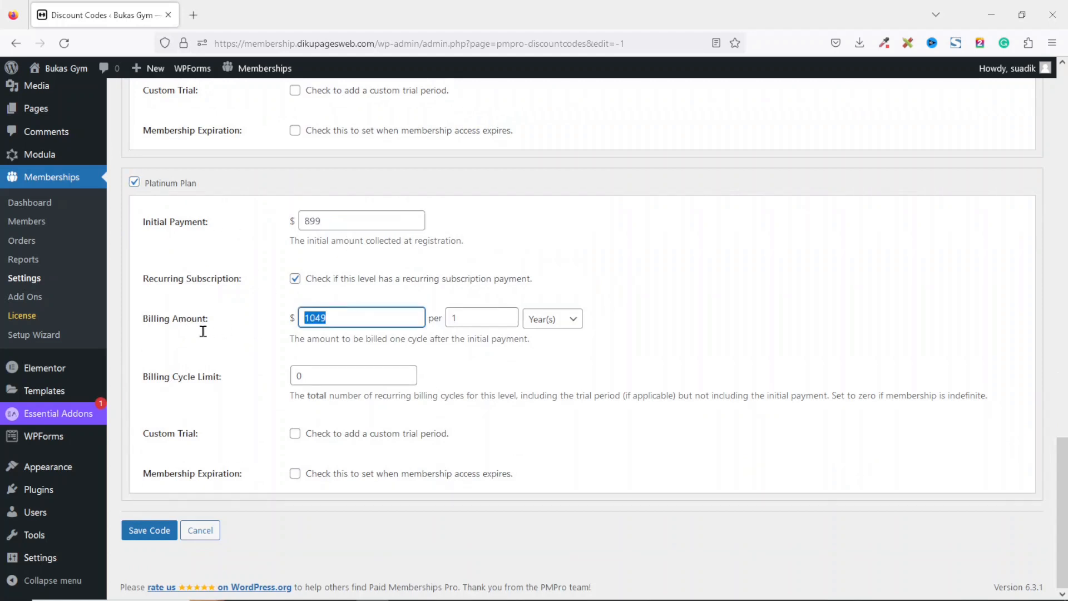
click(153, 536)
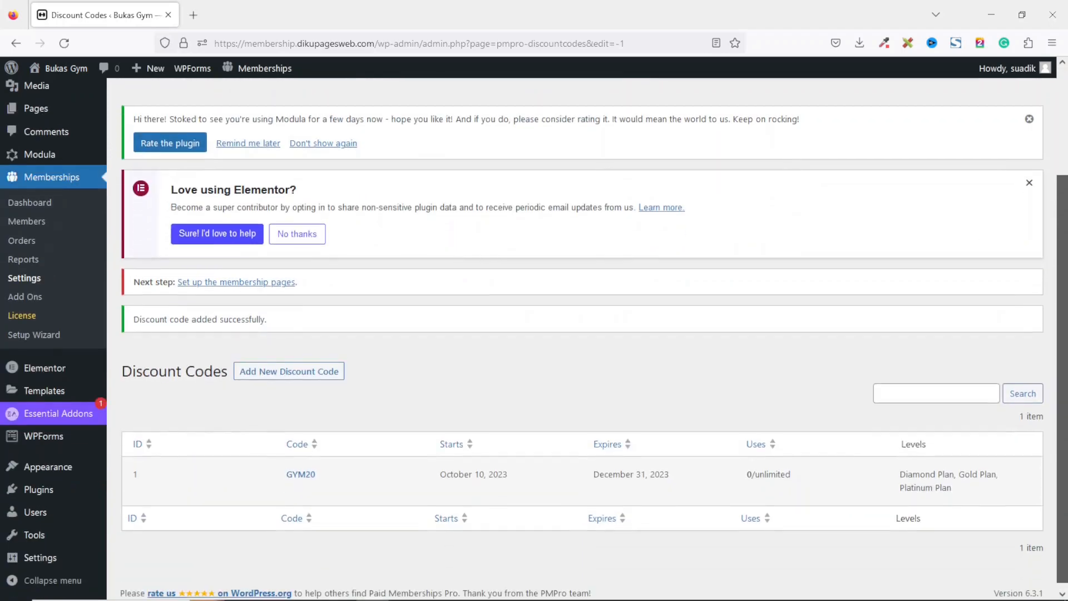
Generate the required membership frontend pages automatically from the page settings.
scroll(594, 349, down, 1)
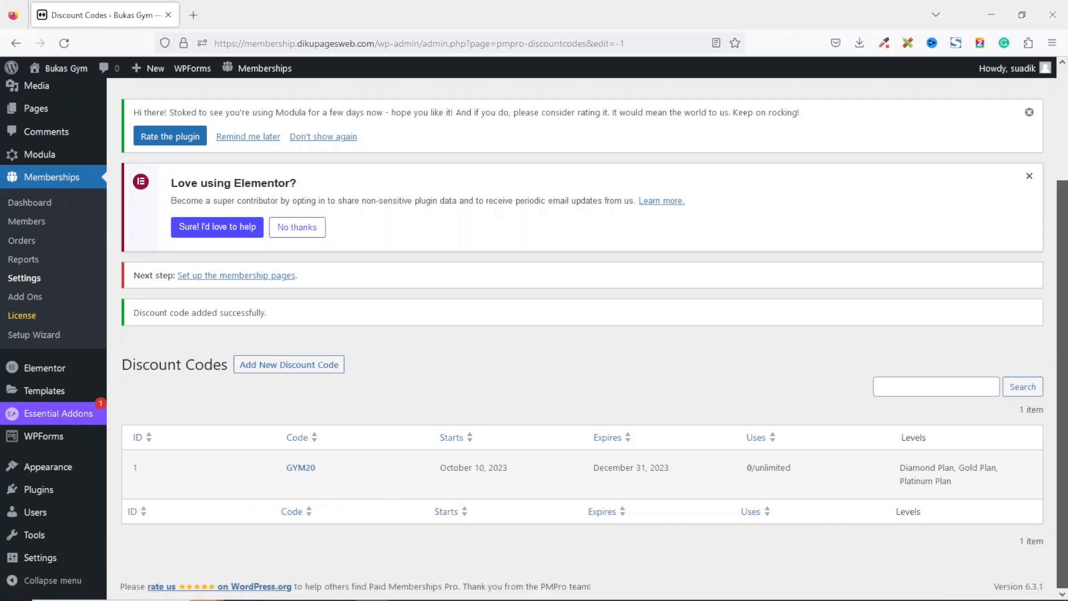
scroll(430, 240, up, 5)
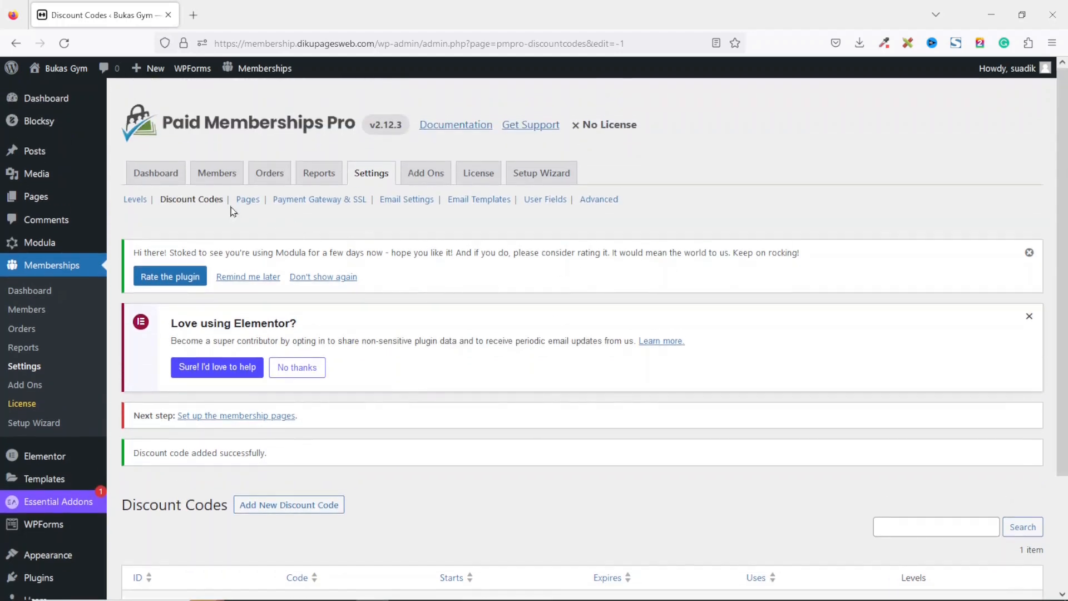
click(247, 199)
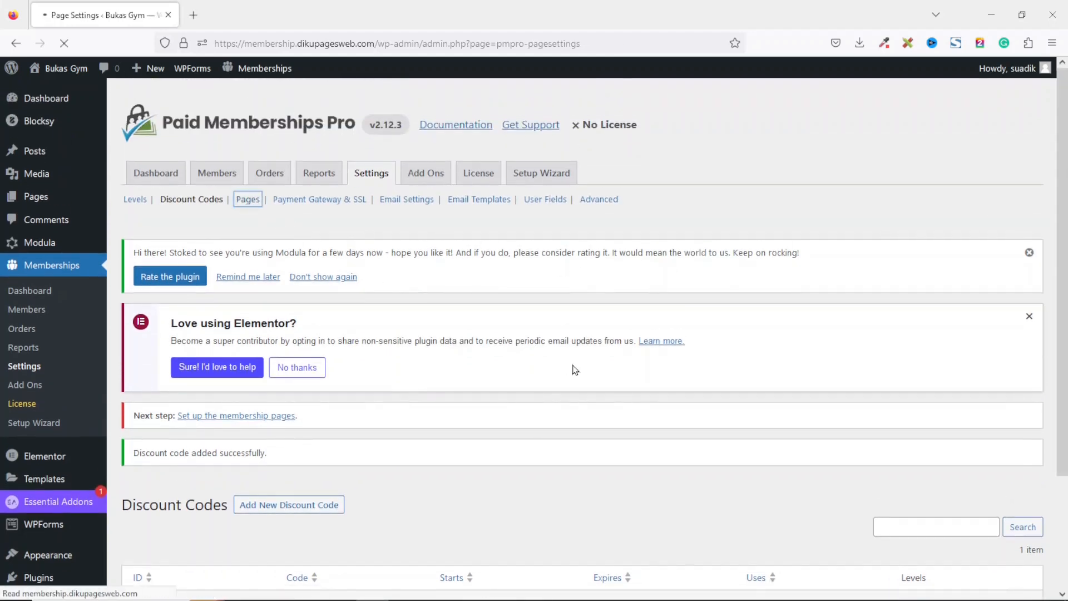
scroll(1066, 357, down, 2)
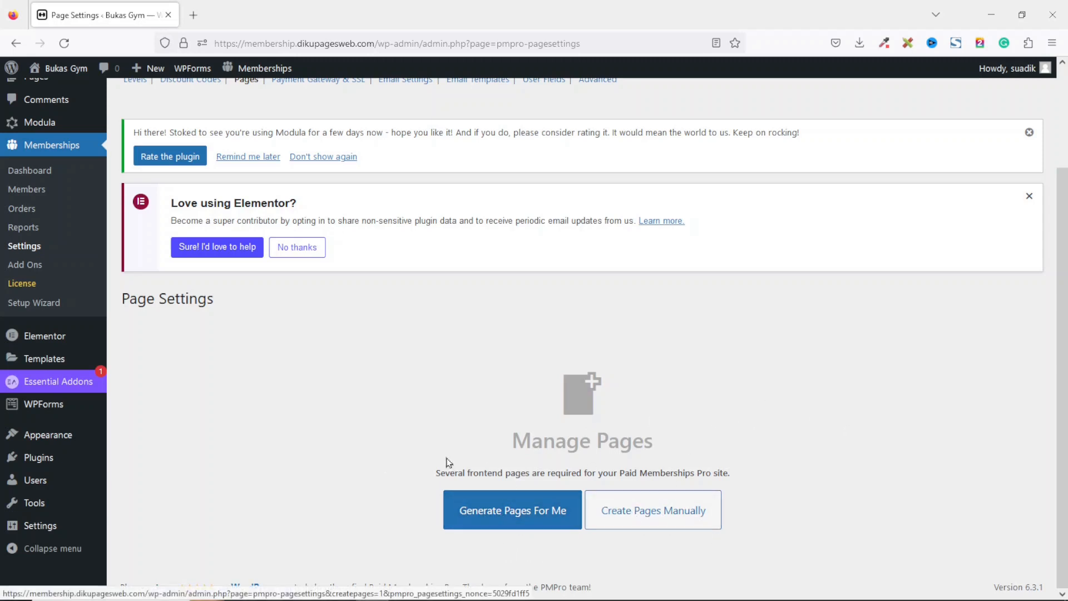
click(499, 515)
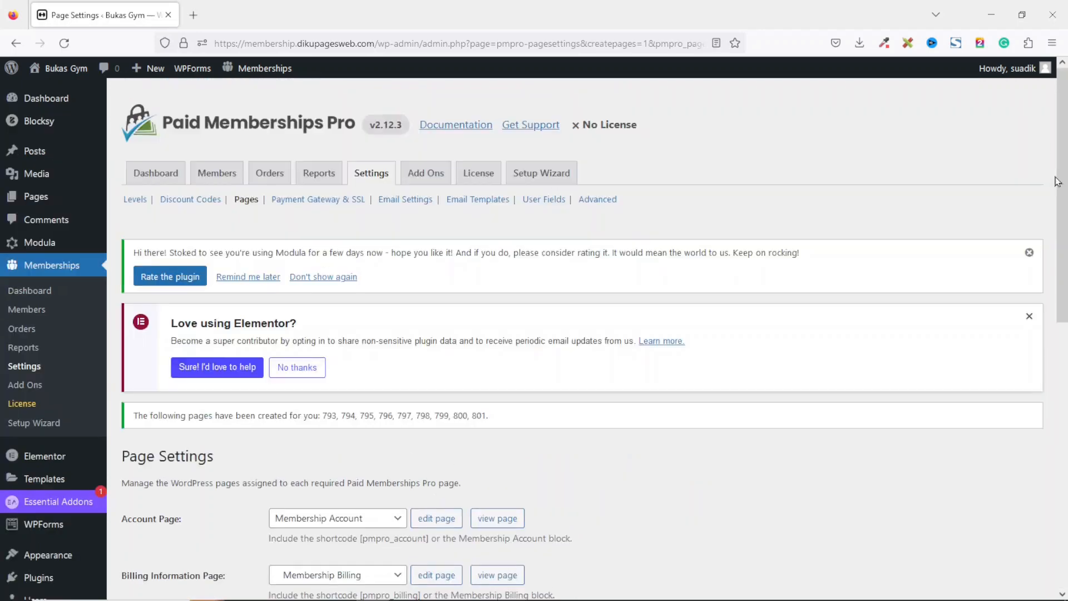
Save the membership page assignments.
scroll(582, 334, down, 5)
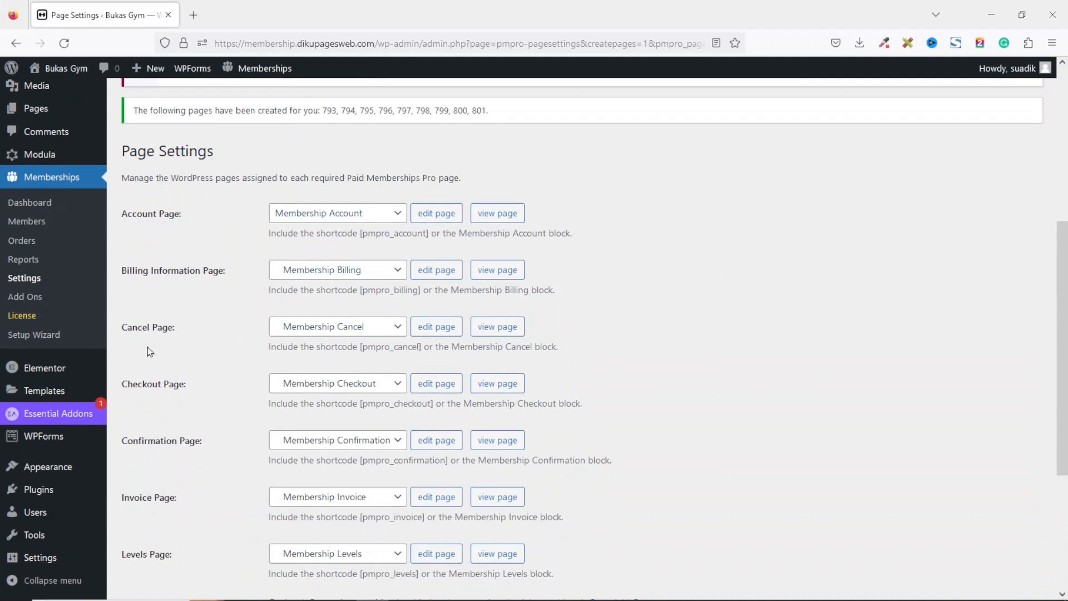
drag(1061, 354, 1061, 468)
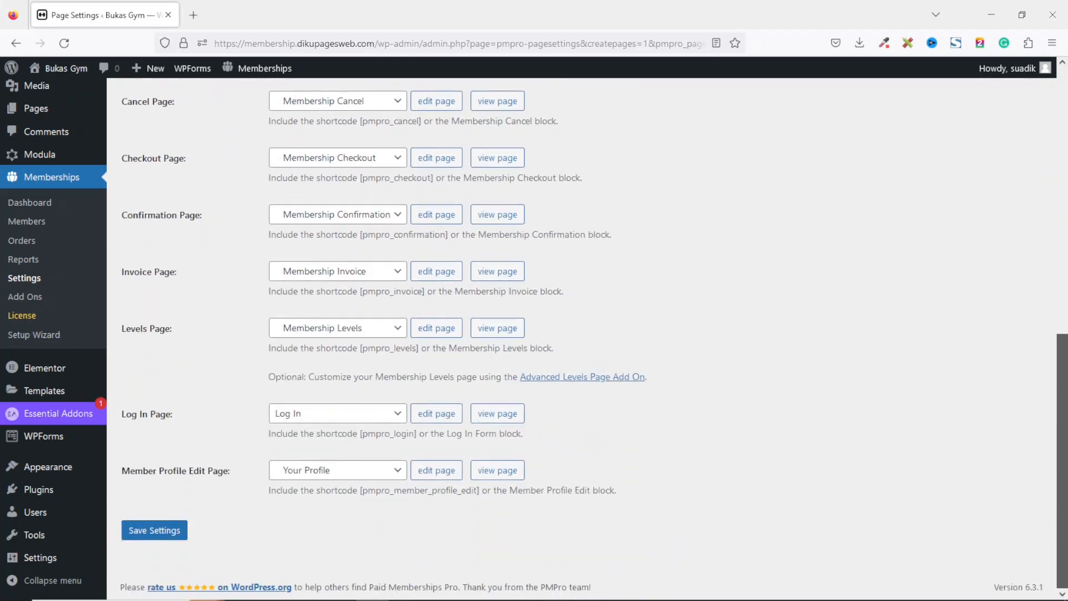
click(154, 530)
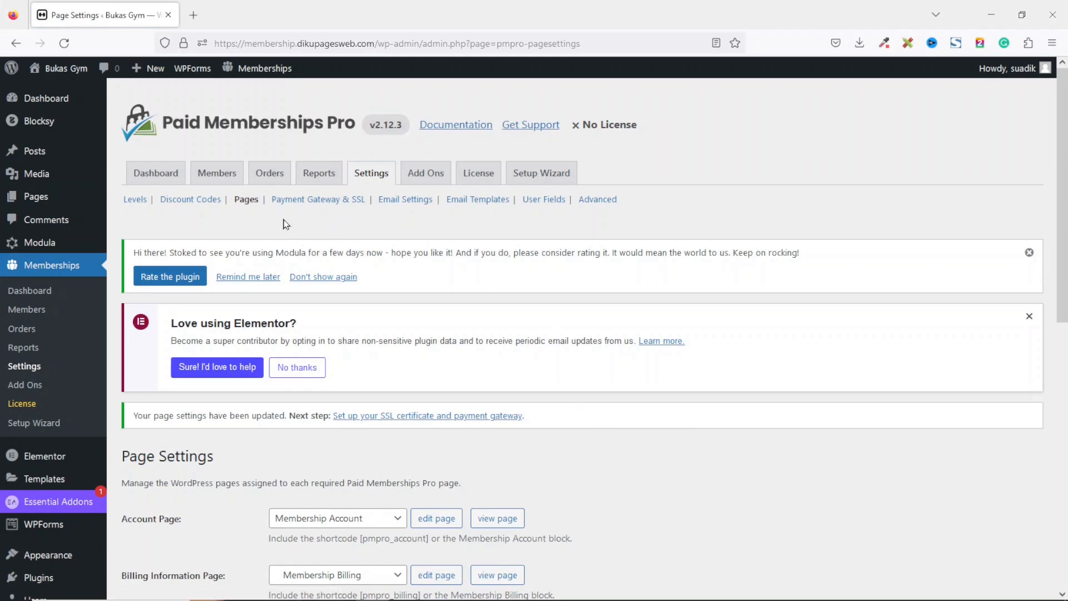
Set the sender email to the site's admin address and the sender name to Bukas Gym, then save the email settings.
click(406, 202)
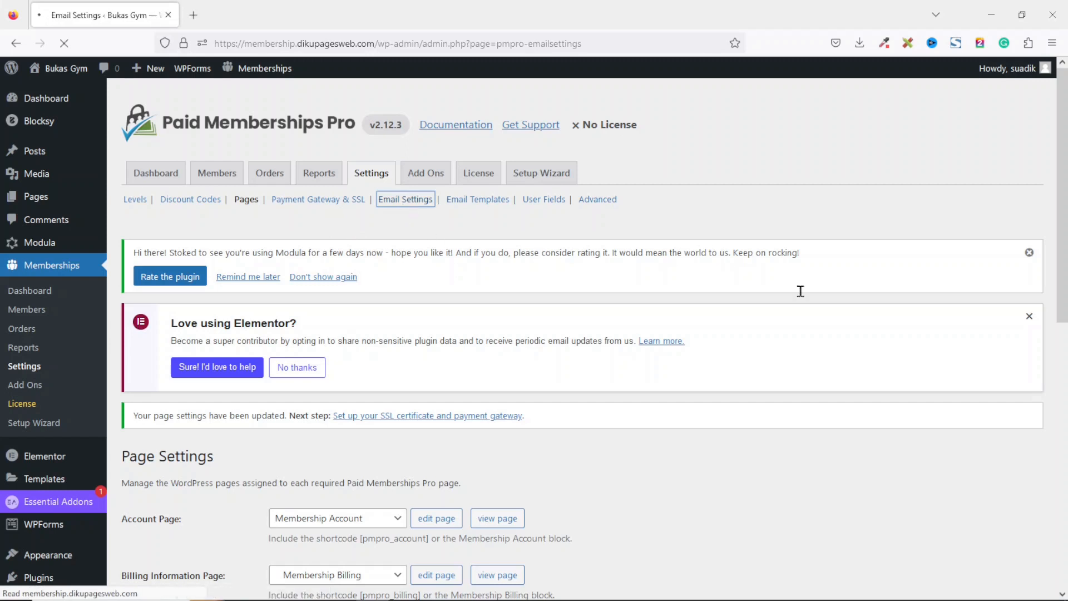
scroll(412, 348, down, 3)
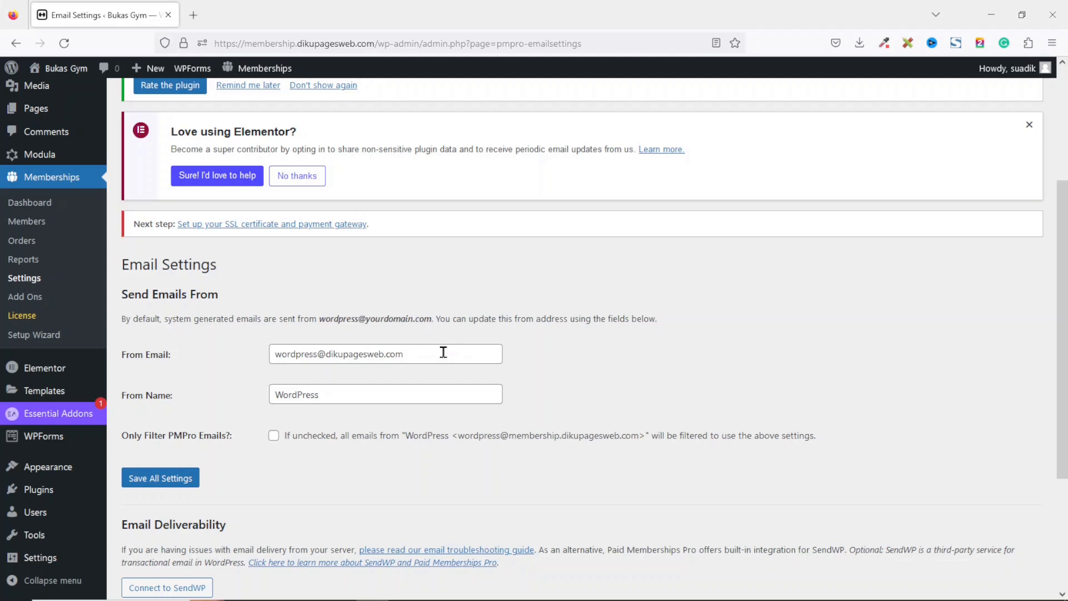
drag(425, 353, 267, 366)
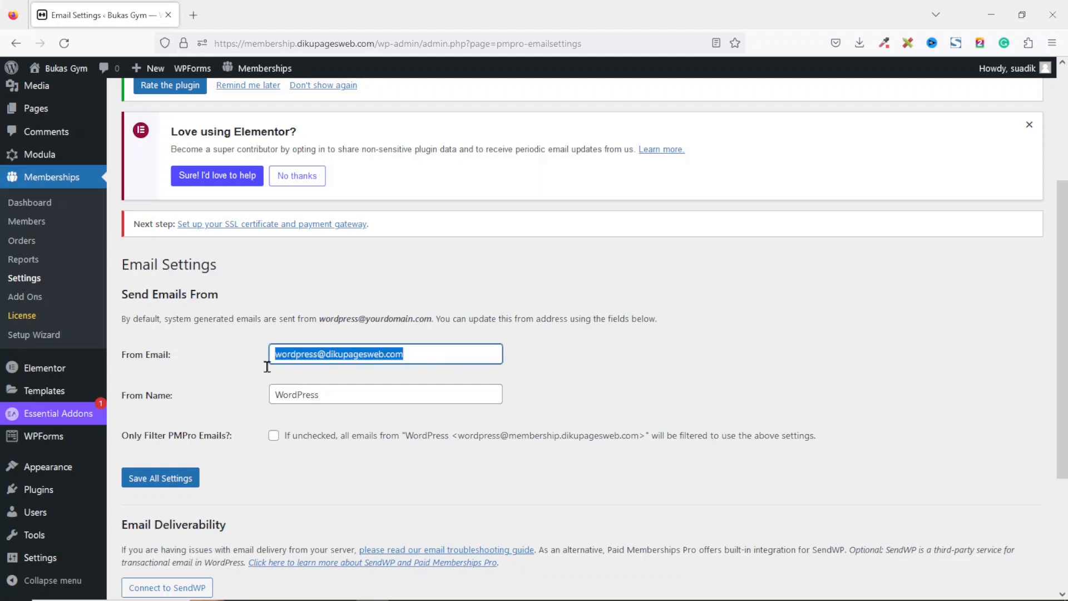
double_click(293, 353)
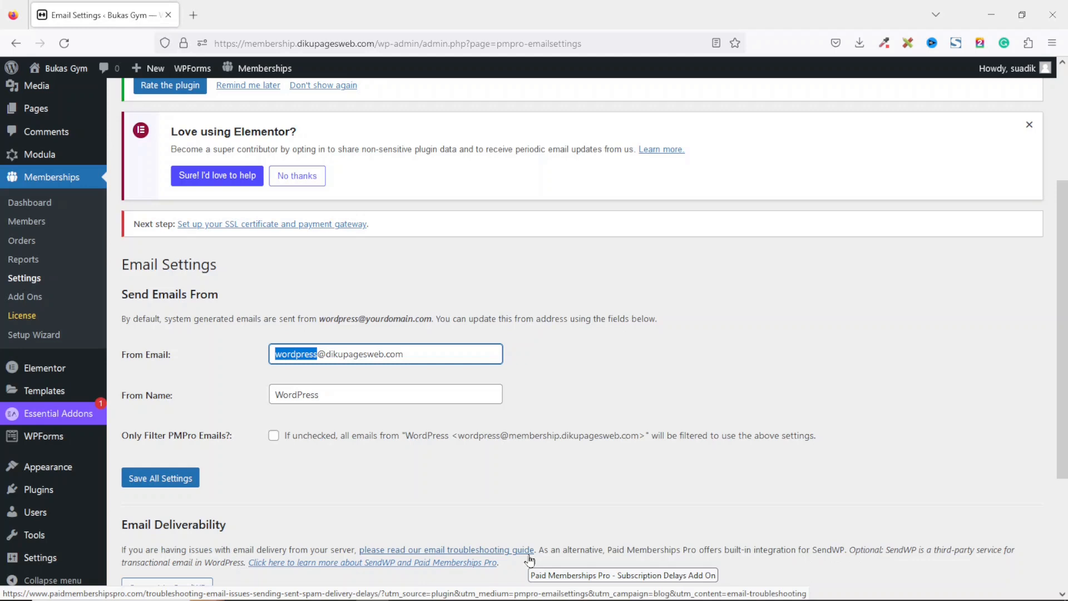
text(ADM)
key(shift+Home)
key(BackSpace)
text(admin)
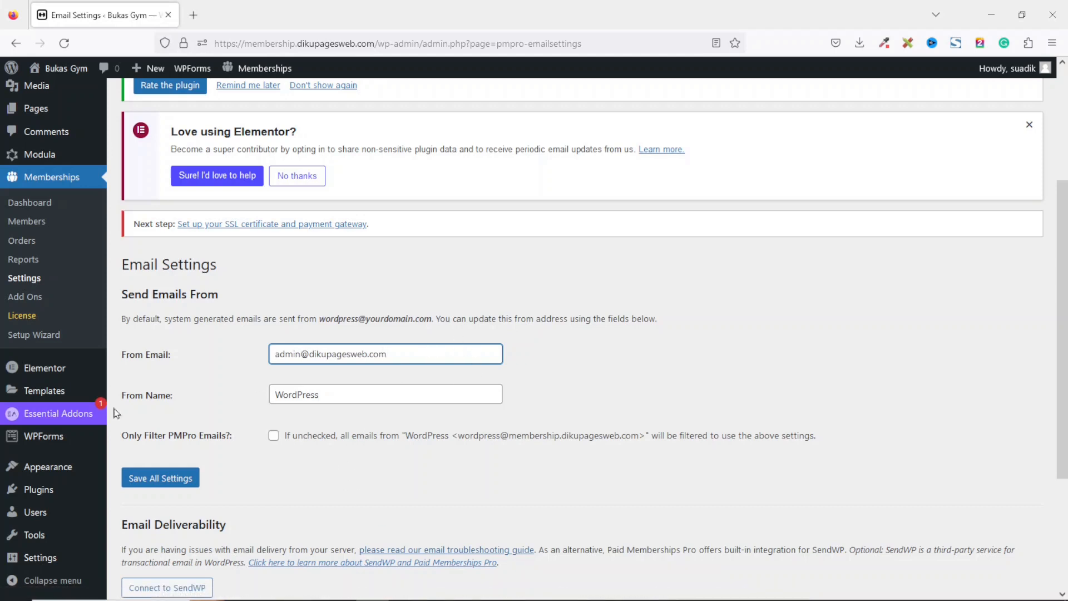
key(Tab)
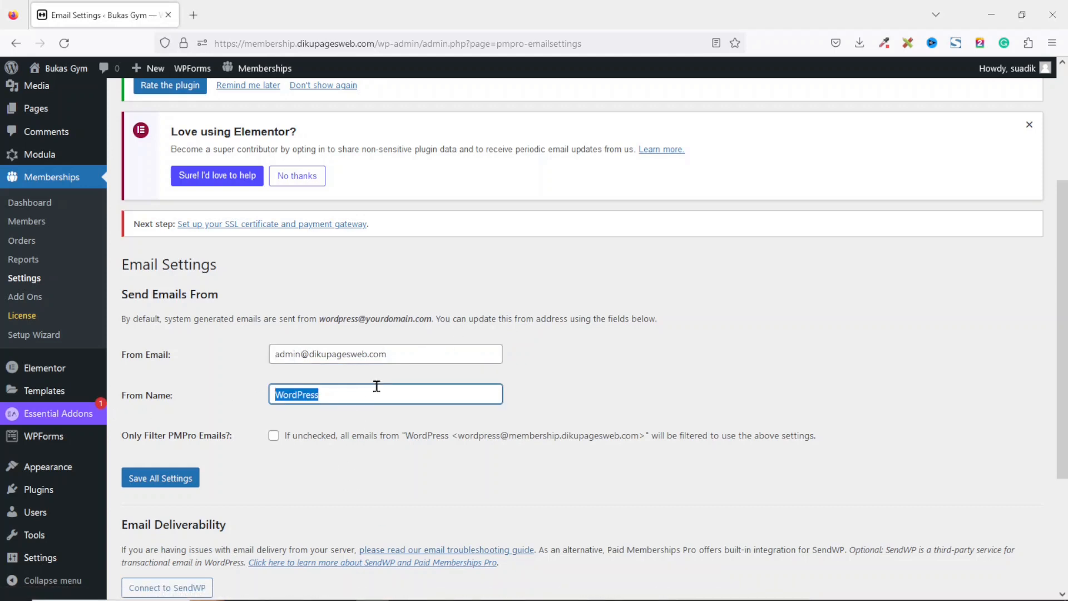
text(Bukas Gym)
click(150, 477)
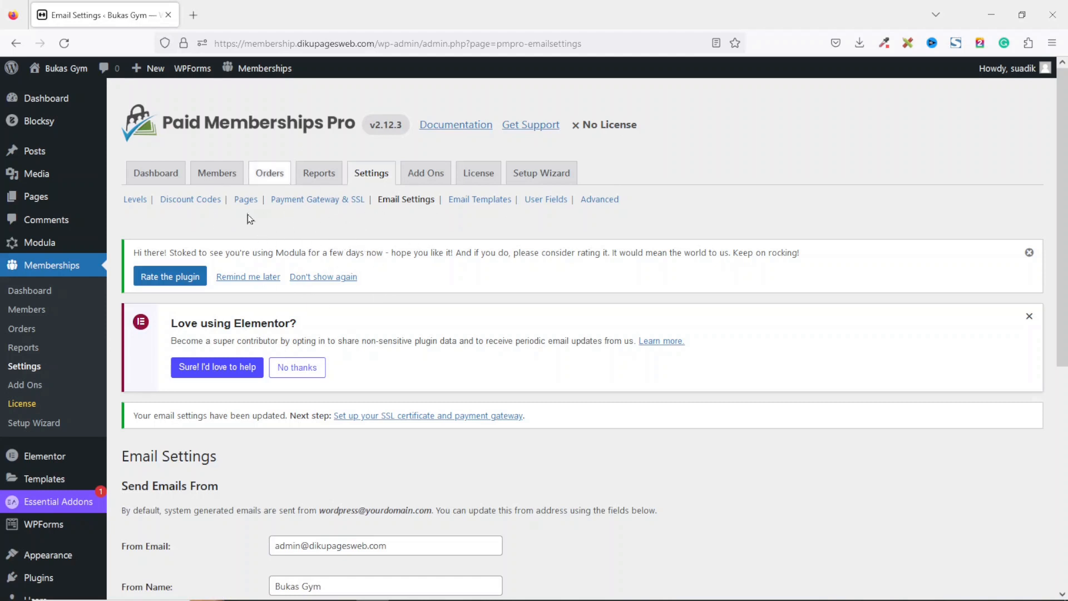
Open the Payment Gateway & SSL settings and review the available payment gateway options.
click(304, 201)
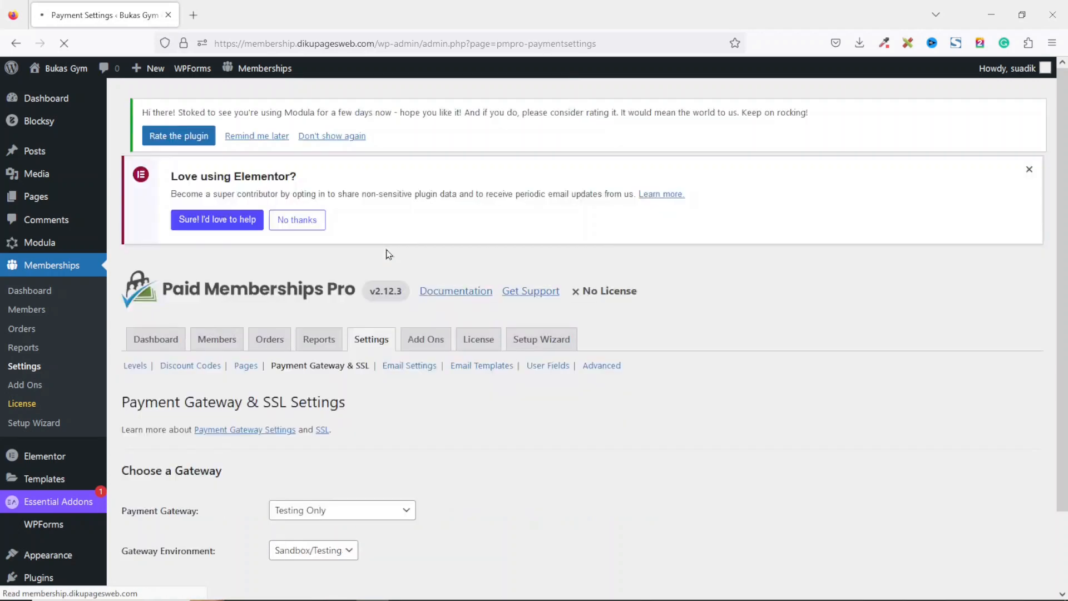
drag(1064, 177, 1066, 265)
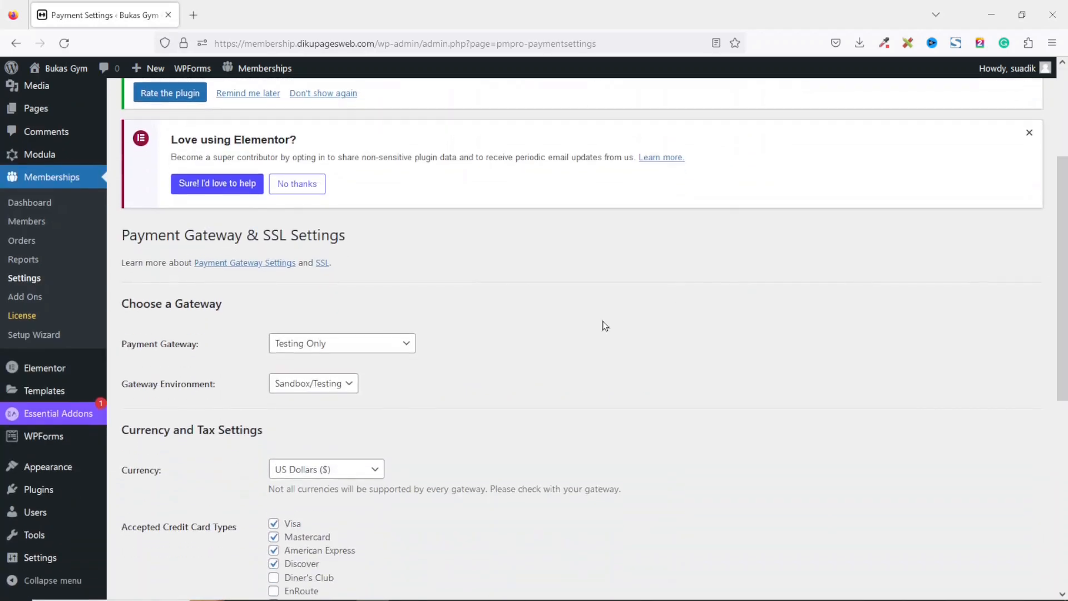
click(352, 352)
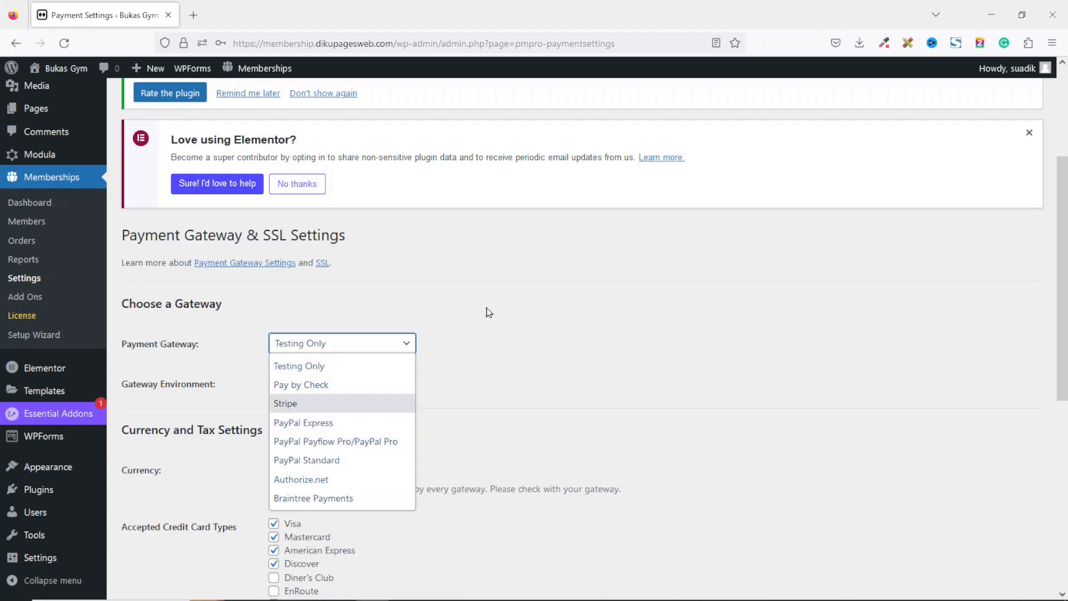
Preview the Gold Plan checkout on the live site in a private window via a blog post's Join Now link.
right_click(67, 69)
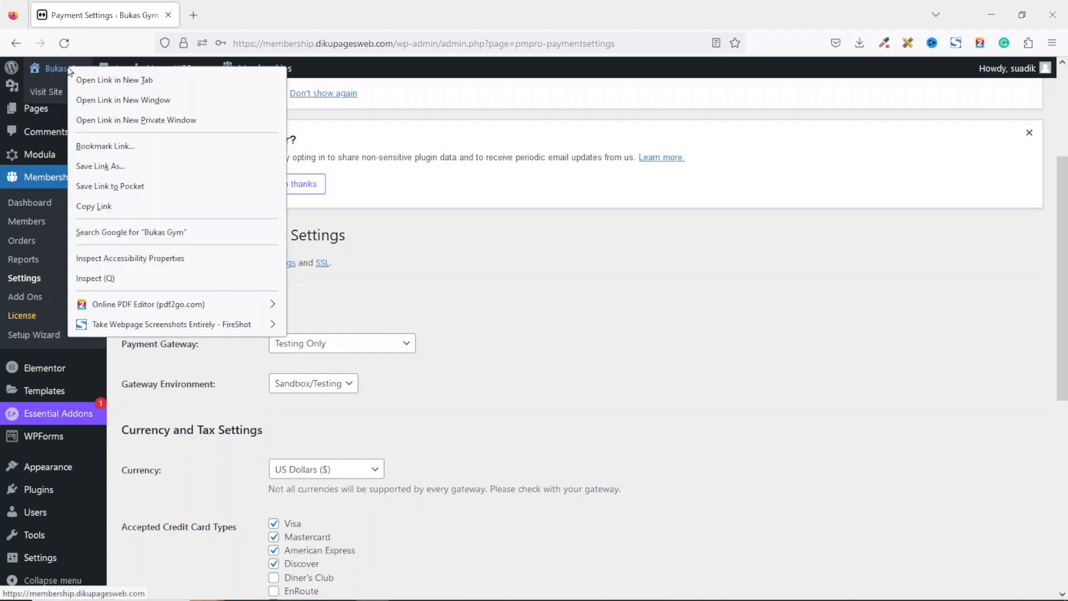
click(145, 120)
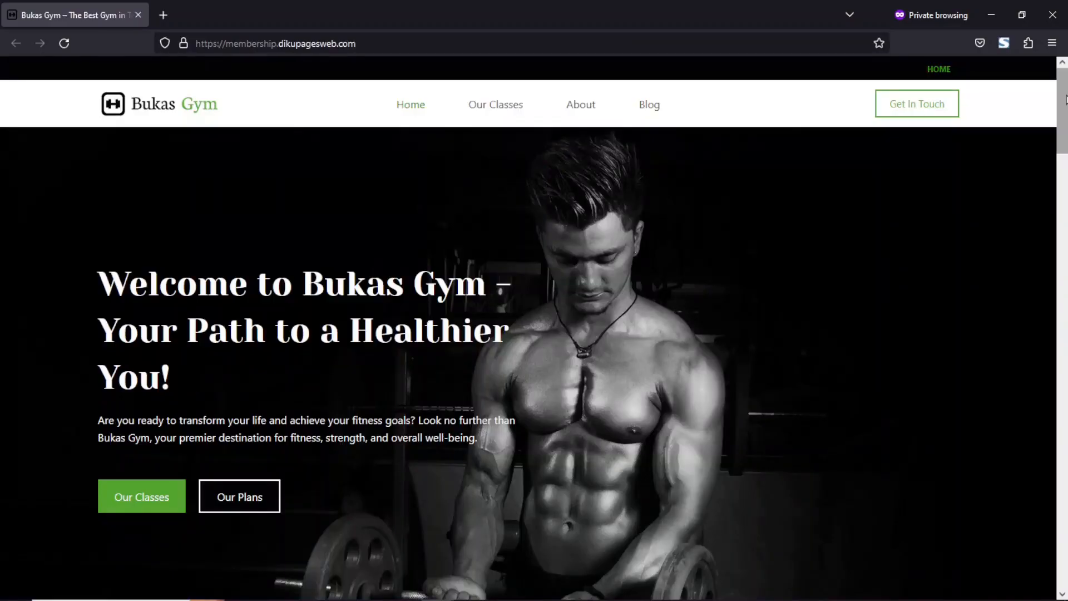
scroll(647, 341, down, 15)
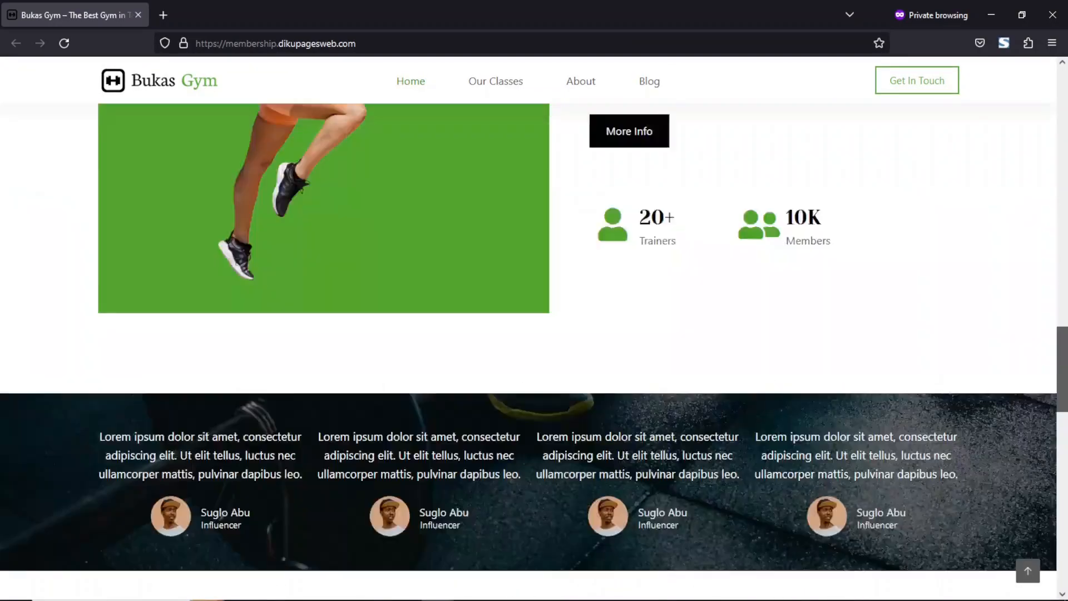
drag(1062, 365, 1061, 104)
click(645, 113)
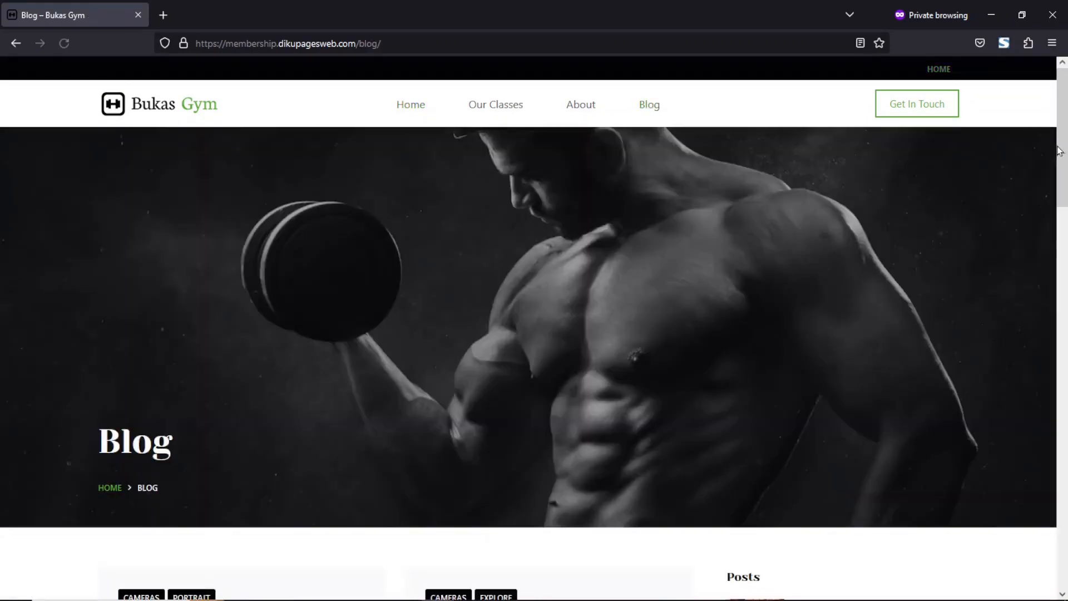
scroll(196, 259, down, 8)
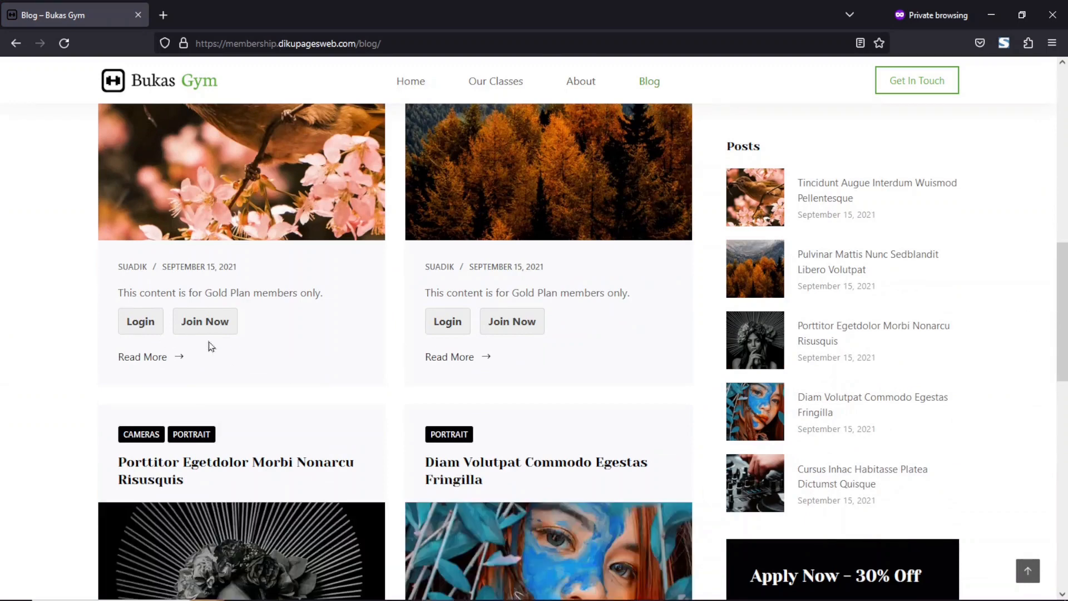
click(203, 325)
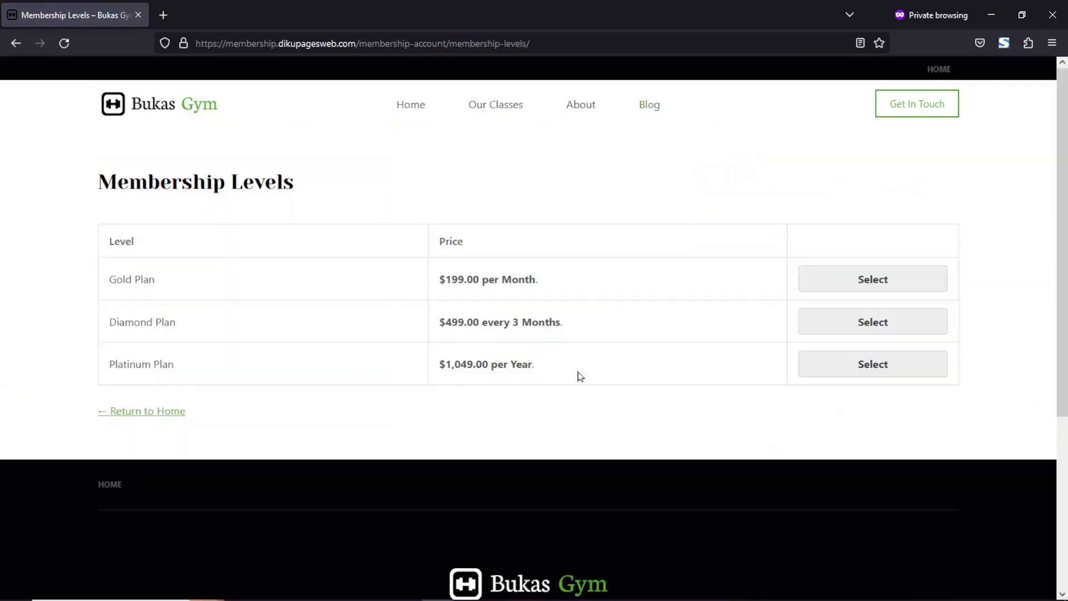
click(853, 285)
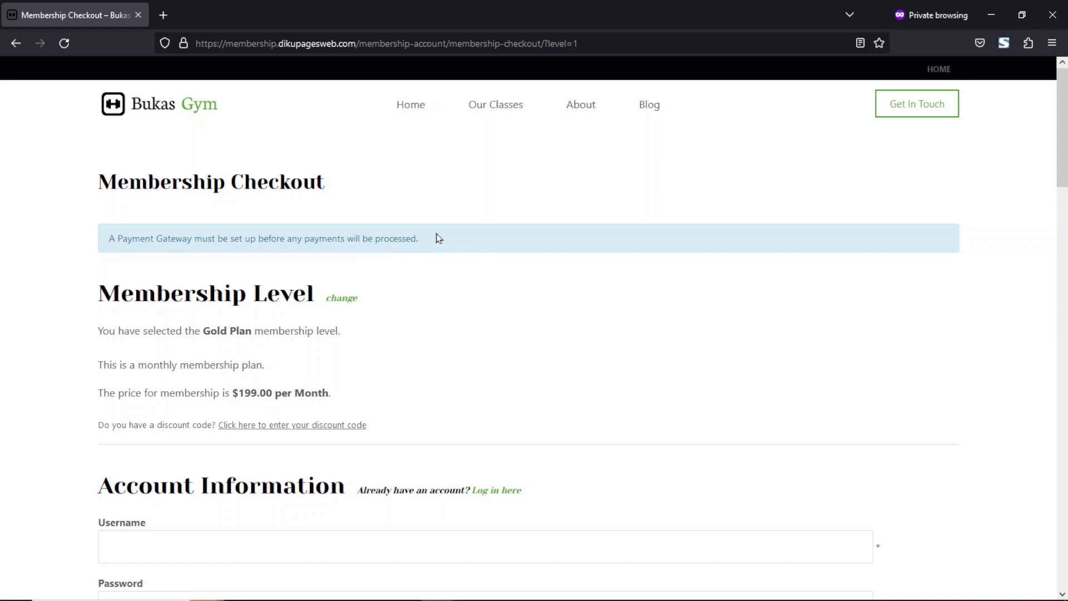
drag(107, 241, 504, 251)
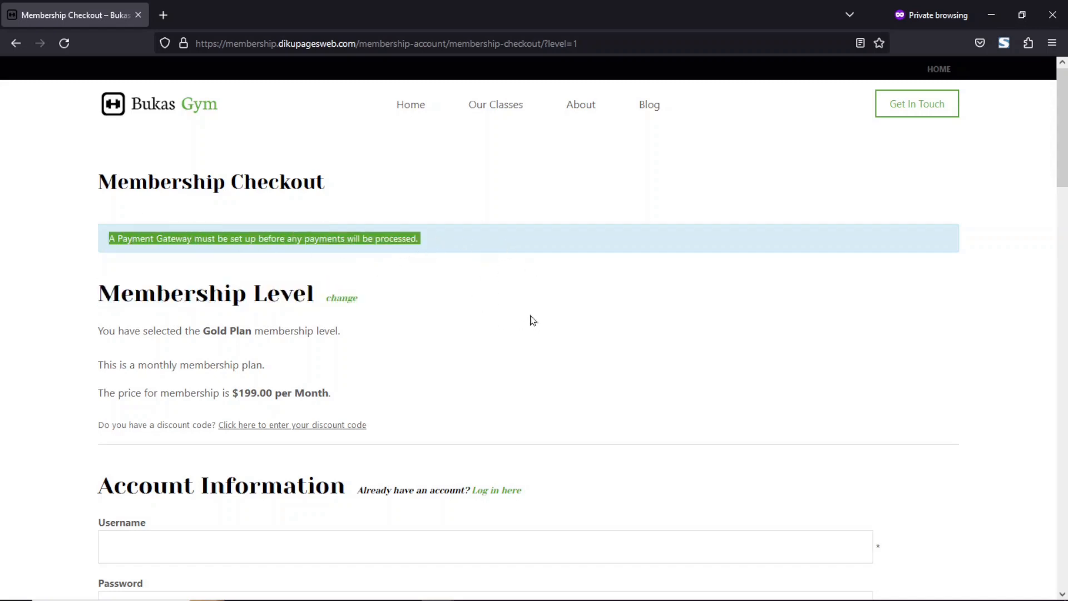
click(1053, 15)
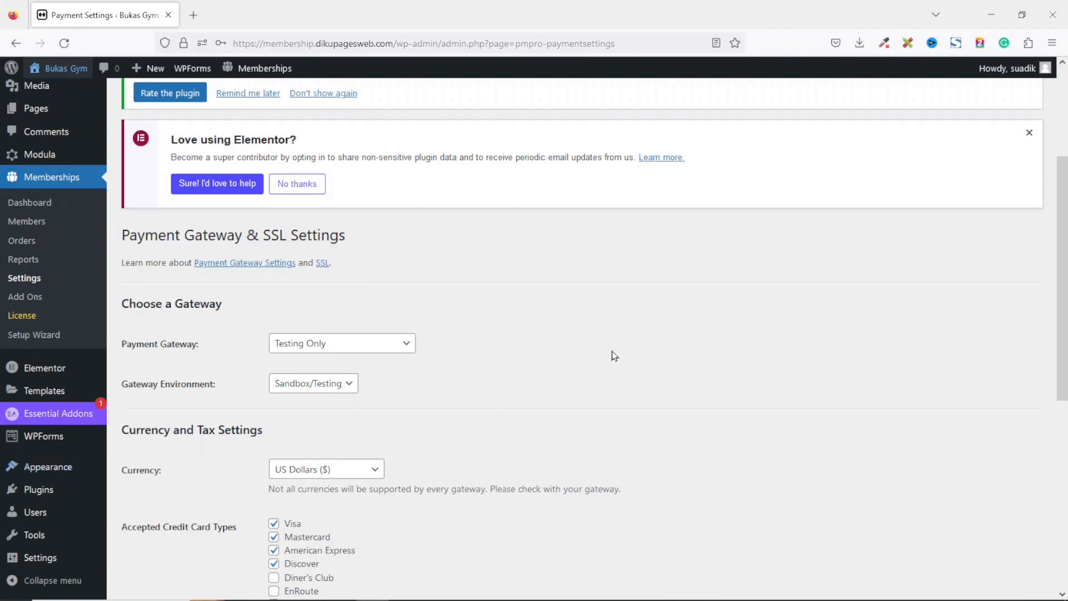
Search for paystack and install and activate the Paystack Gateway for Paid Memberships Pro plugin.
mouse_move(44, 497)
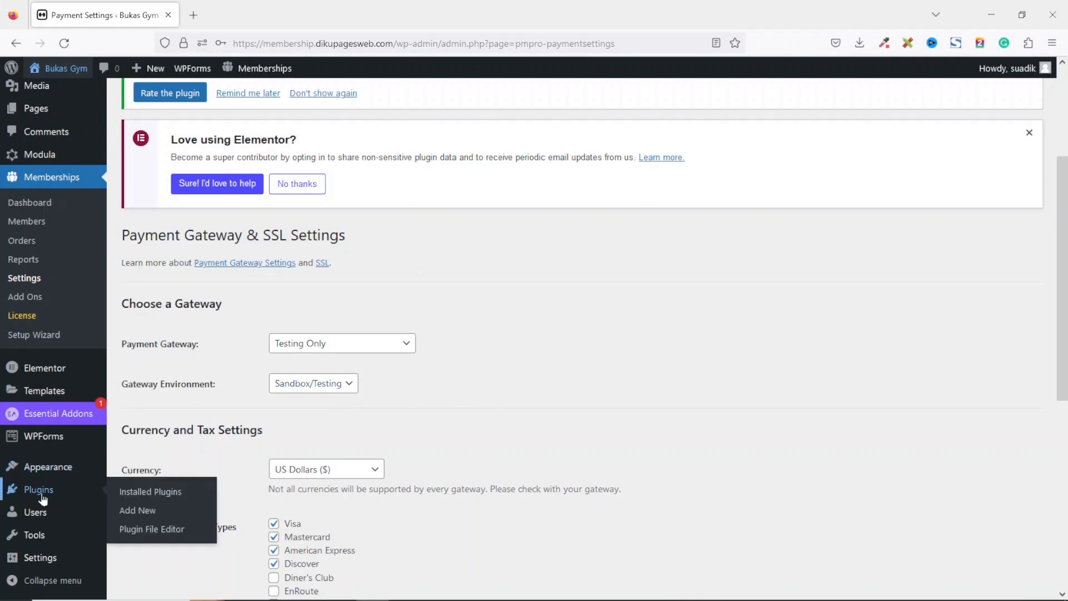
right_click(148, 512)
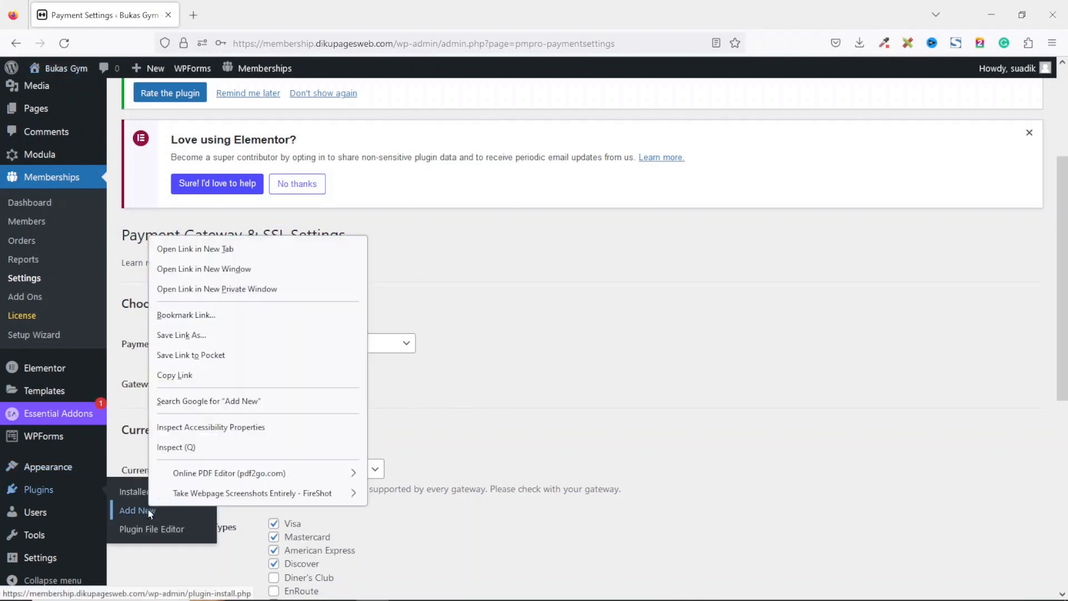
click(228, 248)
click(255, 15)
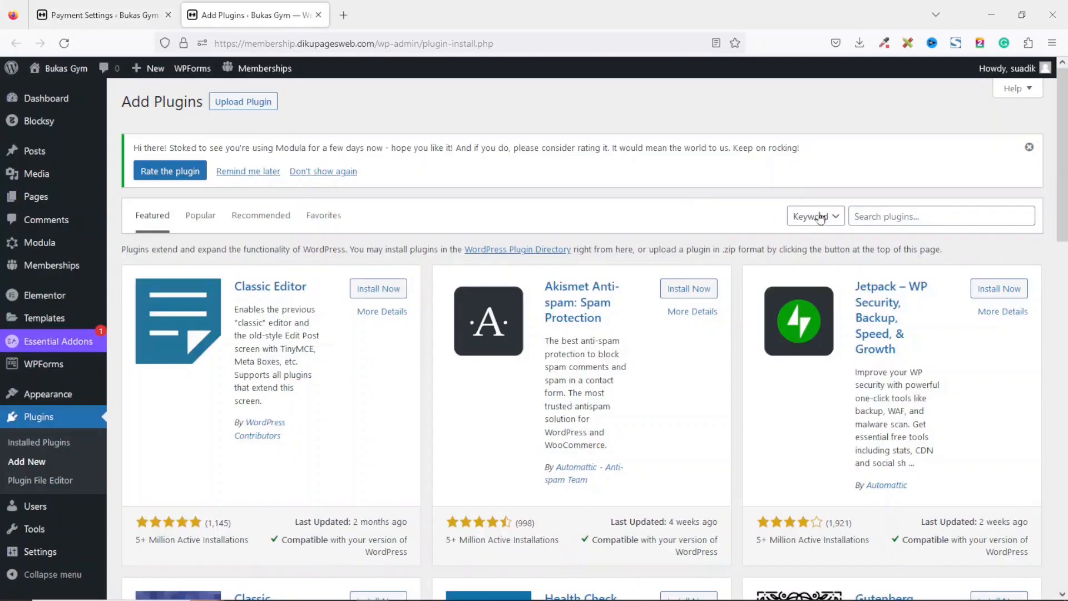
click(948, 217)
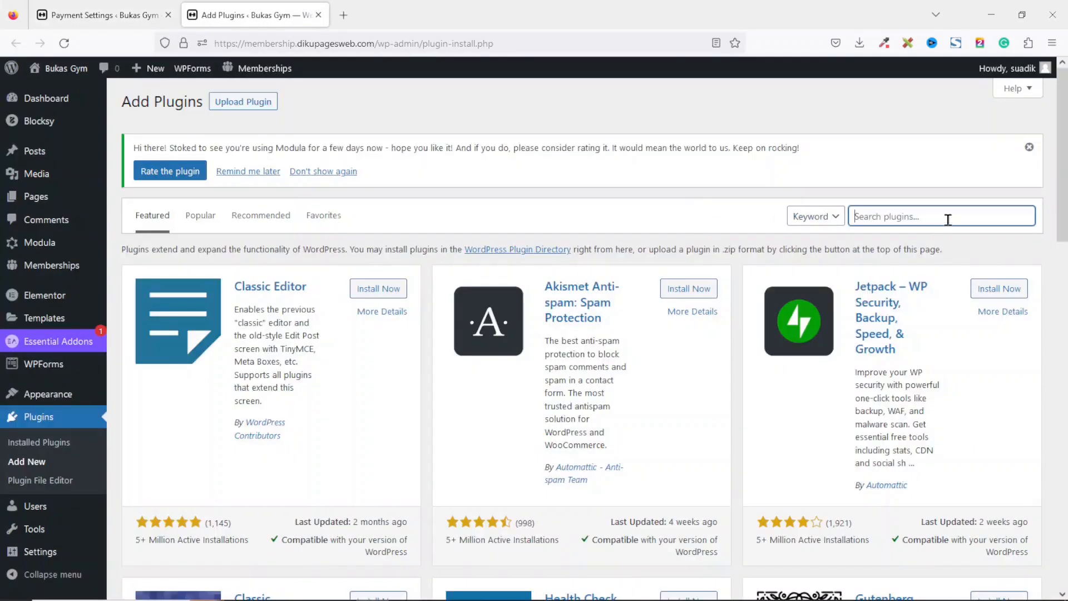
text(paystack)
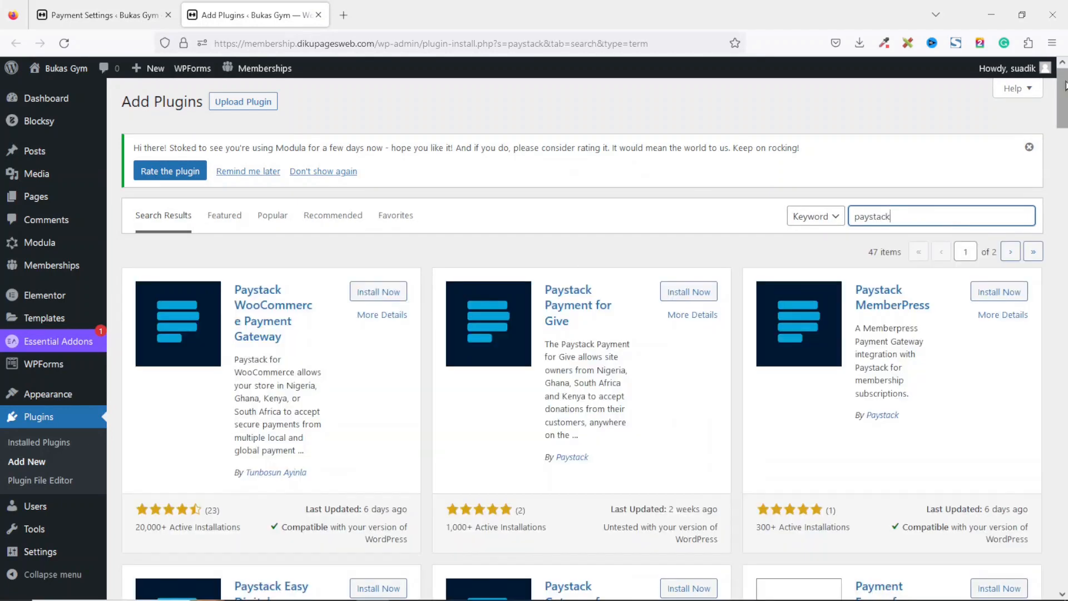
scroll(947, 219, down, 5)
scroll(1029, 127, down, 2)
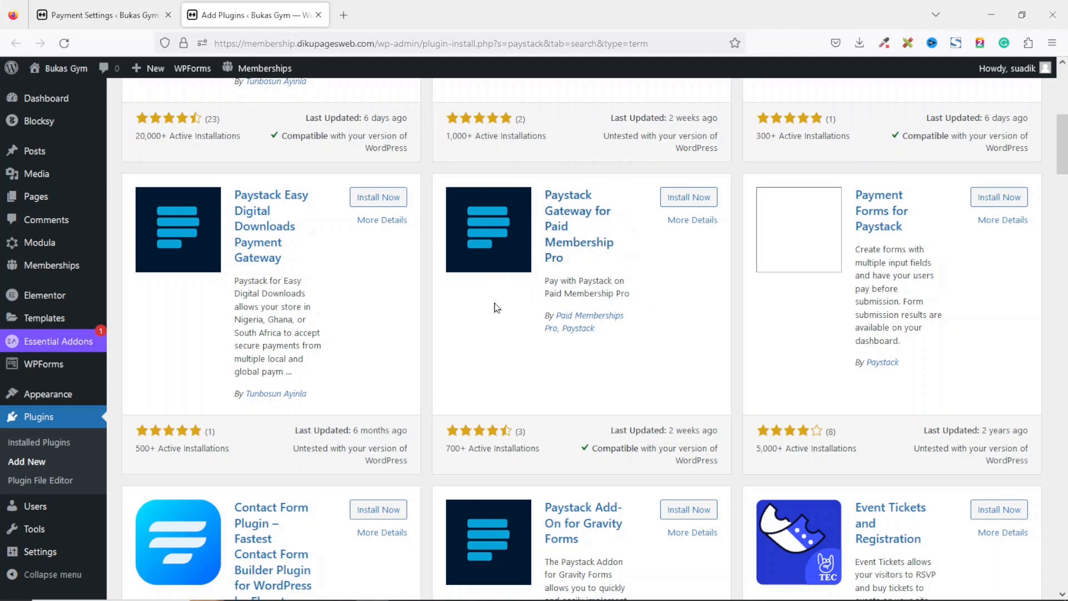
click(686, 198)
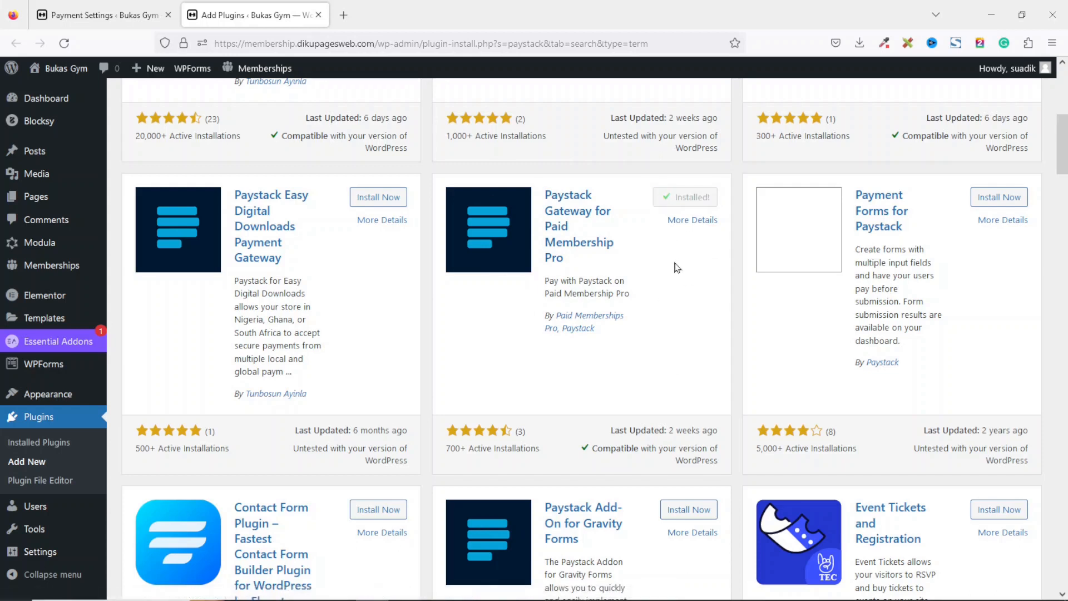
click(695, 197)
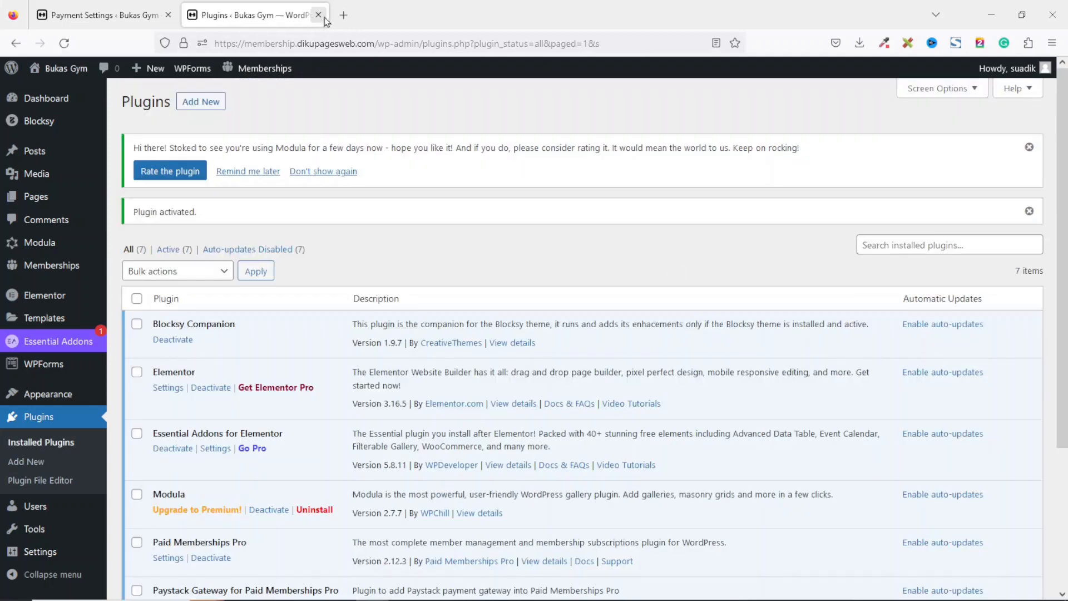
click(319, 15)
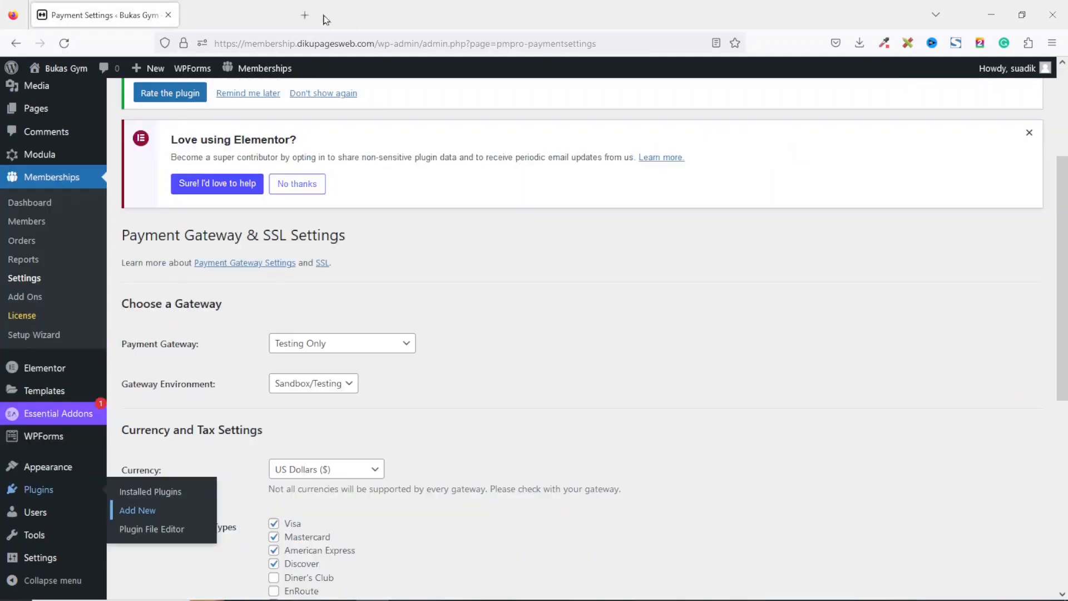
Reload the payment settings and choose Paystack as the payment gateway, keeping the Sandbox/Testing environment.
click(344, 347)
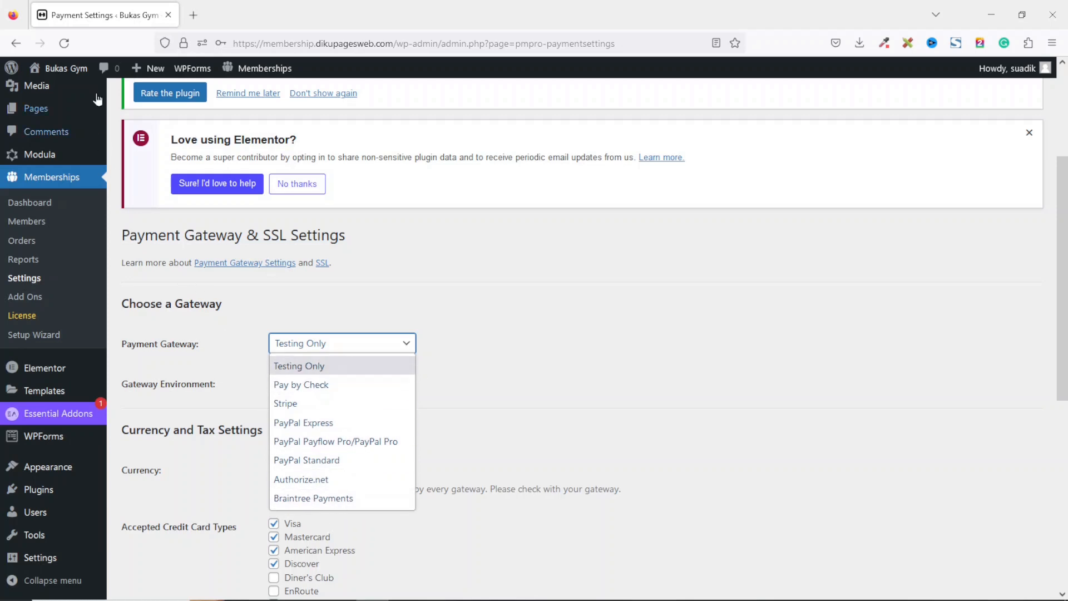
click(64, 42)
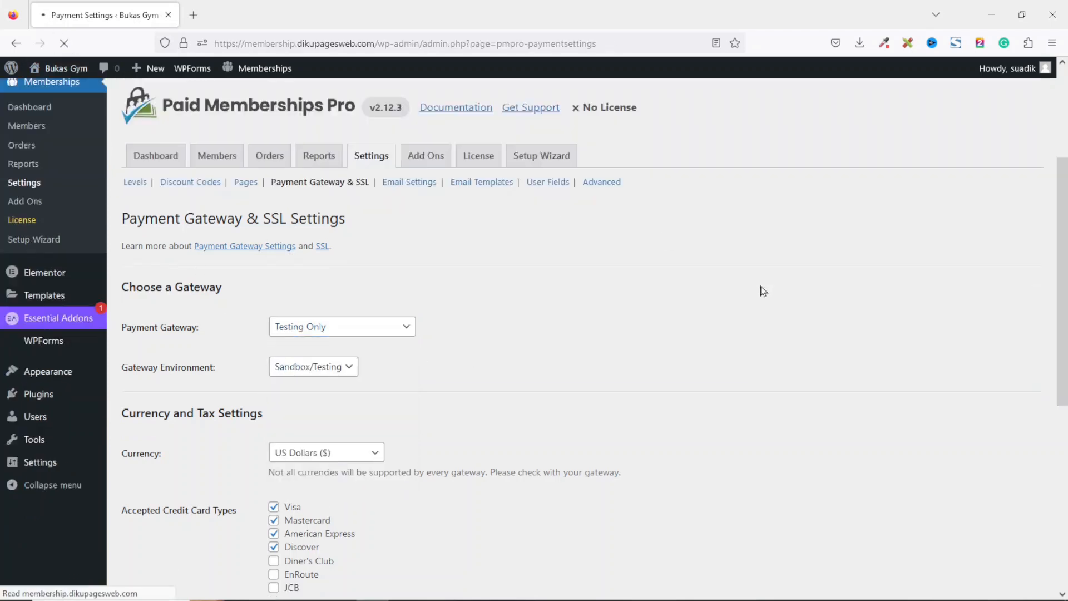
click(353, 352)
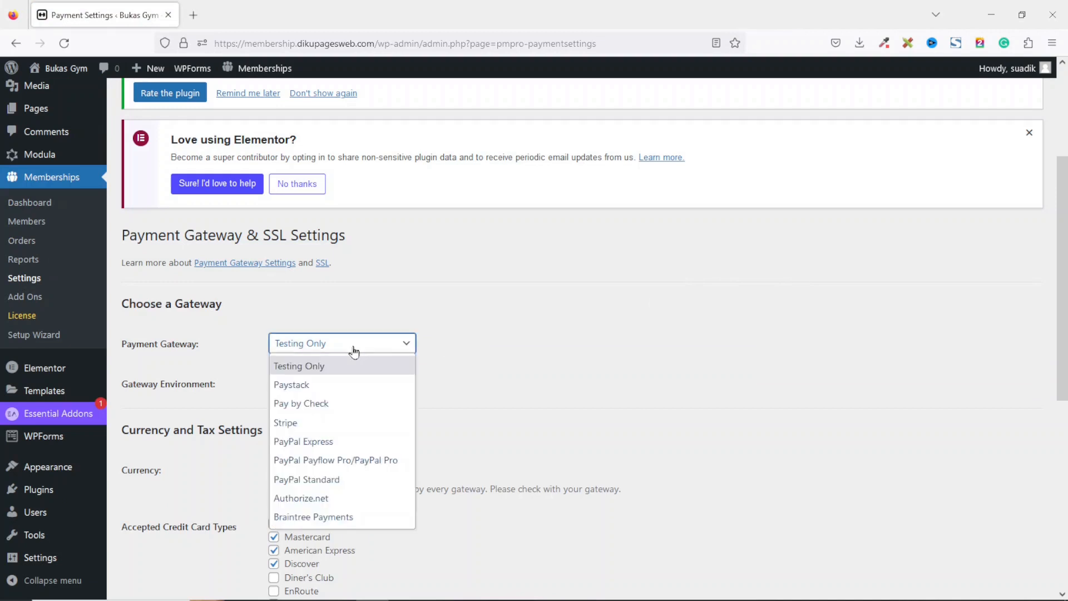
click(311, 386)
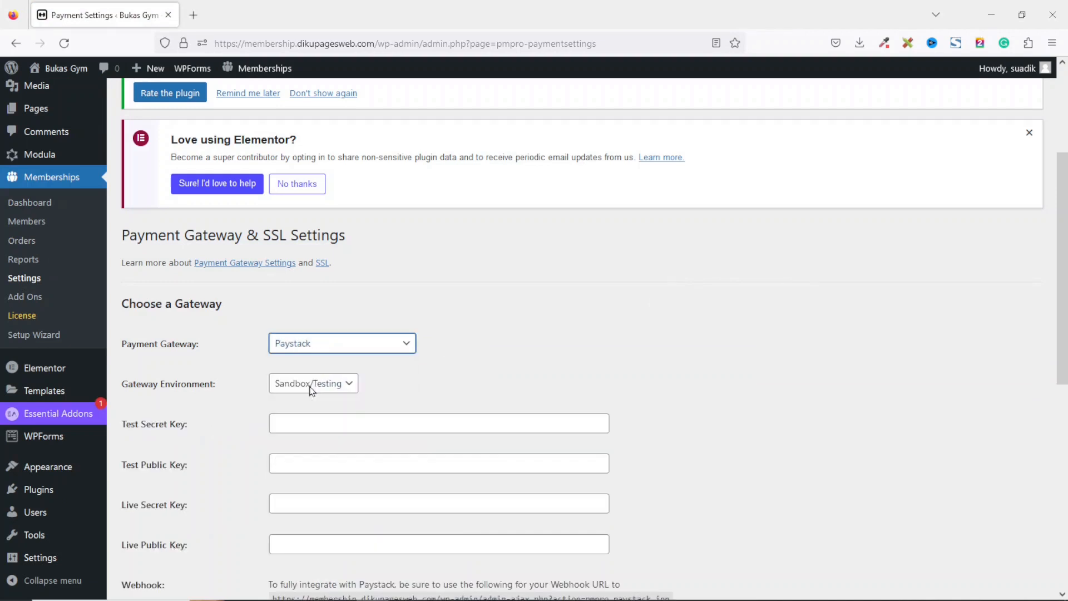
click(509, 372)
click(321, 389)
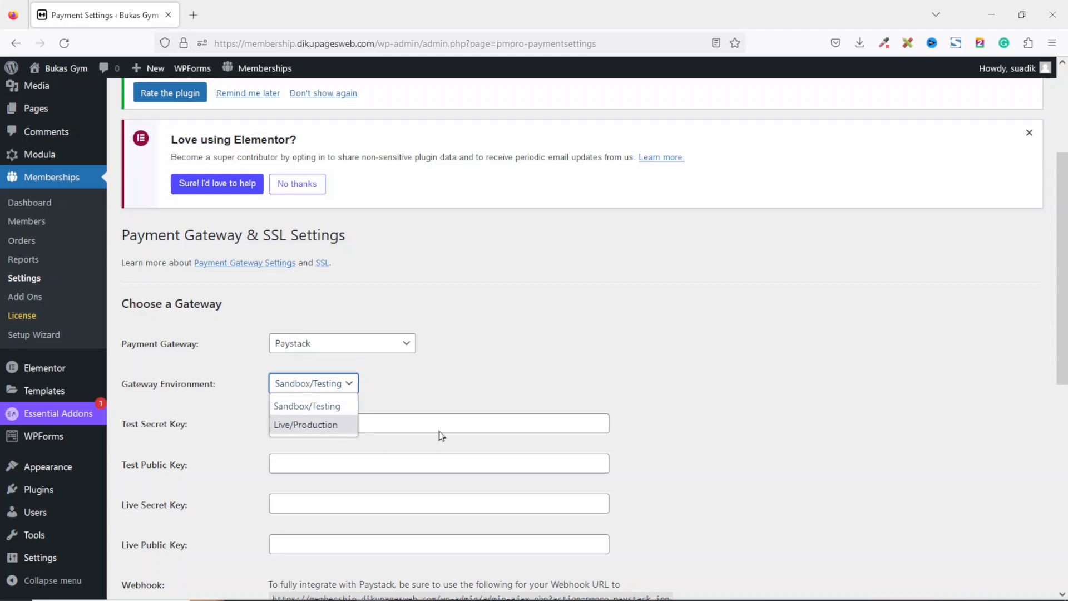
click(422, 379)
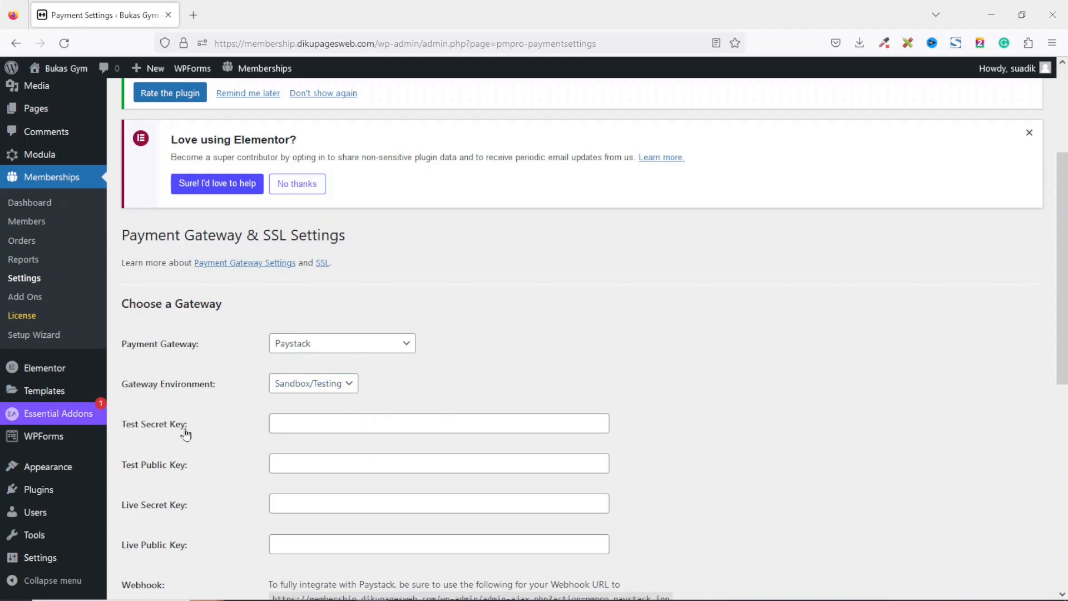
Open paystack.com in a new browser tab.
click(331, 428)
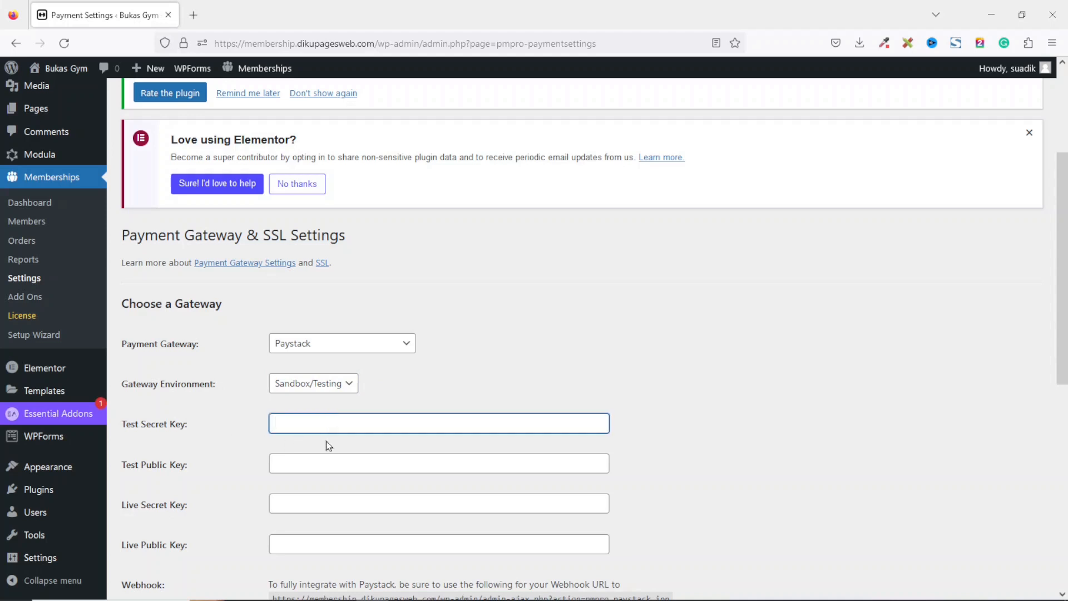
click(313, 473)
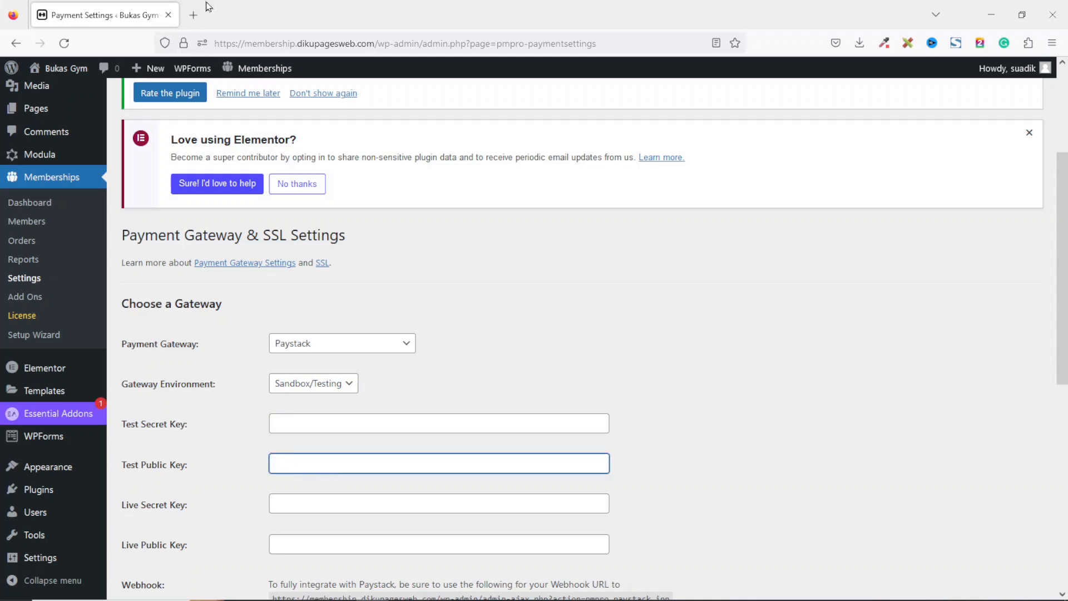
click(195, 18)
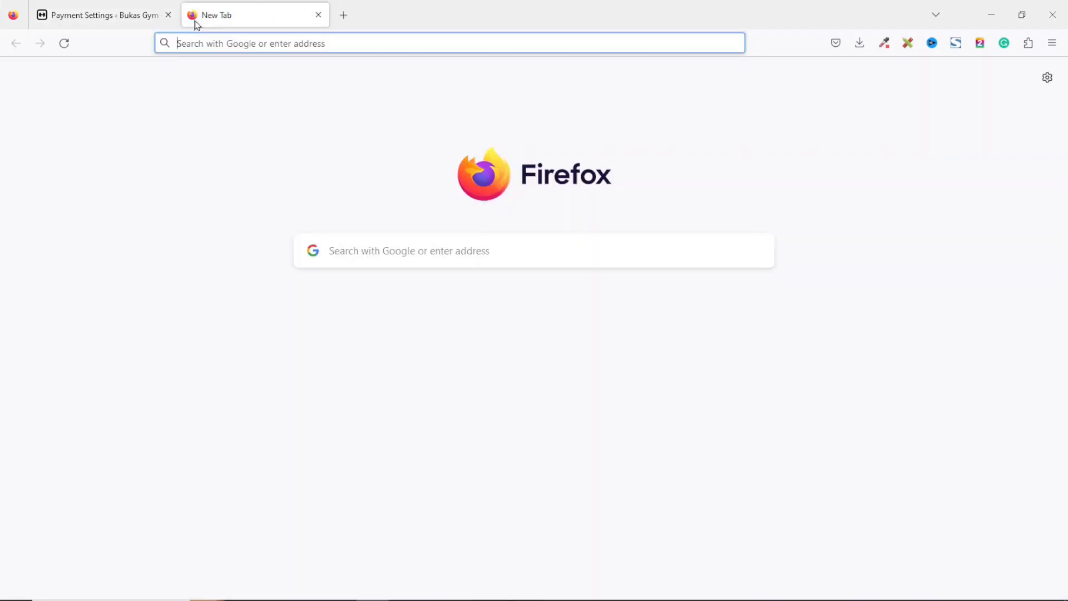
text(pa)
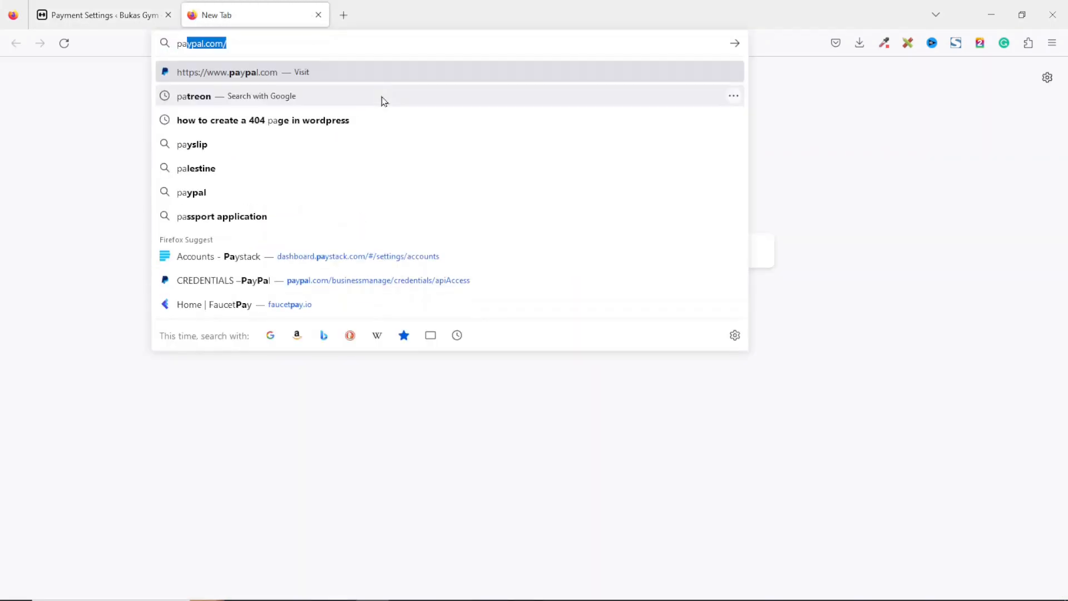
text(ystack)
key(Return)
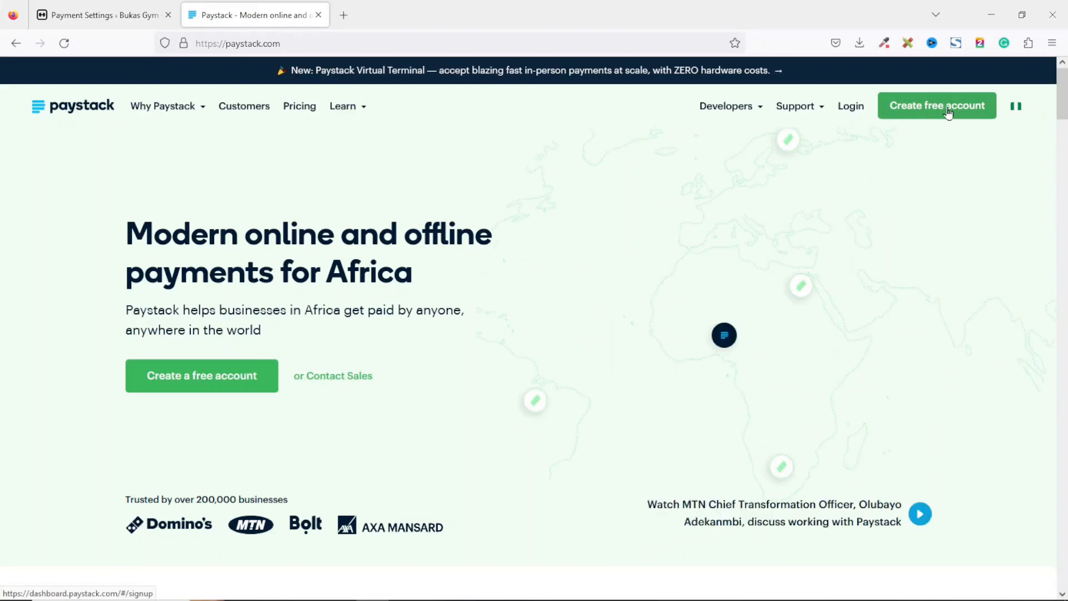
Log in to the Paystack dashboard with the account email and password.
click(849, 107)
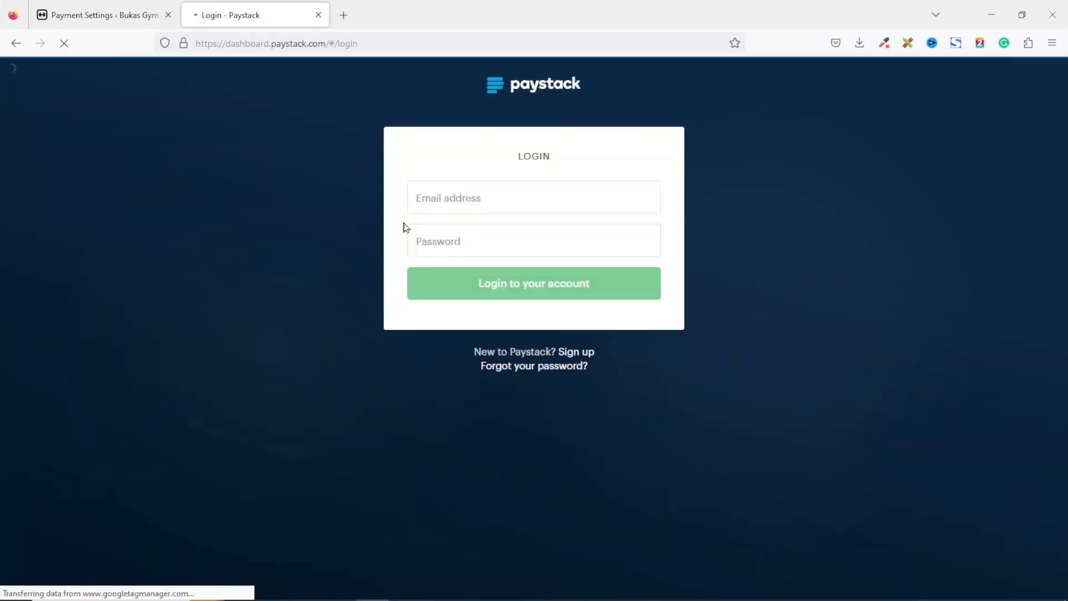
click(486, 240)
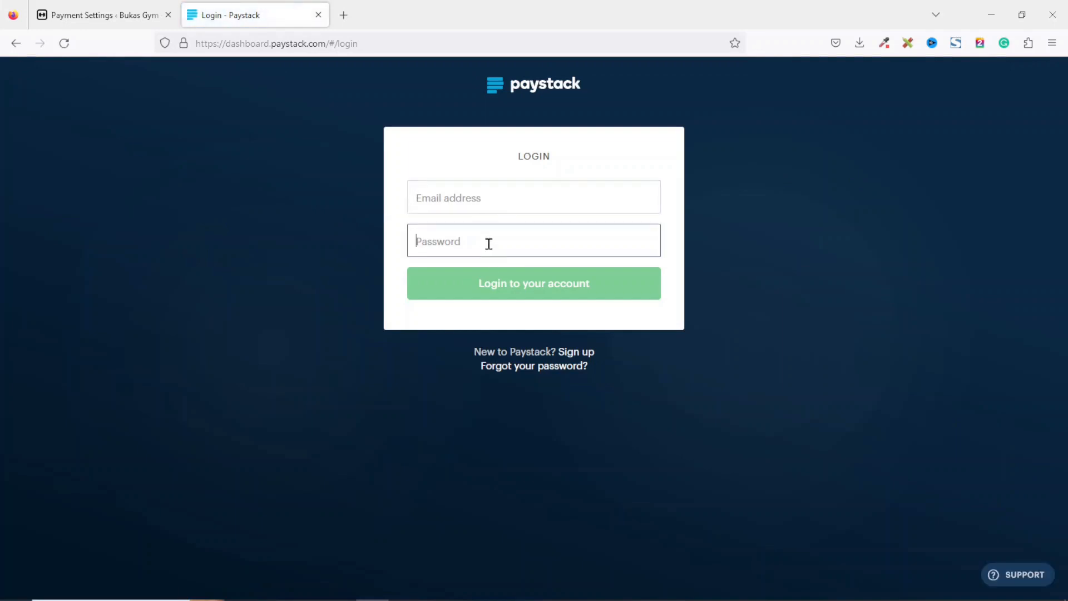
click(490, 192)
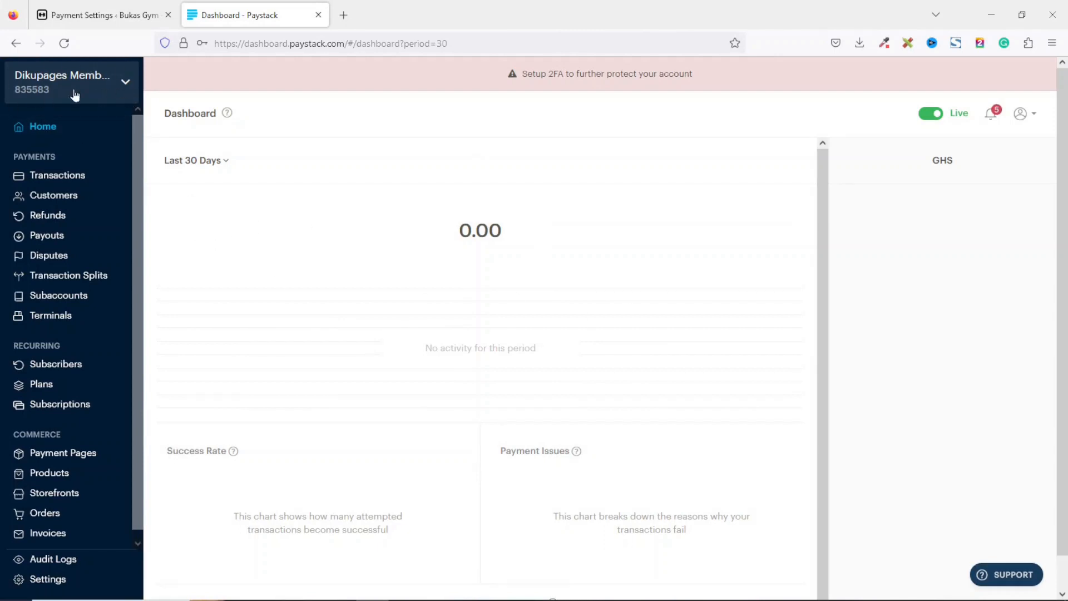
Reveal and copy the Paystack test secret key from API Keys & Webhooks and paste it into the Test Secret Key field.
click(124, 84)
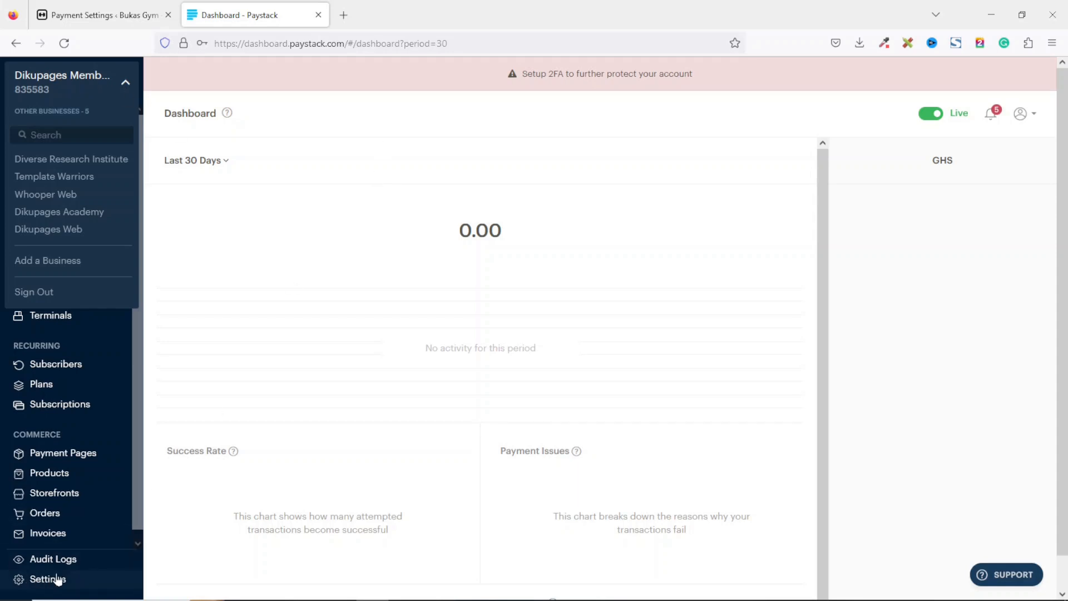
click(96, 580)
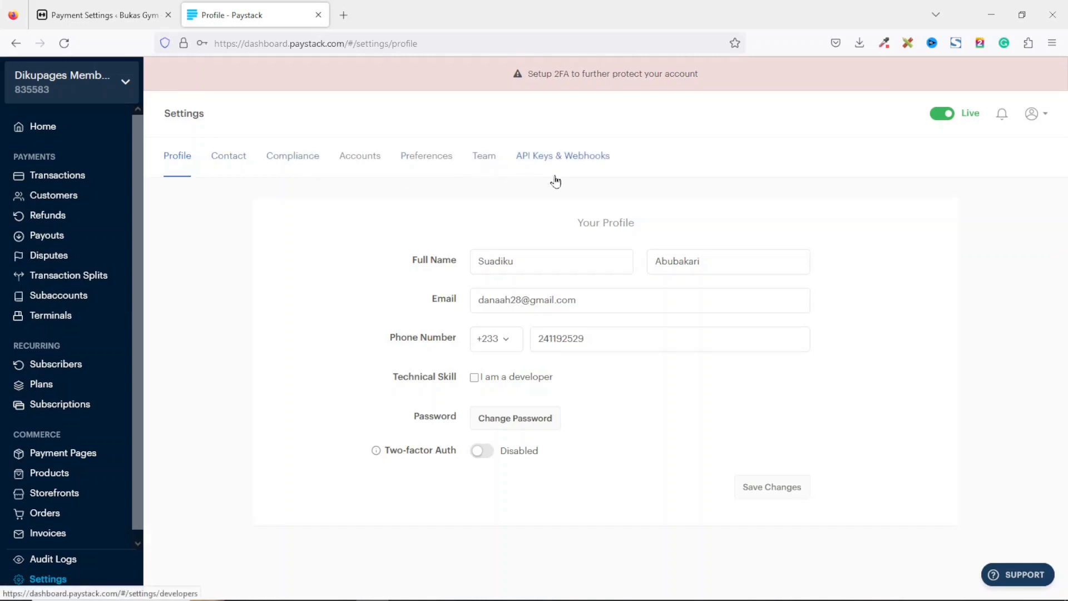
click(564, 160)
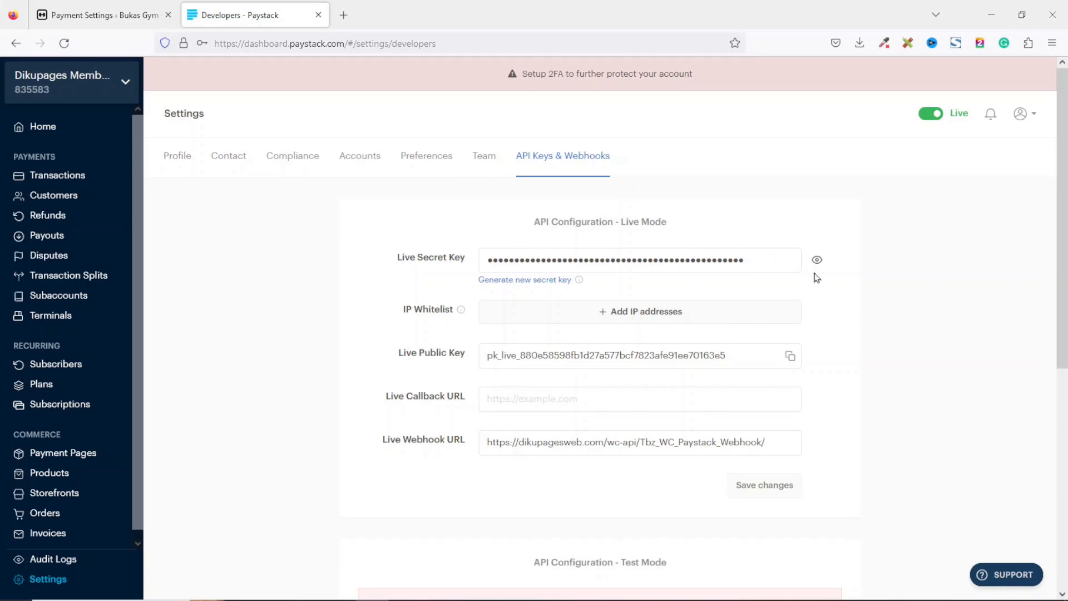
scroll(1065, 249, down, 2)
scroll(1064, 249, down, 6)
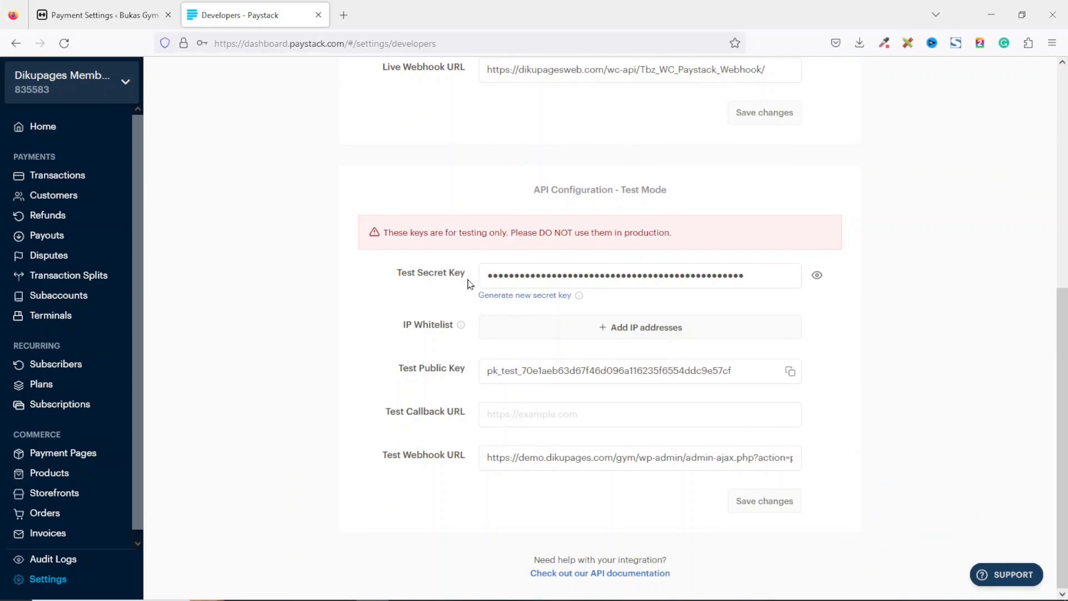
click(816, 275)
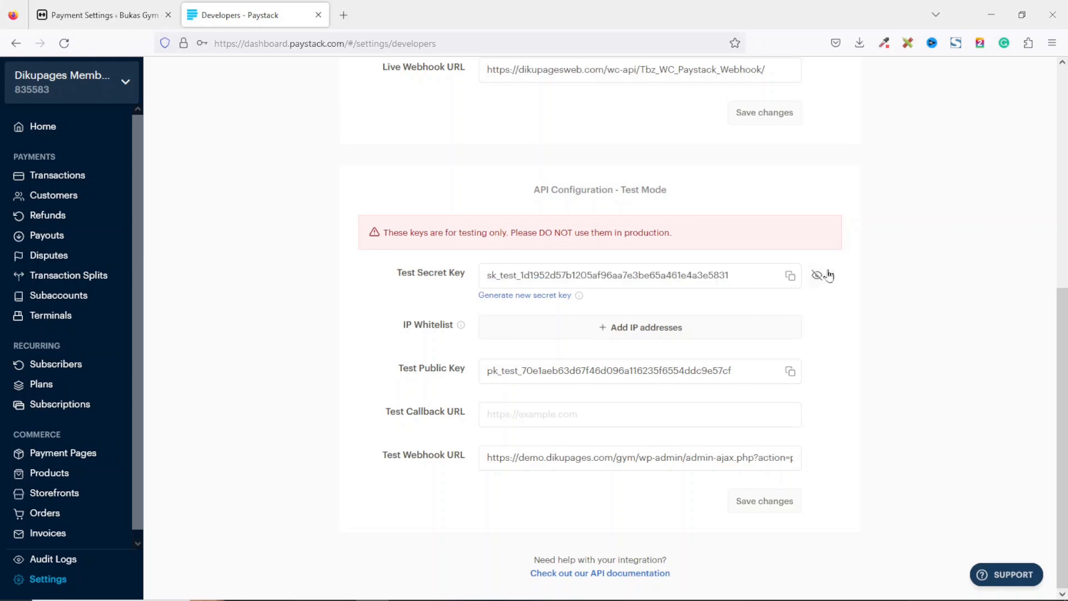
click(792, 279)
click(109, 16)
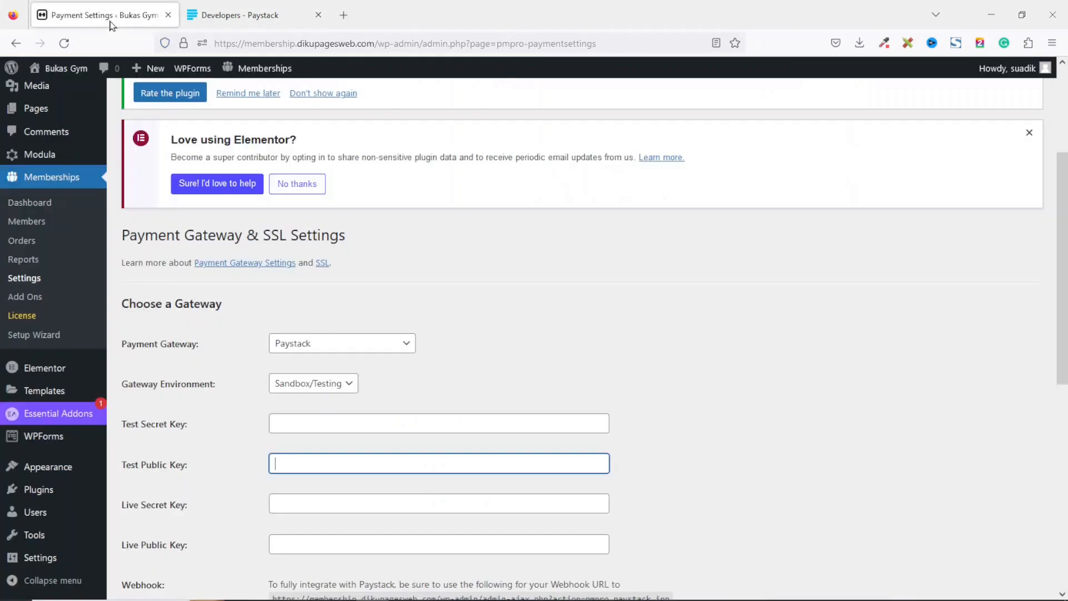
click(337, 426)
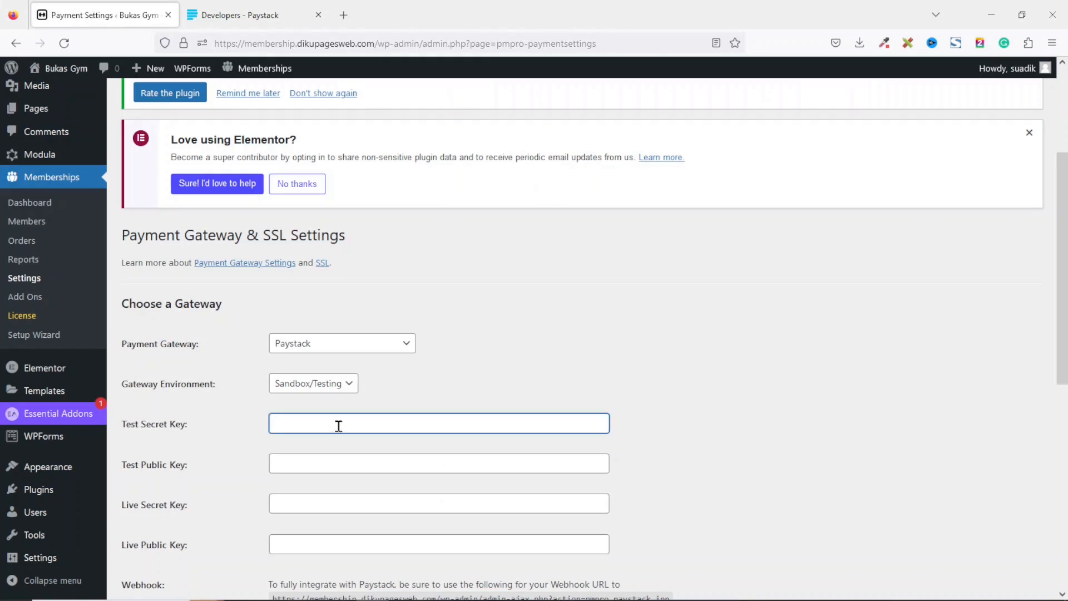
key(ctrl+v)
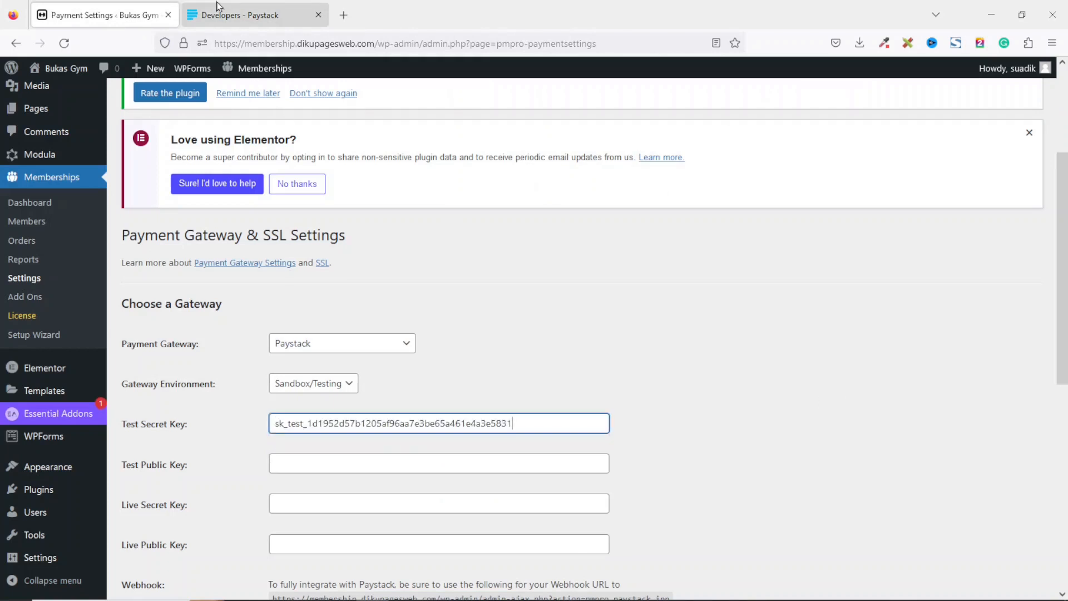
Copy the Paystack test public key and paste it into the Test Public Key field.
click(230, 13)
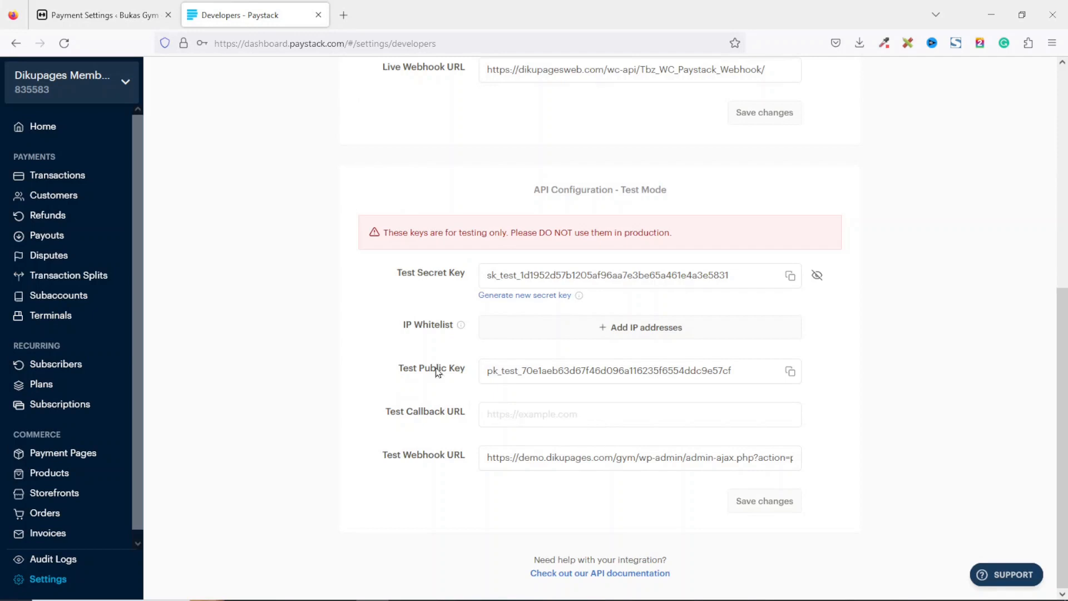
click(789, 370)
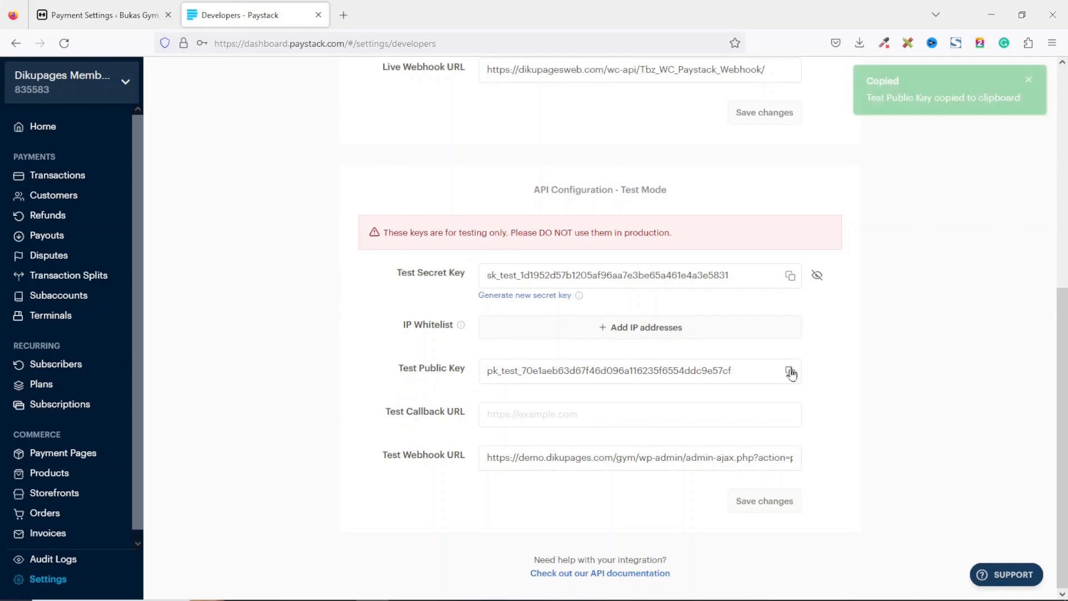
click(98, 17)
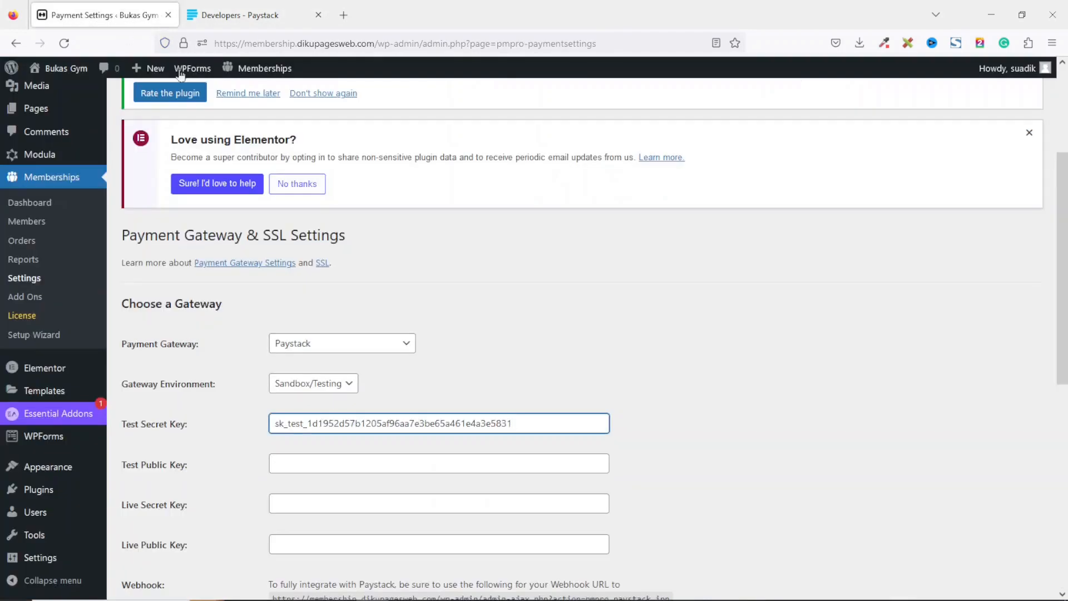
click(324, 466)
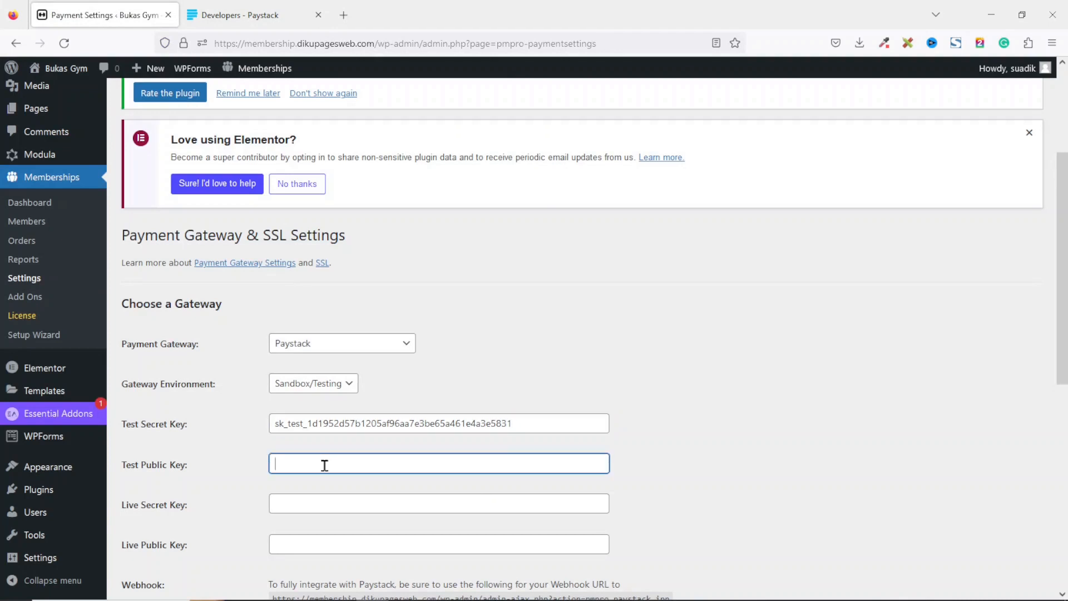
key(ctrl+v)
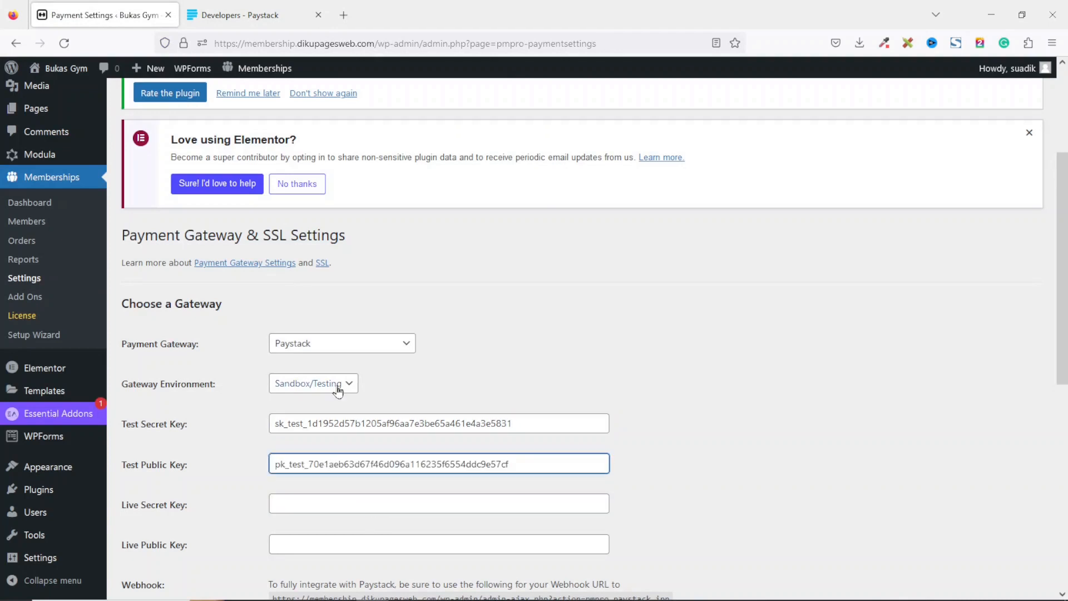
click(345, 382)
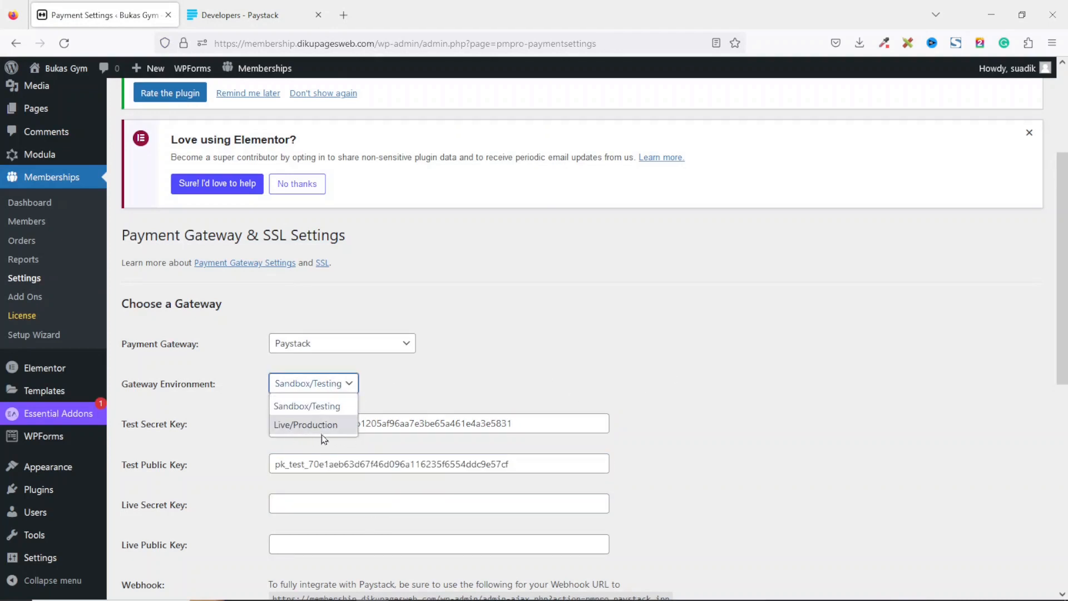
click(461, 375)
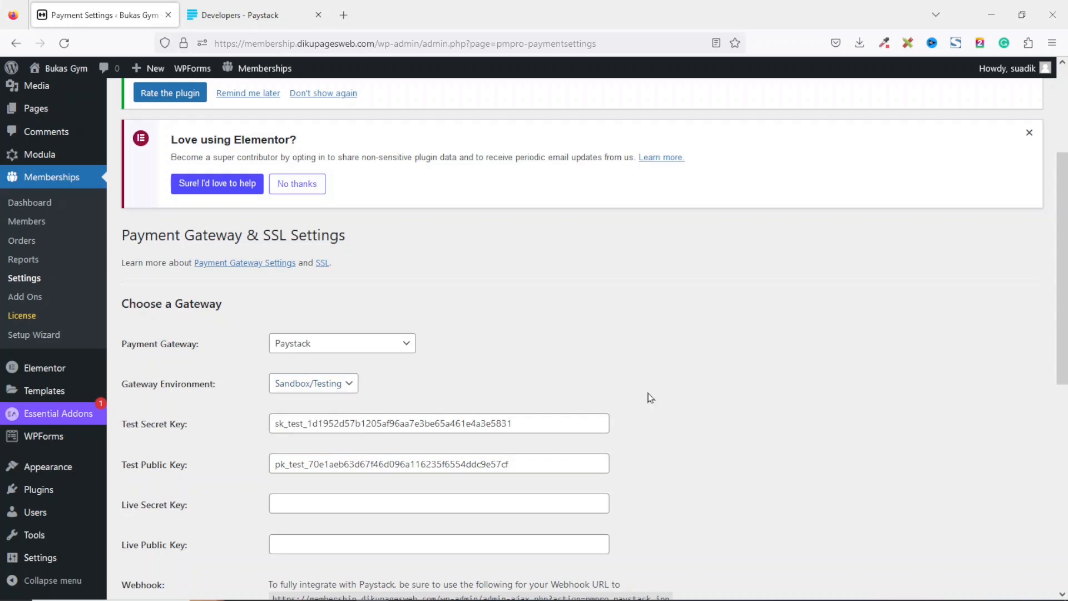
click(305, 505)
click(303, 545)
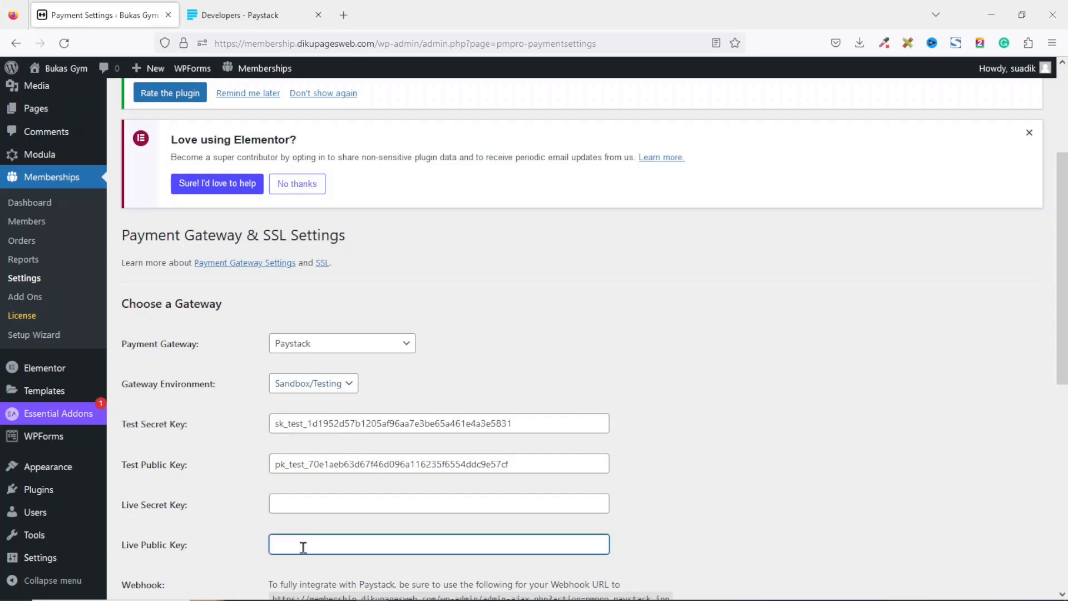
Copy the PMPro Paystack webhook URL into Paystack's Test Webhook URL, save the changes, and close the Paystack tab.
scroll(303, 546, down, 4)
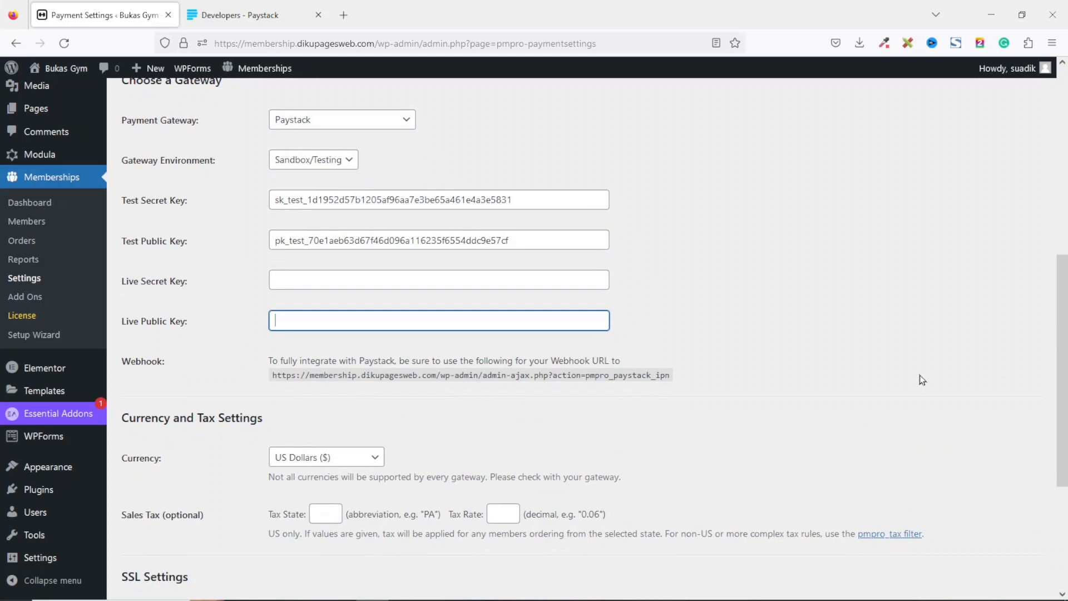
drag(272, 375, 676, 387)
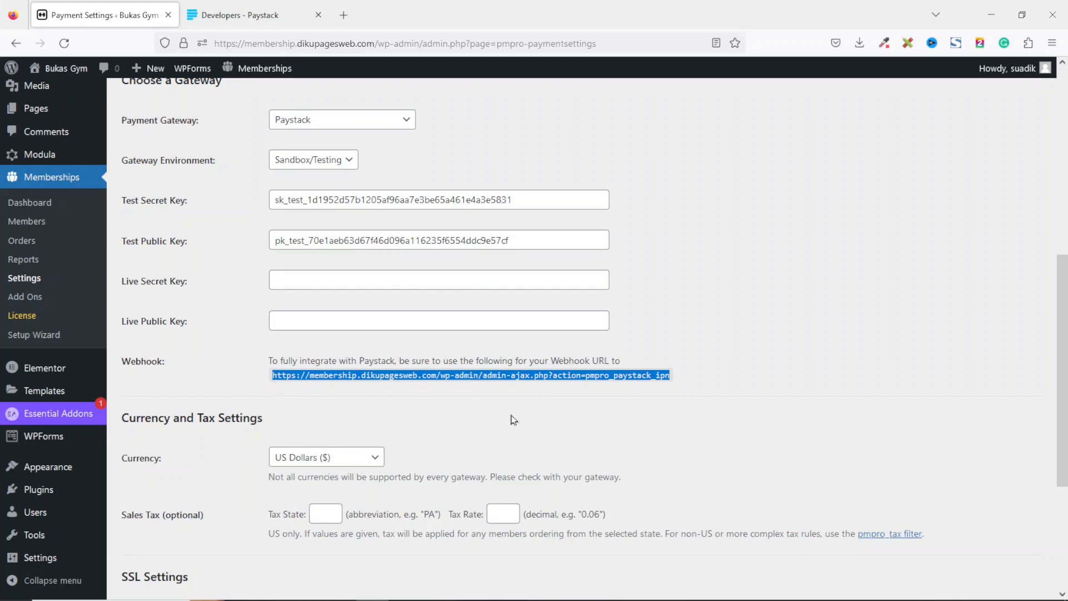
right_click(584, 377)
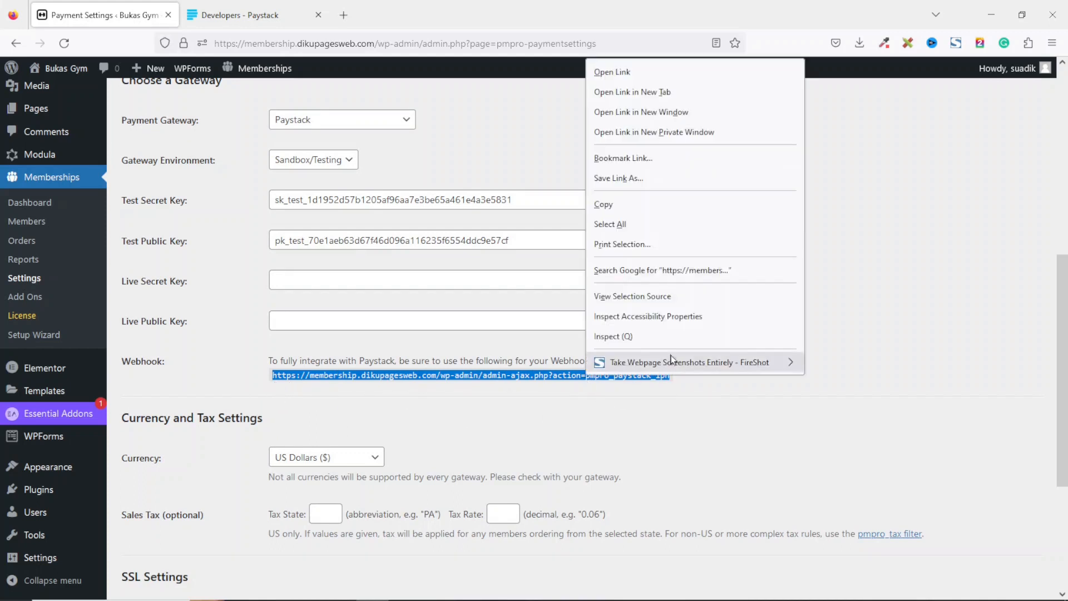
click(632, 202)
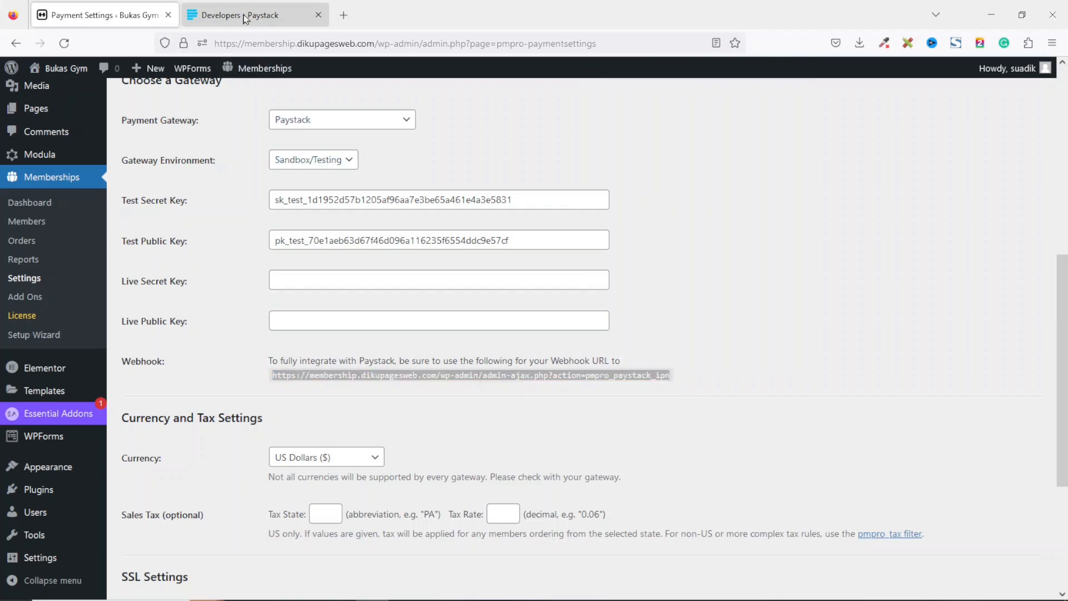
click(243, 17)
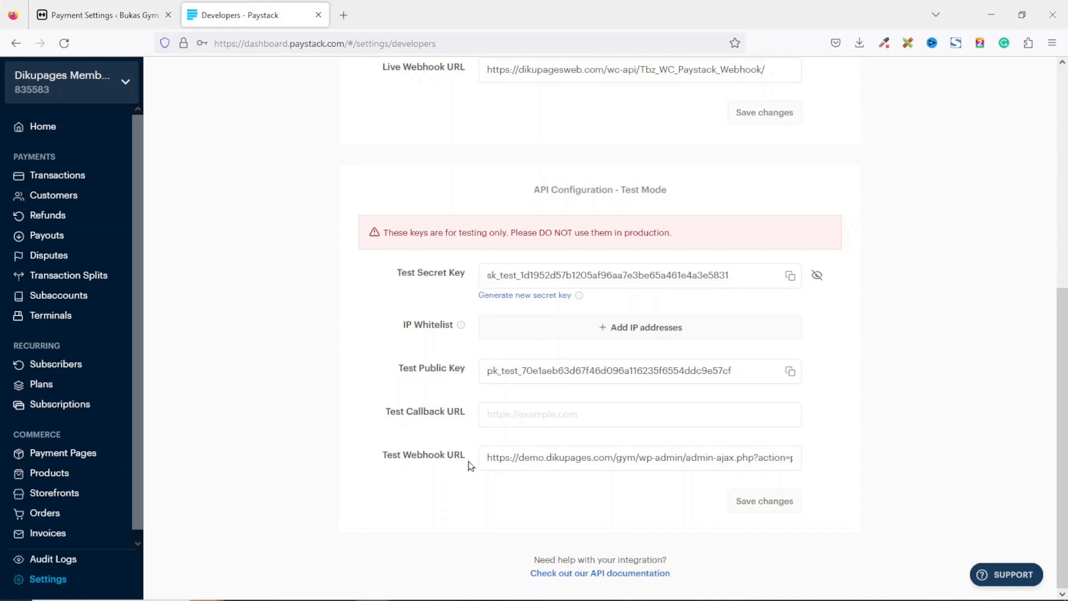
triple_click(545, 460)
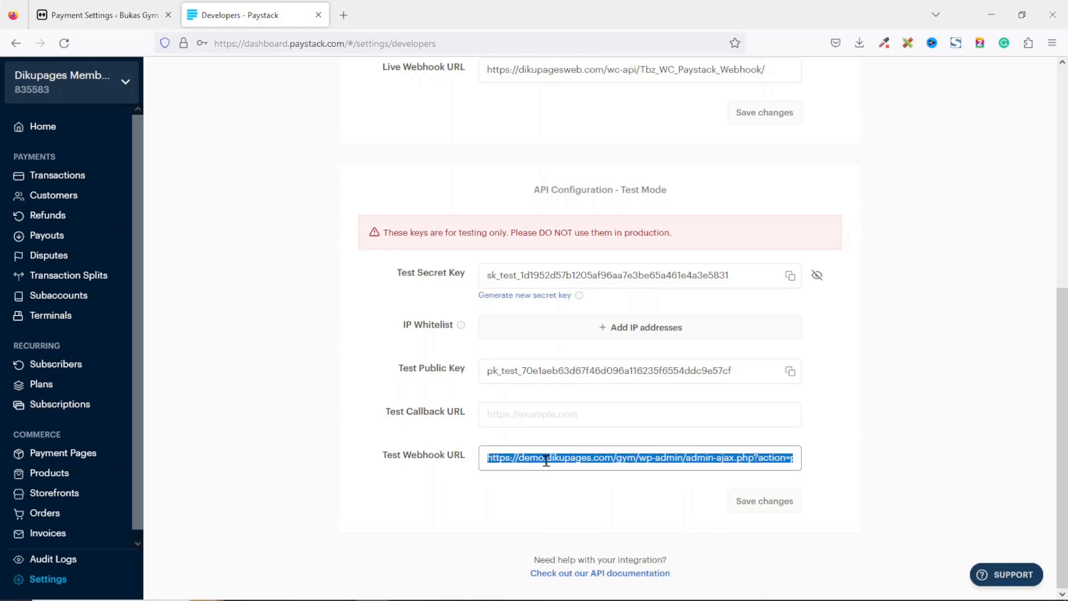
key(BackSpace)
key(ctrl+v)
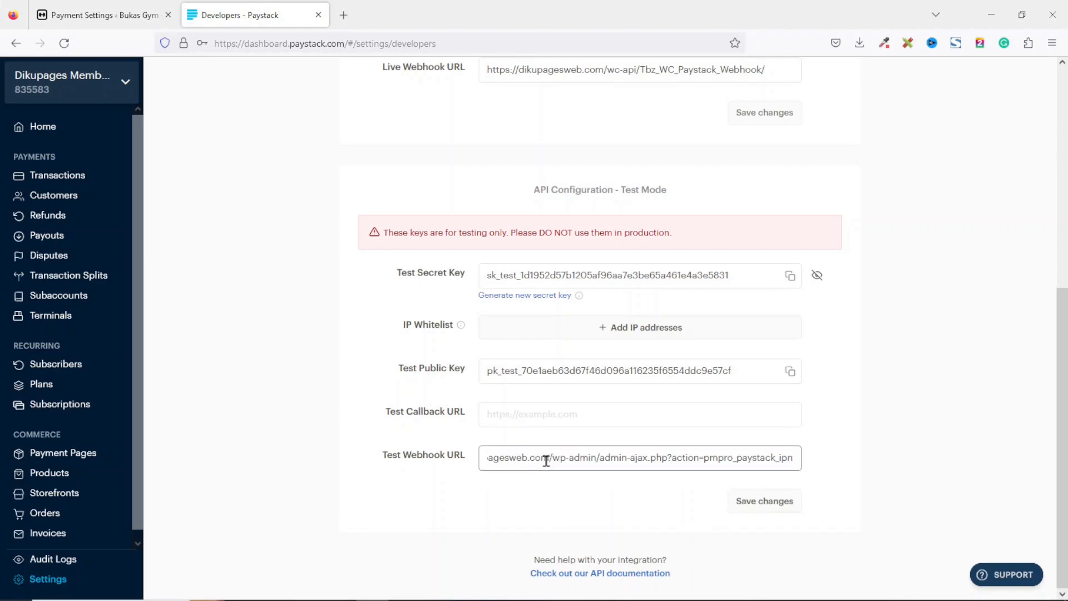
click(760, 501)
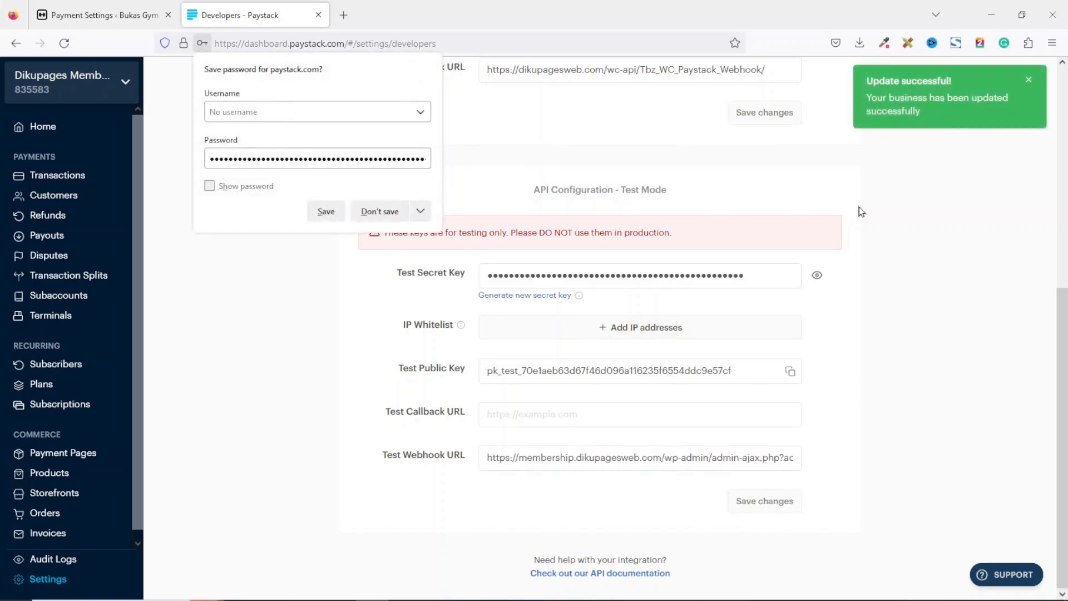
click(318, 16)
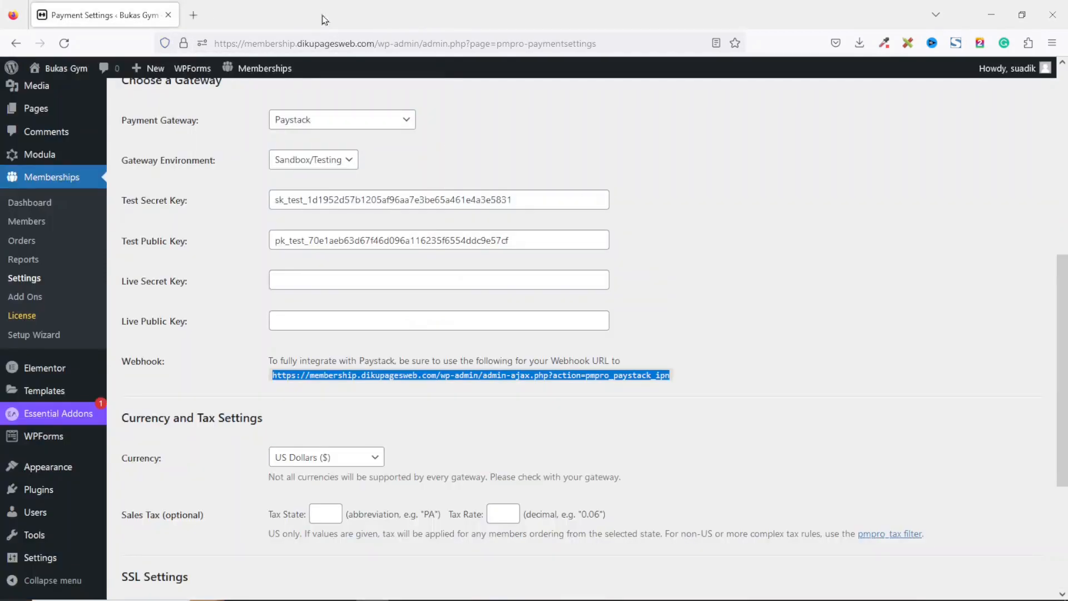
Set the currency to Ghanaian Cedi (₵) and save the payment settings.
drag(119, 418, 351, 415)
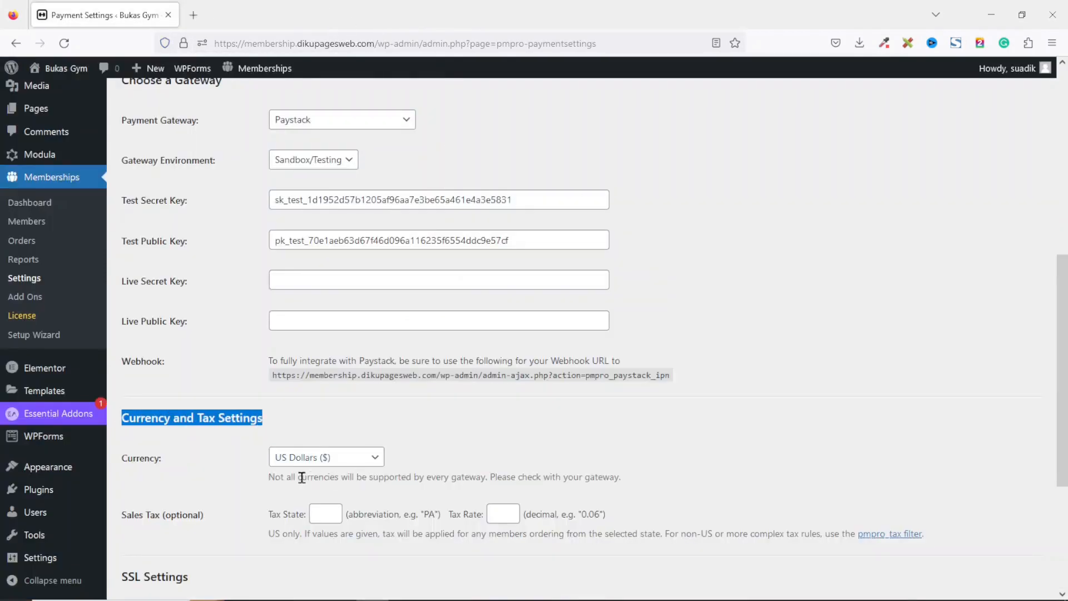
click(338, 463)
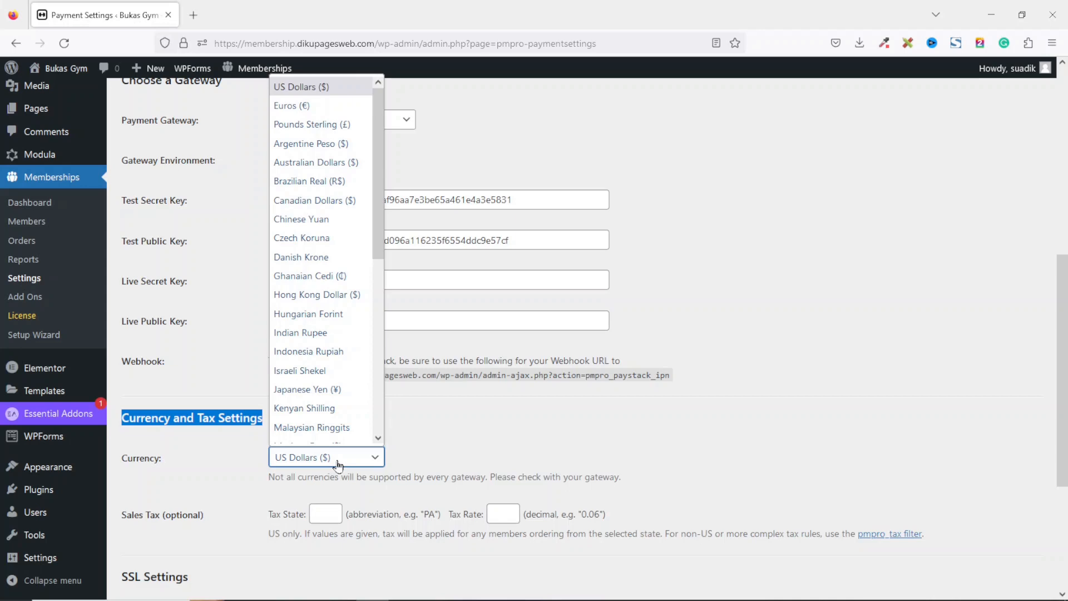
key(g)
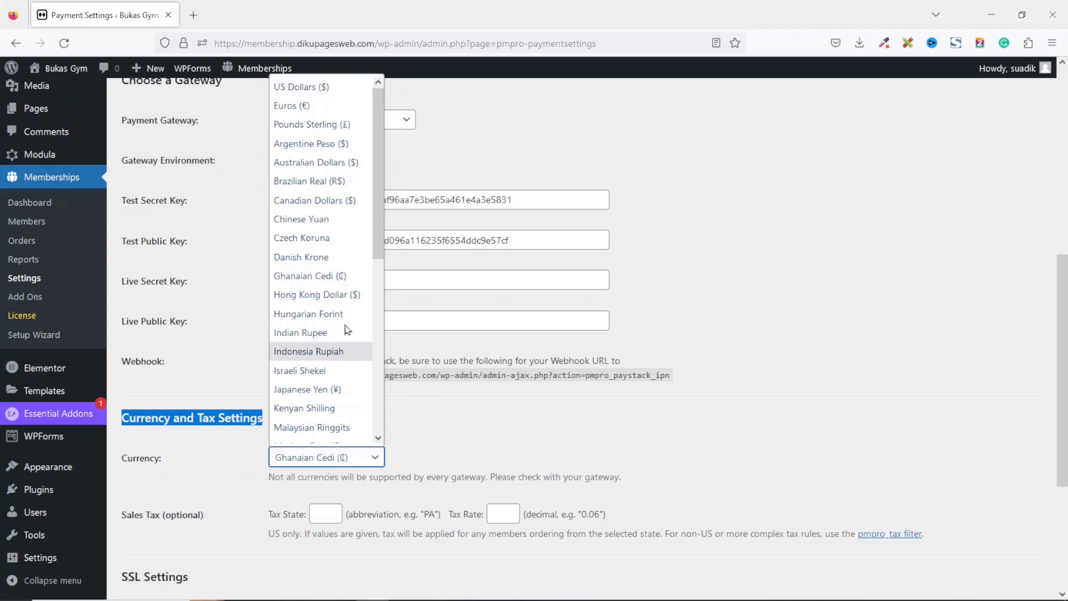
click(320, 276)
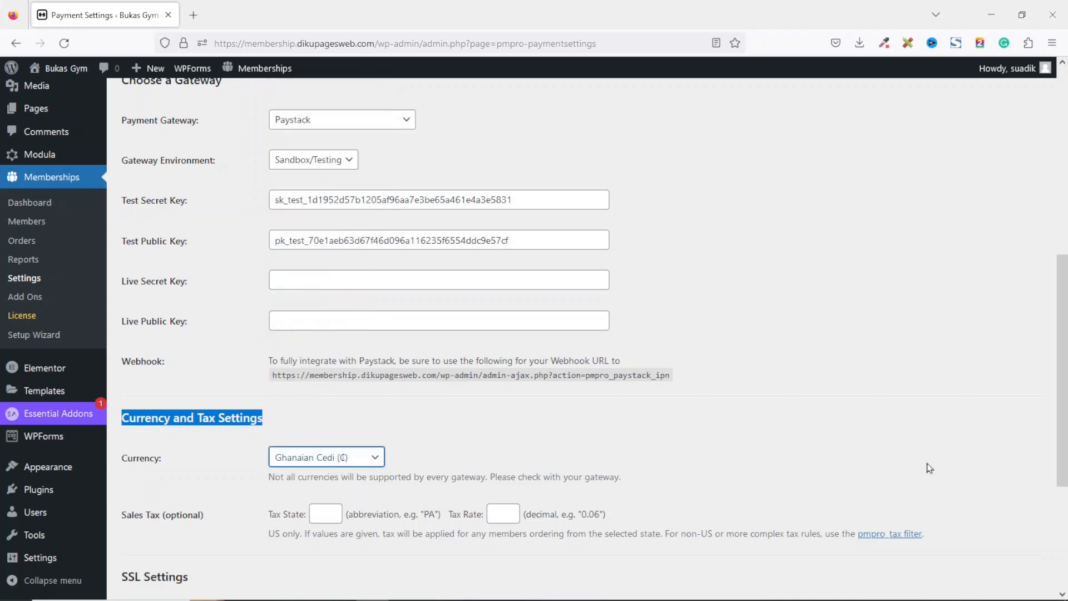
scroll(778, 476, down, 4)
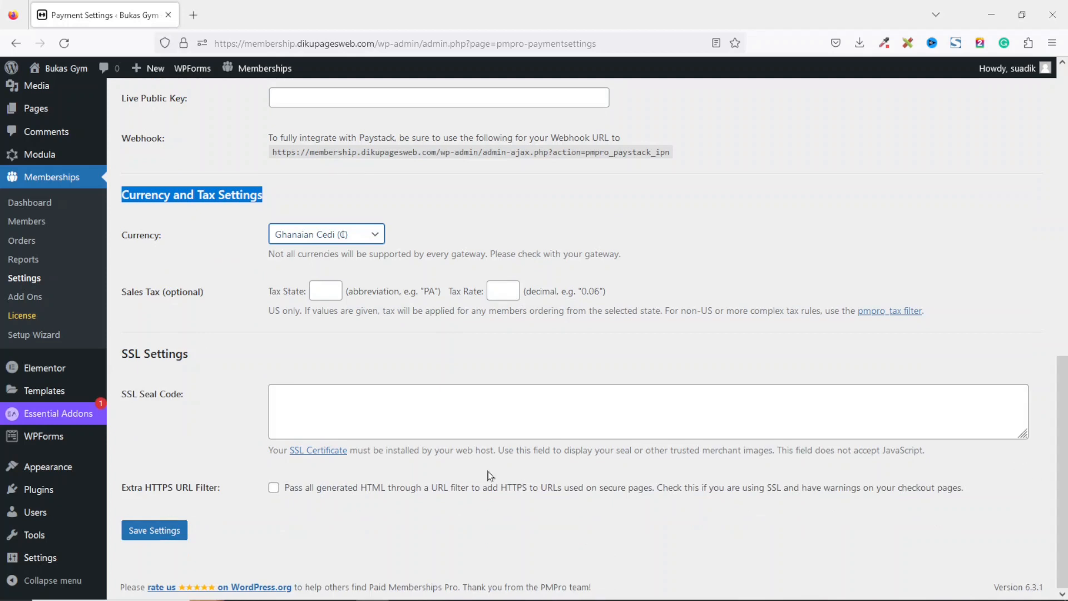
click(154, 531)
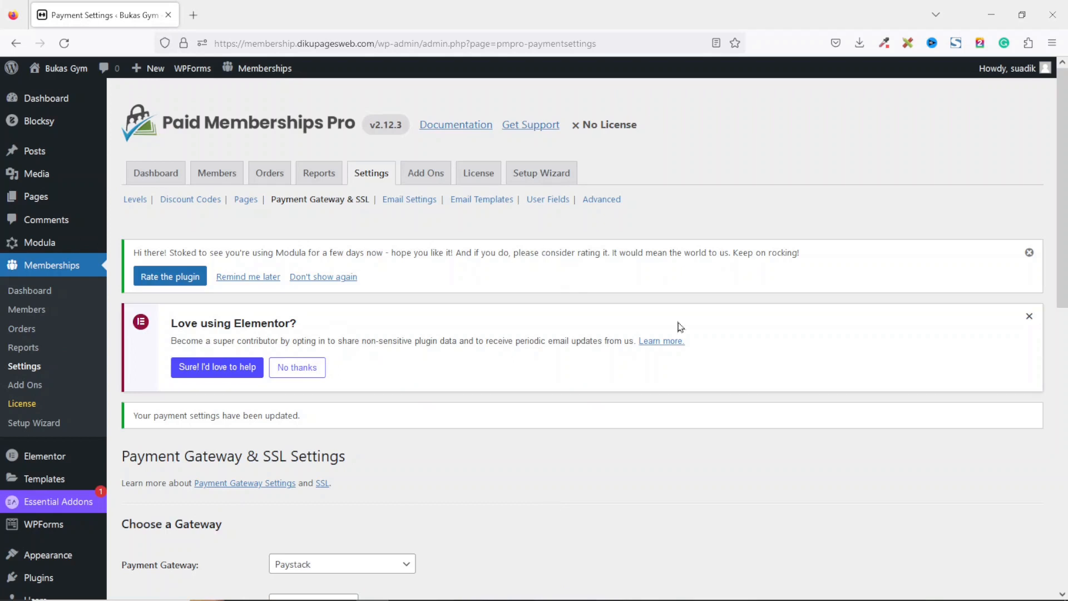
Open the site's front end in a new tab to preview it.
right_click(64, 72)
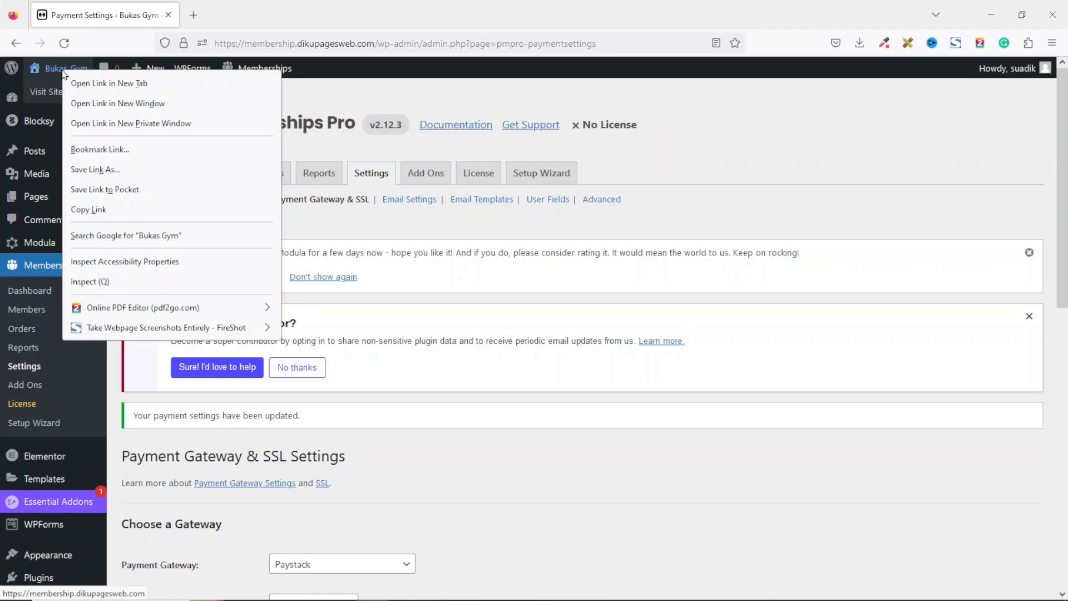
click(106, 83)
click(233, 12)
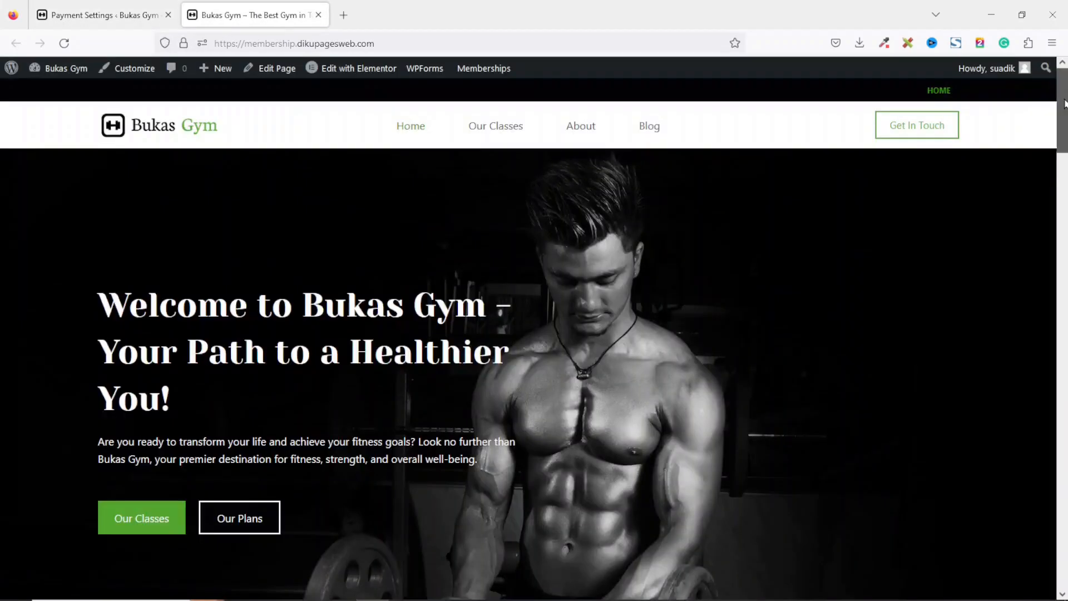
mouse_move(1061, 126)
mouse_down()
mouse_move(1048, 494)
mouse_move(1058, 115)
mouse_up()
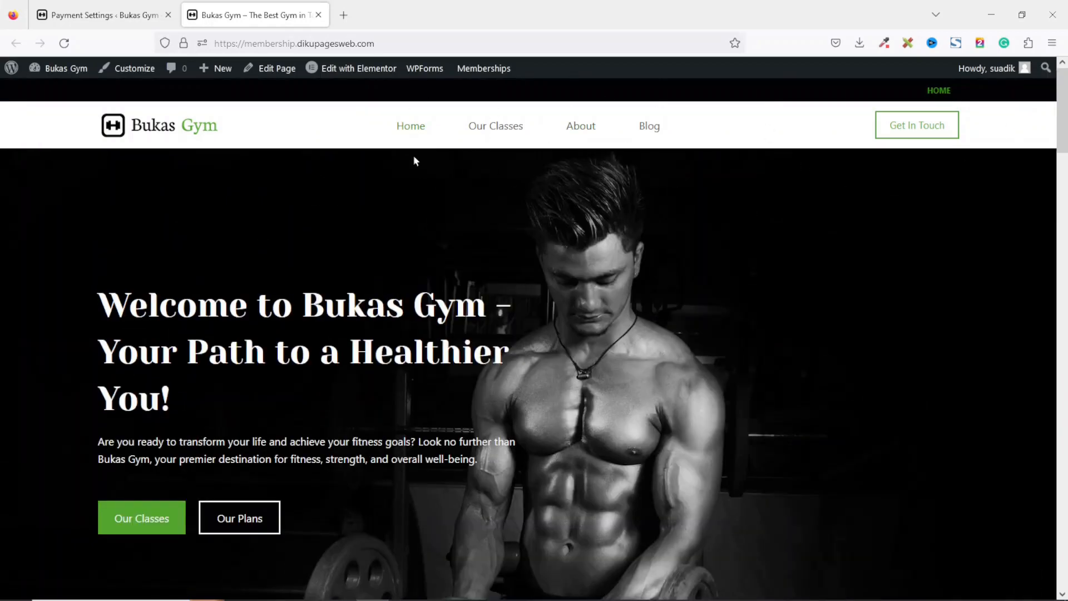
click(113, 18)
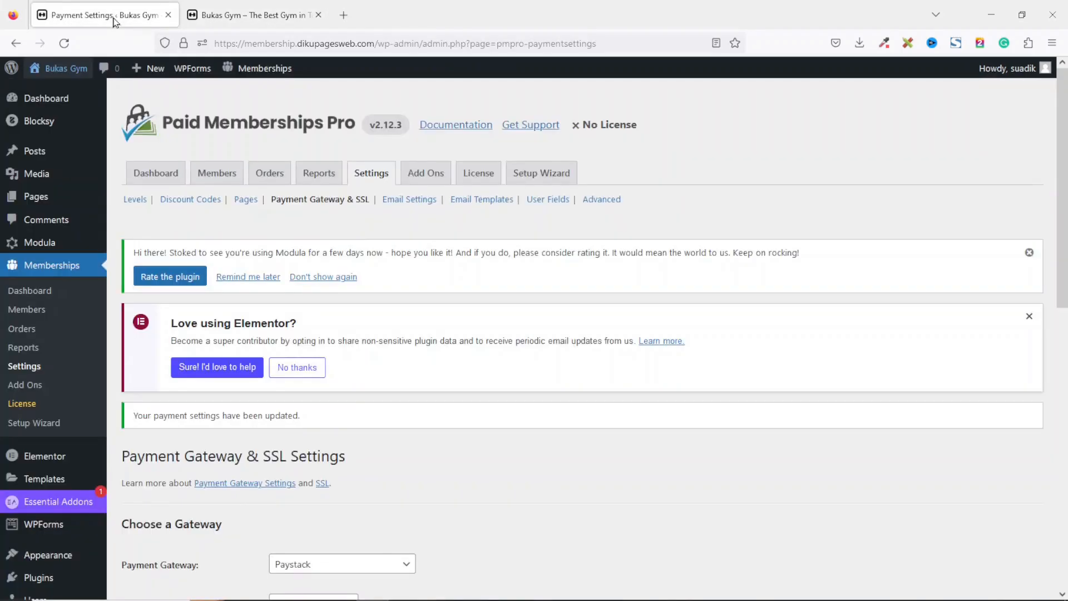
Open the Membership Levels page from the Pages list in a new tab to preview the plans and prices.
click(35, 198)
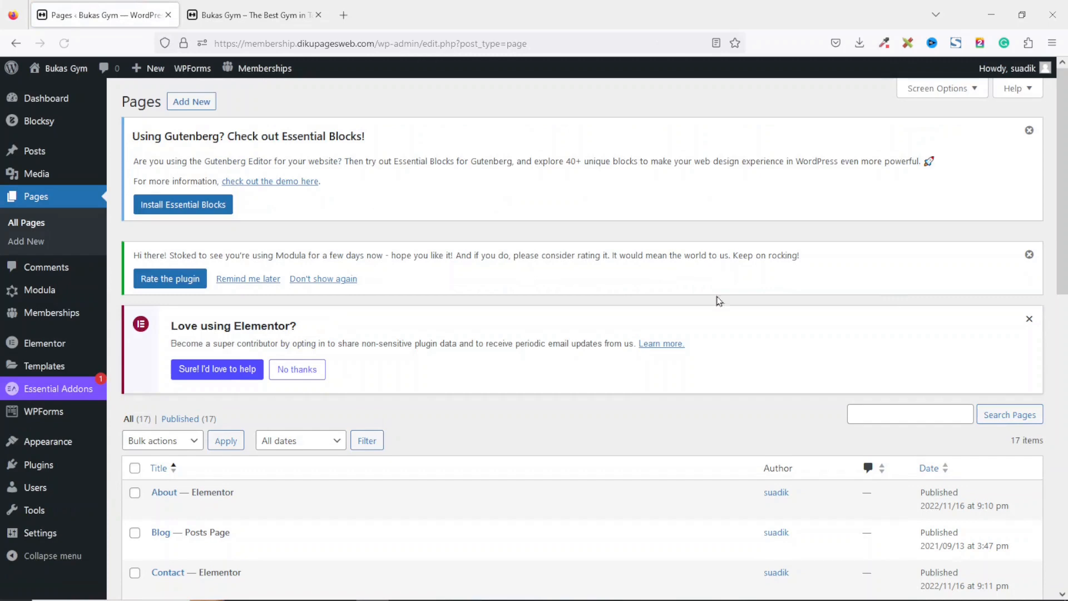
scroll(414, 346, down, 10)
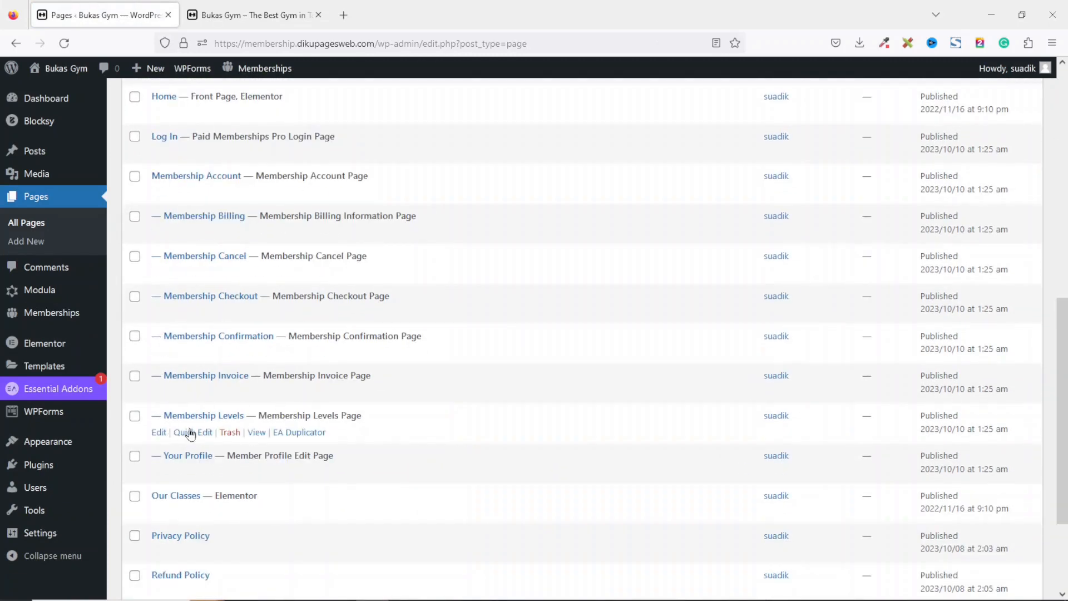
right_click(256, 435)
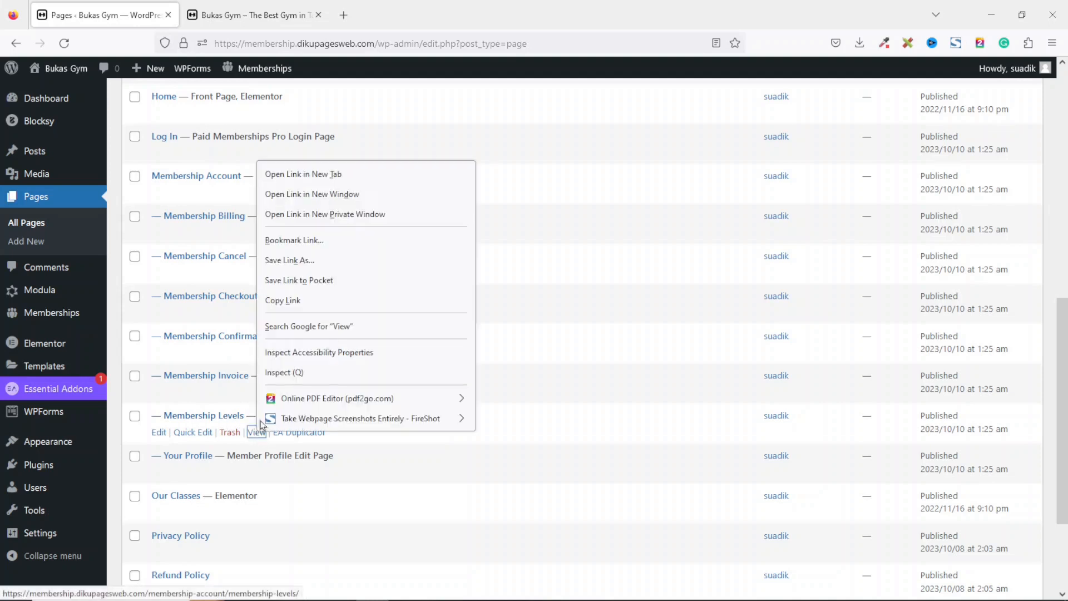
click(303, 175)
click(248, 8)
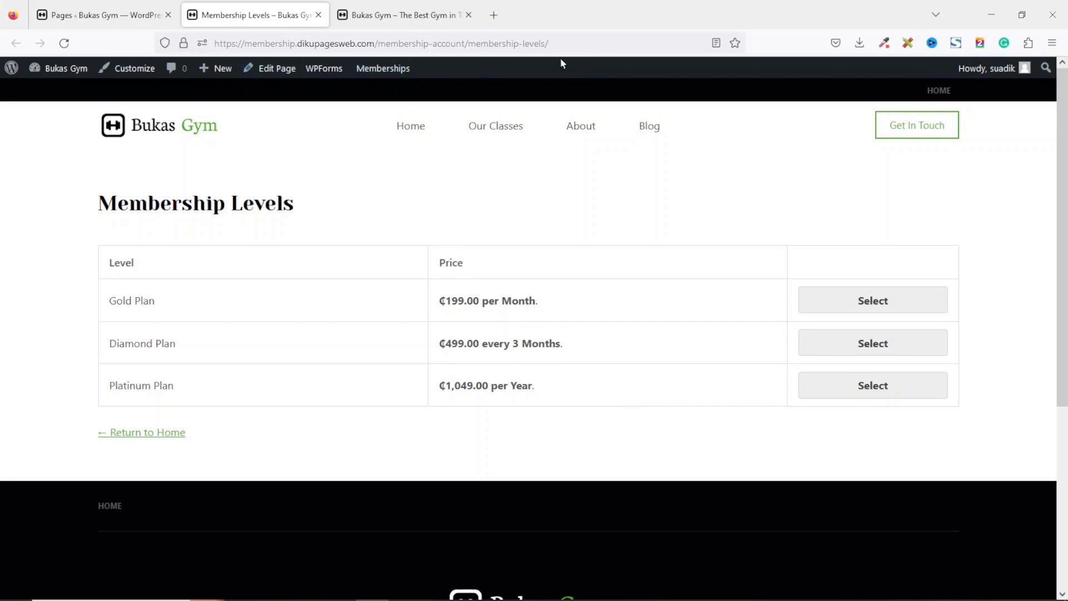
click(109, 18)
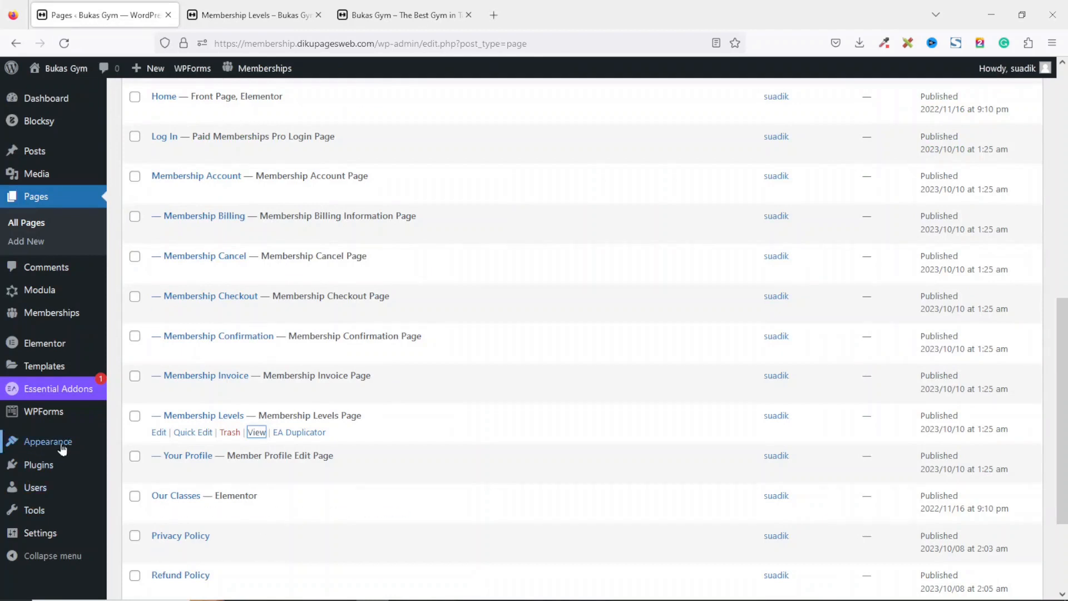
Open the Main Menu for editing and add the Membership Levels page to it.
mouse_move(56, 445)
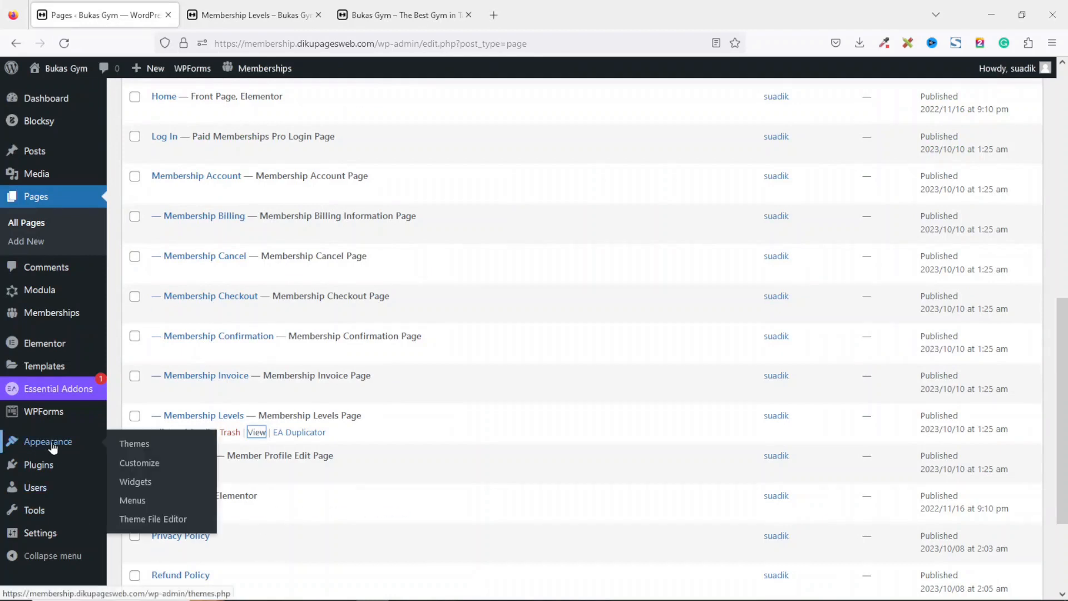
click(138, 502)
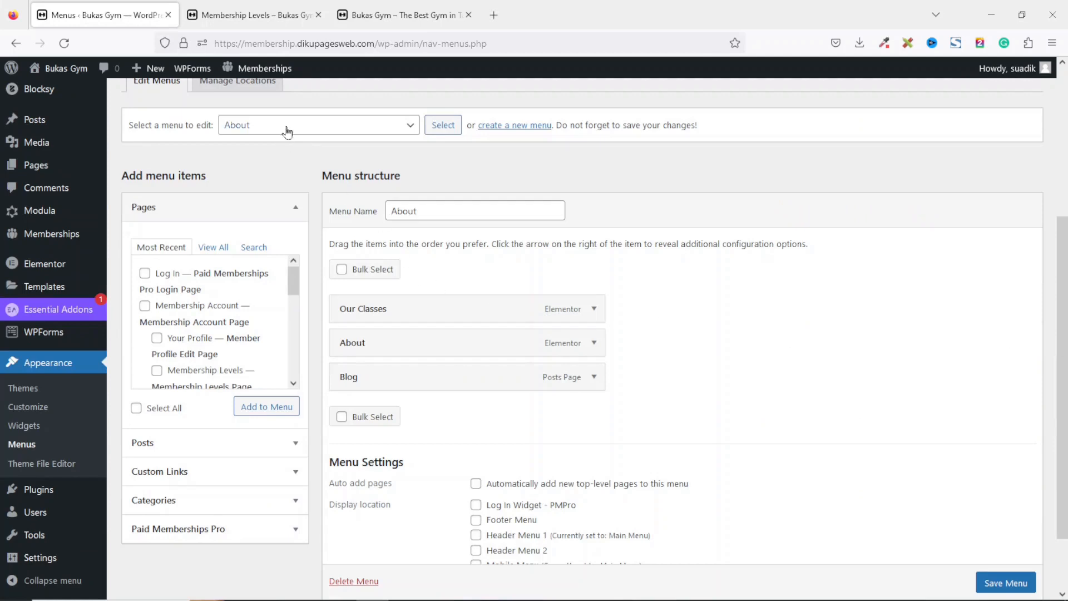
click(288, 126)
click(289, 166)
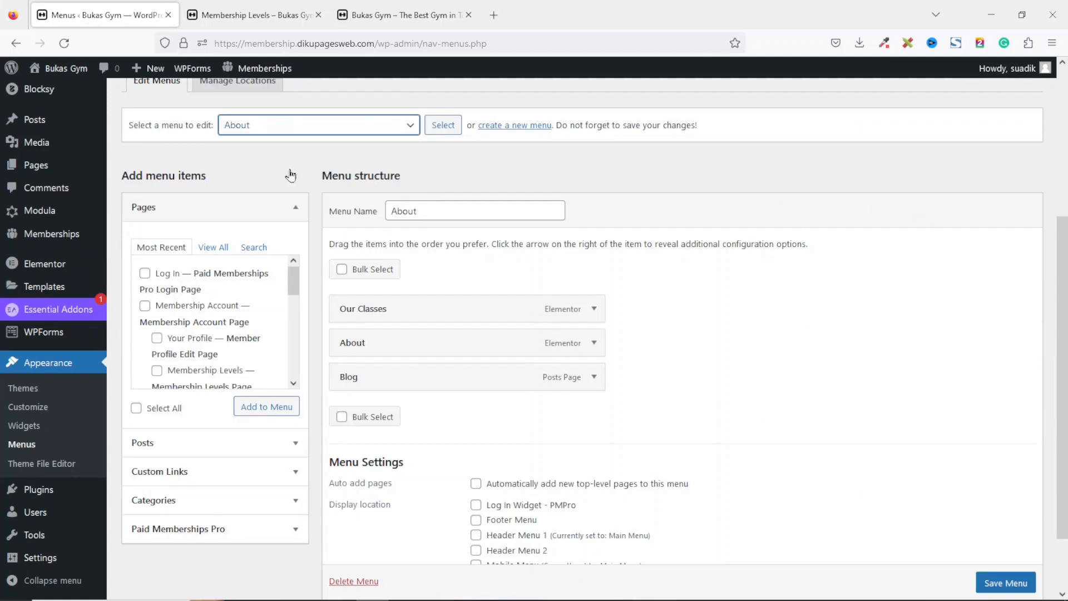
click(441, 125)
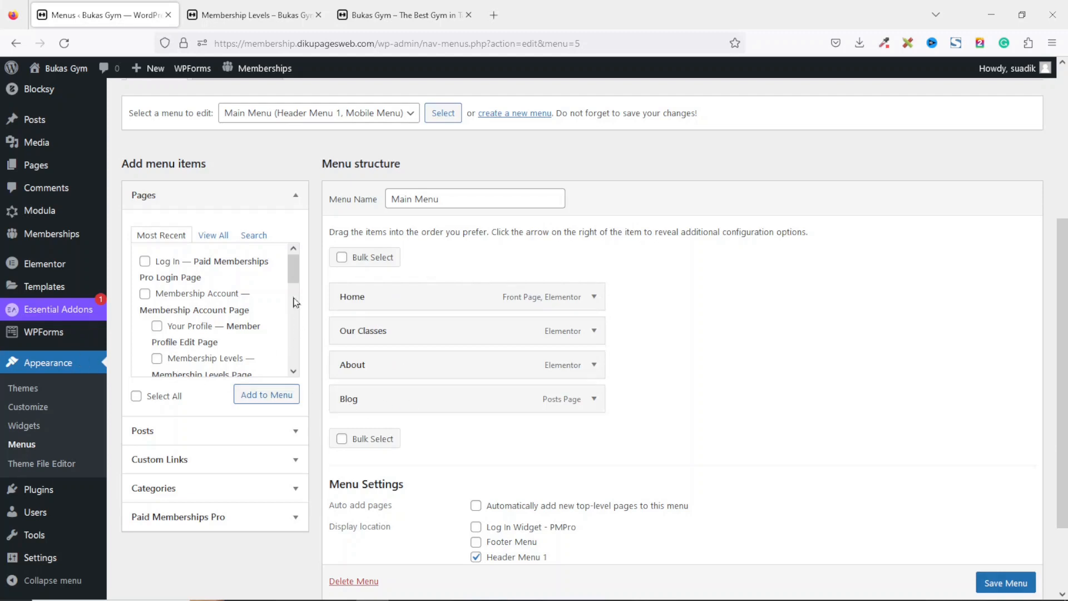
click(294, 370)
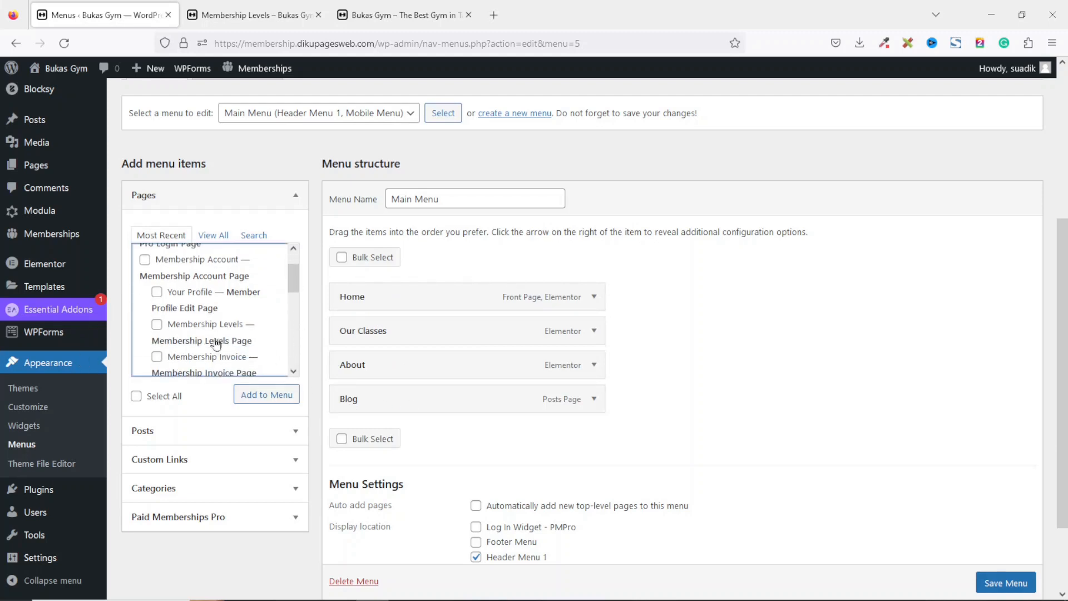
click(157, 325)
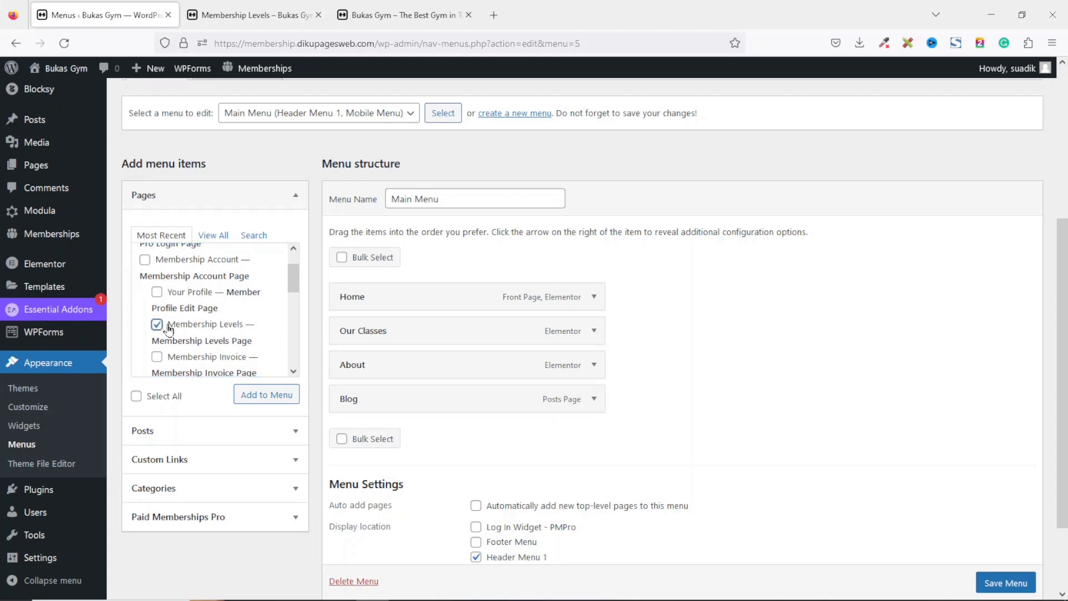
click(267, 400)
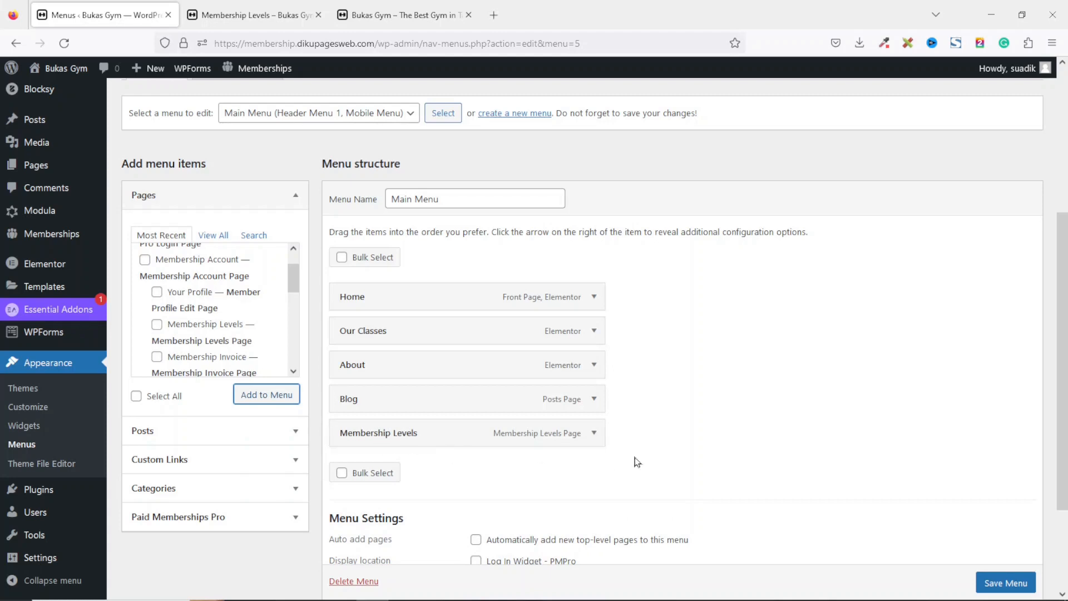
Rename the Membership Levels menu item's navigation label to Our Plans.
click(593, 436)
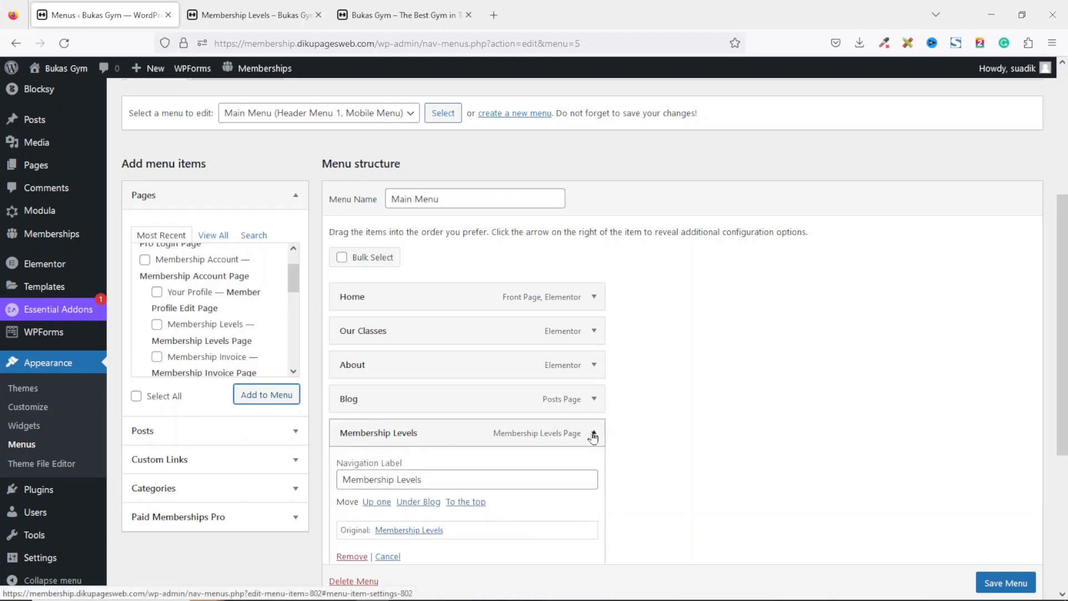
double_click(475, 479)
key(ctrl+a)
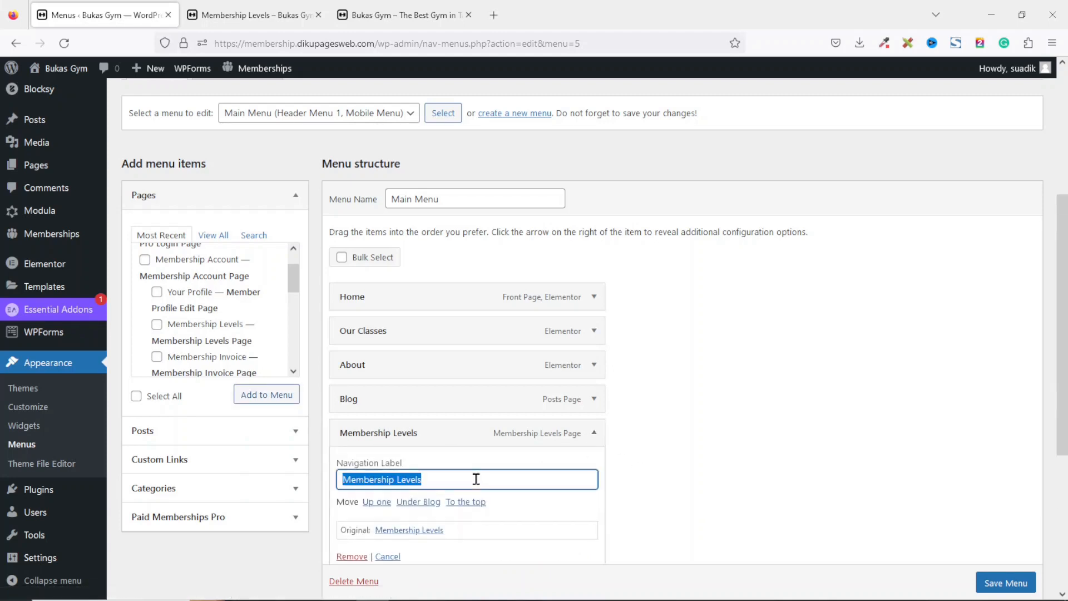
text(Our Plans)
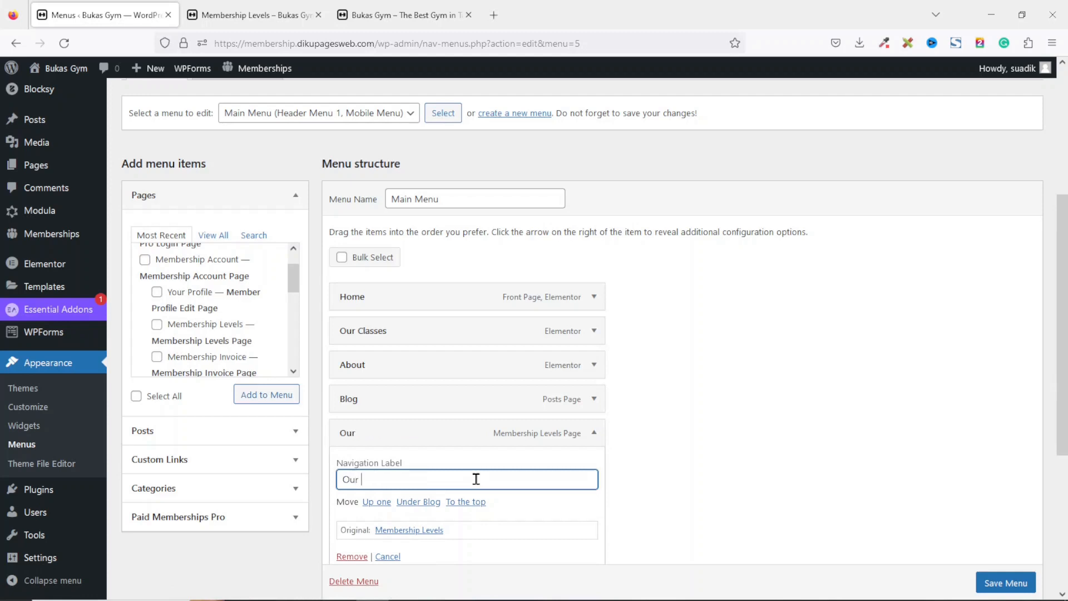
Move the Our Plans item just below Our Classes and save the menu.
click(594, 433)
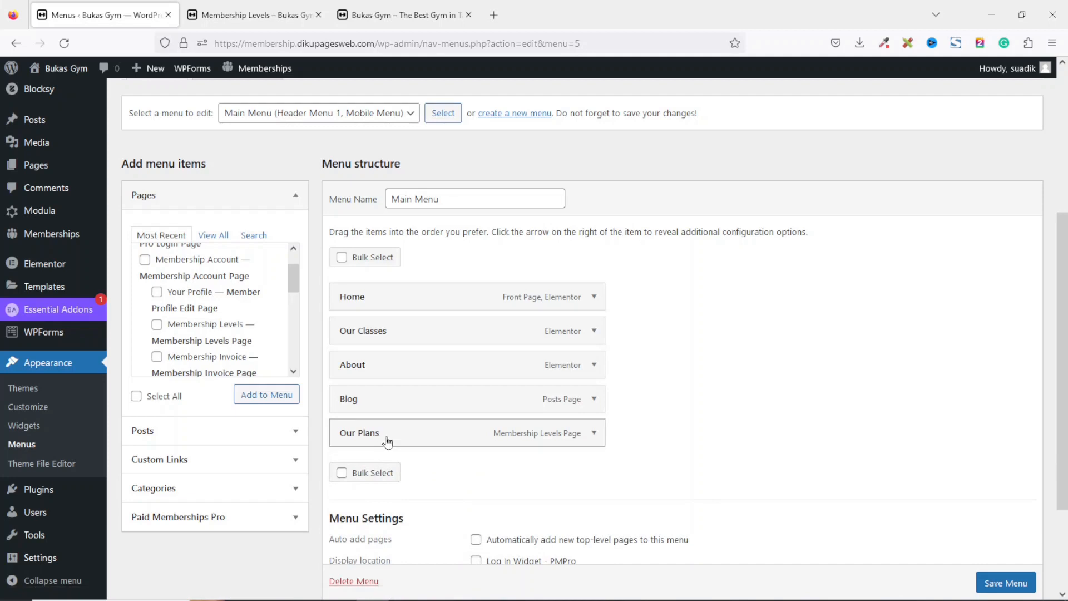
drag(386, 434, 369, 375)
scroll(859, 392, up, 2)
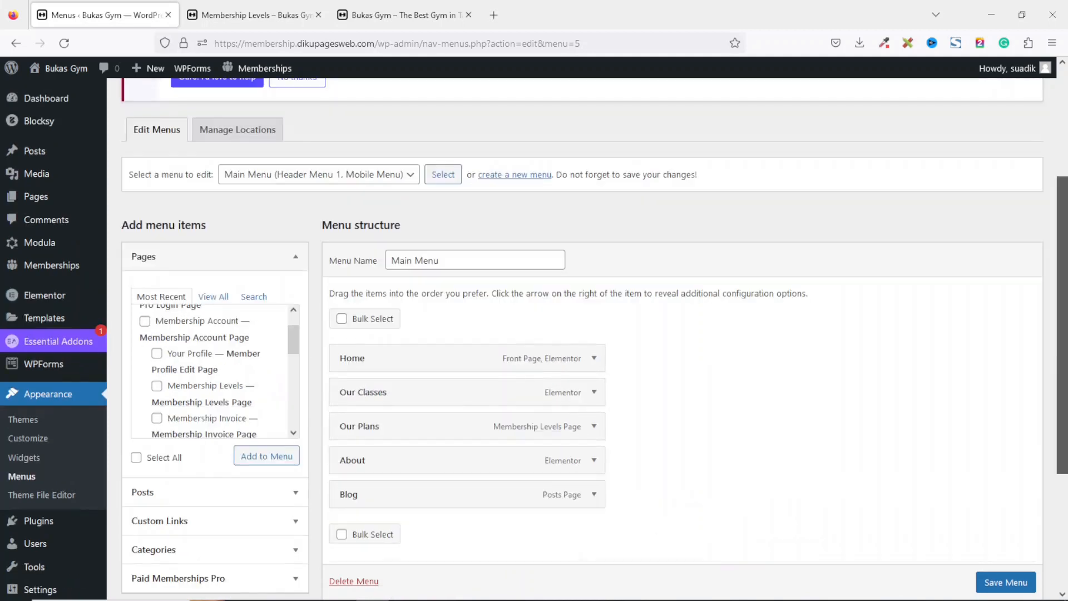
click(1016, 582)
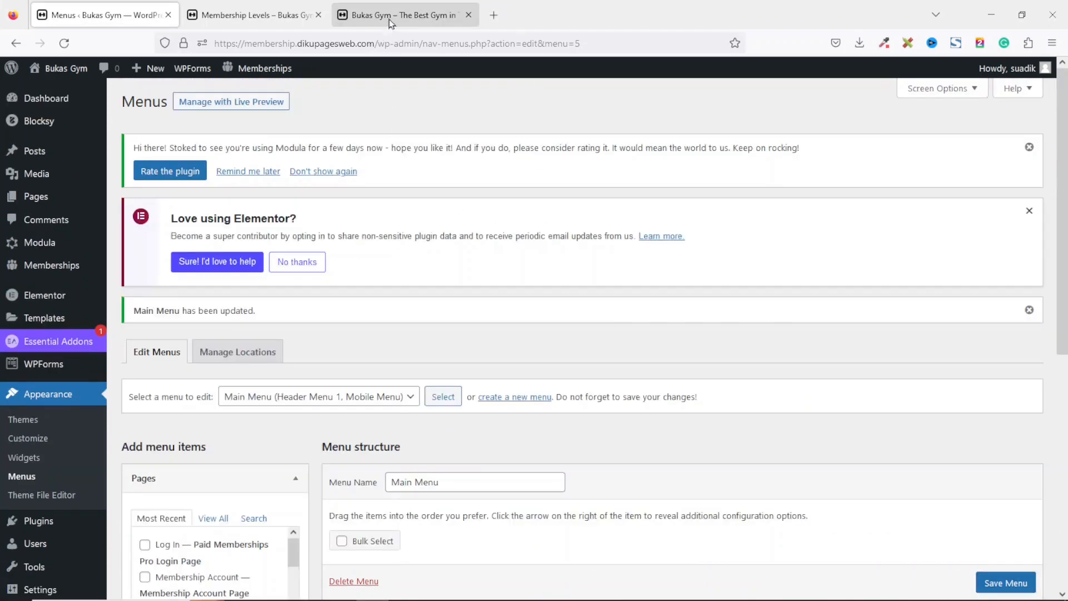
Reload the front end and open the new Our Plans menu link.
click(391, 21)
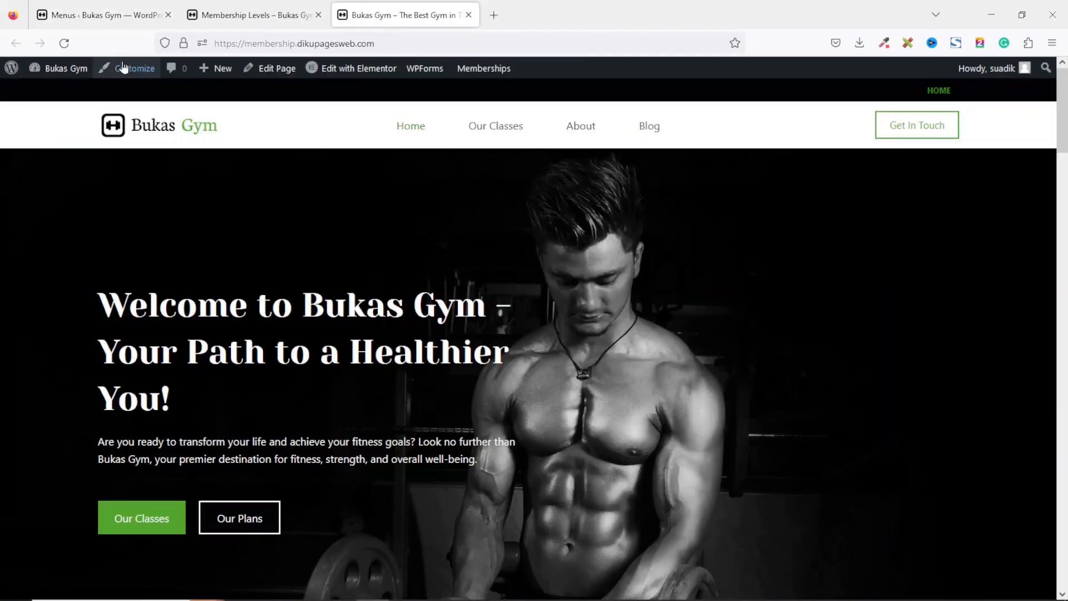
click(64, 43)
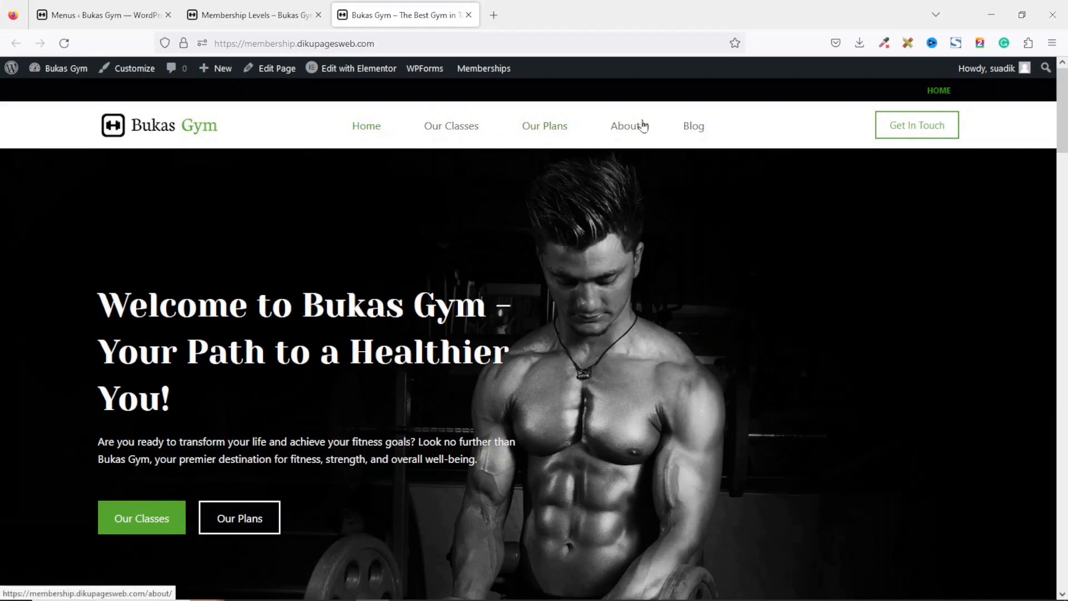
click(577, 140)
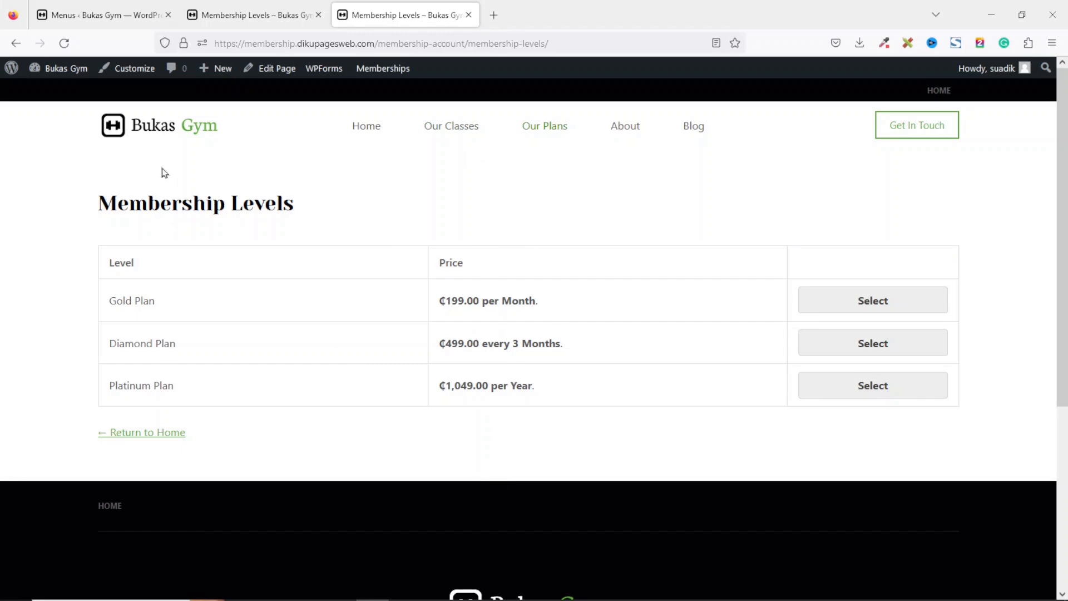
Open the site in a private window, go to Our Plans, and select the Platinum Plan for checkout.
right_click(164, 121)
click(270, 173)
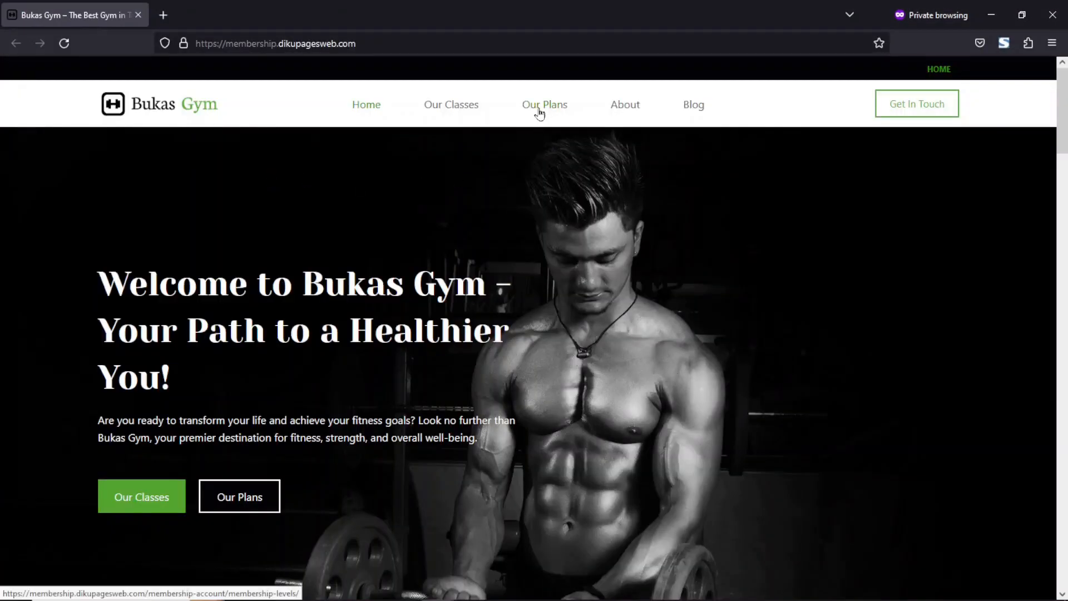
click(539, 112)
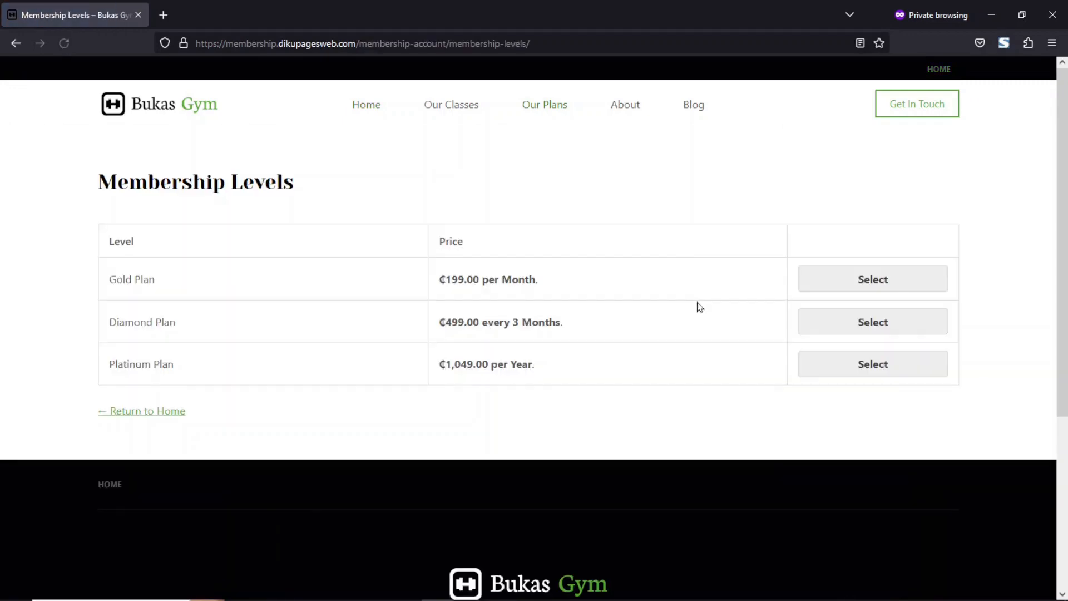
click(865, 280)
click(866, 372)
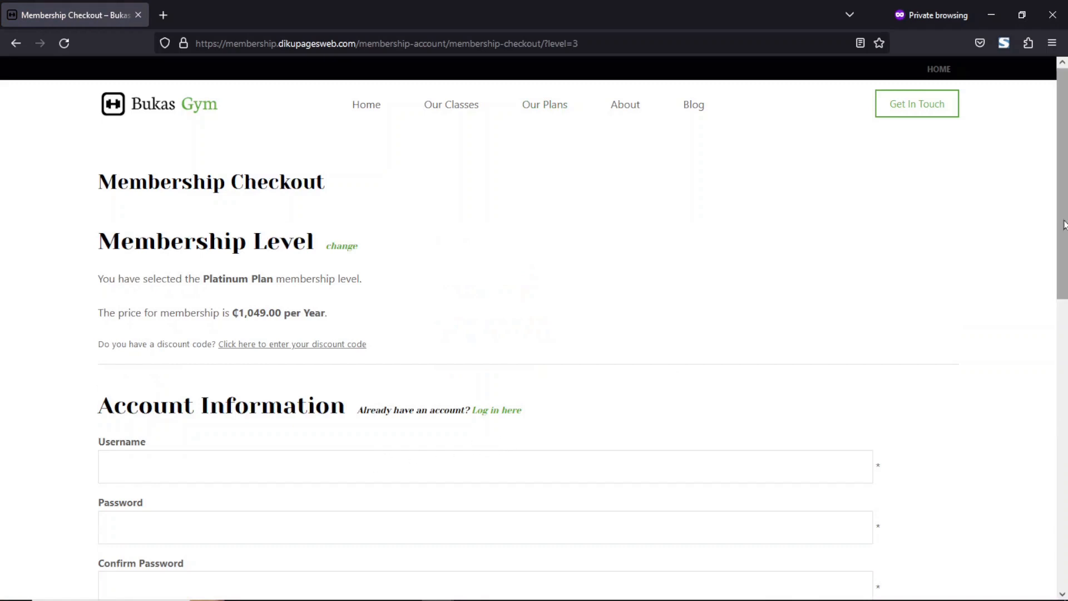
Enter a username for the new member account on the checkout form.
scroll(1063, 224, down, 4)
click(186, 231)
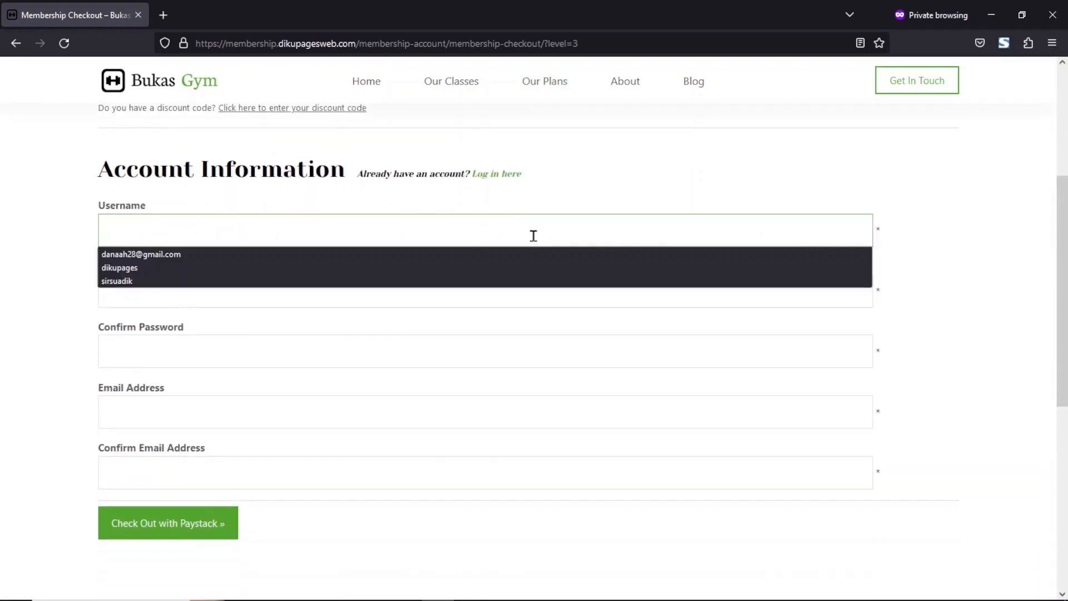
text(danaah)
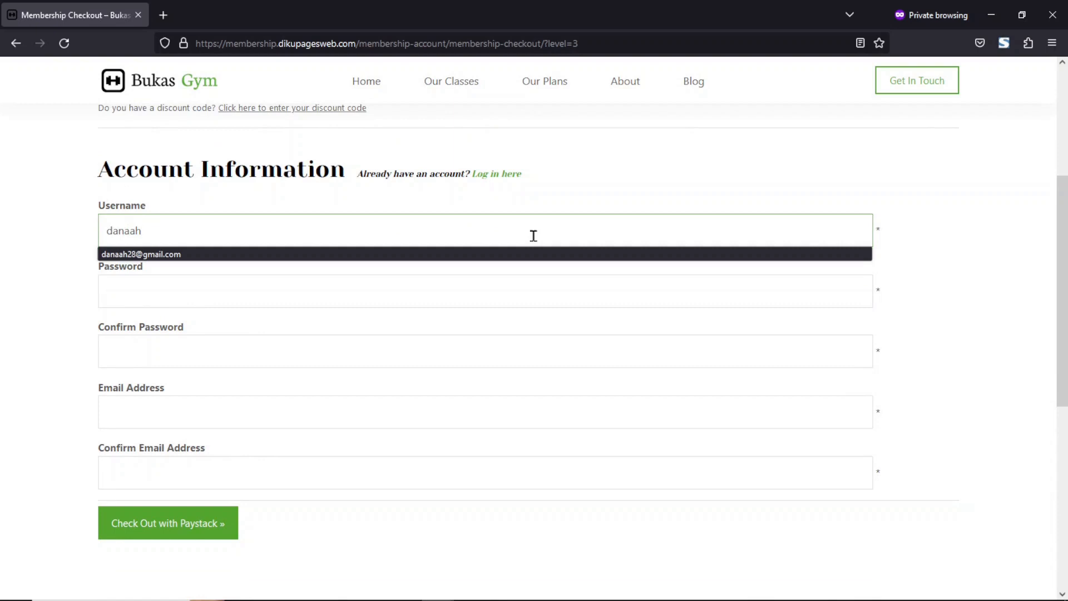
key(Tab)
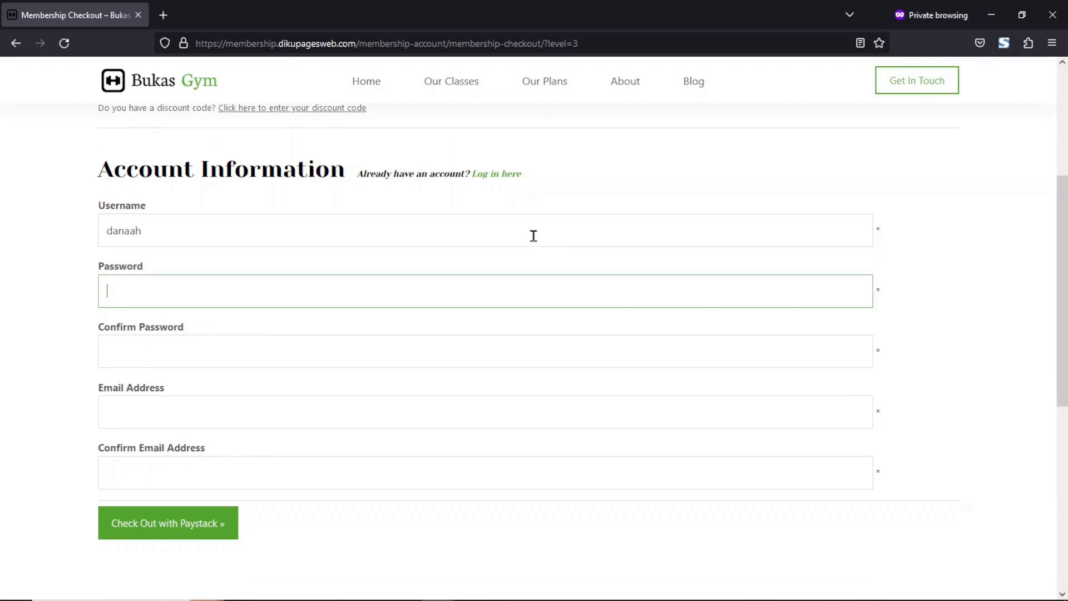
Enter the account password and confirm it.
text(••)
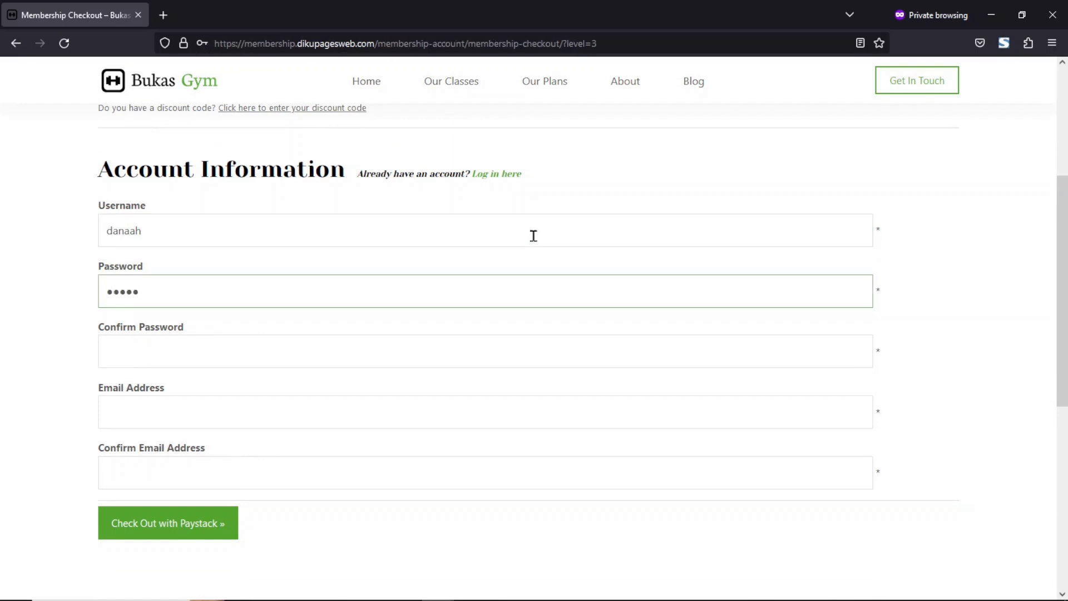
key(Tab)
text(•)
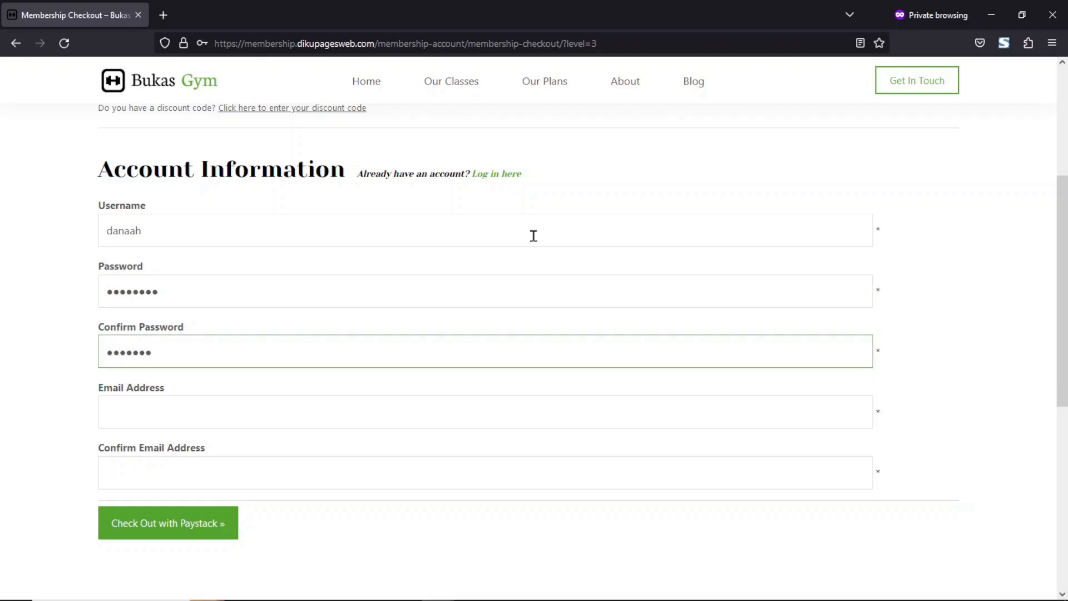
Fill in the member's e-mail address and paste it into the confirm e-mail field.
key(Tab)
text(a)
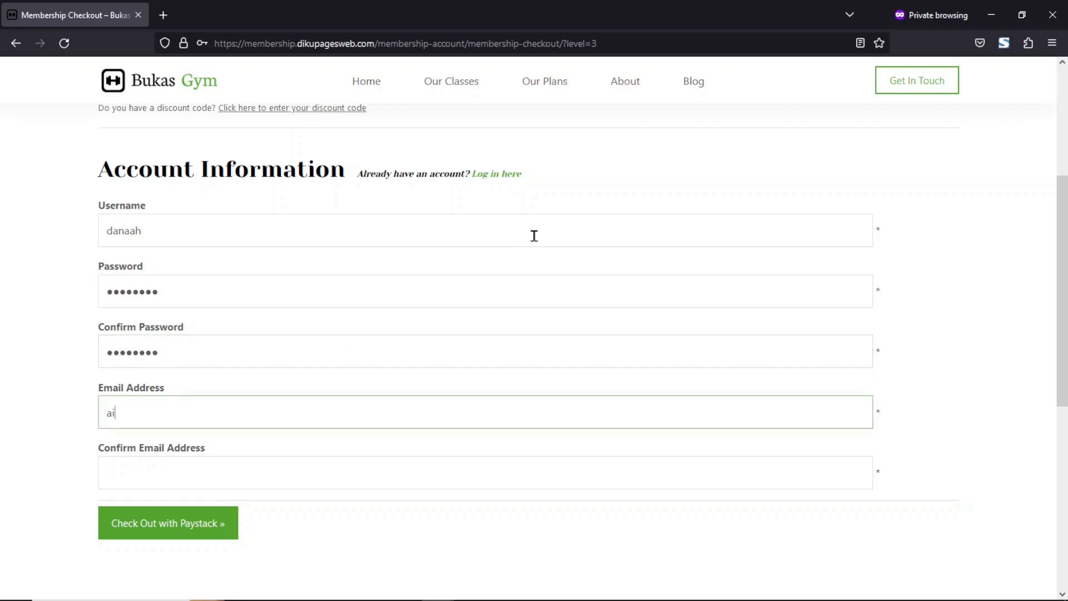
text(i)
key(BackSpace)
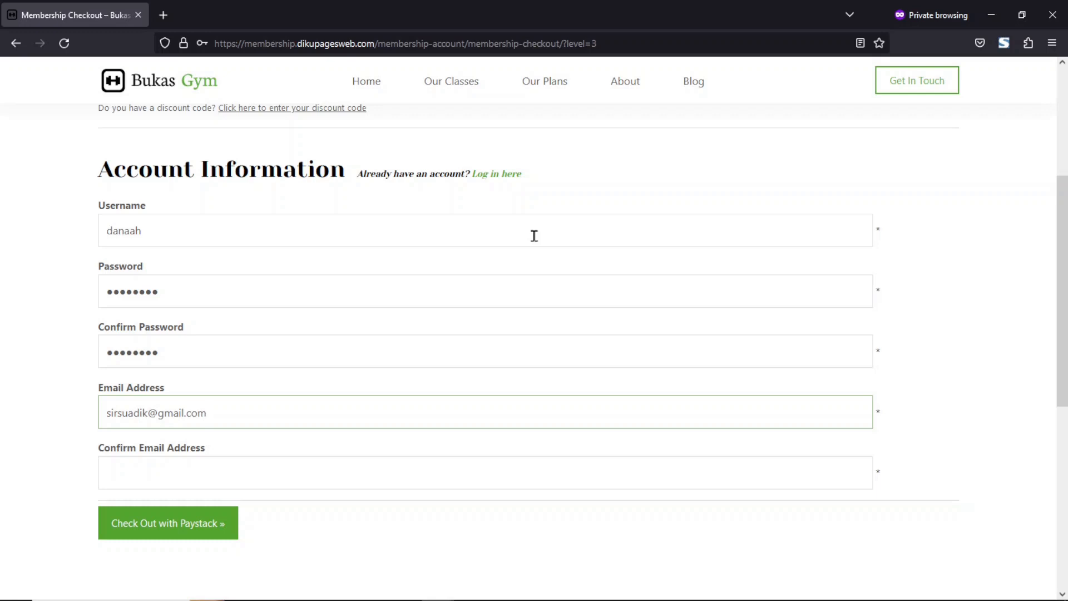
key(ctrl+a)
key(ctrl+c)
key(Tab)
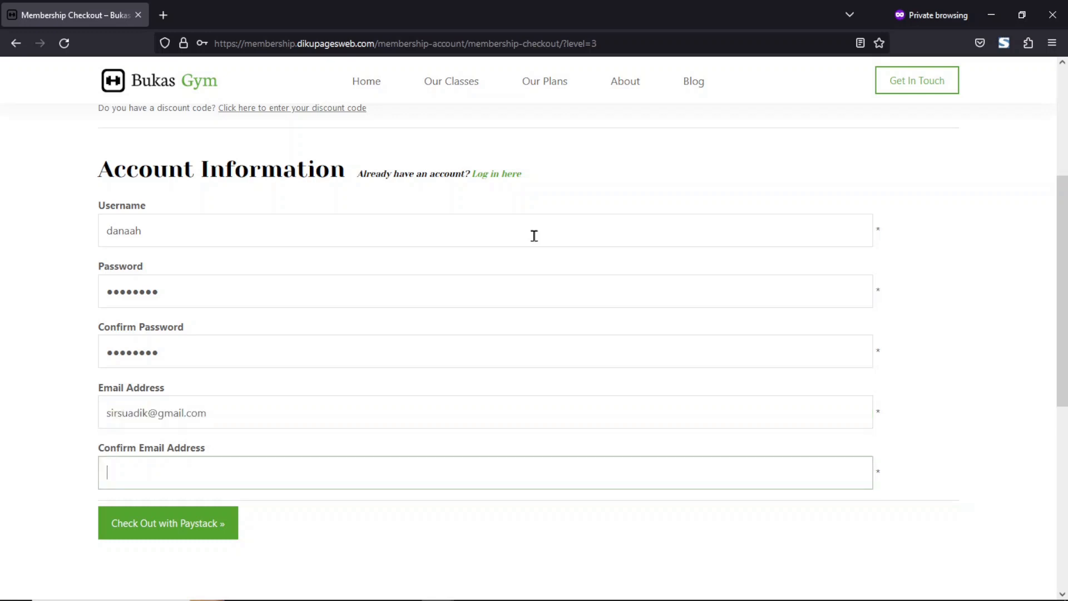
key(ctrl+v)
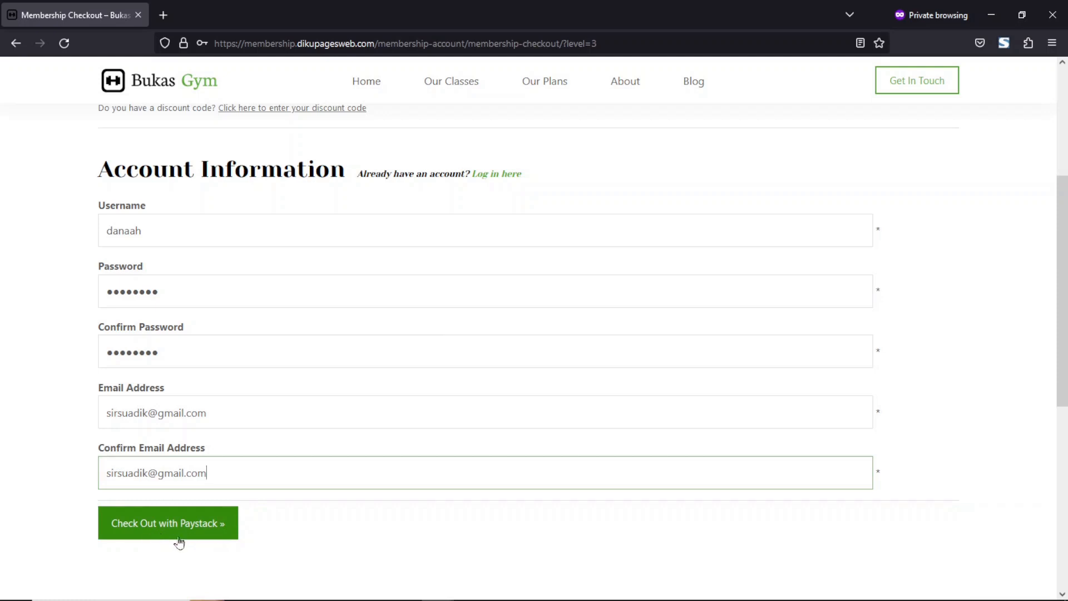
Check out with Paystack and complete a test payment using the Success option.
click(195, 530)
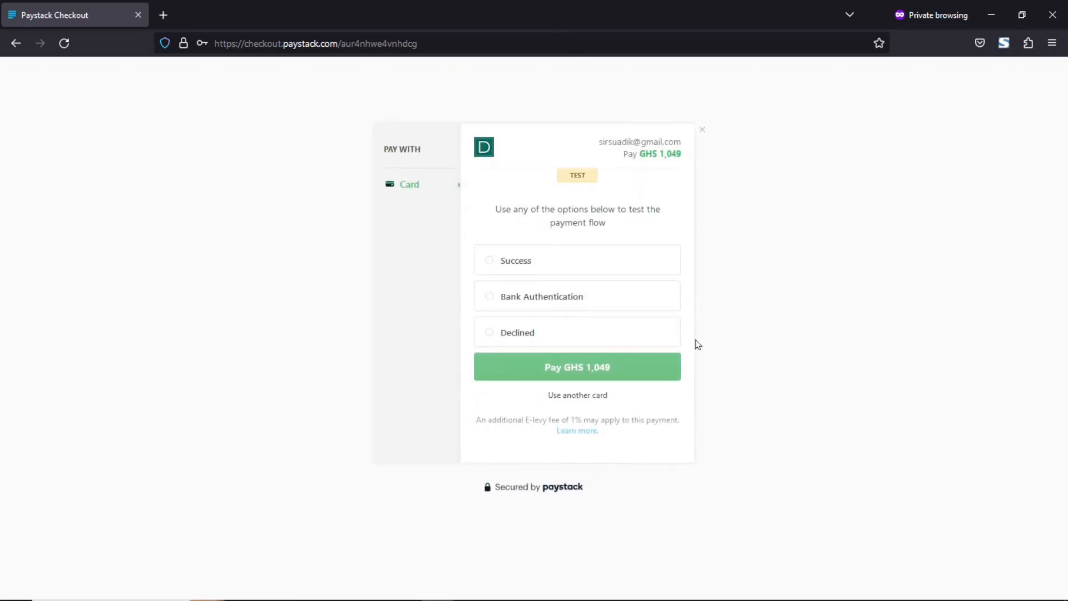
drag(623, 155, 707, 168)
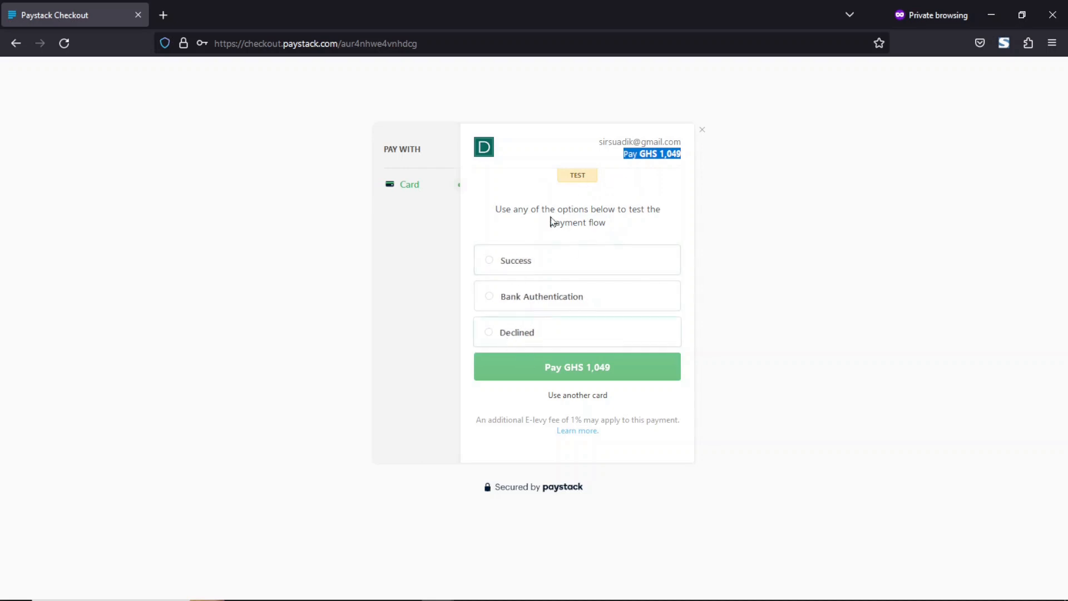
click(525, 265)
click(525, 265)
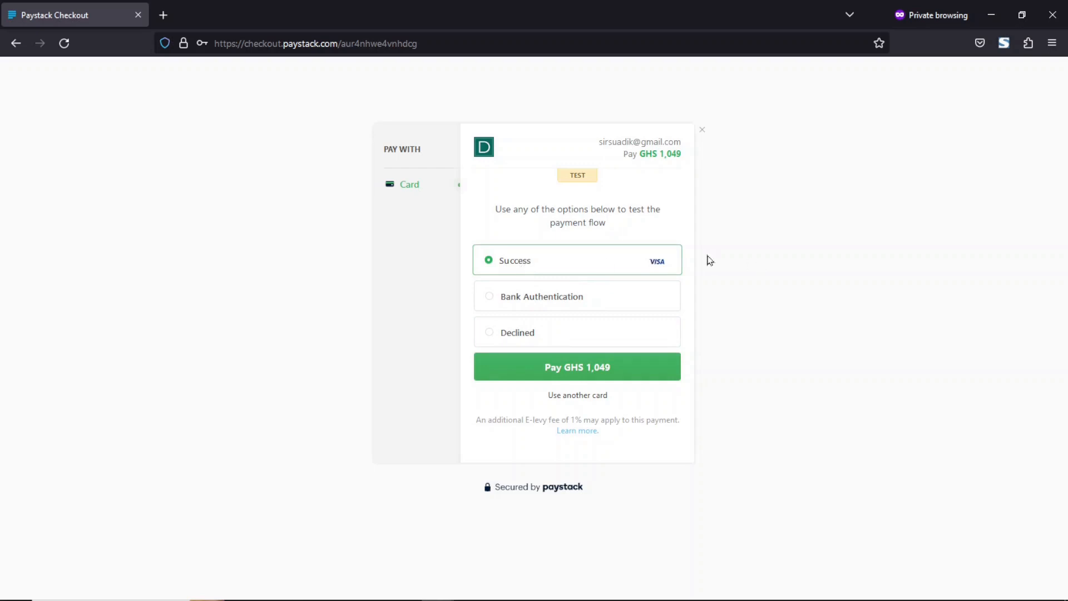
click(648, 377)
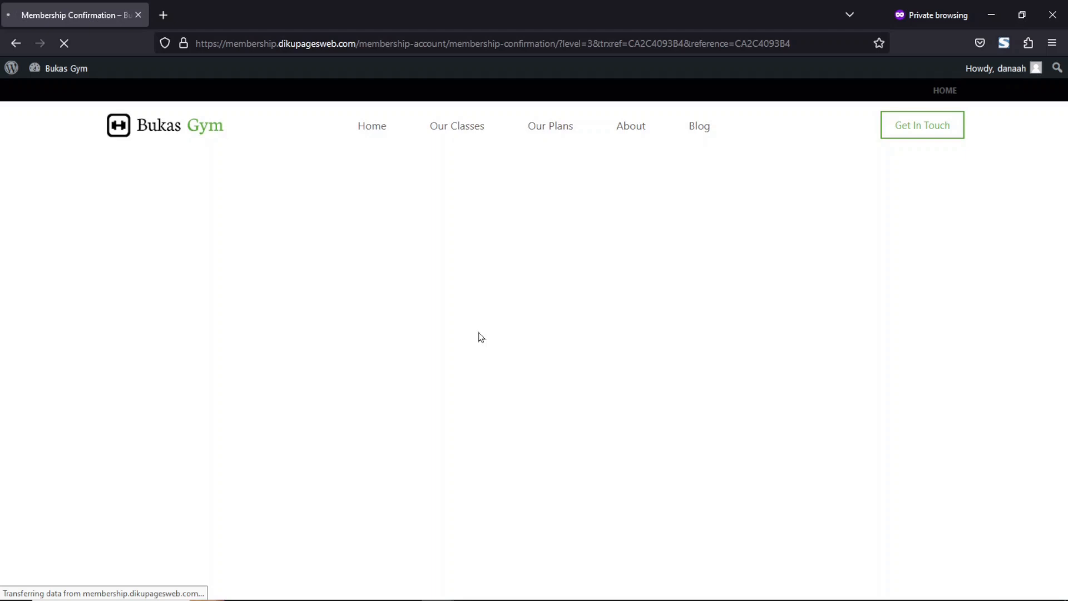
Review the membership confirmation and invoice details on the confirmation page.
drag(114, 210, 429, 420)
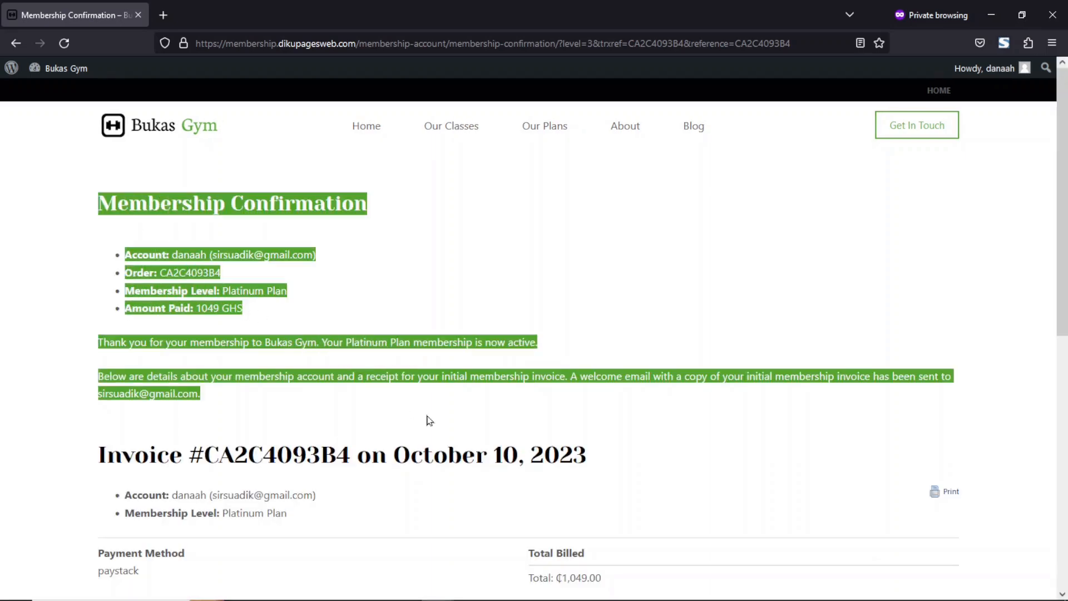
scroll(1003, 320, down, 3)
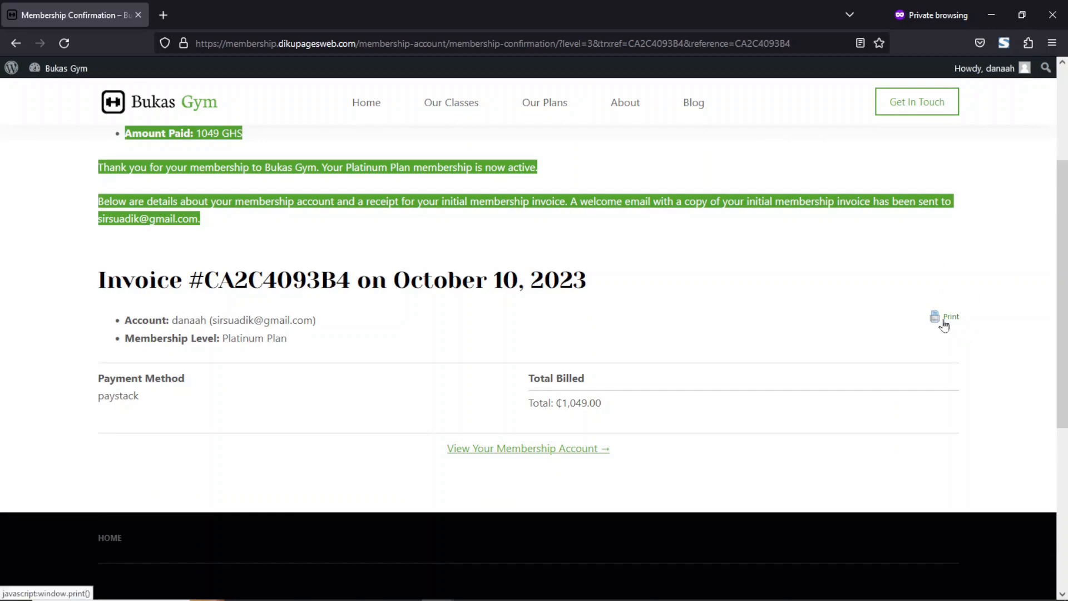
drag(1053, 365, 99, 276)
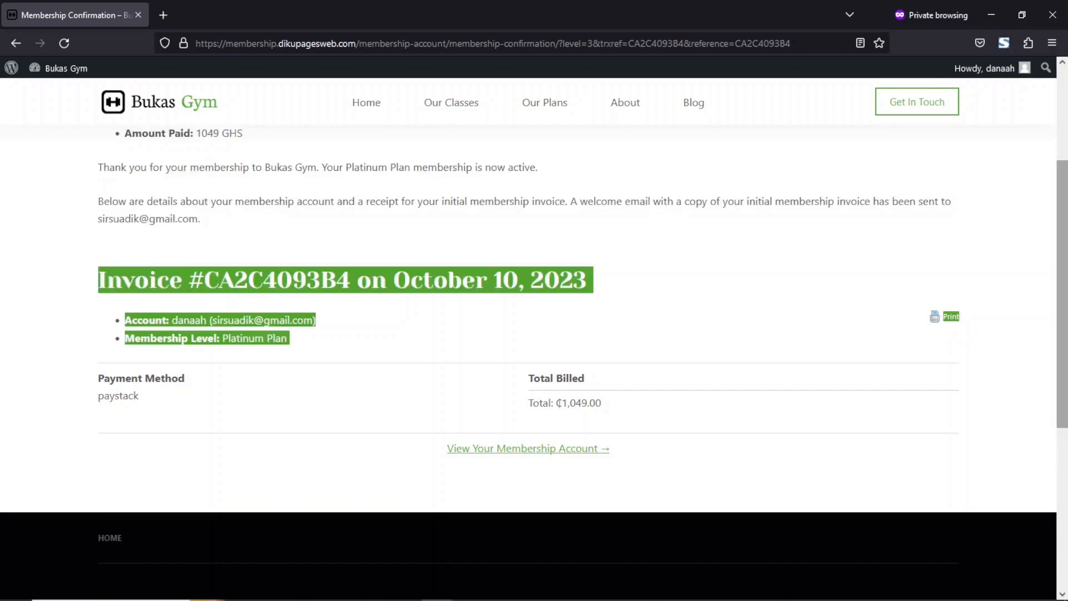
scroll(608, 187, up, 3)
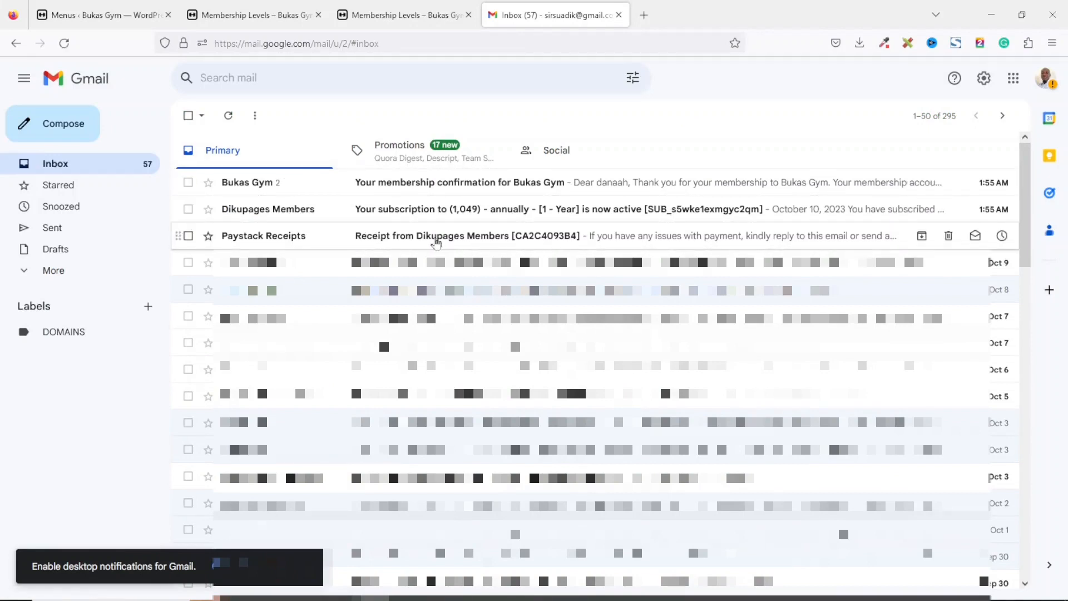
In Gmail, open the Paystack receipt e-mail and check the amount paid.
click(436, 242)
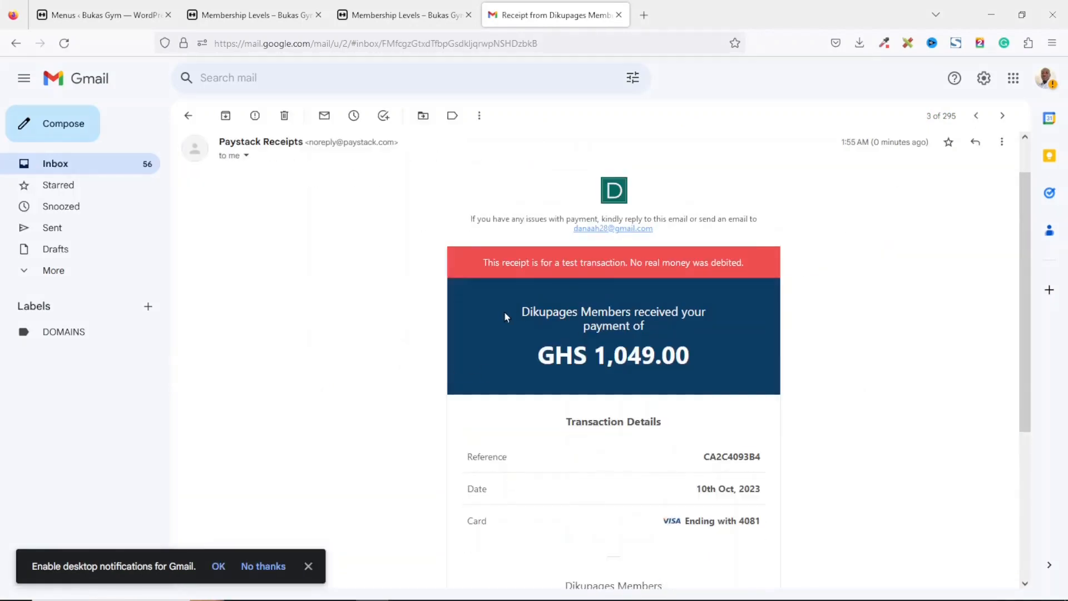
drag(534, 361, 728, 361)
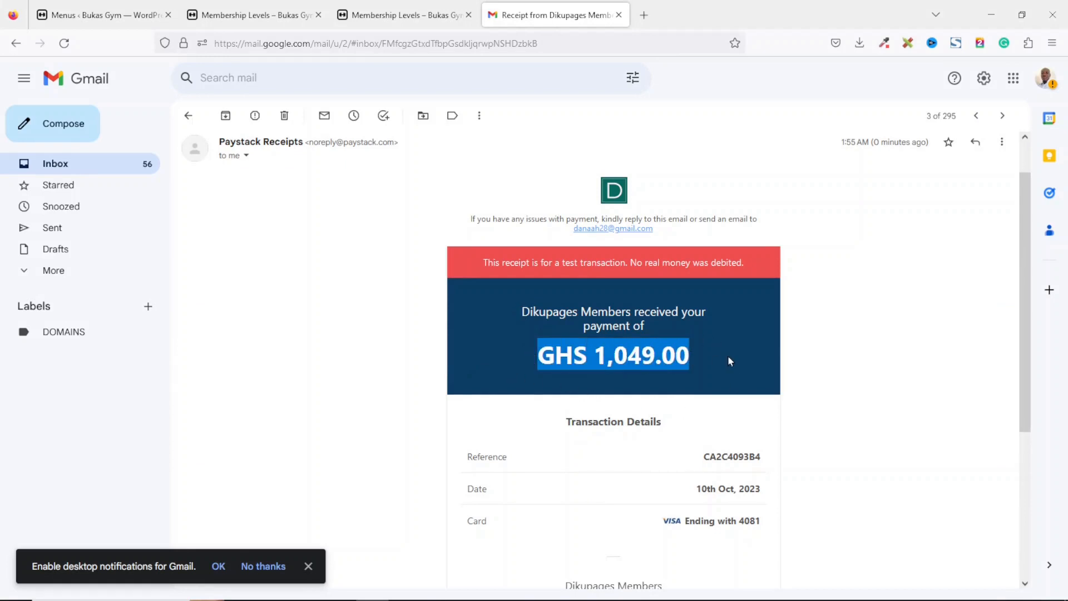
click(188, 117)
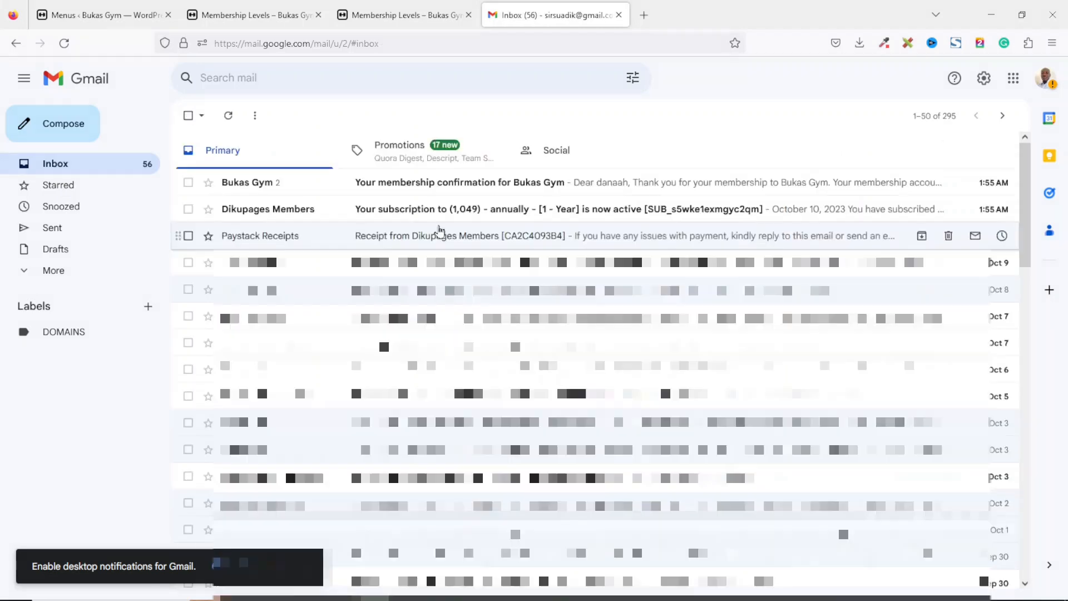
Open the Paystack subscription e-mail and check its plan and billing details.
click(417, 208)
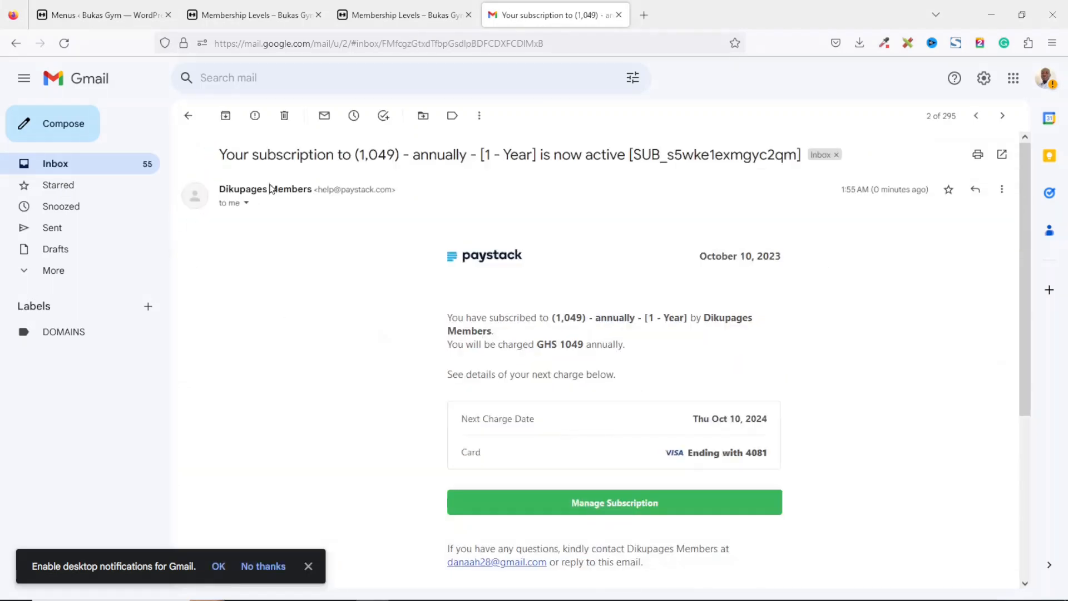
drag(554, 317, 799, 338)
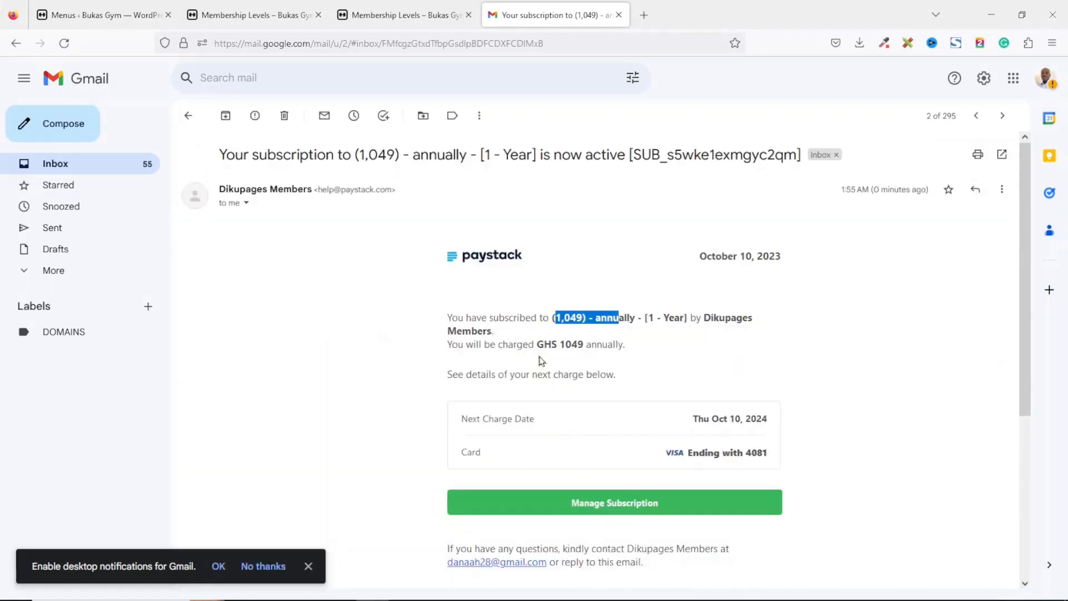
click(188, 115)
Open the Bukas Gym membership confirmation e-mail, review the level and fee, and close the mail tab.
click(443, 189)
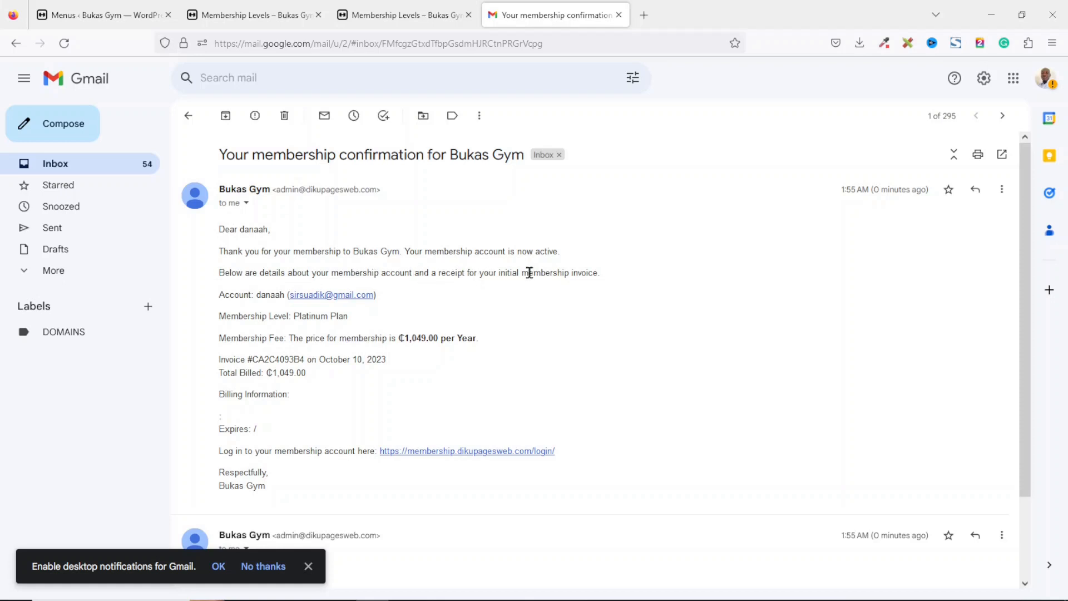
drag(217, 316, 377, 326)
click(377, 326)
double_click(299, 317)
click(299, 317)
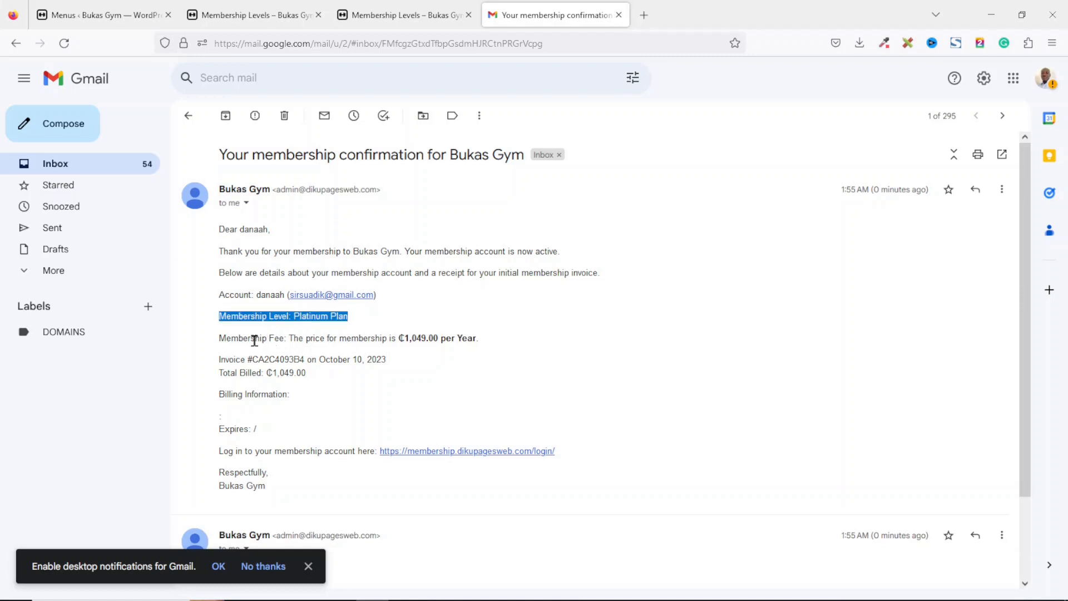
triple_click(254, 339)
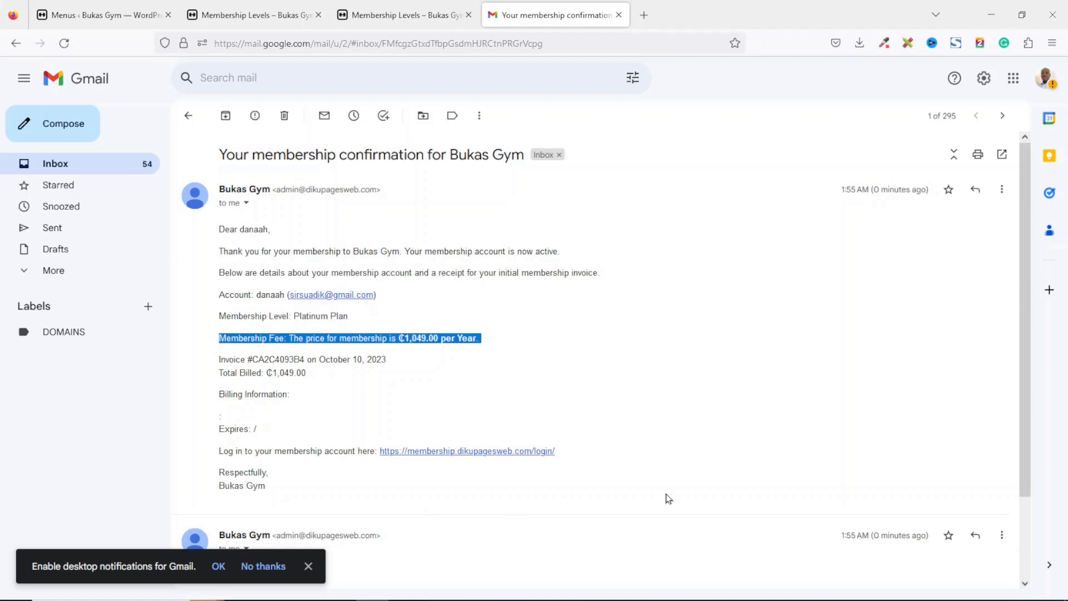
click(617, 17)
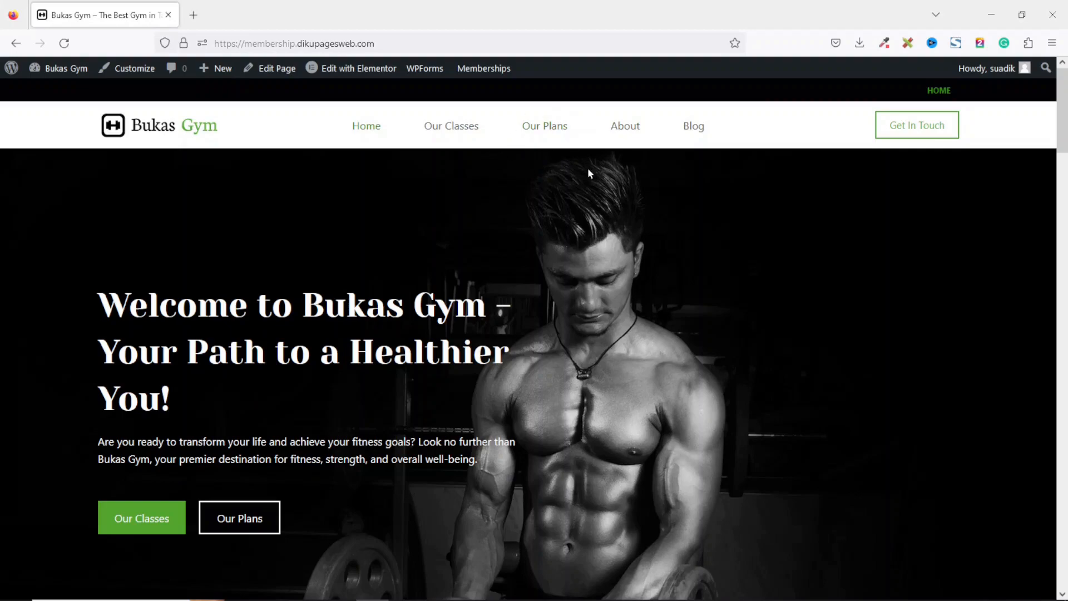
Compare the home page Membership Plans section with the Membership Levels page opened in a new tab.
drag(1062, 139, 1063, 476)
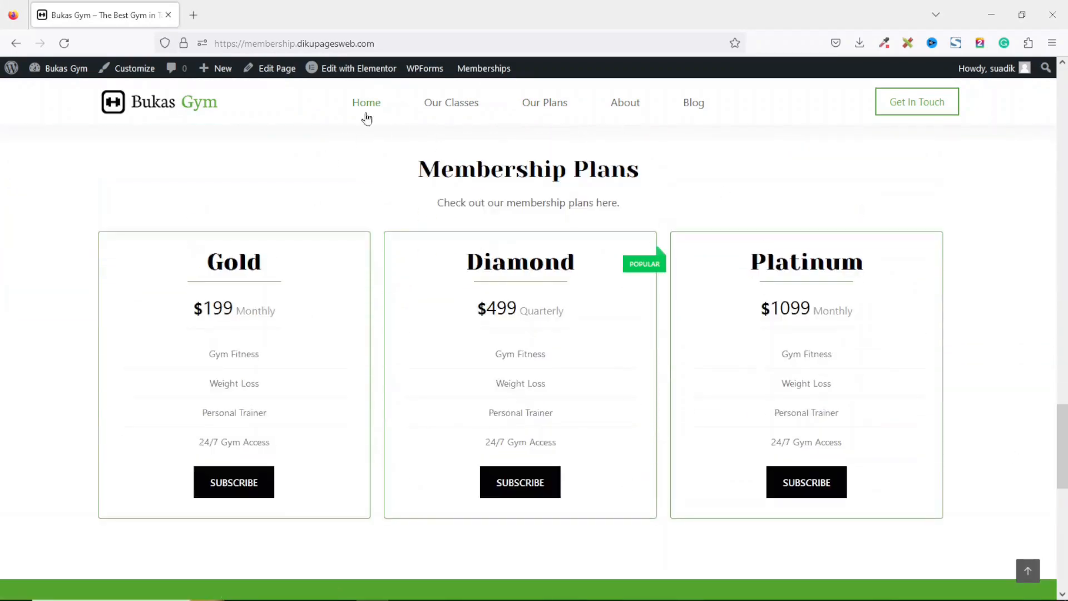
right_click(549, 105)
click(567, 111)
click(262, 15)
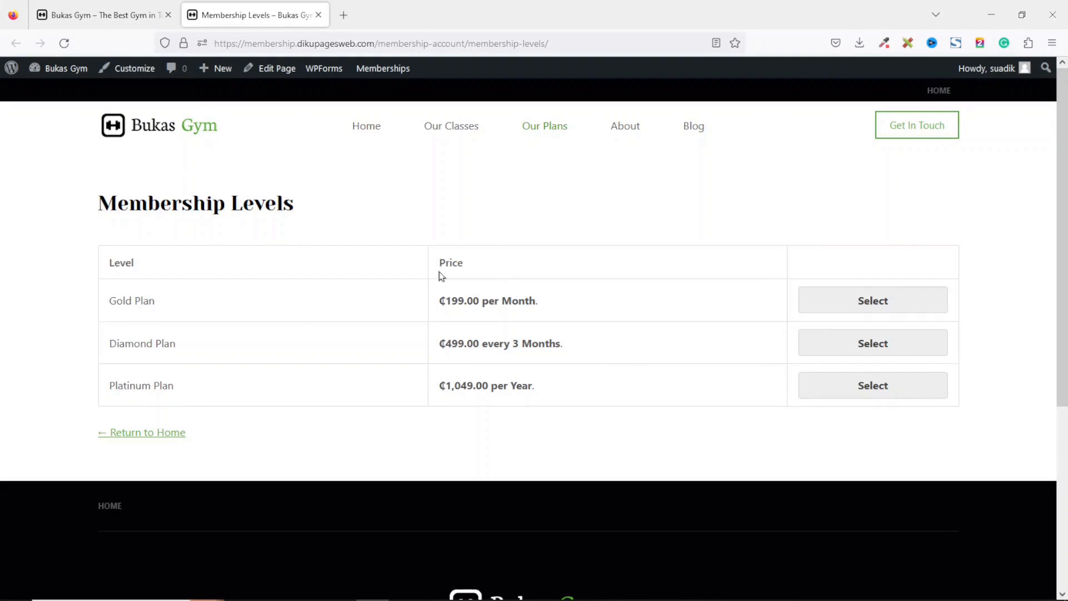
click(111, 16)
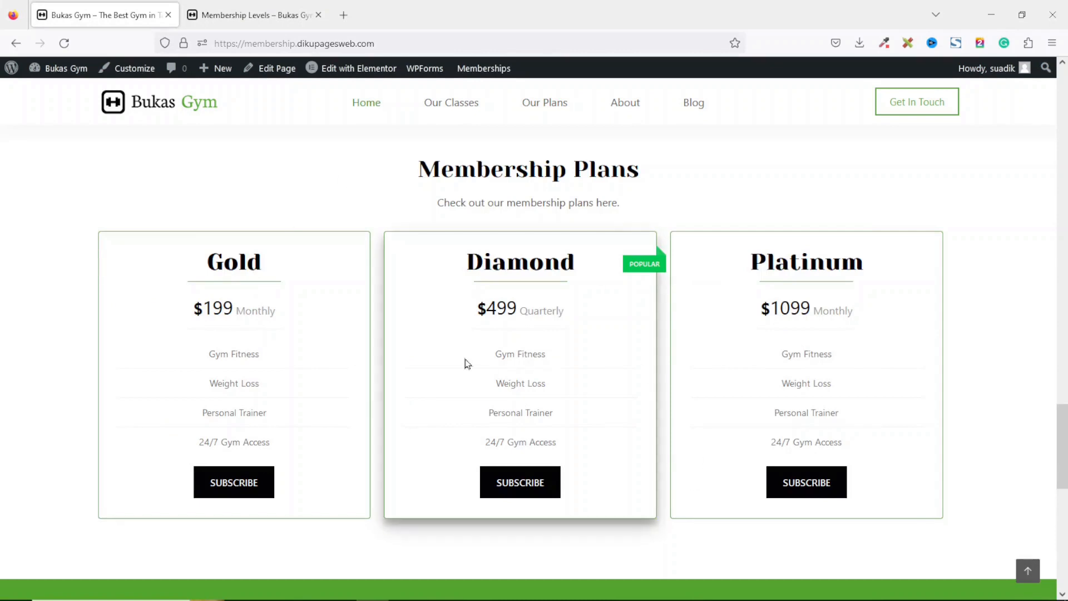
click(253, 12)
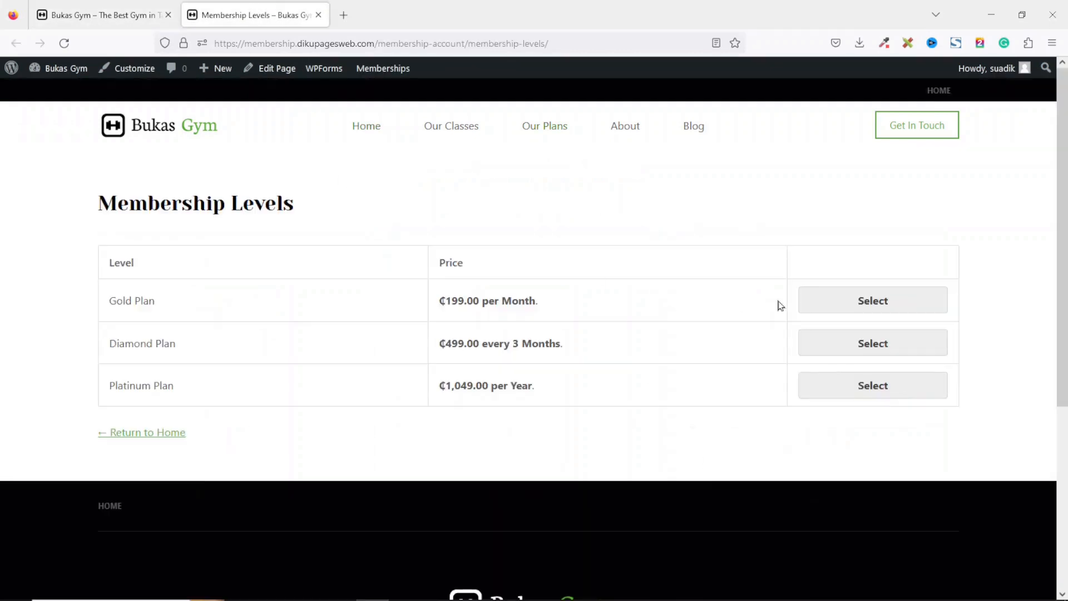
click(97, 7)
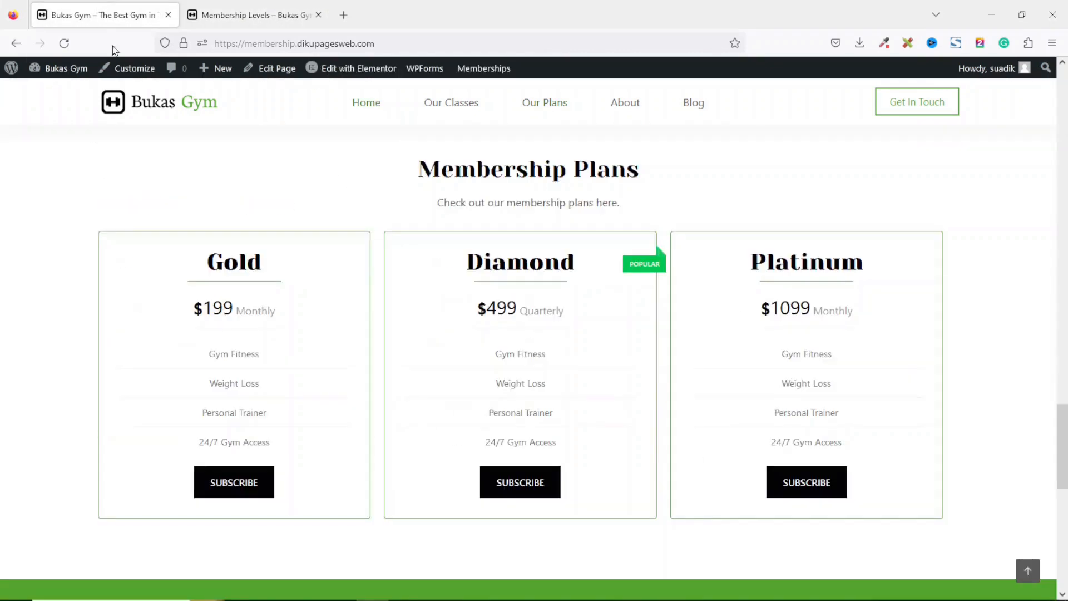
Open the home page in Elementor and link the hero's Our Plans button to the Membership Levels page.
mouse_move(360, 75)
click(360, 69)
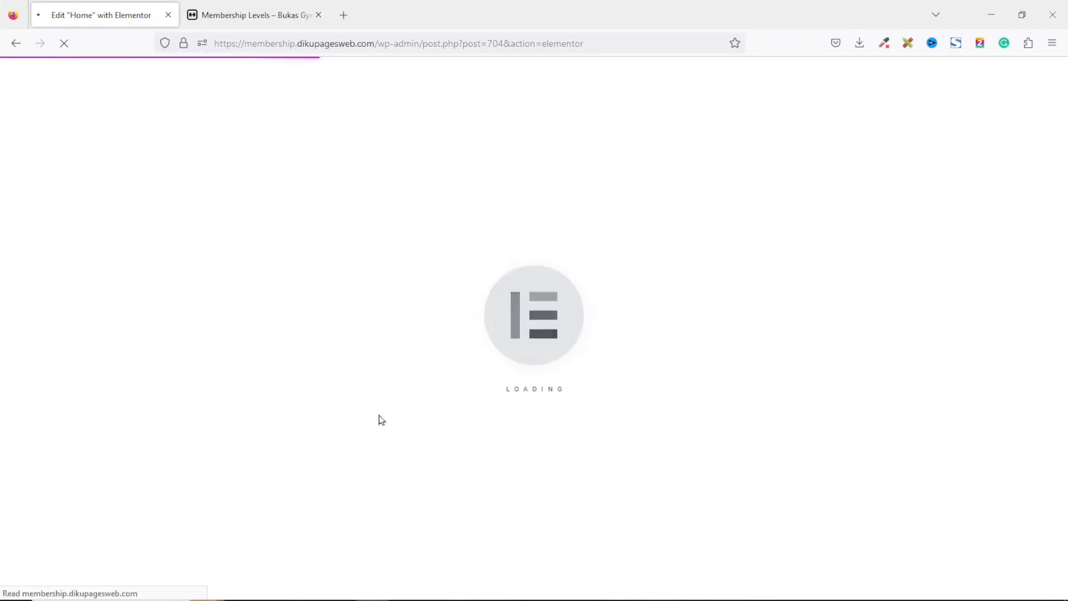
click(234, 12)
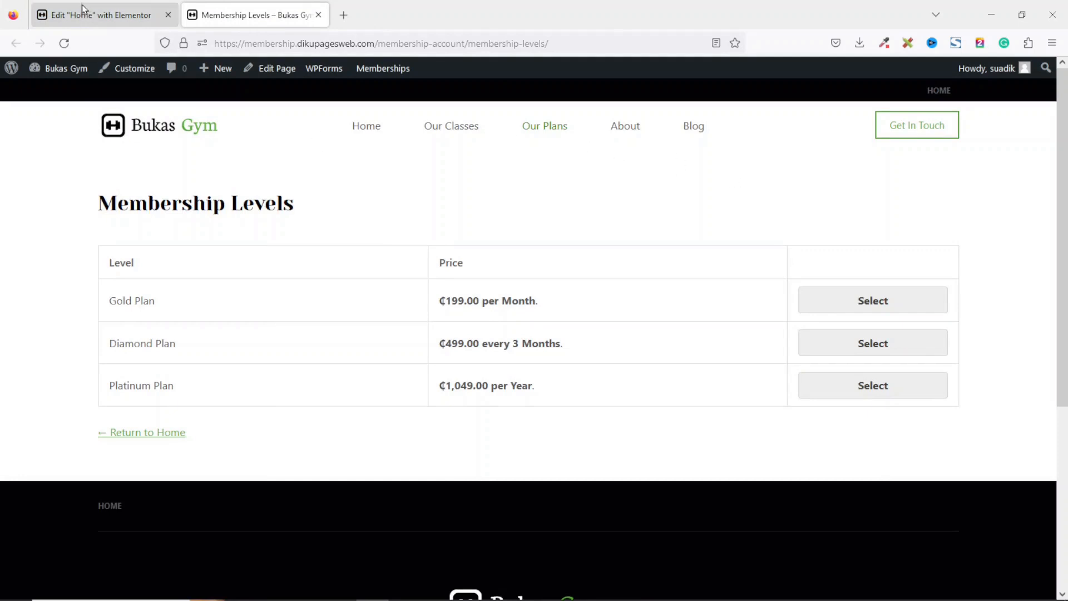
click(99, 20)
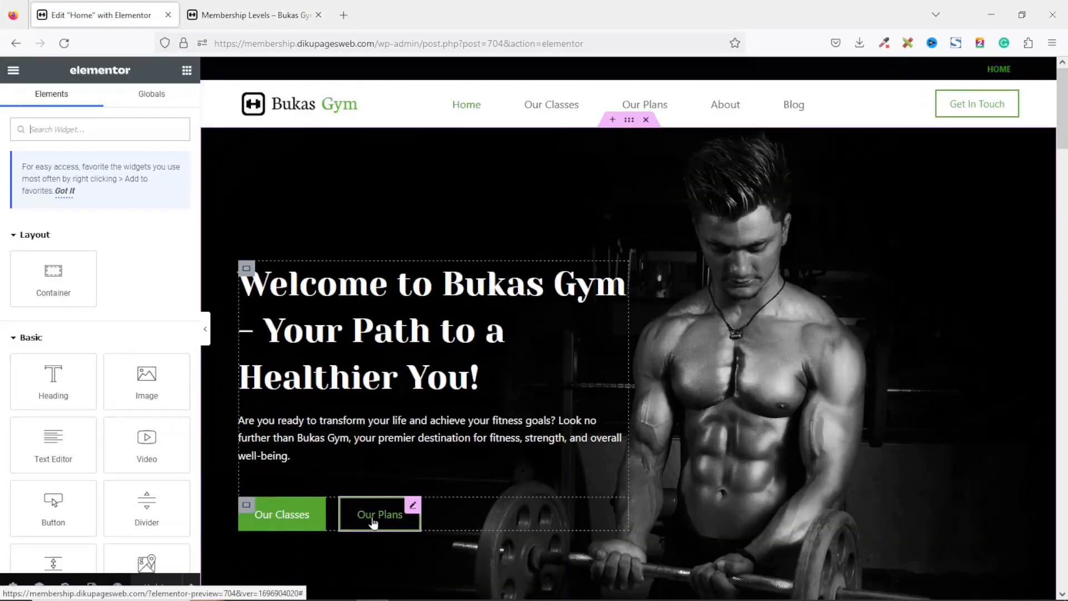
click(374, 523)
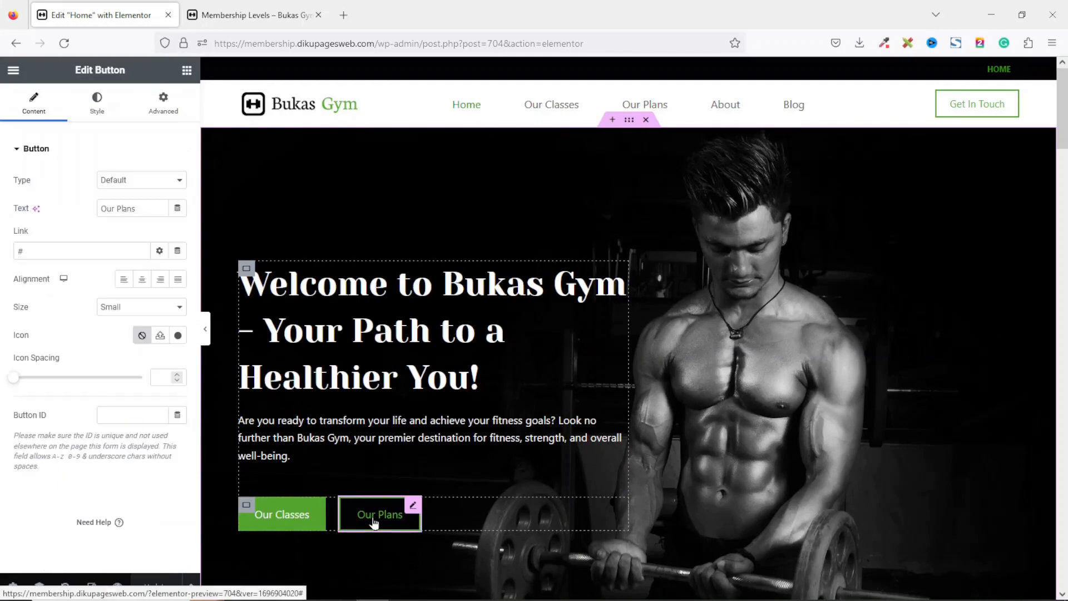
click(49, 250)
key(BackSpace)
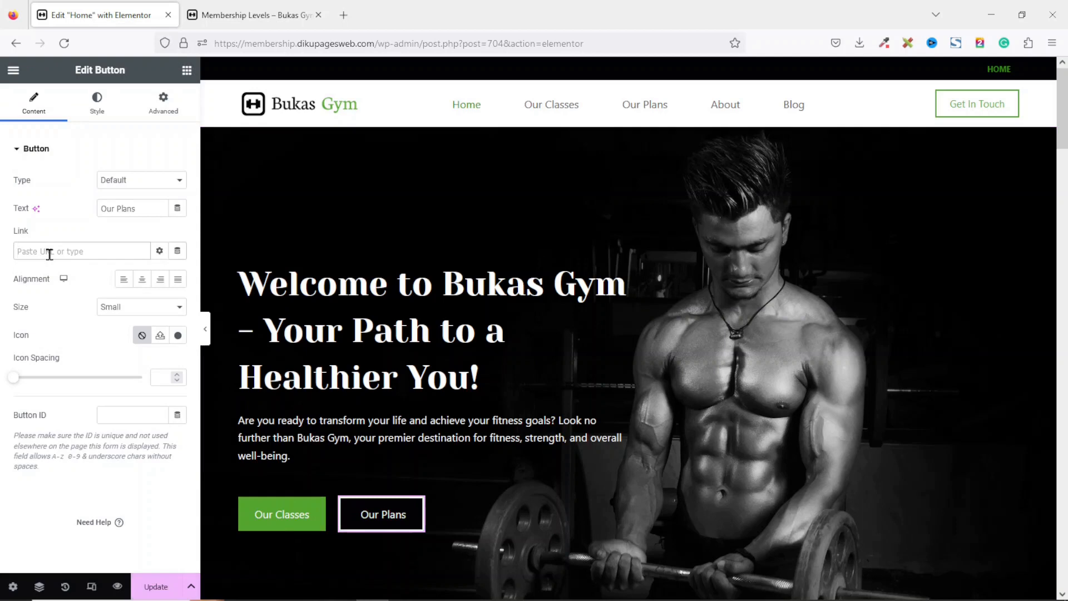
text(membership lev)
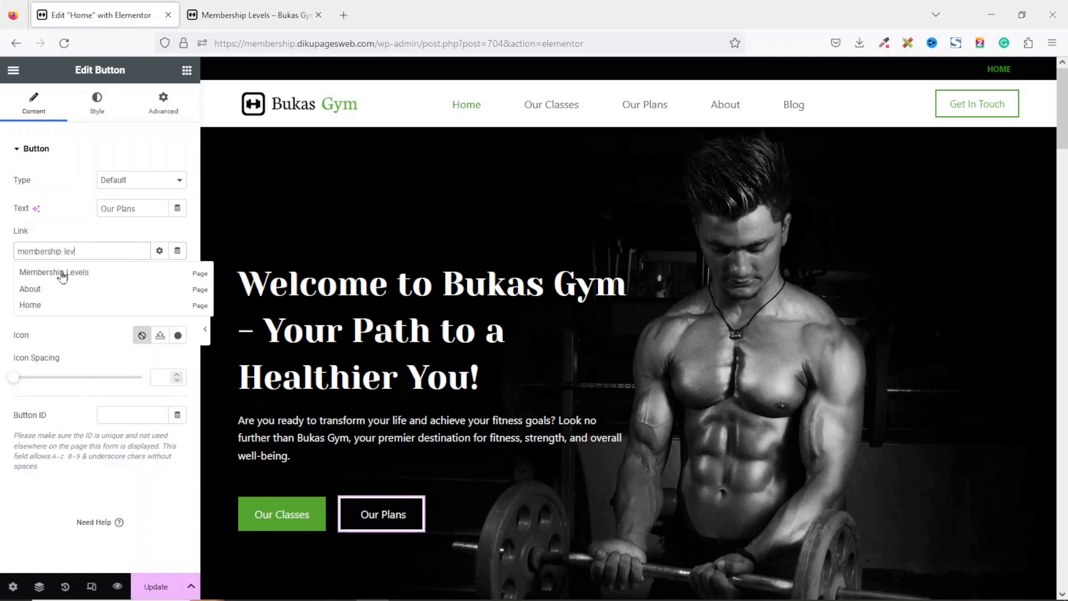
click(55, 272)
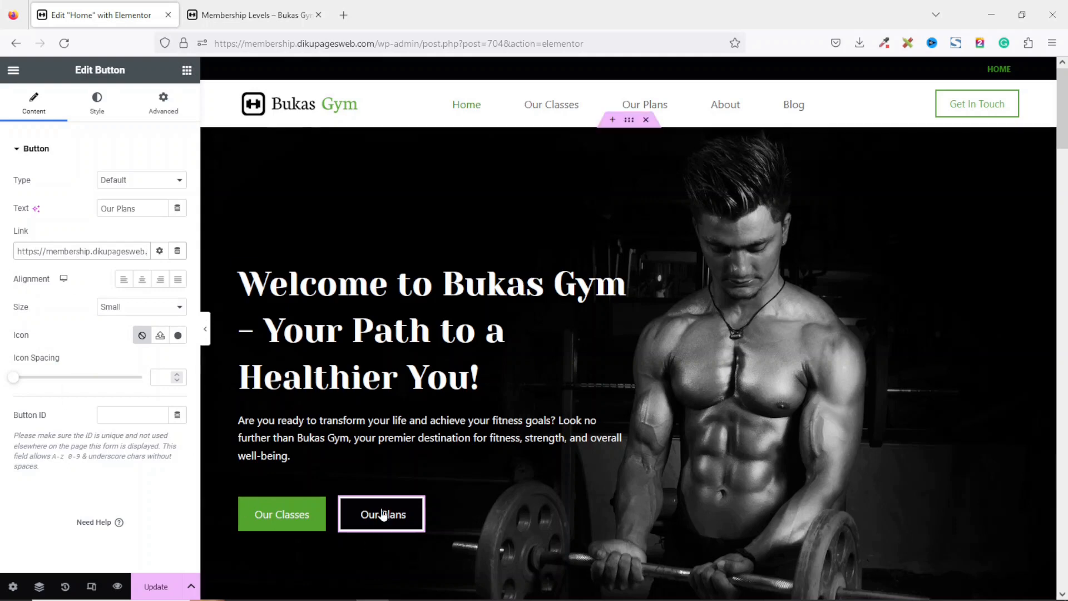
Copy the Gold Plan checkout link from the Membership Levels page and paste it as the Gold pricing table's button link.
click(274, 18)
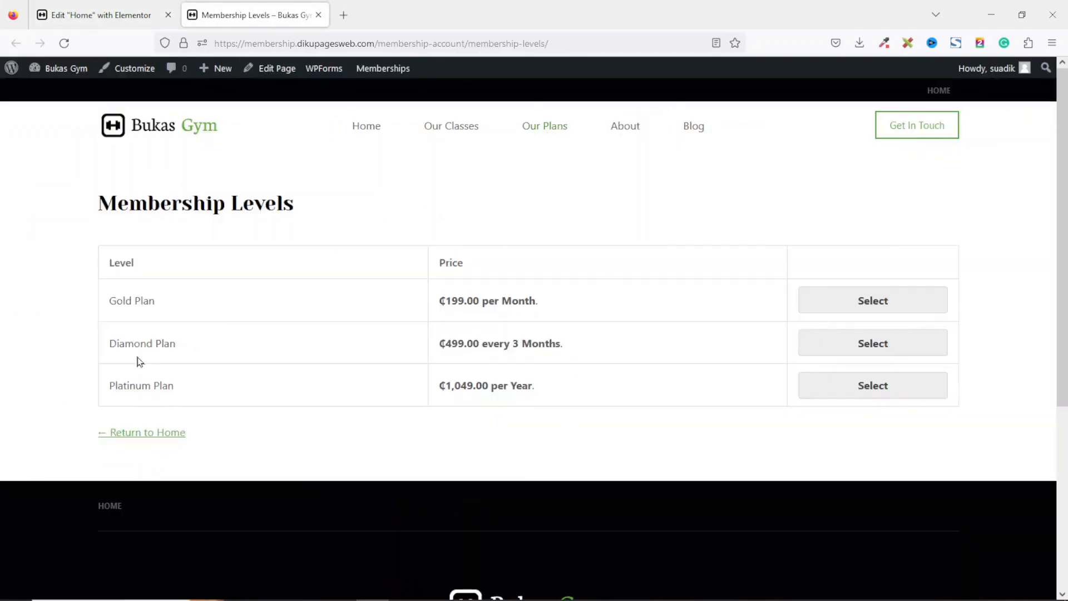
click(103, 16)
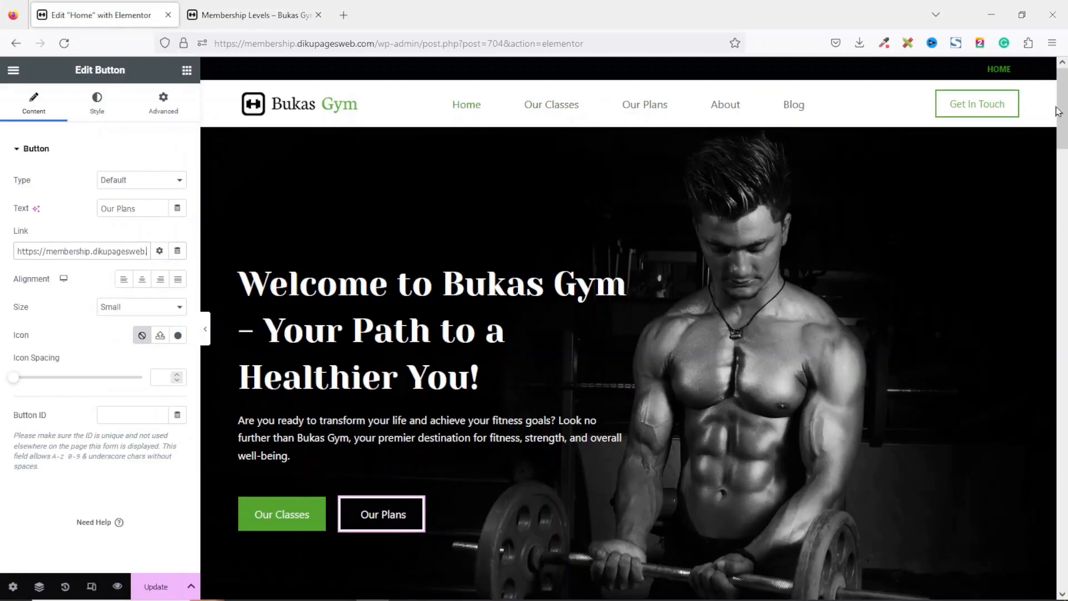
drag(1057, 111, 1060, 419)
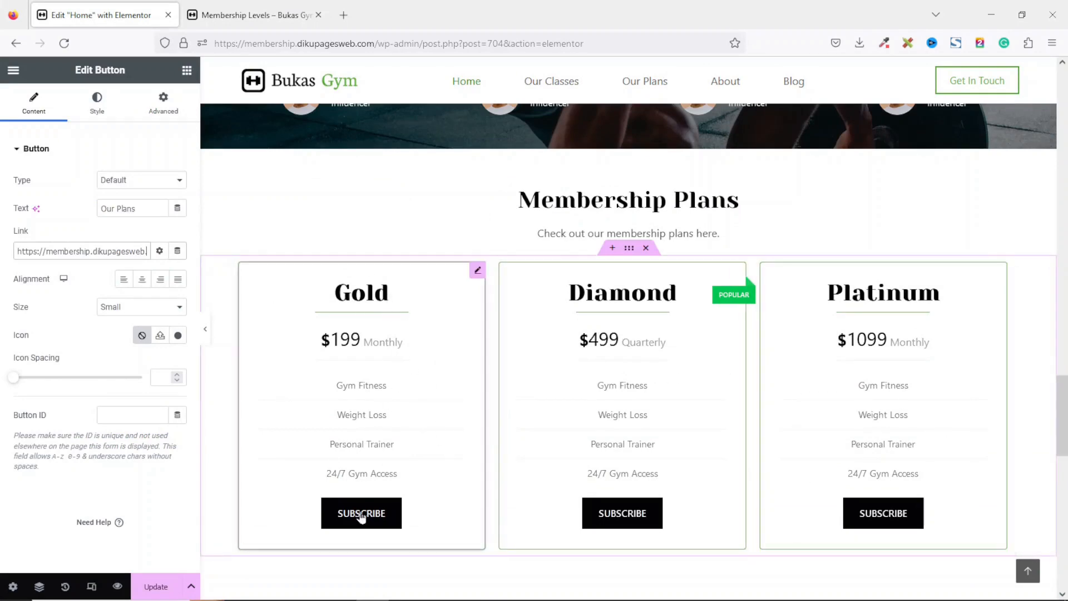
click(430, 373)
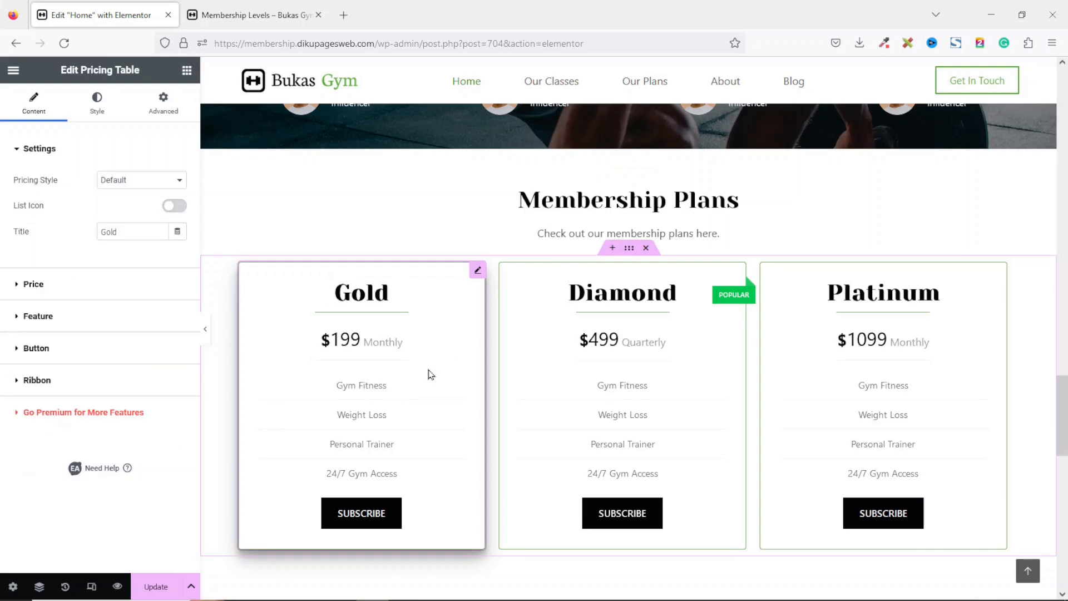
click(35, 351)
click(52, 525)
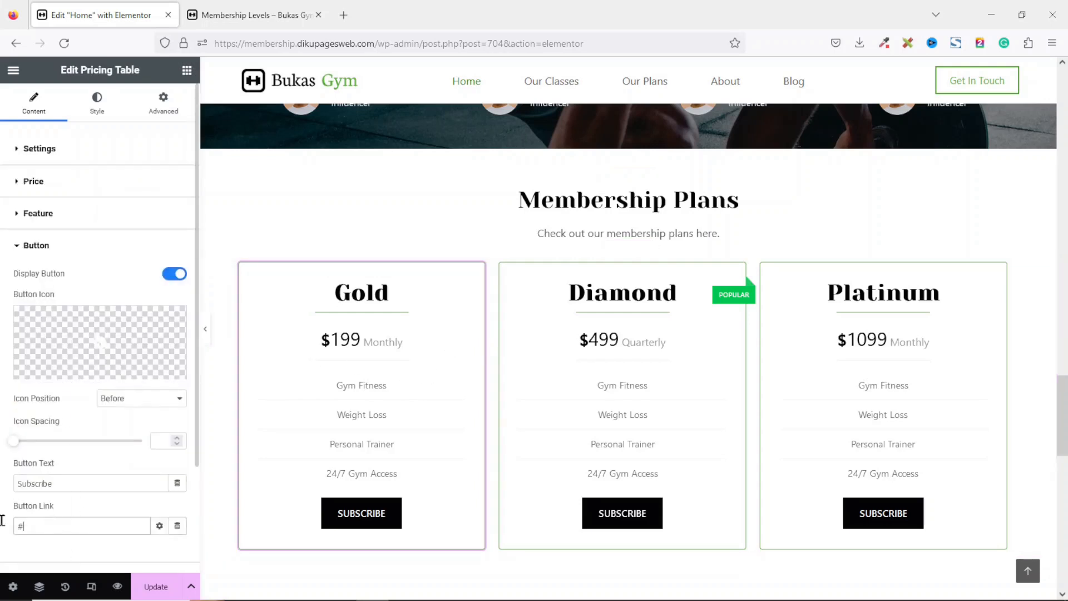
click(253, 11)
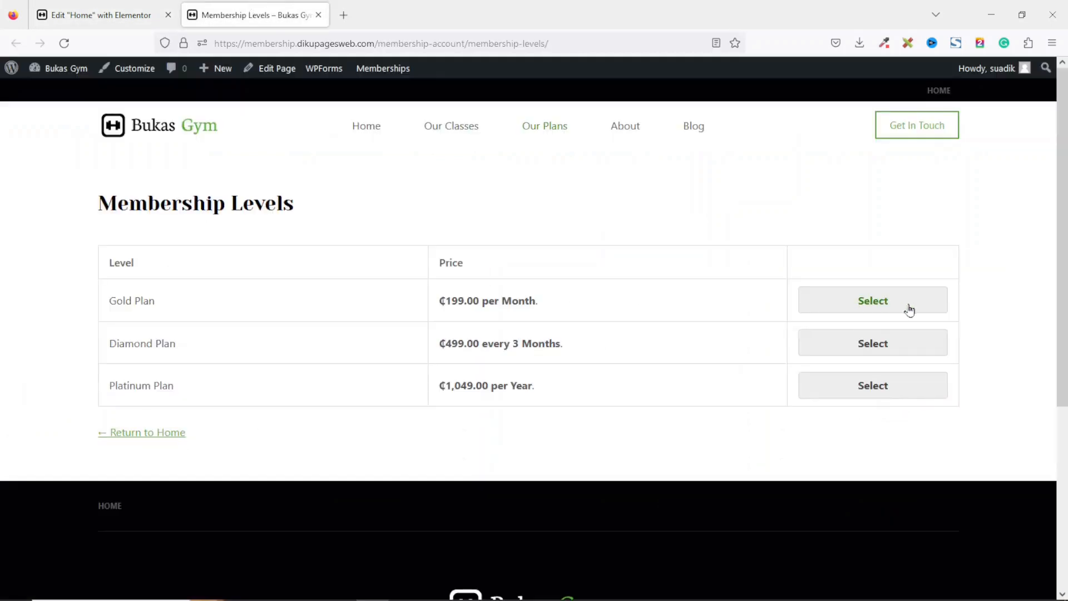
right_click(872, 302)
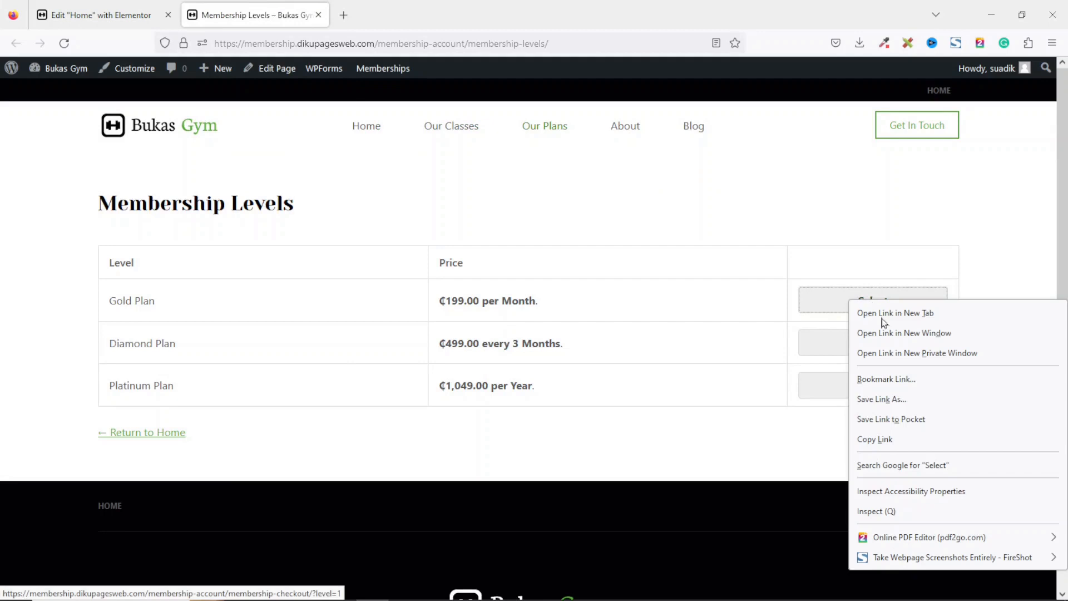
click(884, 440)
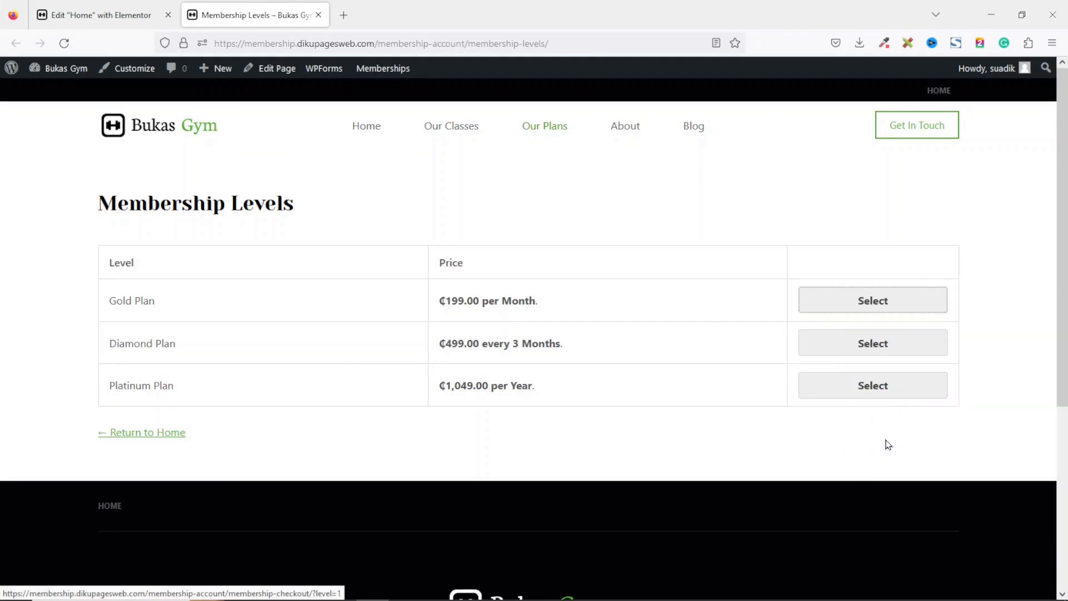
click(102, 17)
click(95, 525)
key(ctrl+v)
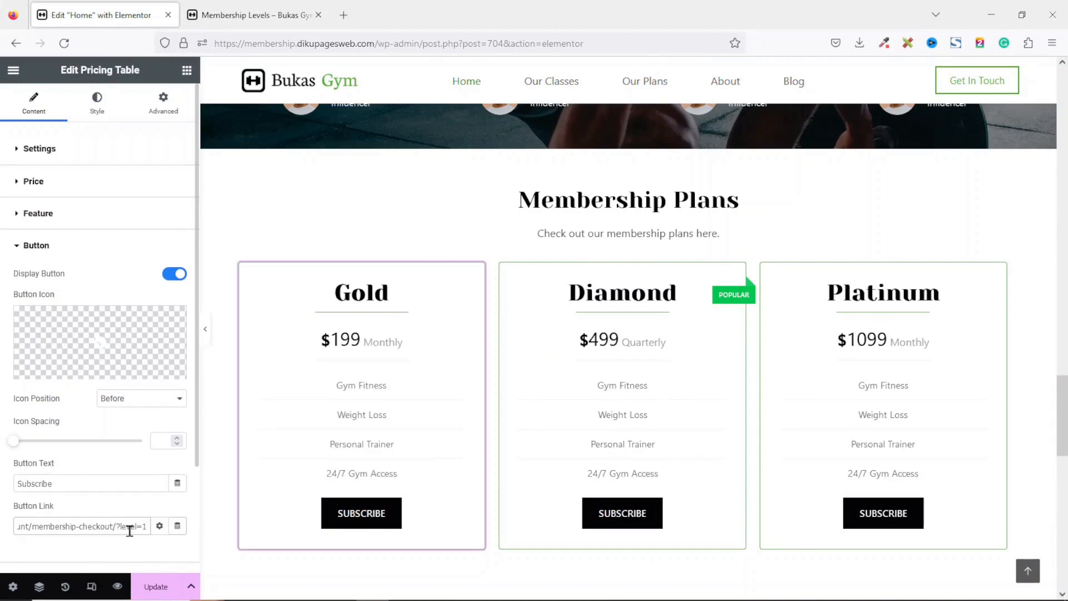
Copy the Diamond Plan checkout link and paste it as the Diamond pricing table's button link.
click(250, 13)
right_click(868, 348)
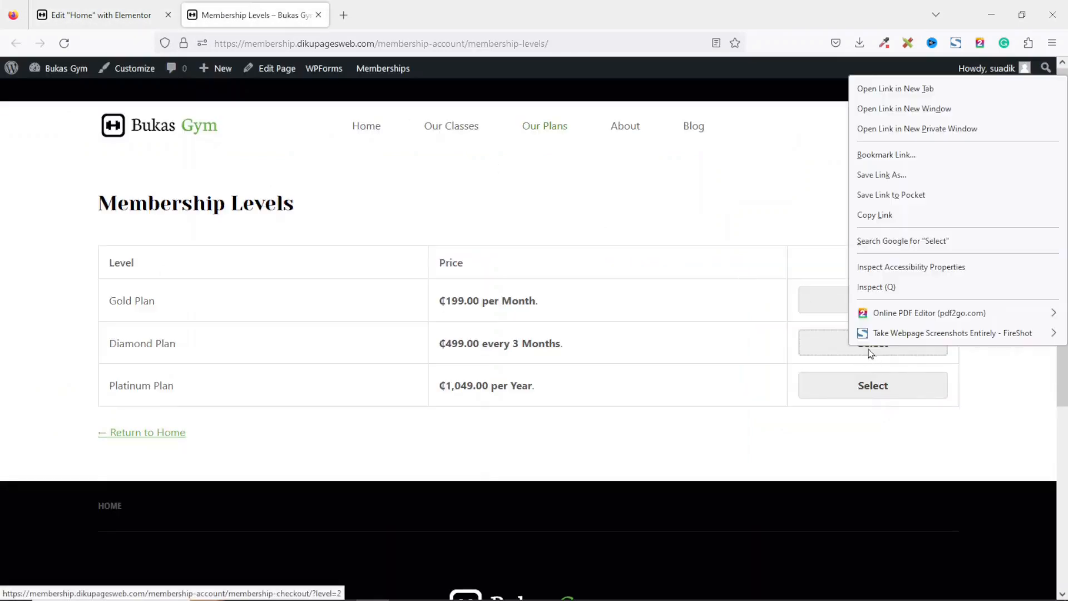
click(880, 217)
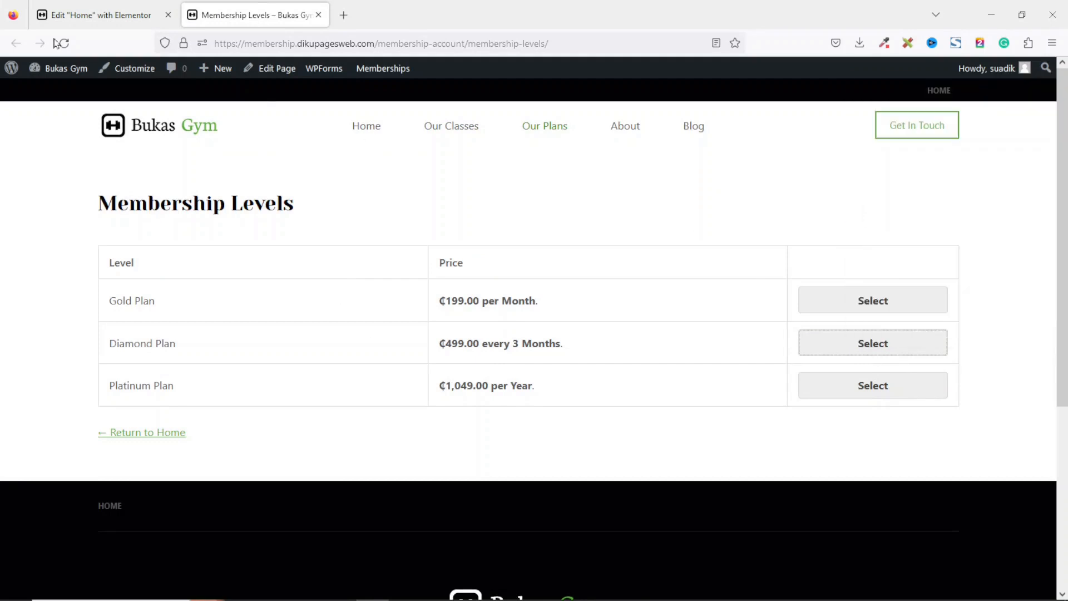
click(105, 15)
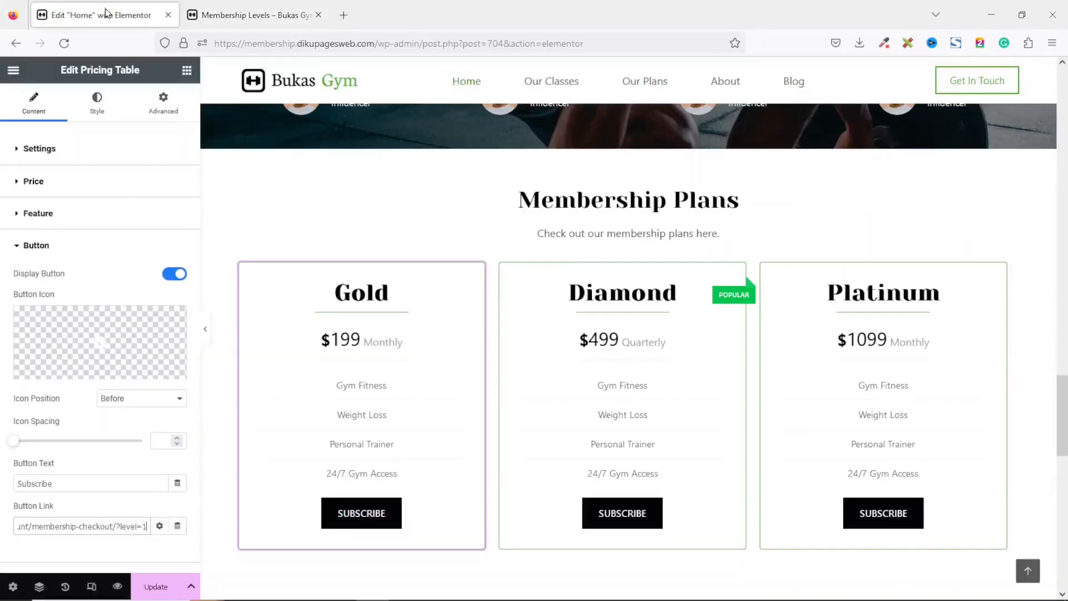
click(661, 364)
click(31, 348)
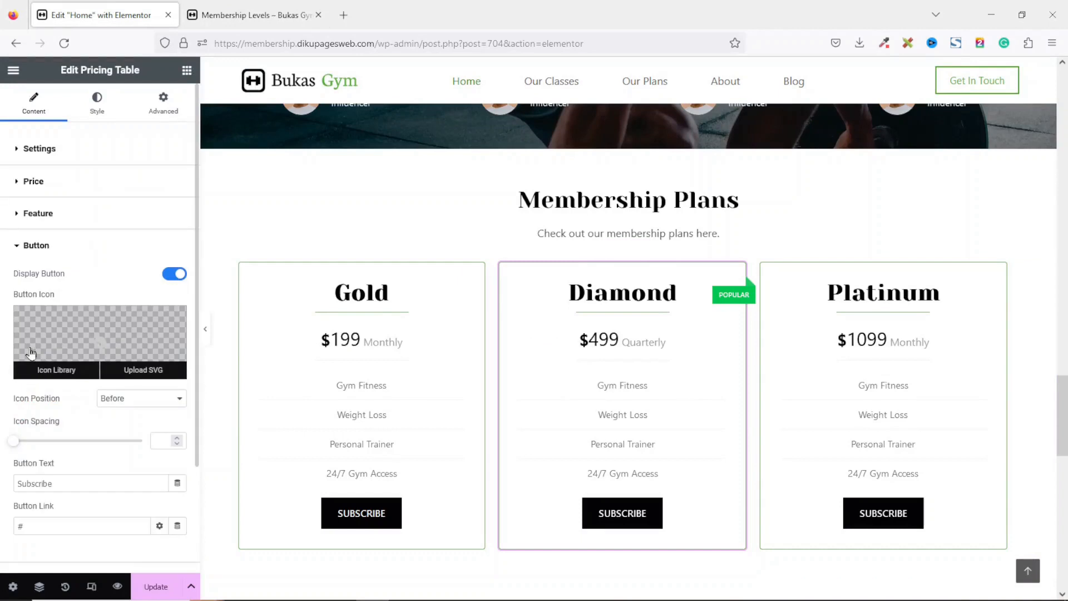
click(70, 526)
drag(70, 526, 1, 529)
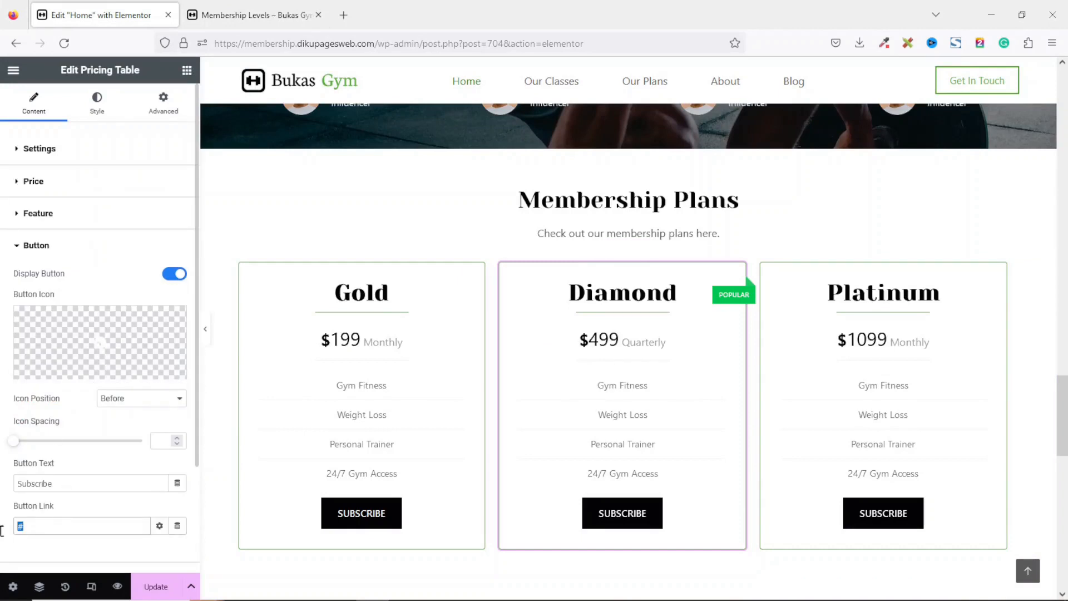
key(ctrl+v)
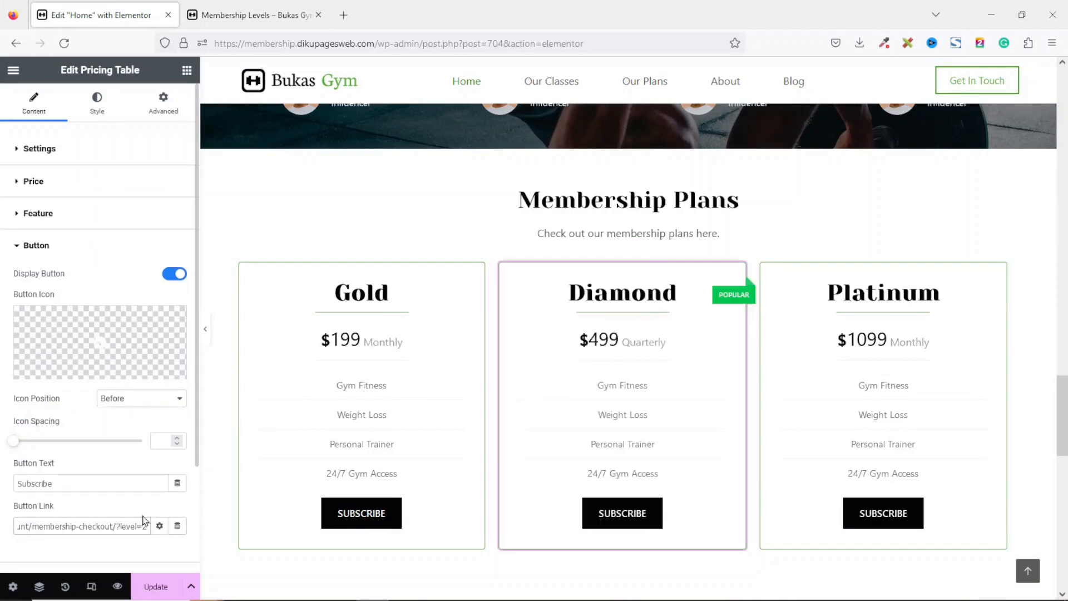
Copy the Platinum Plan checkout link and paste it as the Platinum pricing table's button link.
click(240, 16)
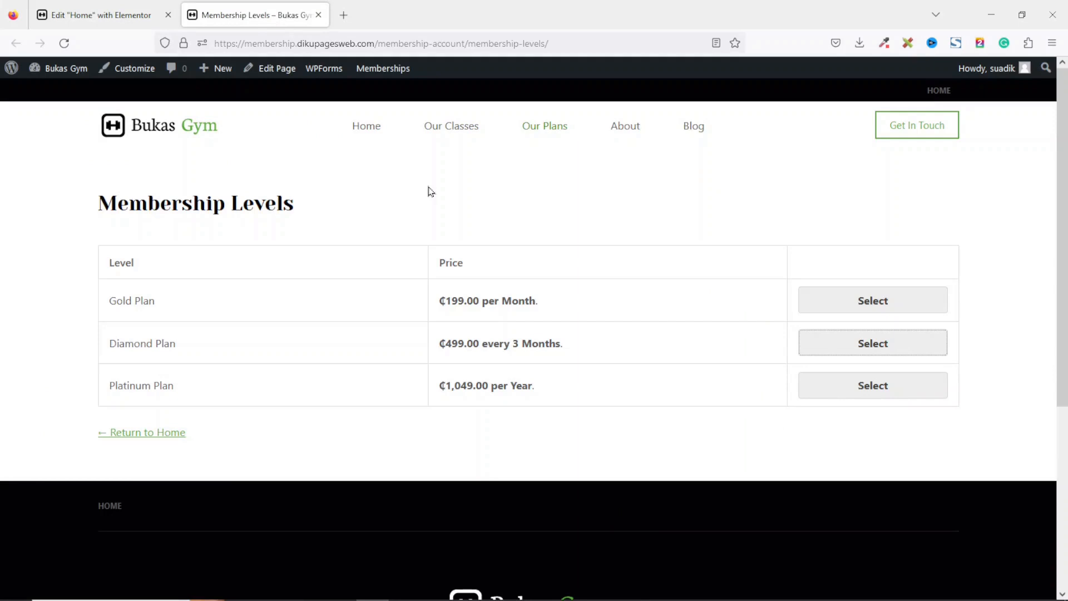
right_click(875, 388)
click(877, 254)
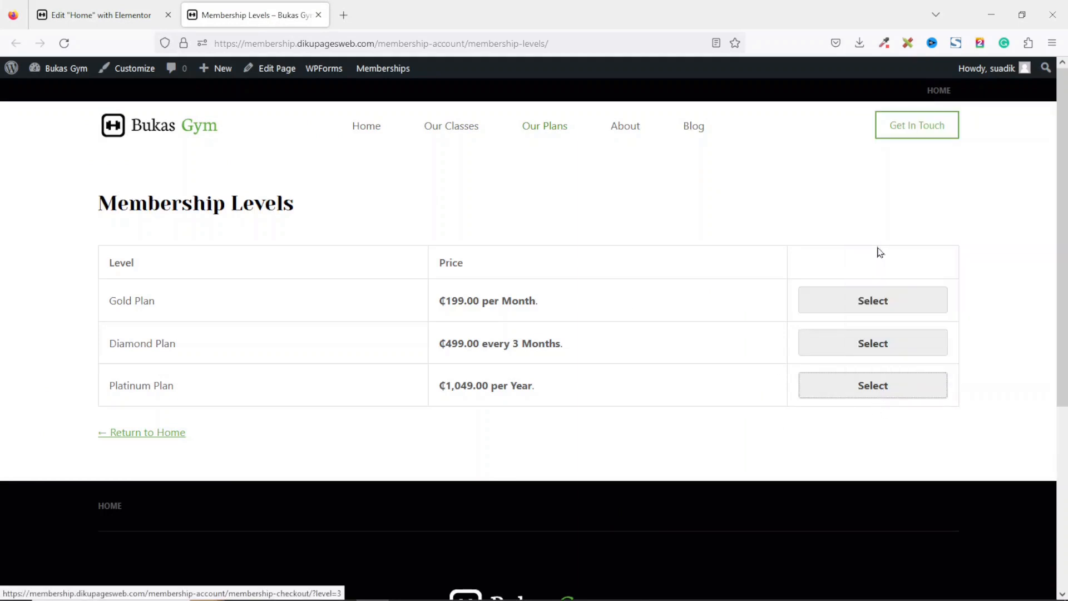
click(112, 17)
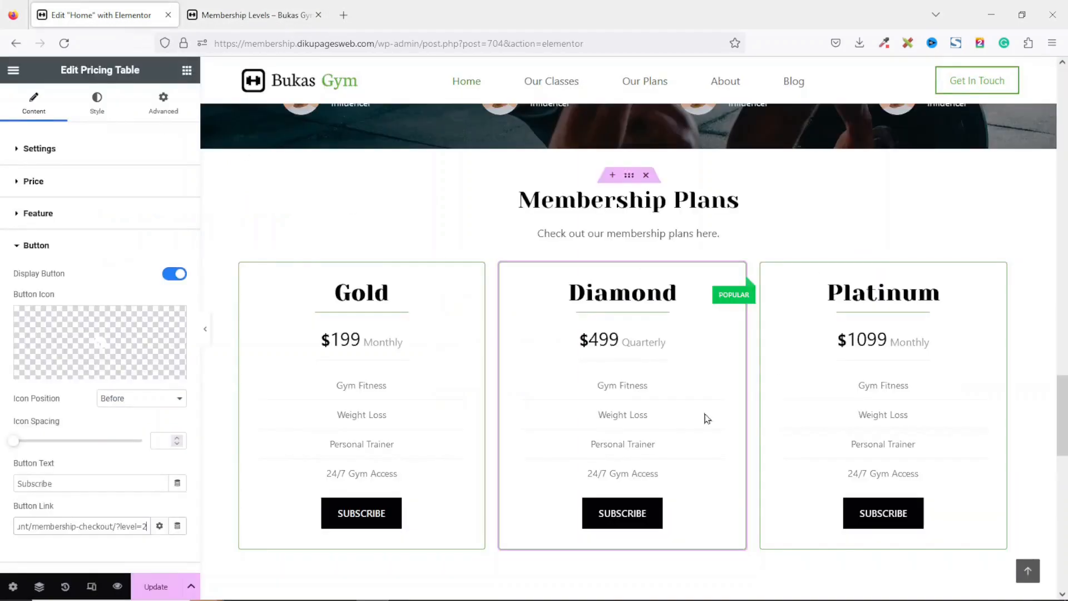
click(960, 374)
click(46, 355)
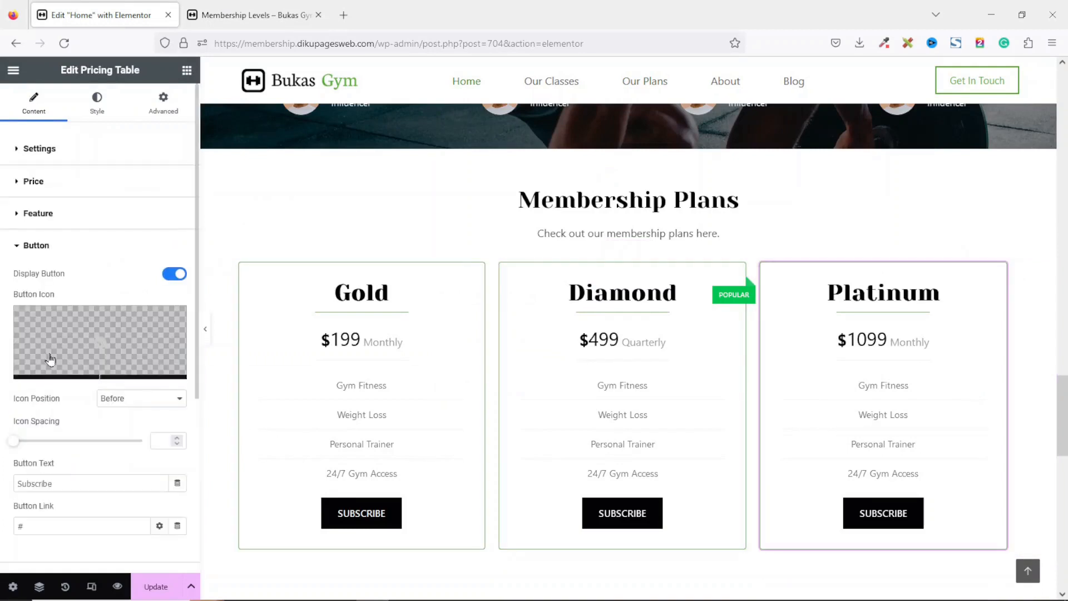
drag(64, 526, 2, 533)
key(ctrl+v)
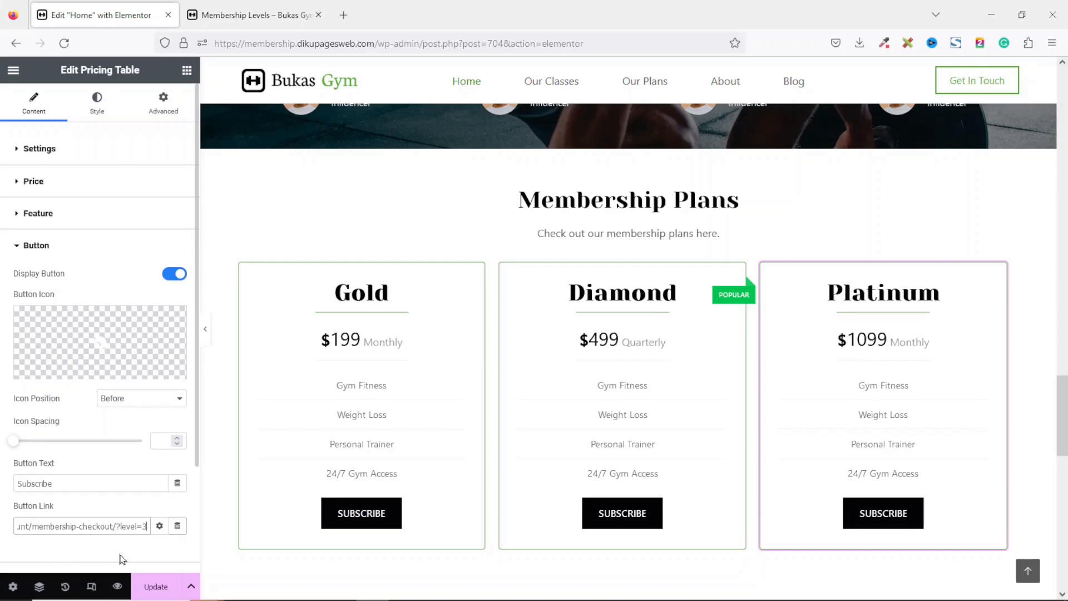
Save the updated home page.
scroll(727, 466, down, 10)
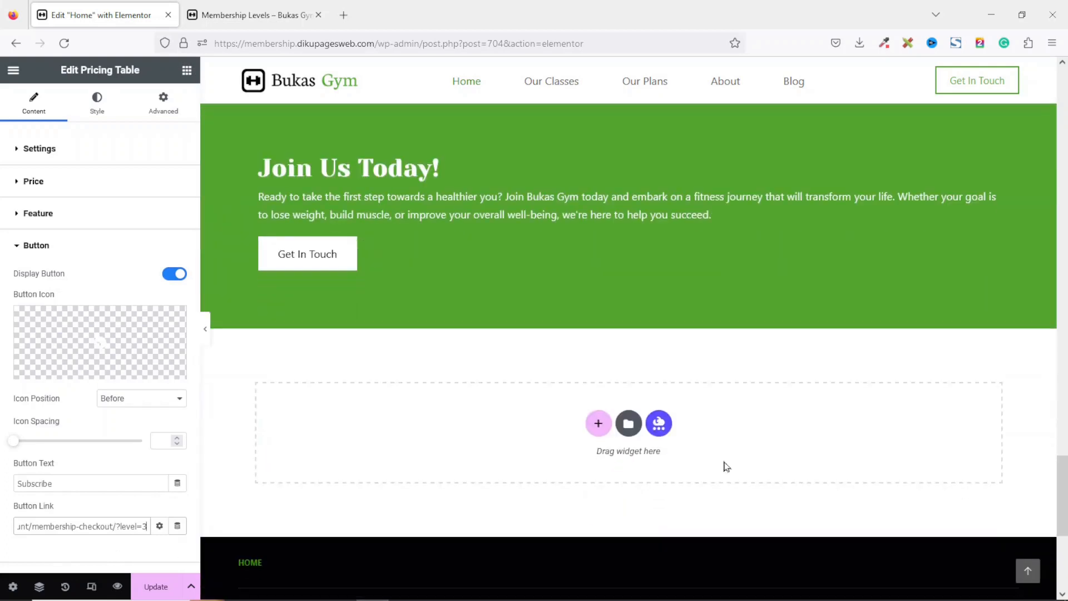
click(156, 593)
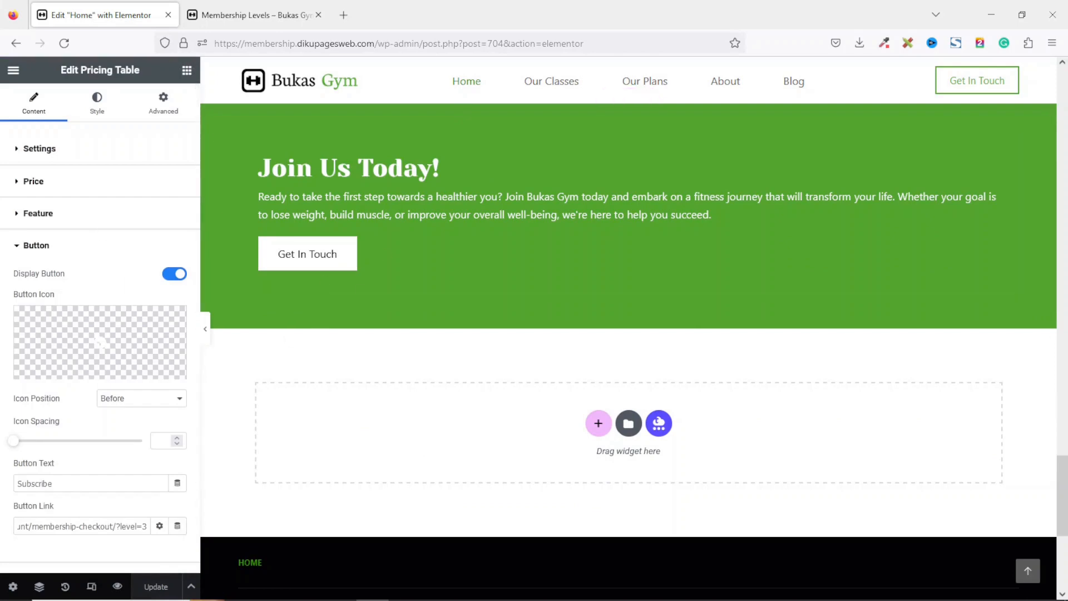
scroll(483, 210, up, 10)
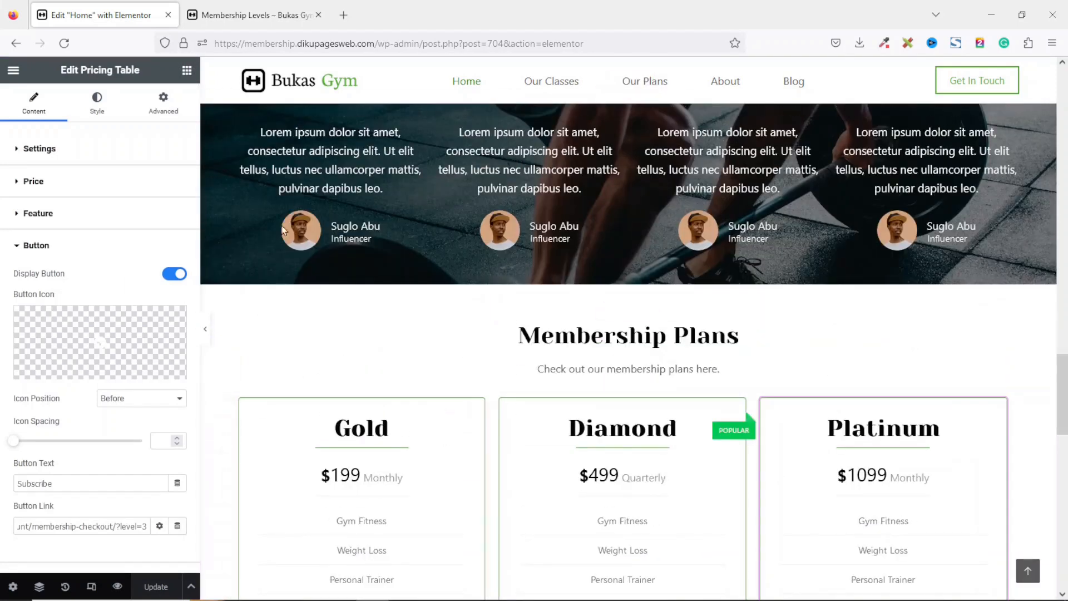
Open the Membership Levels page in Elementor and set its page layout to Elementor Full Width.
click(251, 15)
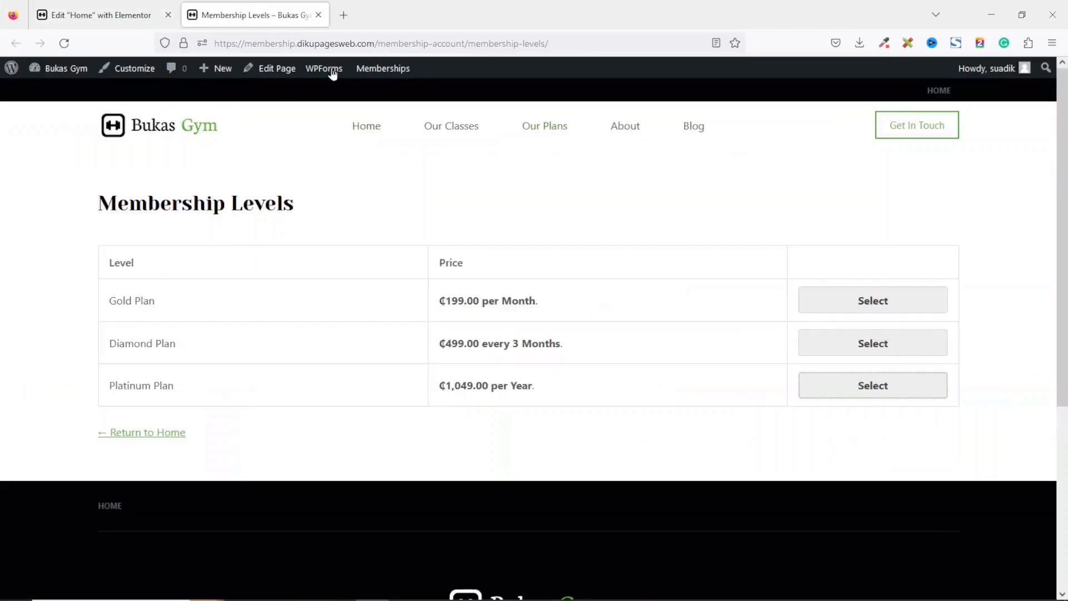
click(274, 70)
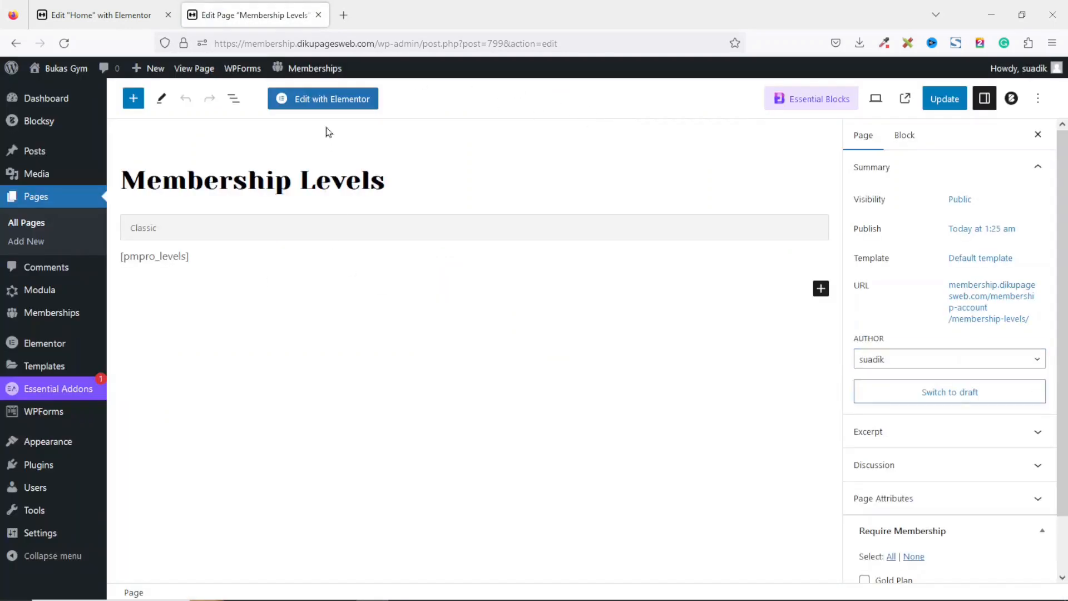
click(333, 105)
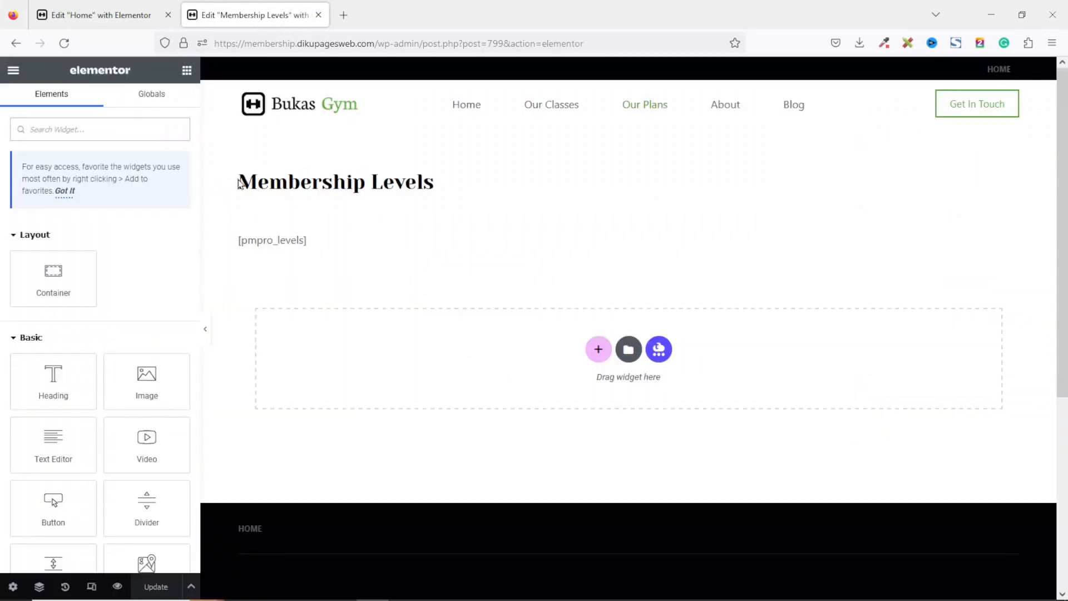
drag(239, 183, 465, 187)
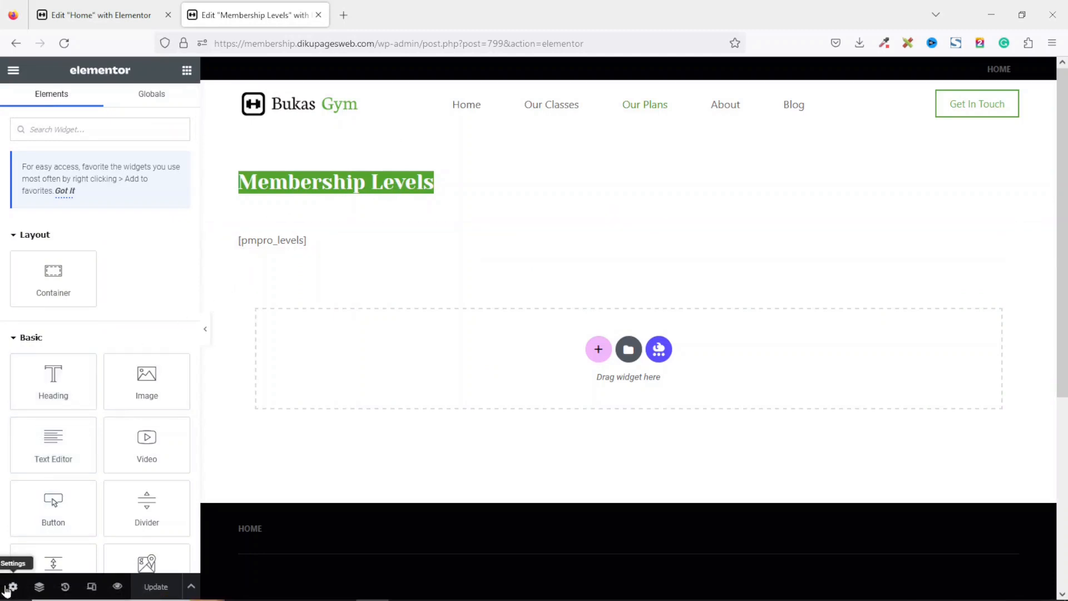
click(6, 588)
scroll(194, 445, down, 5)
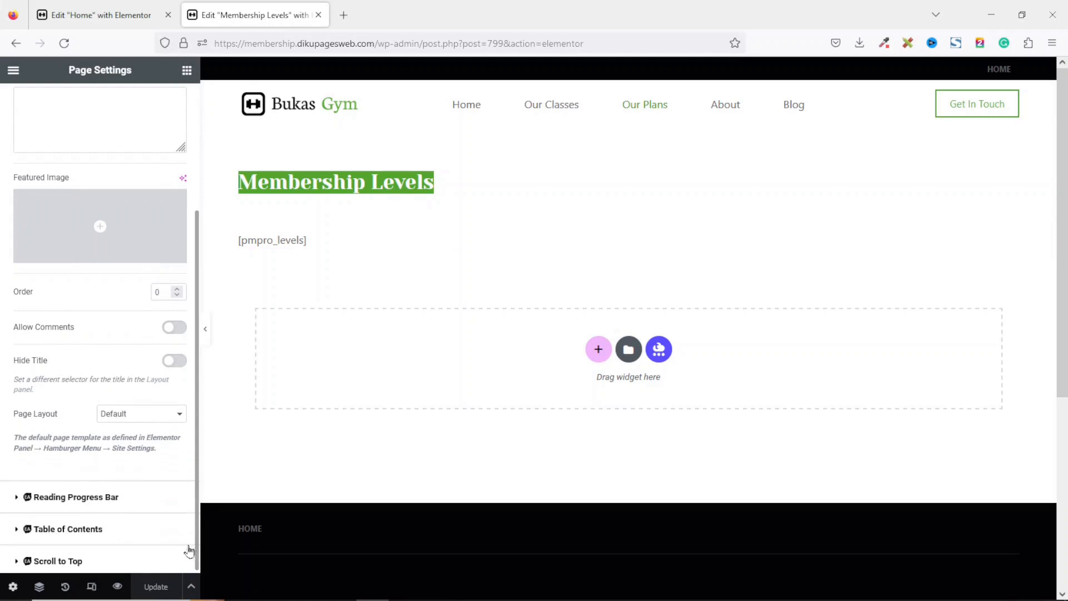
click(160, 419)
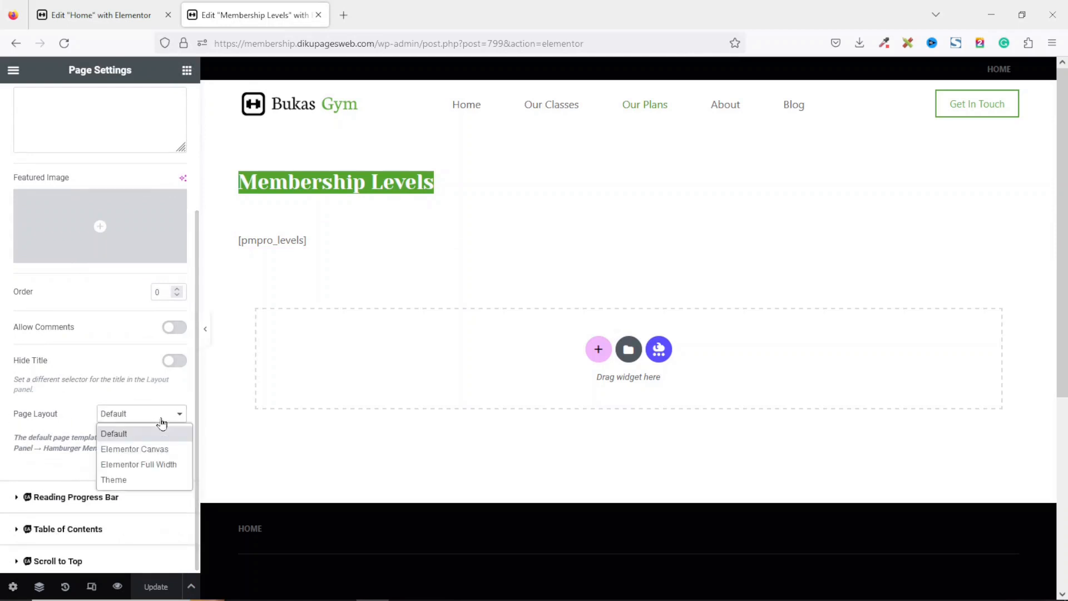
click(143, 465)
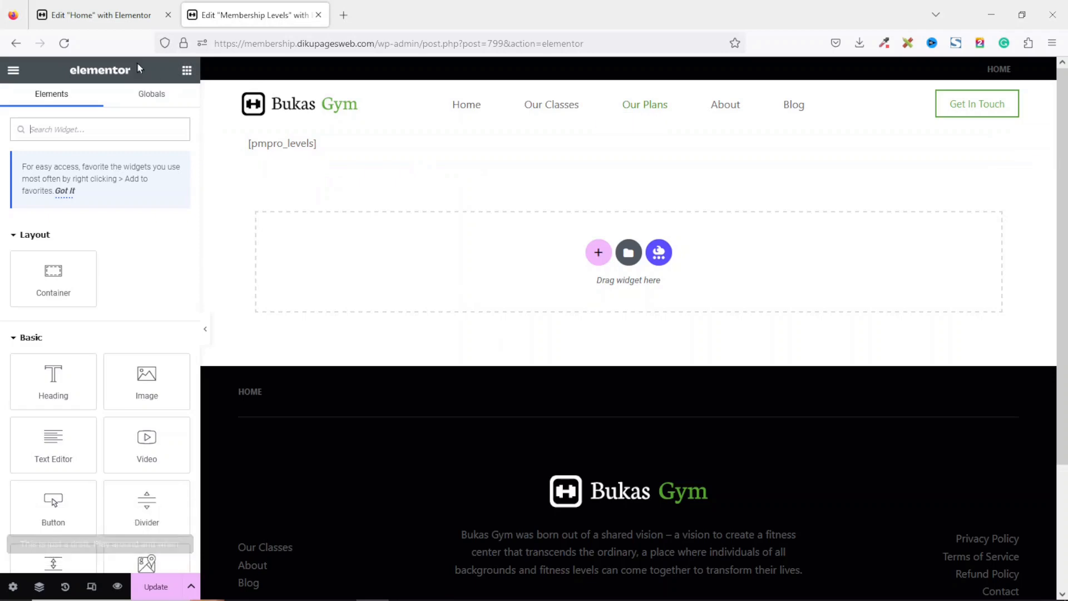
Delete the section holding the [pmpro_levels] shortcode from the Membership Levels page.
click(98, 11)
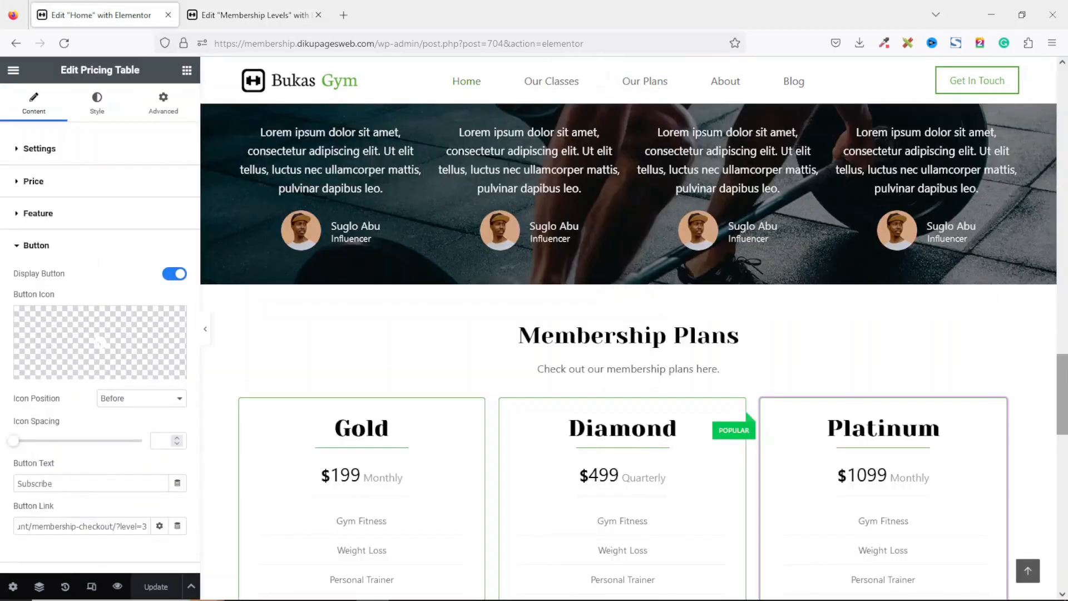
scroll(576, 481, down, 5)
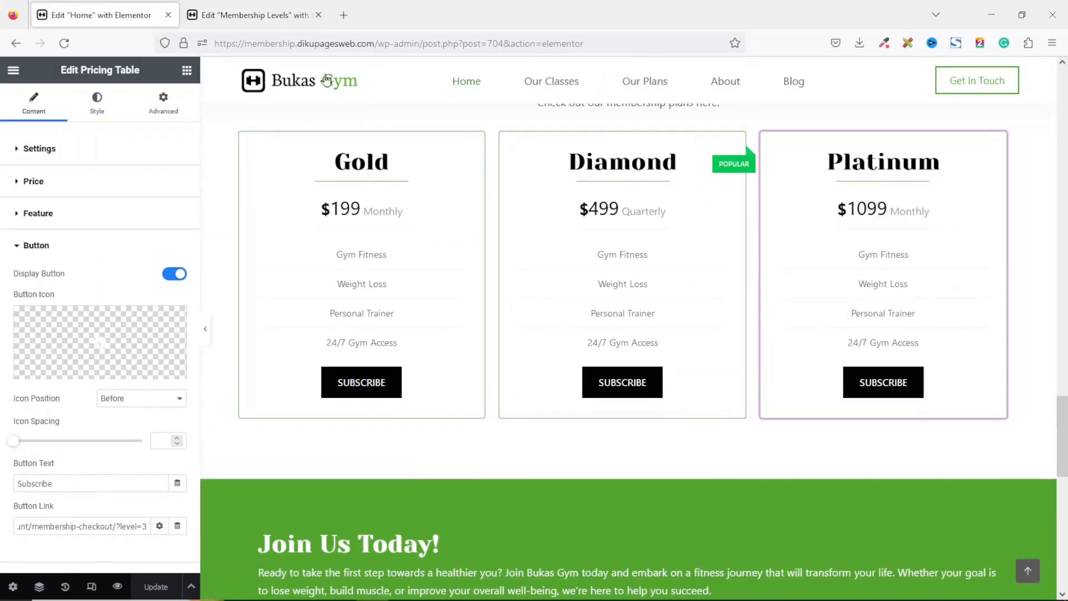
click(285, 17)
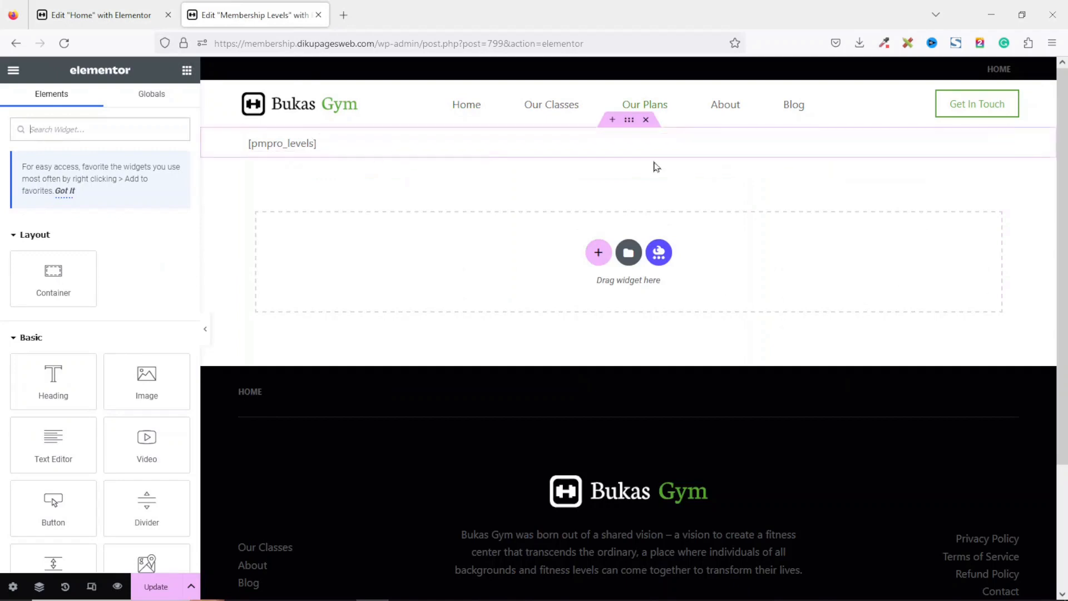
click(647, 121)
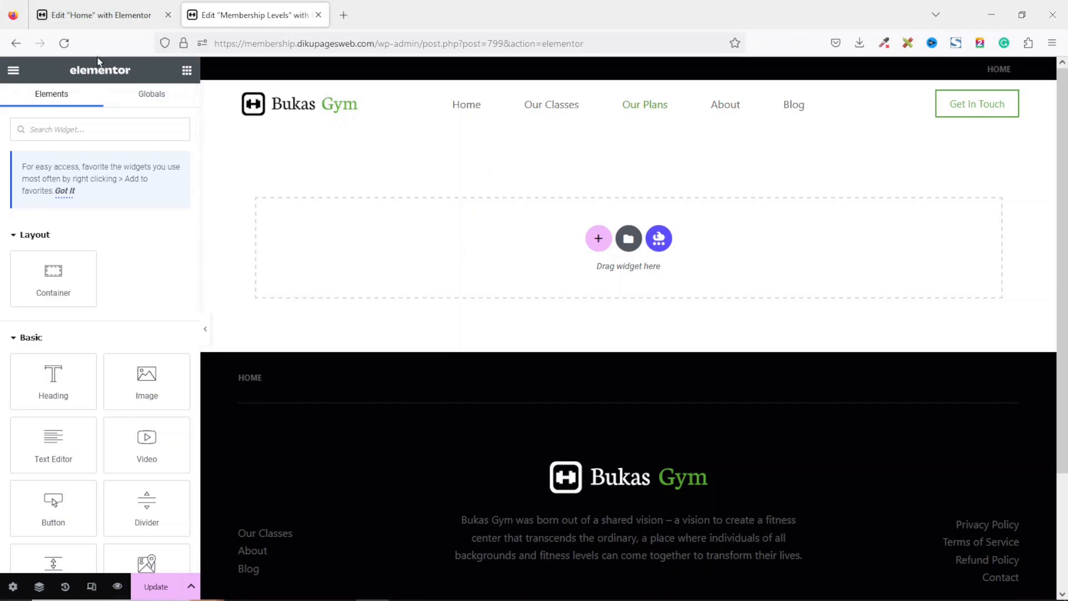
Open the Our Classes page in a new tab and edit it with Elementor.
click(100, 15)
click(251, 15)
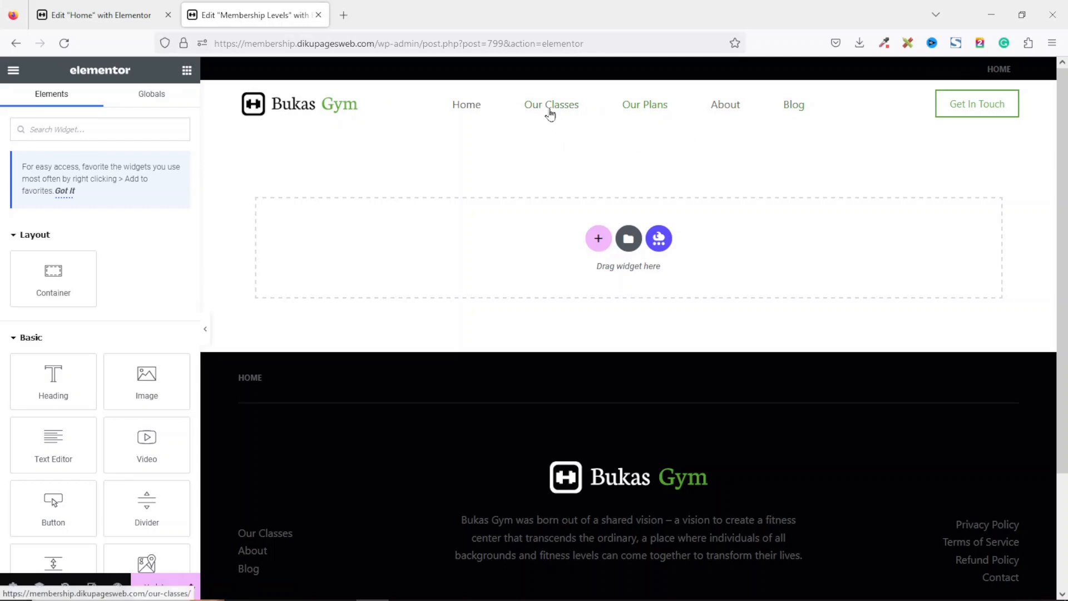
right_click(550, 114)
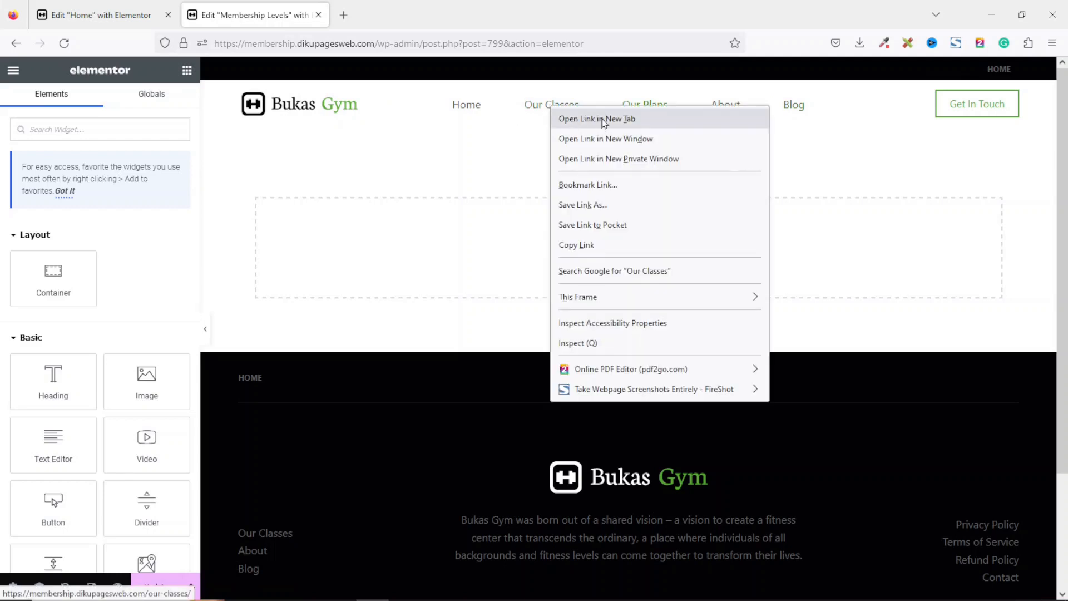
click(603, 120)
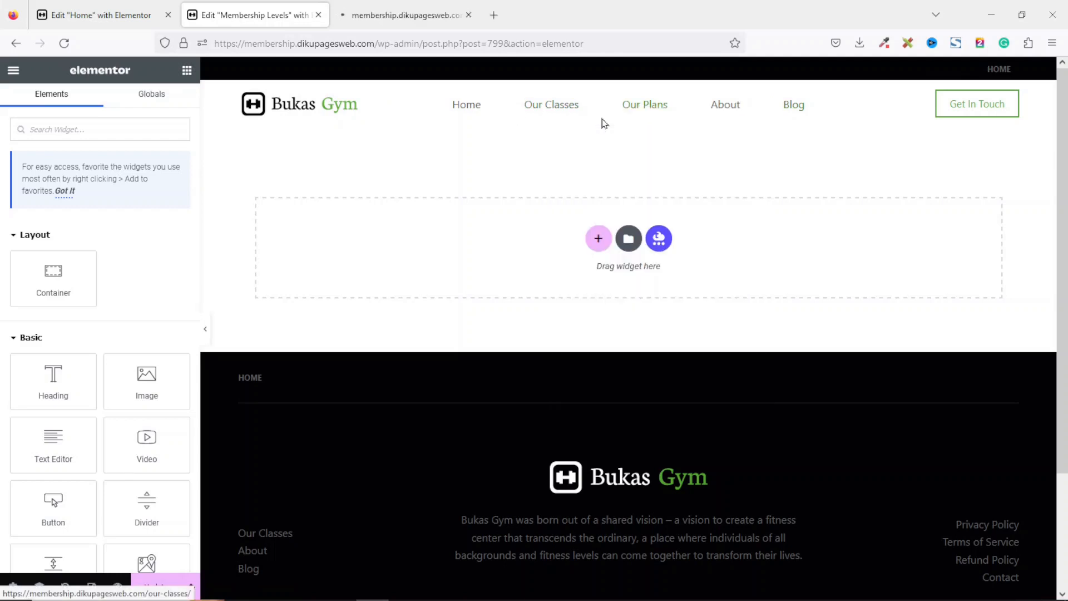
click(385, 15)
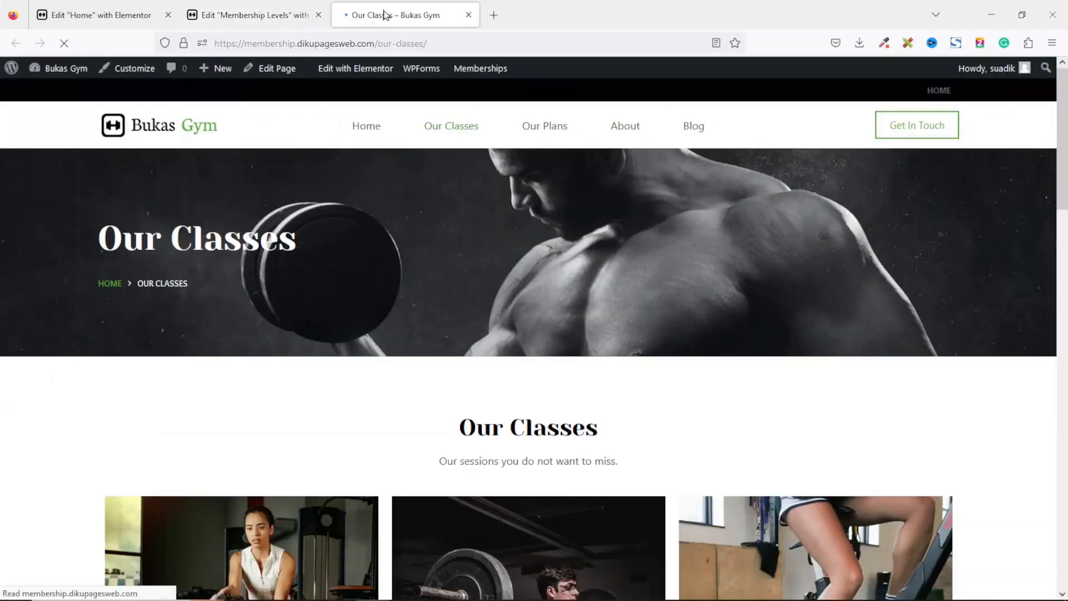
click(338, 72)
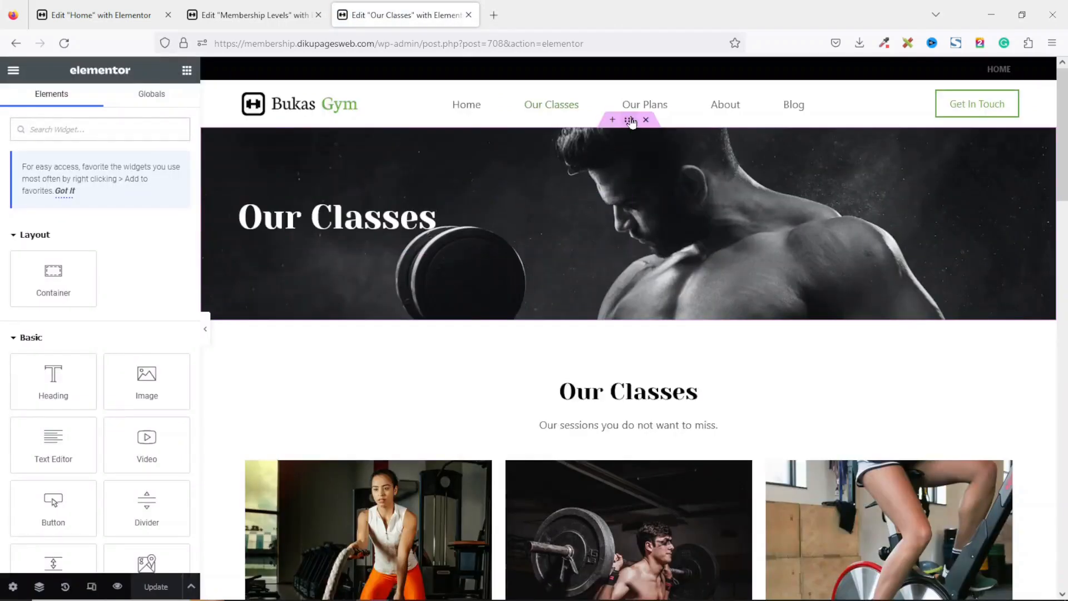
Copy the Our Classes hero section and paste it into the Membership Levels page.
right_click(630, 121)
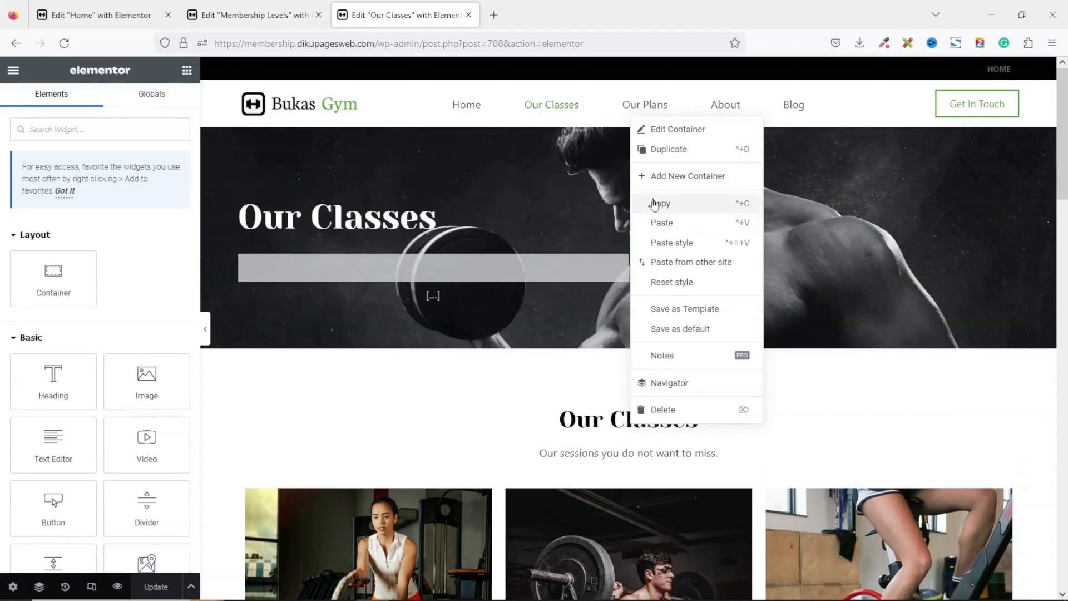
click(654, 204)
click(273, 16)
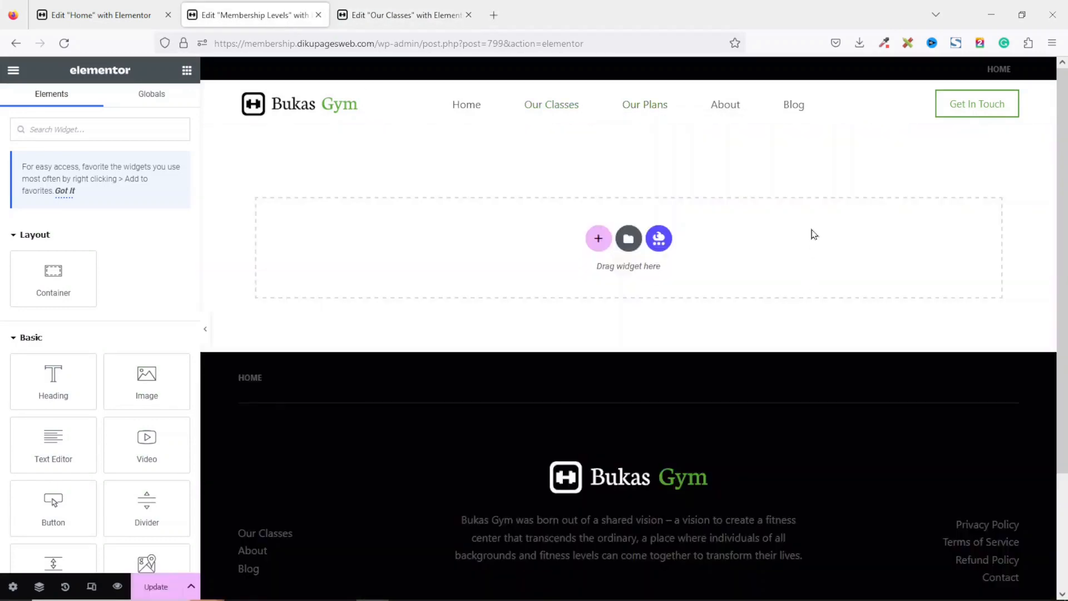
right_click(813, 234)
click(847, 243)
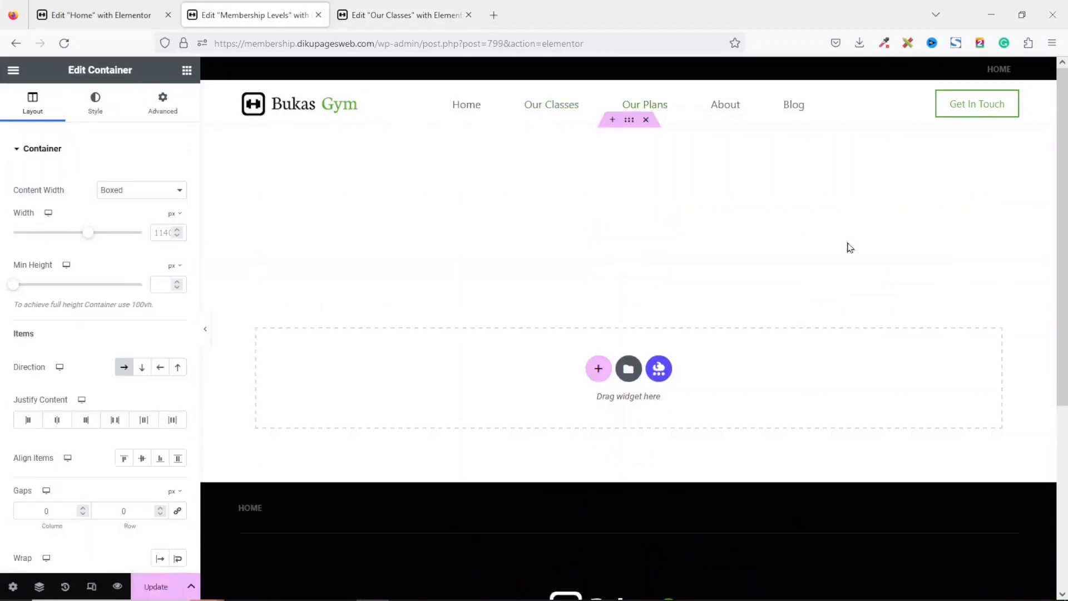
Change the pasted hero heading to "Membership Levels".
click(358, 220)
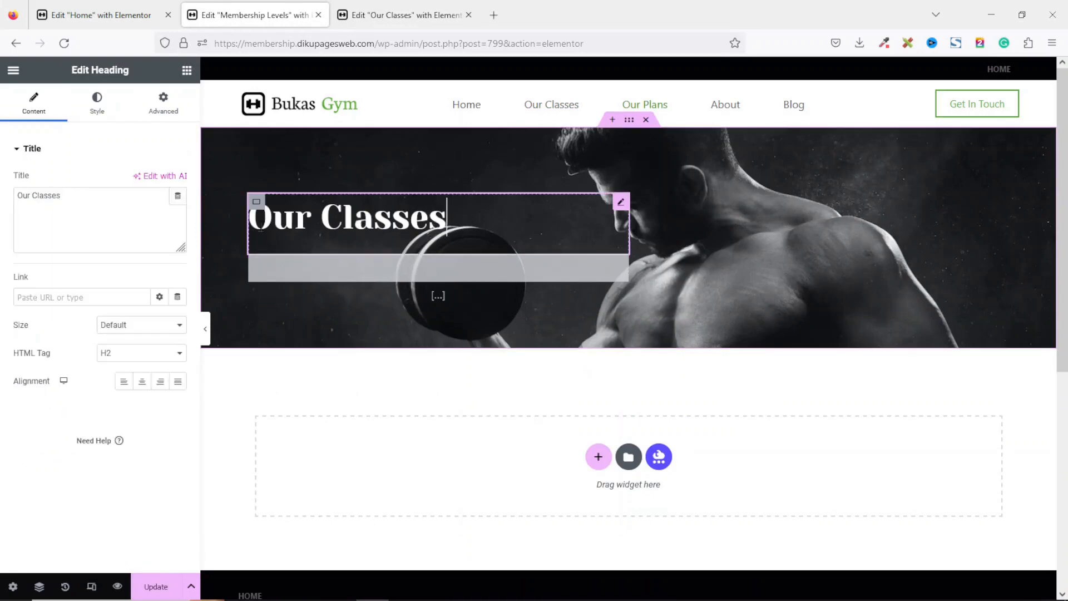
triple_click(23, 199)
text(Me)
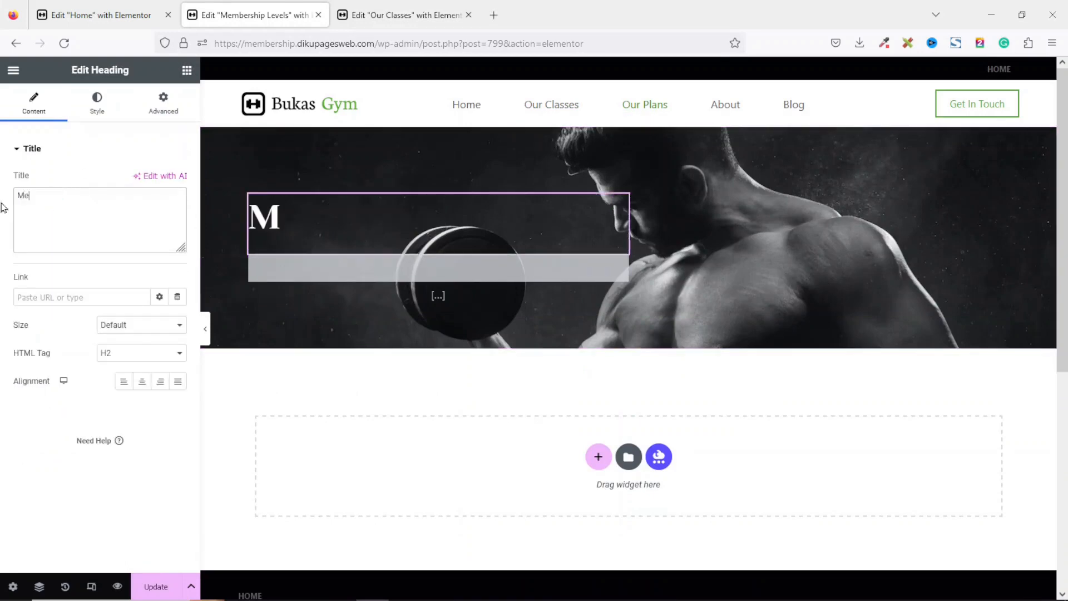
text(mbership Levels)
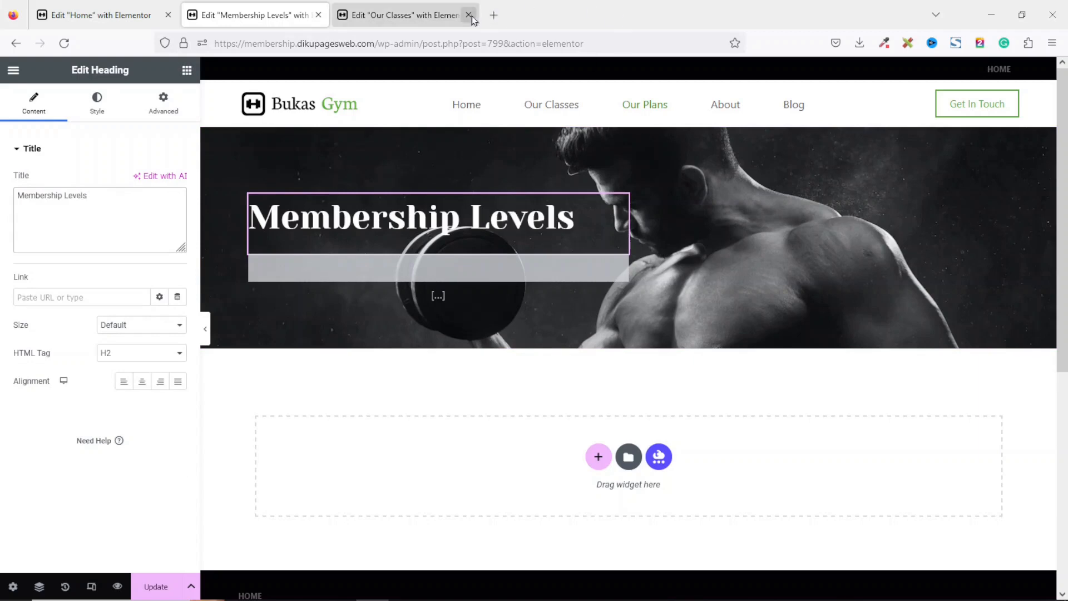
Copy the home page's Membership Plans heading section and paste it below the hero on the Membership Levels page.
click(468, 14)
click(102, 9)
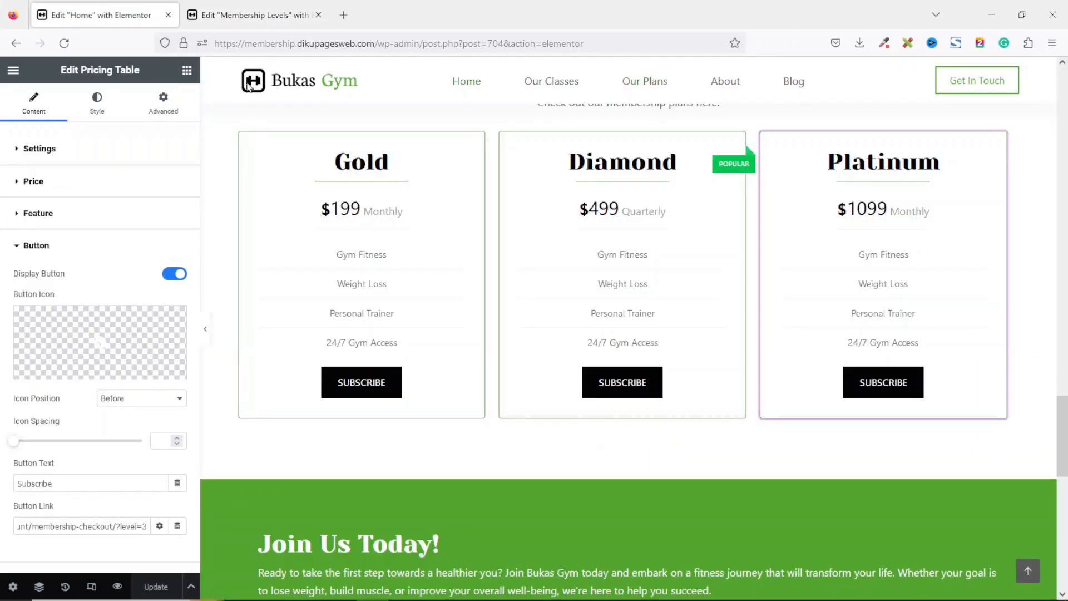
scroll(1064, 440, up, 4)
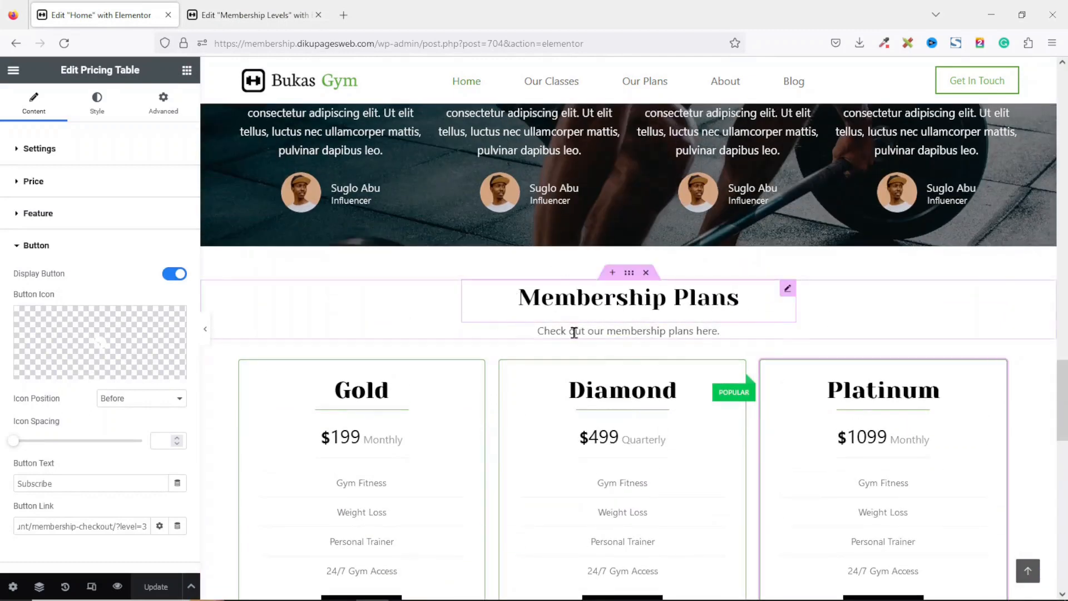
right_click(627, 279)
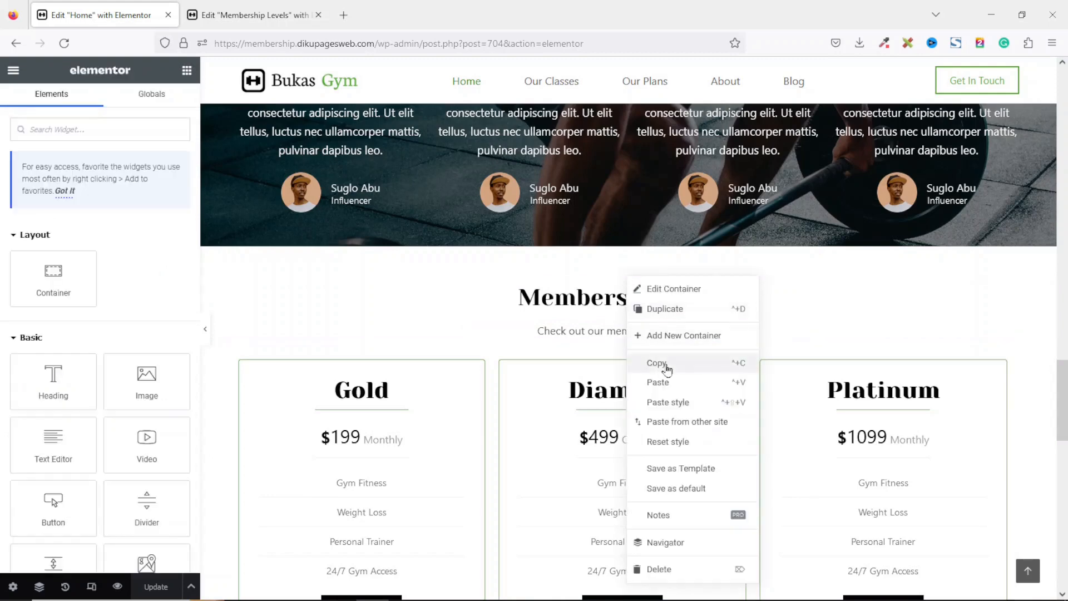
click(665, 364)
click(254, 15)
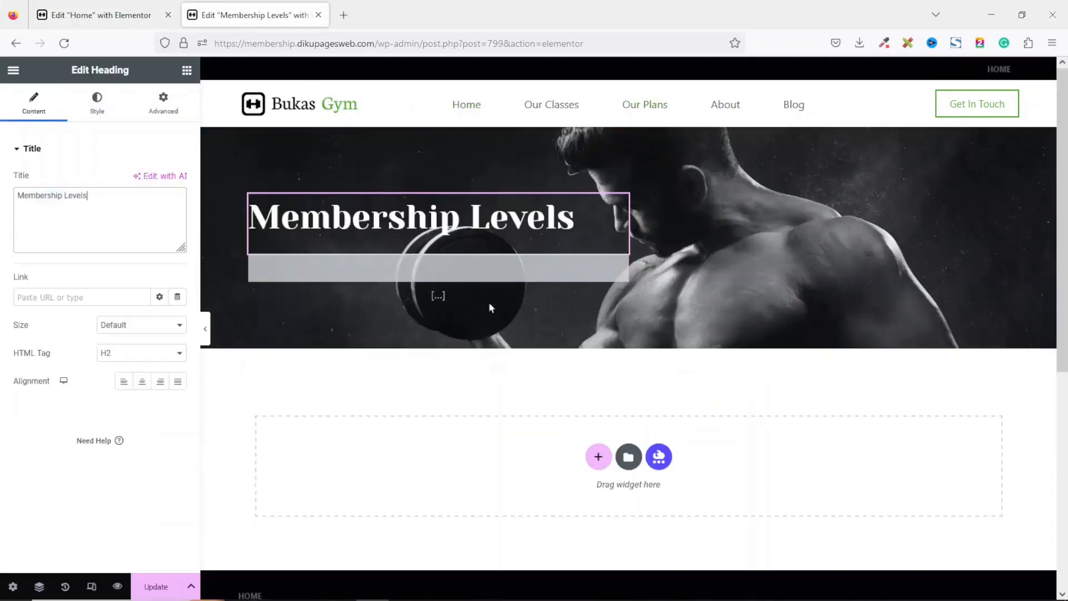
right_click(835, 452)
click(867, 459)
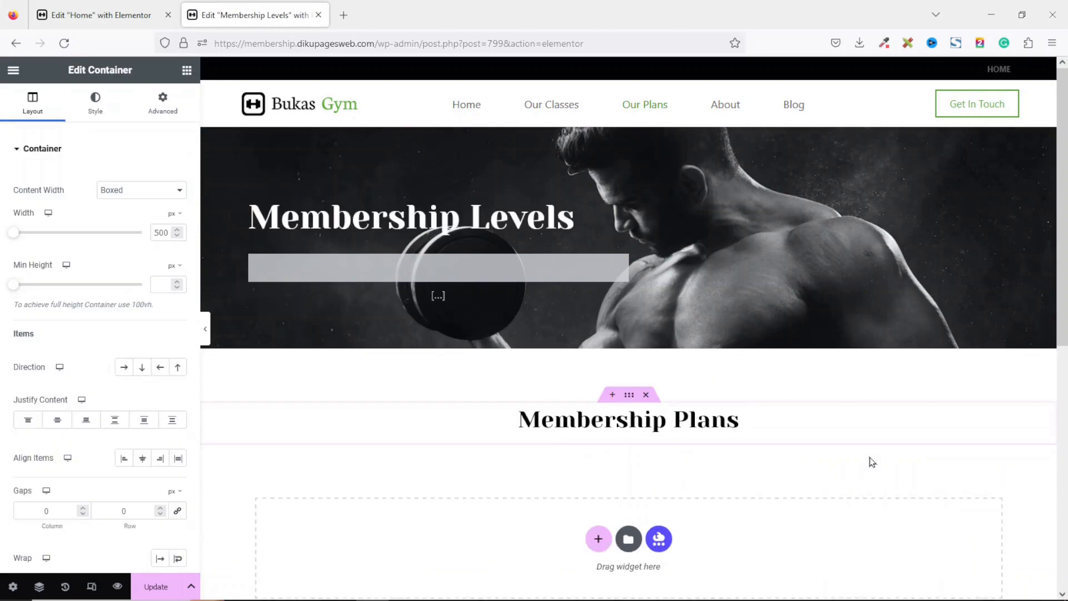
Copy the home page's pricing tables section and paste it below the Membership Plans heading on the Membership Levels page.
click(100, 16)
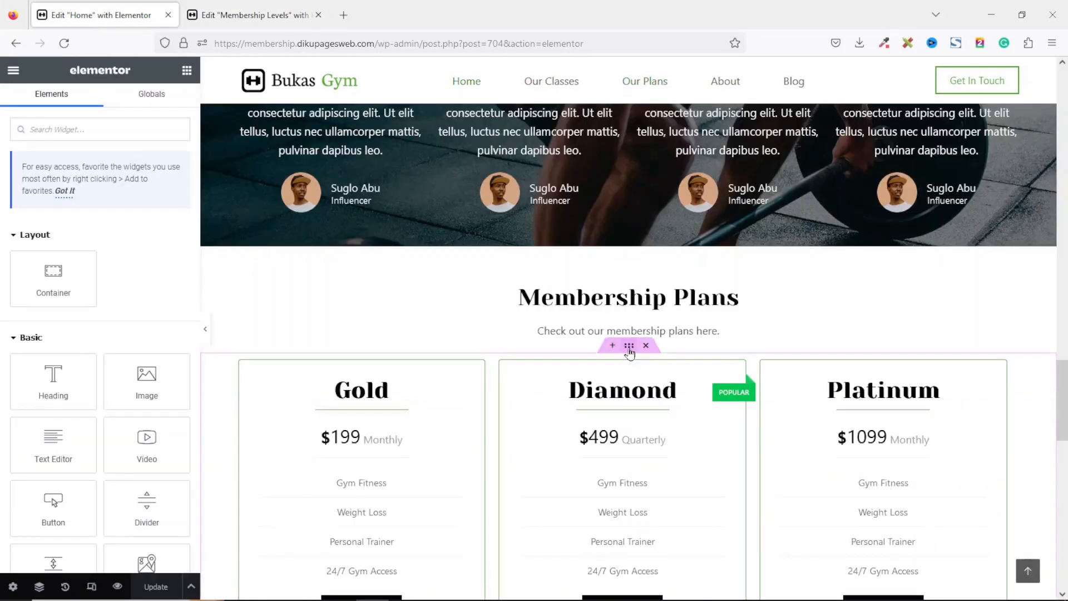
right_click(629, 353)
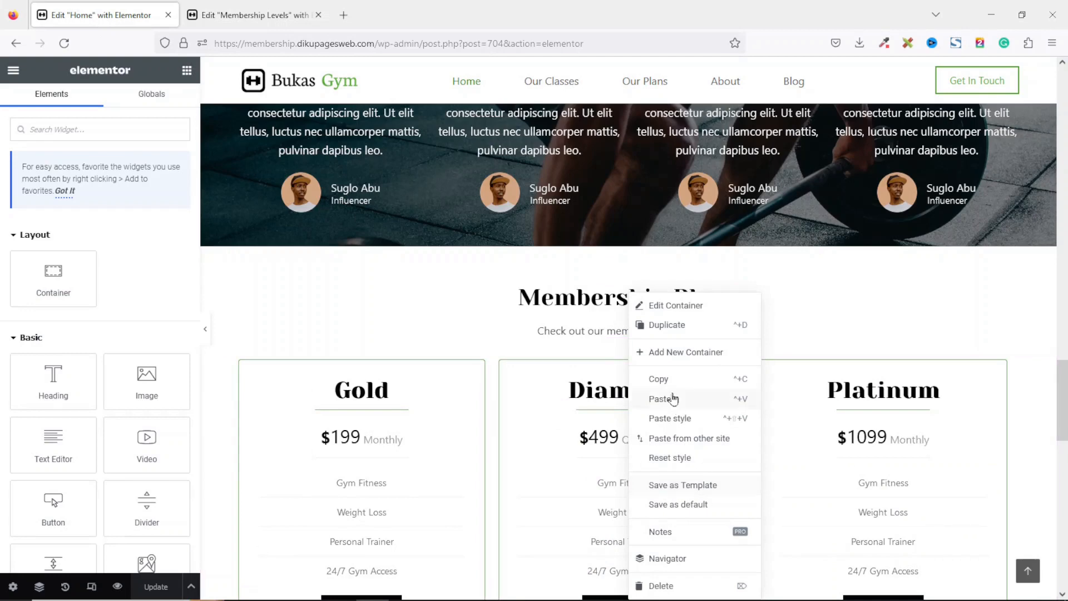
click(667, 378)
click(254, 17)
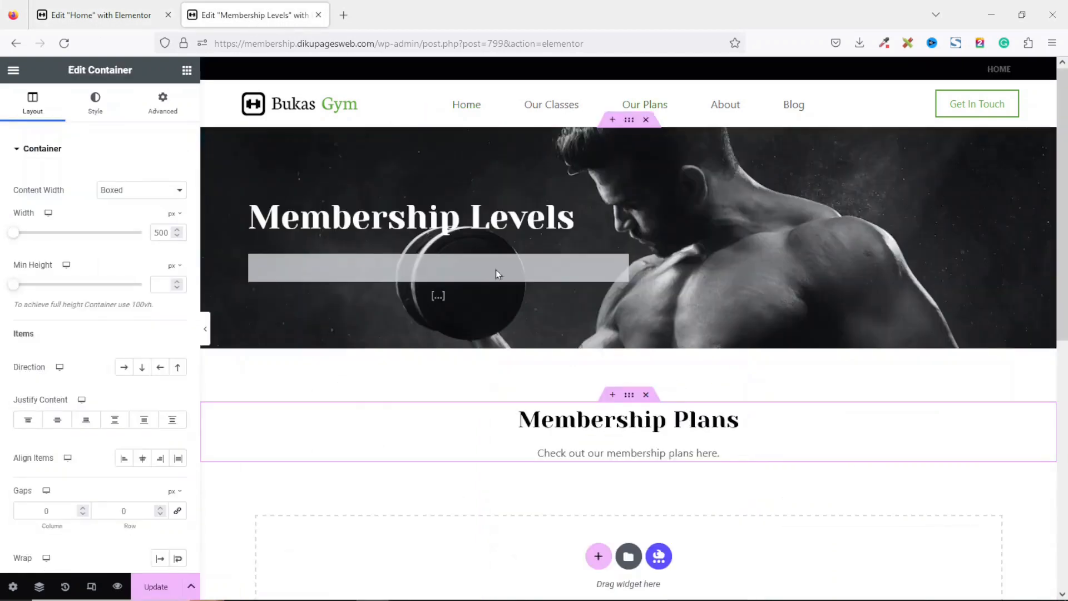
right_click(863, 545)
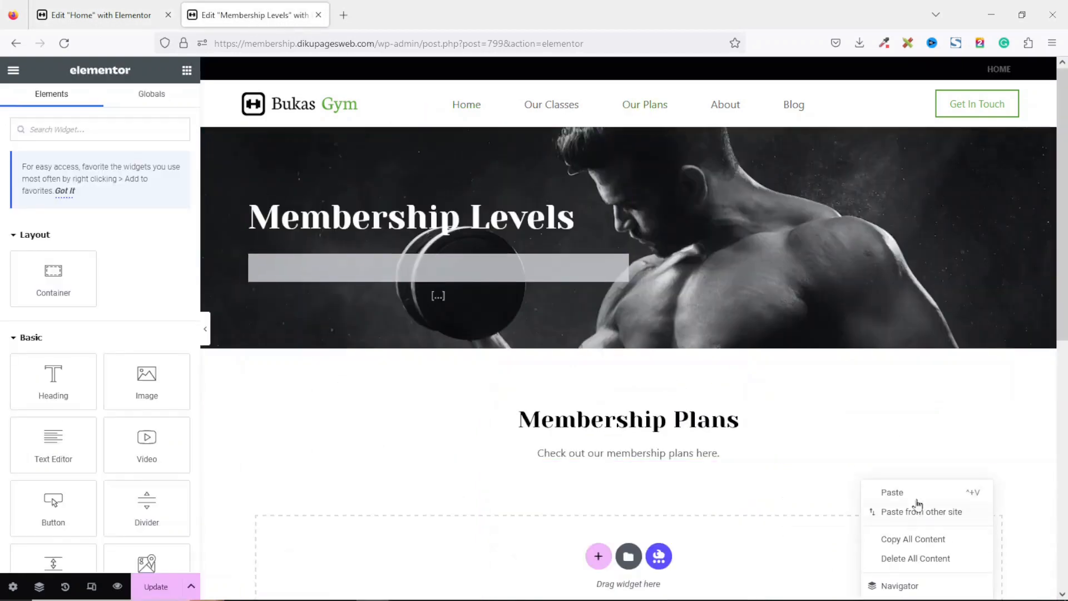
click(892, 492)
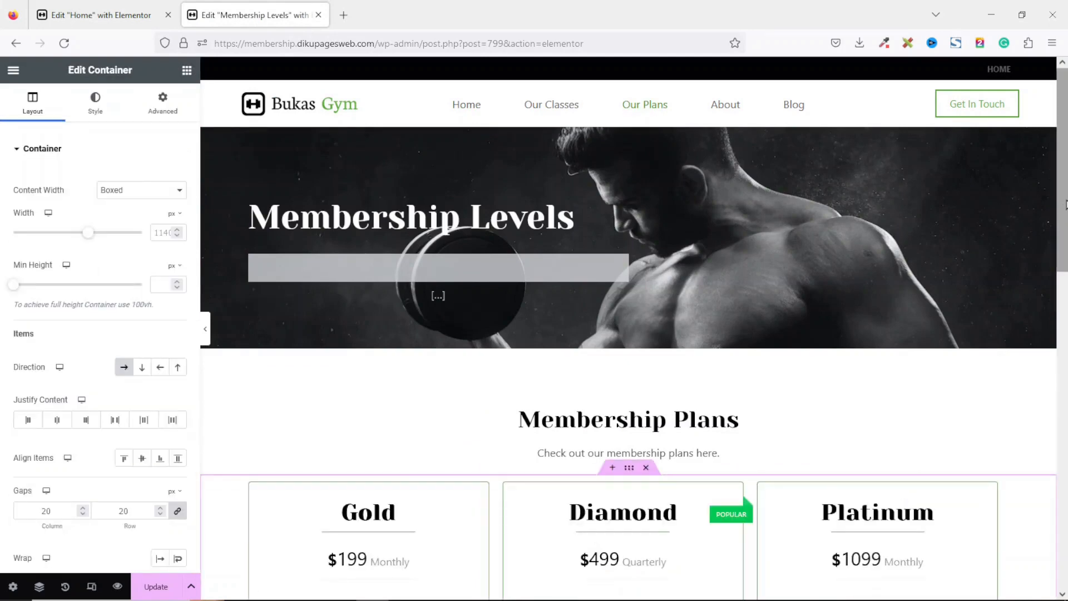
Preview the Membership Levels page and scroll through its pricing tables.
scroll(896, 495, down, 8)
scroll(628, 328, down, 1)
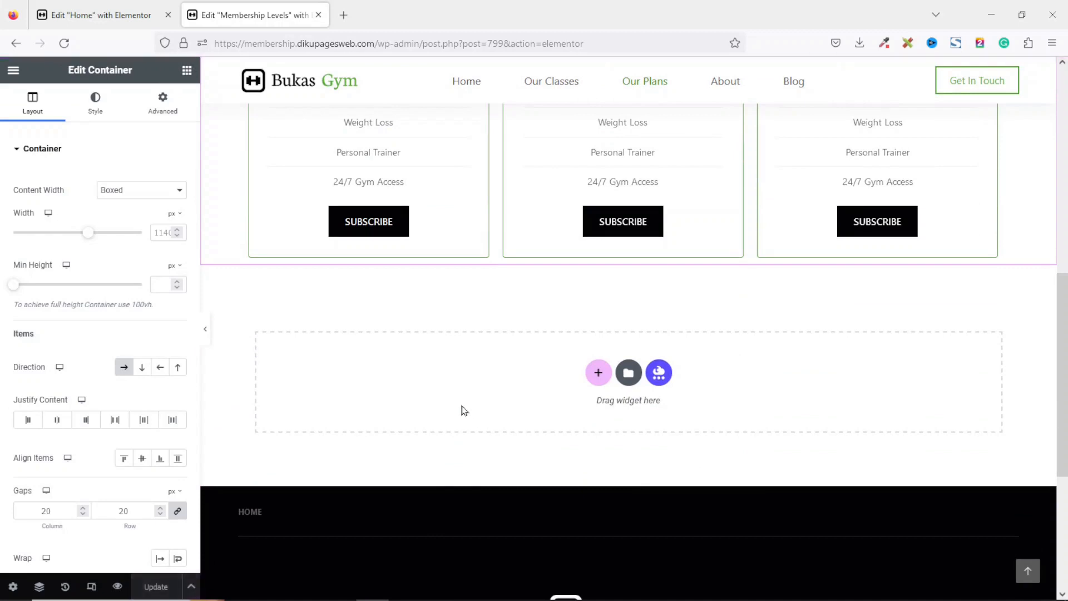
click(117, 587)
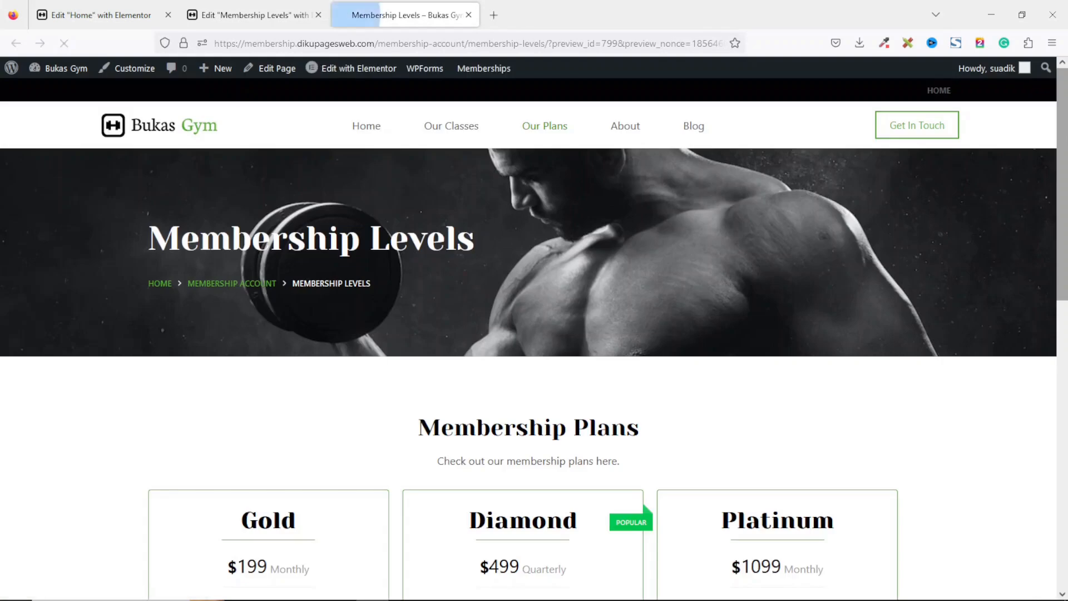
drag(1064, 234, 1064, 359)
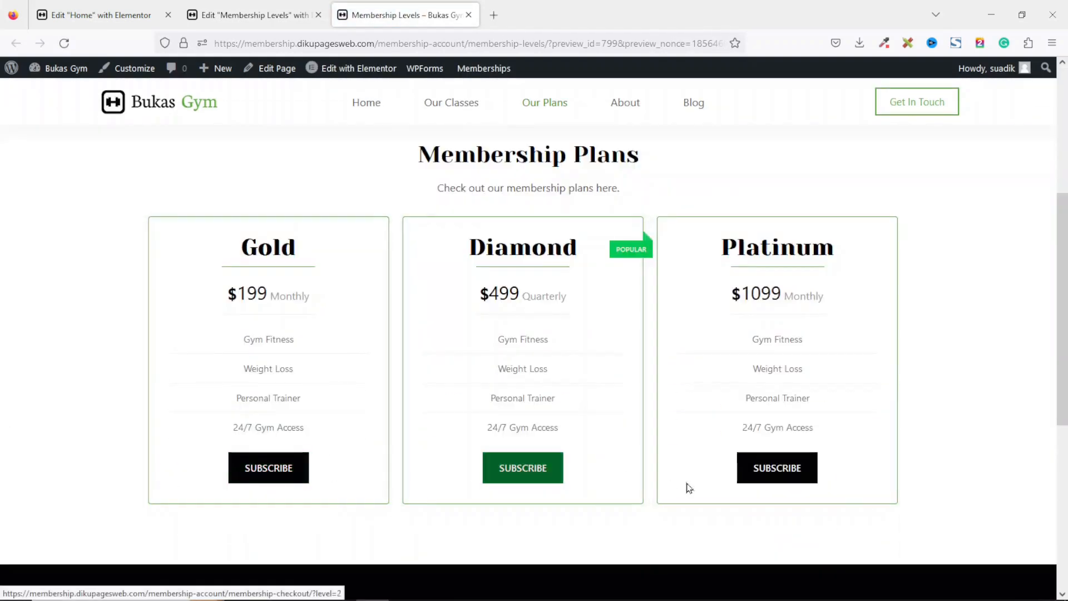
Set the Platinum pricing table's price to 1049 on the Membership Levels page, update it and reload the preview.
drag(1065, 253, 1064, 165)
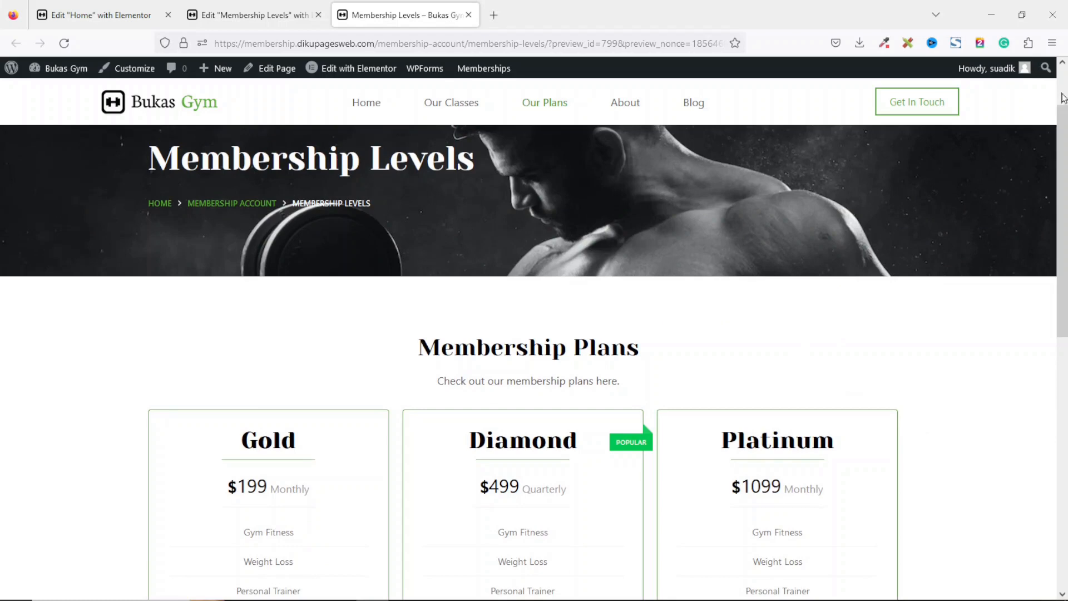
scroll(759, 354, down, 2)
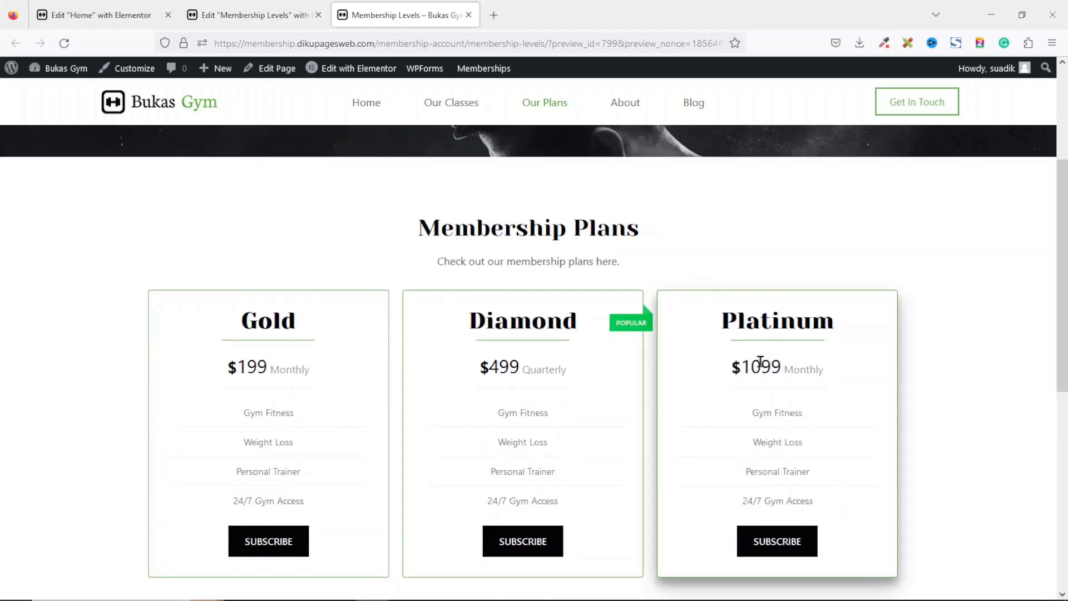
click(245, 15)
scroll(1029, 254, up, 4)
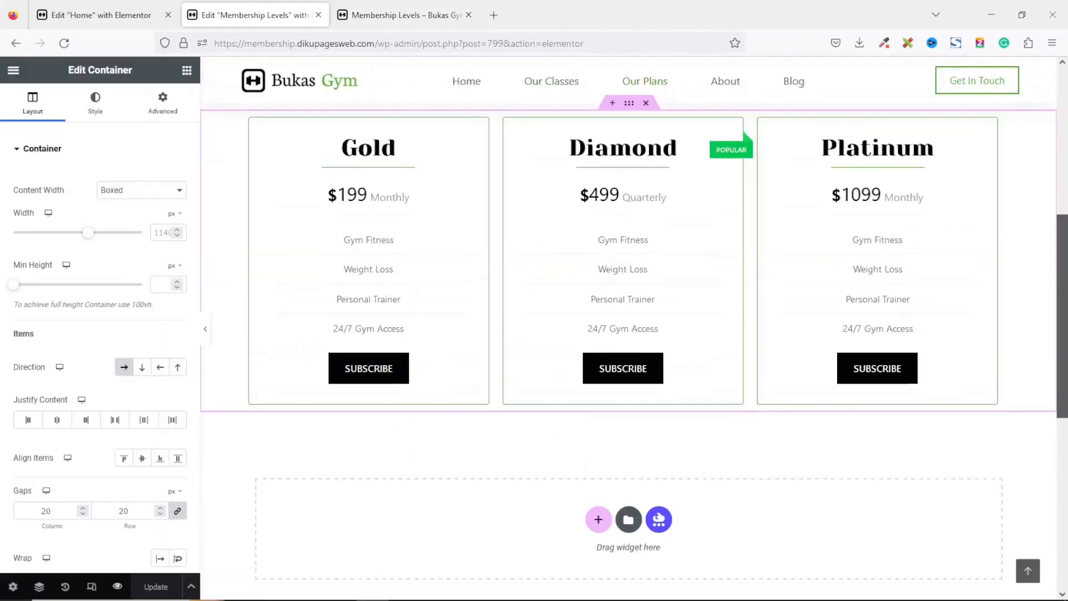
click(874, 269)
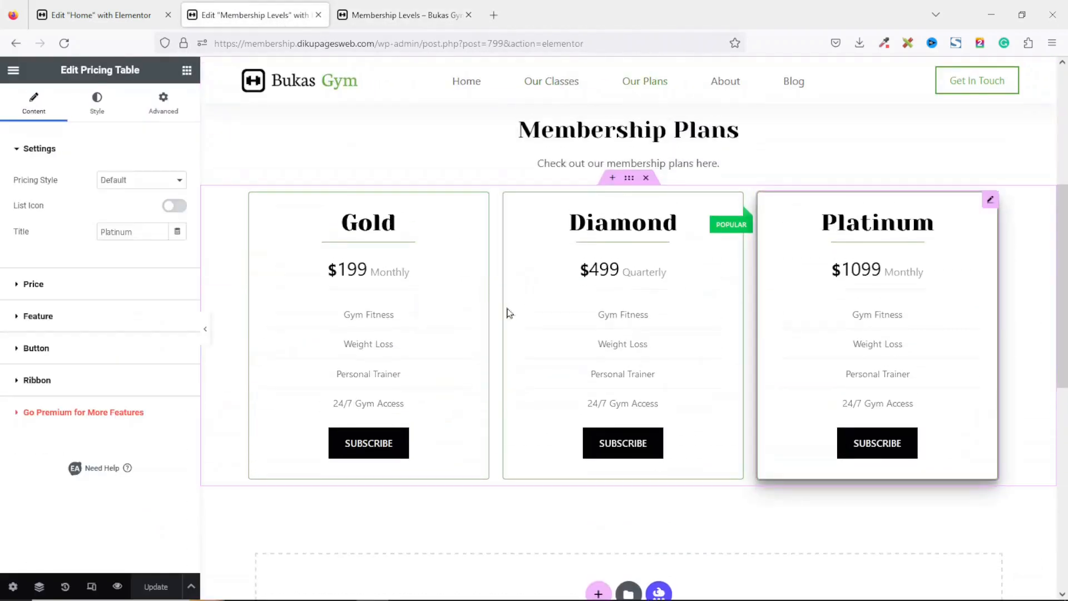
click(32, 284)
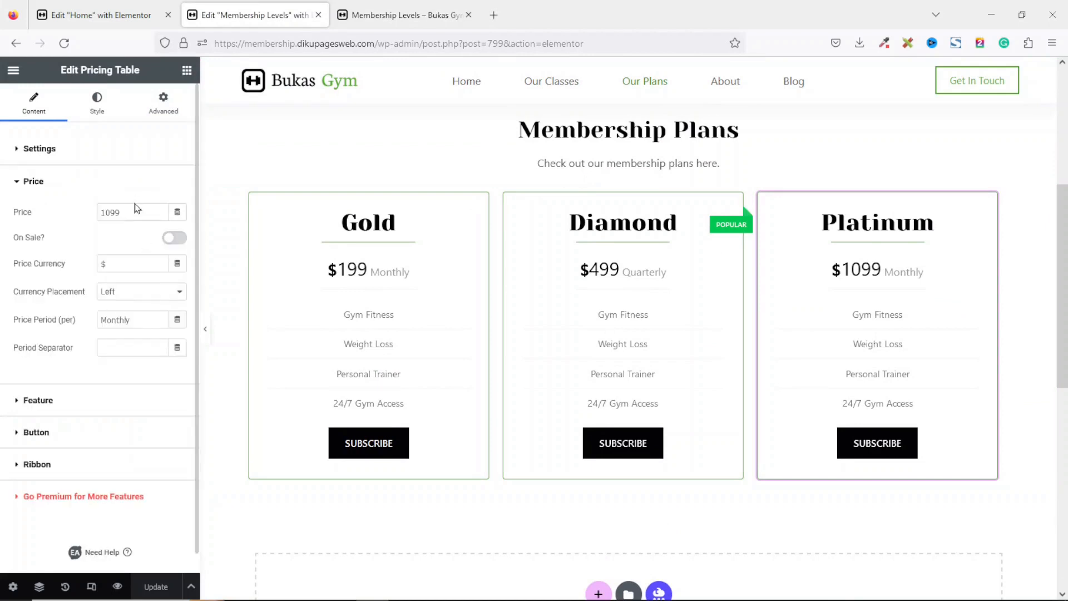
key(BackSpace)
key(BackSpace)
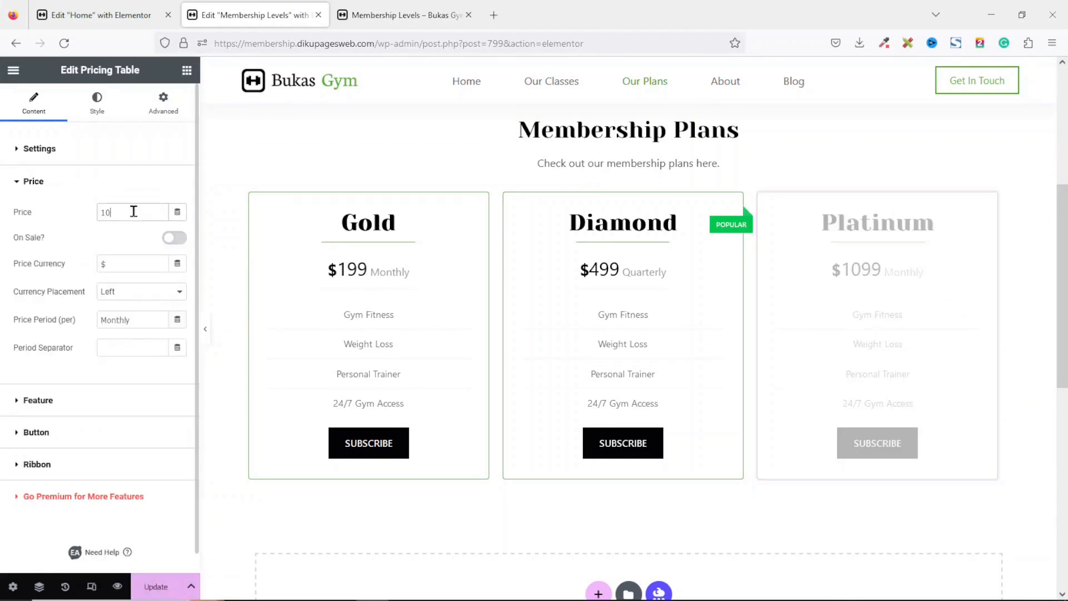
text(49)
key(ctrl+a)
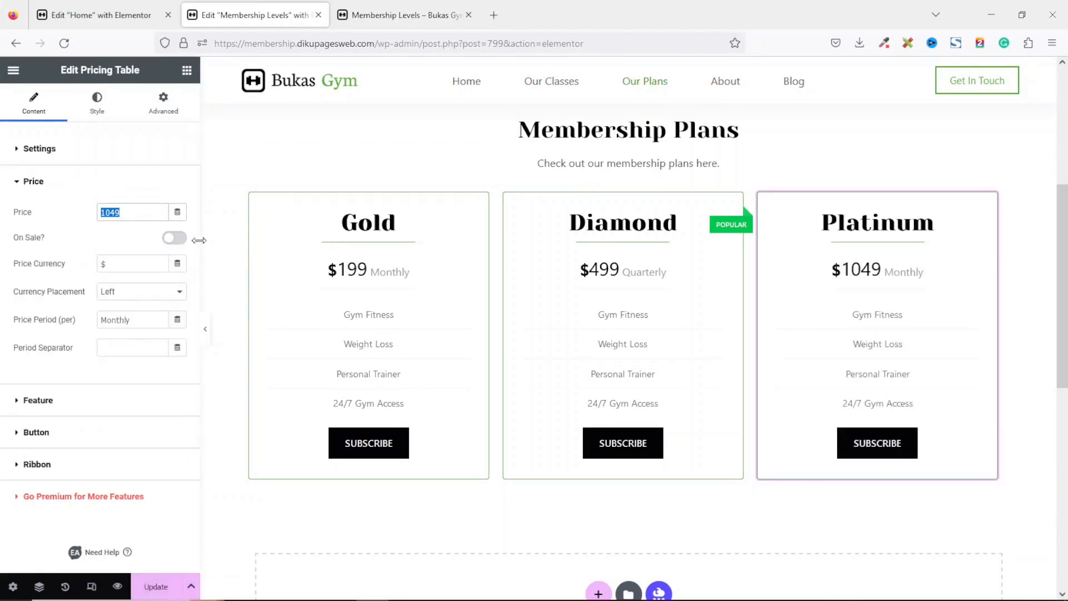
click(157, 586)
click(412, 7)
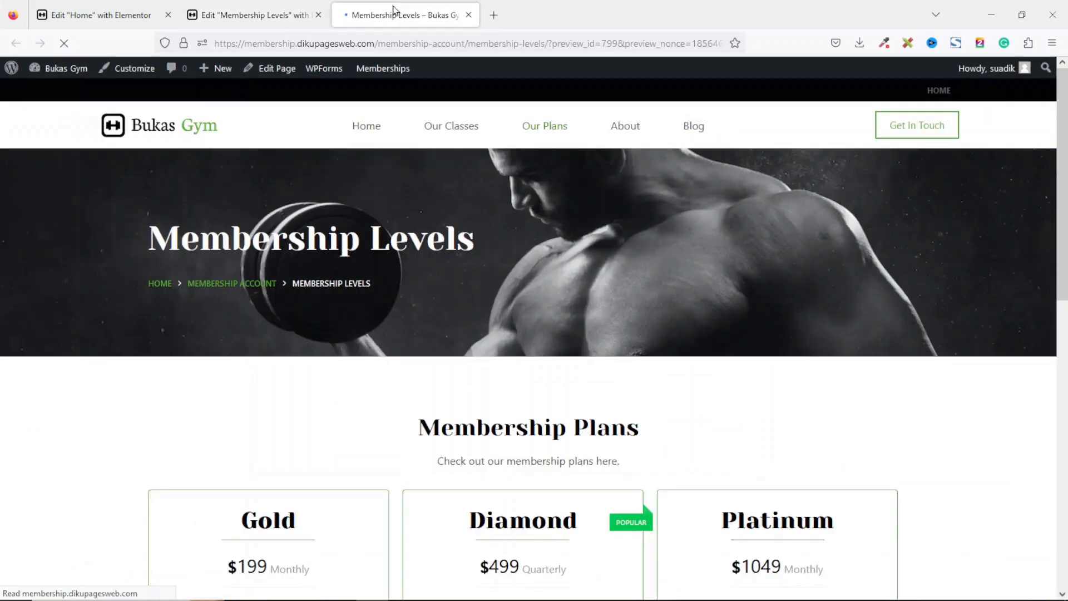
scroll(1065, 193, down, 4)
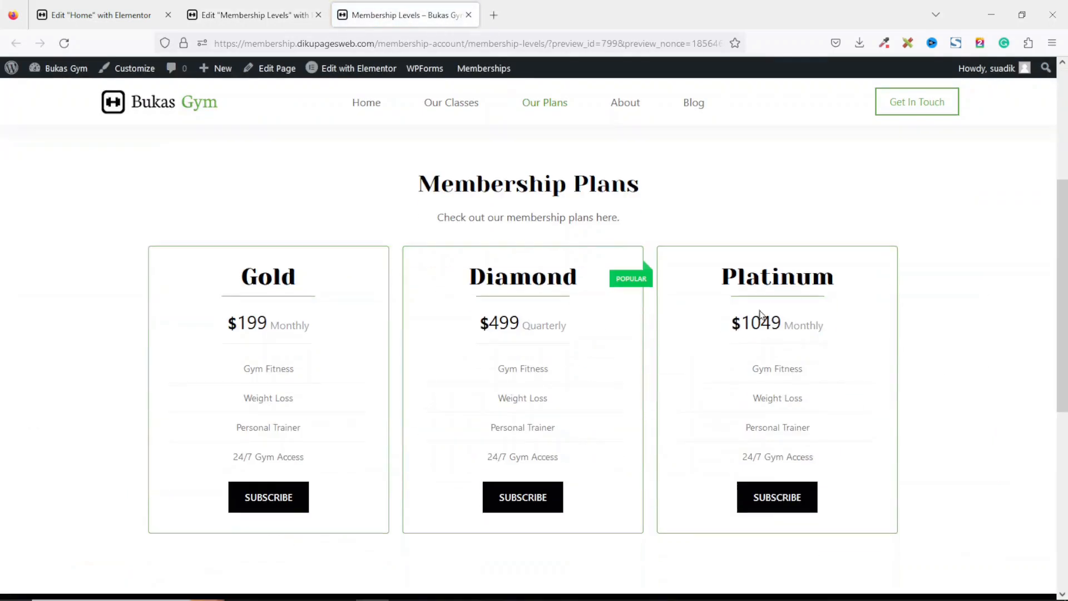
Set the Platinum pricing table's price to 1049 on the home page as well.
click(119, 15)
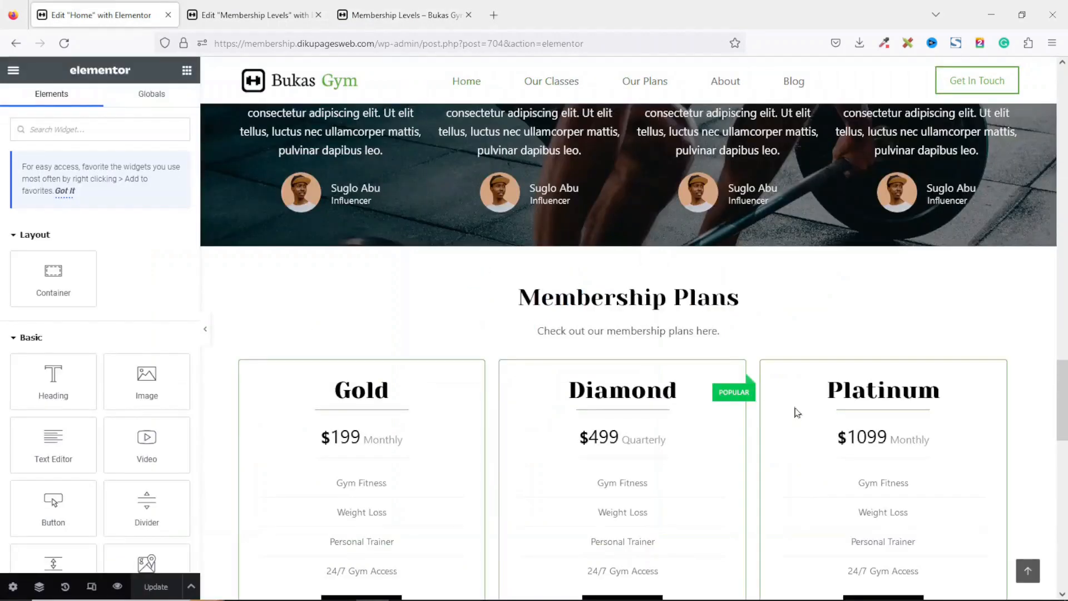
click(898, 435)
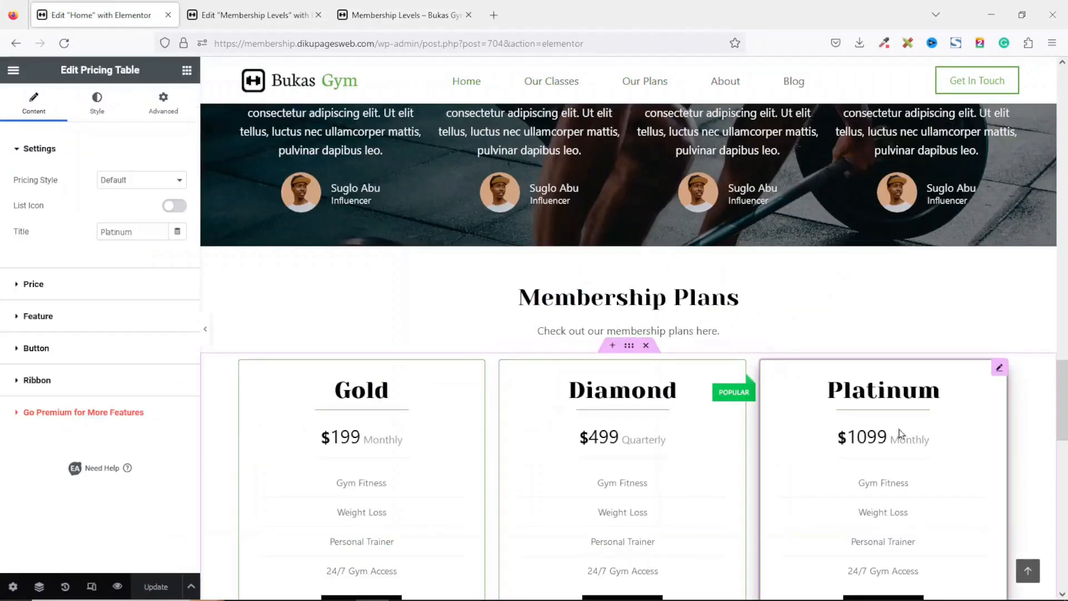
click(32, 285)
double_click(111, 212)
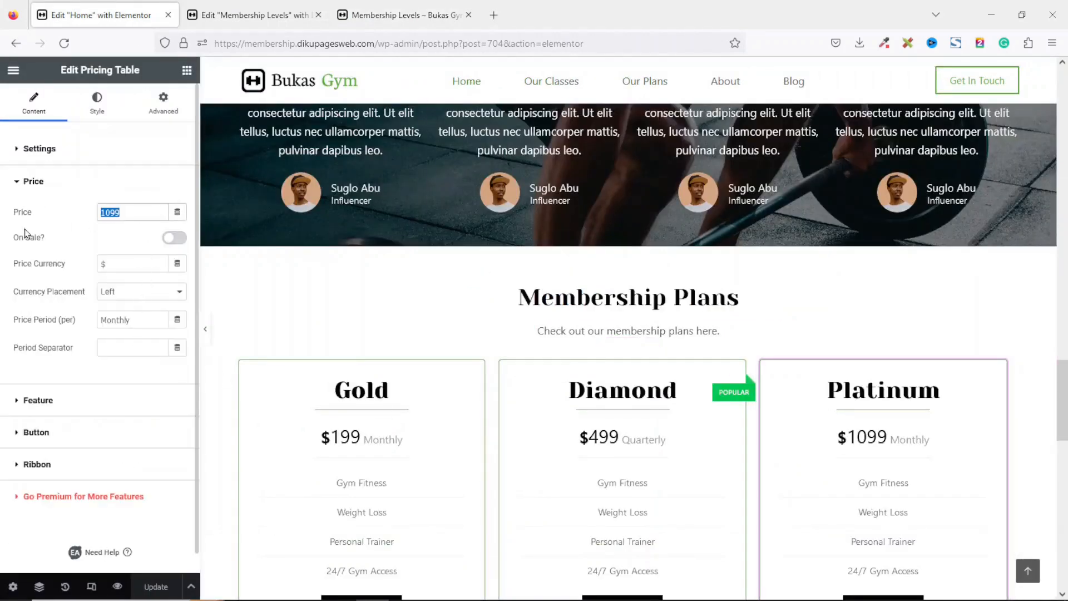
text(1049)
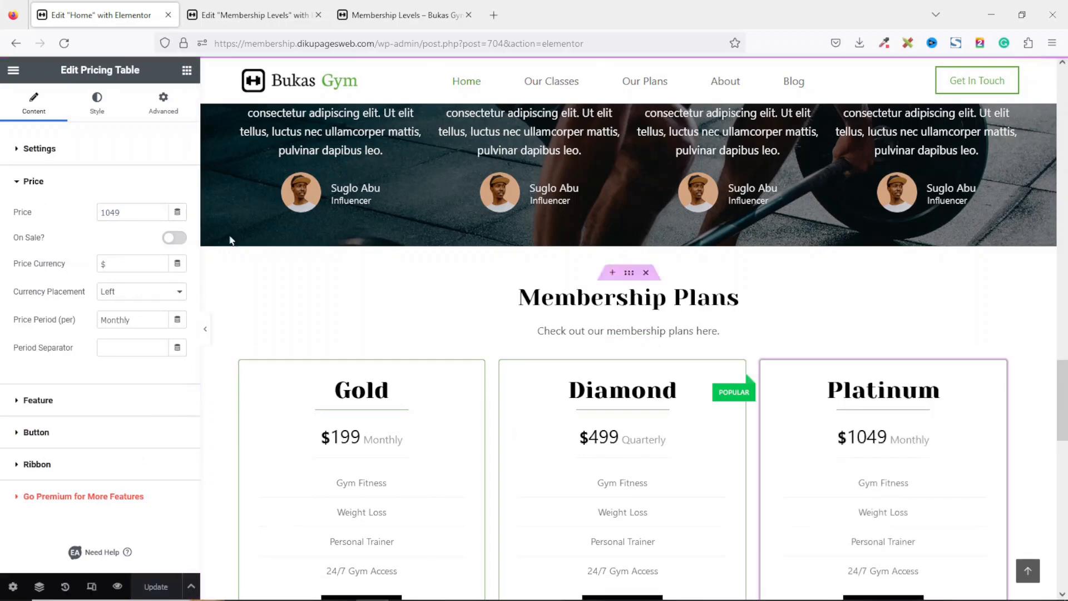
Close the Home and Membership Levels editor tabs, leaving only the page preview open.
click(167, 15)
click(168, 15)
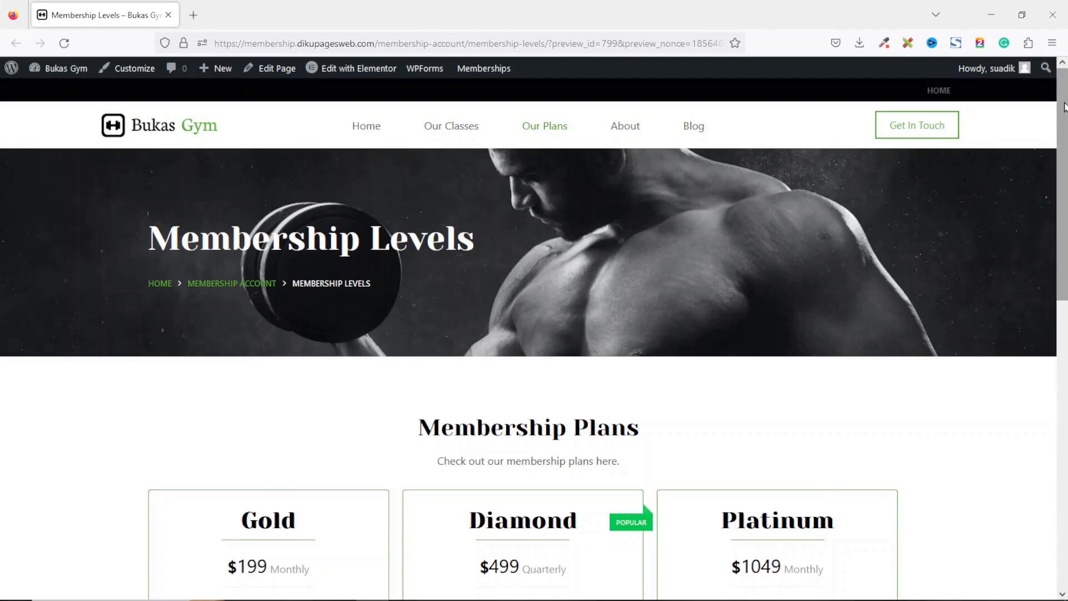
scroll(1052, 261, down, 5)
scroll(1052, 261, up, 5)
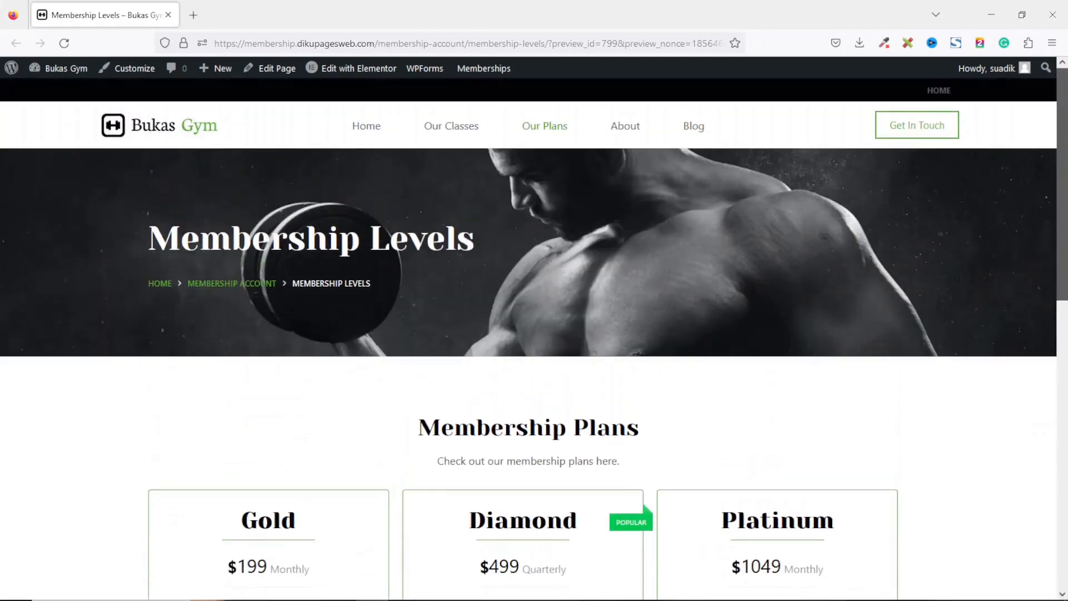
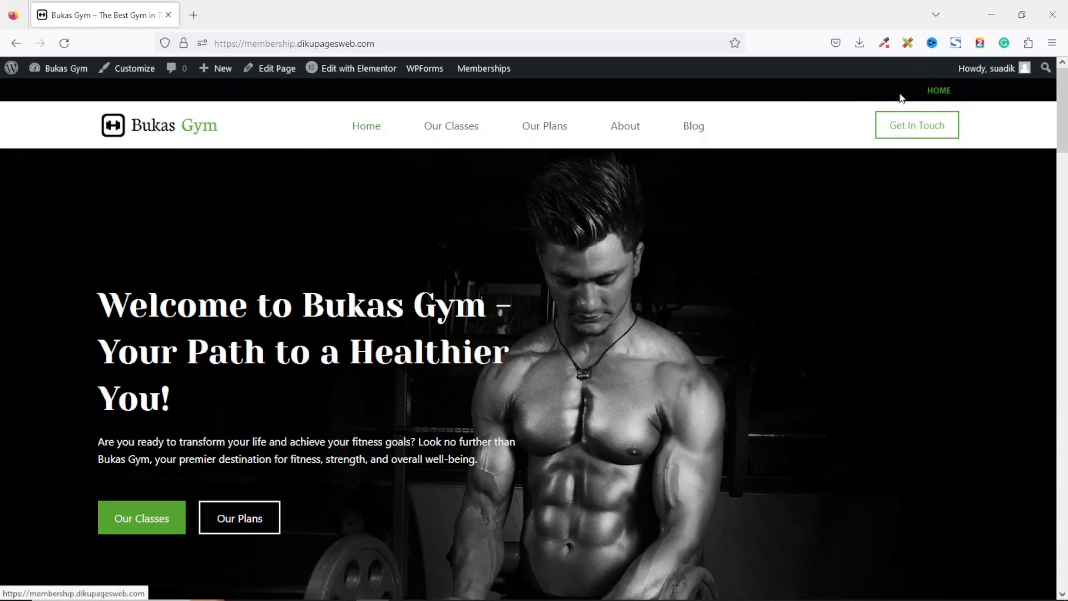
Install and activate the User Menus – Nav Menu Visibility plugin, skipping its opt-in screen.
drag(825, 85, 991, 96)
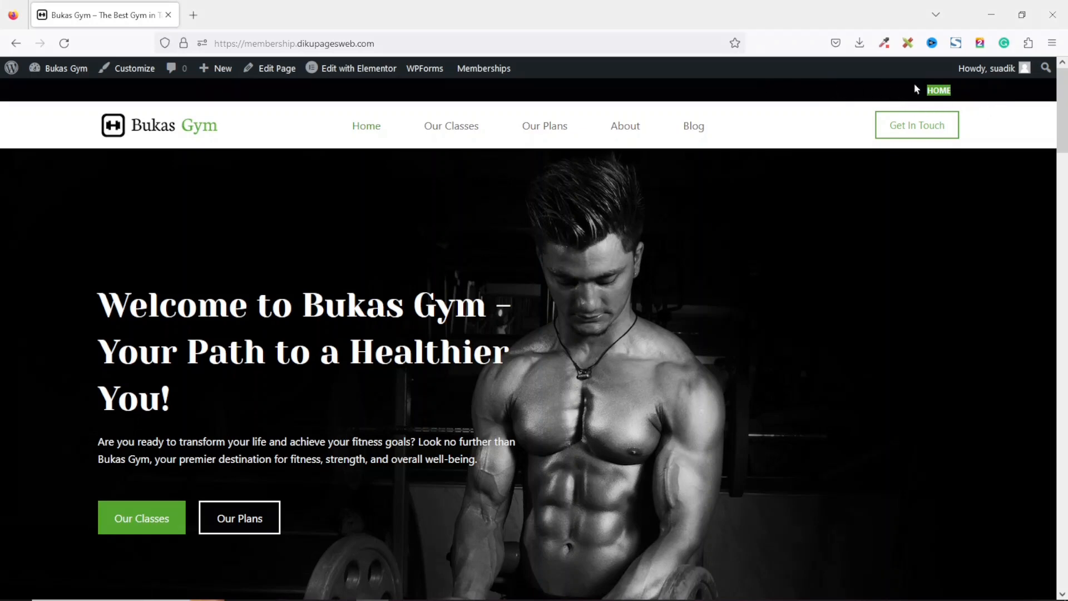
click(800, 102)
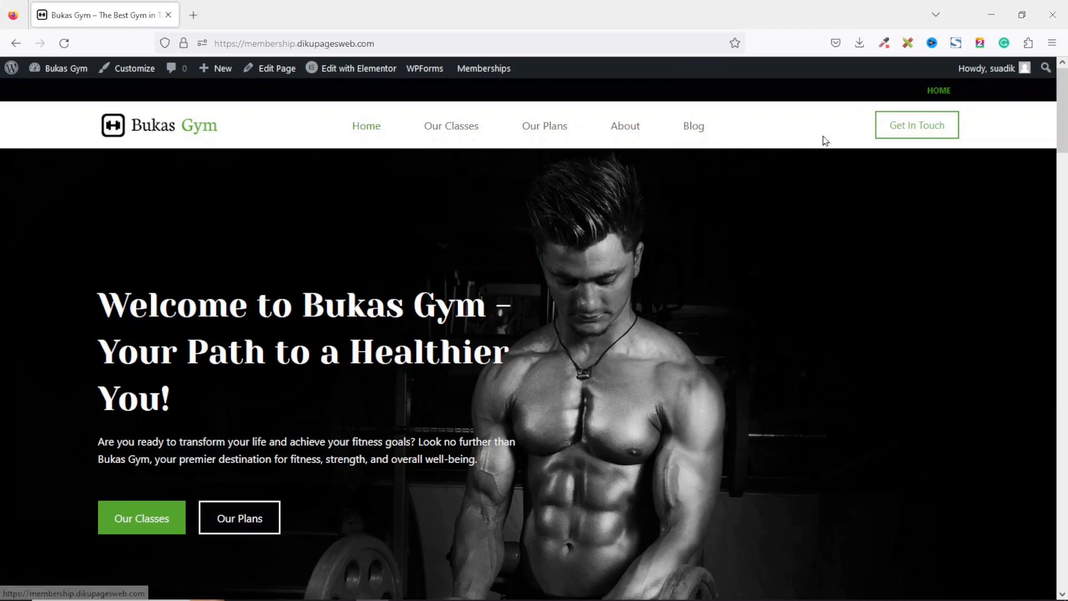
click(58, 69)
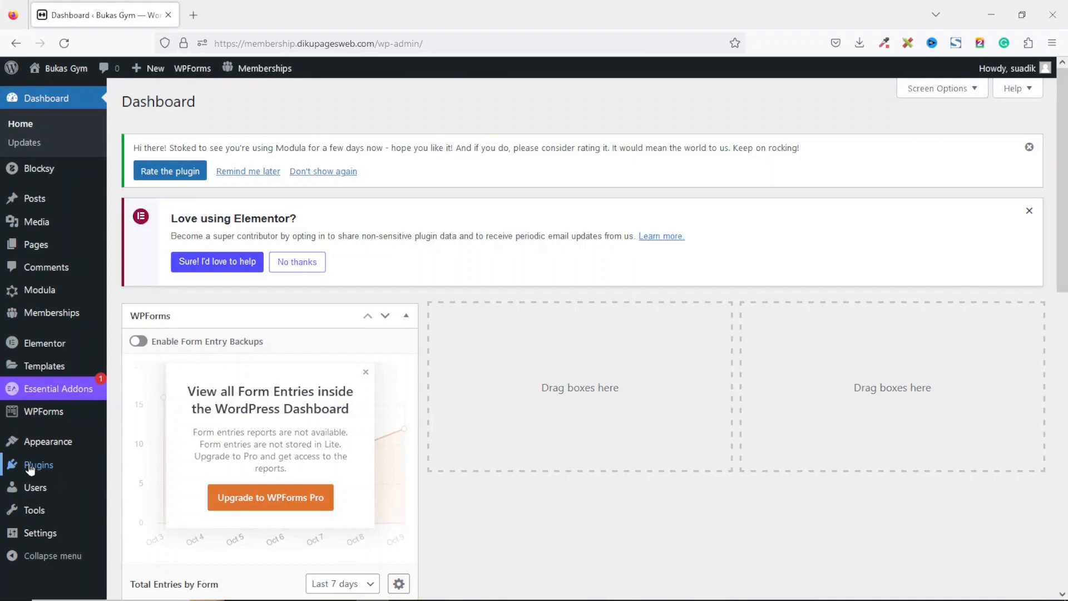
mouse_move(30, 468)
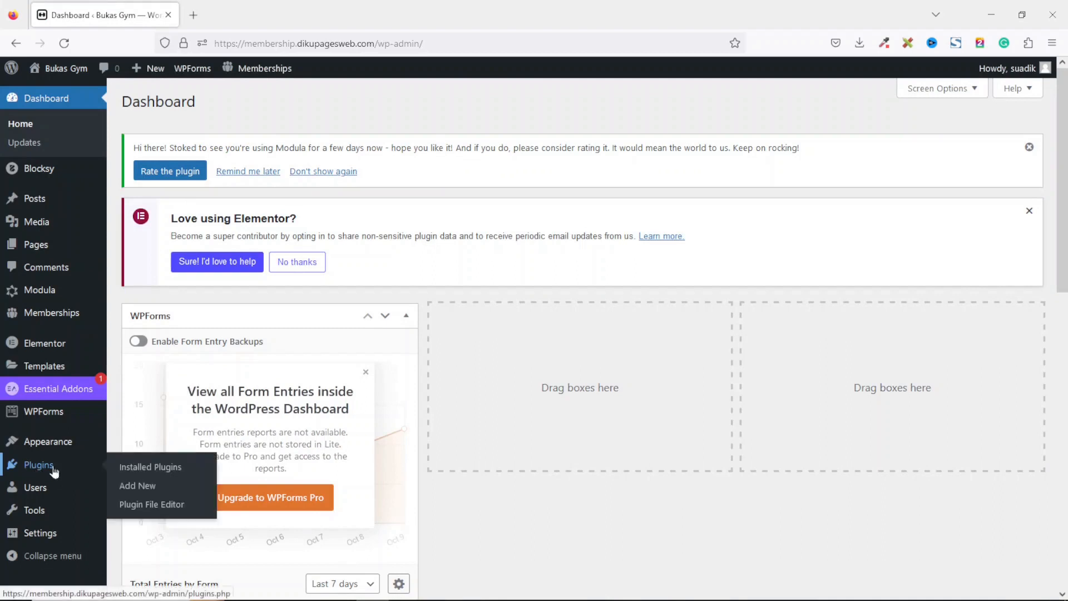
click(137, 487)
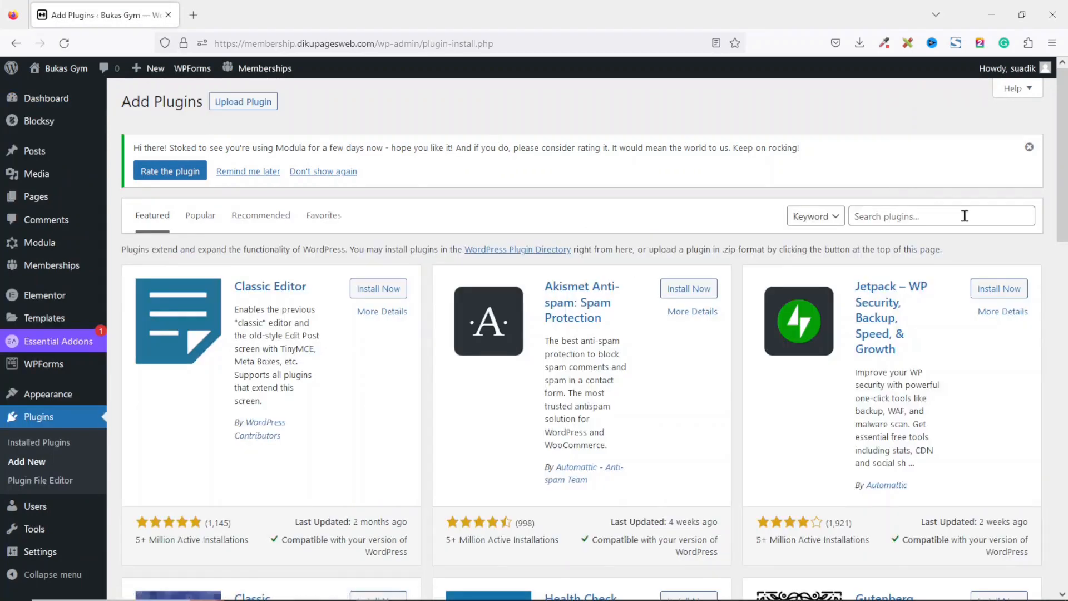
click(937, 215)
text(user menus)
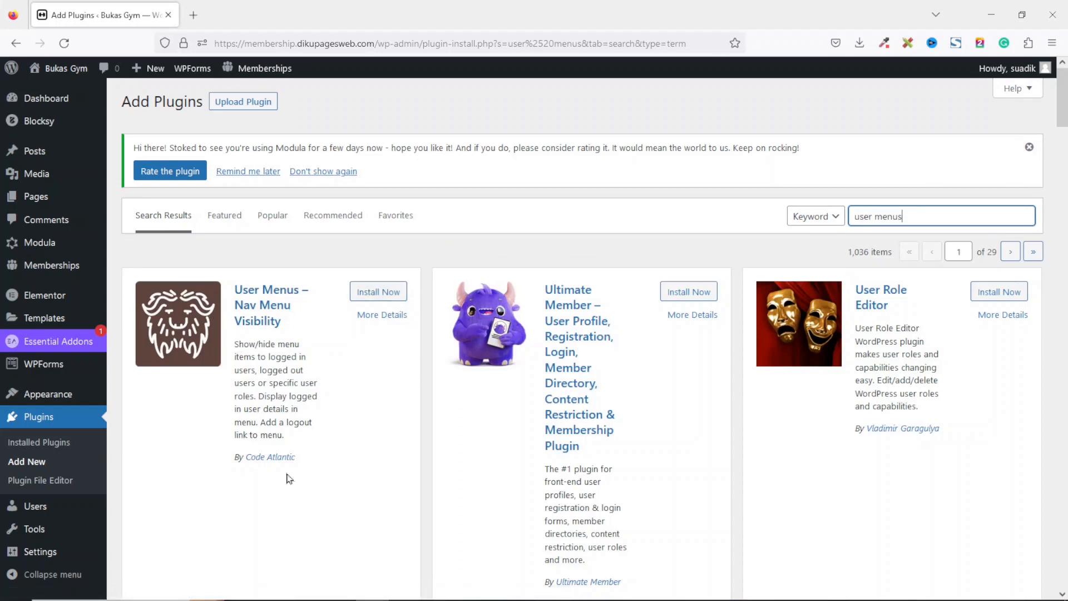
click(378, 291)
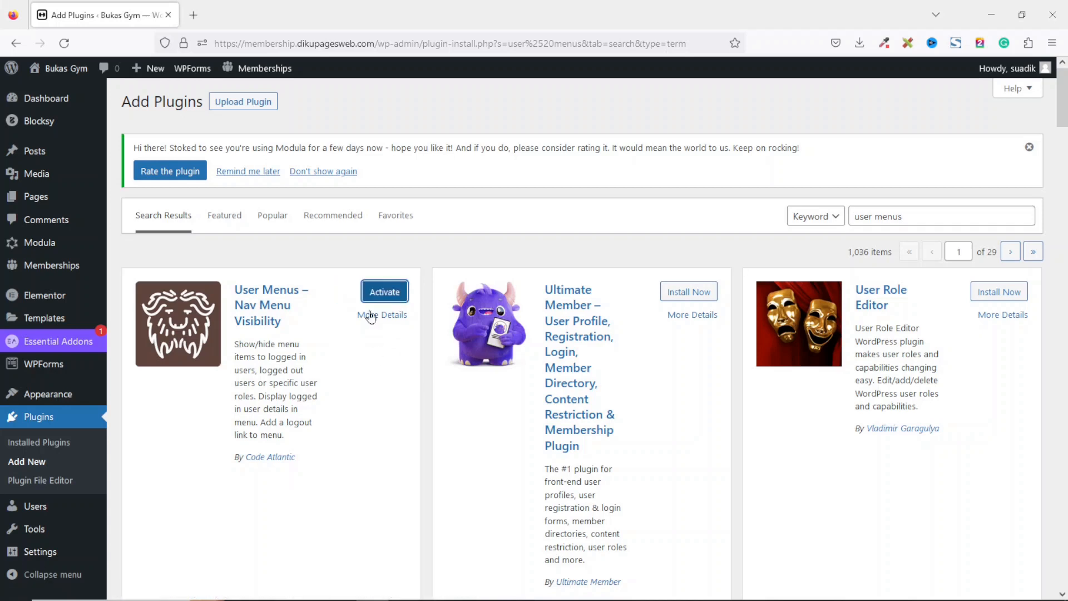
click(381, 294)
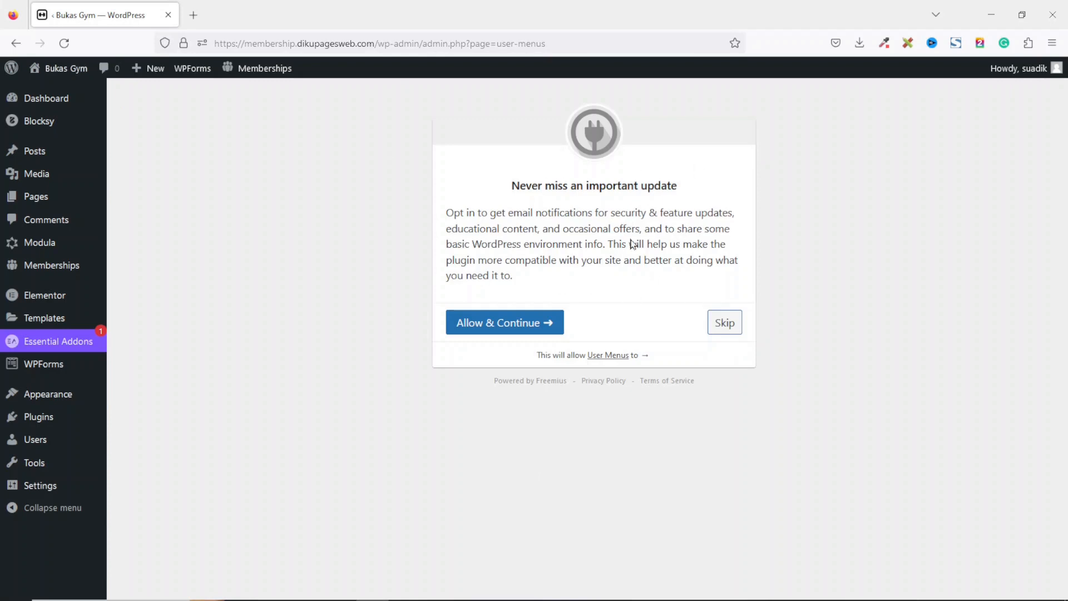
click(722, 330)
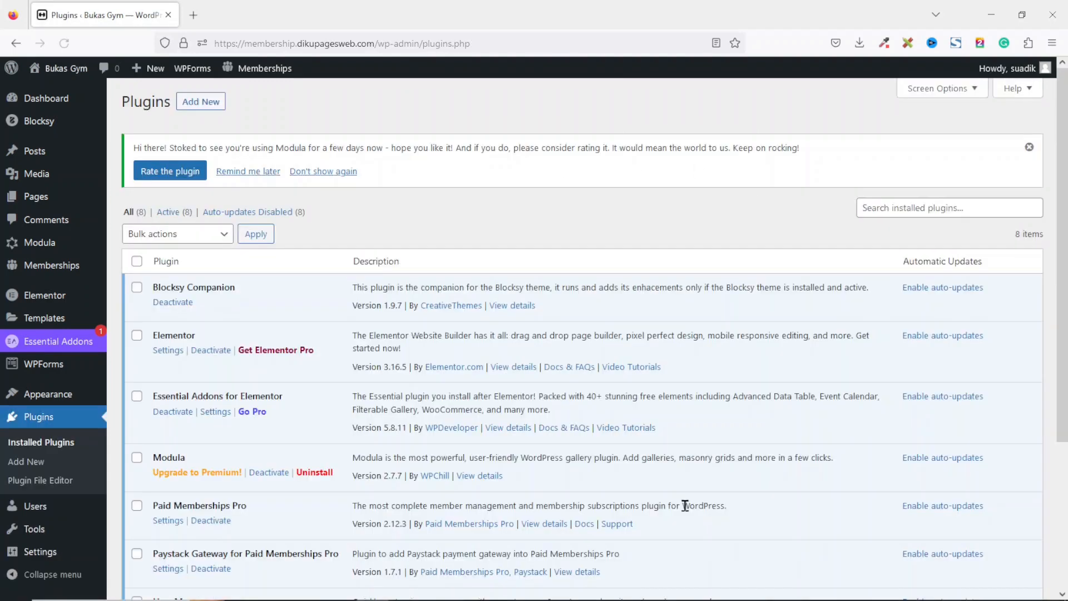
Deactivate and delete the Modula plugin.
scroll(594, 334, down, 4)
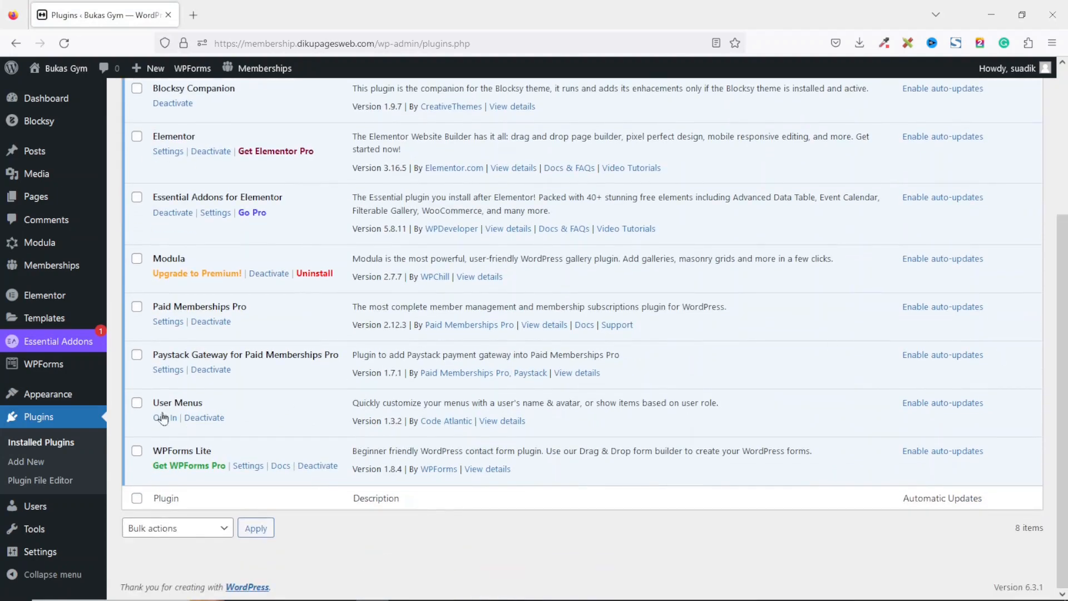
drag(154, 402, 211, 409)
click(270, 274)
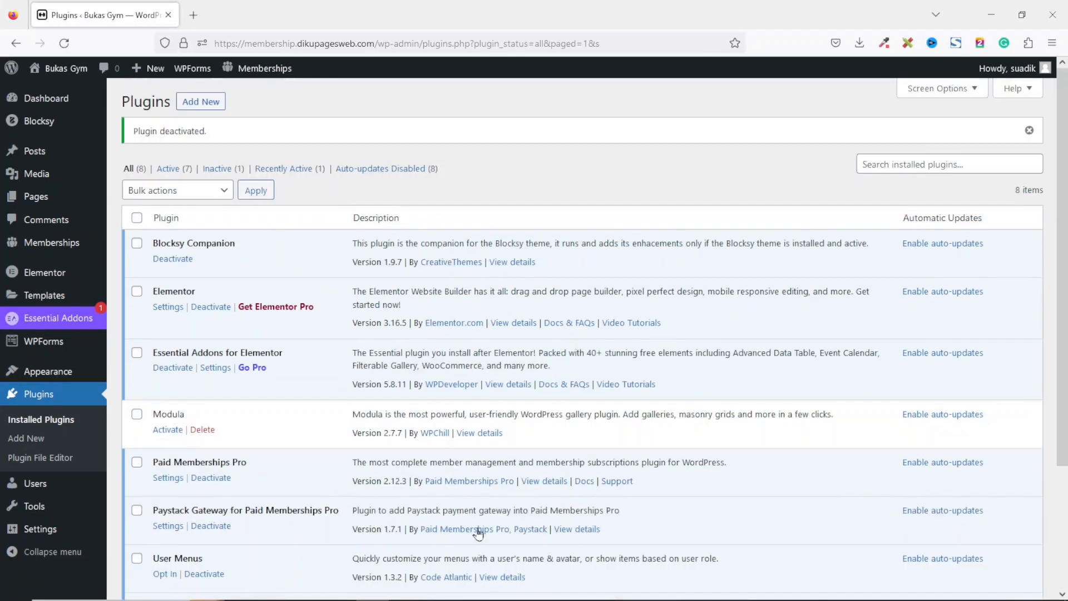
click(202, 429)
click(591, 348)
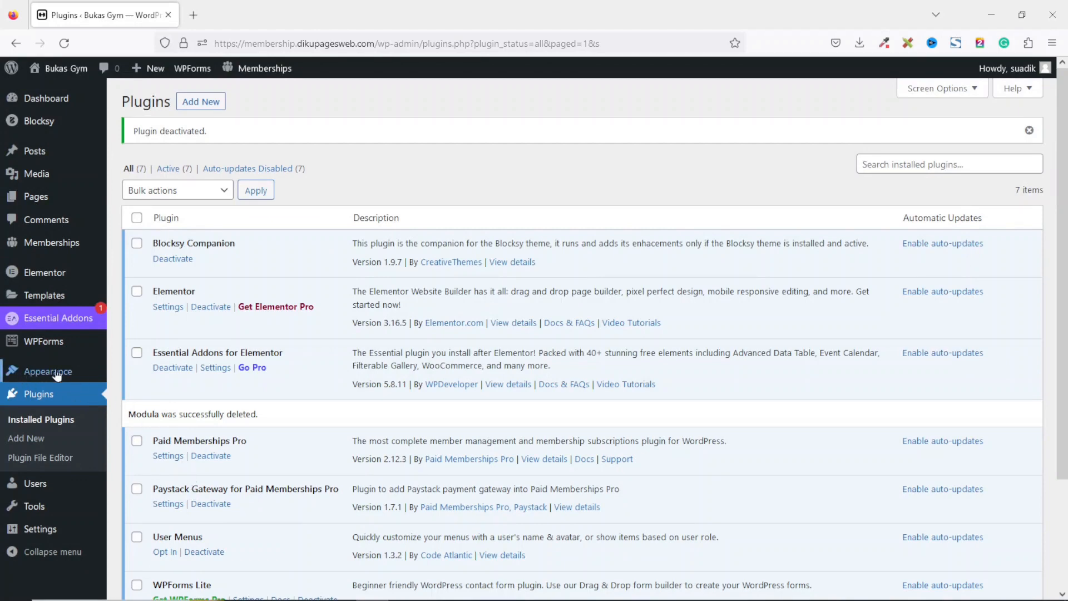
Open the Top Menu for editing and remove its Home item.
mouse_move(38, 371)
click(138, 429)
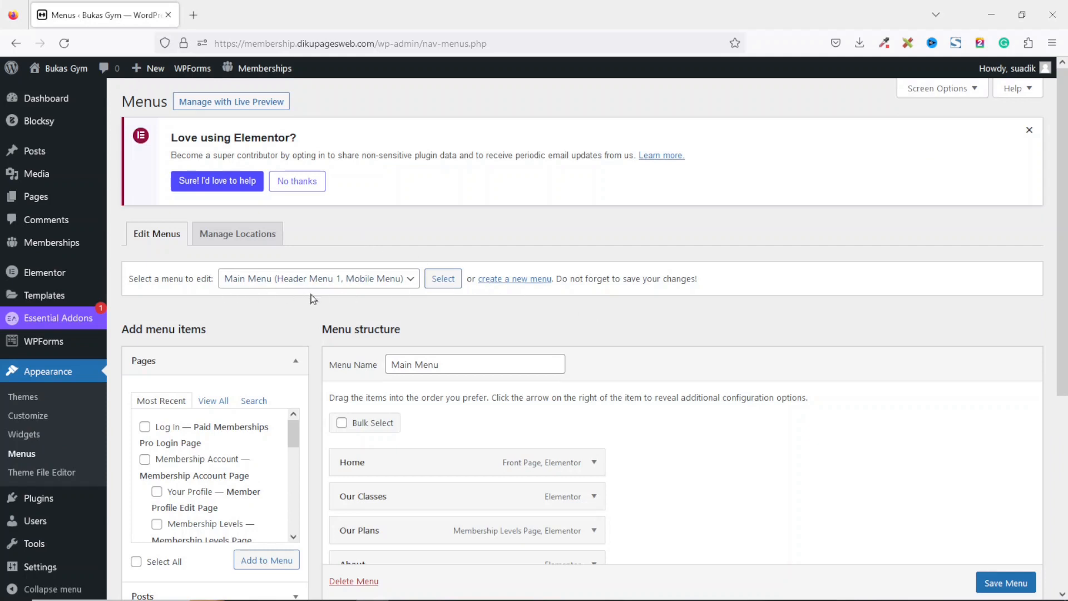
click(324, 285)
click(281, 361)
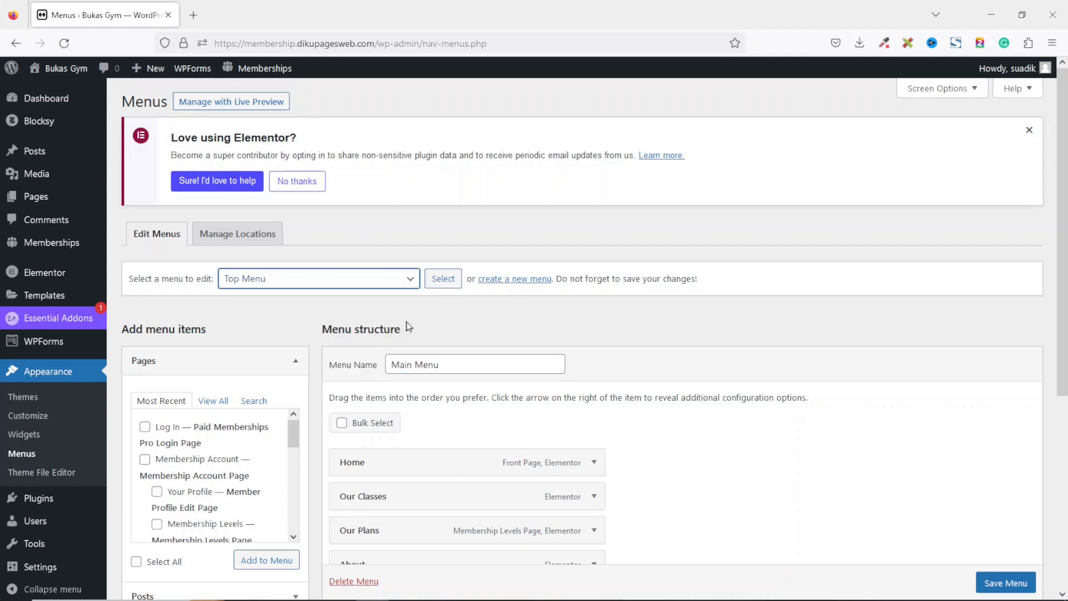
click(443, 280)
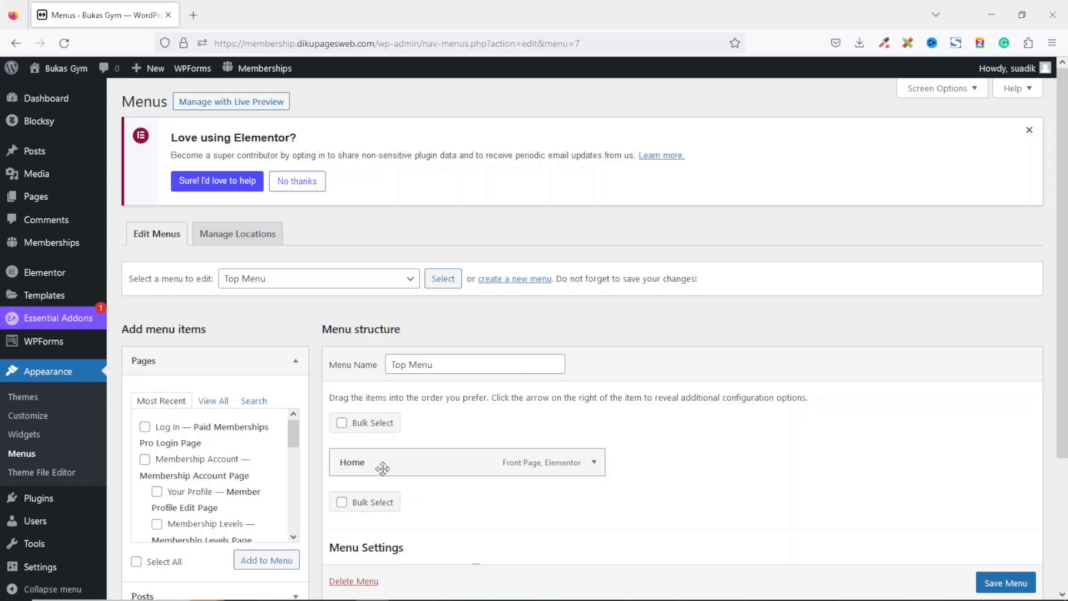
click(594, 462)
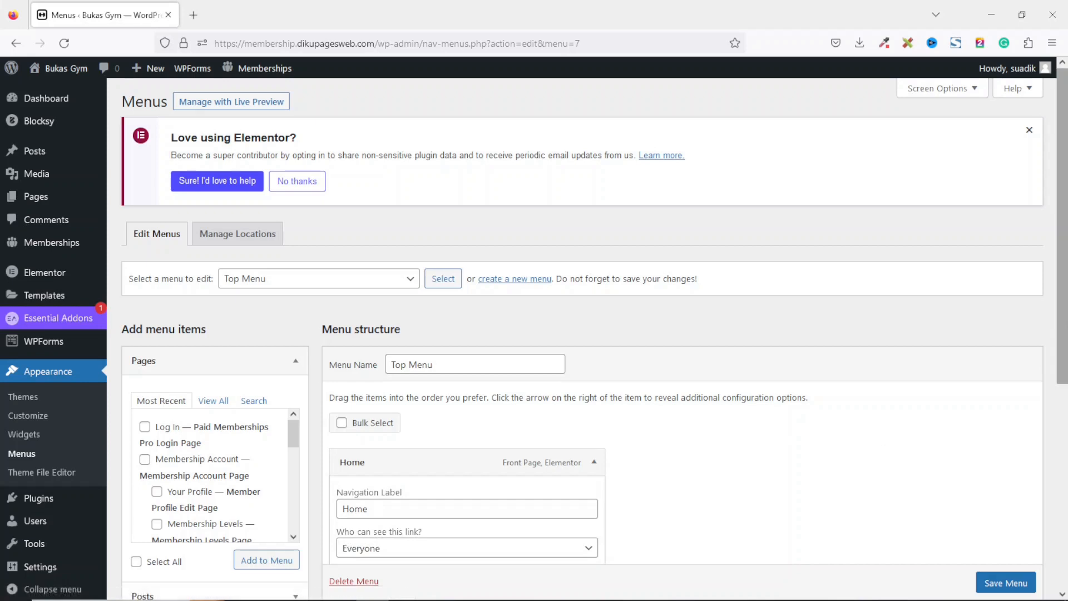
scroll(667, 389, down, 3)
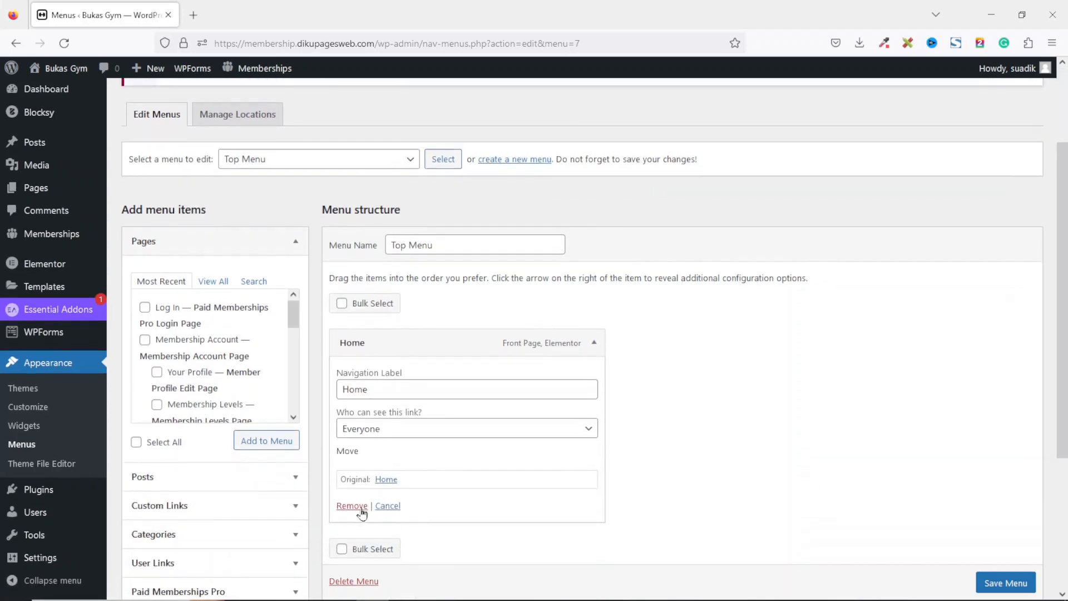
click(352, 505)
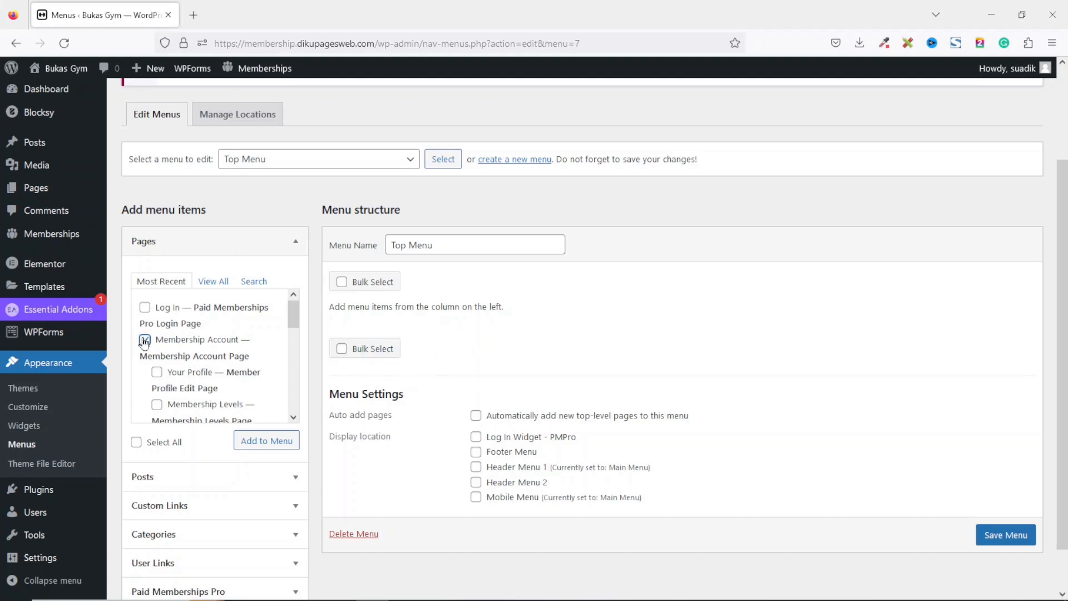
Add the Membership Account page to the Top Menu twice.
click(267, 440)
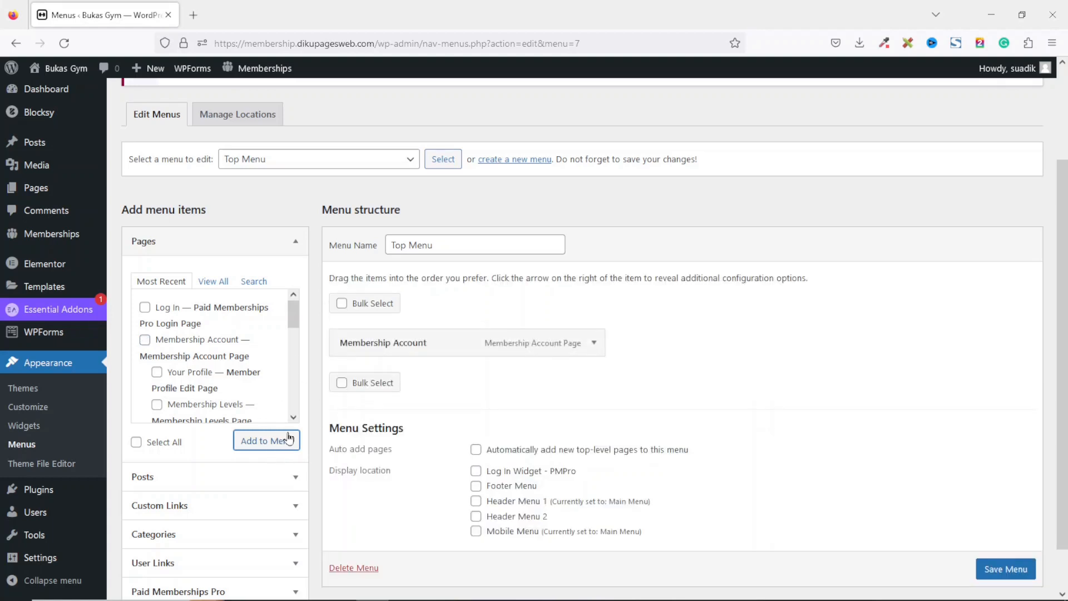
click(158, 341)
click(266, 441)
scroll(375, 490, down, 3)
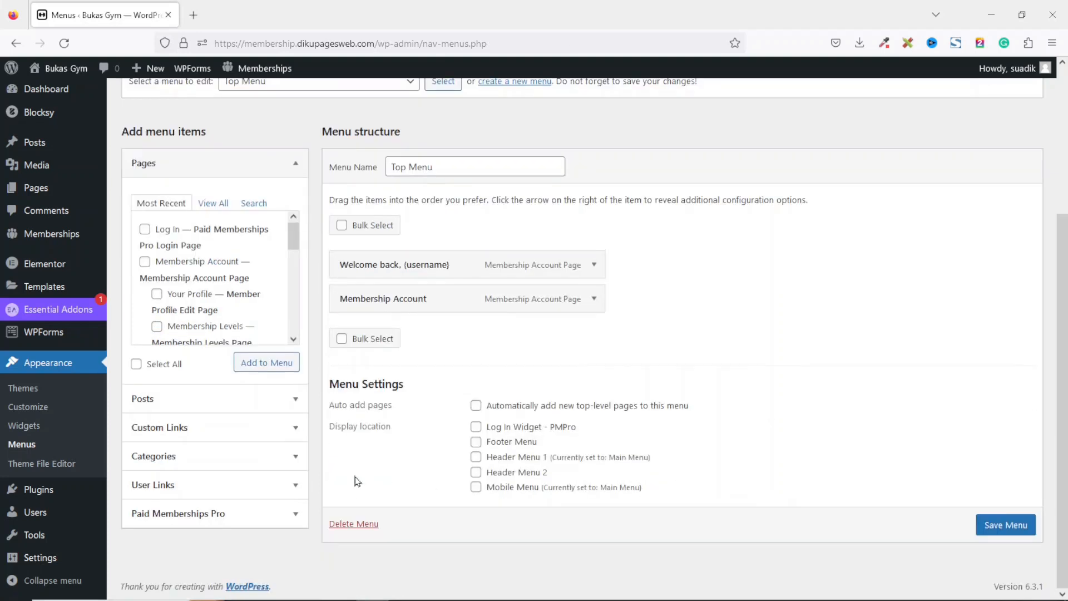
Add the Login and Logout user links to the Top Menu and save the menu.
click(141, 482)
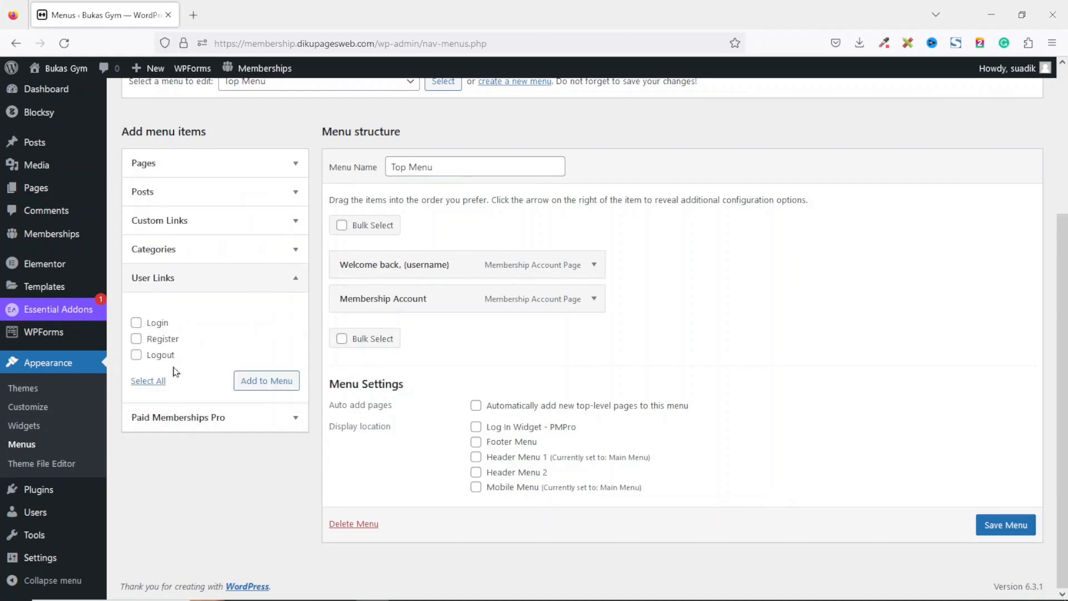
click(159, 323)
click(167, 356)
click(245, 383)
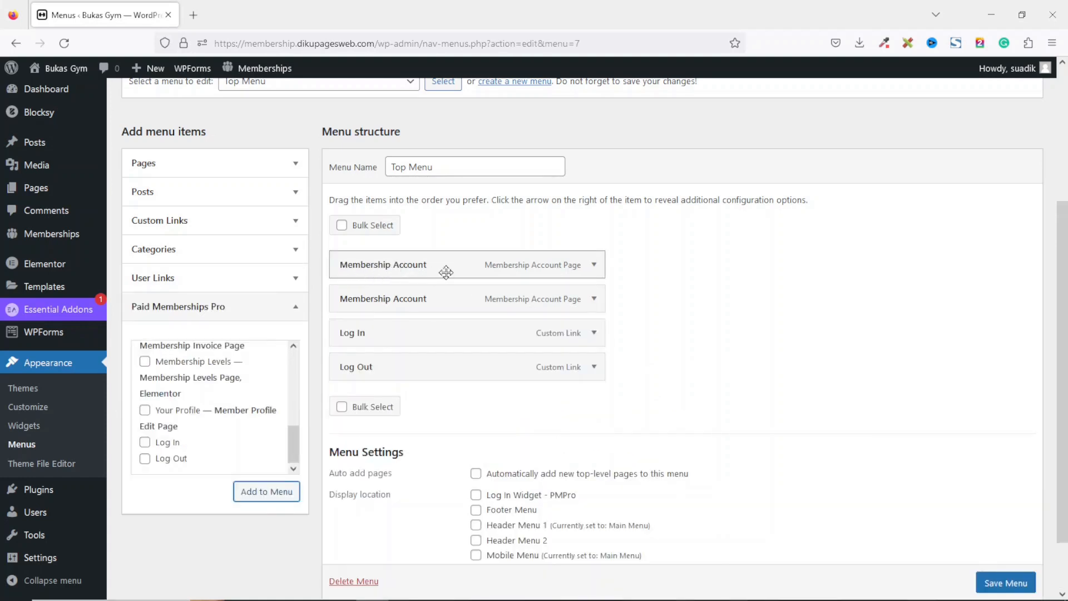
click(595, 267)
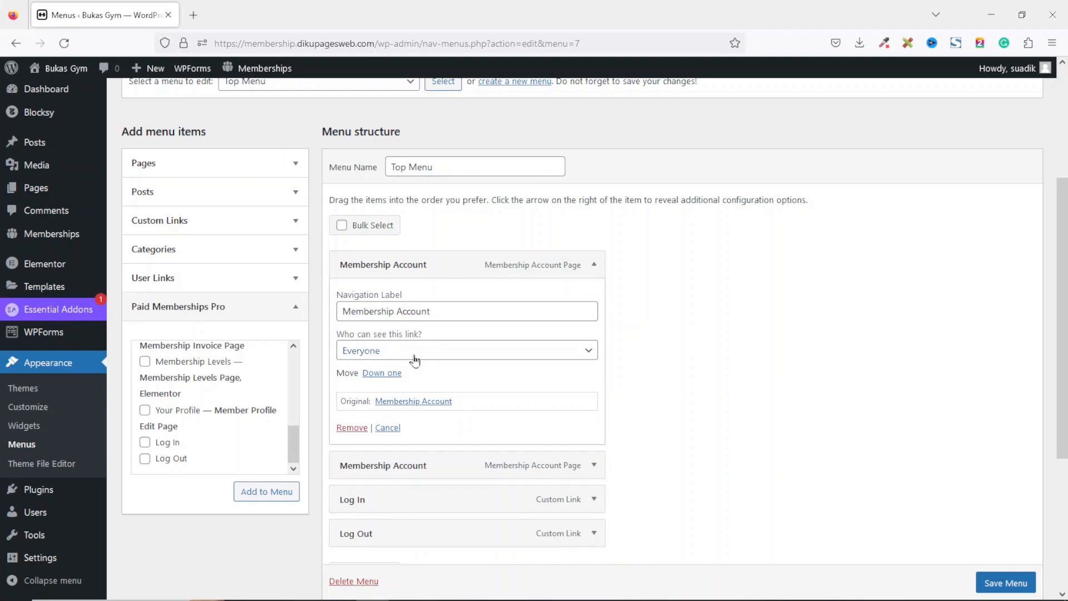
click(1006, 582)
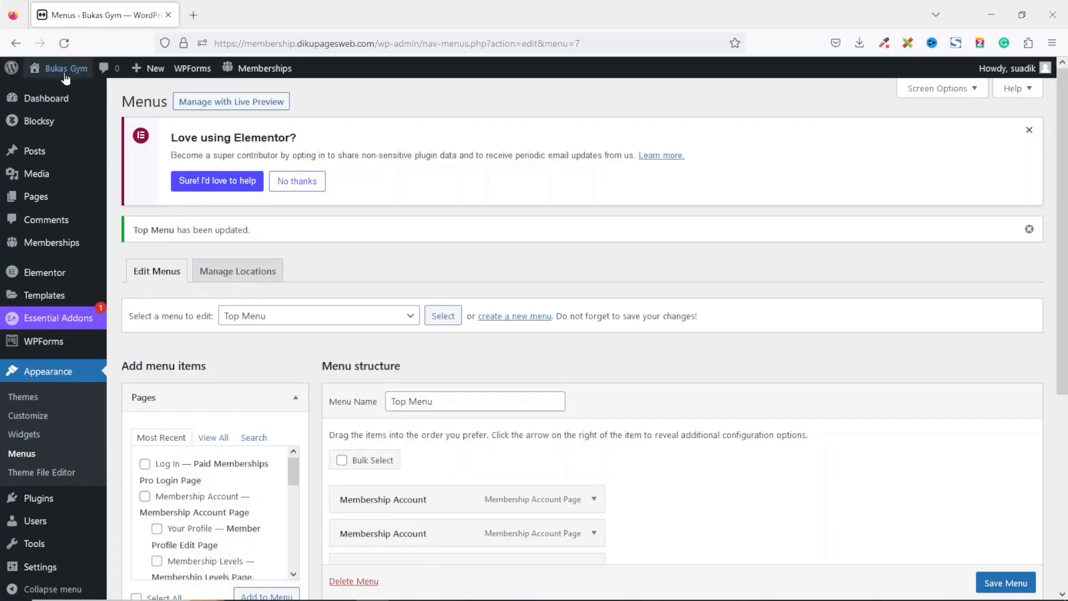
Open the site in a new private window to check the top menu as a visitor.
right_click(65, 76)
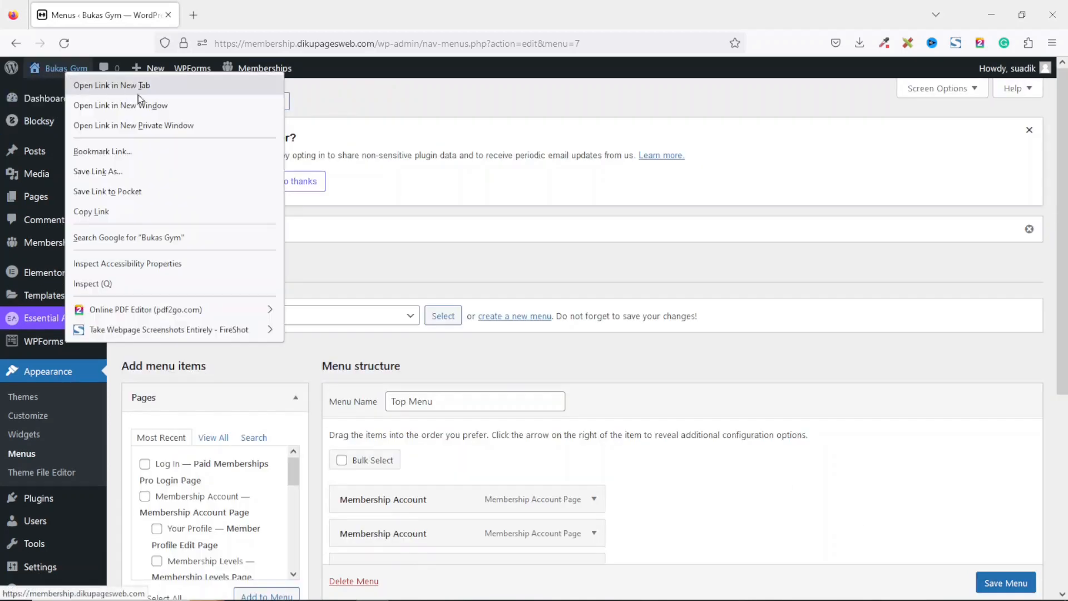
click(143, 124)
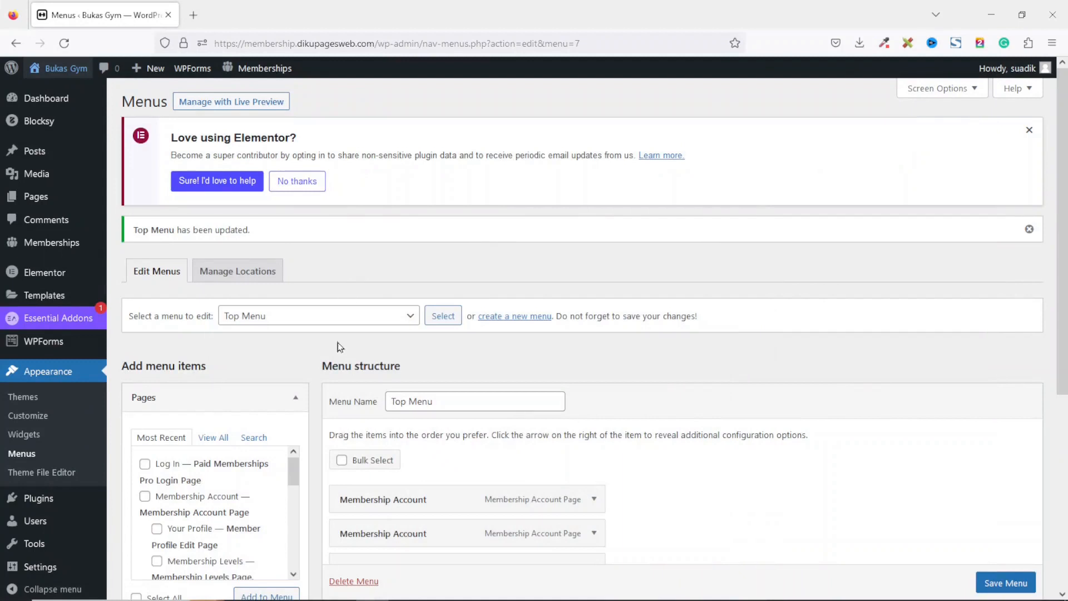
scroll(390, 342, down, 3)
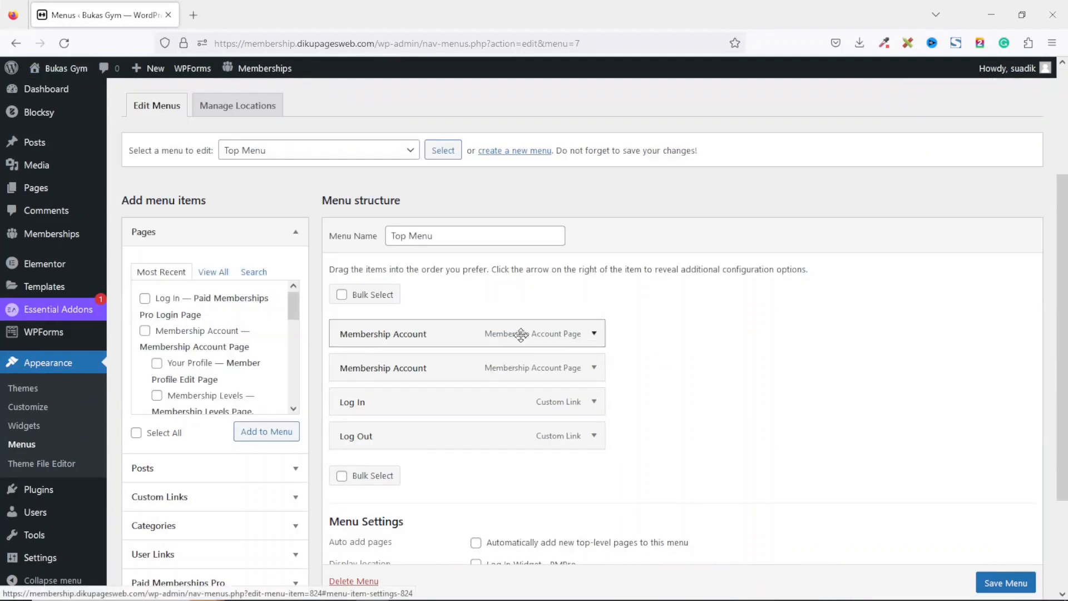
Set the first Membership Account menu item to be visible only to Logged In Users.
click(594, 336)
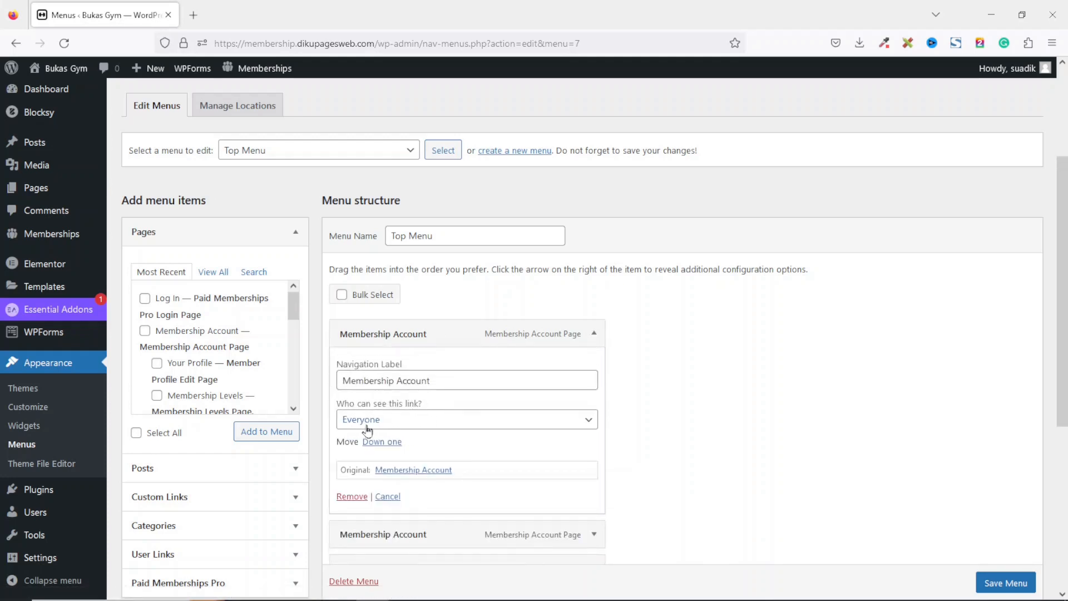
click(446, 426)
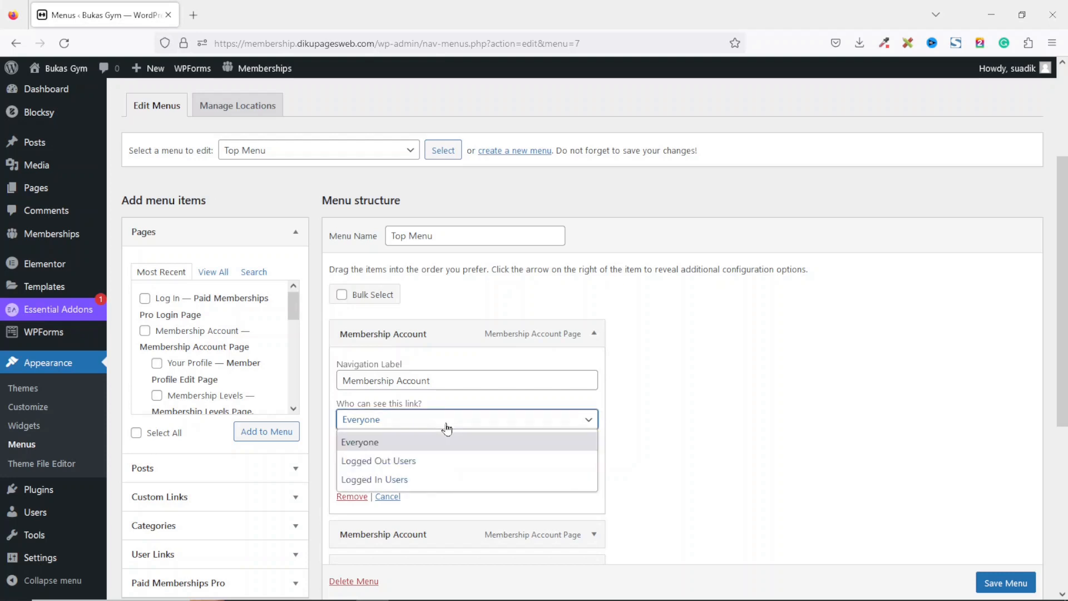
click(391, 482)
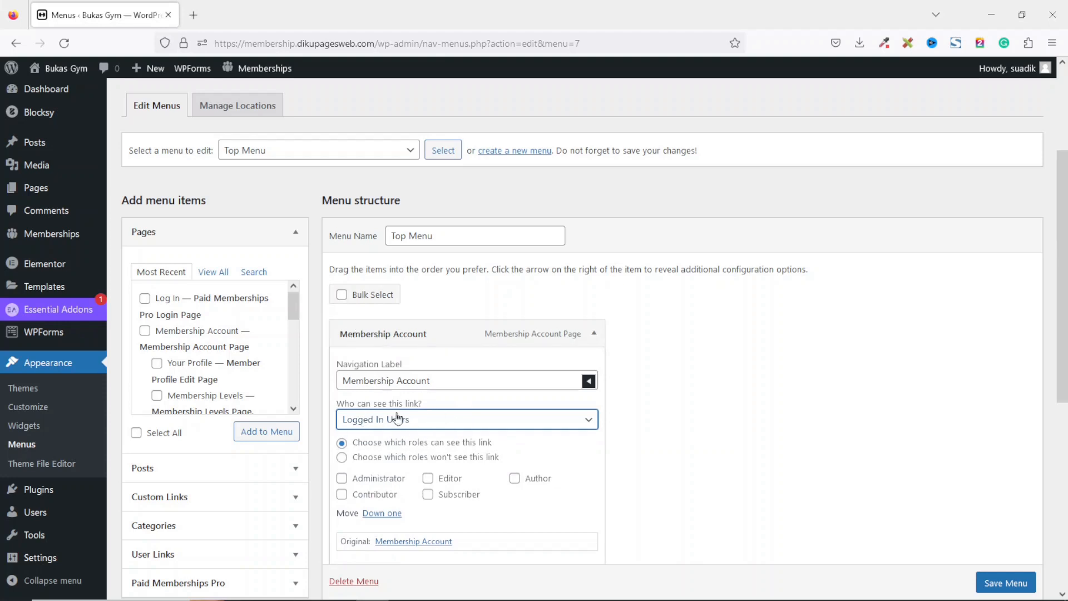
Set that item's navigation label to "Welcome back, (username)" using the username tag.
click(589, 382)
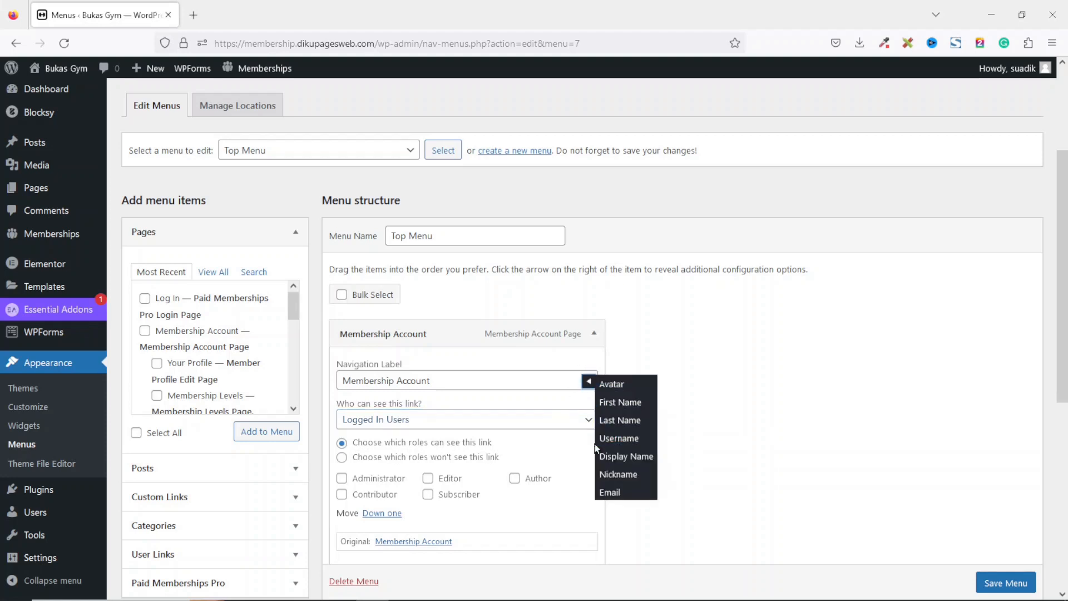
click(637, 448)
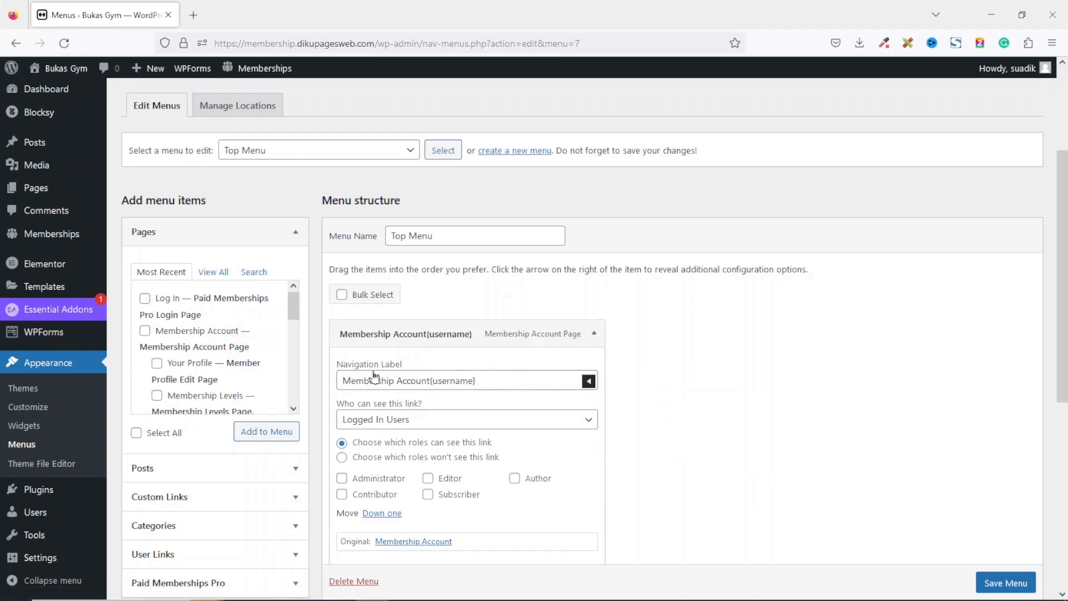
drag(342, 383, 417, 382)
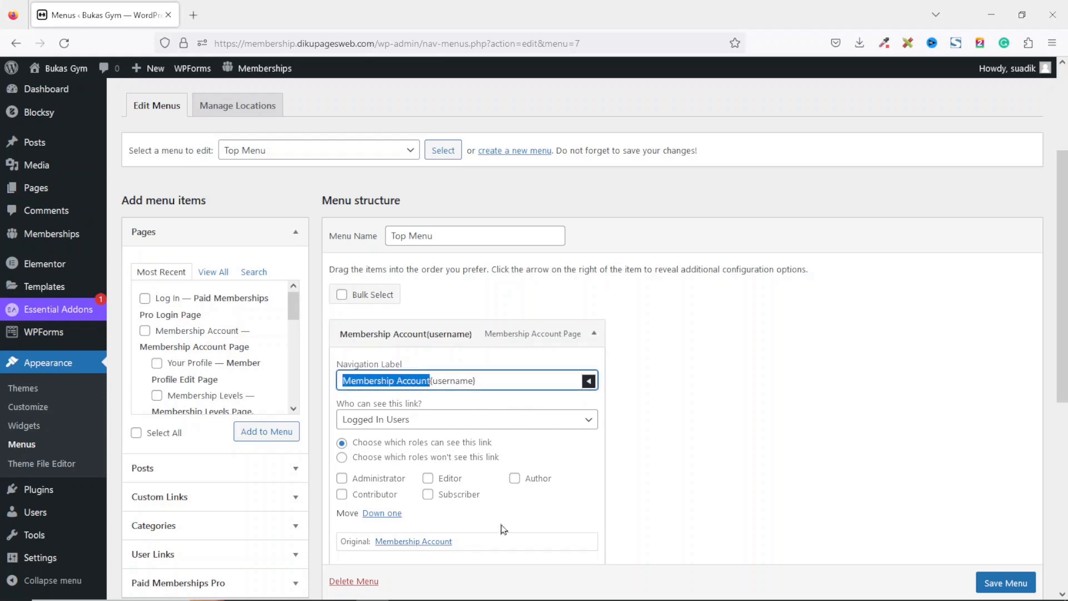
text(We)
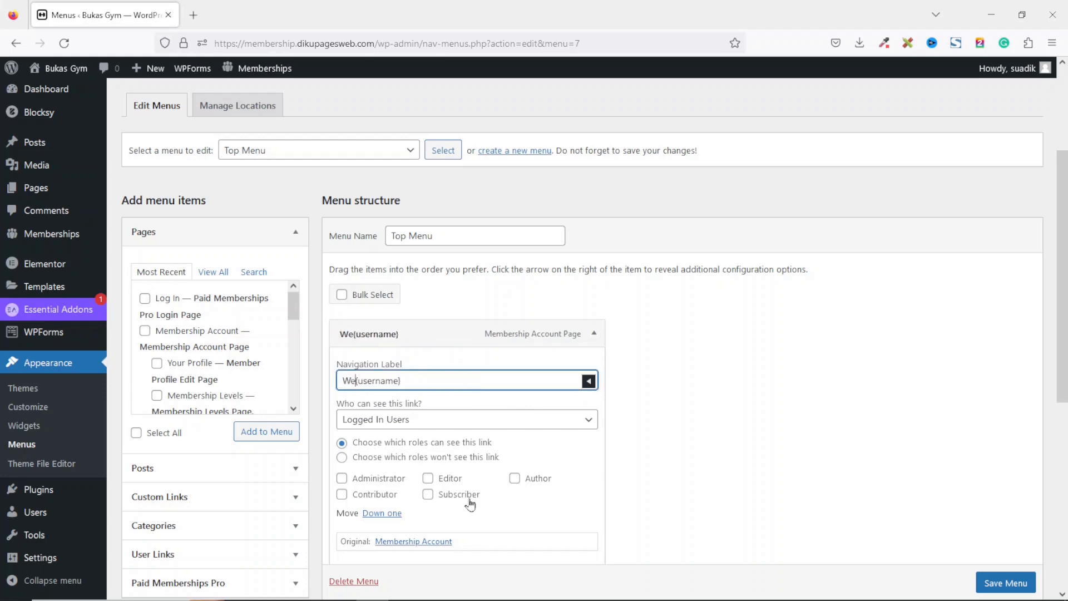
text(lcome back)
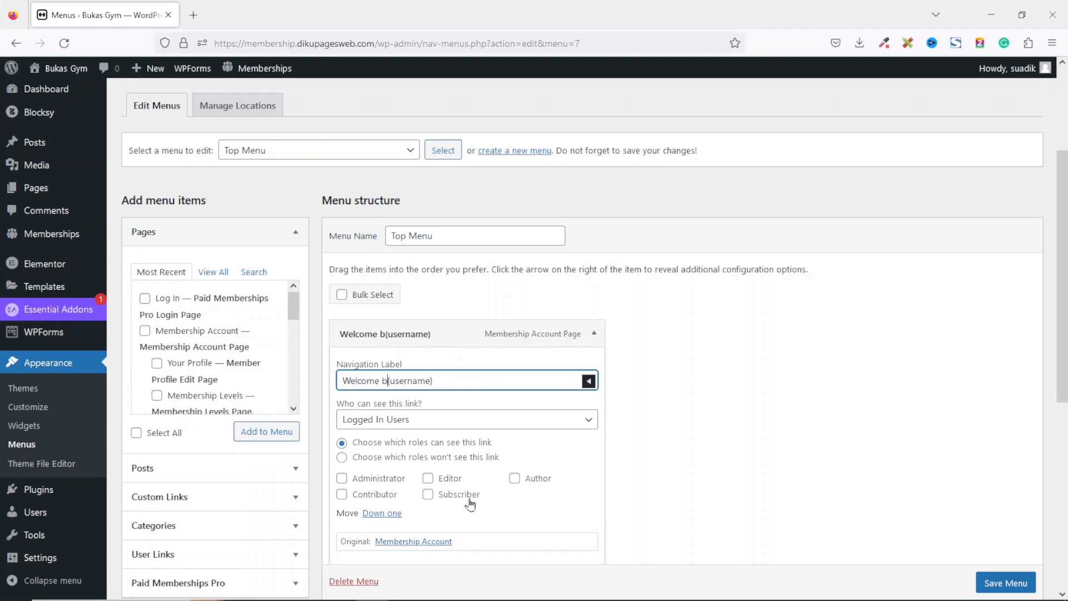
text(,)
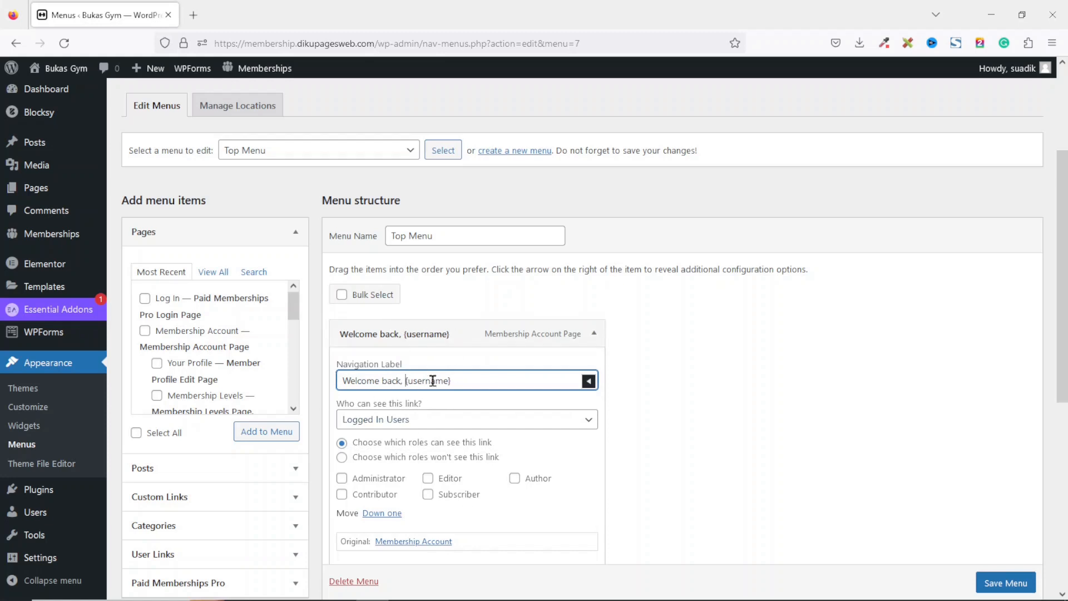
Set the second Membership Account menu item to be visible only to Logged In Users.
click(595, 336)
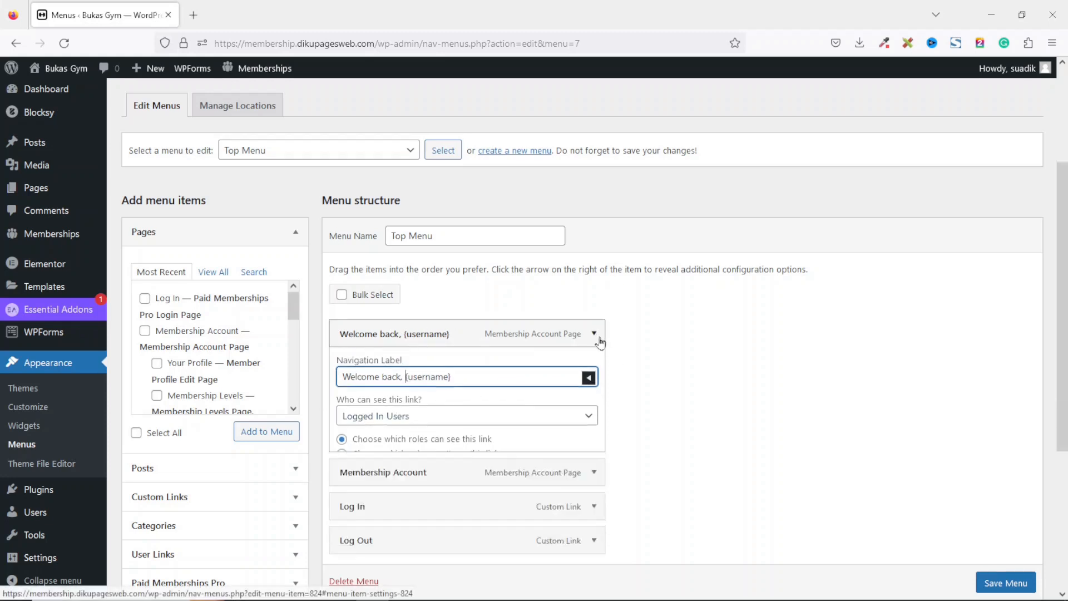
click(594, 368)
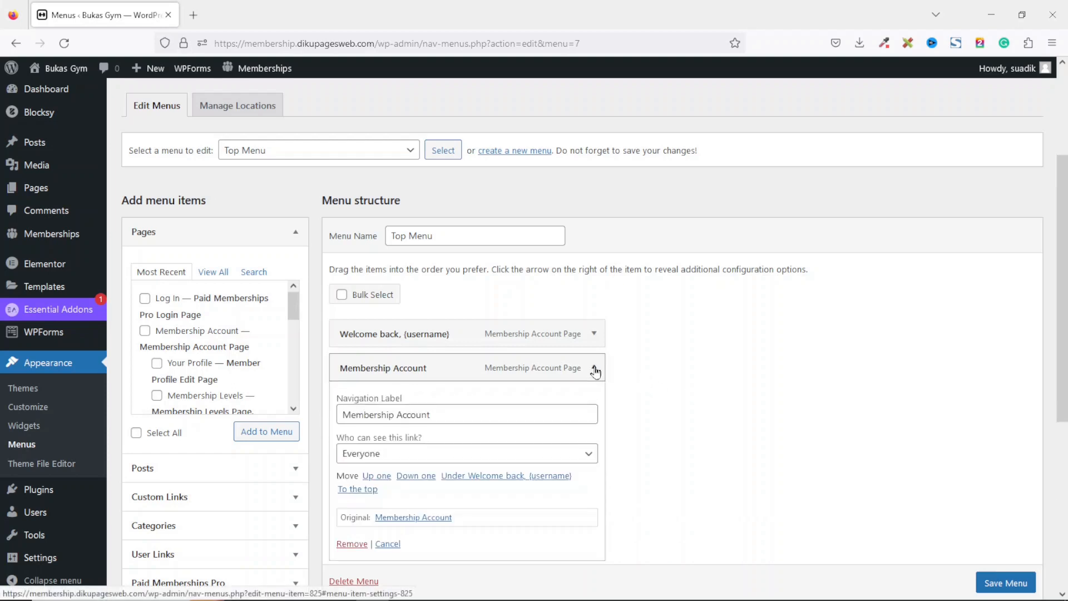
click(422, 454)
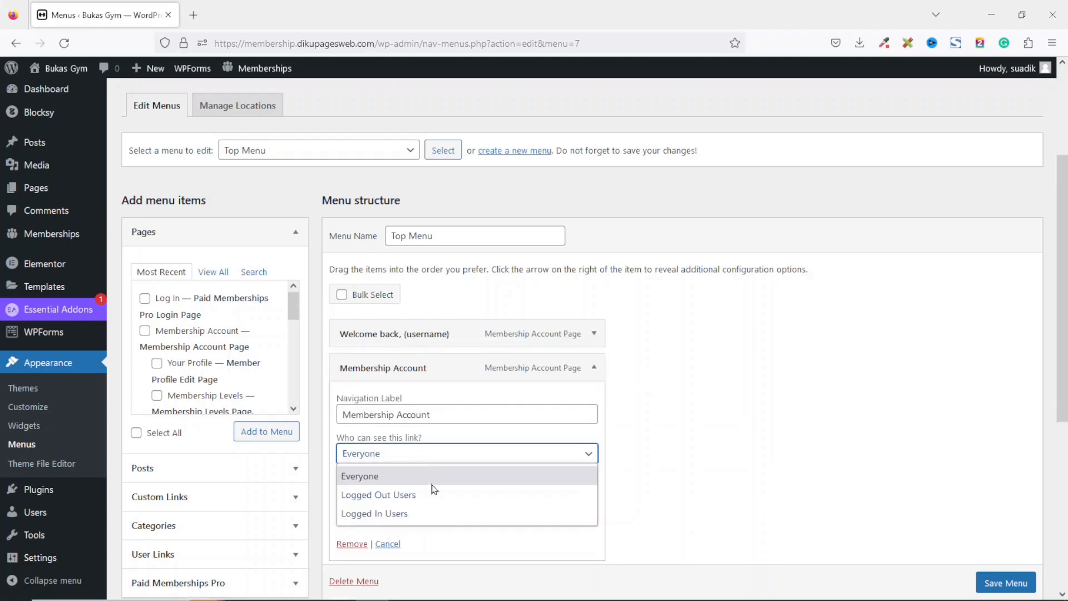
click(402, 514)
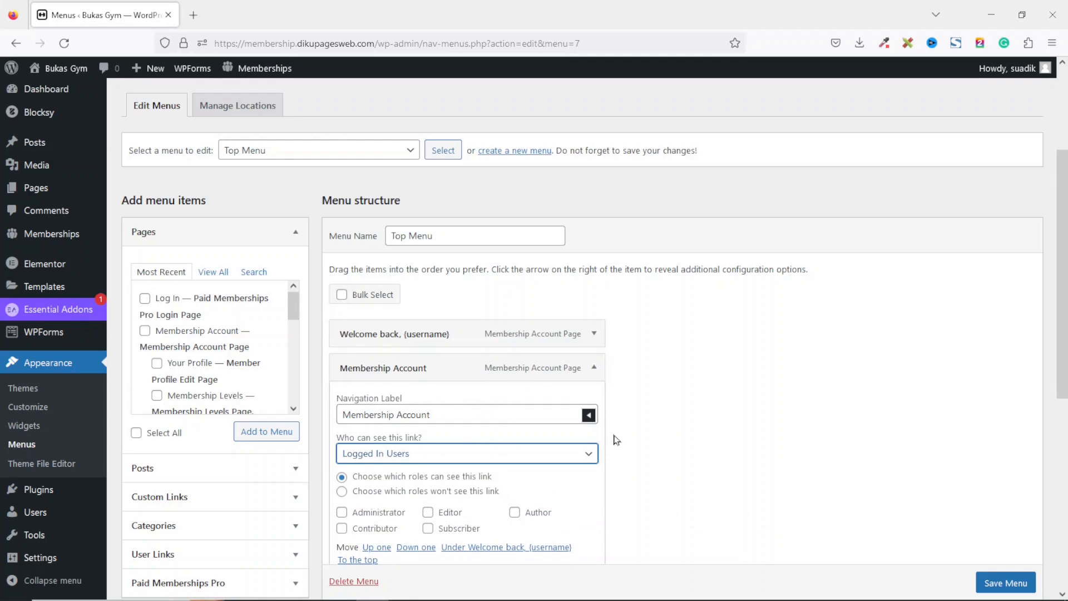
click(594, 368)
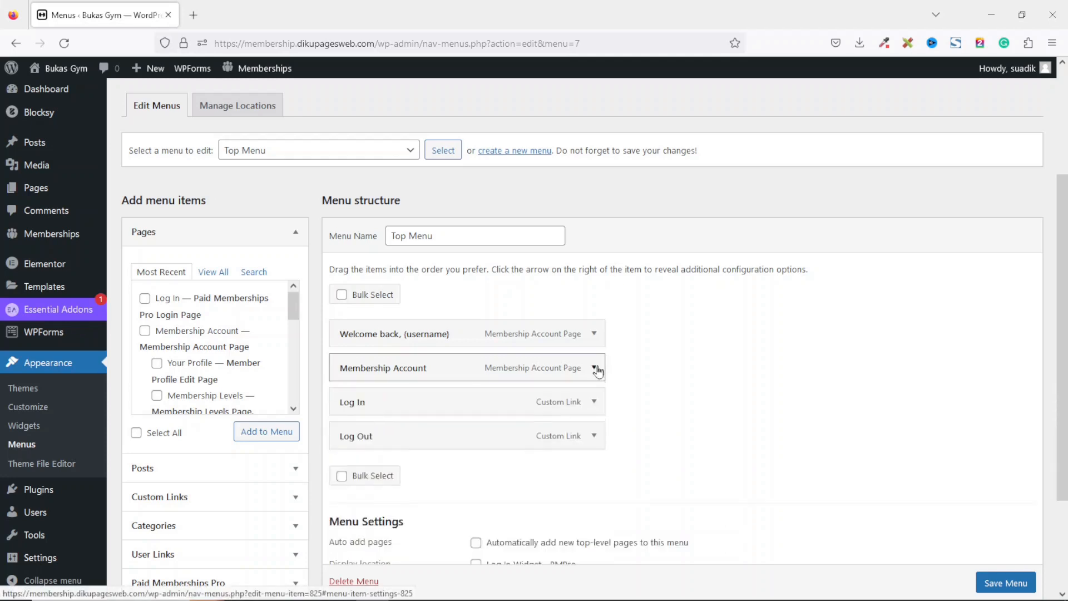
Make the Log In item visible only to Logged Out Users and change its navigation label to "Log In/Register".
click(594, 402)
click(385, 529)
click(393, 568)
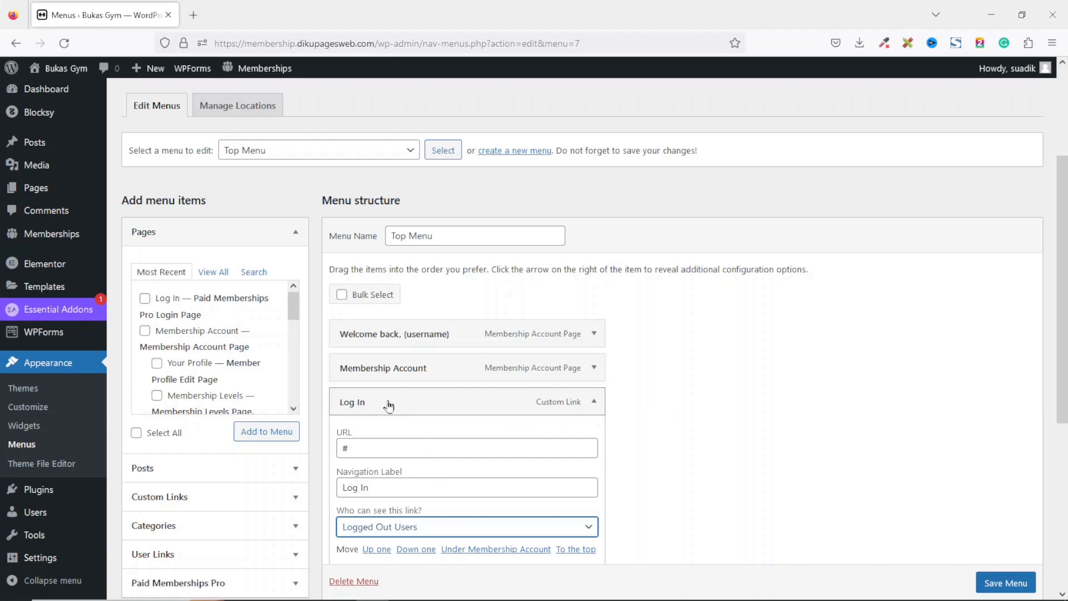
click(403, 489)
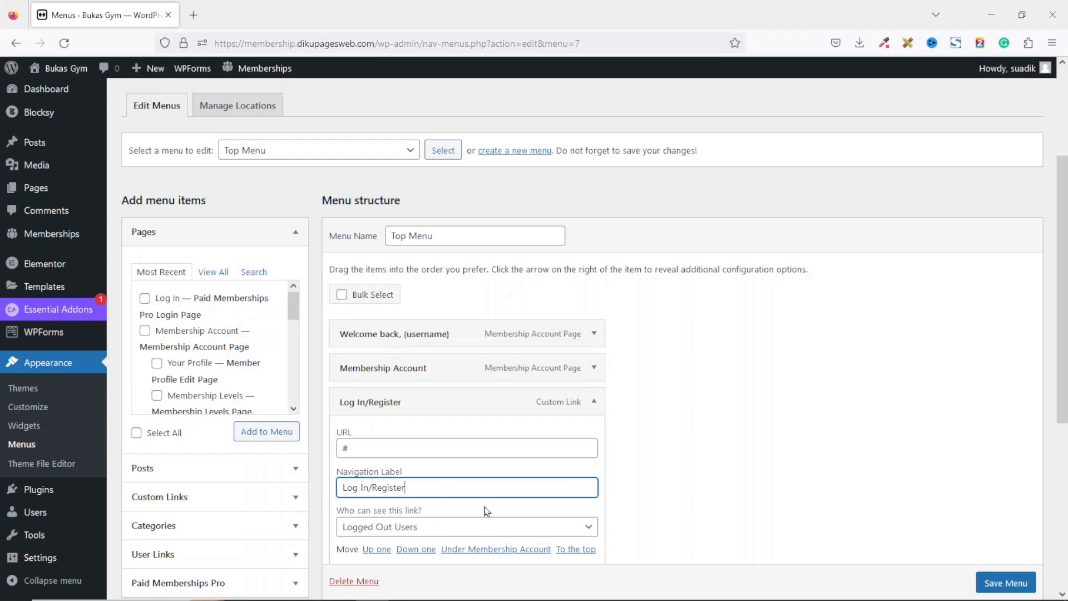
scroll(392, 462, down, 3)
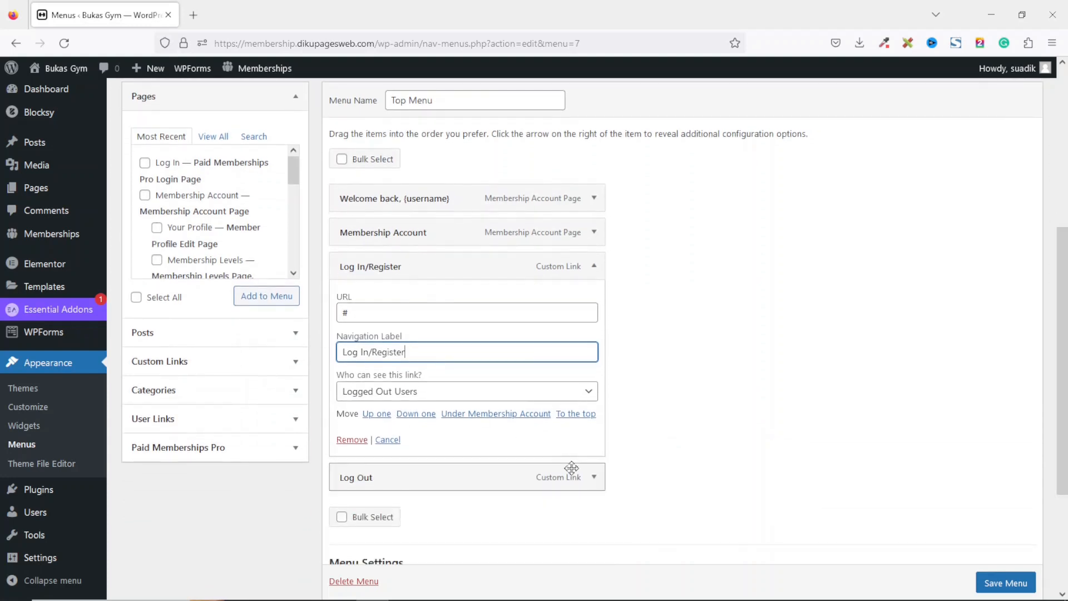
click(593, 268)
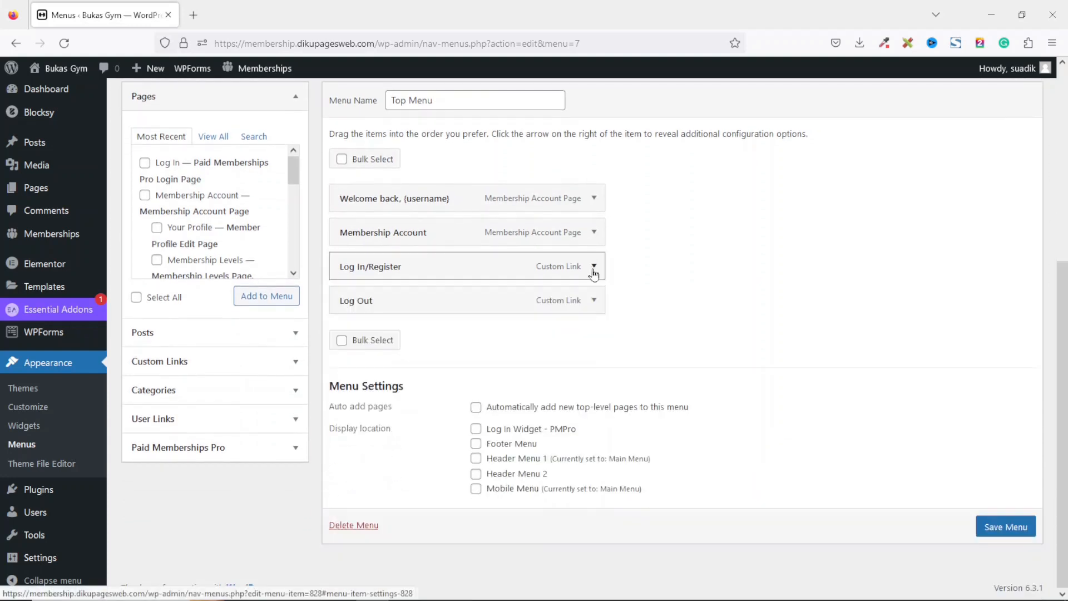
Set the Log Out item to be visible only to Logged In Users and save the menu.
click(594, 299)
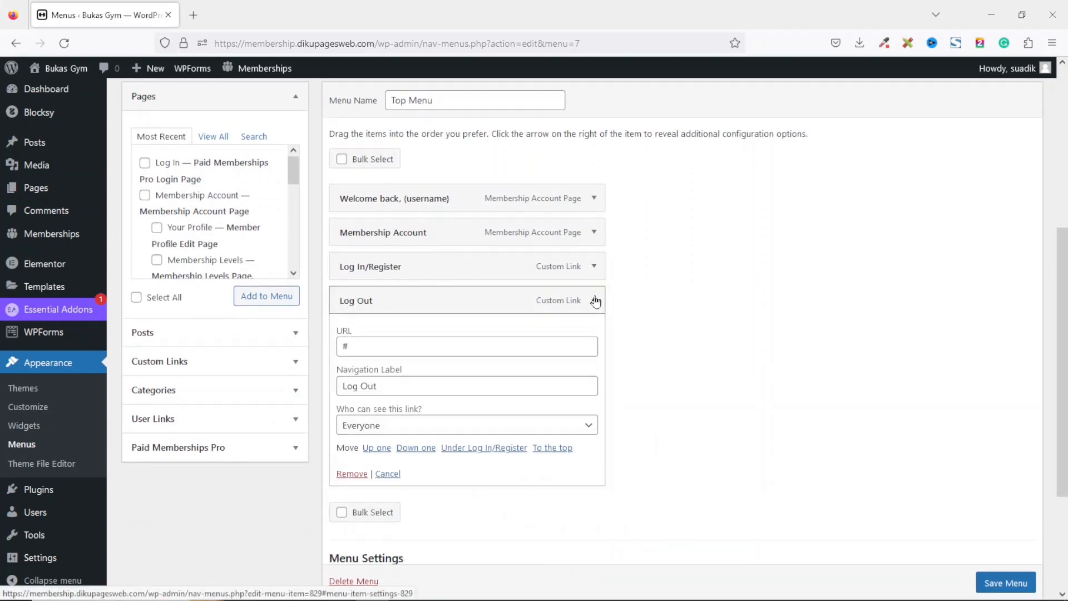
click(410, 428)
click(409, 486)
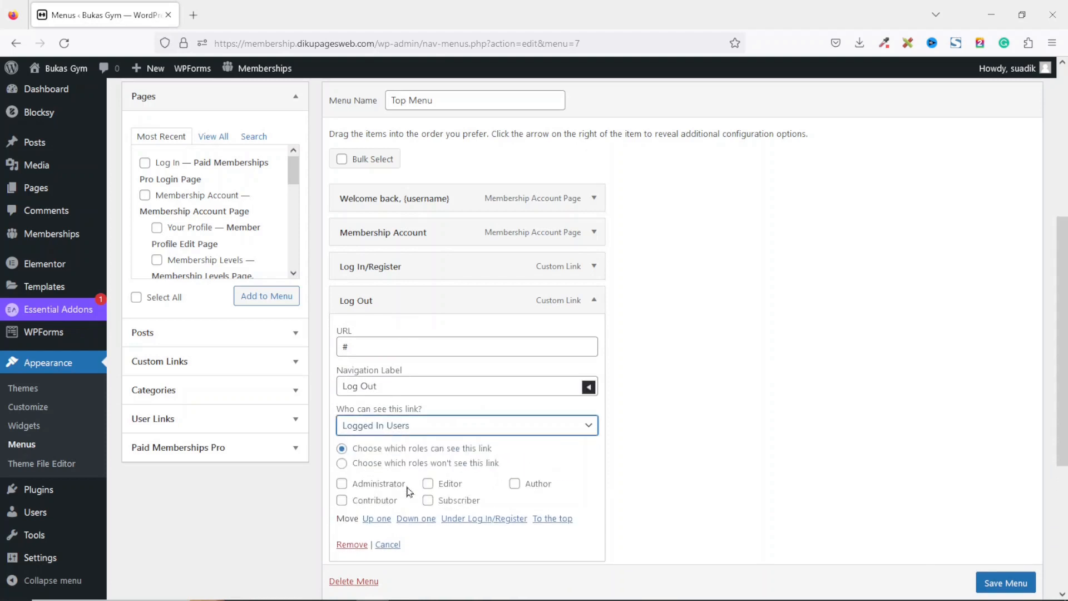
click(1017, 584)
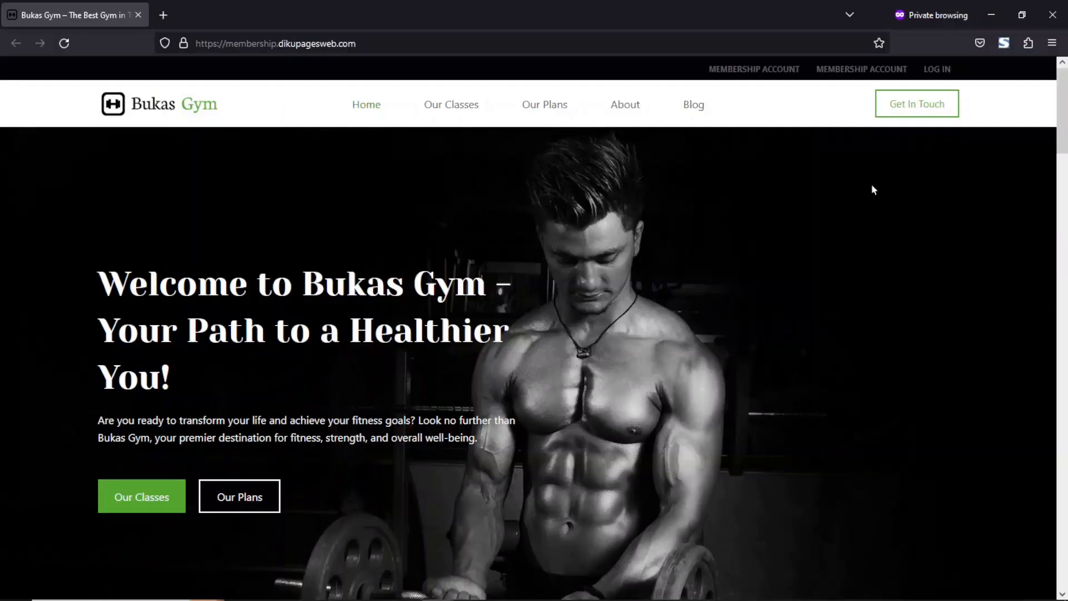
Reload the site in the private window and check the Log In/Register link and its Join Now page as a visitor.
click(64, 43)
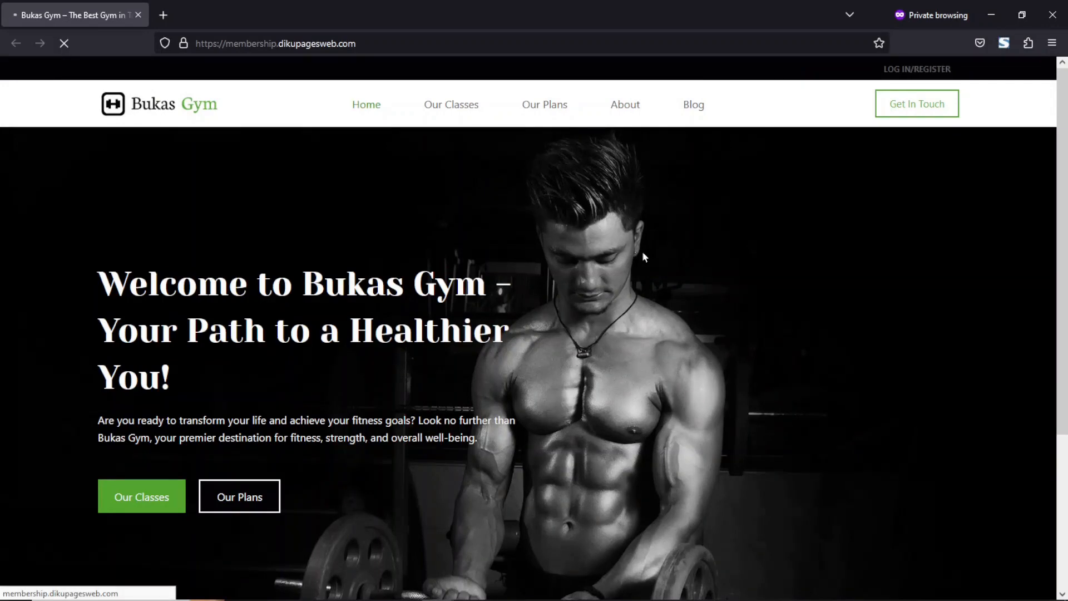
click(923, 70)
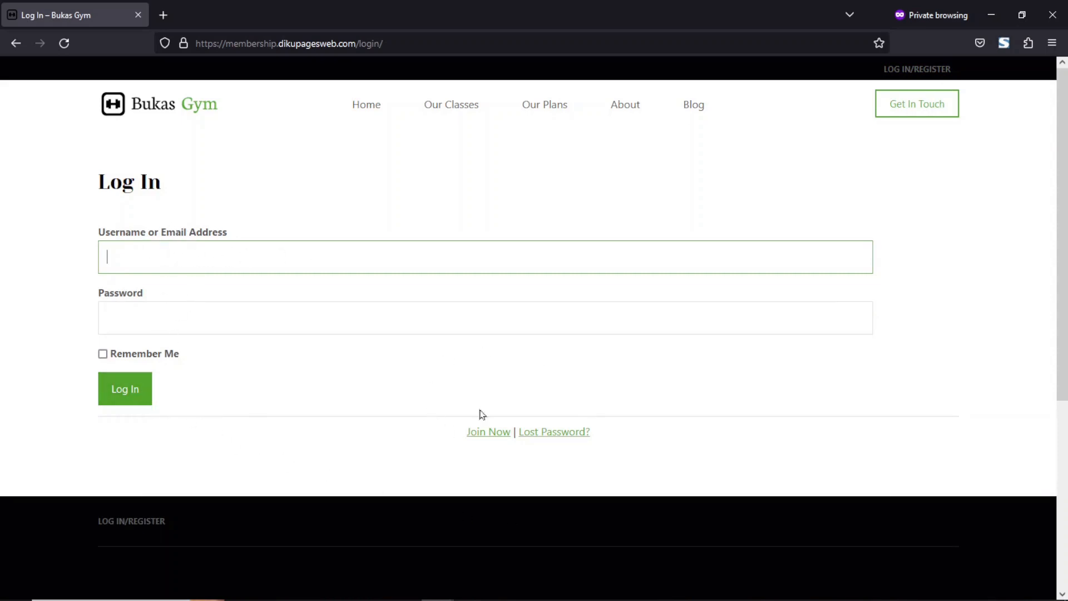
click(482, 440)
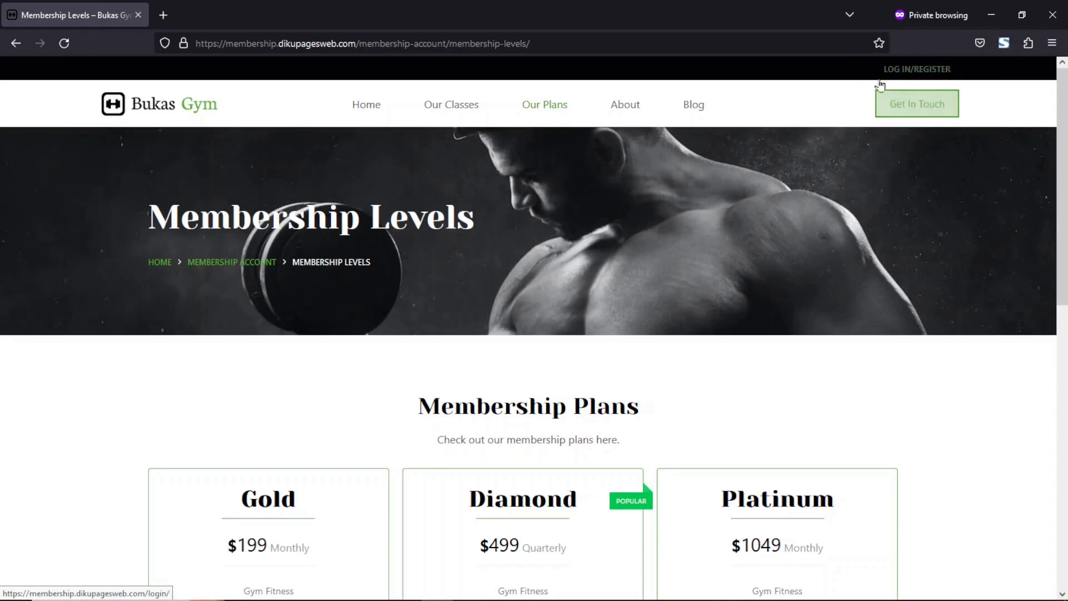
scroll(1054, 184, down, 3)
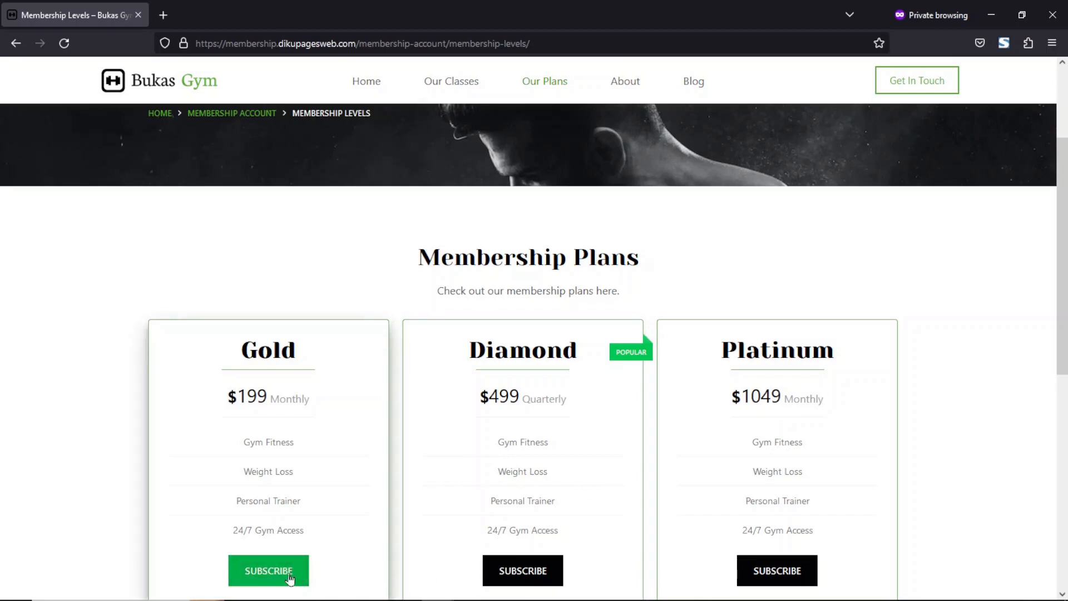
scroll(694, 69, up, 3)
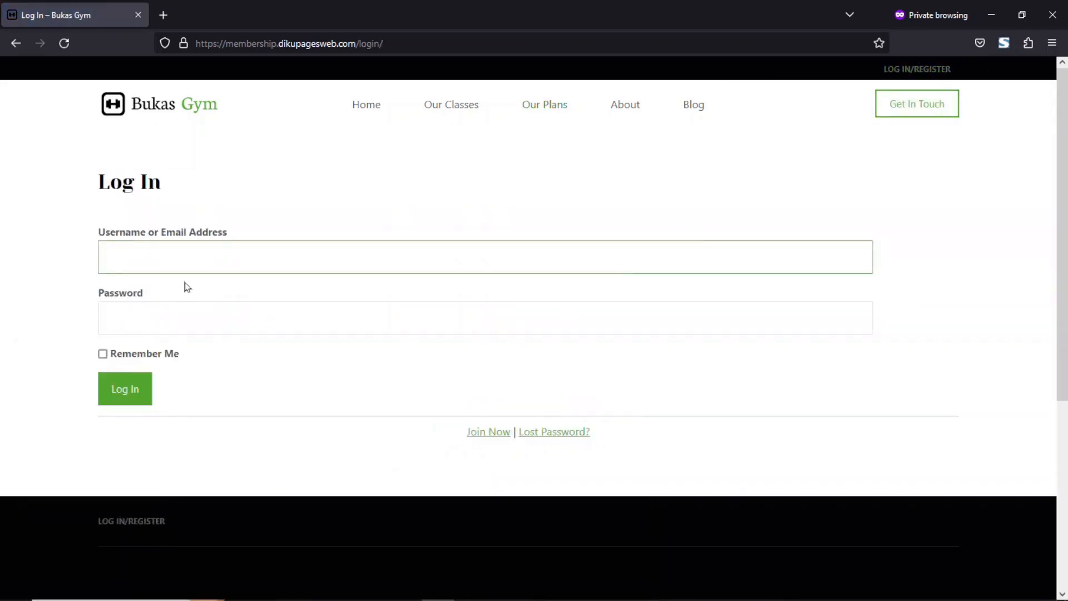
Log in on the site's login page with the member's username and password.
text(h)
key(Tab)
text(••)
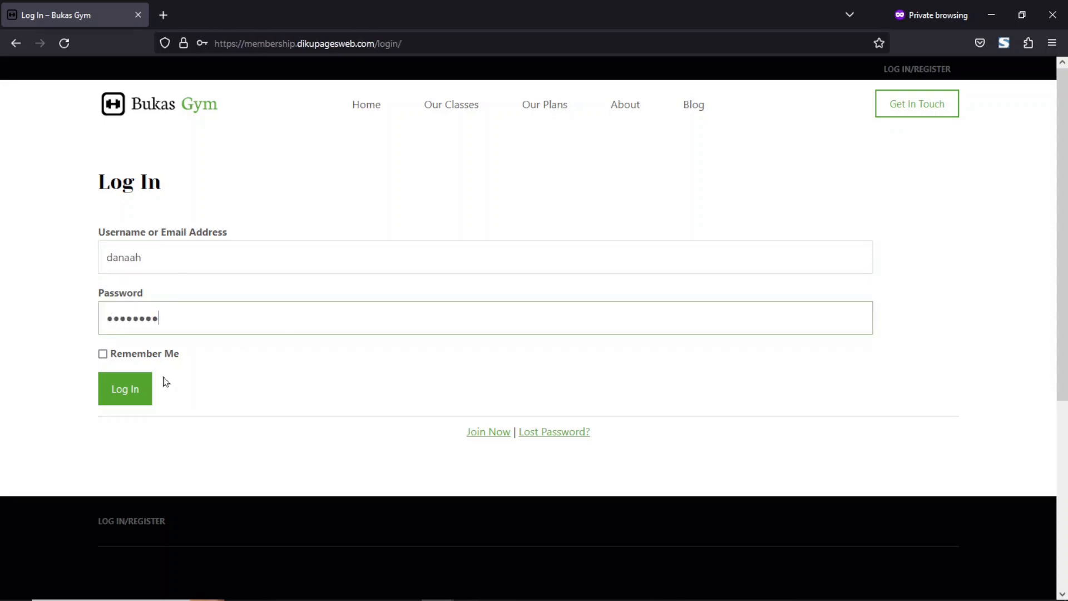
click(137, 389)
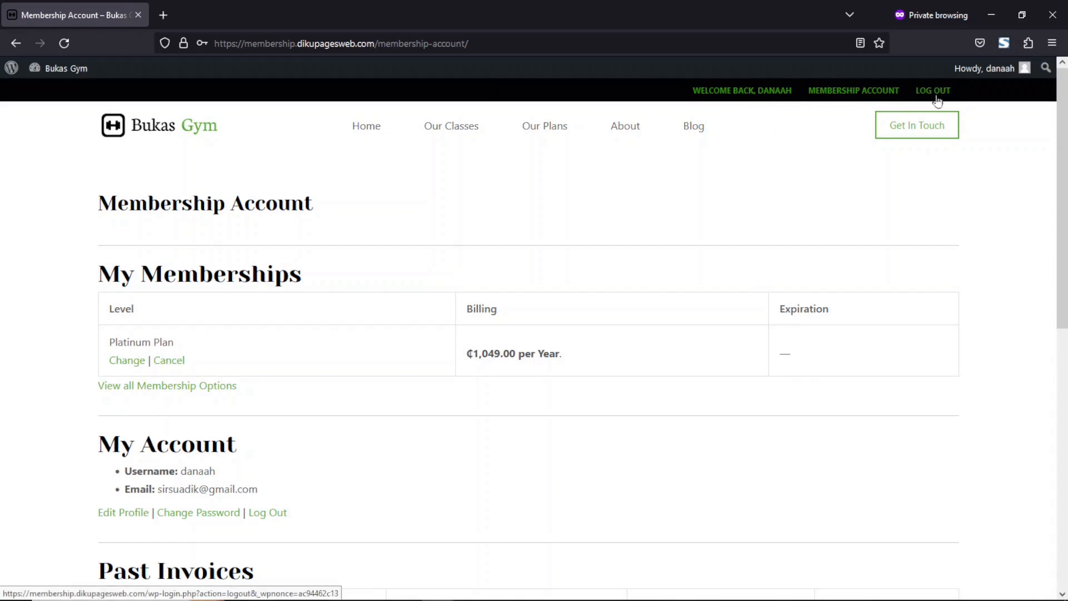
Review the top menu as a visitor, browsing the Our Plans page and opening the Log In/Register page.
drag(1063, 155, 1001, 316)
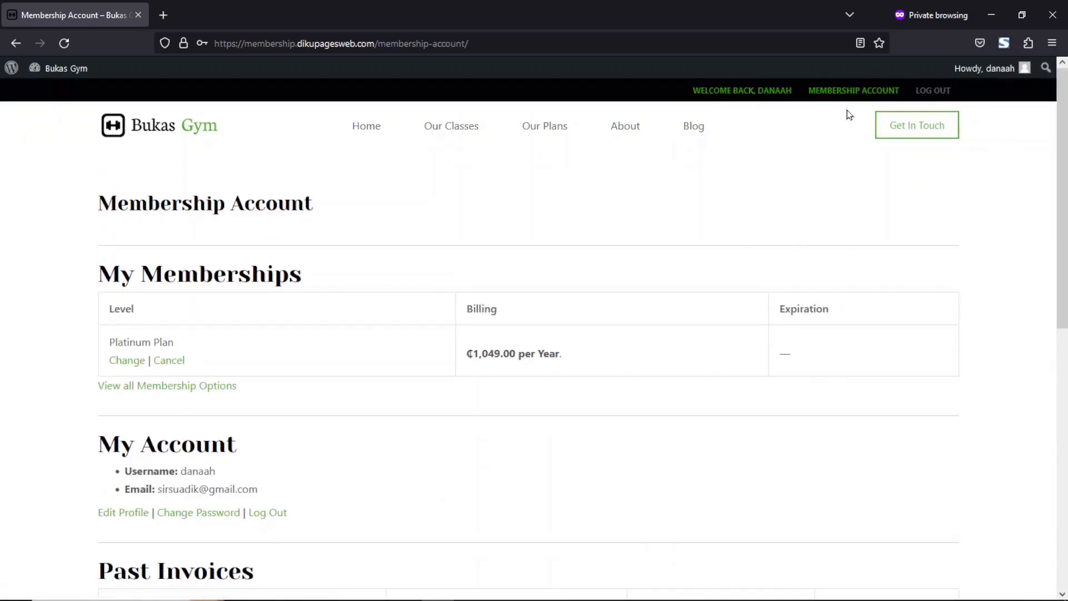
click(991, 15)
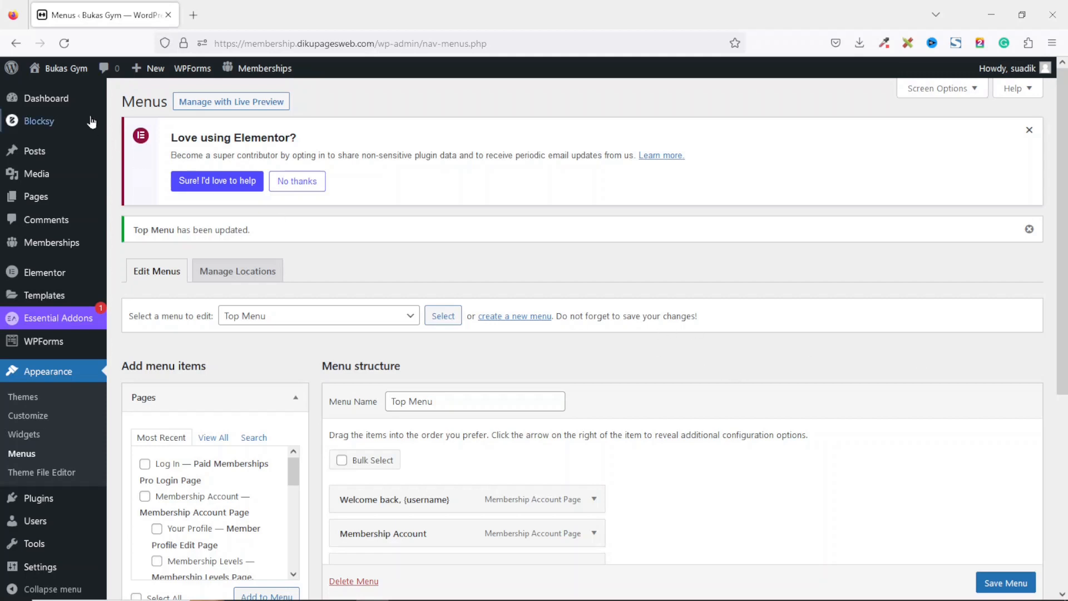
click(72, 74)
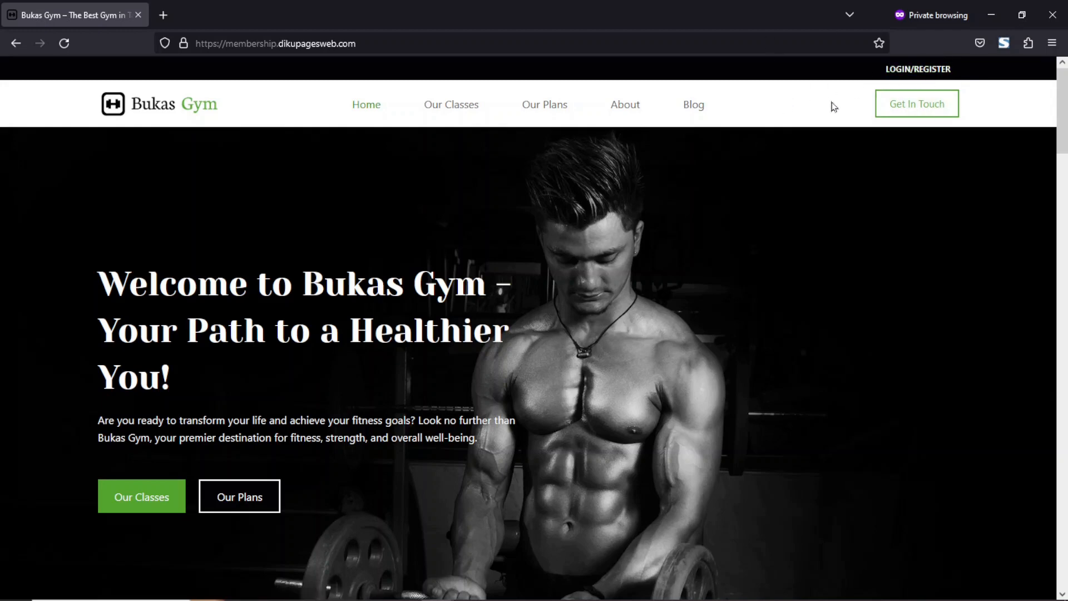
click(544, 104)
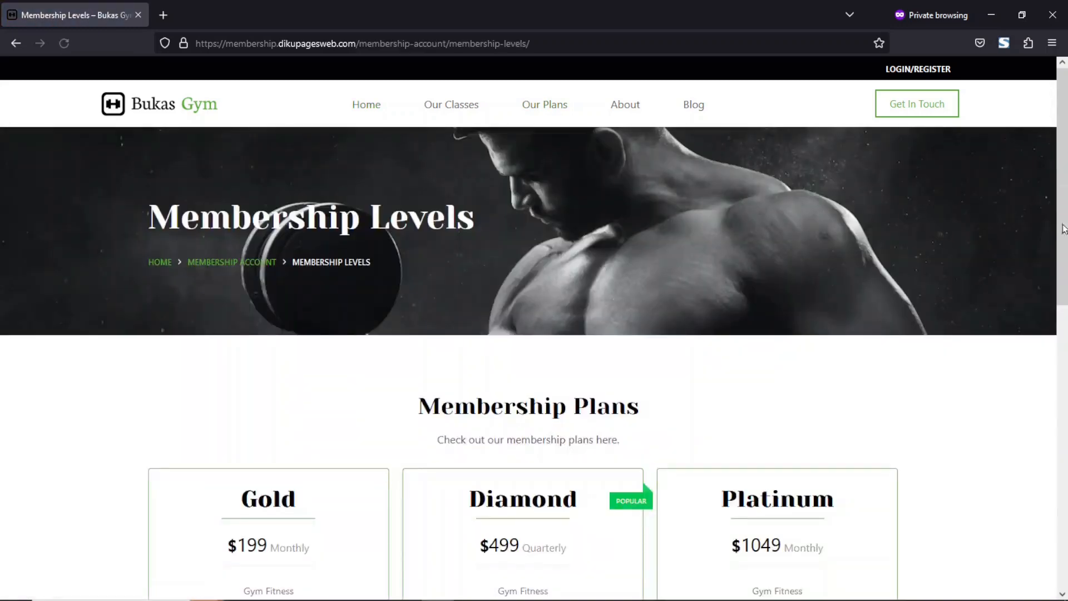
scroll(534, 326, down, 1)
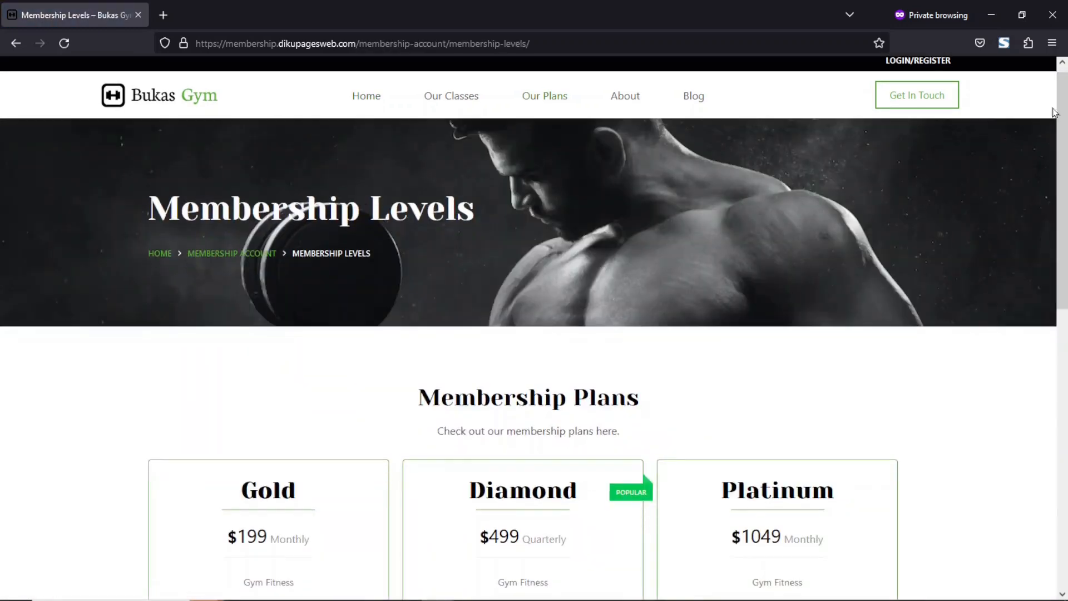
scroll(534, 326, down, 5)
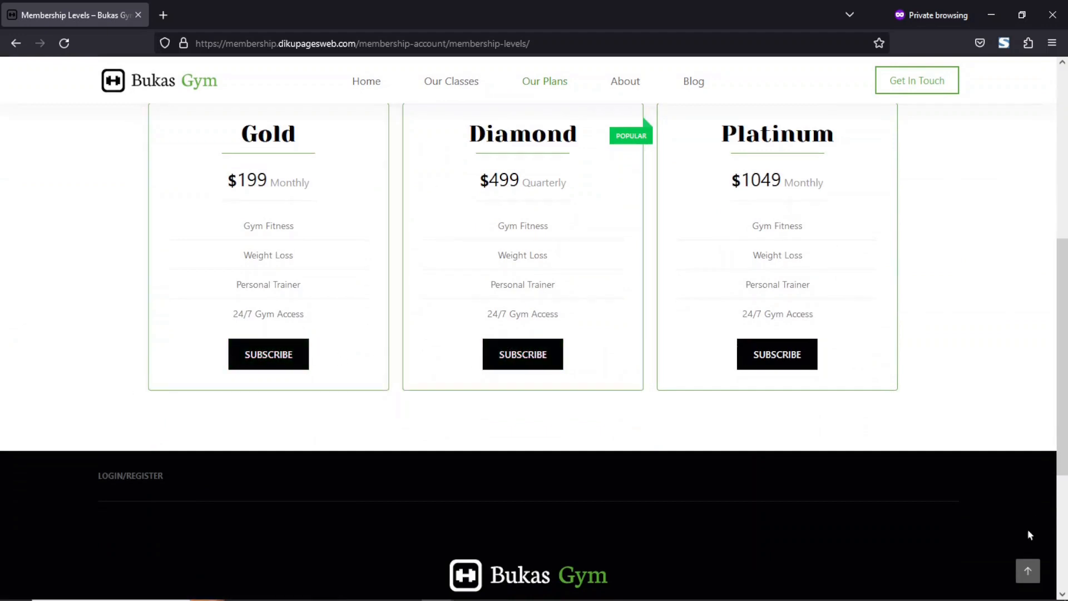
click(1028, 571)
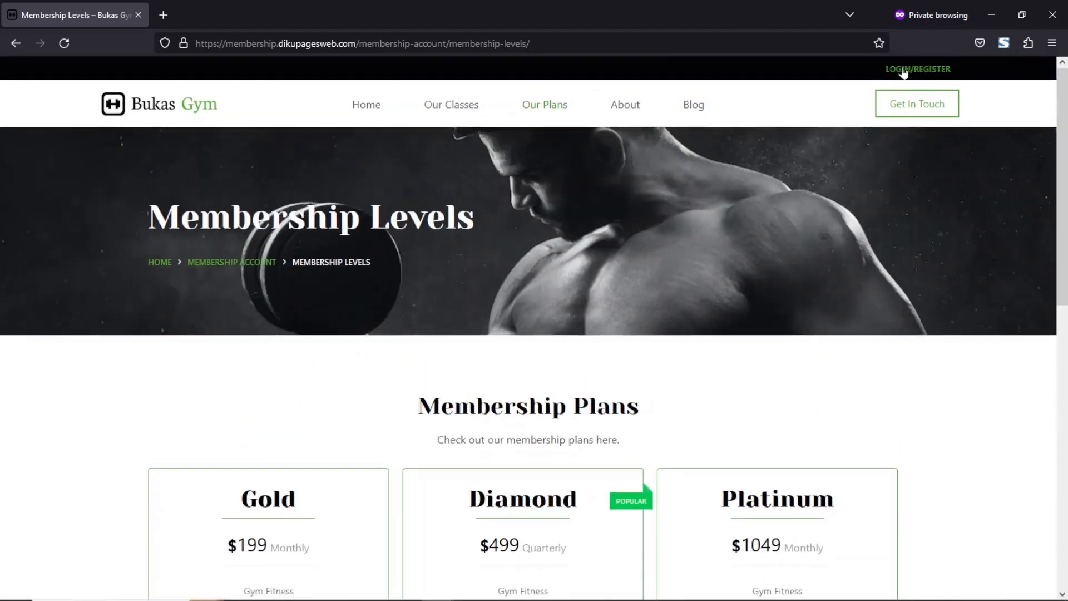
click(924, 70)
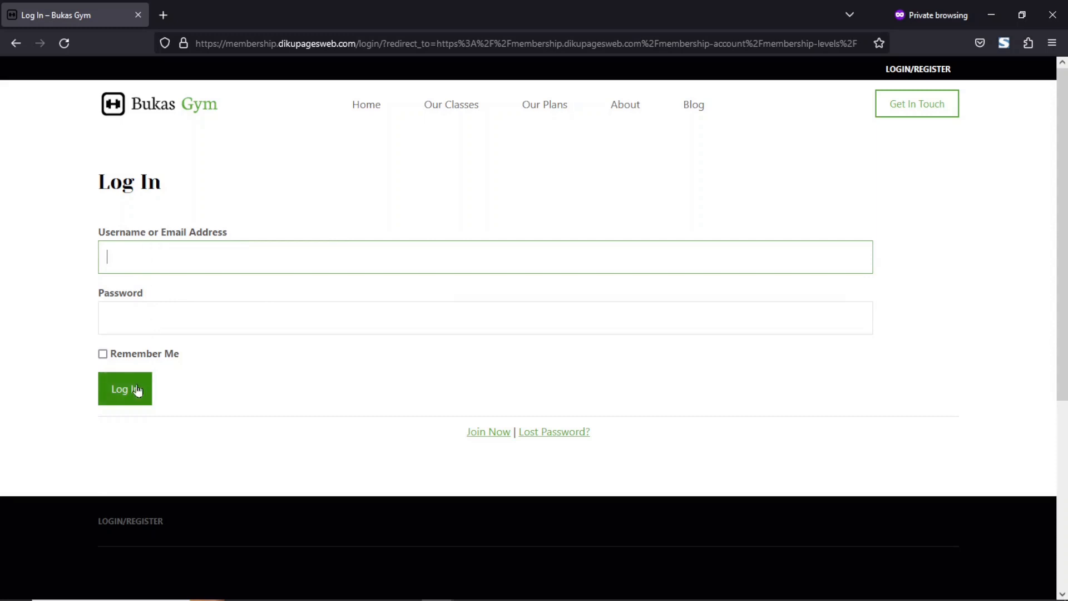
Follow Join Now, subscribe to the Diamond plan, and fill in a username on the checkout form.
click(480, 435)
scroll(665, 407, down, 5)
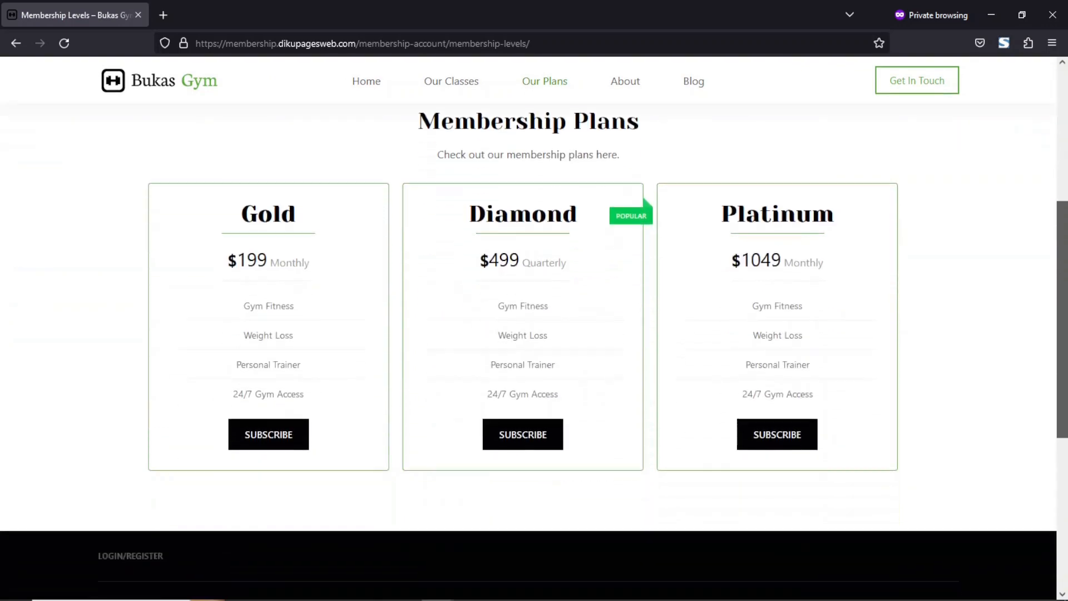
click(558, 439)
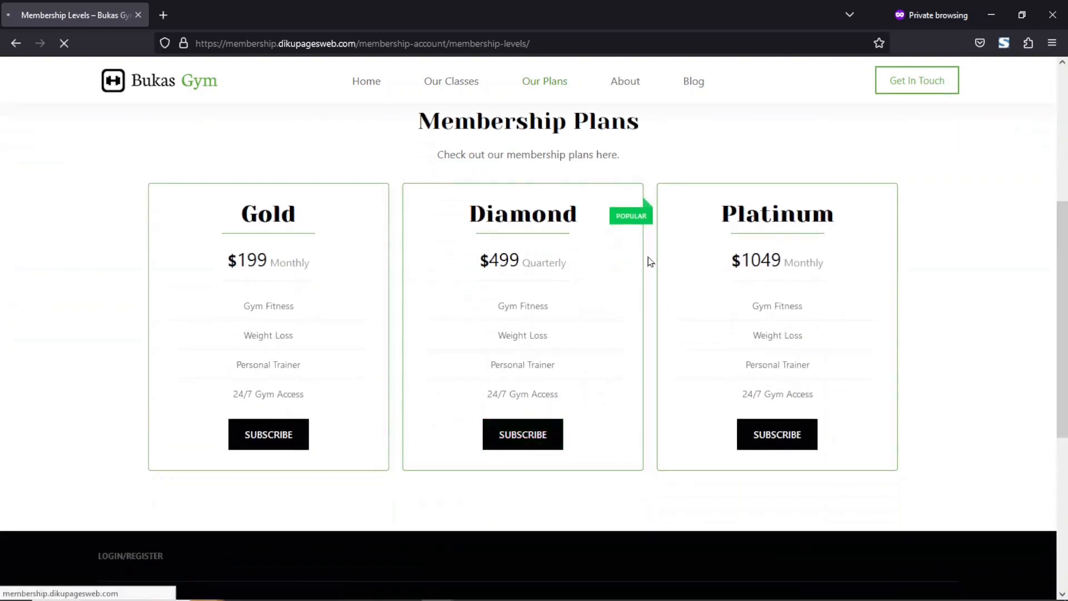
click(162, 379)
click(105, 416)
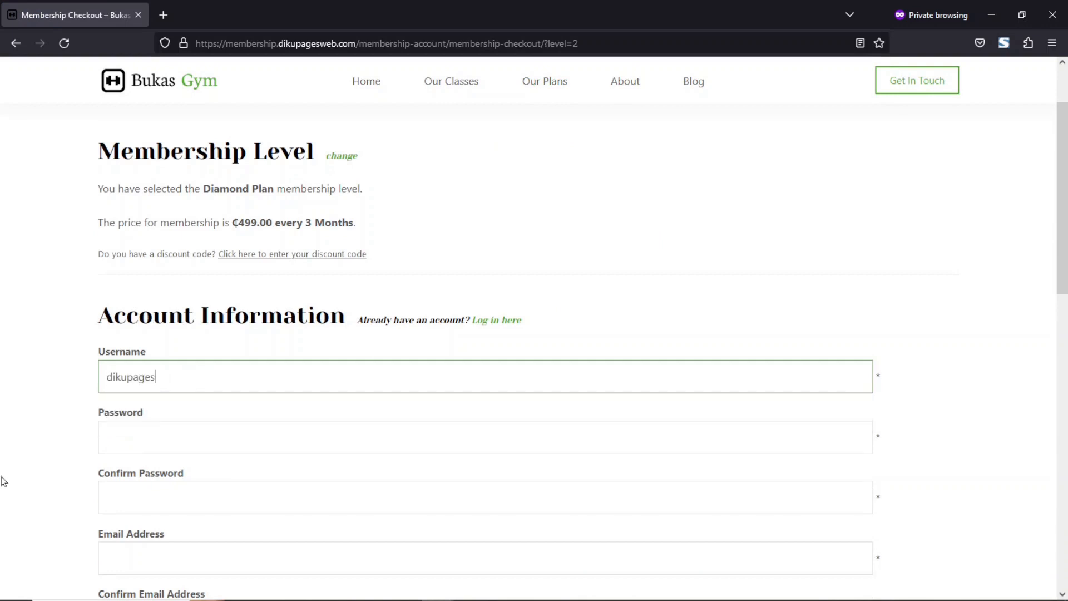
Enter the account password in both password fields of the checkout form.
click(182, 435)
text(••)
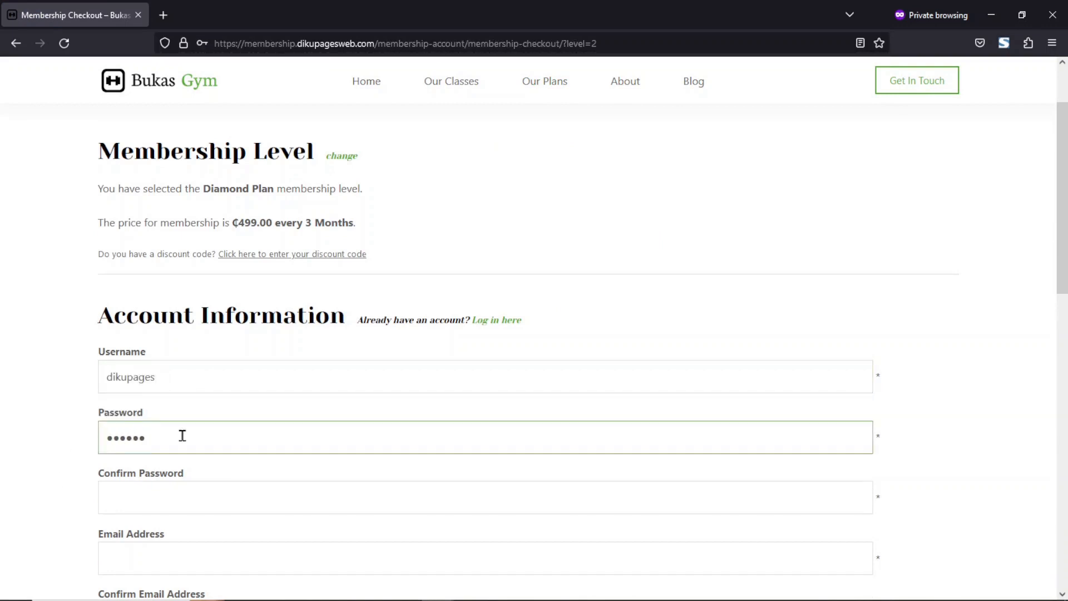
key(Tab)
text(•)
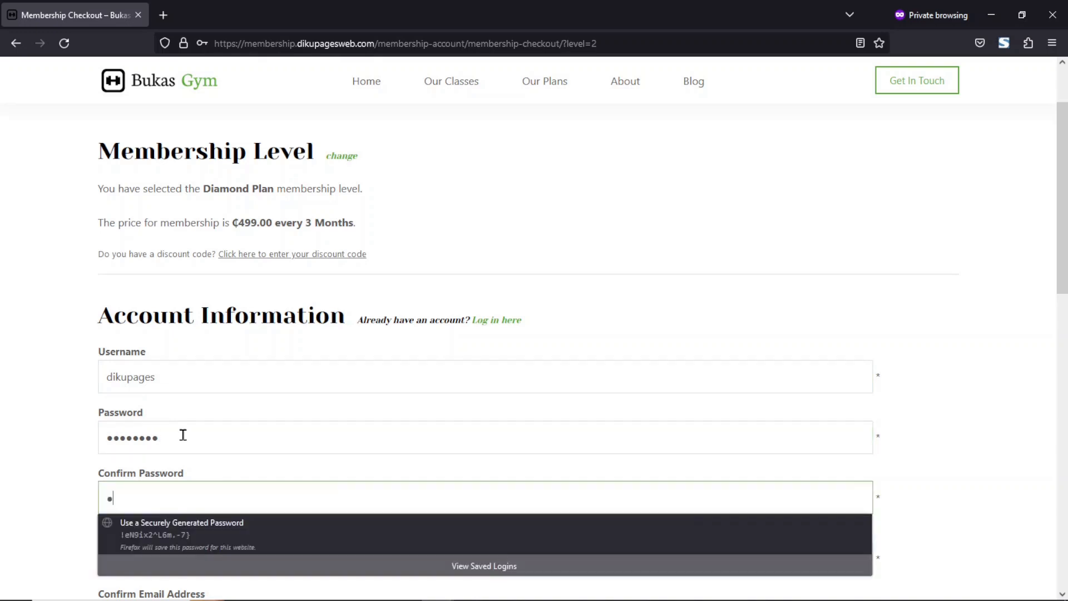
text(••)
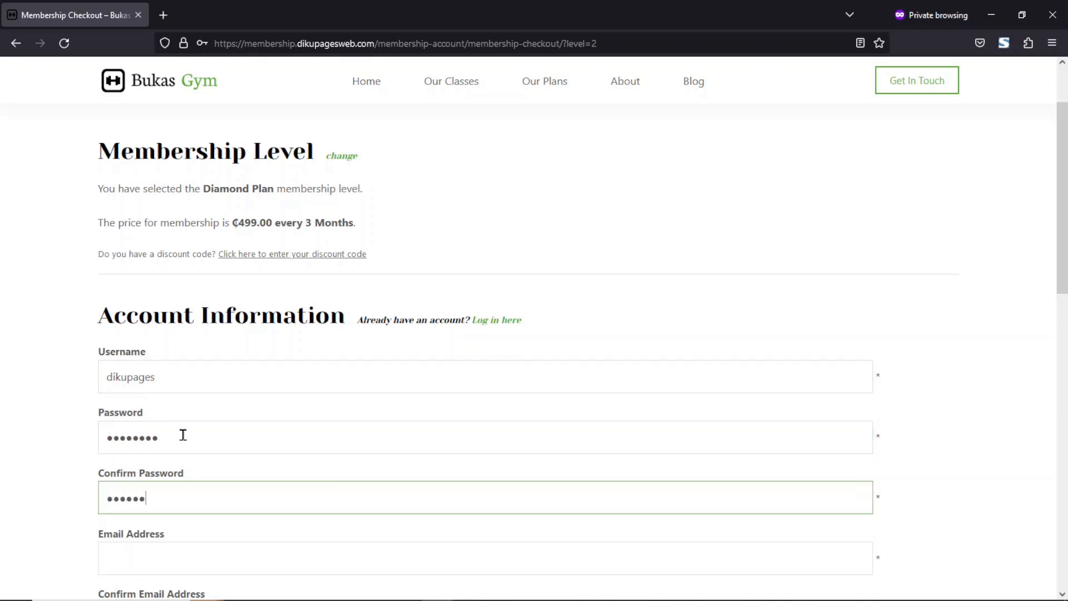
key(Tab)
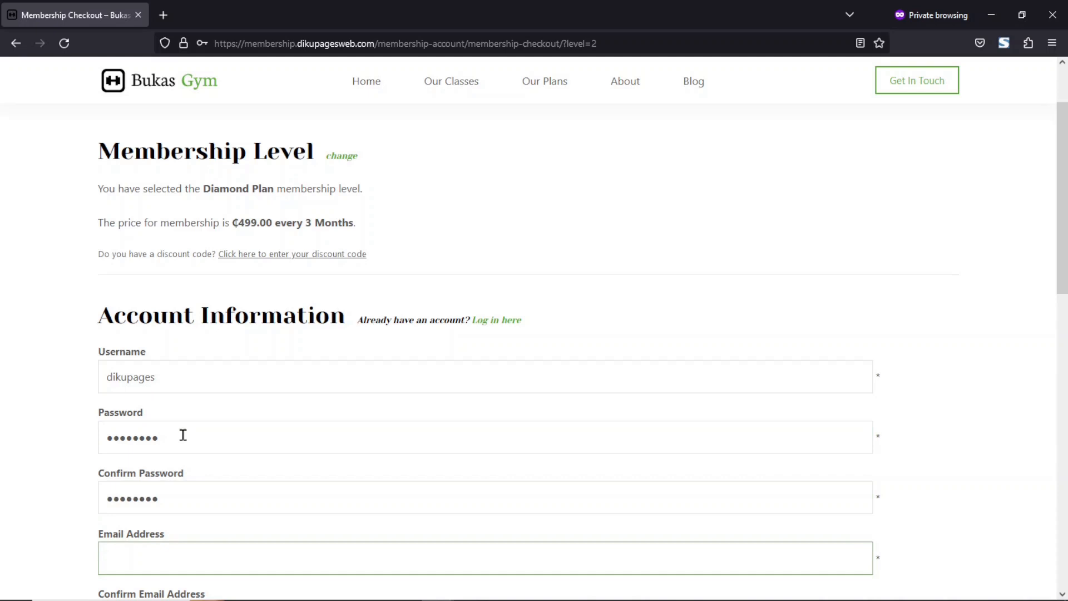
Fill in the member's e-mail address in both e-mail fields and agree to the Terms of Service.
text(dikupage)
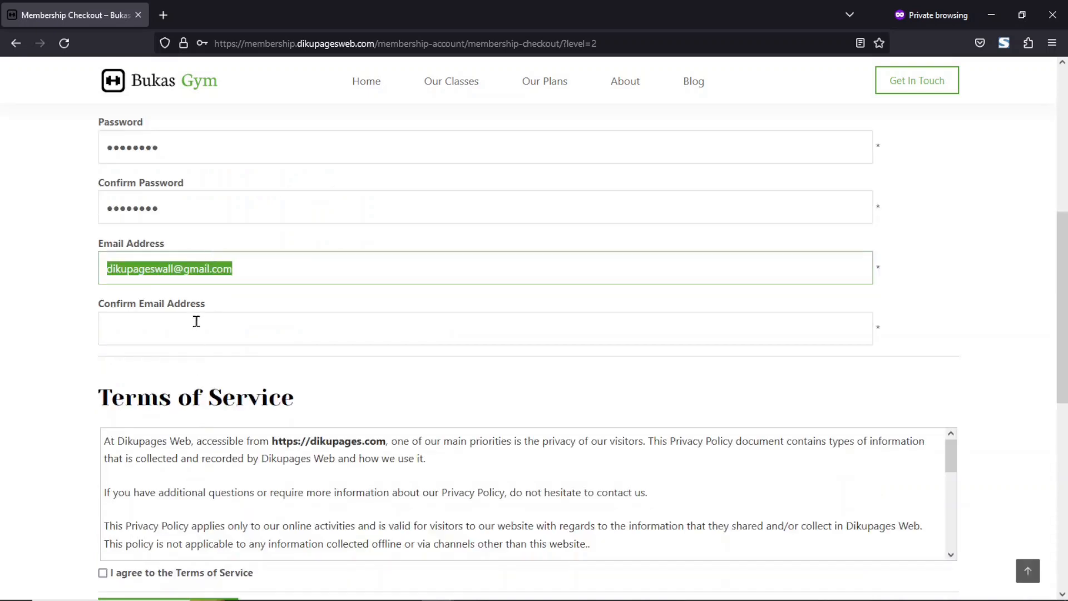
click(196, 321)
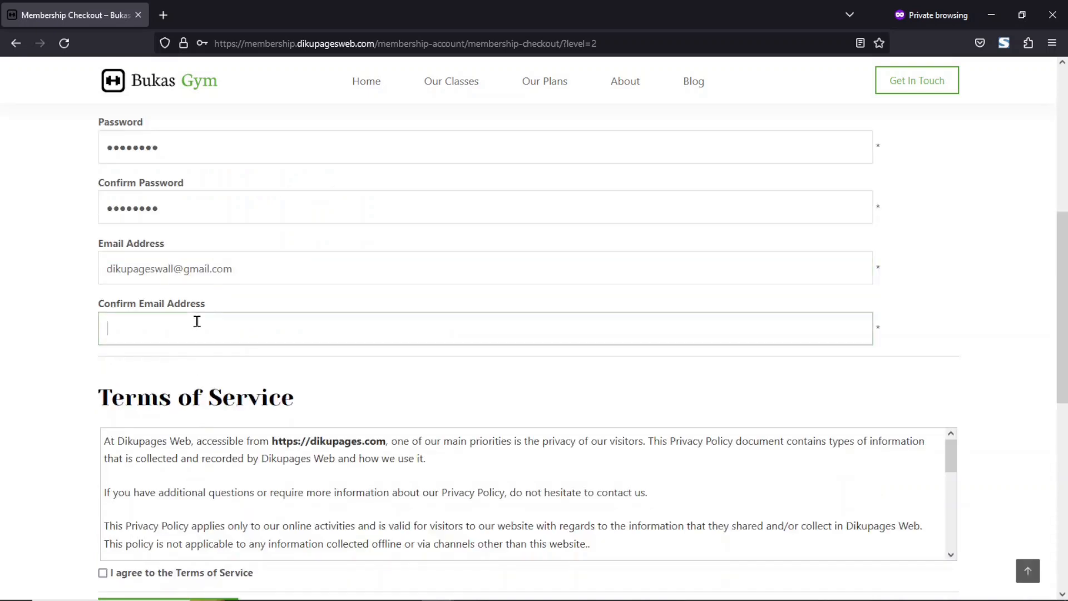
key(ctrl+v)
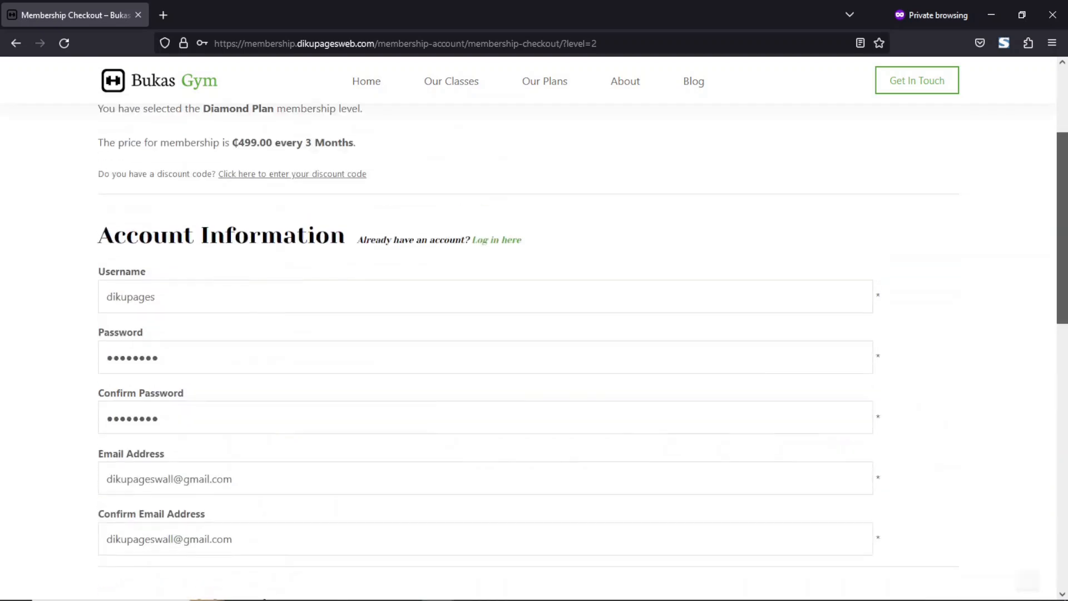
scroll(534, 334, down, 6)
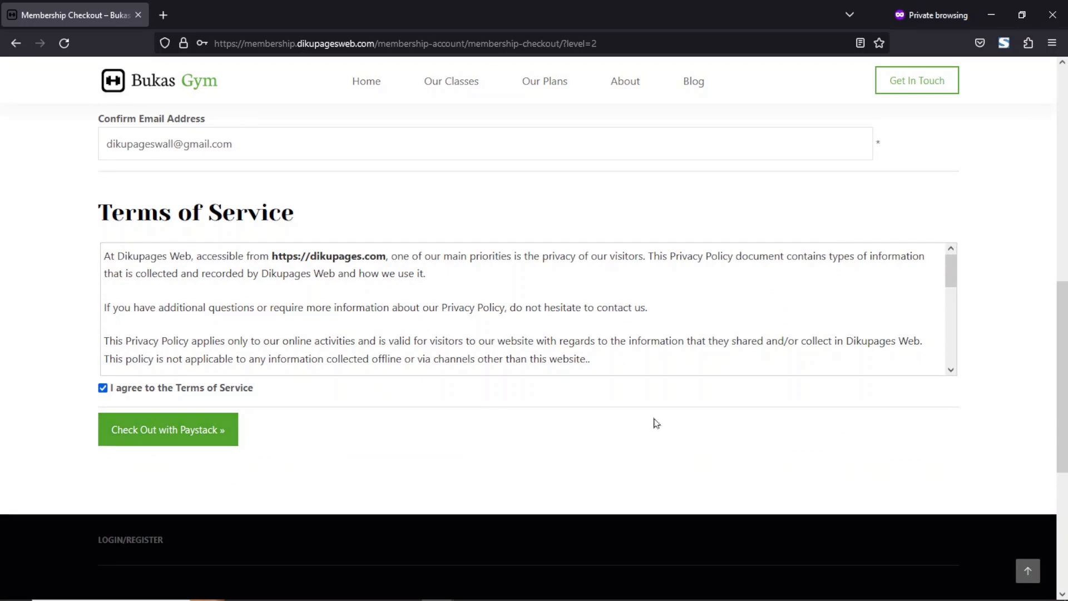
Enter and apply the discount code GYM20 to the Diamond plan order.
drag(1062, 378, 1062, 190)
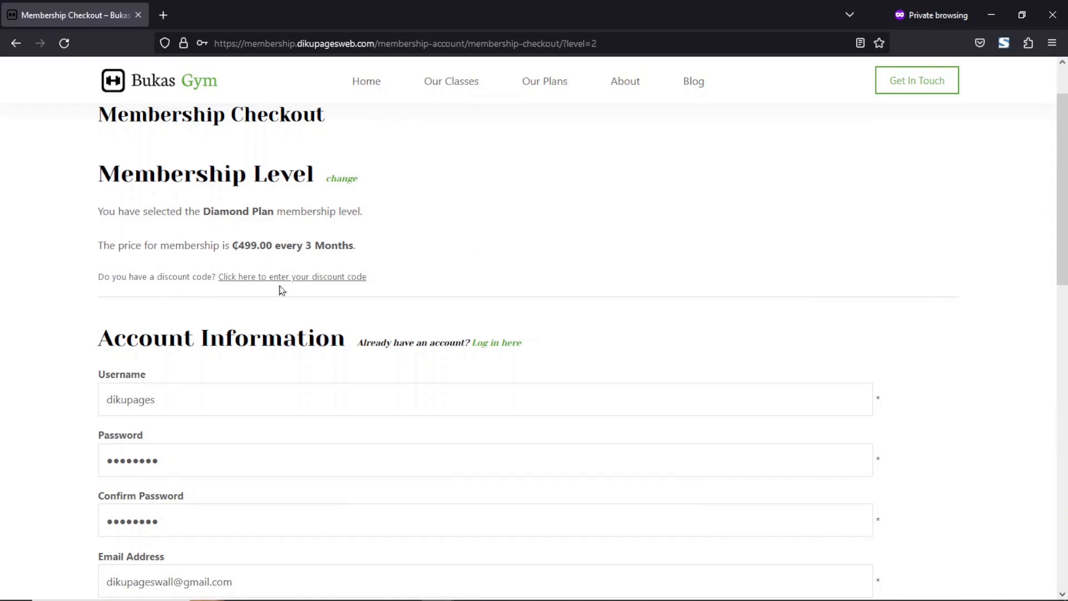
click(291, 278)
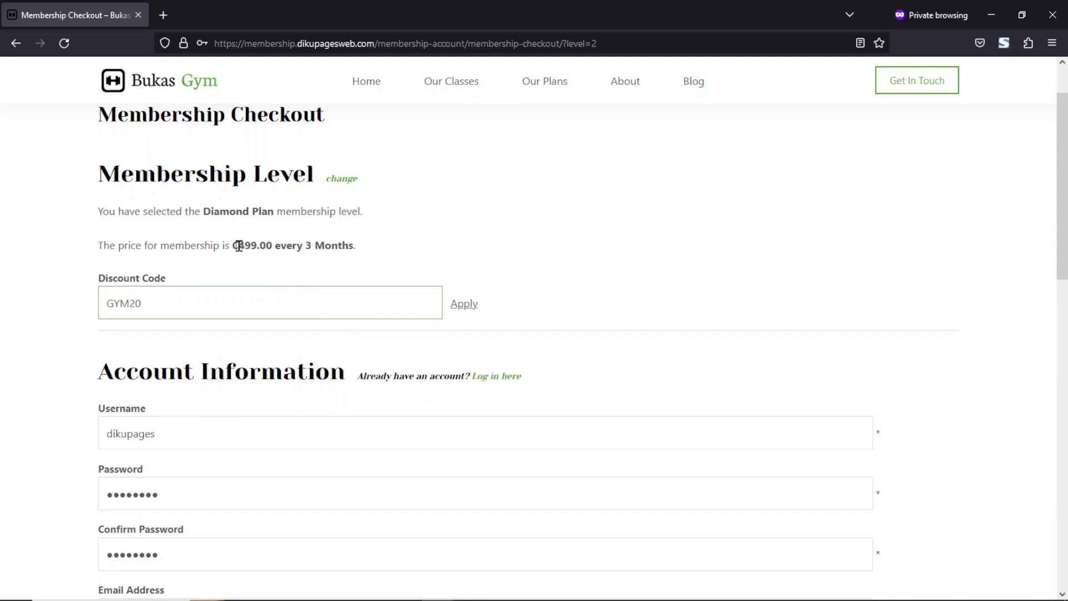
click(463, 305)
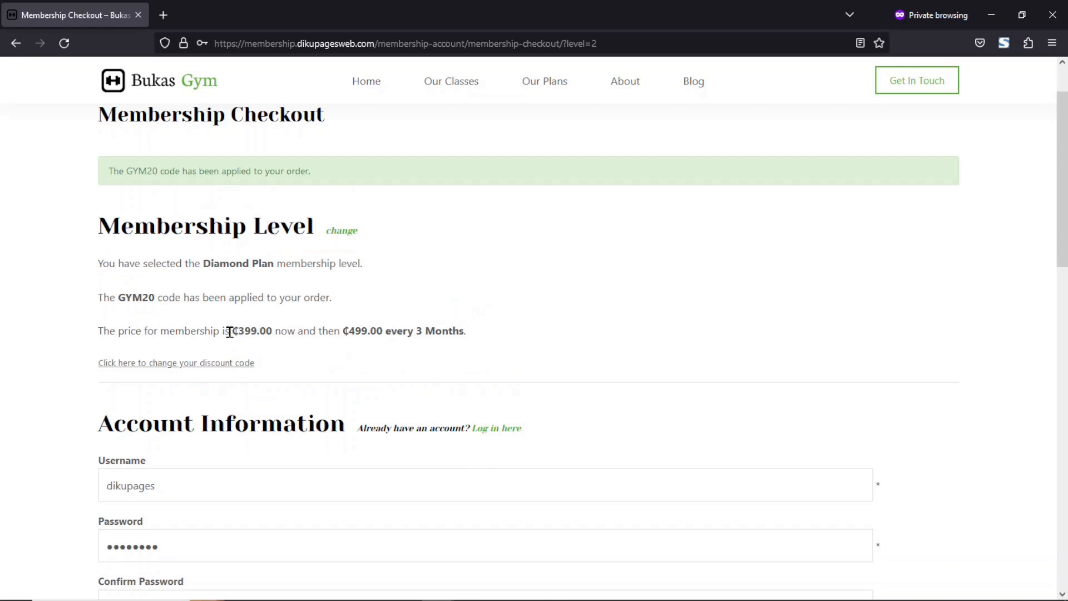
Check out with Paystack and pay with the Success test card option.
drag(229, 332, 270, 334)
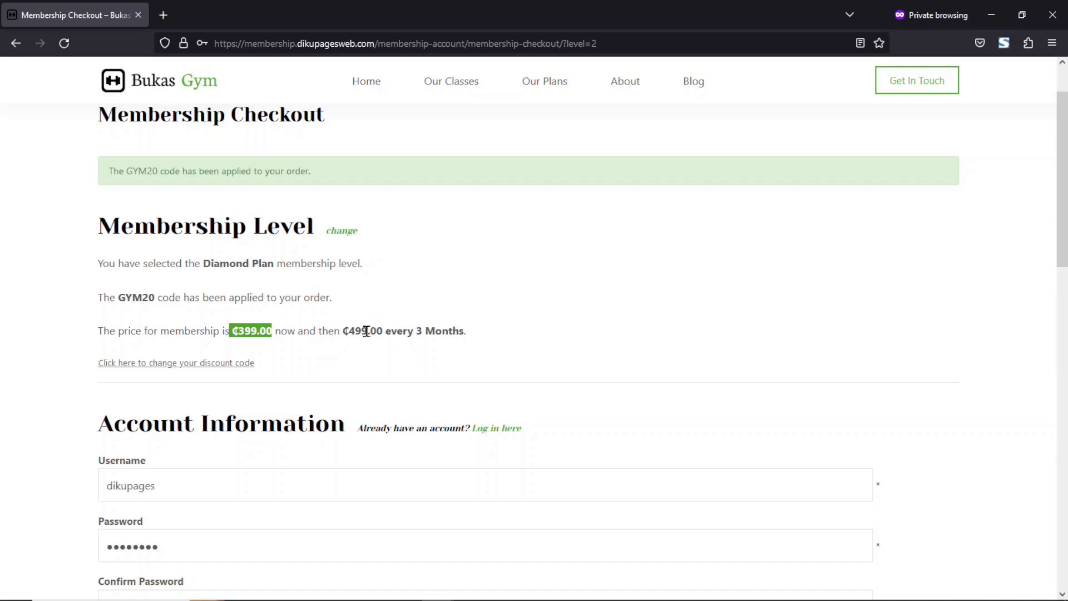
drag(1065, 204, 1064, 435)
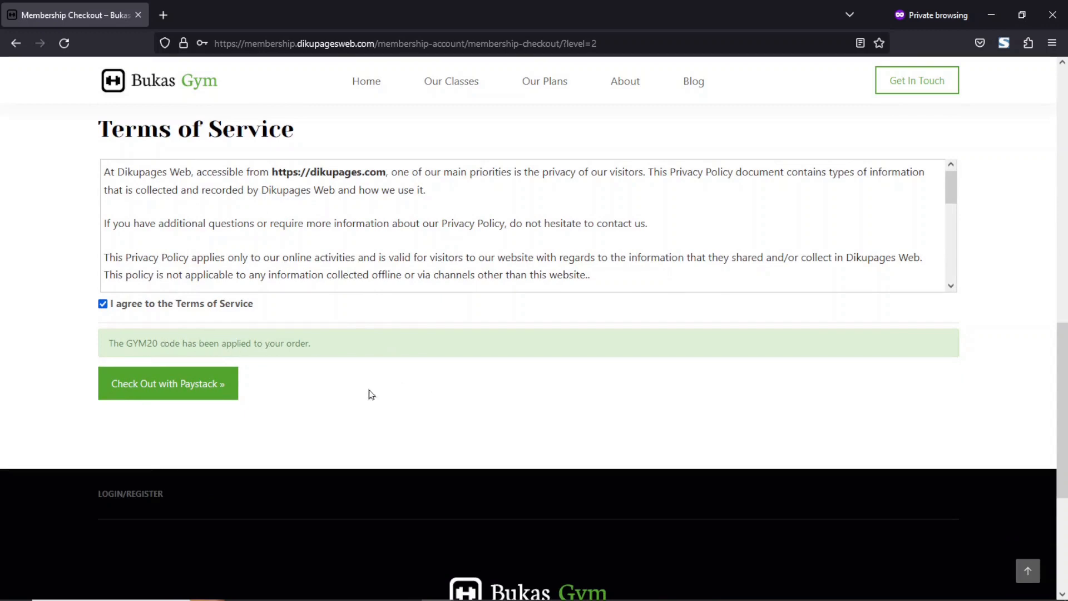
click(161, 383)
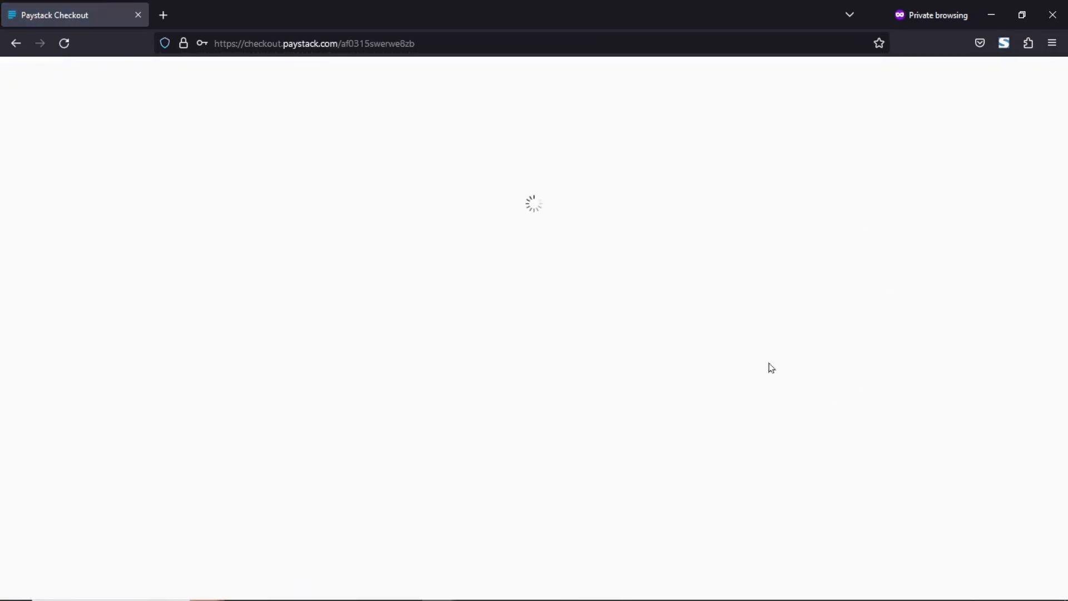
click(518, 259)
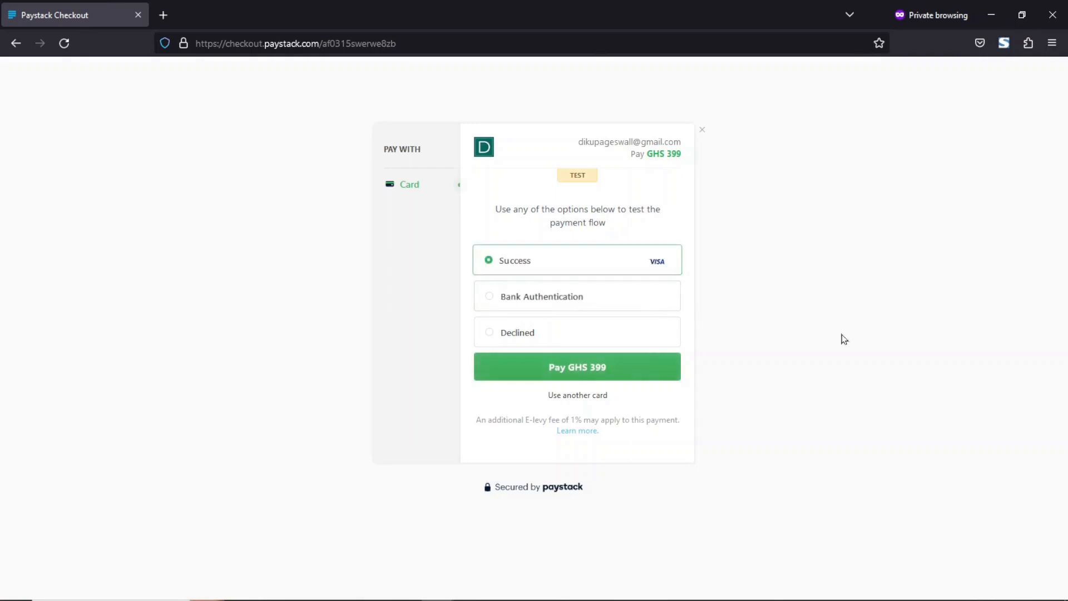
click(567, 372)
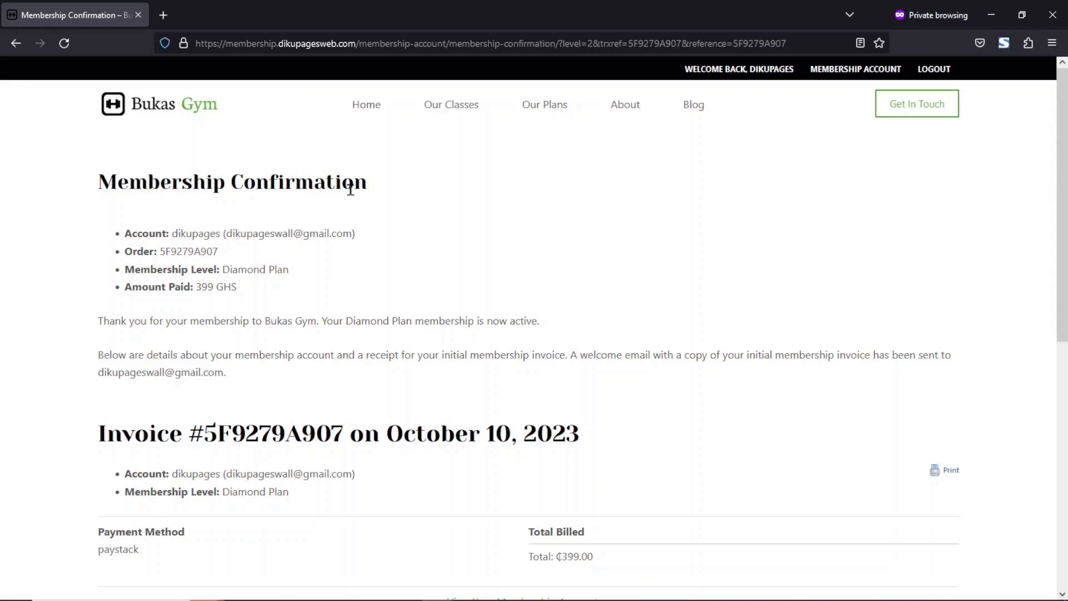
Review the membership confirmation and invoice, then open the member's Membership Account page.
scroll(573, 349, down, 6)
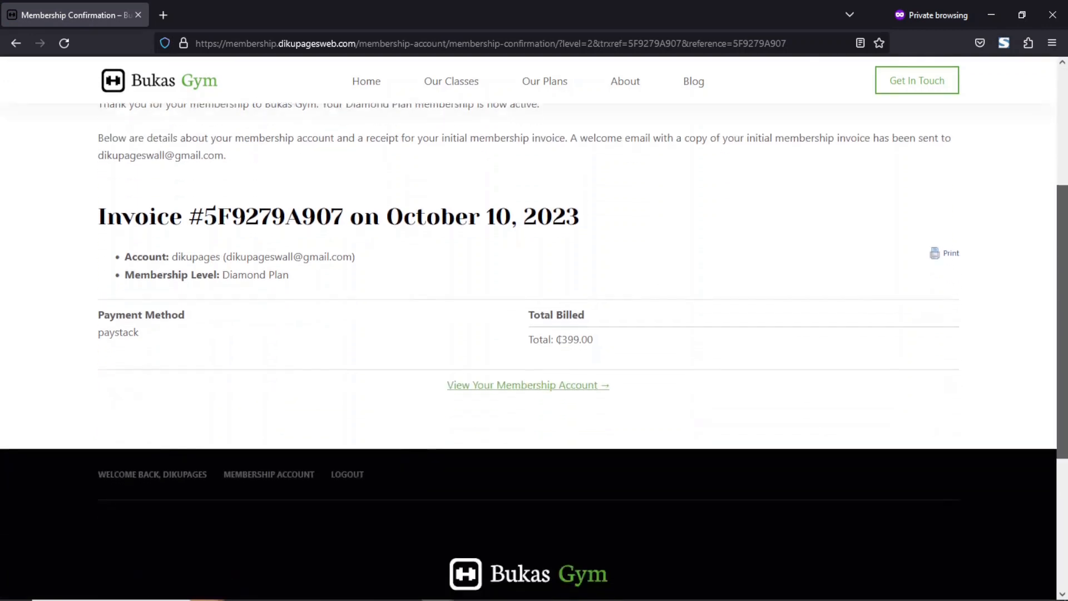
drag(1062, 390, 1063, 207)
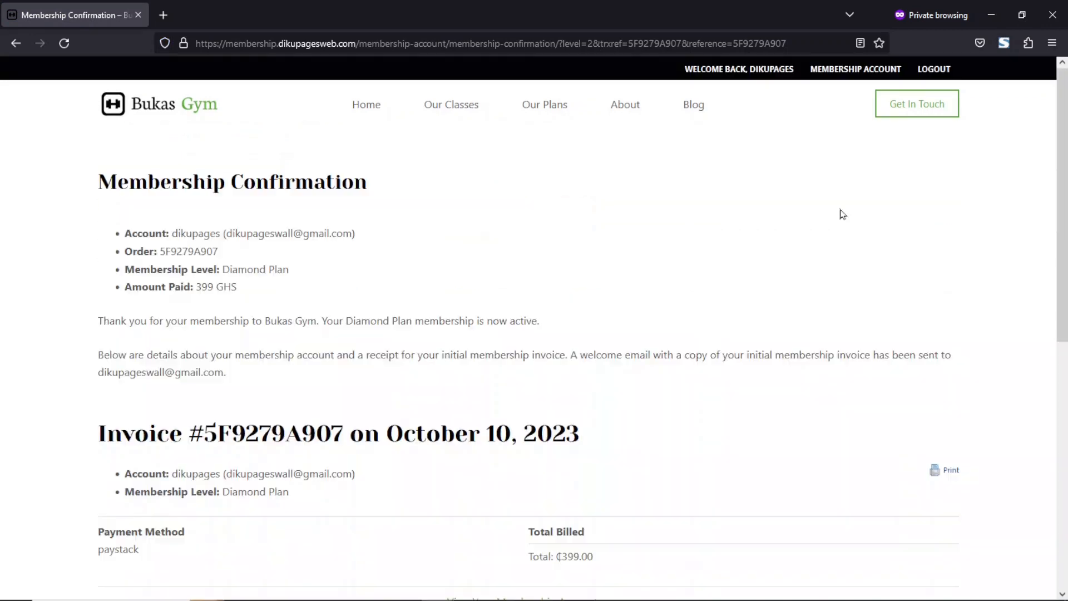
click(745, 72)
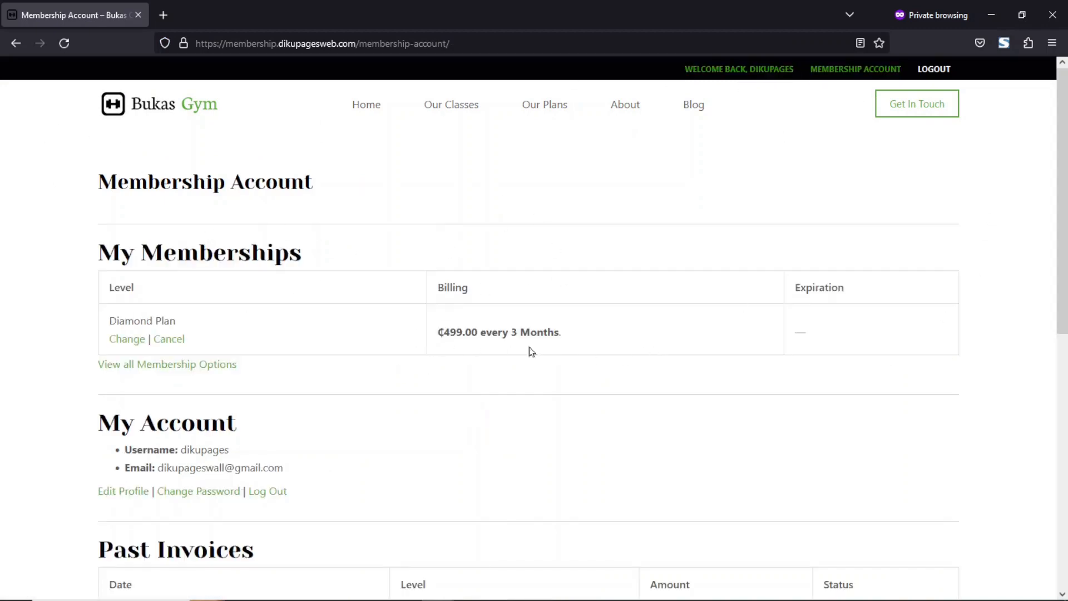
drag(438, 334, 562, 332)
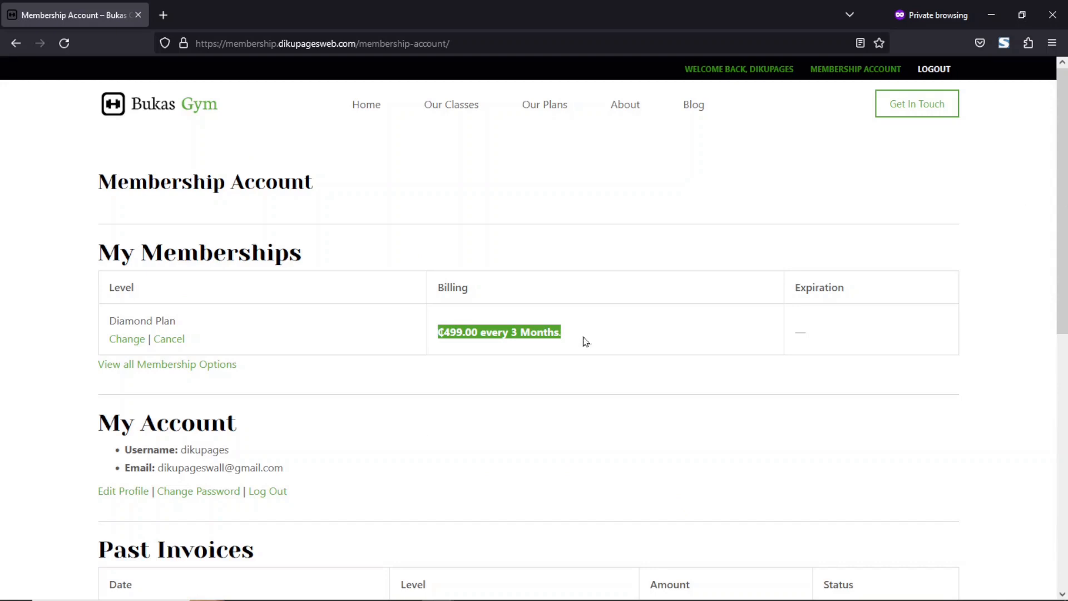
Switch to the admin browser window and open the Paid Memberships Pro members list.
click(377, 590)
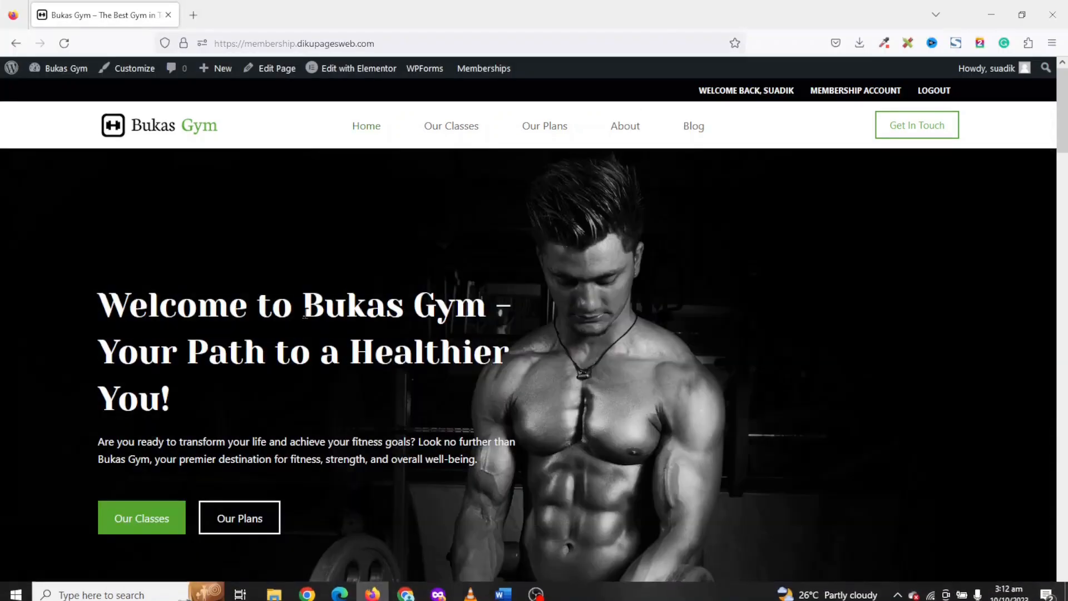
mouse_move(58, 70)
click(54, 91)
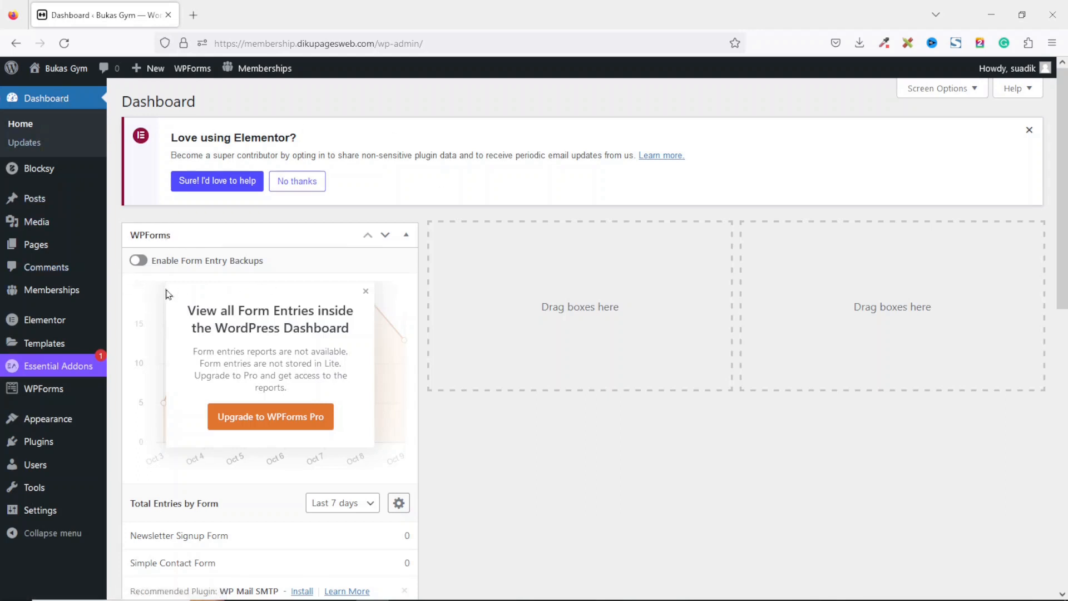
mouse_move(80, 290)
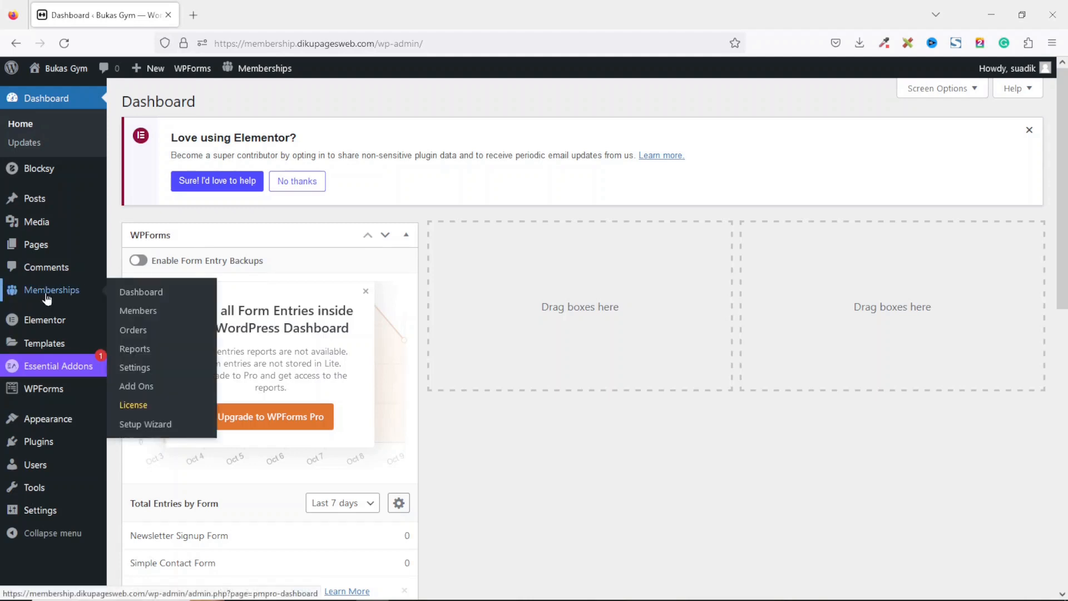
click(140, 315)
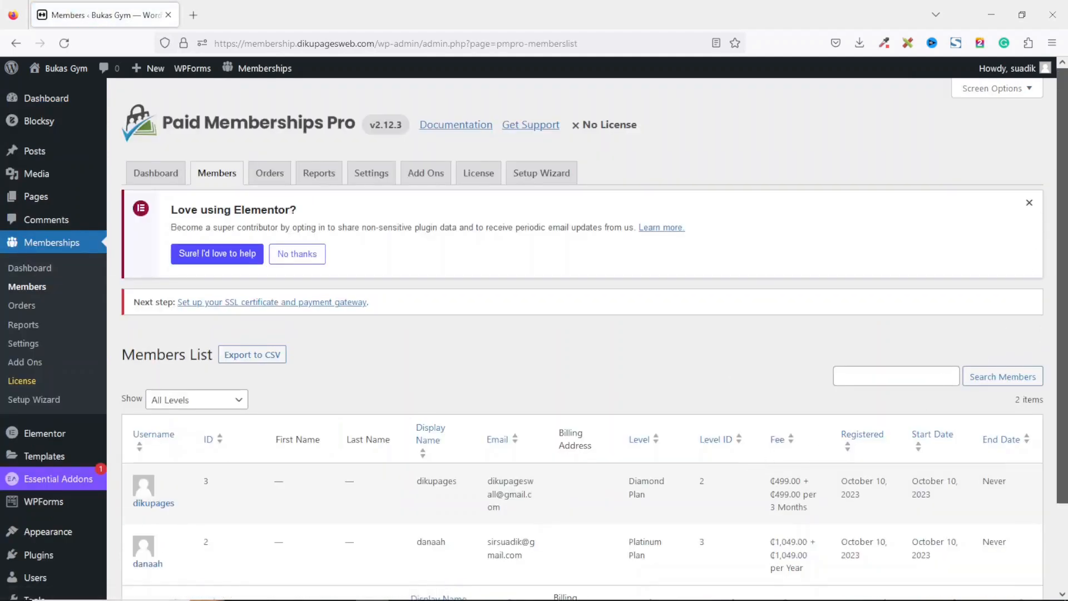
scroll(1039, 216, down, 3)
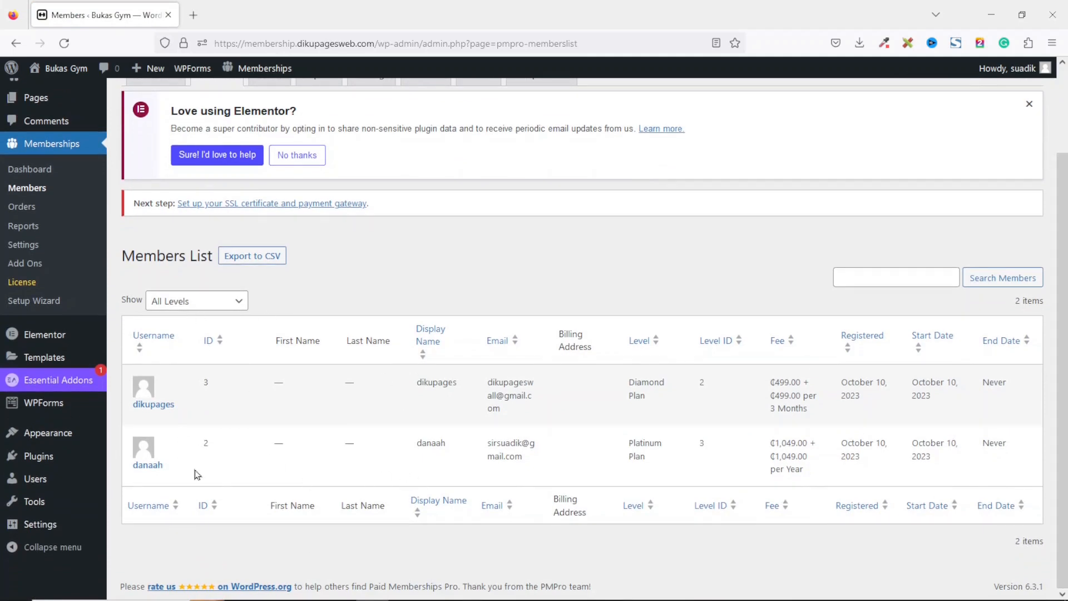
drag(169, 474, 131, 476)
click(901, 272)
text(DANAAH)
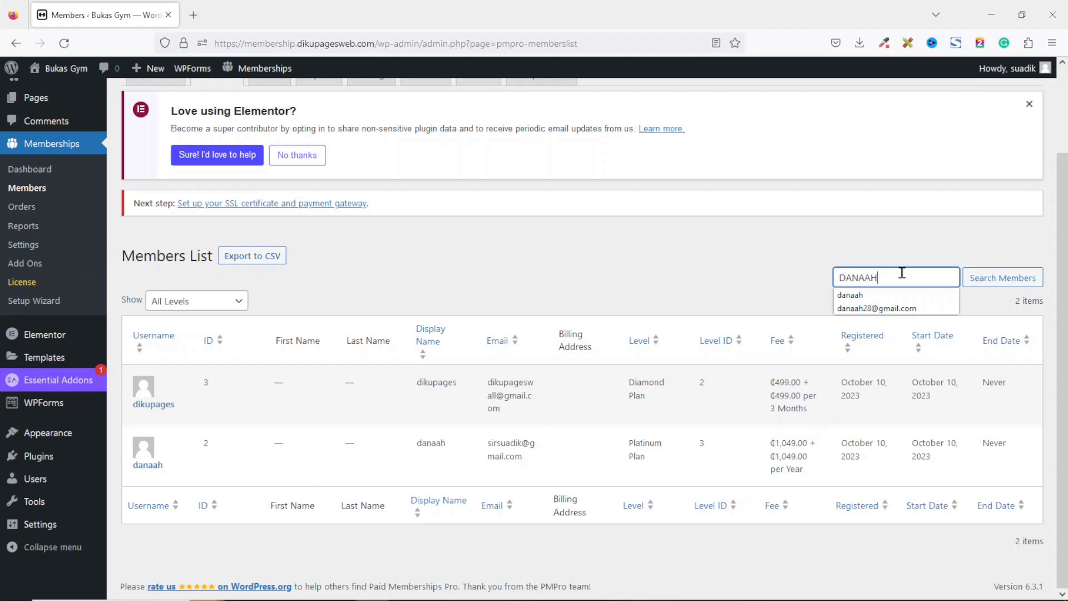
key(Return)
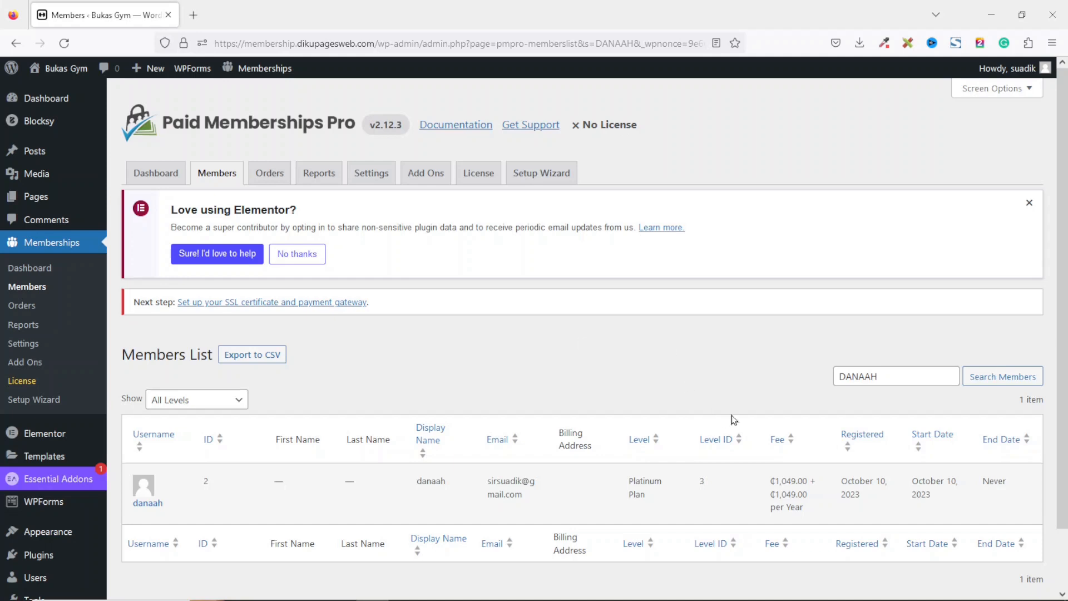
Return to the site's home page from the admin toolbar.
drag(913, 375, 805, 370)
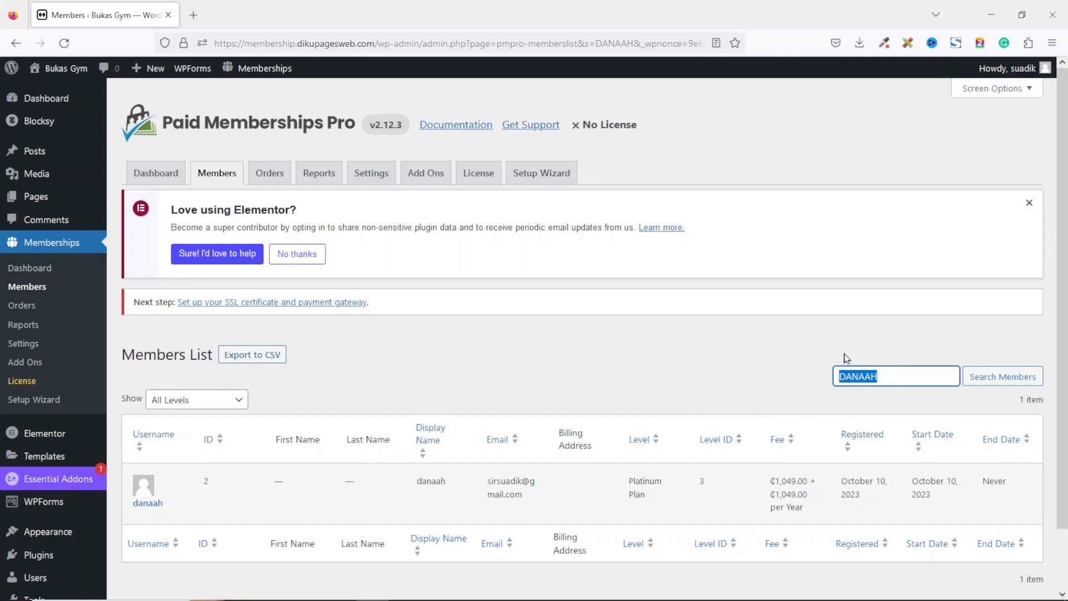
click(910, 347)
drag(904, 383, 770, 382)
click(64, 70)
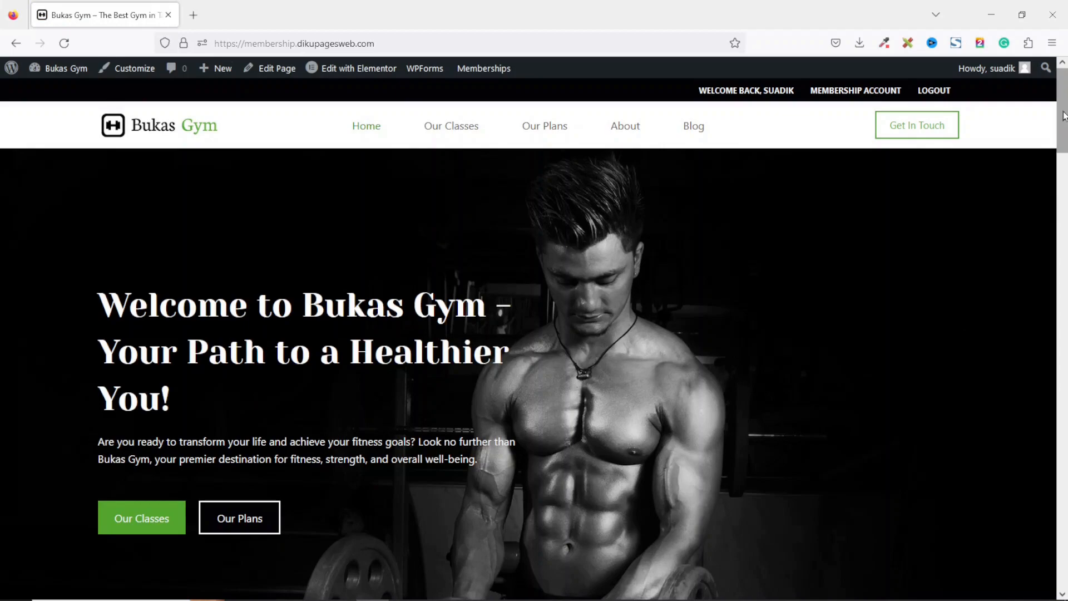
drag(1064, 115, 976, 243)
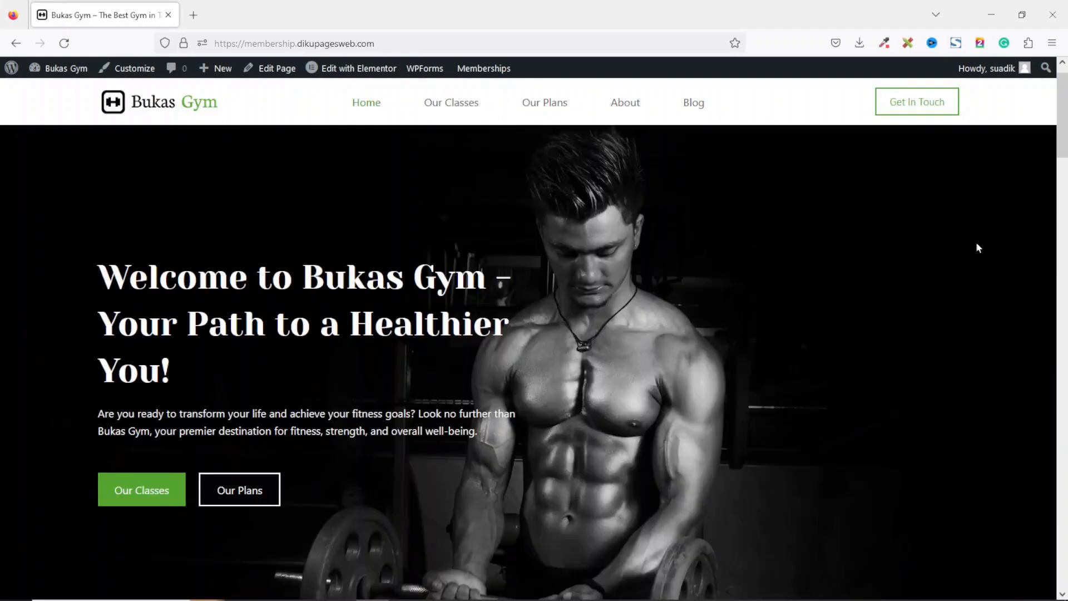